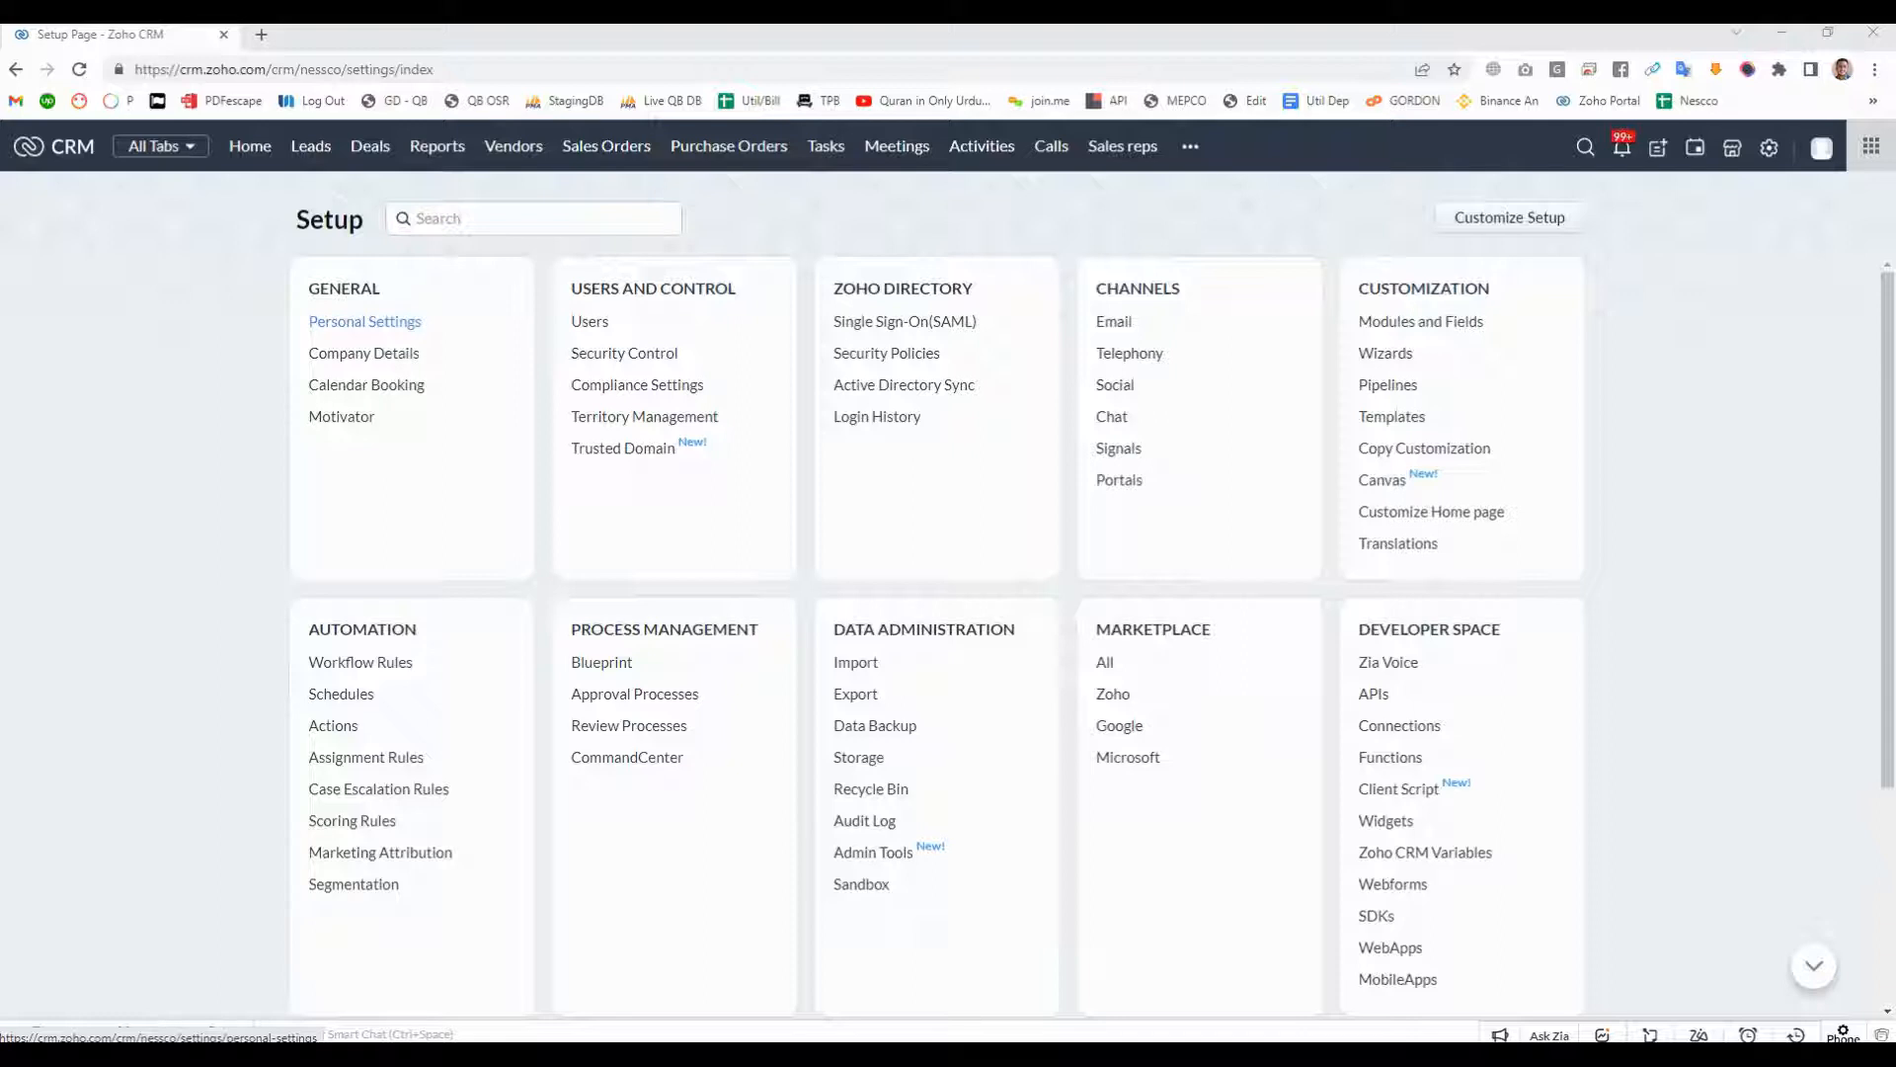
- Open the personal settings and review the account's profile and e-mail address
click(365, 321)
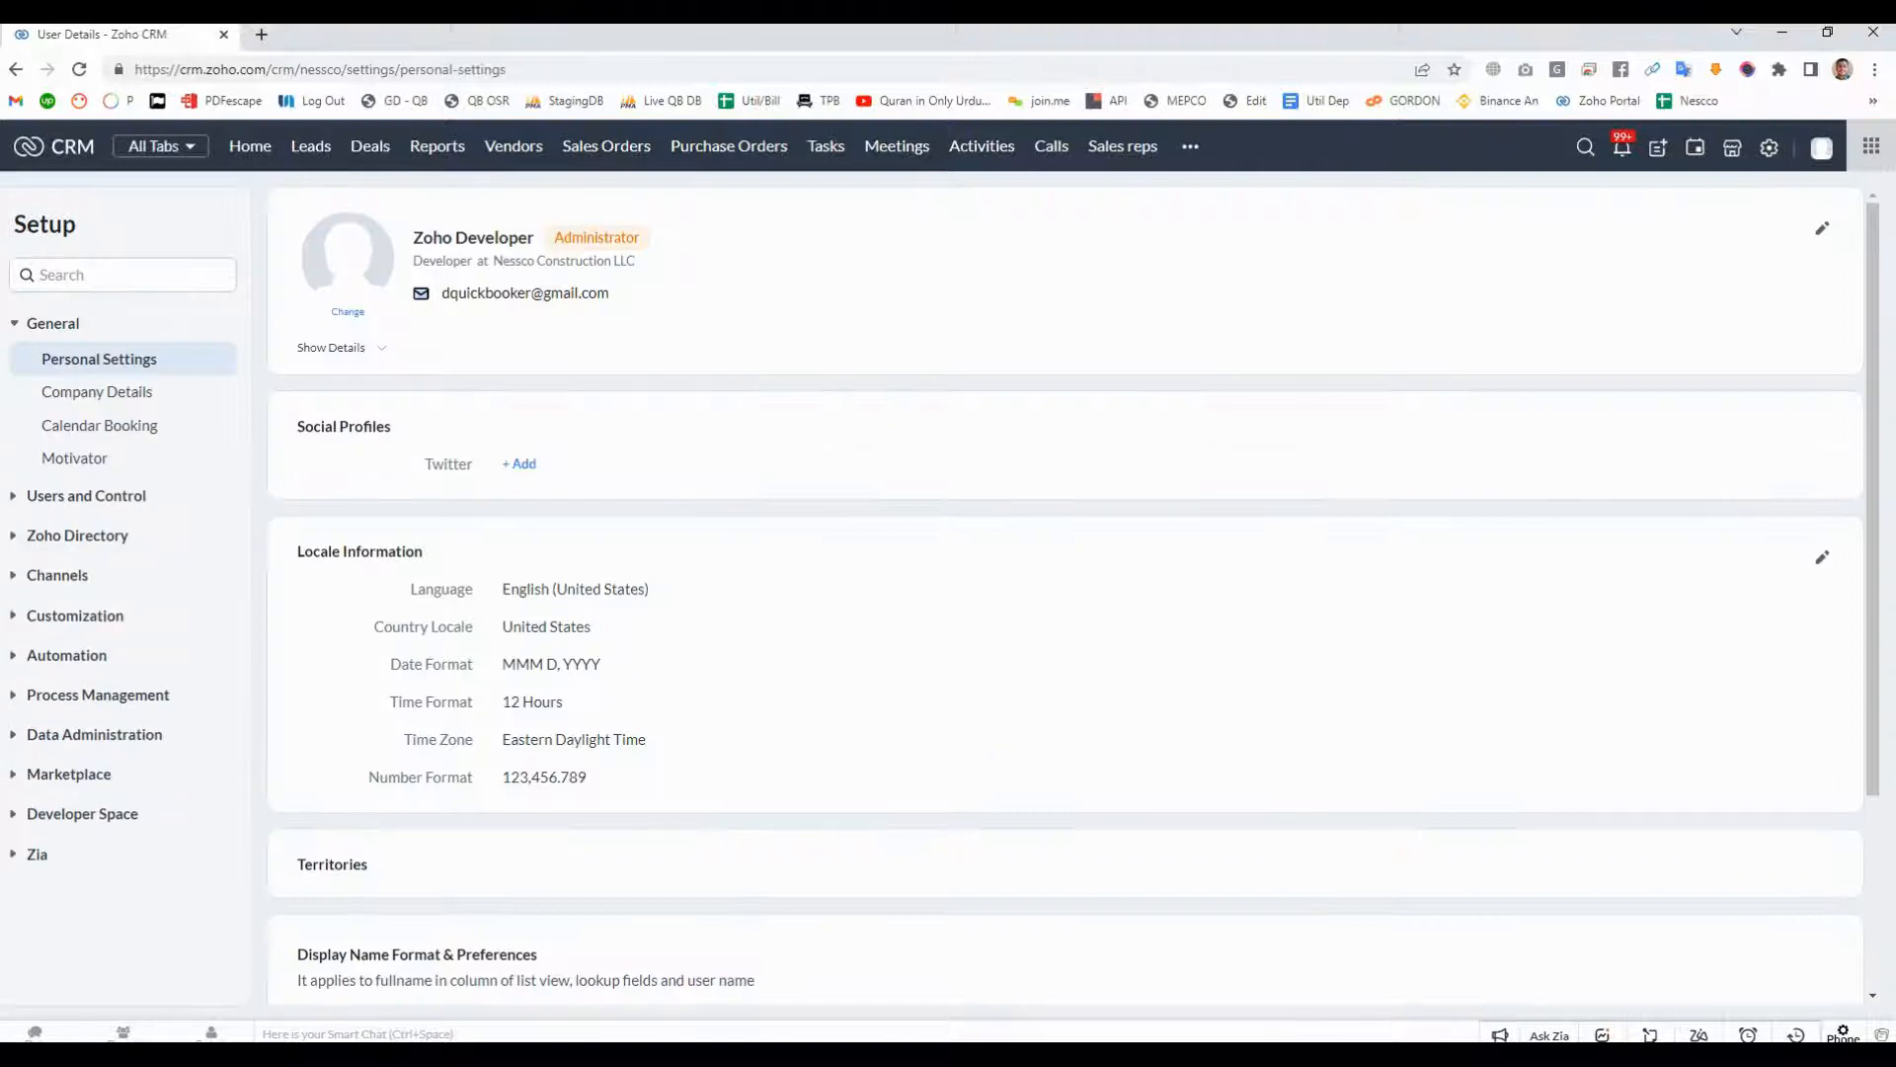
drag(441, 292, 609, 294)
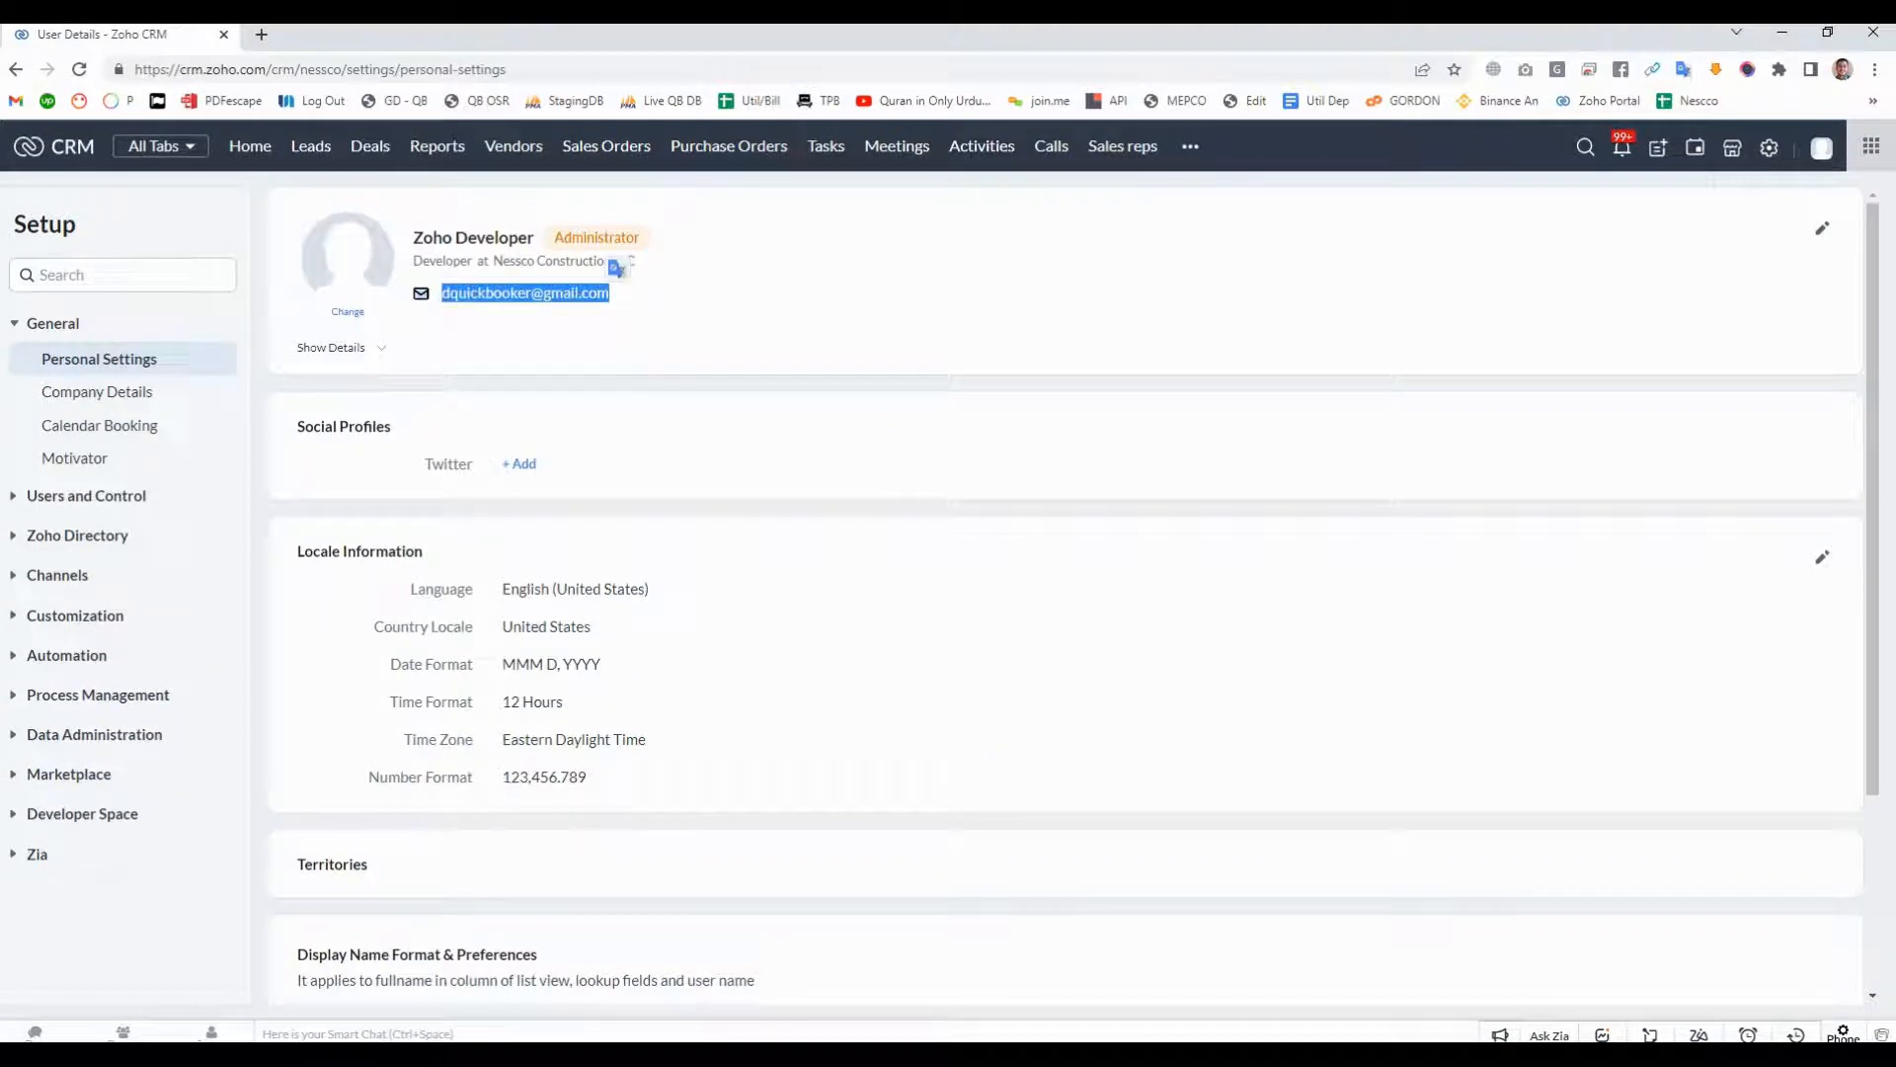
click(619, 271)
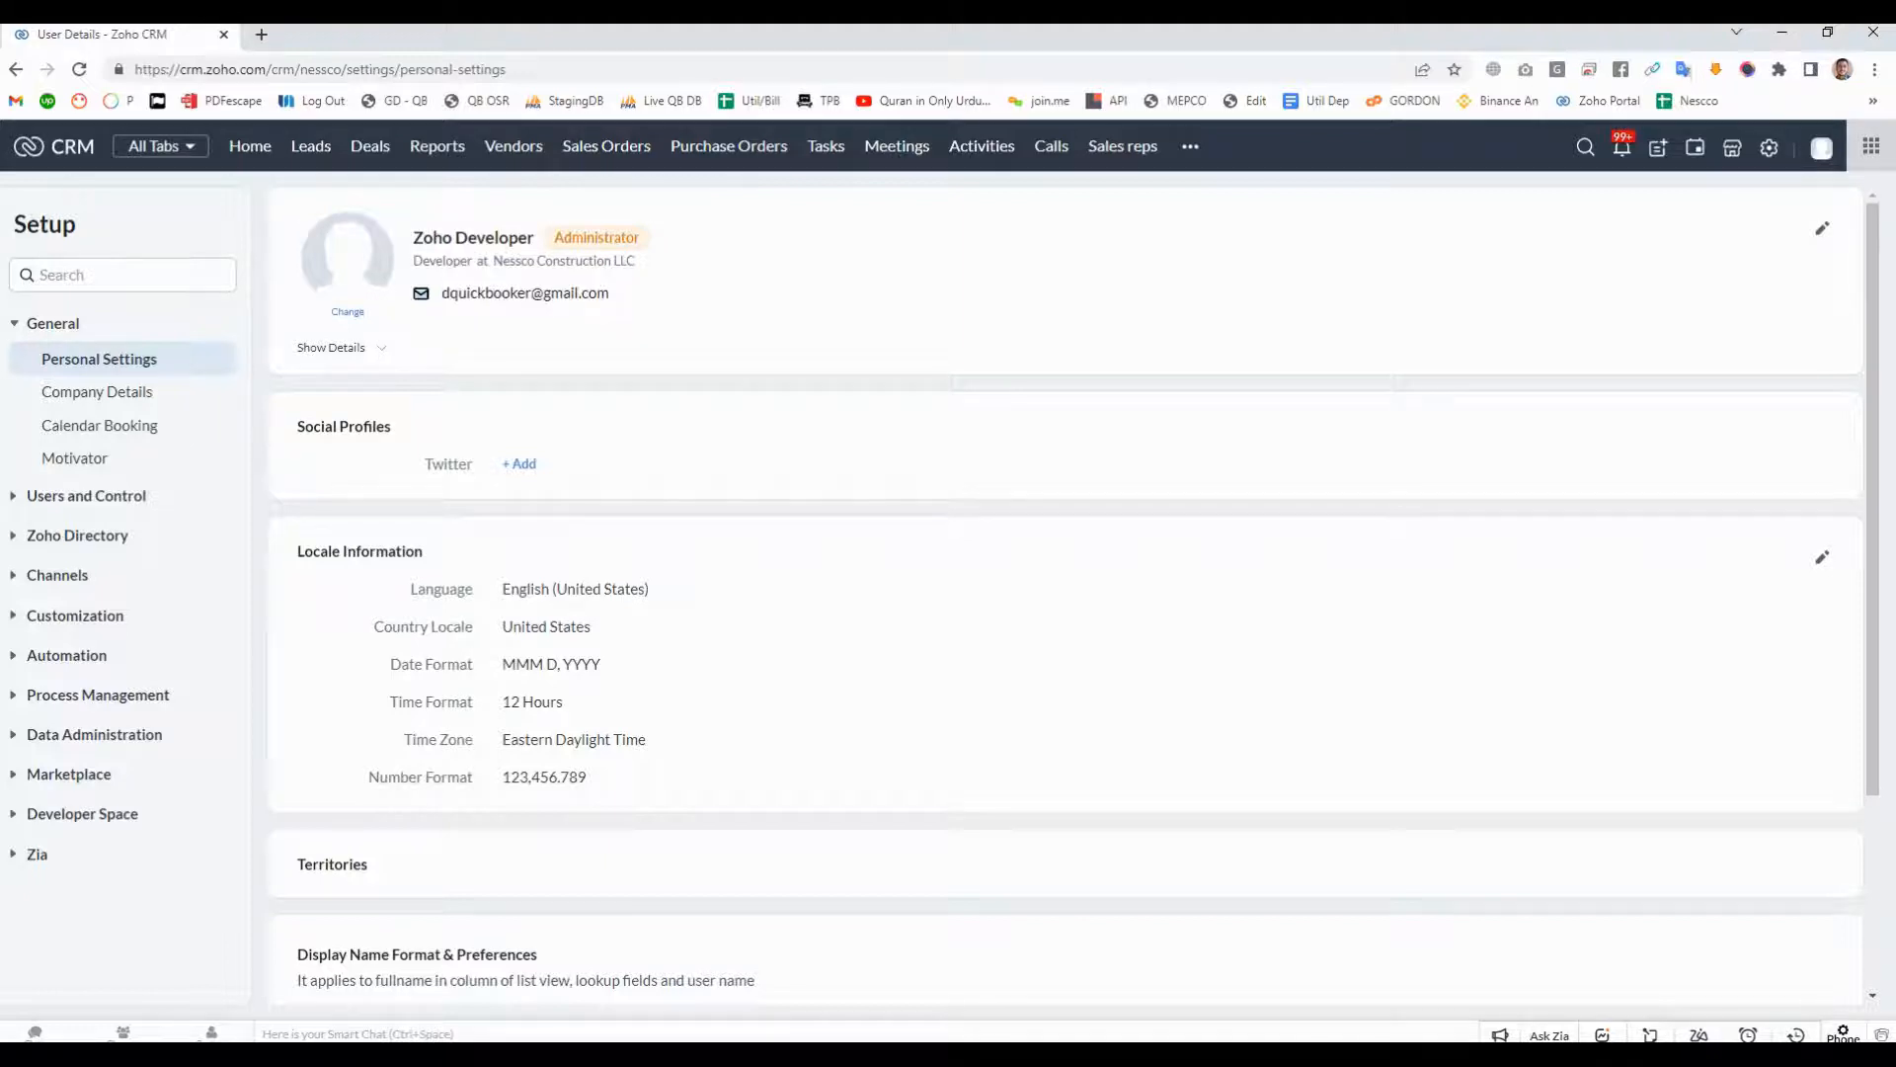
scroll(1065, 592, down, 2)
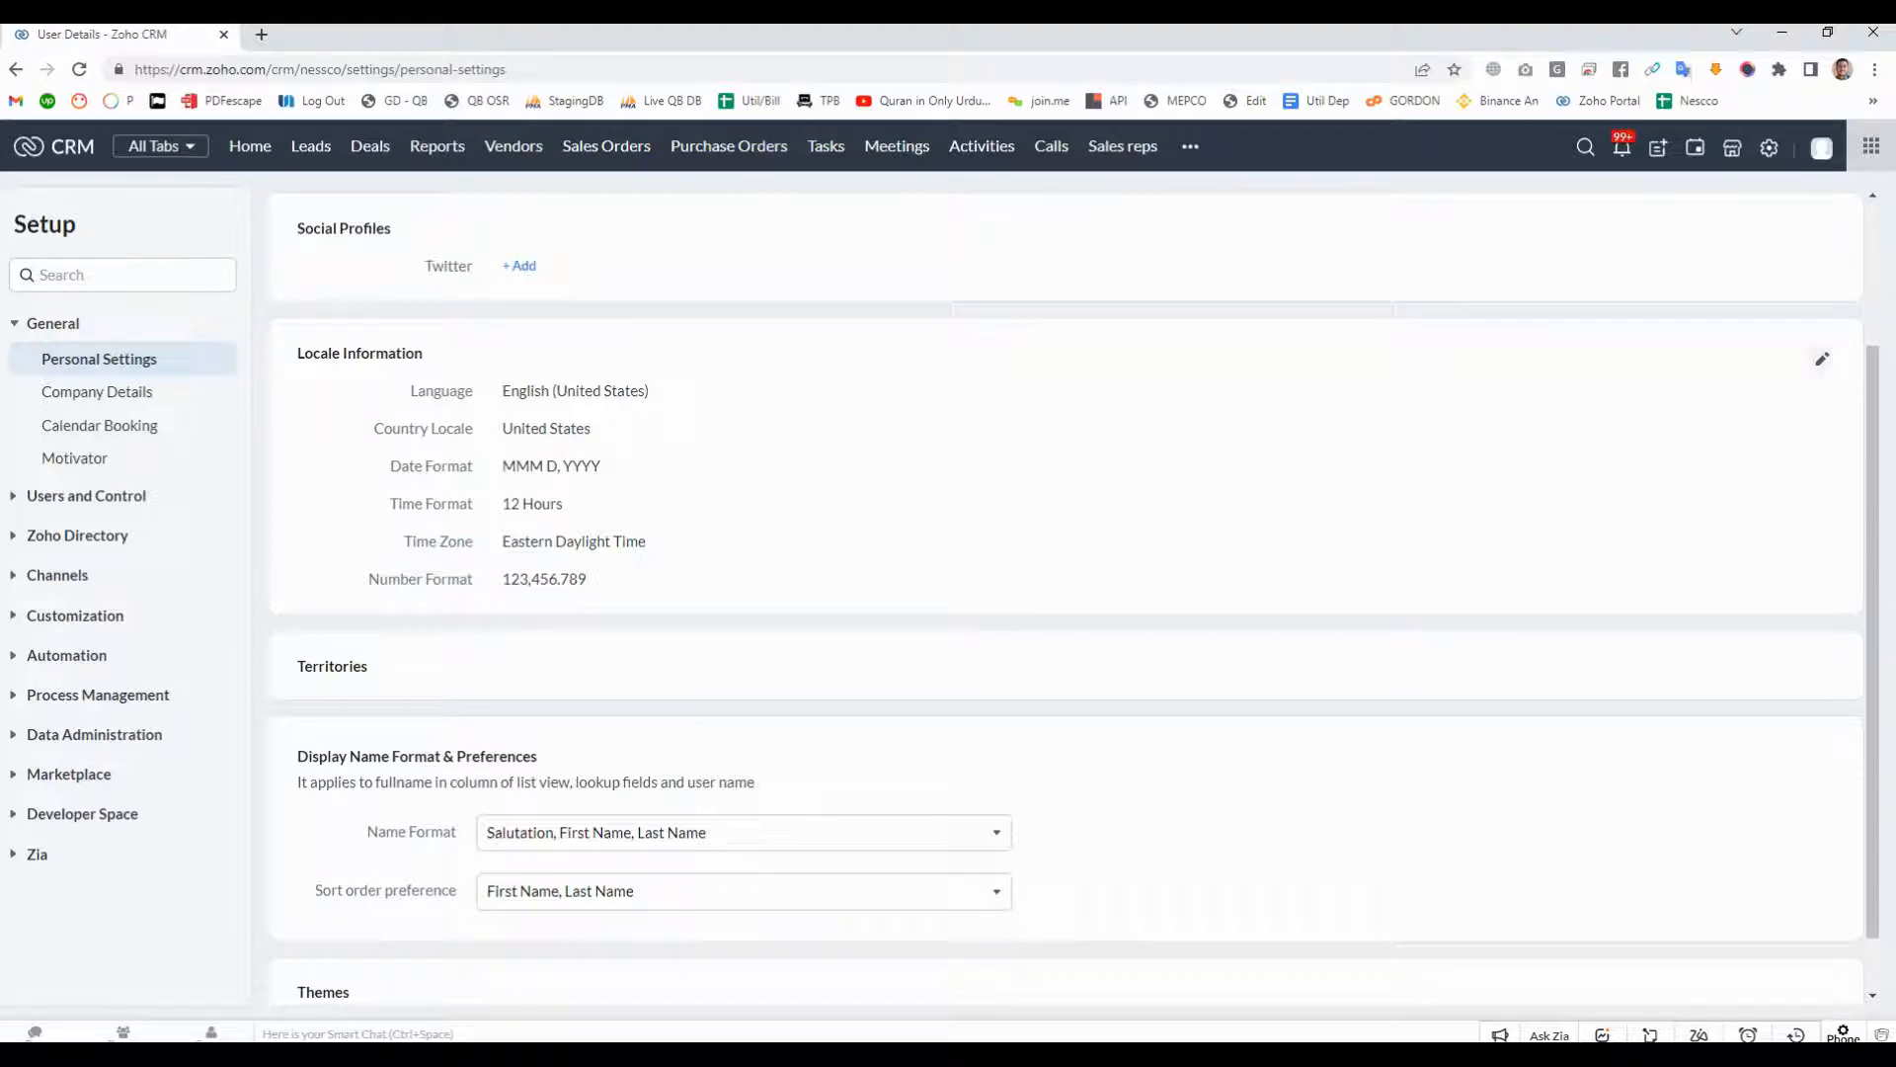
- Examine the date format and number format options in the Locale Information settings without saving any change
click(1822, 358)
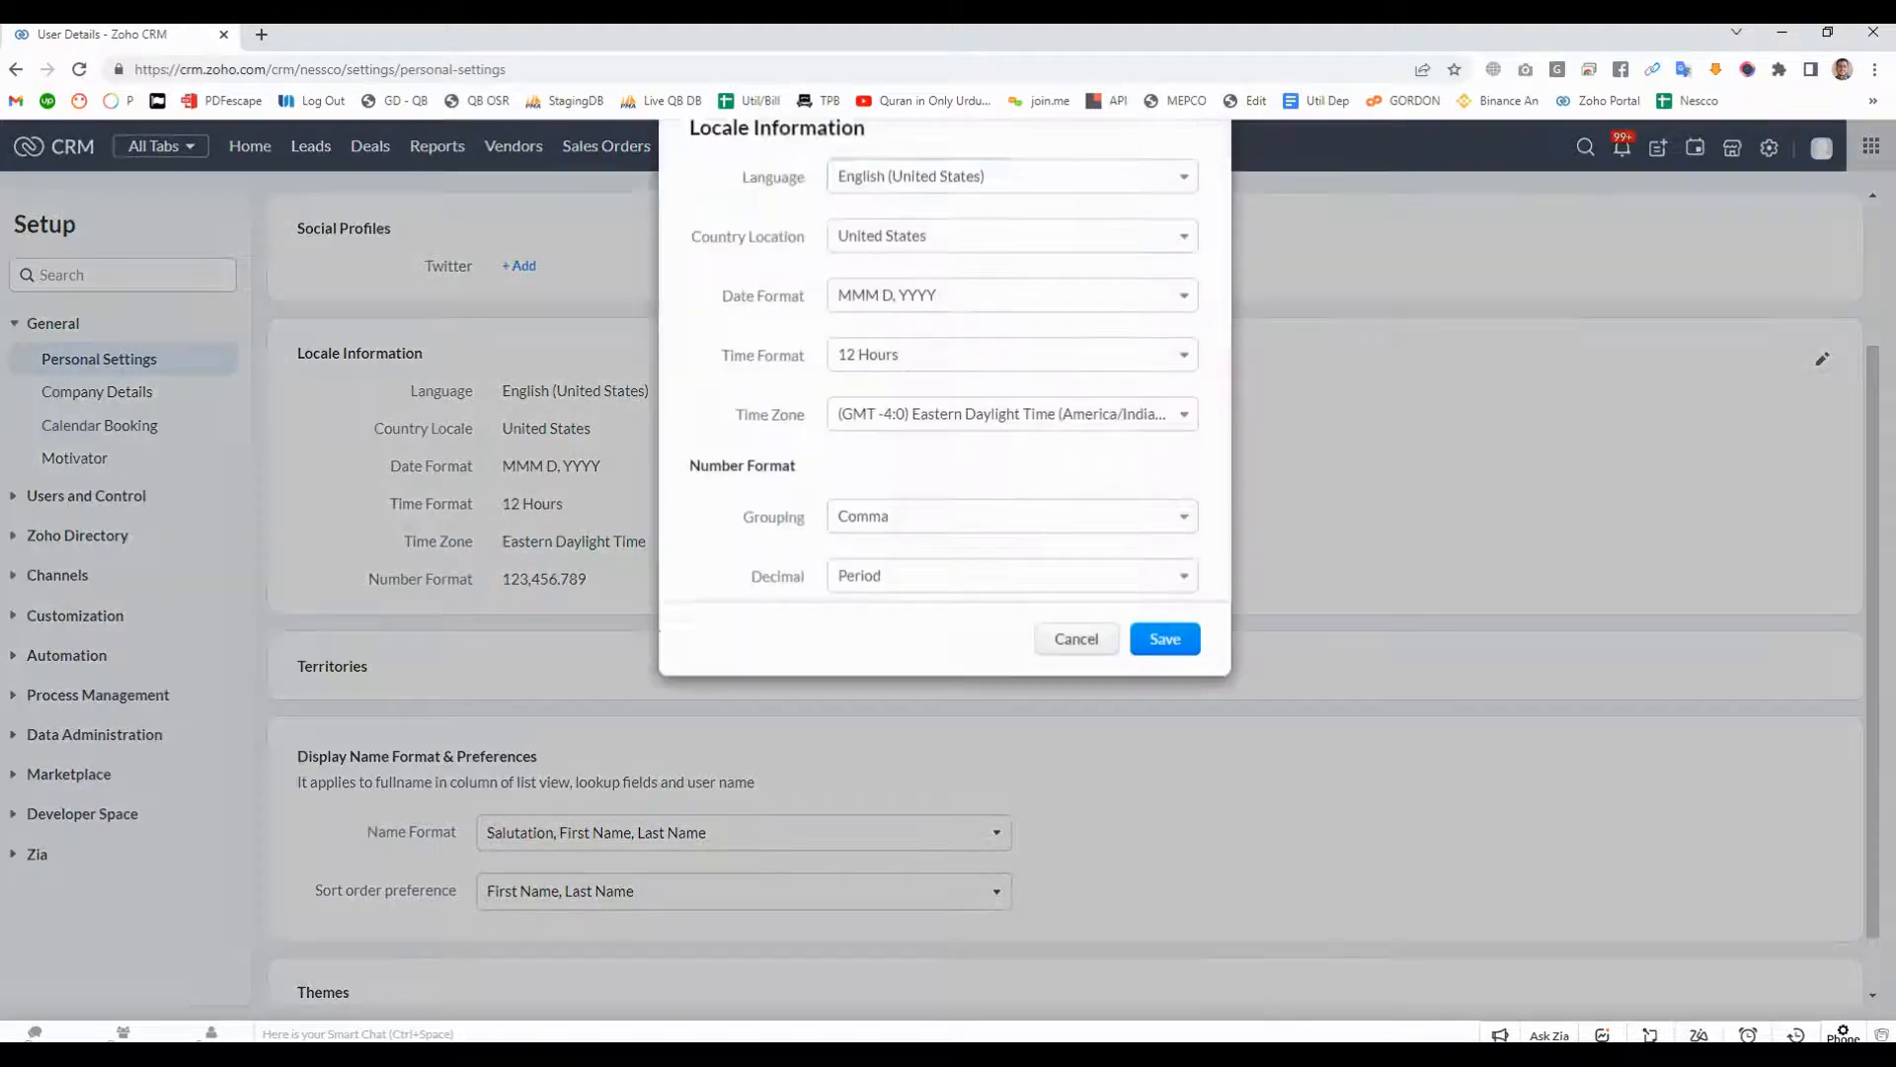
click(1013, 322)
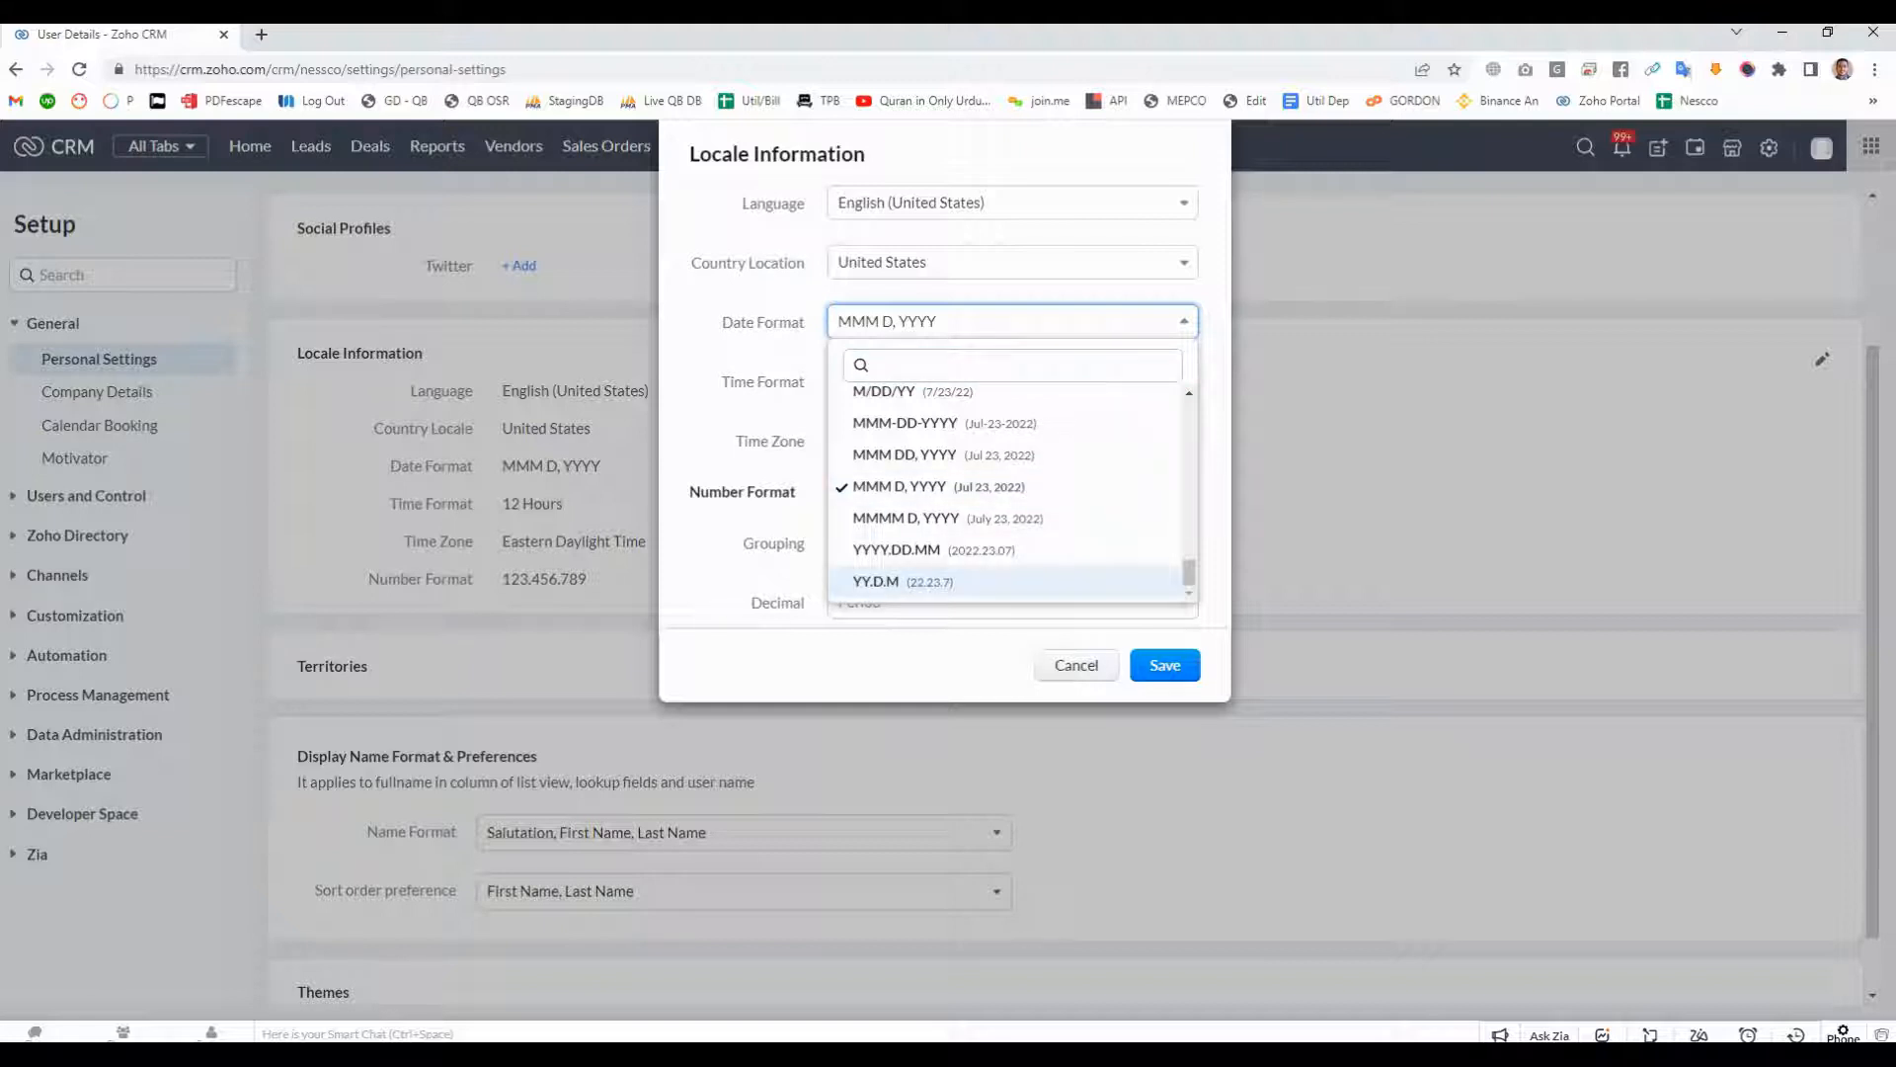
key(Escape)
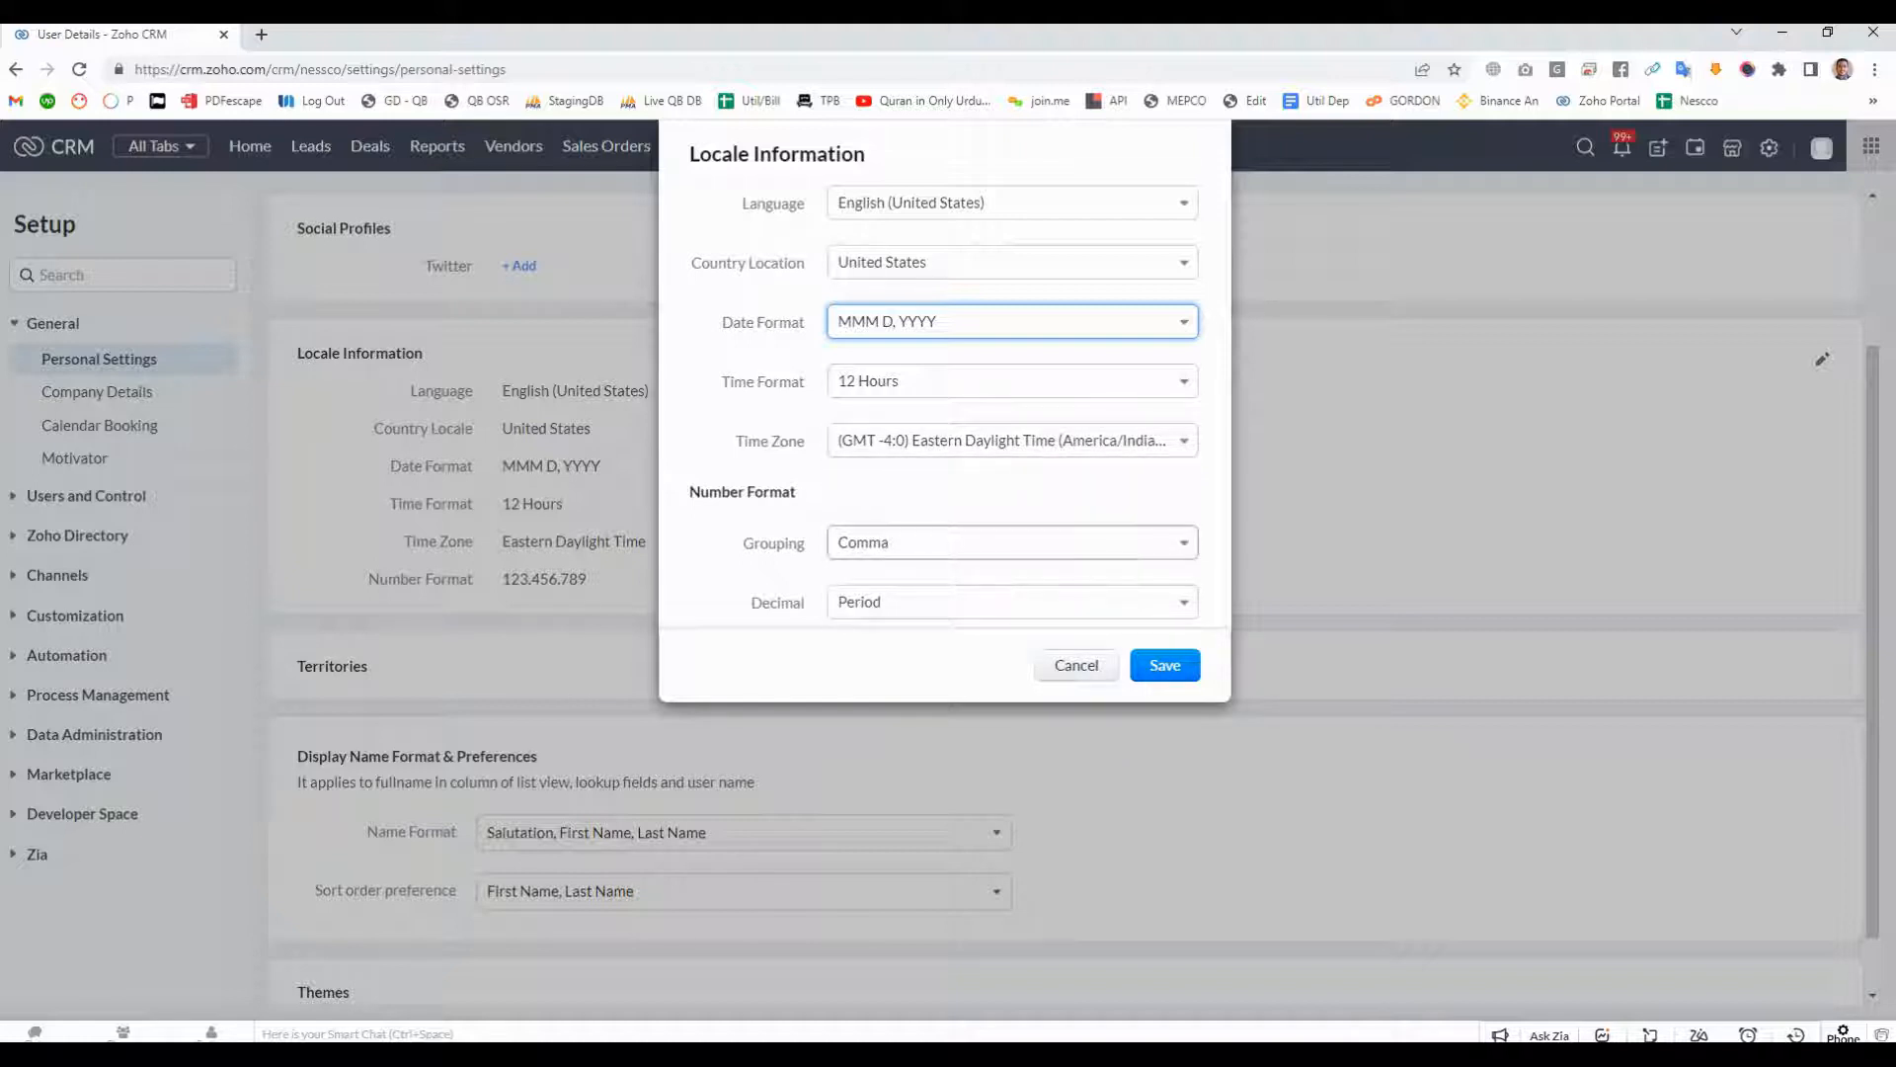
click(1012, 542)
click(1012, 542)
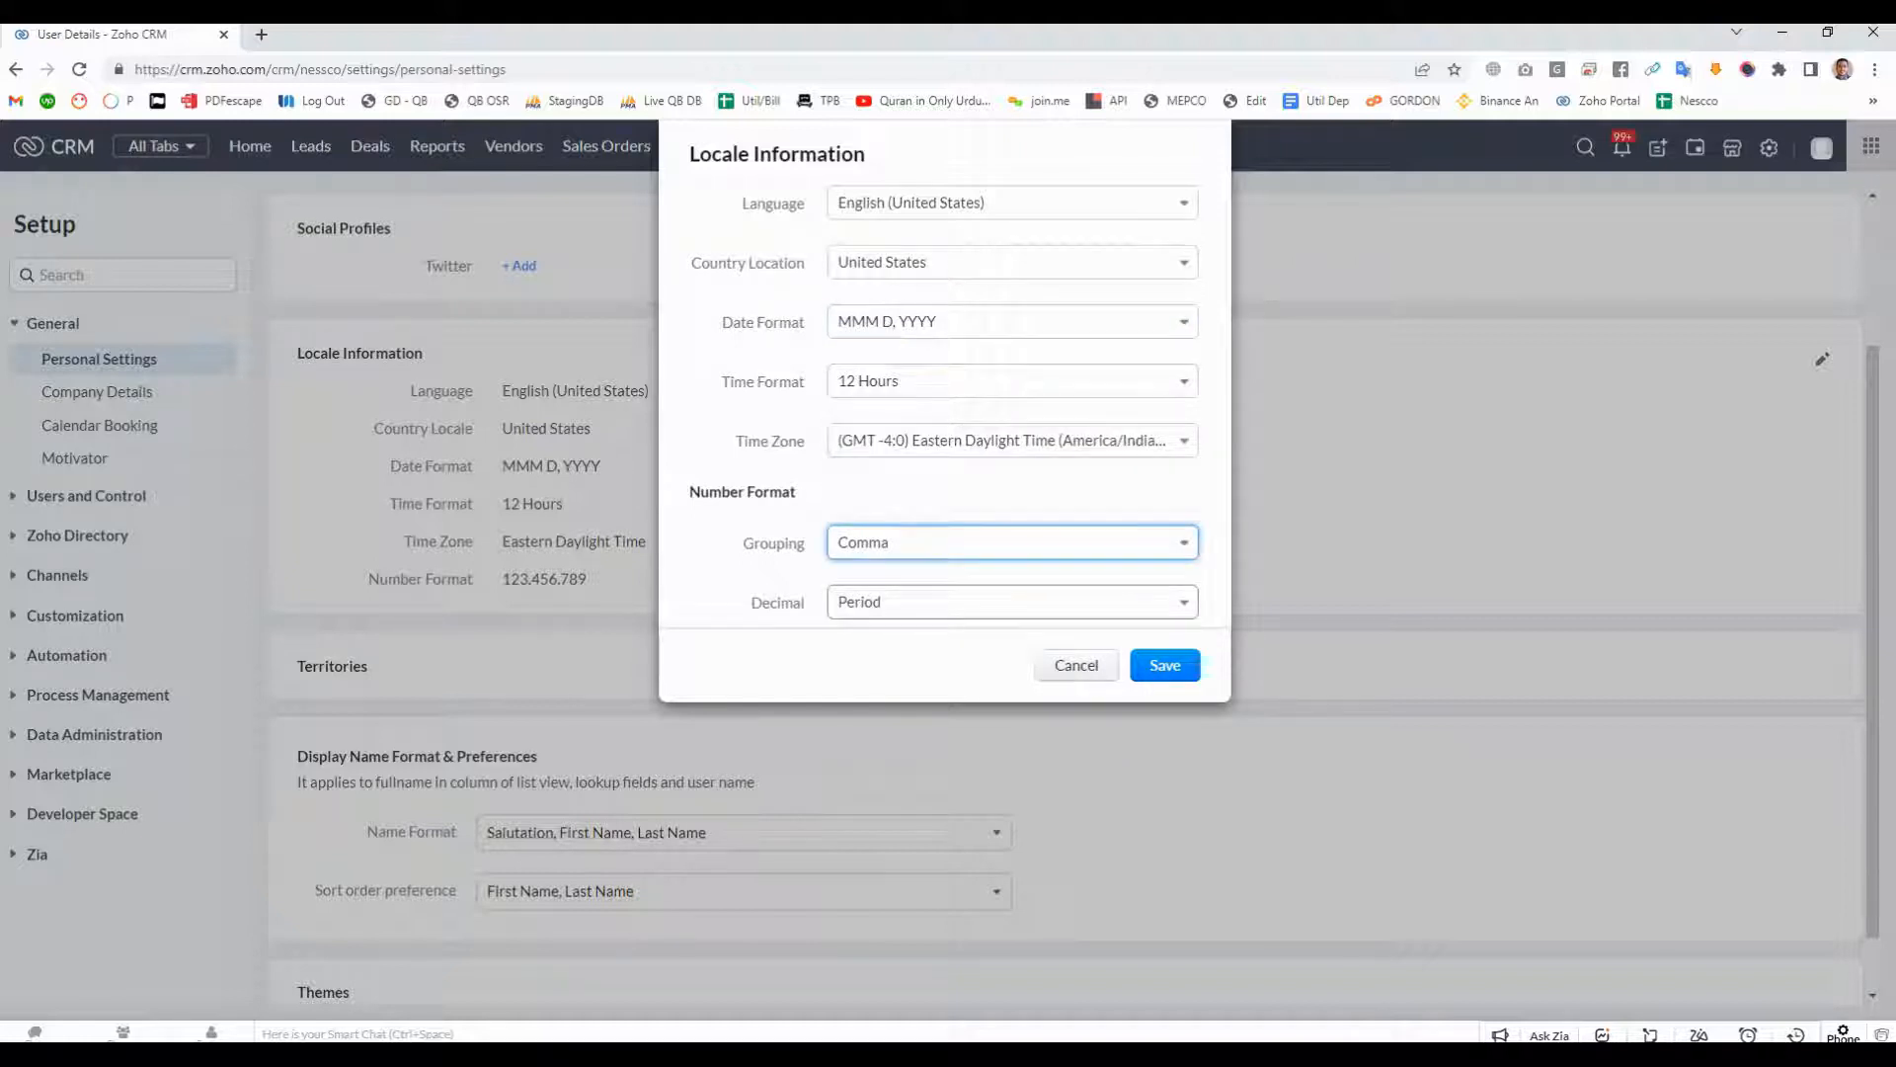
drag(701, 492, 770, 491)
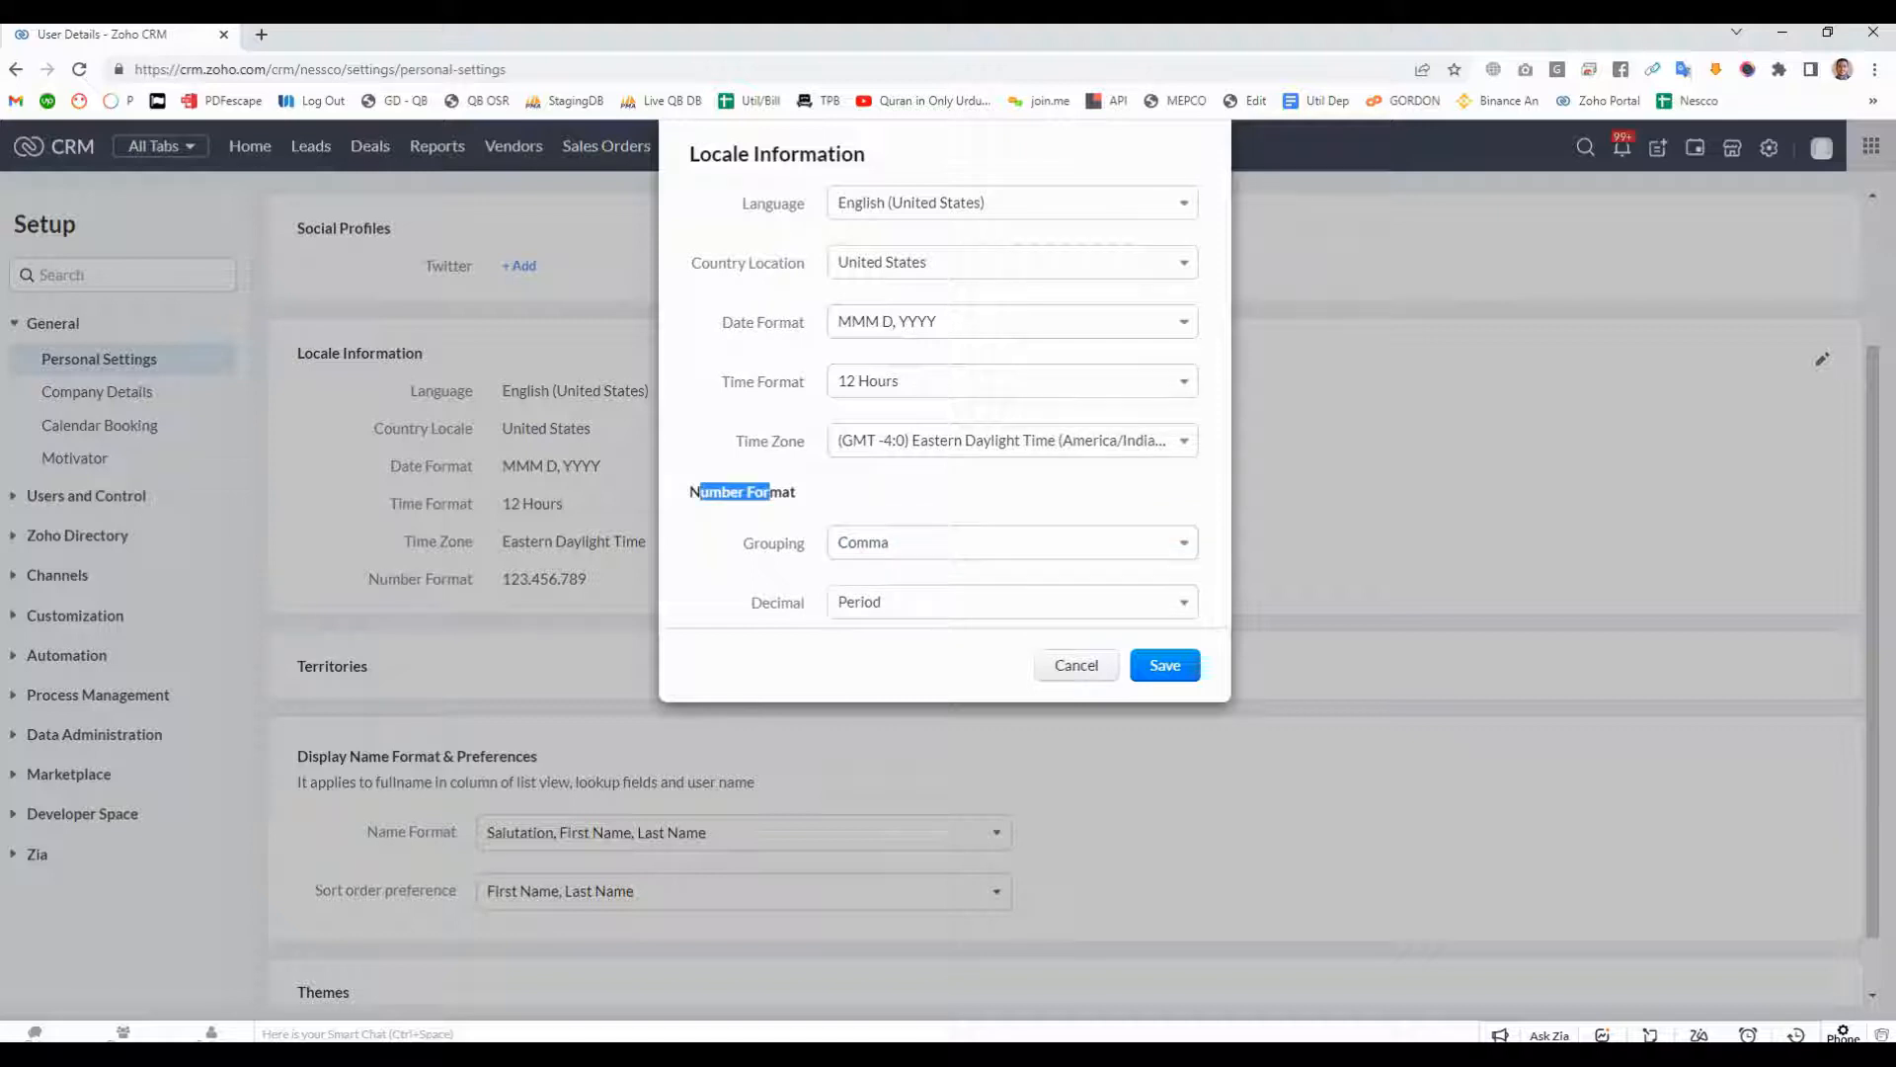
click(770, 492)
click(1076, 665)
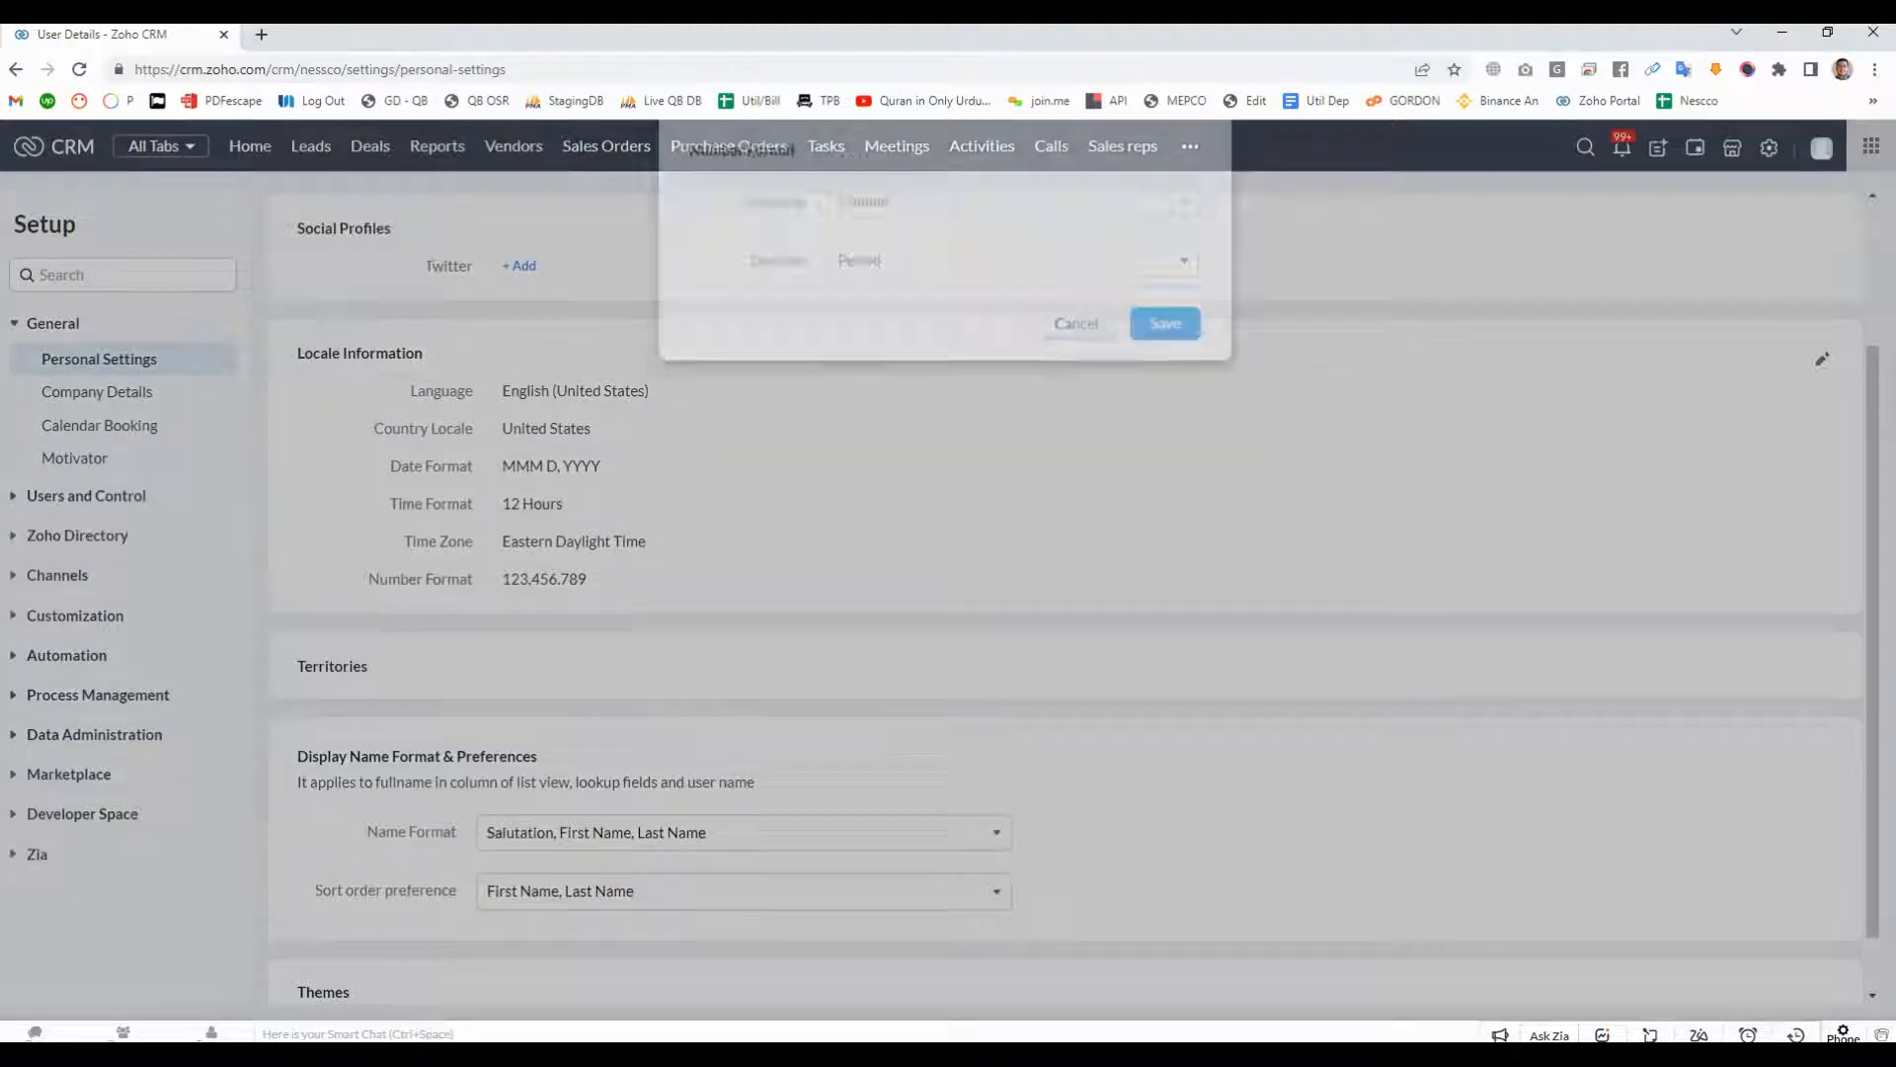
drag(589, 579, 379, 580)
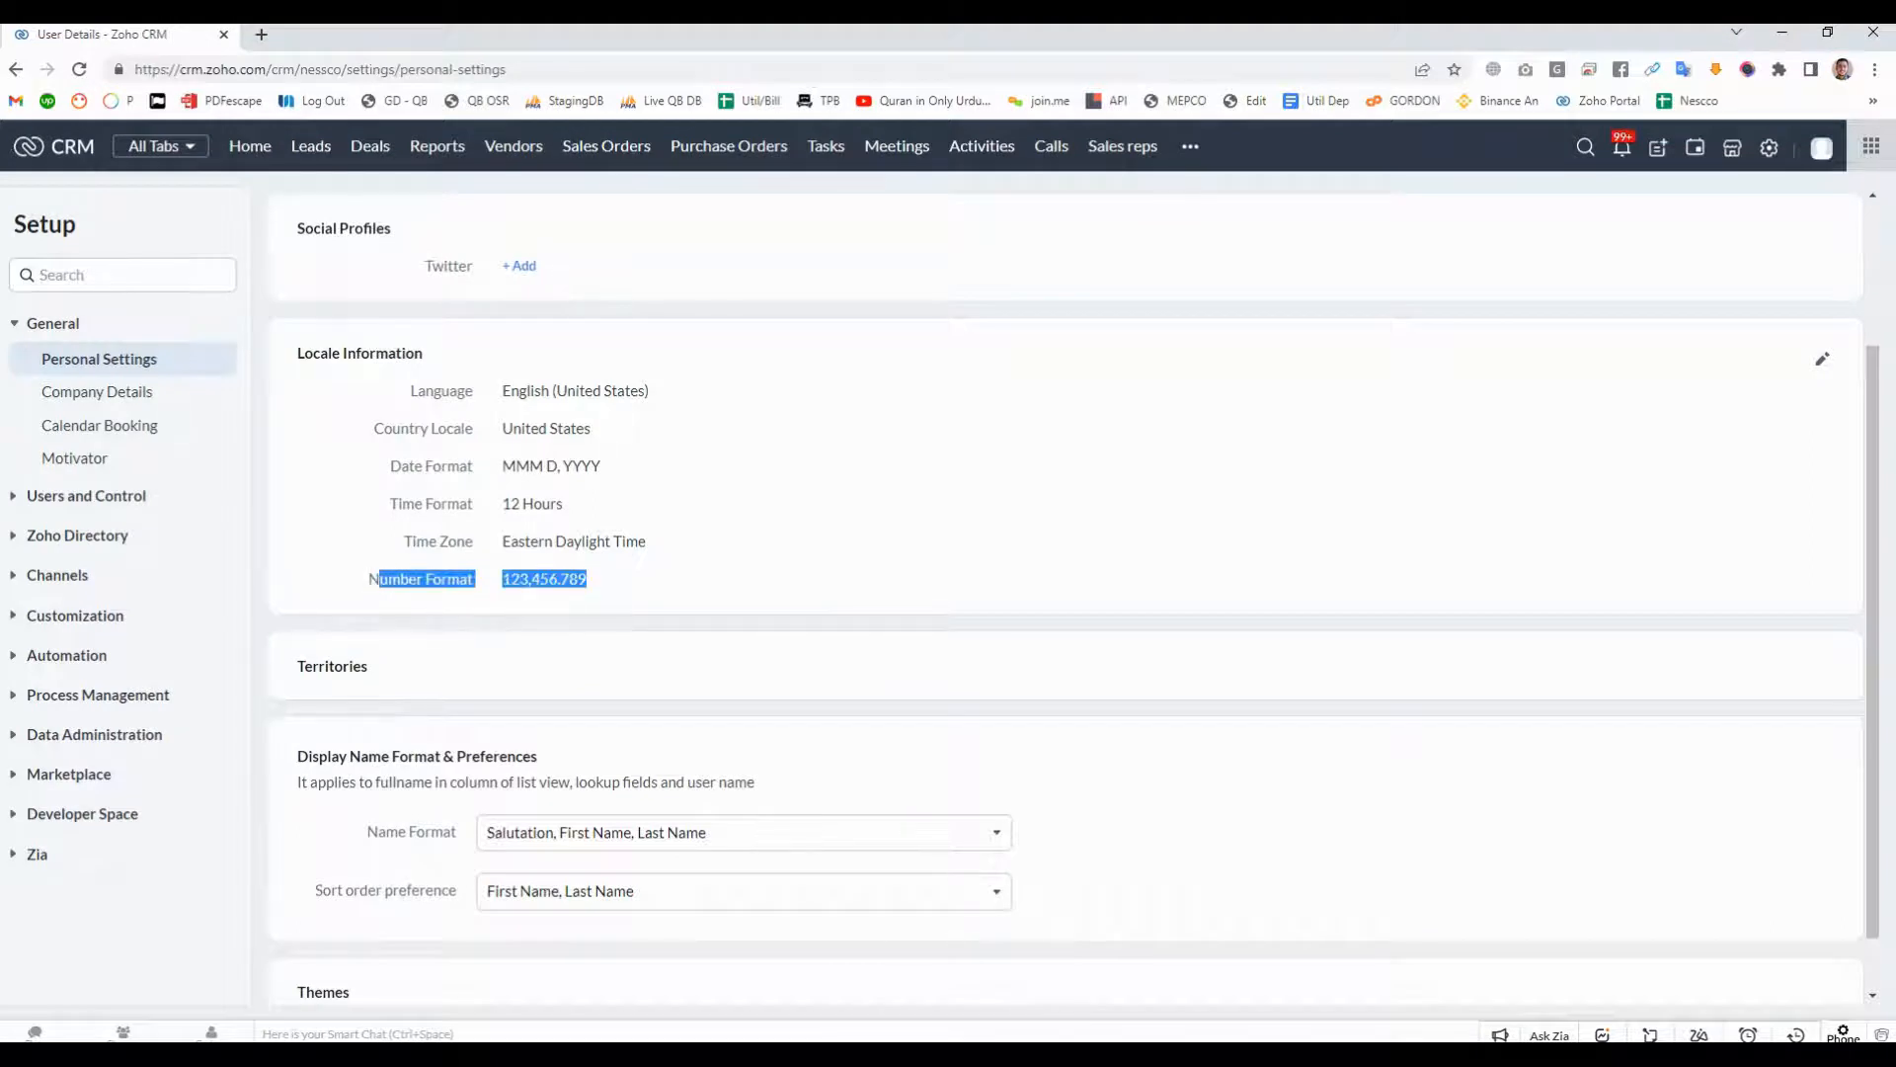
- Review the Territories section and the Name Format choices, keeping Salutation, First Name, Last Name
scroll(380, 580, down, 1)
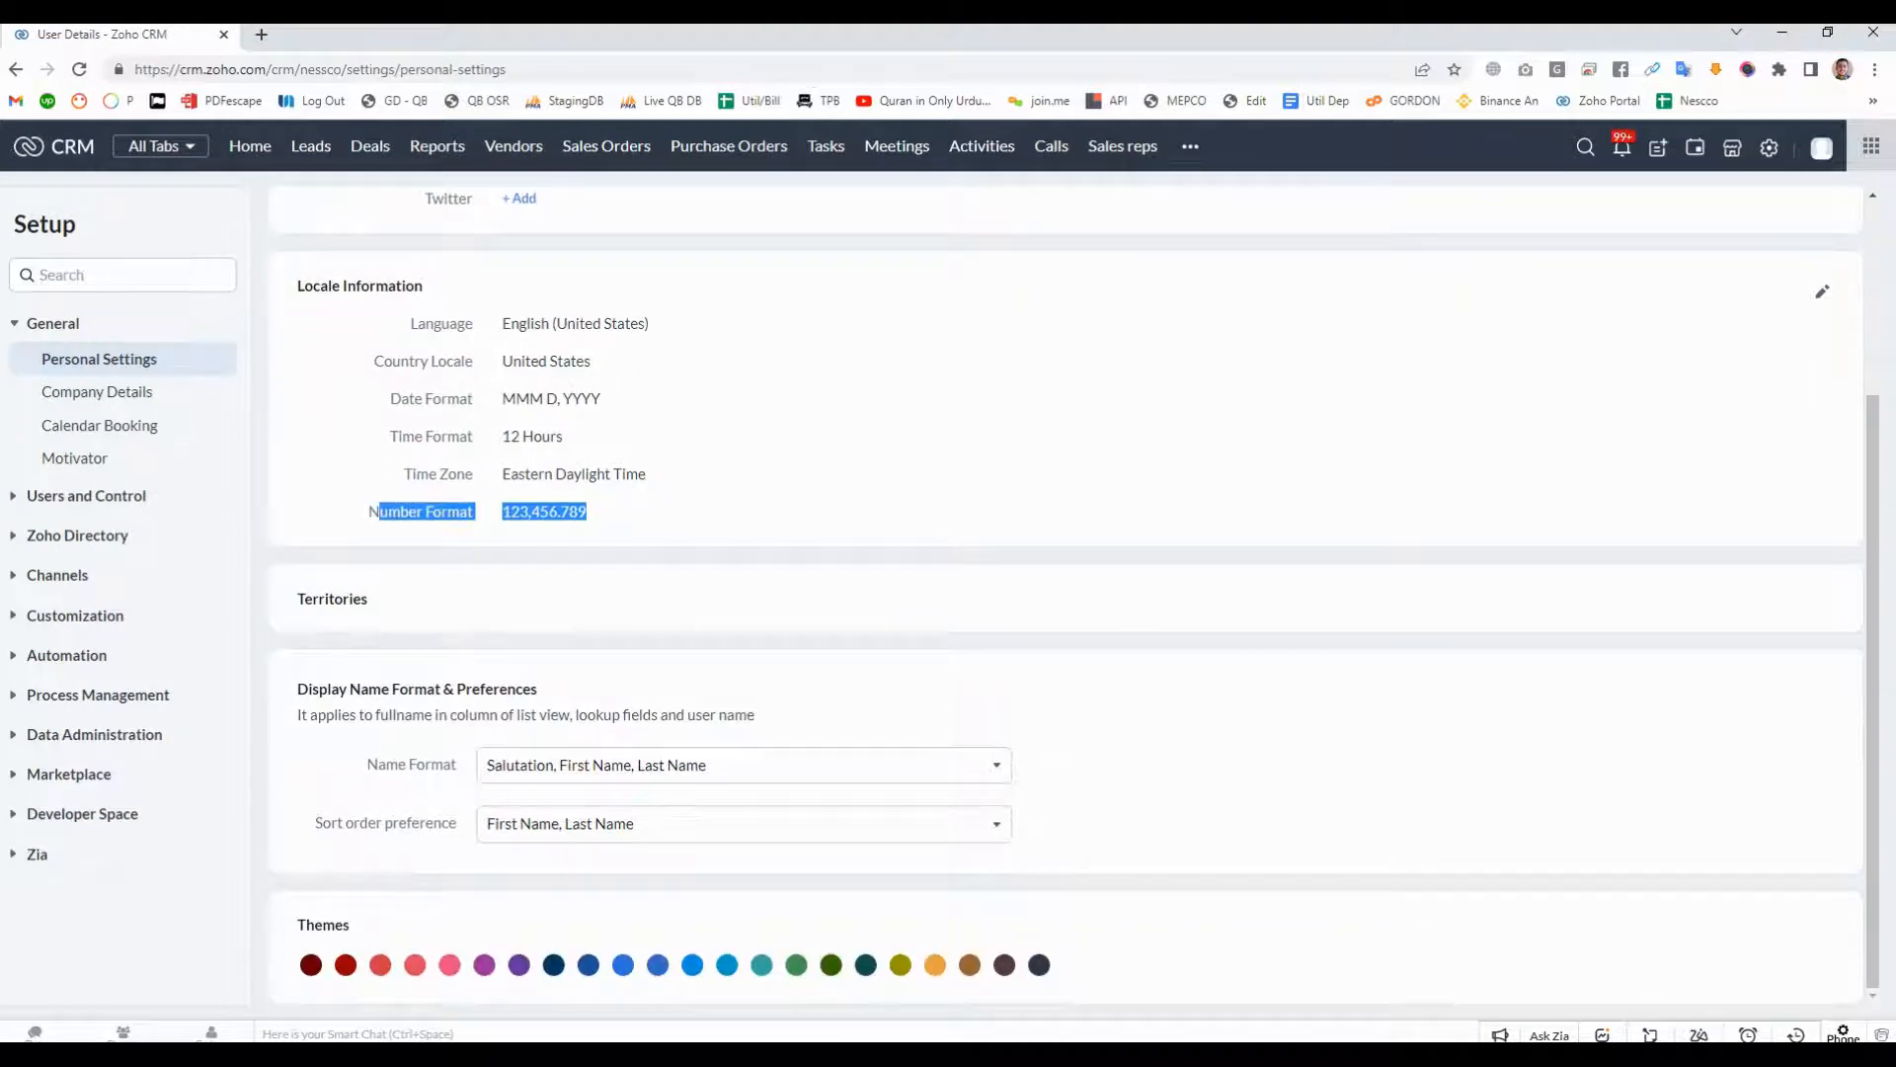
drag(298, 598, 374, 600)
click(413, 618)
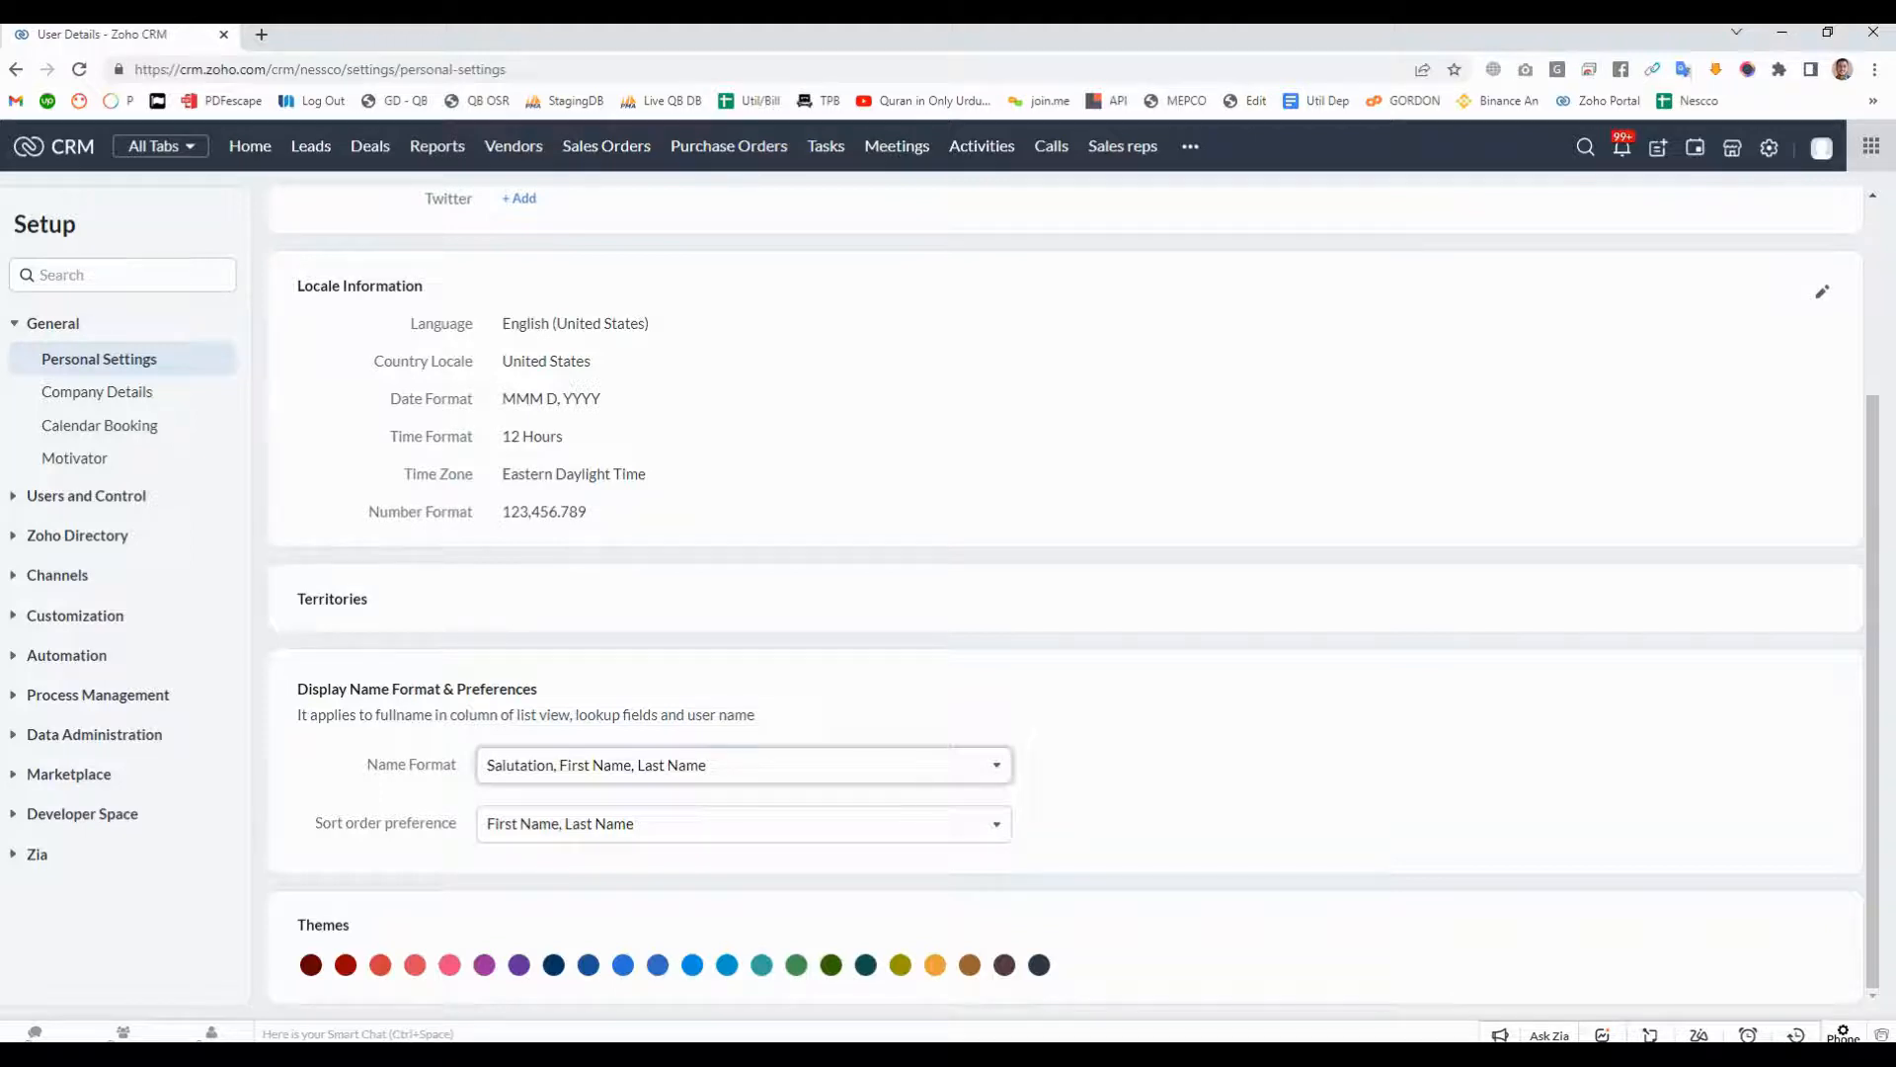
click(743, 765)
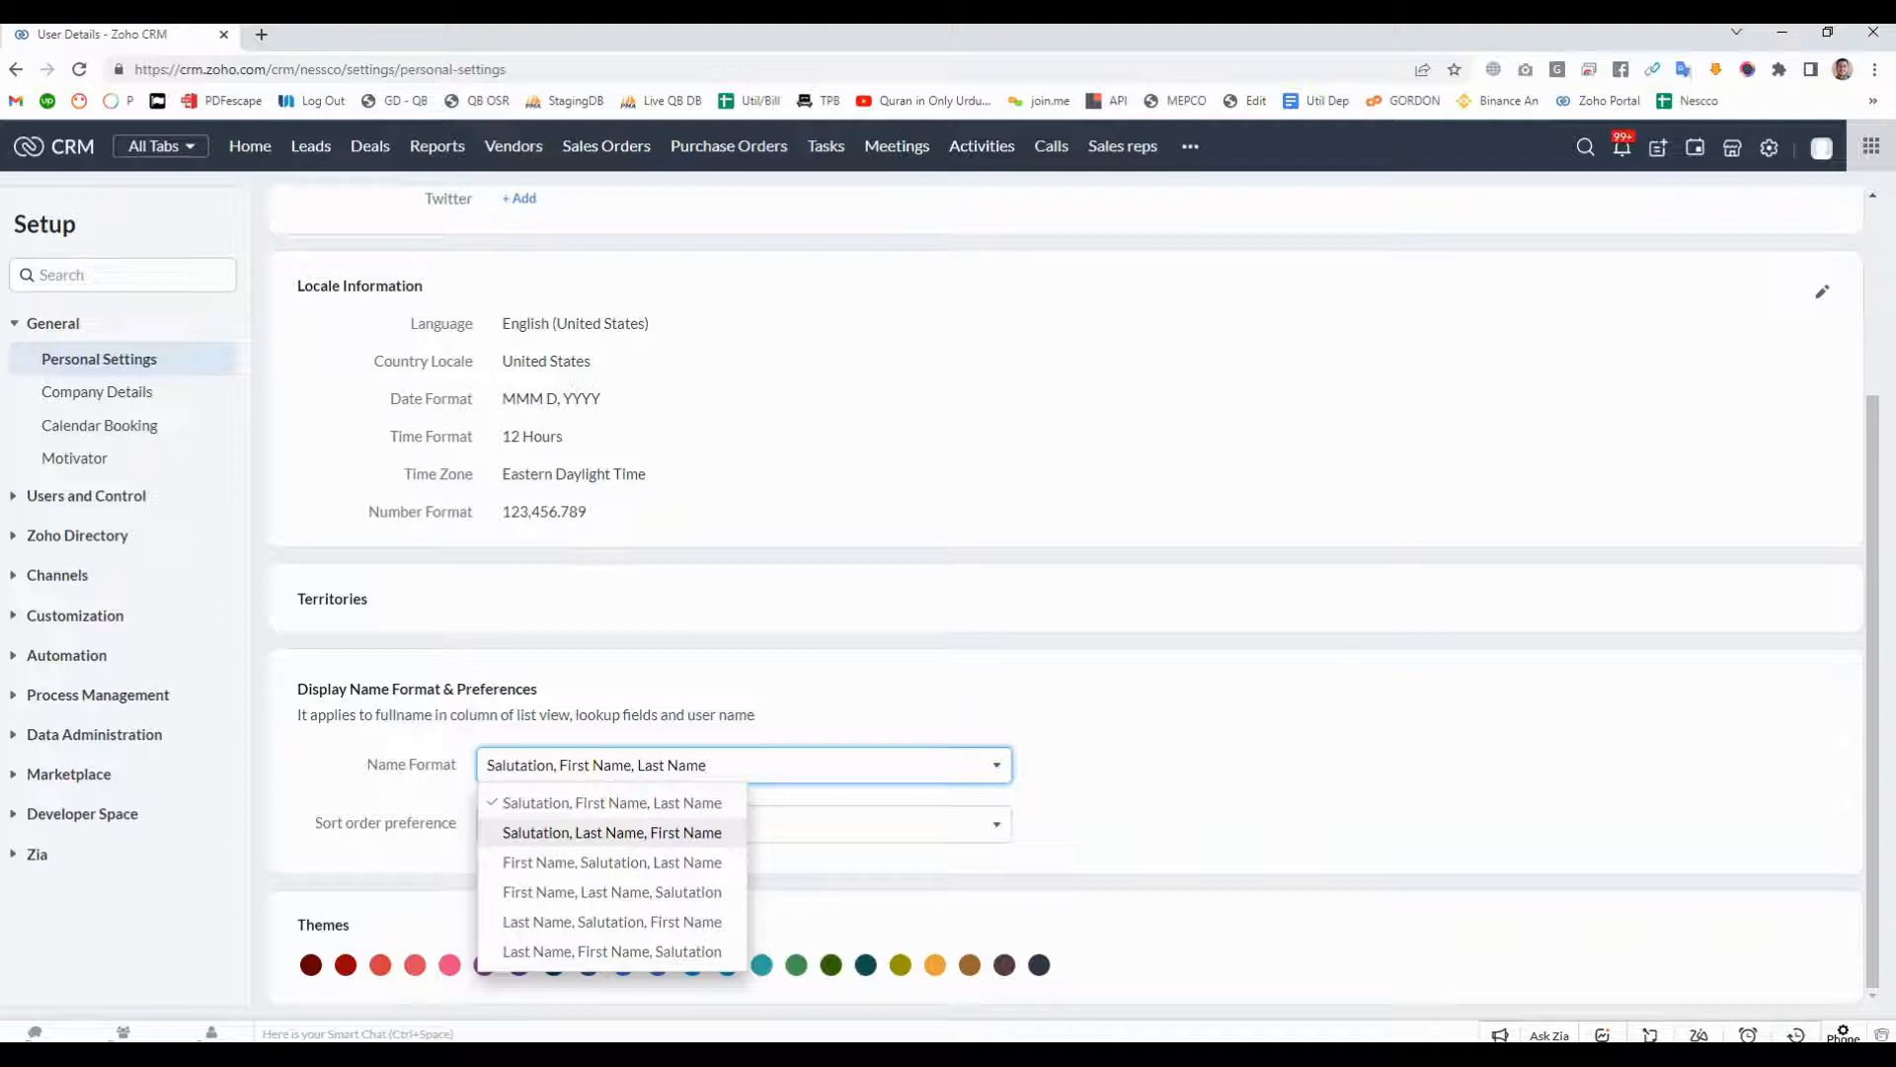
click(613, 803)
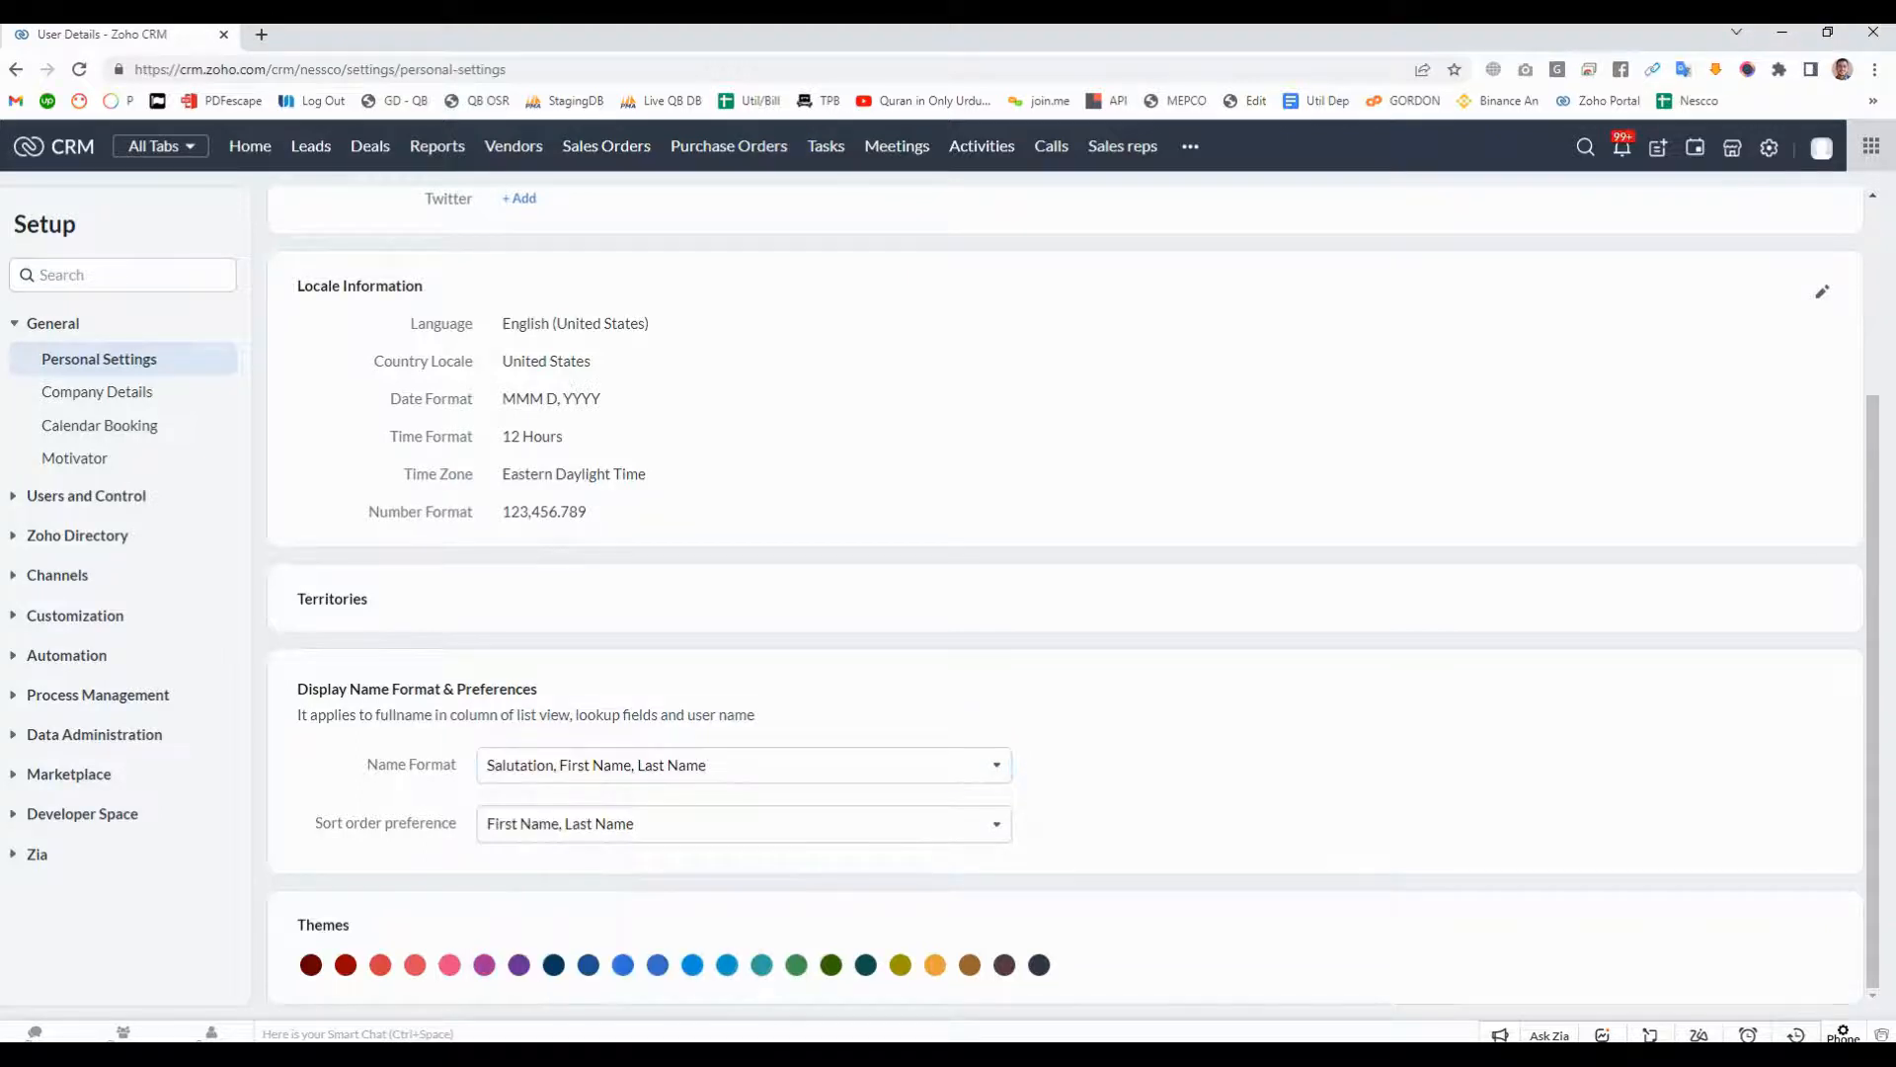
- Try the dark red, green and navy themes, and set the interface theme to olive
scroll(1064, 597, up, 3)
scroll(1065, 598, down, 3)
click(311, 965)
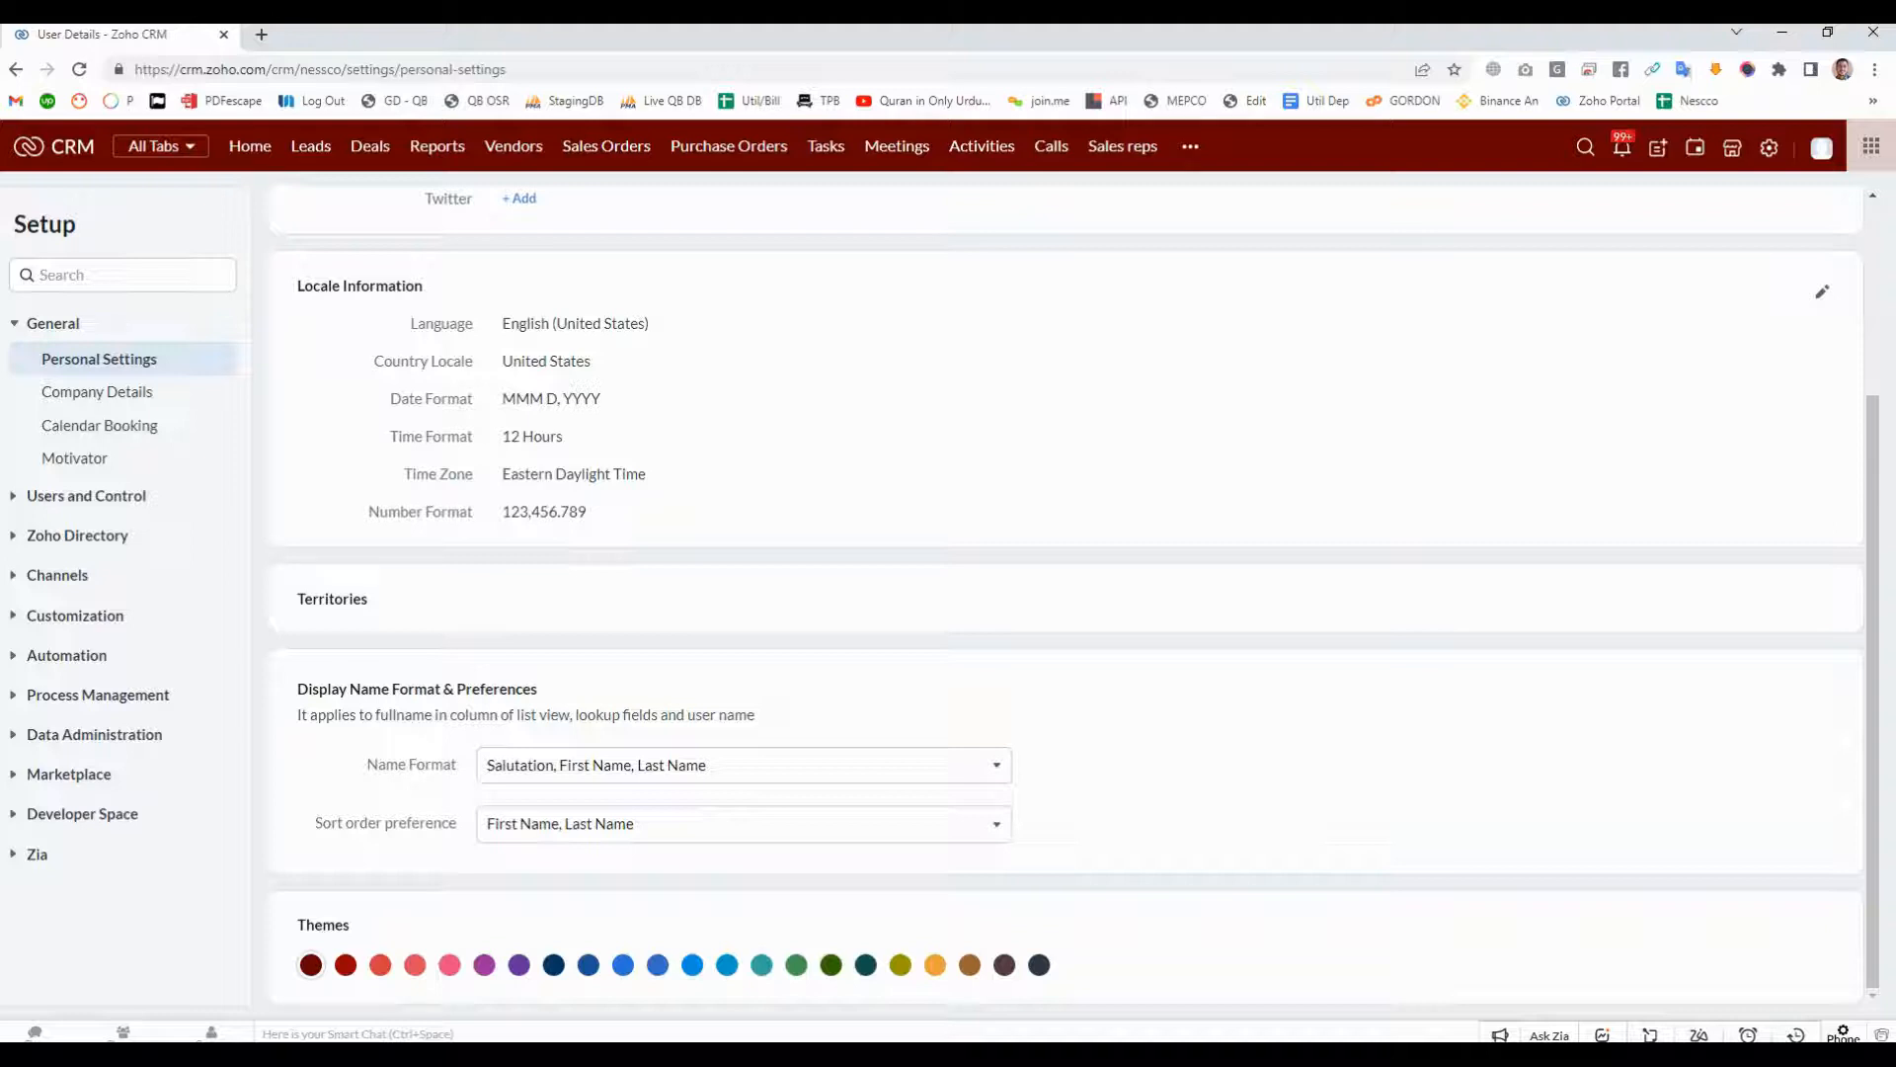
click(796, 965)
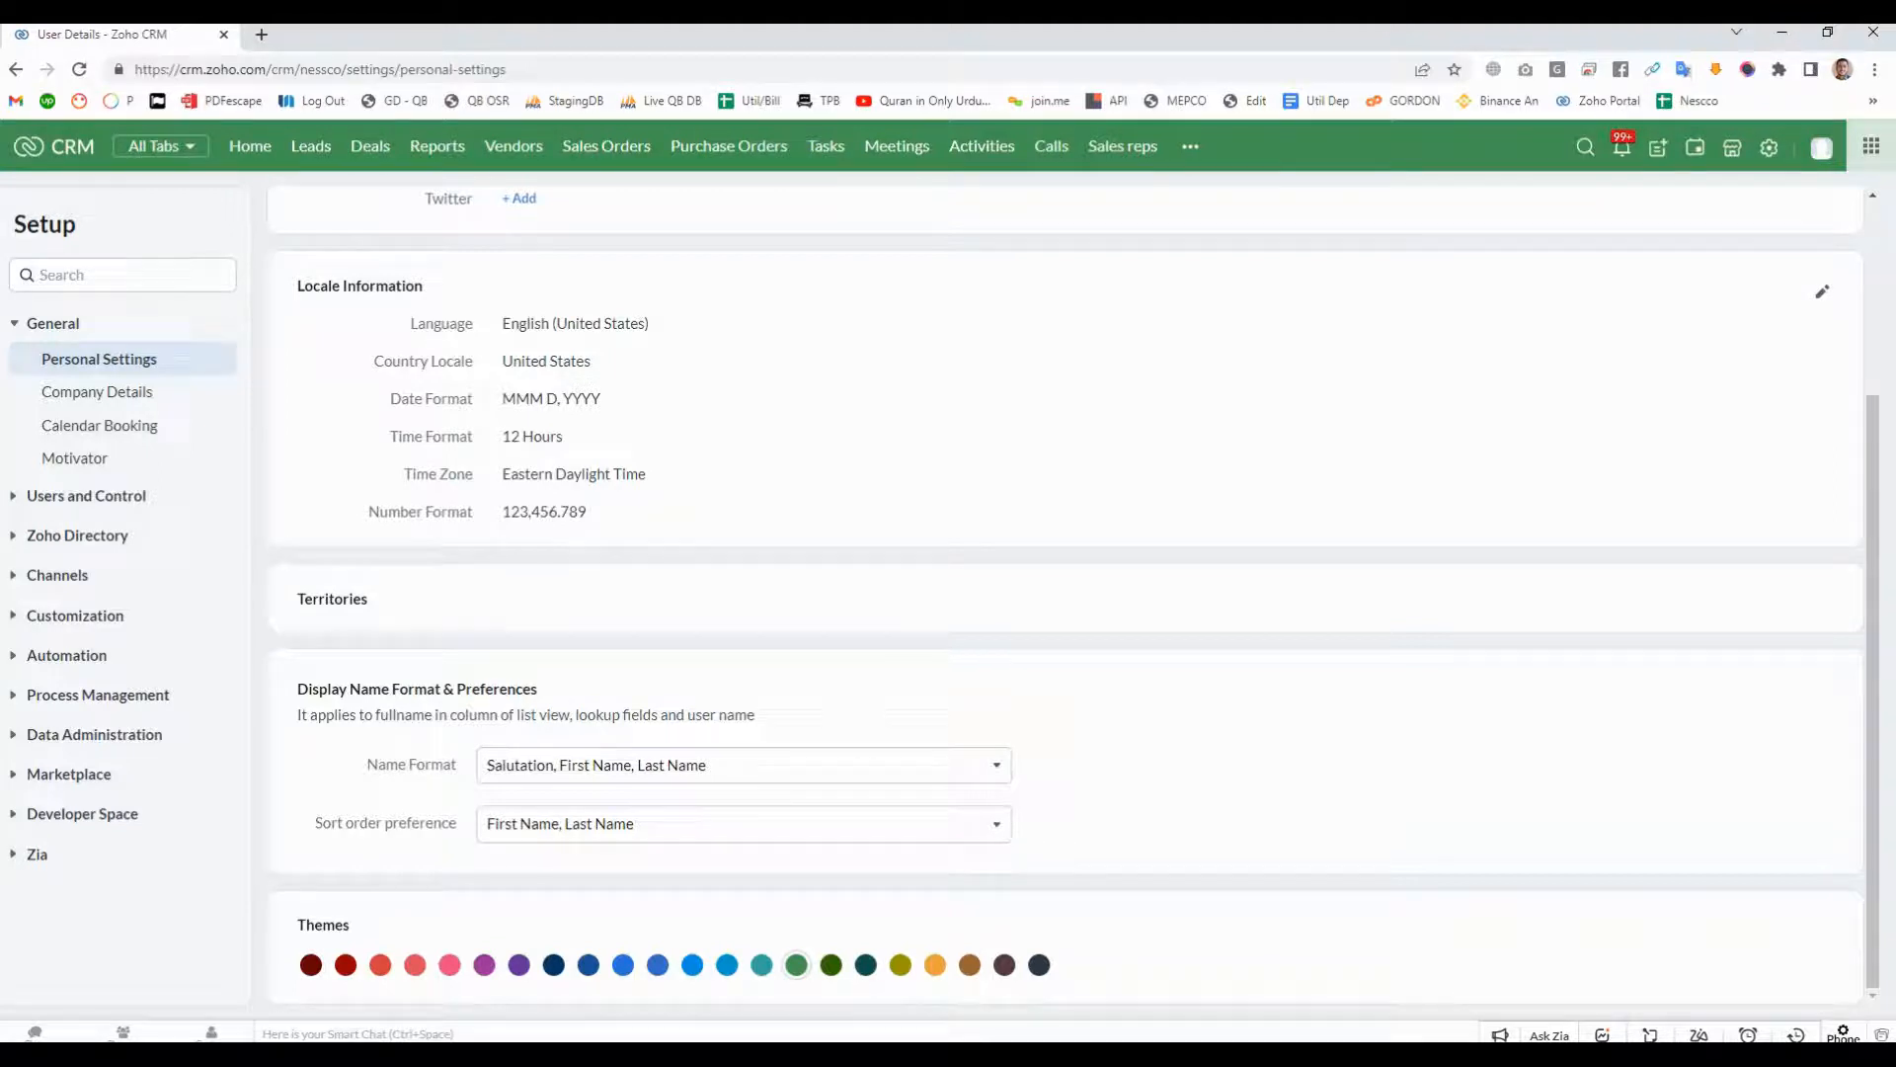
click(553, 965)
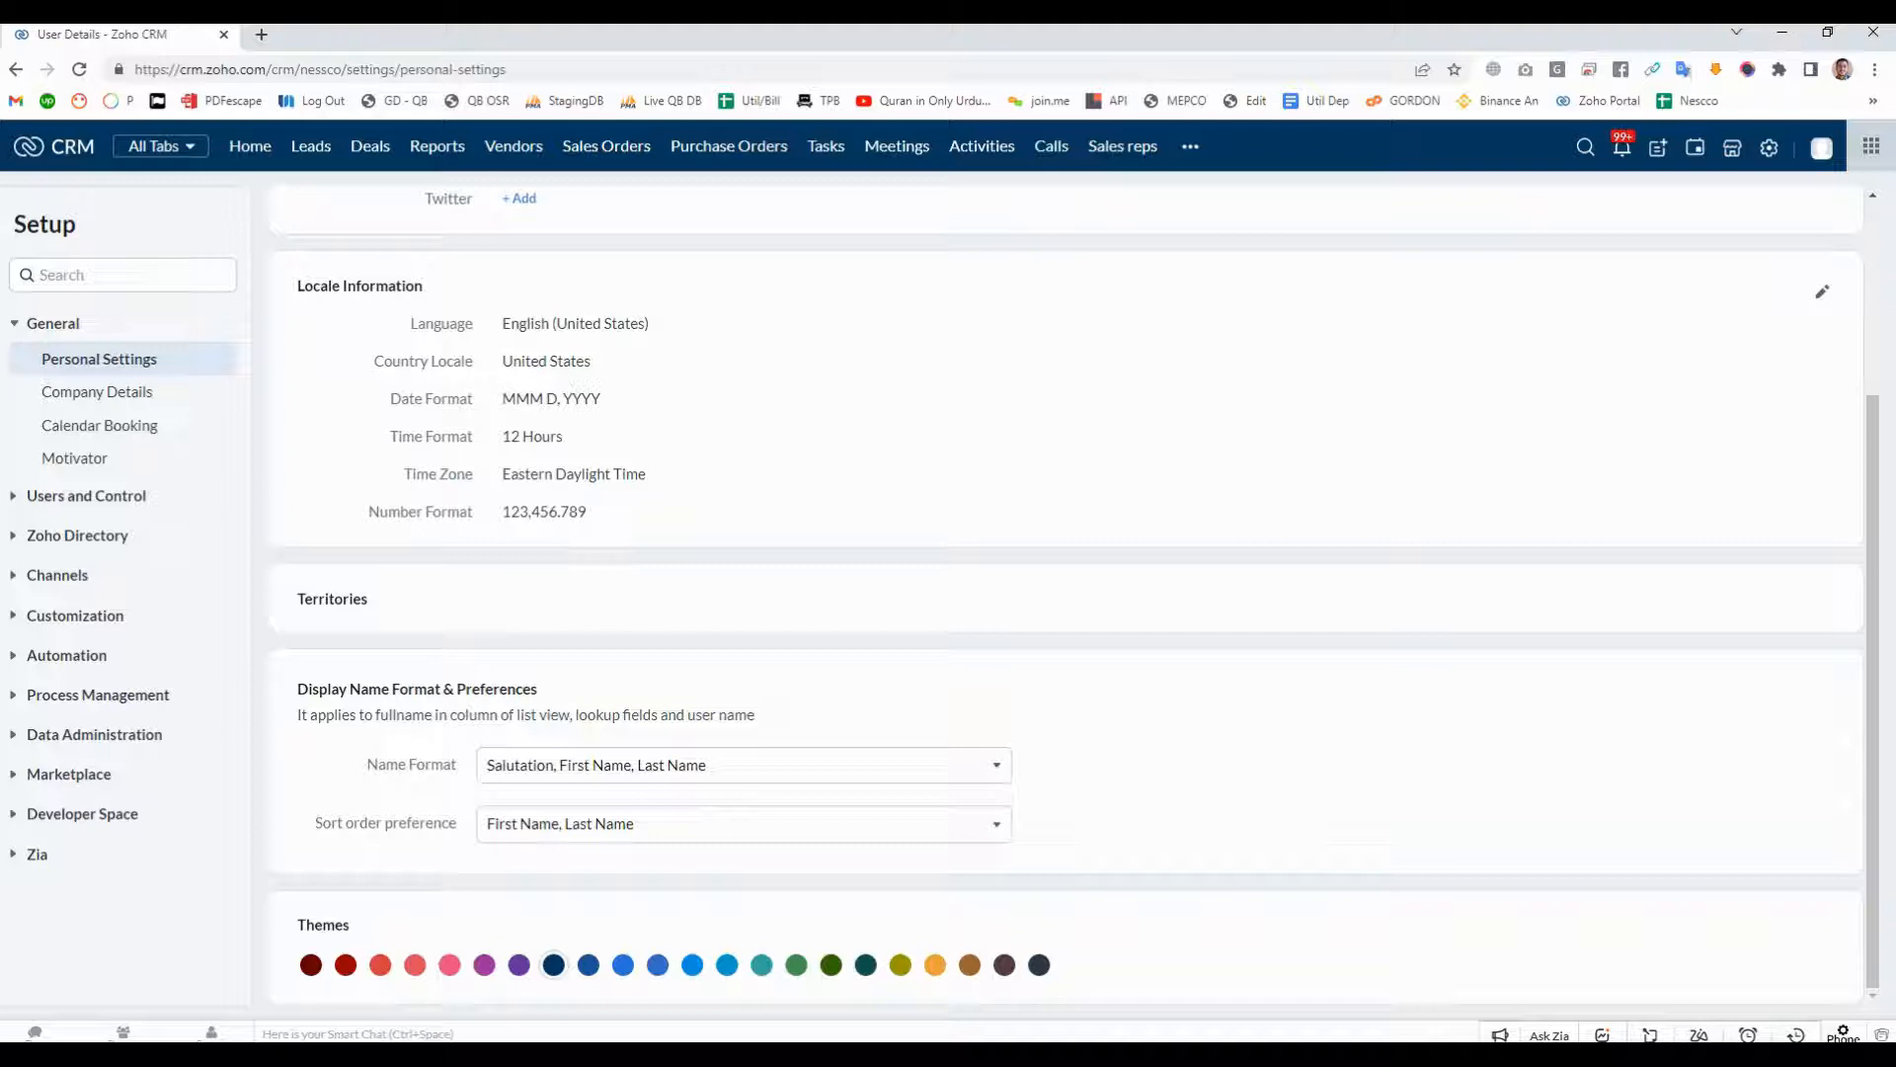
click(900, 965)
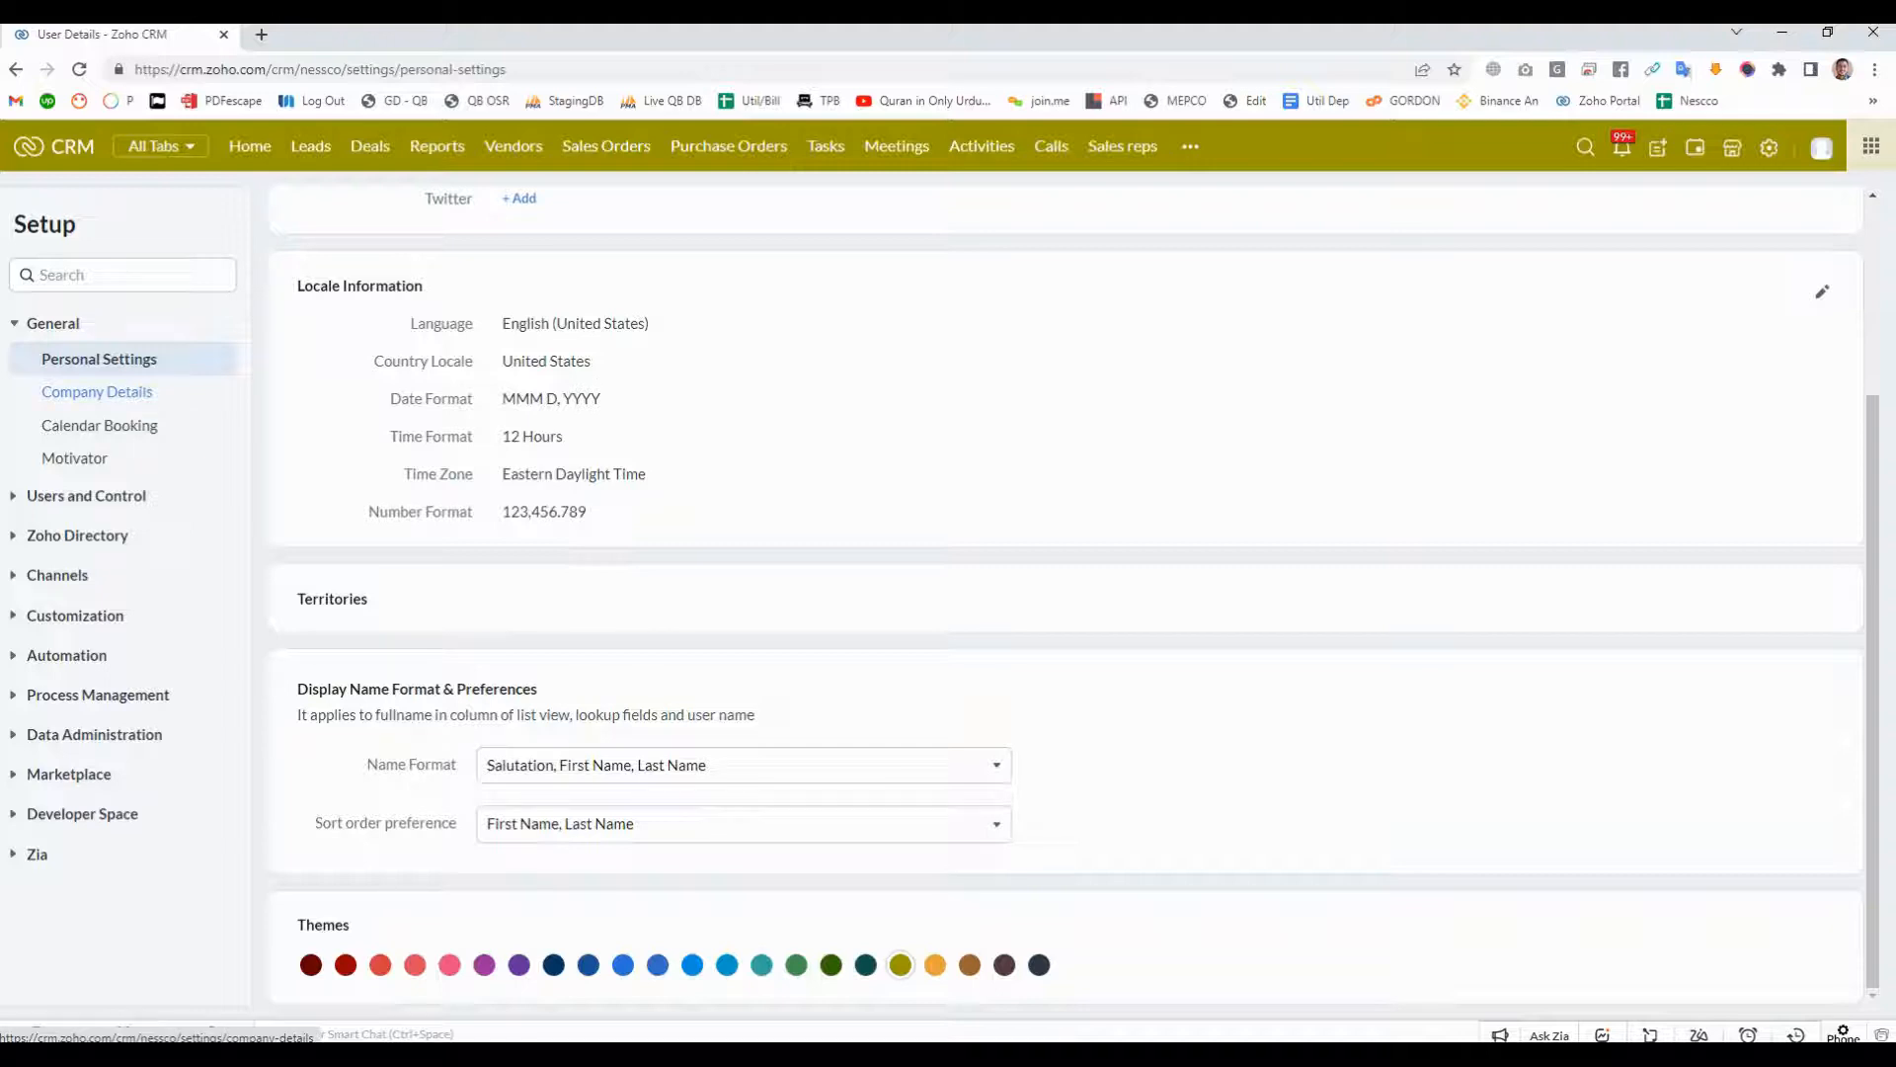
- Open the company details and review the company name and contact e-mail
click(97, 391)
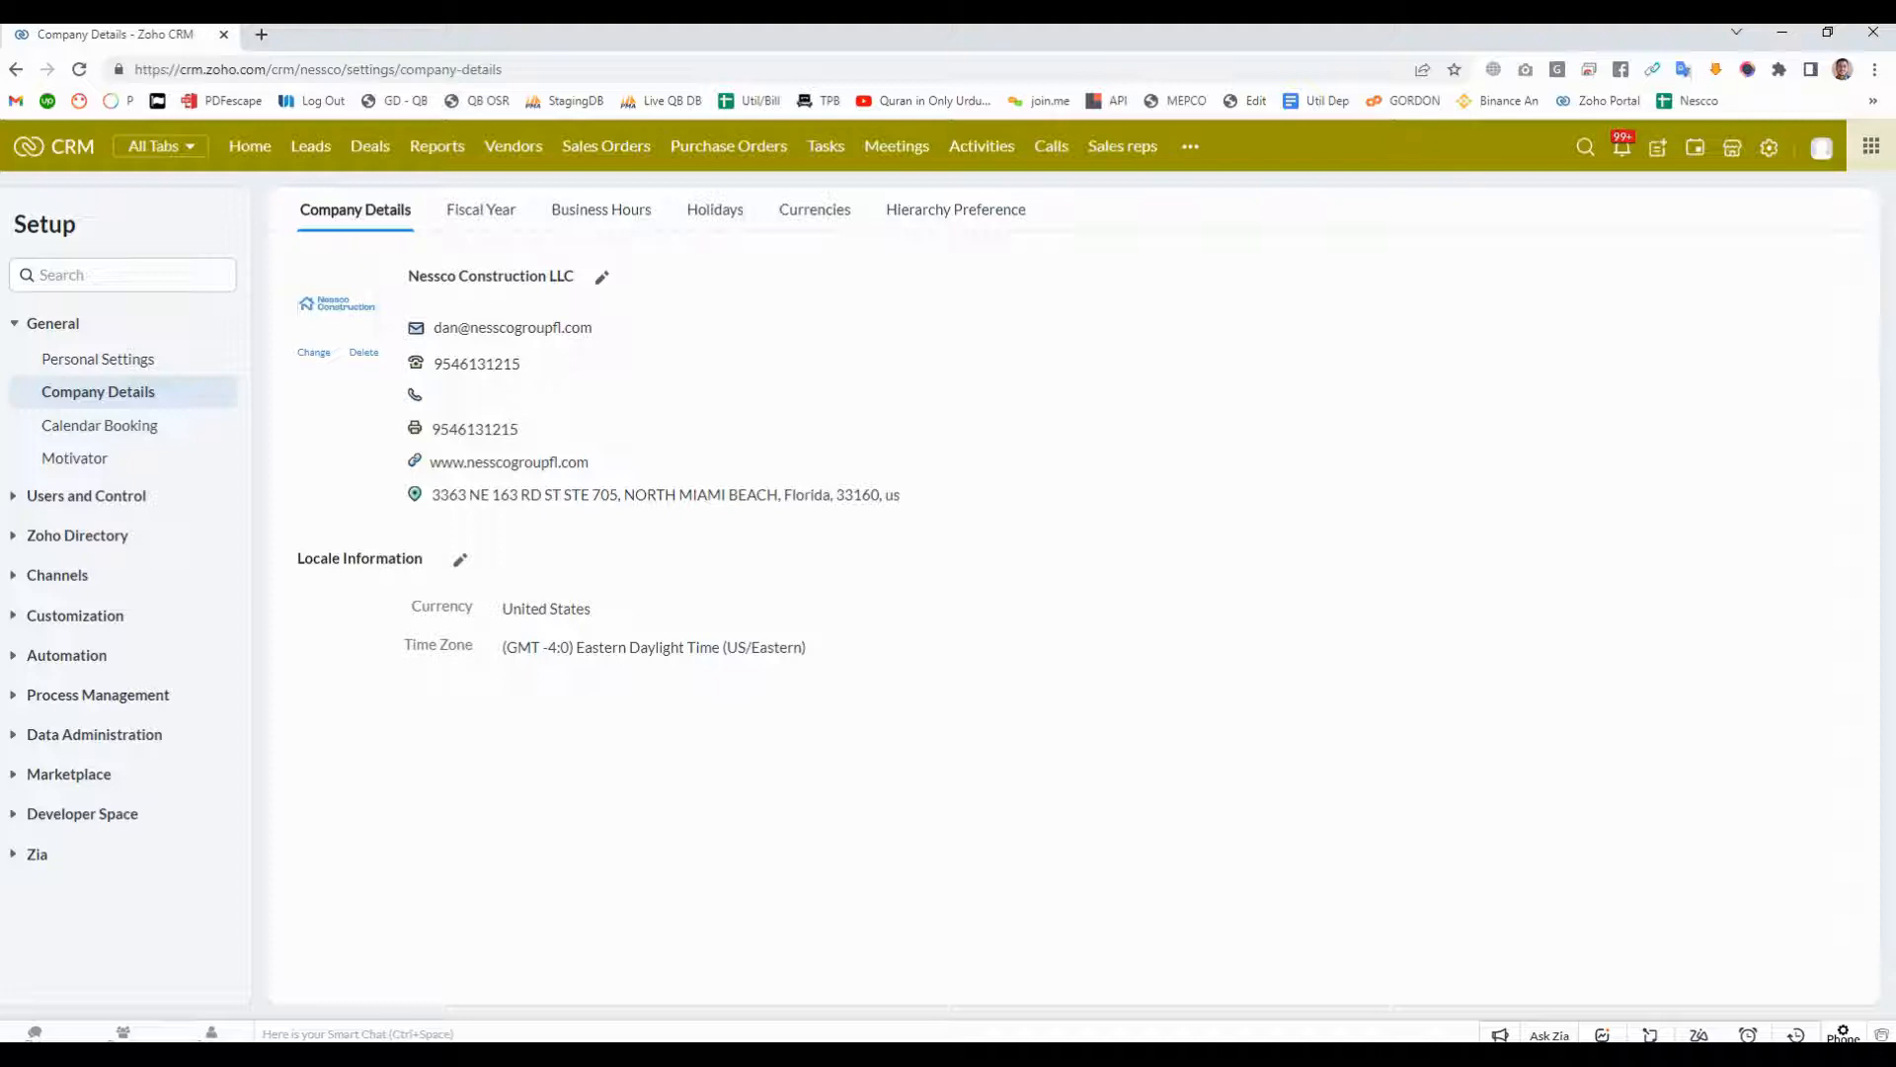
drag(408, 275, 576, 276)
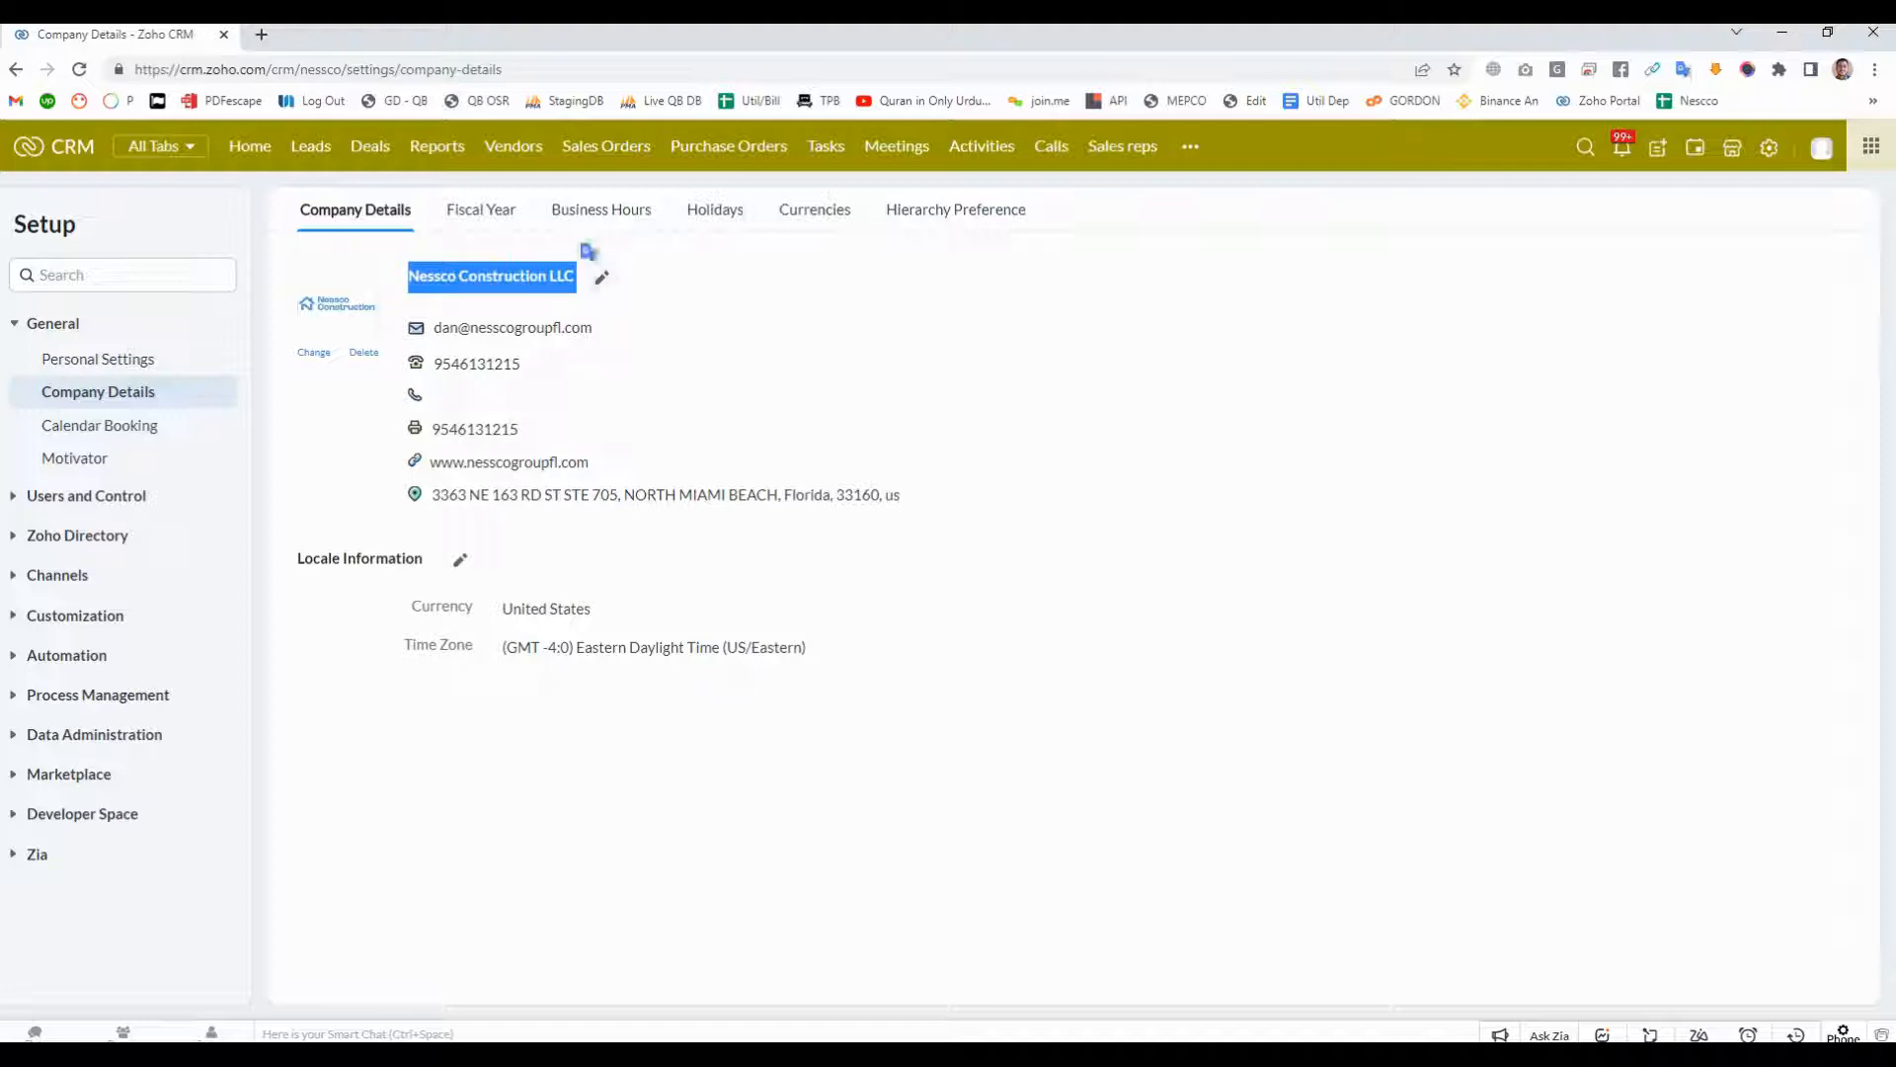
drag(433, 327, 506, 327)
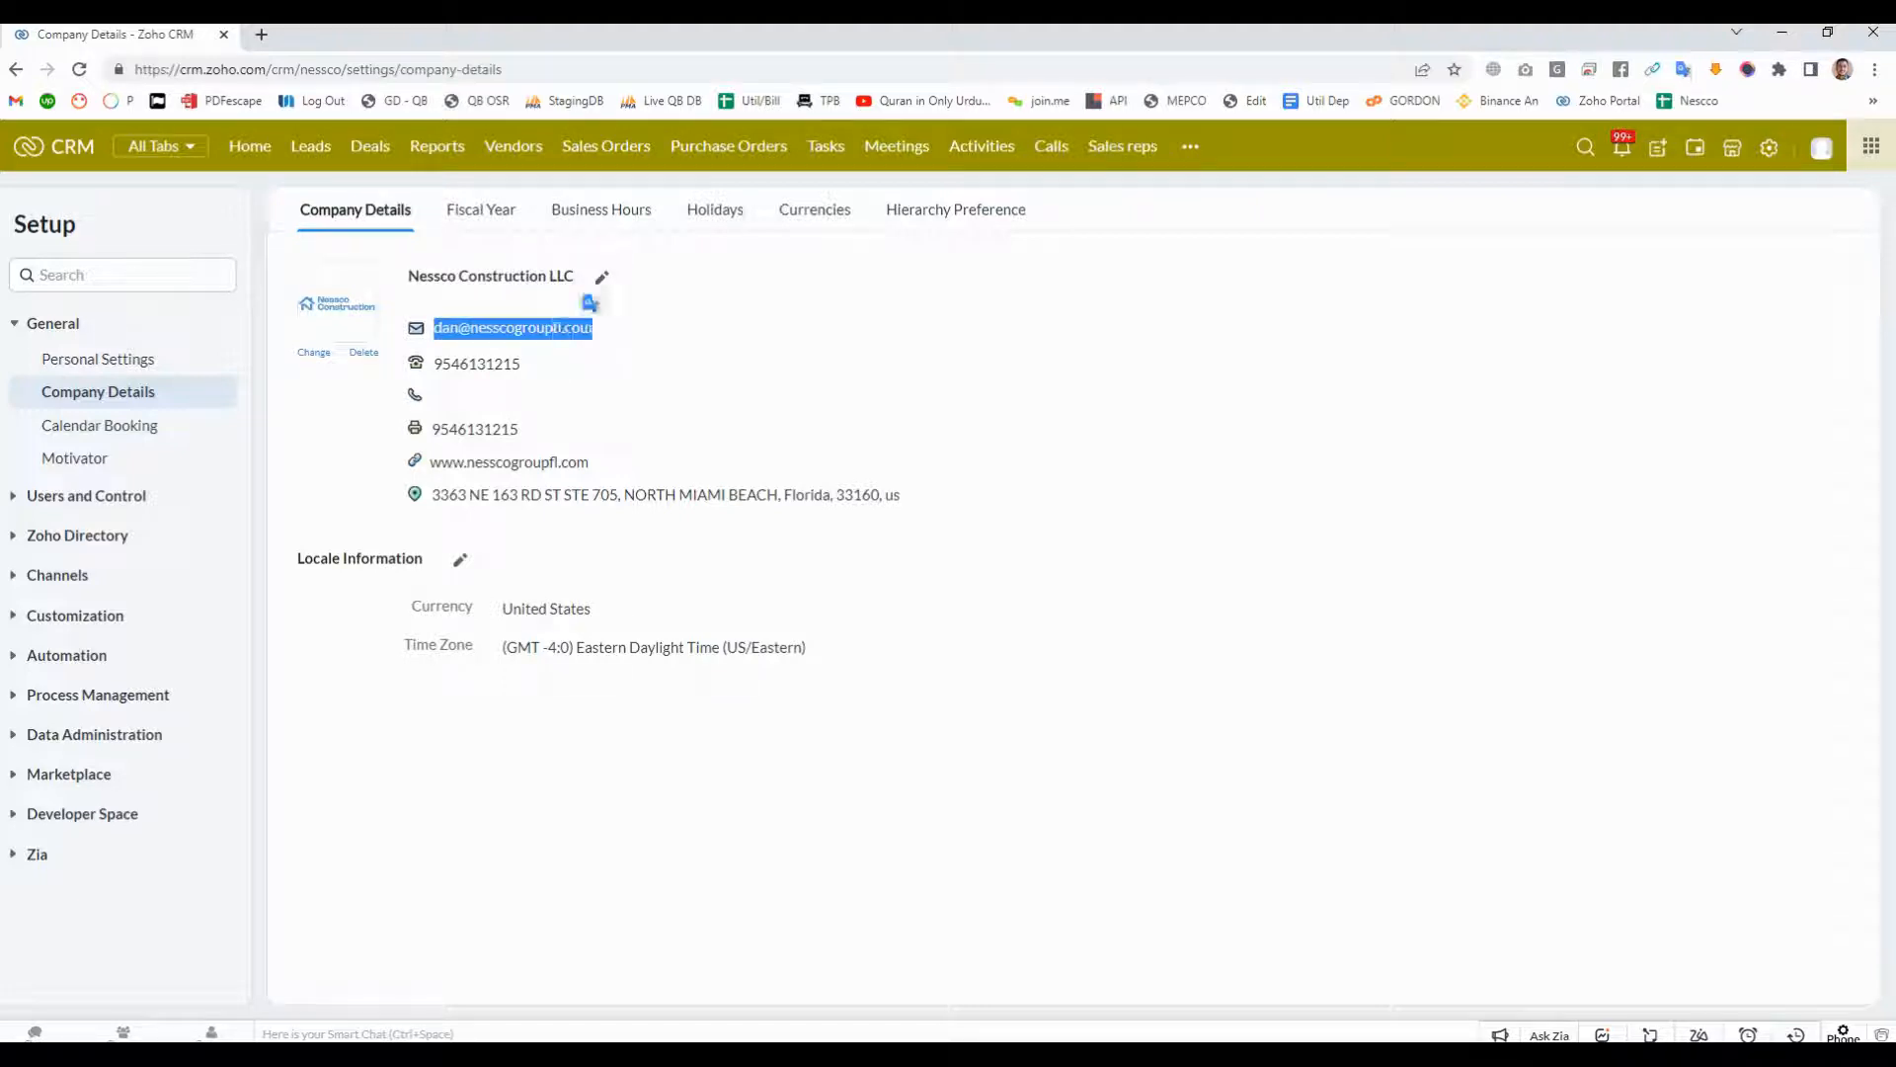
click(558, 327)
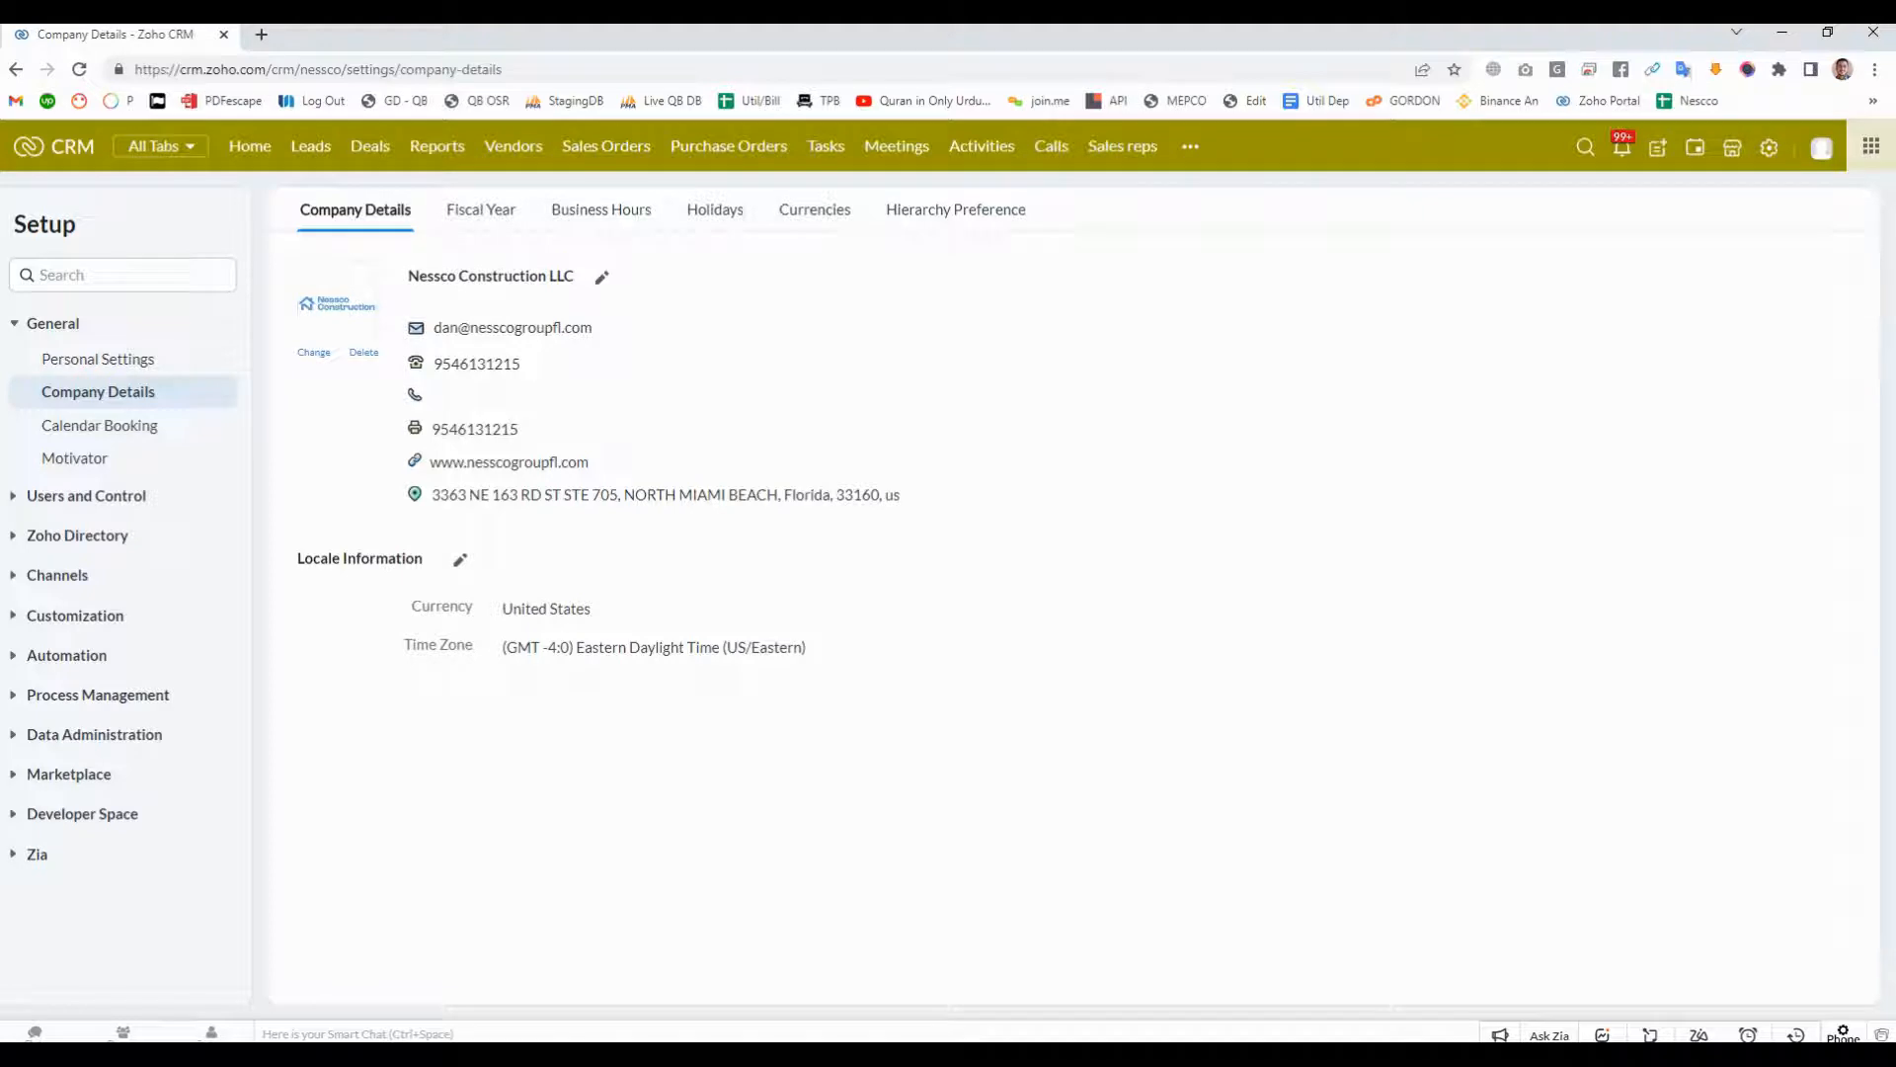
- Review the company's fiscal year settings and its business hours
click(481, 210)
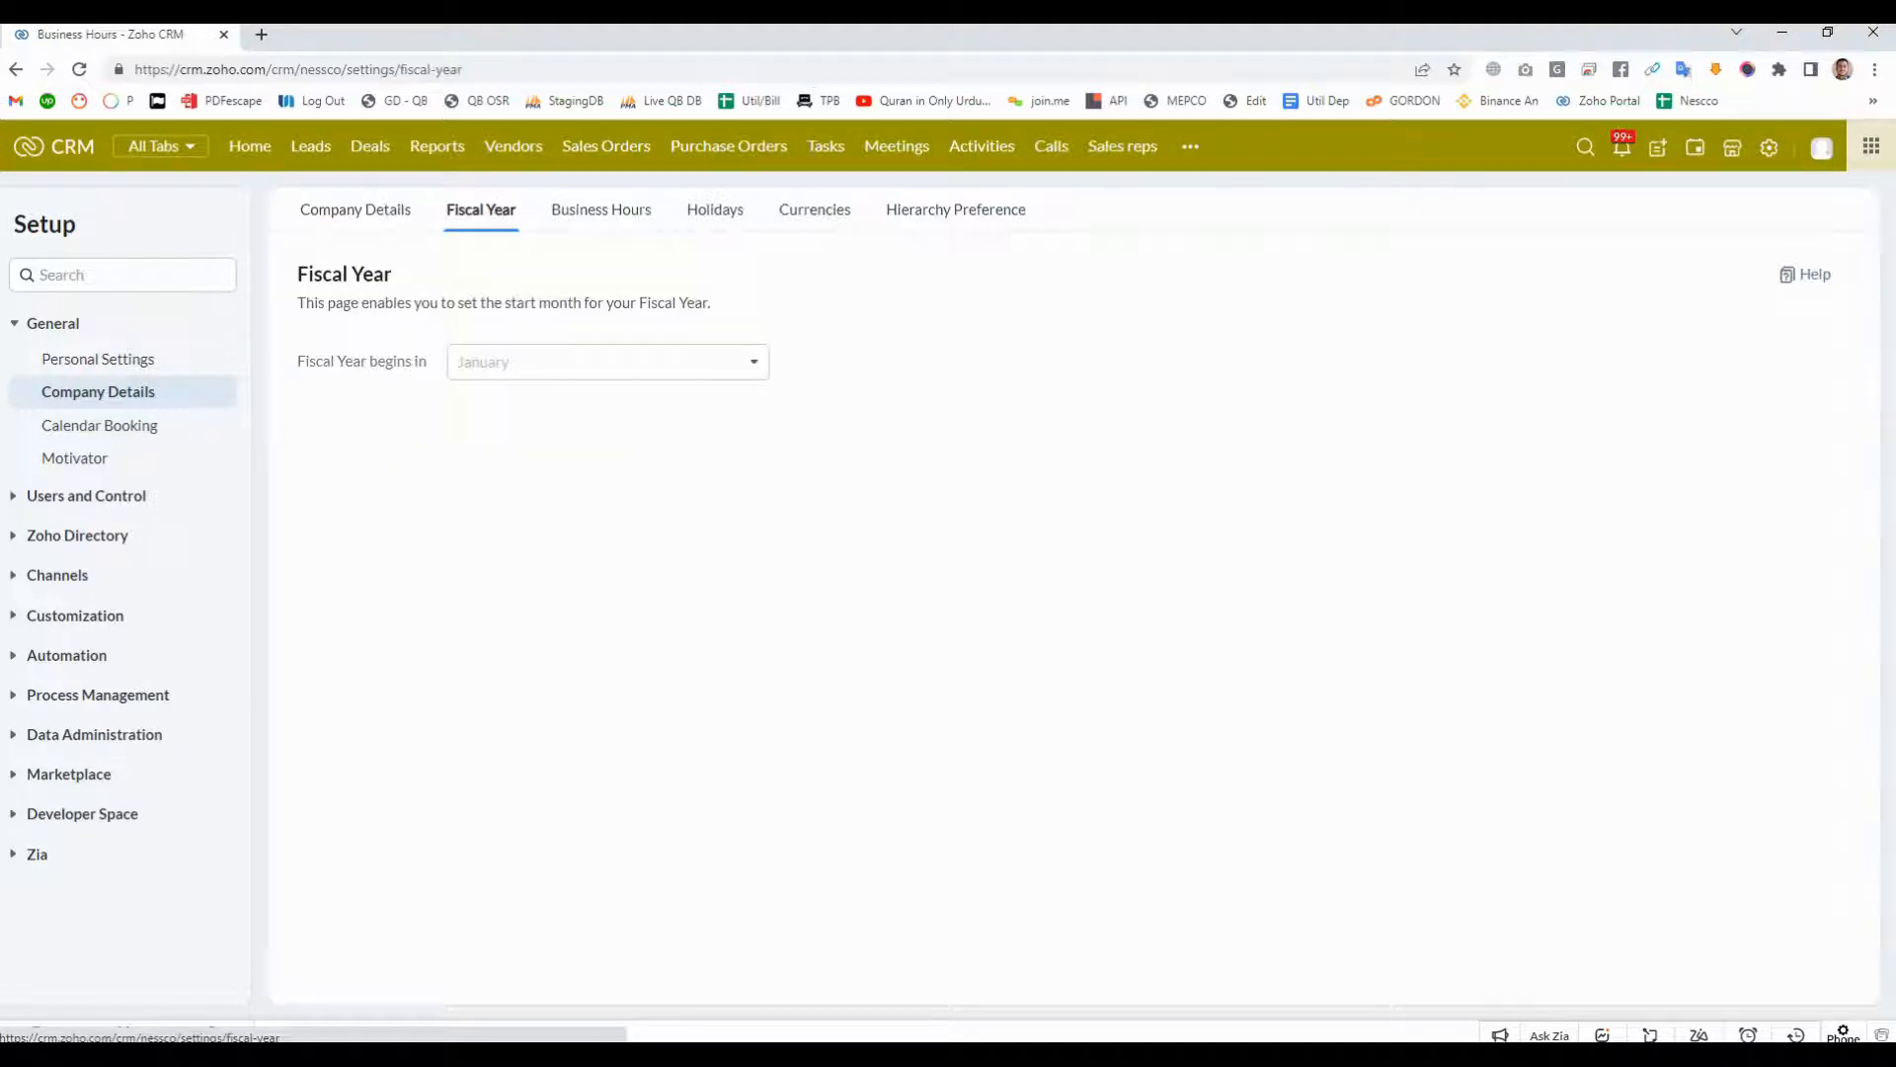
click(602, 209)
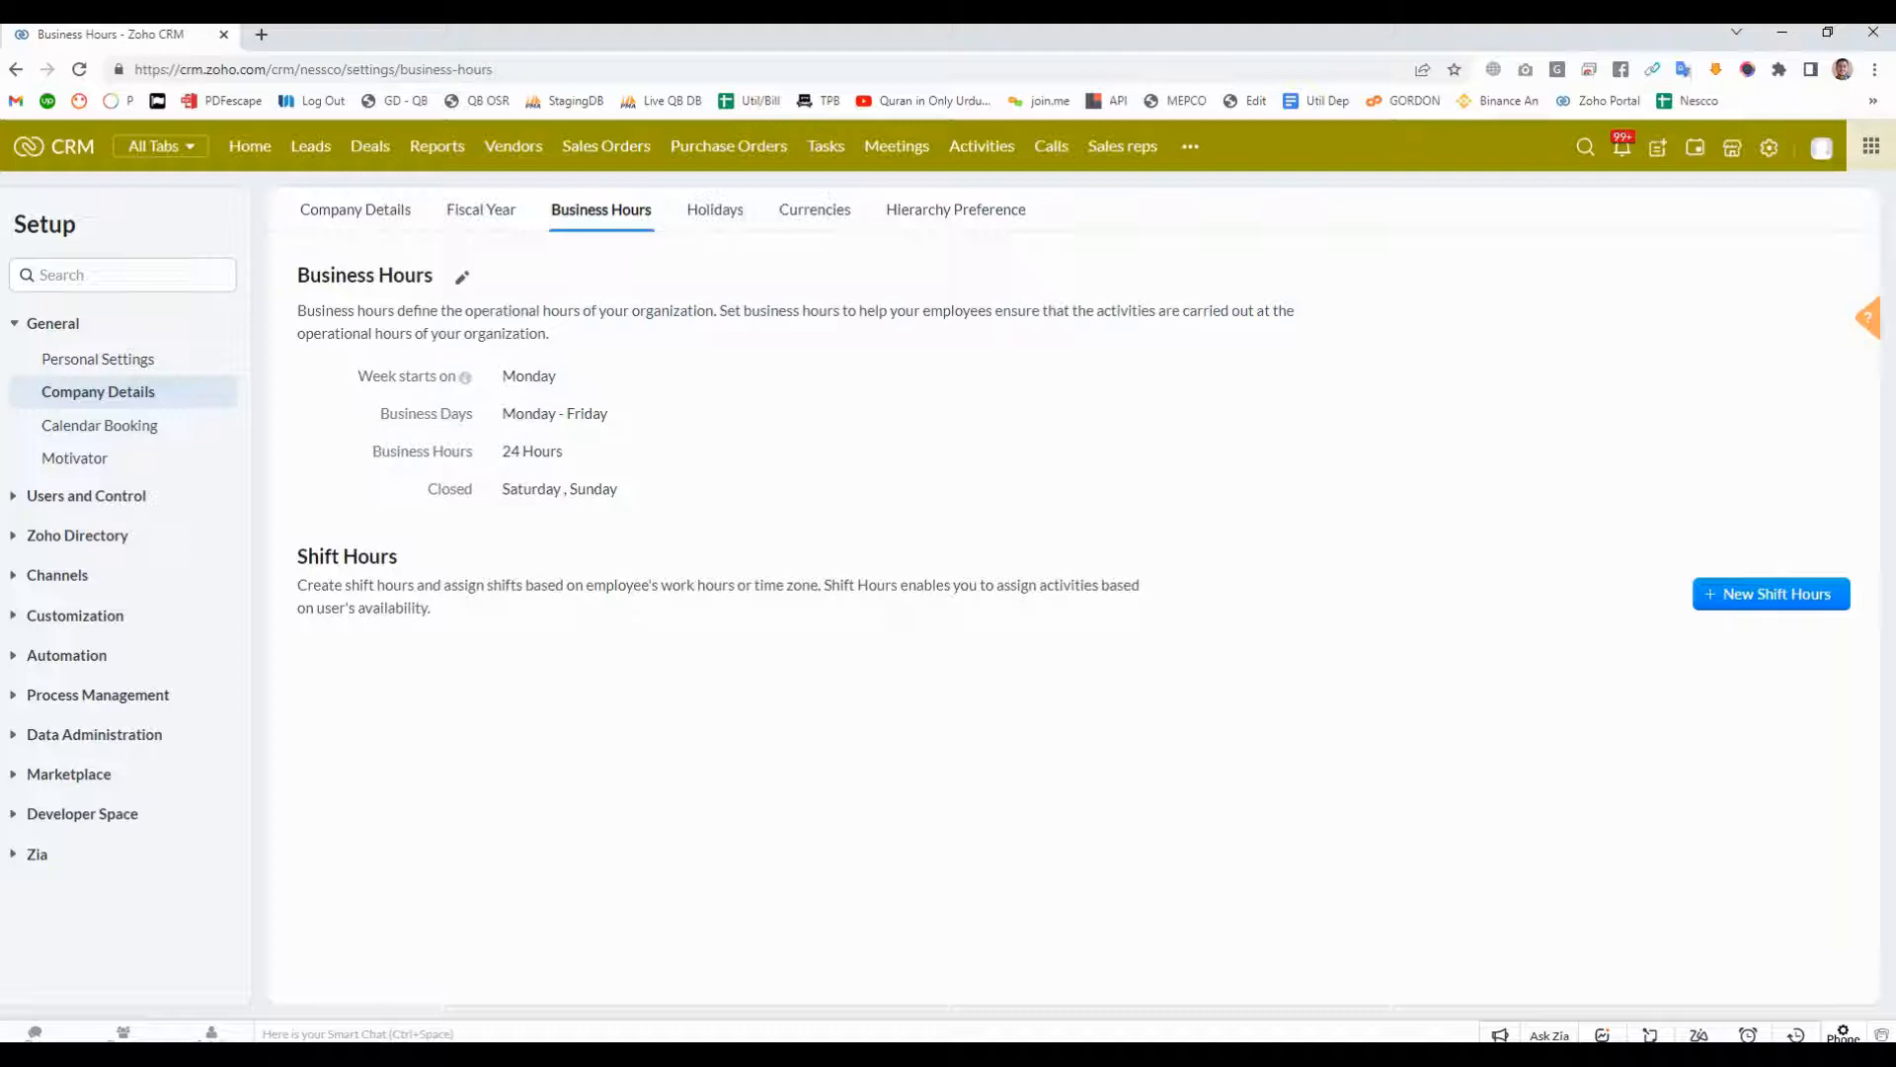
drag(503, 450, 563, 450)
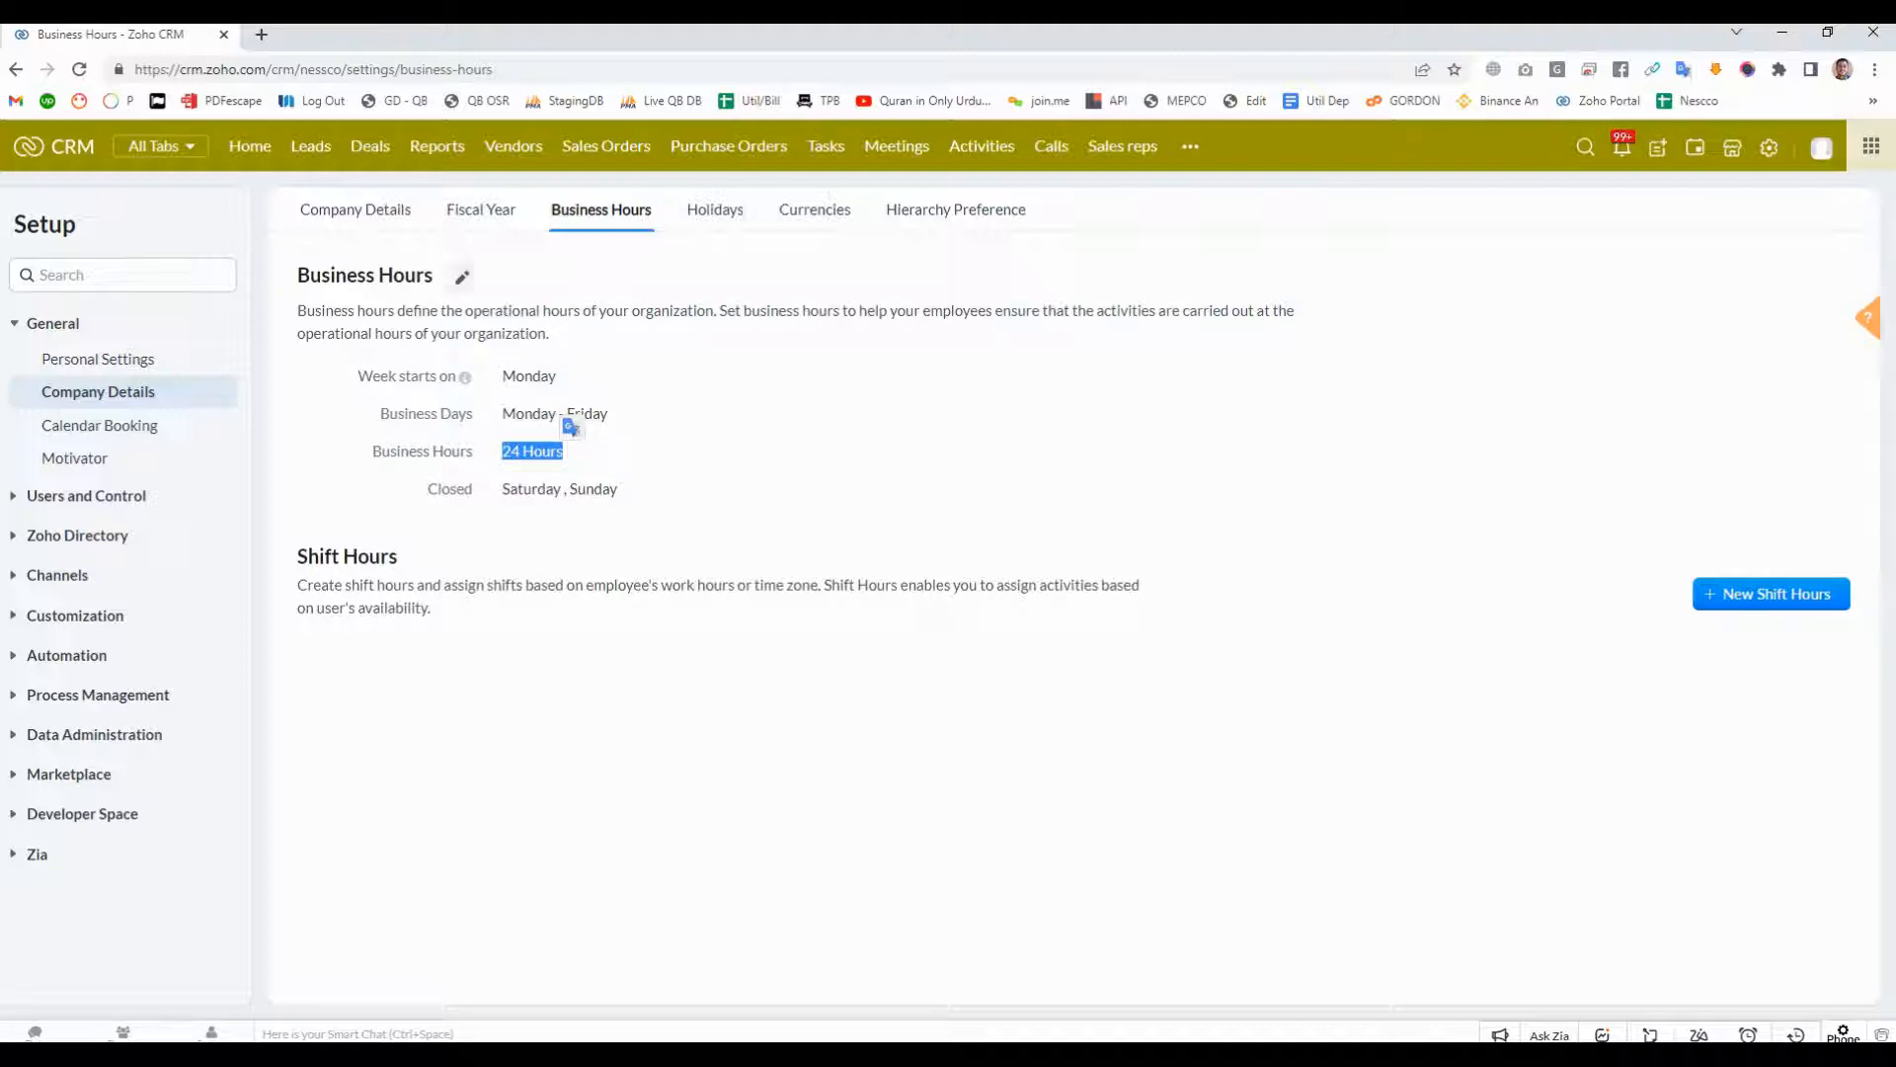
- Examine the Custom Hours and 24 Hours X 5 days options for the business hours without saving
click(462, 277)
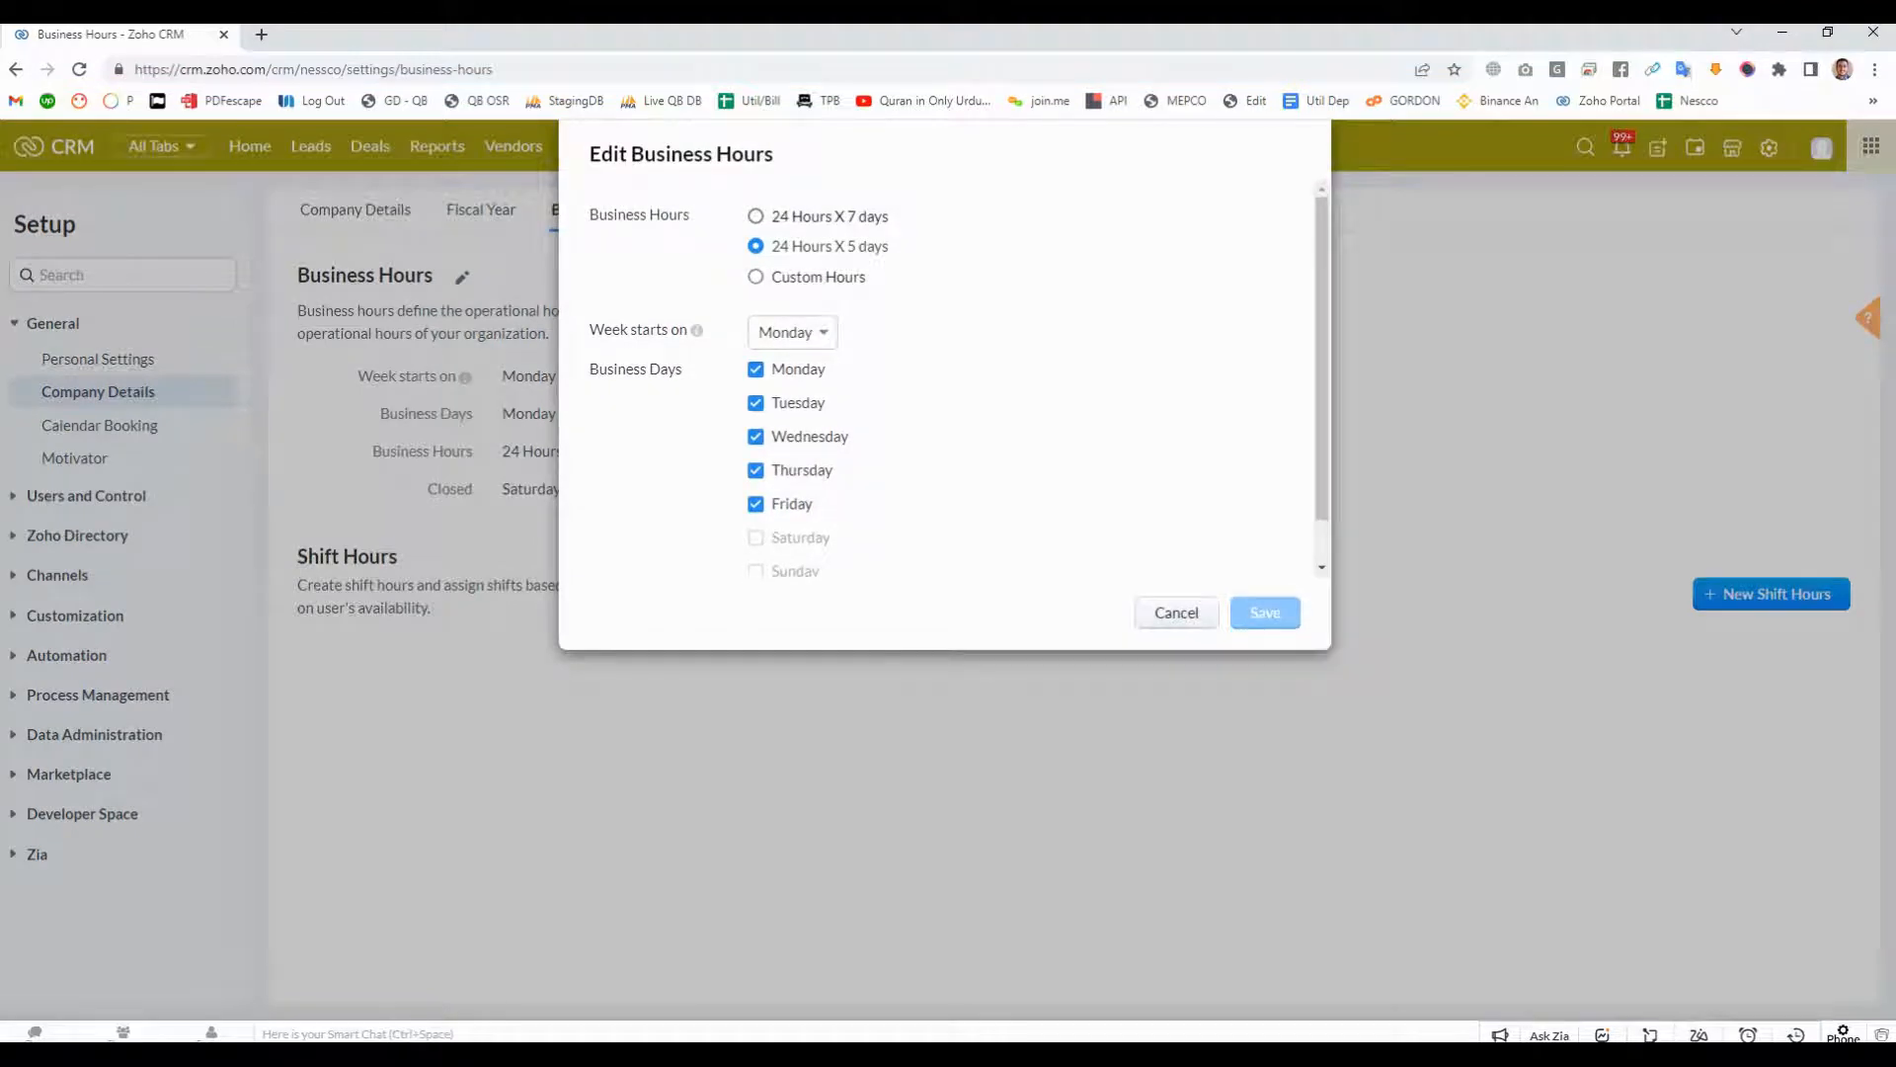
click(757, 278)
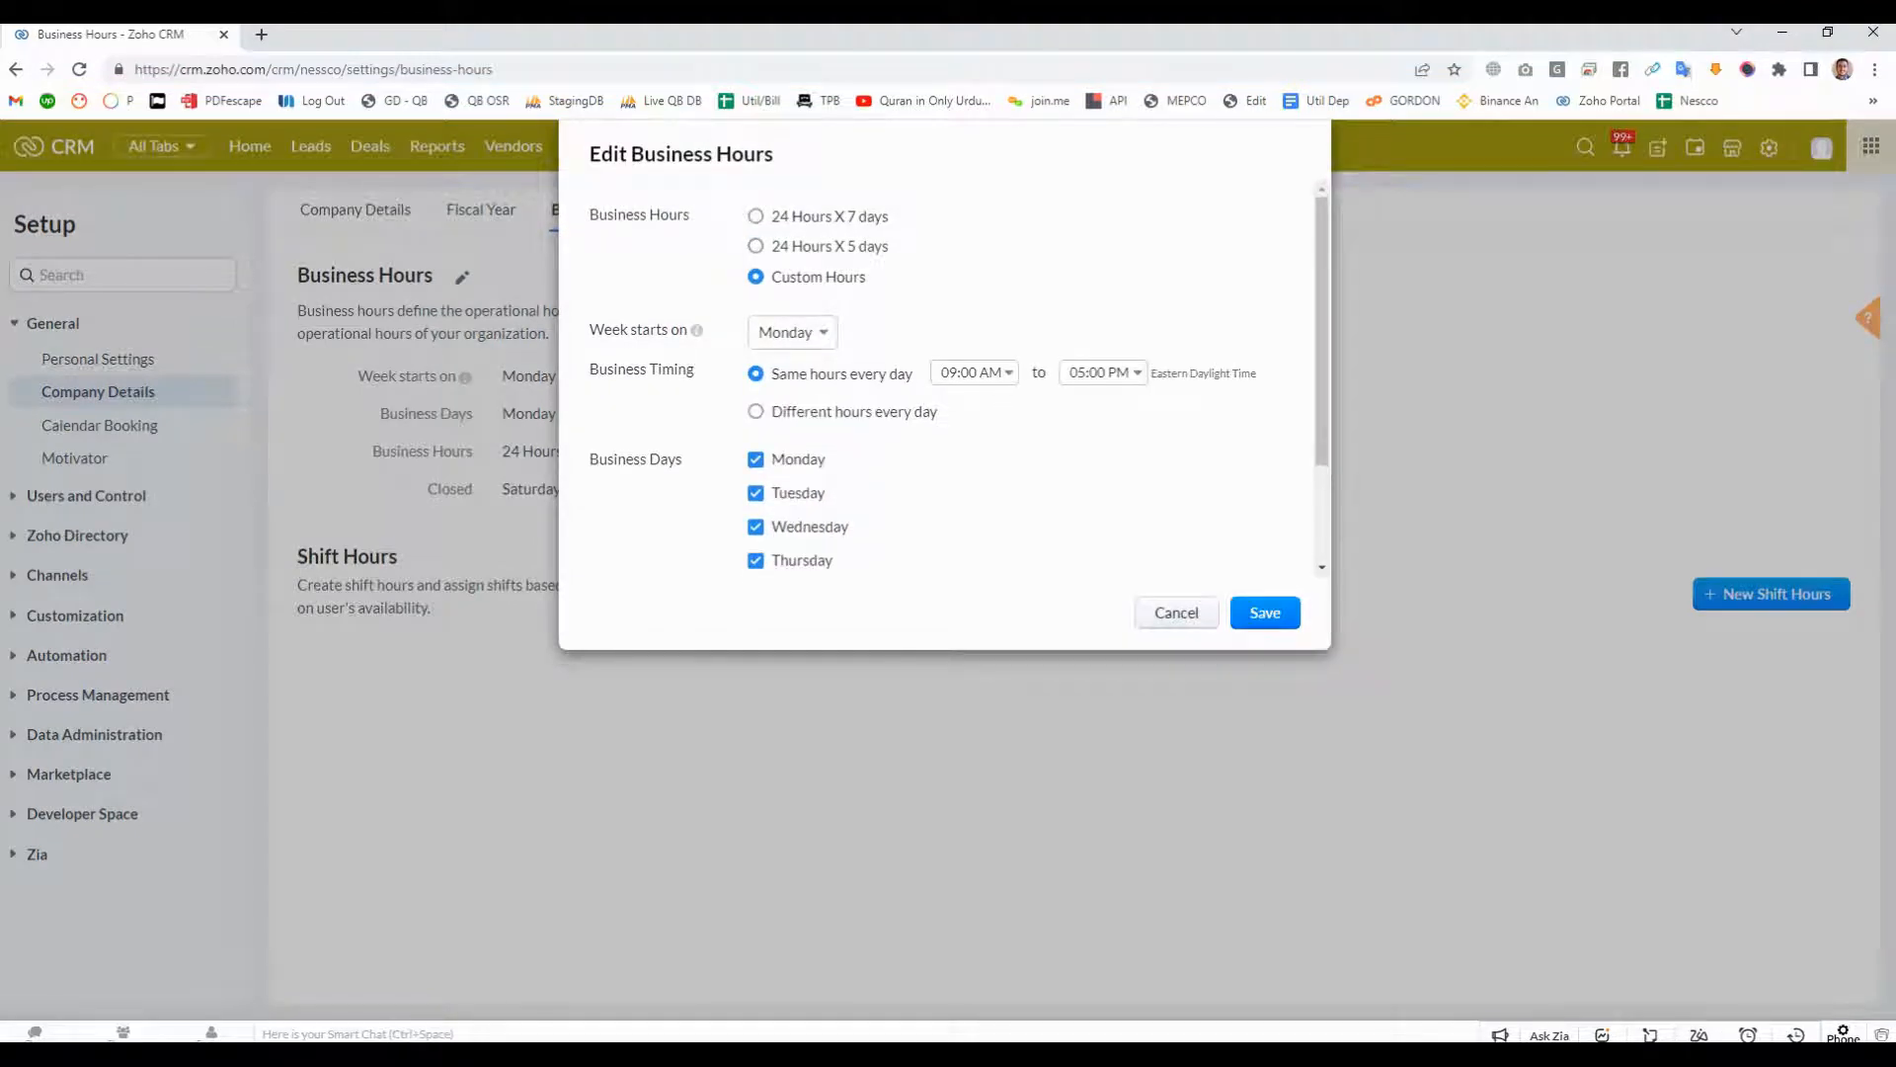
click(757, 246)
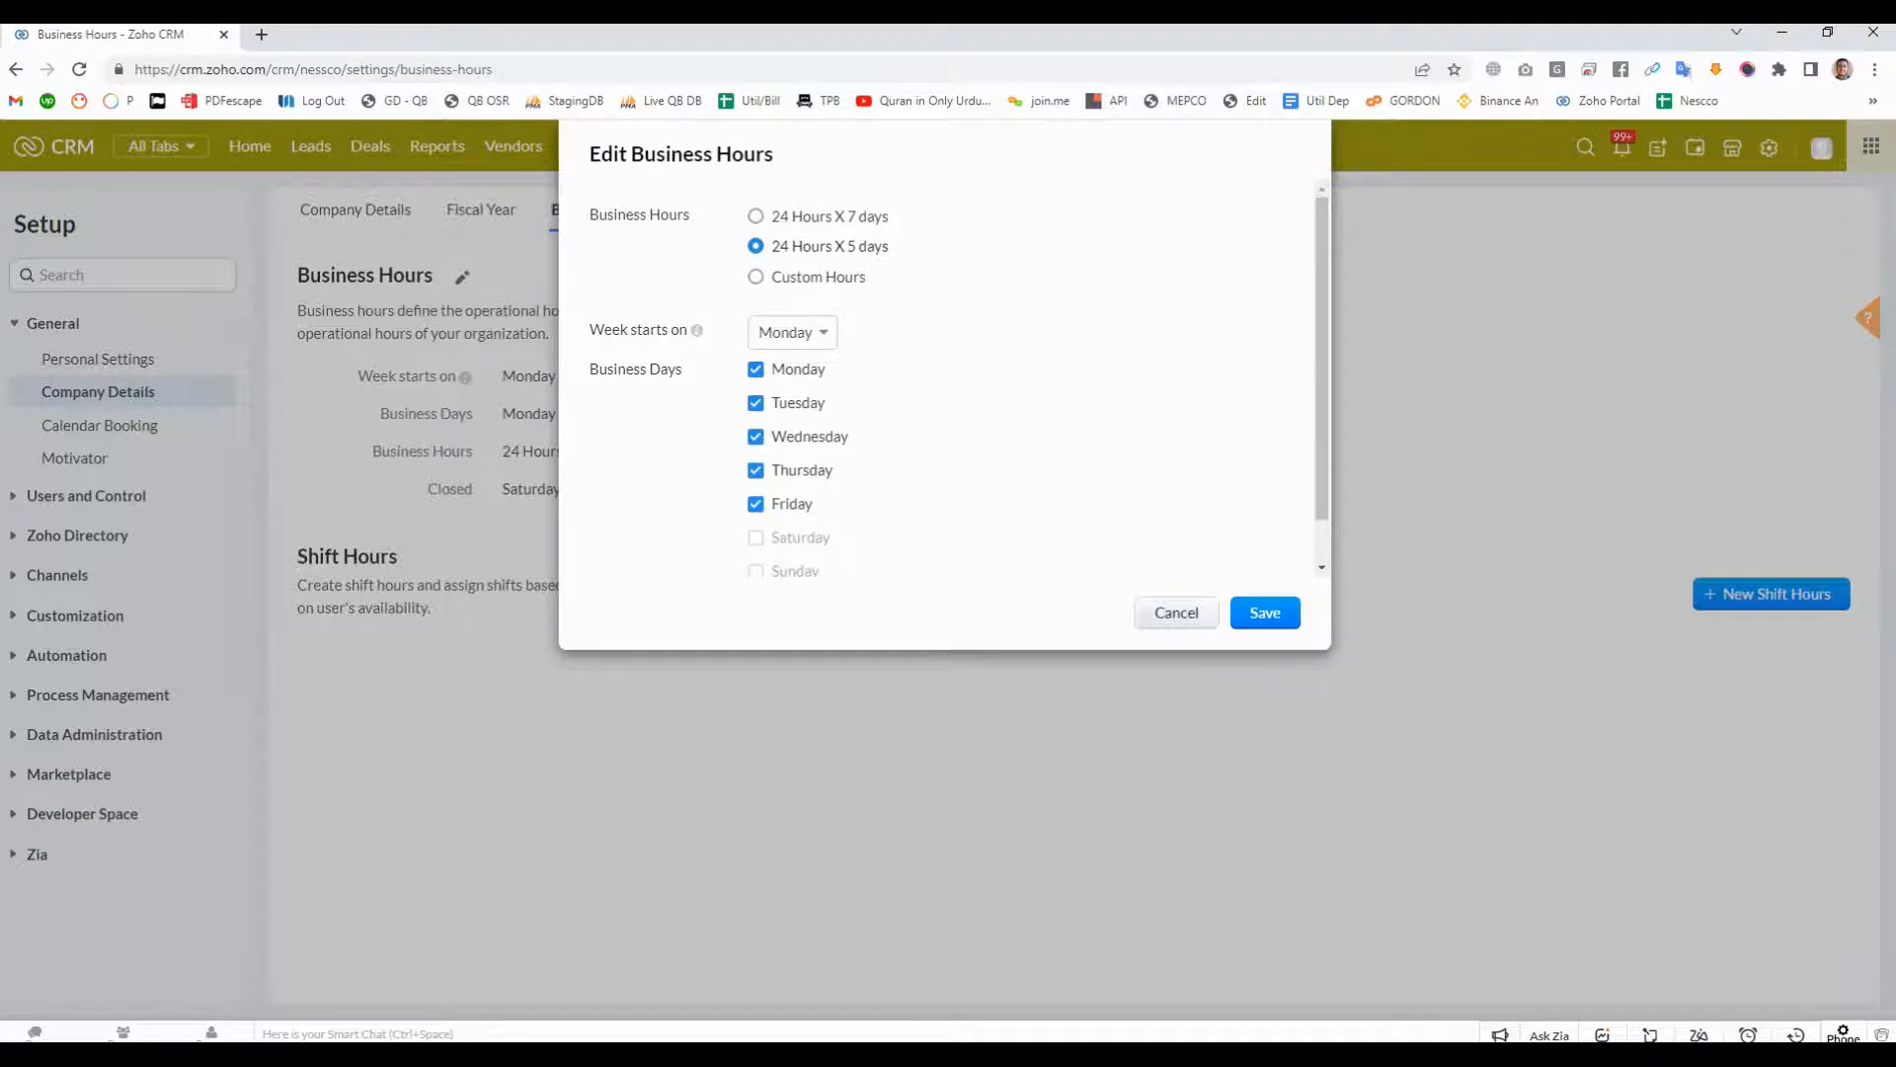
click(1176, 614)
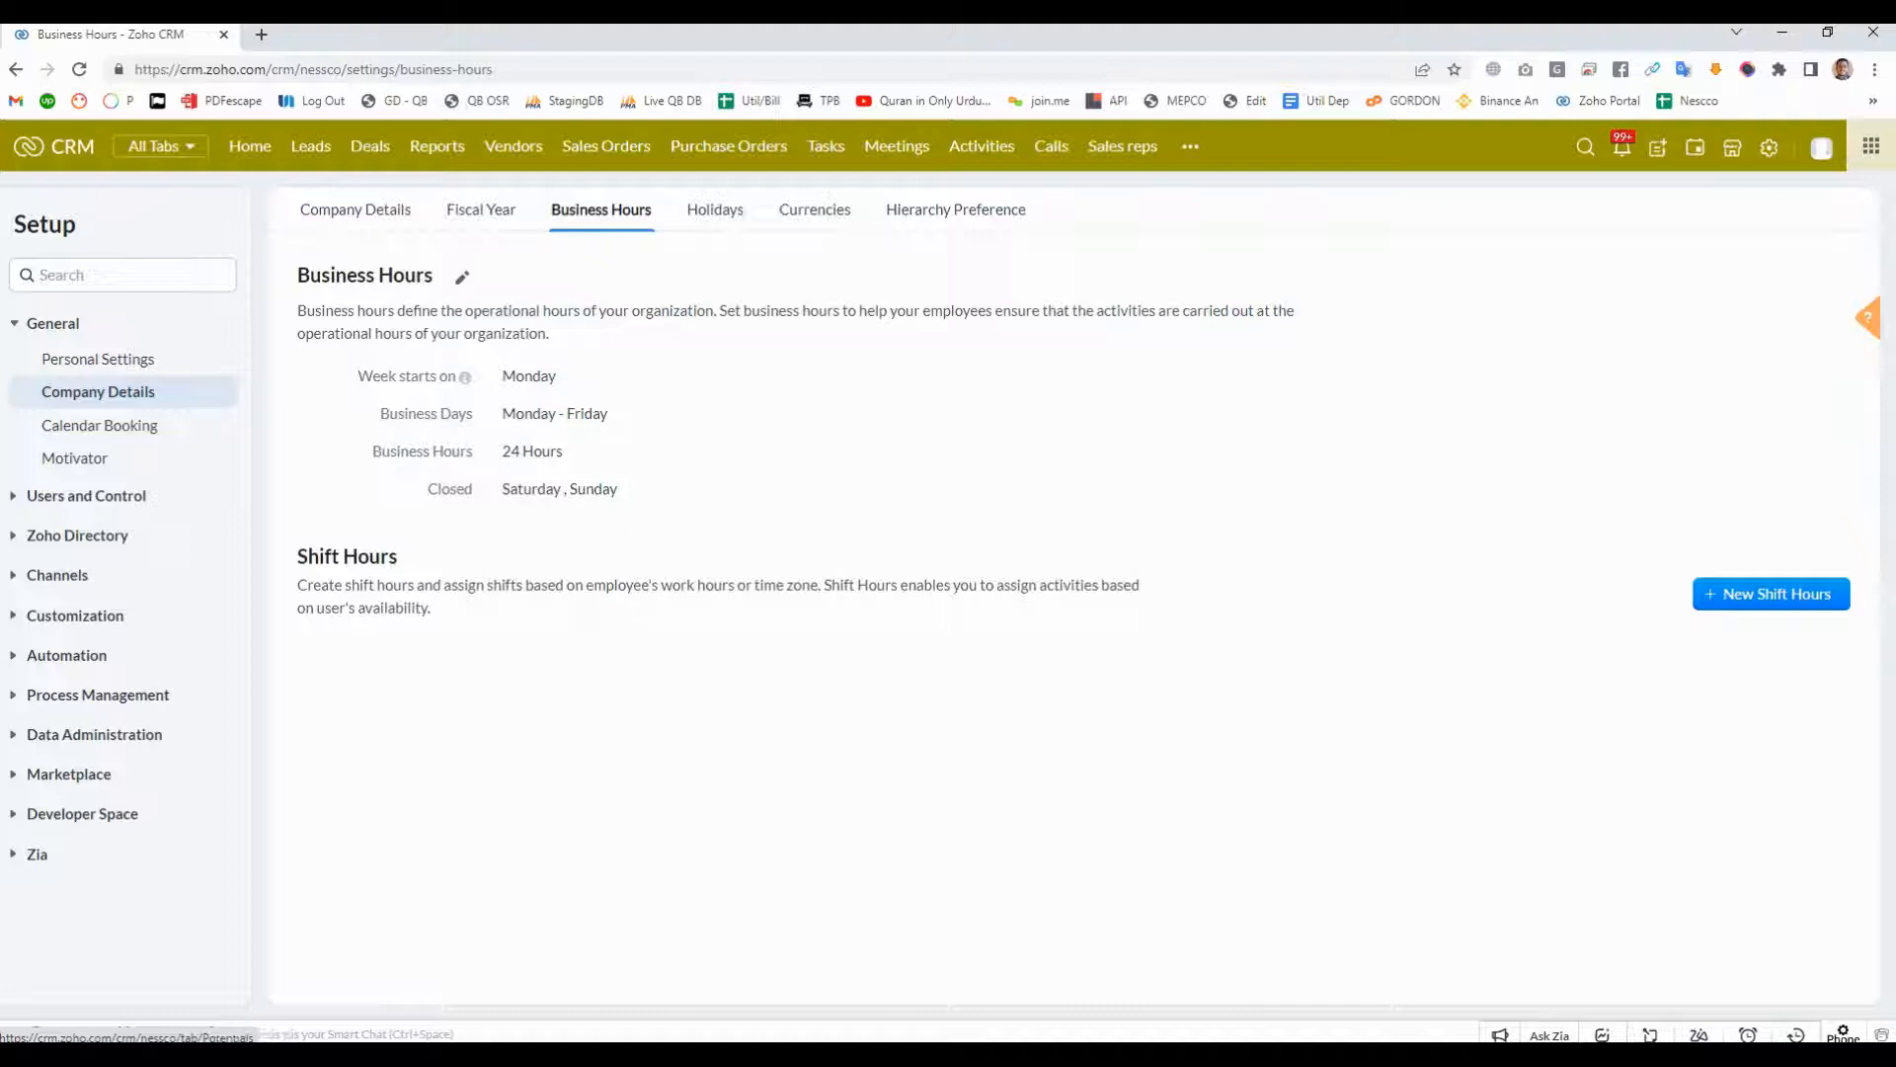
- Open the first deal in the Deals list and view its open activities and emails
click(310, 146)
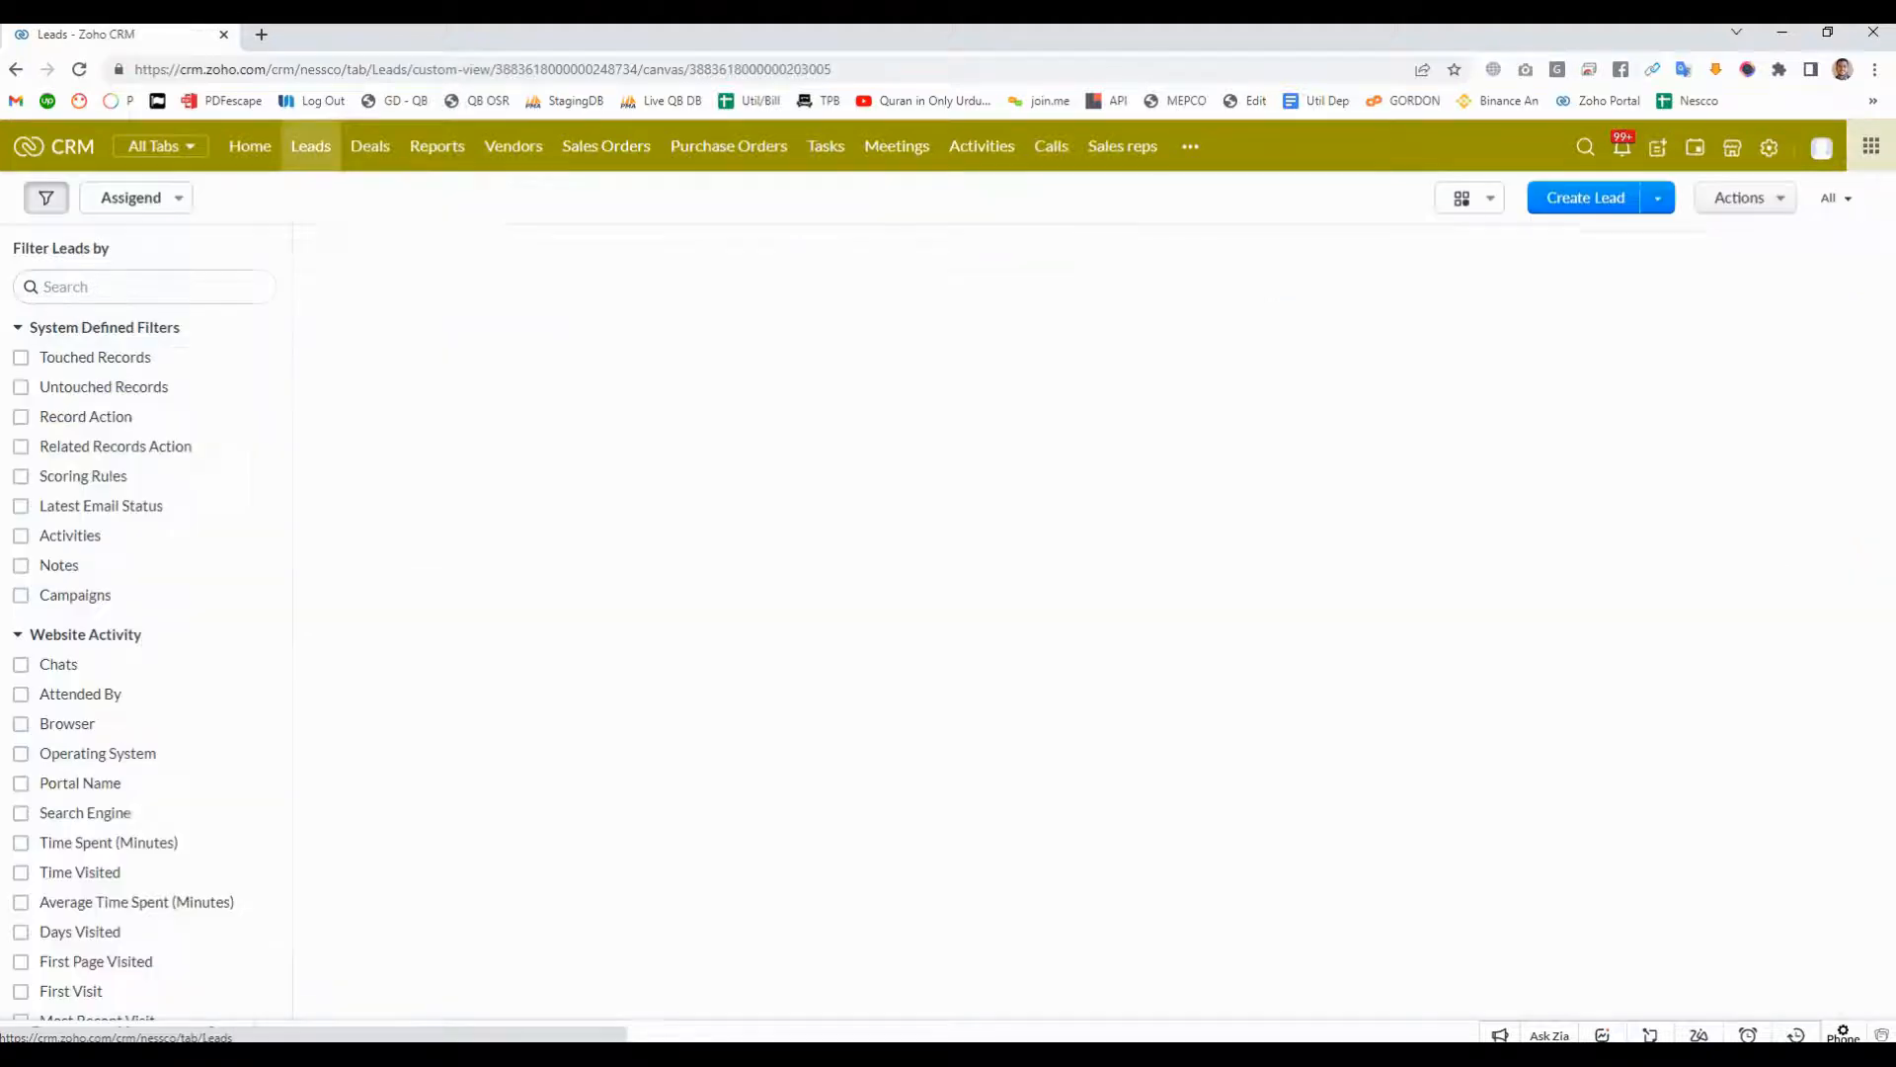
click(370, 146)
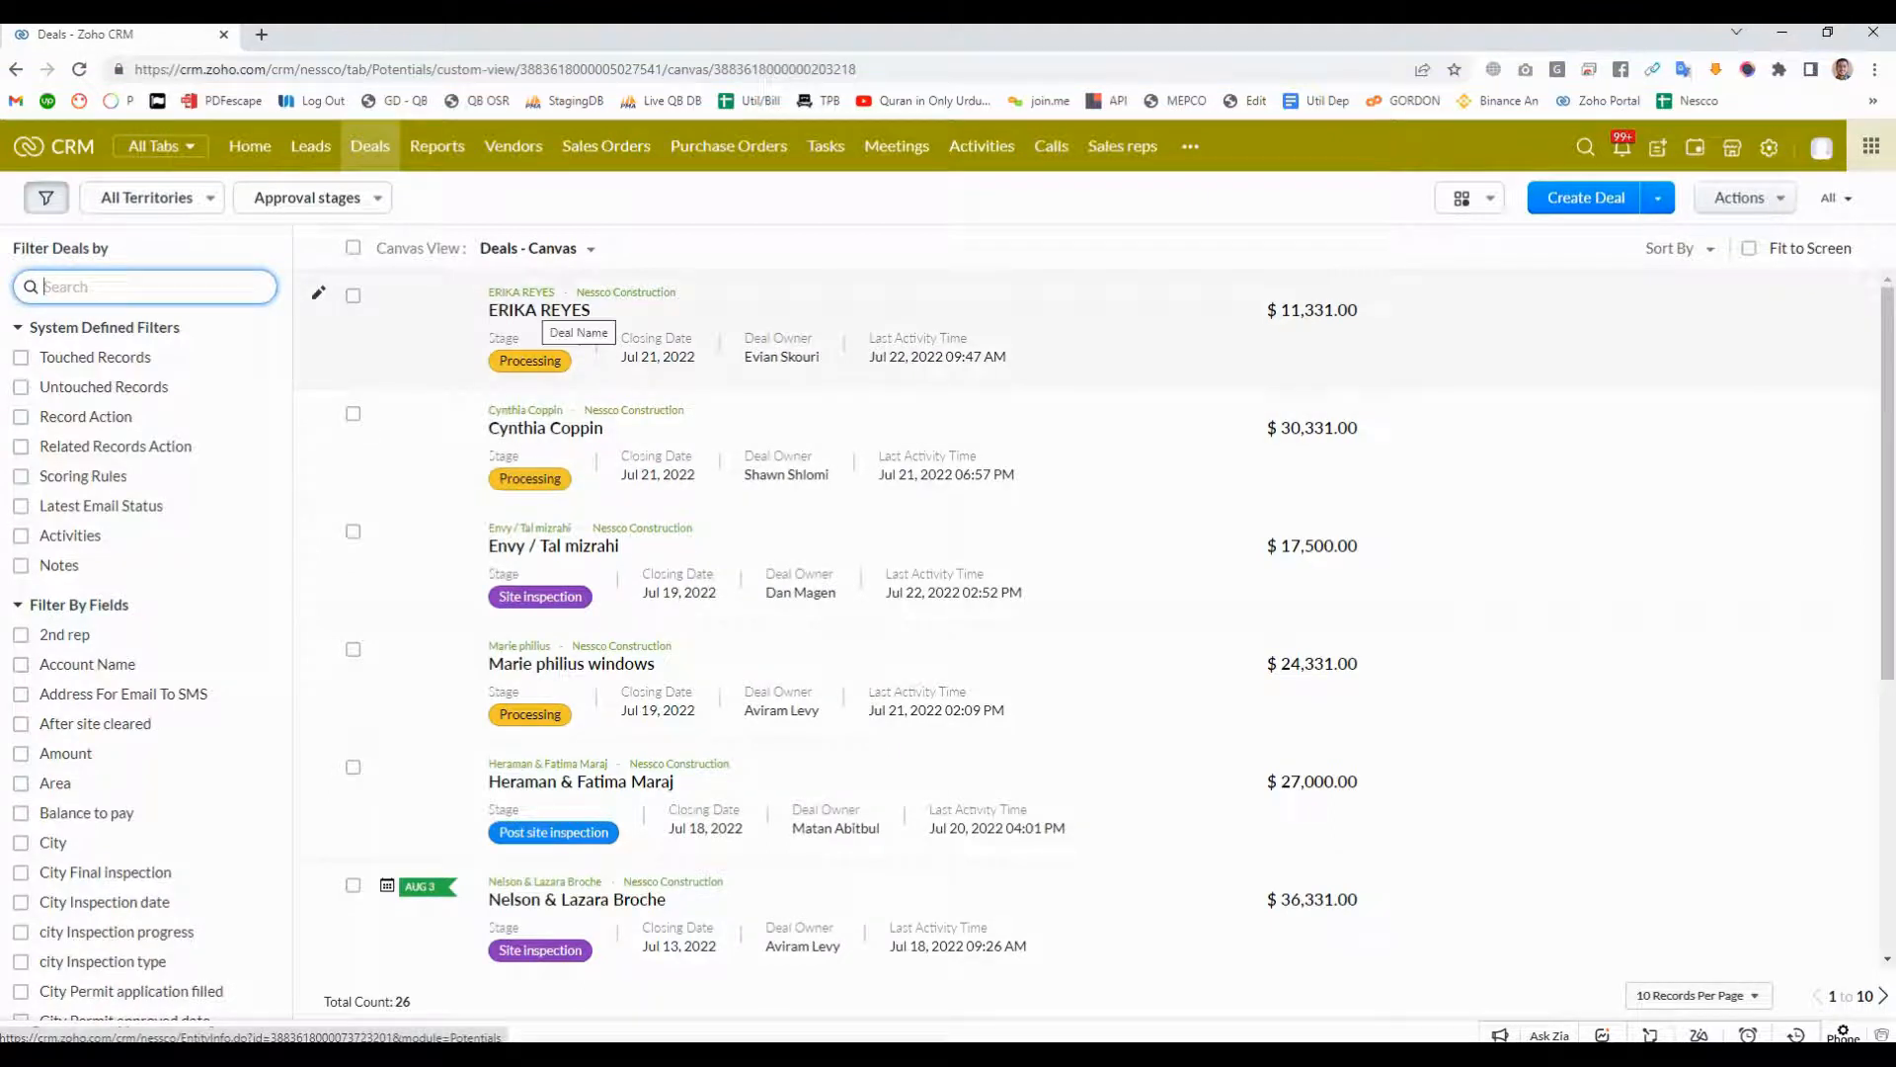
click(549, 310)
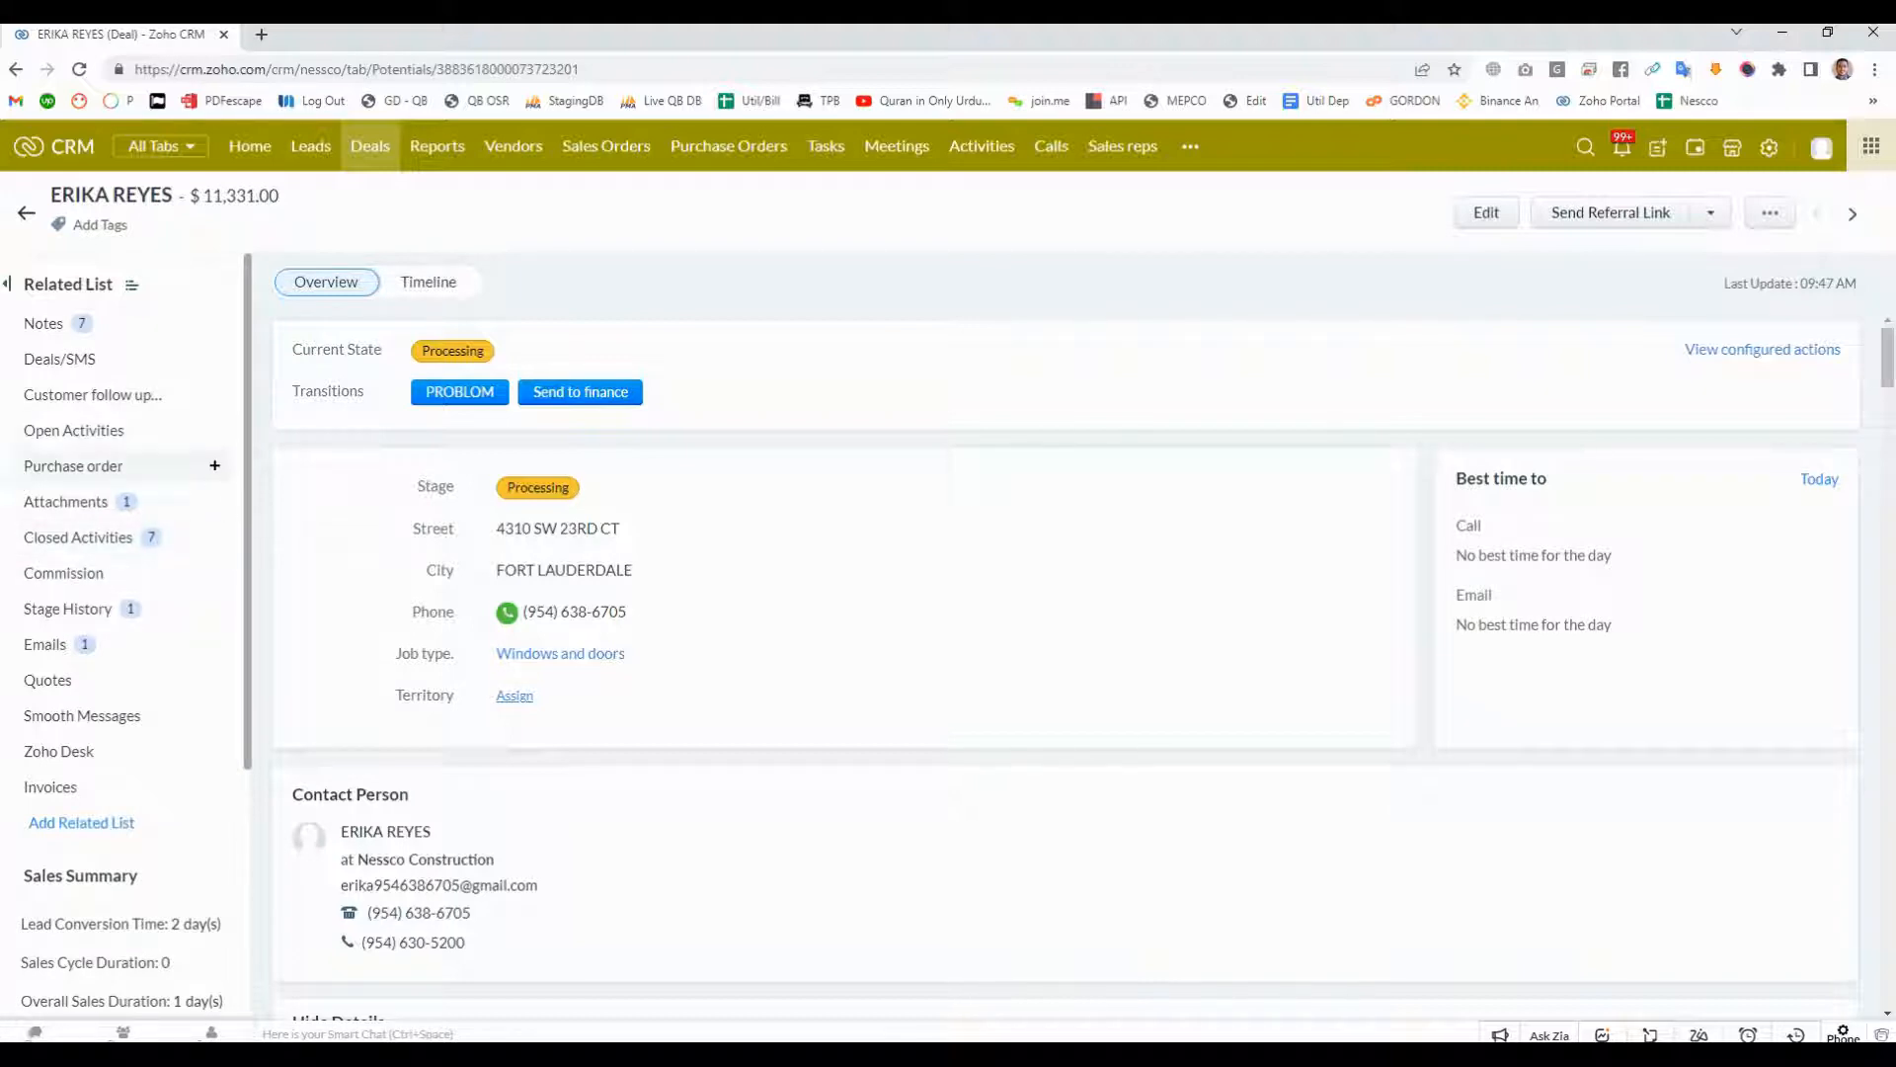
click(74, 430)
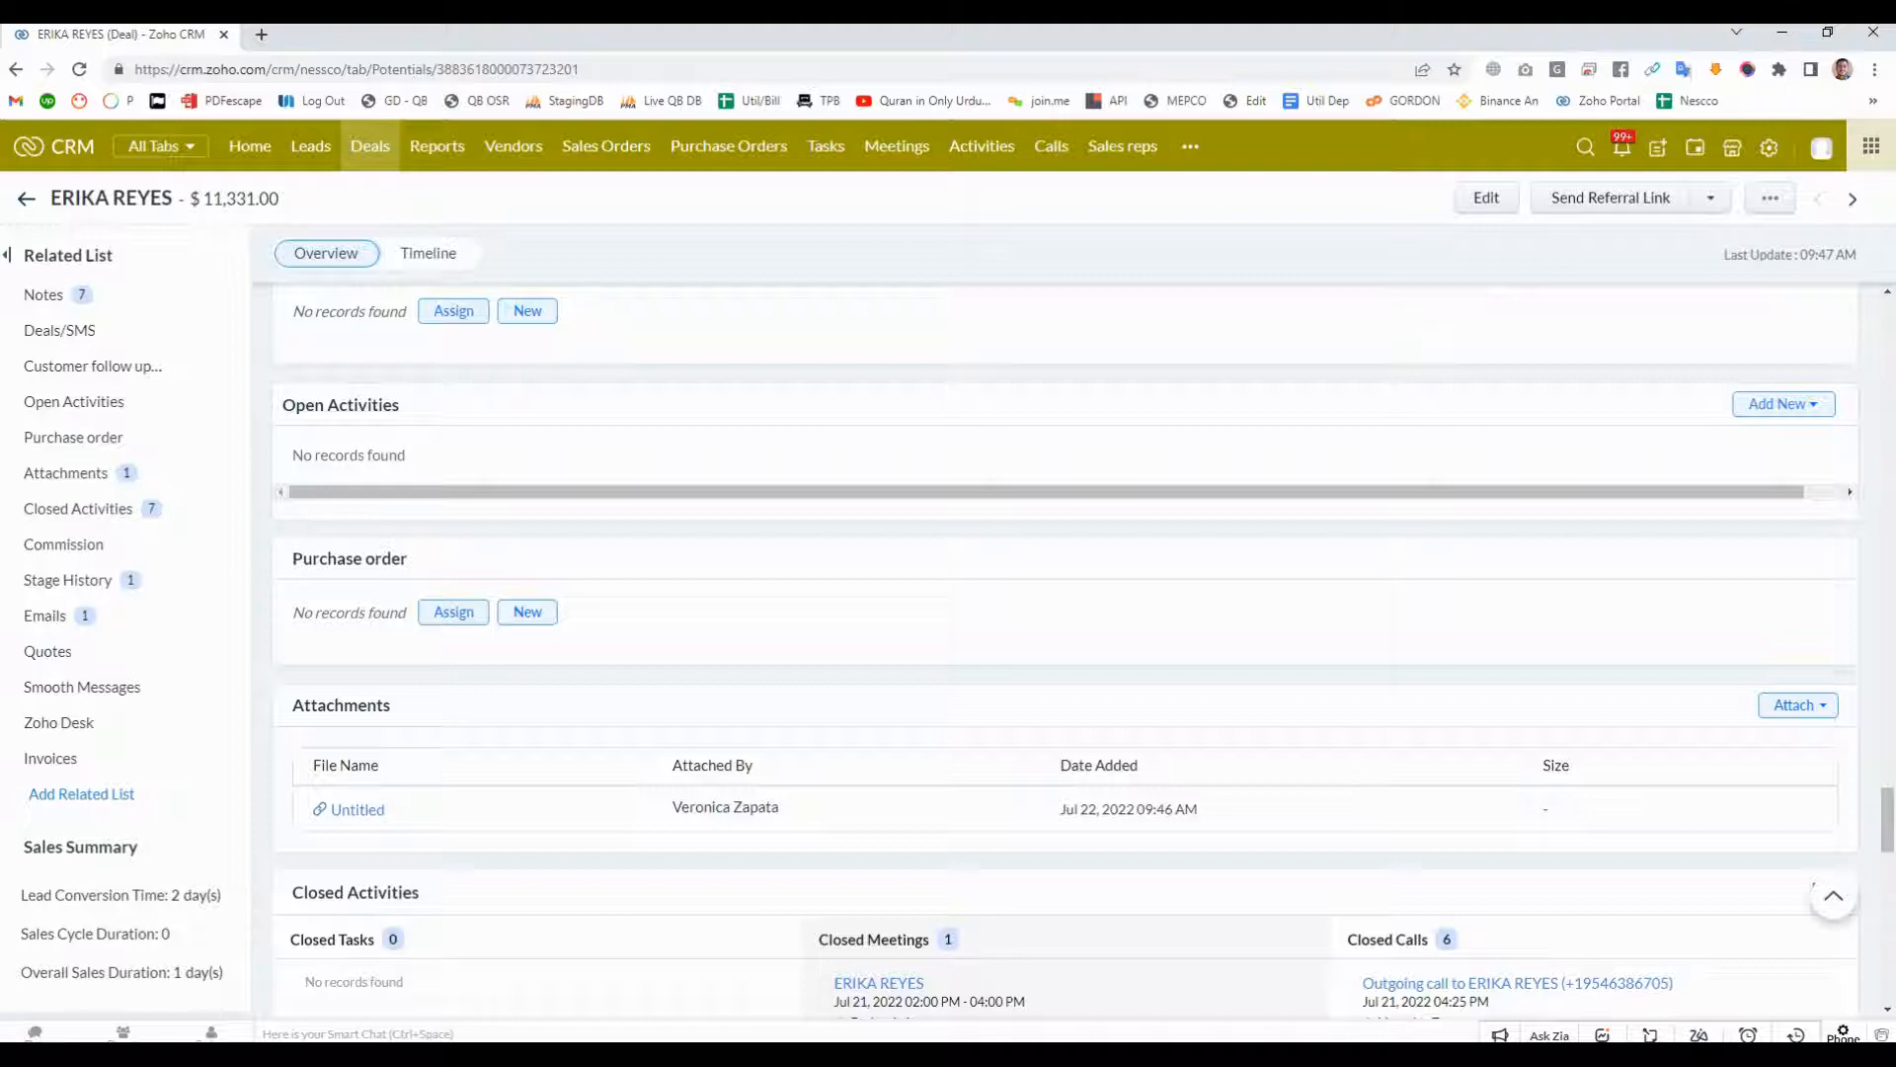
click(46, 615)
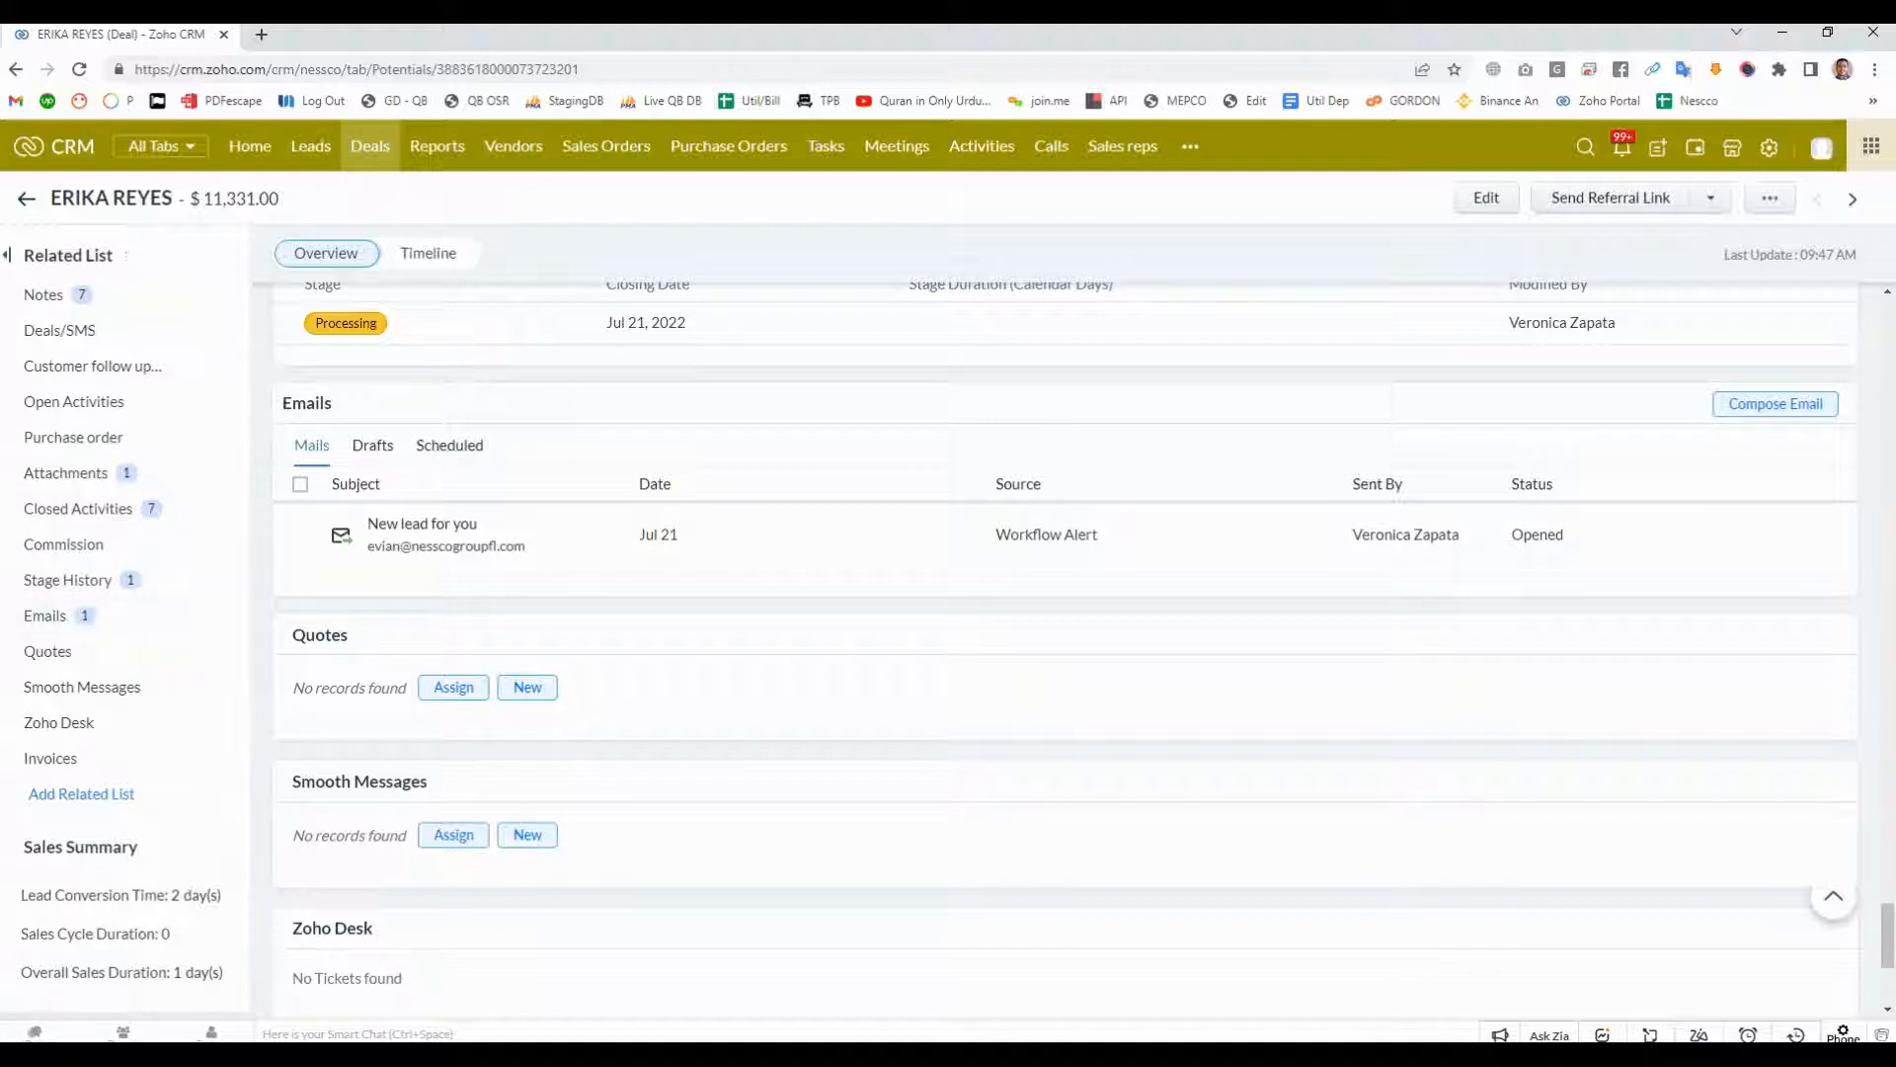
- Review the deal's related lists, notes, finance, site and recording fields, ending at its lead source and stage details
scroll(1065, 640, up, 10)
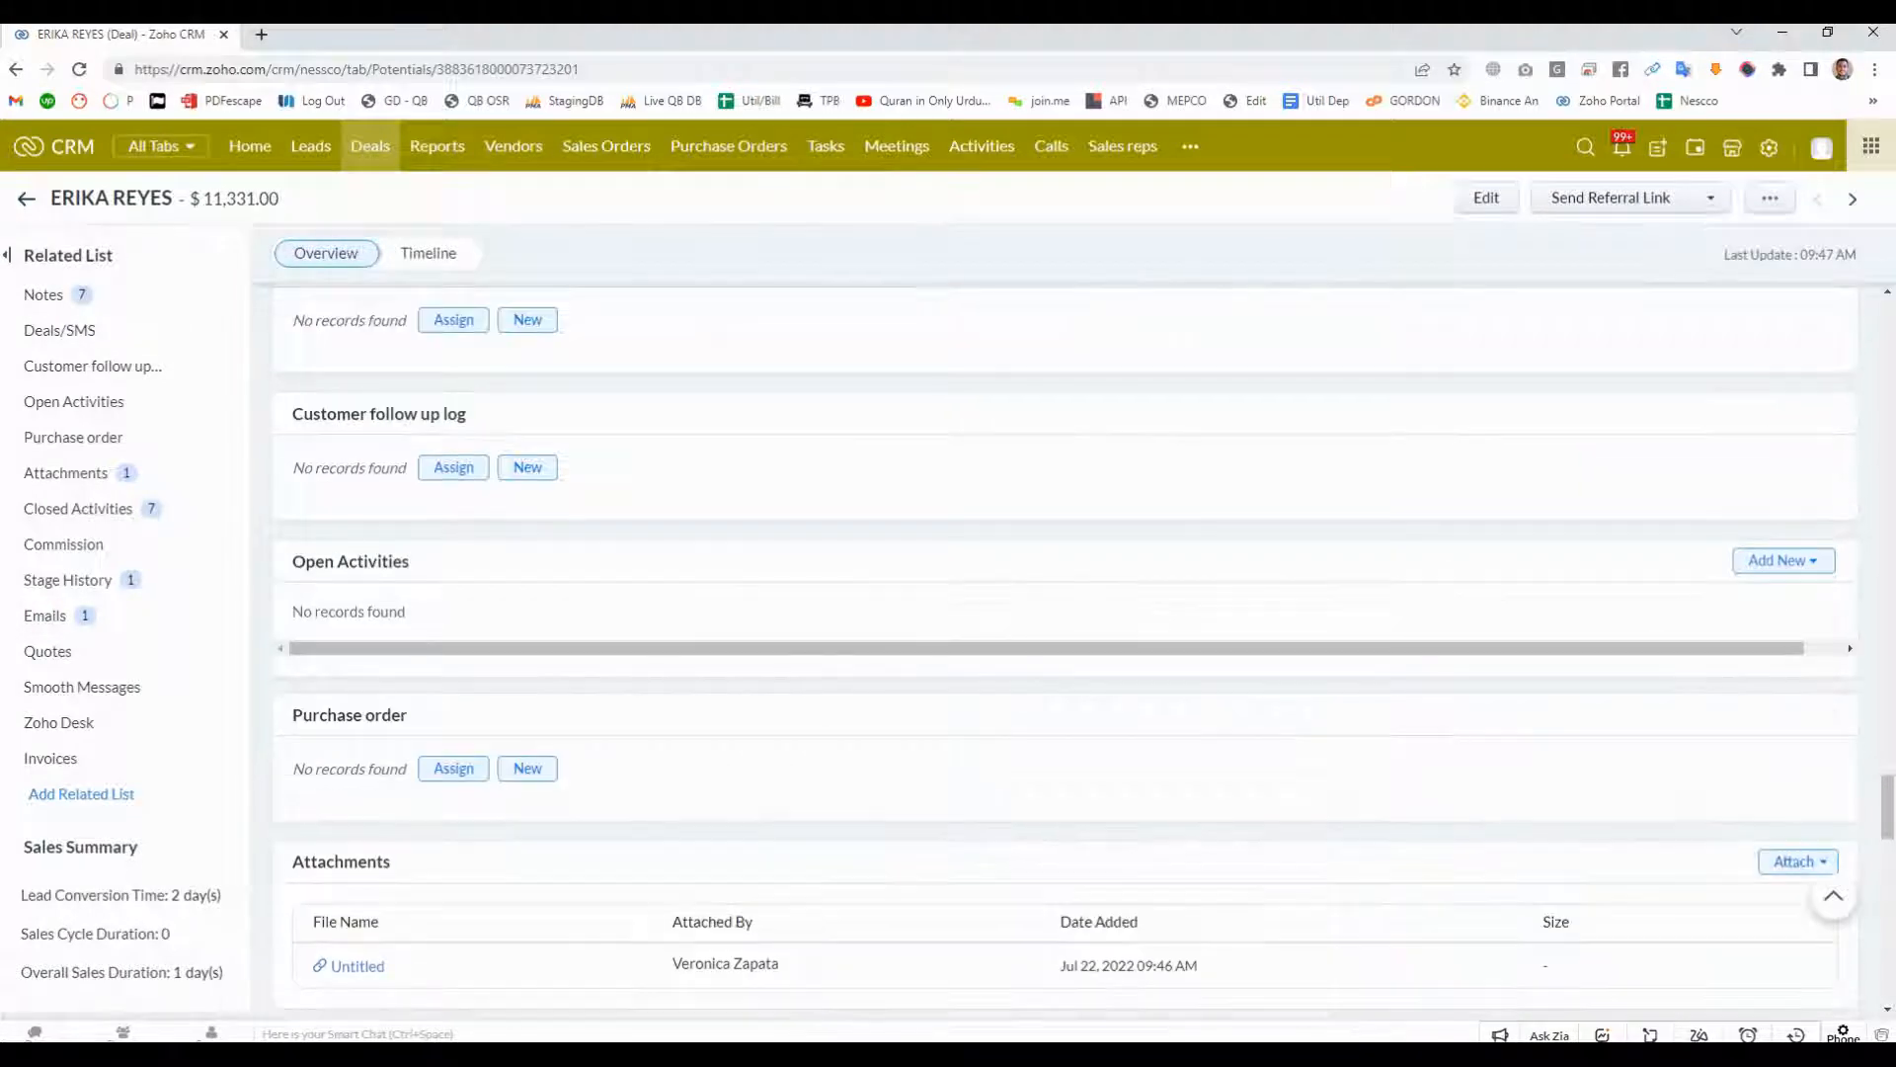
scroll(1068, 650, up, 10)
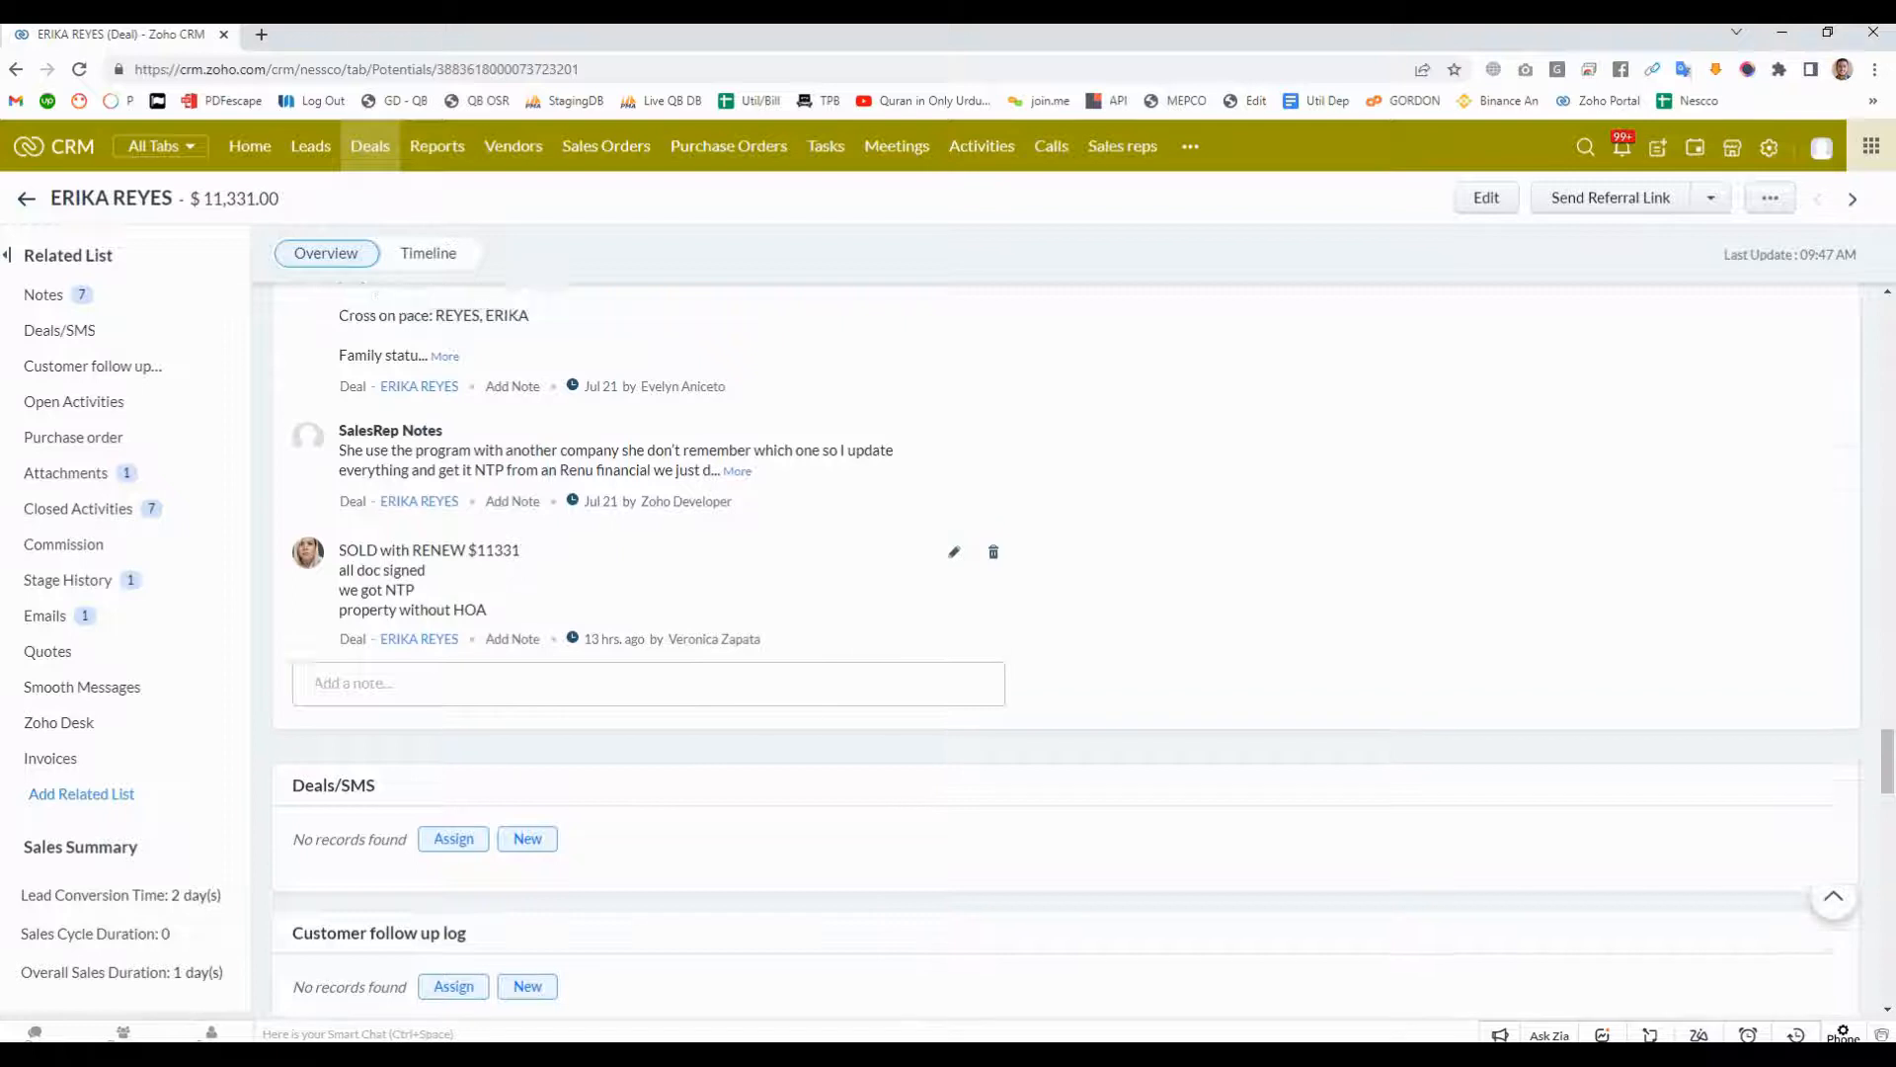
scroll(1067, 650, up, 10)
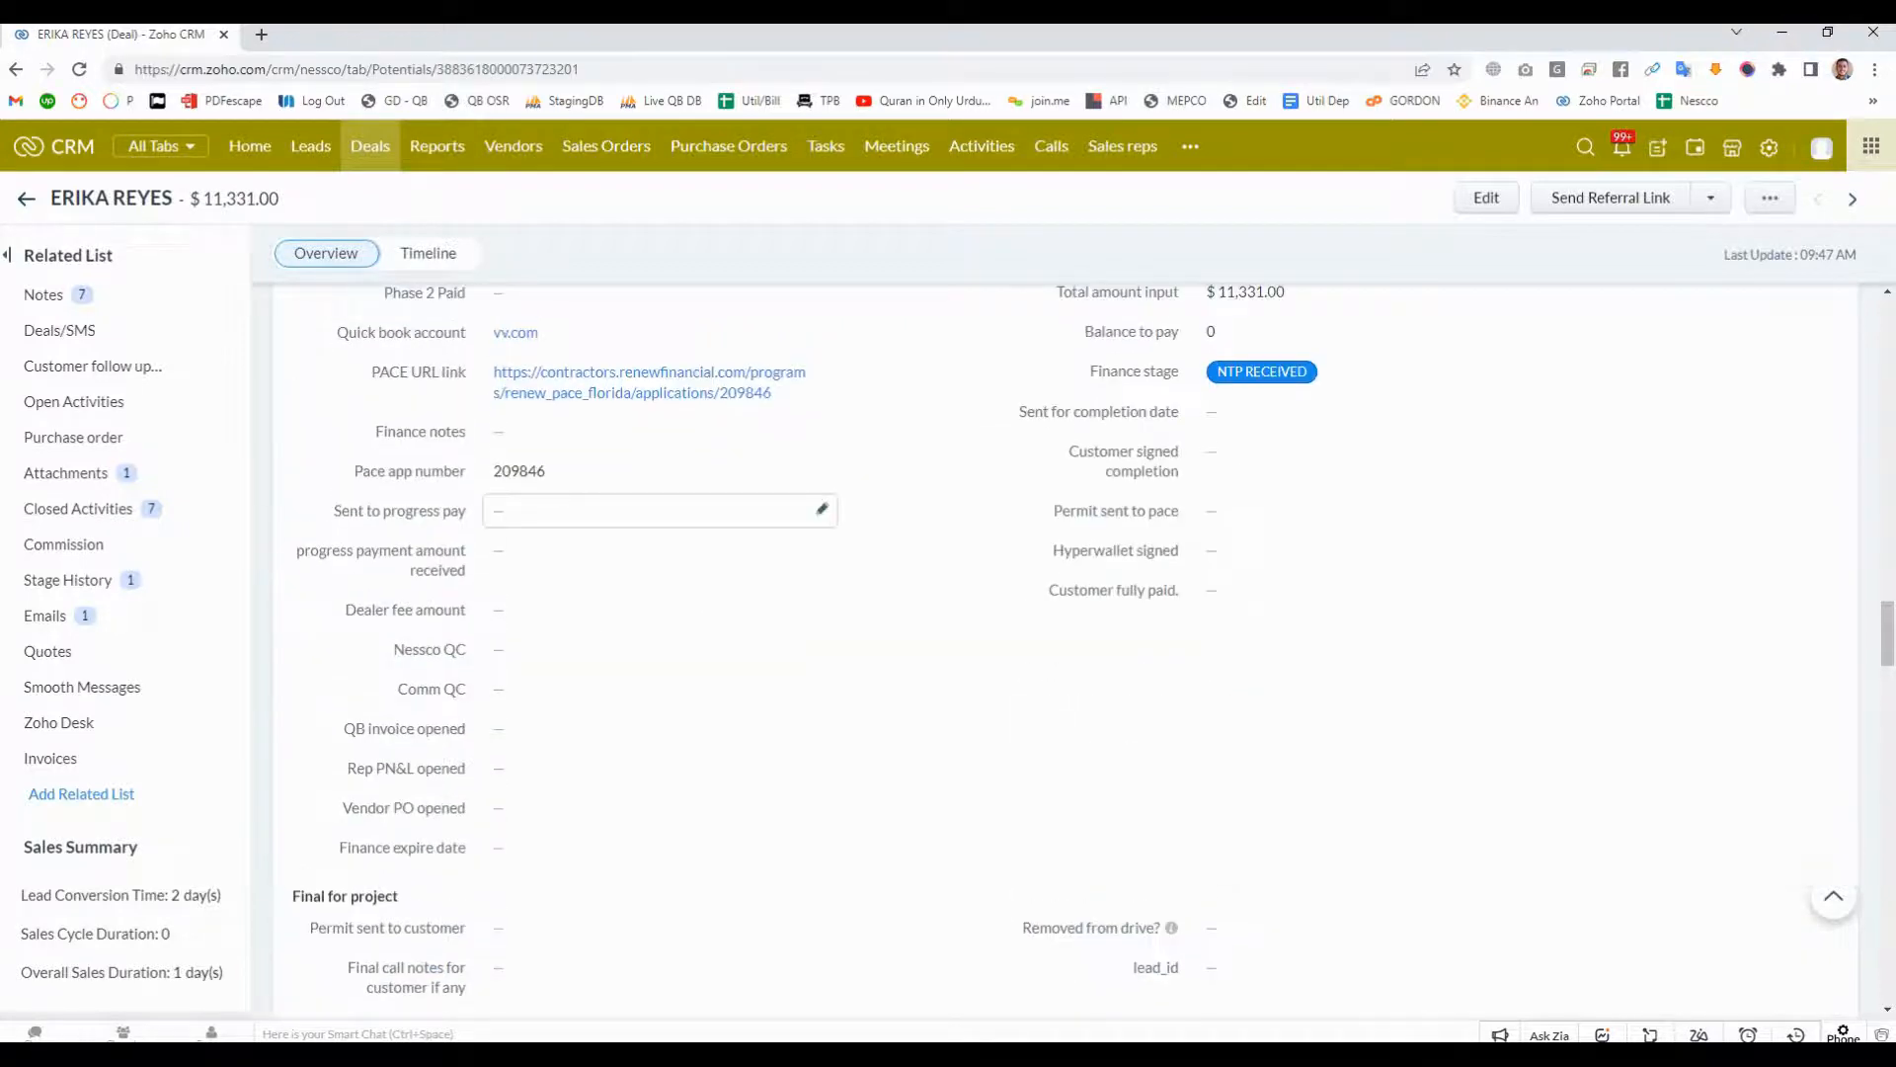
scroll(660, 609, up, 6)
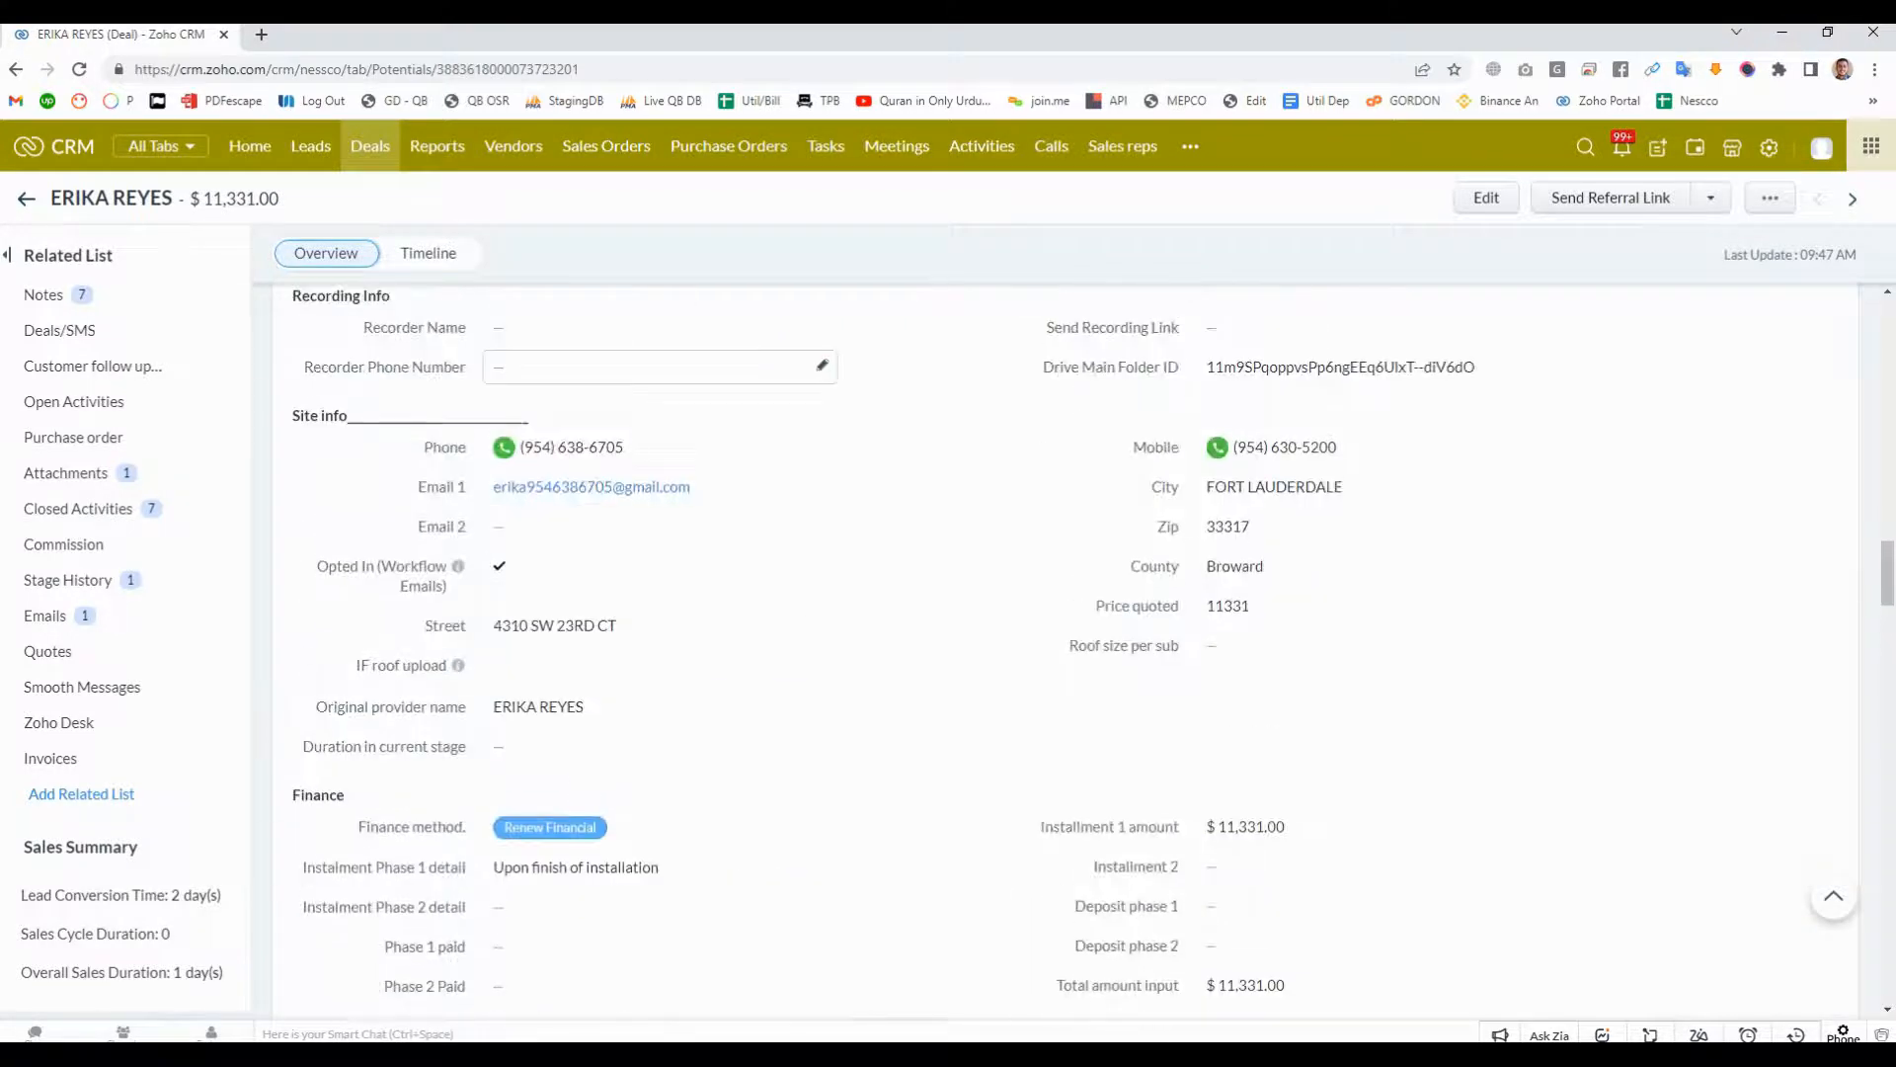
scroll(659, 404, up, 6)
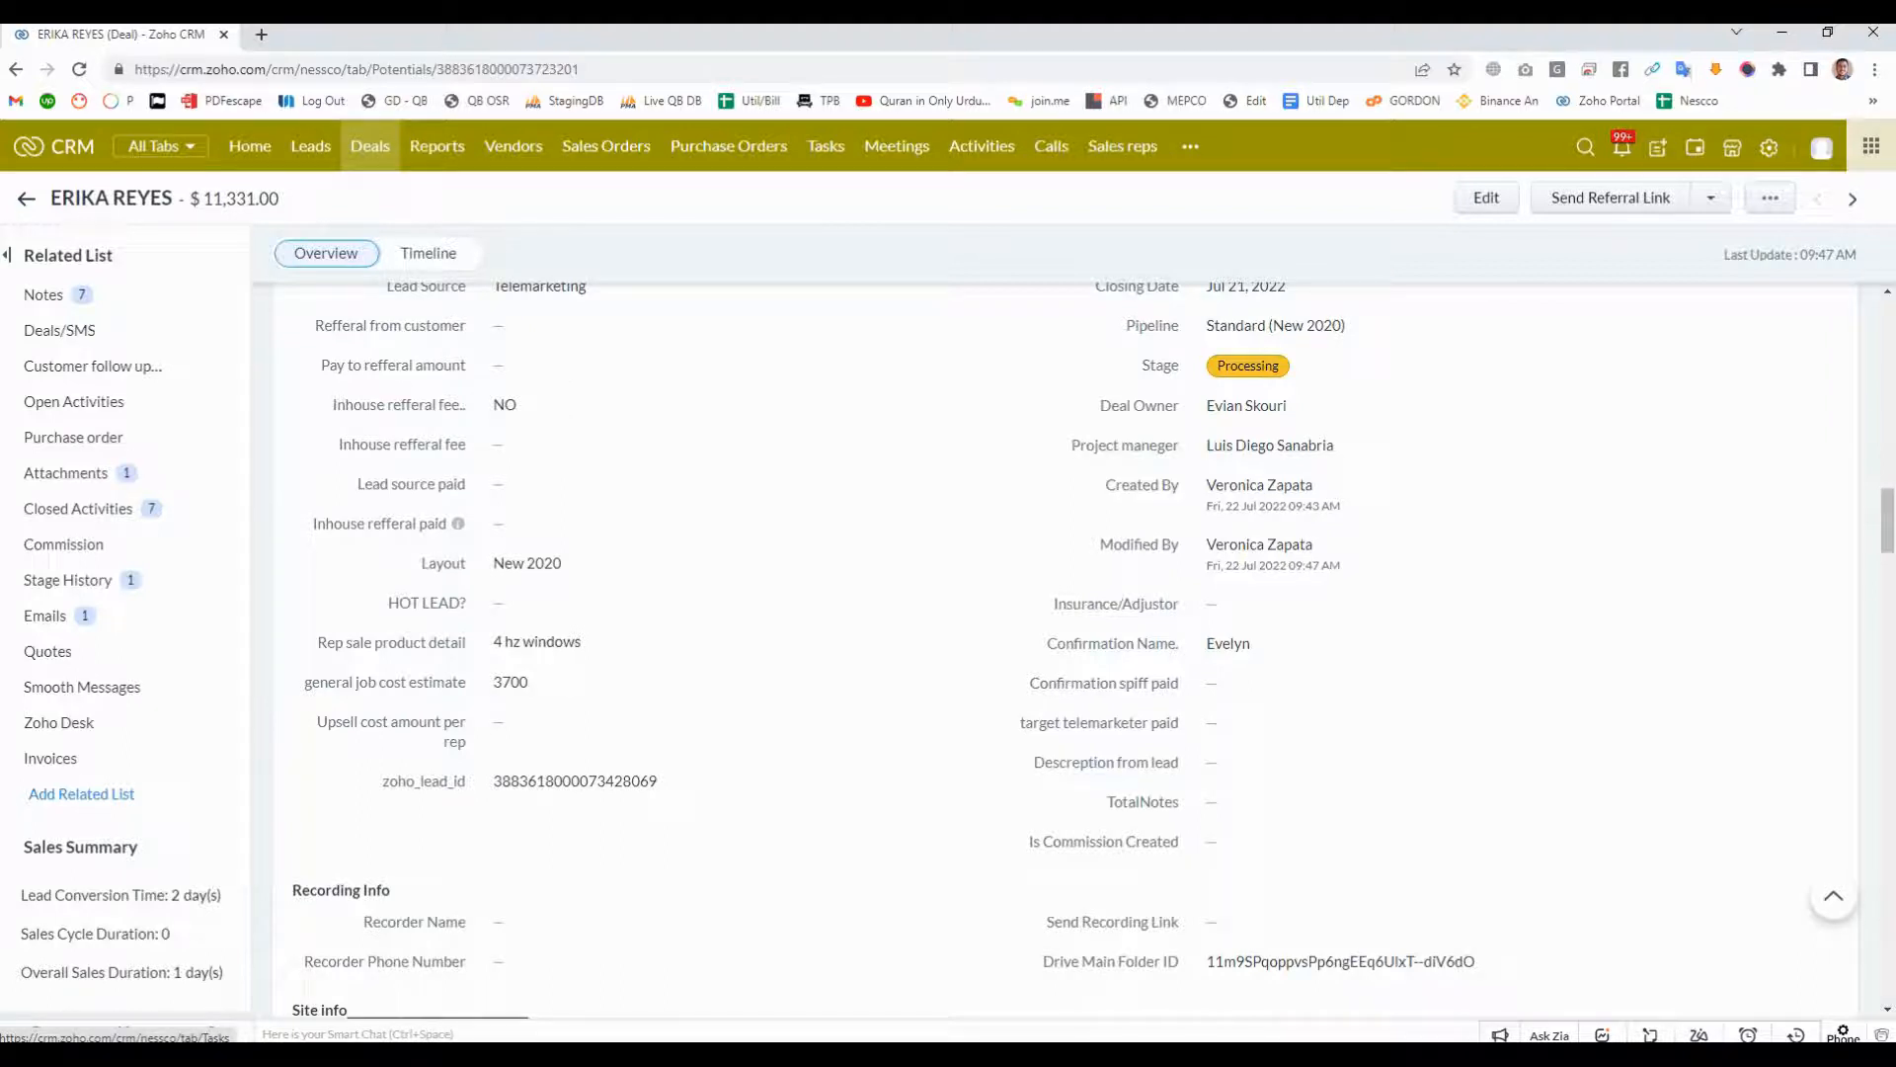
- Look through the record lists of the Tasks, Meetings, Calls, Sales reps and Purchase Orders modules
click(826, 146)
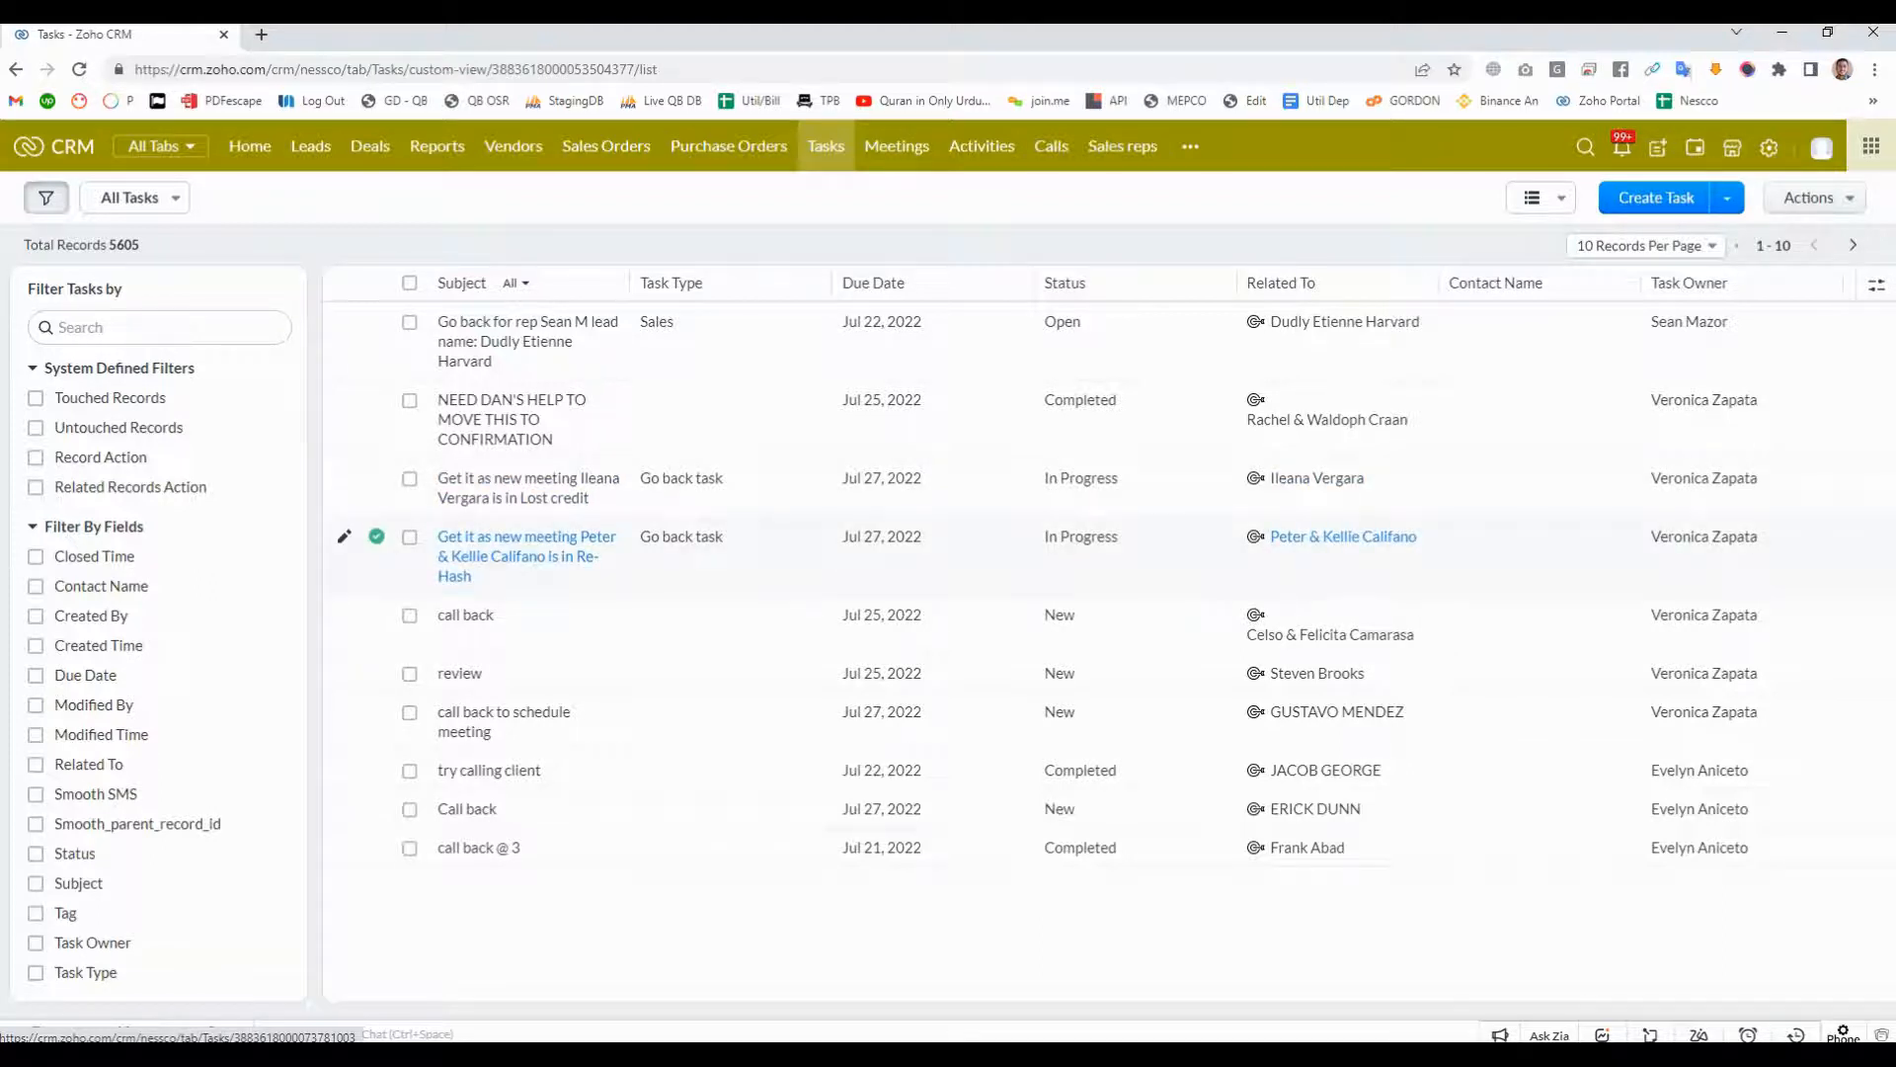
click(897, 147)
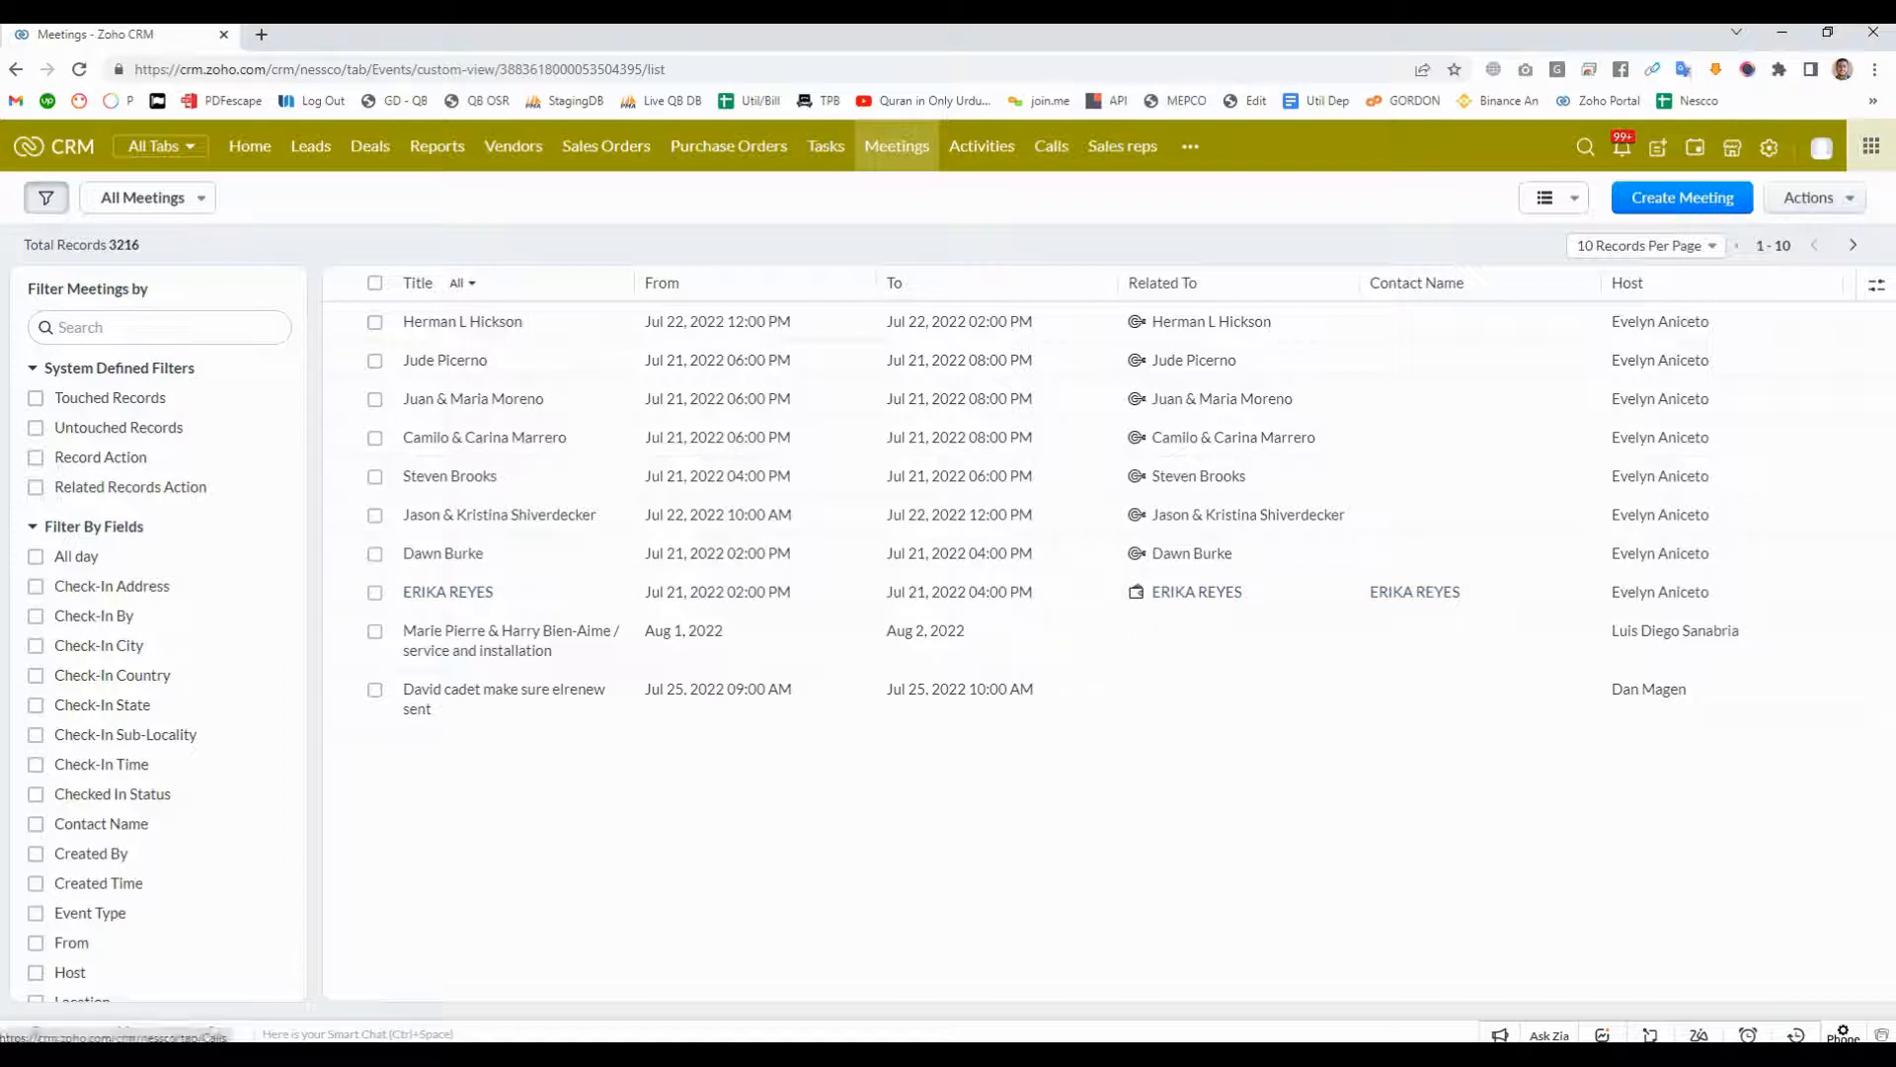
click(1051, 146)
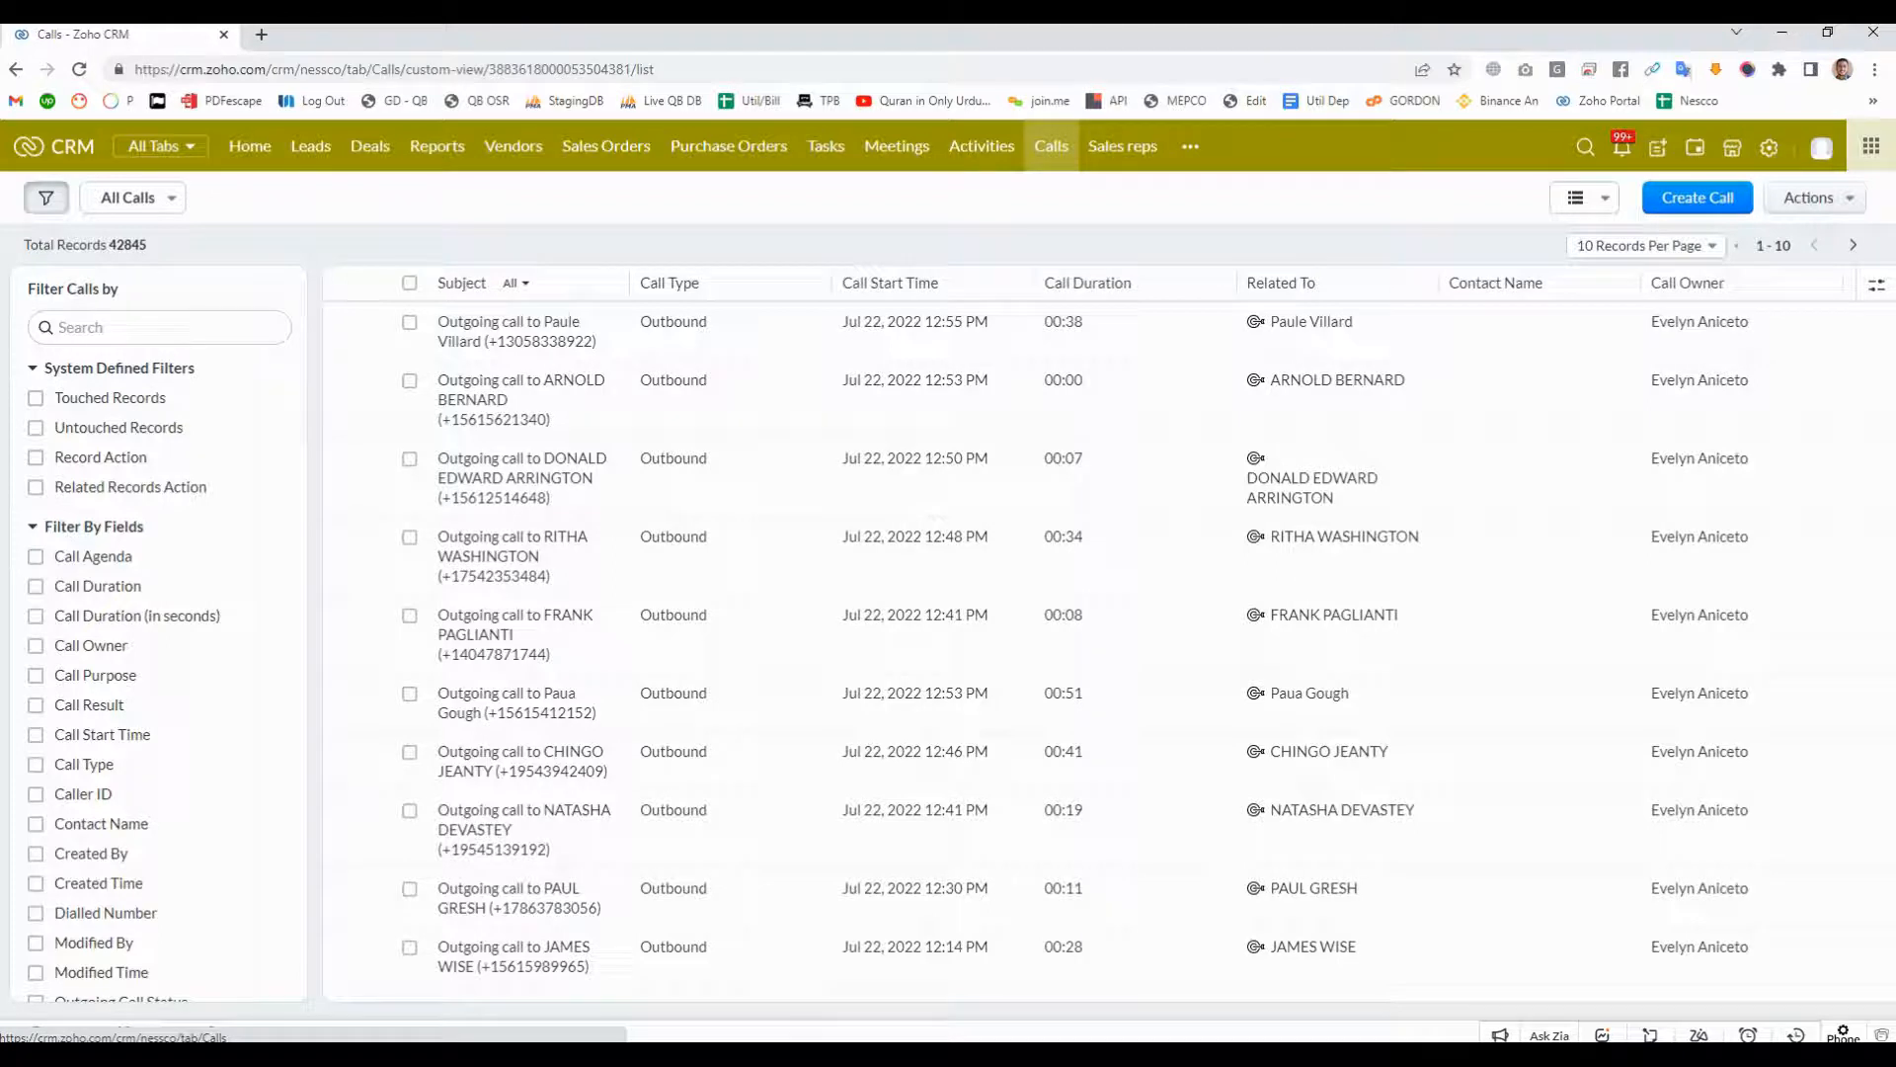
click(1123, 147)
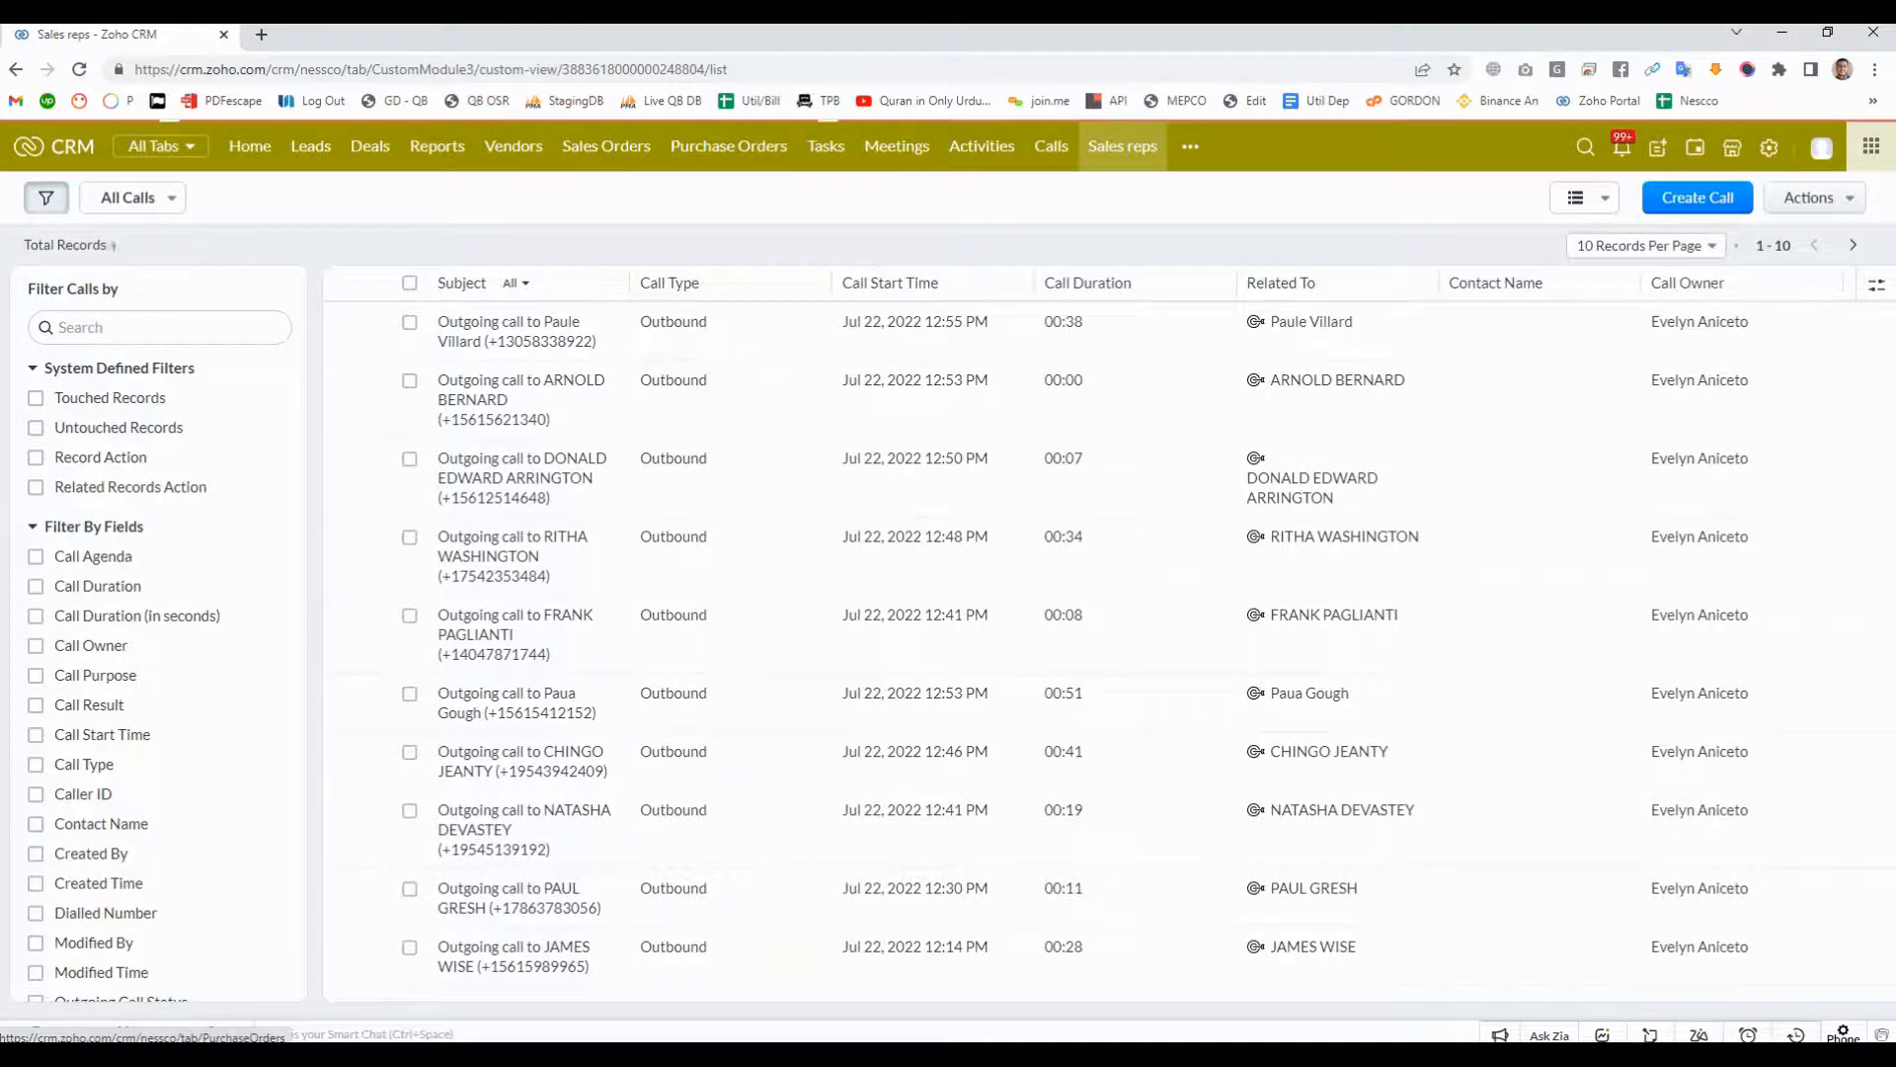
click(729, 146)
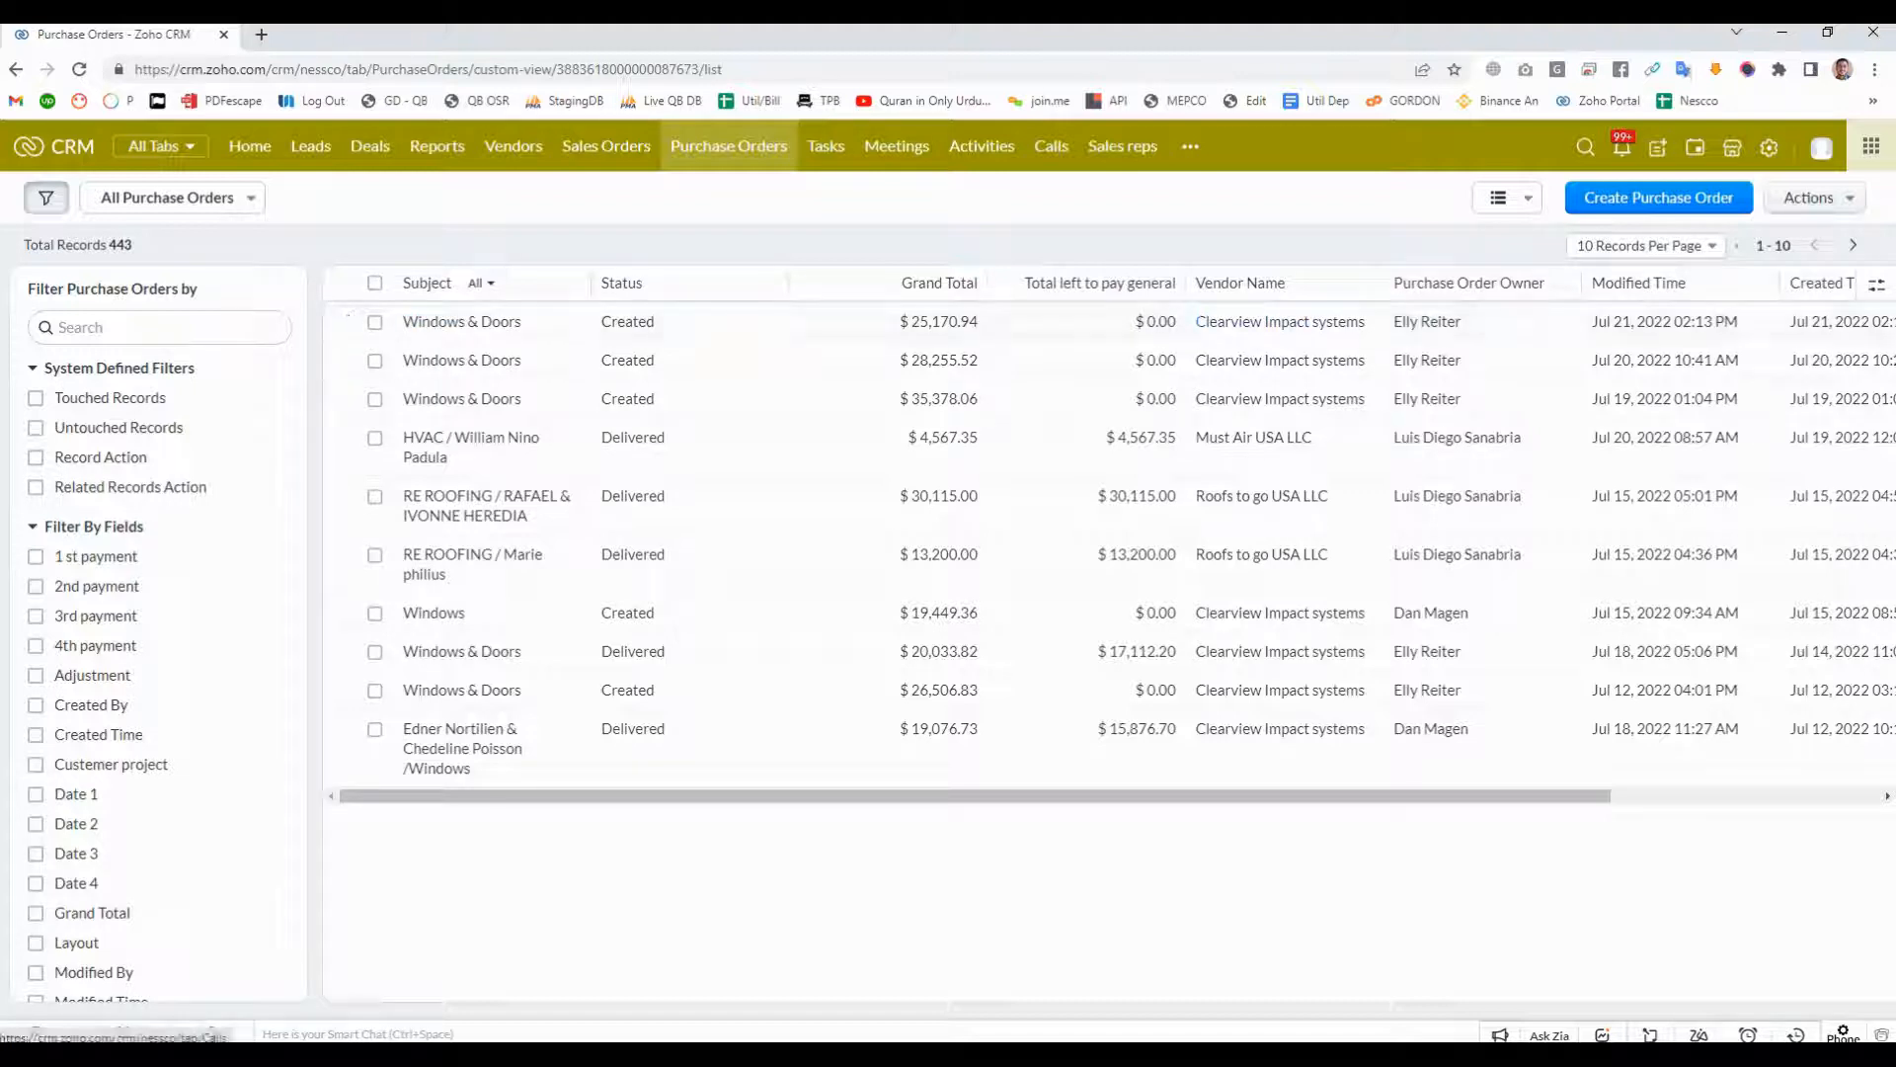
- View the calls ordered by Call Start Time descending and examine the newest missed call's owner and record details
click(1051, 146)
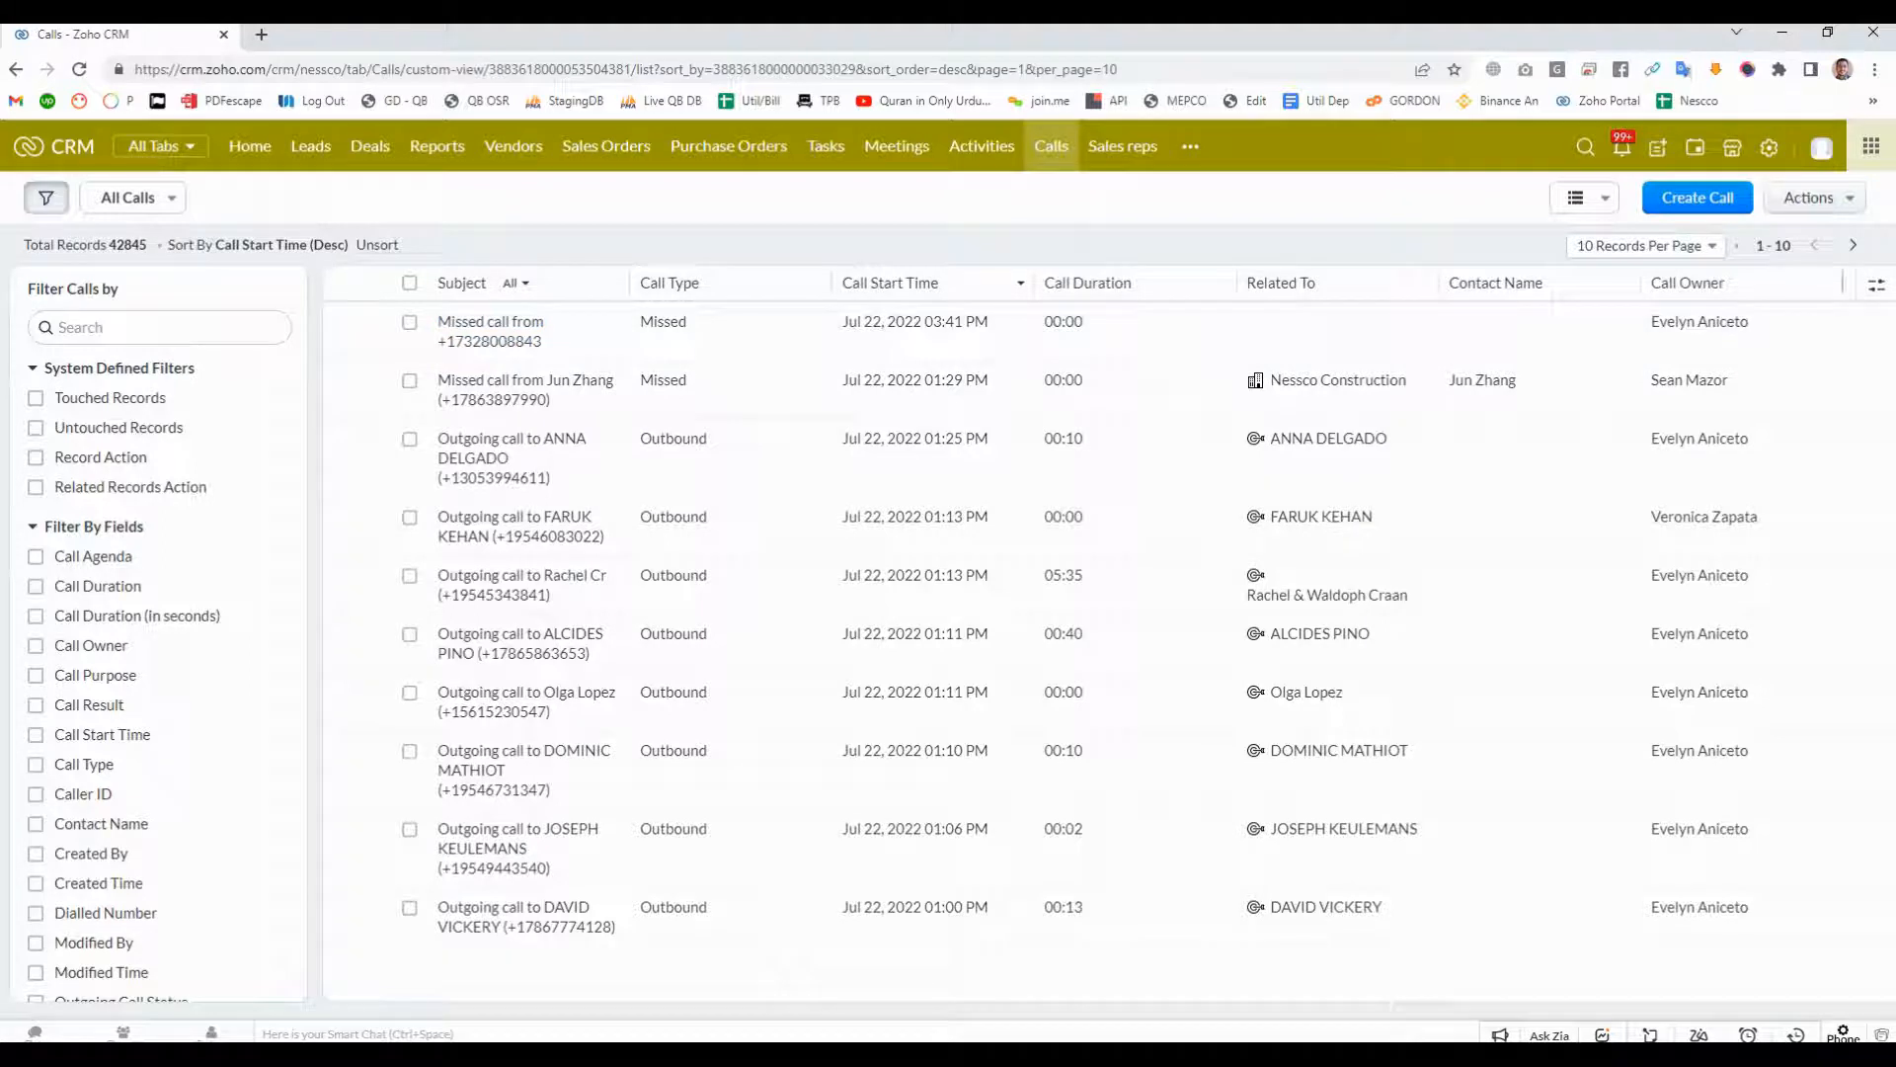
drag(1651, 322, 1750, 324)
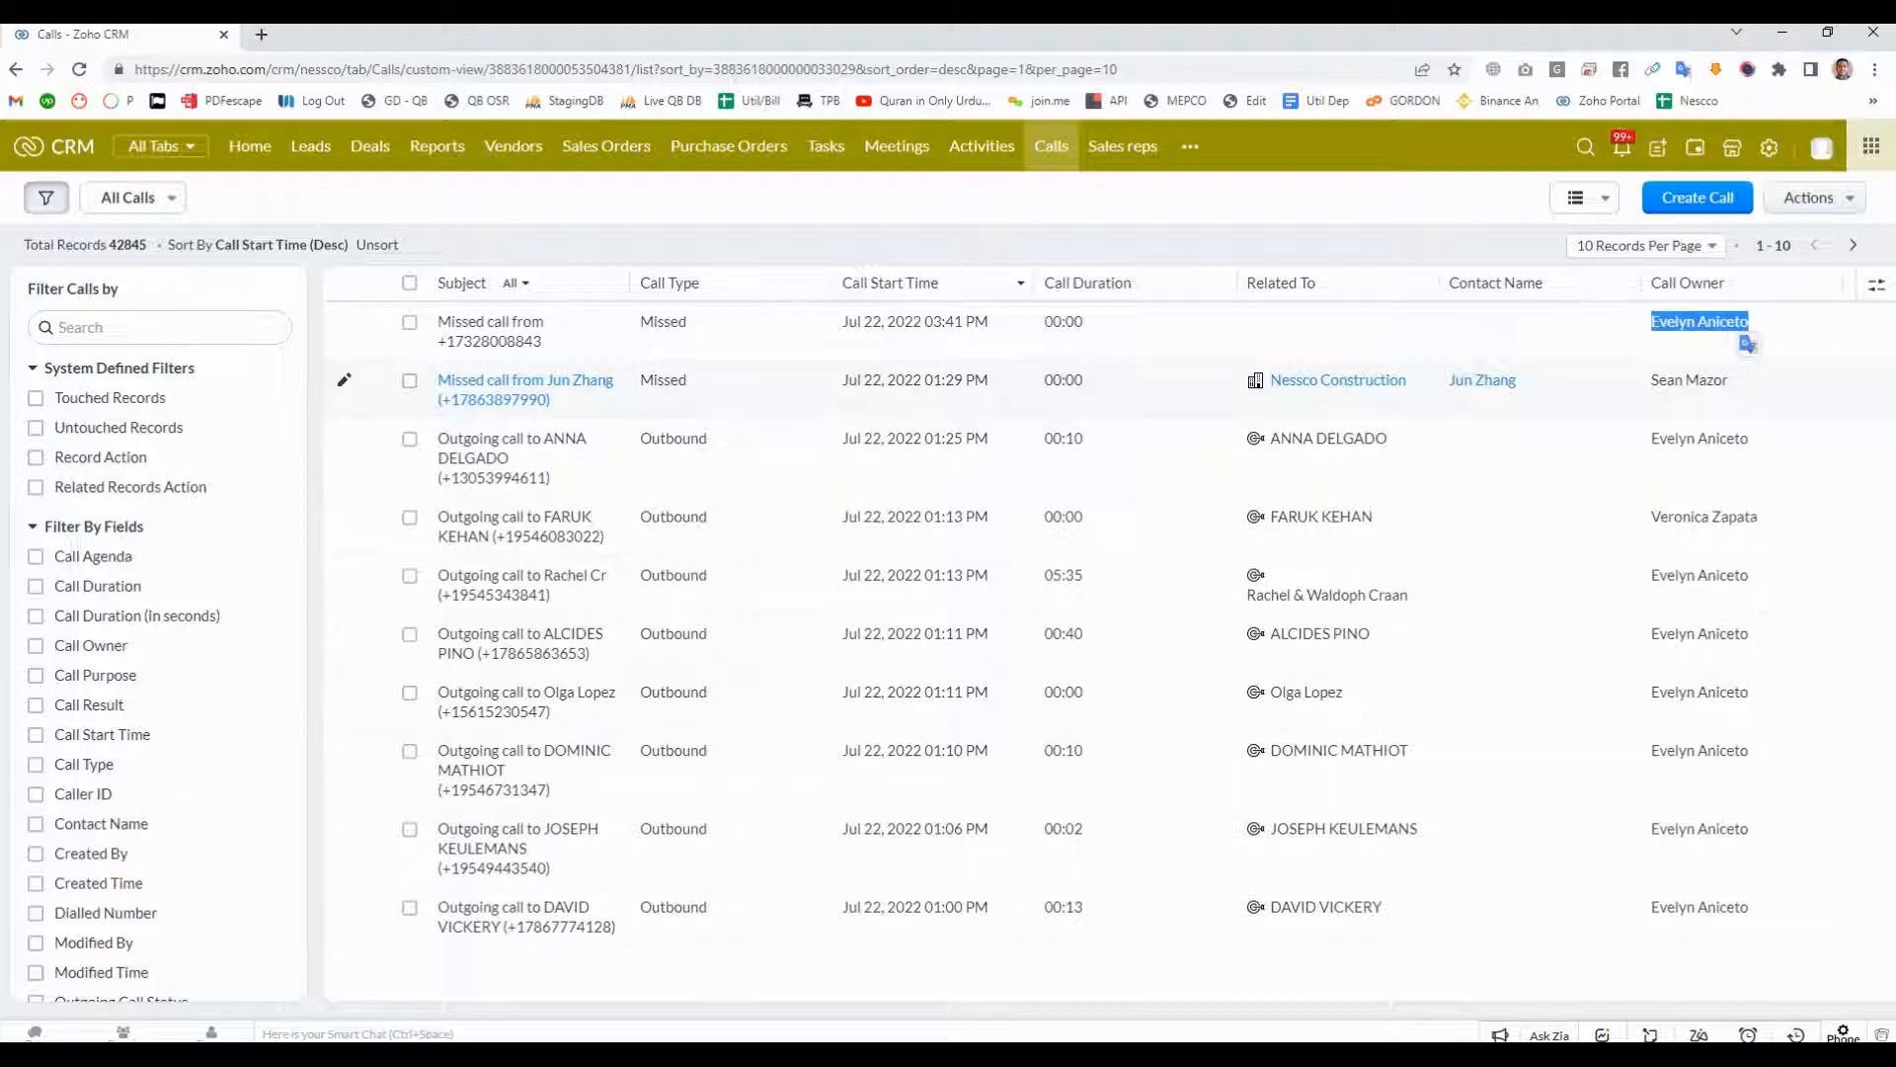
mouse_move(1699, 322)
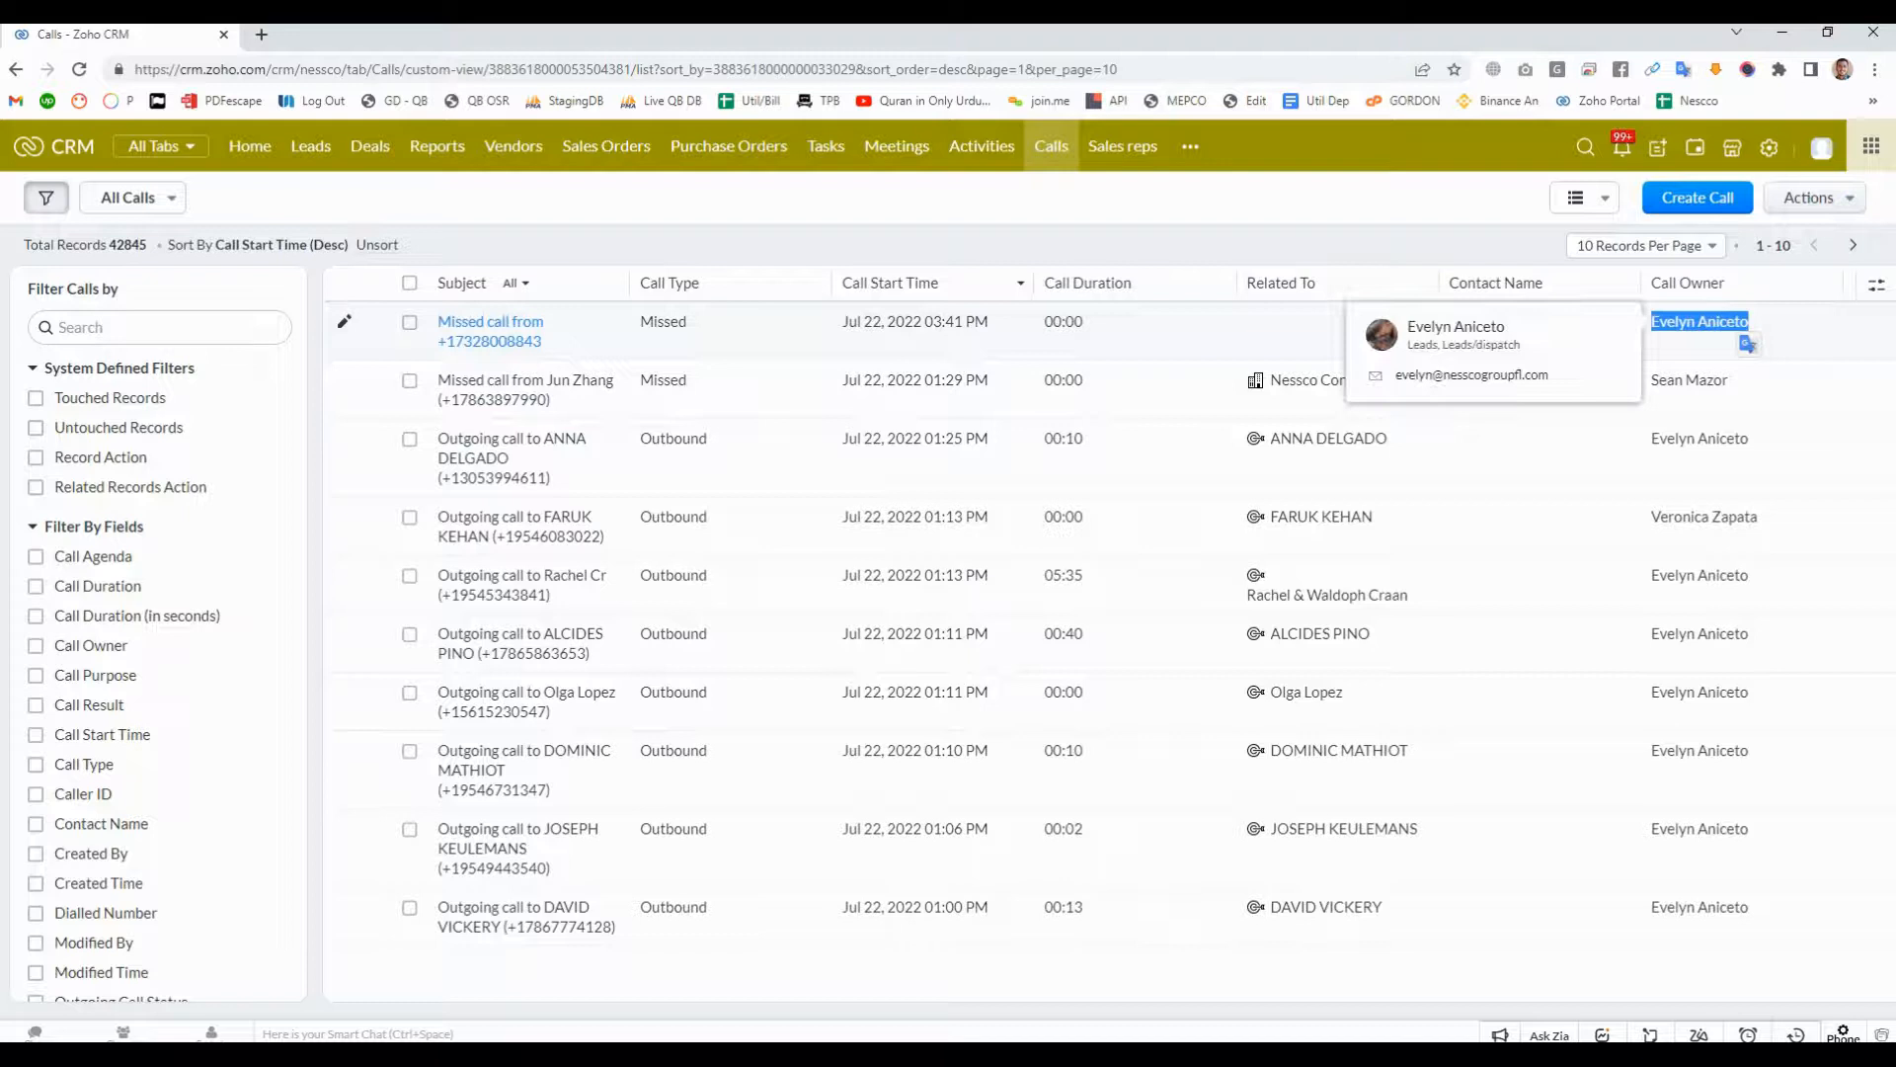
click(490, 332)
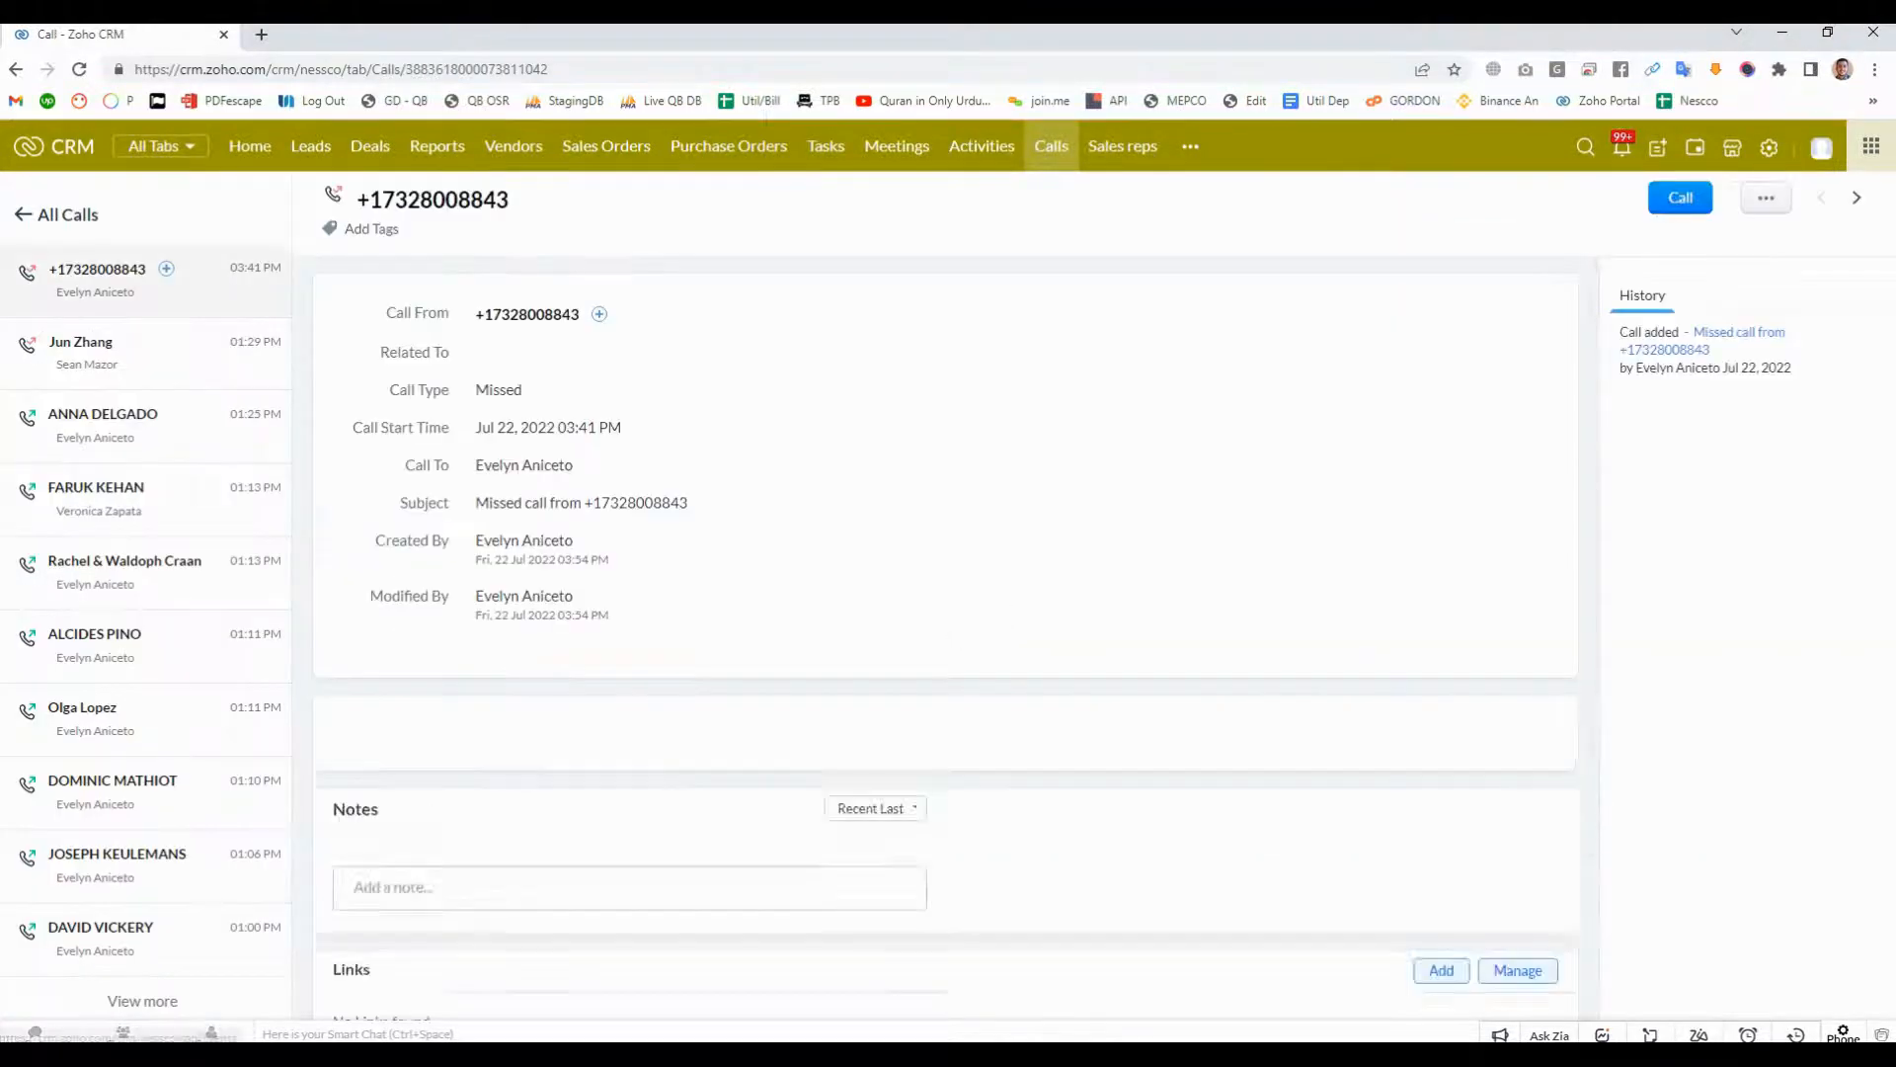
scroll(946, 642, down, 2)
scroll(946, 642, up, 2)
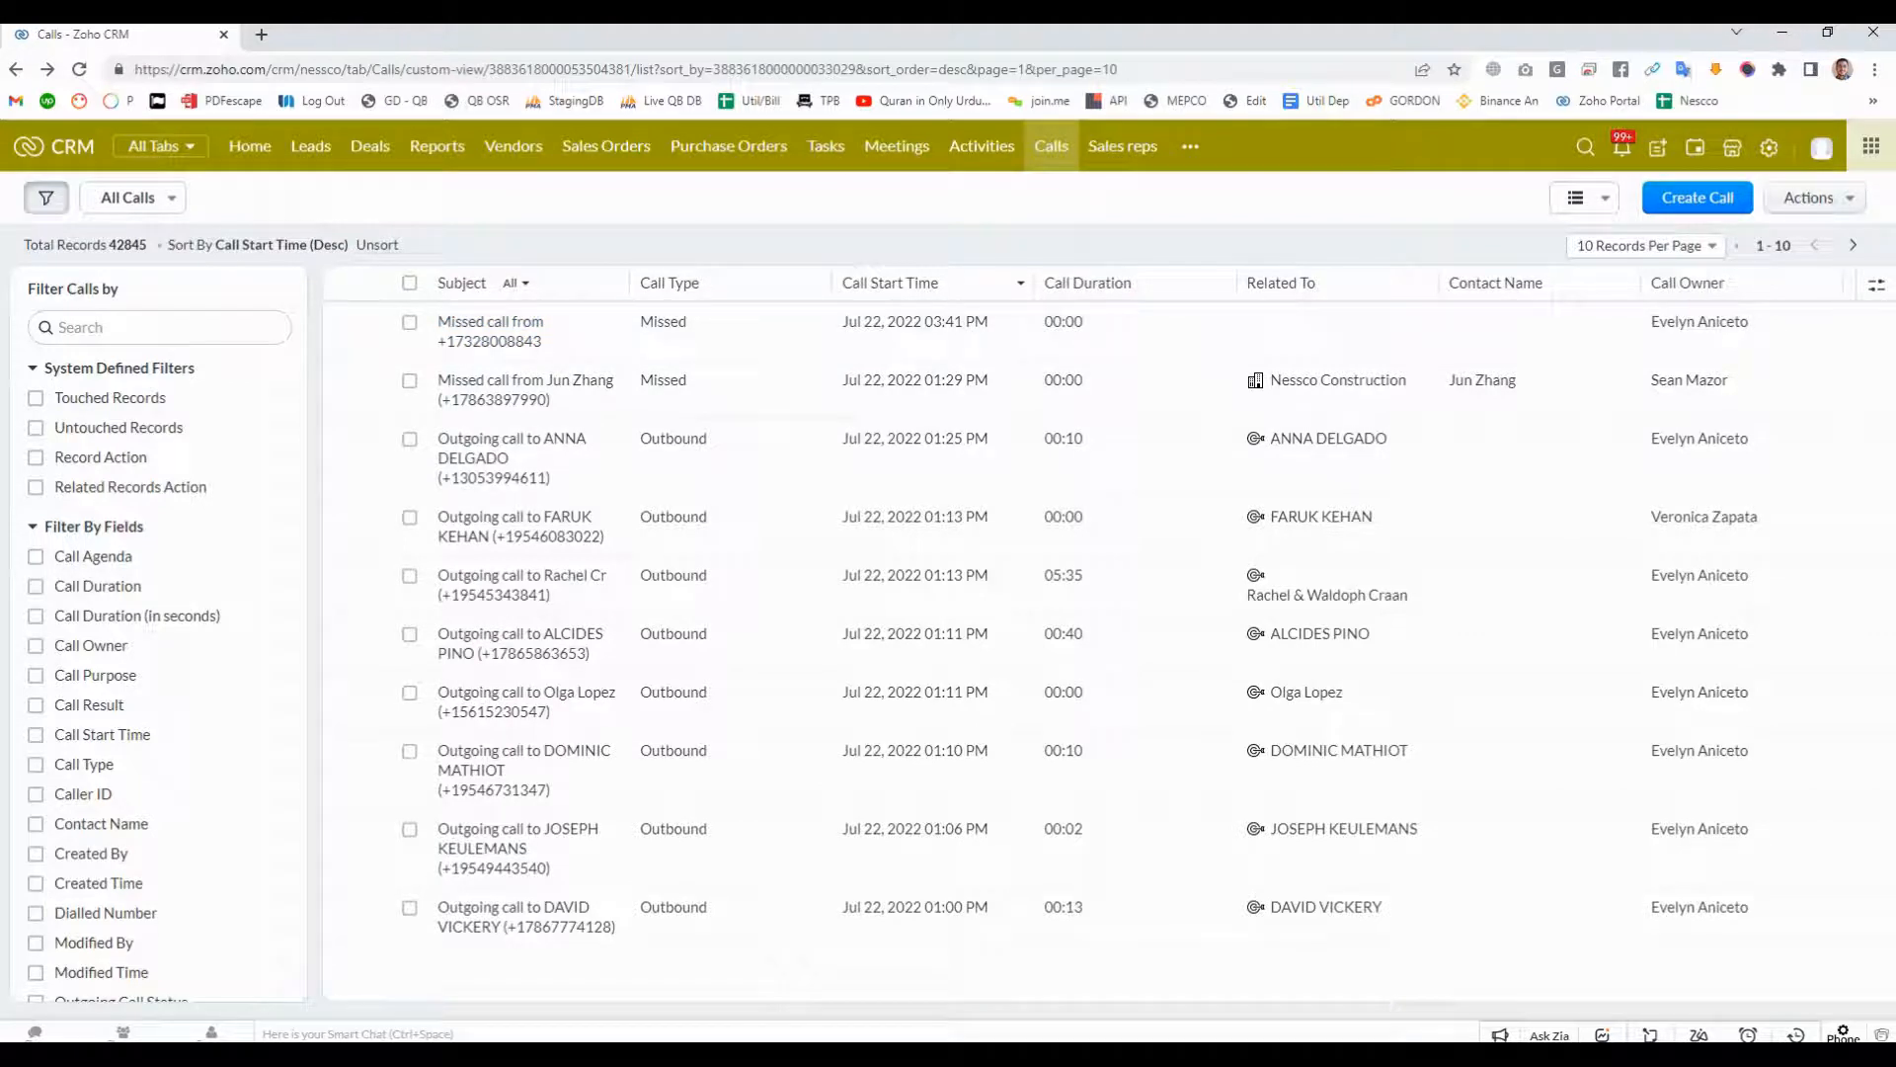
- Look at the call creation options, the Activities board and the list of additional modules
click(1698, 198)
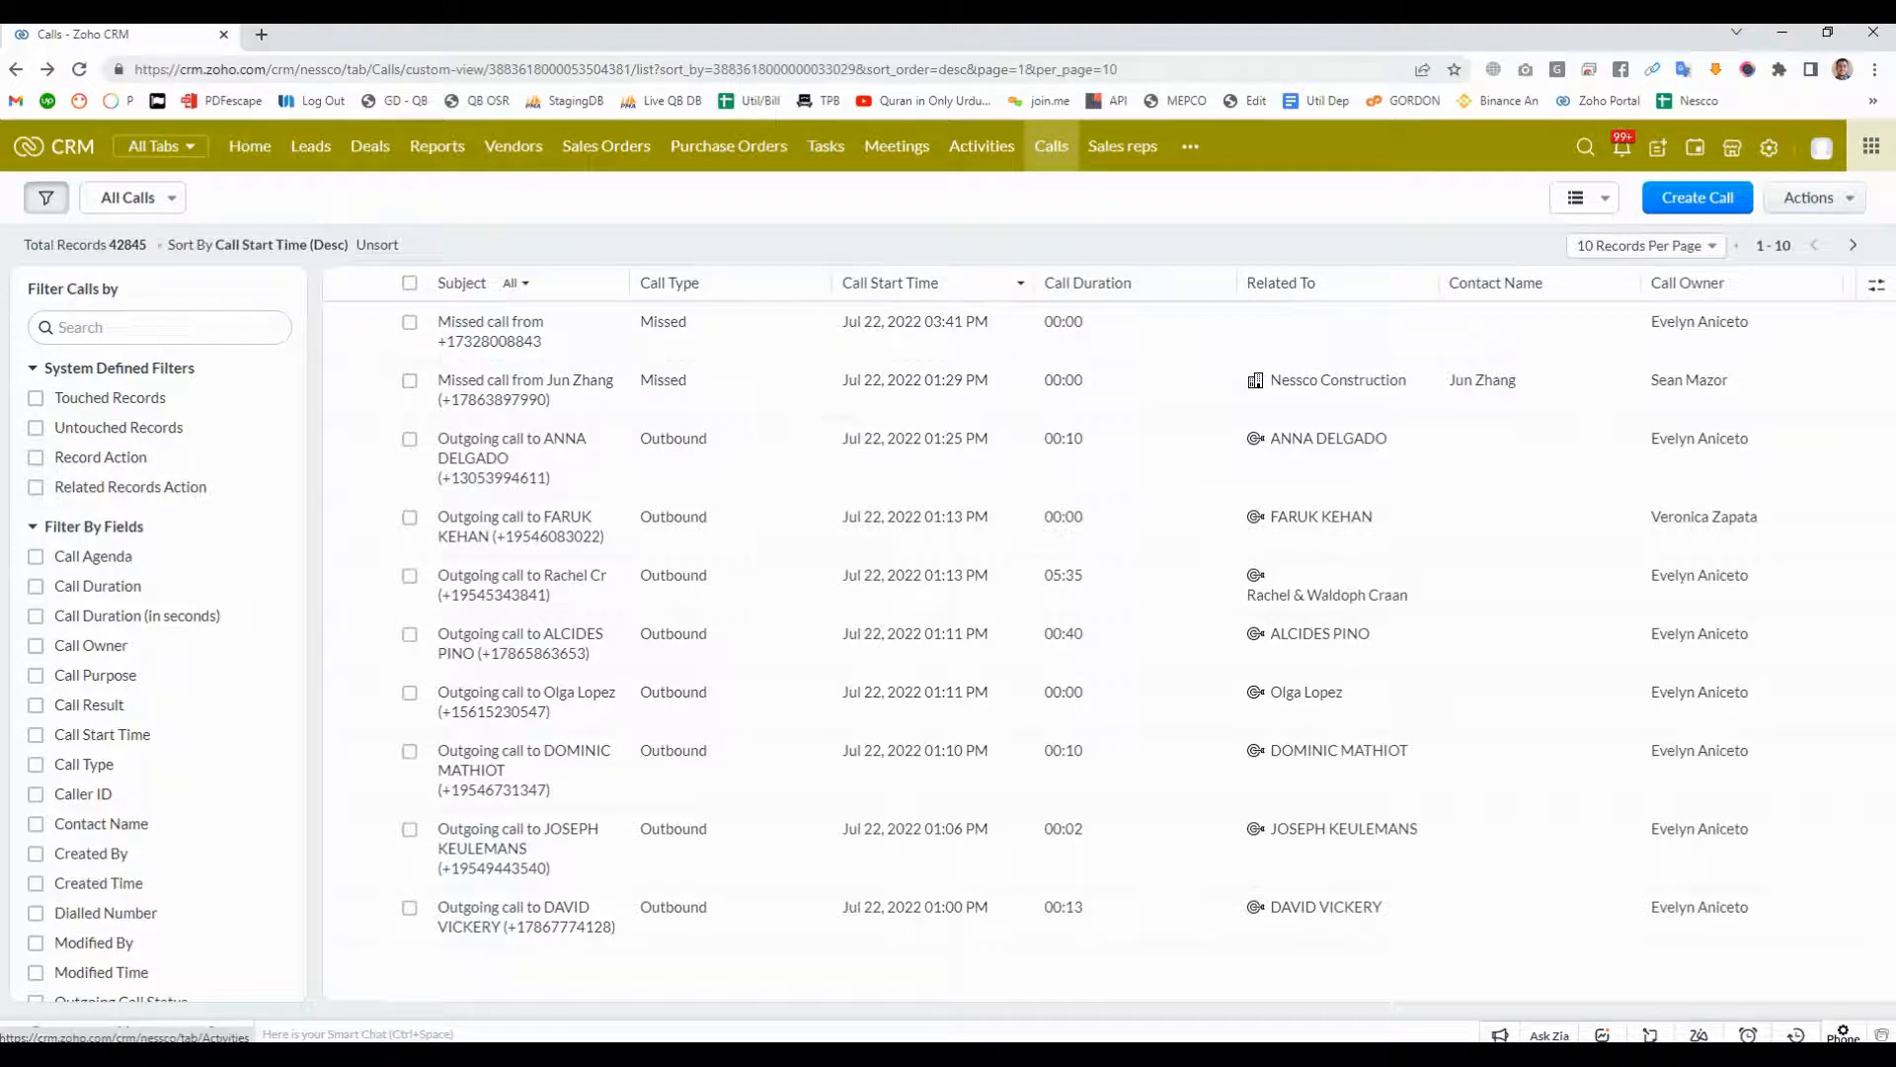
click(982, 146)
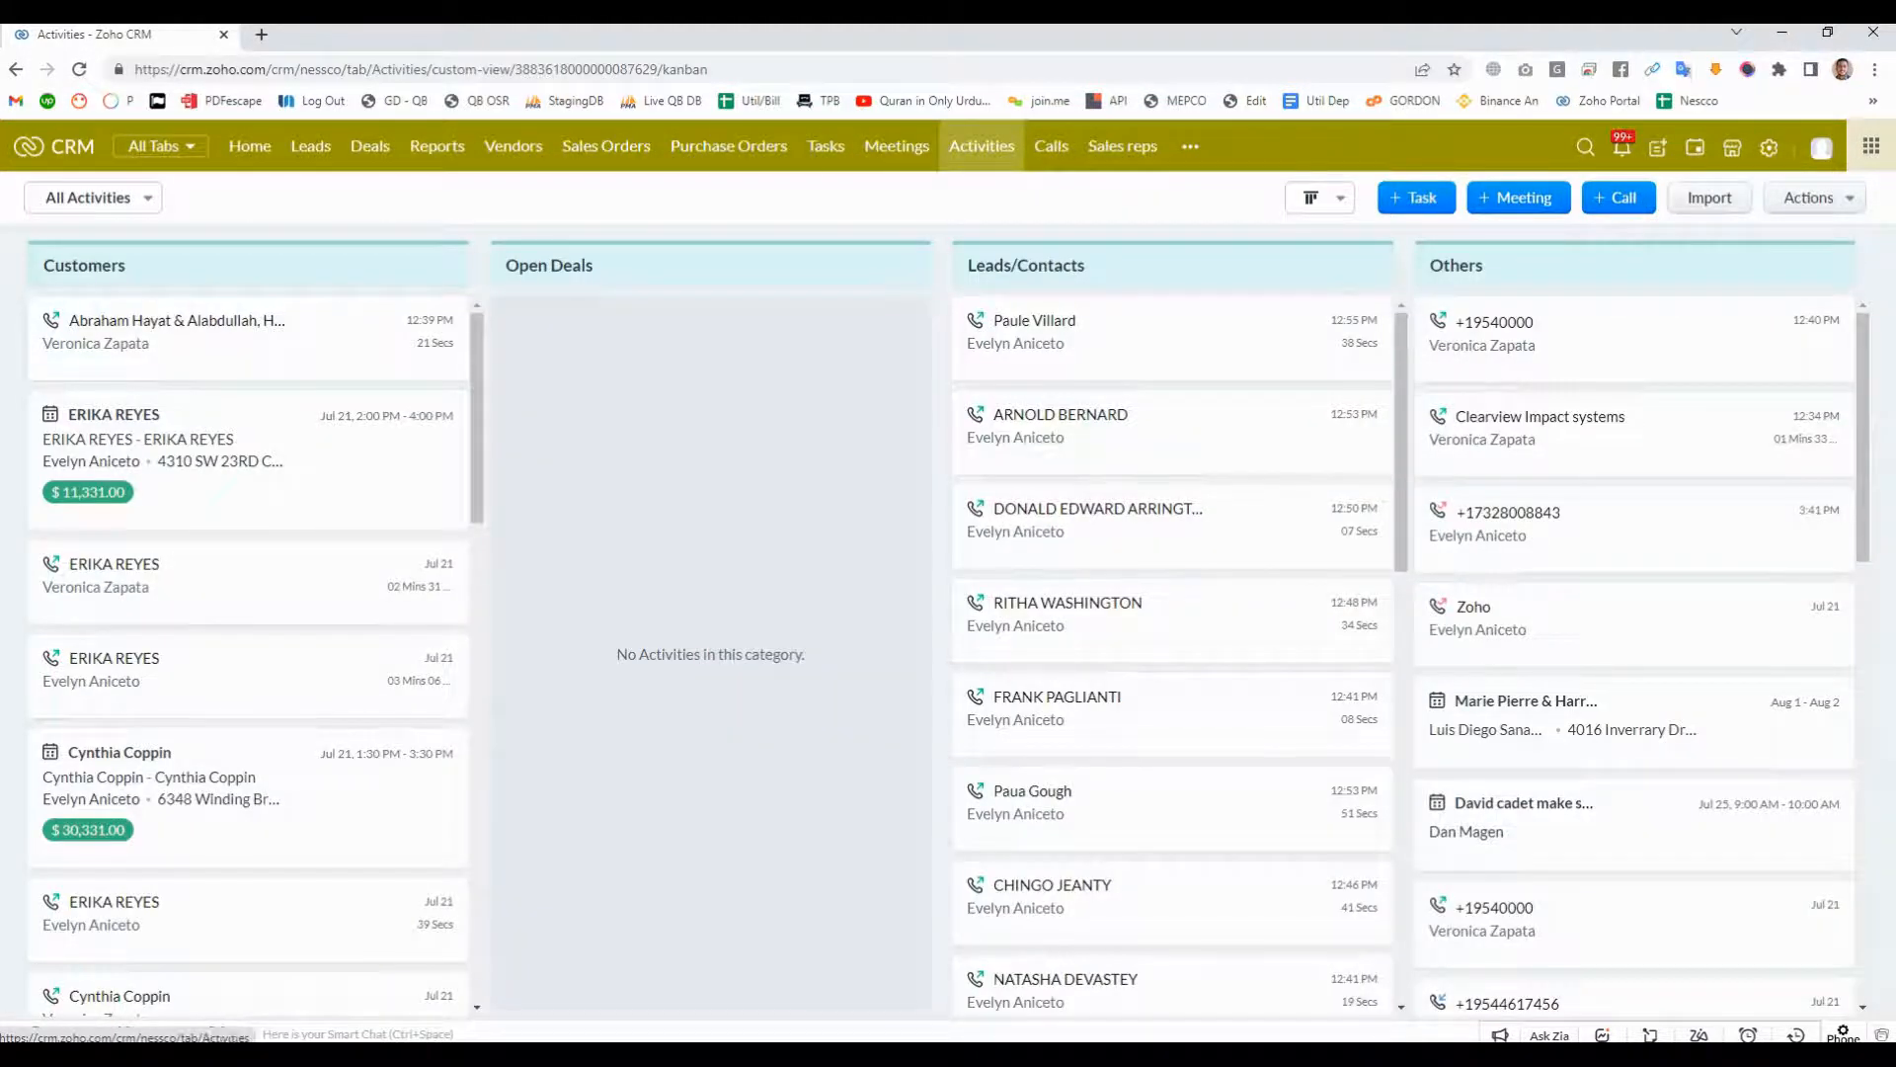
click(1191, 146)
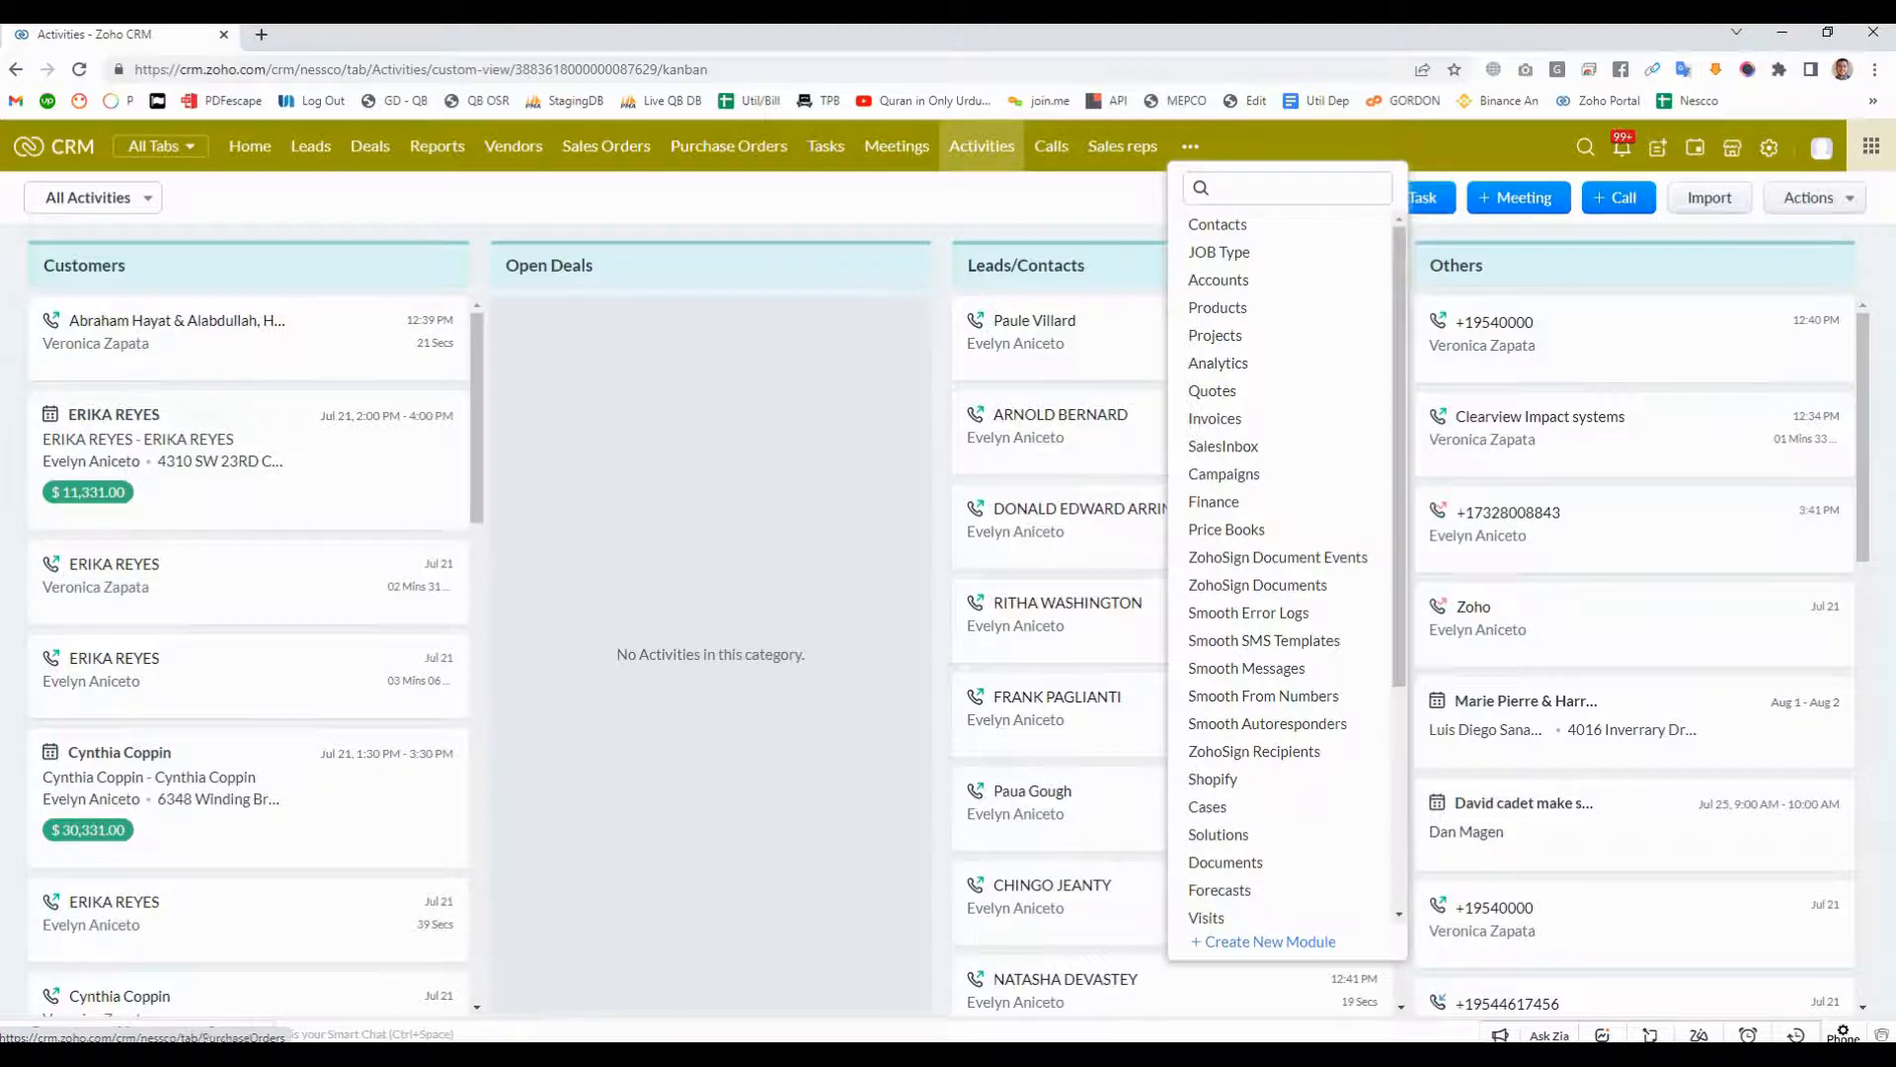
key(Escape)
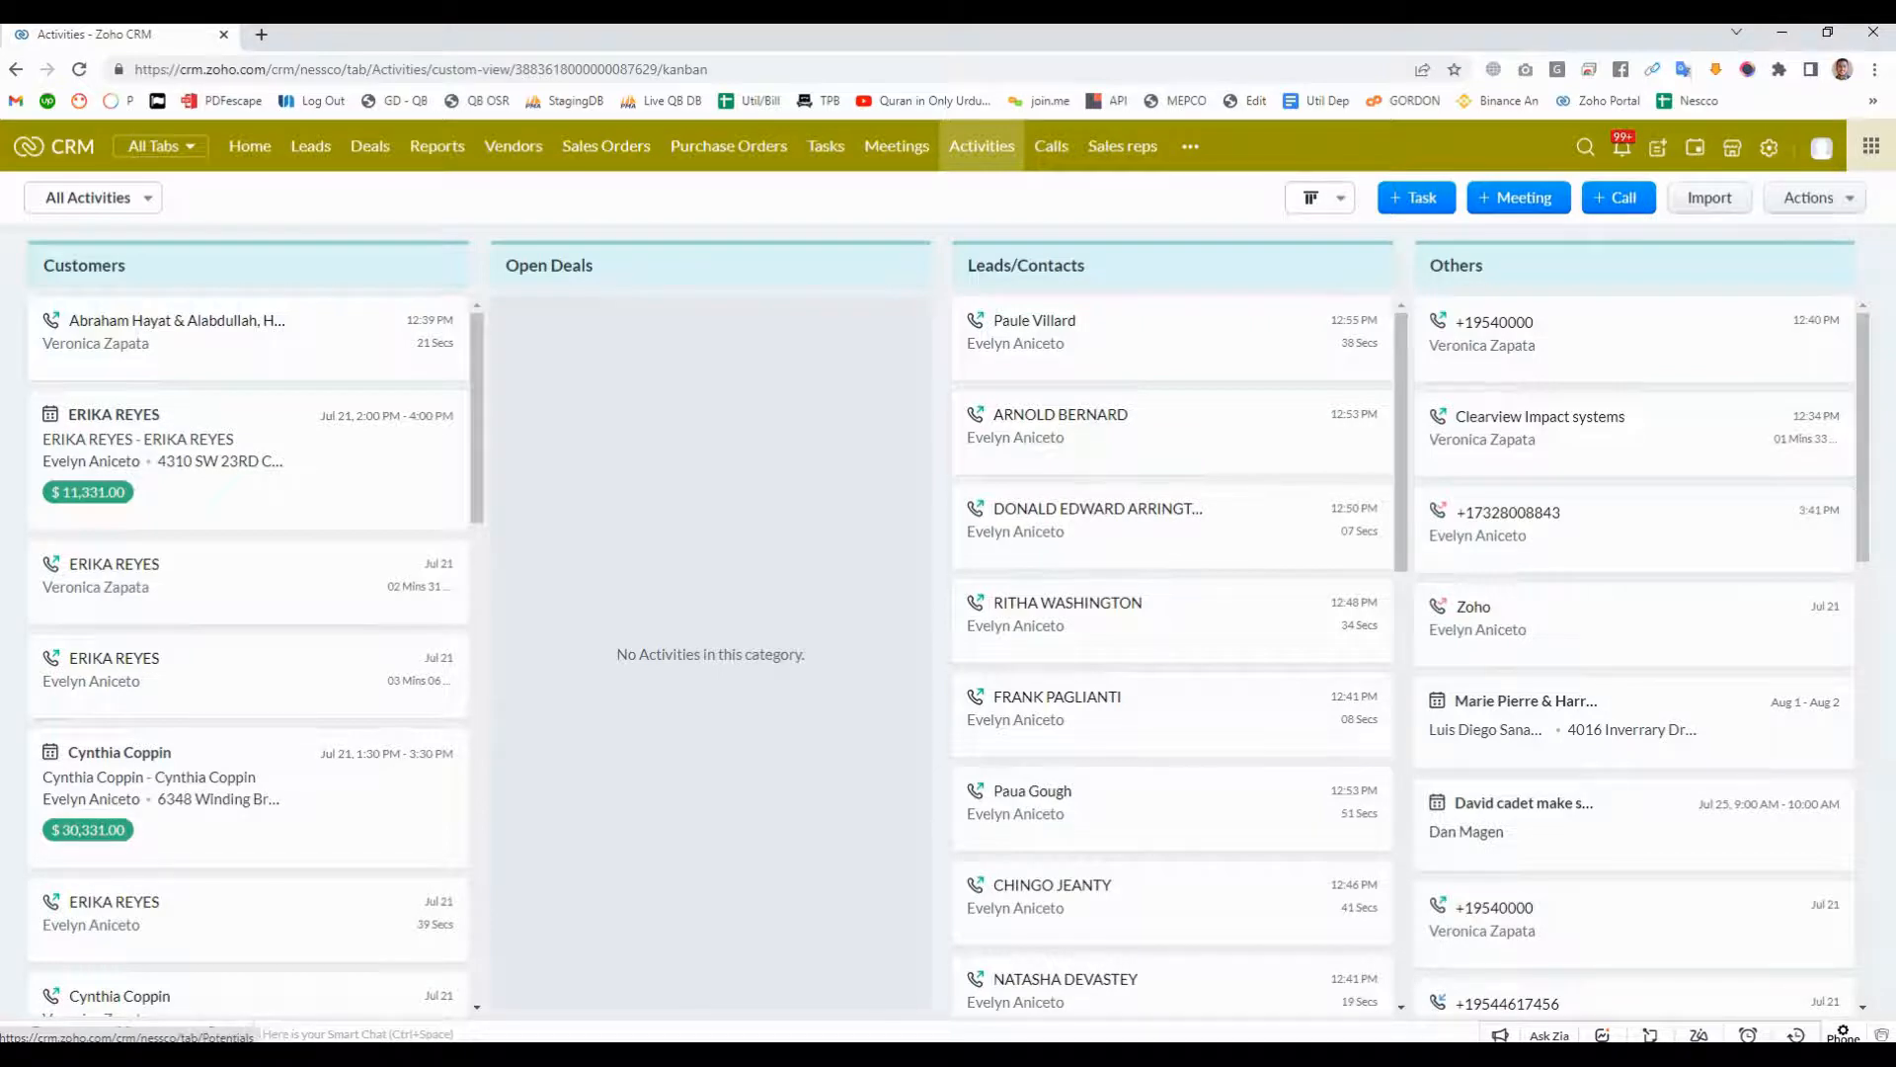
- Search the CRM setup for "module" and open the Modules page under Modules and Fields
click(1769, 147)
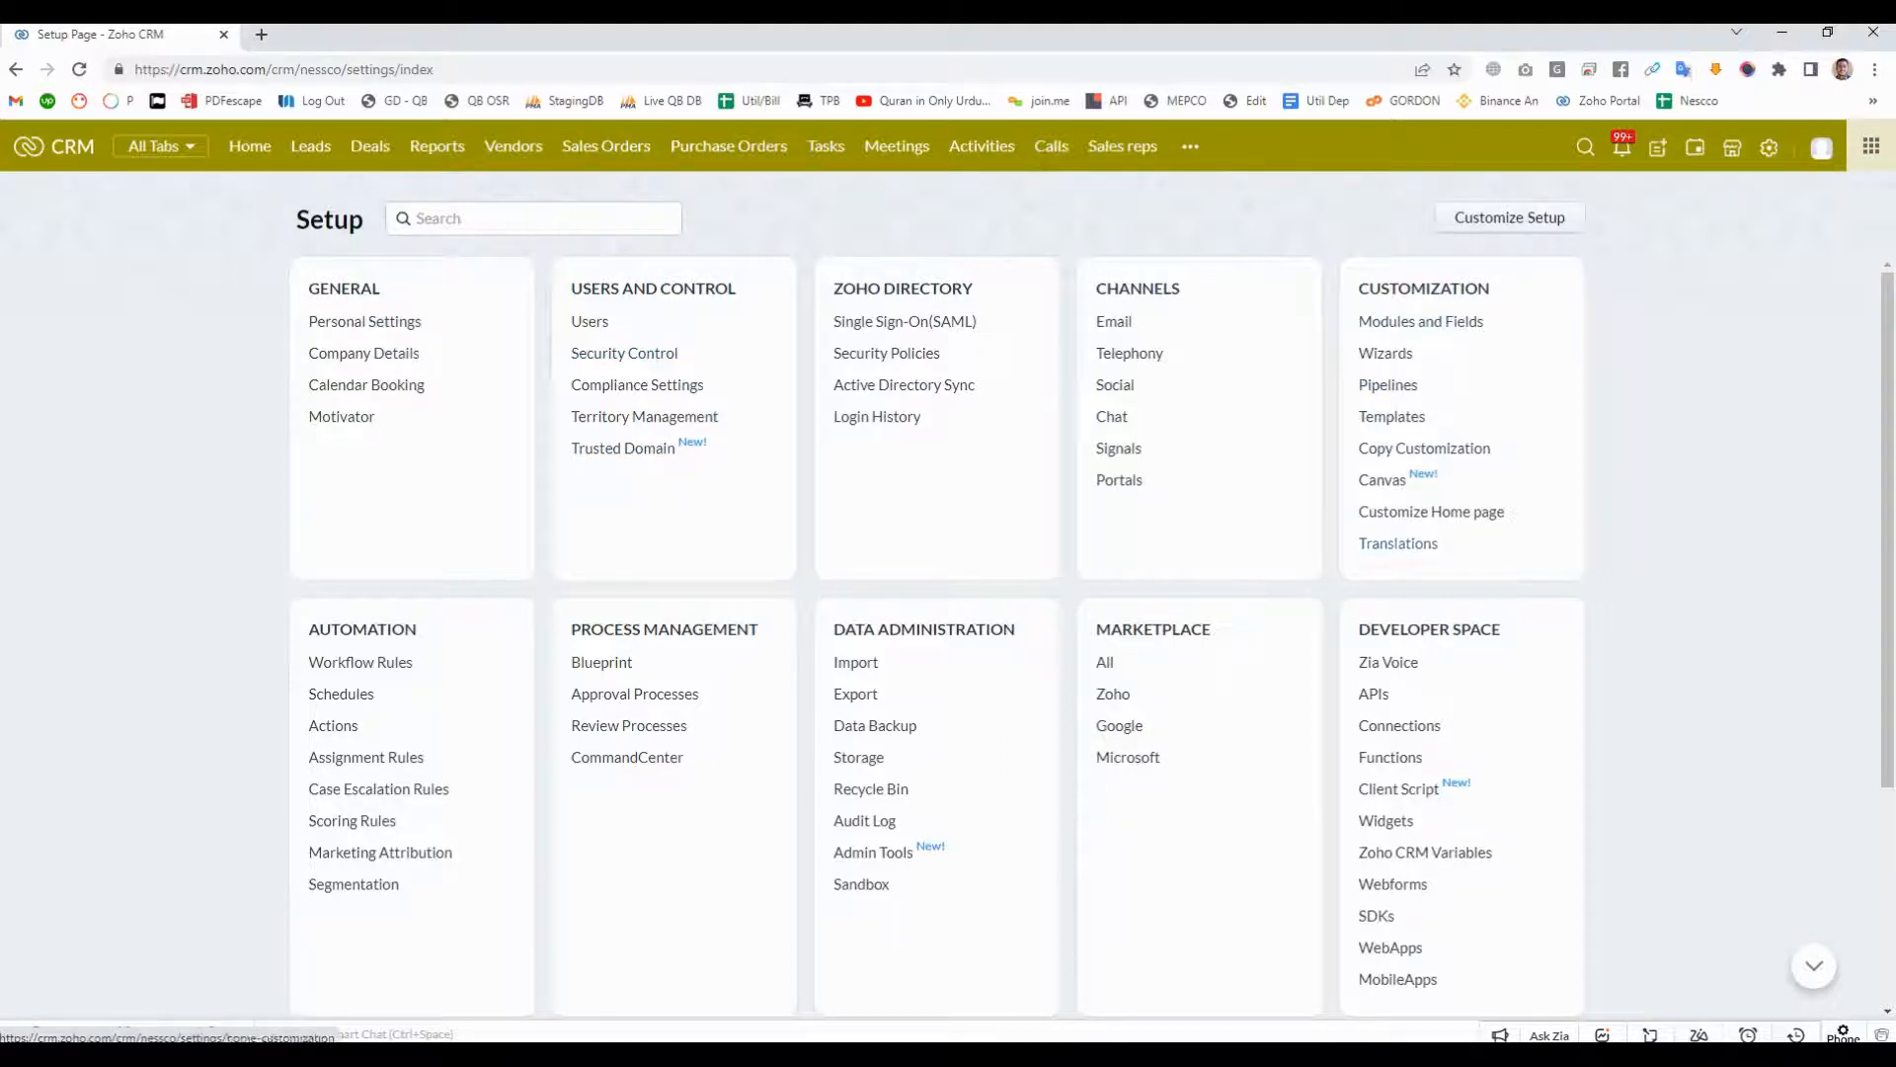
click(533, 218)
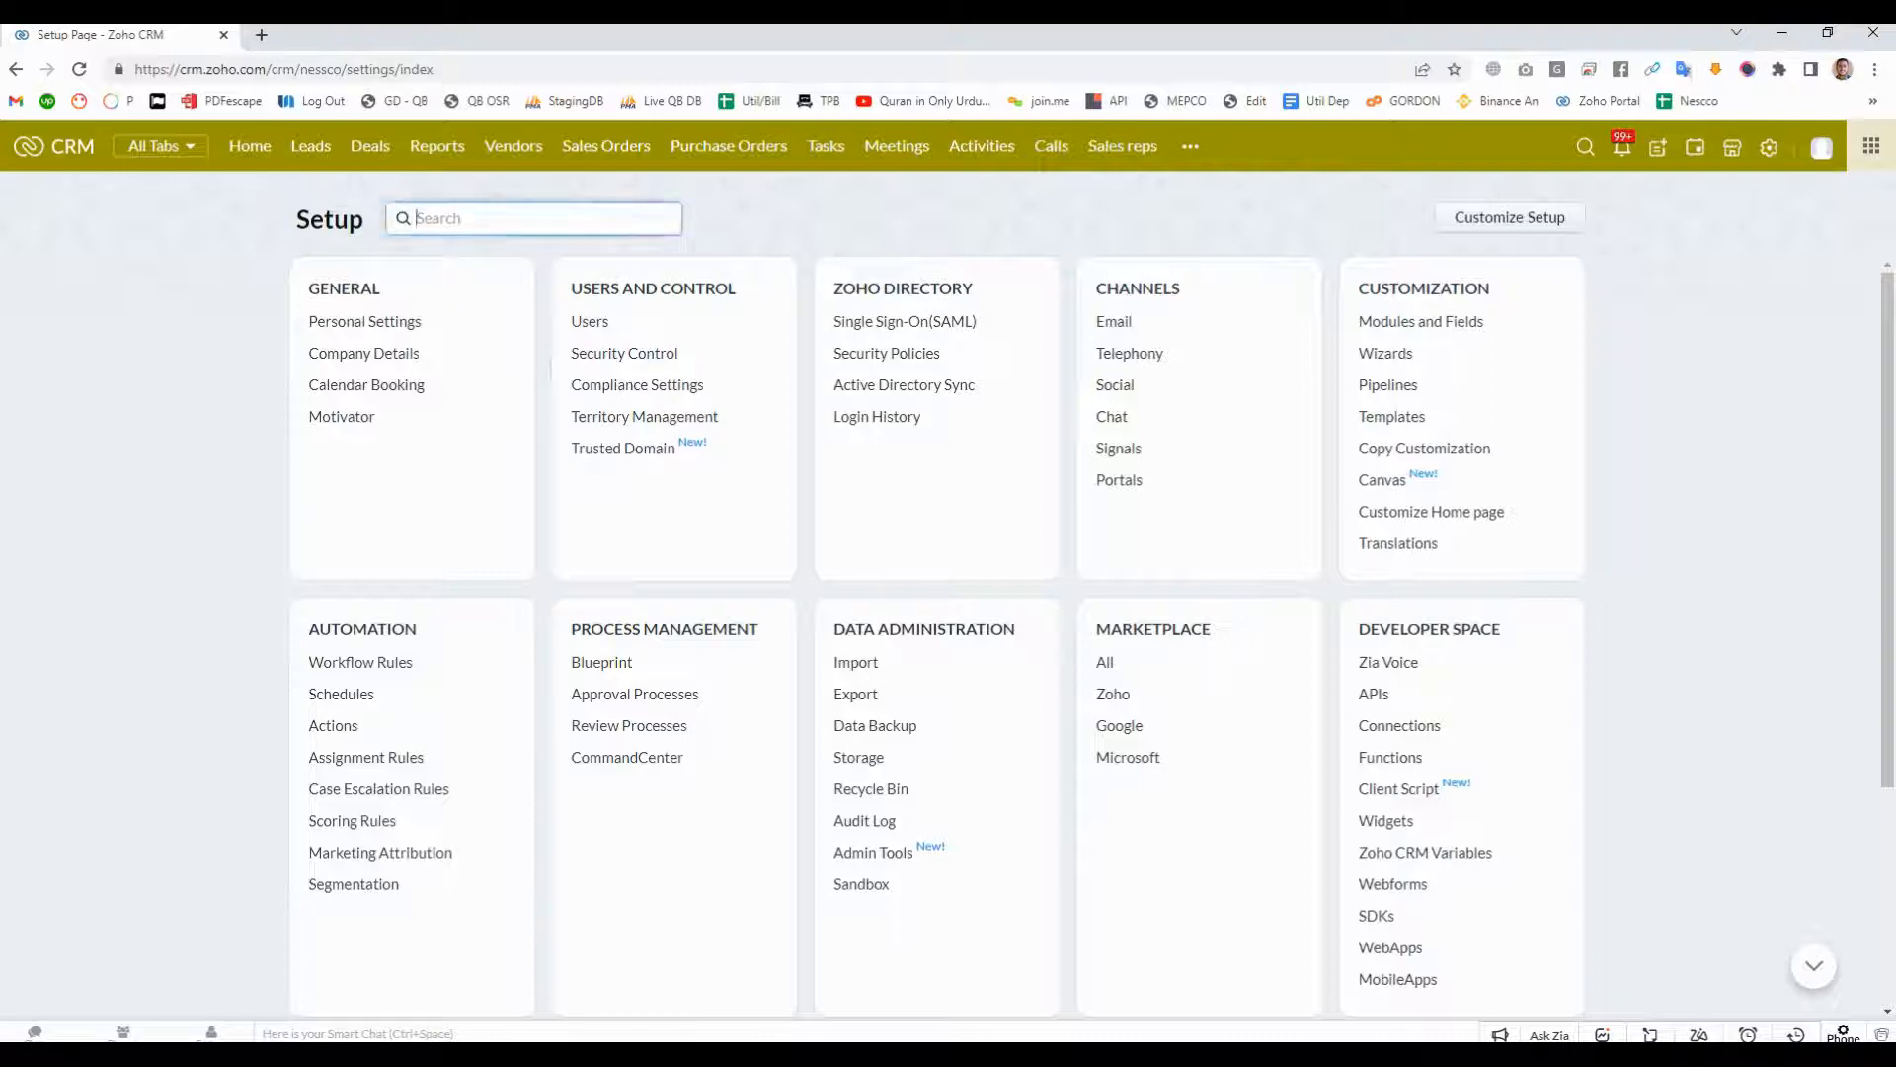
text(or)
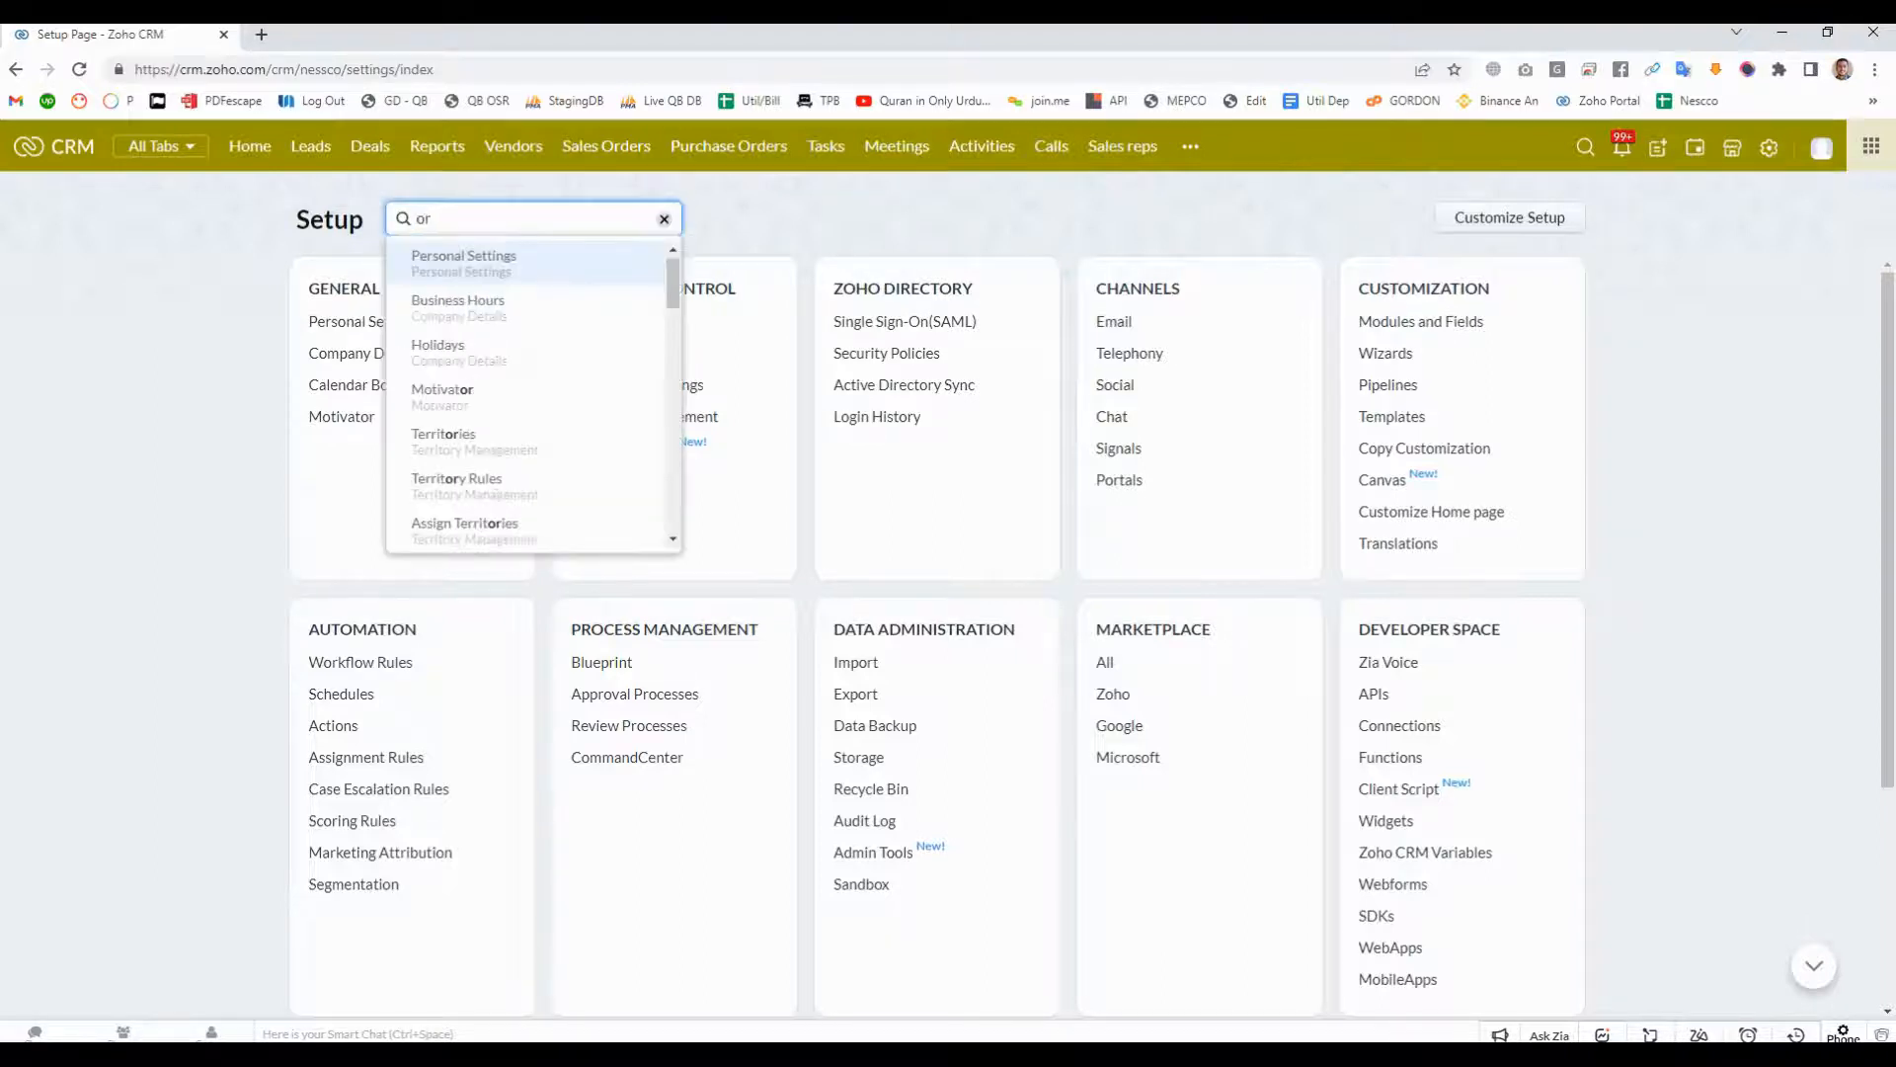
text(g)
key(BackSpace)
key(BackSpace)
key(BackSpace)
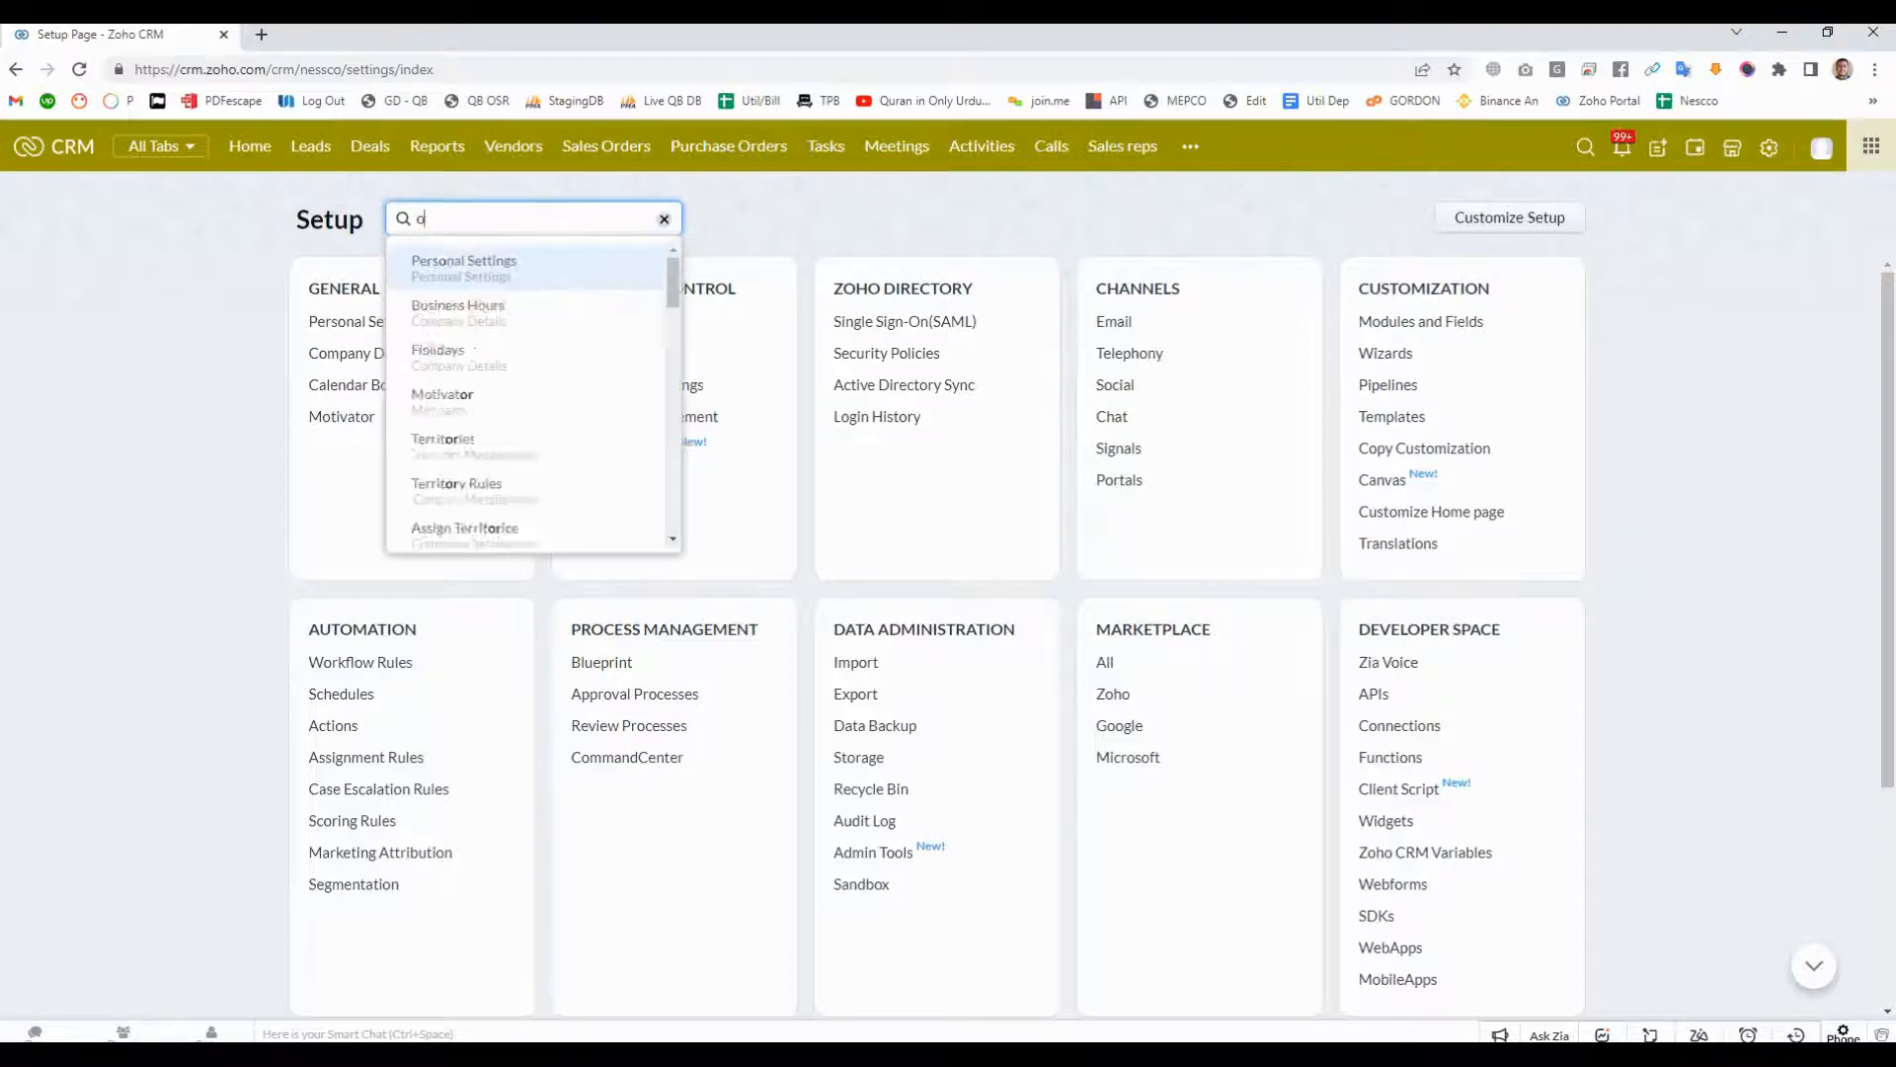
text(module)
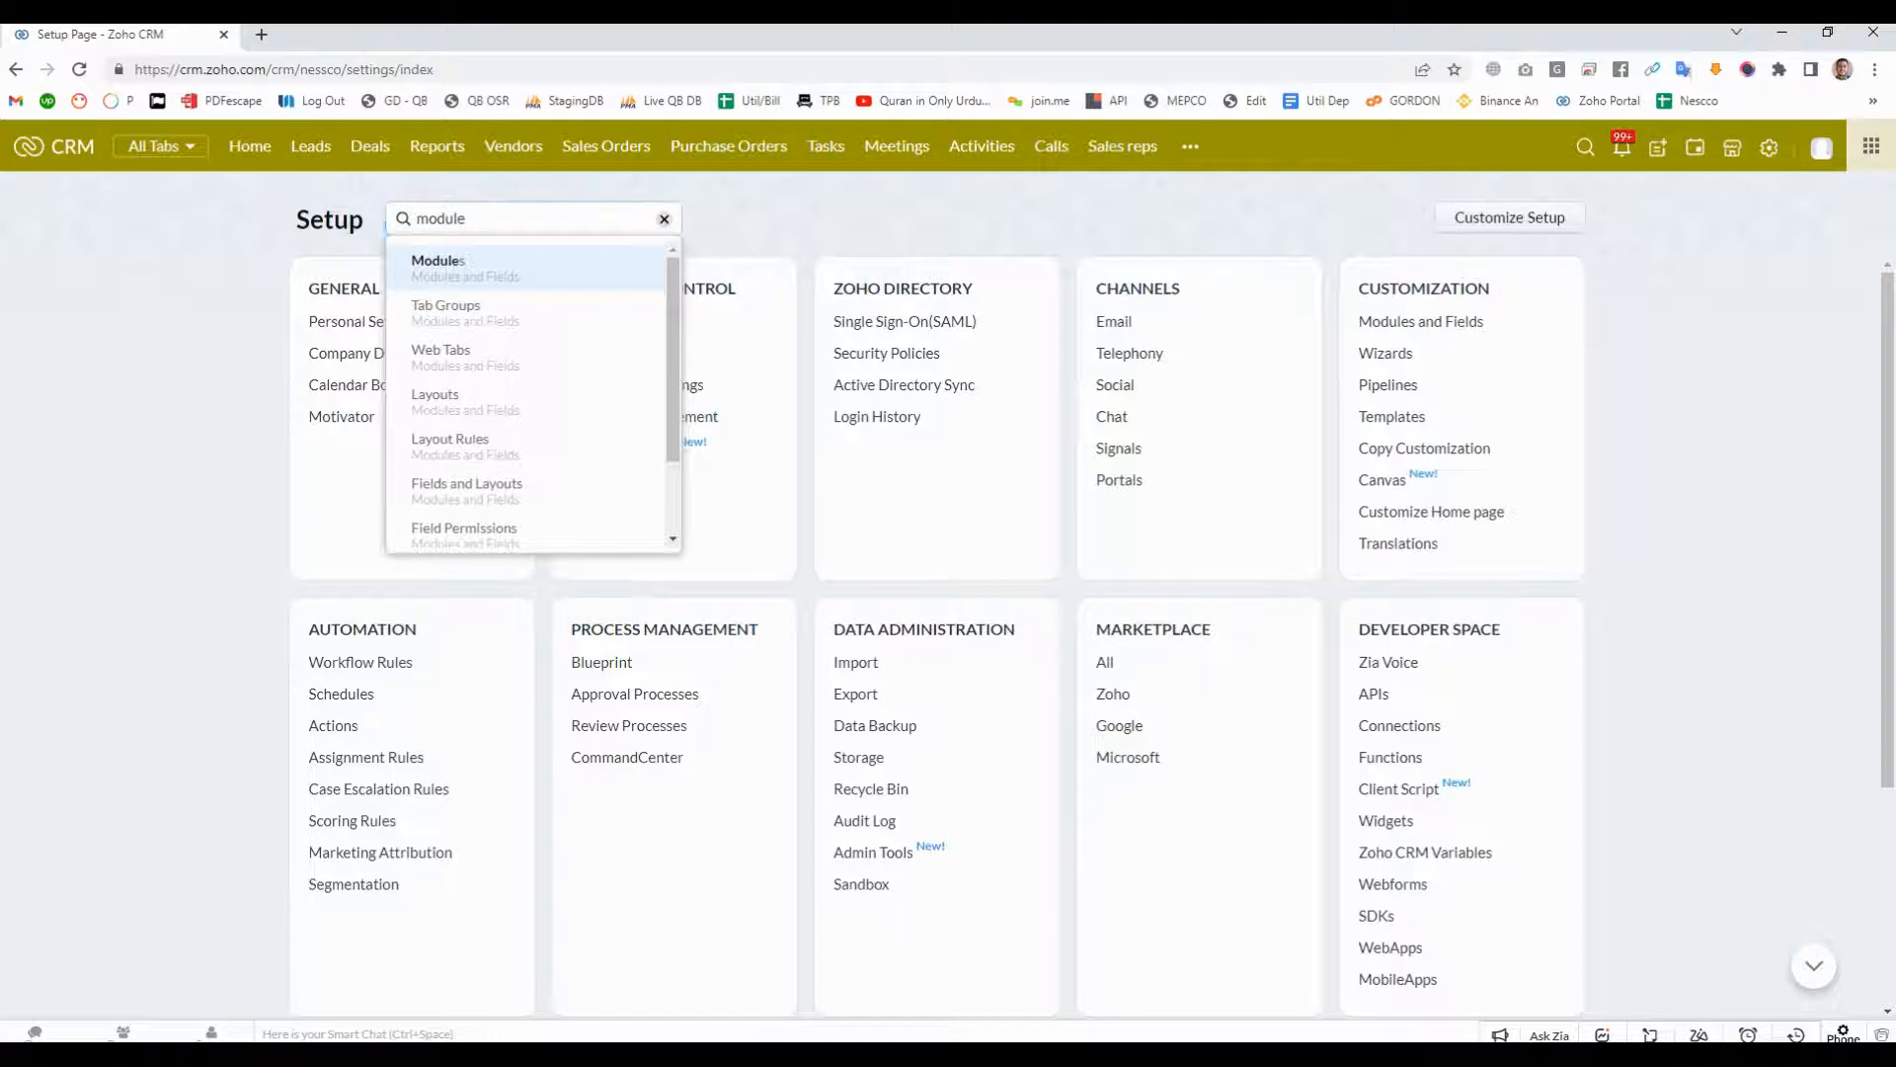
key(Return)
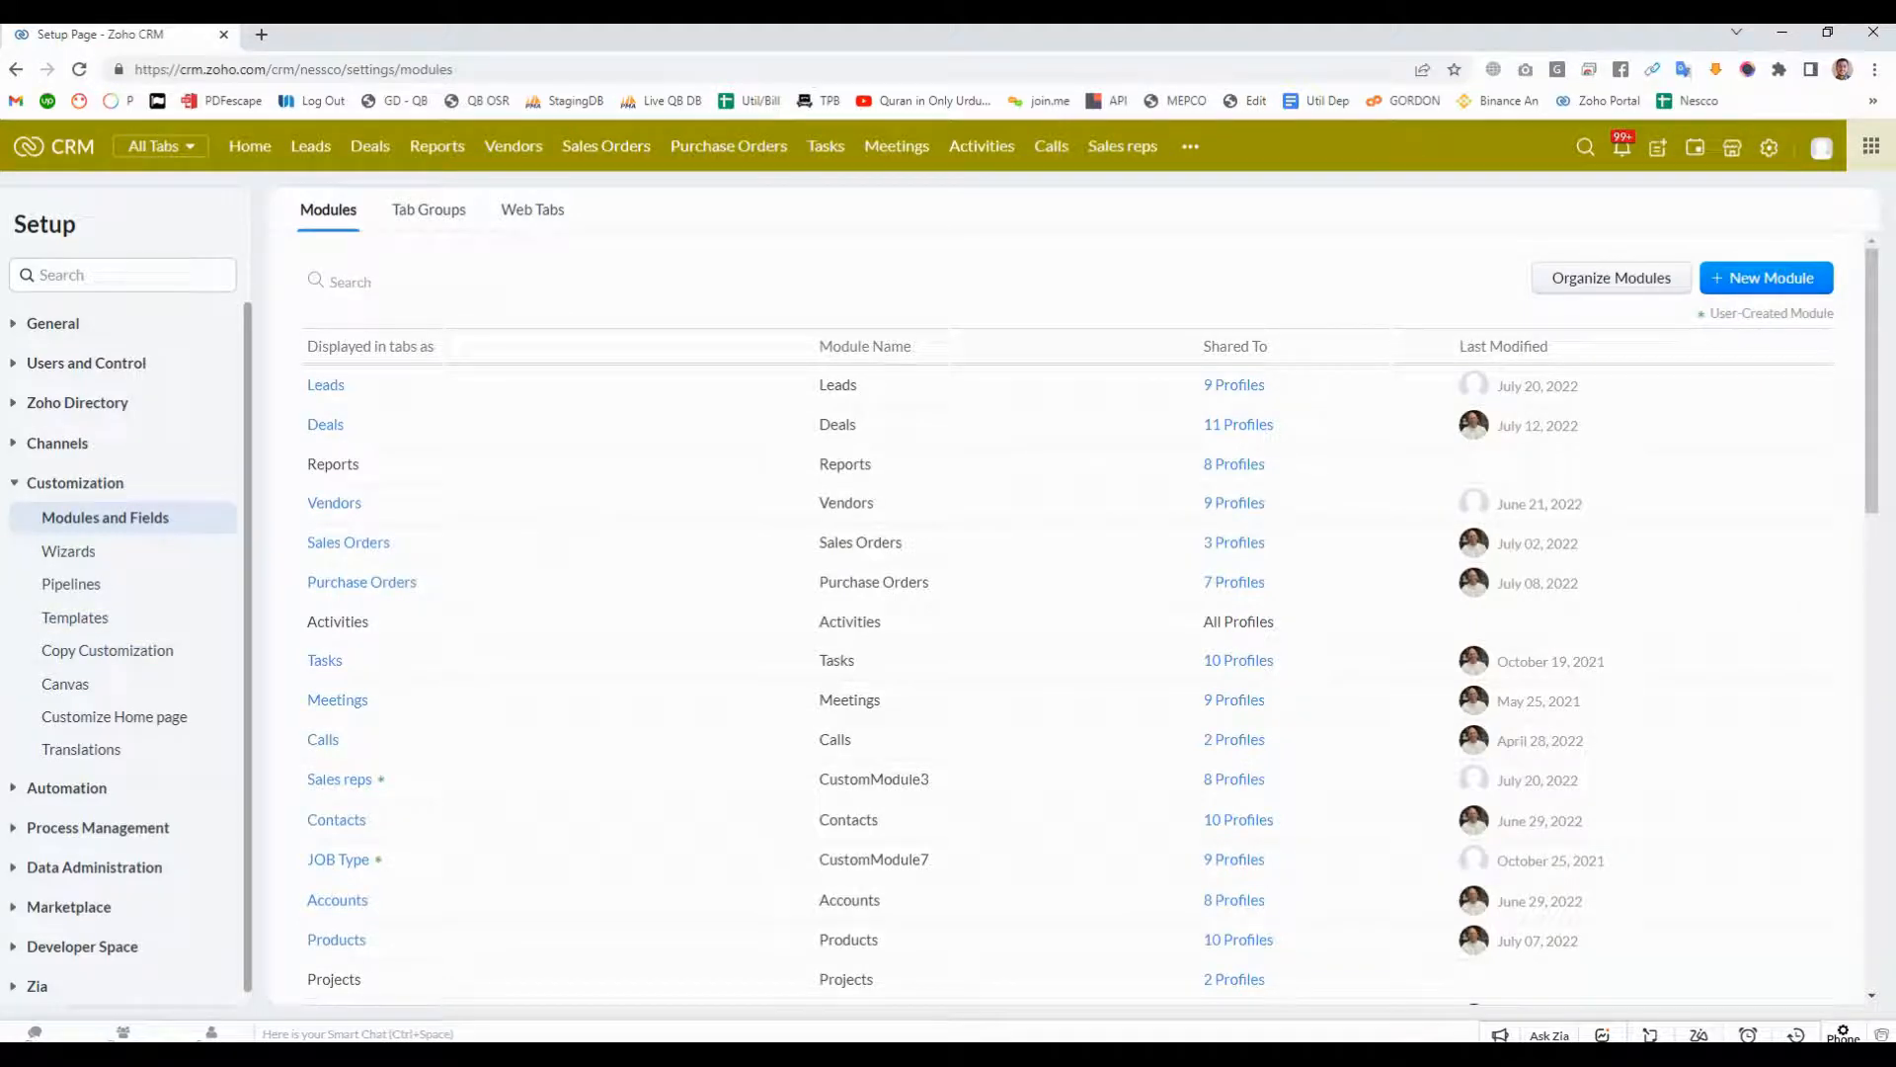
scroll(123, 652, down, 1)
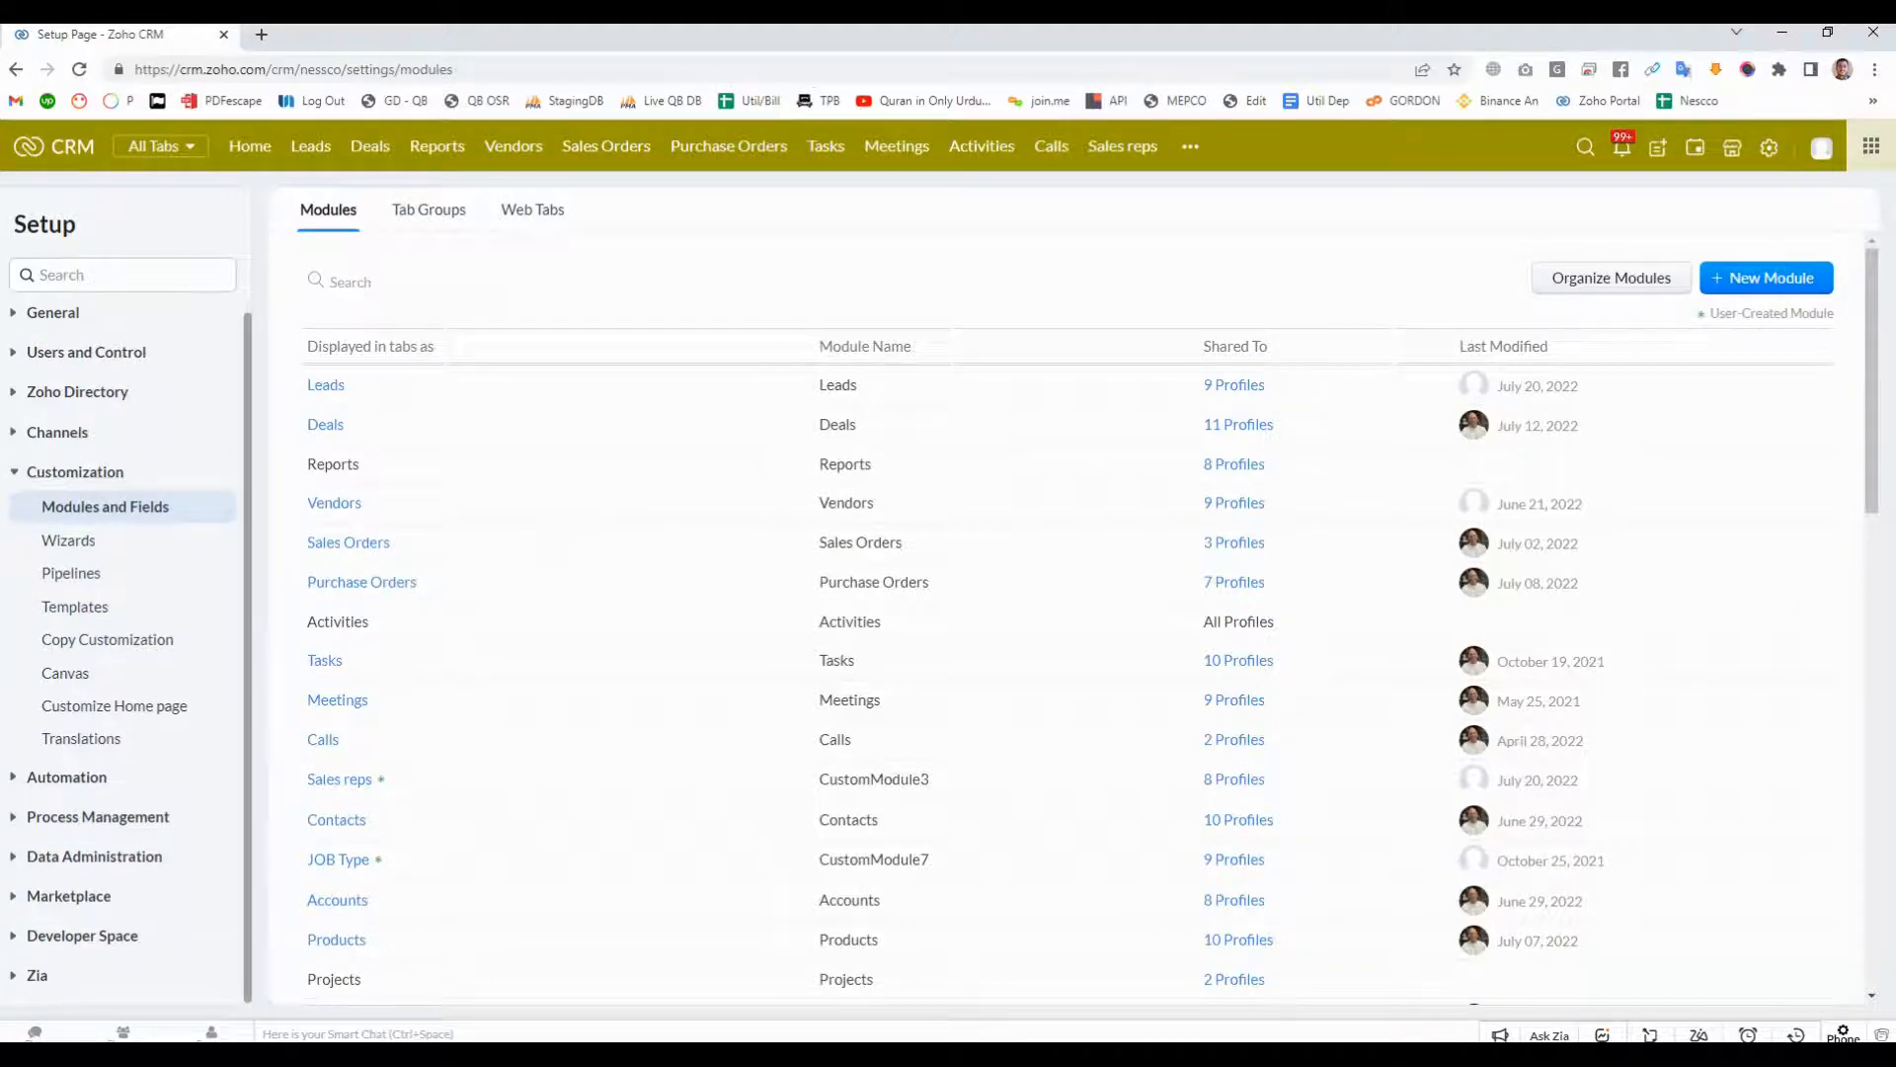
scroll(123, 652, up, 1)
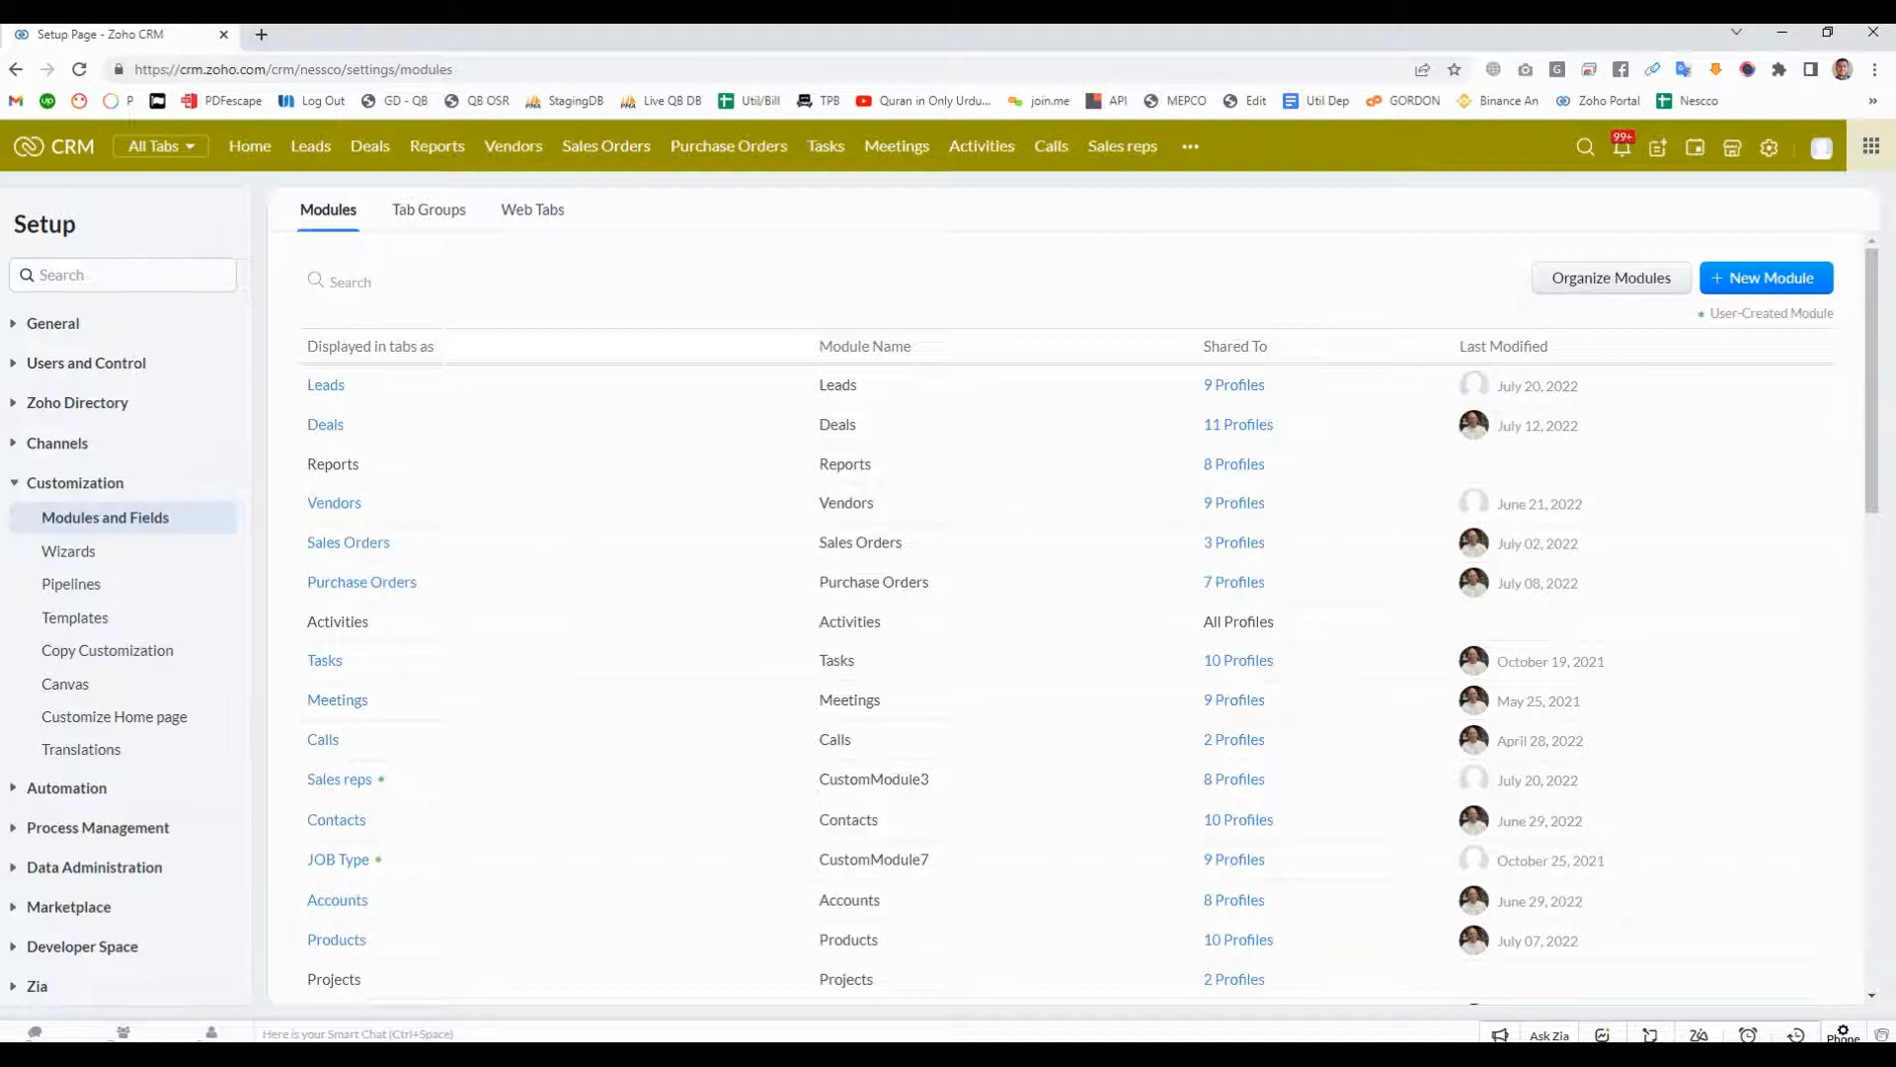
- Start organizing the modules and check which dependencies are listed for hiding the Leads module
click(1611, 277)
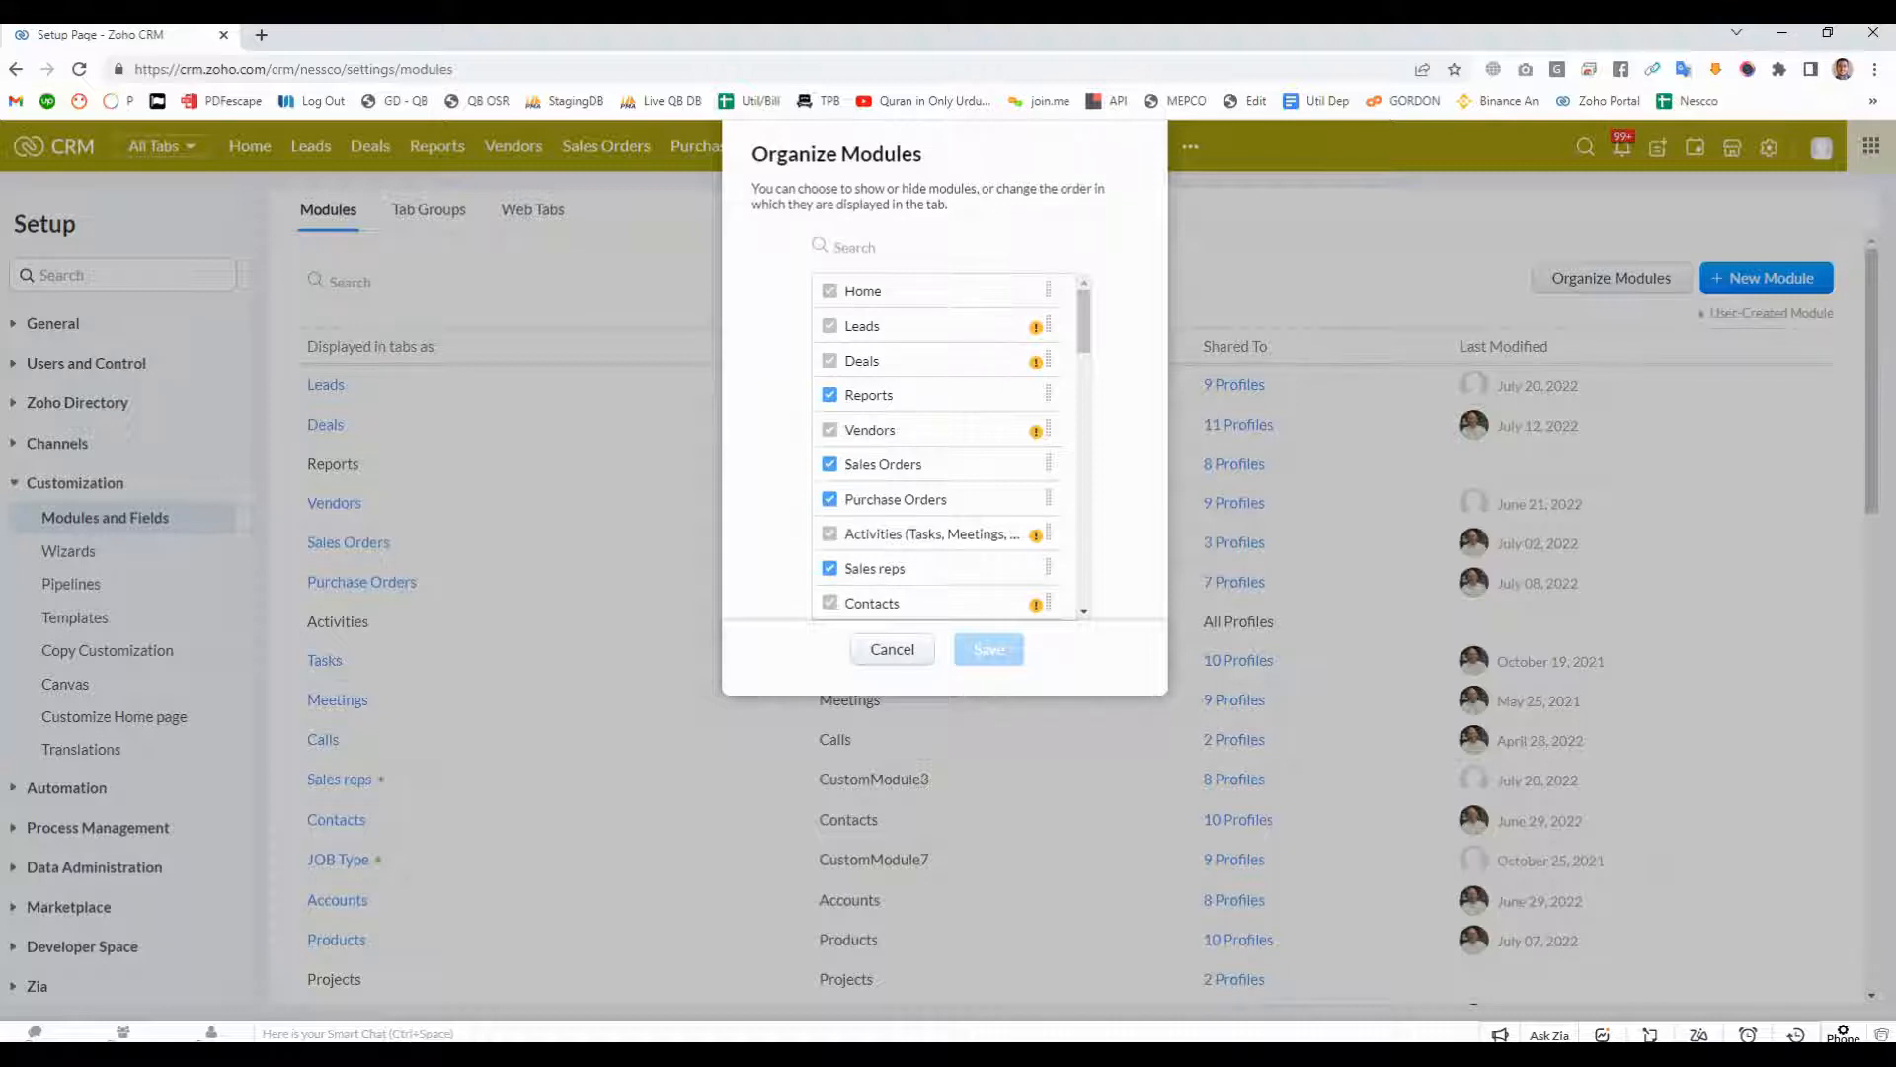
click(1035, 327)
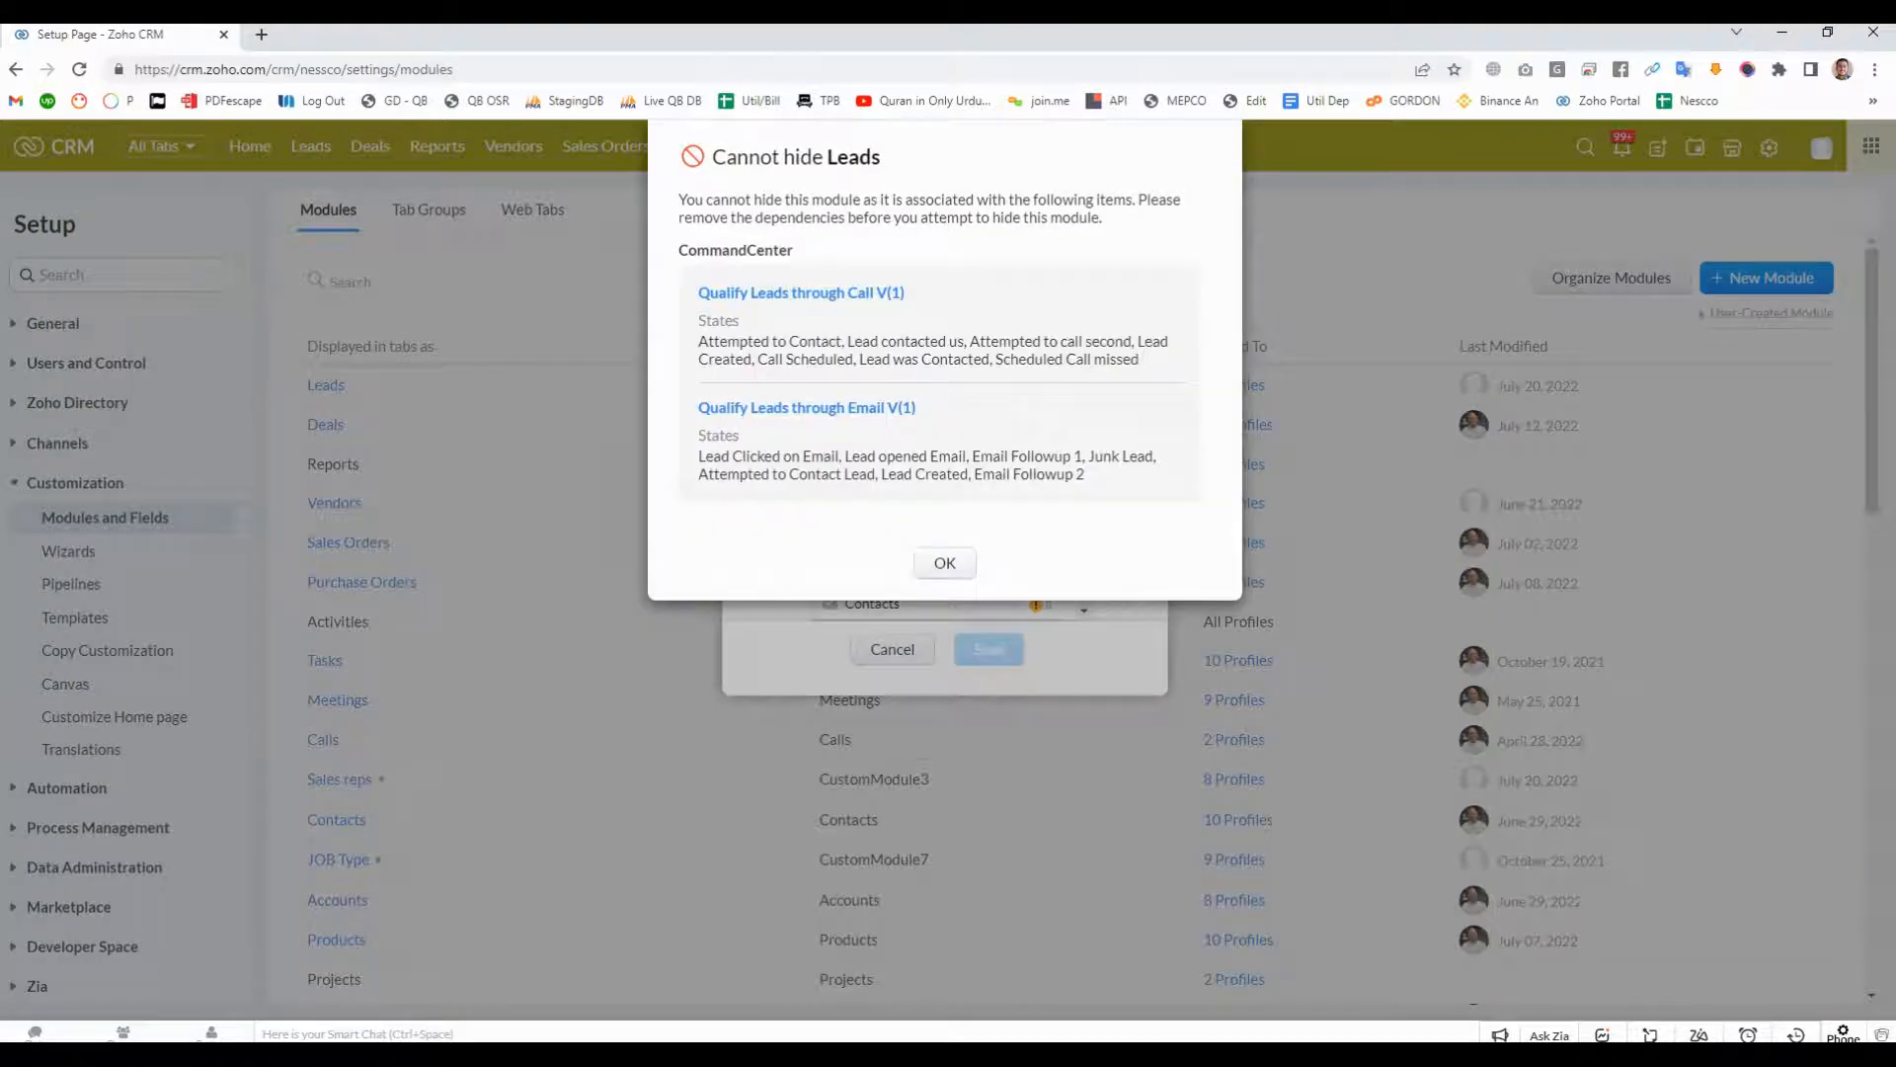
click(944, 563)
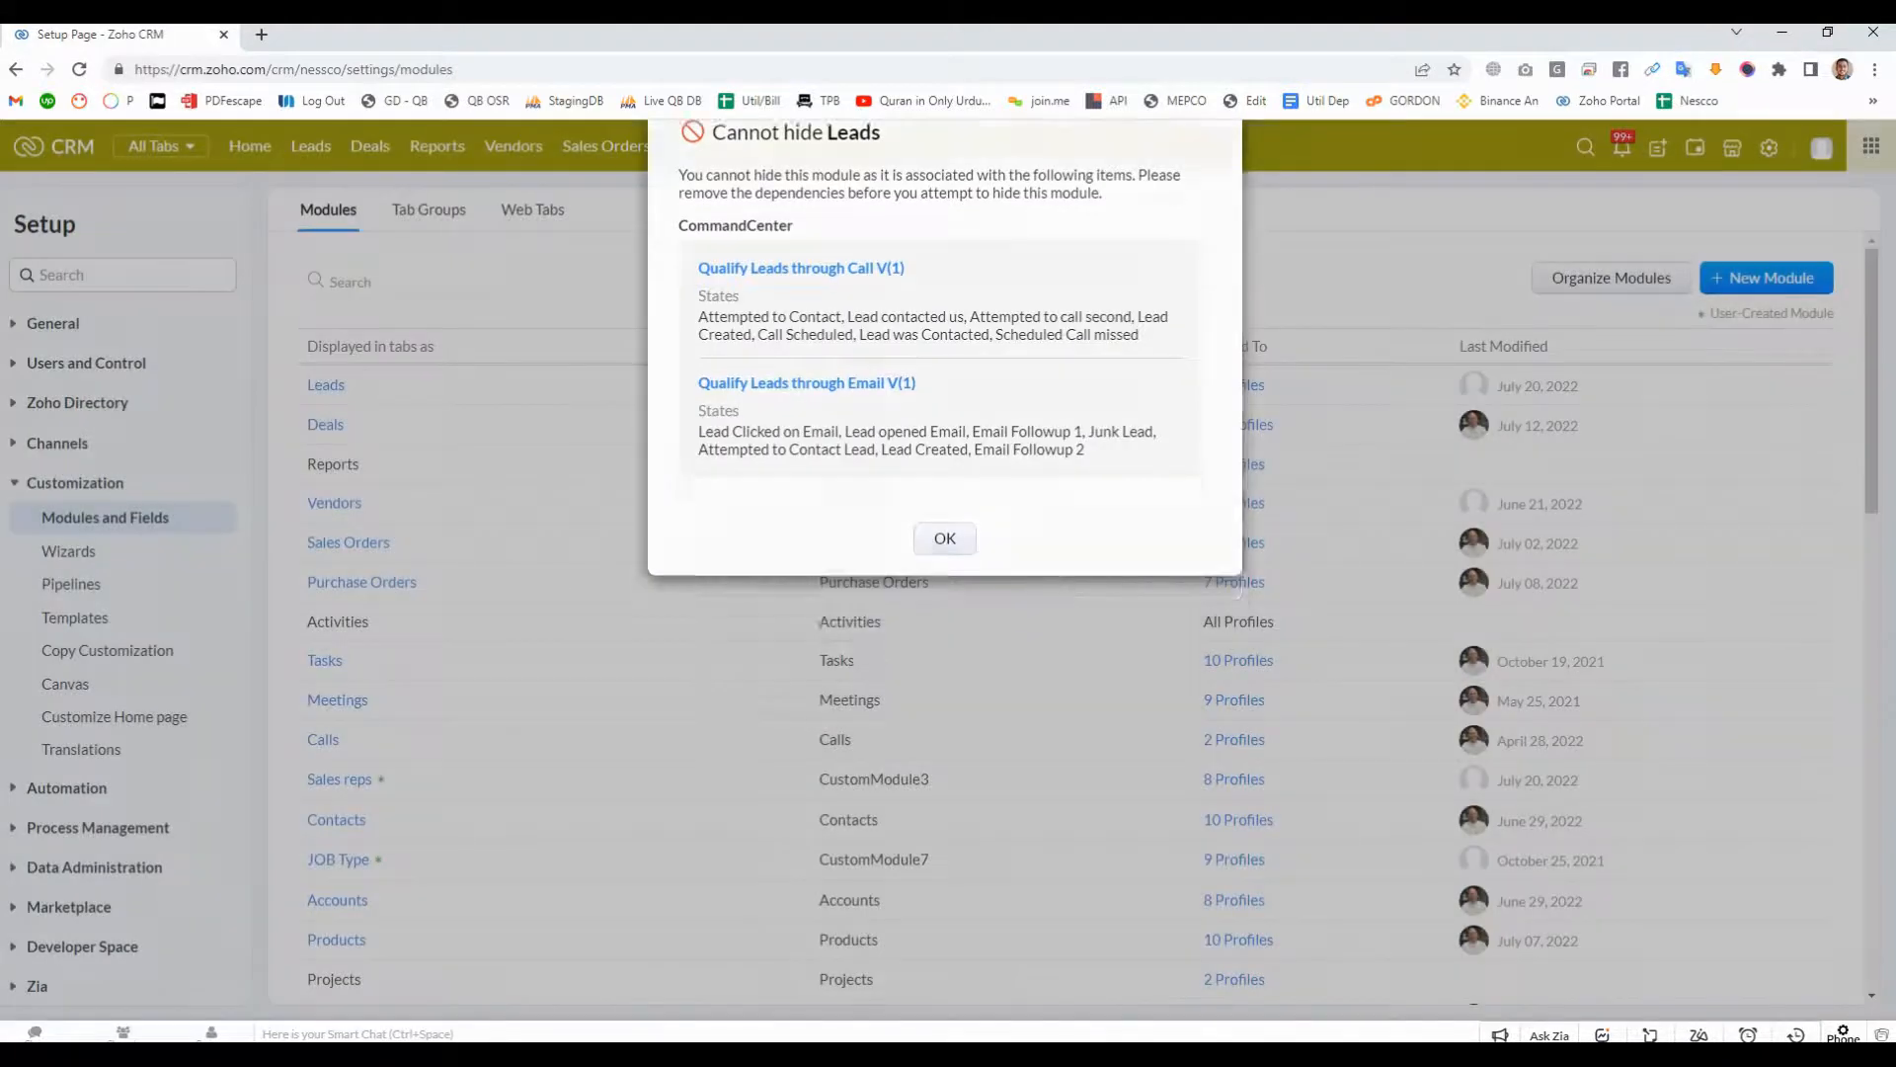
- Hide the Reports module and show it again at the end of the module order, and save the arrangement
click(1612, 278)
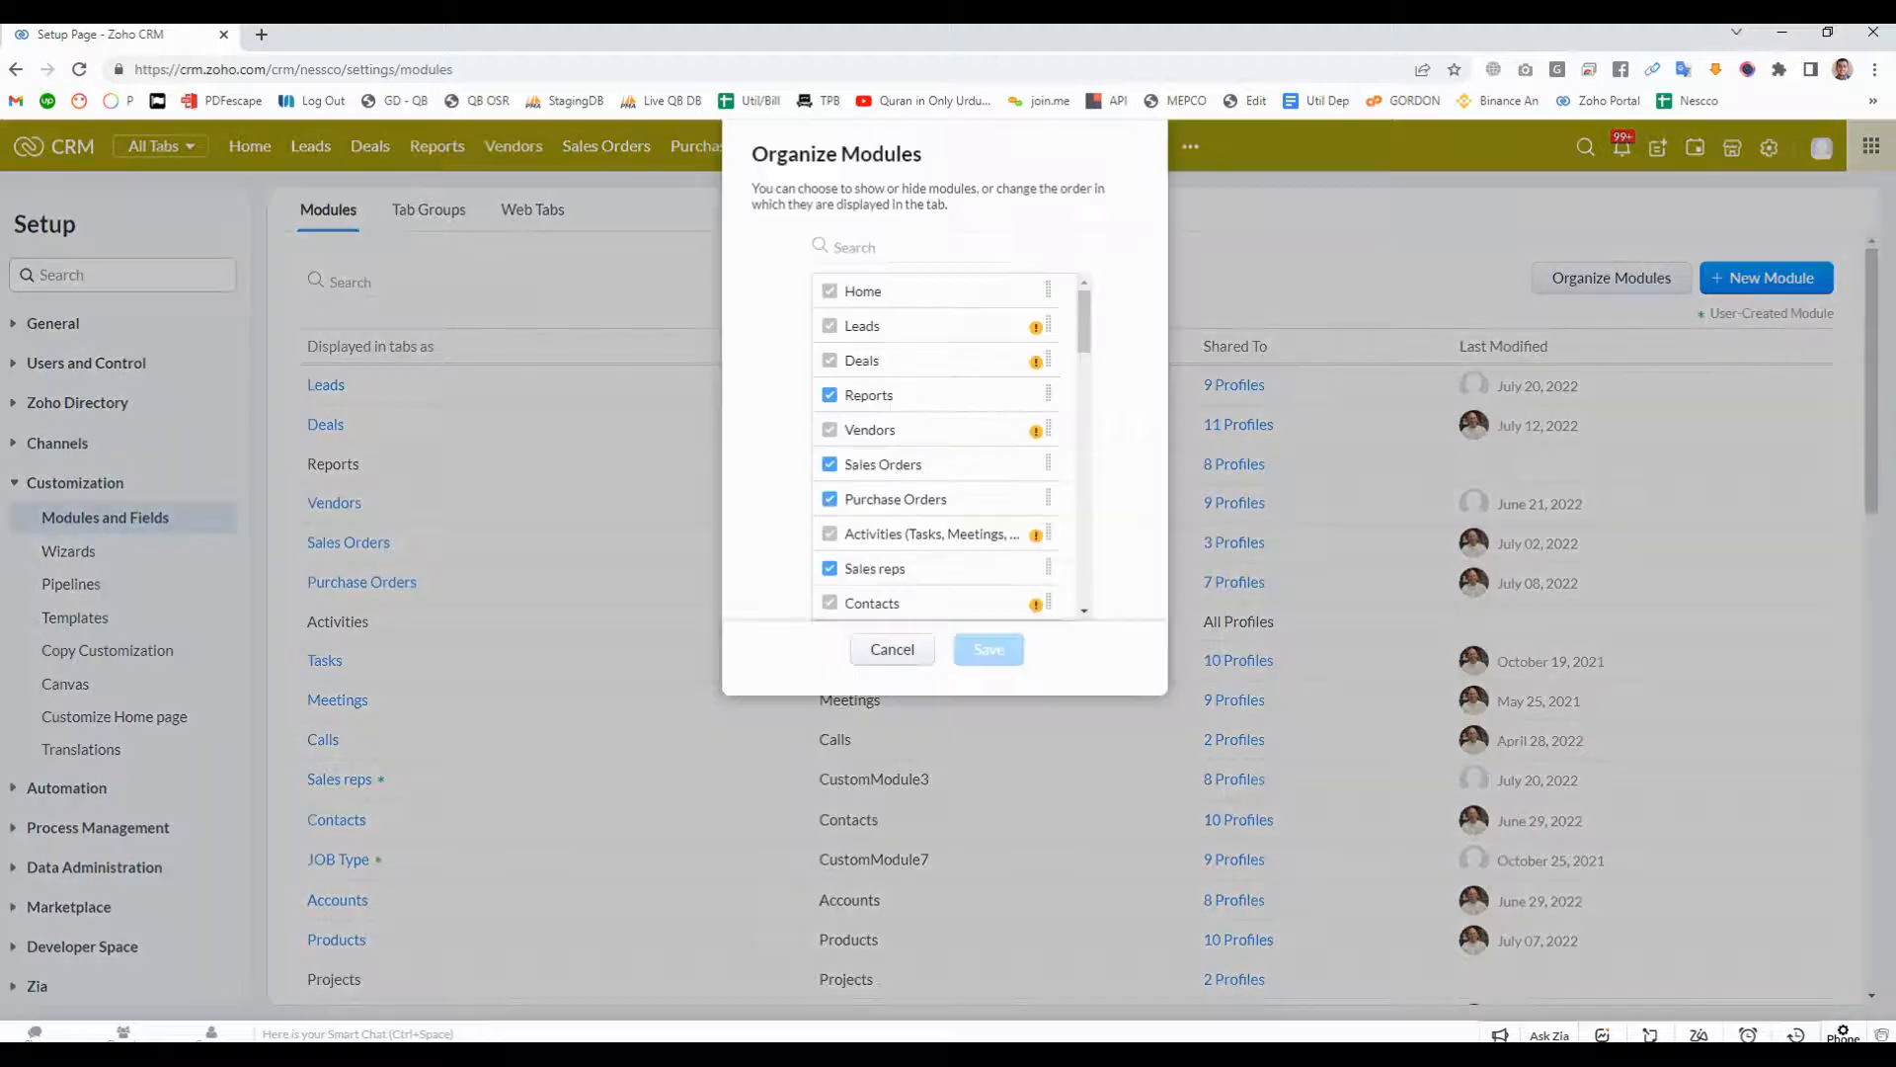
scroll(948, 444, down, 5)
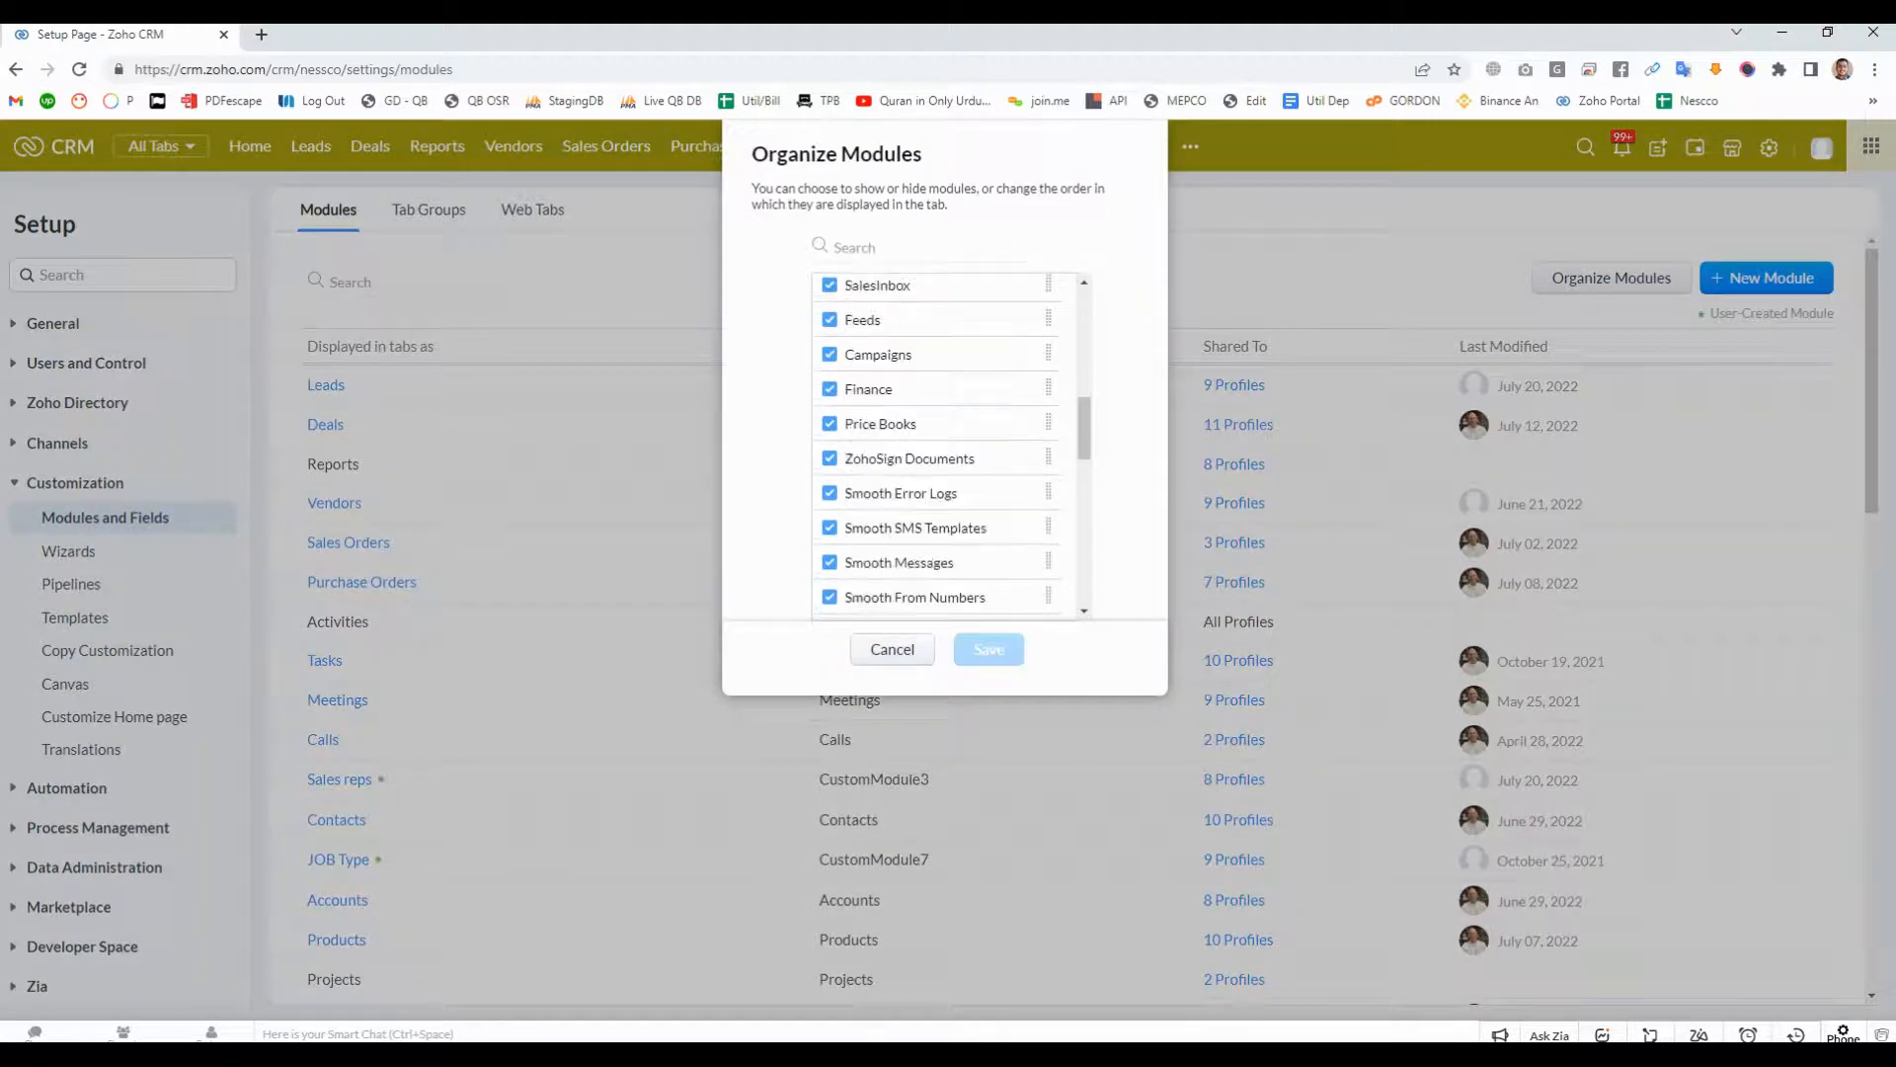
scroll(938, 444, up, 4)
scroll(918, 514, up, 3)
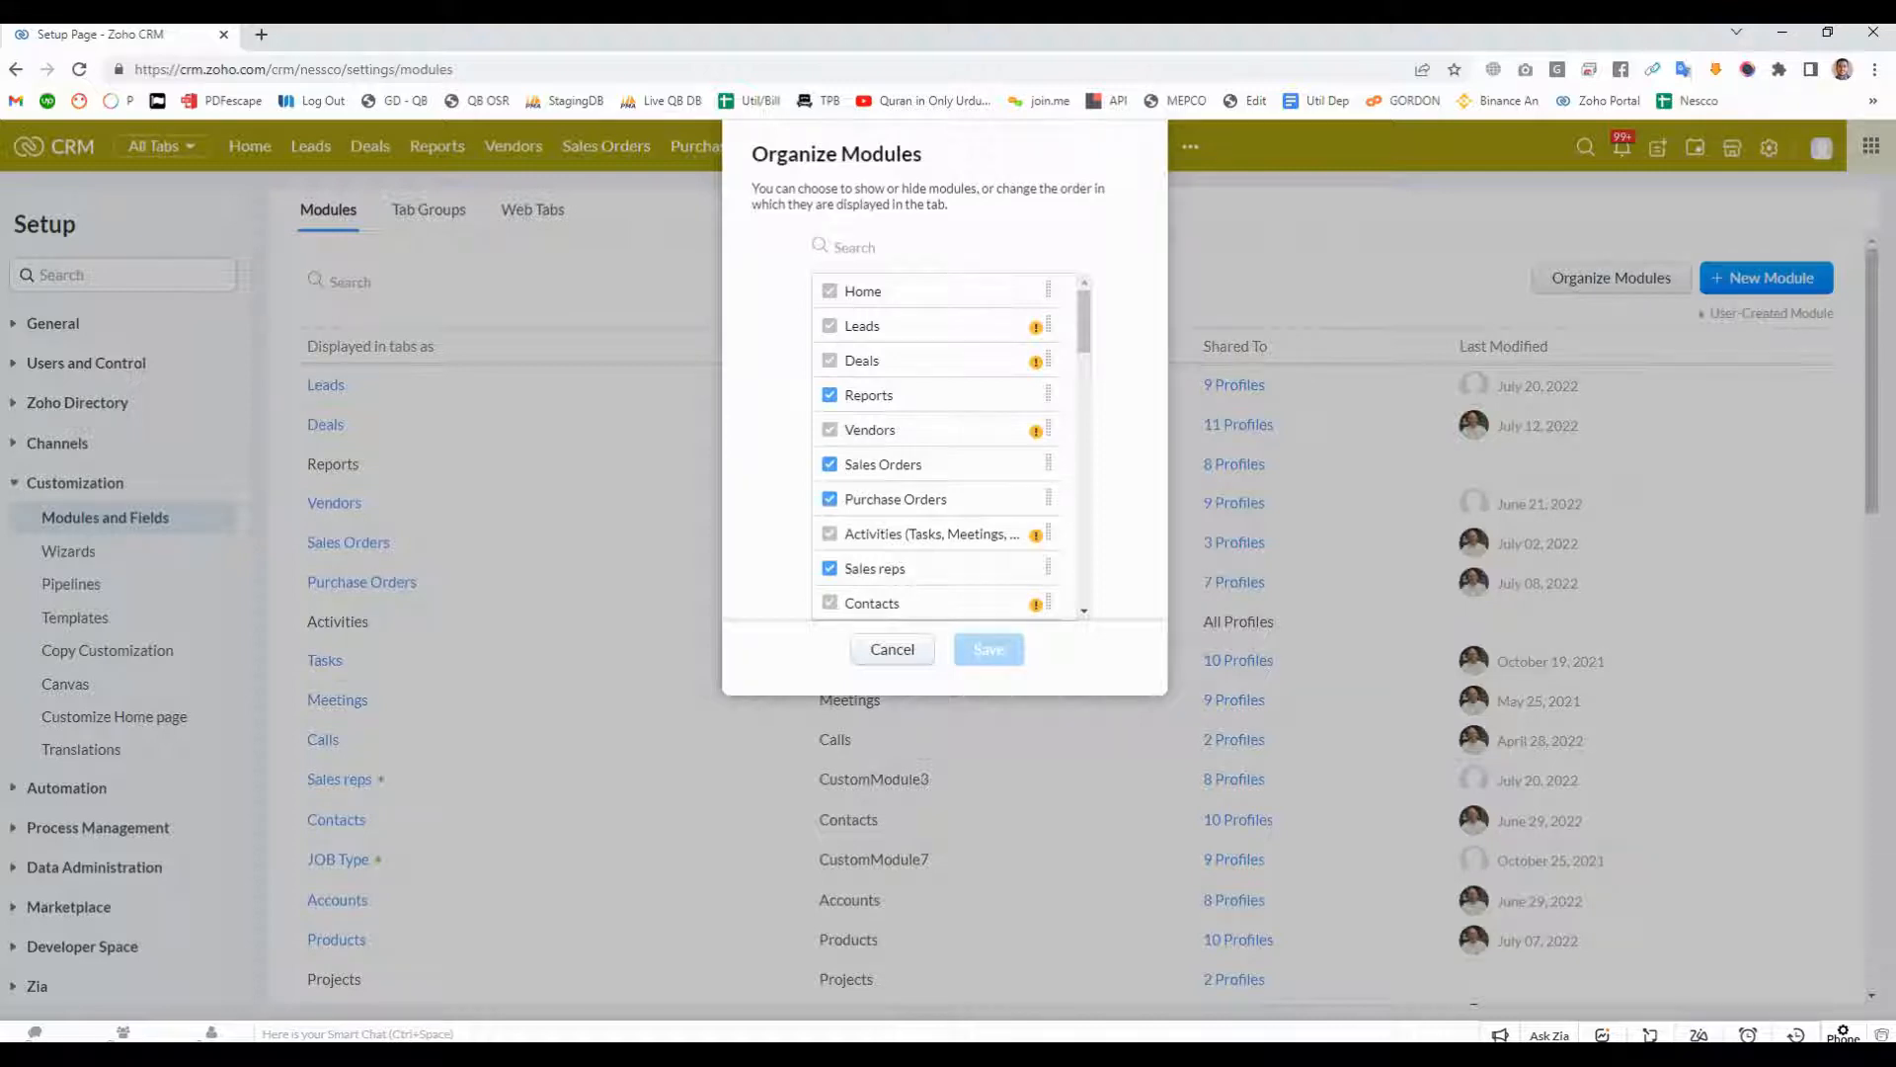
click(830, 395)
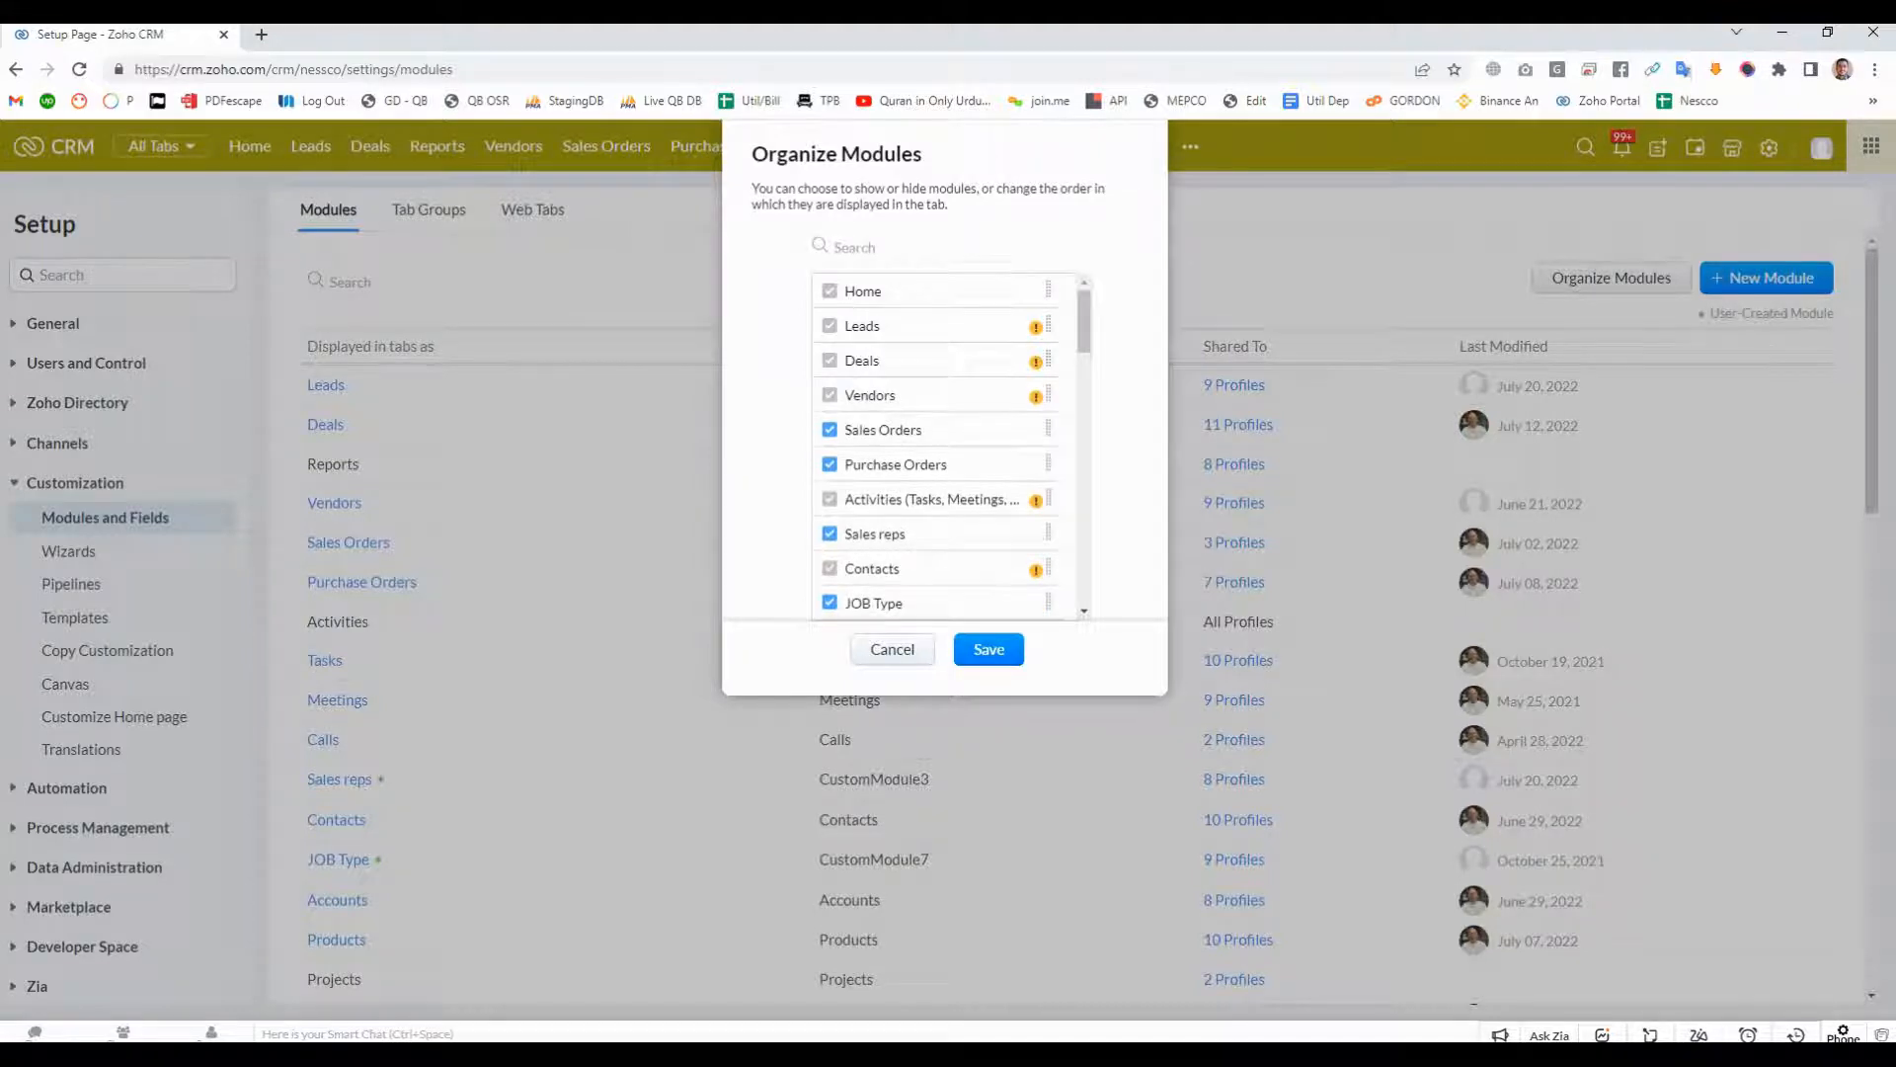
scroll(889, 514, down, 10)
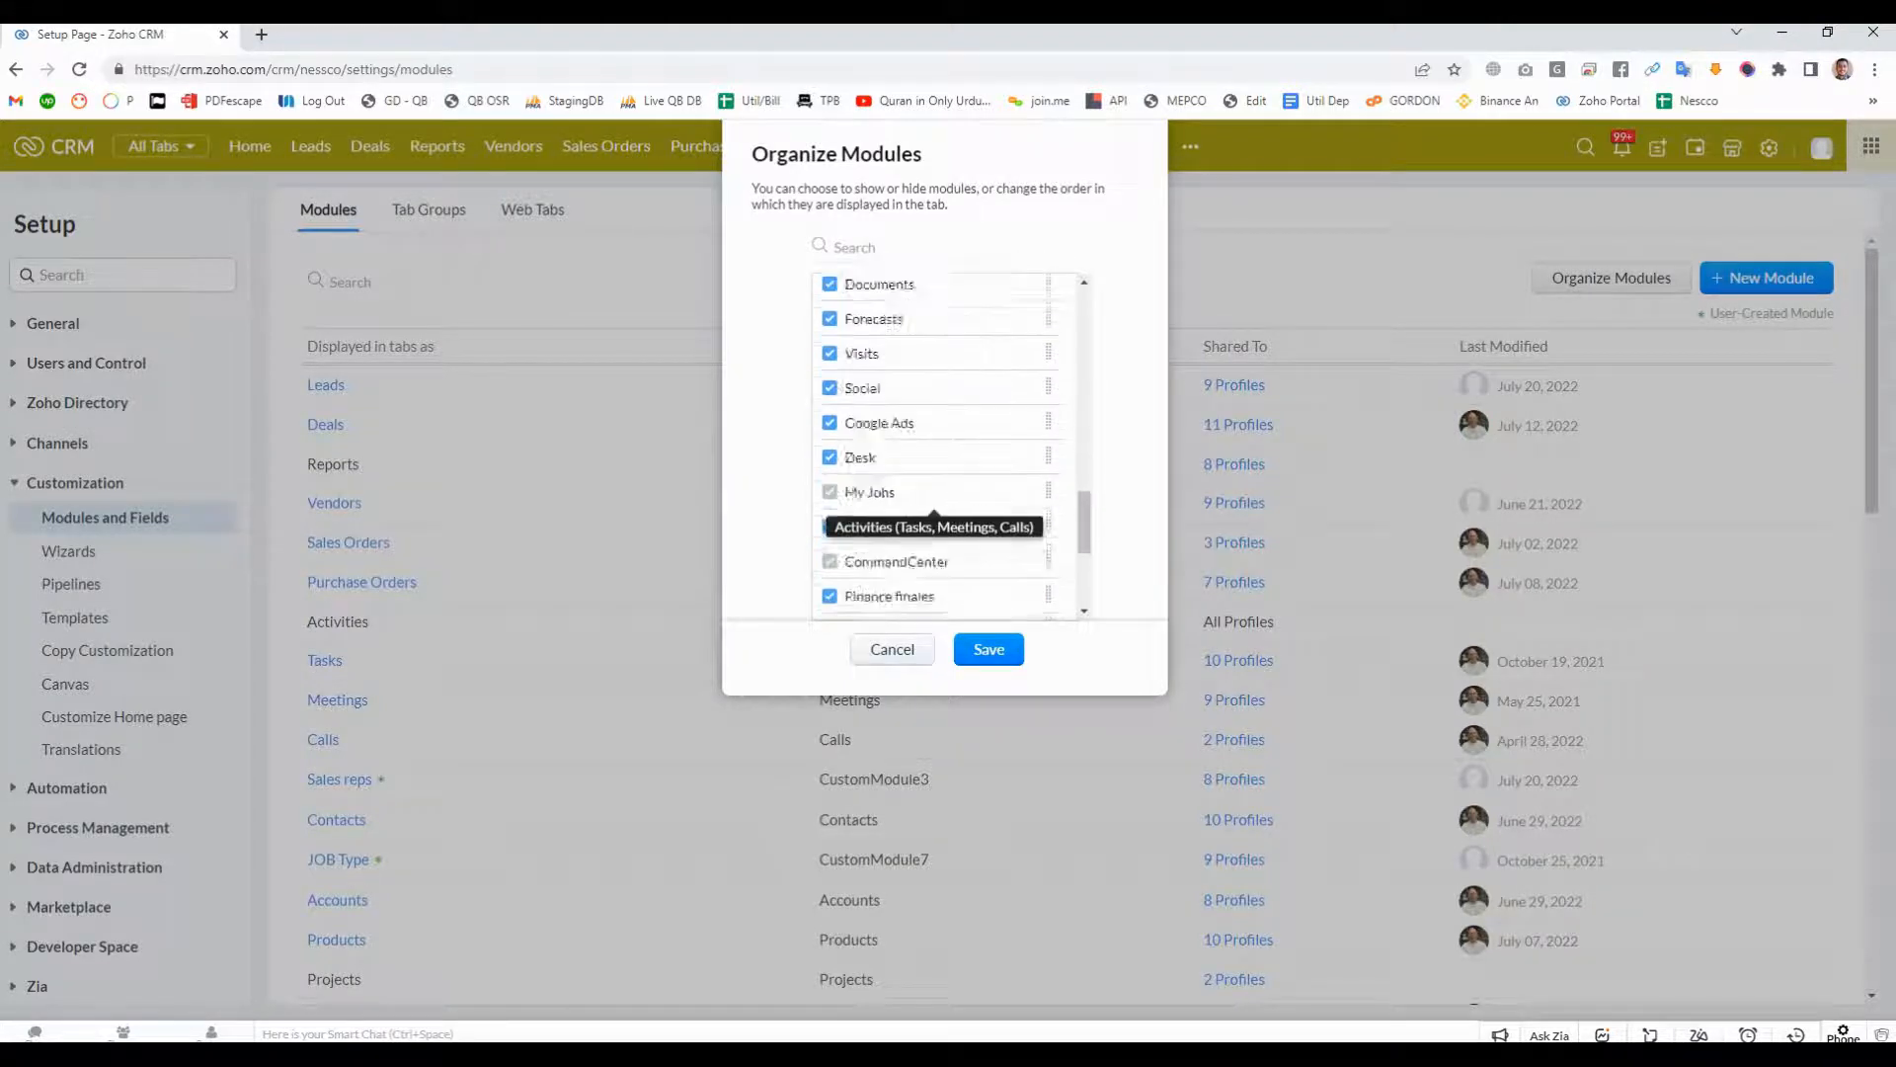
click(830, 602)
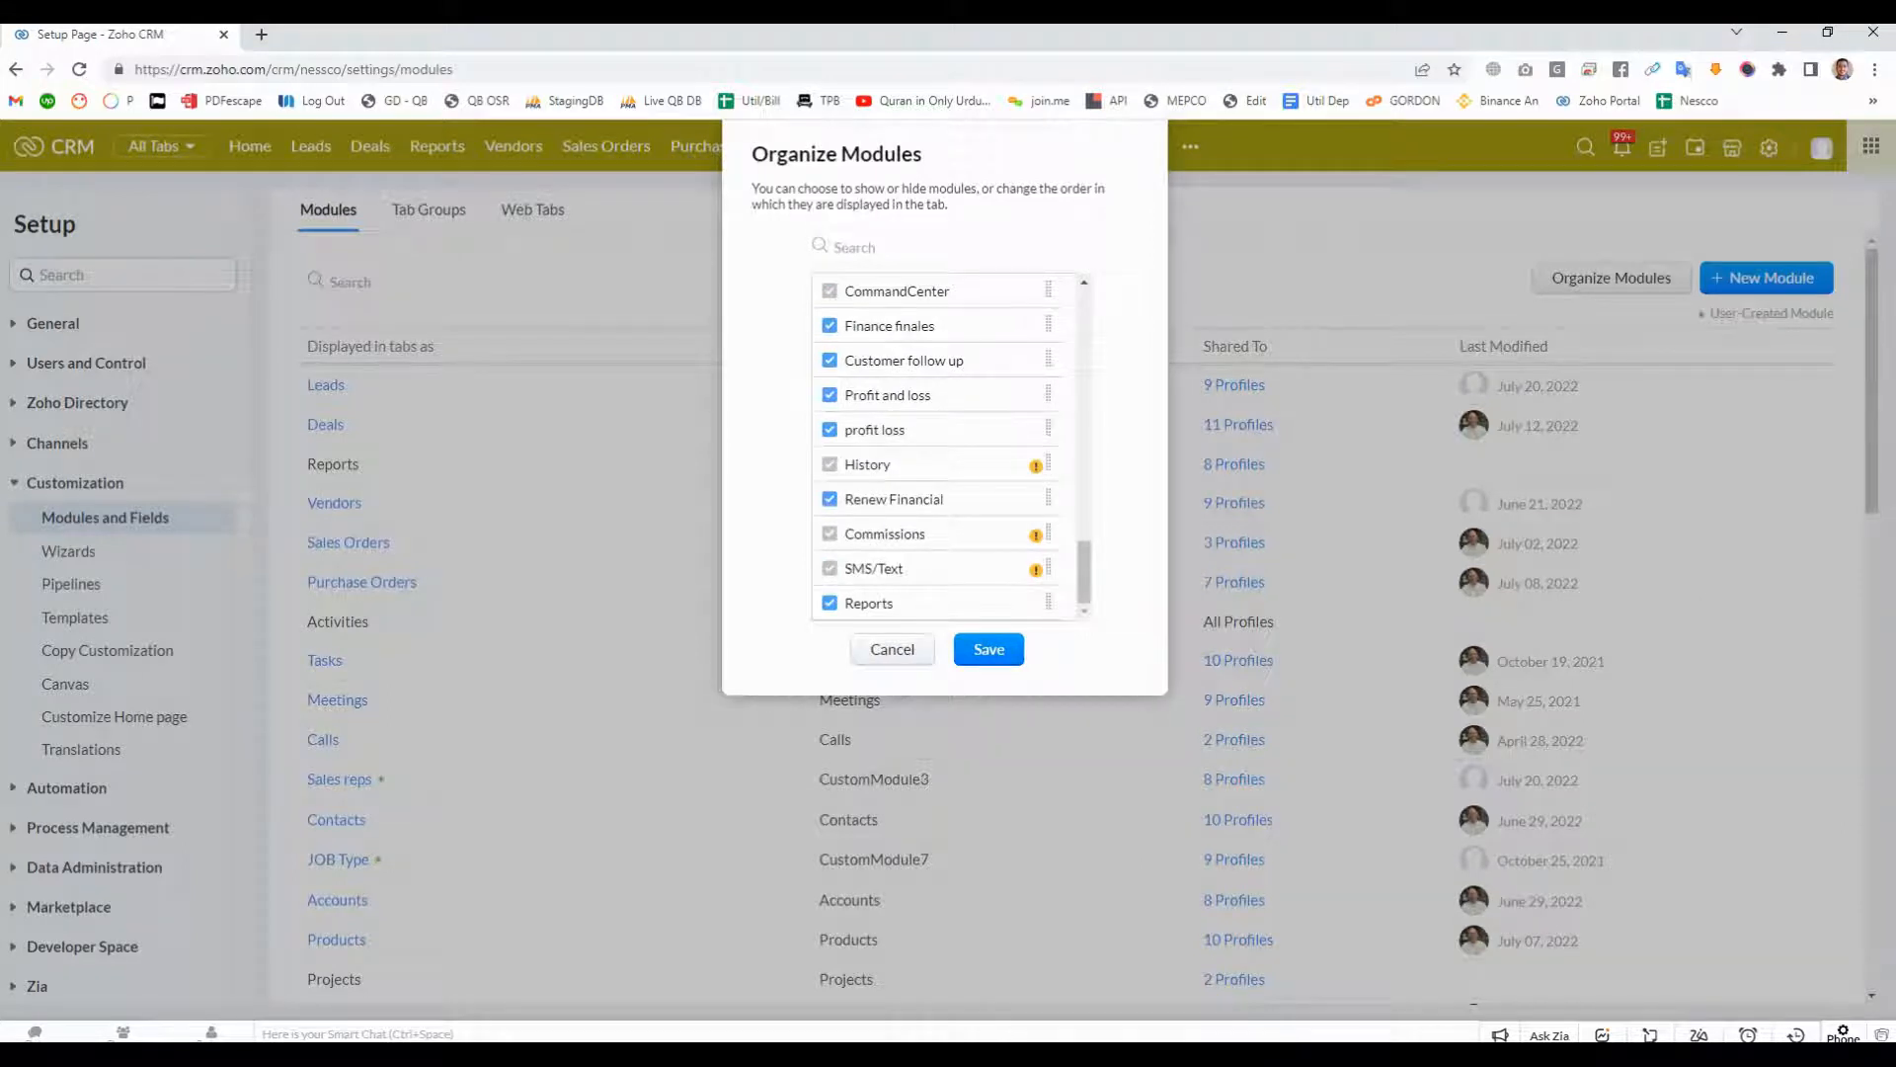
click(989, 649)
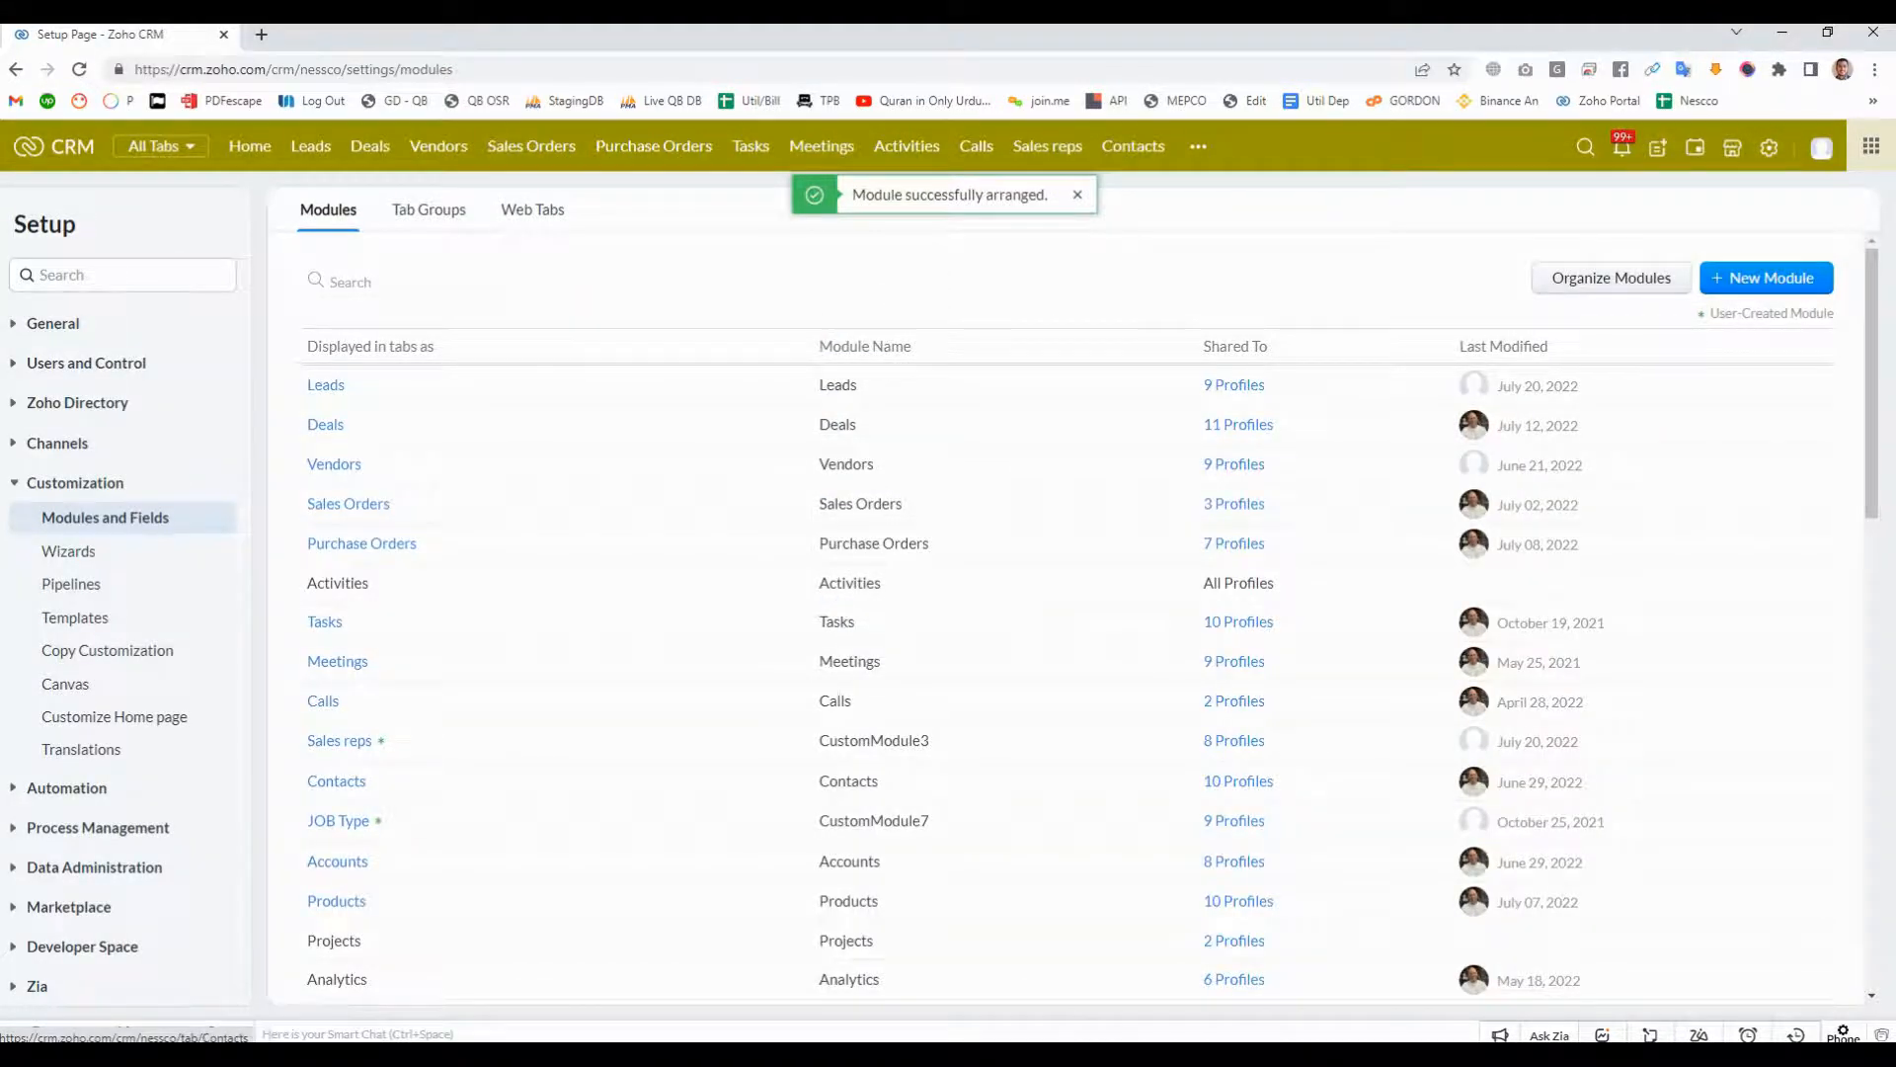
- Look through the list of additional modules for the Reports module's position
click(1198, 146)
scroll(1284, 417, down, 2)
scroll(1284, 411, down, 2)
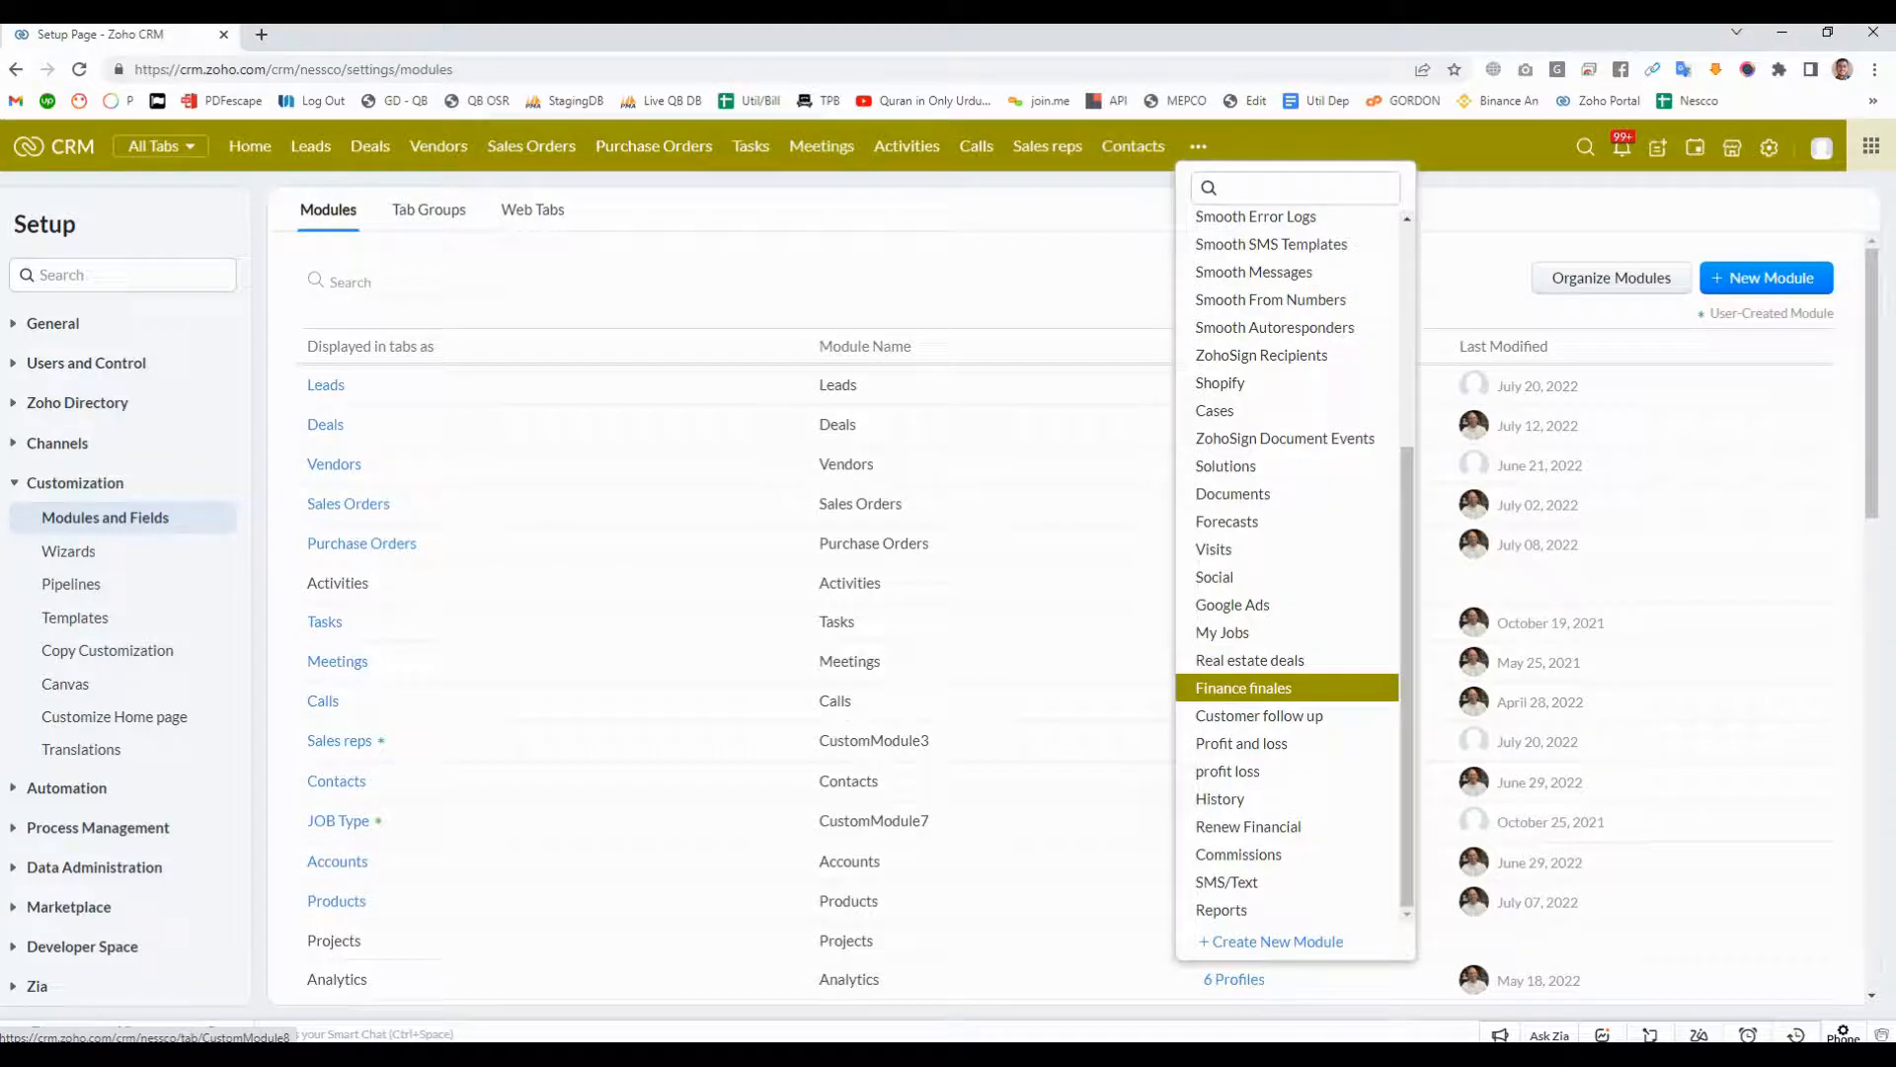
scroll(1284, 657, up, 3)
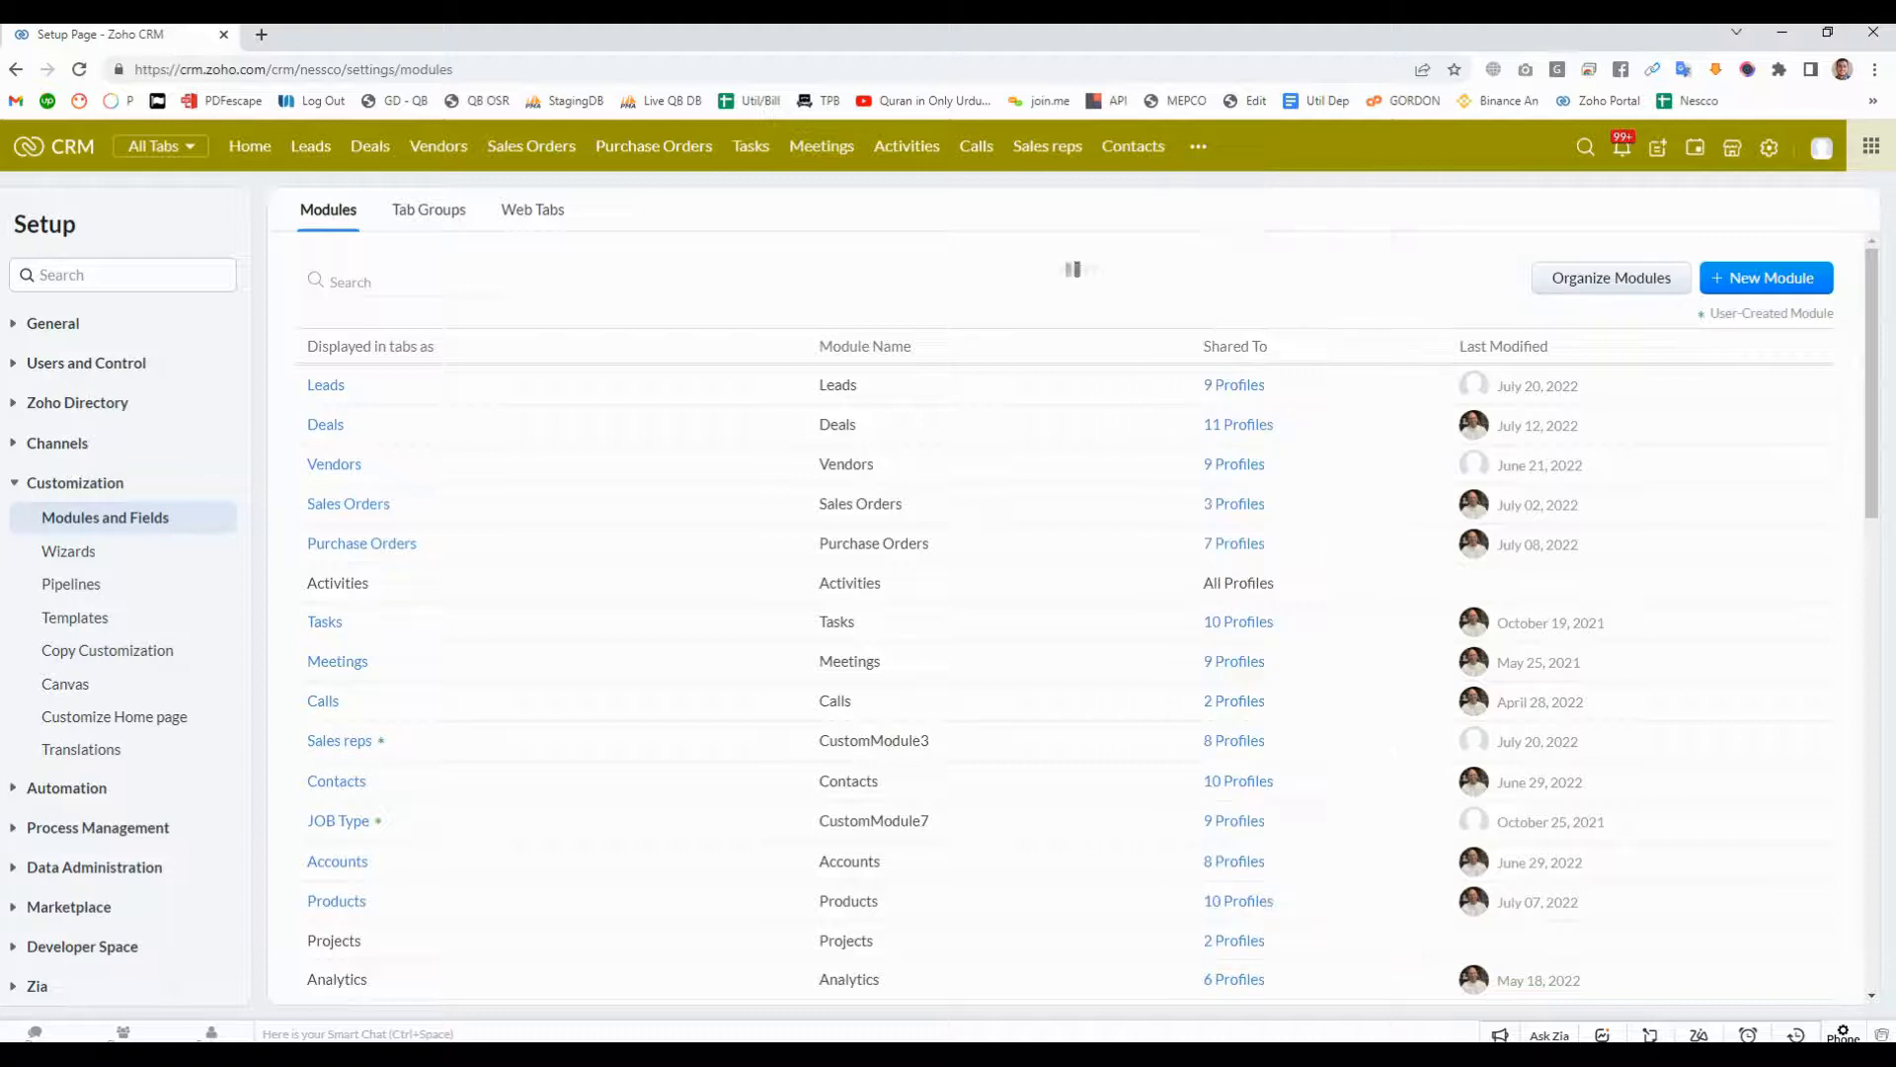
- Reorder the modules so Reports sits directly after Deals, and save the arrangement
click(1611, 277)
drag(1084, 322, 1084, 575)
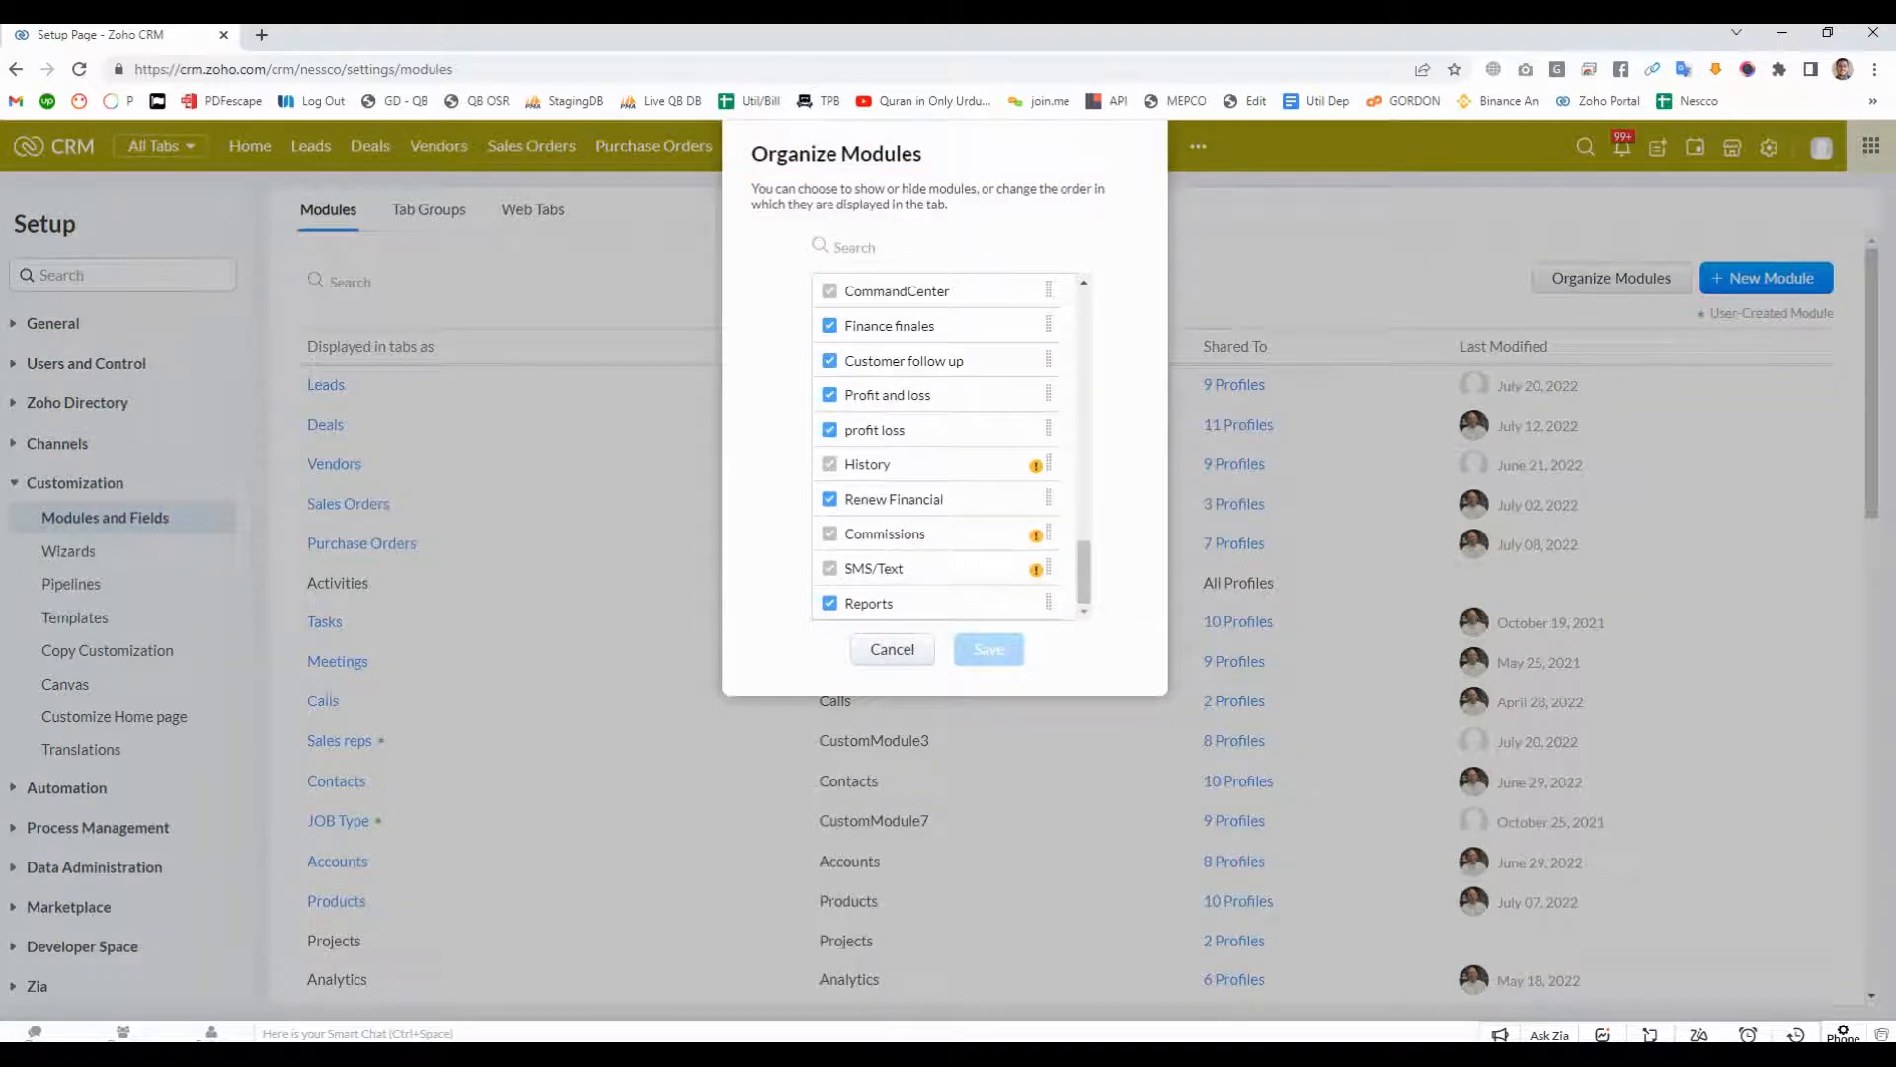
drag(1048, 603, 1049, 392)
click(988, 649)
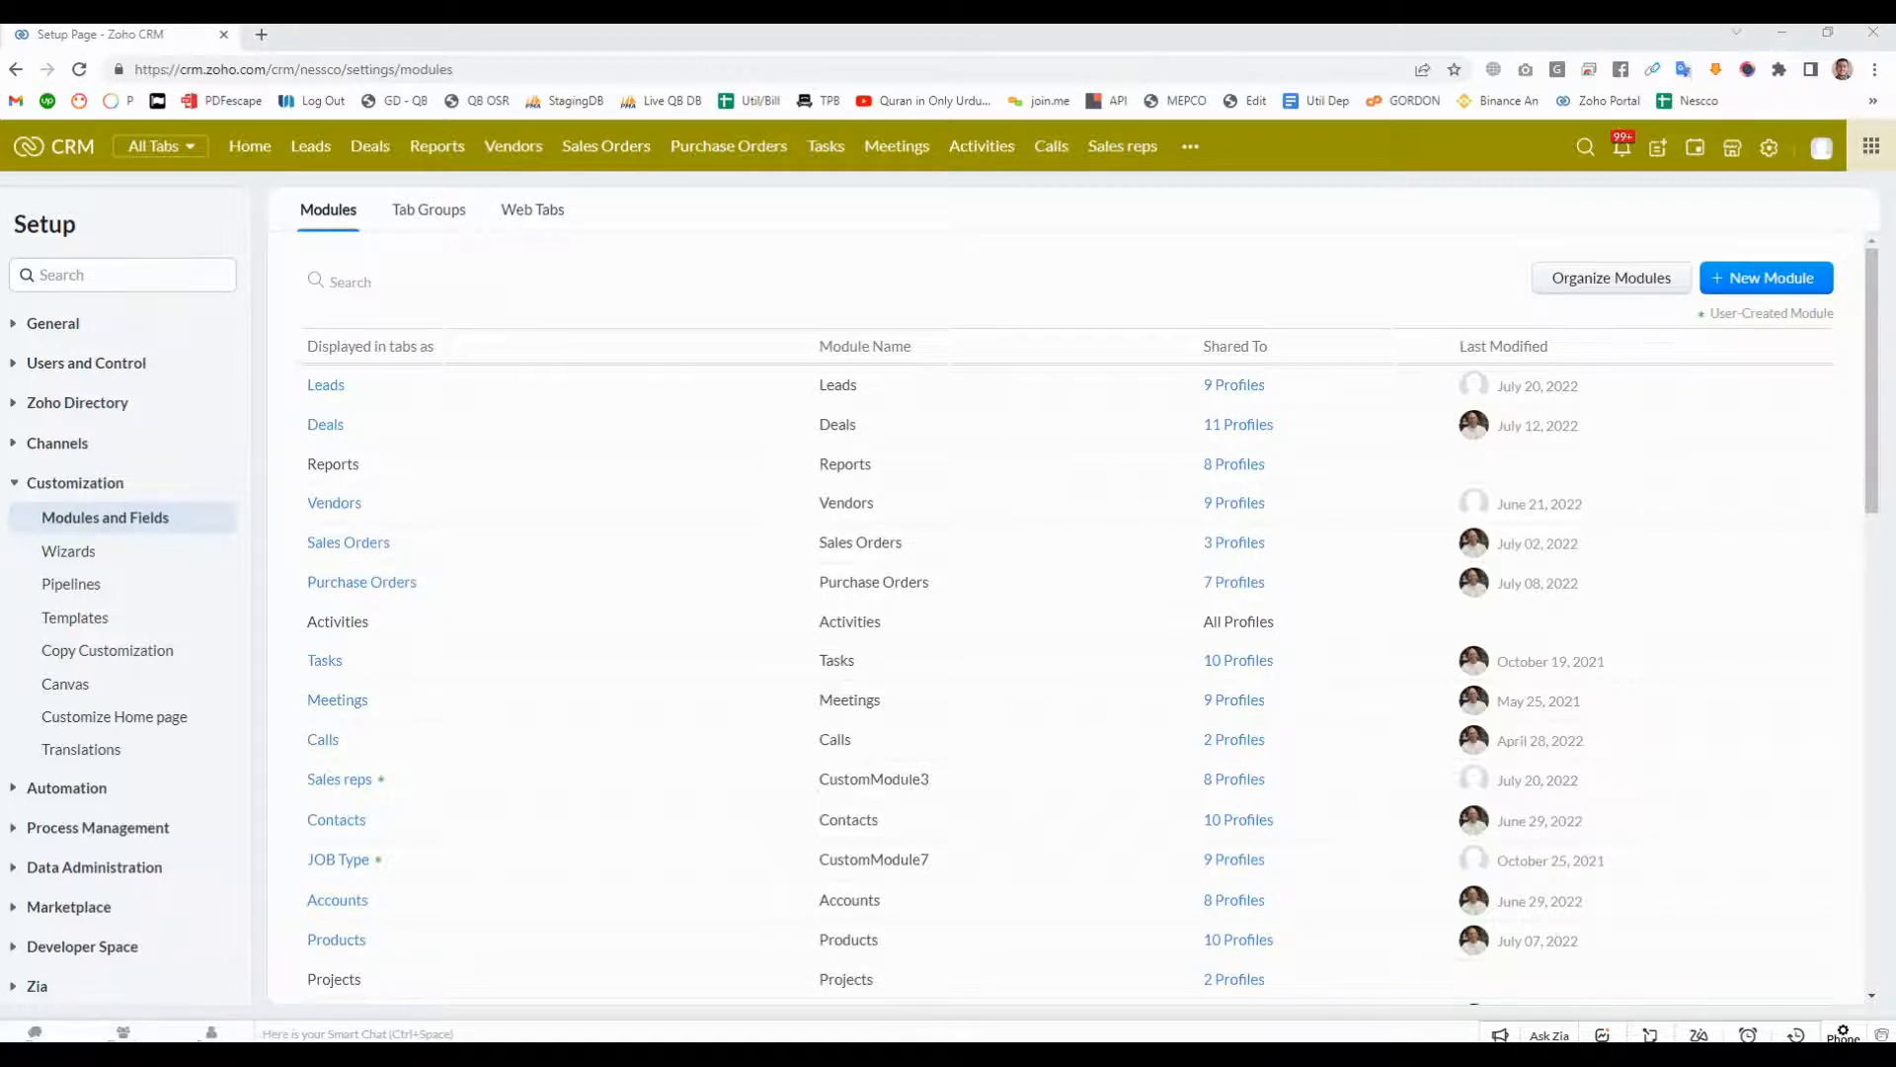
- Open the Users page under Users and Control in the CRM setup and look through the active users
click(1769, 147)
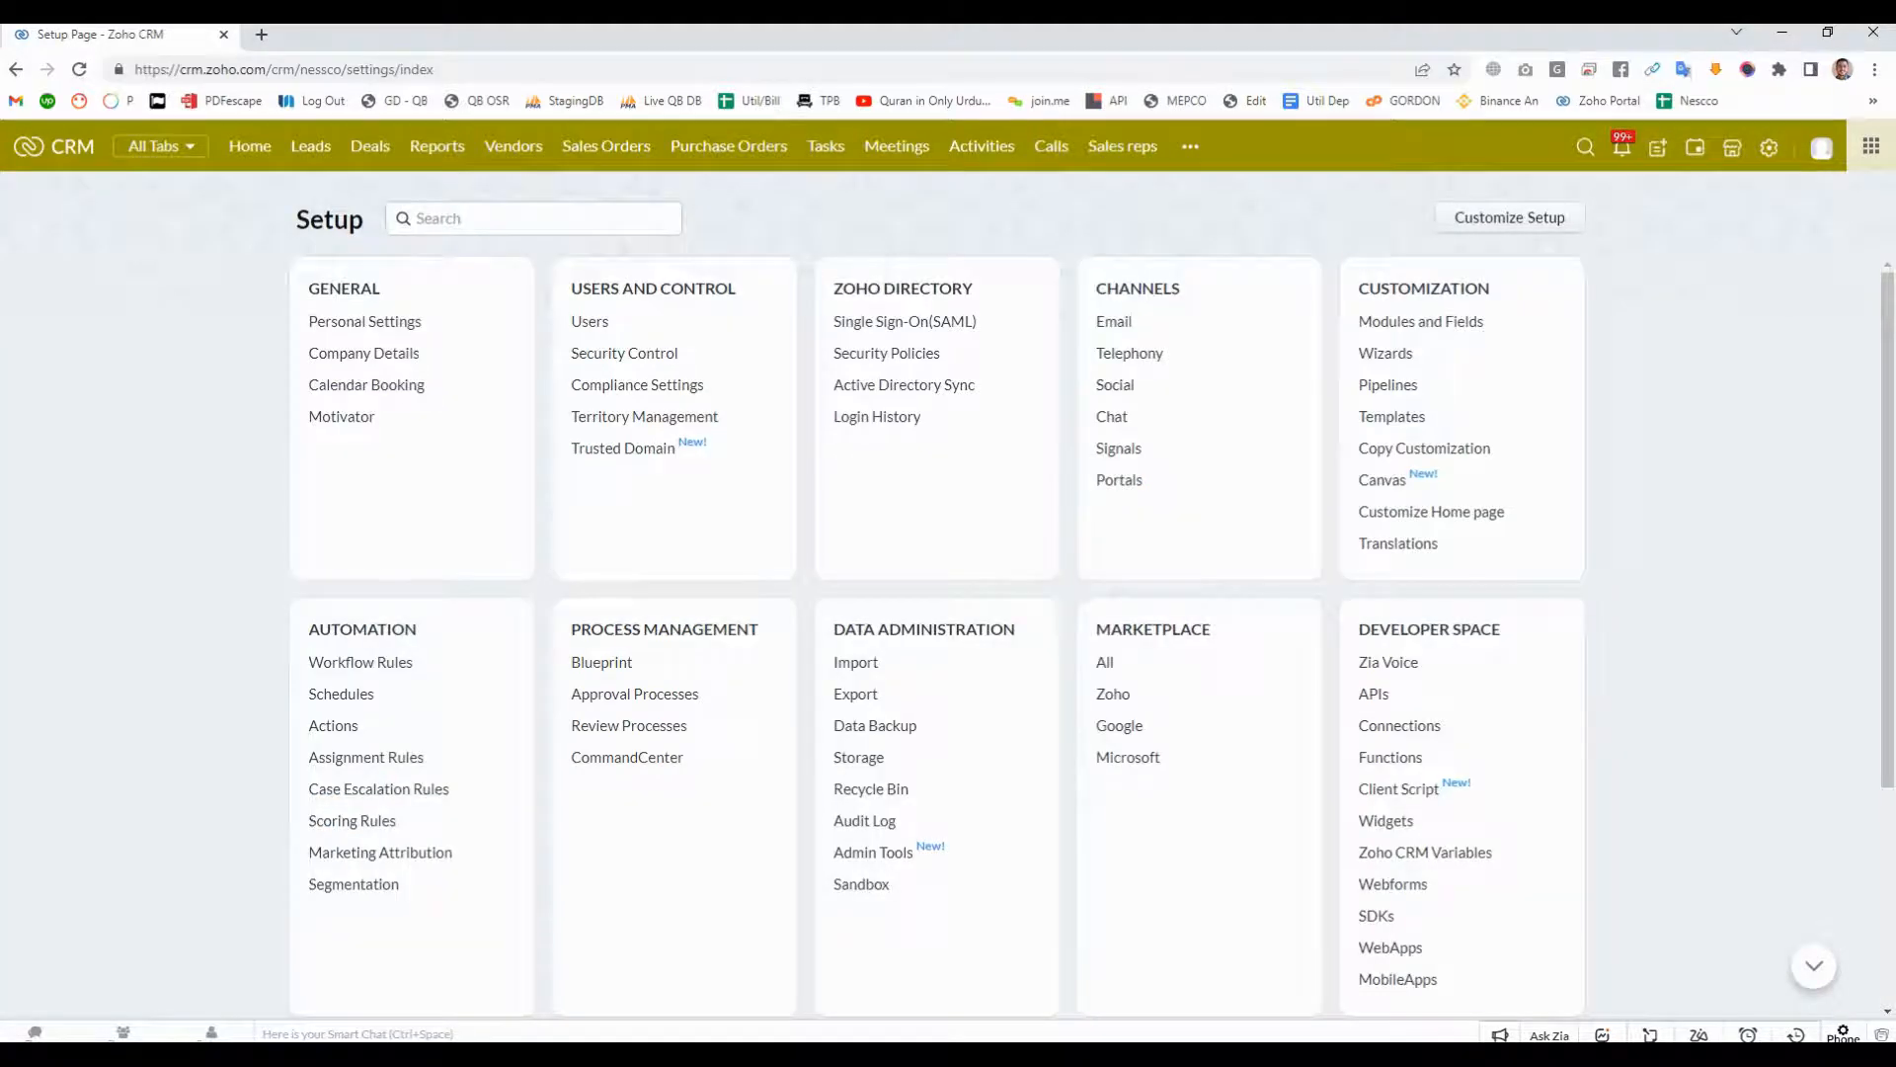
triple_click(654, 288)
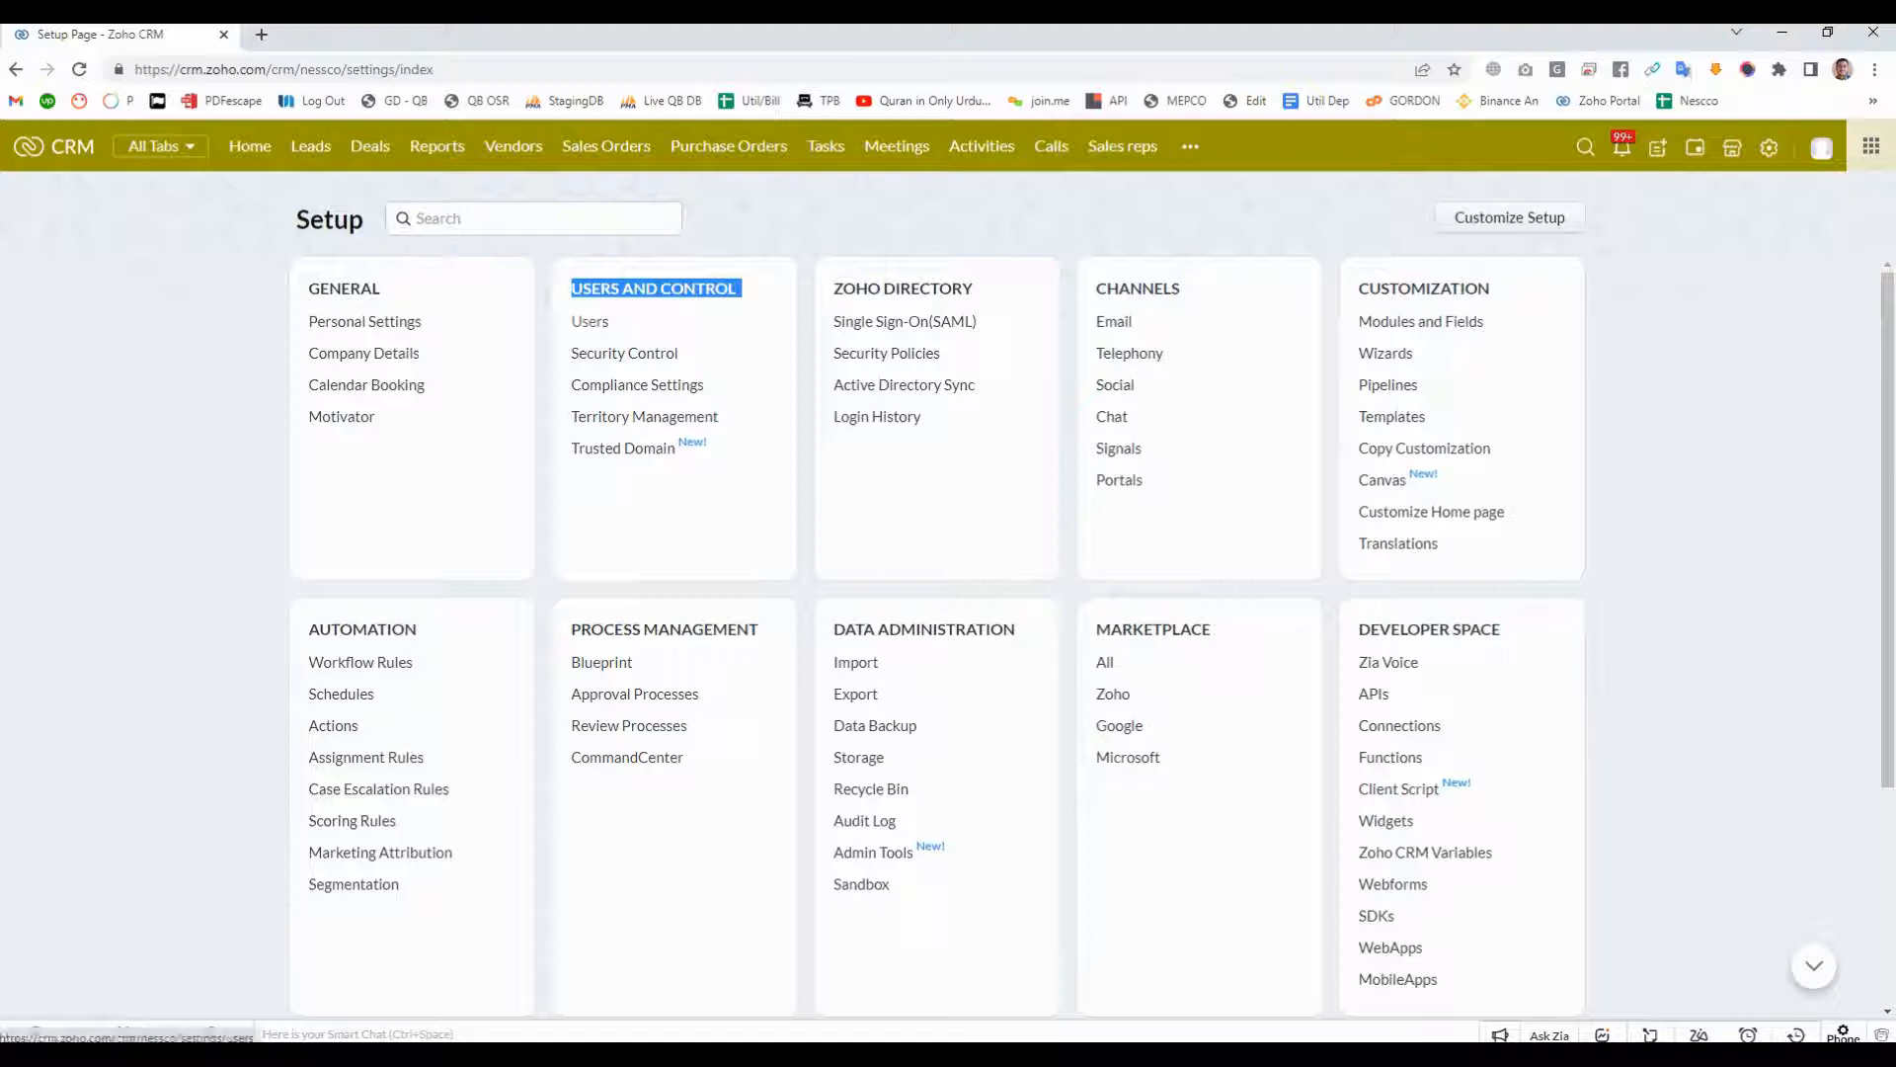
click(589, 321)
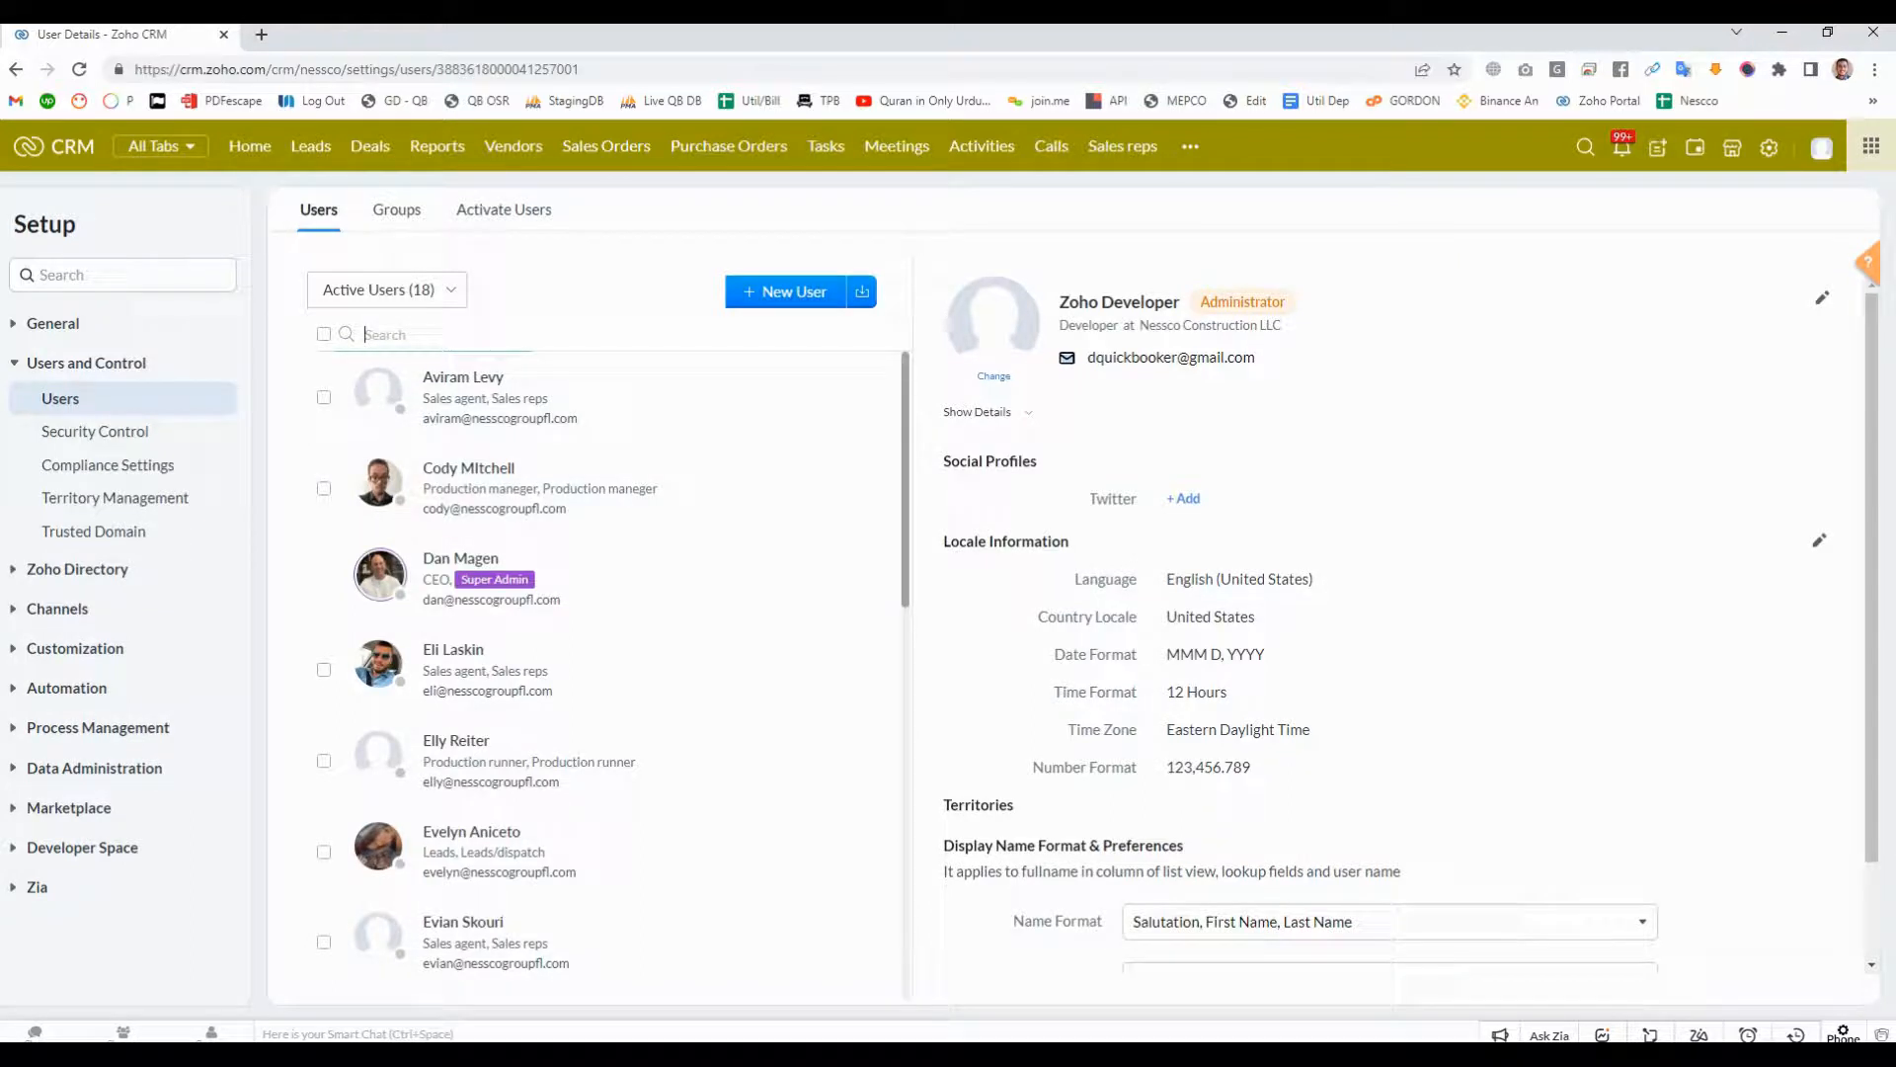
scroll(608, 672, down, 10)
scroll(608, 672, up, 10)
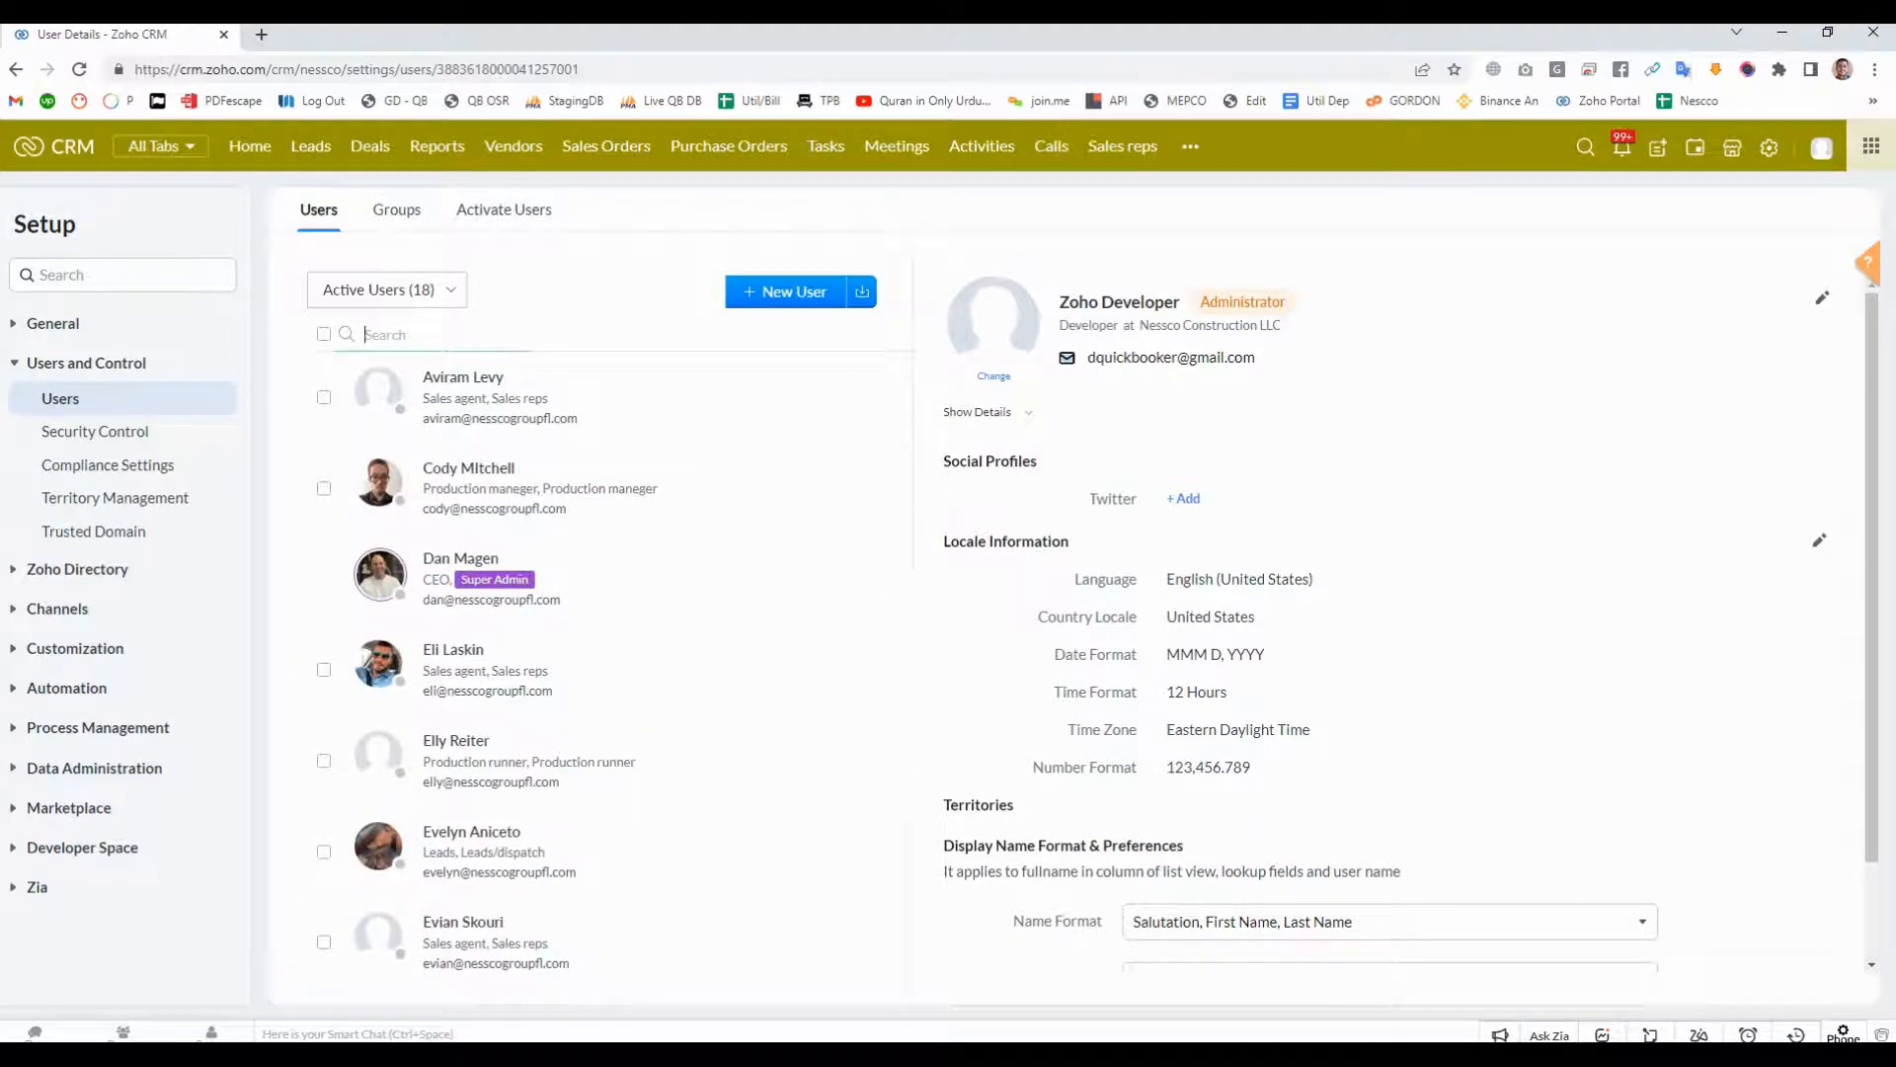
- View the inactive users and switch the list back to active users
click(389, 290)
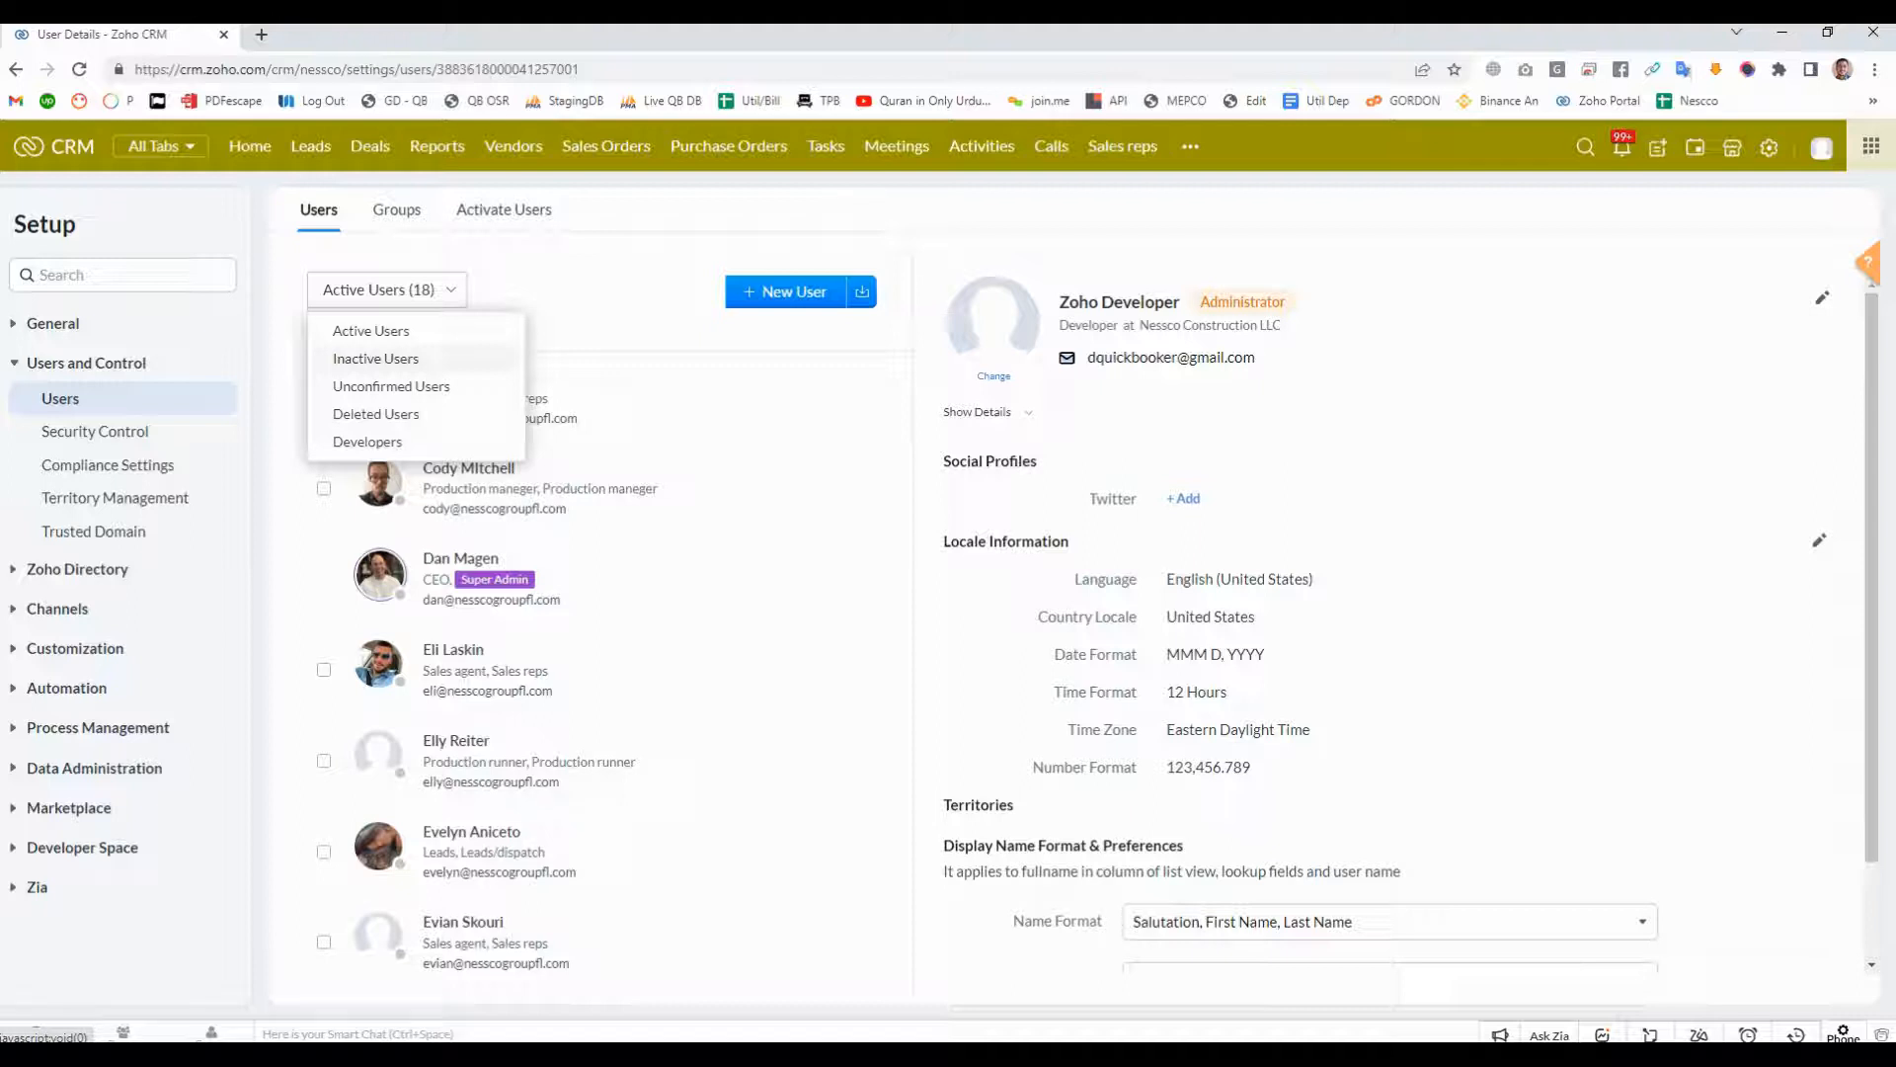
click(376, 357)
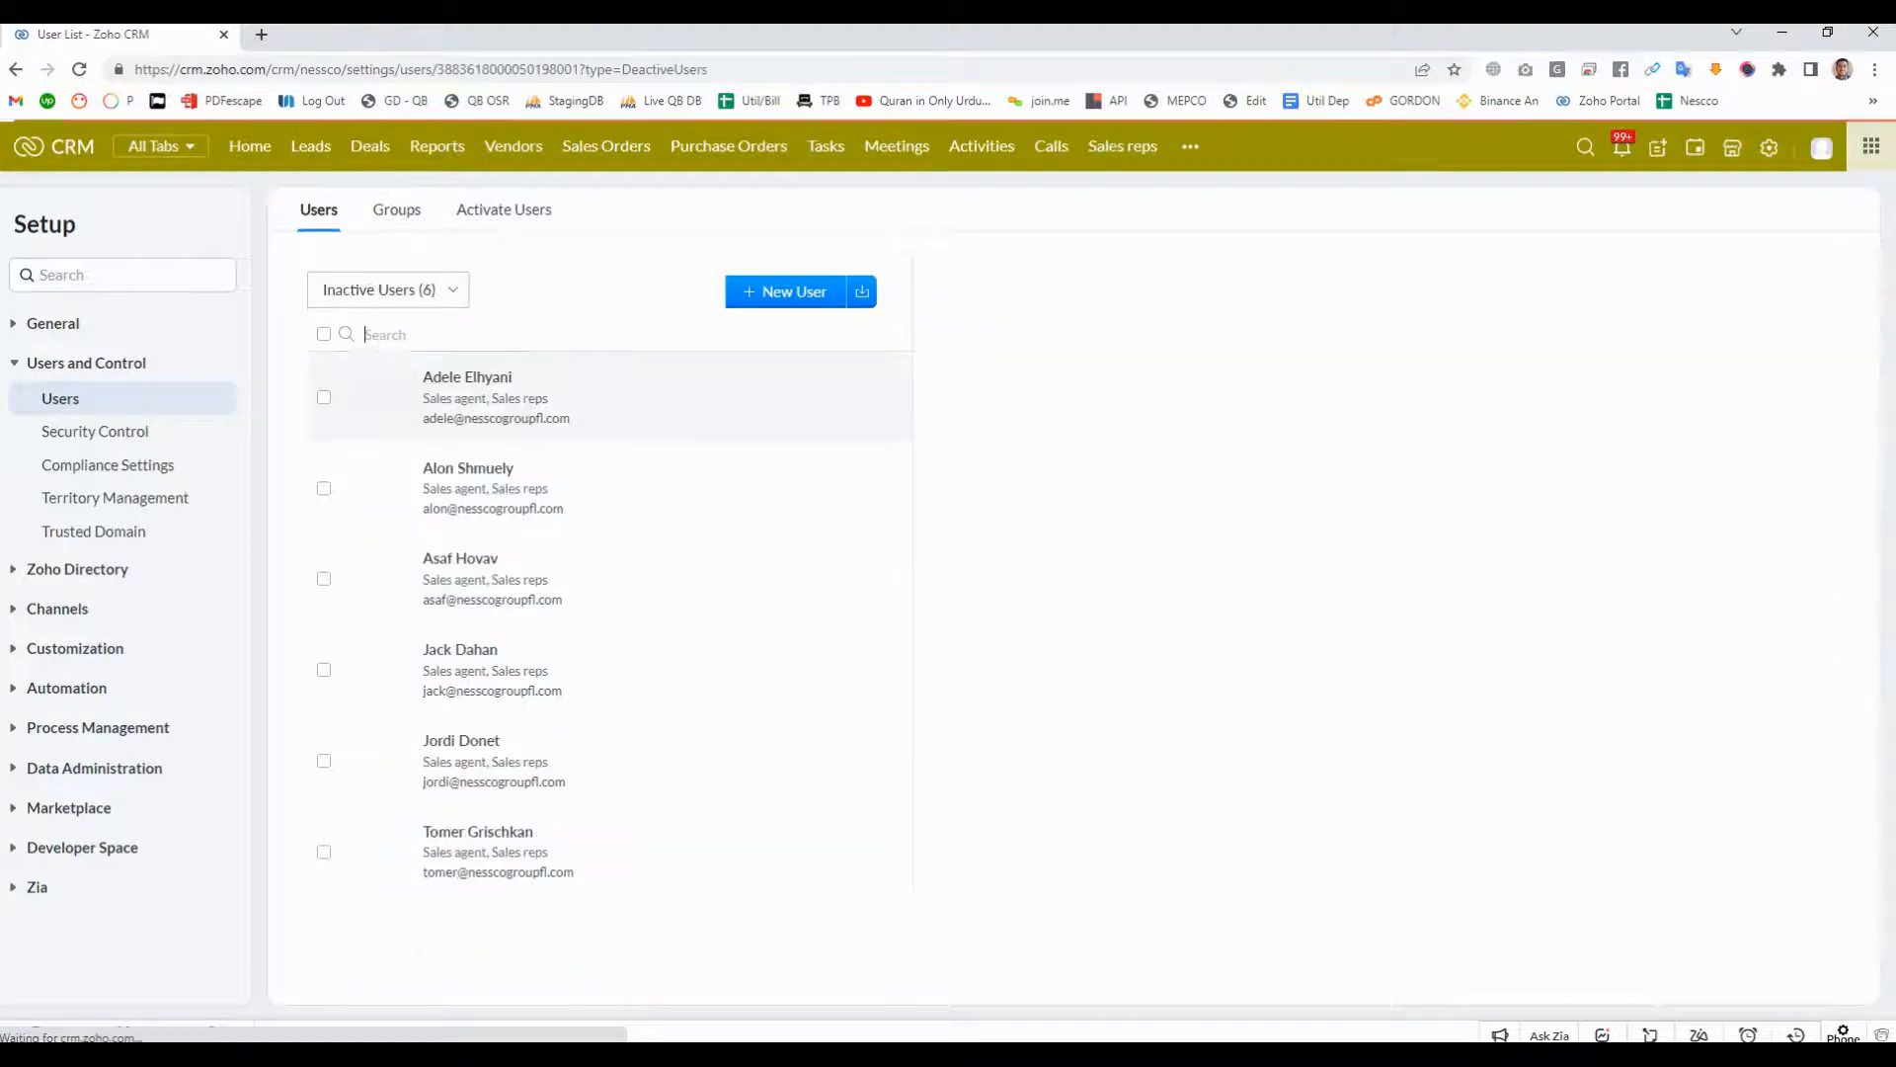
click(365, 335)
click(388, 290)
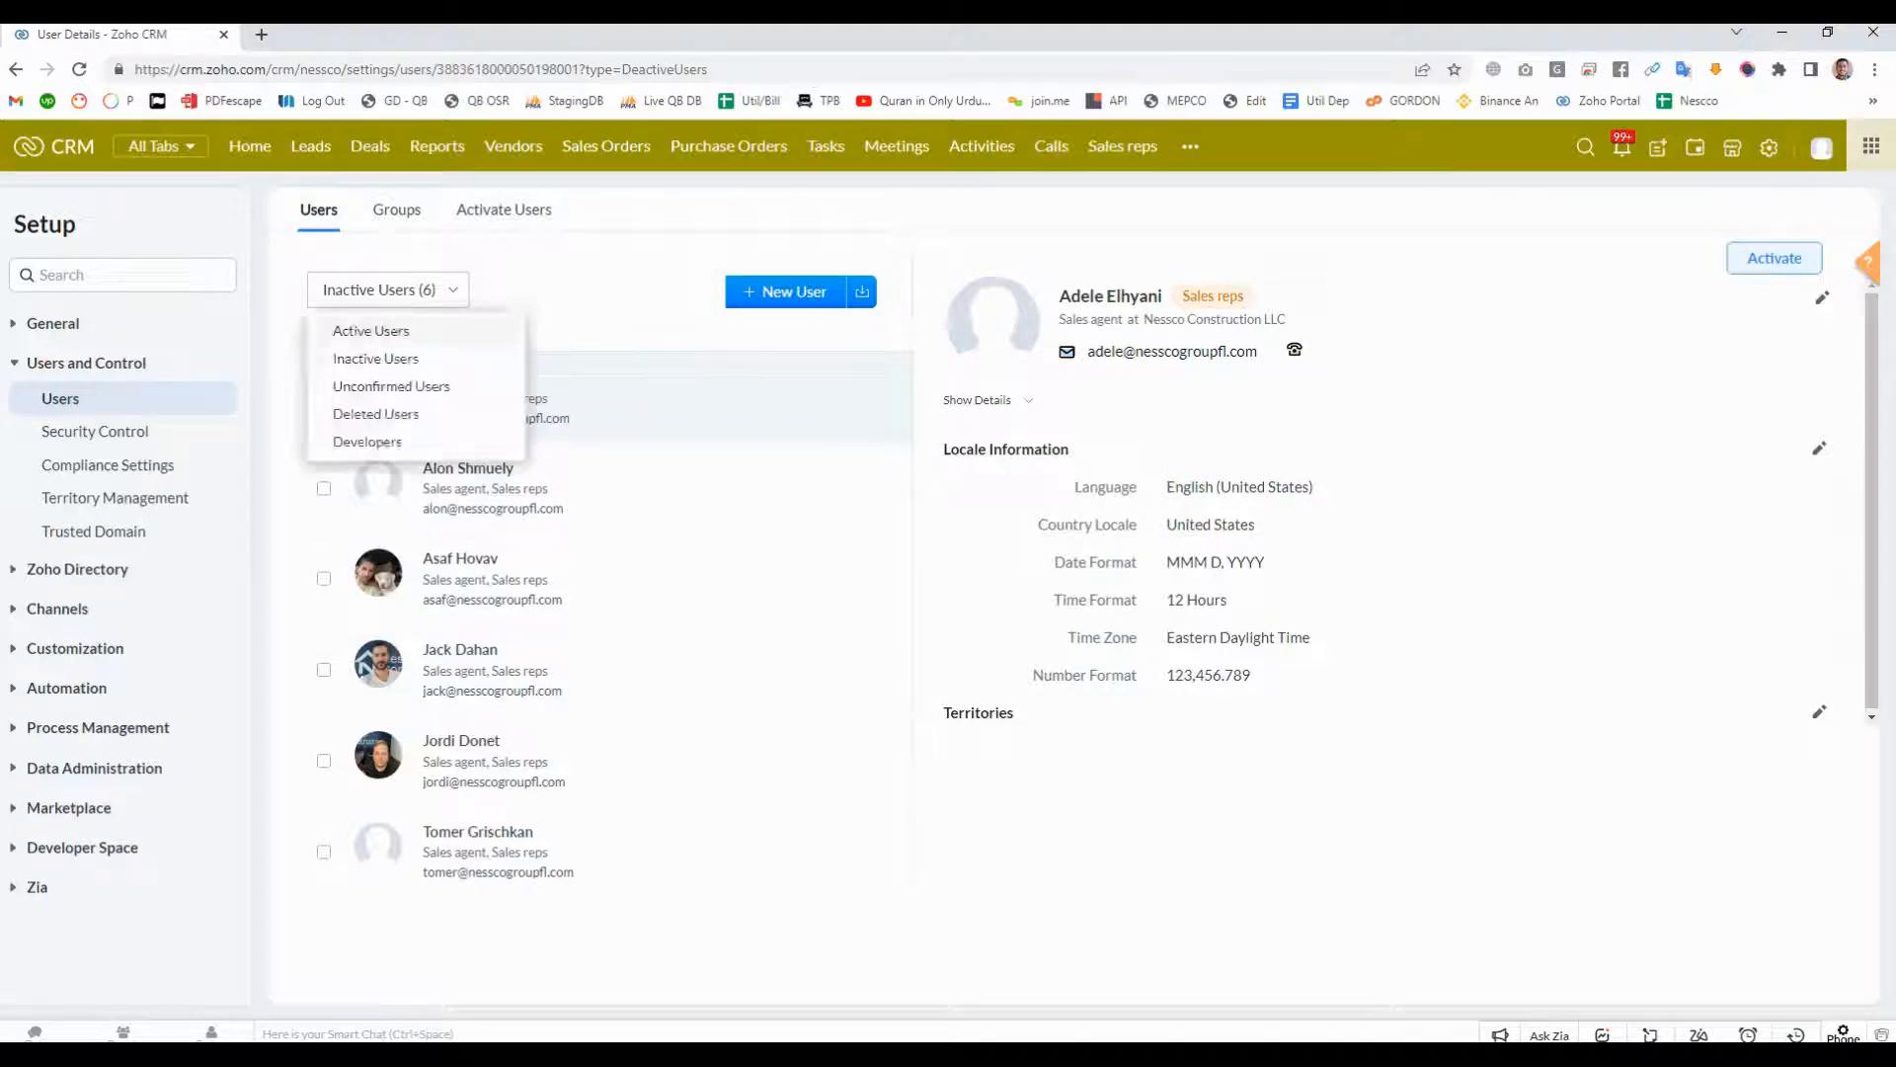
click(371, 330)
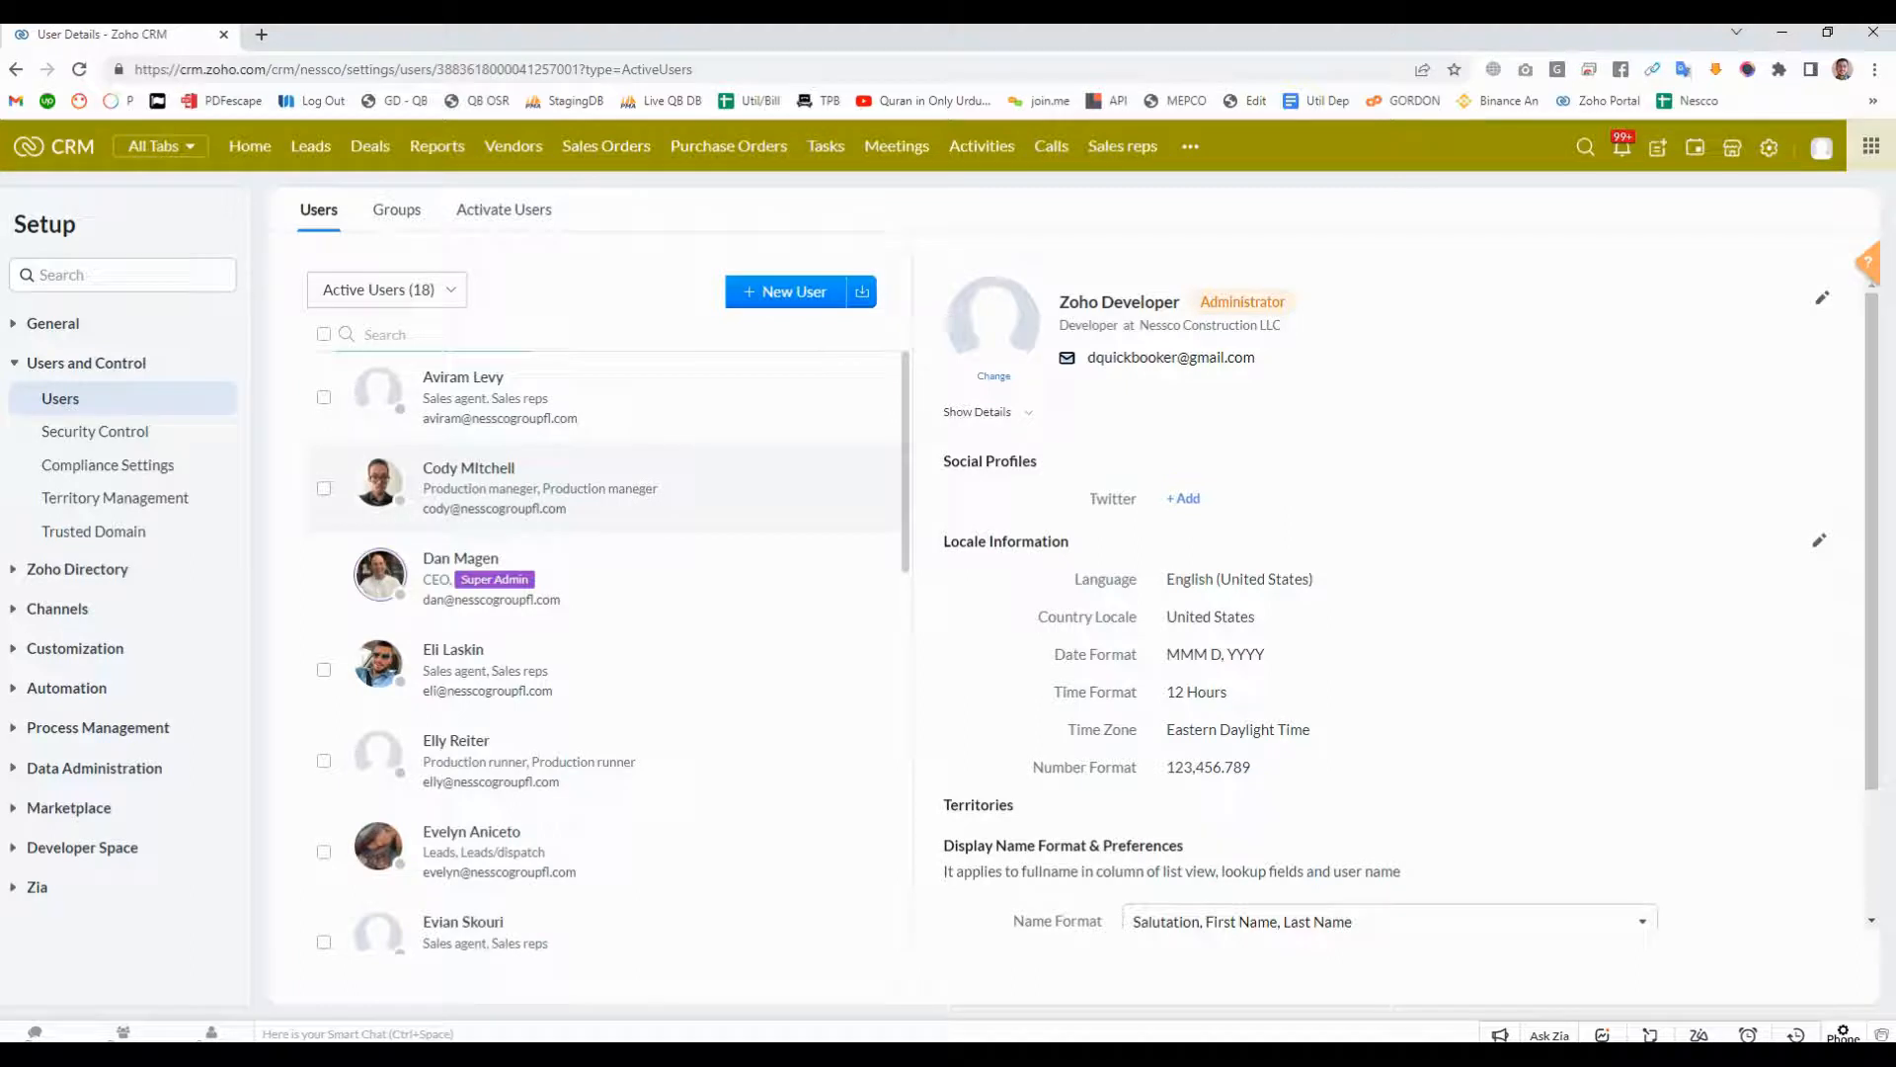
- View the details of the first-listed production manager and examine the roles and profiles of all active users
click(468, 470)
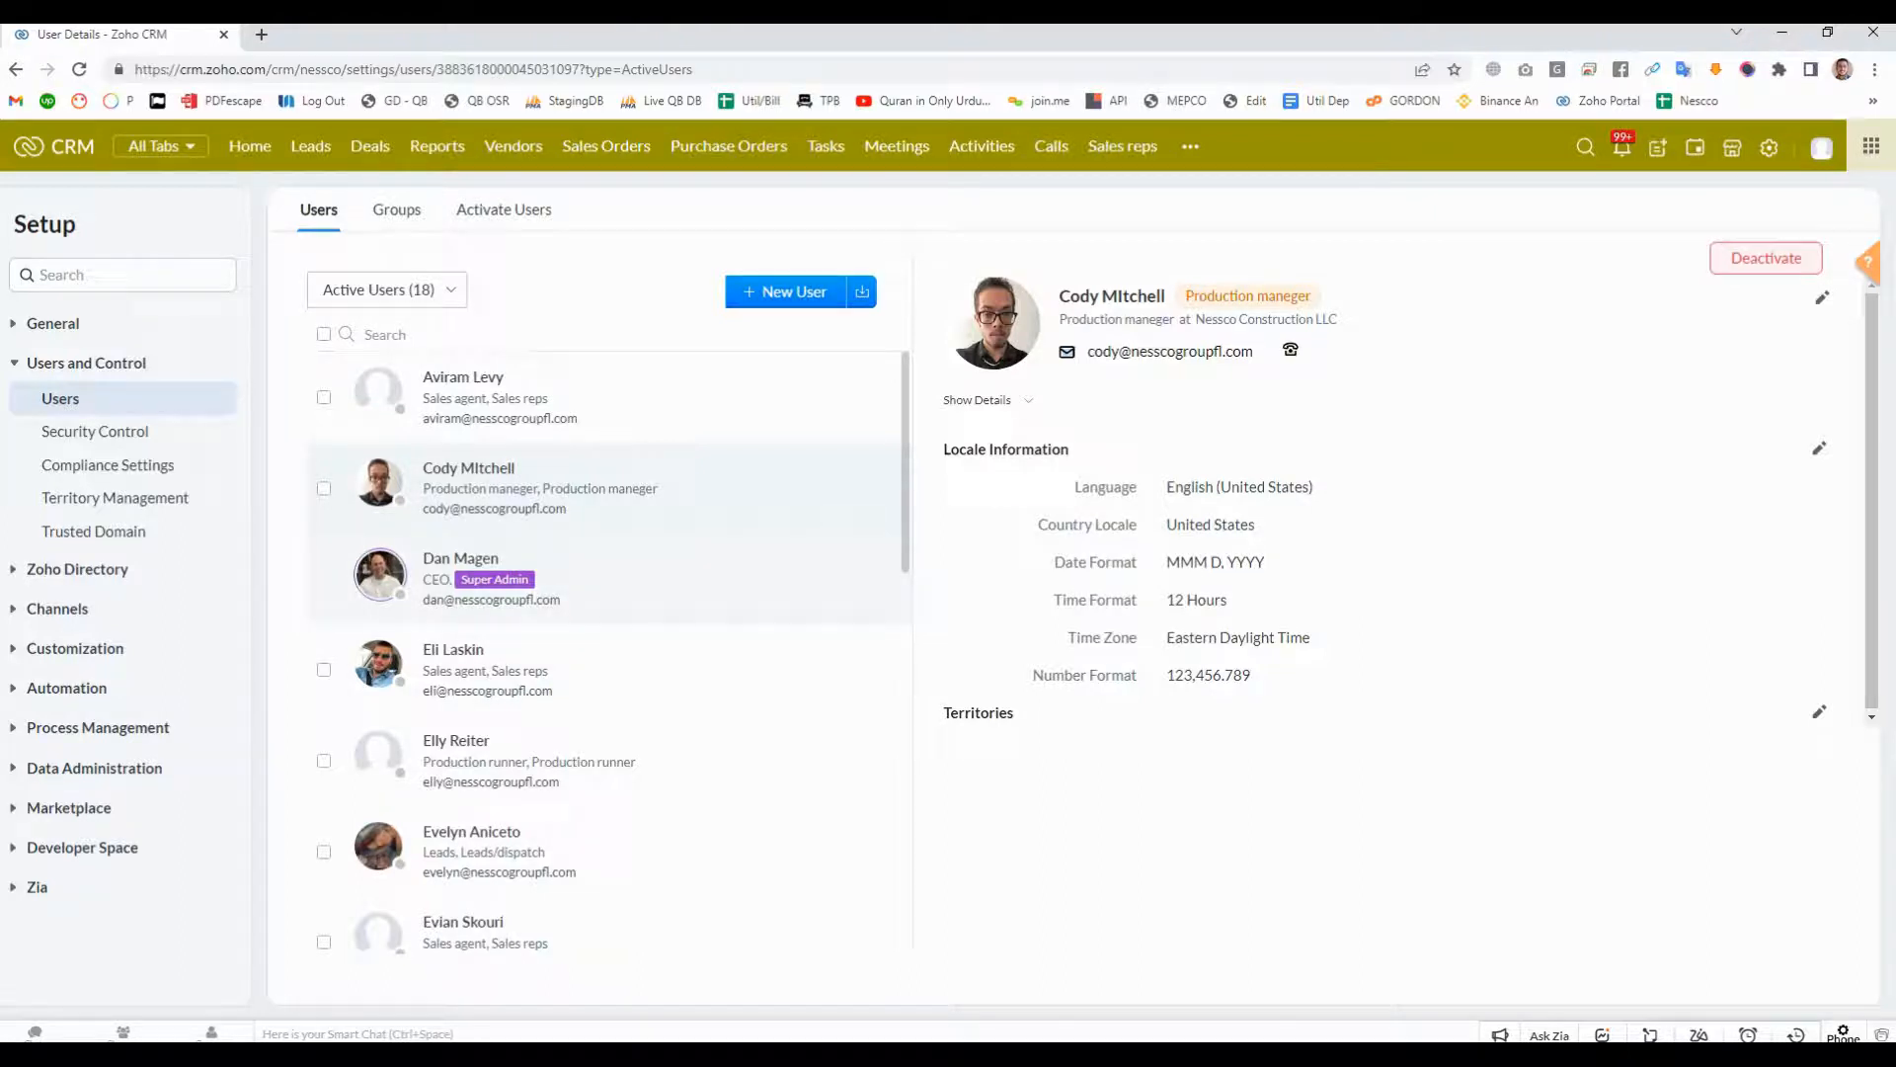
scroll(612, 621, down, 6)
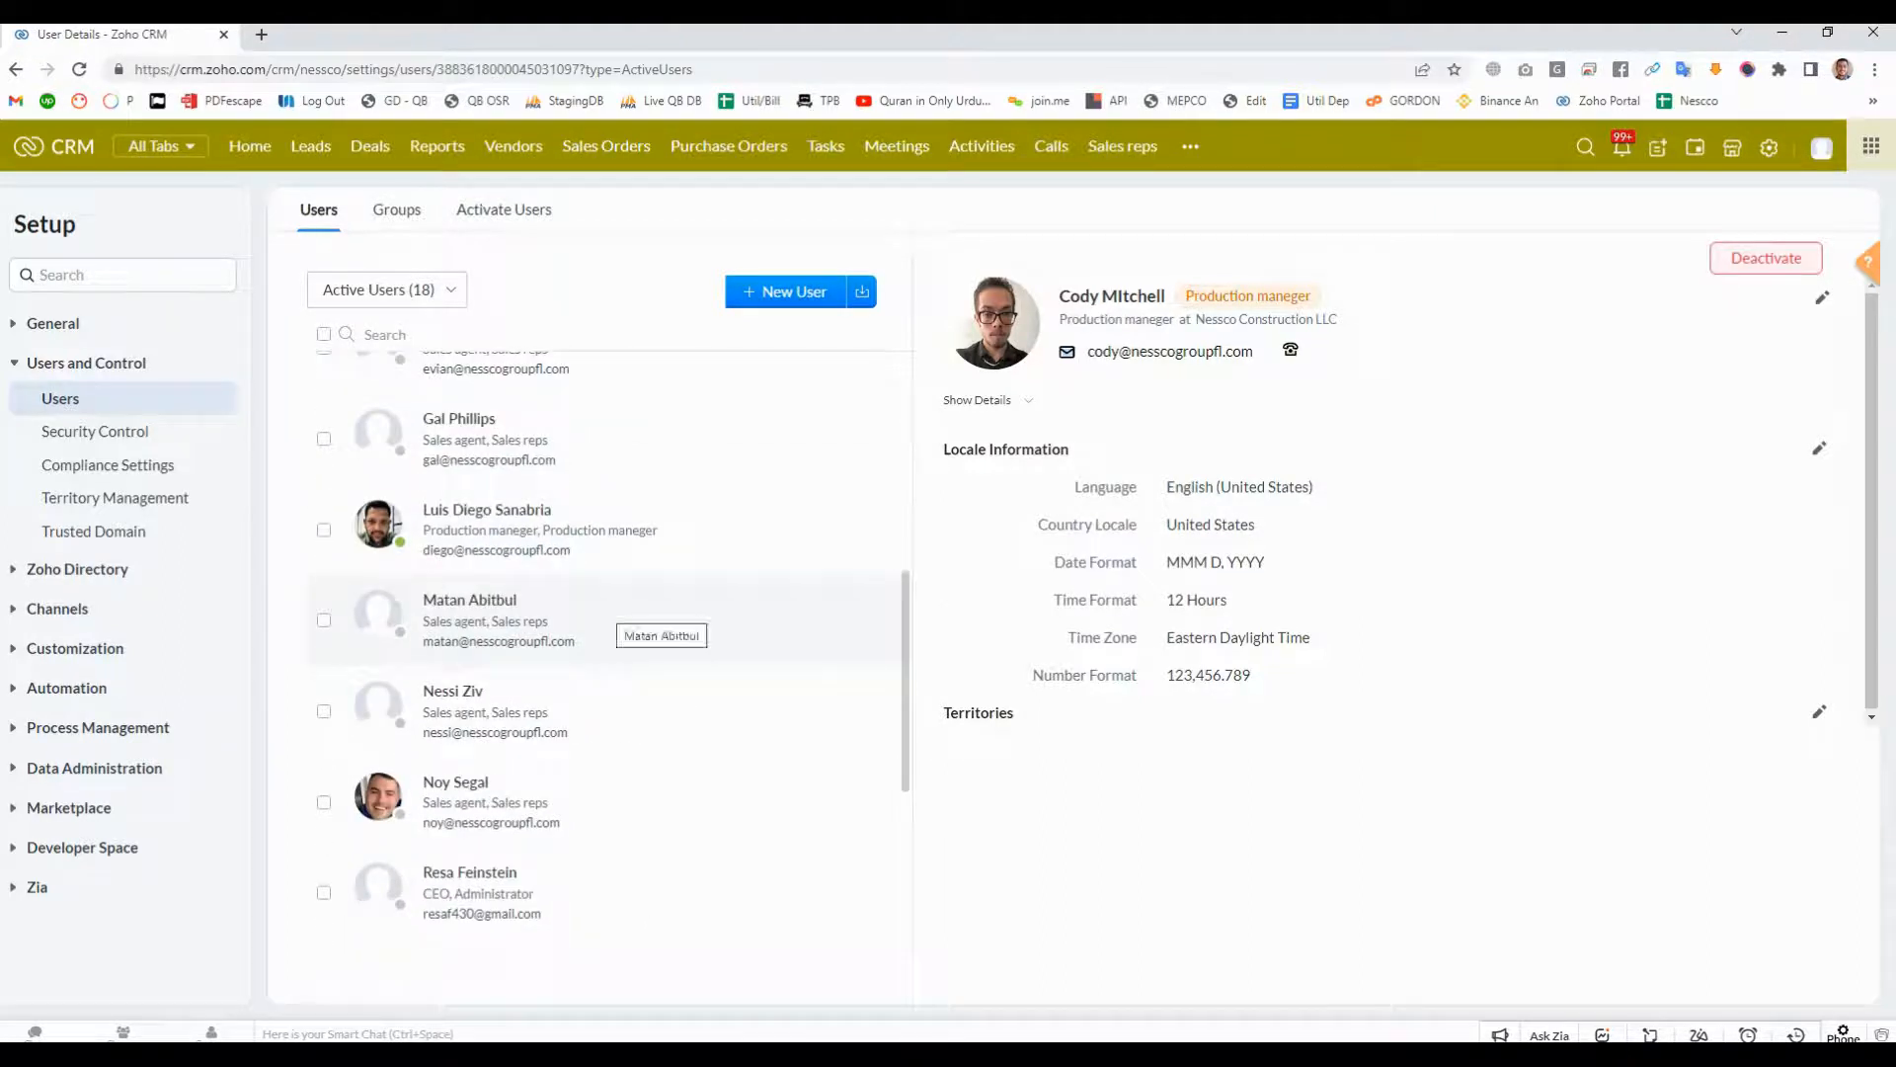
scroll(613, 621, down, 4)
scroll(613, 679, up, 10)
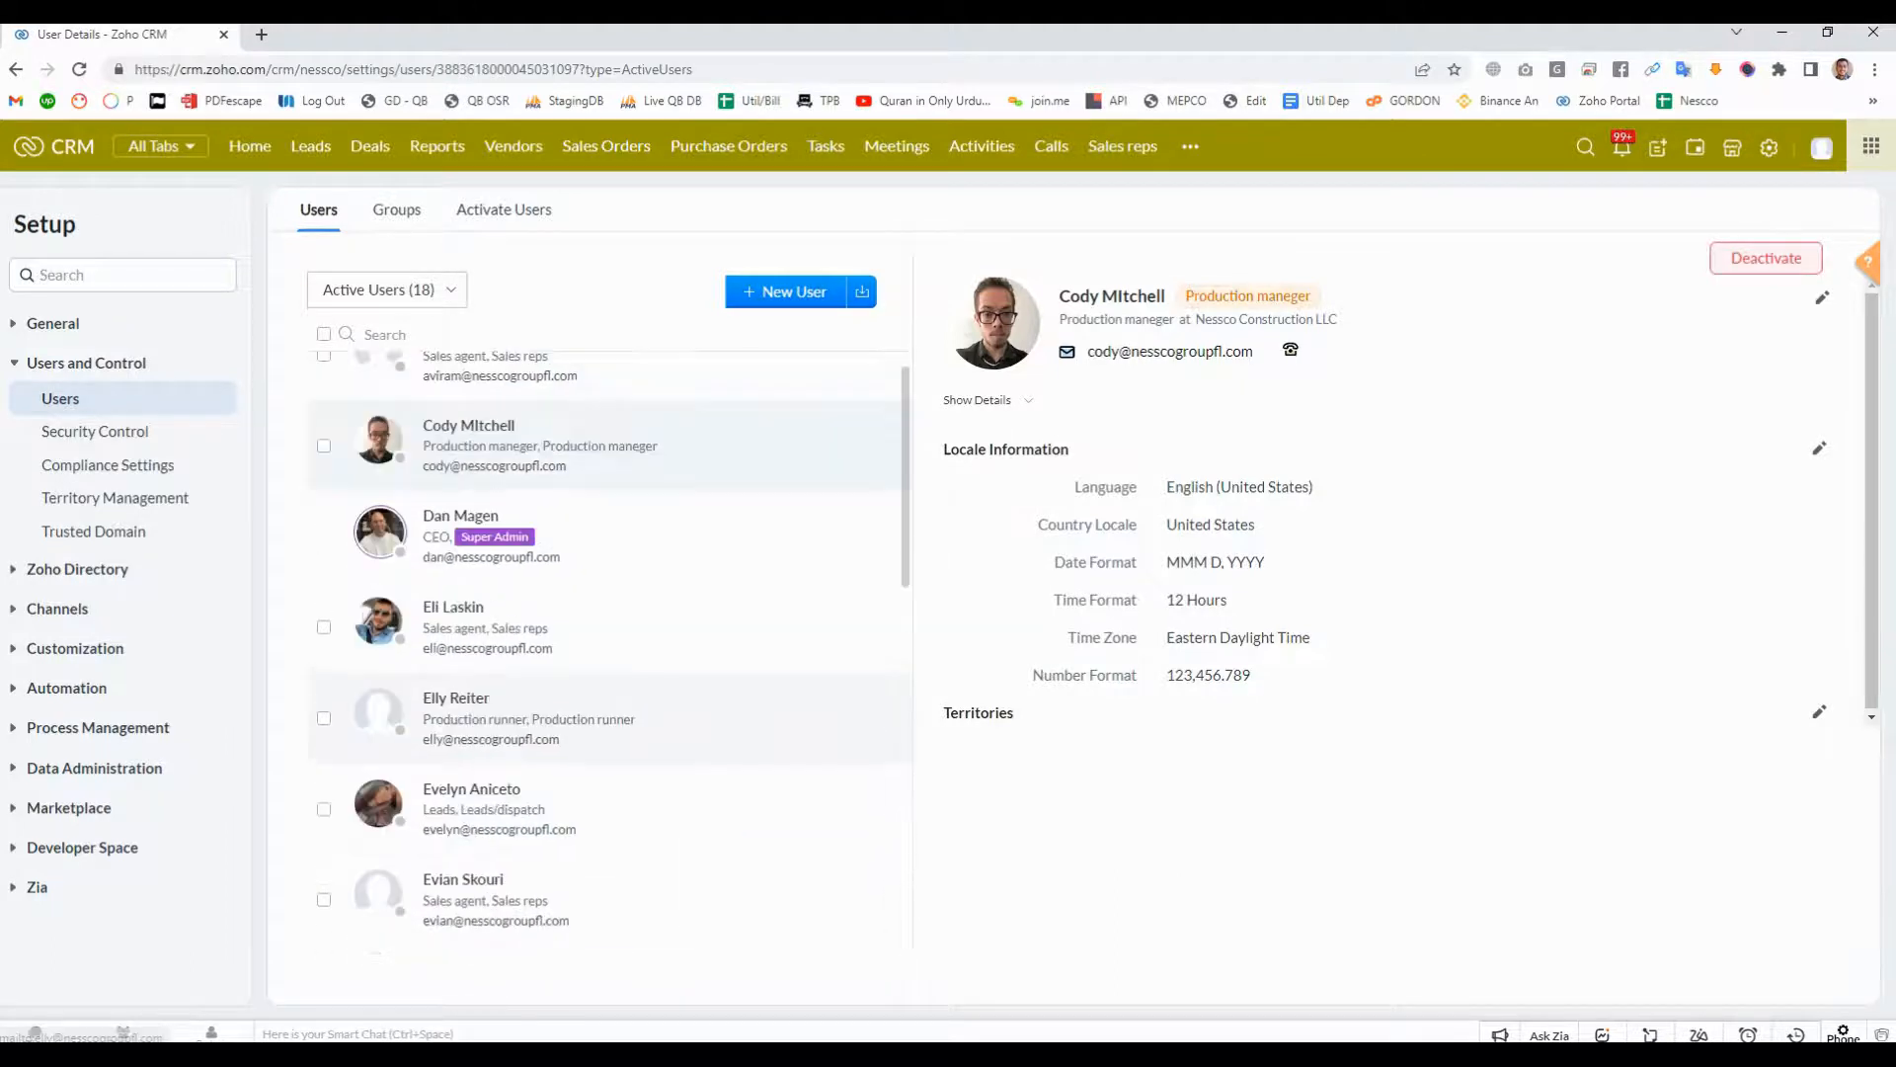
scroll(608, 642, up, 1)
scroll(608, 642, down, 2)
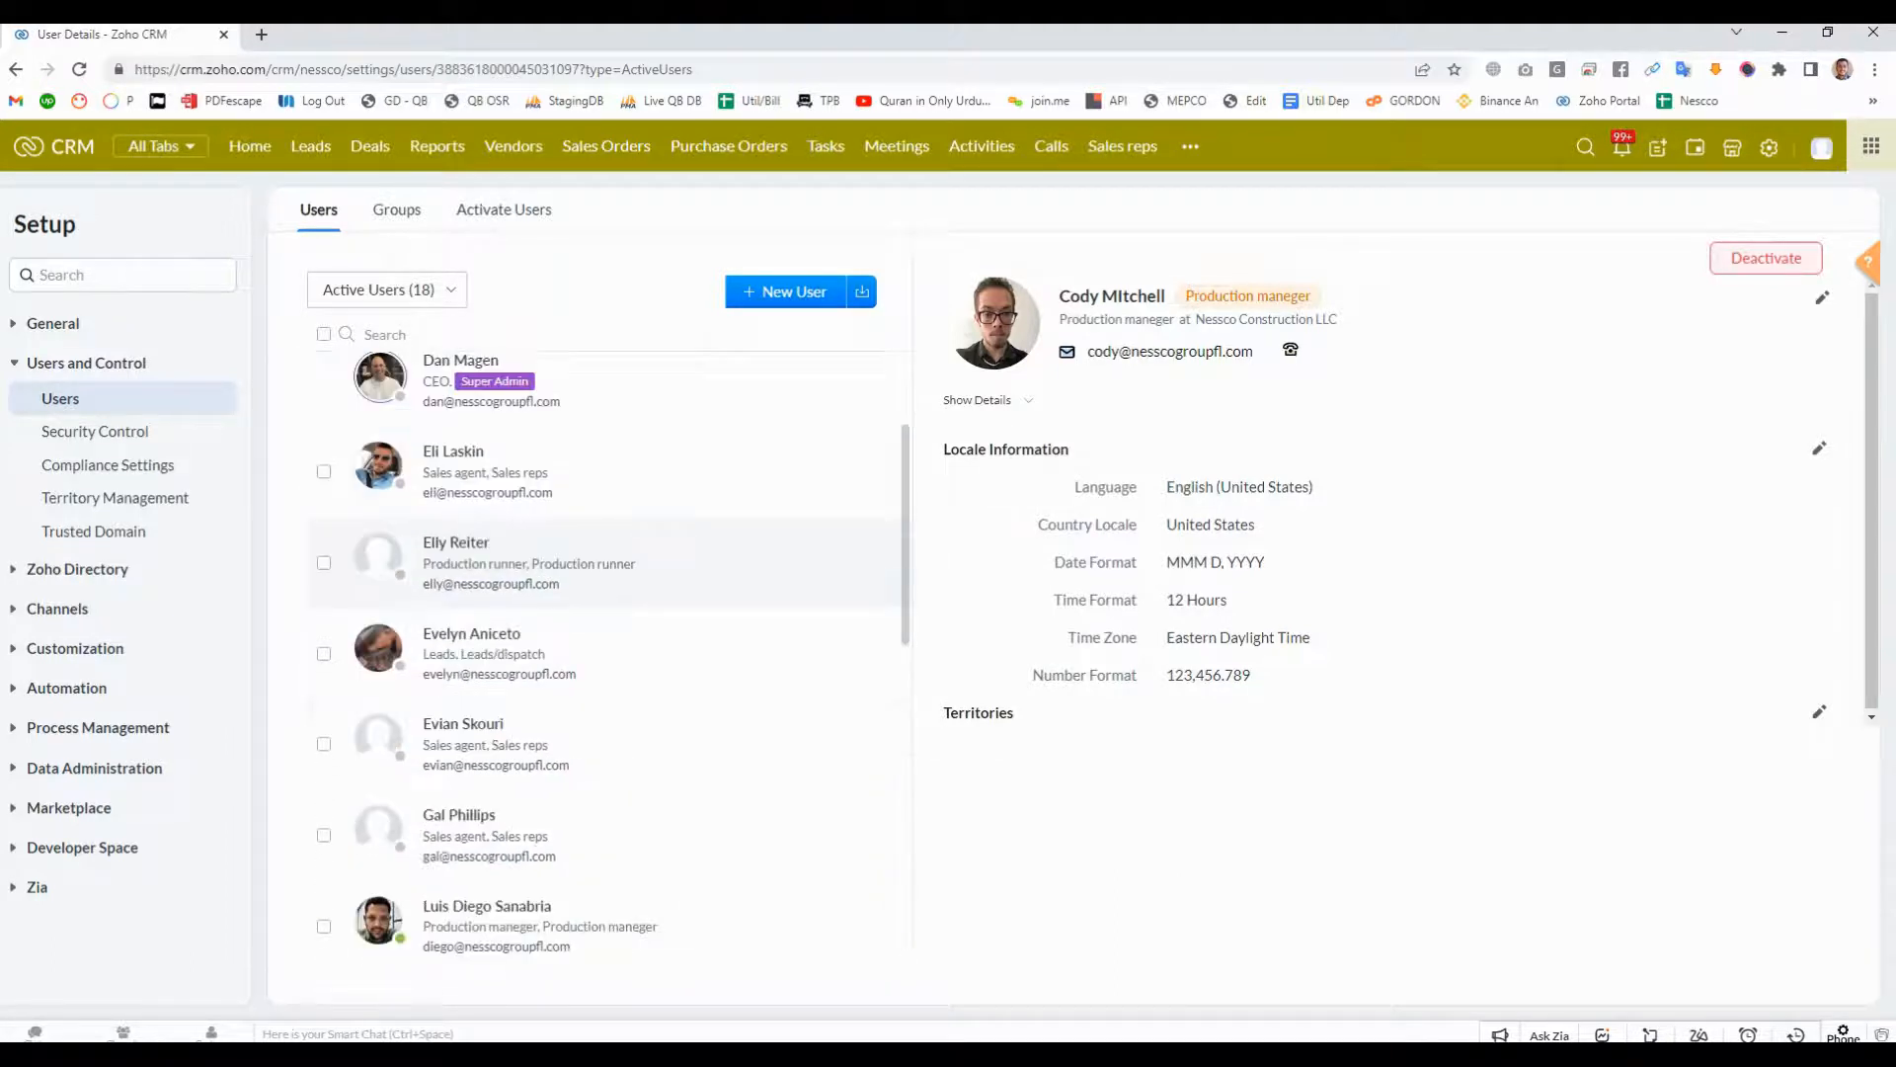
scroll(608, 652, down, 5)
scroll(593, 691, down, 3)
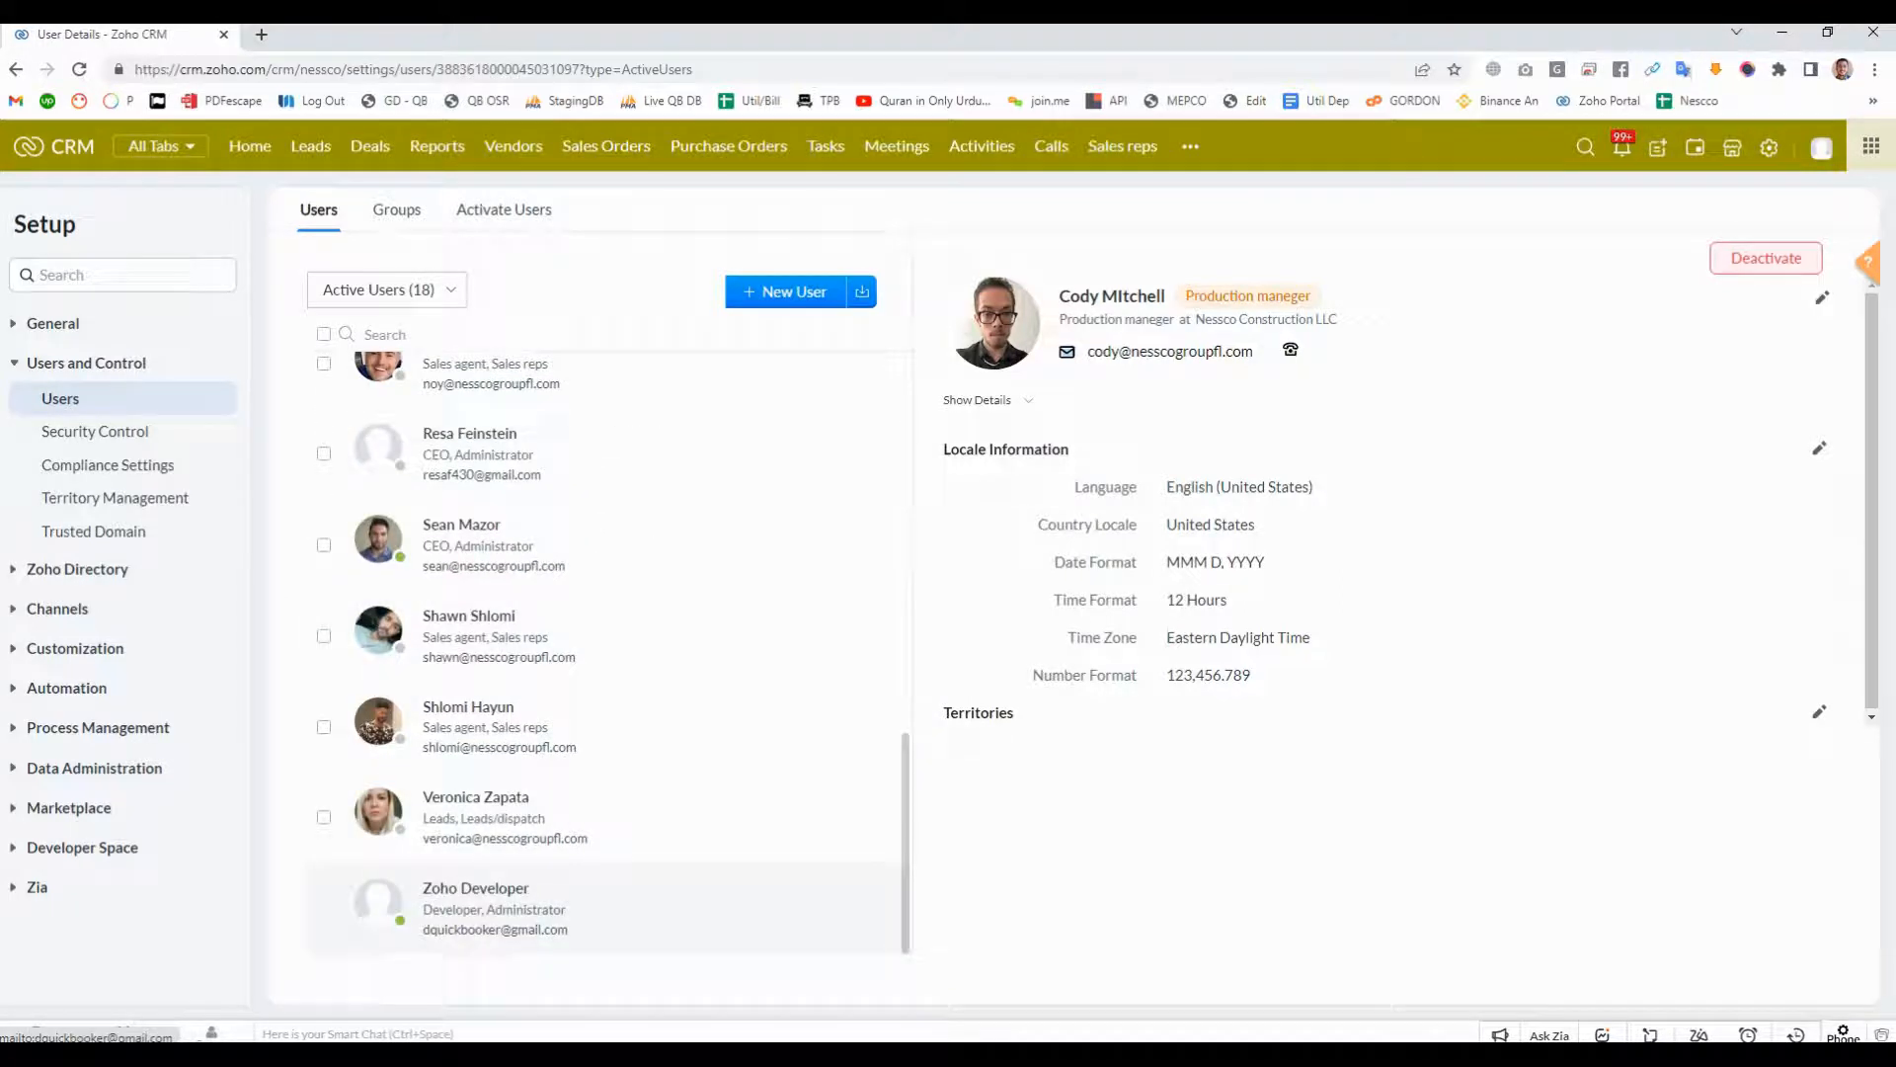
- Examine the Zoho Developer user's administrator profile, personal preferences and the editable locale settings
drag(486, 910, 566, 910)
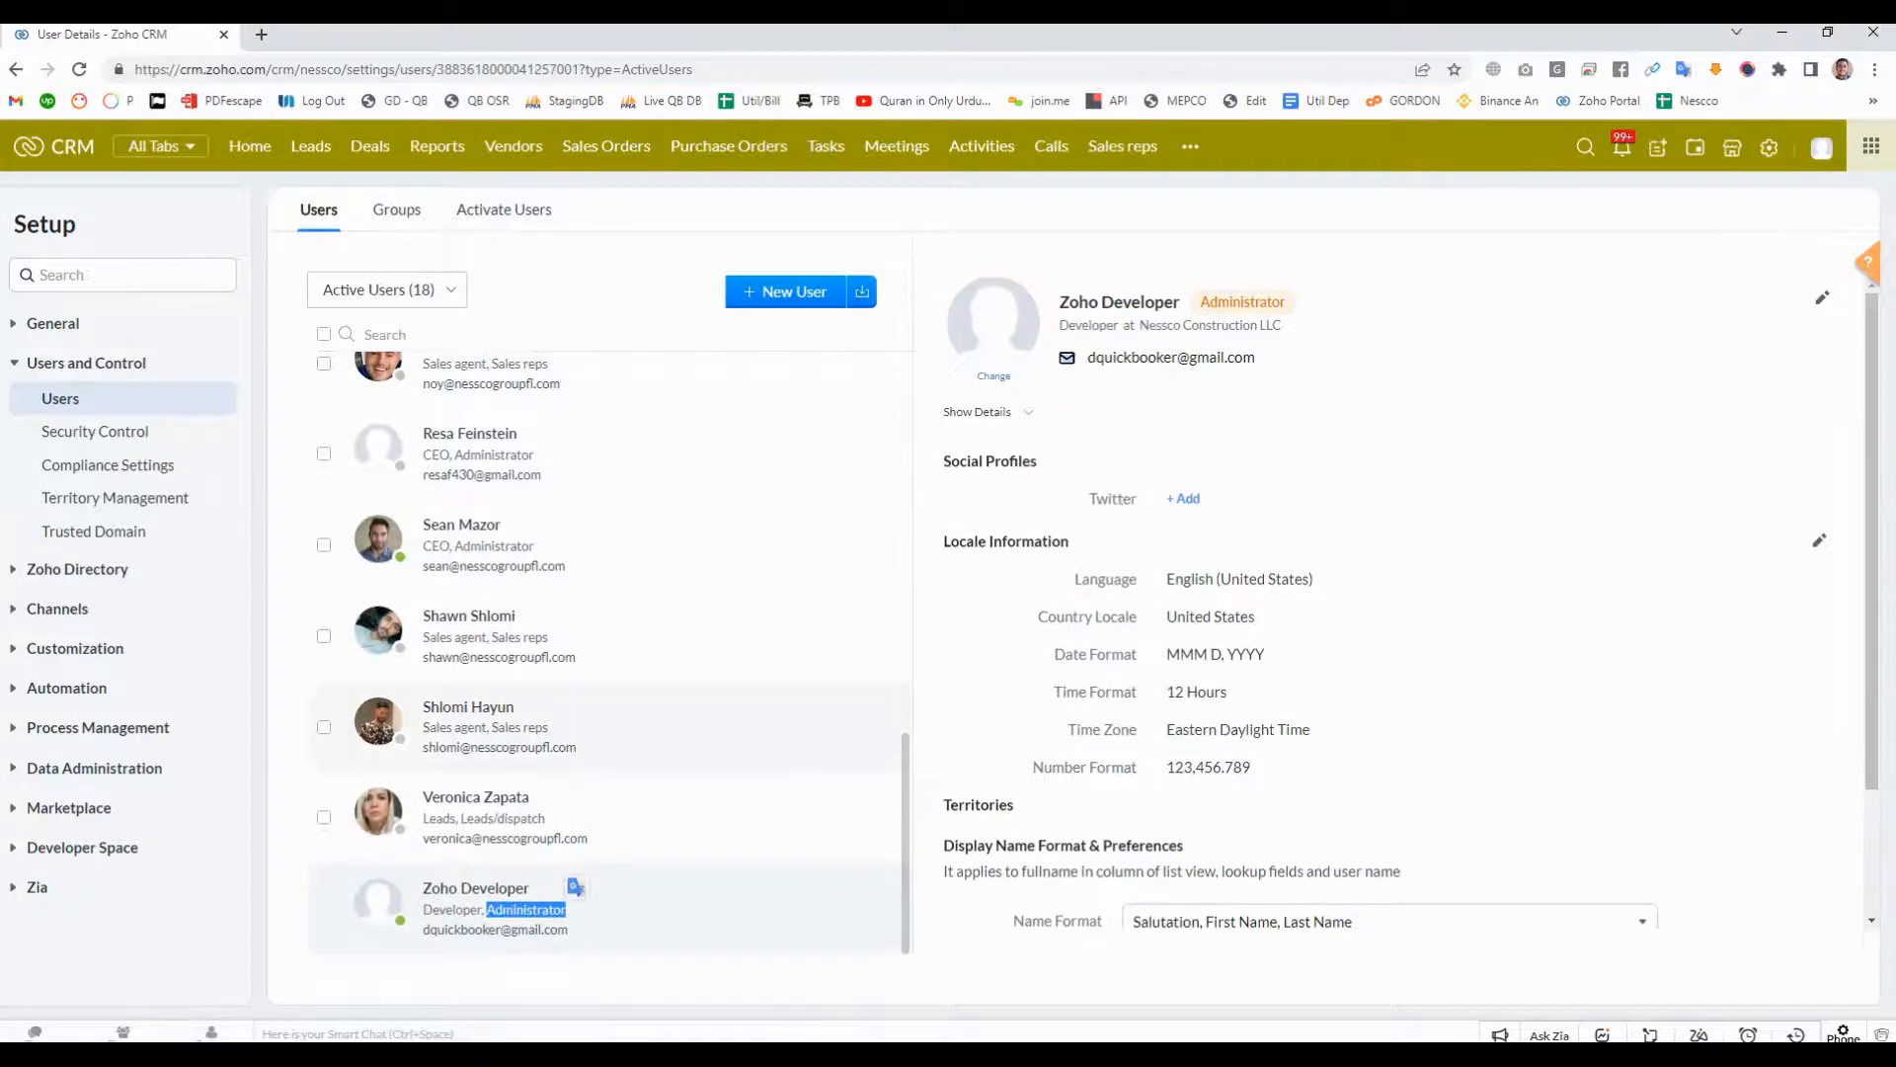
scroll(610, 610, up, 10)
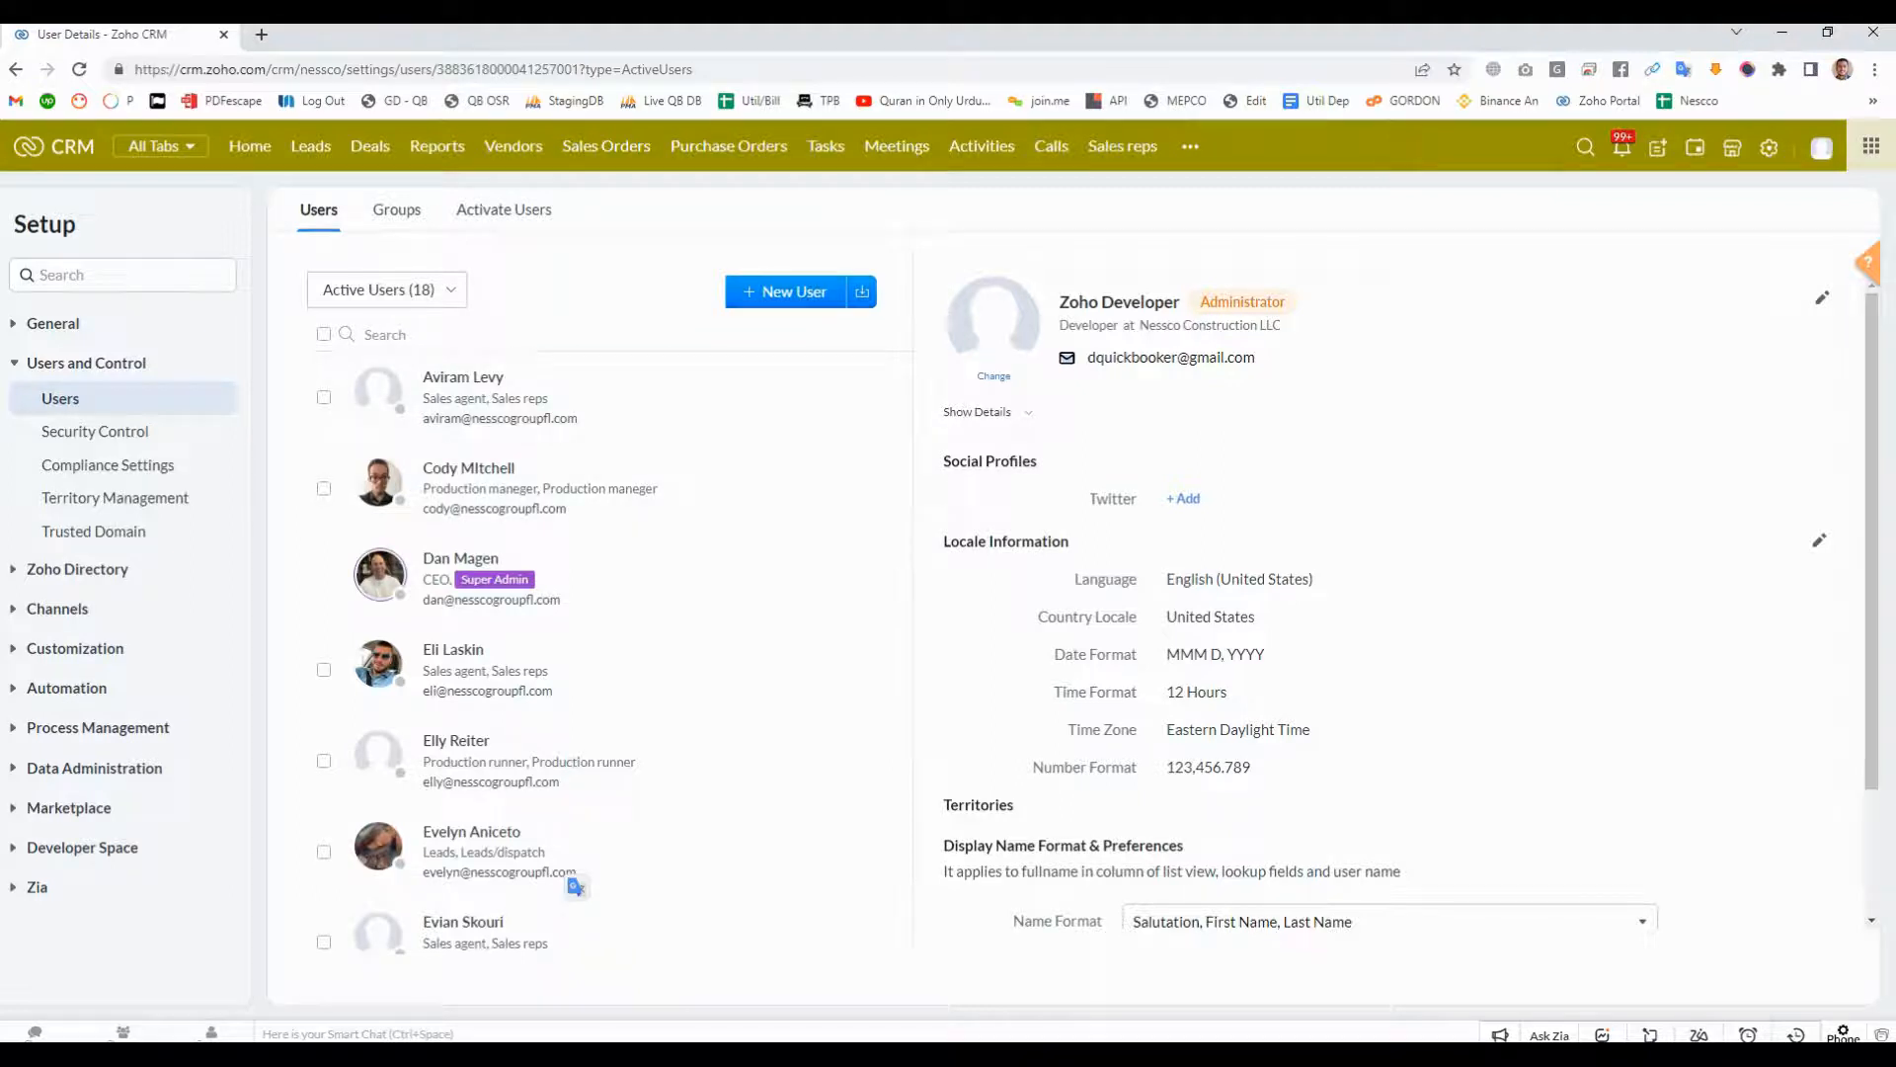
scroll(1403, 612, down, 3)
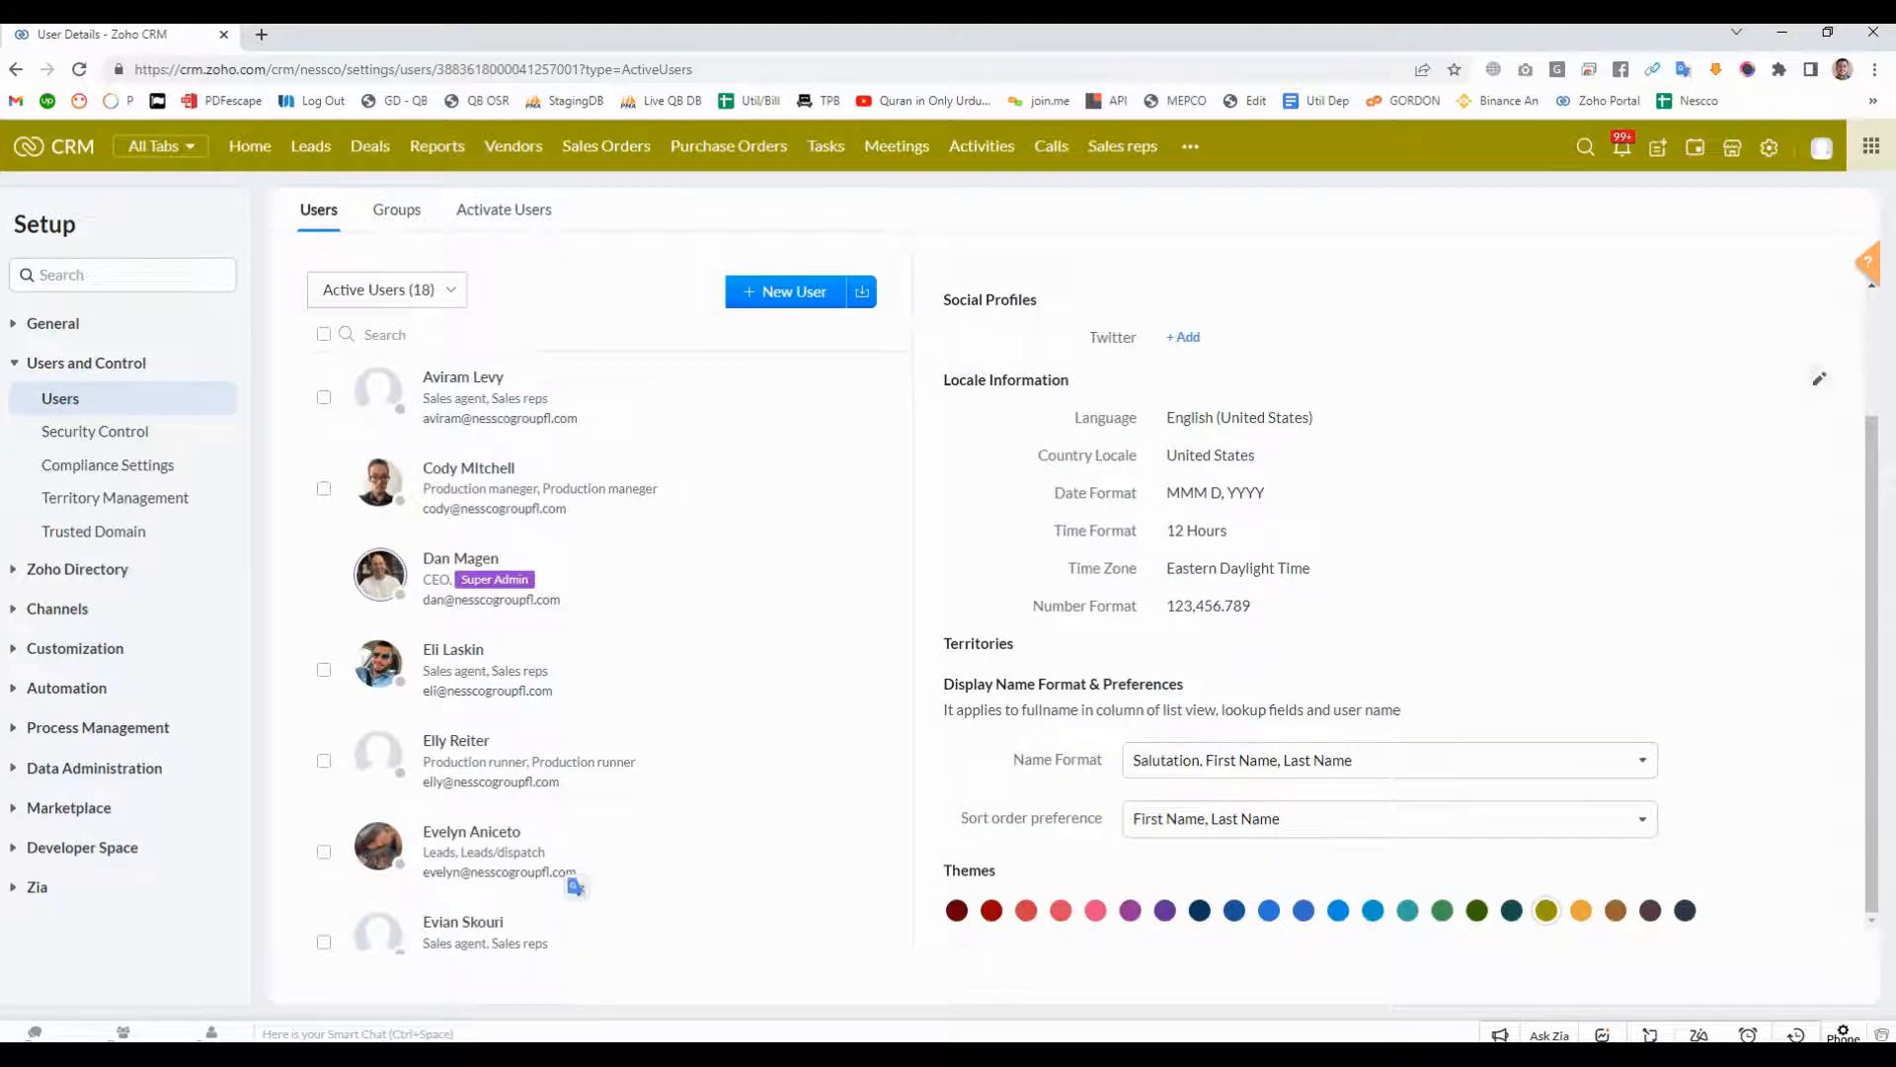
click(1820, 380)
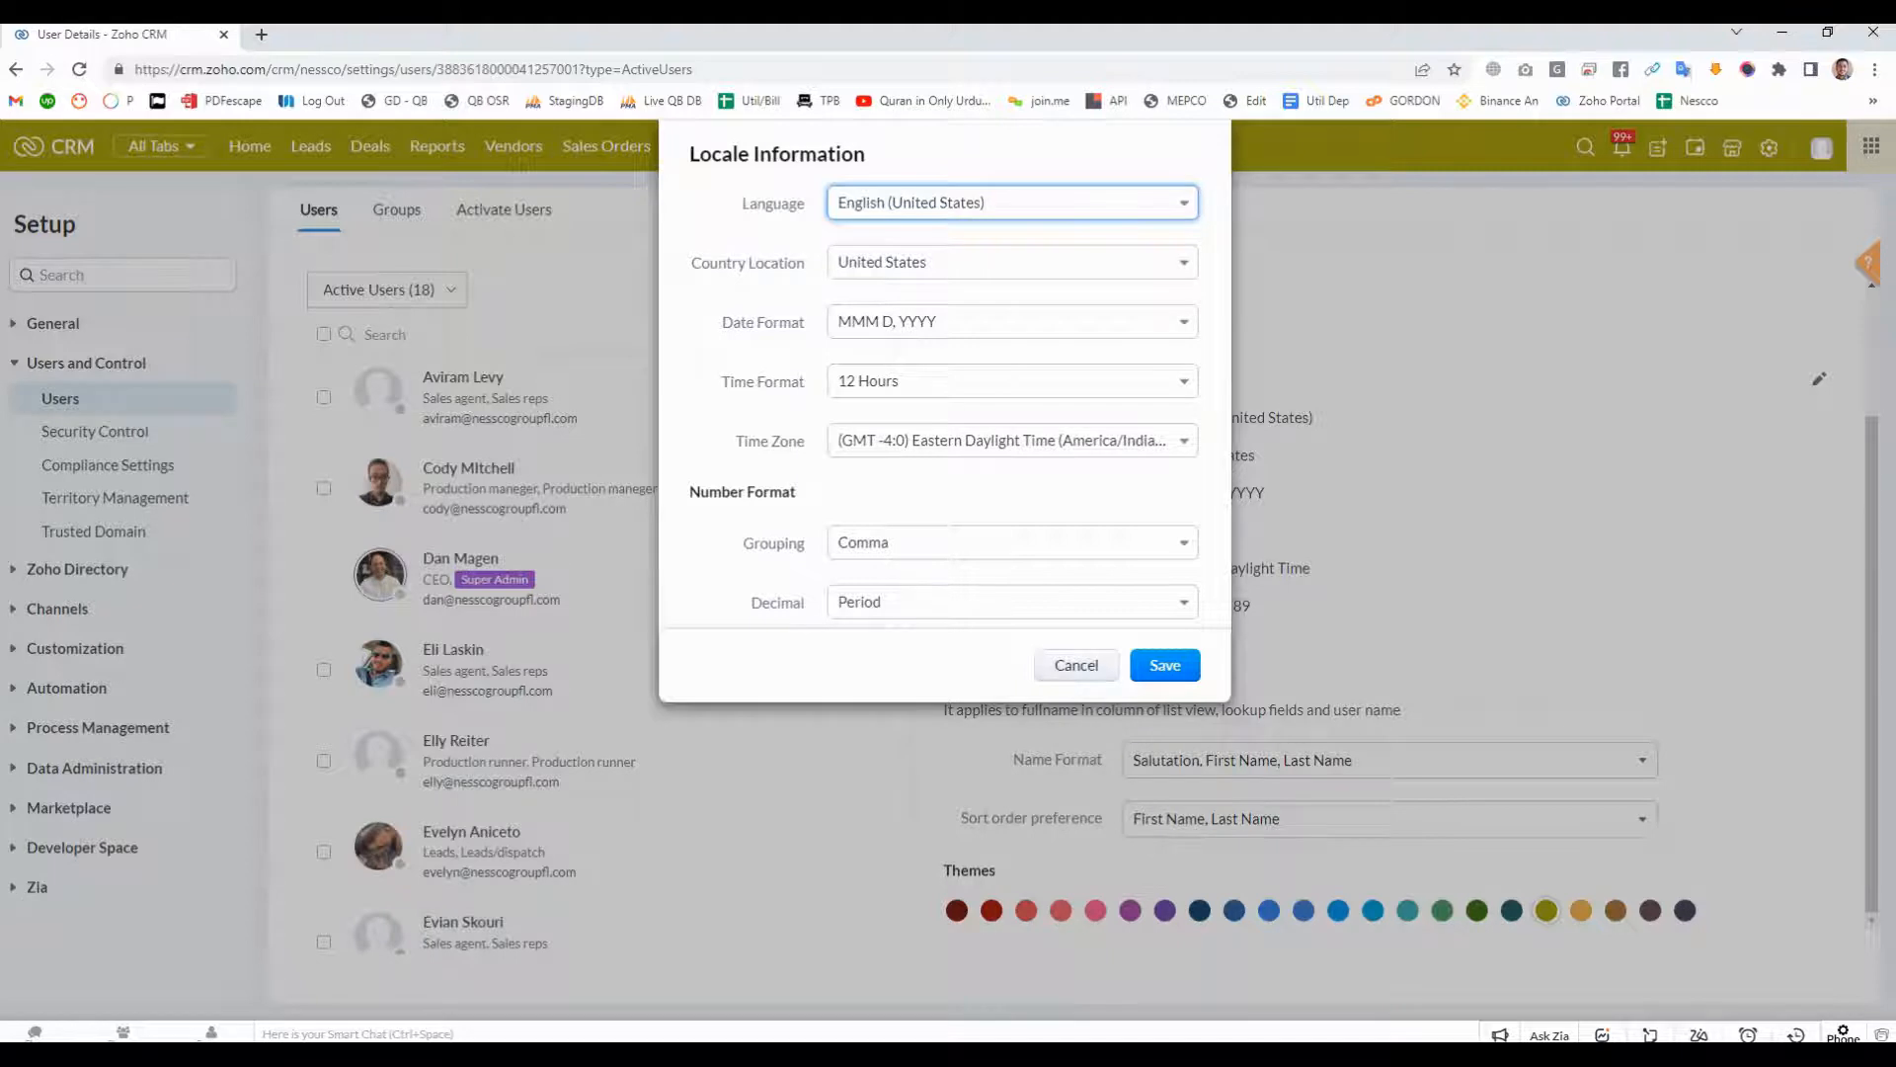
click(1076, 665)
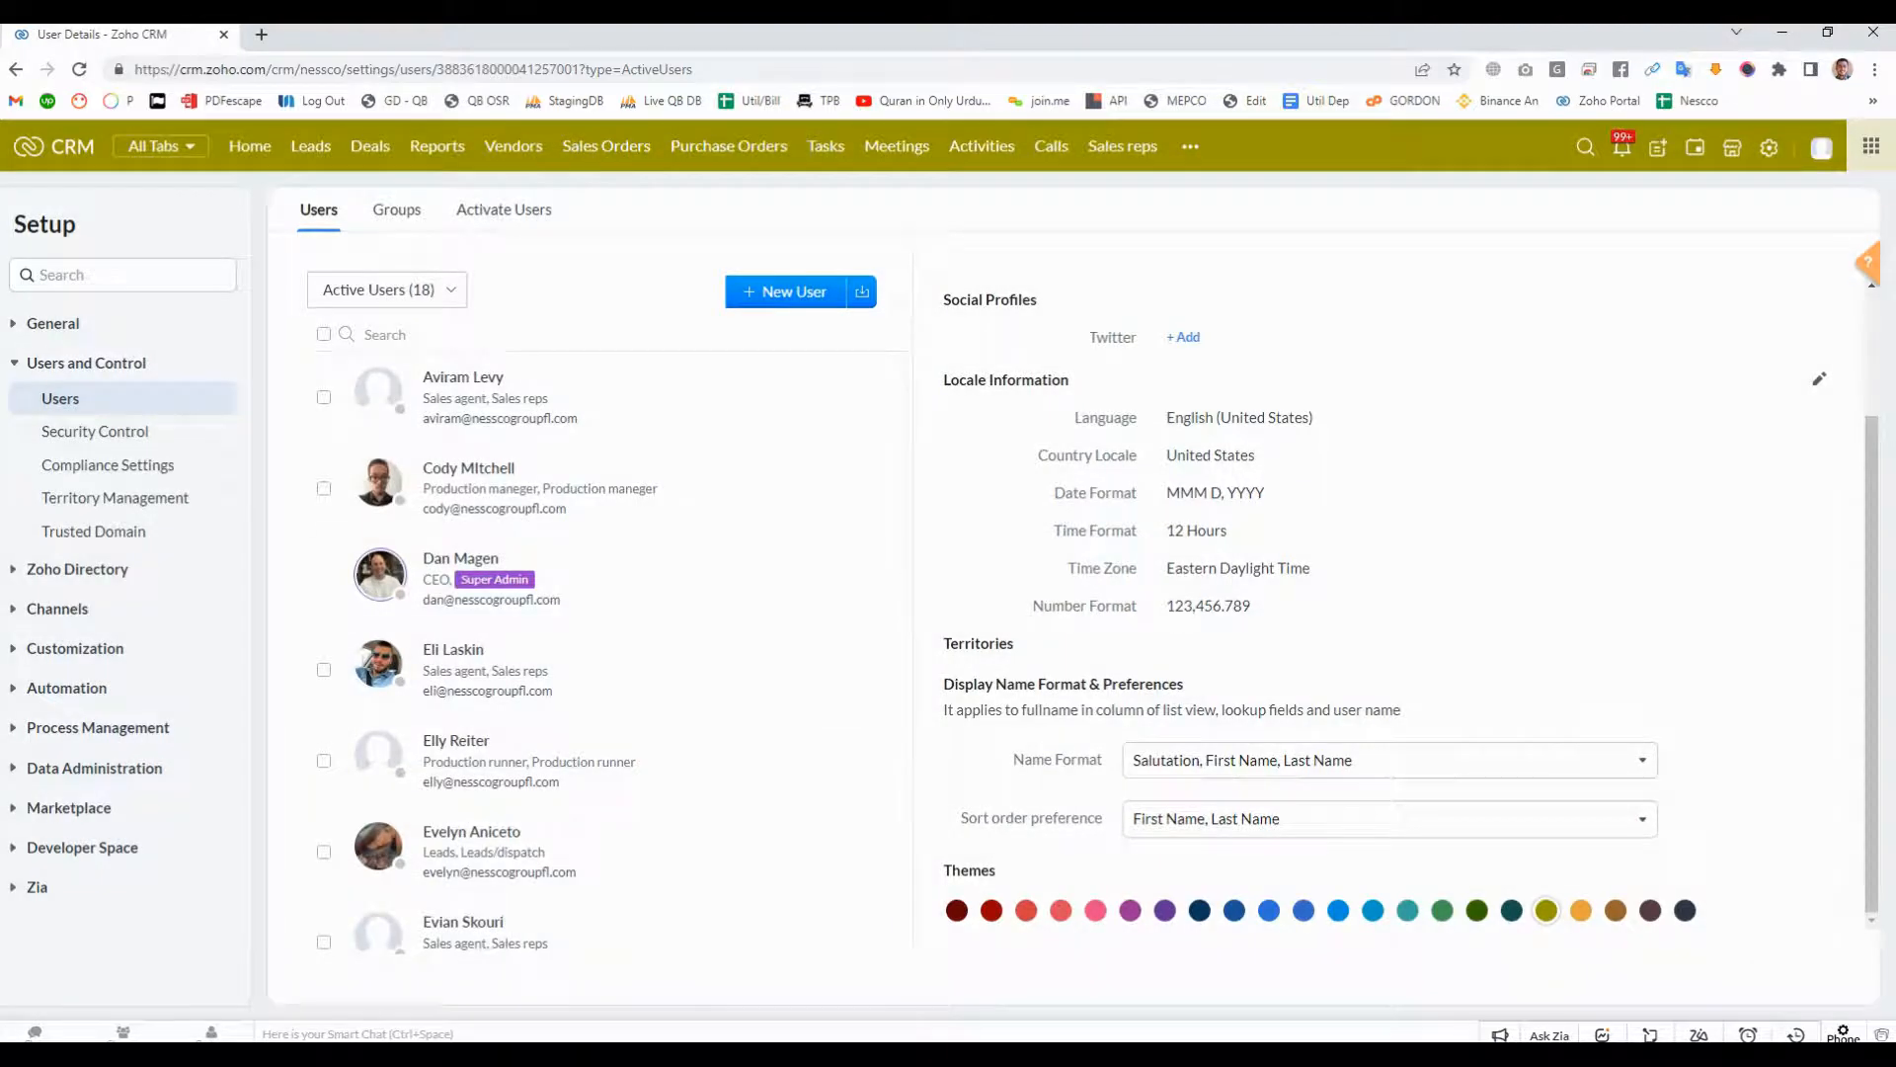
- View the details of the first sales agent in the active users list and examine the assigned Sales reps profile
scroll(1402, 603, up, 2)
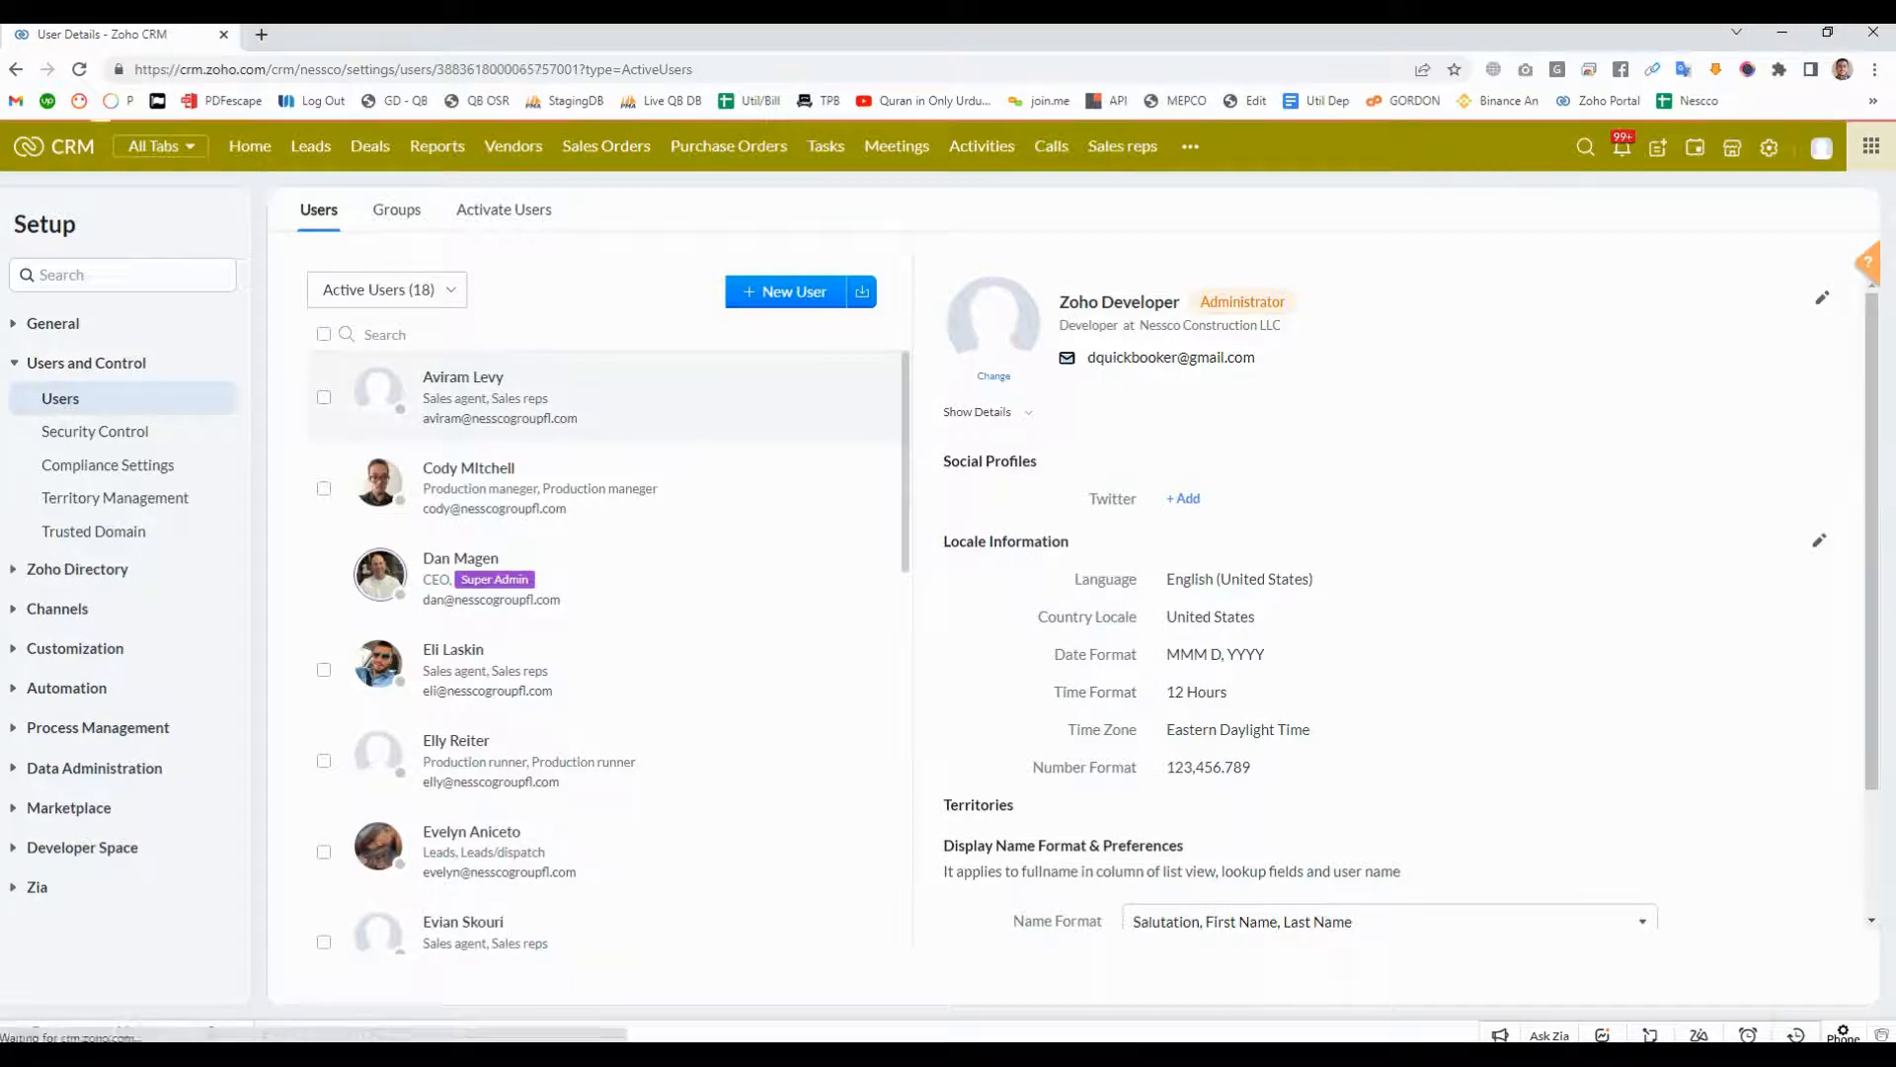
click(514, 395)
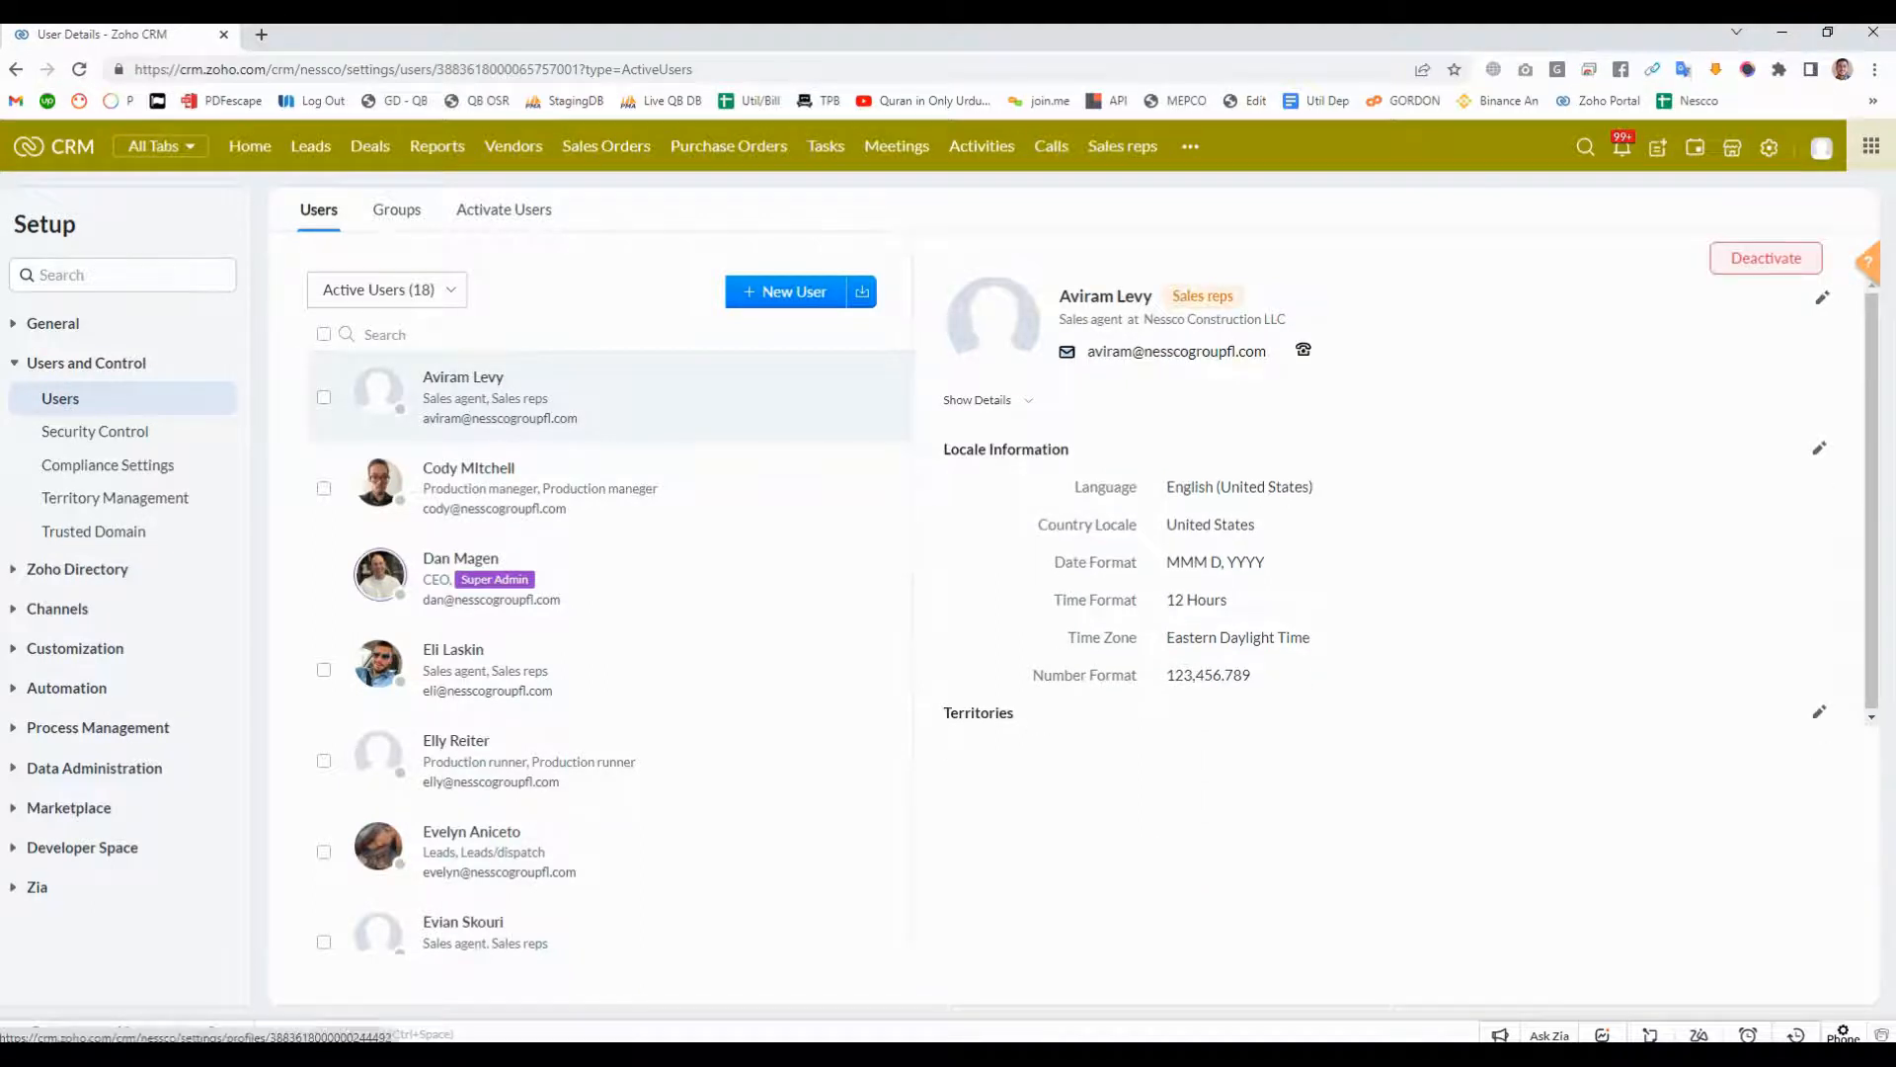
drag(1236, 297, 1172, 297)
click(1353, 301)
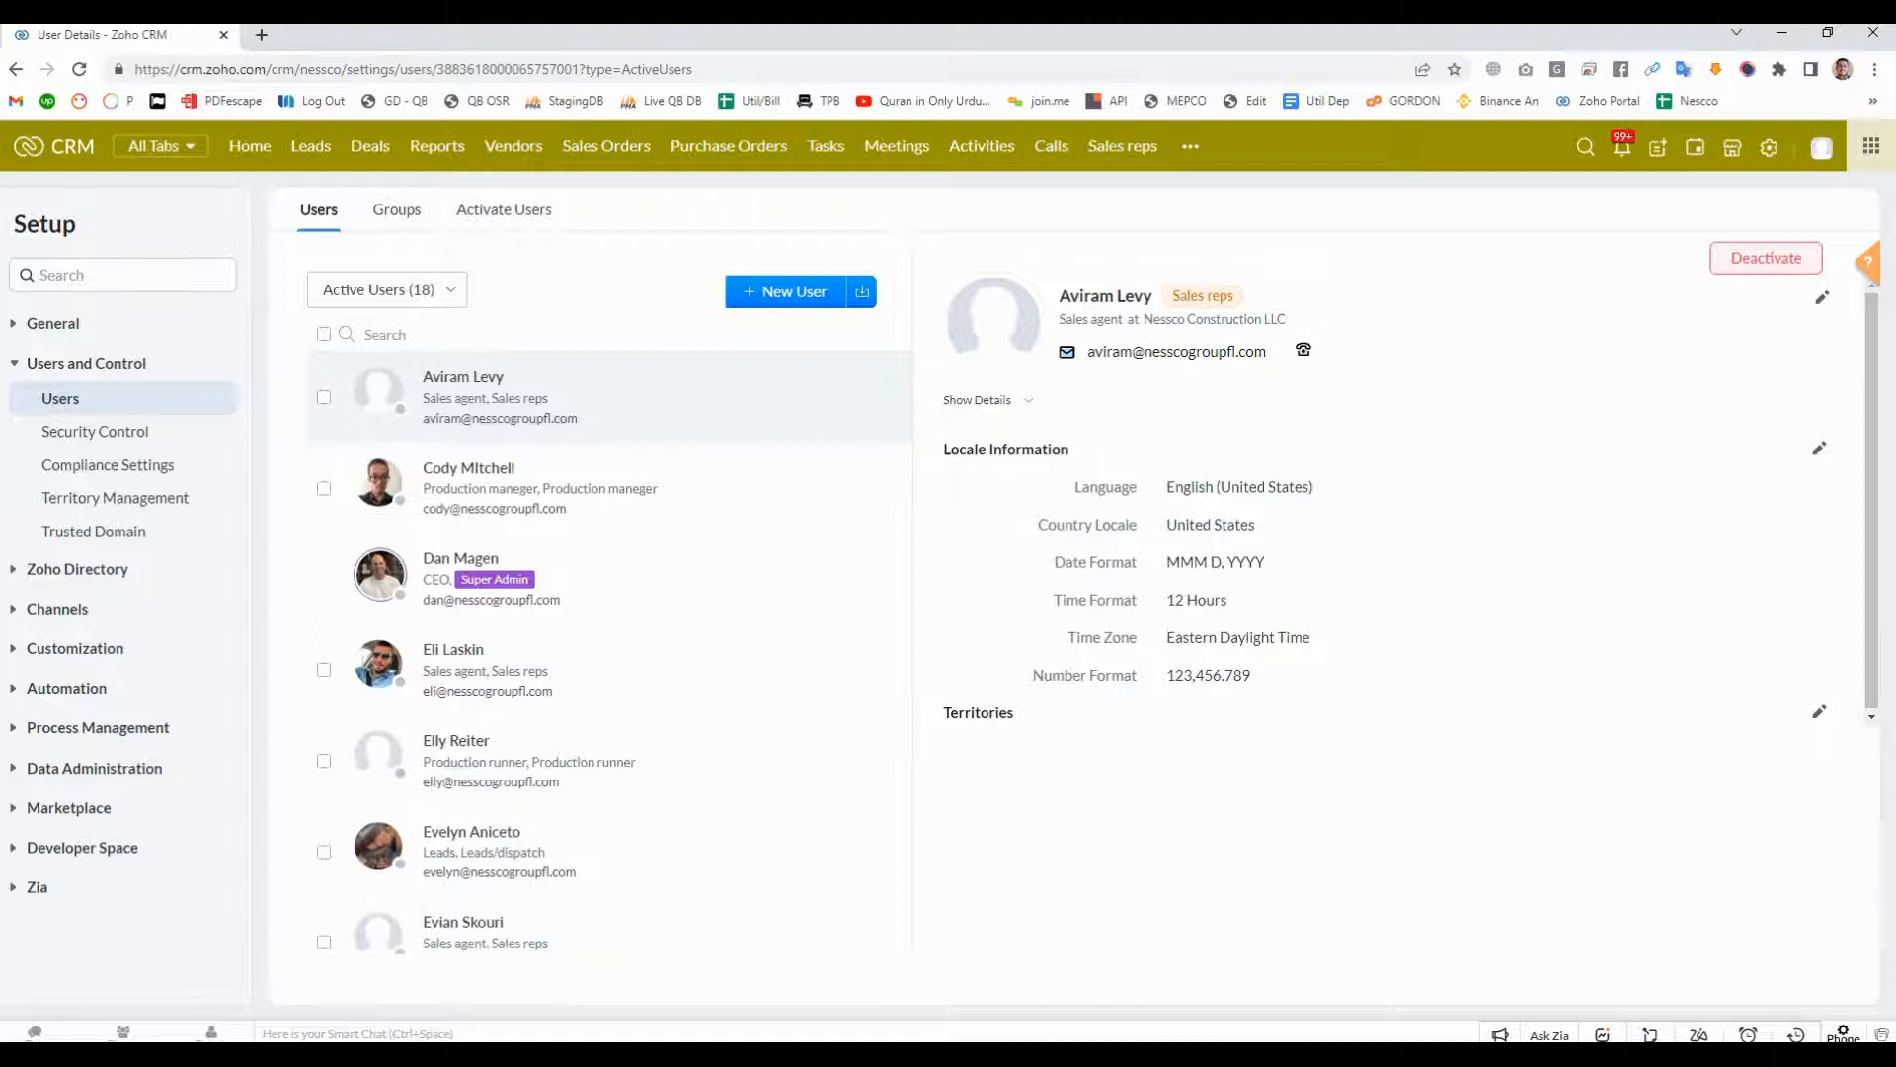
- Try changing the first-listed sales agent's role to Developer and discard the edit
click(1822, 297)
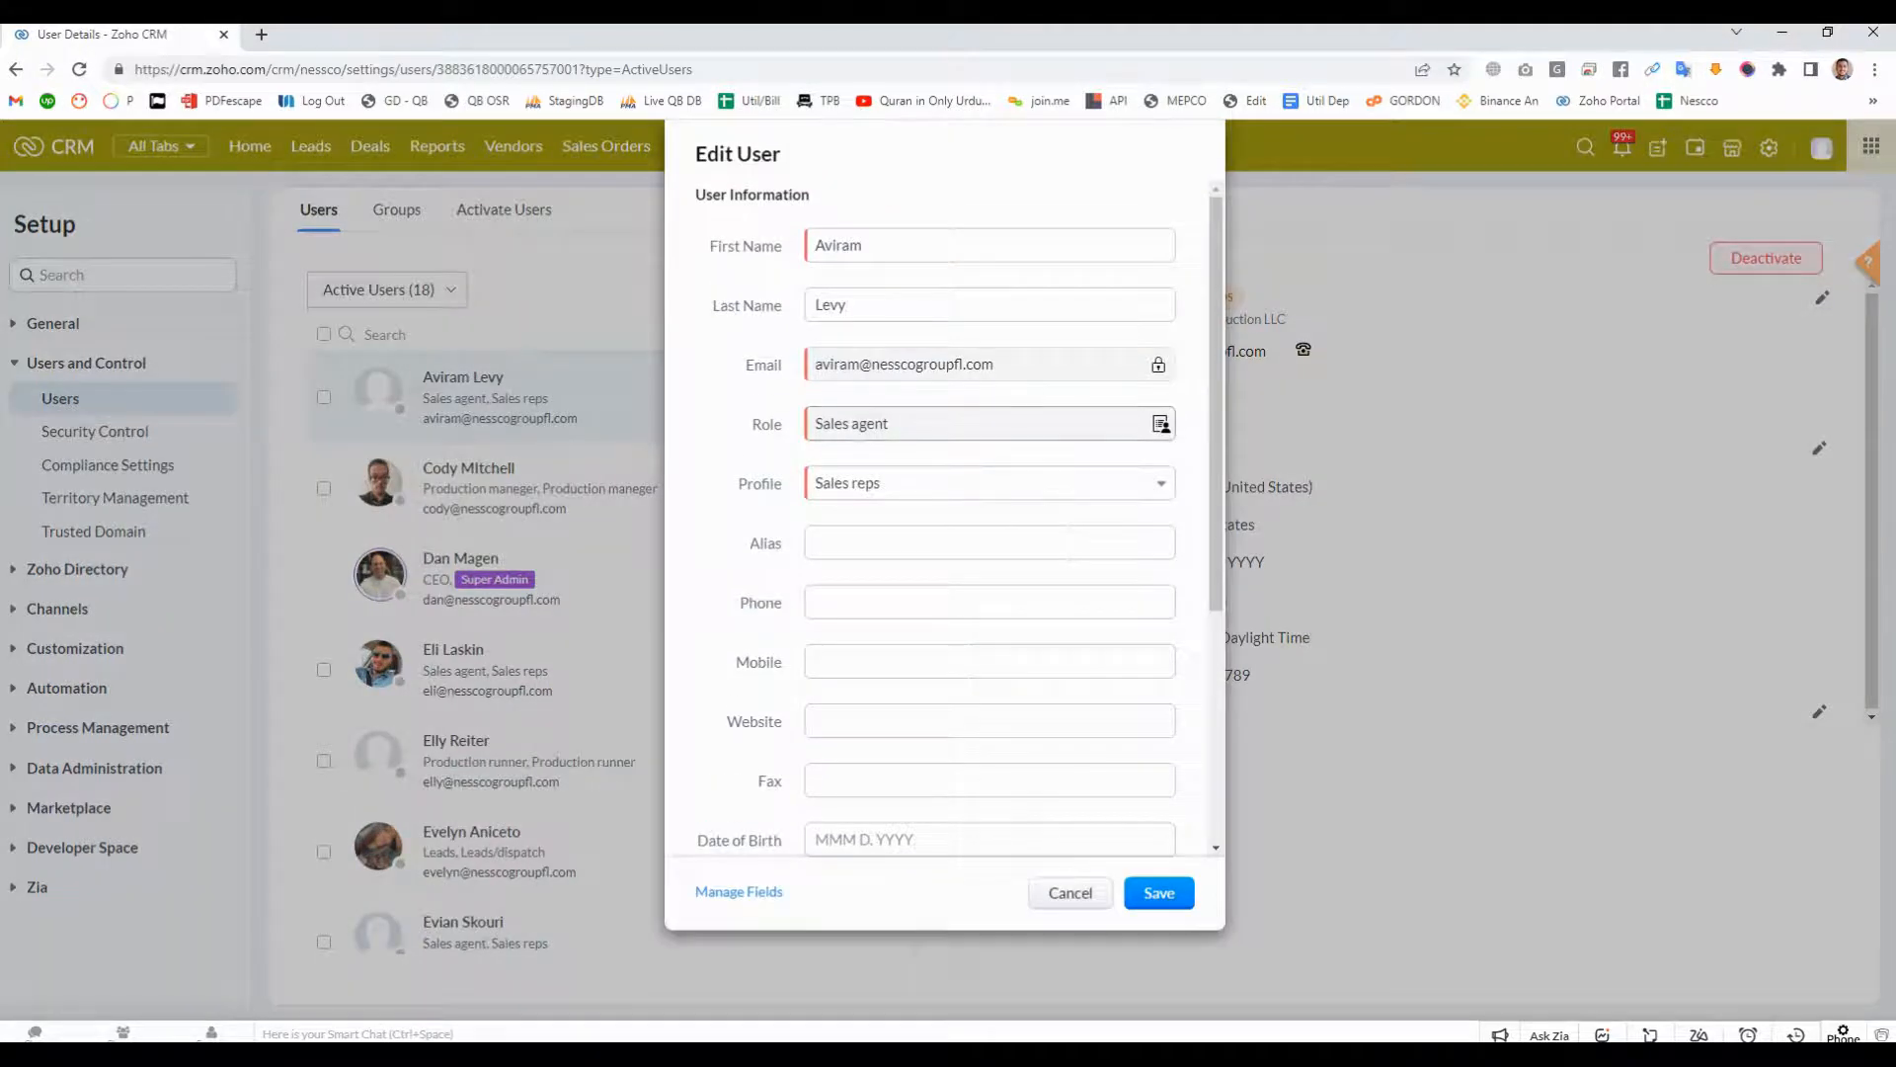
click(1161, 424)
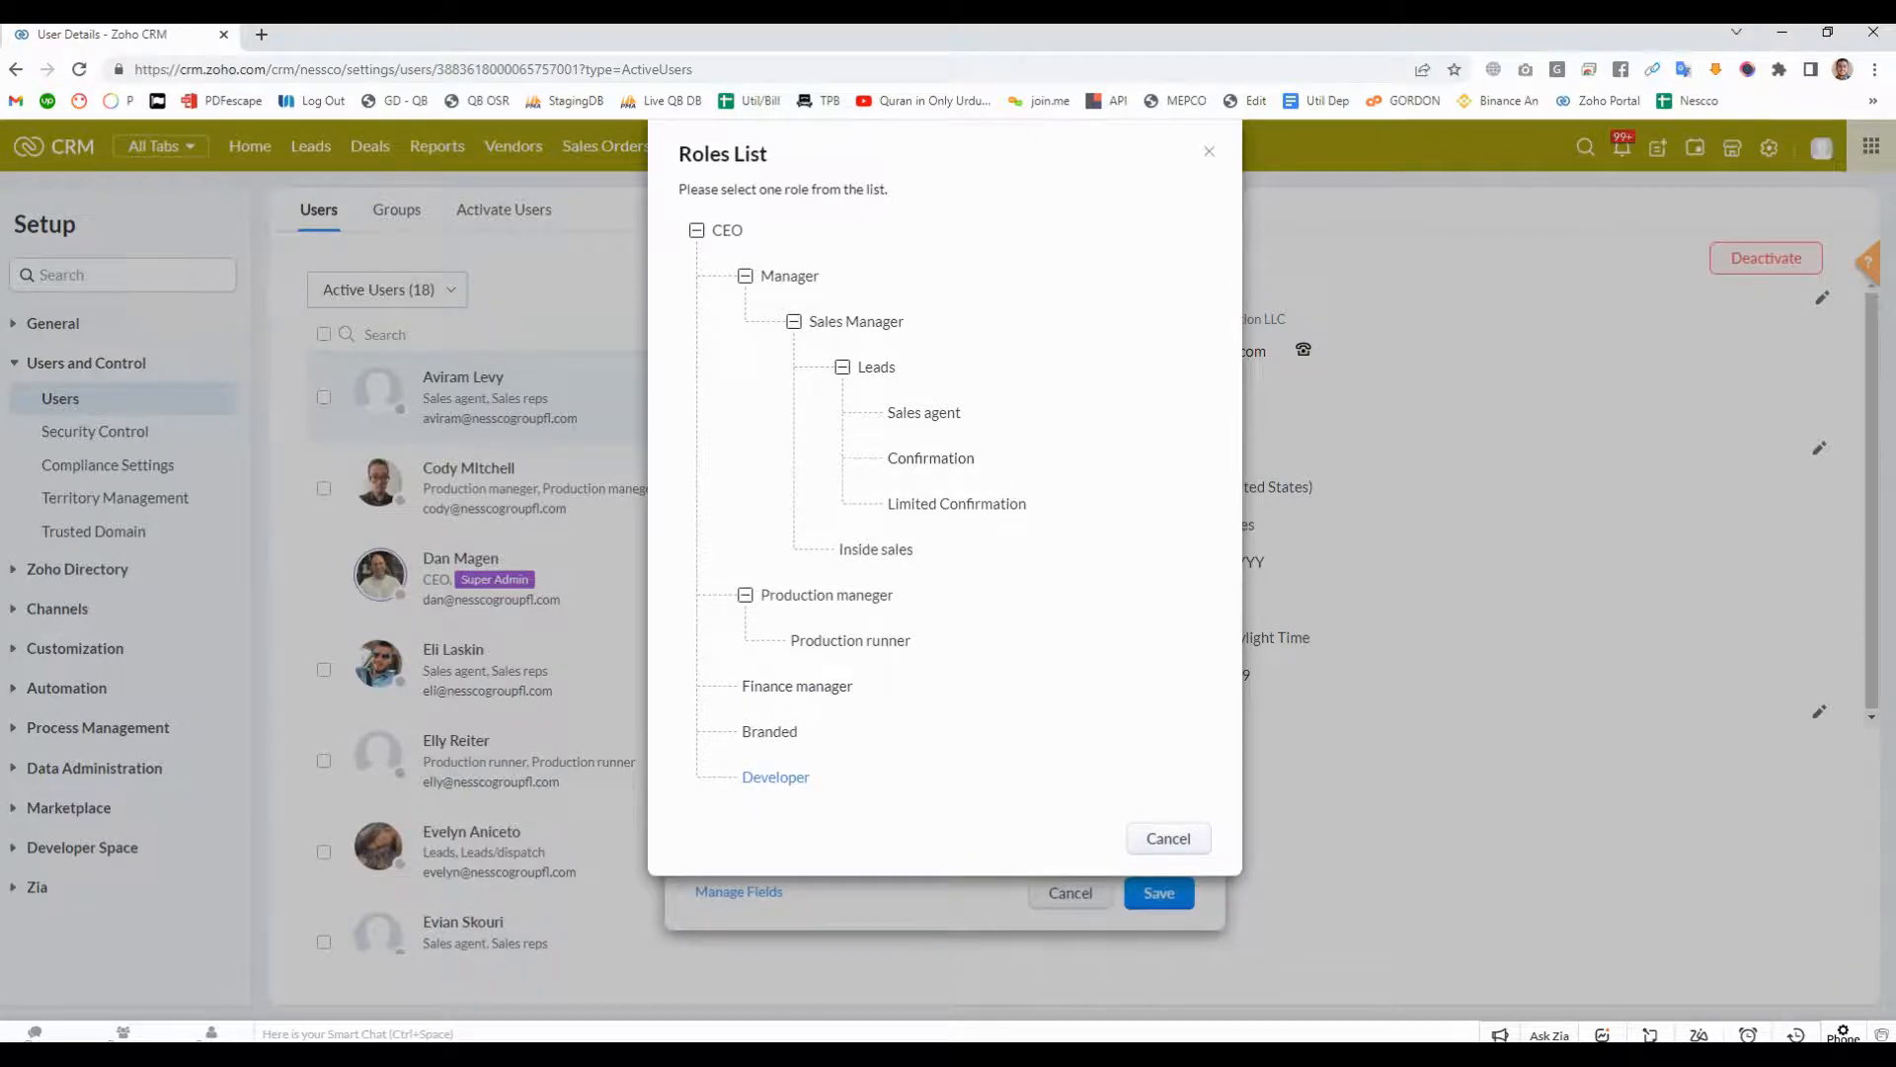
click(775, 777)
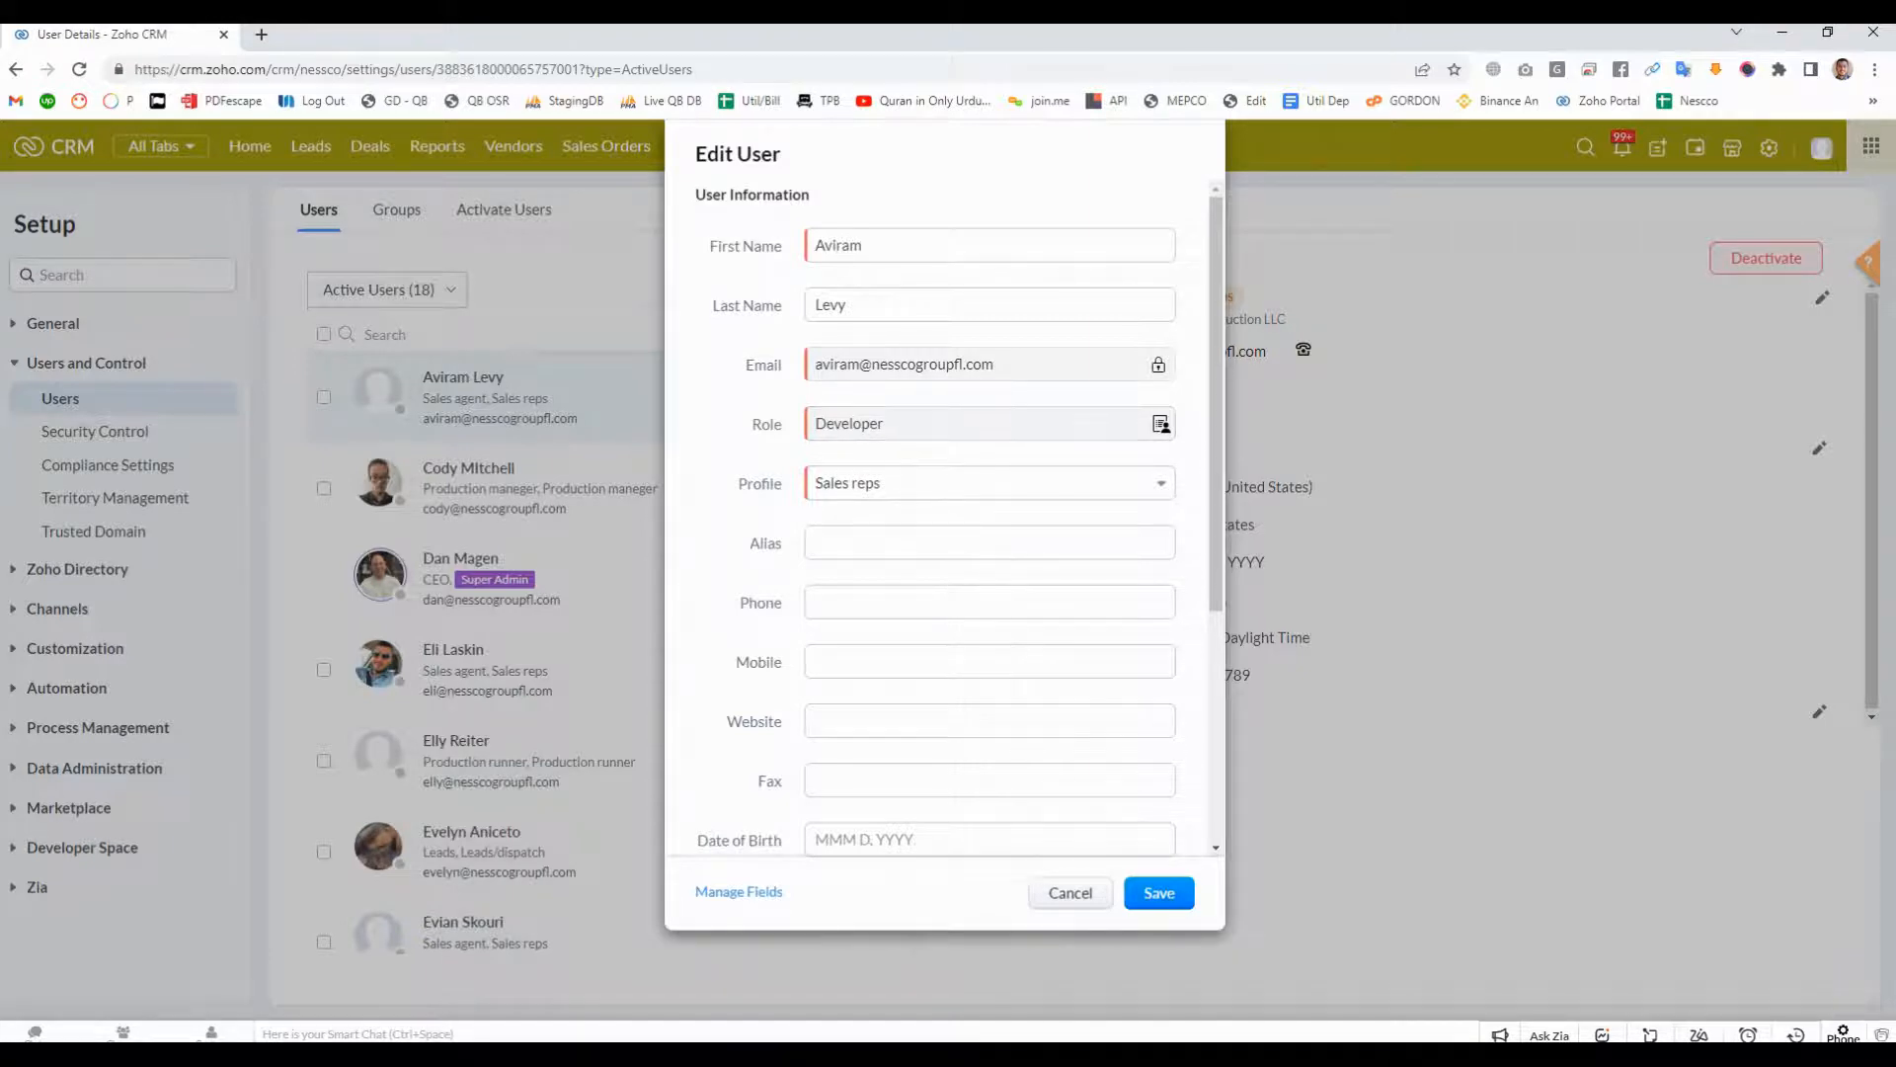
click(1071, 893)
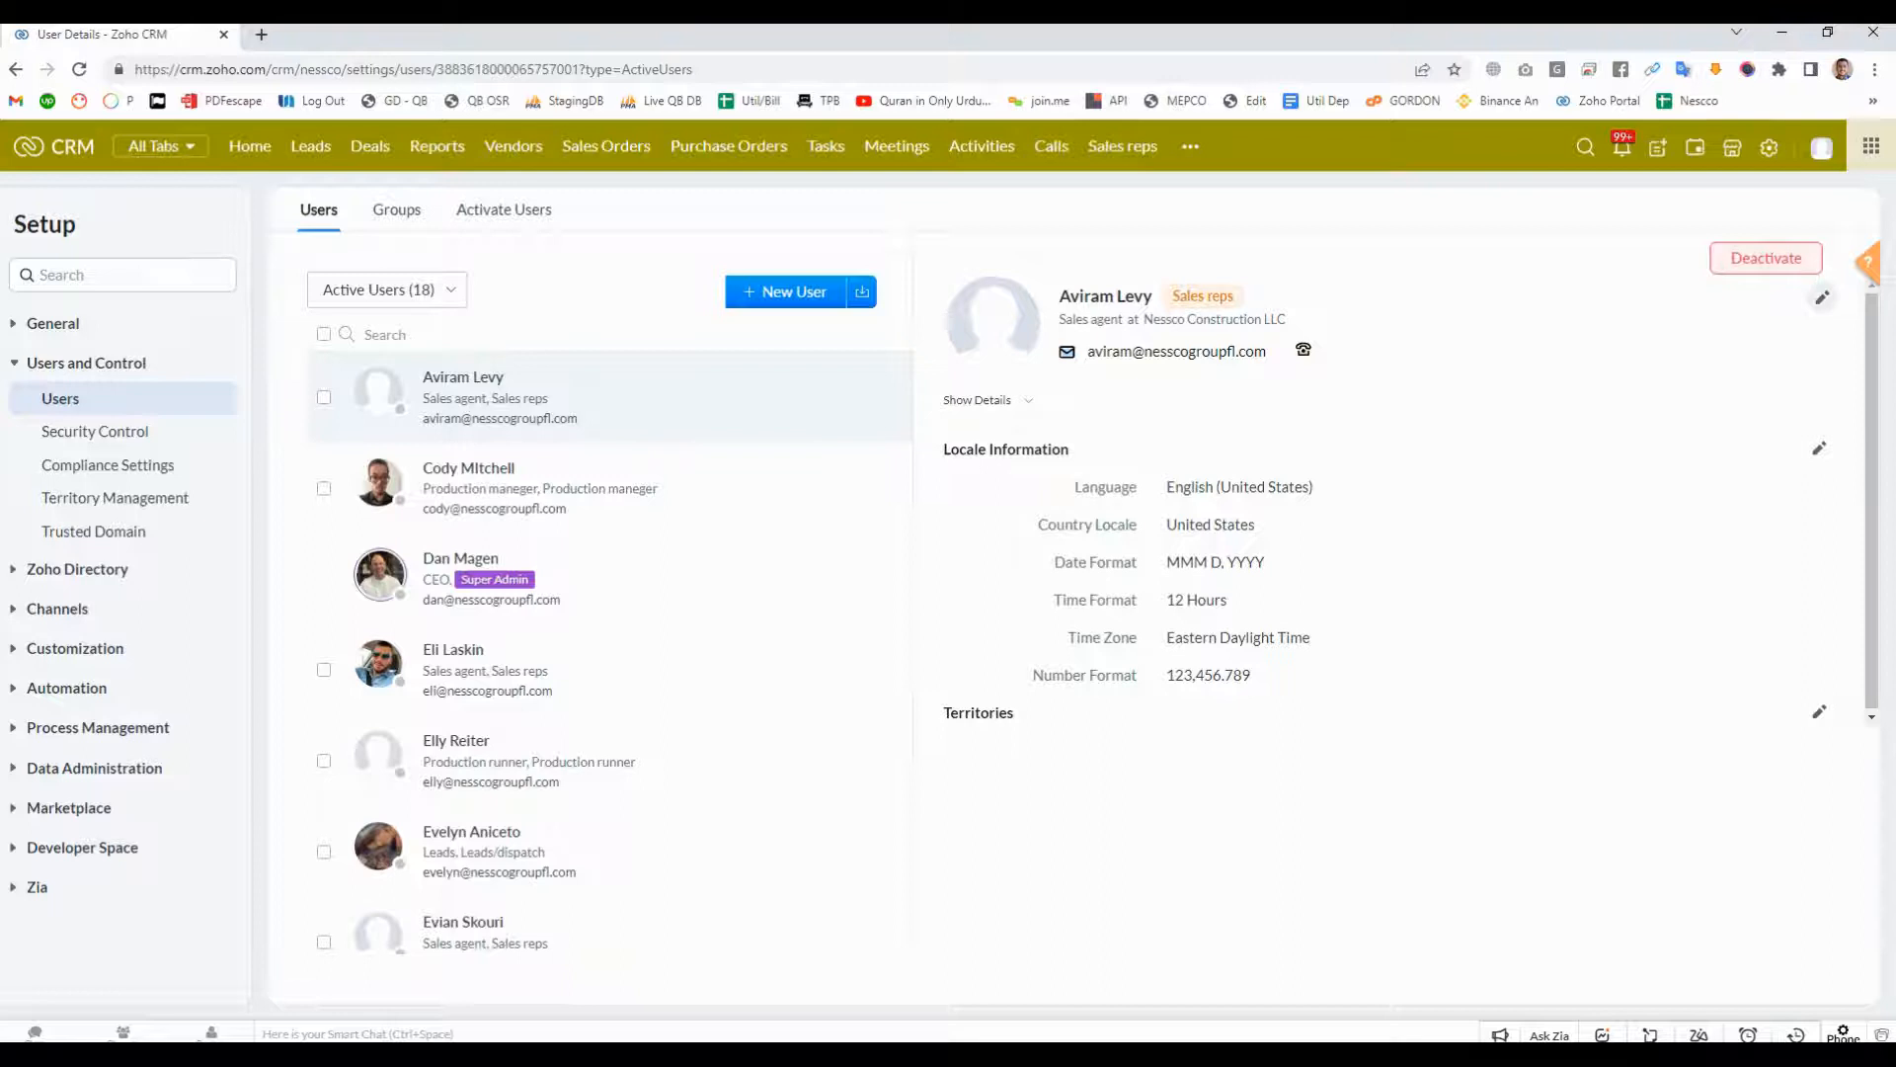
- Examine the profiles that can be assigned to the first-listed sales agent and leave the user edit form without saving
click(1823, 297)
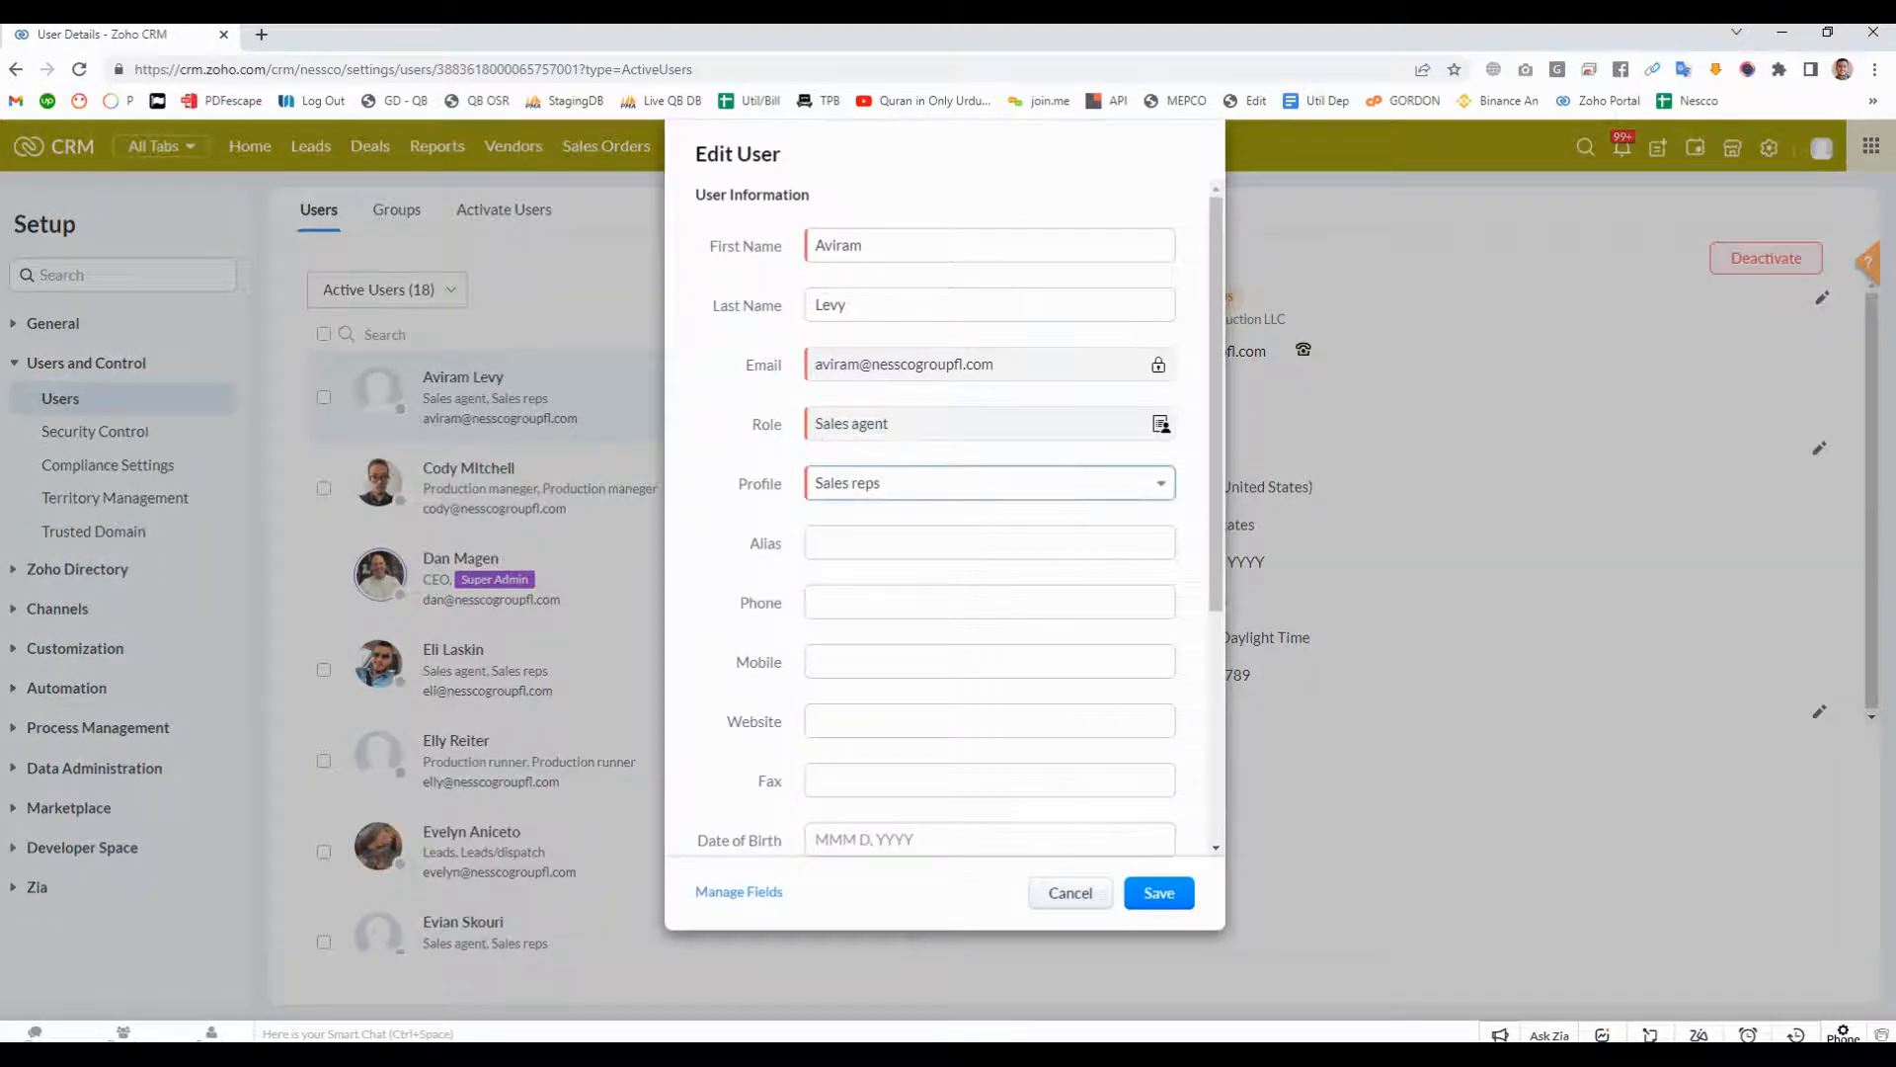
click(988, 483)
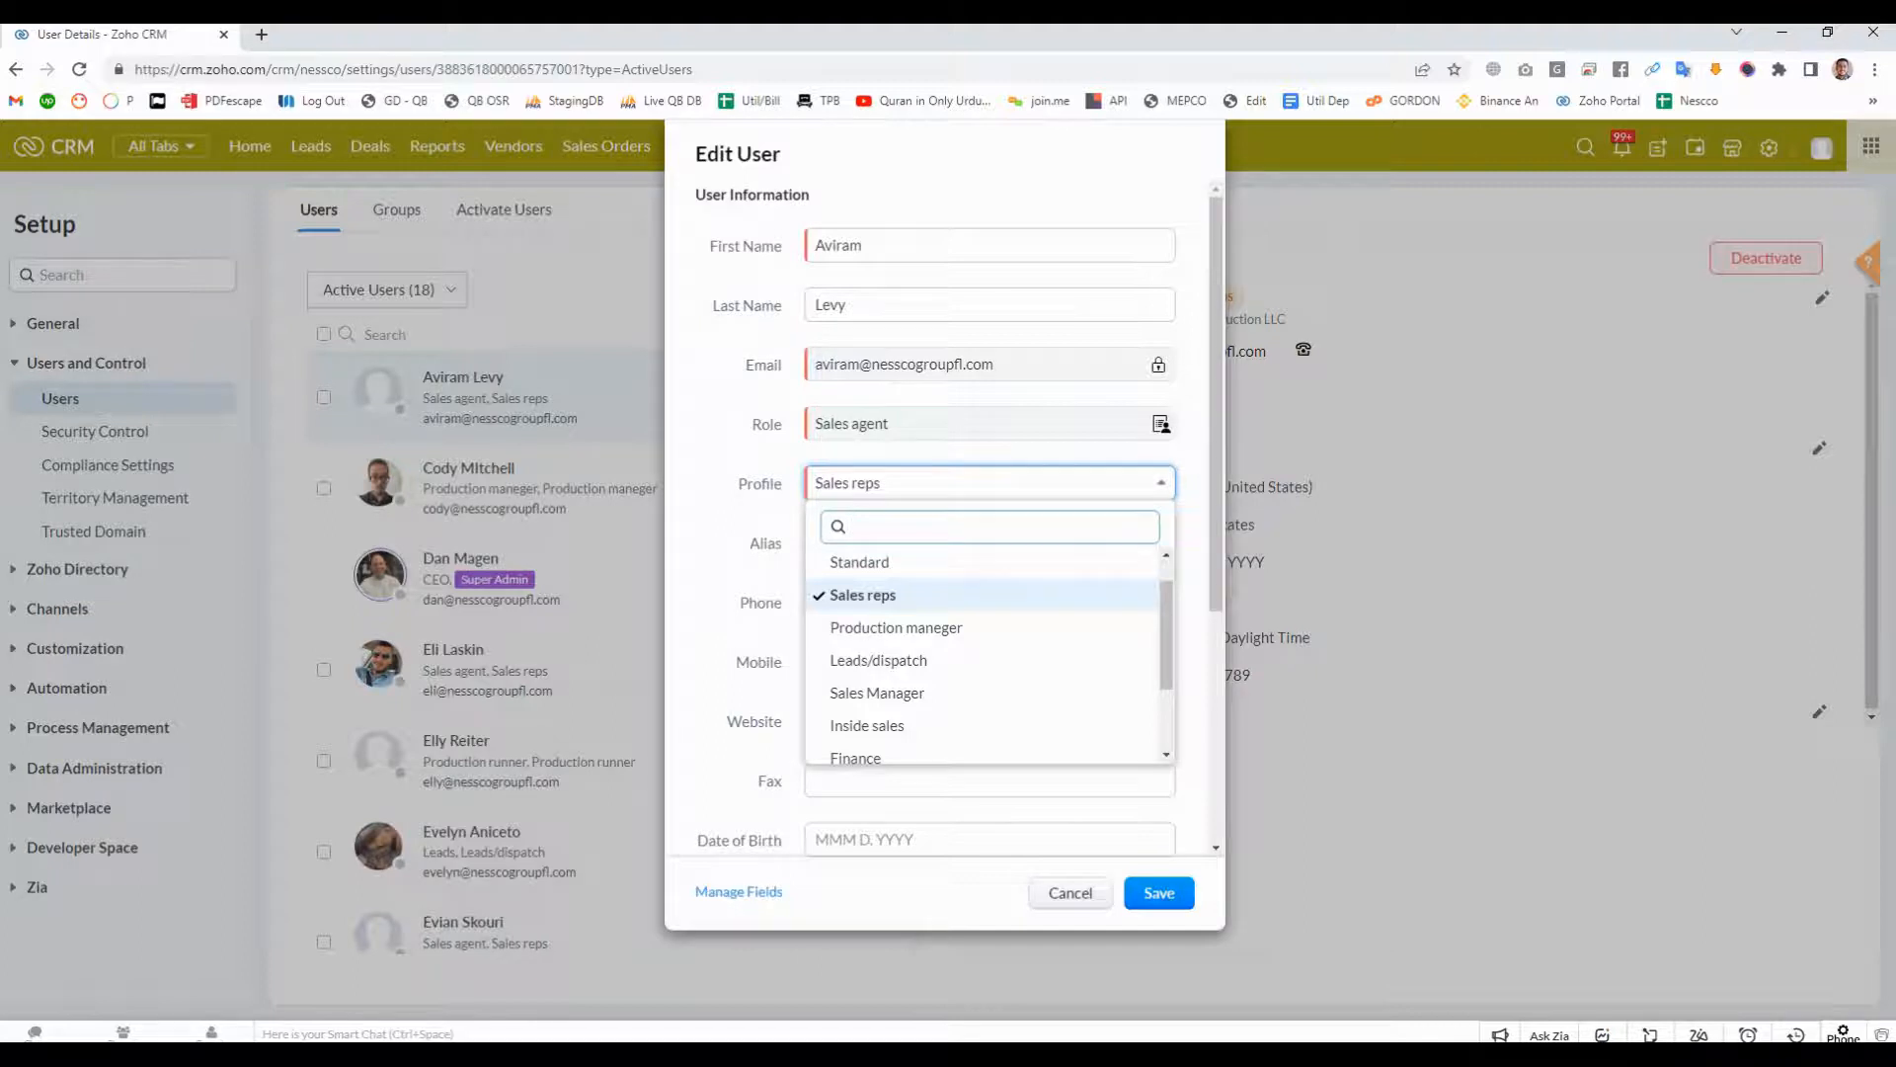
drag(1167, 637, 1167, 583)
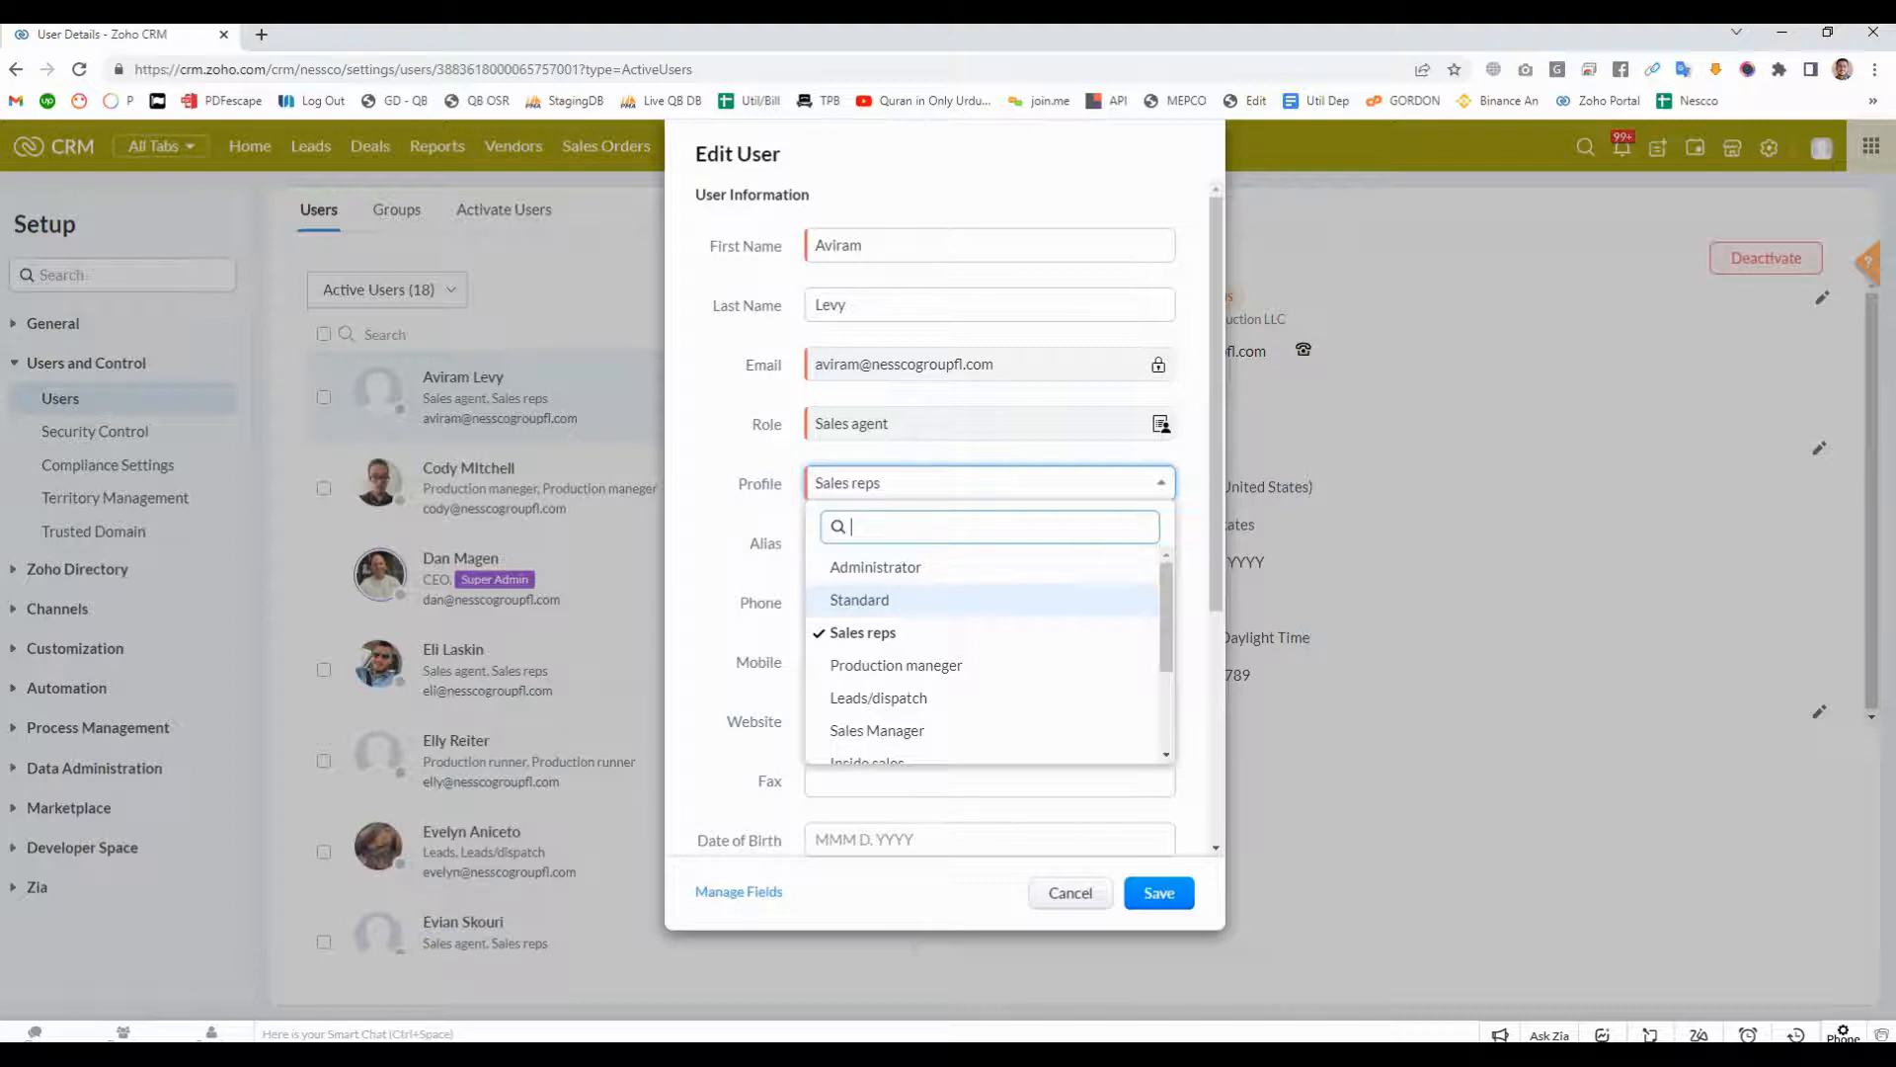
scroll(889, 632, down, 1)
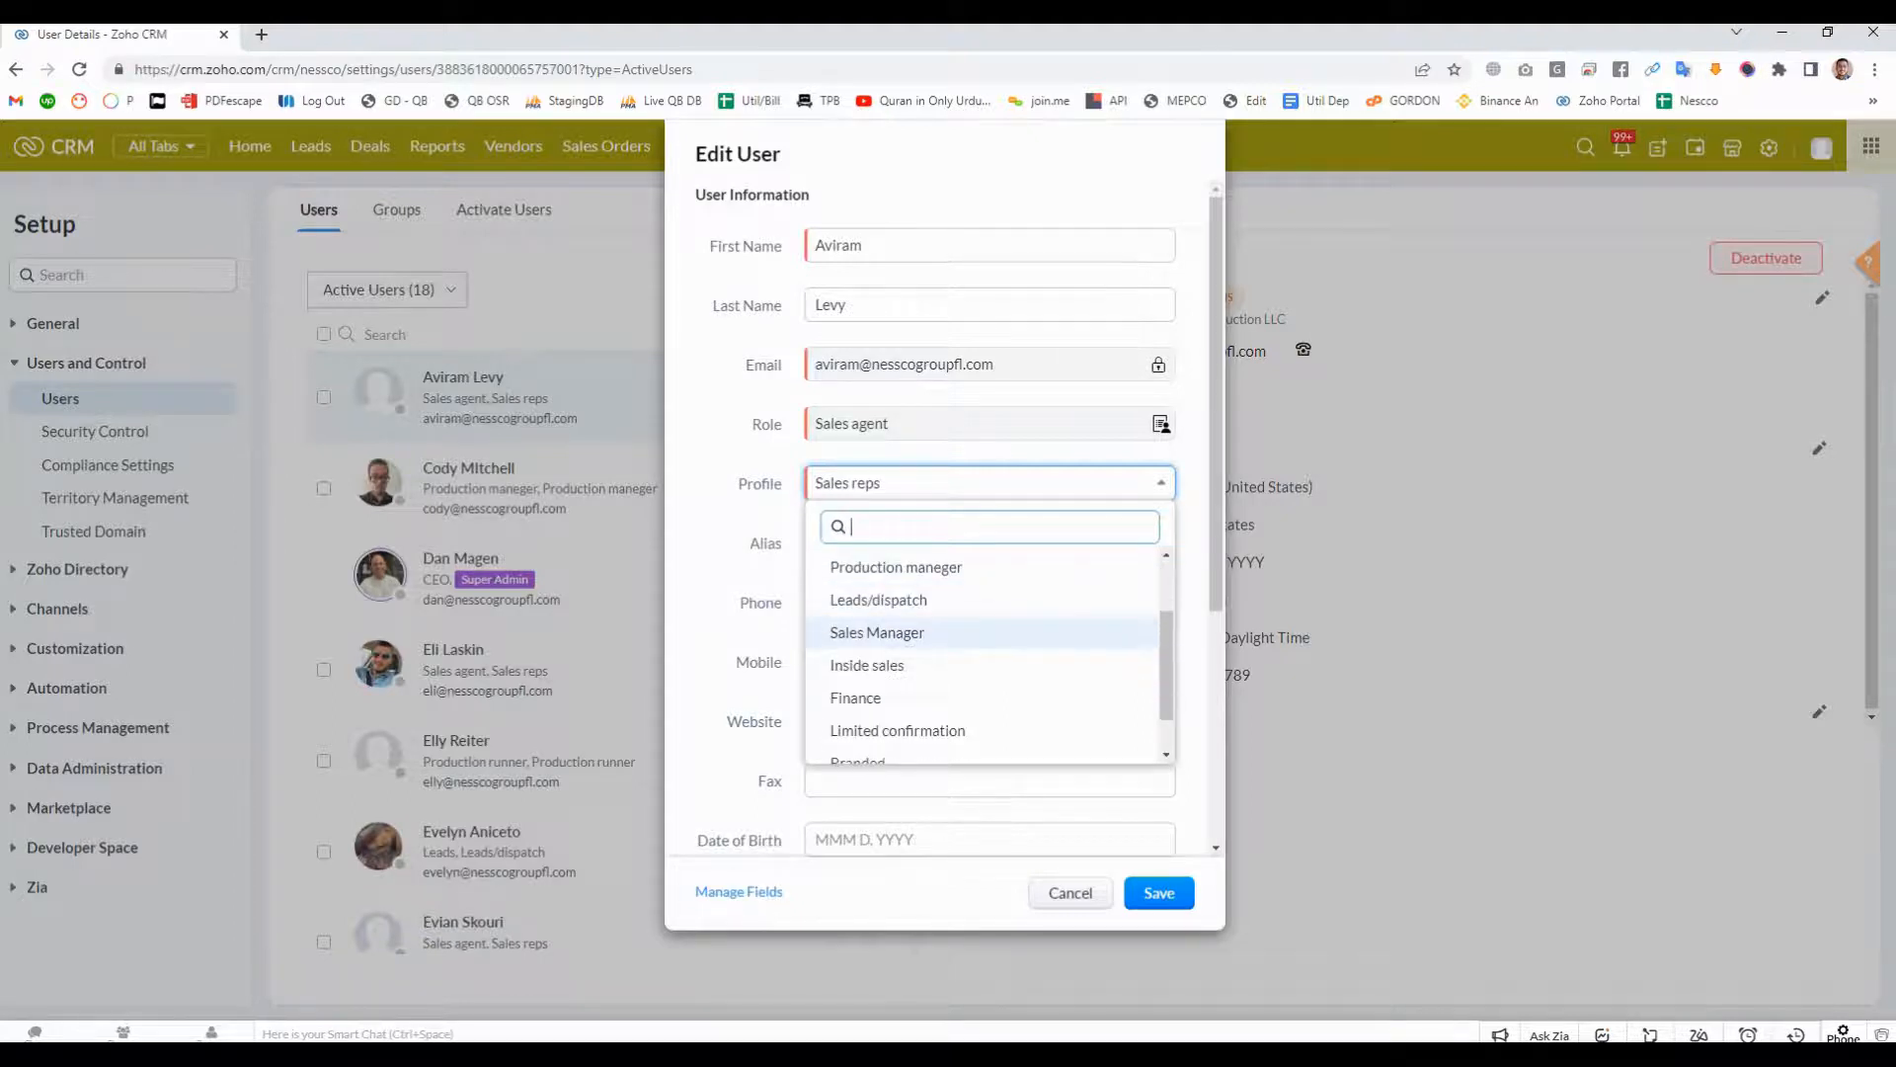
scroll(988, 632, down, 1)
scroll(988, 632, up, 3)
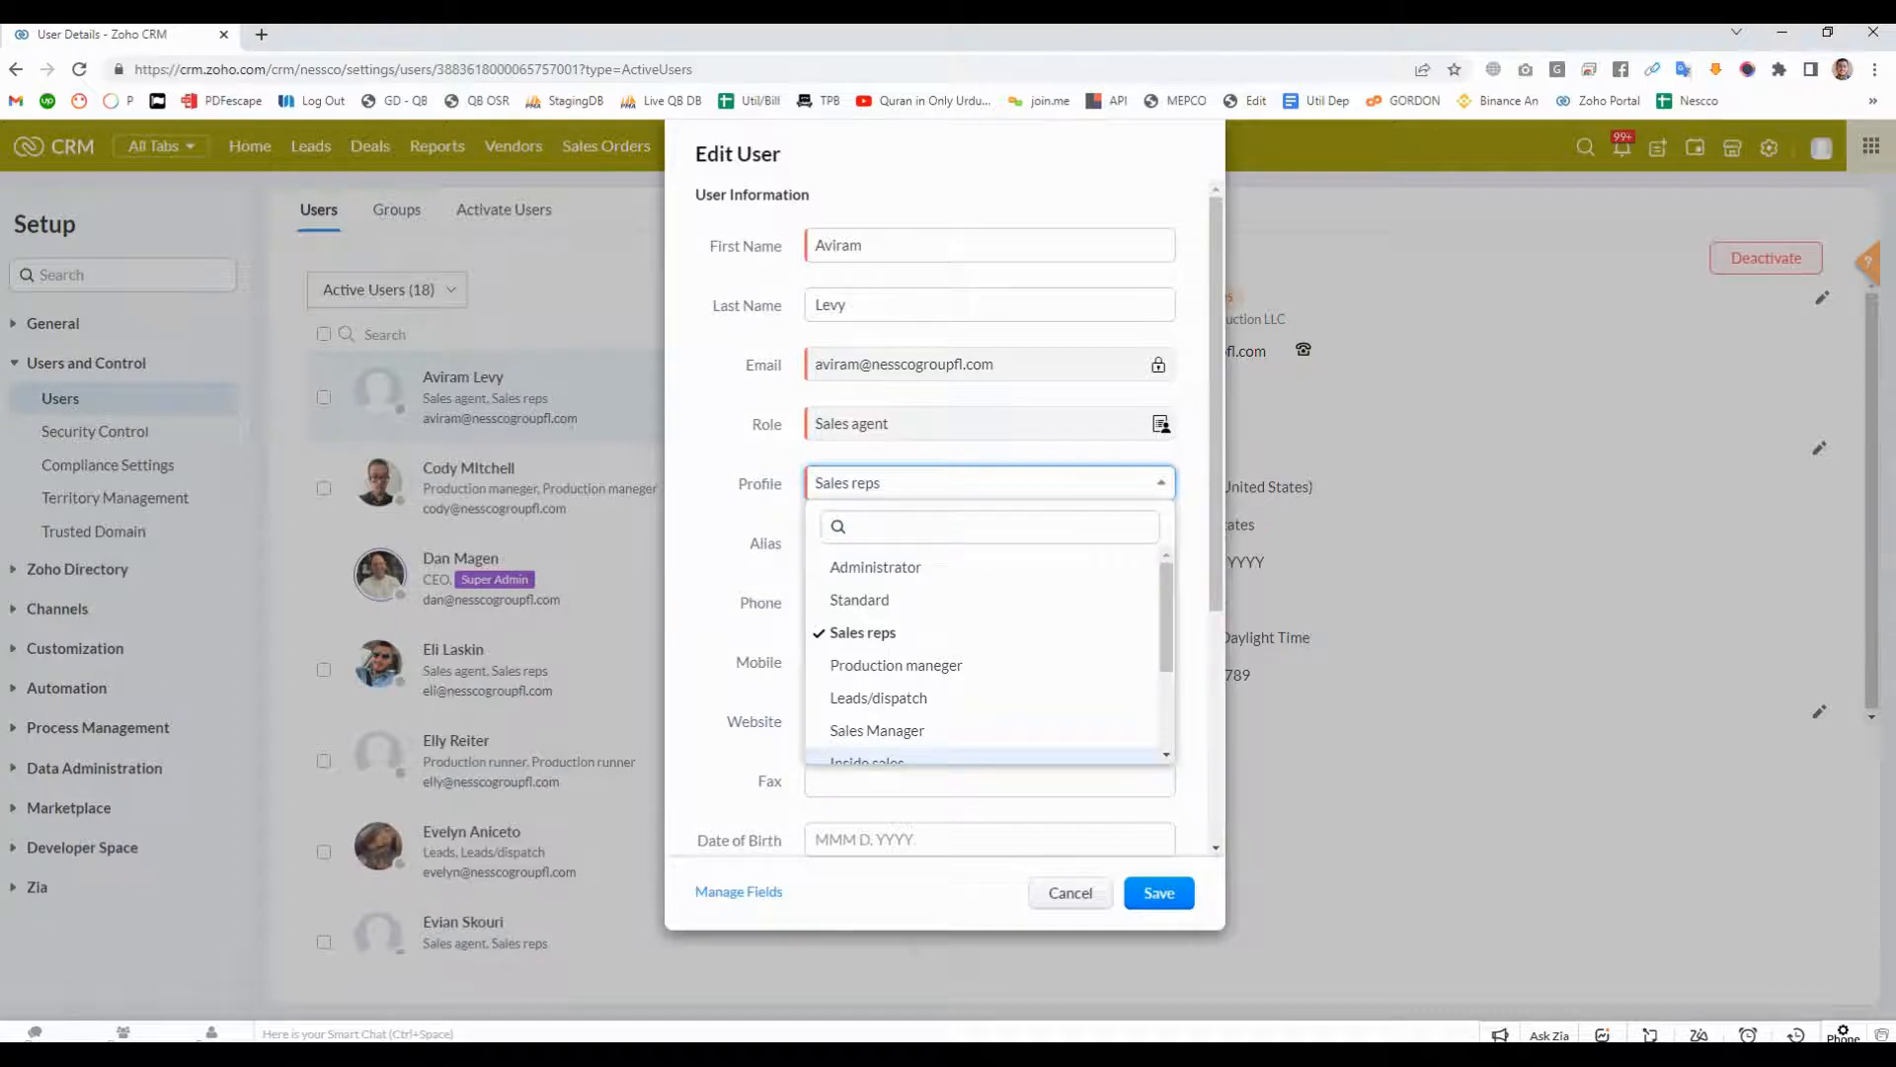
key(Escape)
click(1071, 893)
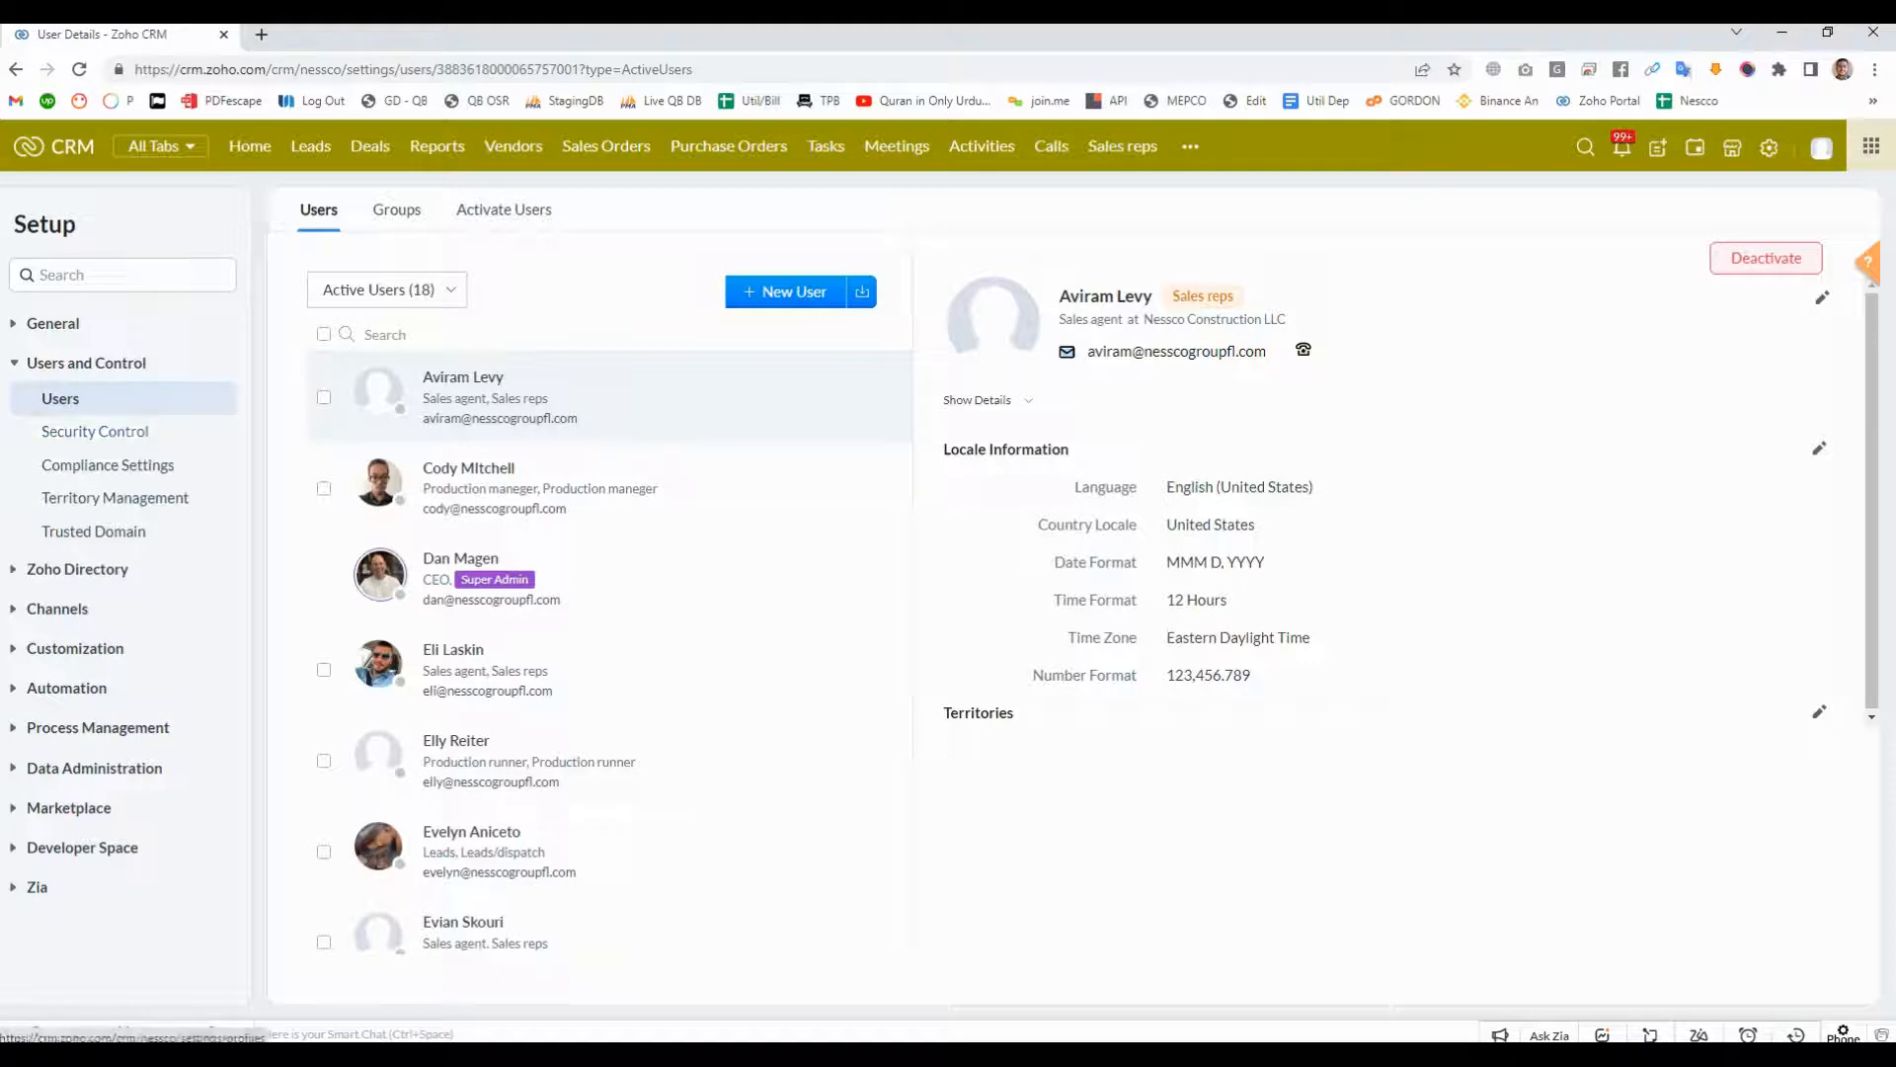
- Open the Security Control profiles list and examine the actions available for the Administrator, Standard and Sales reps profiles
click(44, 224)
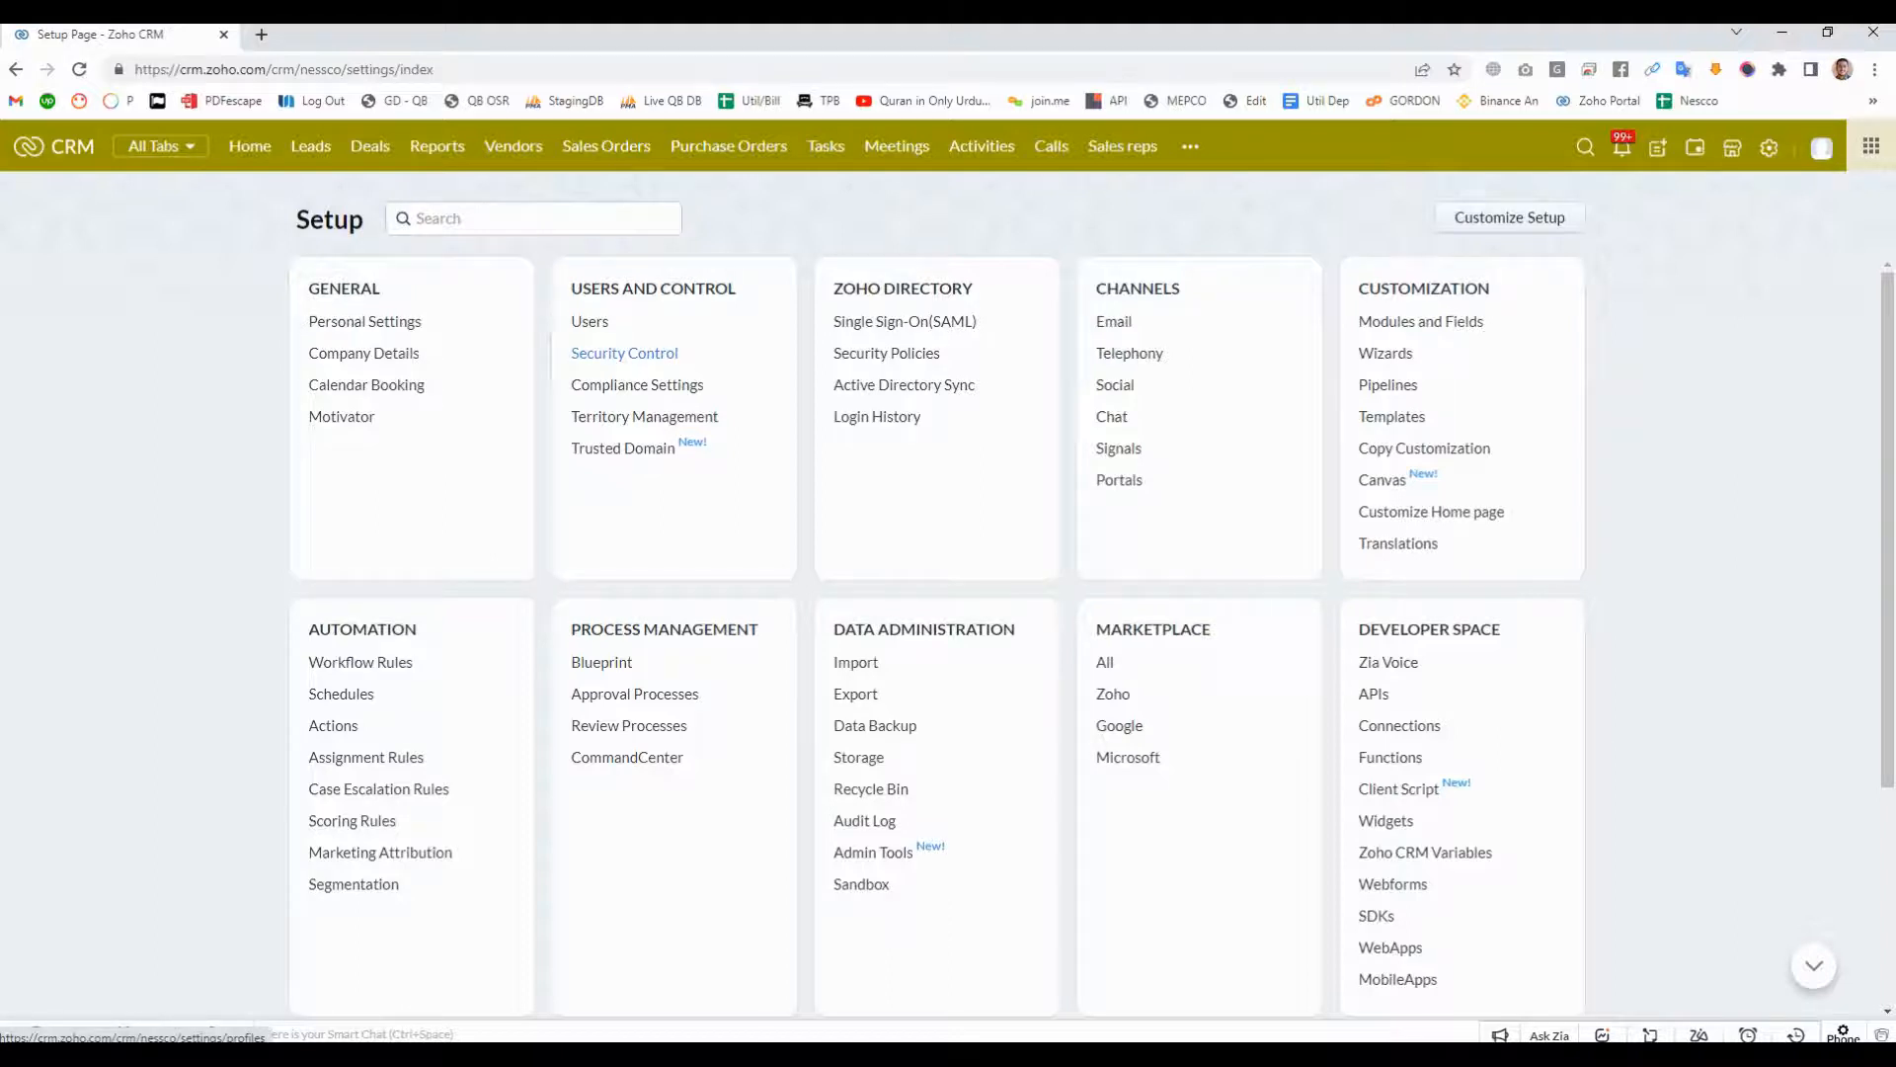
click(624, 353)
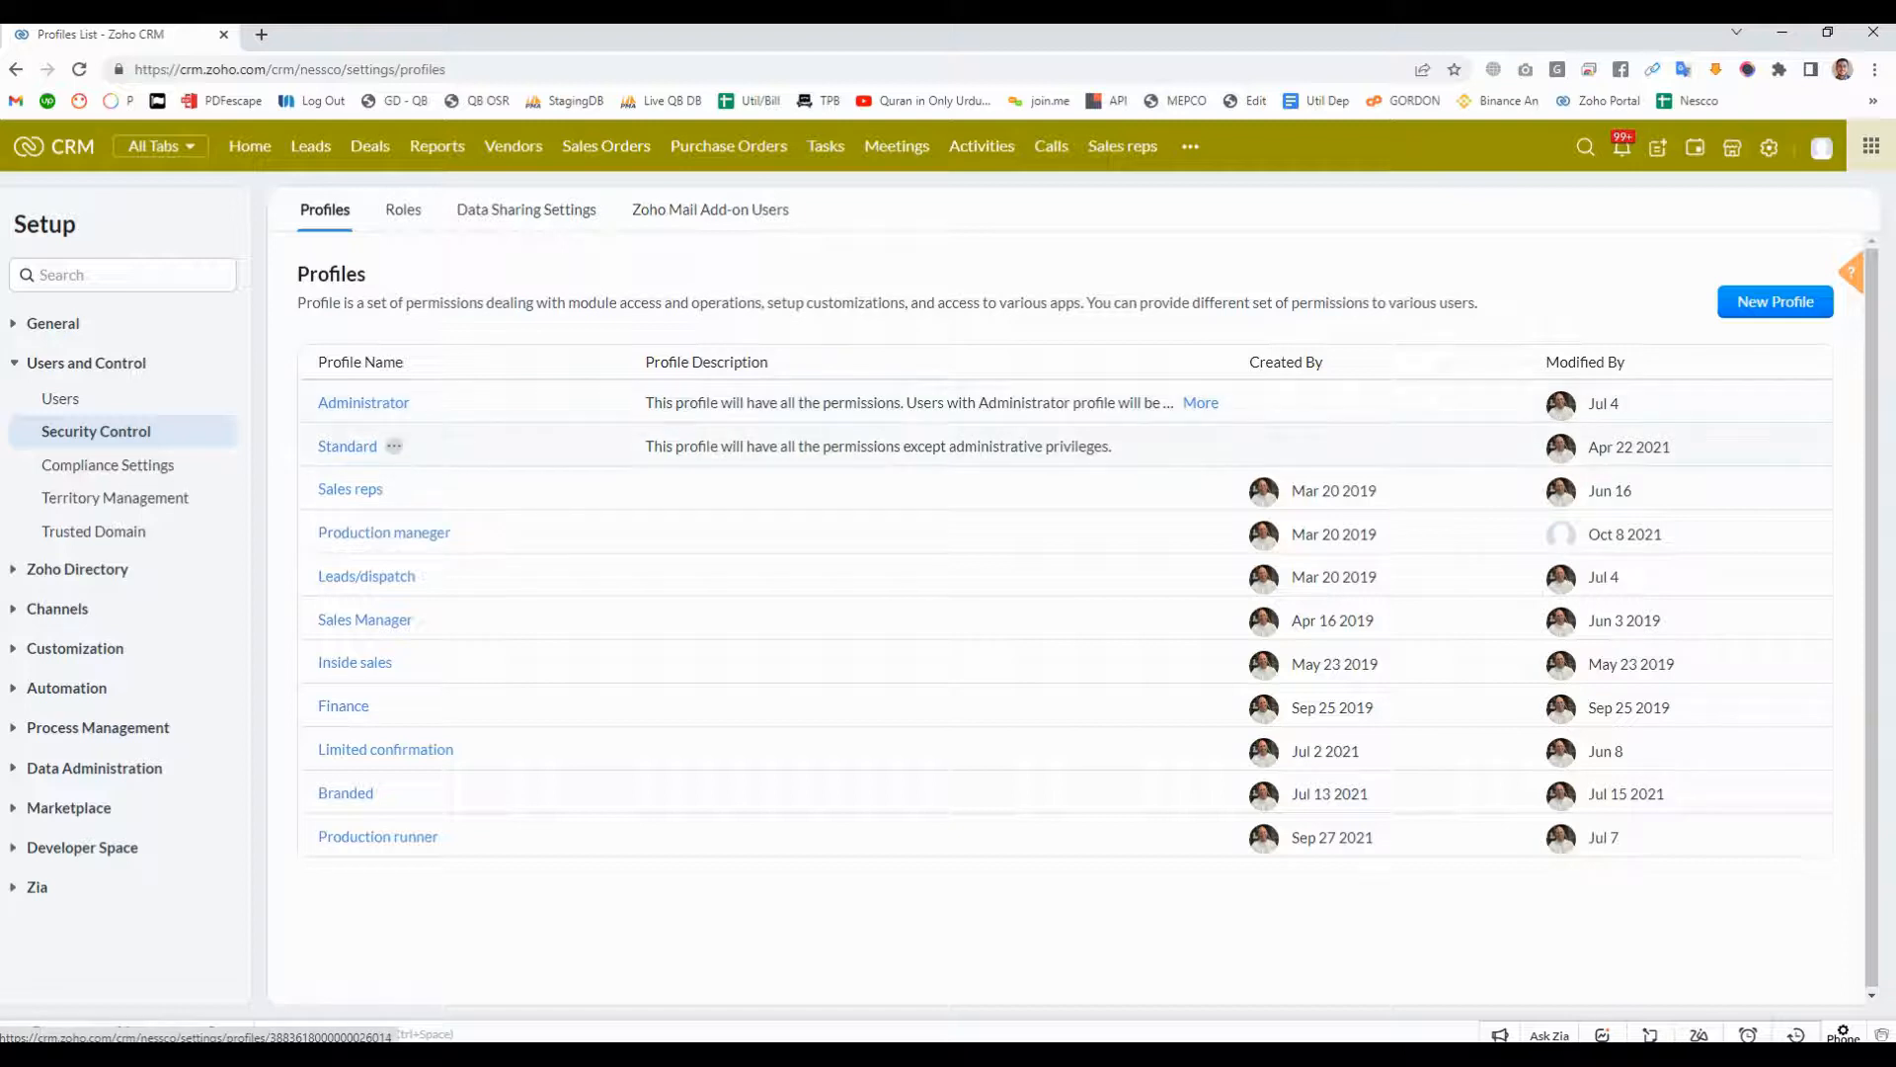
click(425, 402)
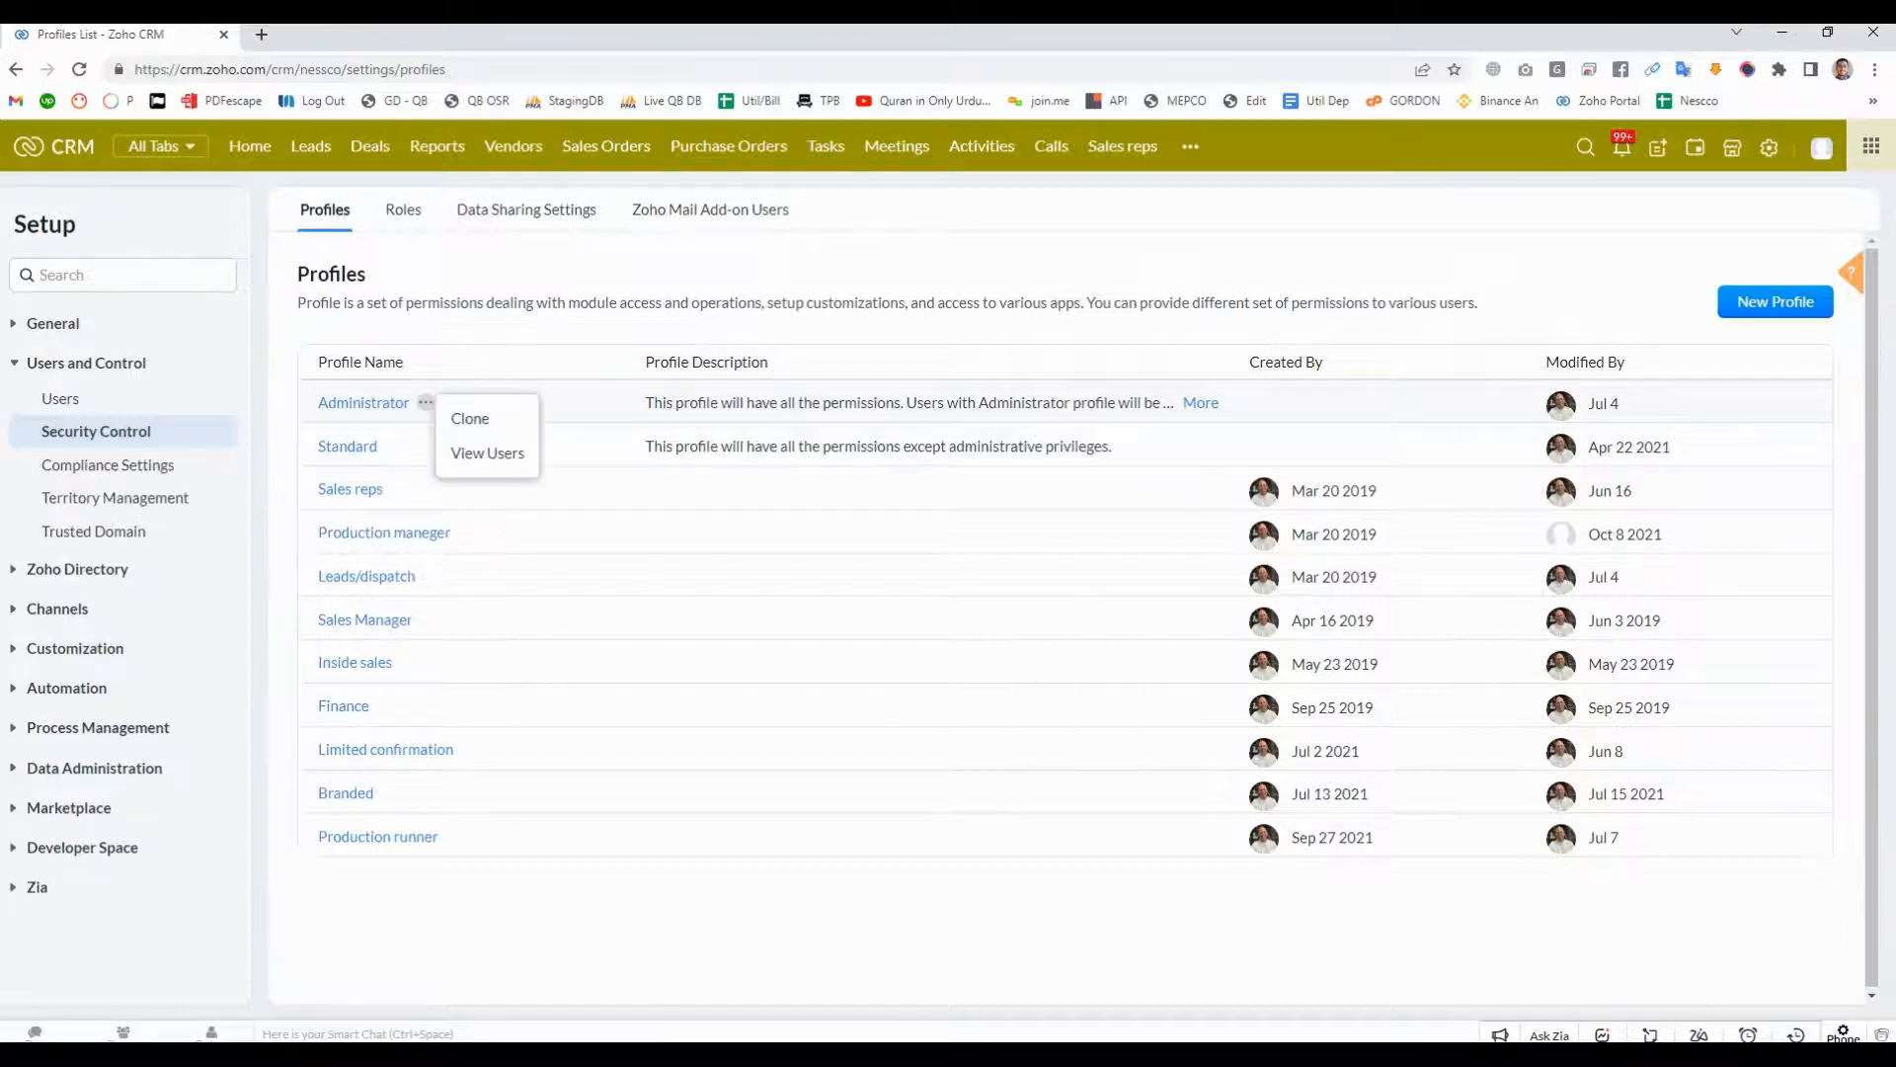
click(394, 446)
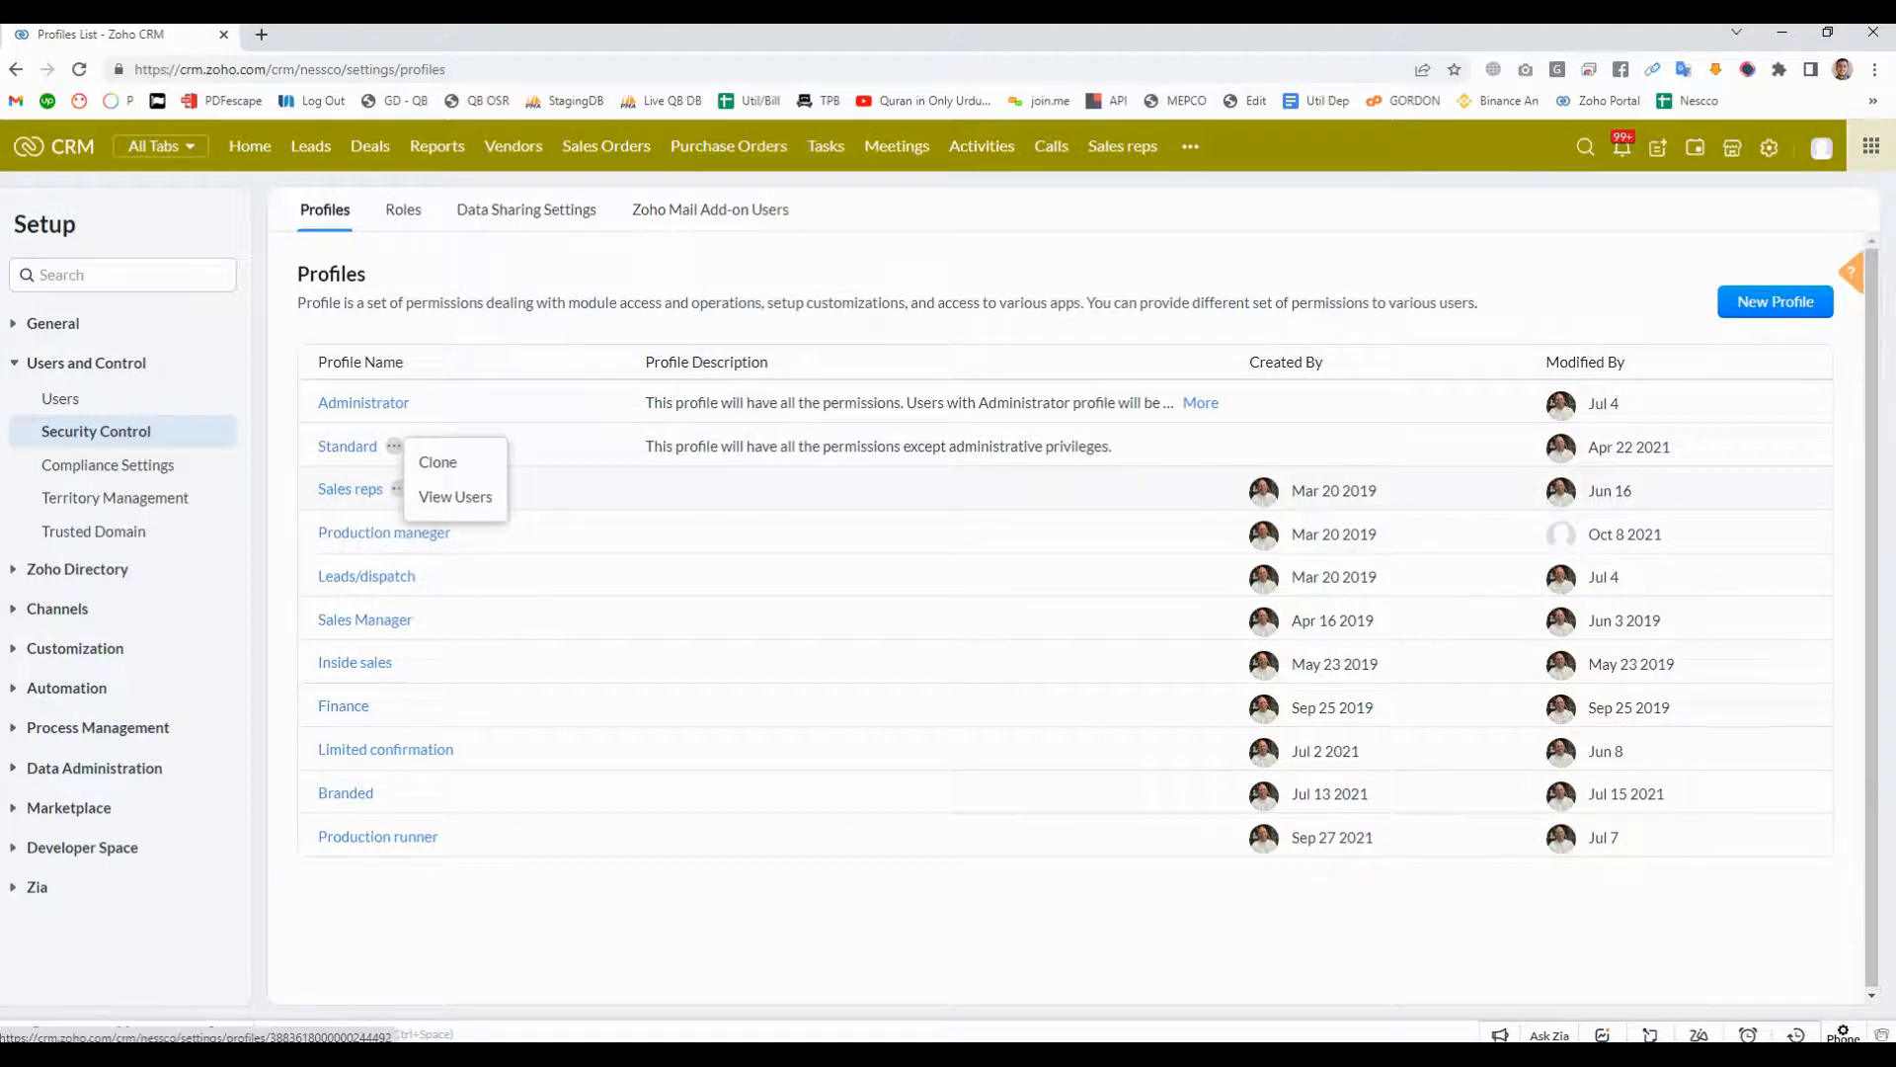
click(398, 489)
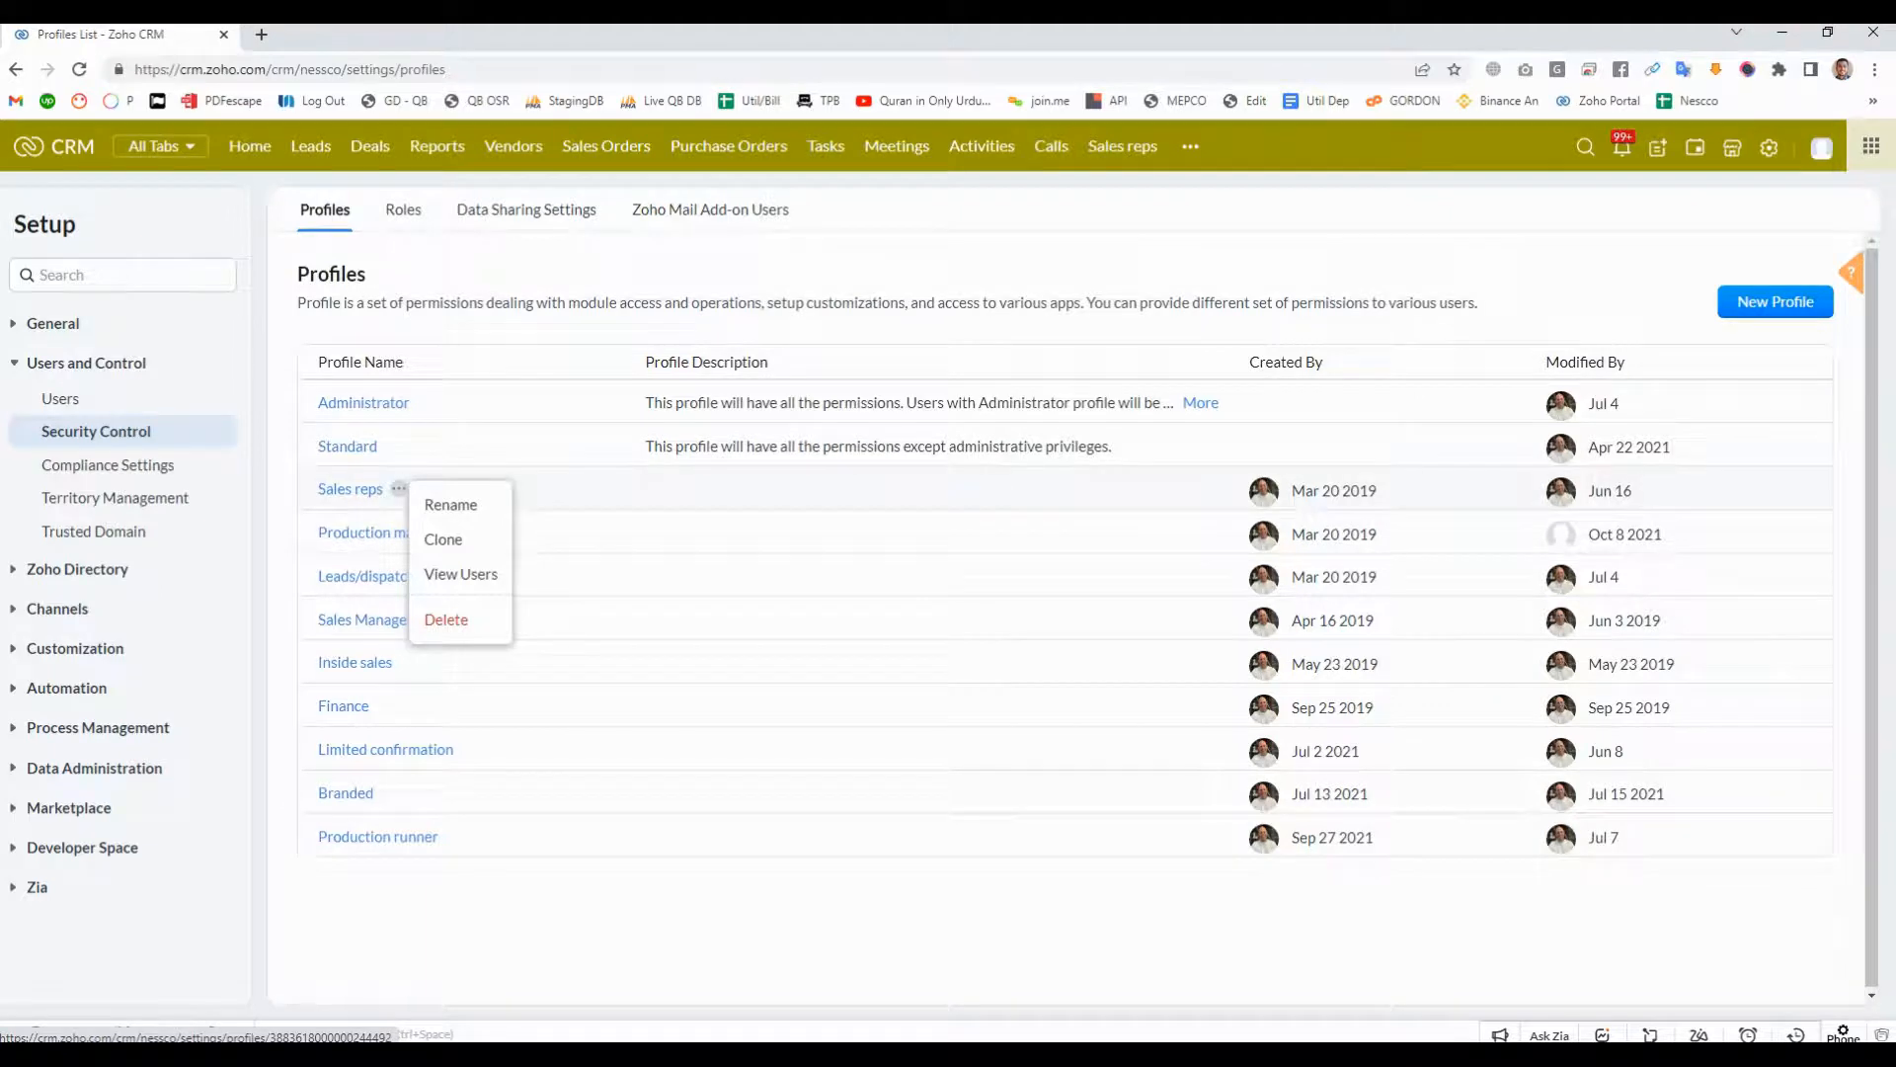
click(425, 321)
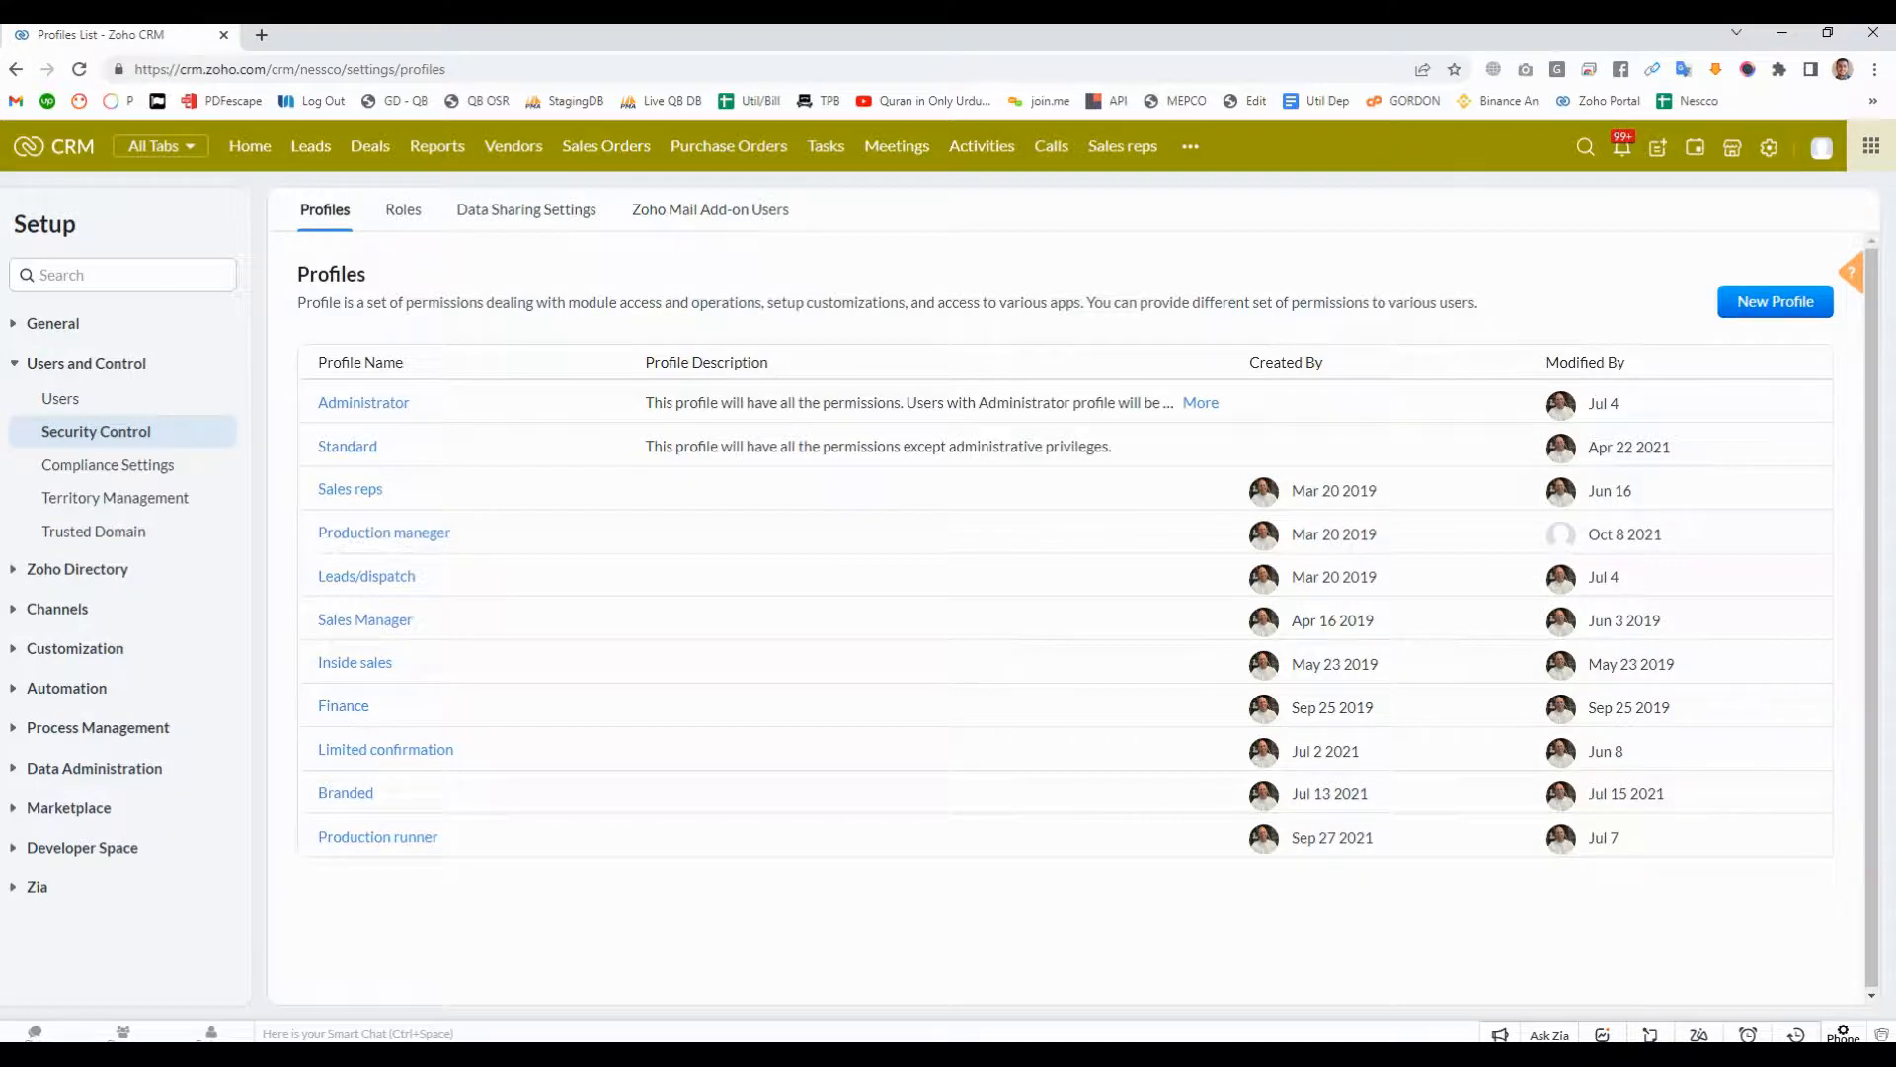
- Create a profile named HR, cloned from the Standard profile, with the description "HR Profile"
click(1775, 301)
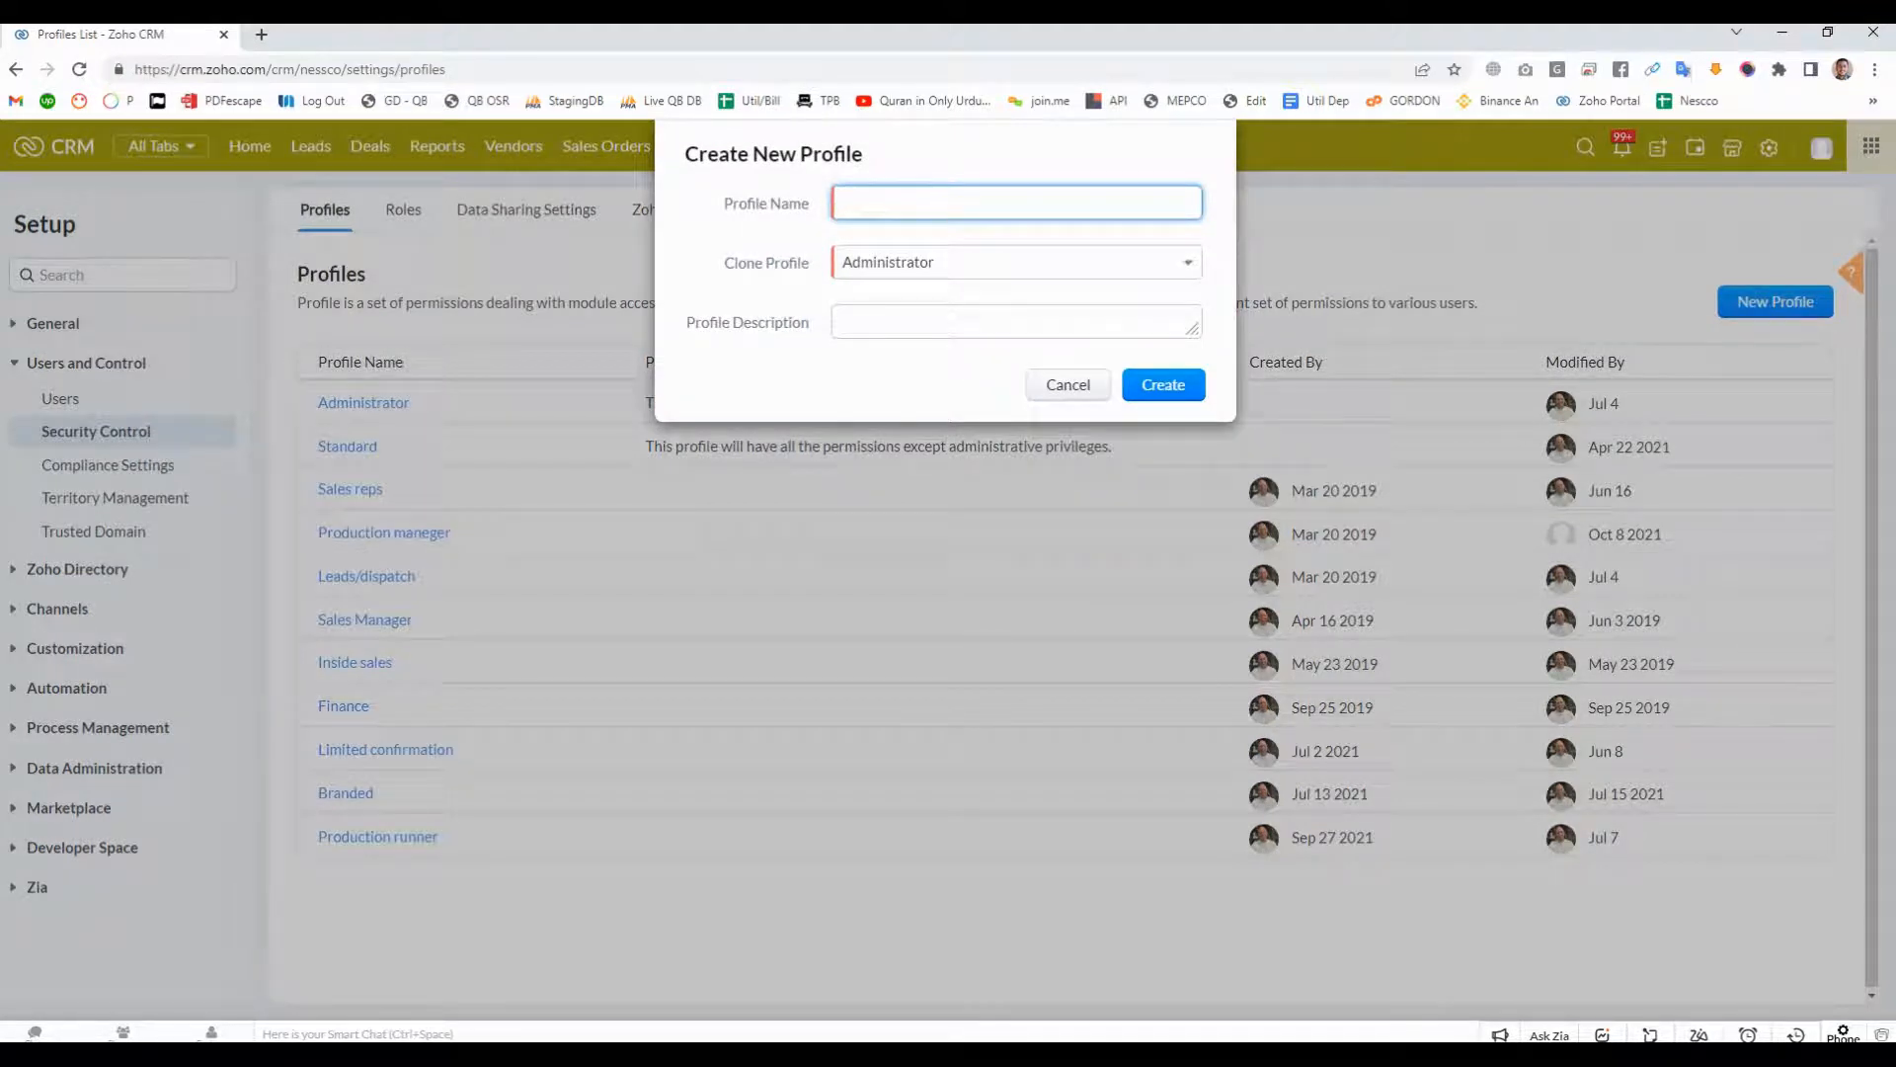
text(HR)
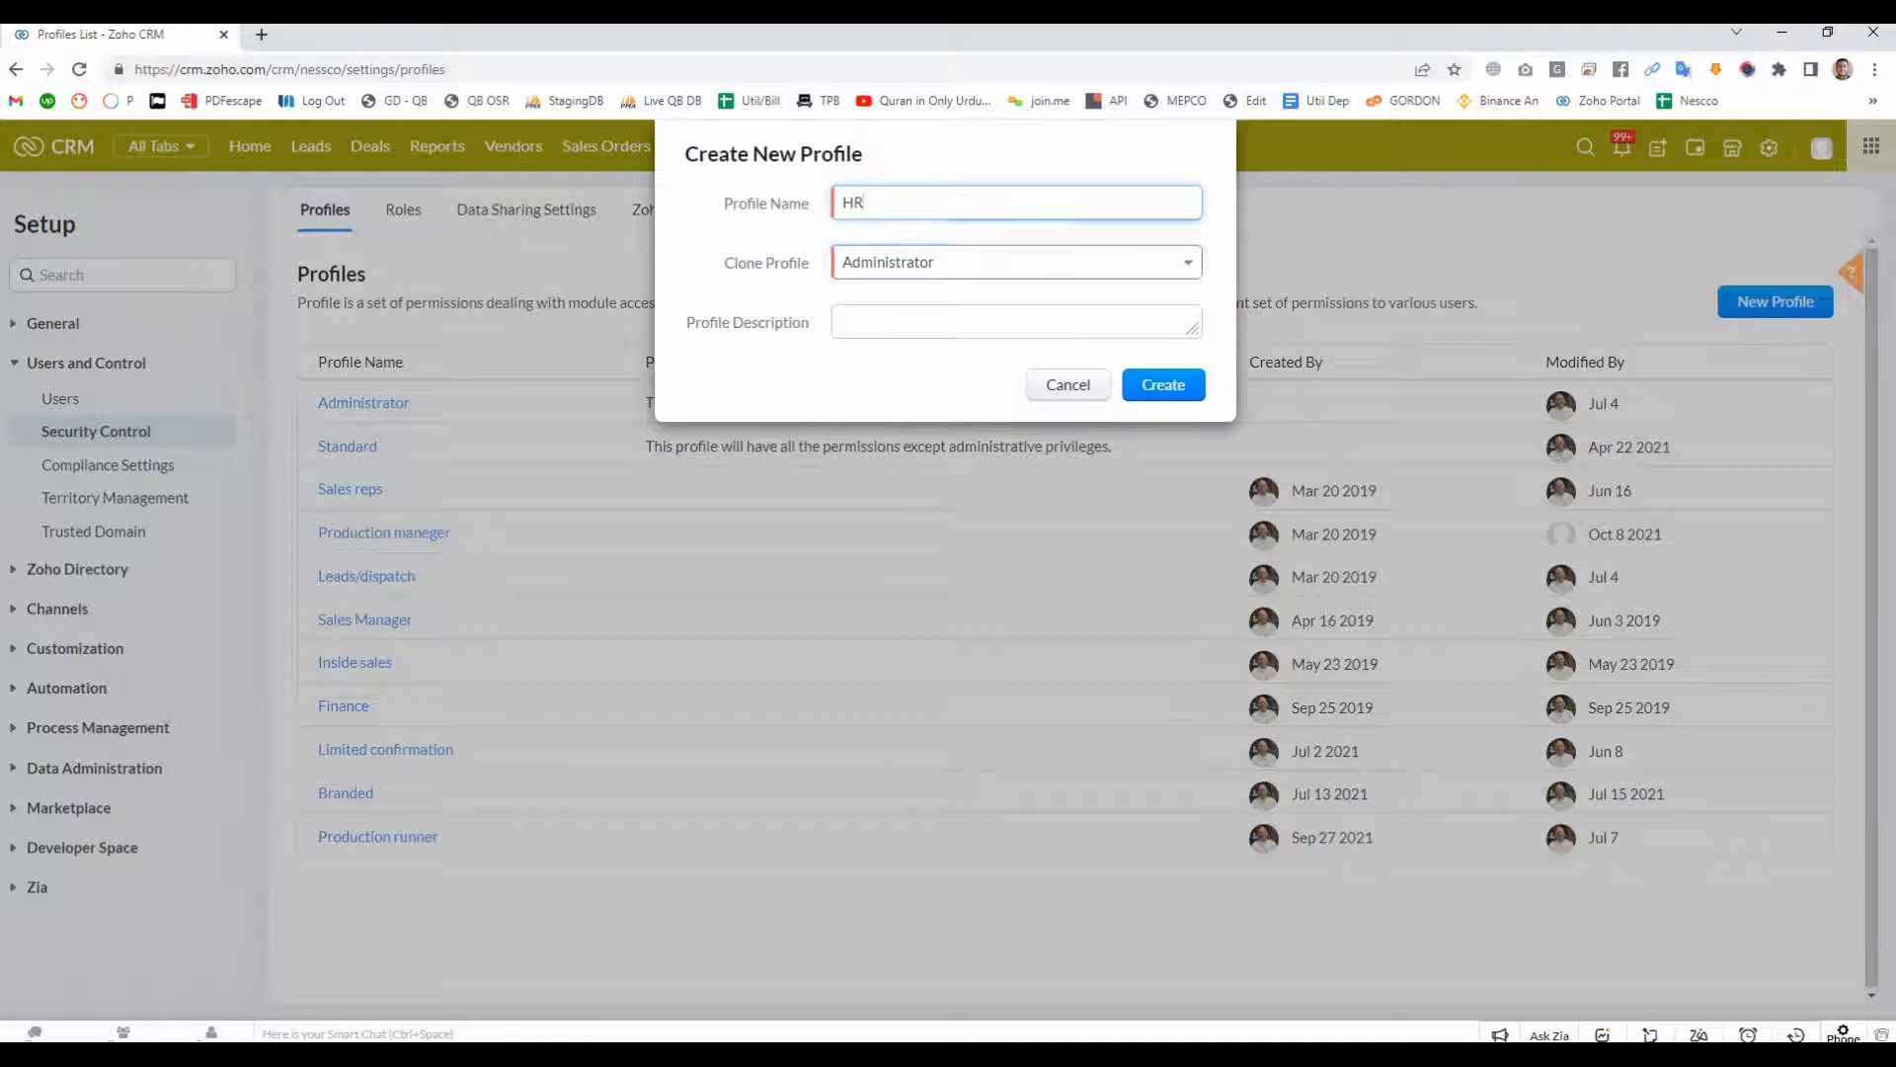
click(1017, 263)
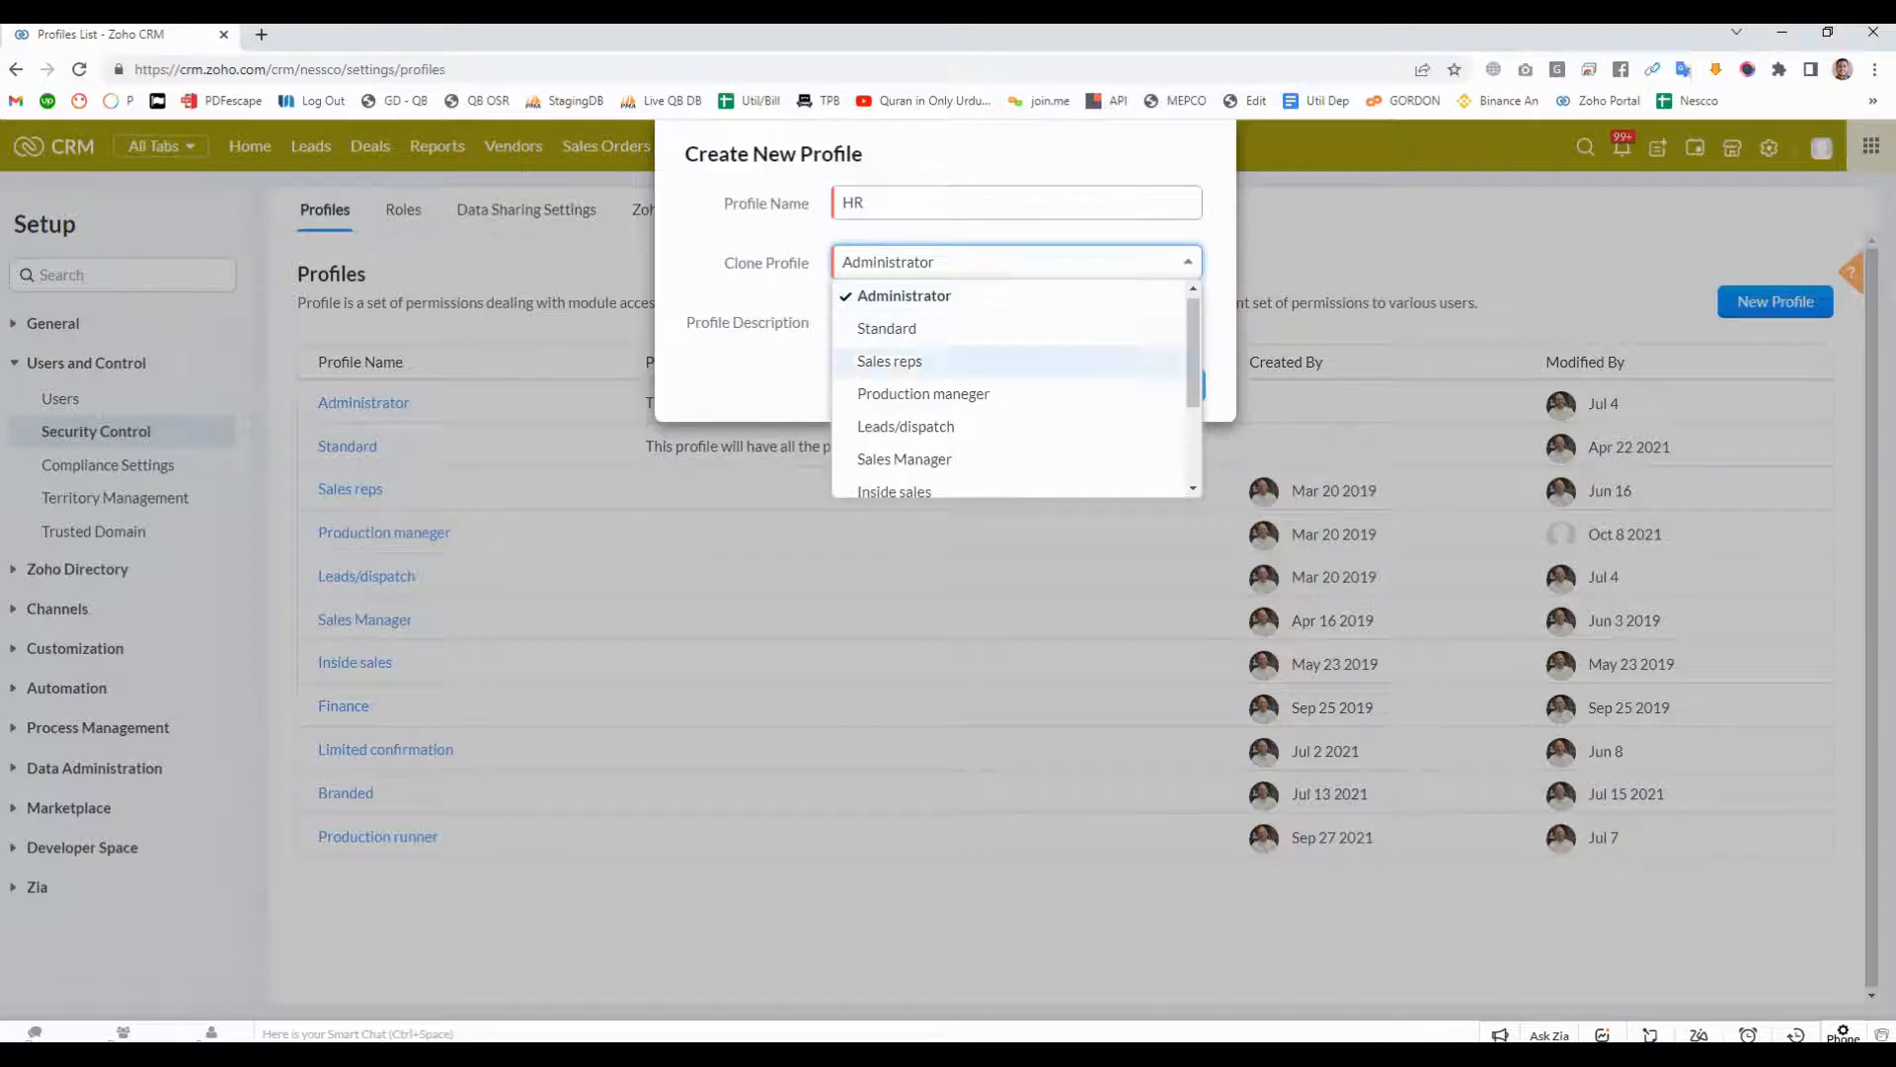
scroll(1017, 385, down, 3)
scroll(1017, 385, up, 3)
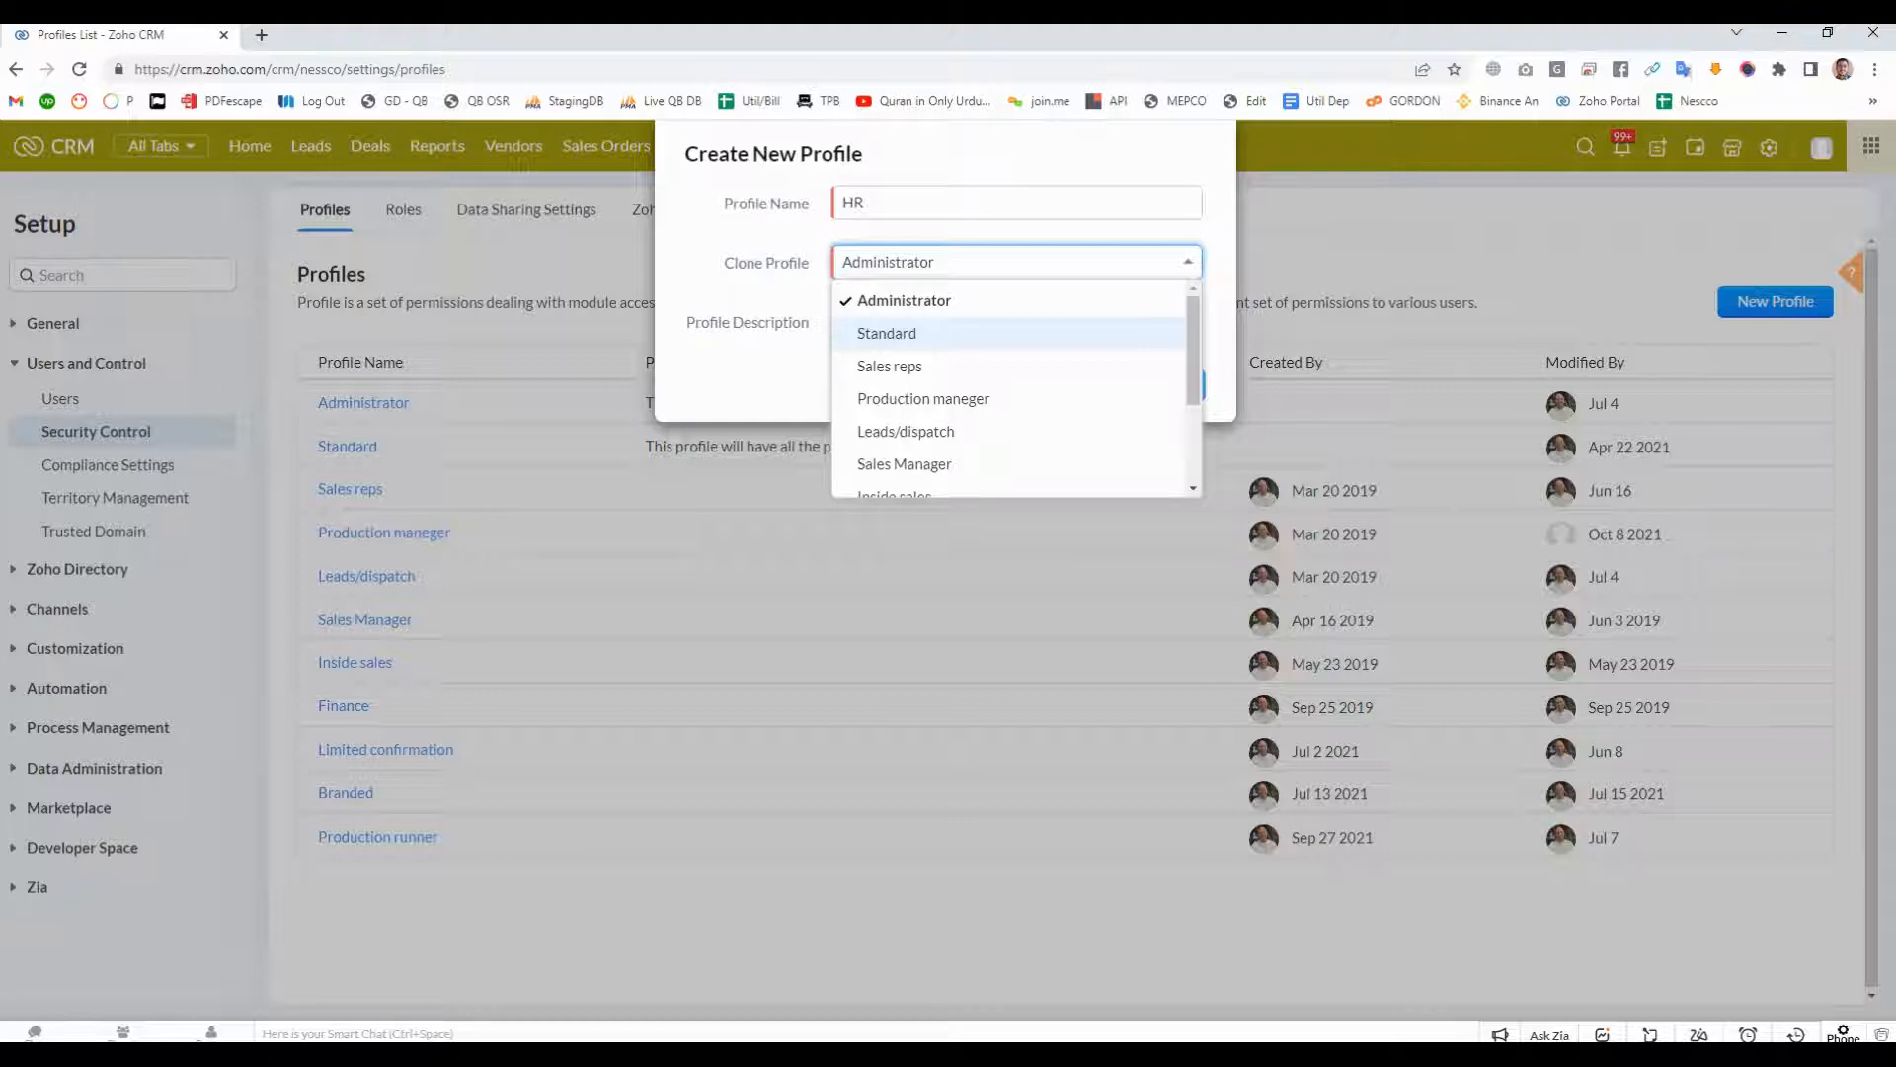
click(887, 333)
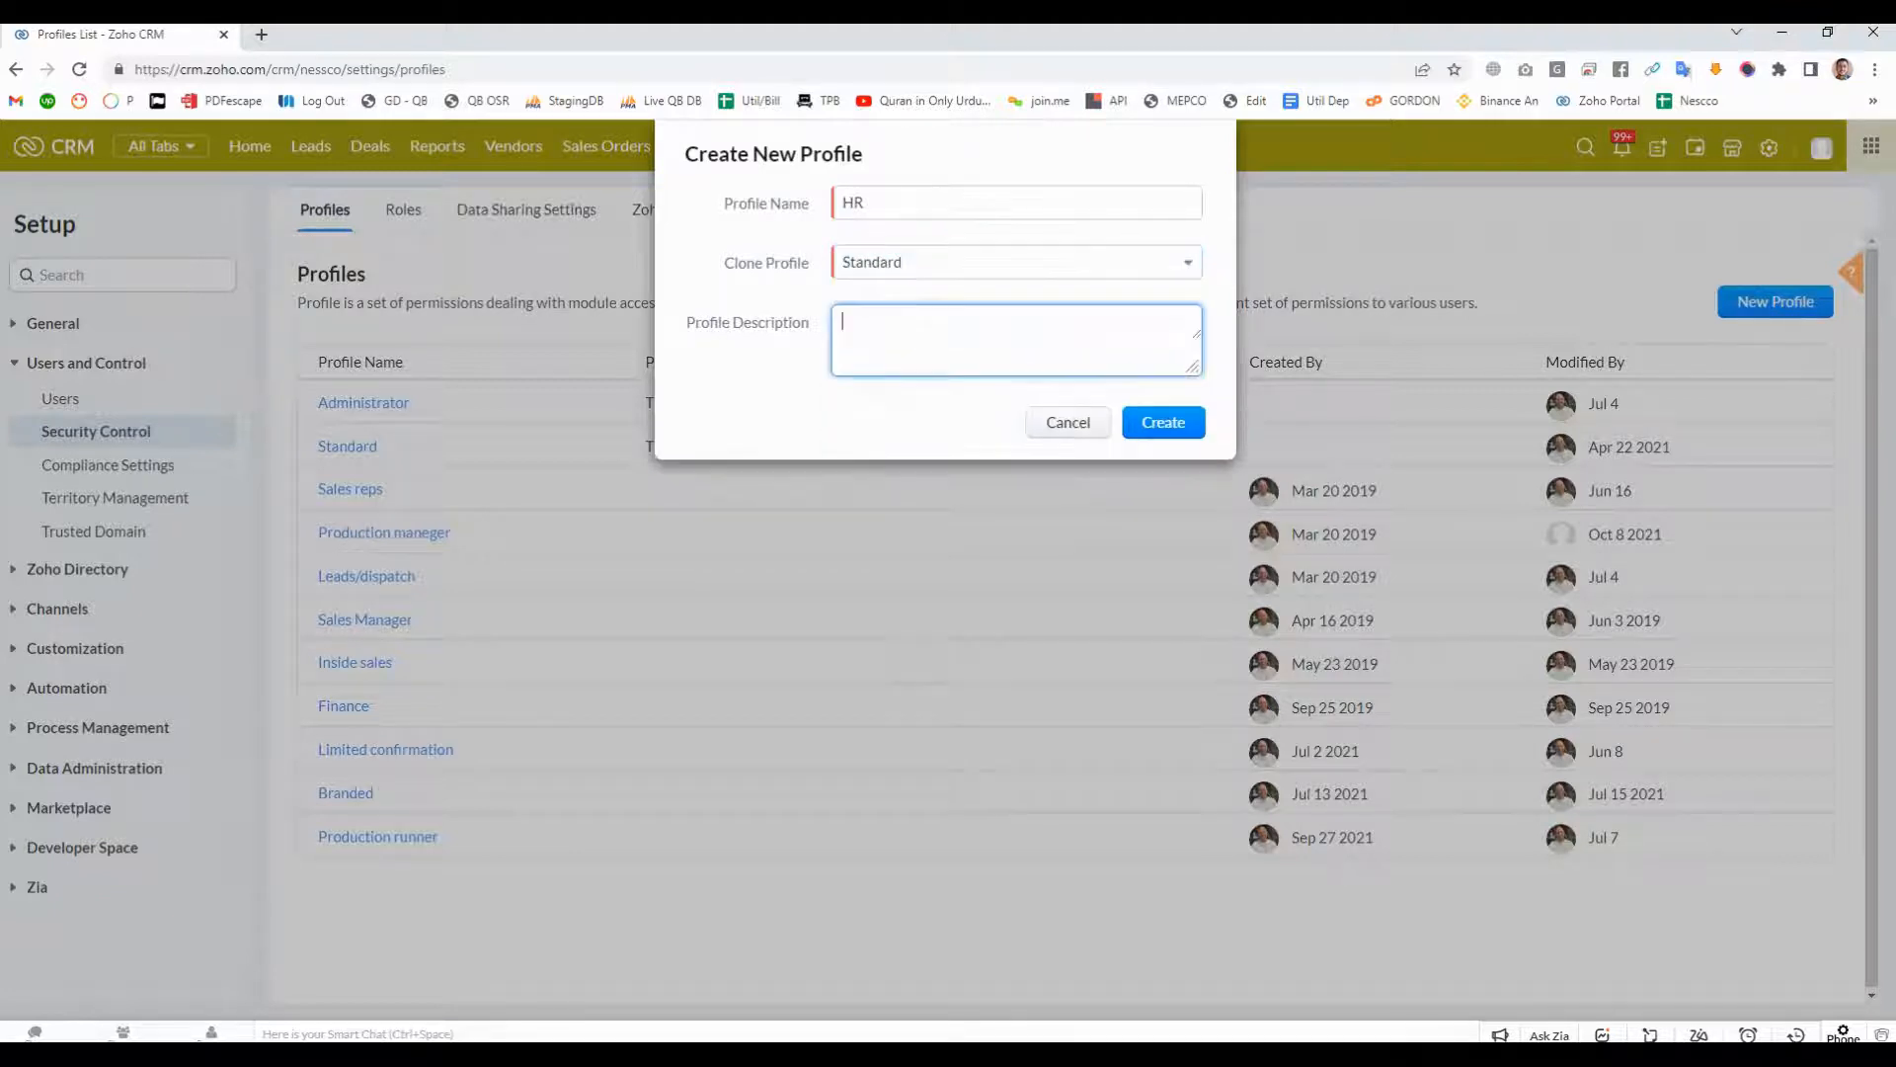
text(HR Profile)
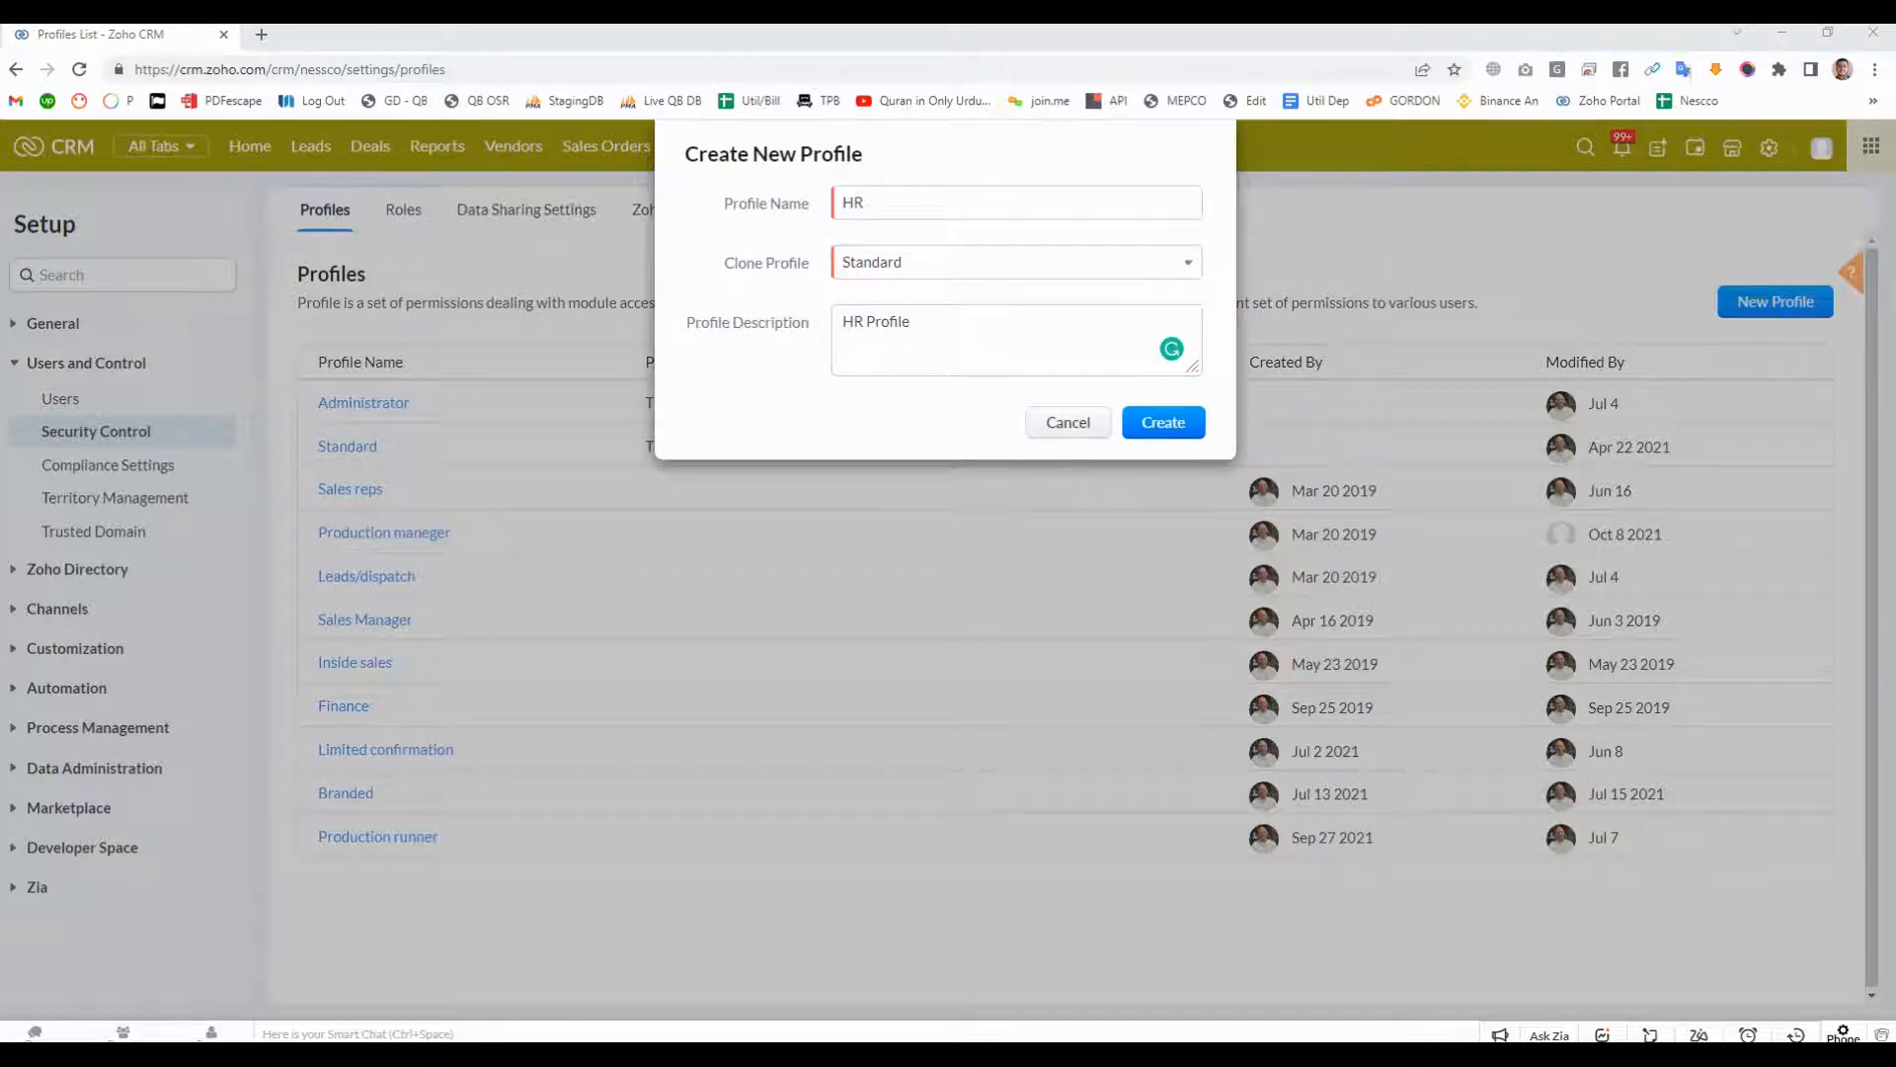
click(1163, 423)
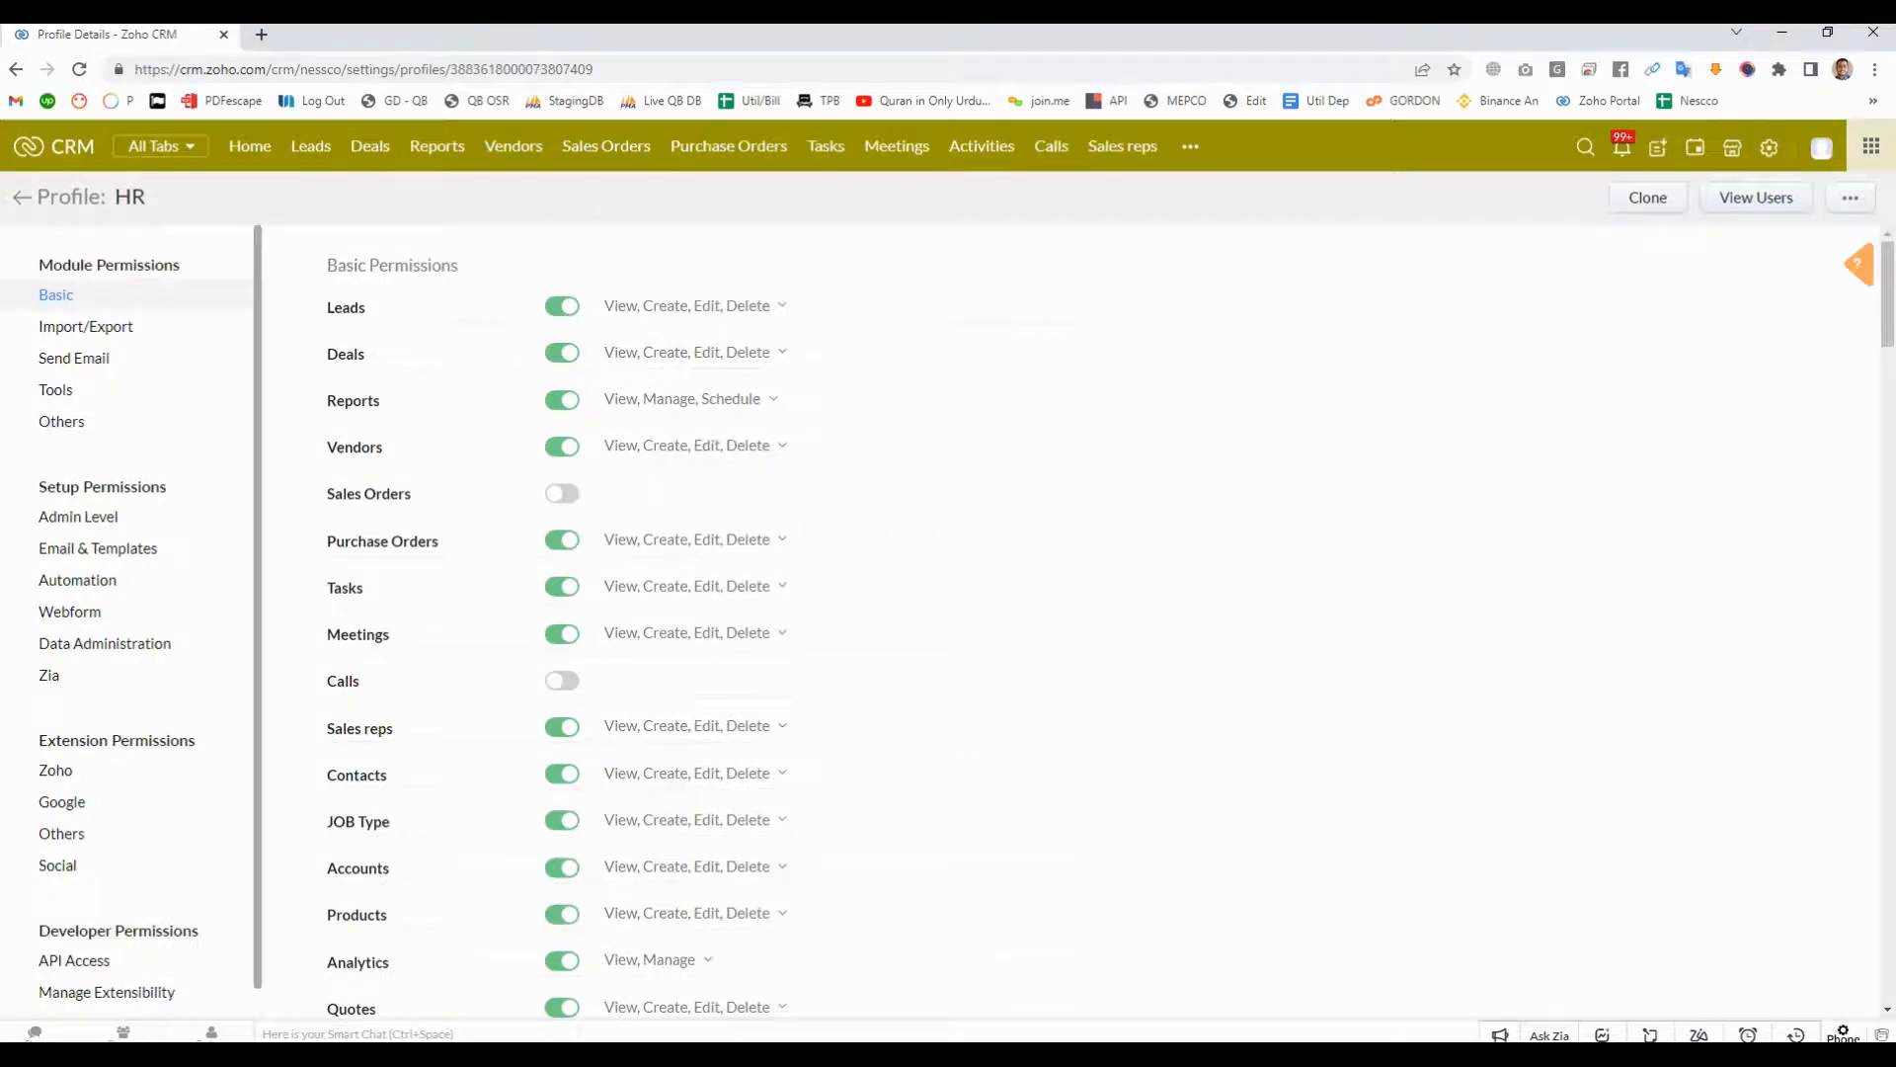
- Check the actions available for the HR profile in the profiles list and reopen its basic permissions
click(22, 197)
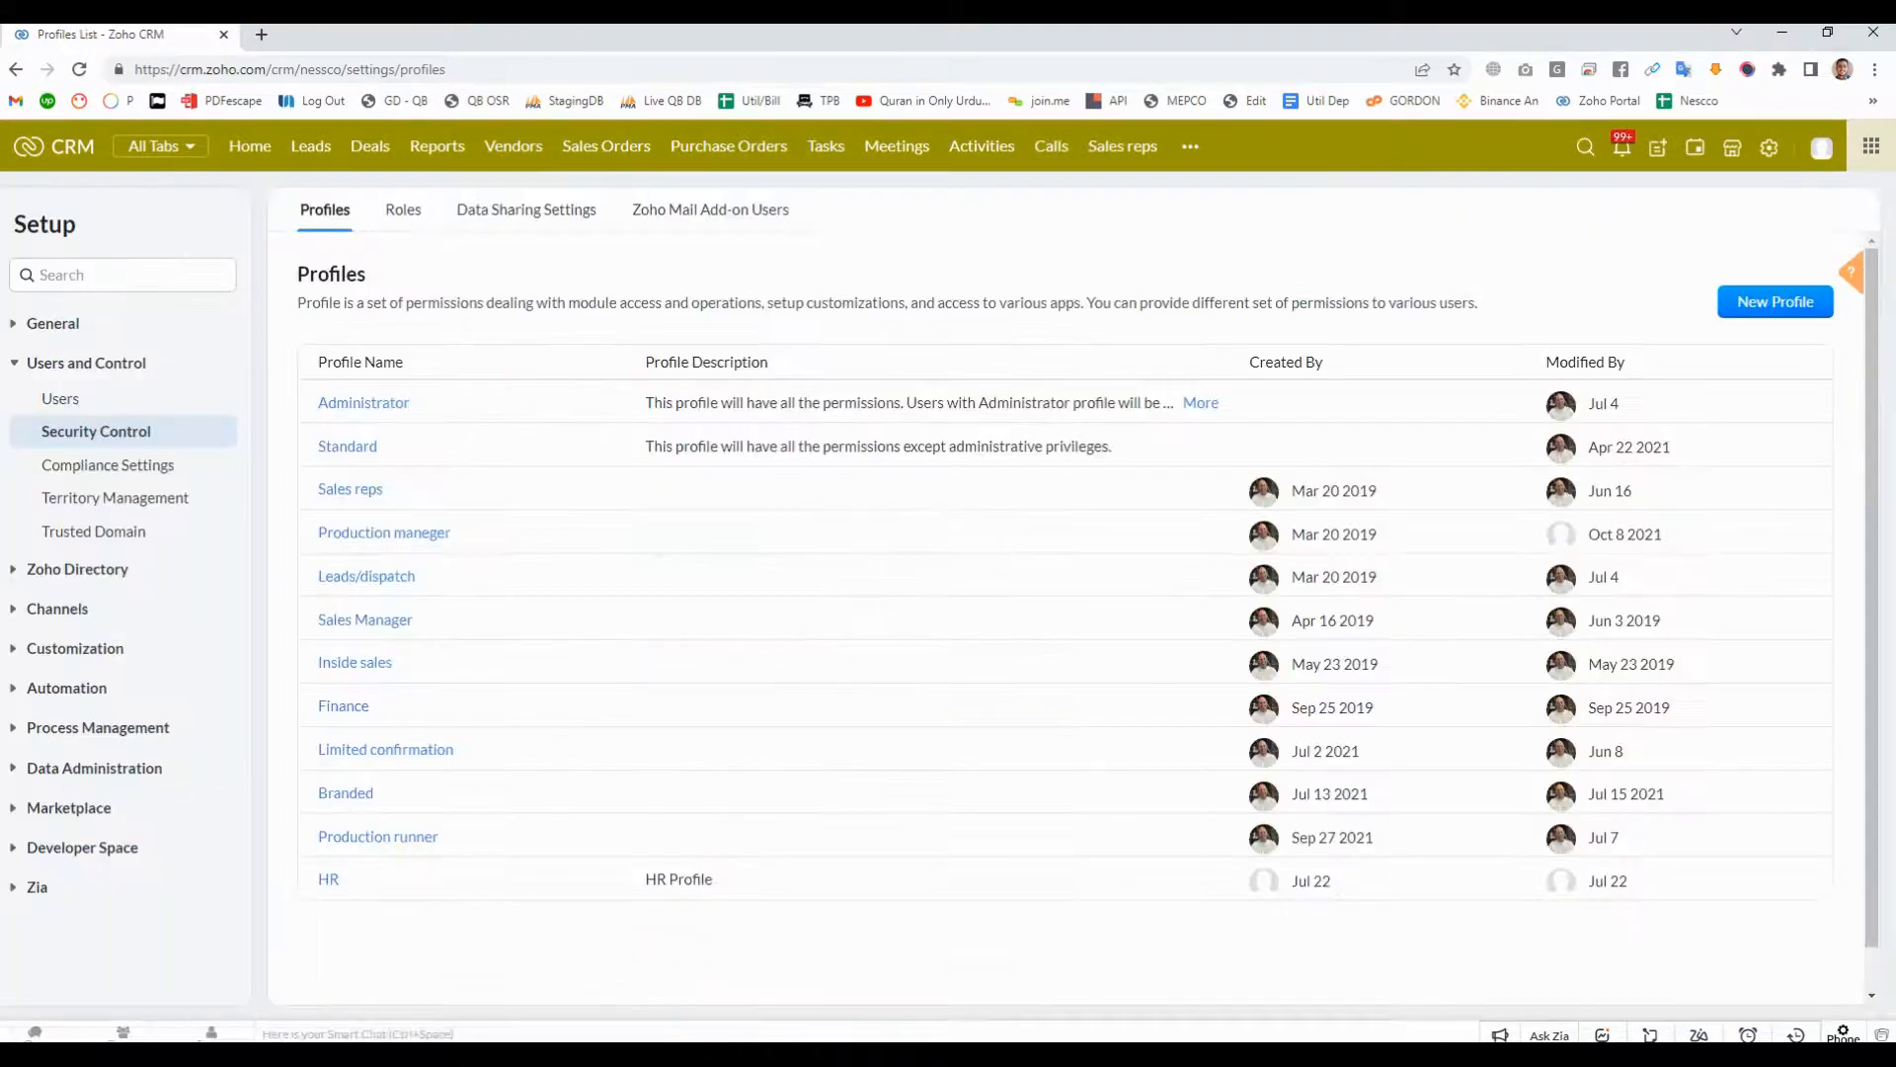
click(356, 878)
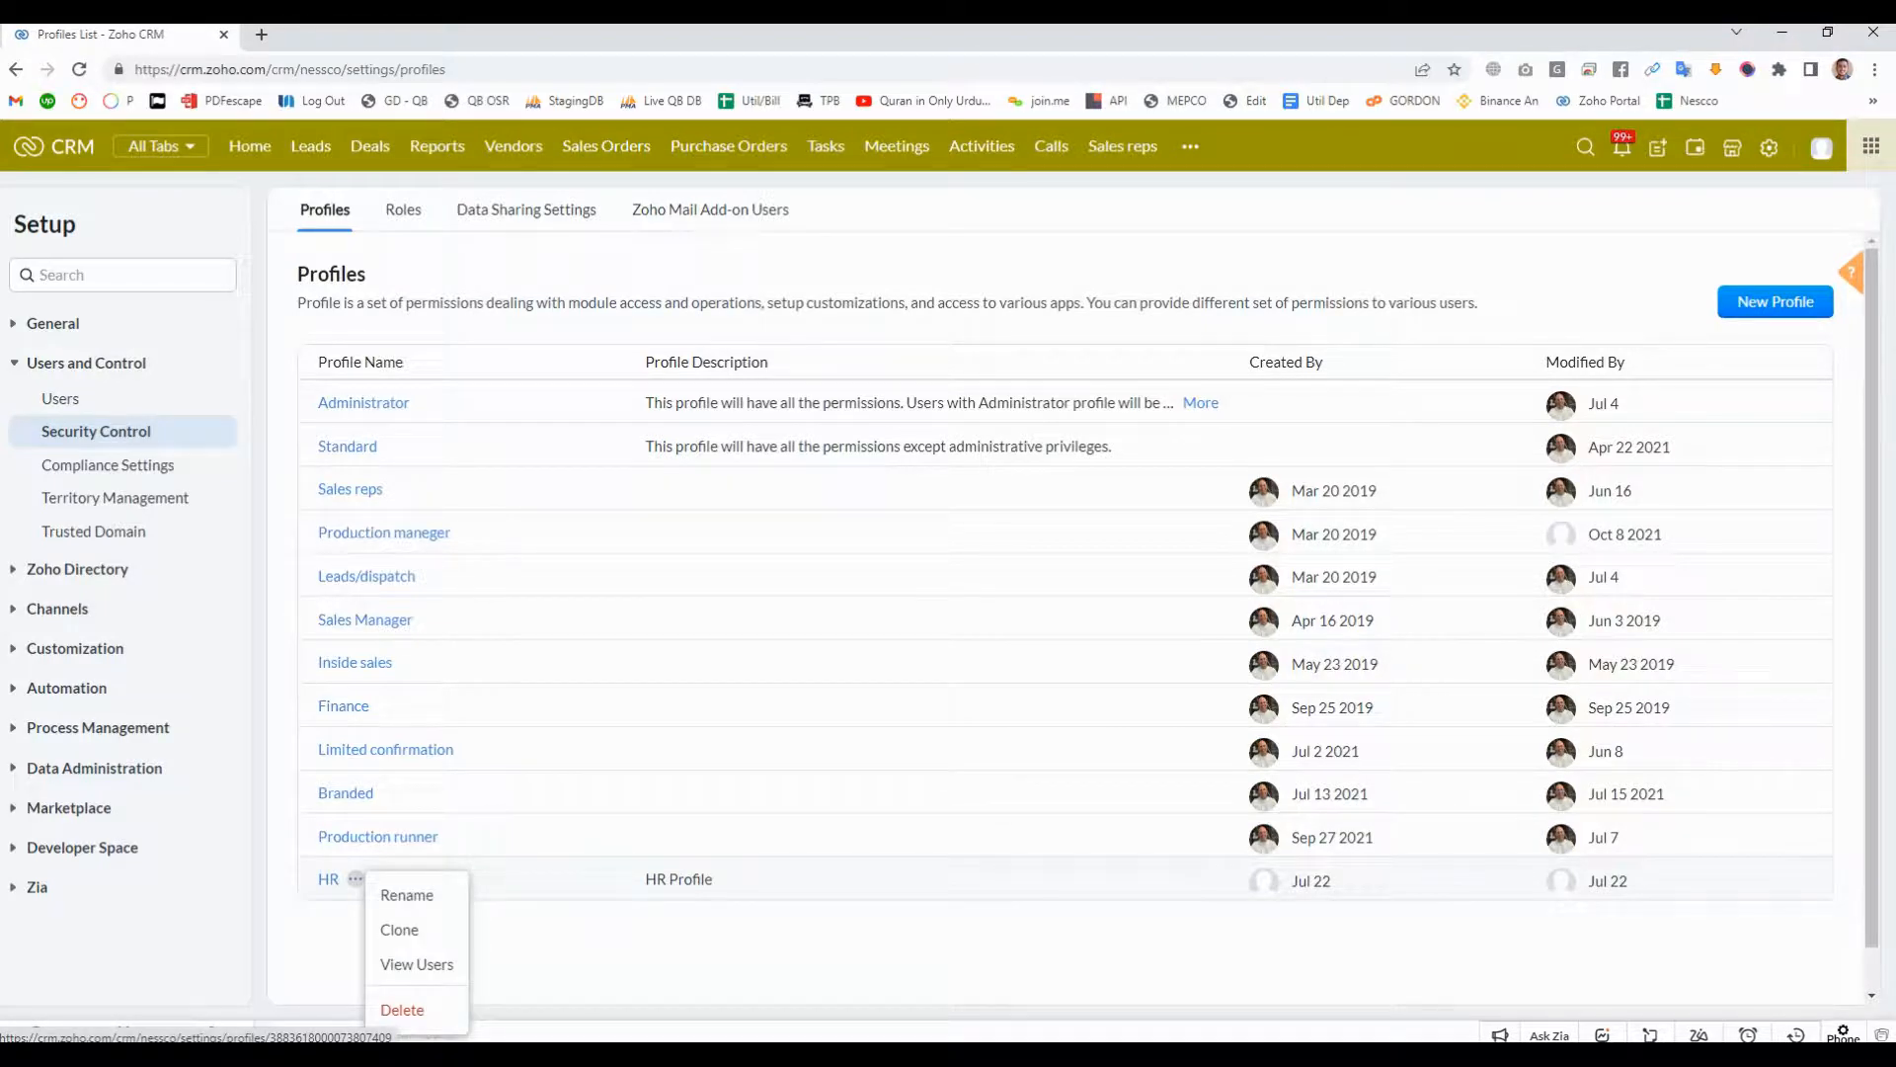
click(328, 878)
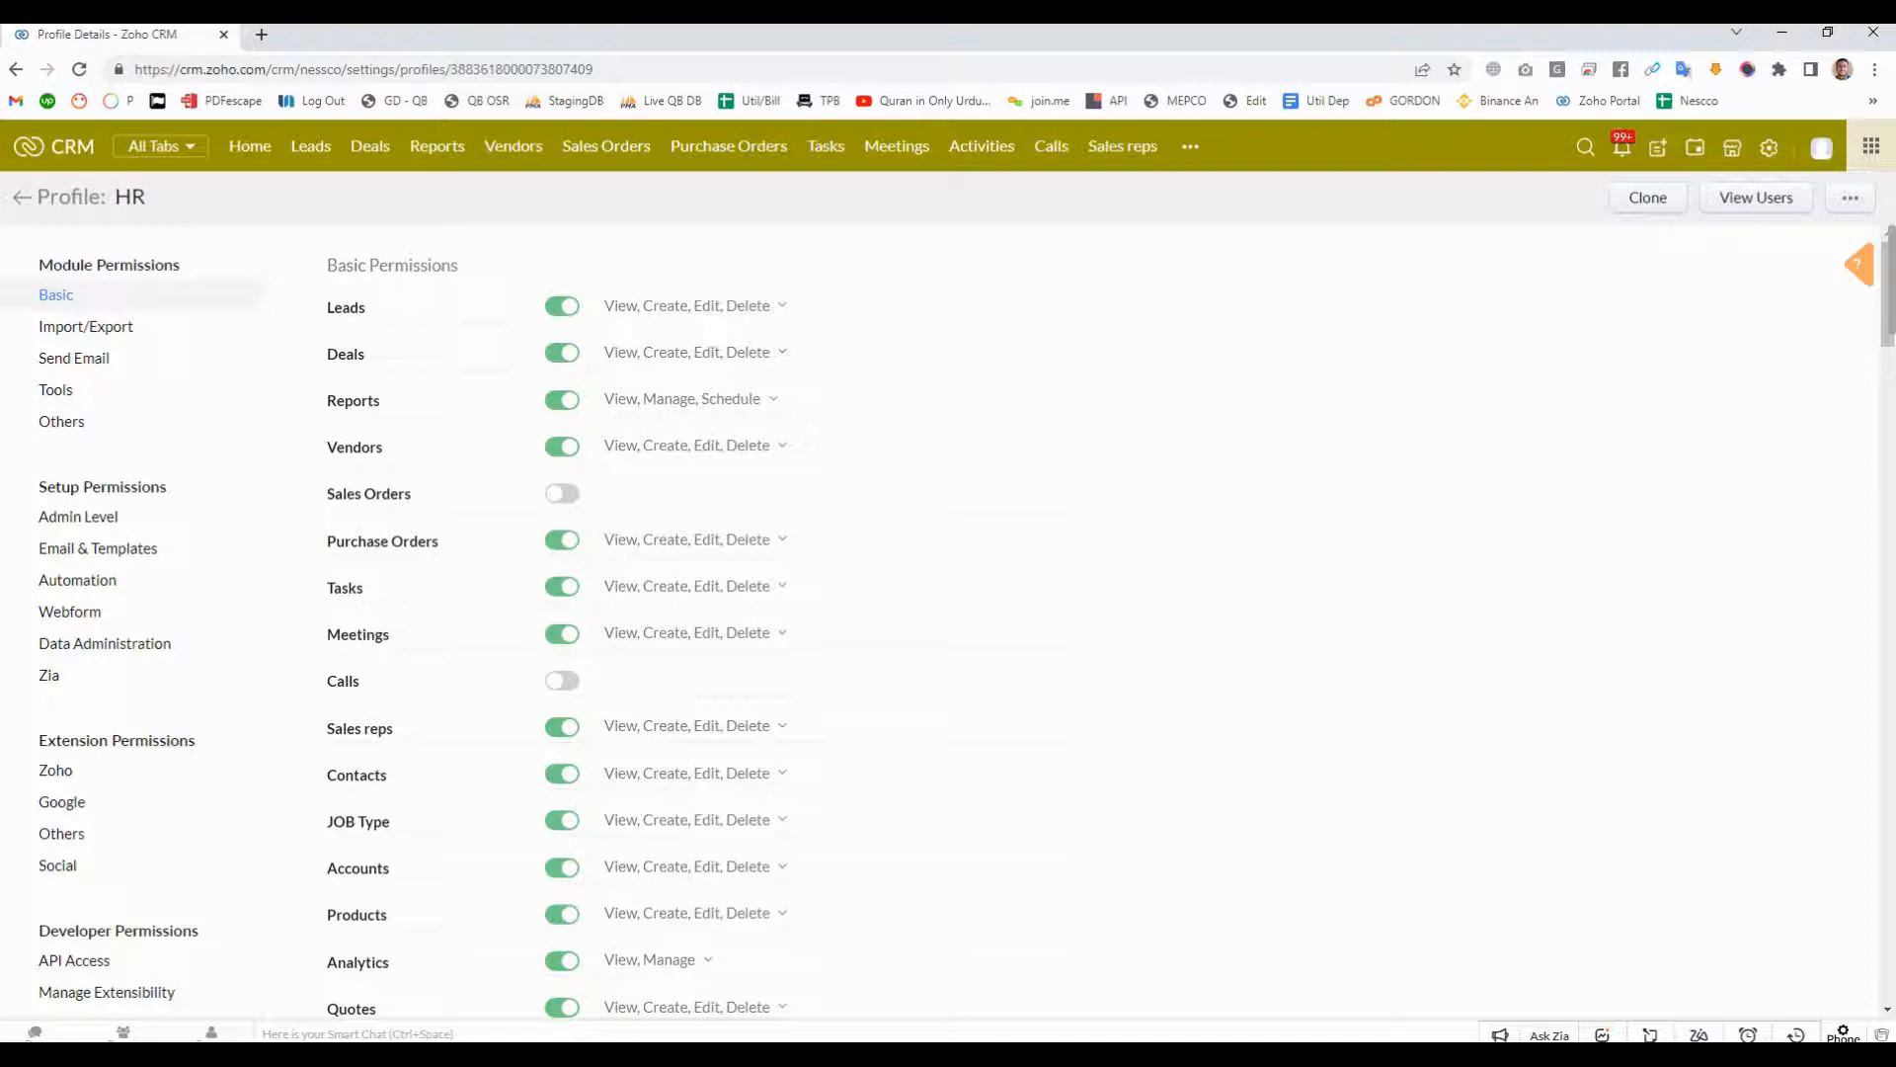
drag(331, 265, 458, 265)
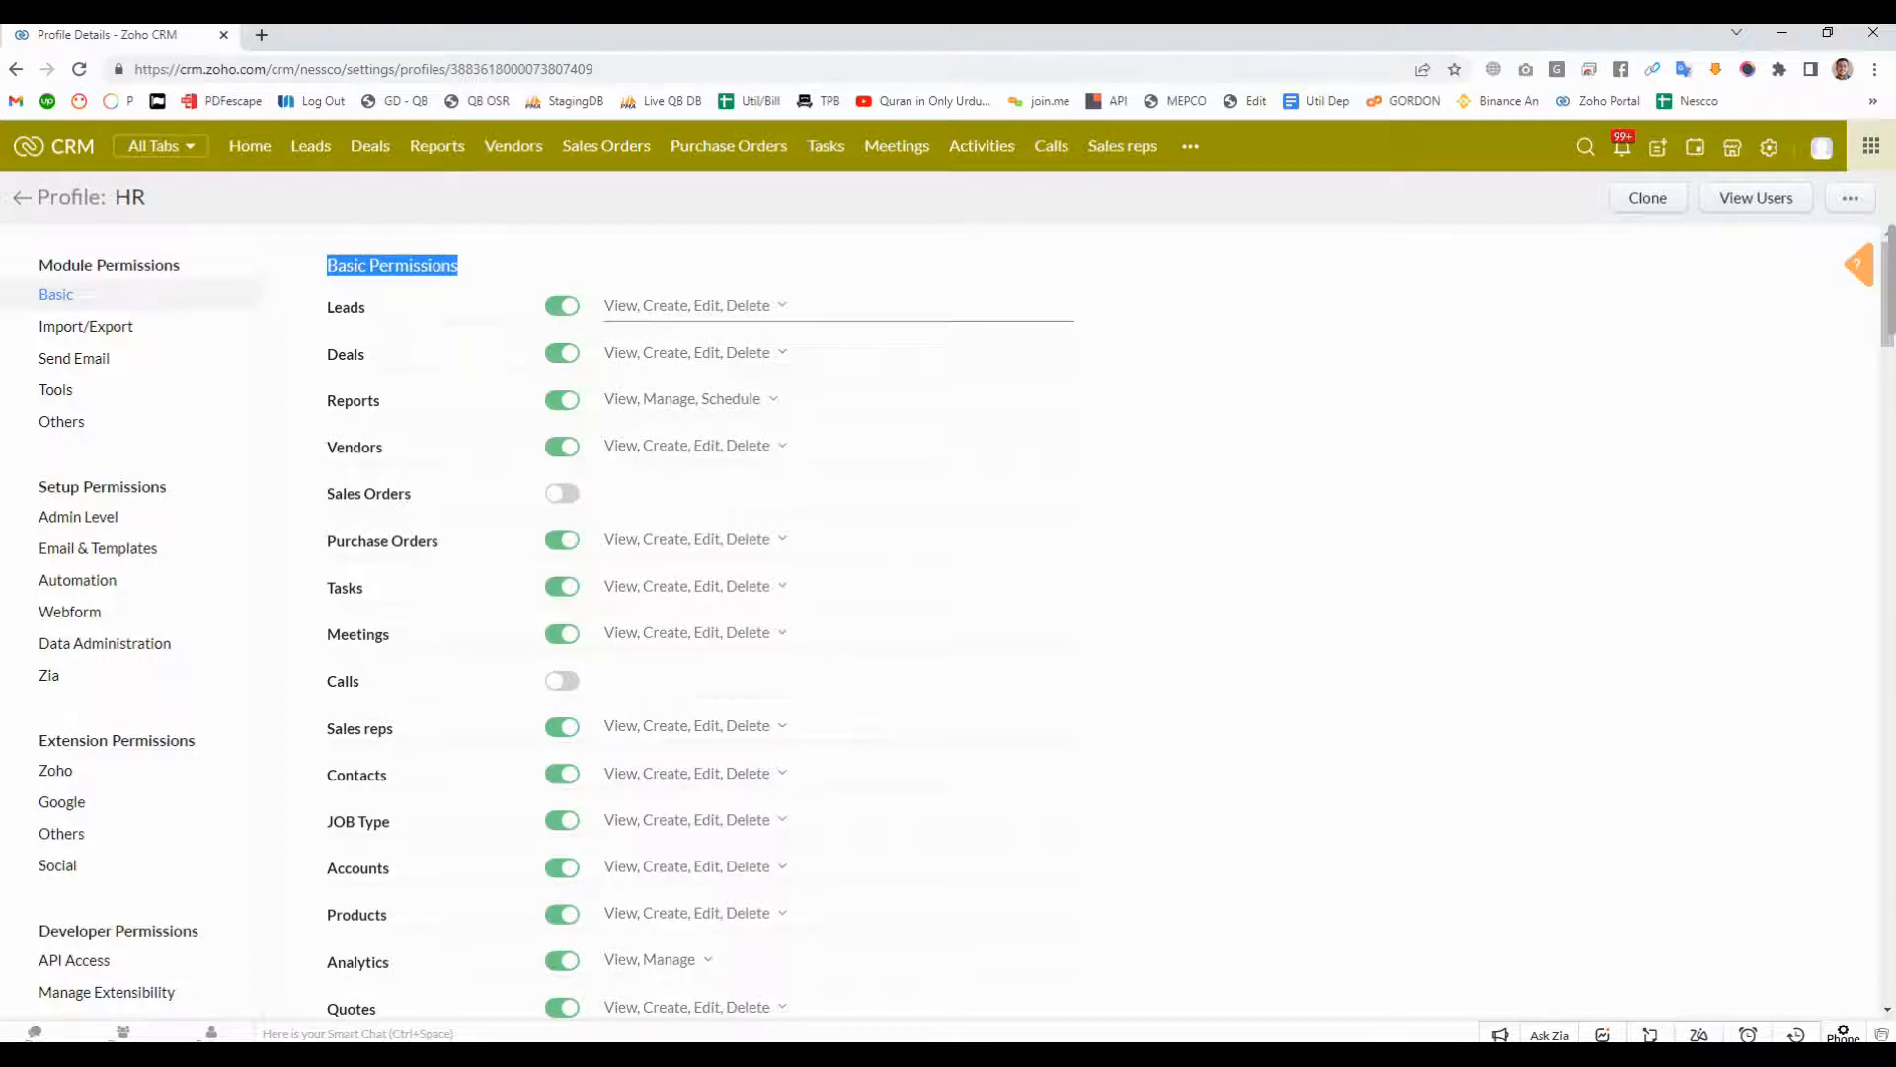
- Turn off the HR profile's basic access to Leads, Deals, Vendors and Purchase Orders
click(562, 306)
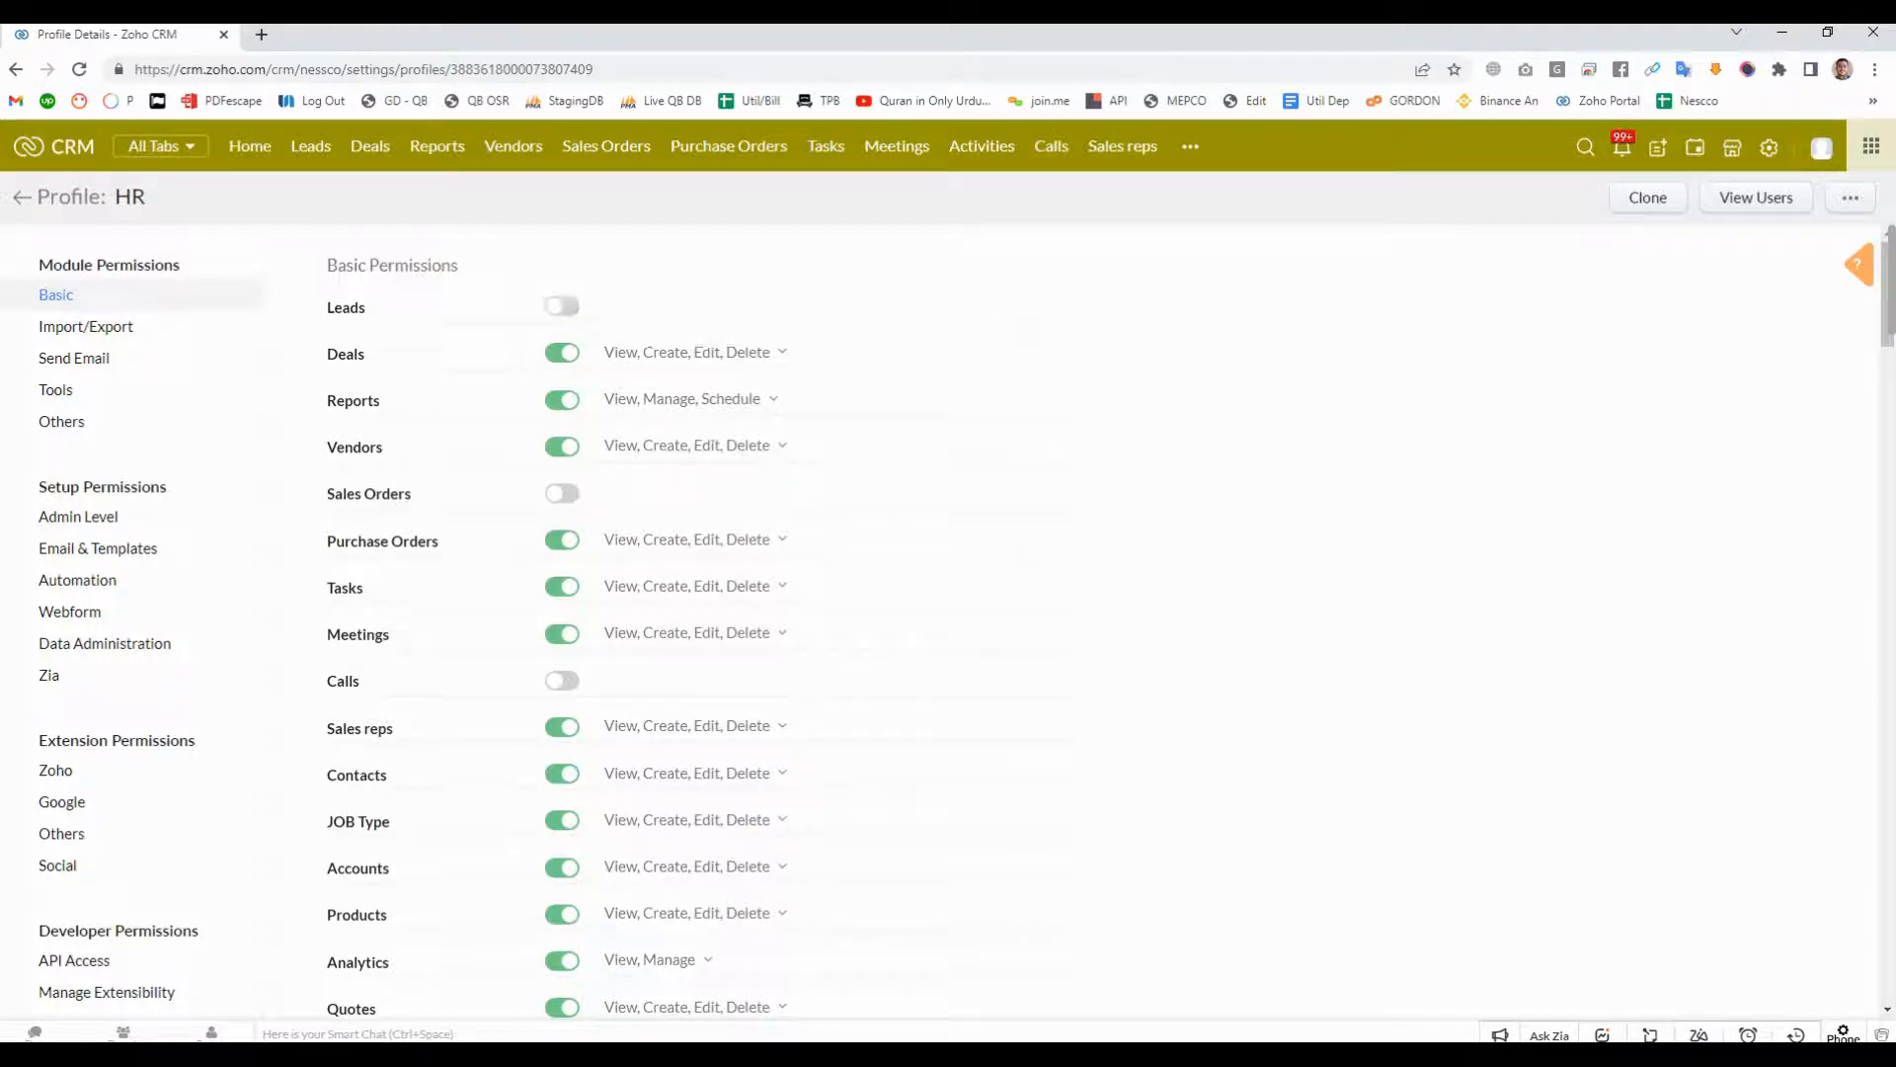
click(562, 353)
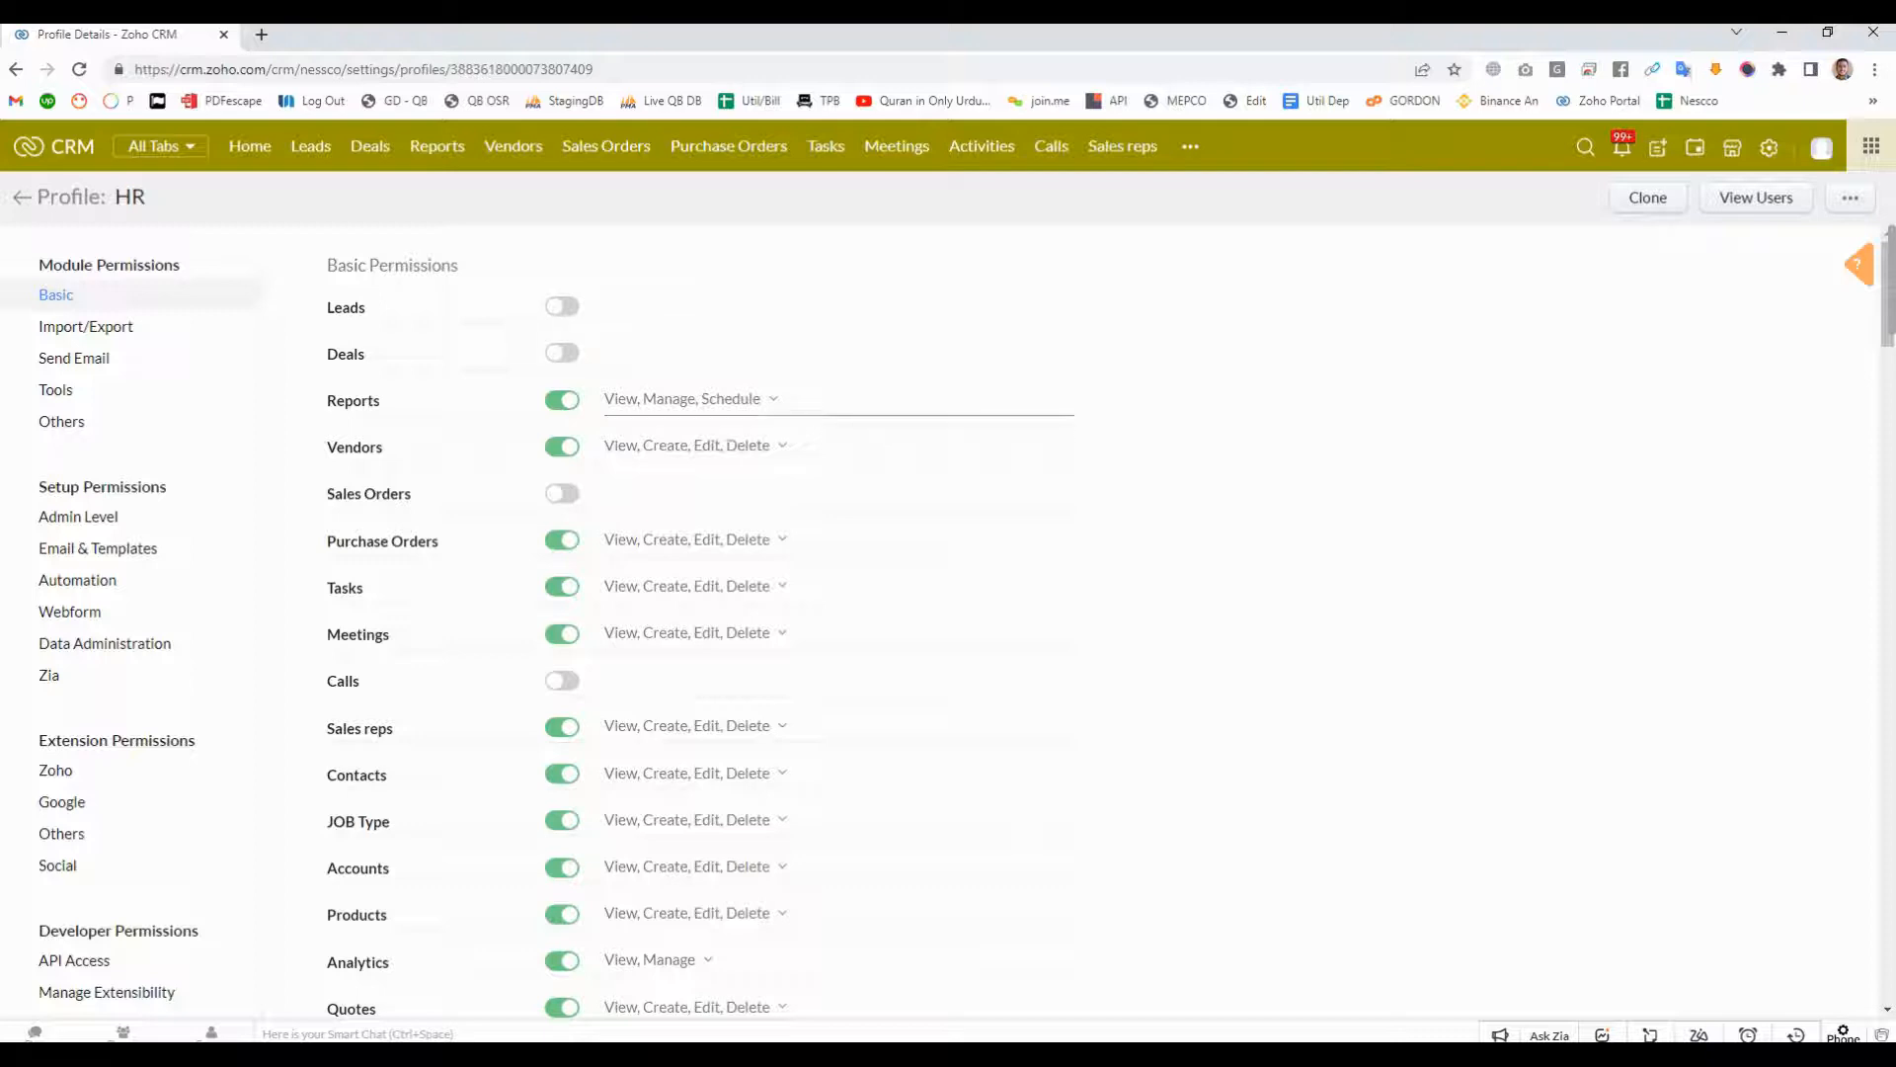
click(562, 447)
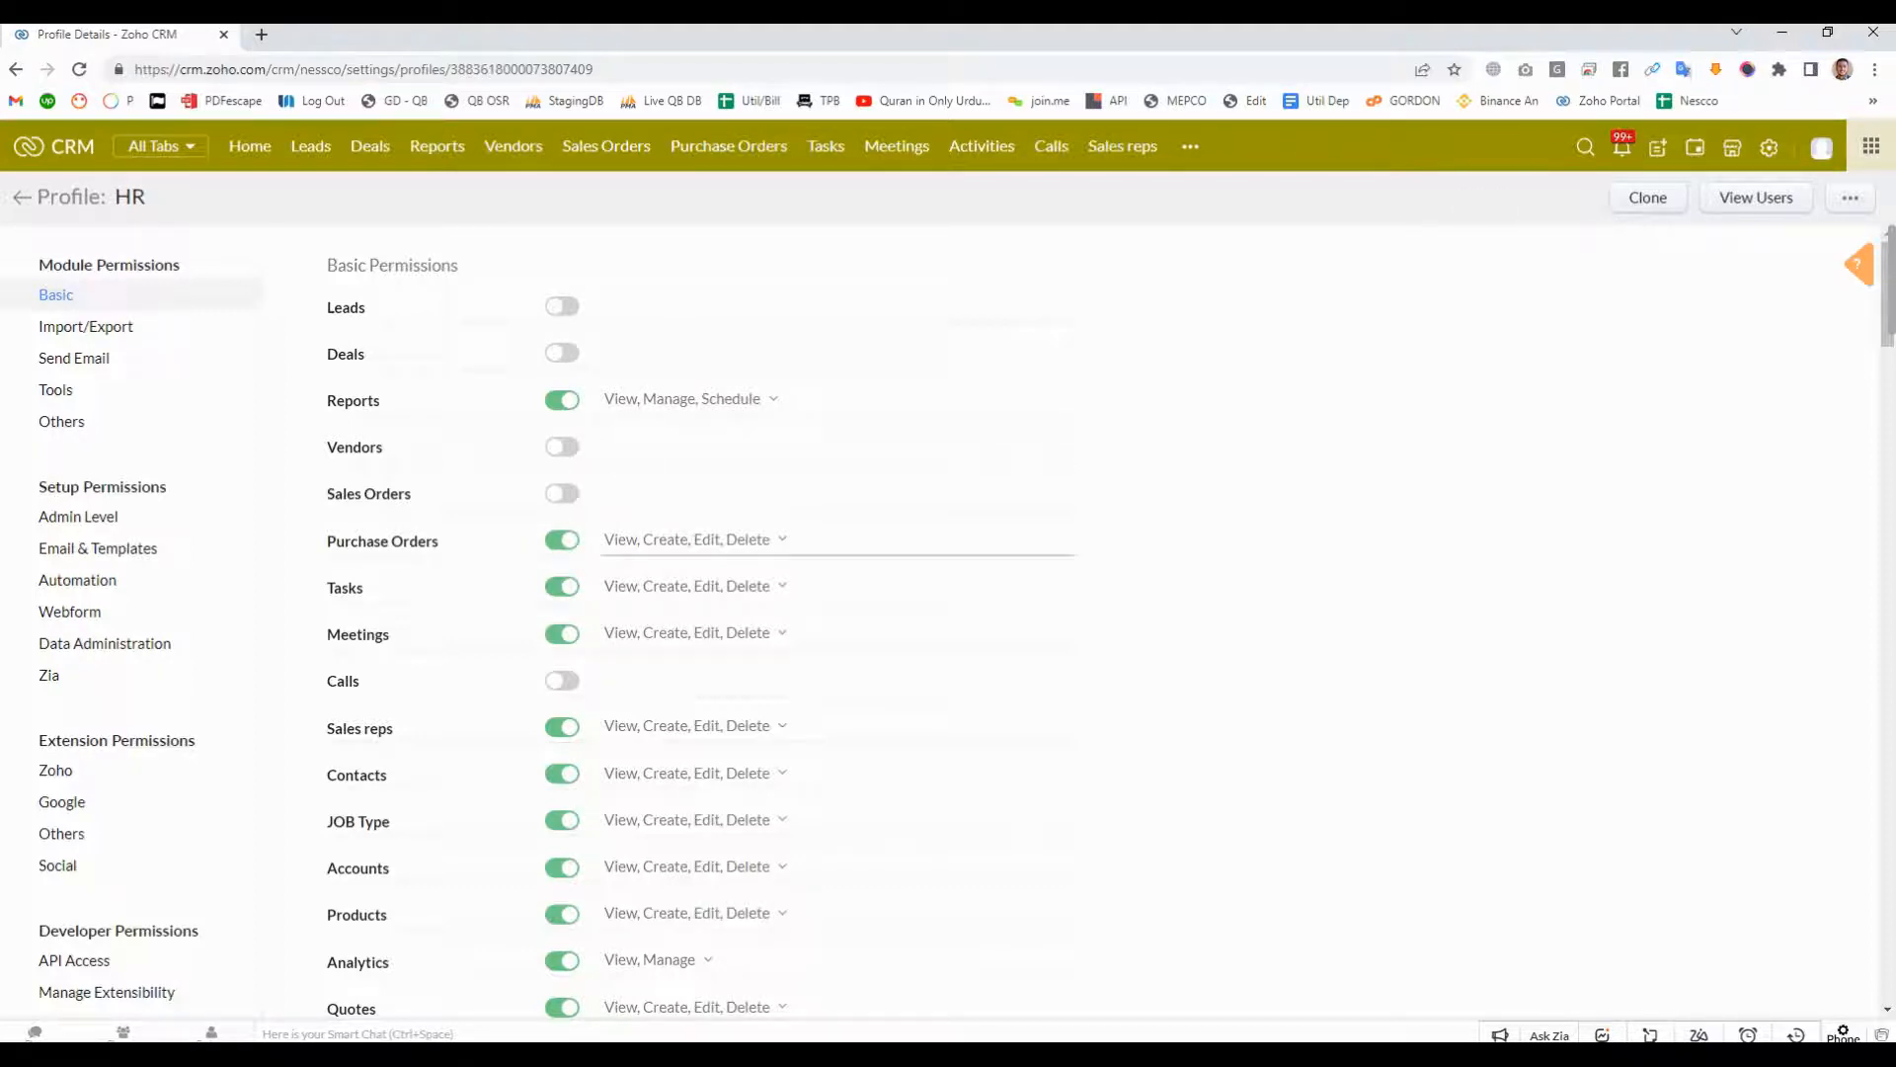
click(562, 539)
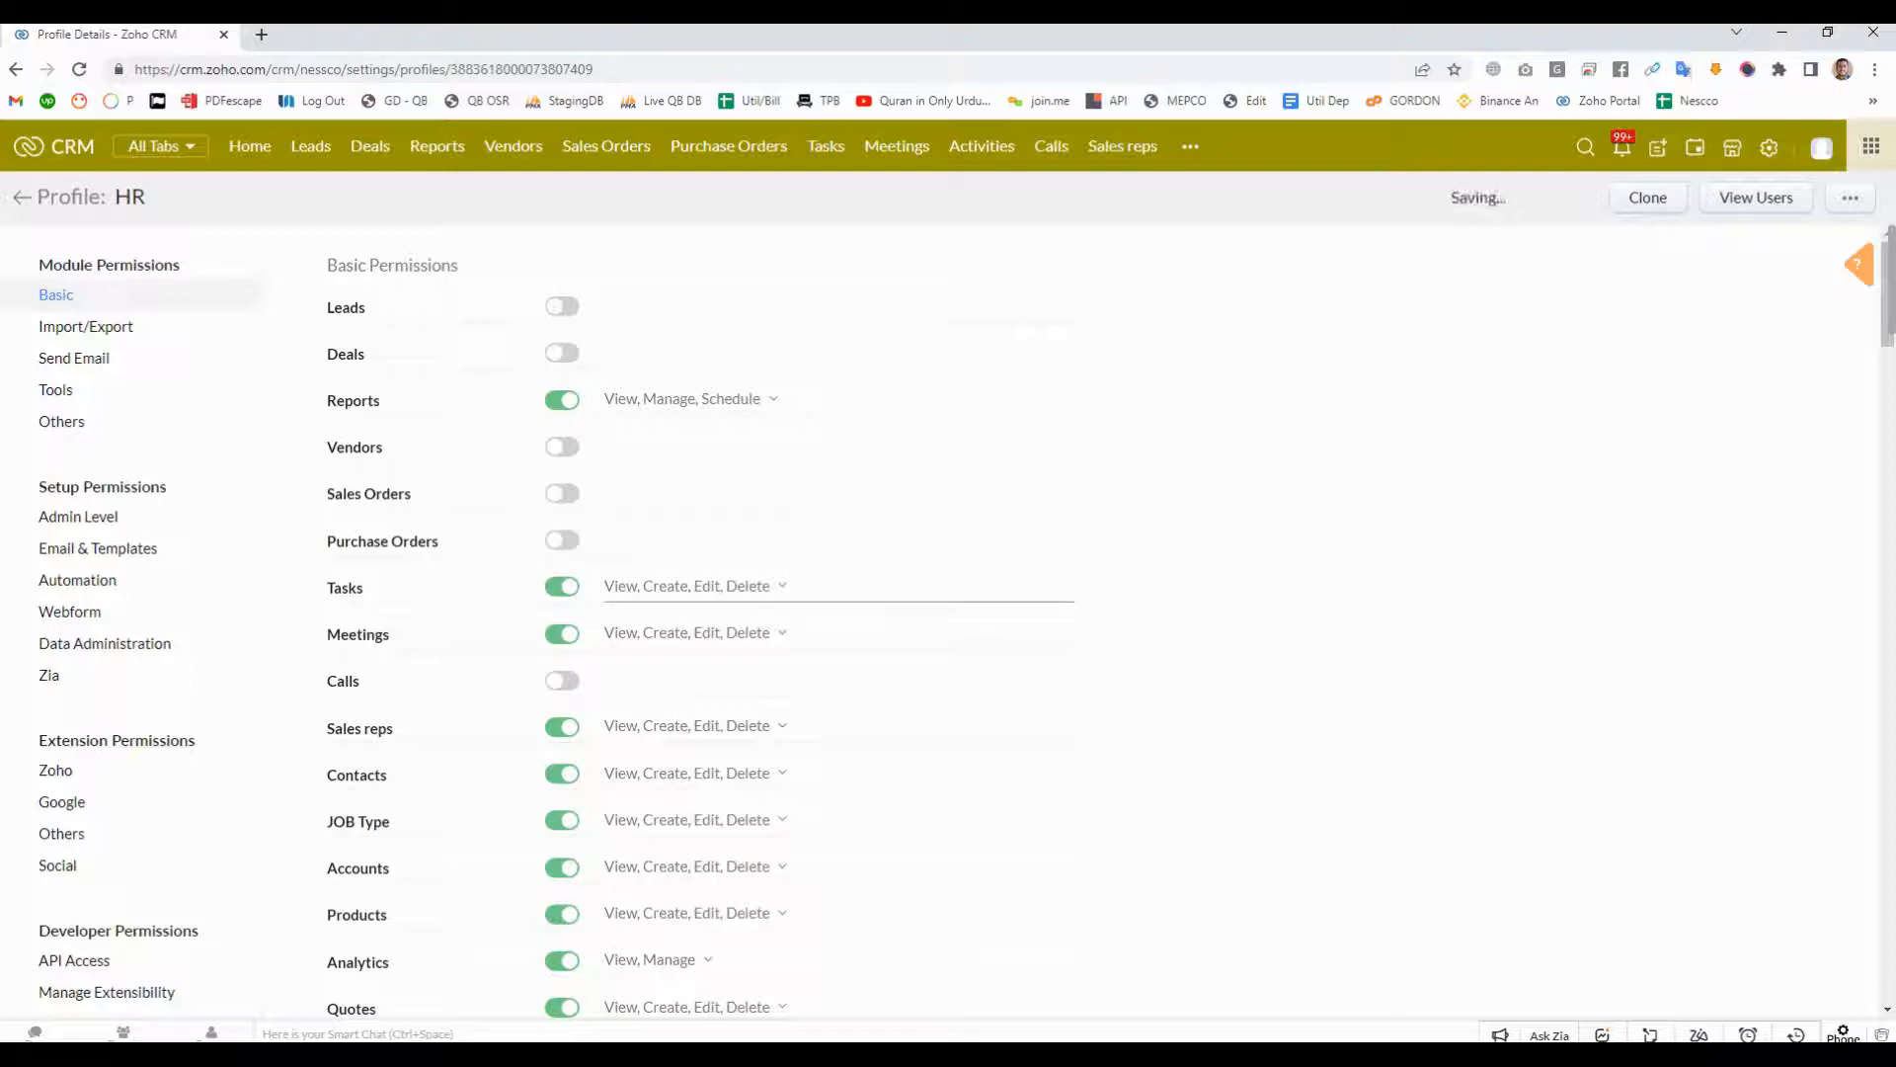
- Restrict the HR profile's Tasks permission to View only by removing Delete, Edit and Create
click(691, 585)
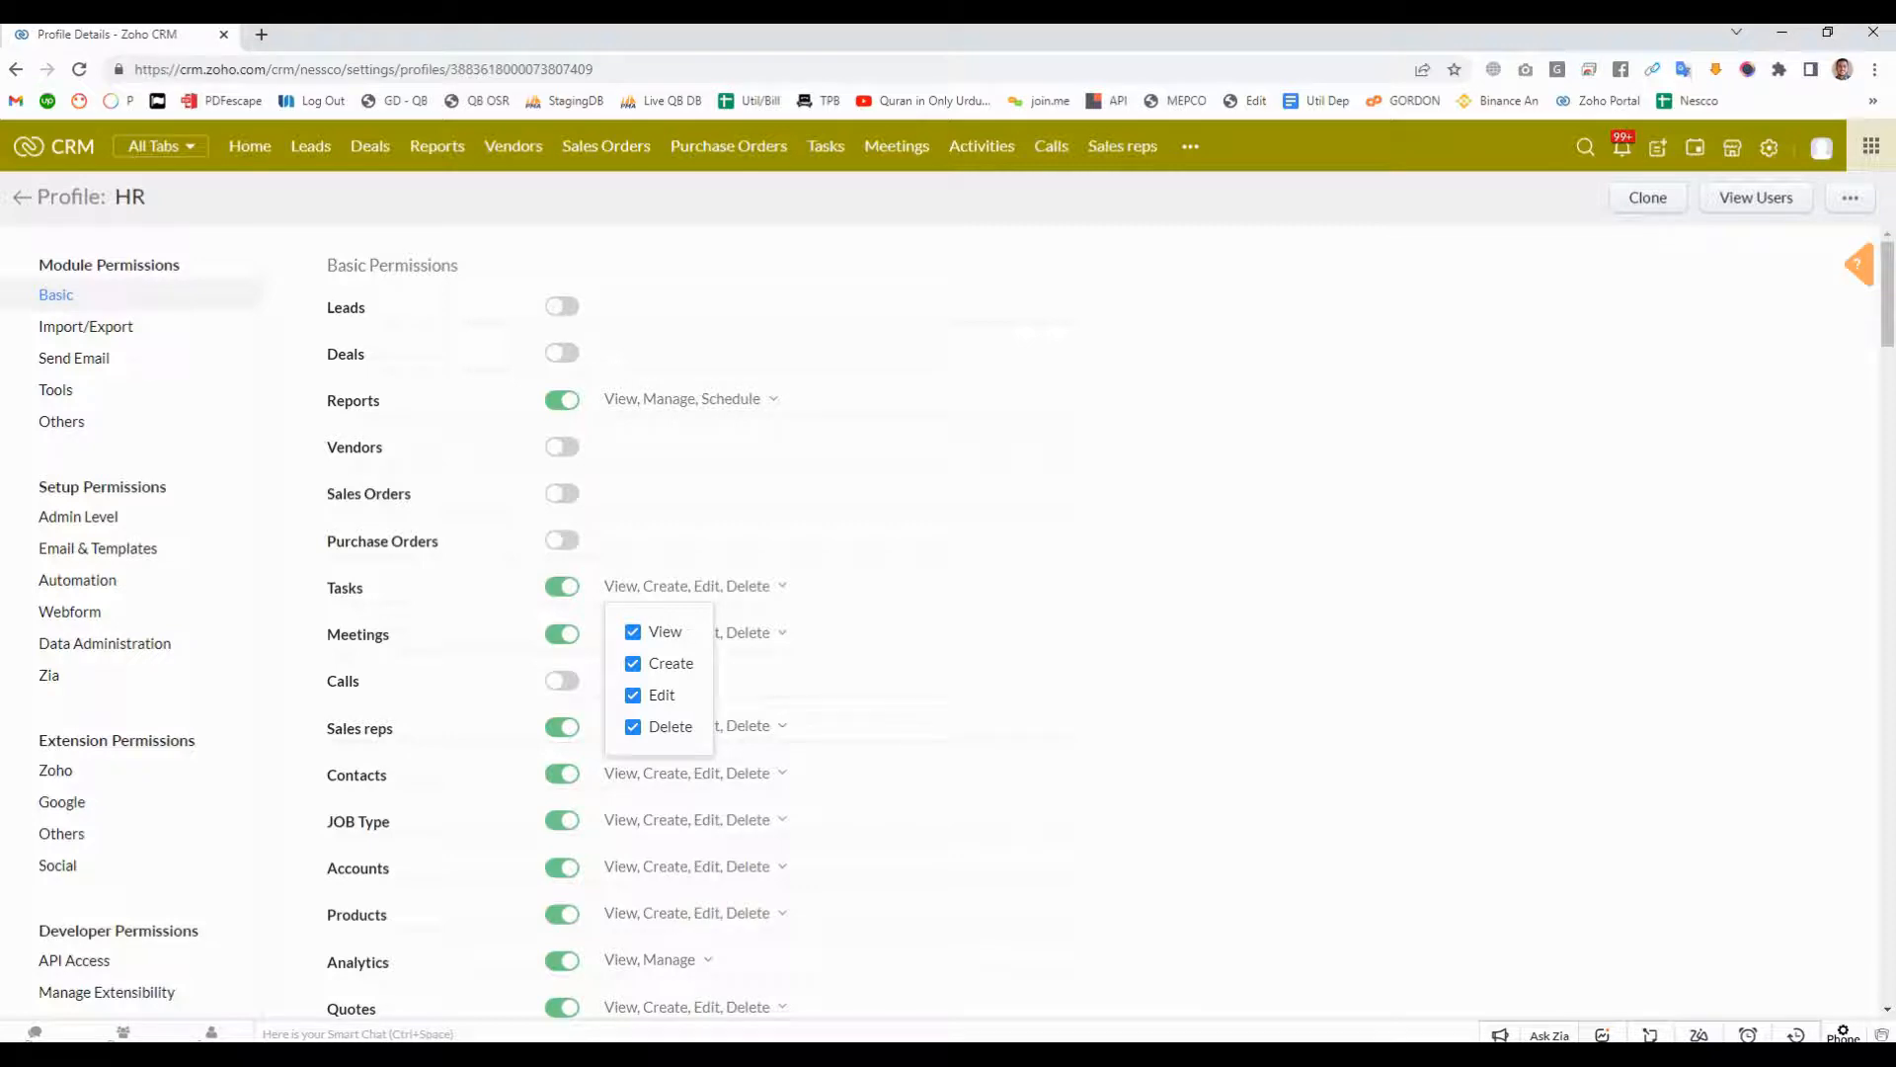
click(633, 727)
click(633, 695)
click(633, 663)
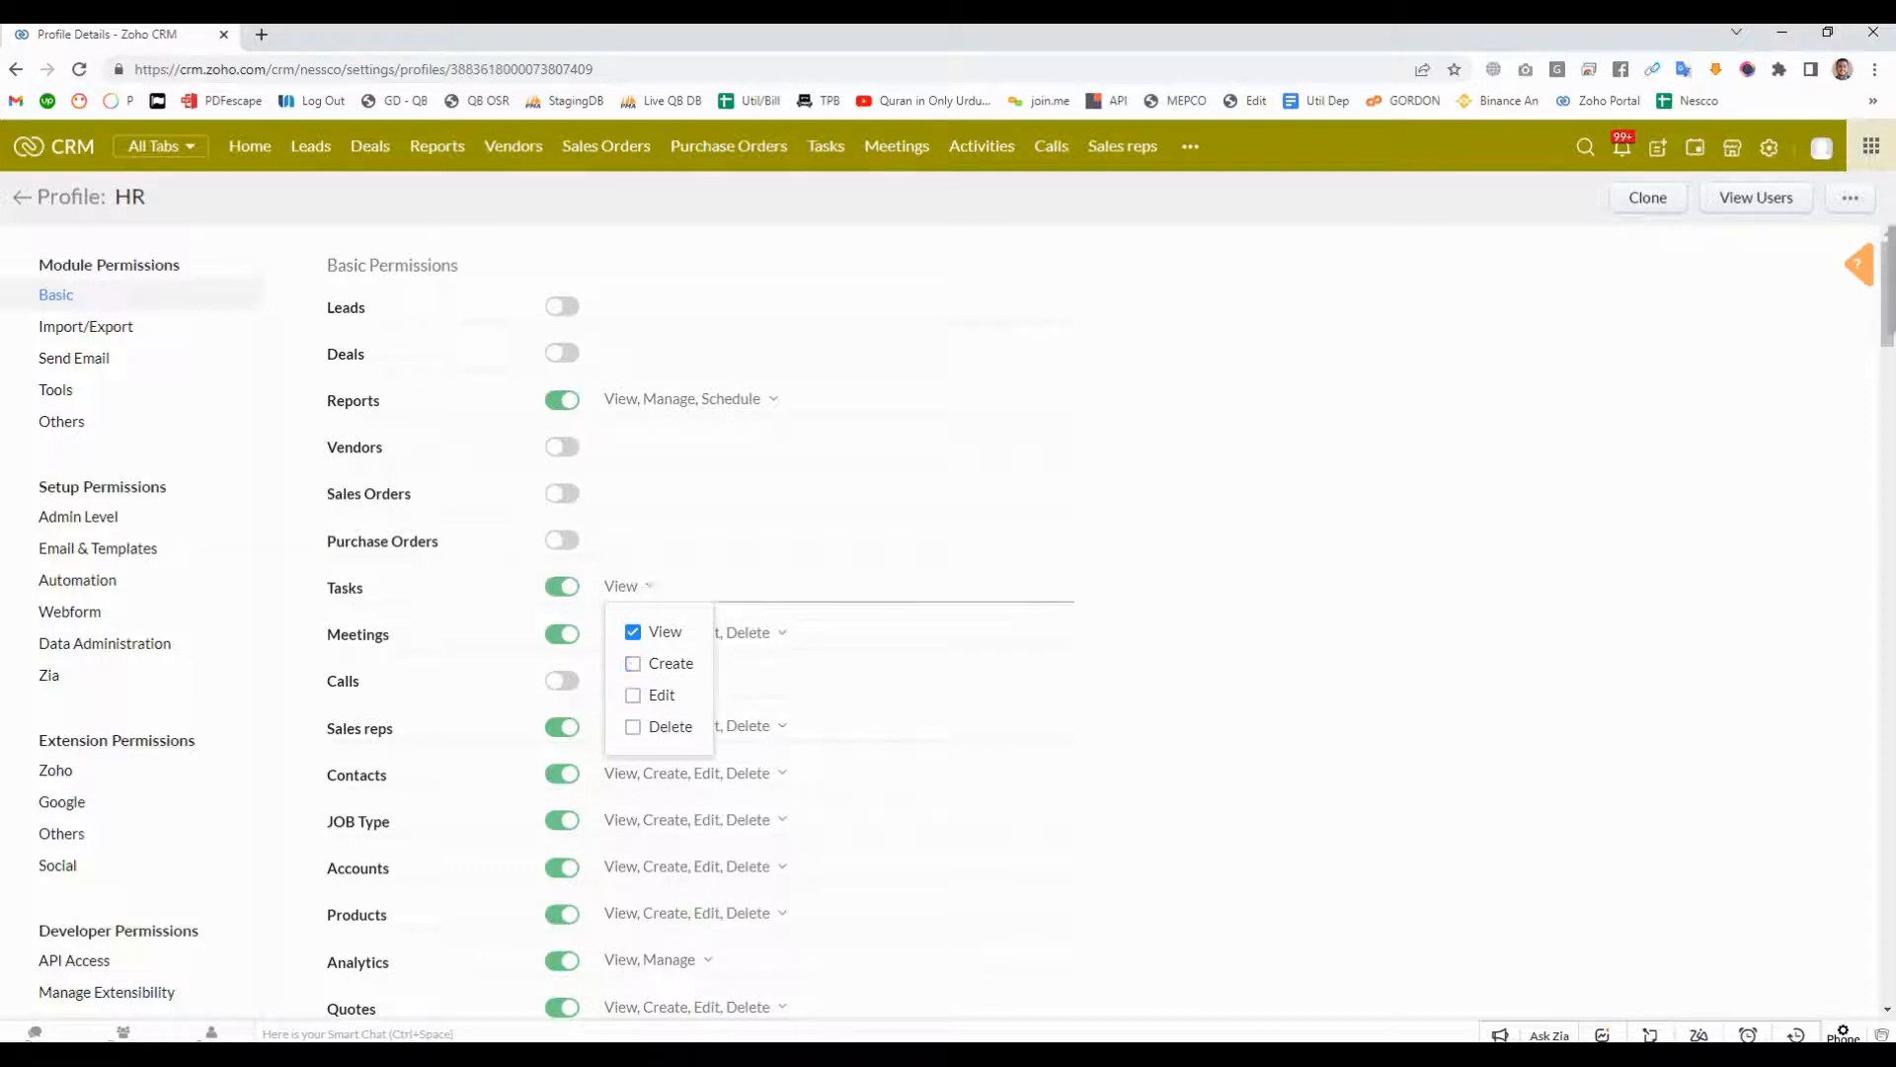
click(1176, 612)
- Restrict the HR profile's Meetings permission to View and Create by removing Edit and Delete
click(691, 632)
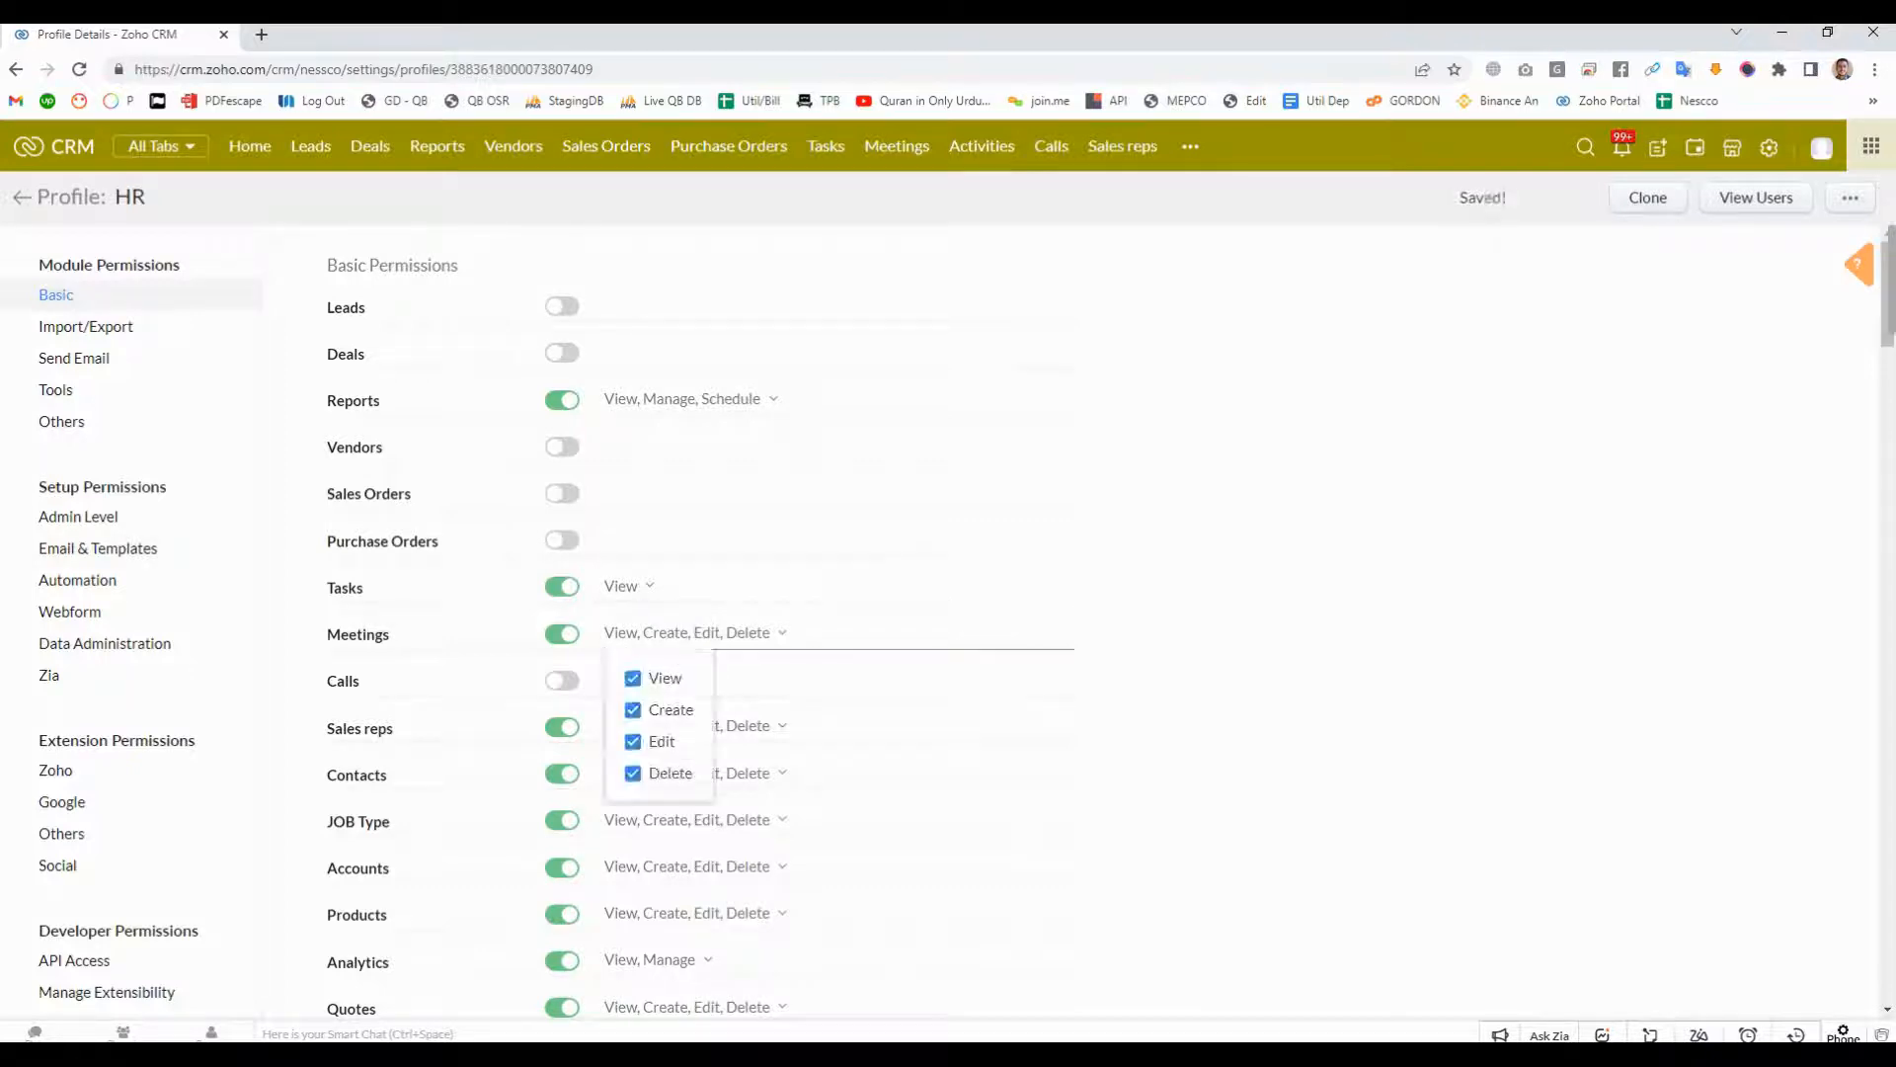
click(633, 740)
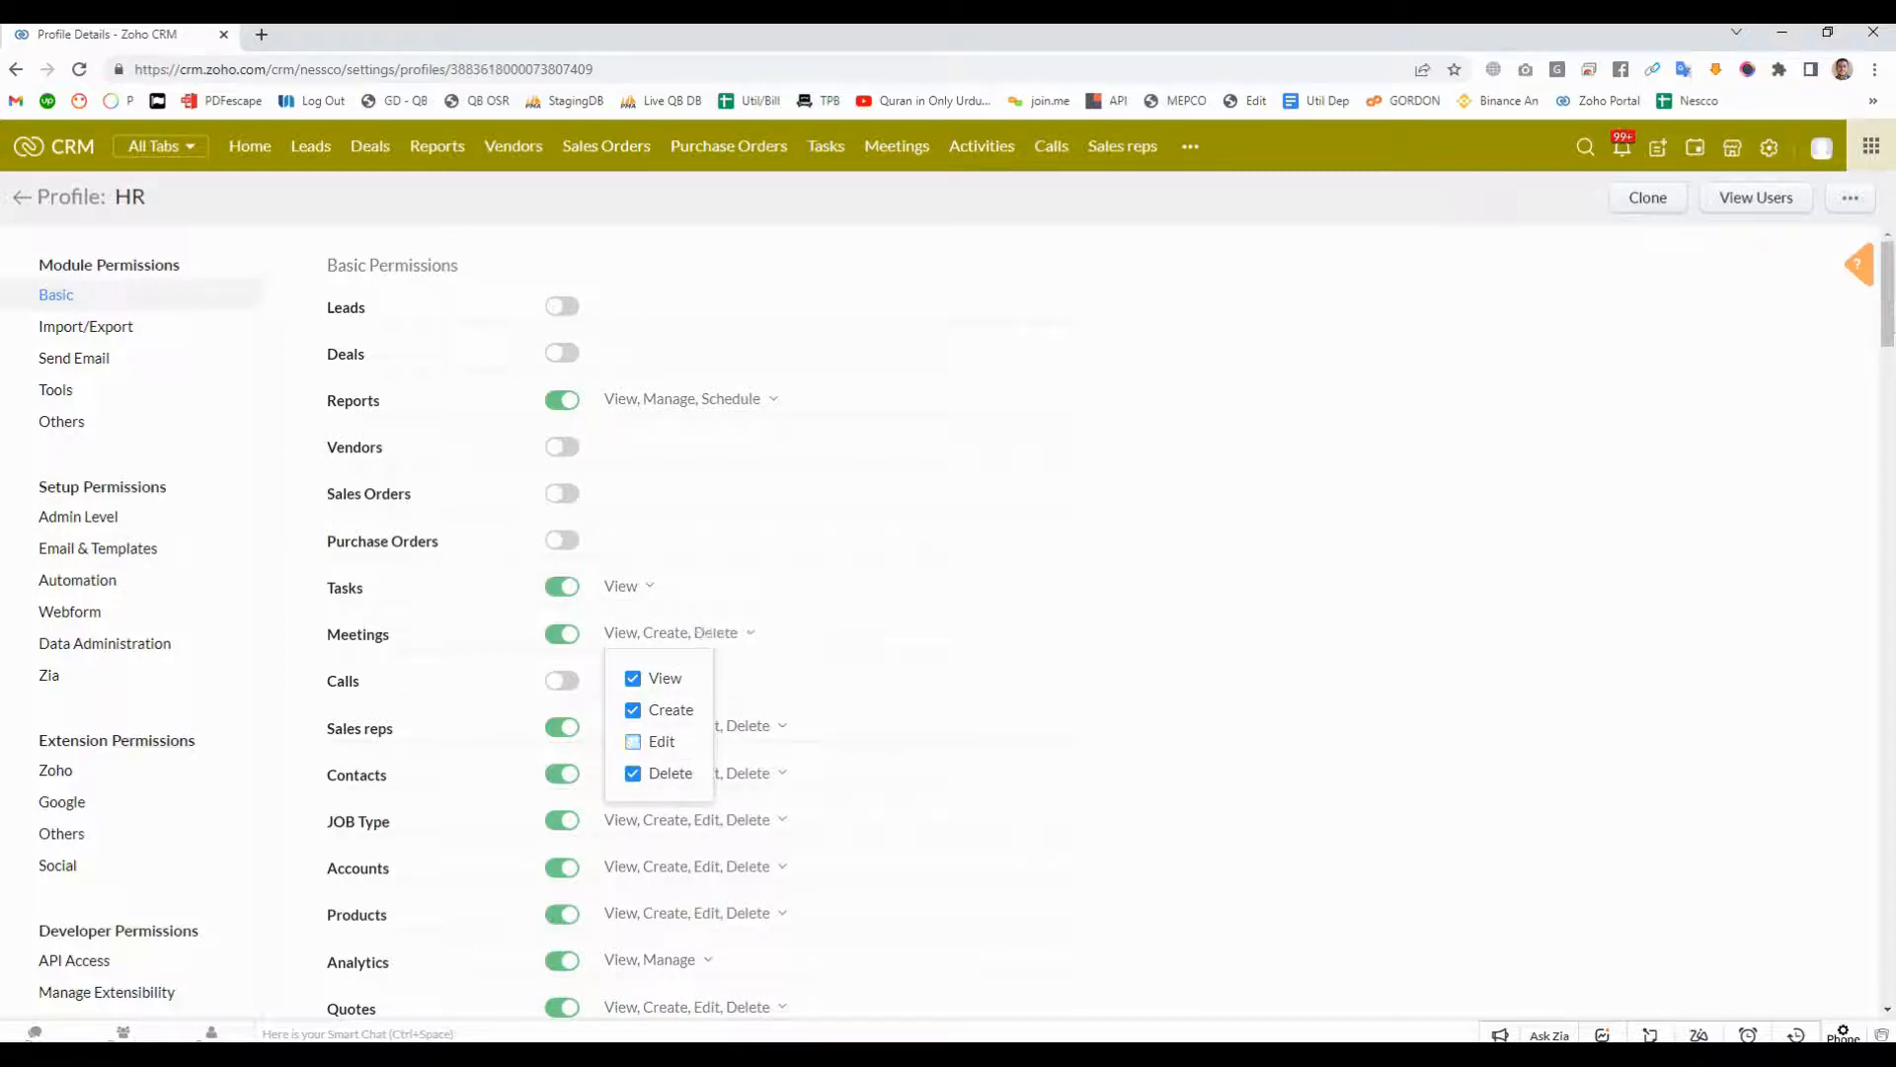
click(634, 772)
click(888, 682)
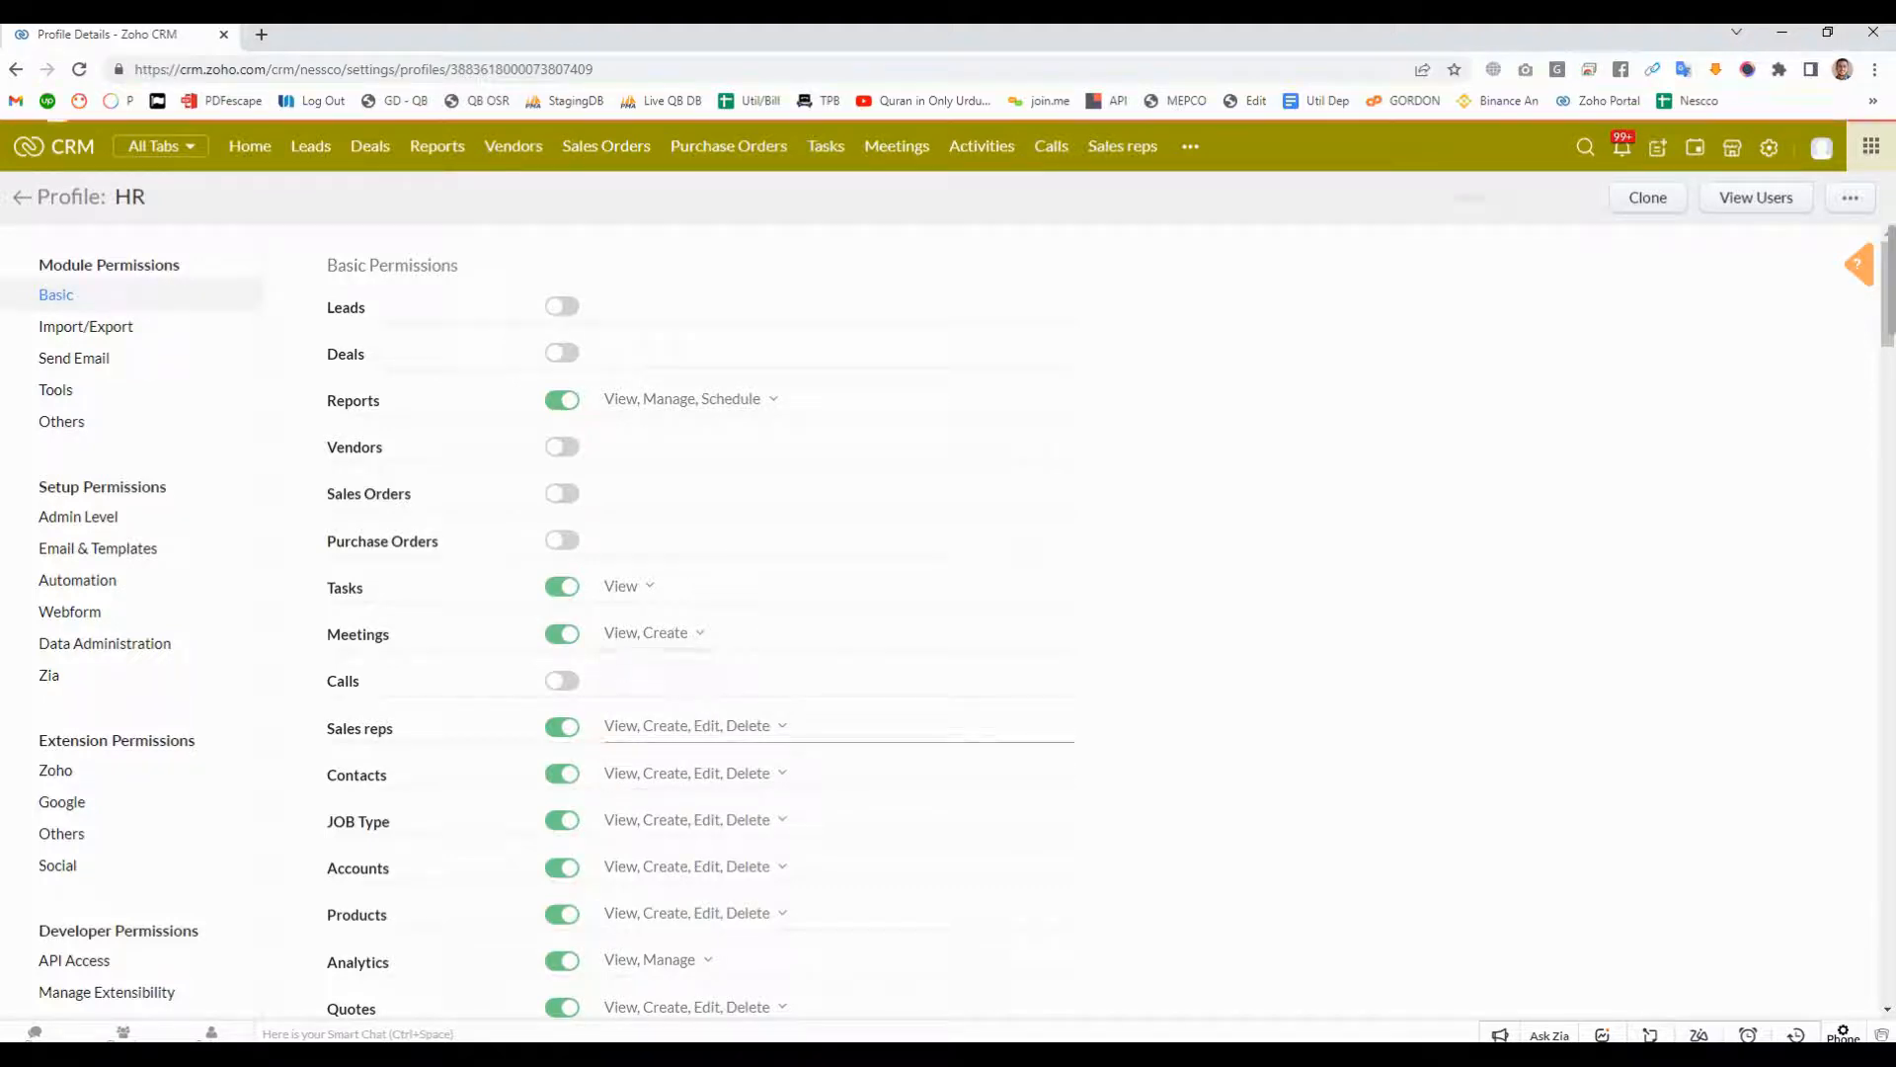
- Turn off basic access to JOB Type and Accounts, and try turning off Products but cancel the dependency confirmation
scroll(889, 681, down, 1)
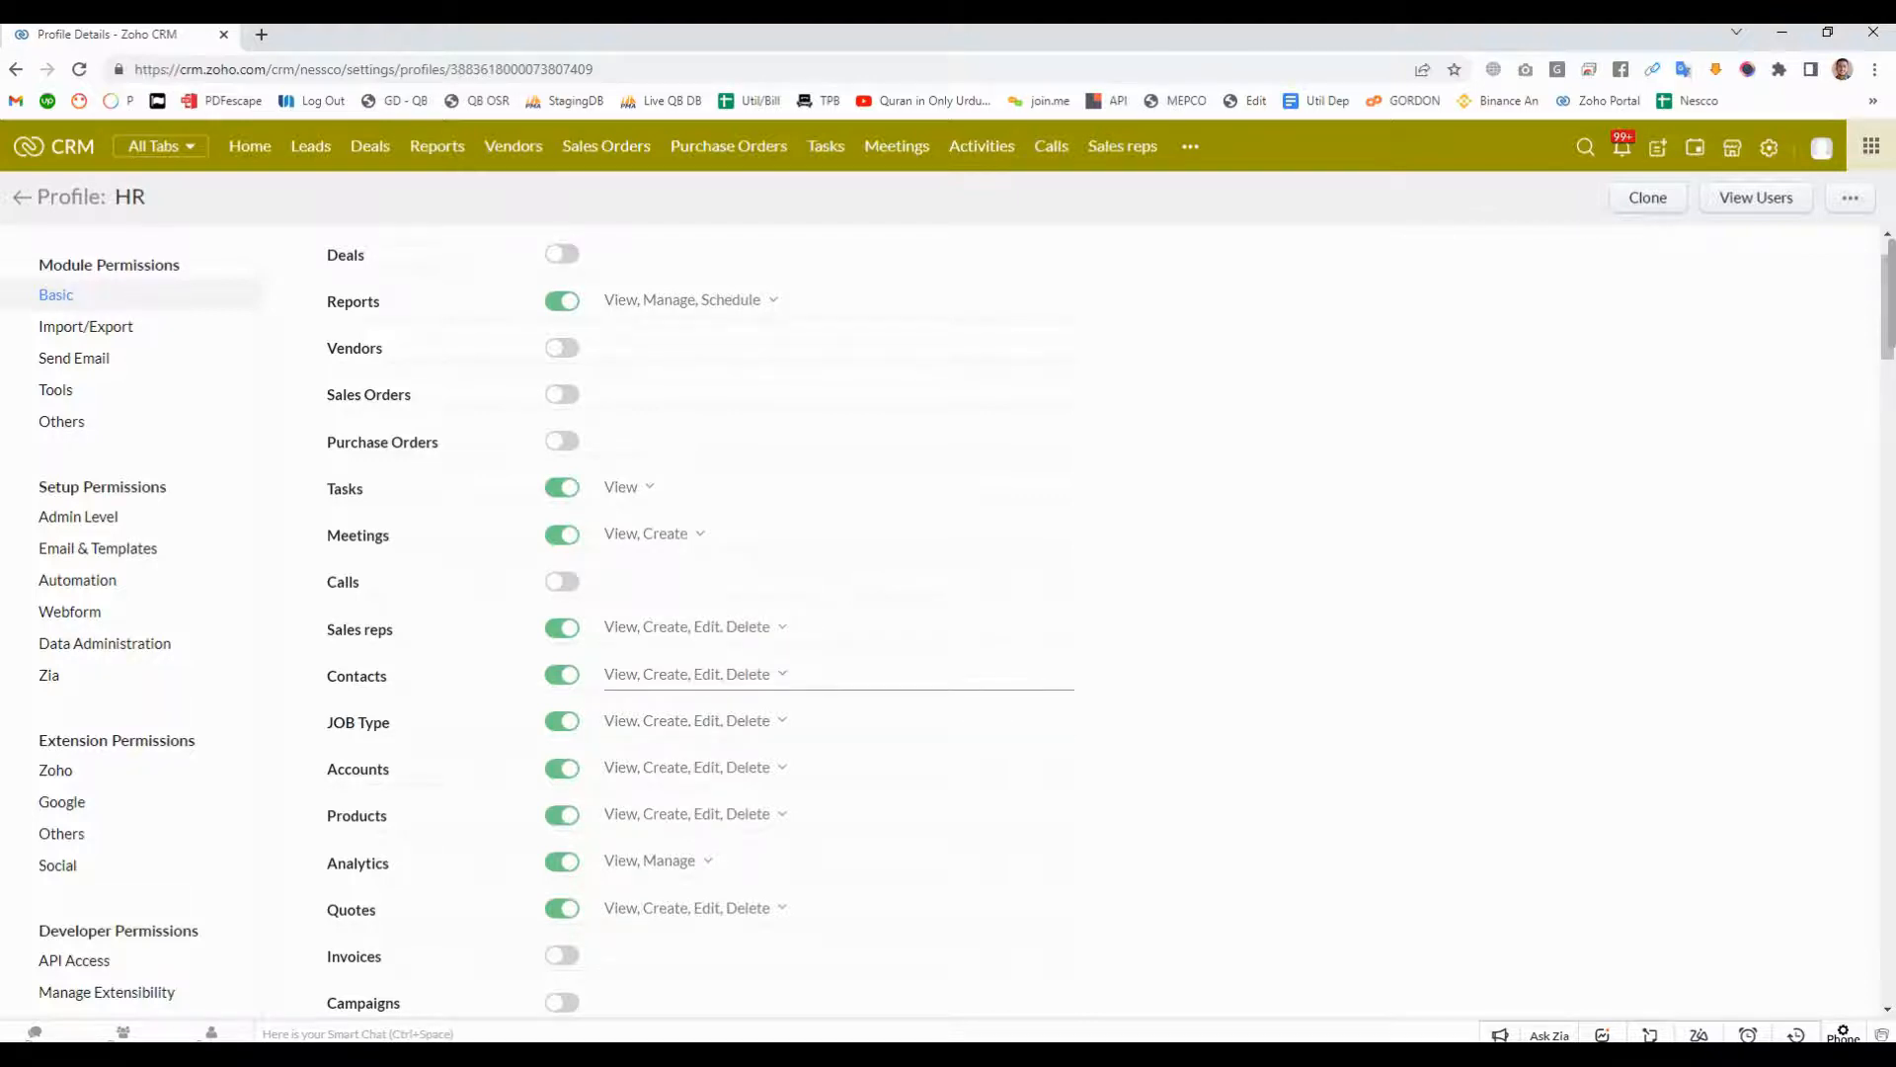
click(562, 722)
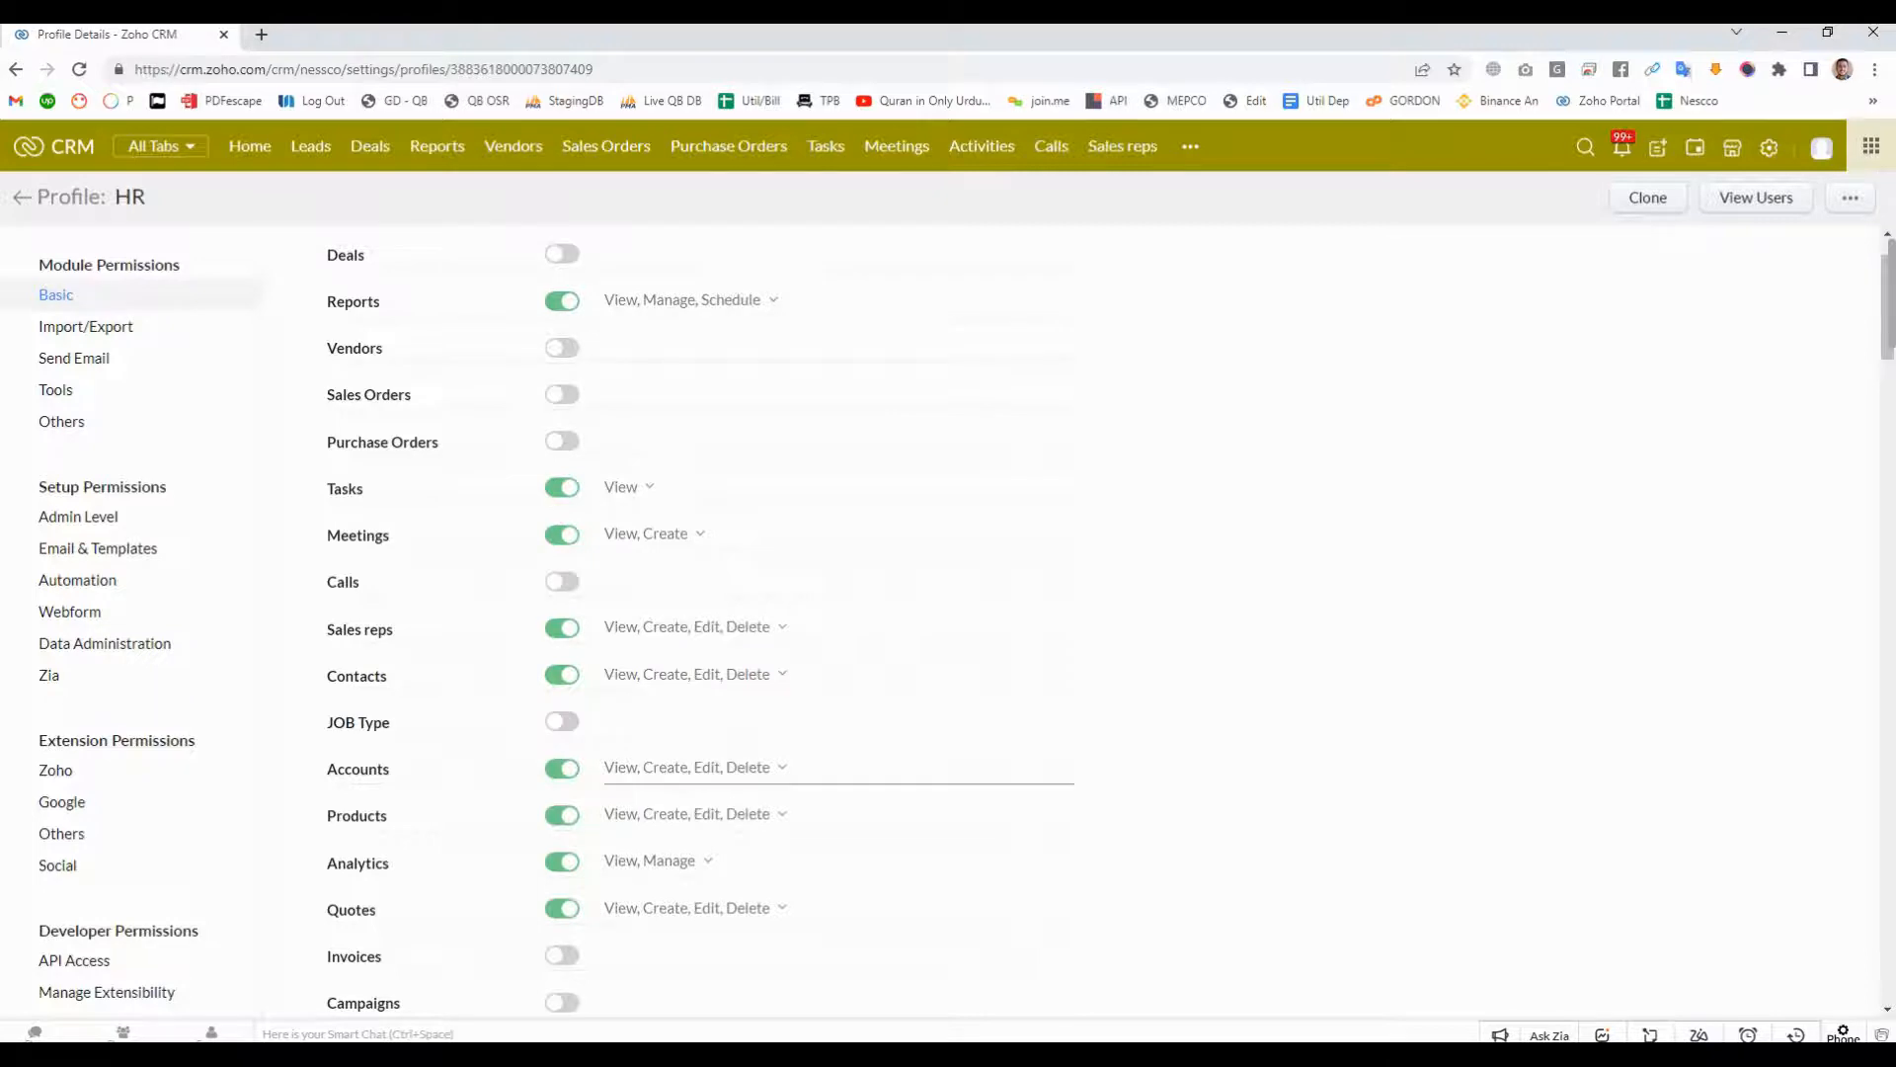
click(562, 769)
click(562, 815)
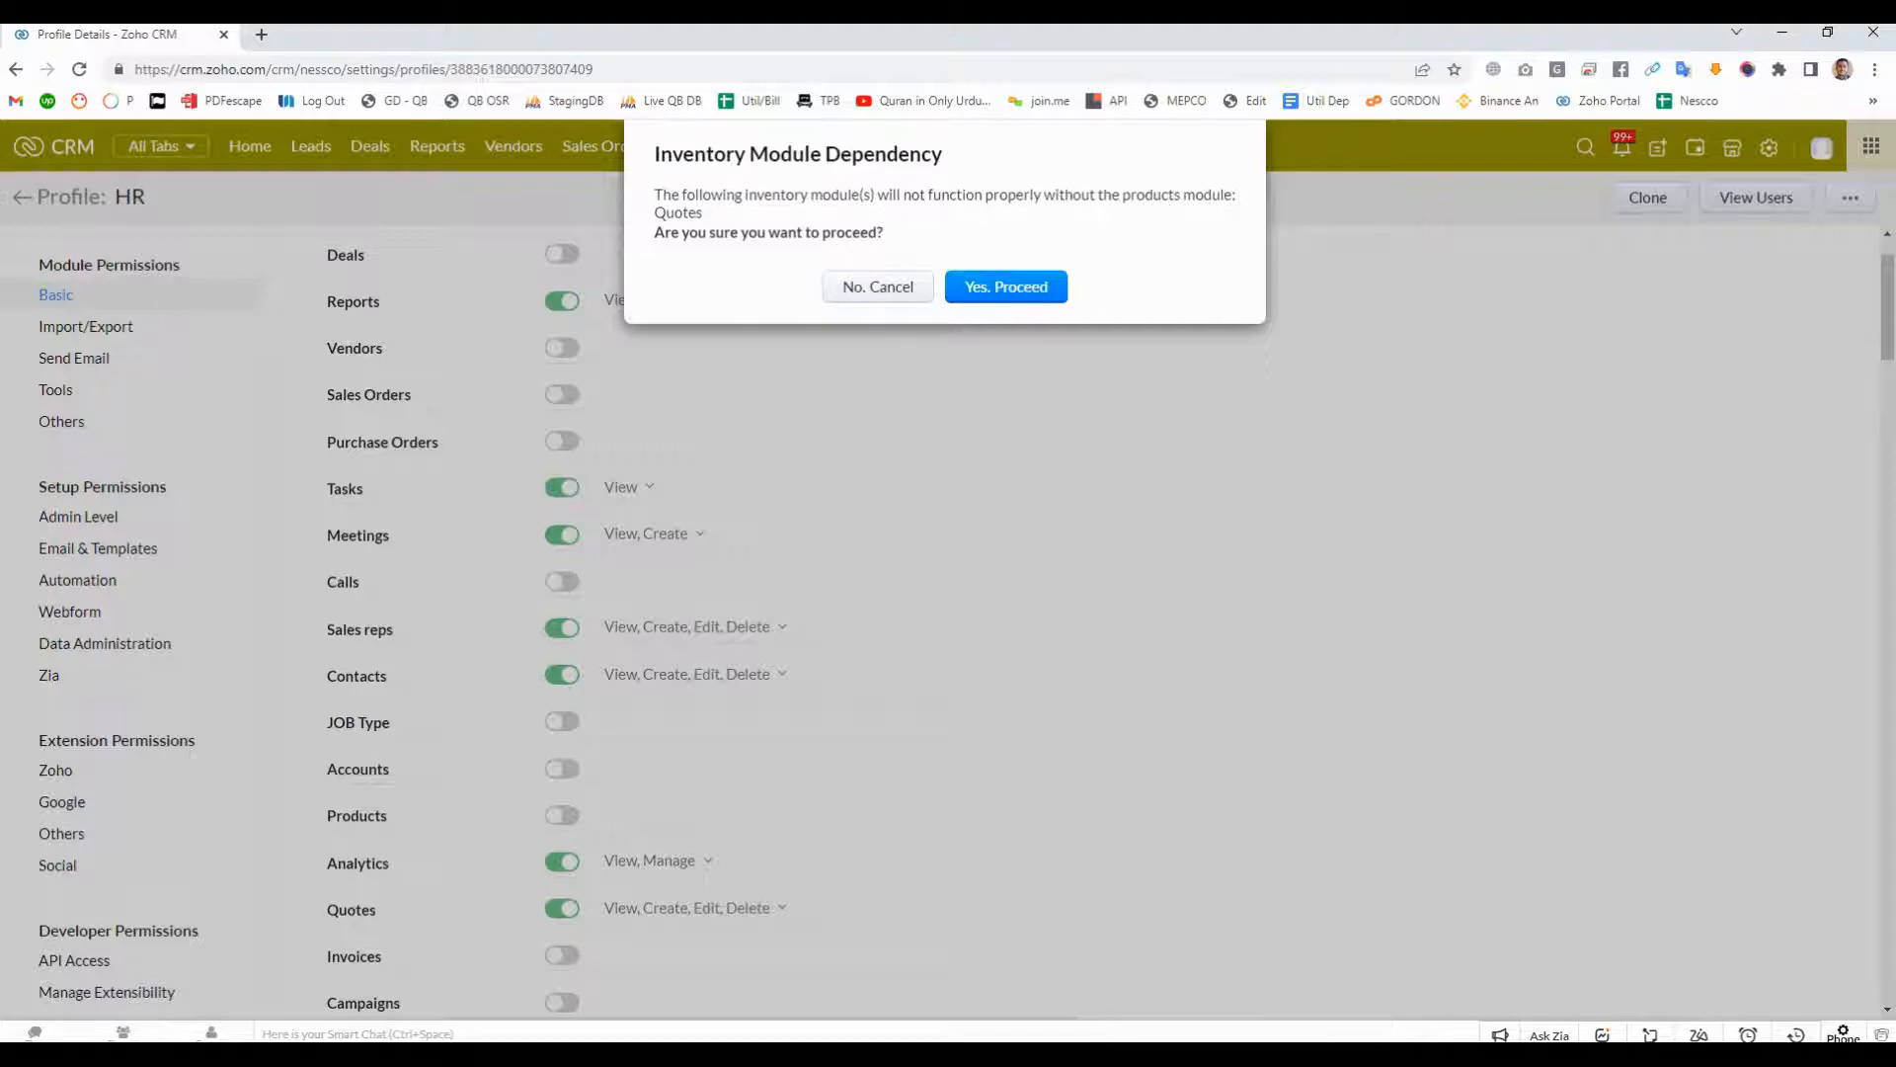
click(878, 287)
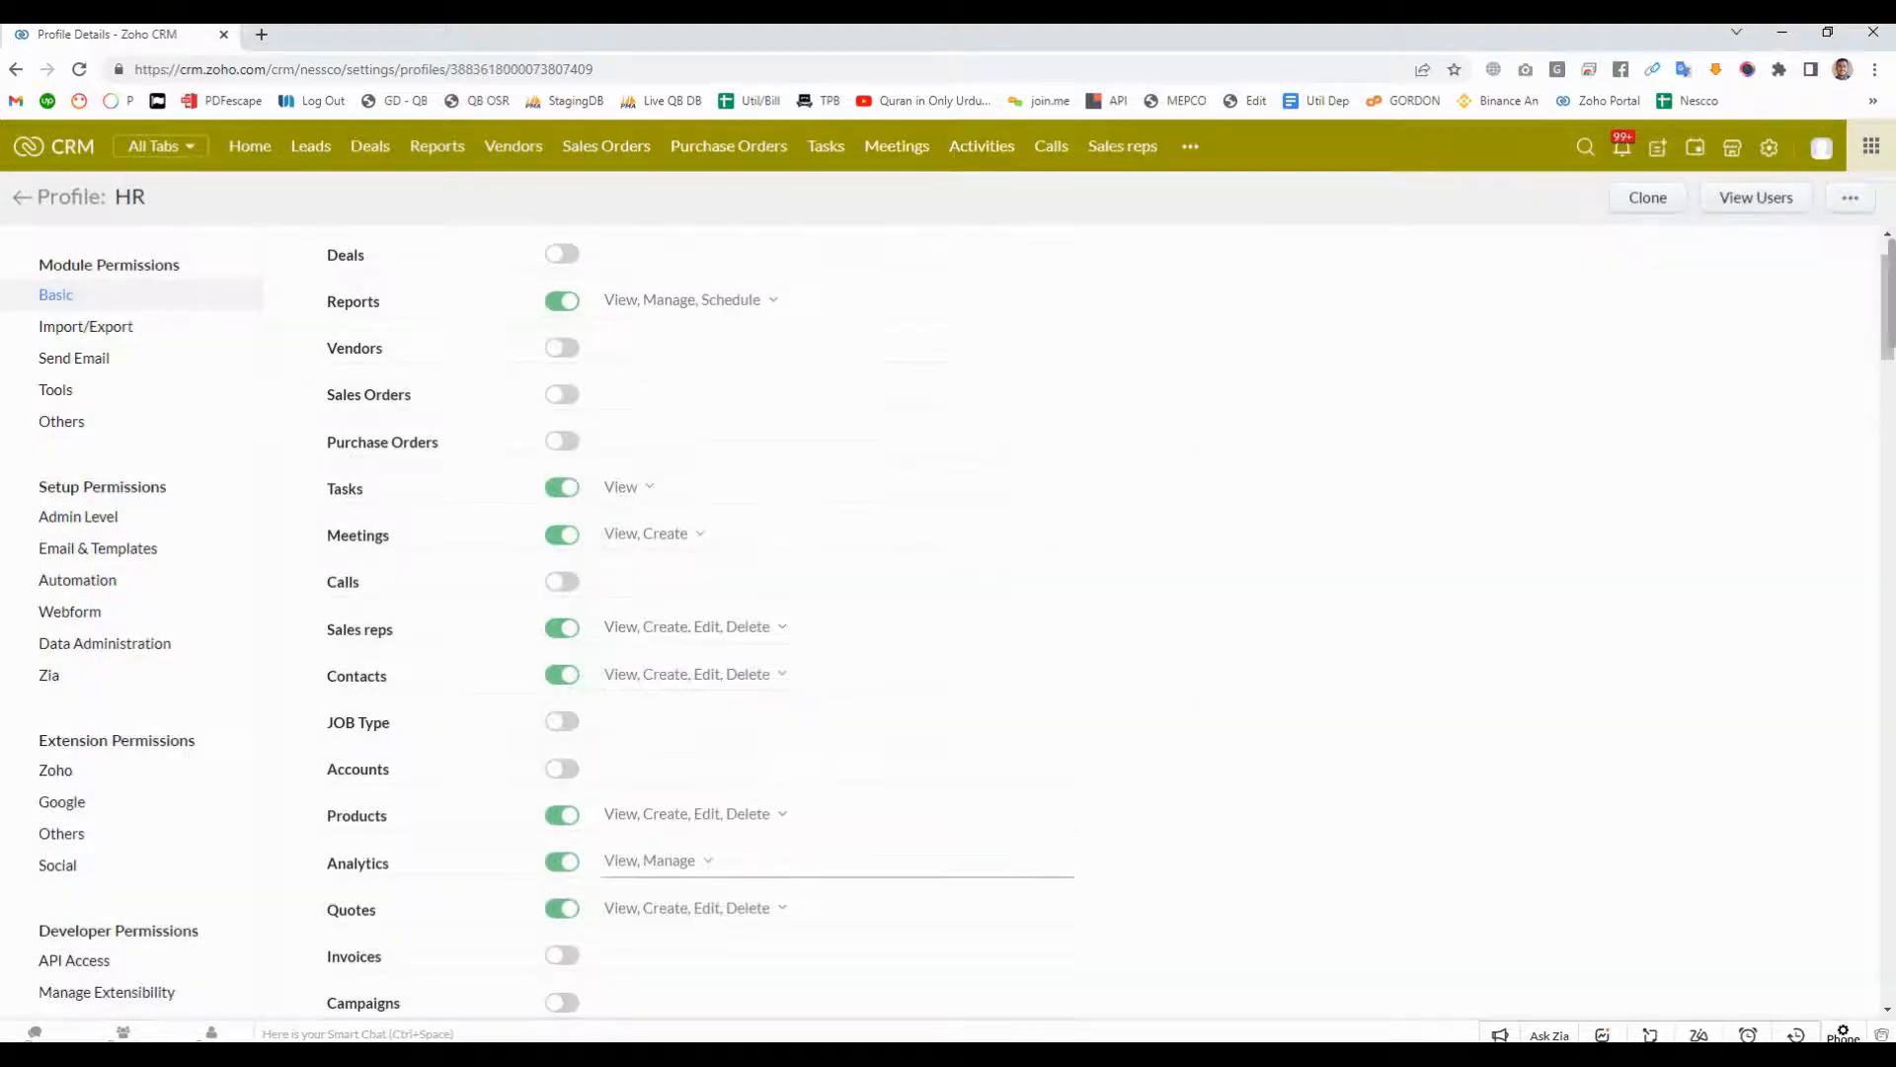
- Turn off the HR profile's basic access to Quotes and ZohoSign Recipients
click(562, 908)
scroll(562, 908, down, 6)
scroll(691, 623, down, 1)
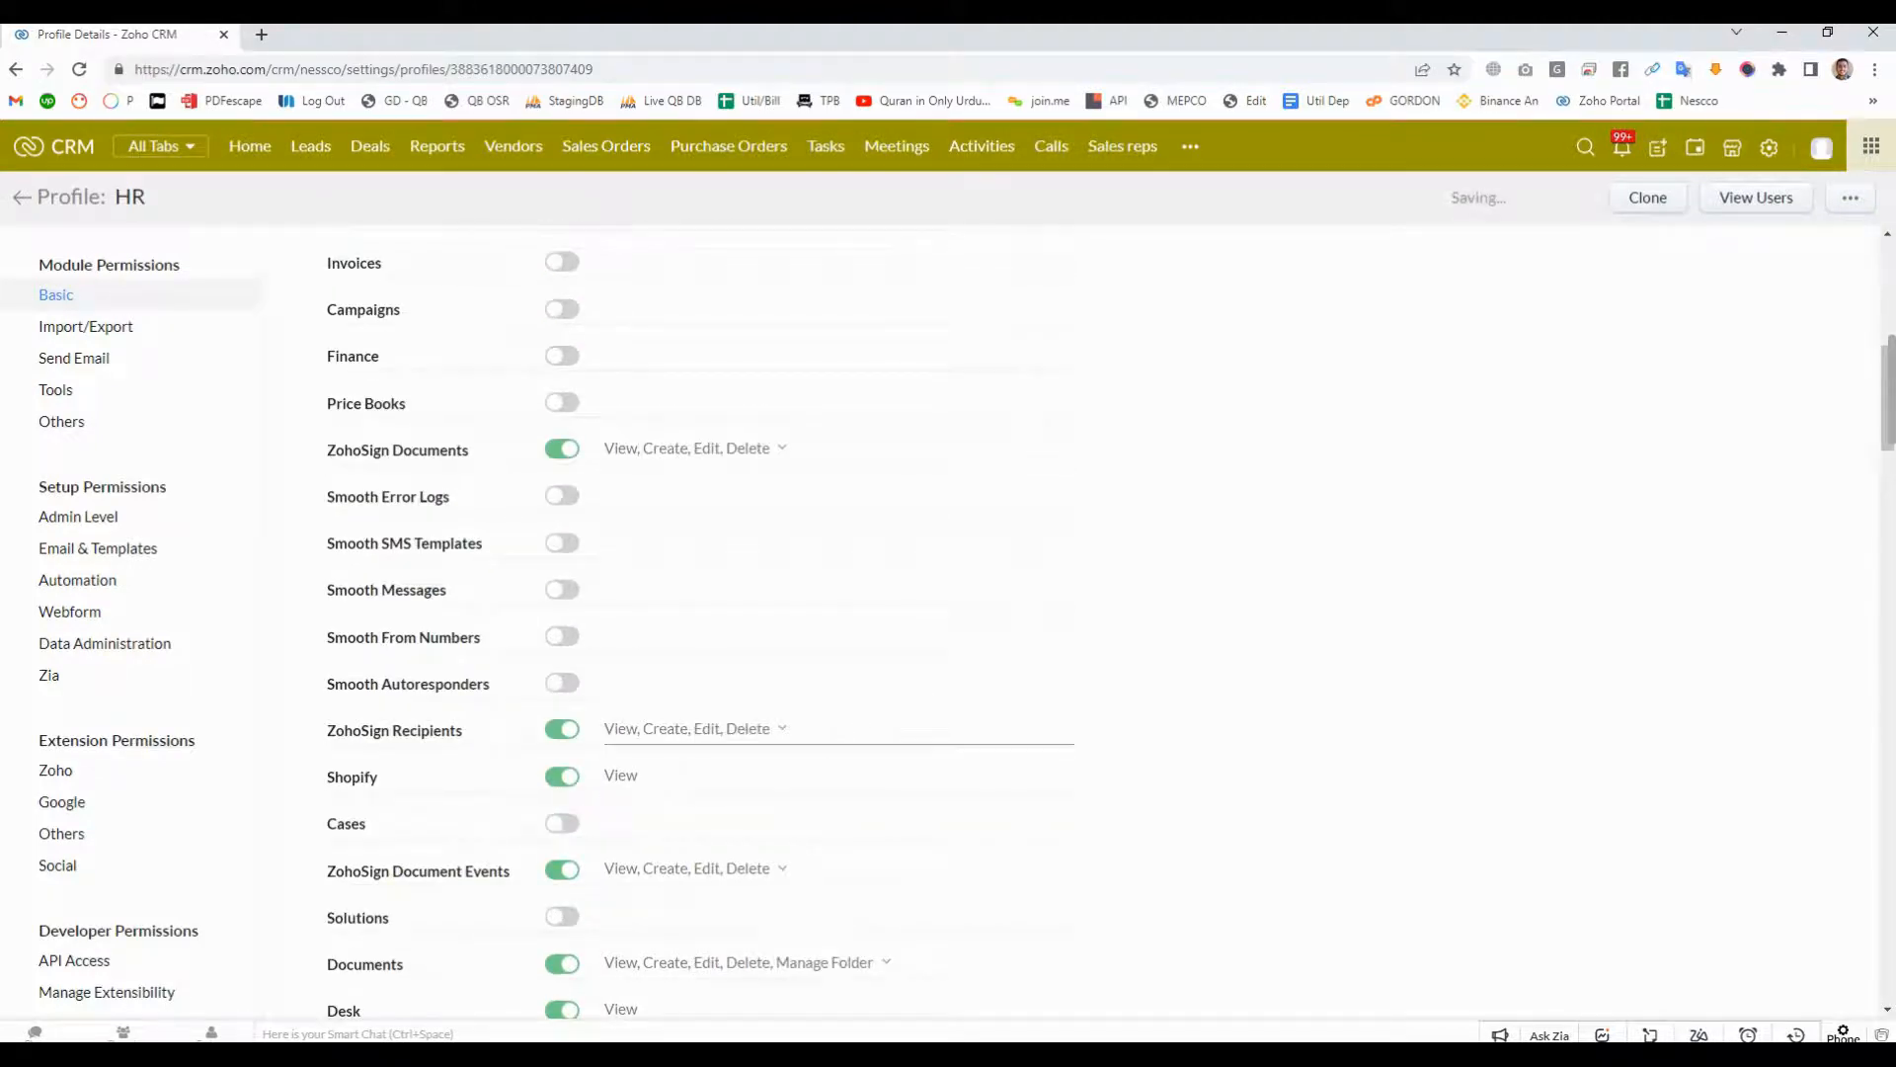
click(562, 729)
scroll(562, 729, down, 3)
scroll(692, 623, down, 3)
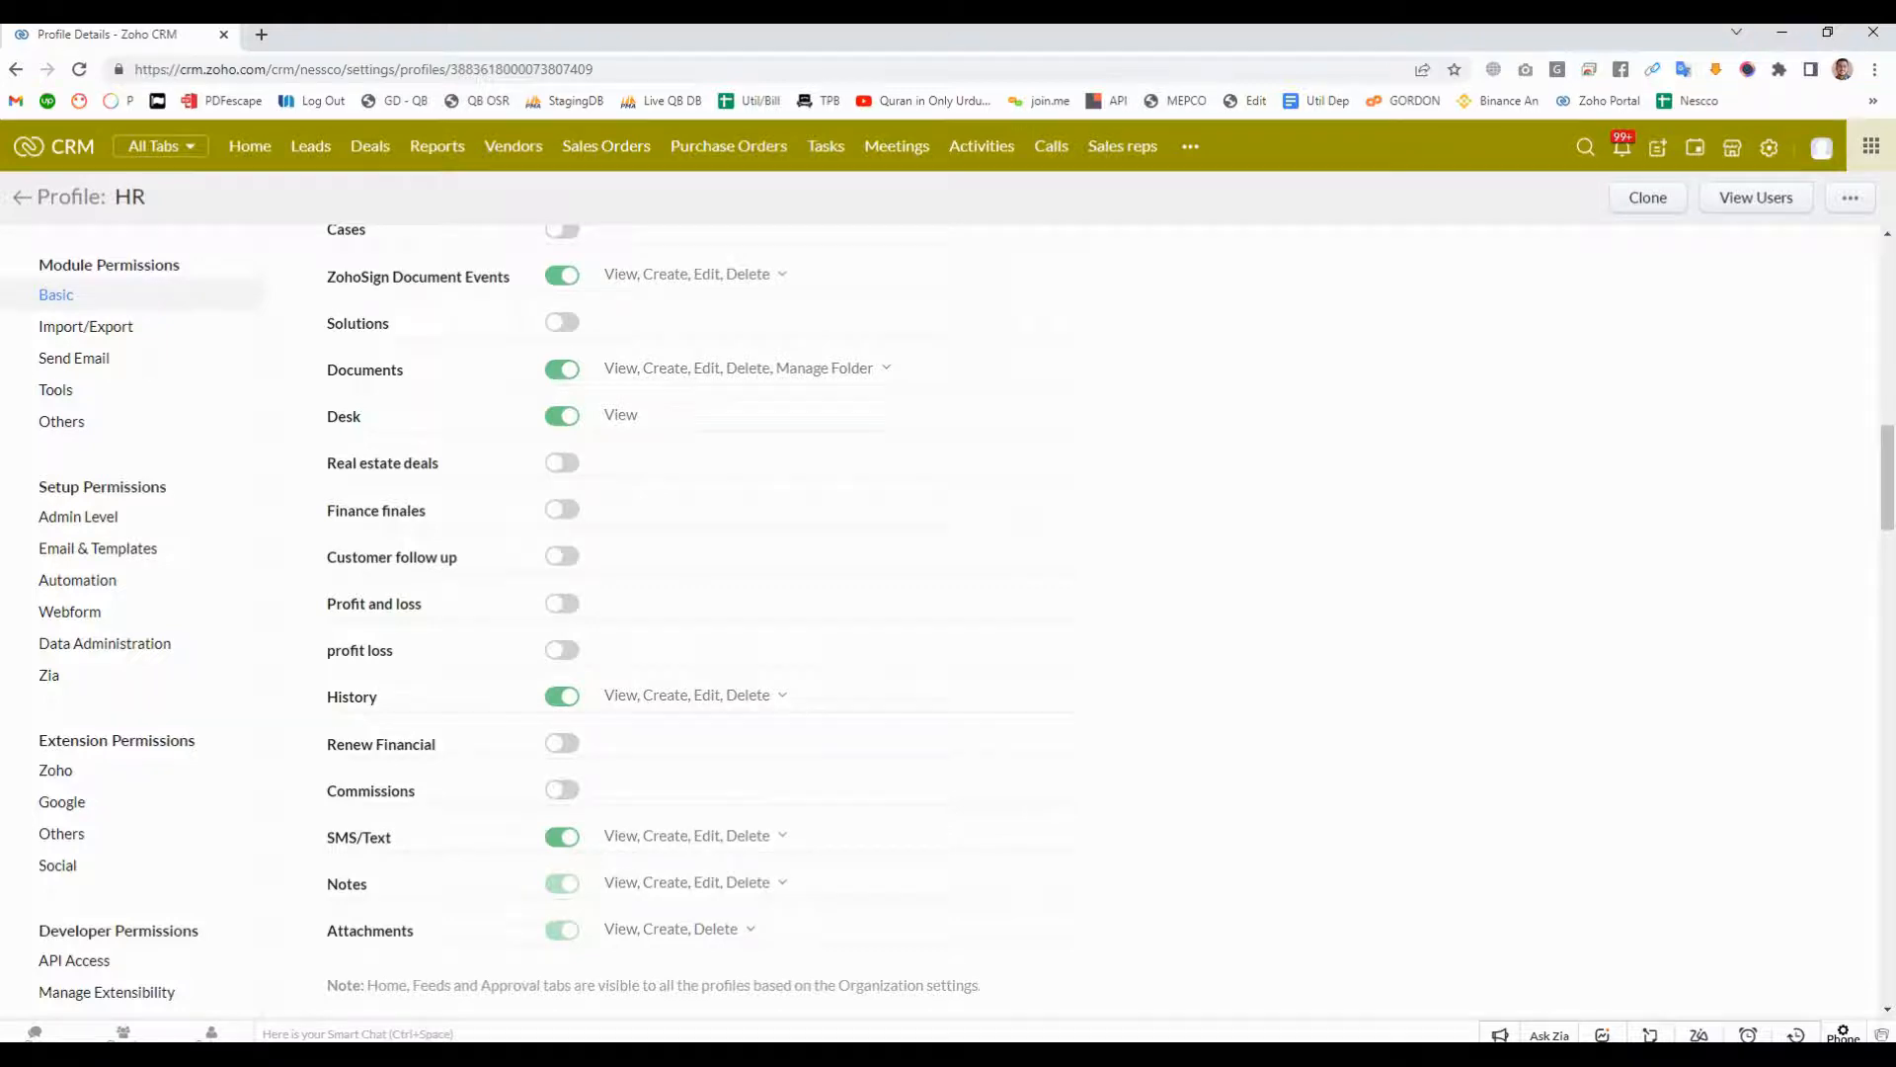
scroll(949, 622, up, 15)
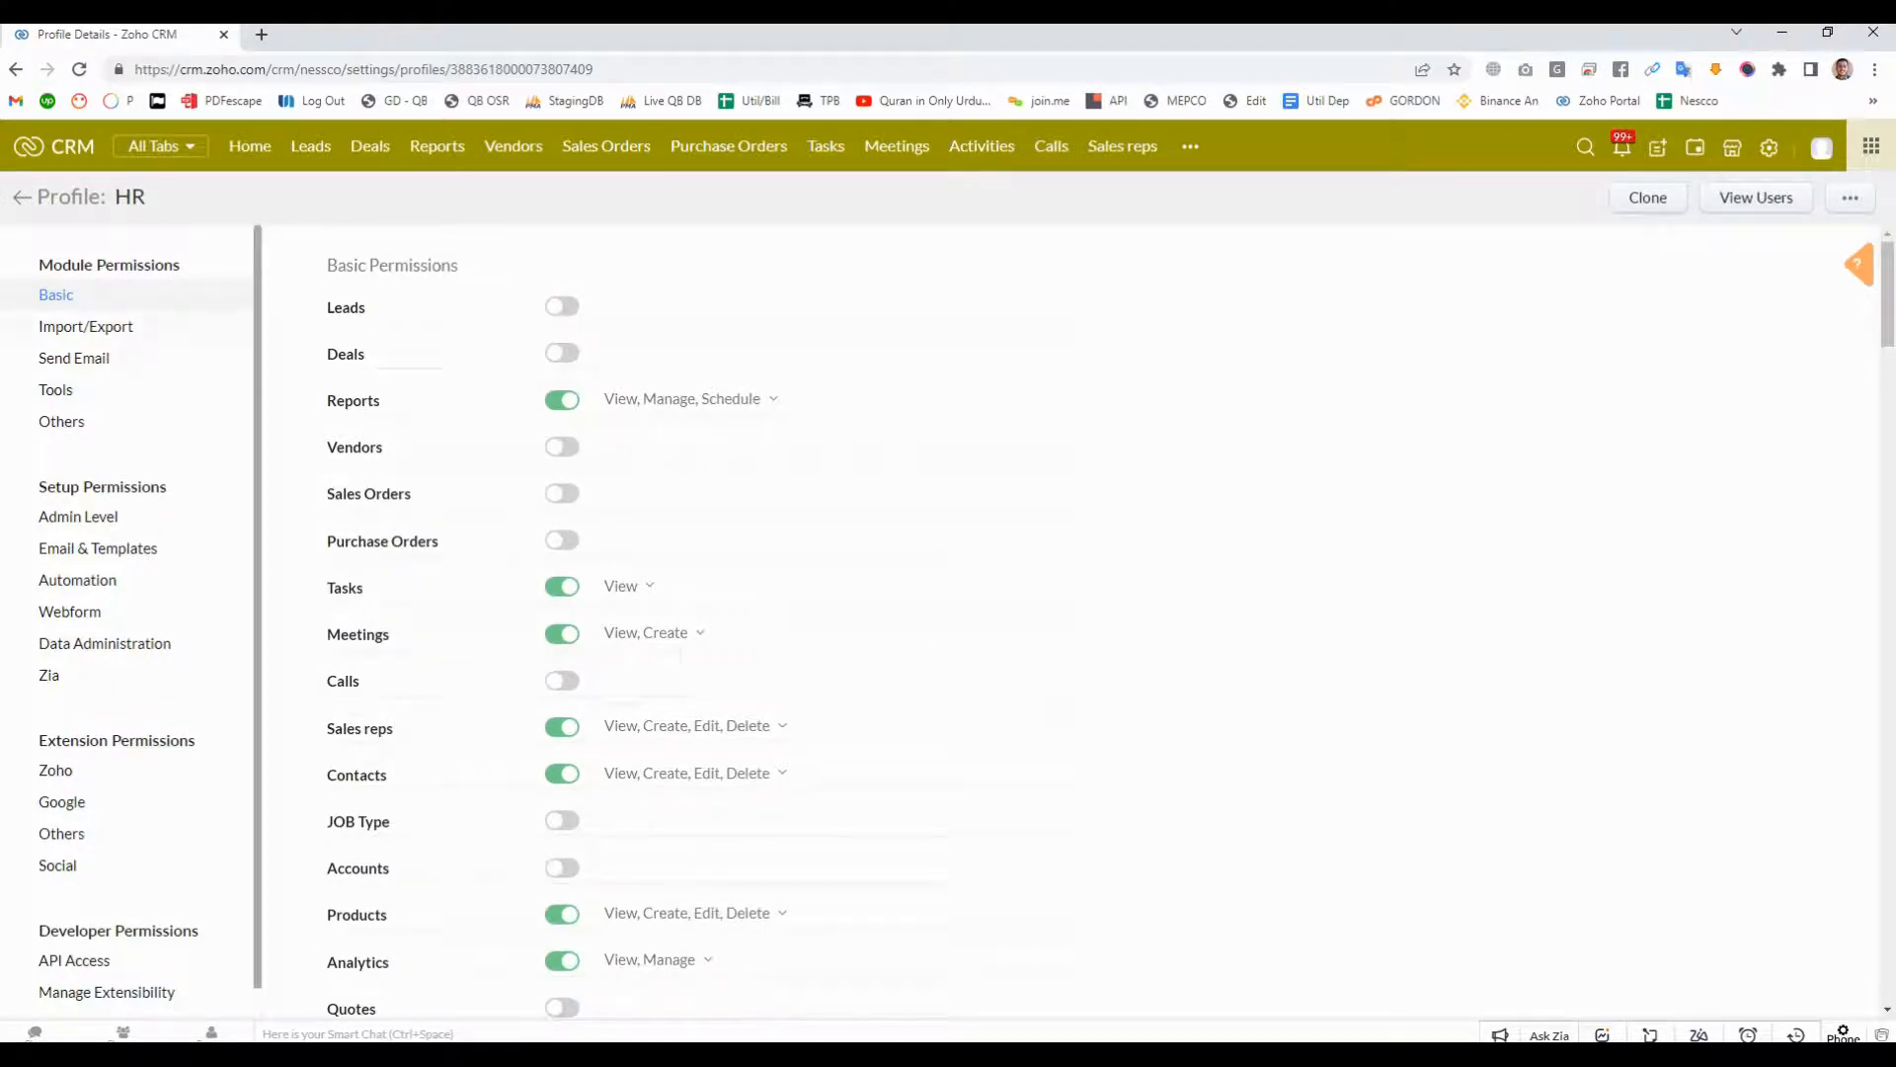
- Turn the HR profile's Import Records permission off and back on
click(86, 326)
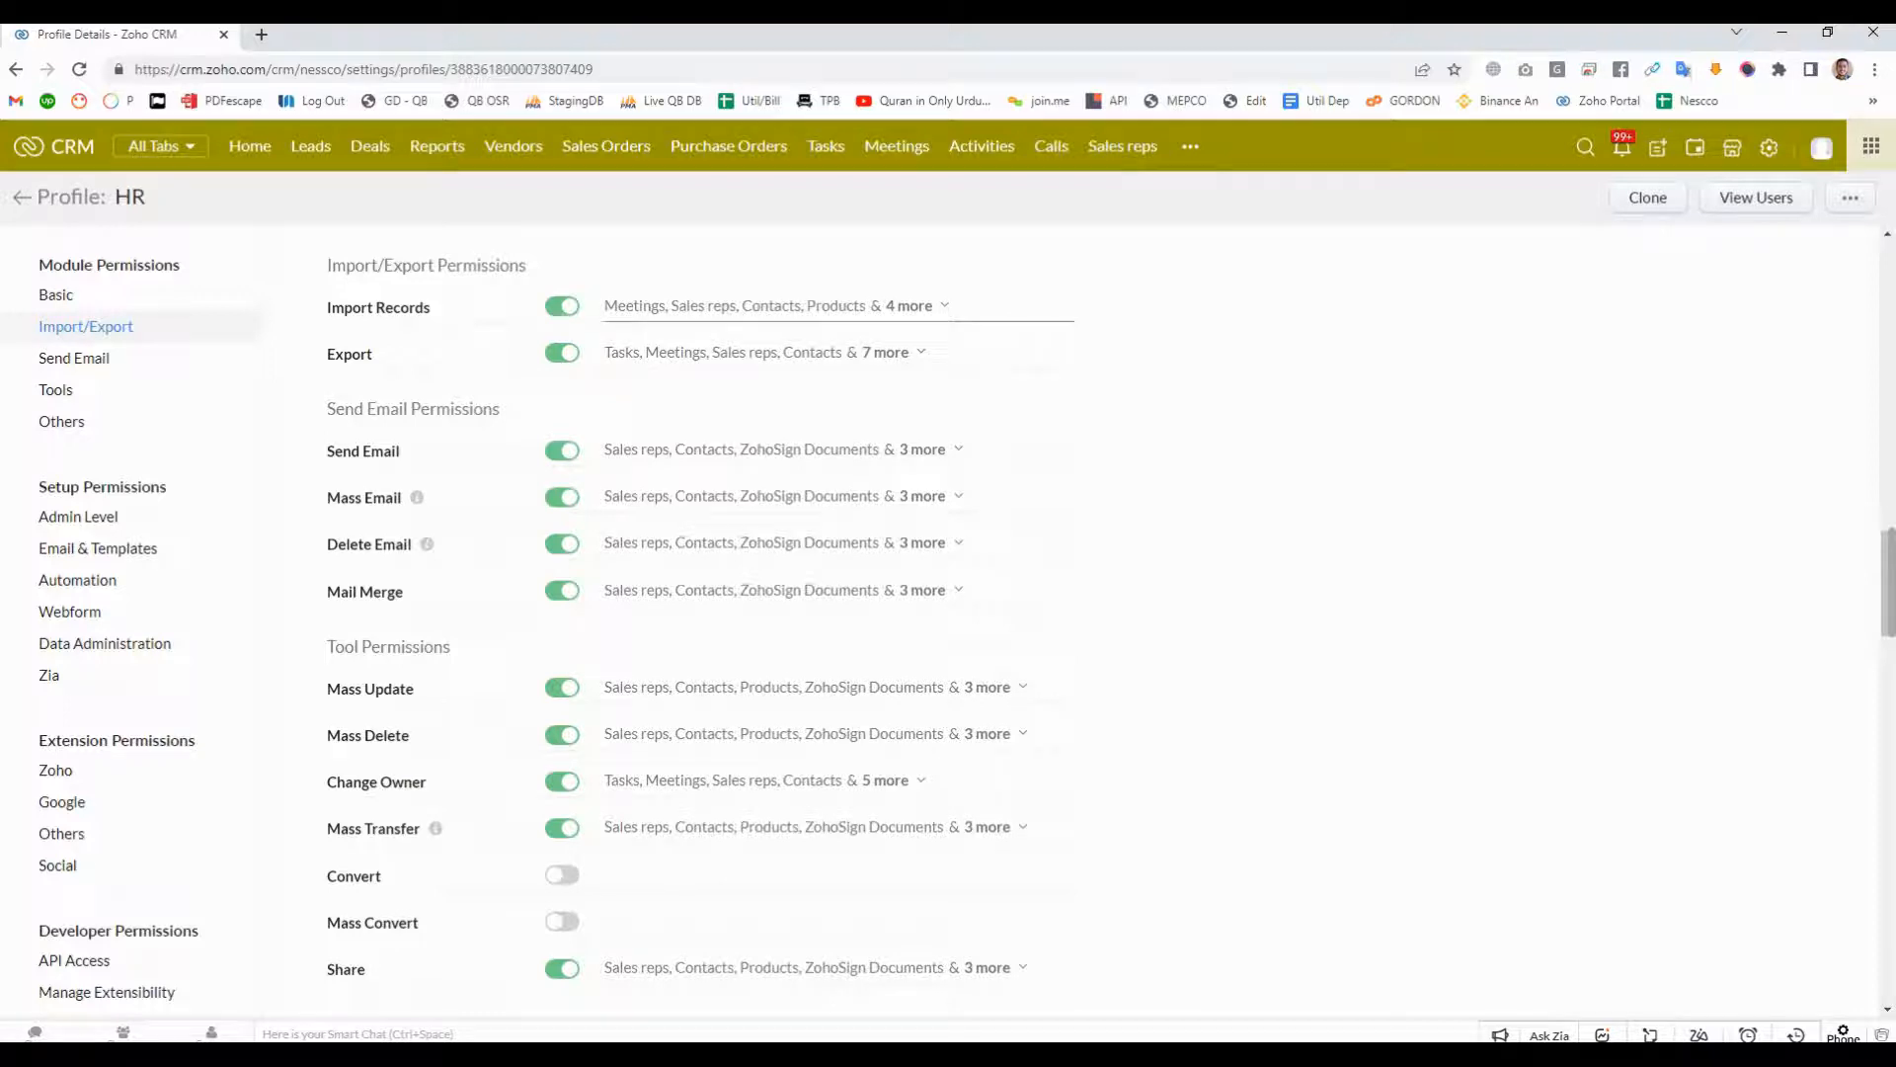
drag(327, 307, 431, 308)
click(434, 308)
click(562, 306)
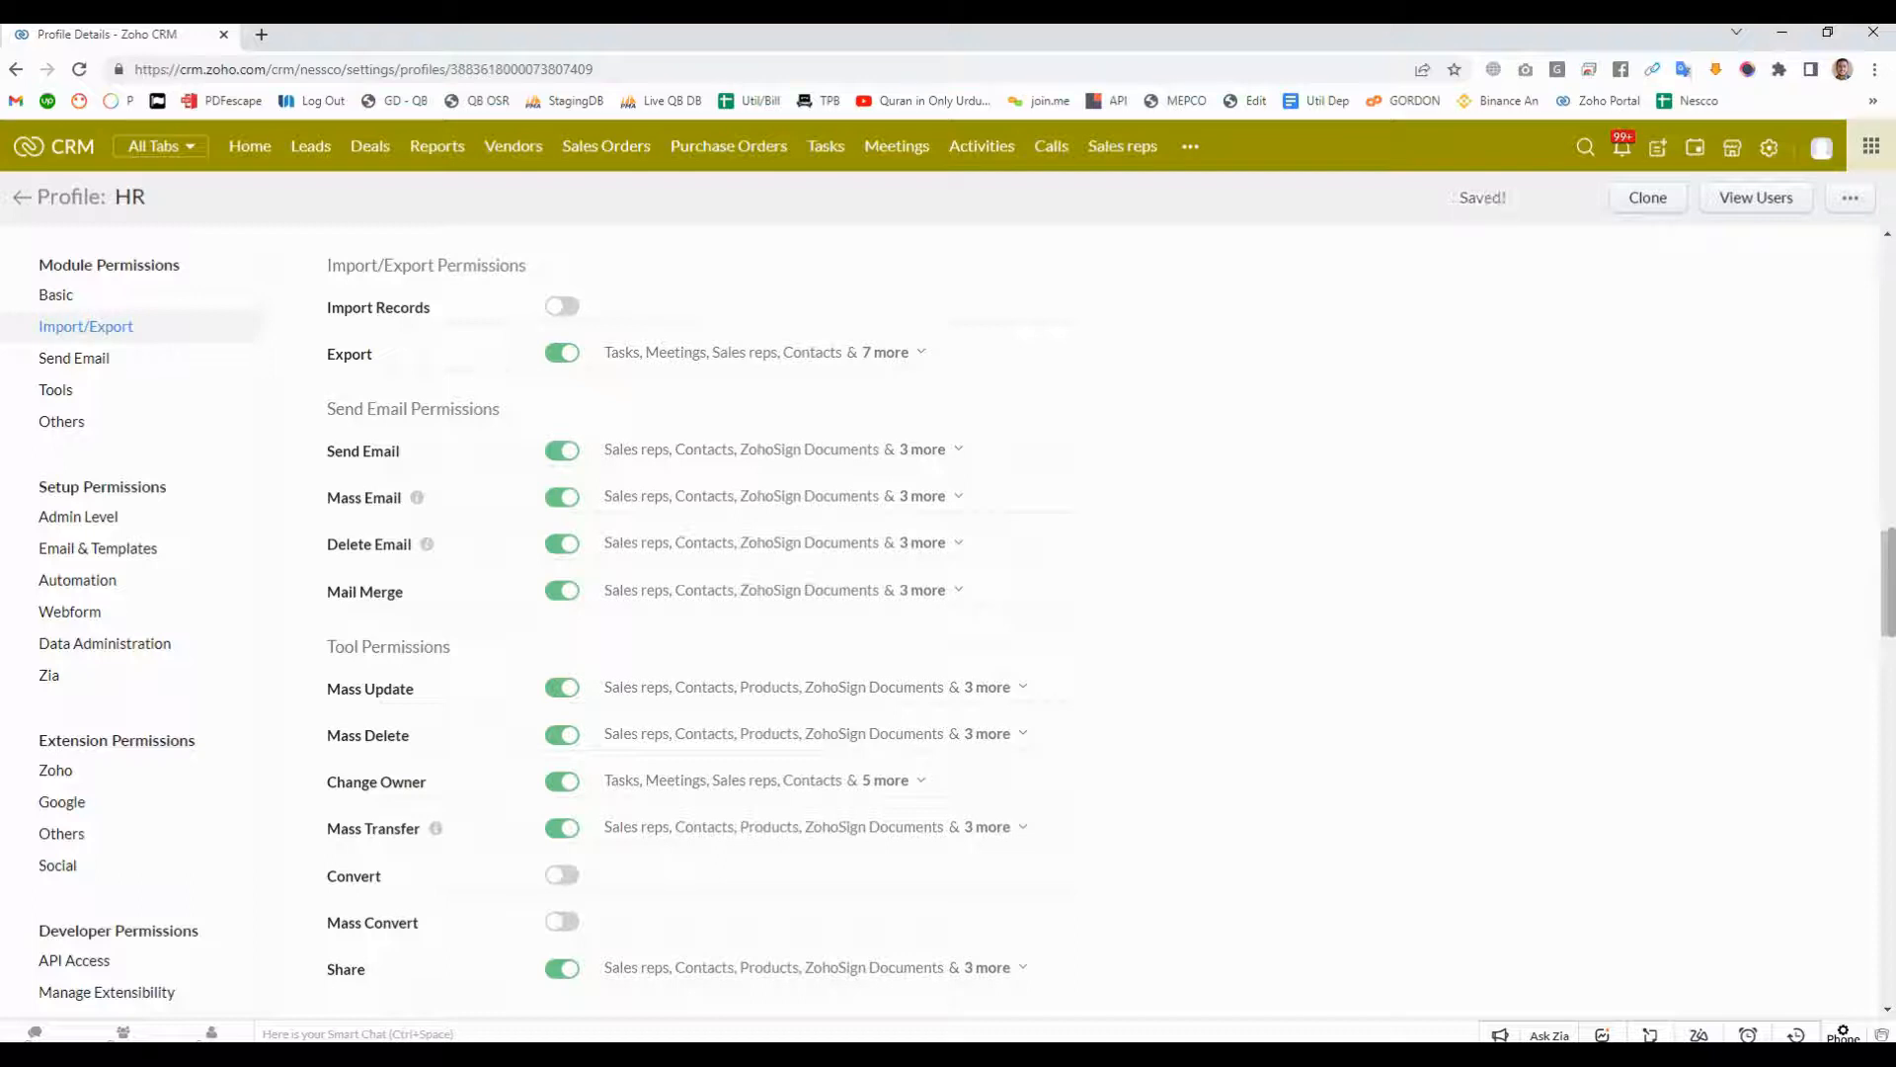
drag(102, 197, 36, 196)
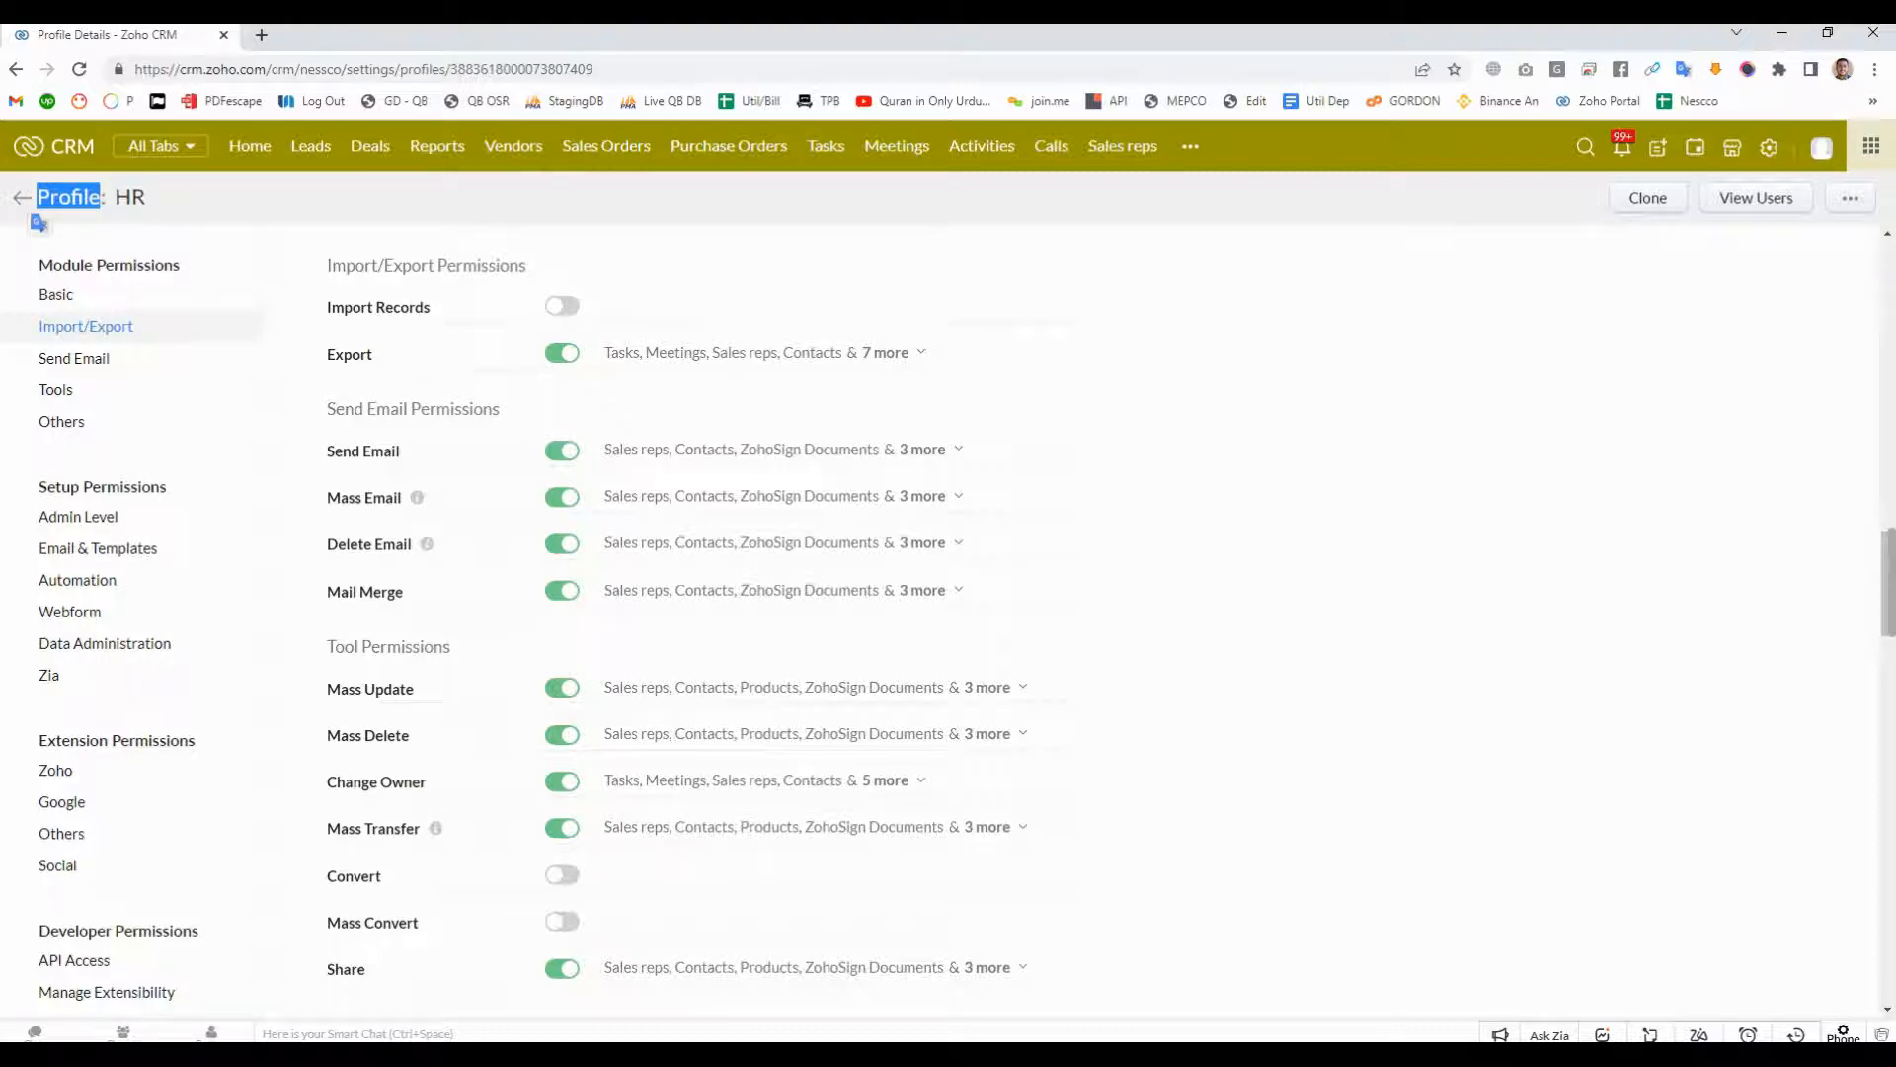
click(562, 307)
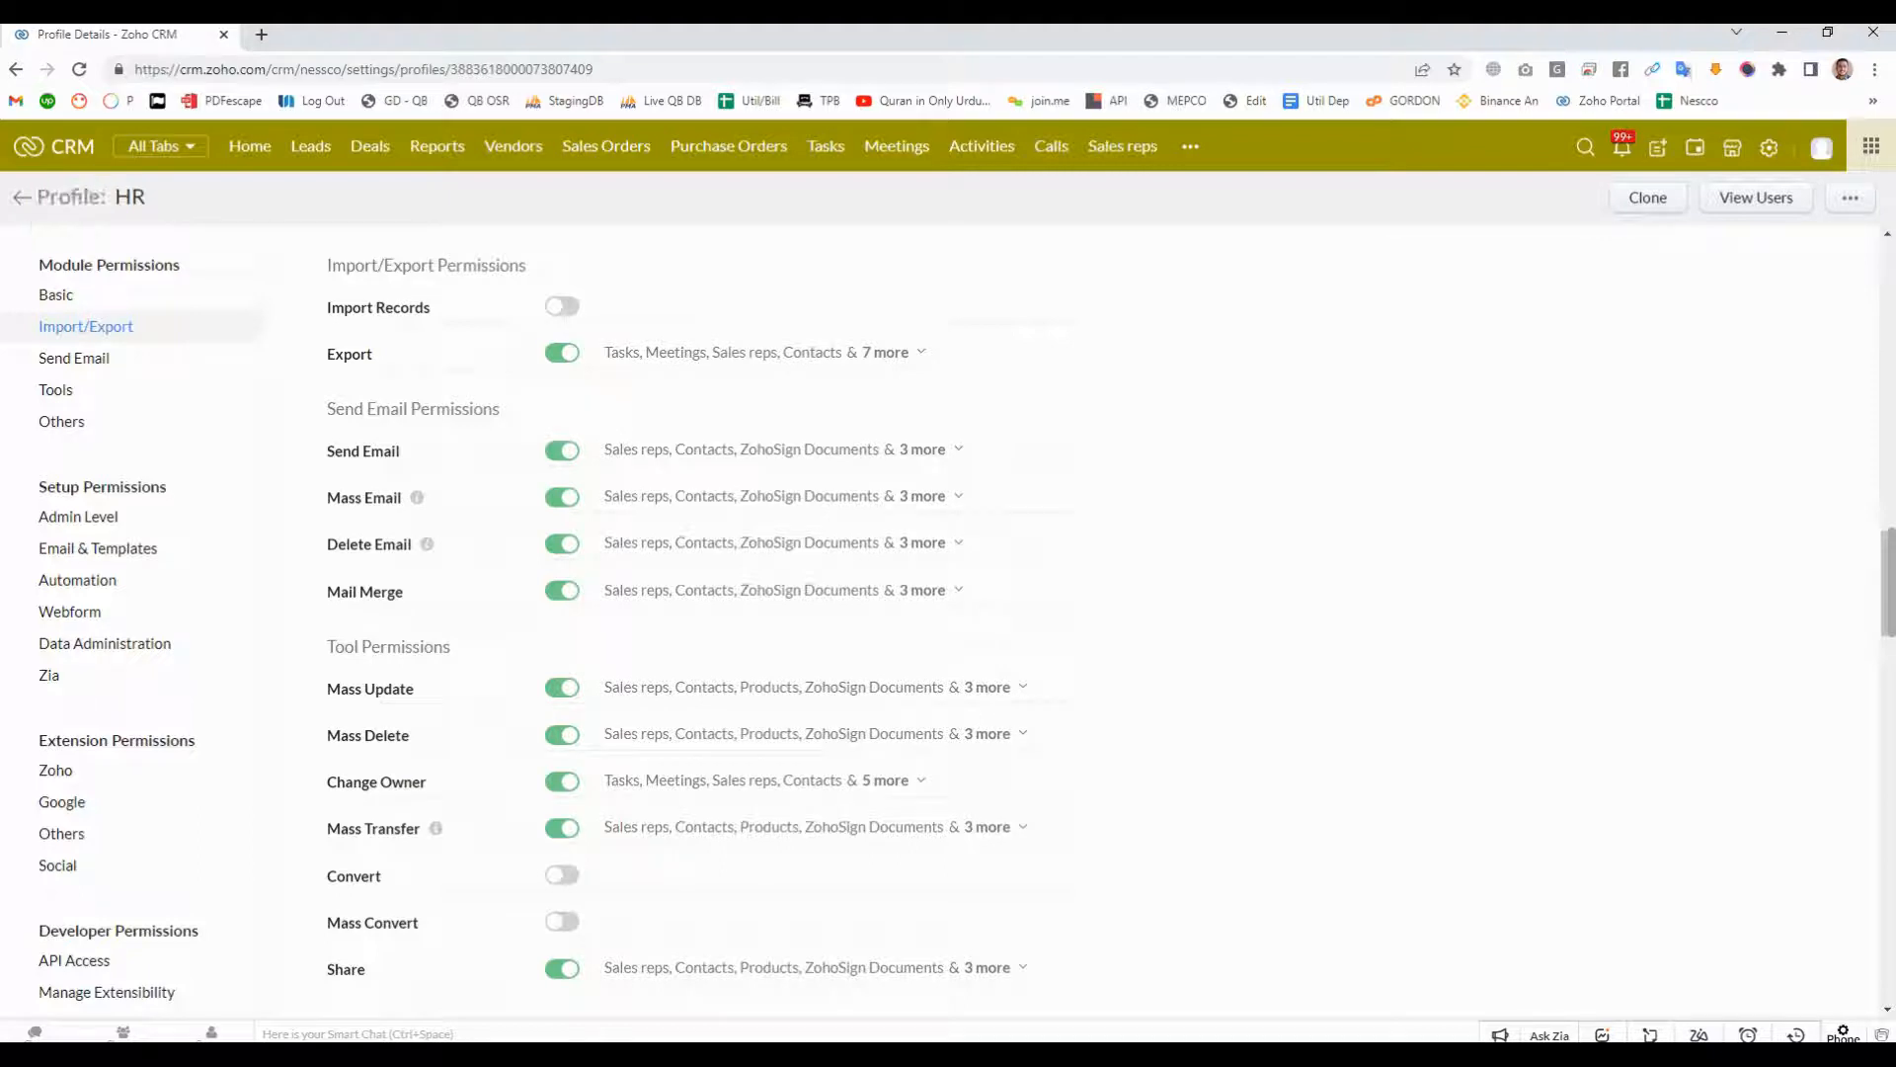
- Check which modules are offered for Import Records and turn the HR profile's basic access to Leads back on
click(909, 306)
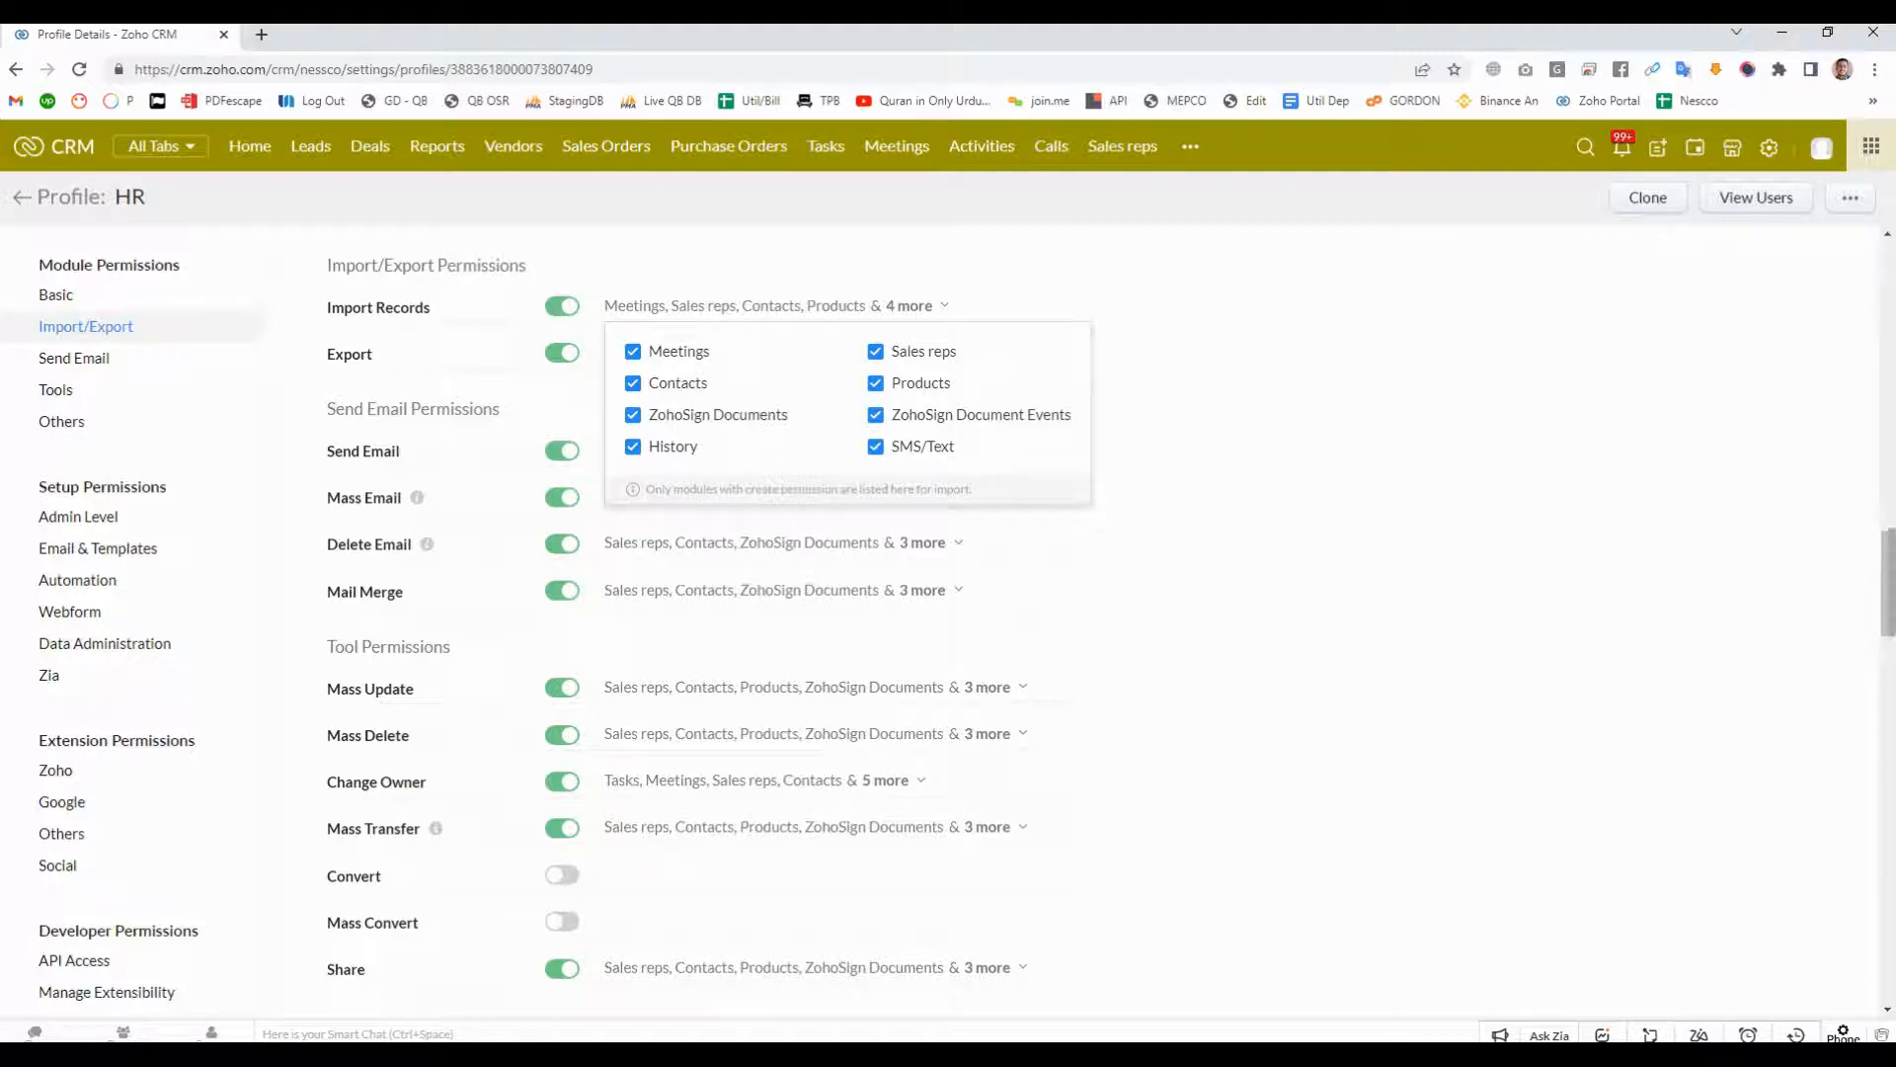
scroll(988, 593, up, 2)
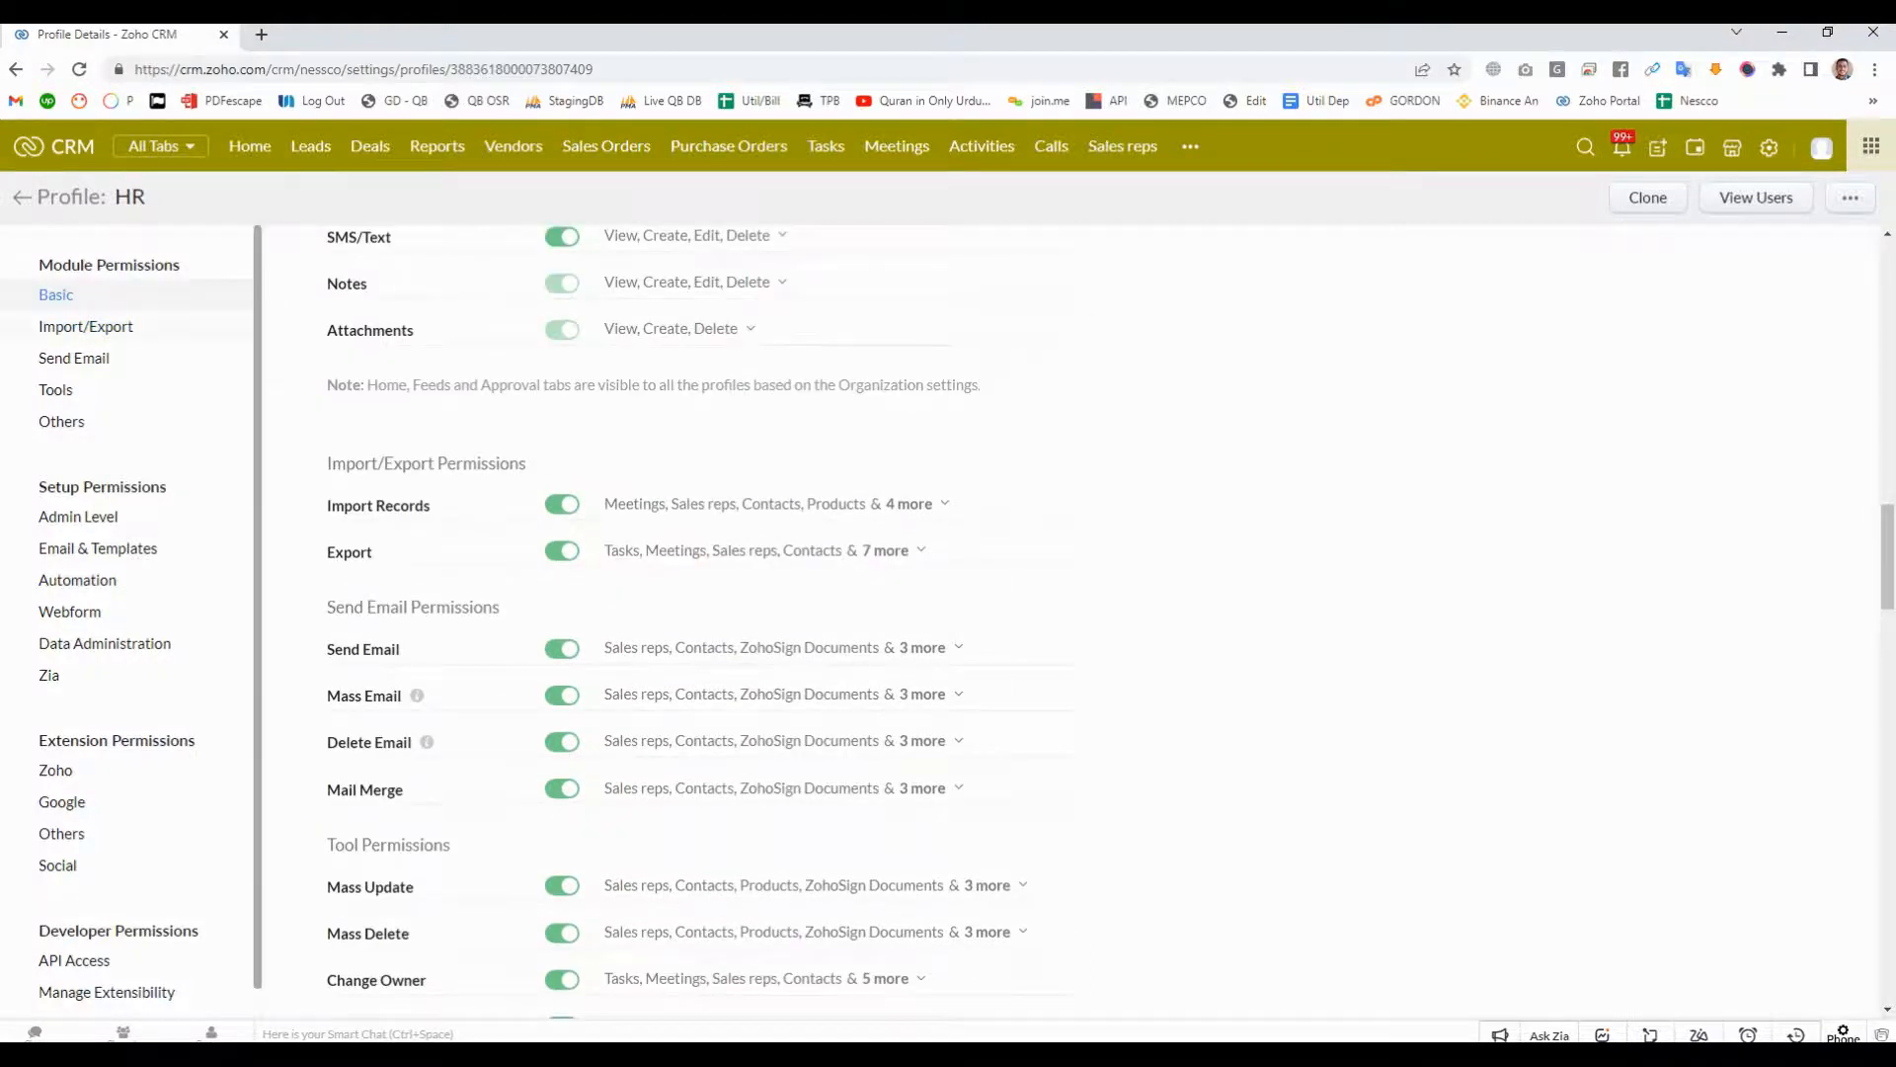
scroll(987, 592, up, 20)
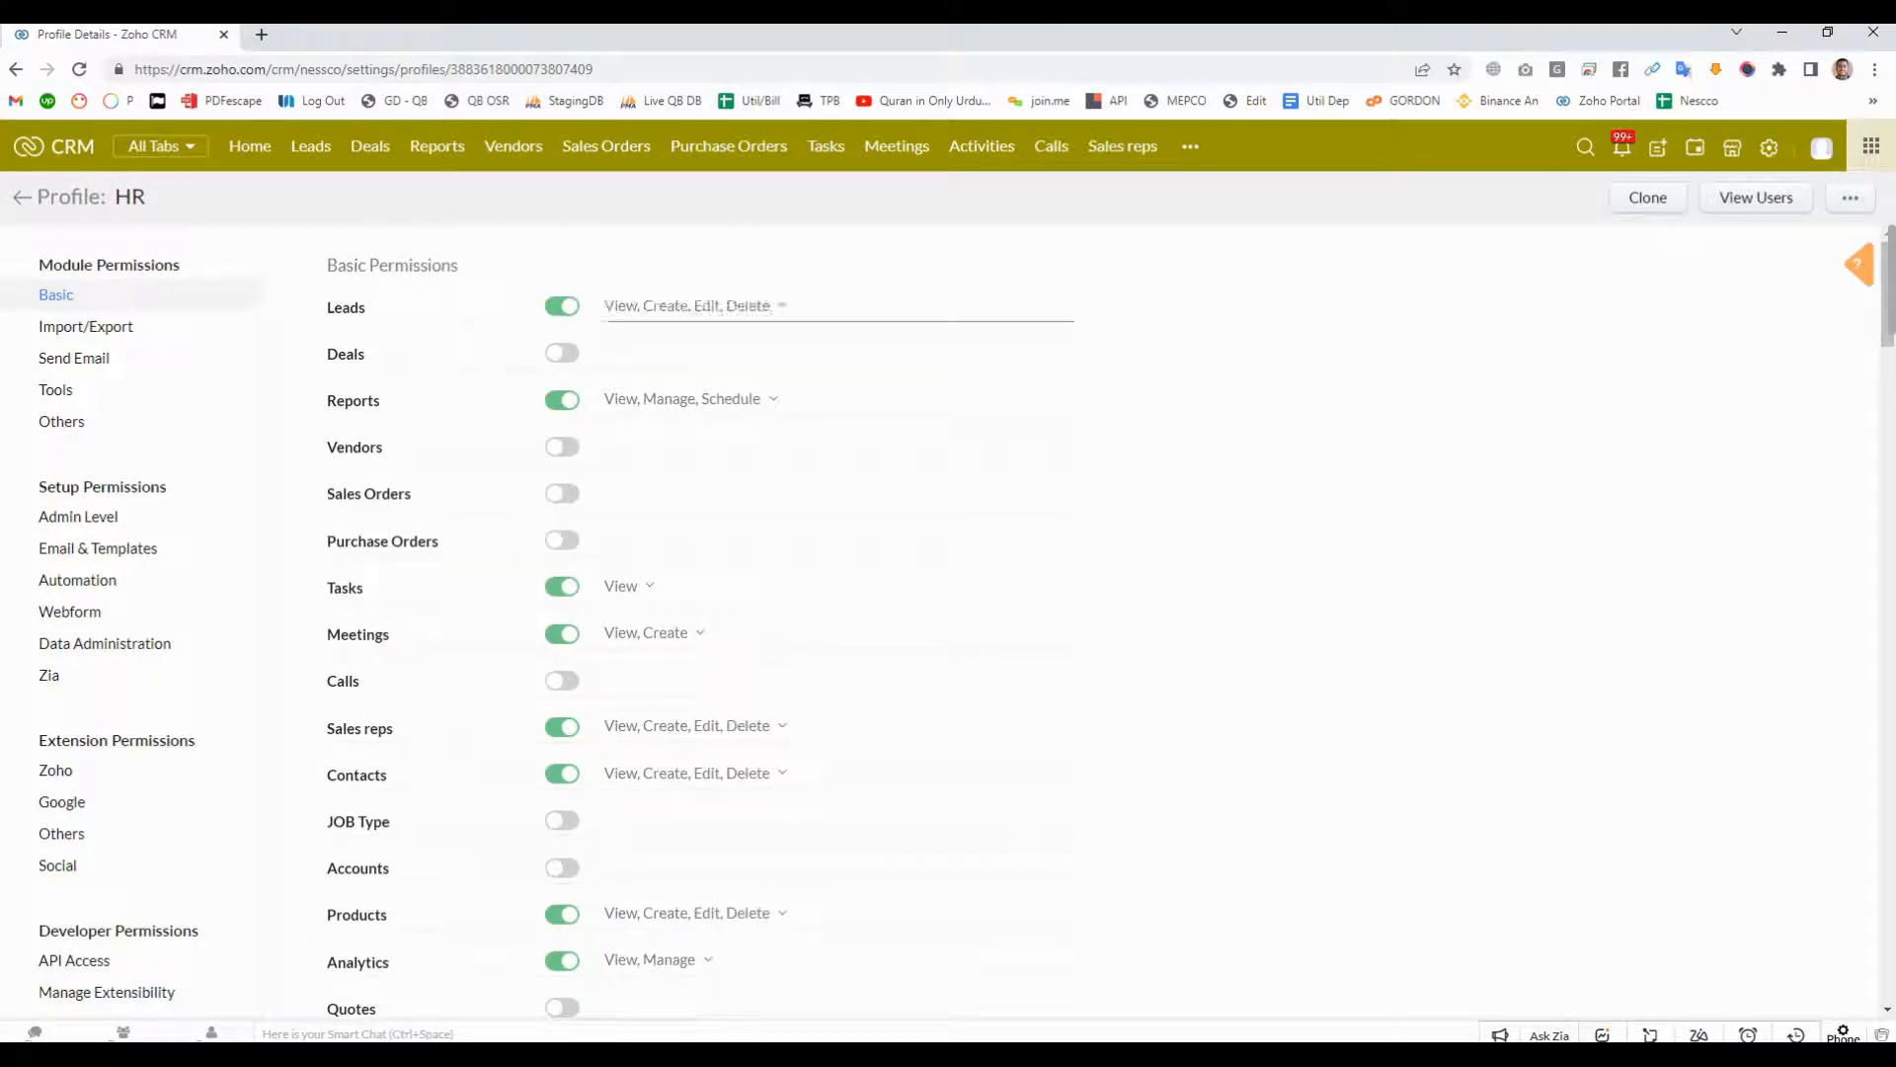
scroll(987, 613, down, 1)
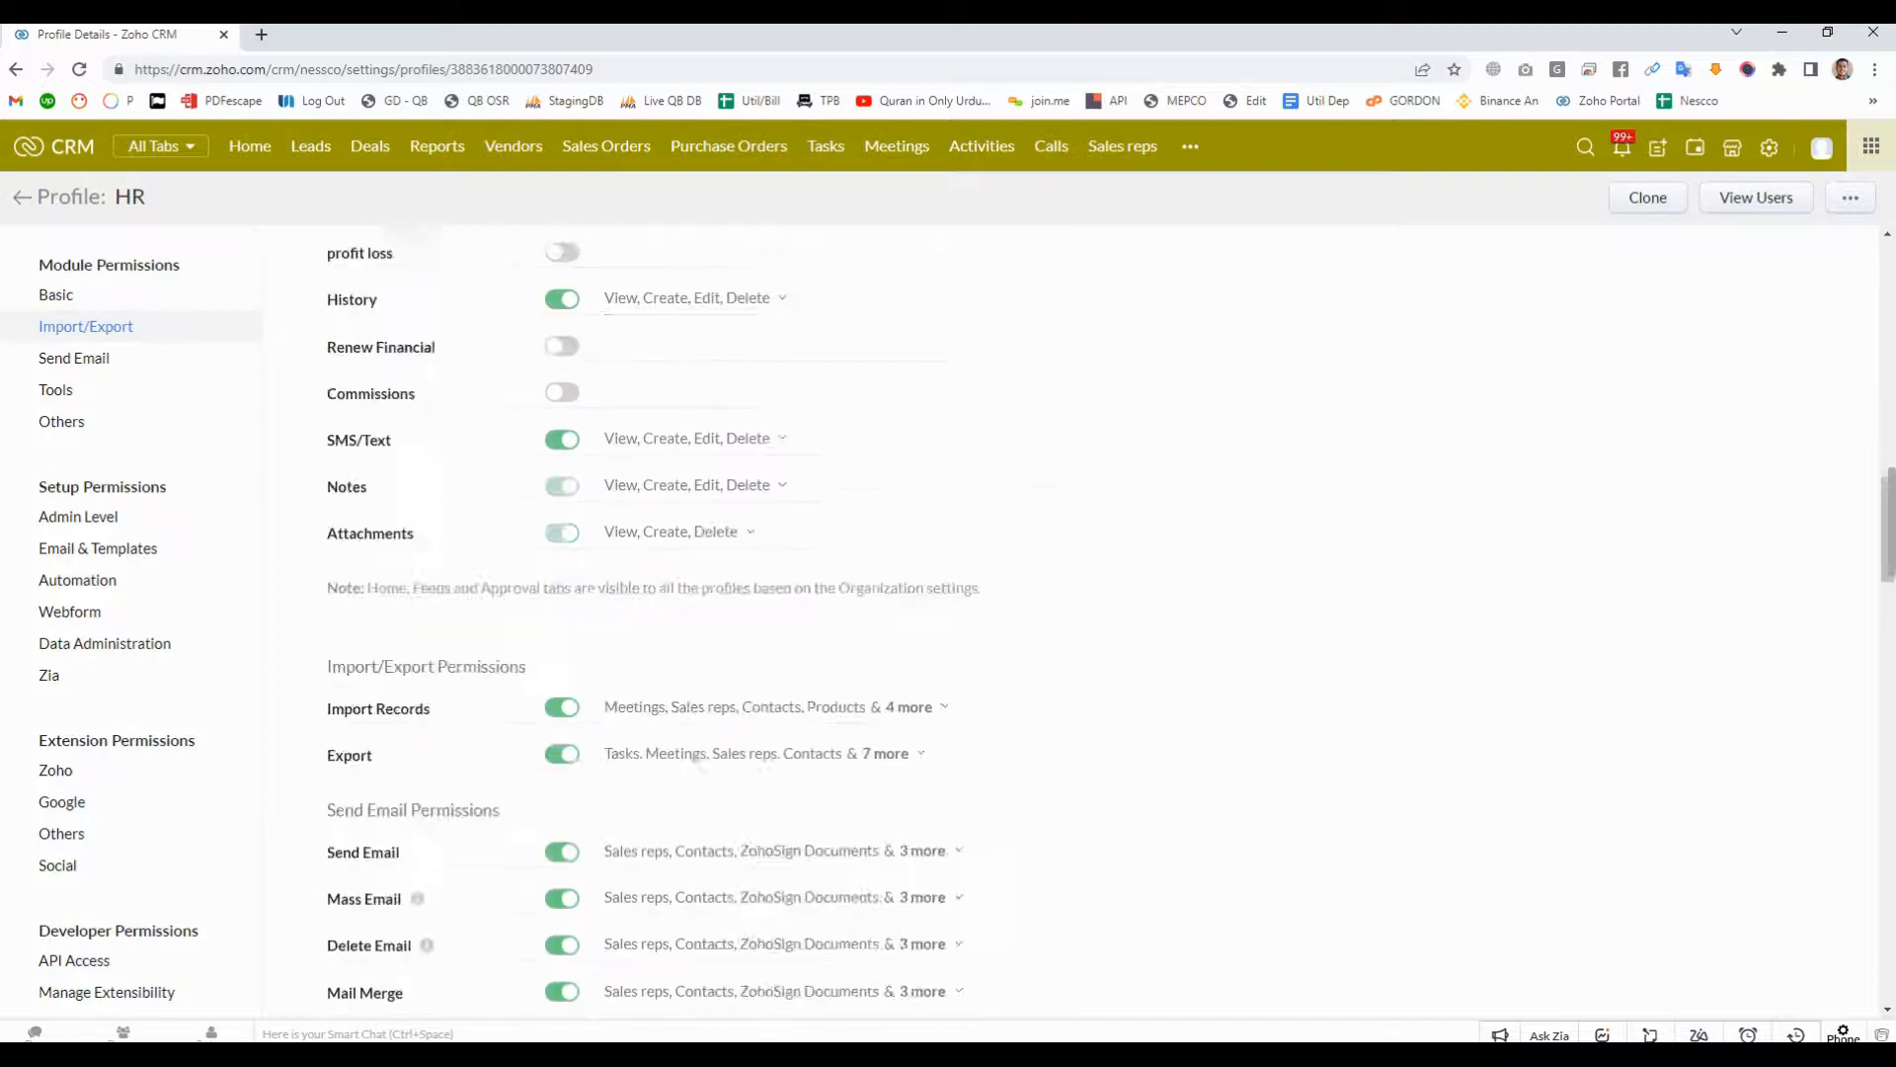
- Add Leads to the modules allowed for Import Records and turn off the Export permission
click(908, 306)
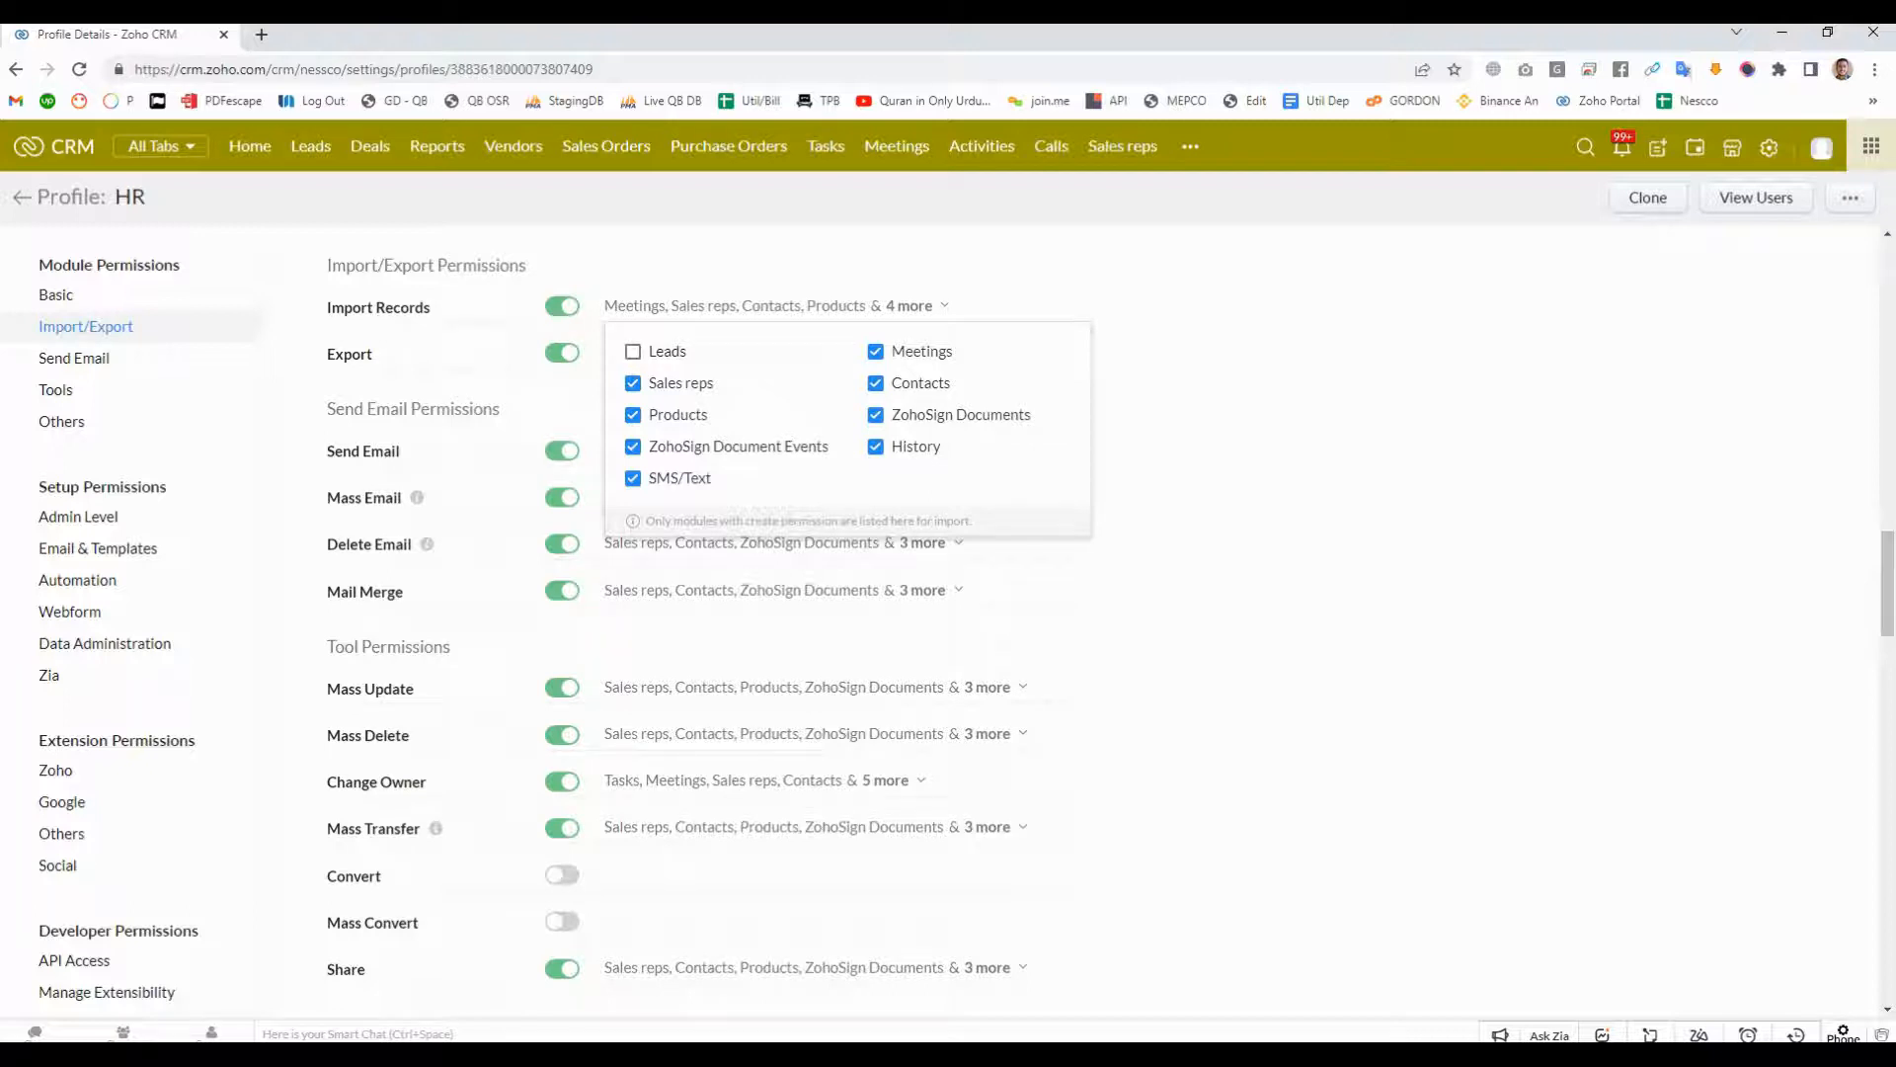
drag(37, 198, 184, 218)
click(184, 218)
click(770, 305)
click(633, 352)
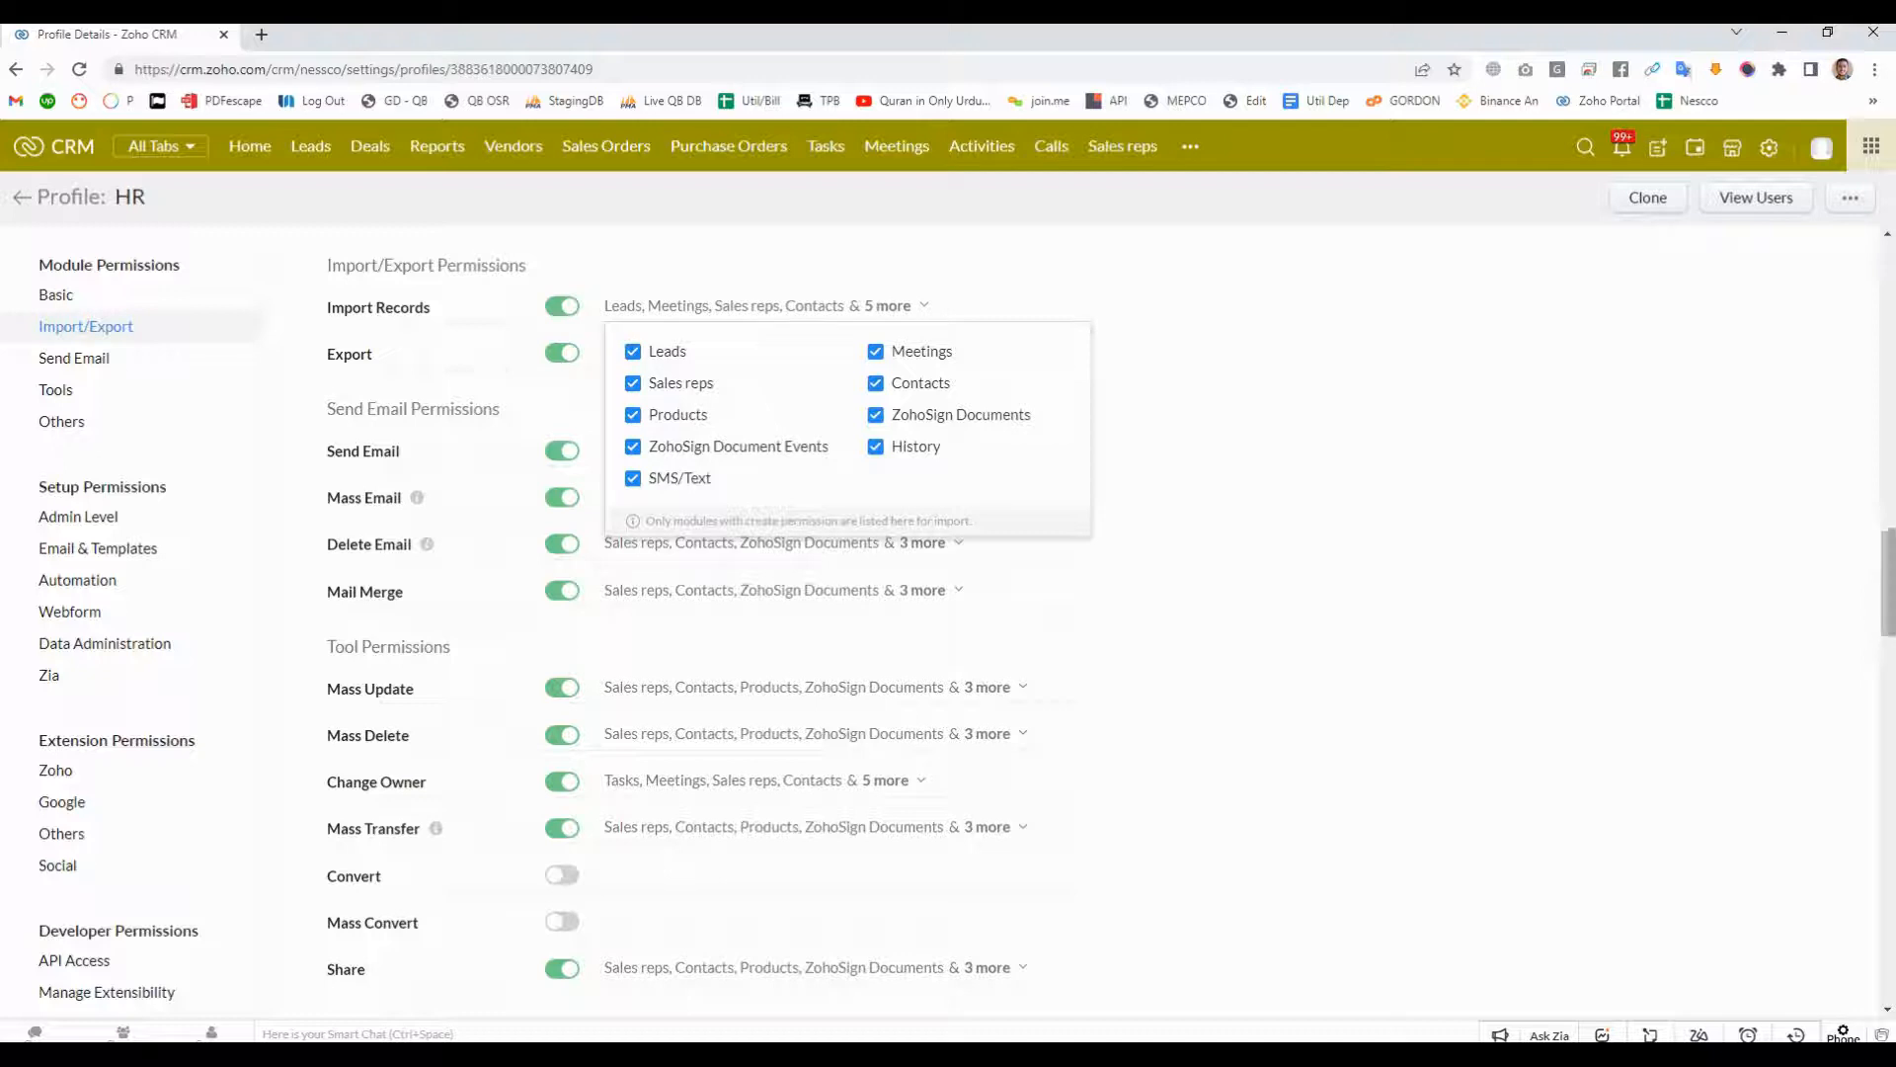
click(1213, 377)
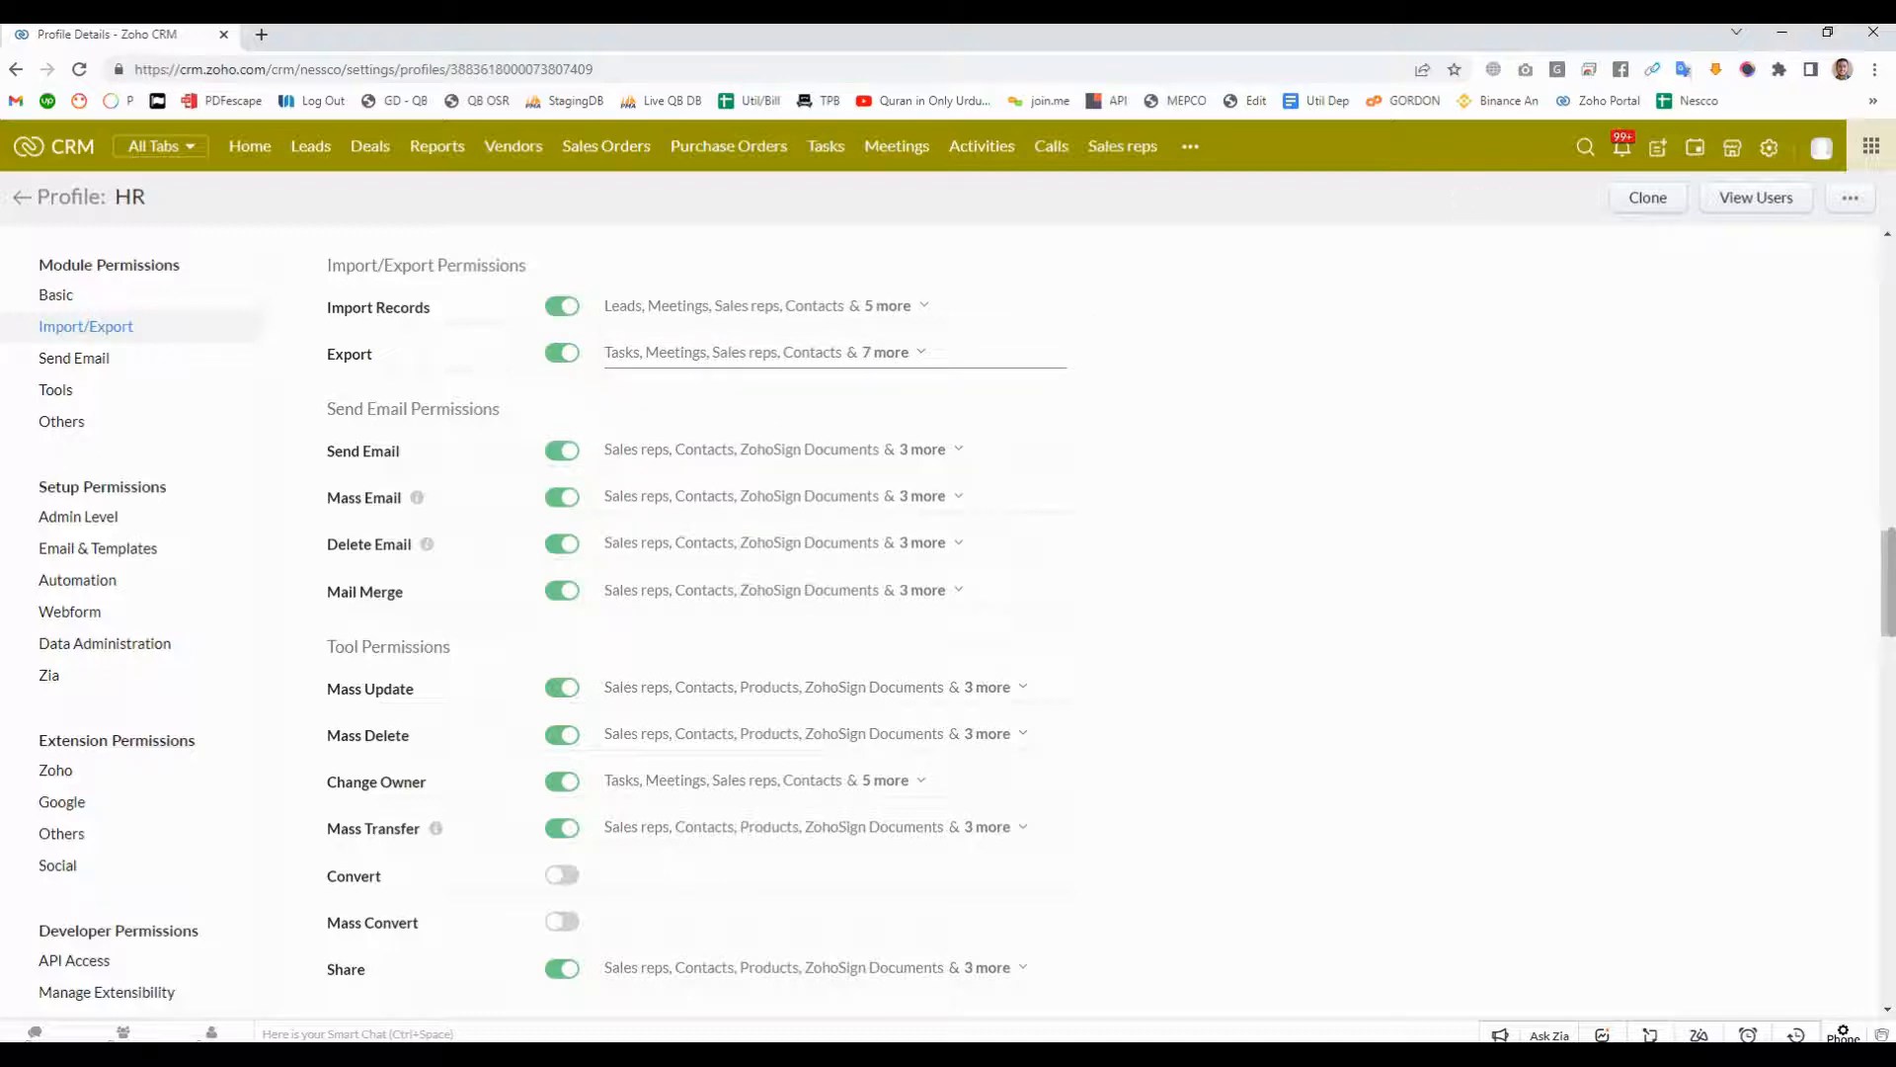
click(562, 352)
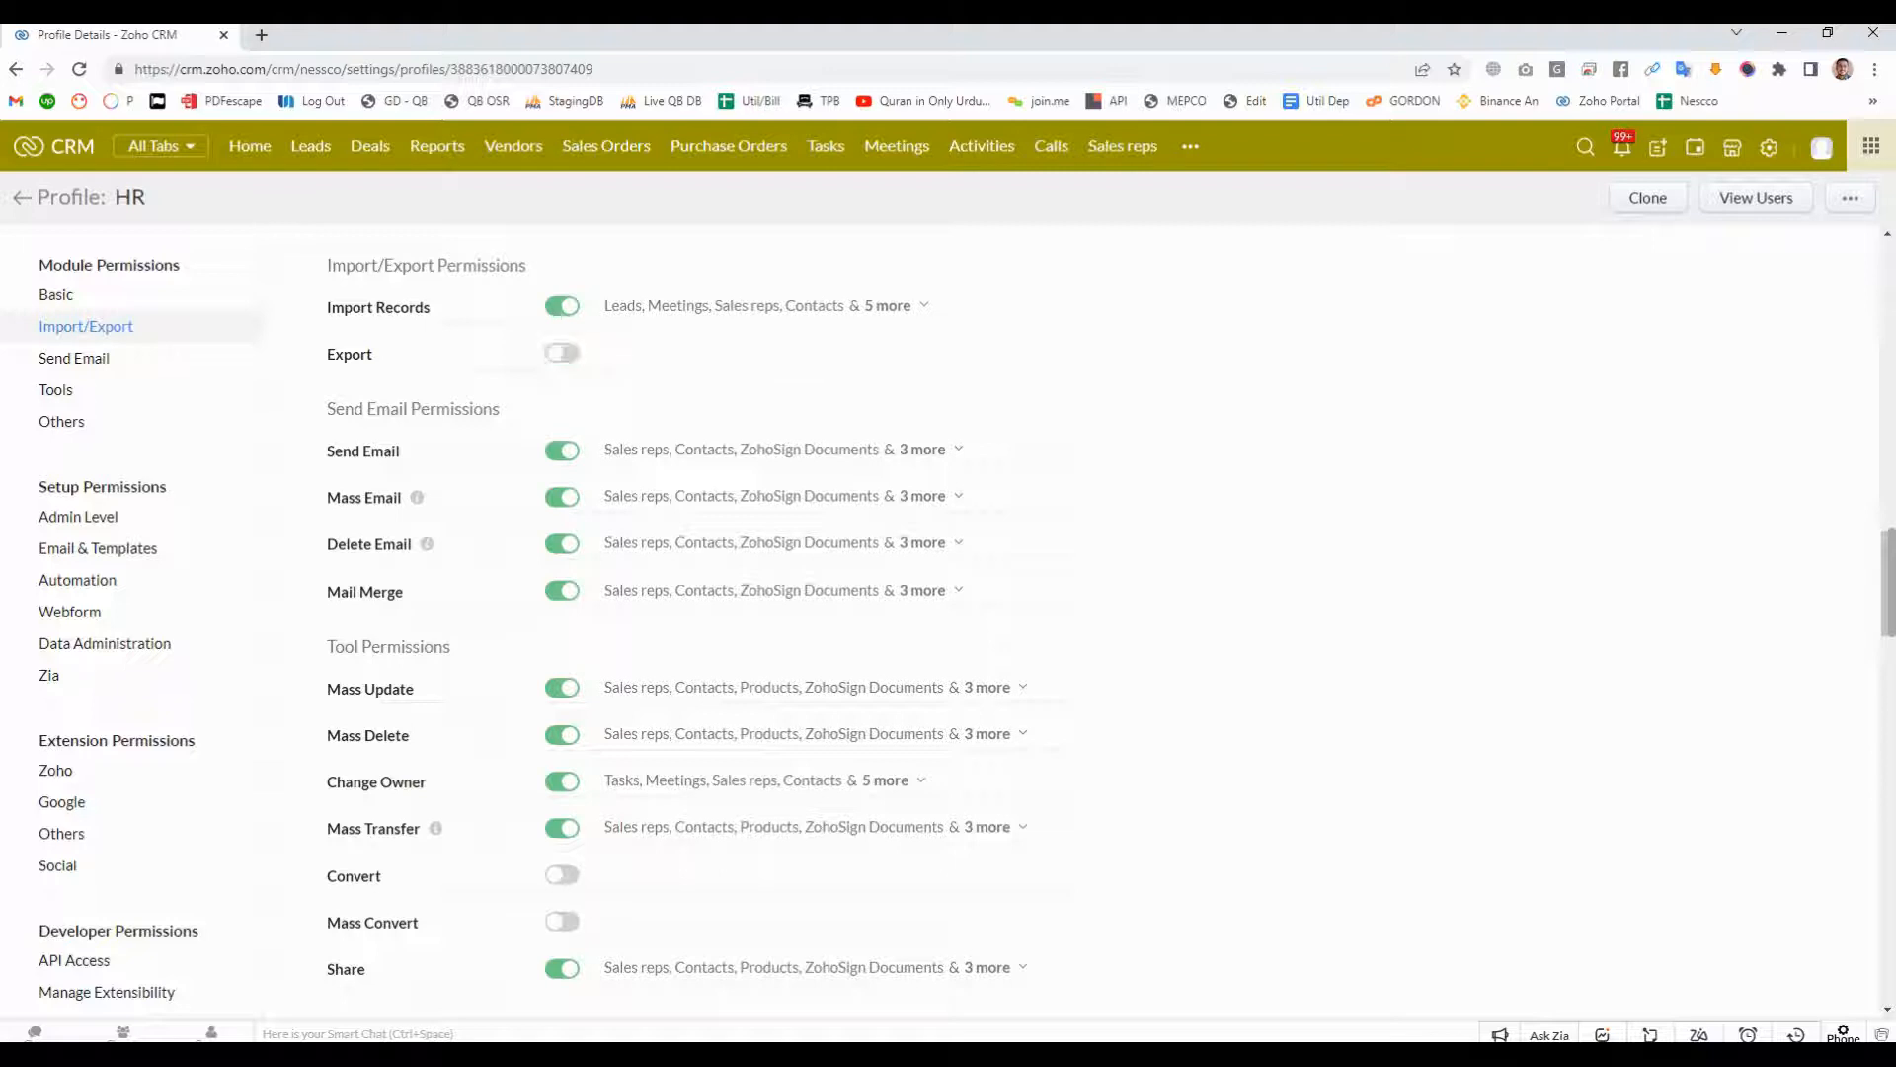
- Turn off the Send Email permission, and switch Send Email, Mass Email and Delete Email back on
scroll(948, 612, down, 1)
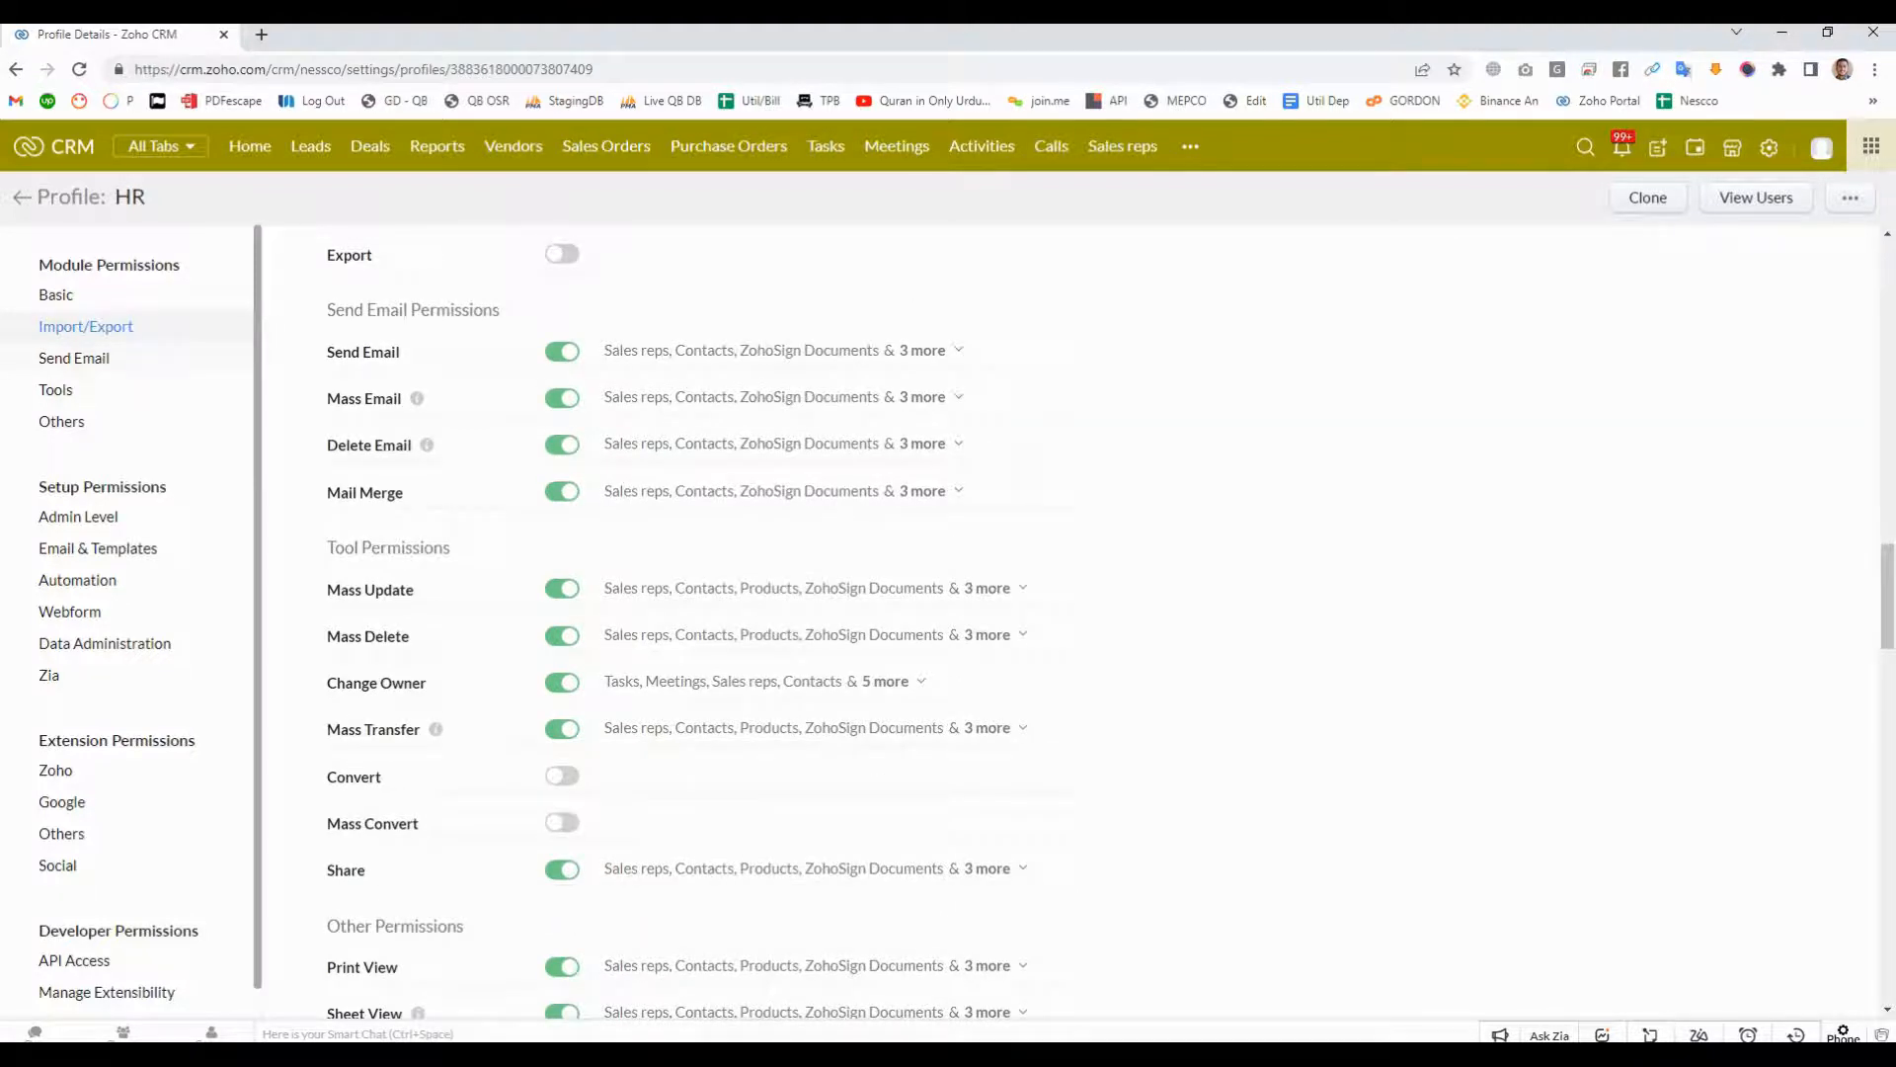
scroll(949, 612, down, 1)
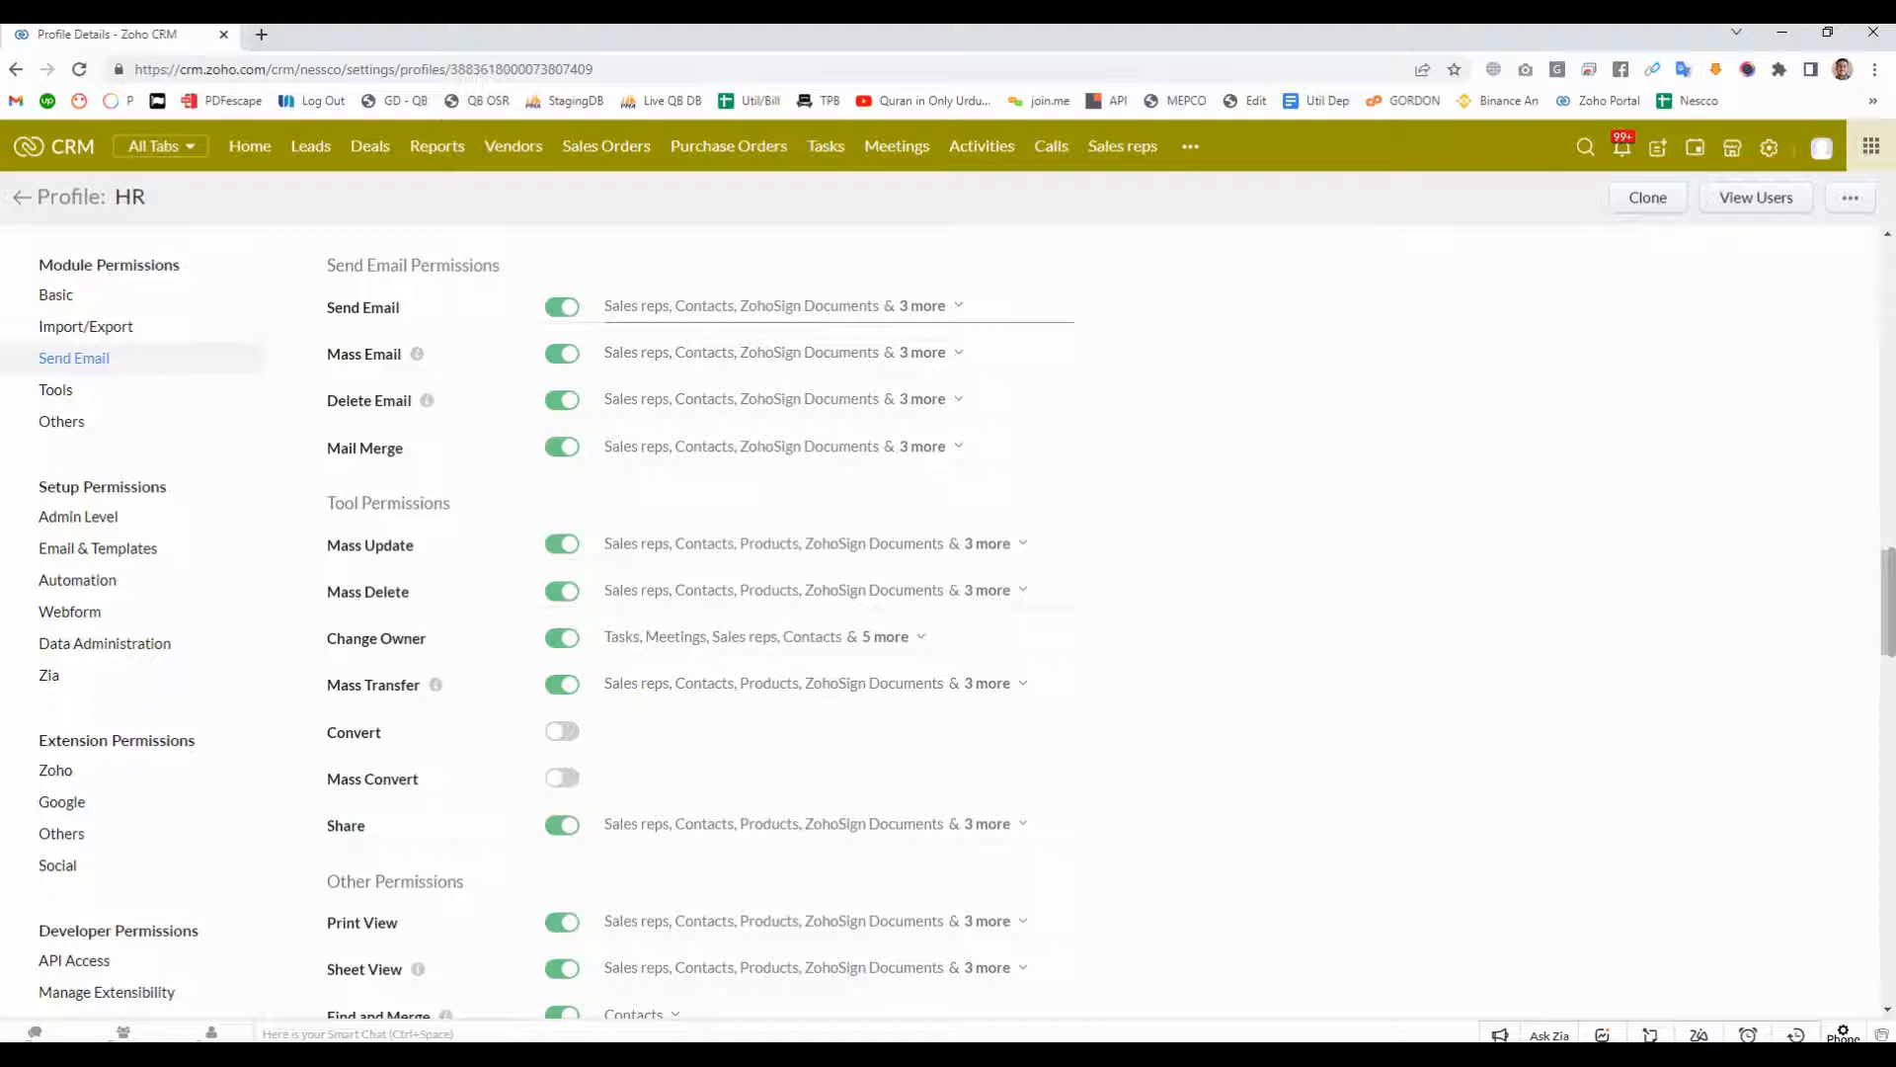
click(562, 307)
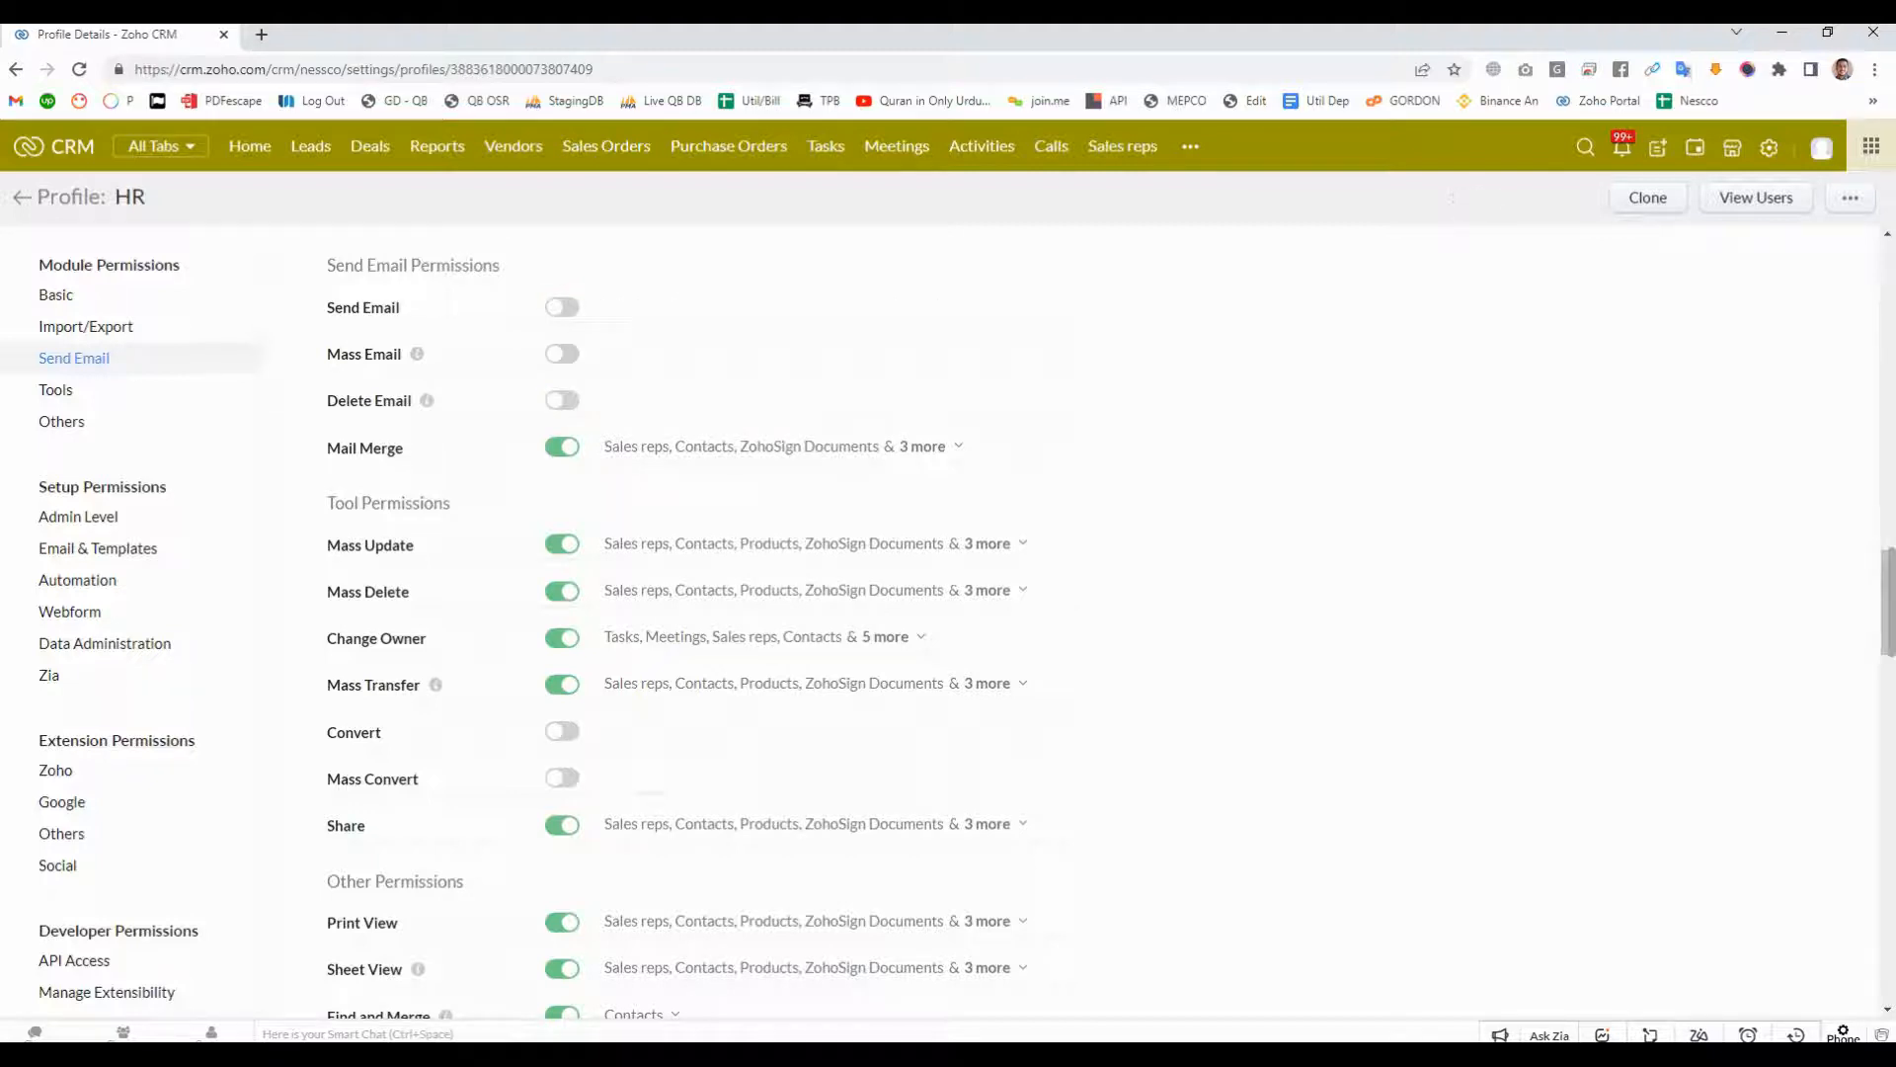
mouse_move(417, 354)
drag(327, 354, 402, 354)
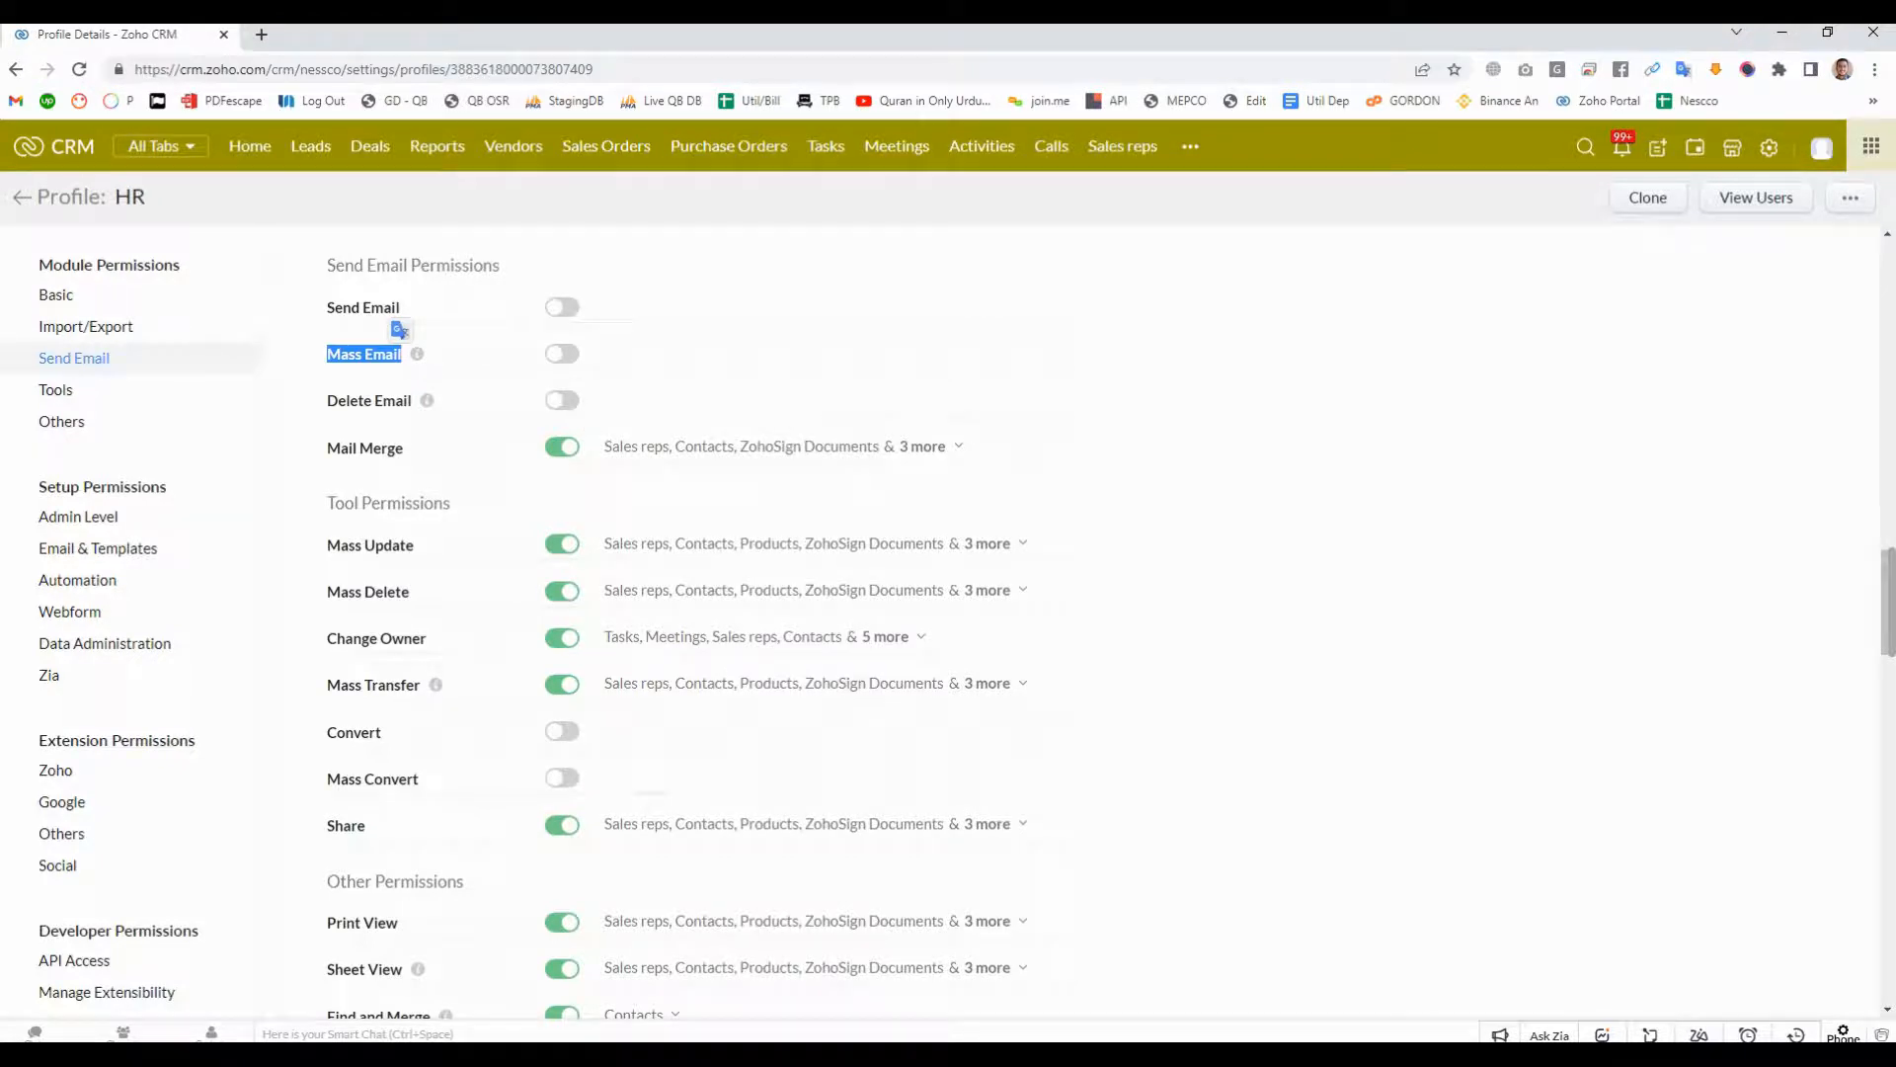
click(562, 307)
click(562, 353)
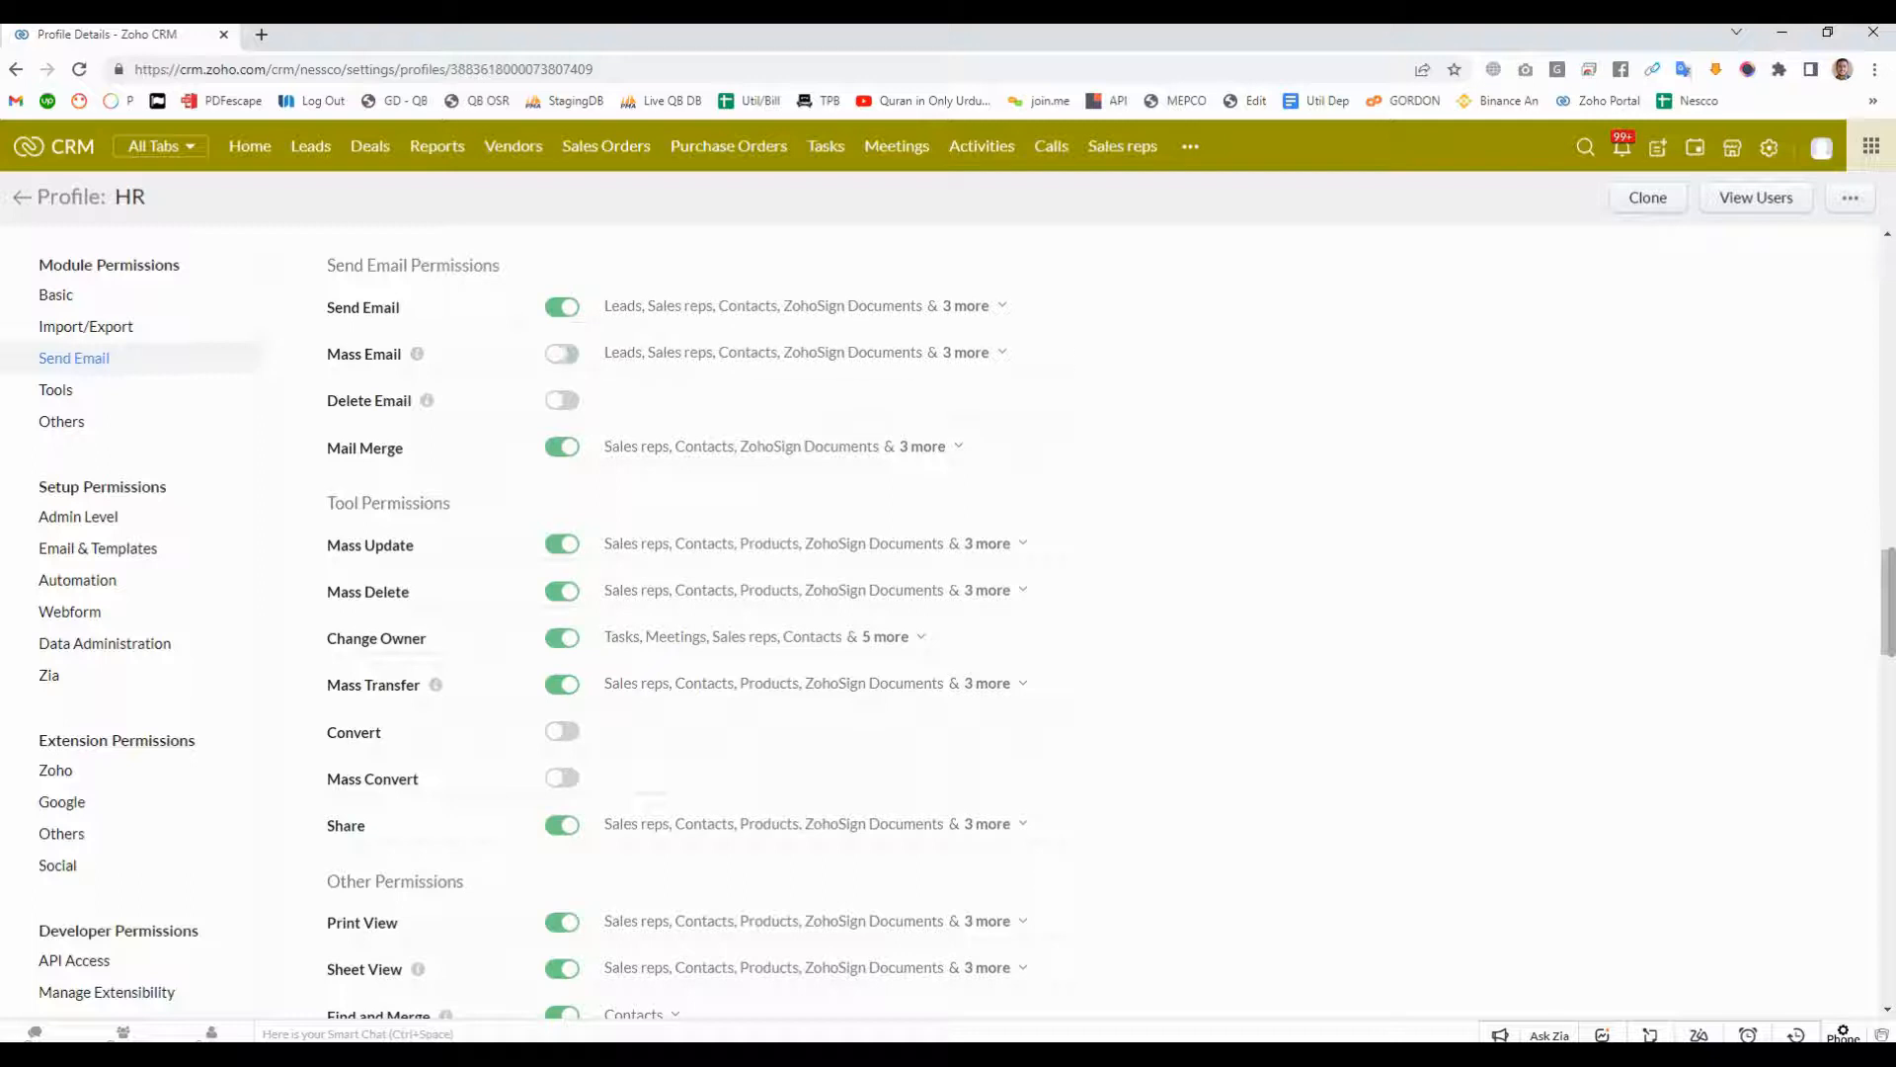
click(562, 400)
- Limit the Send Email permission to the Sales reps module by deselecting all other modules
click(966, 306)
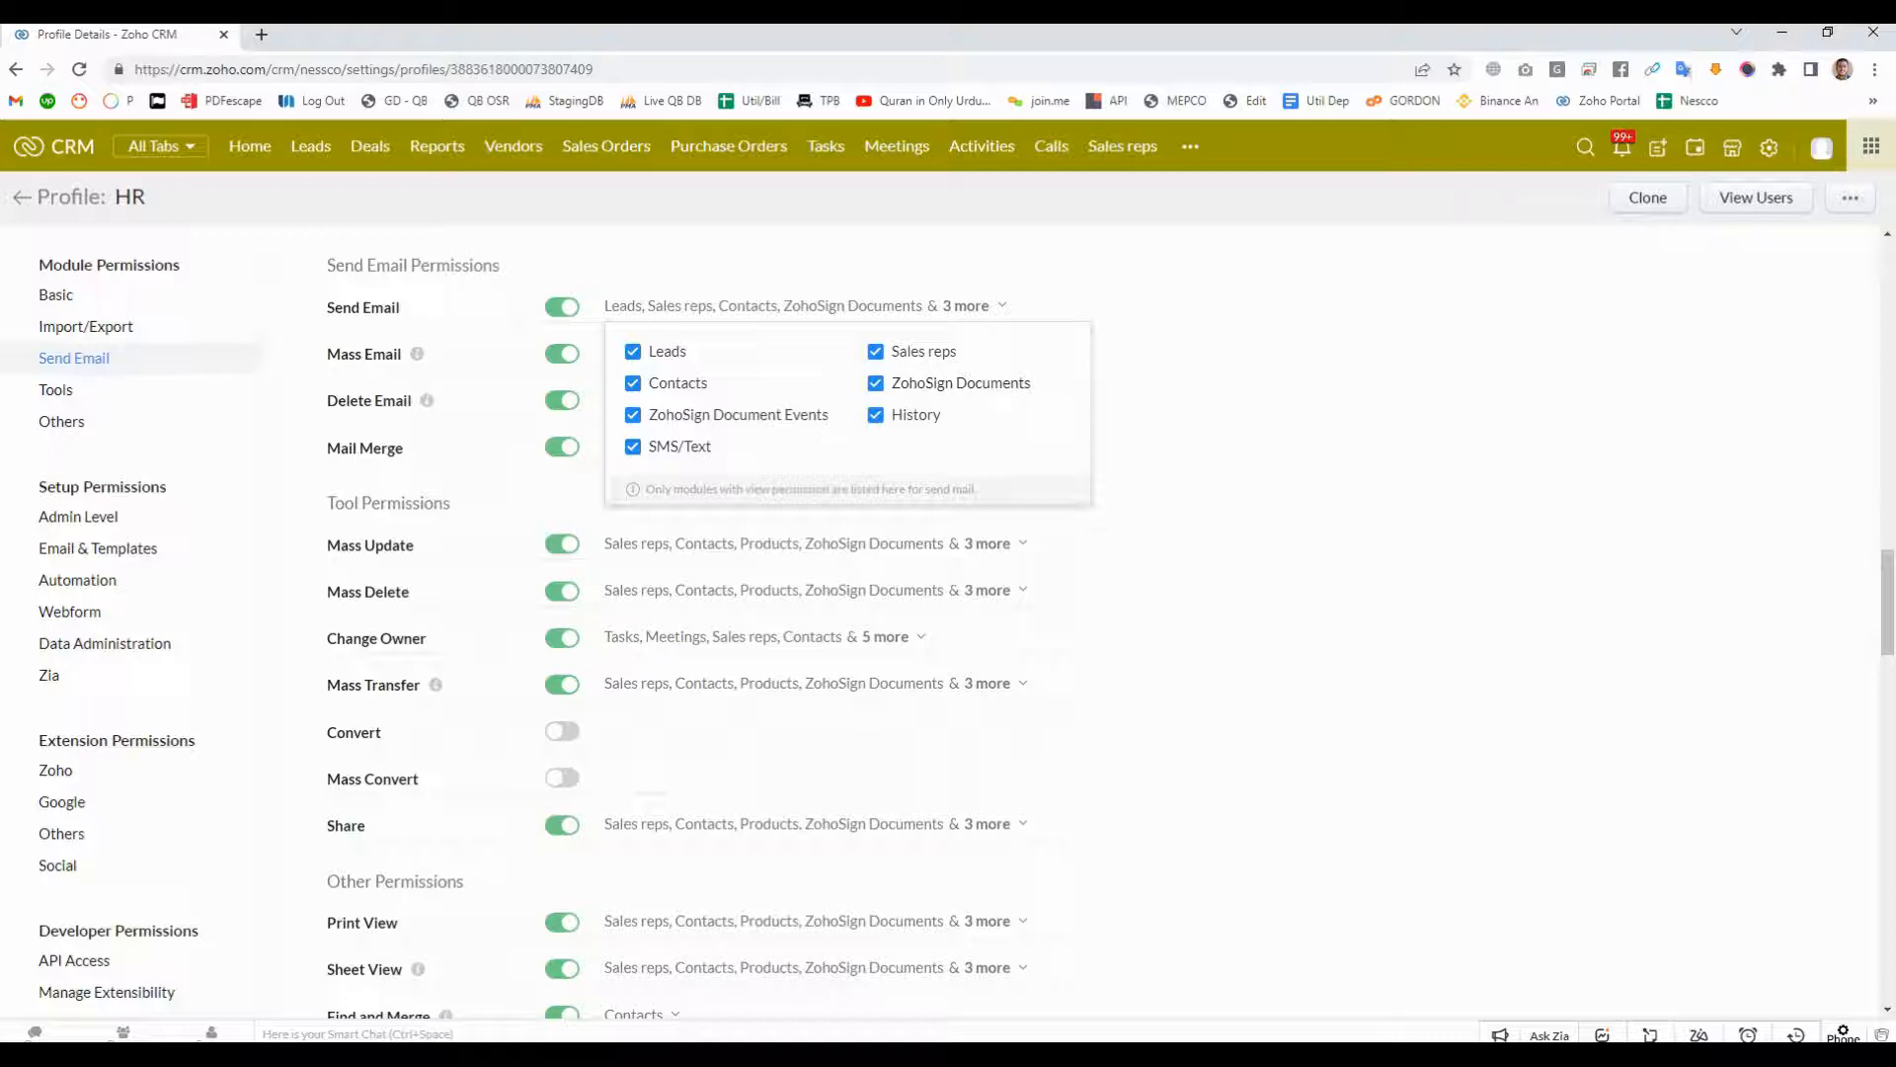
click(876, 383)
click(876, 415)
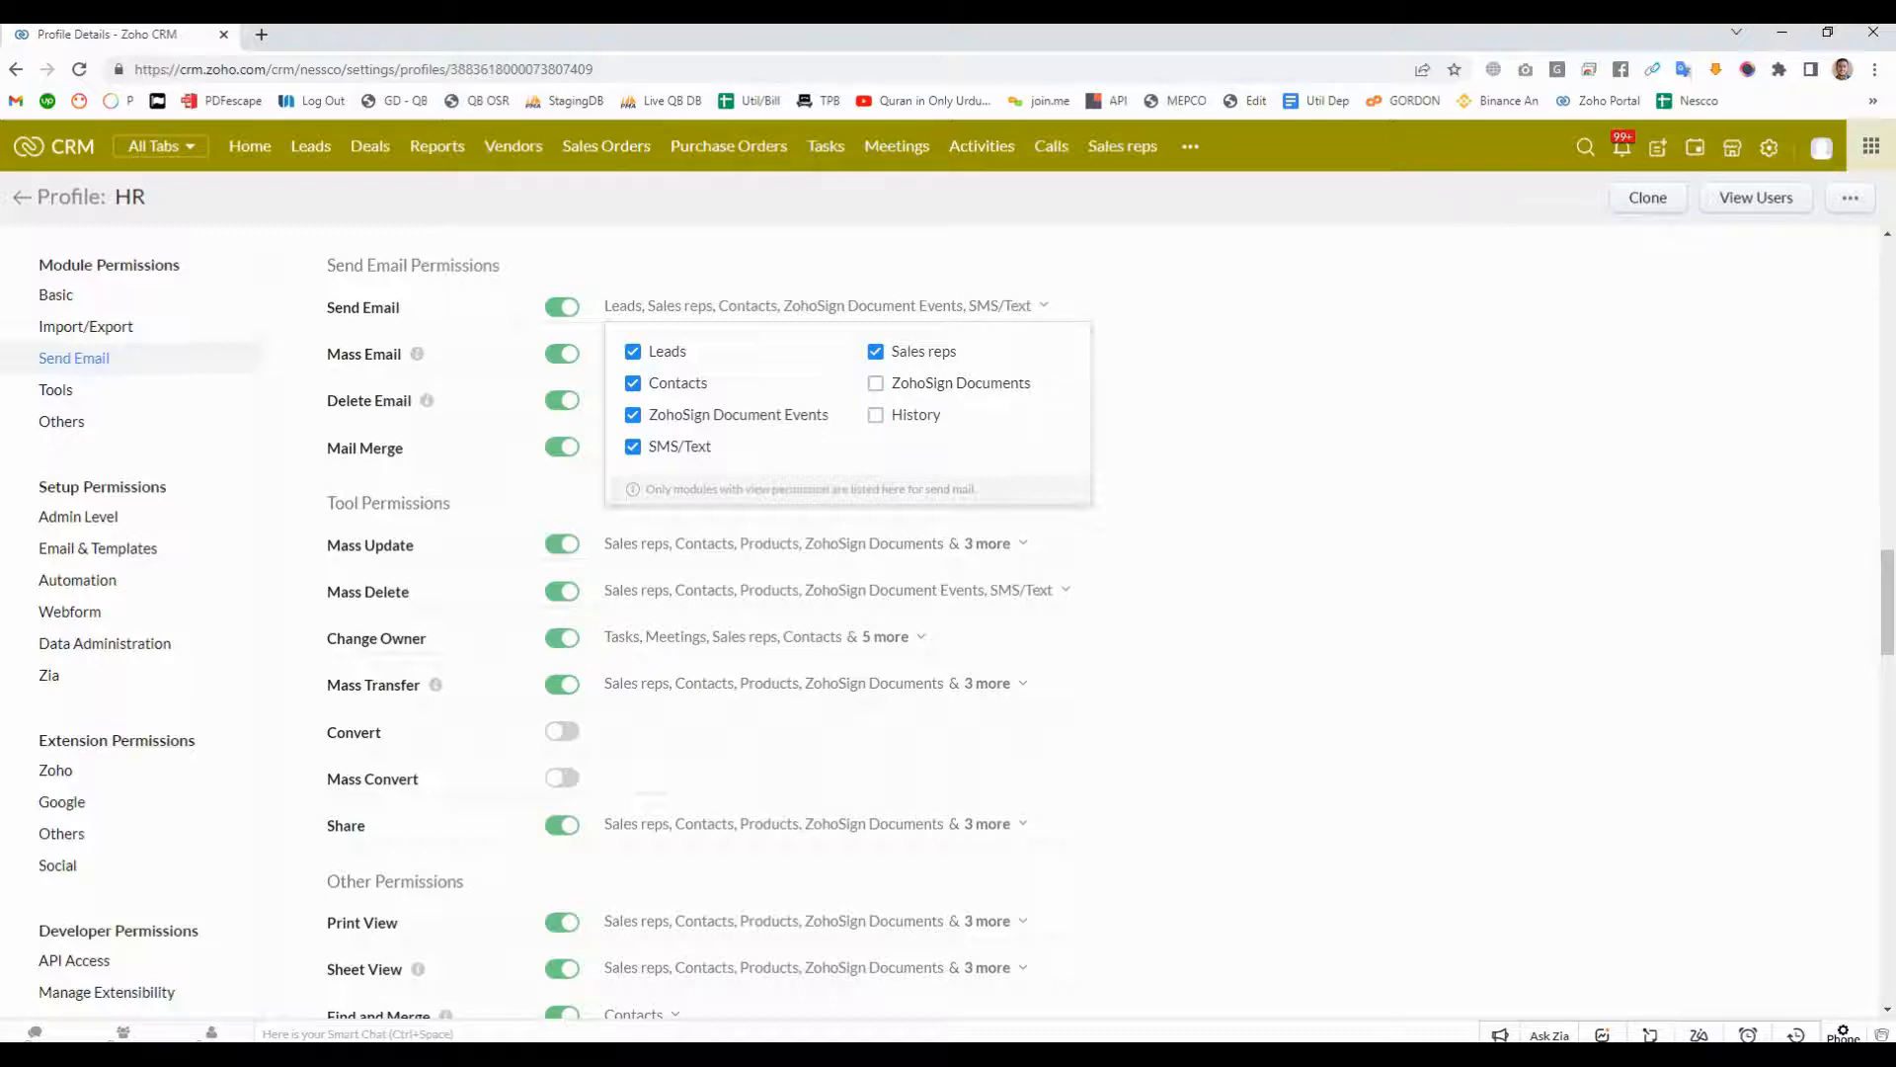
click(633, 415)
click(633, 446)
click(633, 383)
click(633, 352)
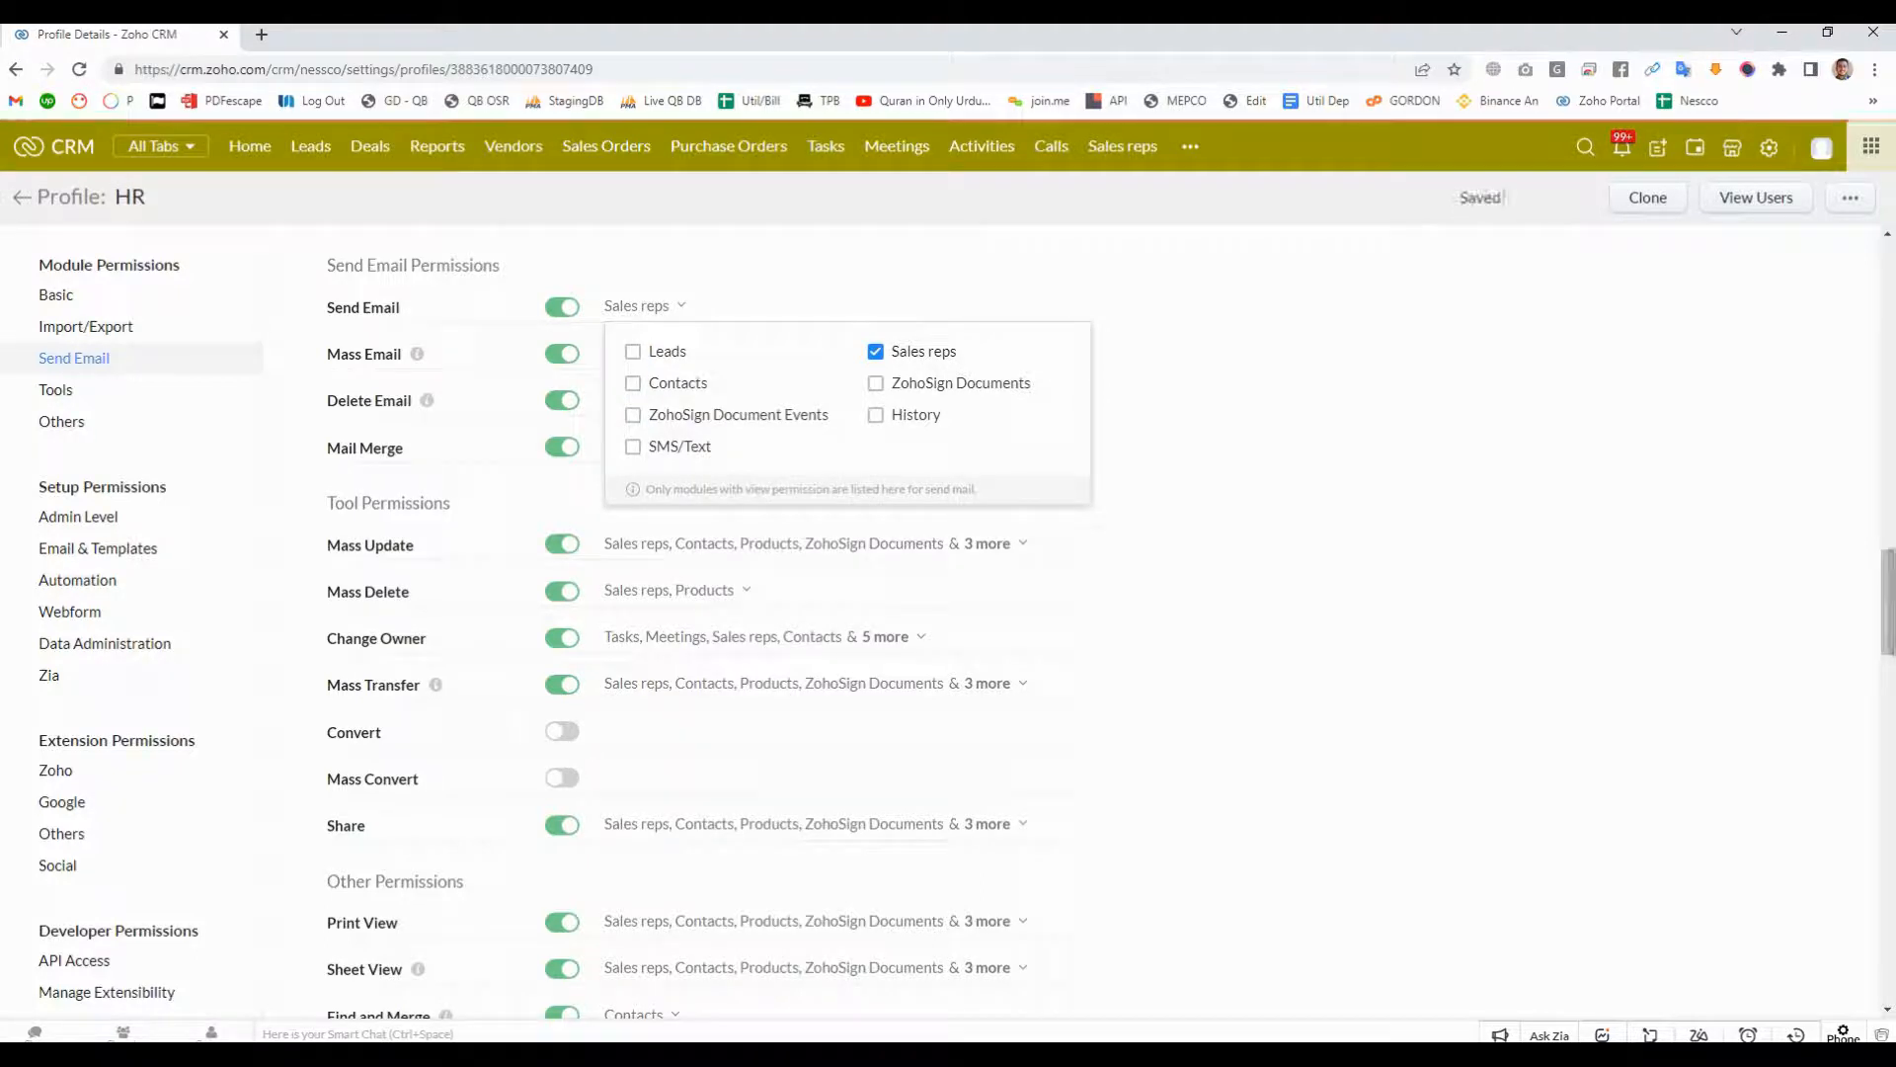
click(1888, 600)
- Examine the HR profile's tool permissions, especially Mass Update and Mass Delete
scroll(948, 632, down, 1)
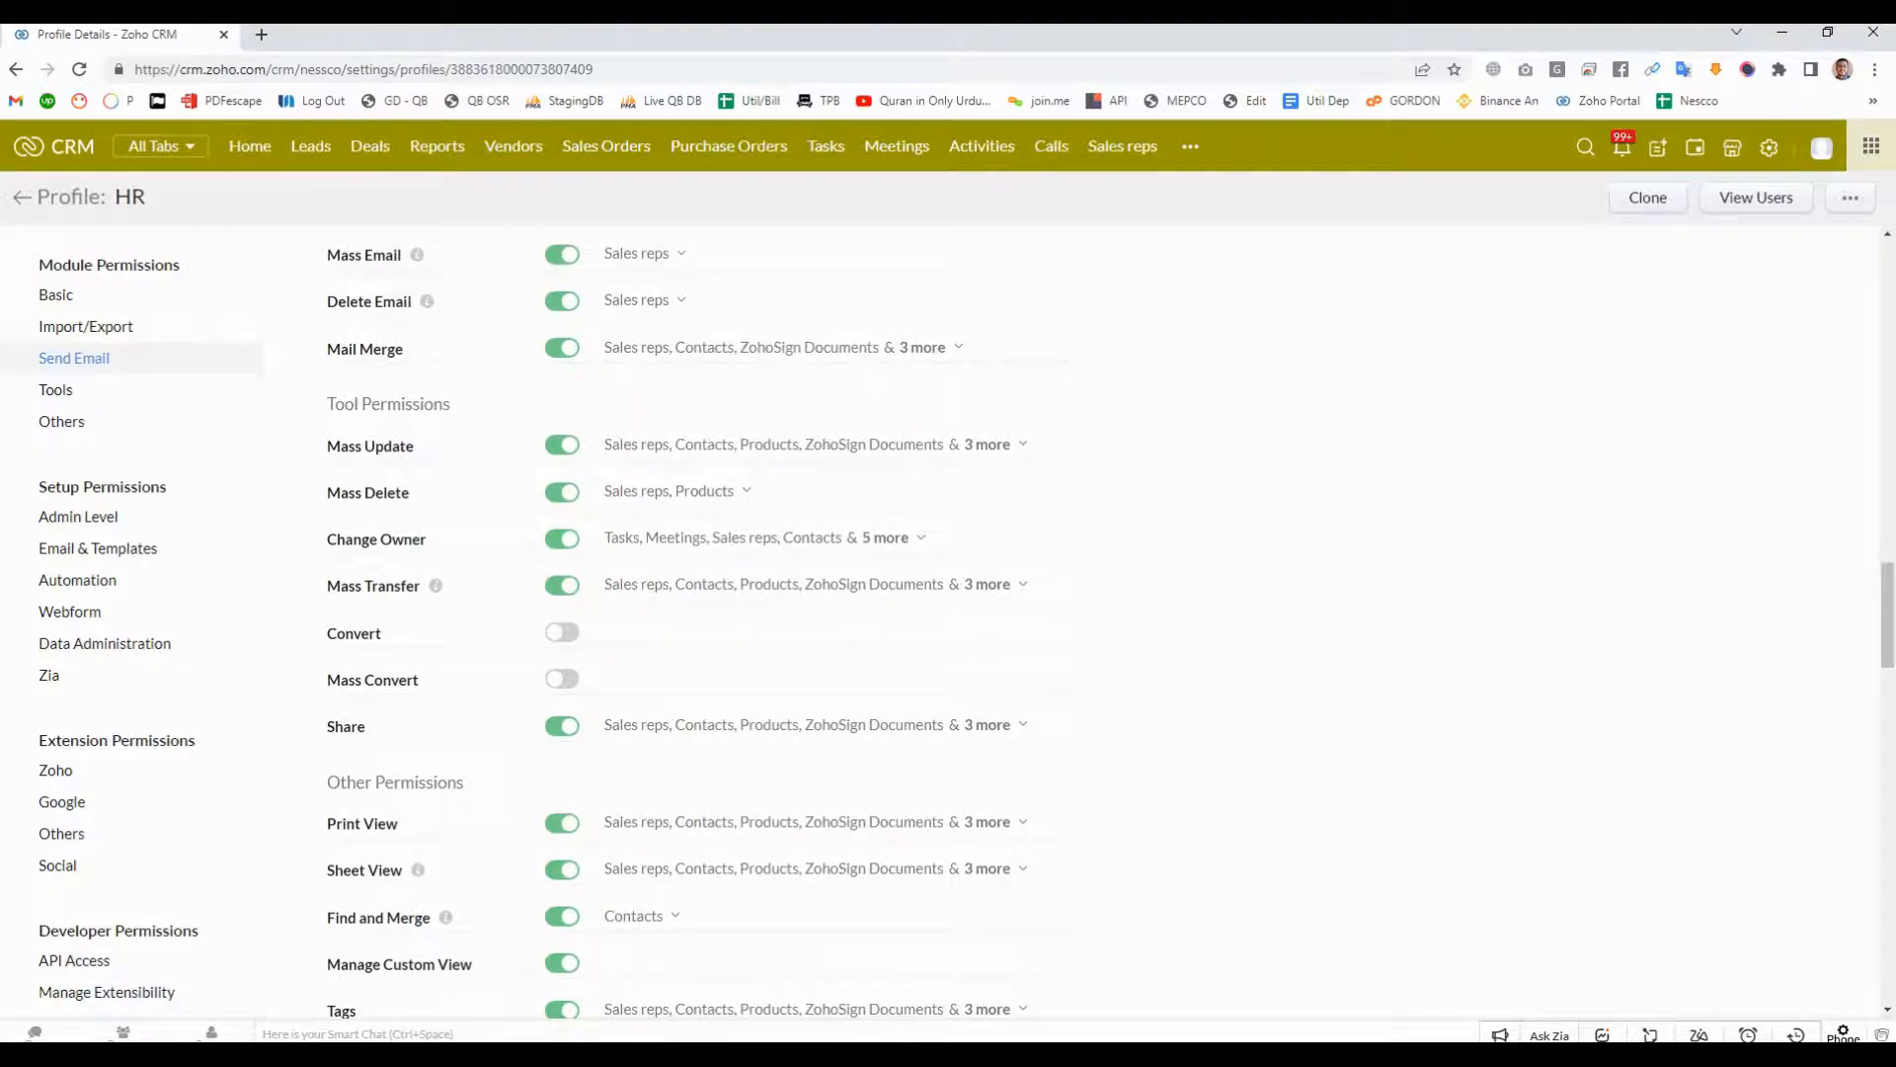
scroll(948, 632, down, 1)
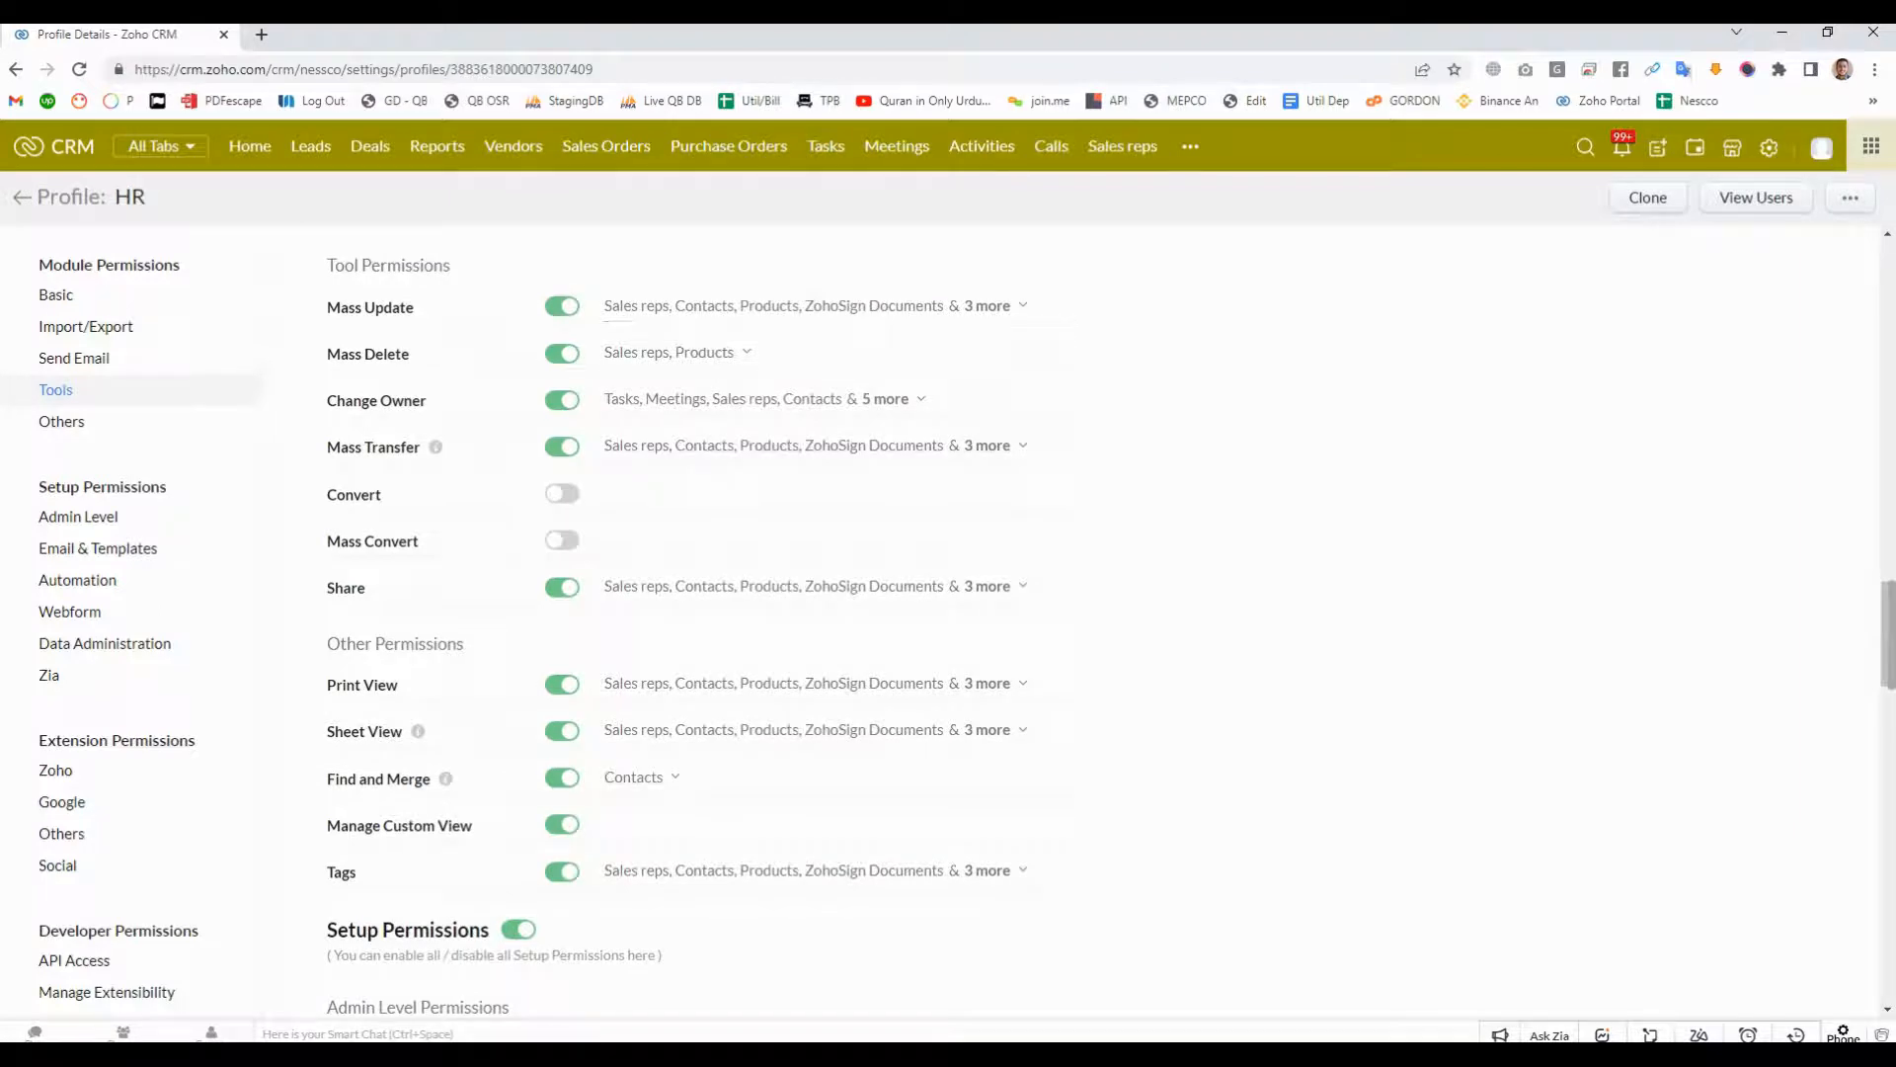
drag(327, 307, 393, 307)
click(434, 308)
drag(327, 307, 414, 307)
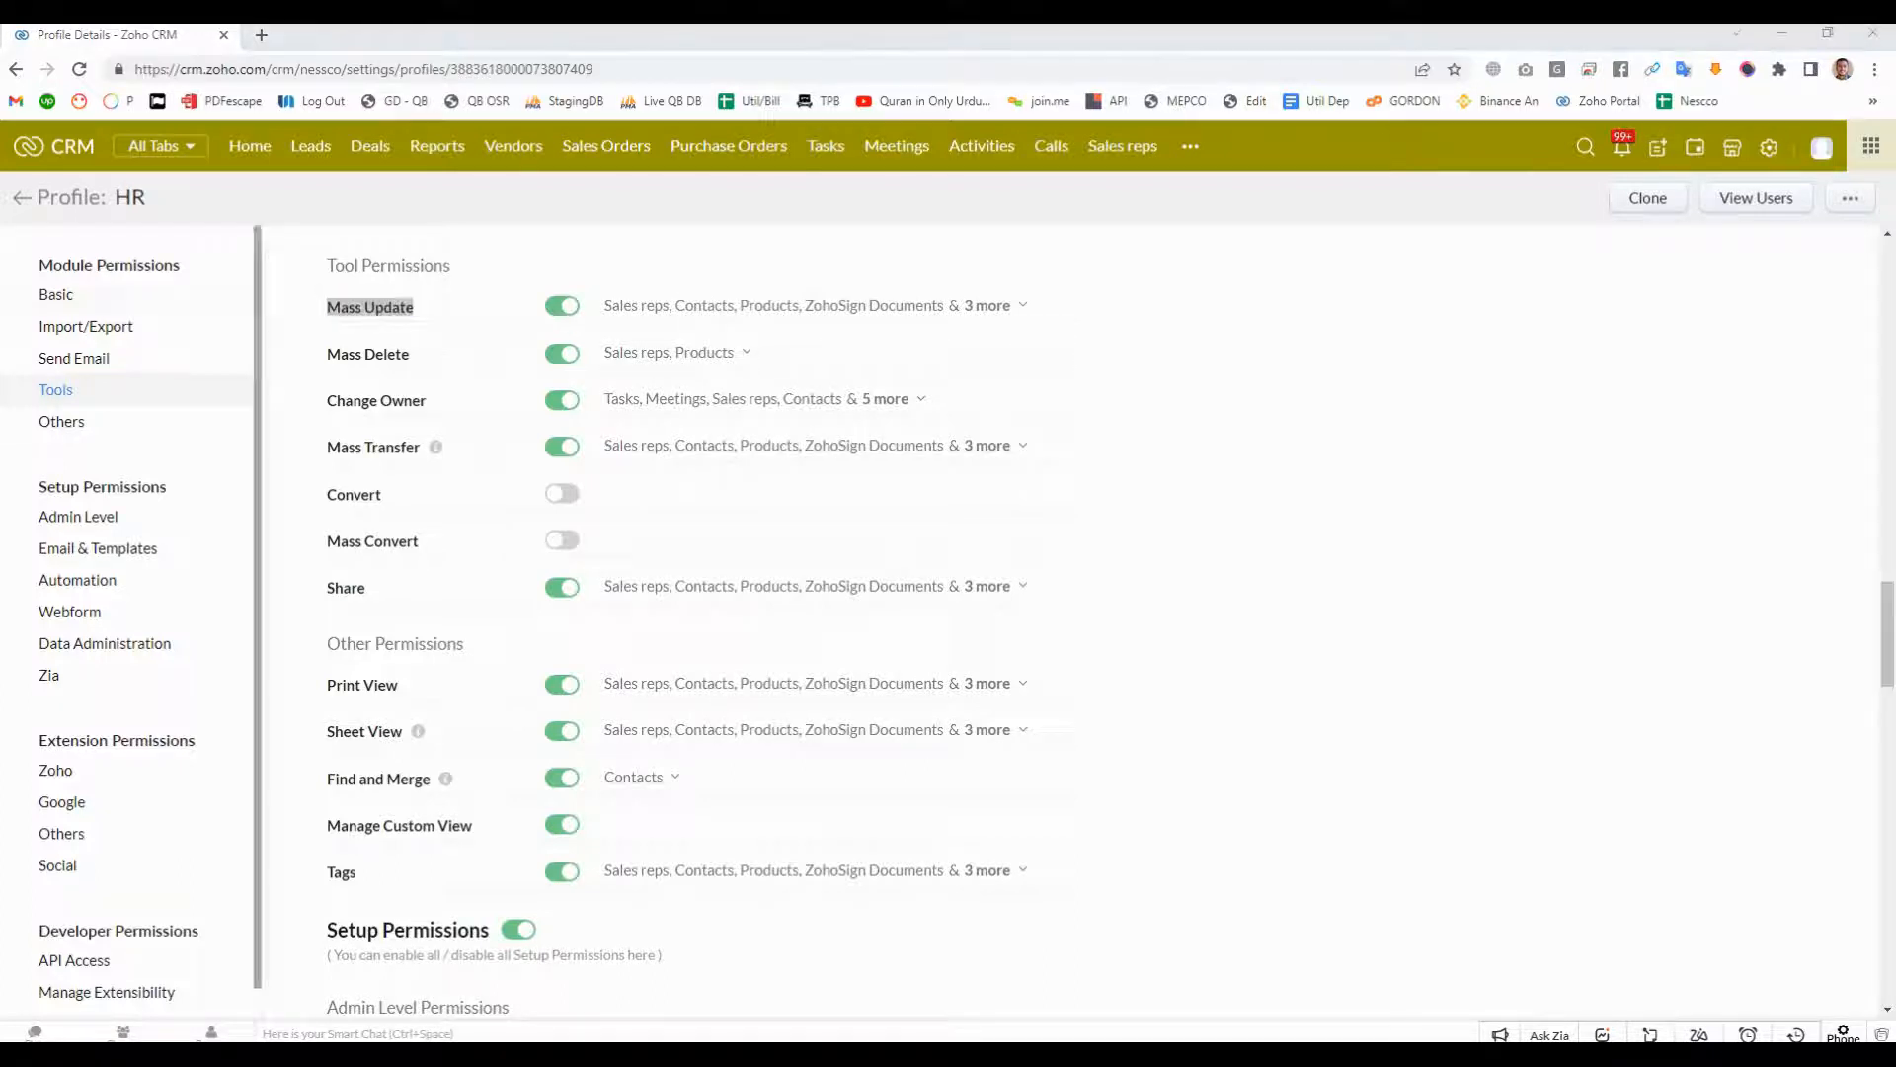
drag(327, 354, 411, 353)
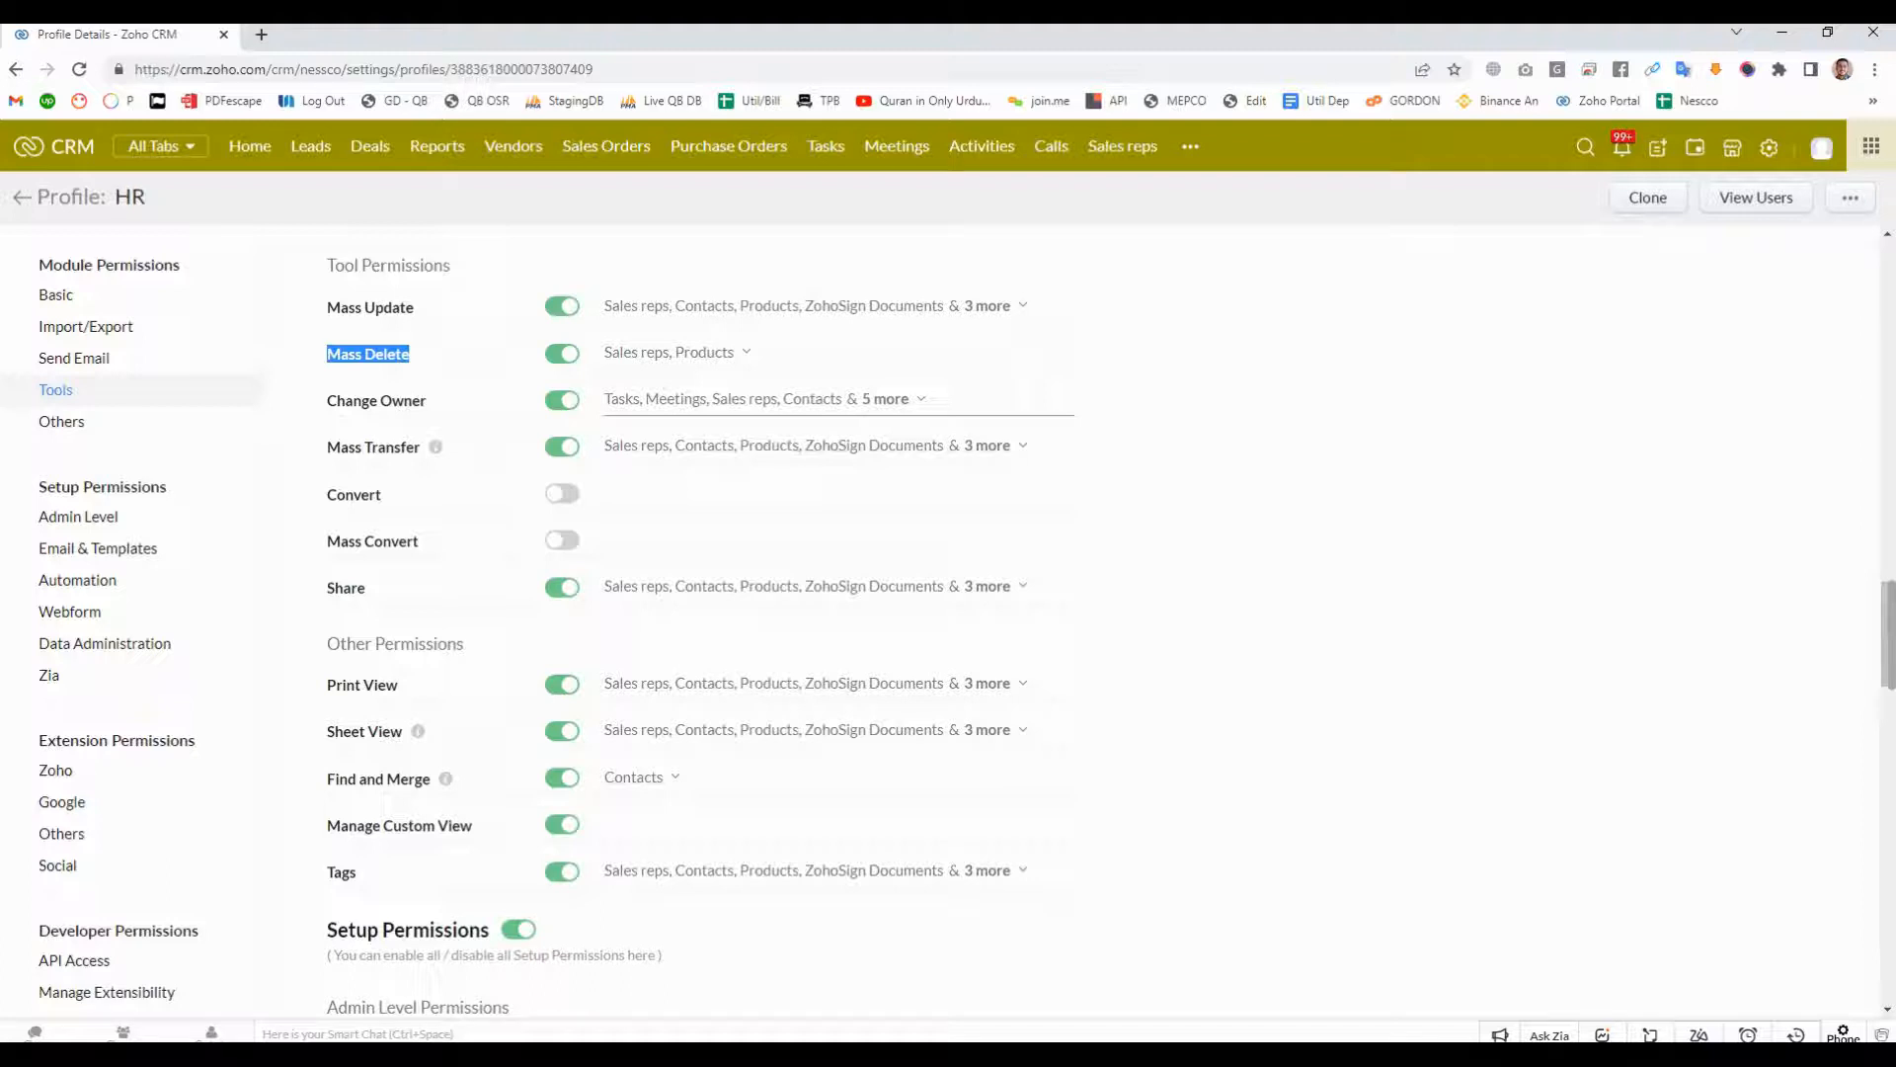
double_click(131, 198)
- Turn the Change Owner permission off and on again, and re-enable Mass Transfer
click(562, 400)
click(562, 400)
click(562, 447)
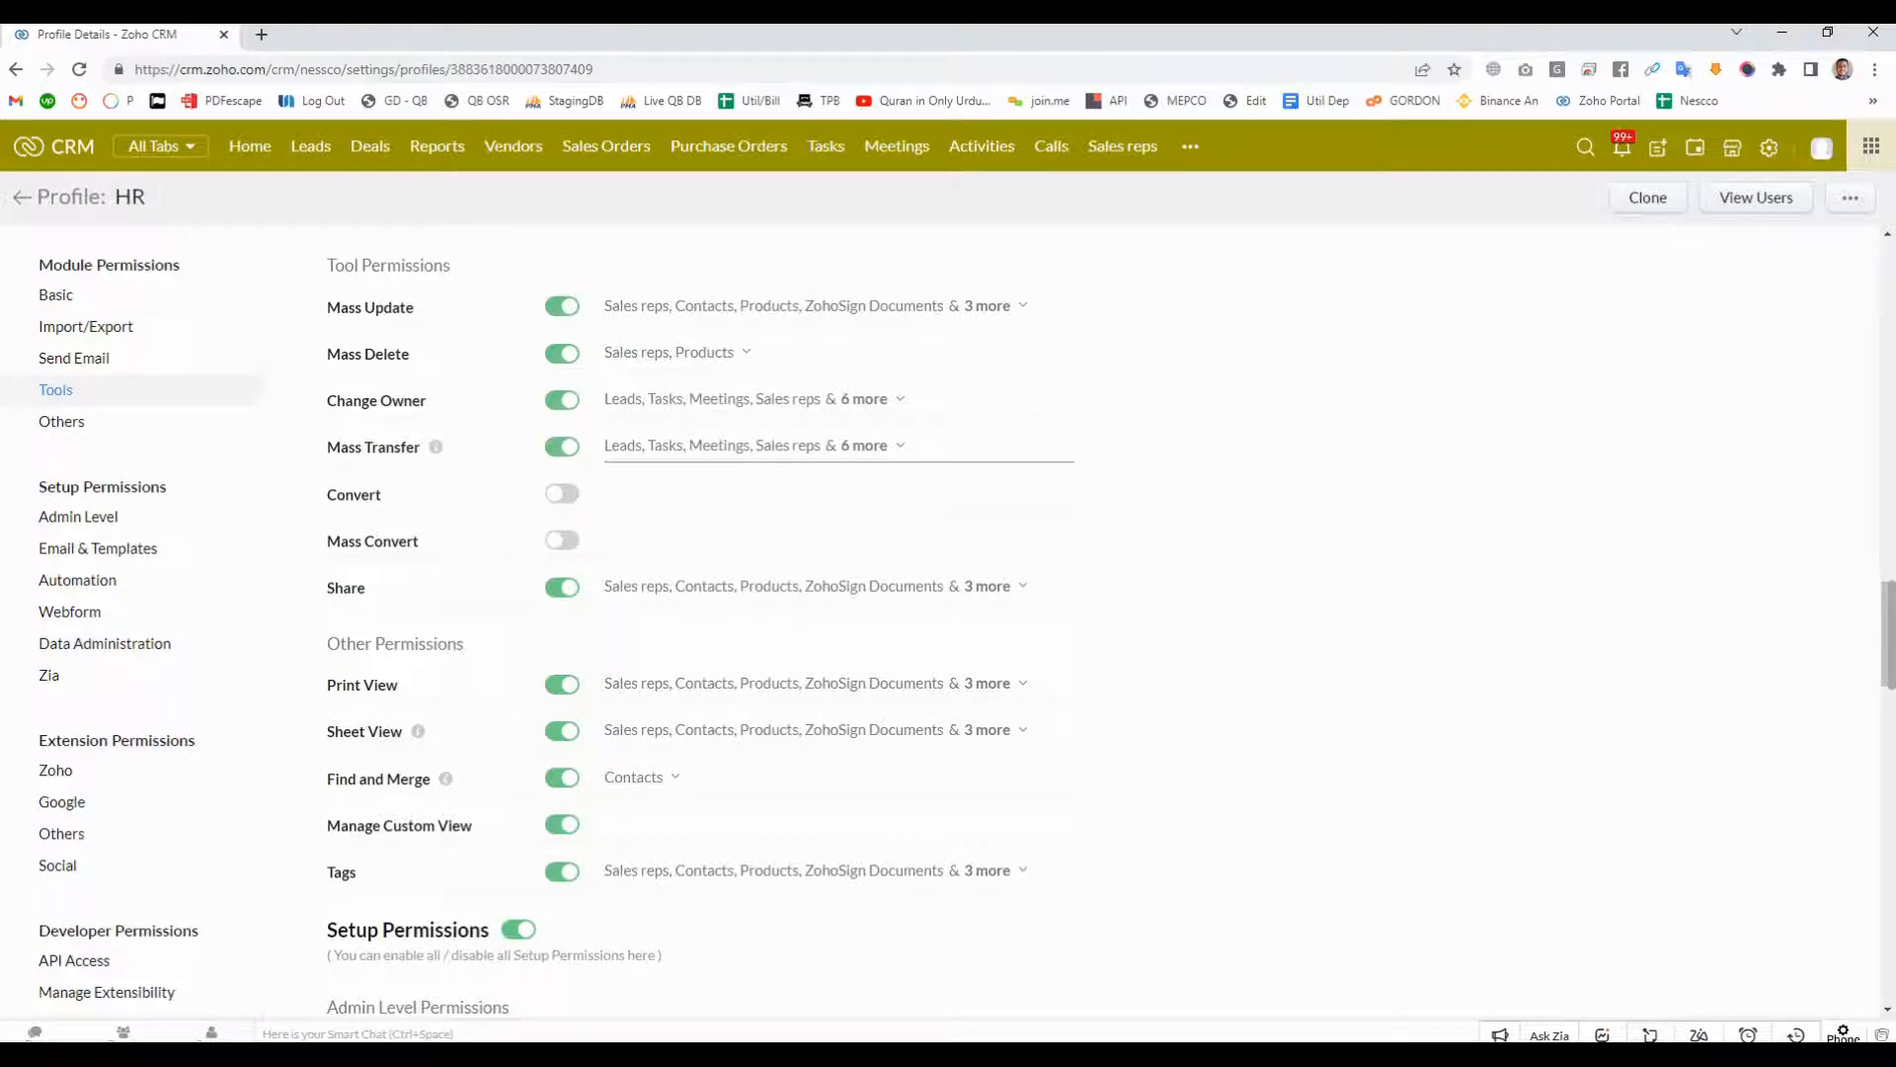
- Examine the HR profile's tool, other and admin-level permissions, especially Modules Customization, User Management and Manage Portals
scroll(1086, 622, down, 1)
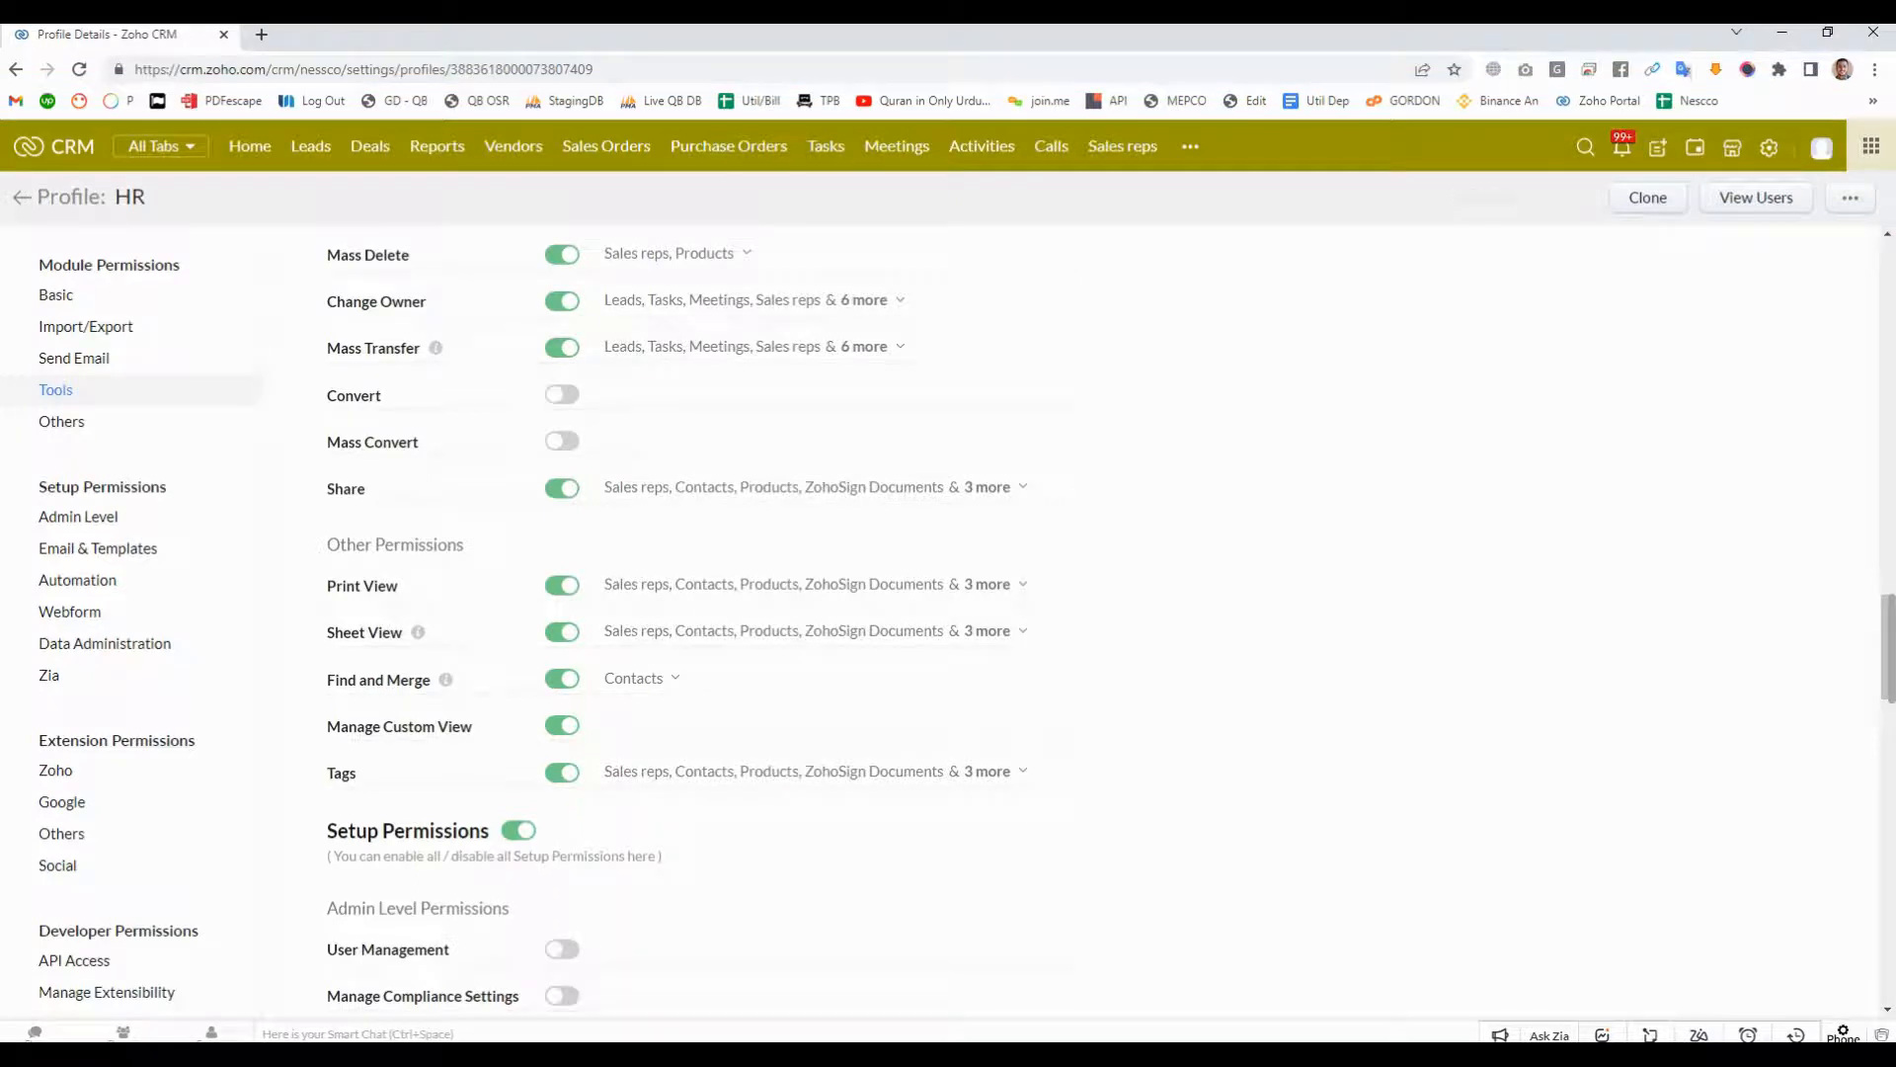
scroll(1087, 622, down, 1)
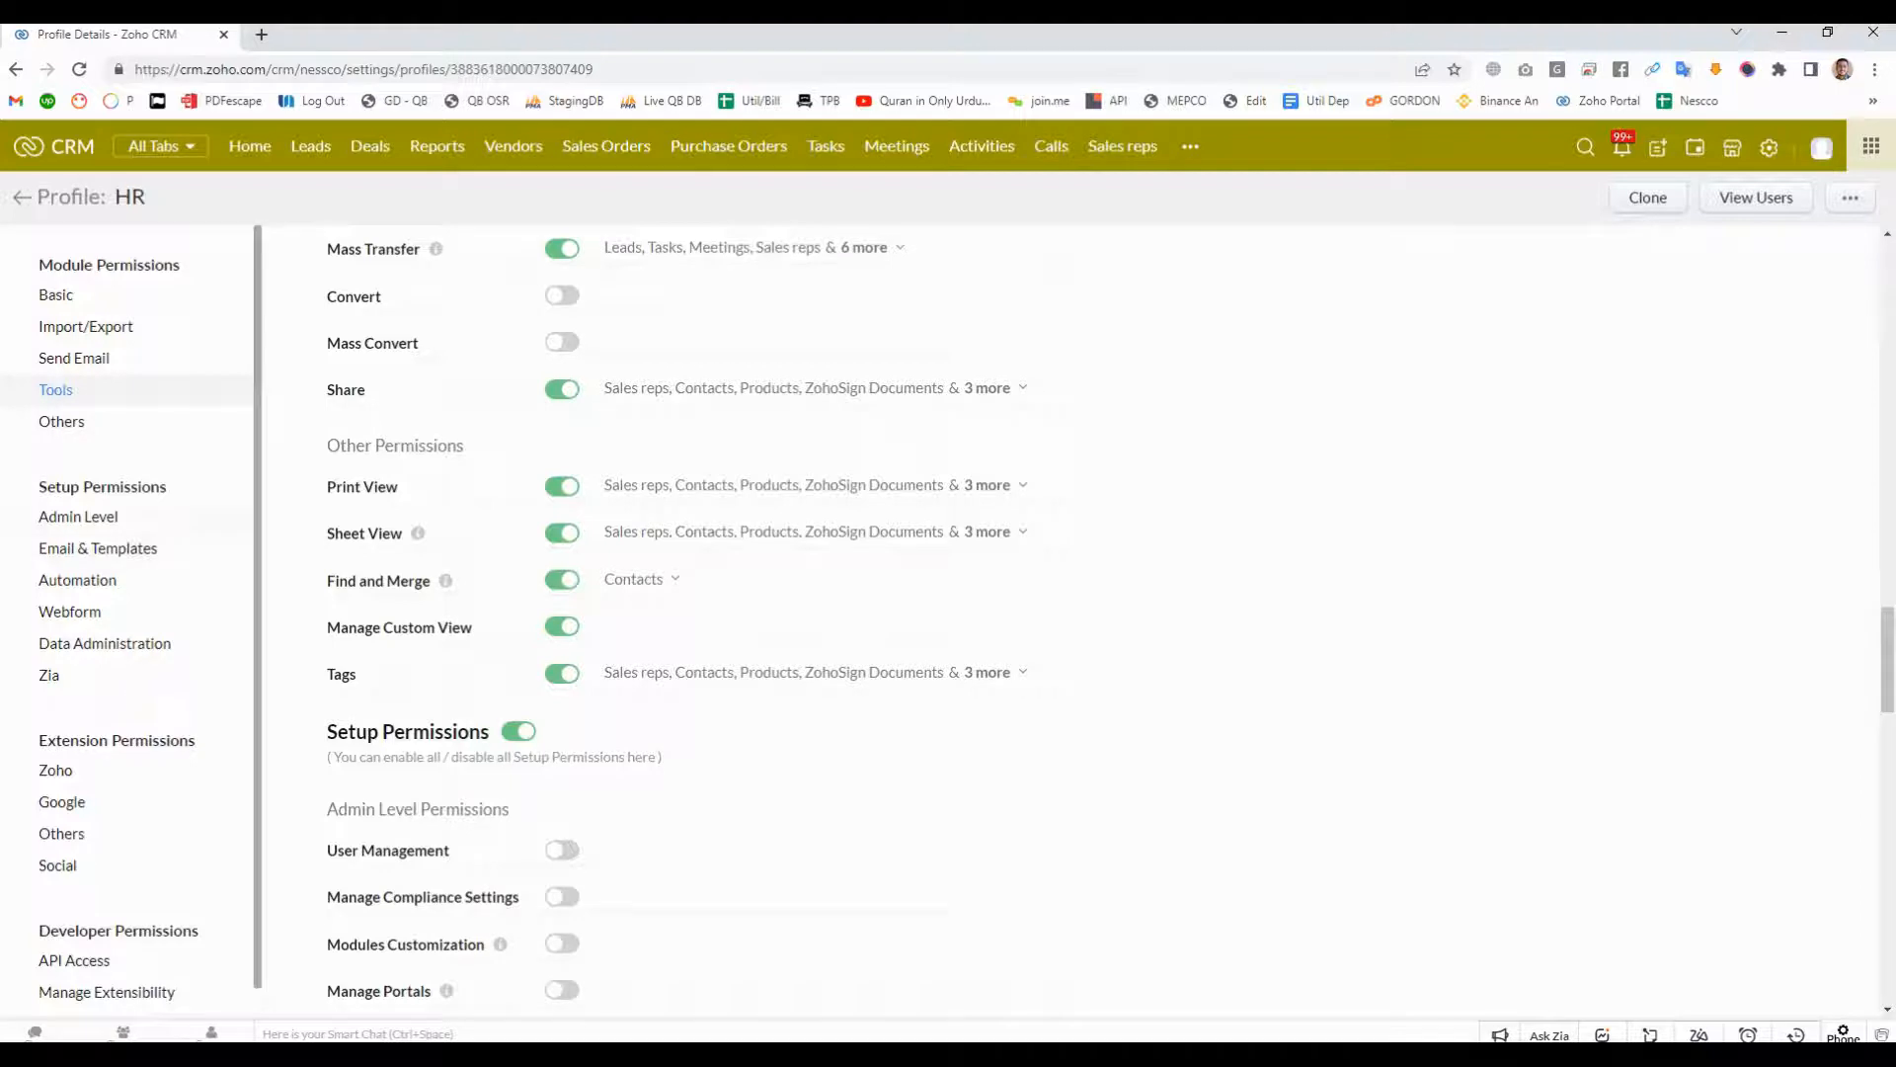
click(78, 516)
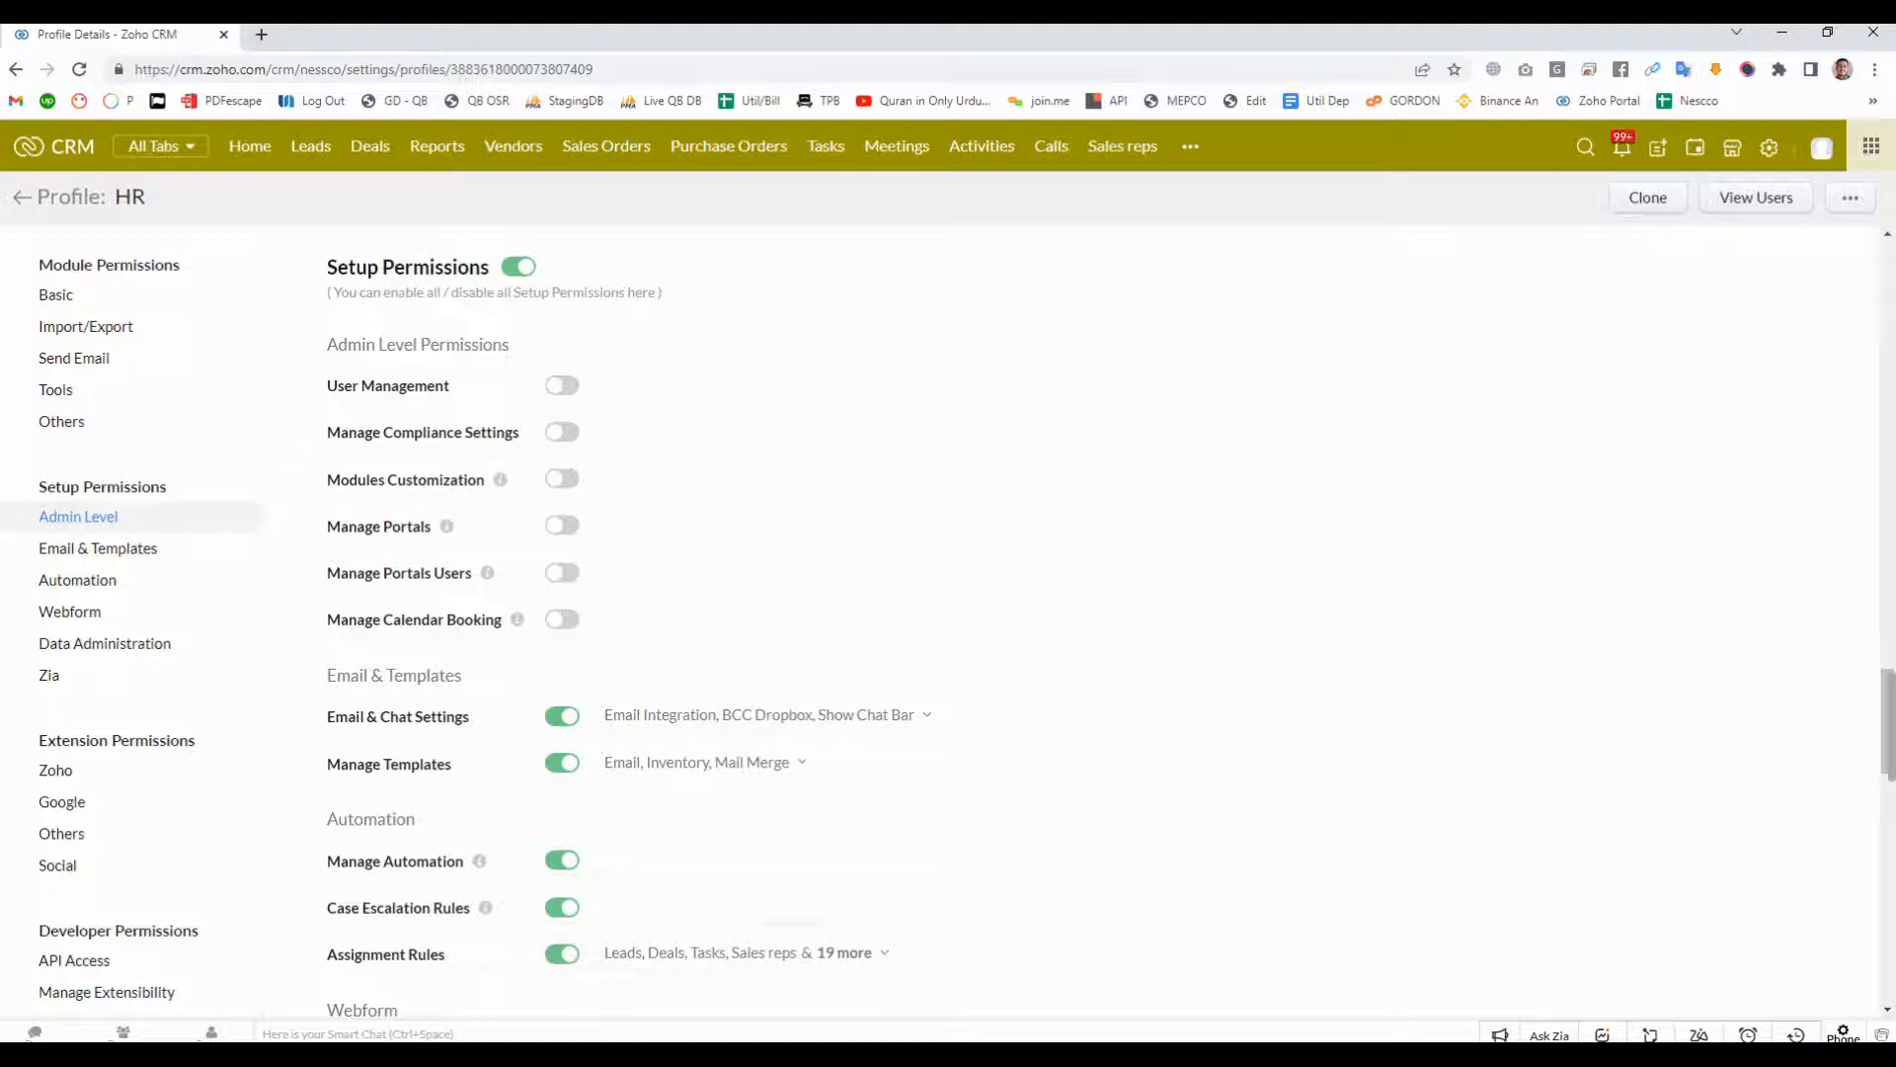
drag(328, 480, 477, 481)
click(477, 481)
drag(328, 481, 483, 479)
click(483, 480)
mouse_move(115, 197)
mouse_down()
mouse_move(147, 197)
mouse_move(95, 196)
mouse_move(147, 196)
mouse_up()
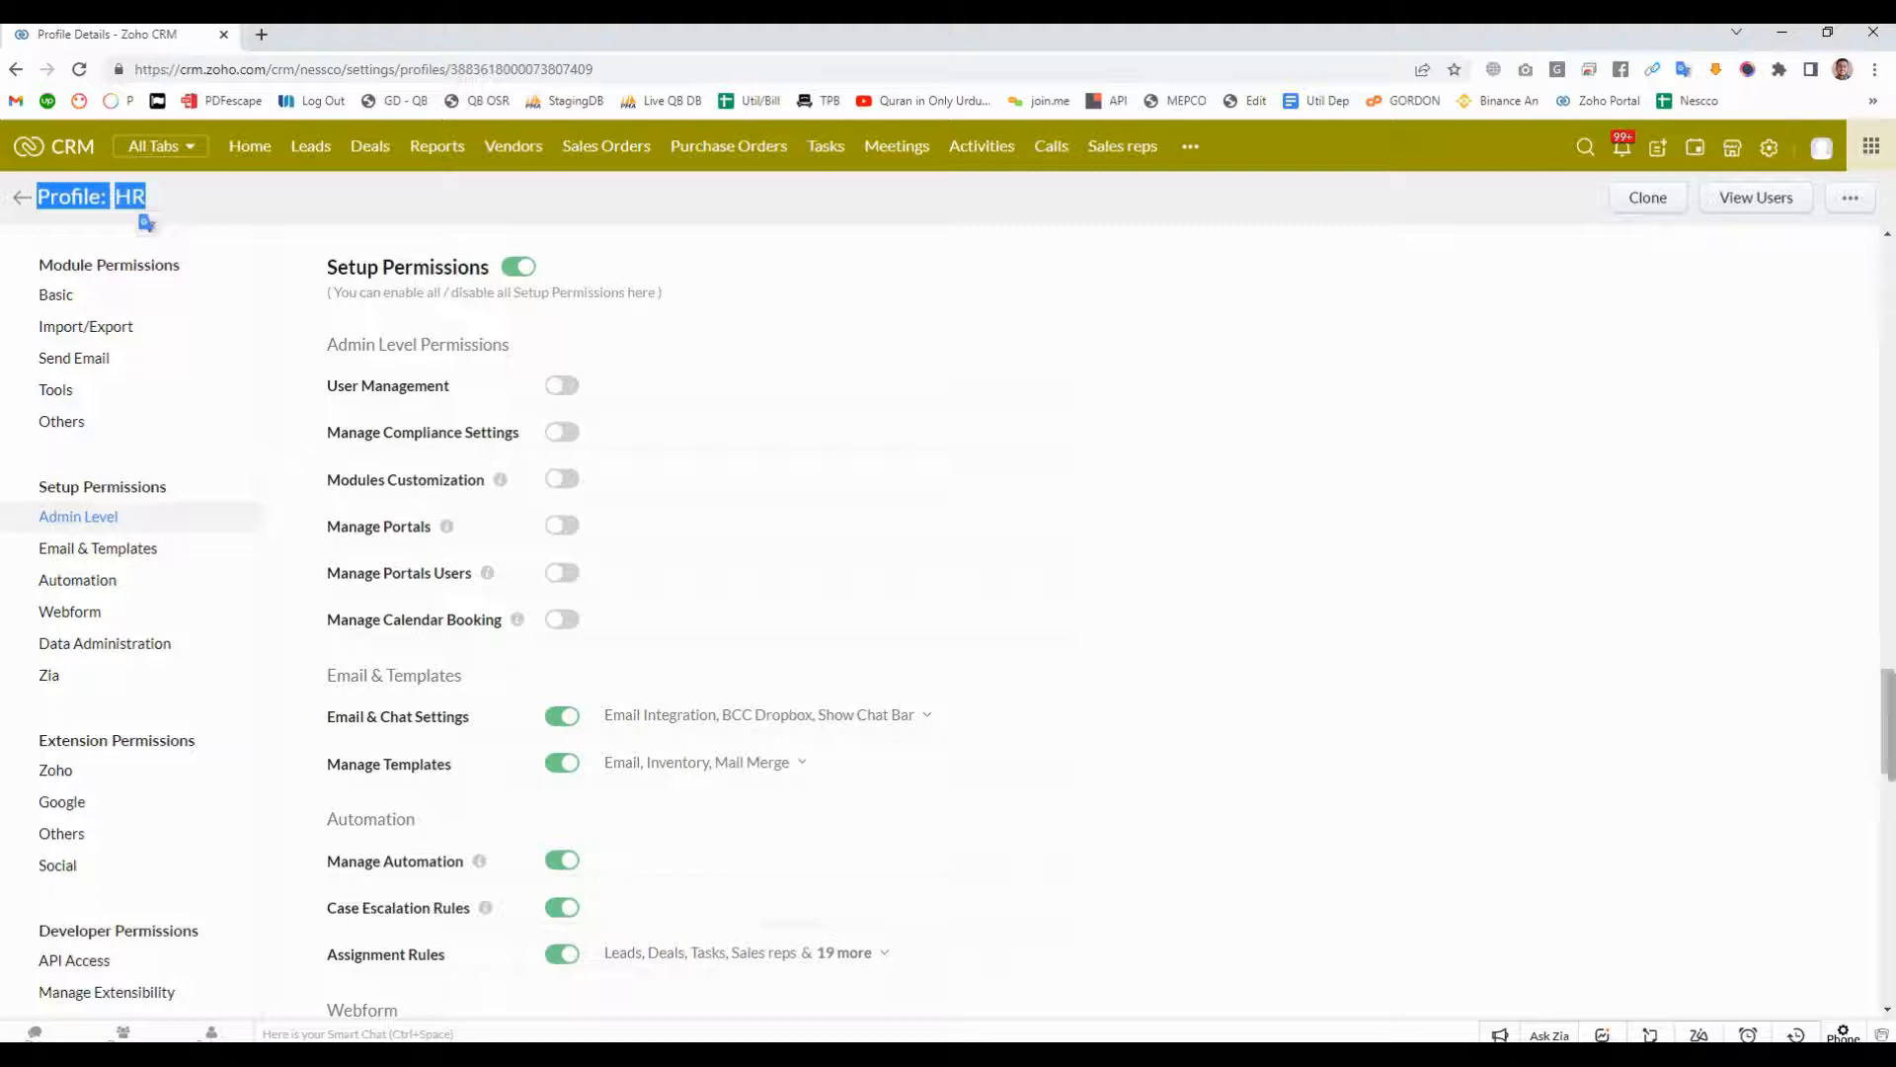
drag(327, 386, 433, 527)
click(435, 527)
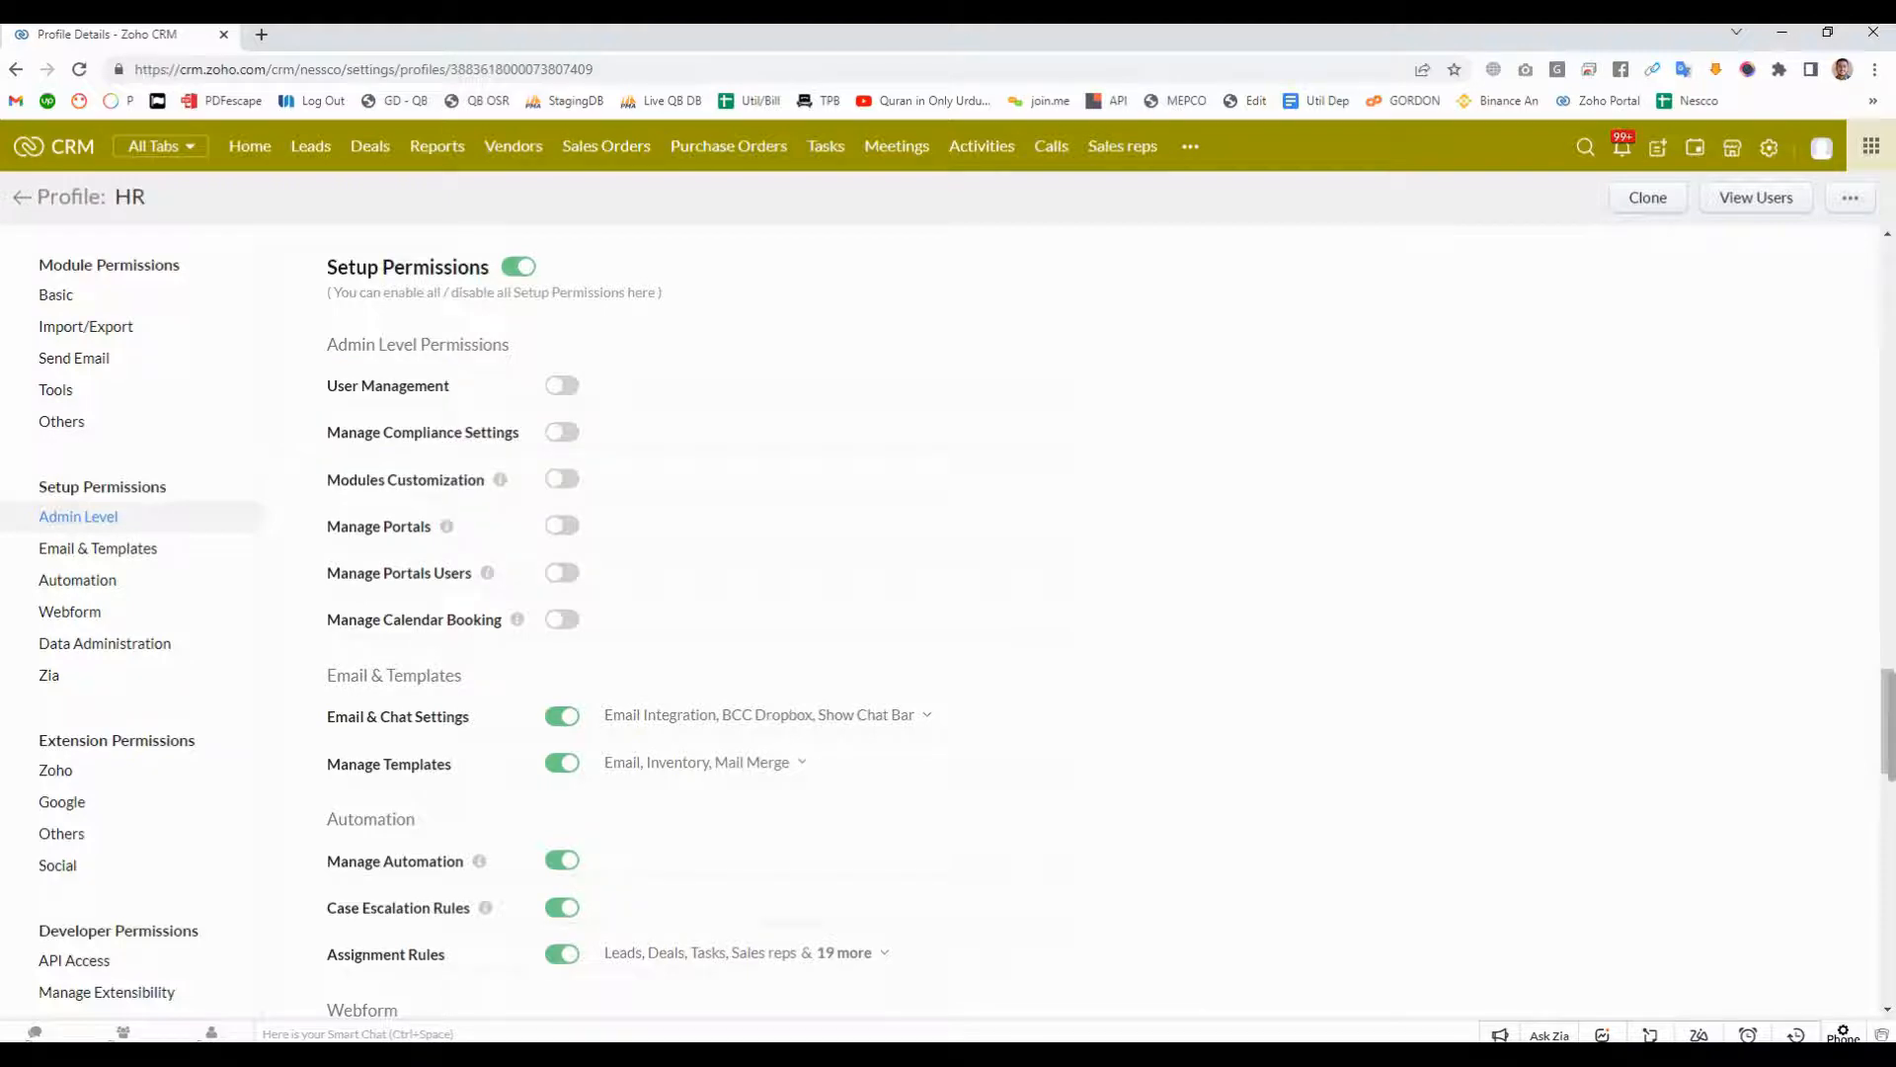
- Review the HR profile's remaining setup, extension and developer permissions, including Email & Templates and Automation, and return to the basic permissions
scroll(949, 622, down, 1)
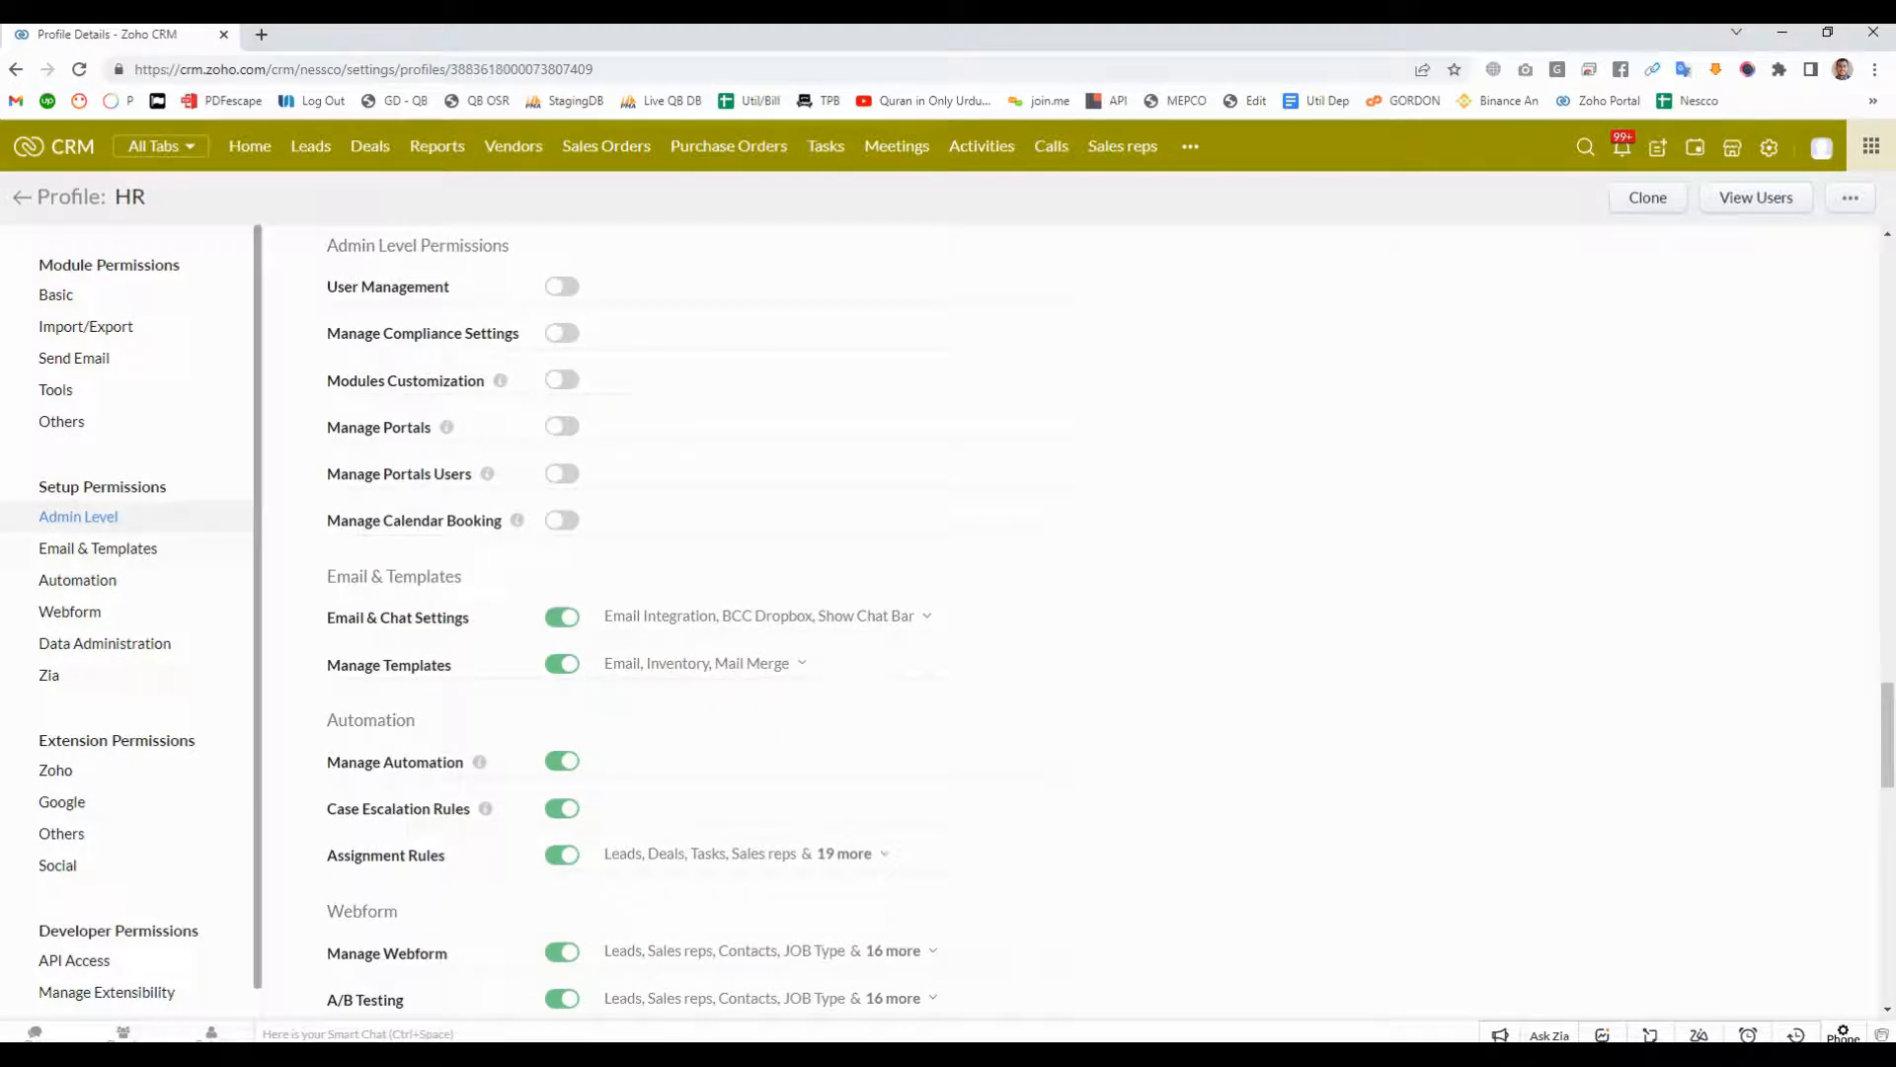
click(98, 549)
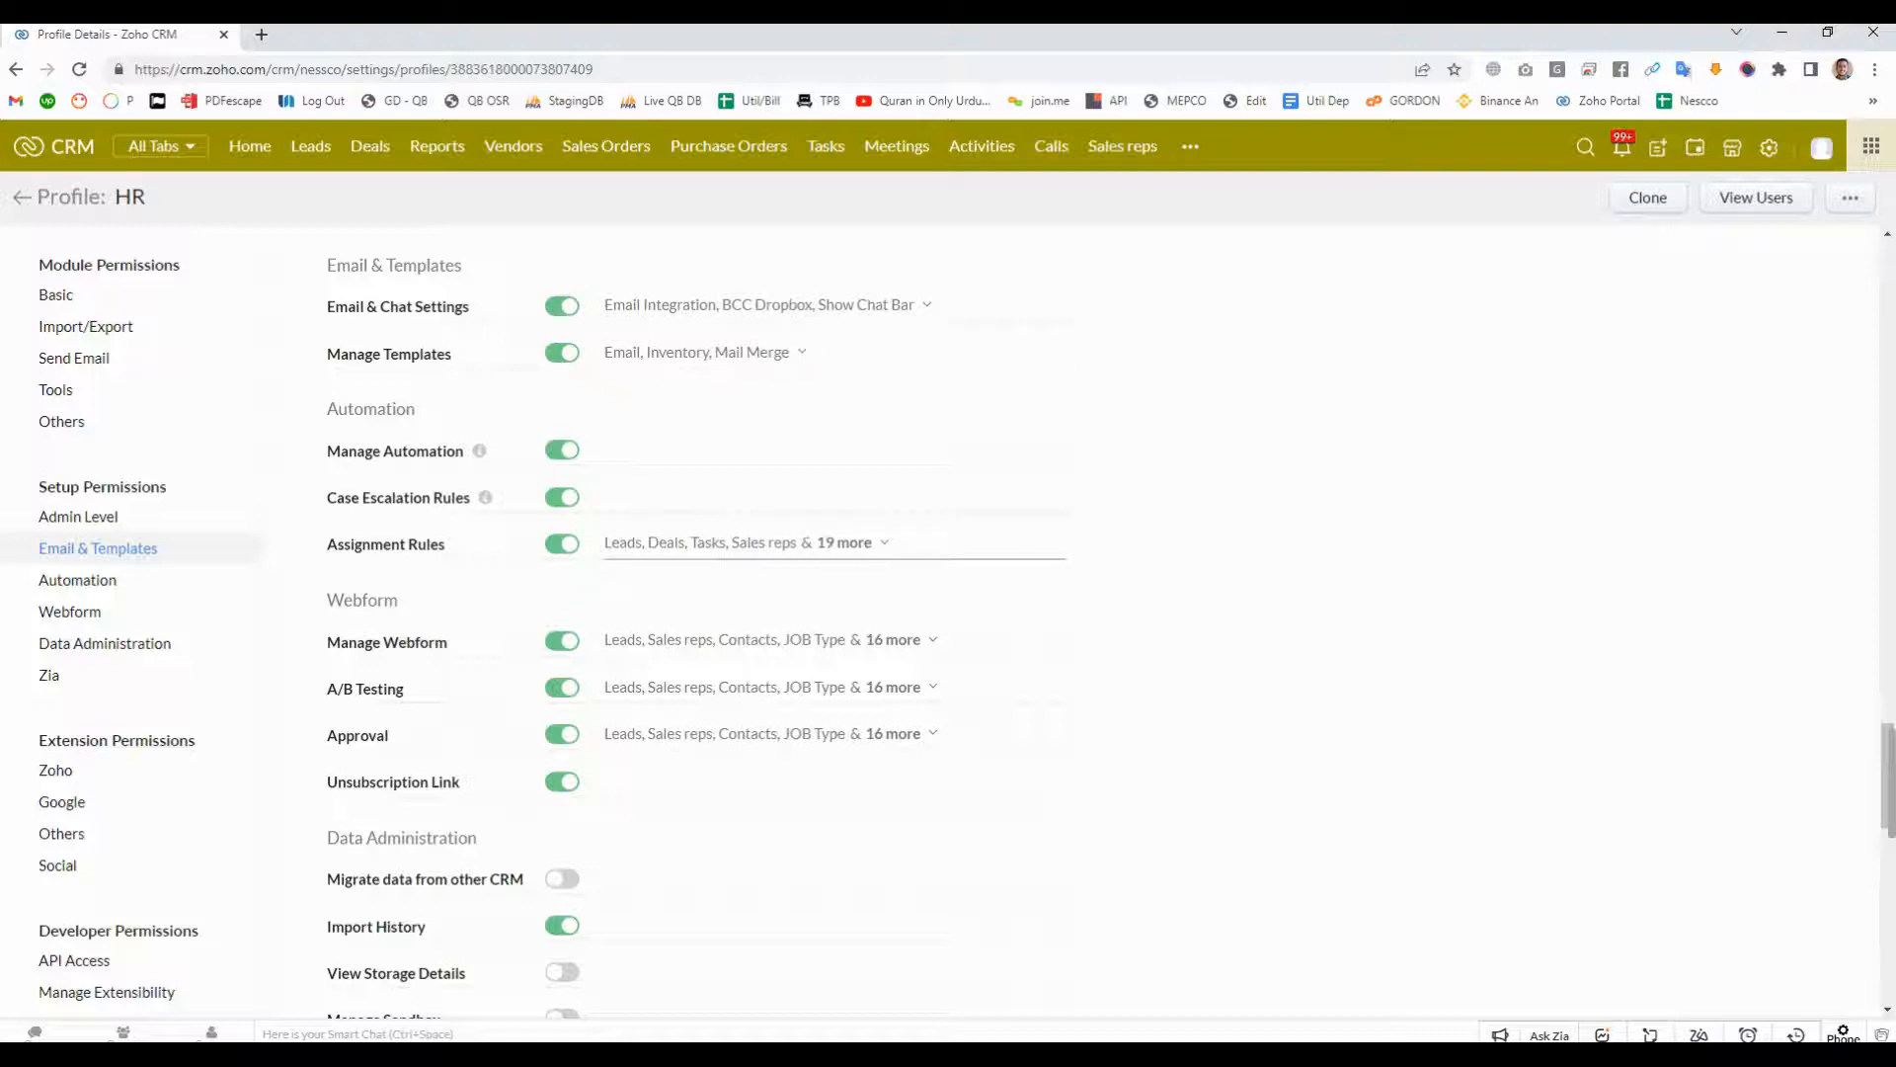
click(78, 581)
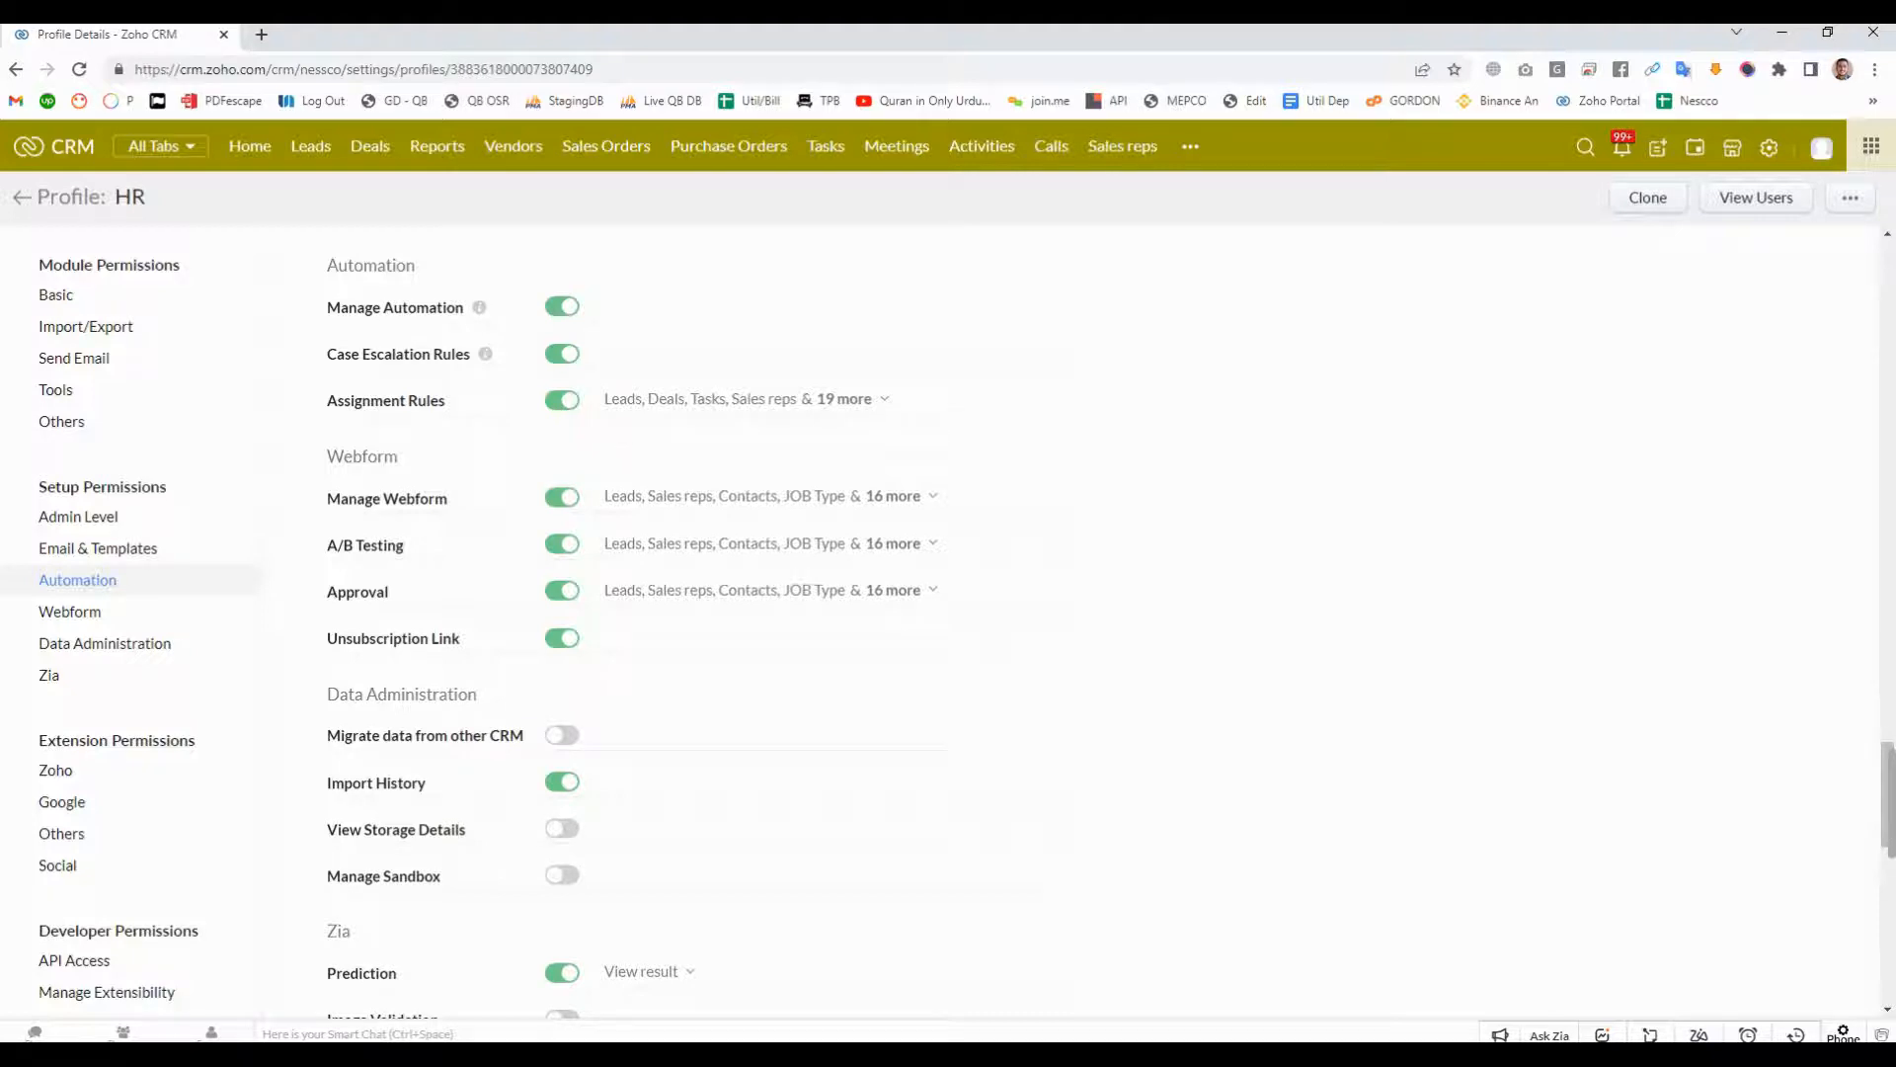
scroll(750, 553, down, 2)
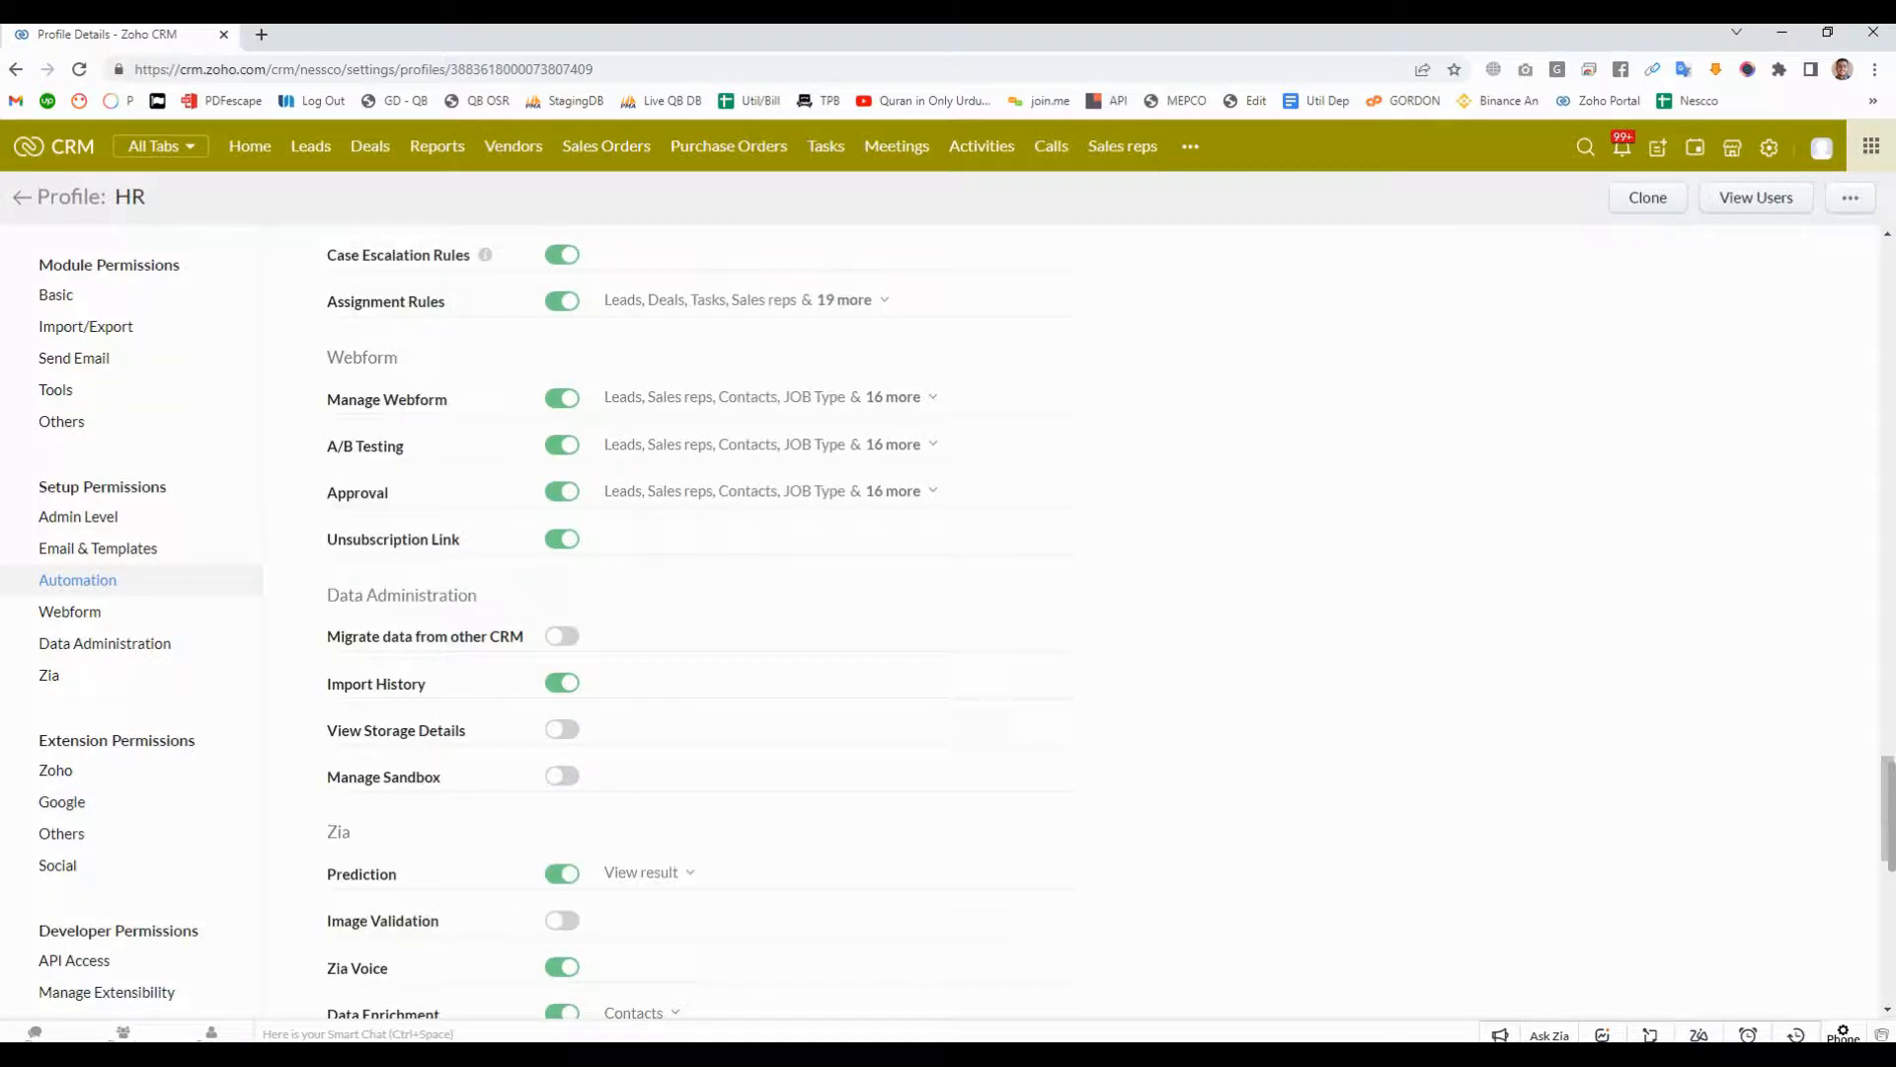
scroll(750, 623, down, 4)
scroll(750, 622, down, 6)
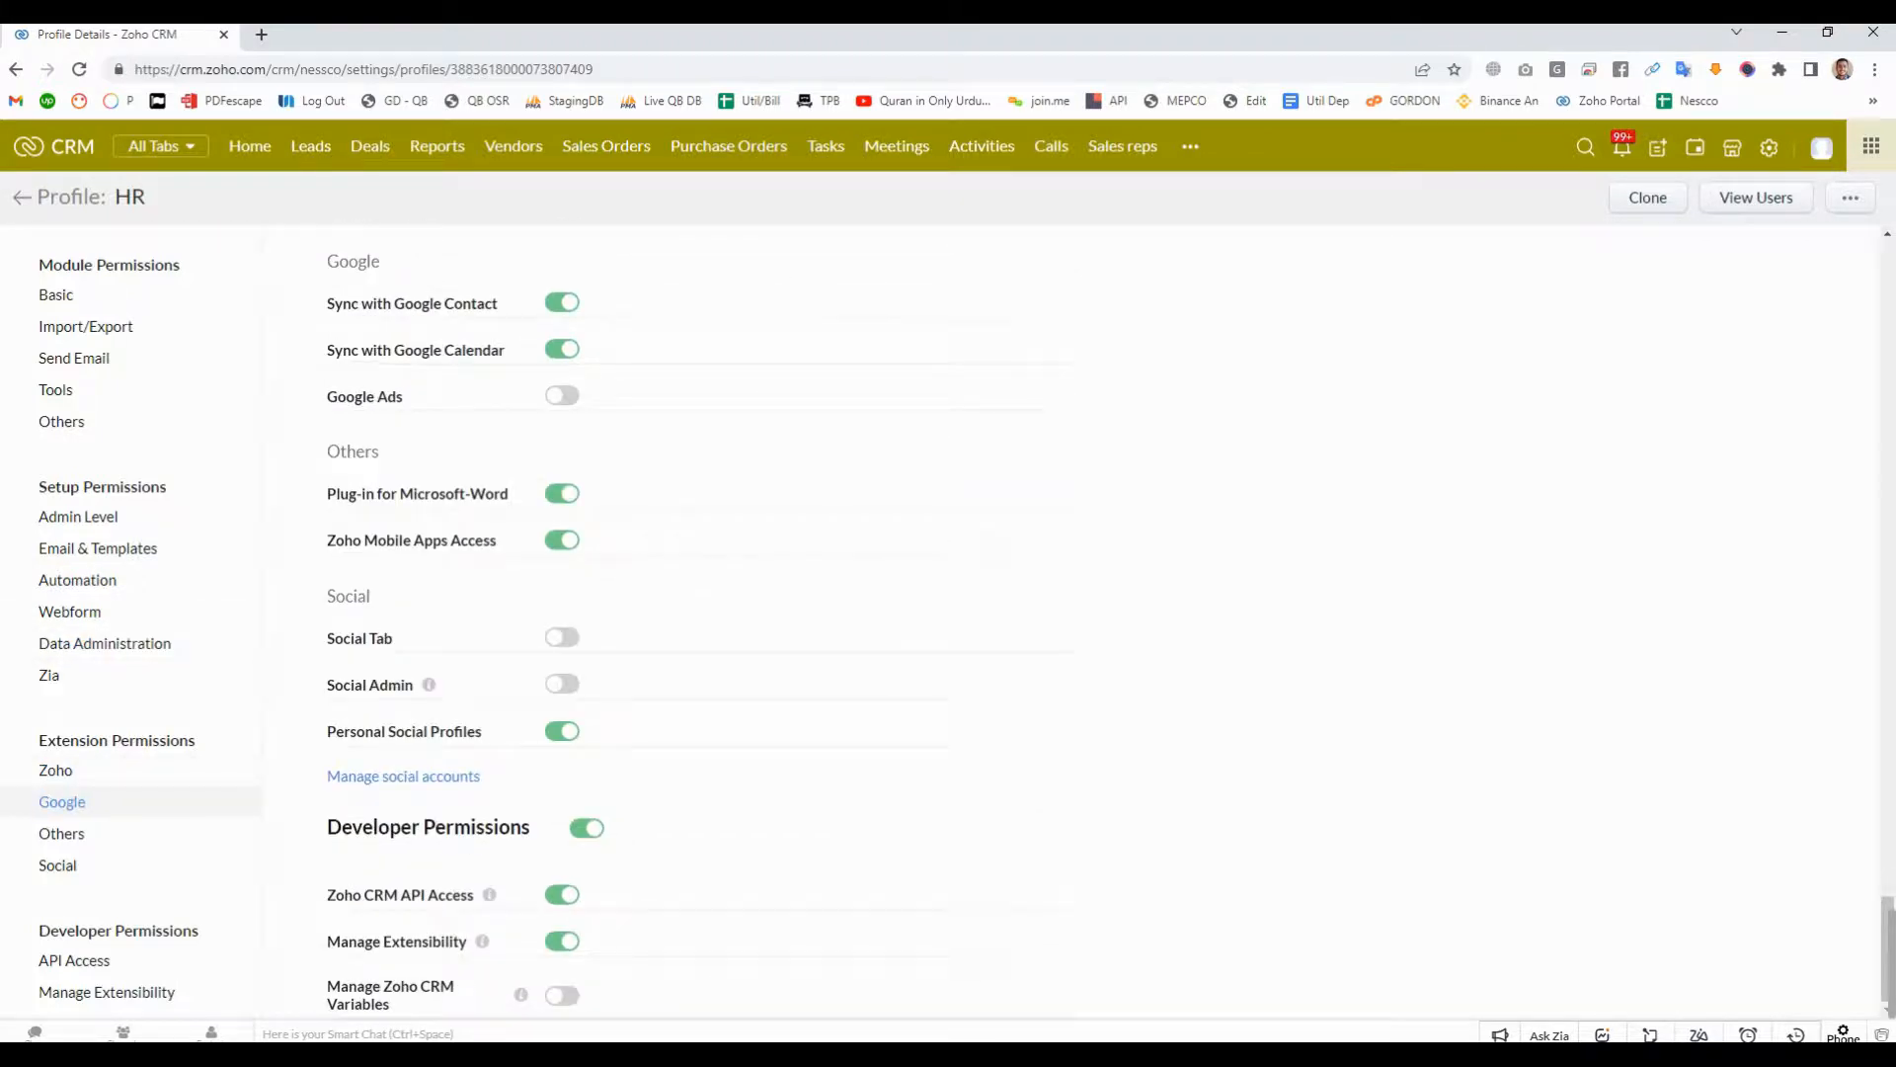
scroll(750, 622, up, 20)
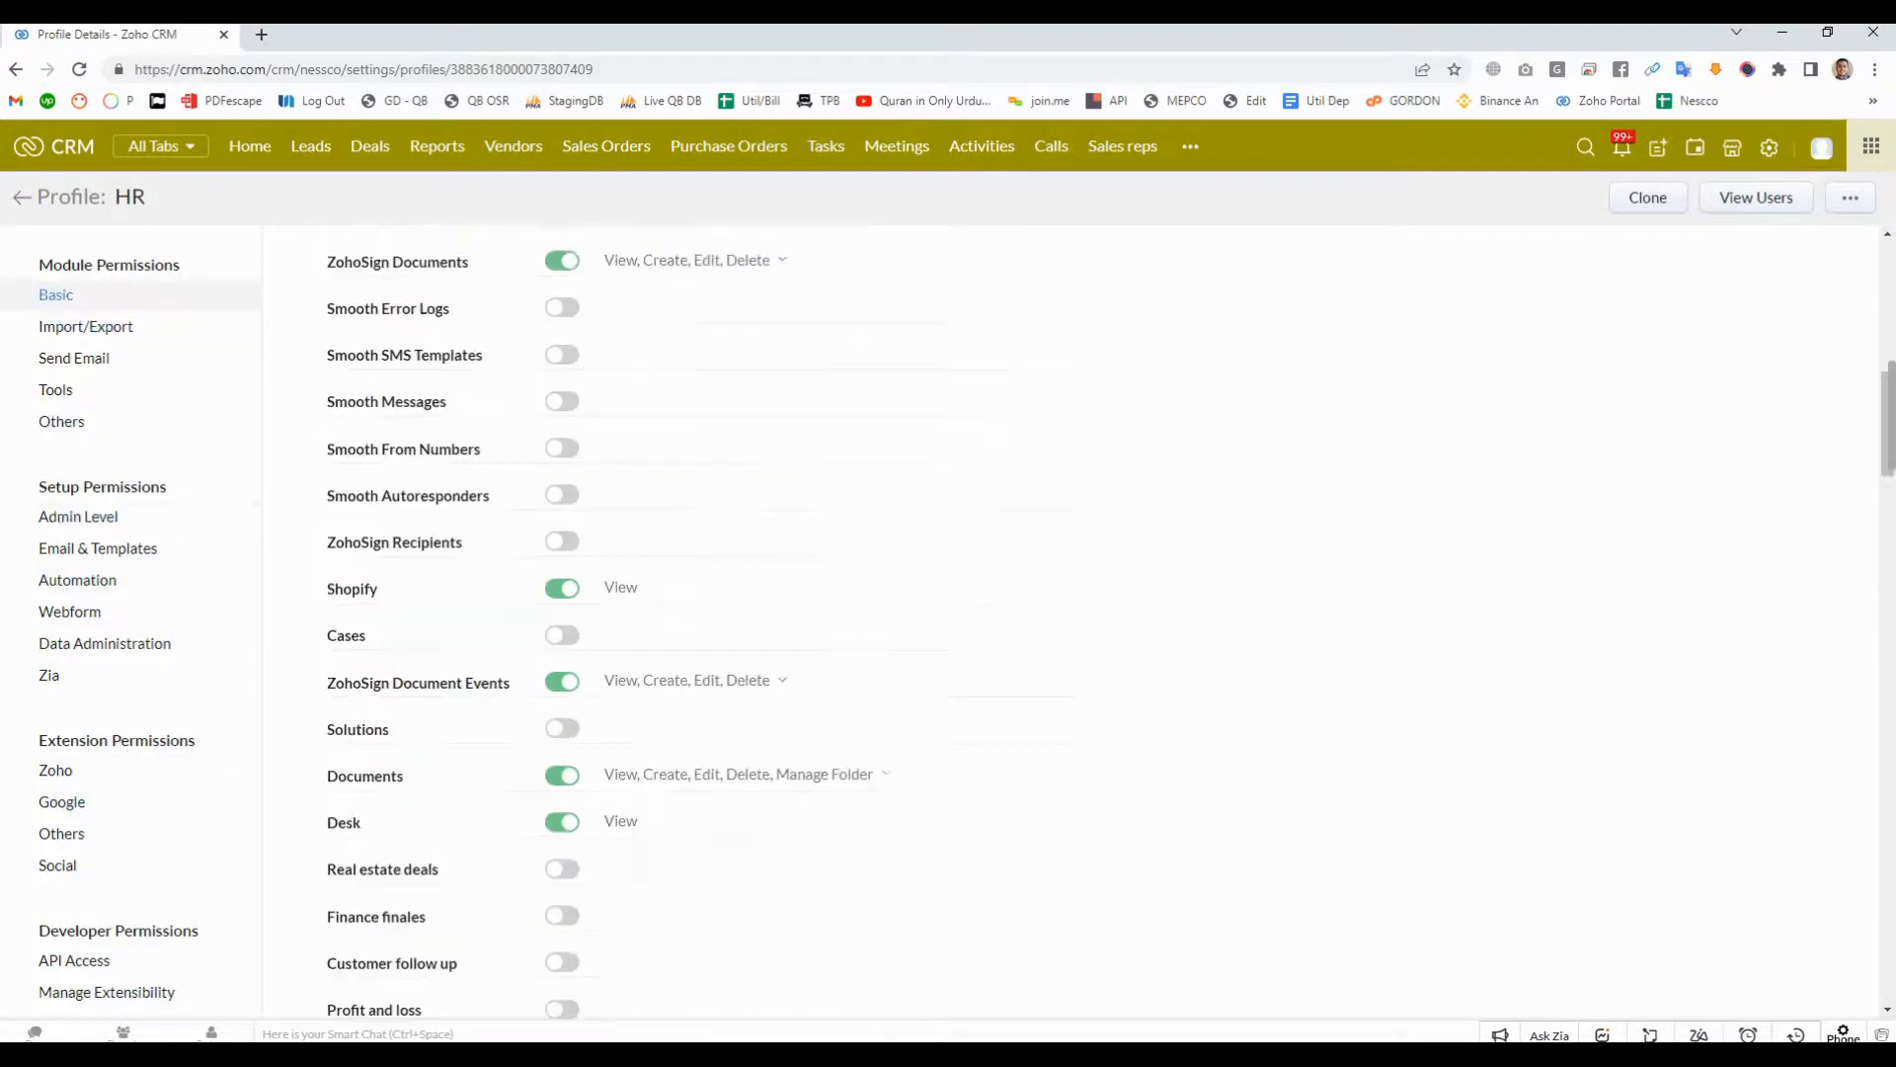
scroll(750, 622, up, 10)
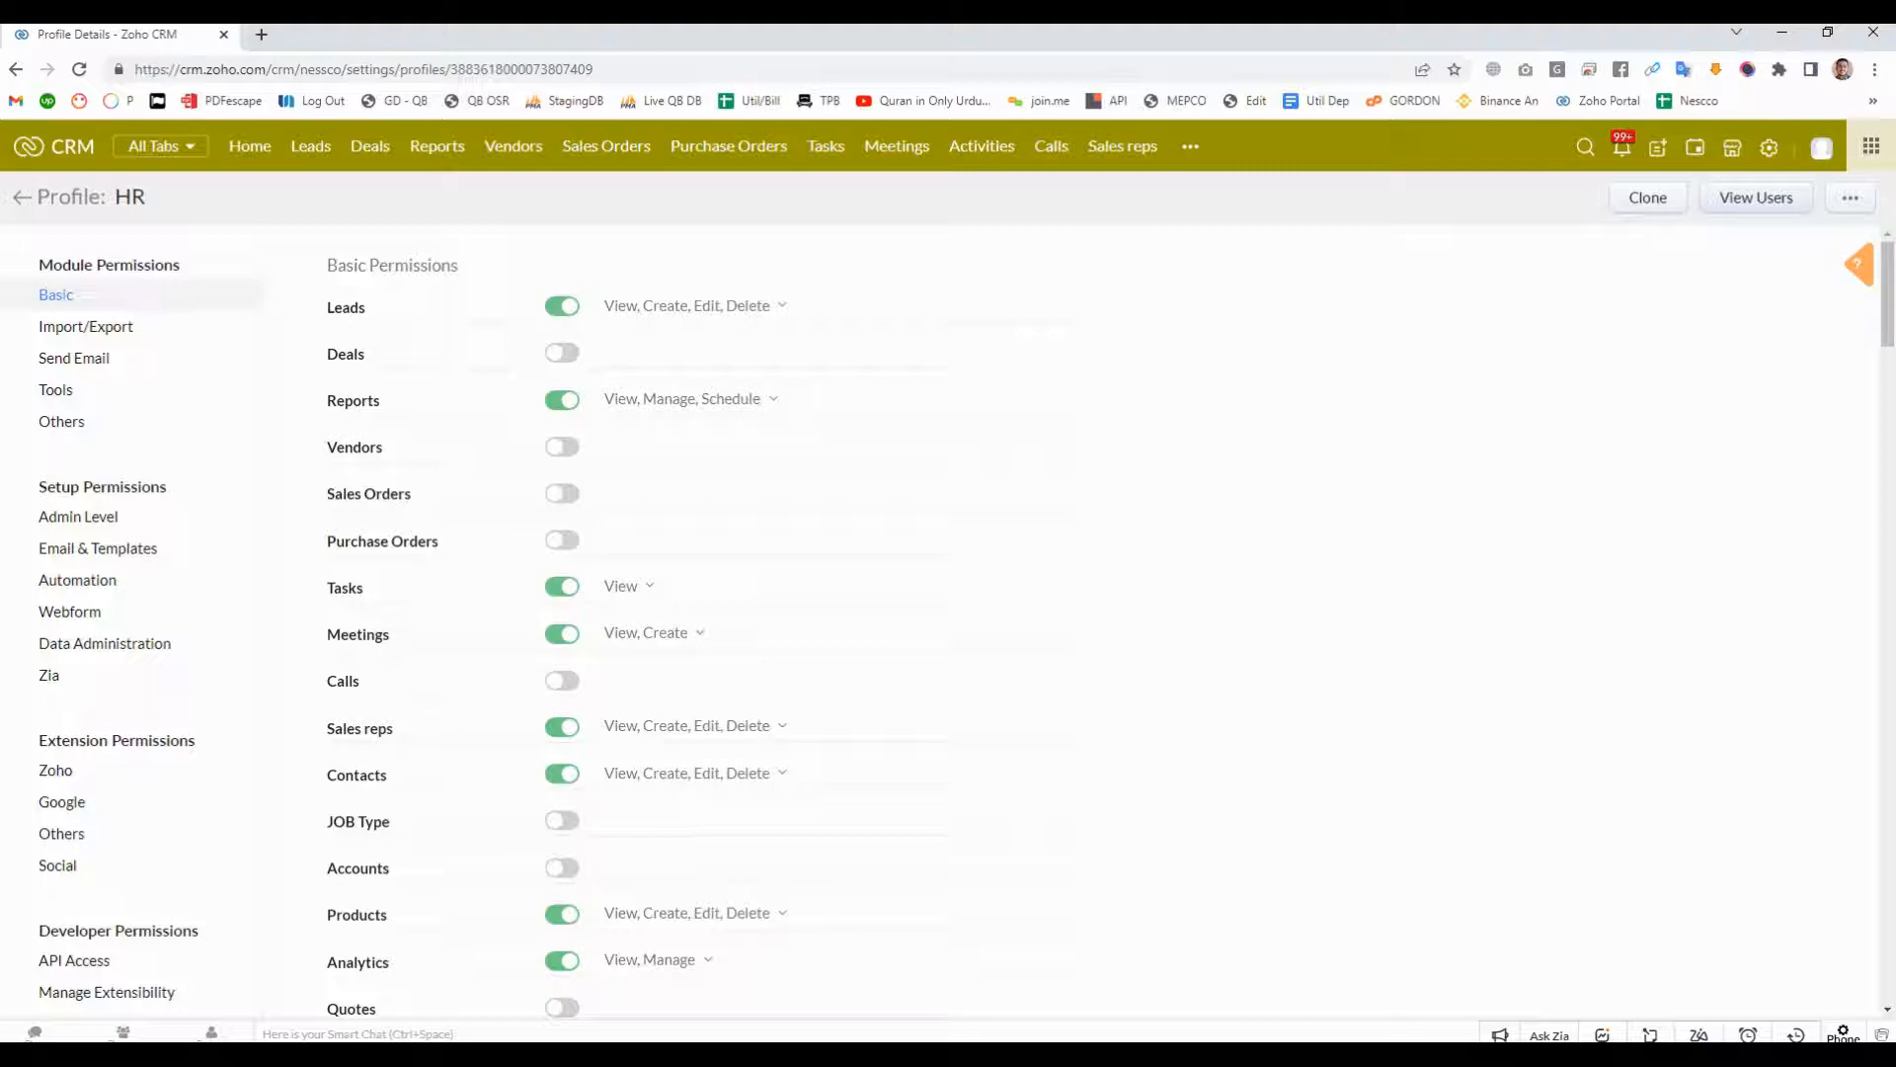
- View the users assigned to the HR profile, search them for "deve" and "zoho", and close the user list
click(1755, 197)
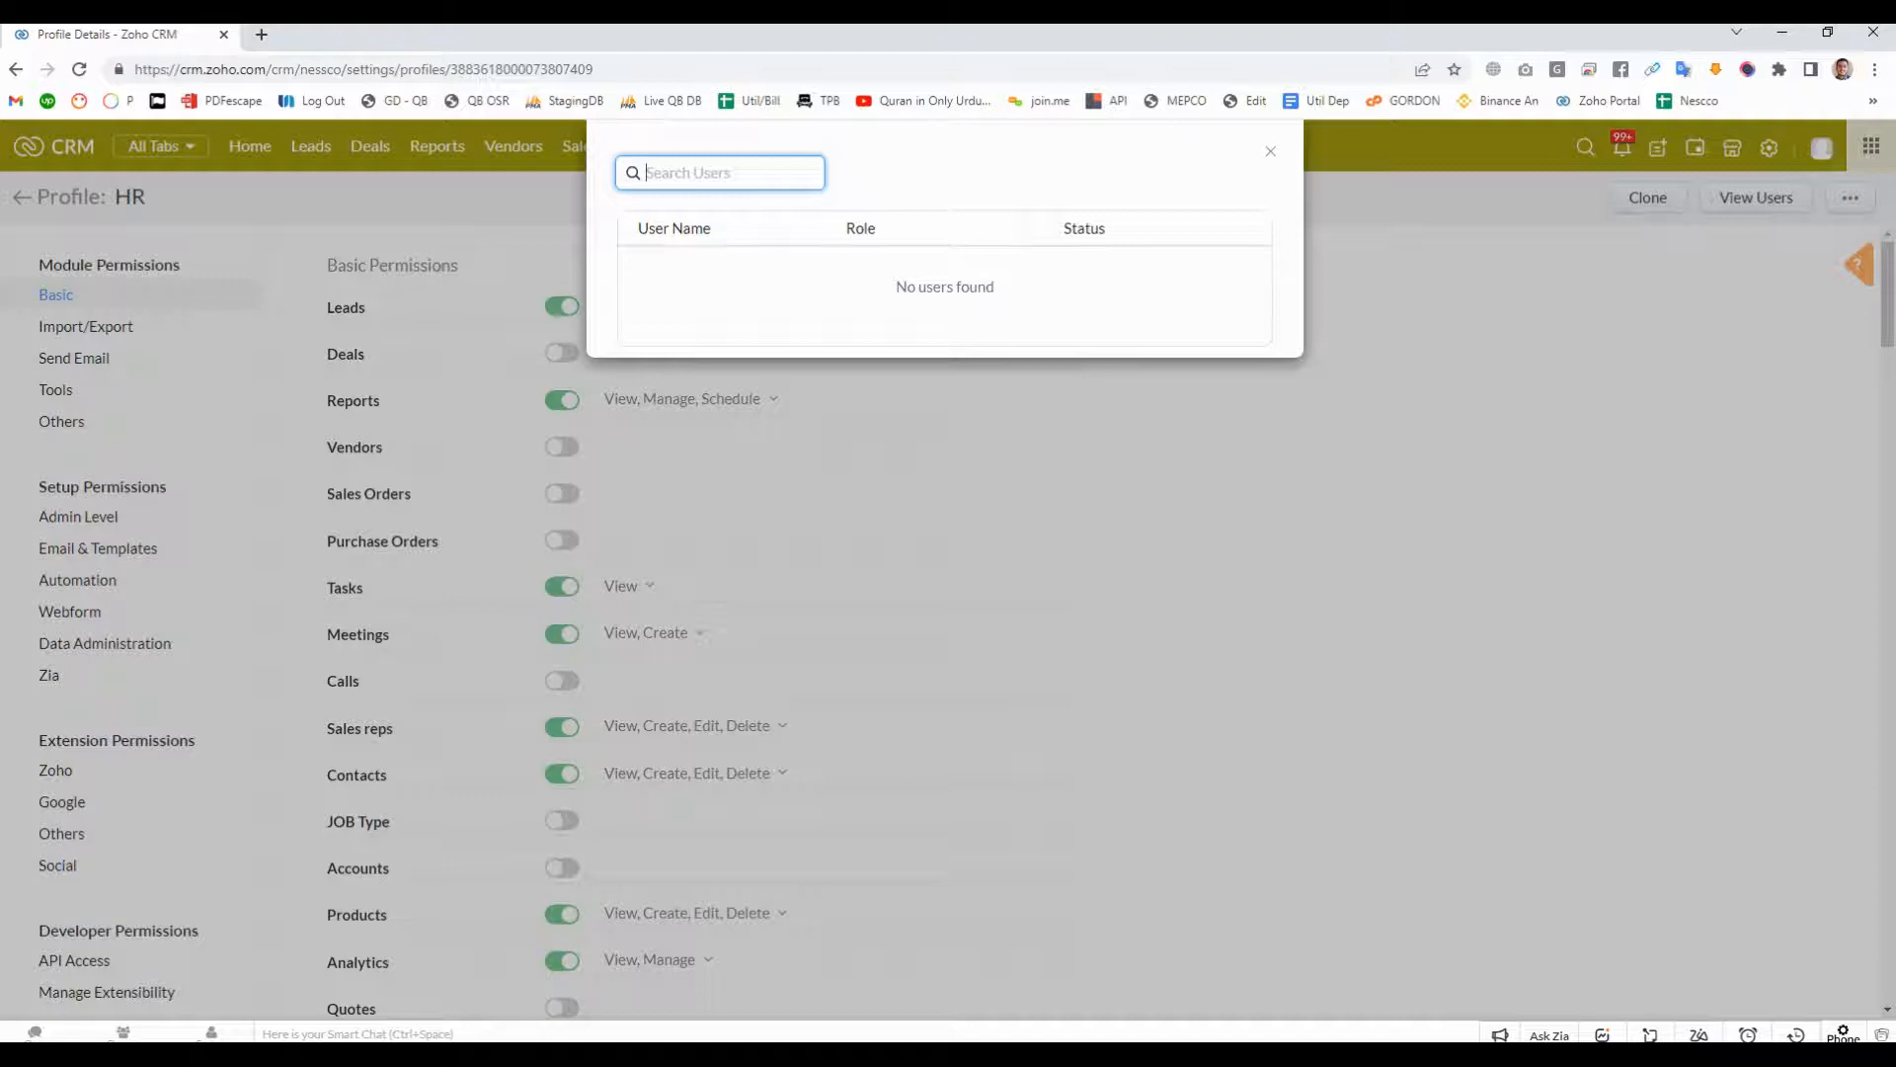
text(deve)
key(ctrl+a)
key(BackSpace)
text(zoho)
key(ctrl+a)
key(BackSpace)
triple_click(945, 286)
click(945, 287)
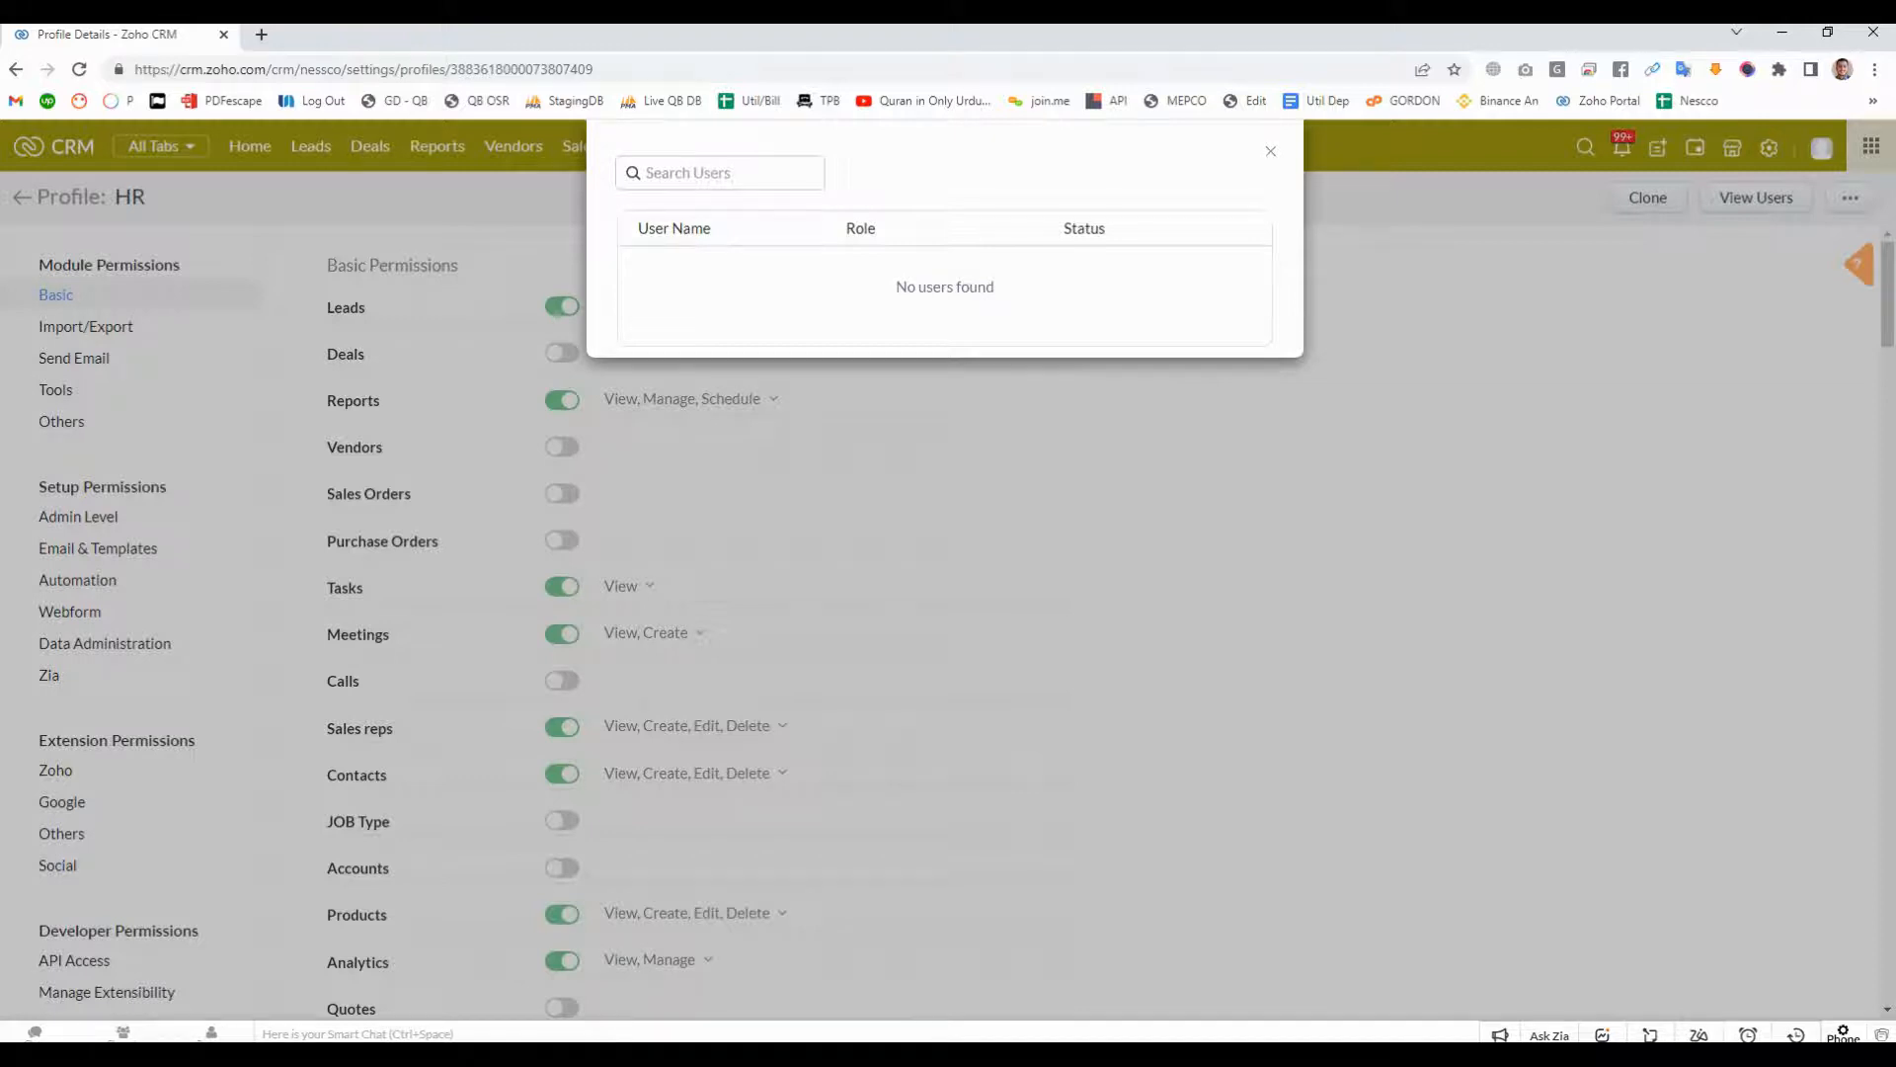
key(Escape)
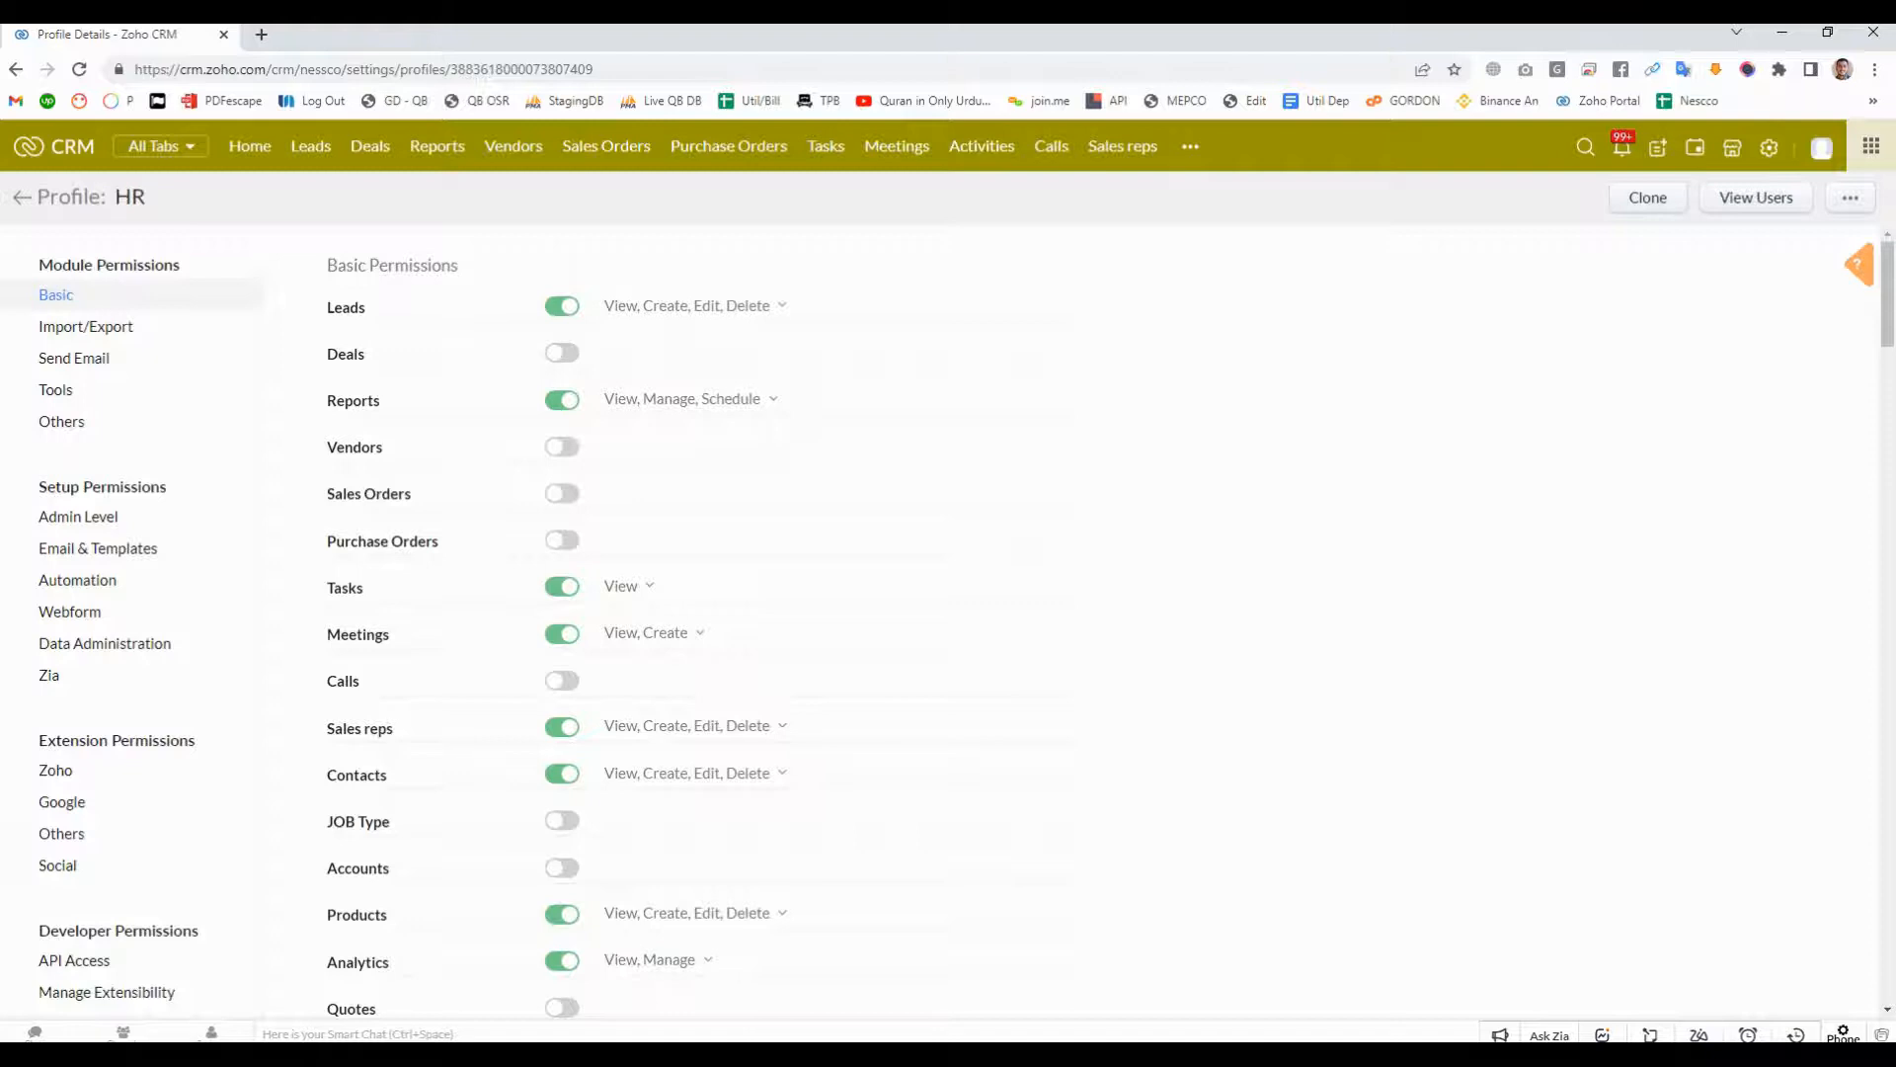
- Leave the HR profile and view the details of the first active user in the Users list
click(22, 198)
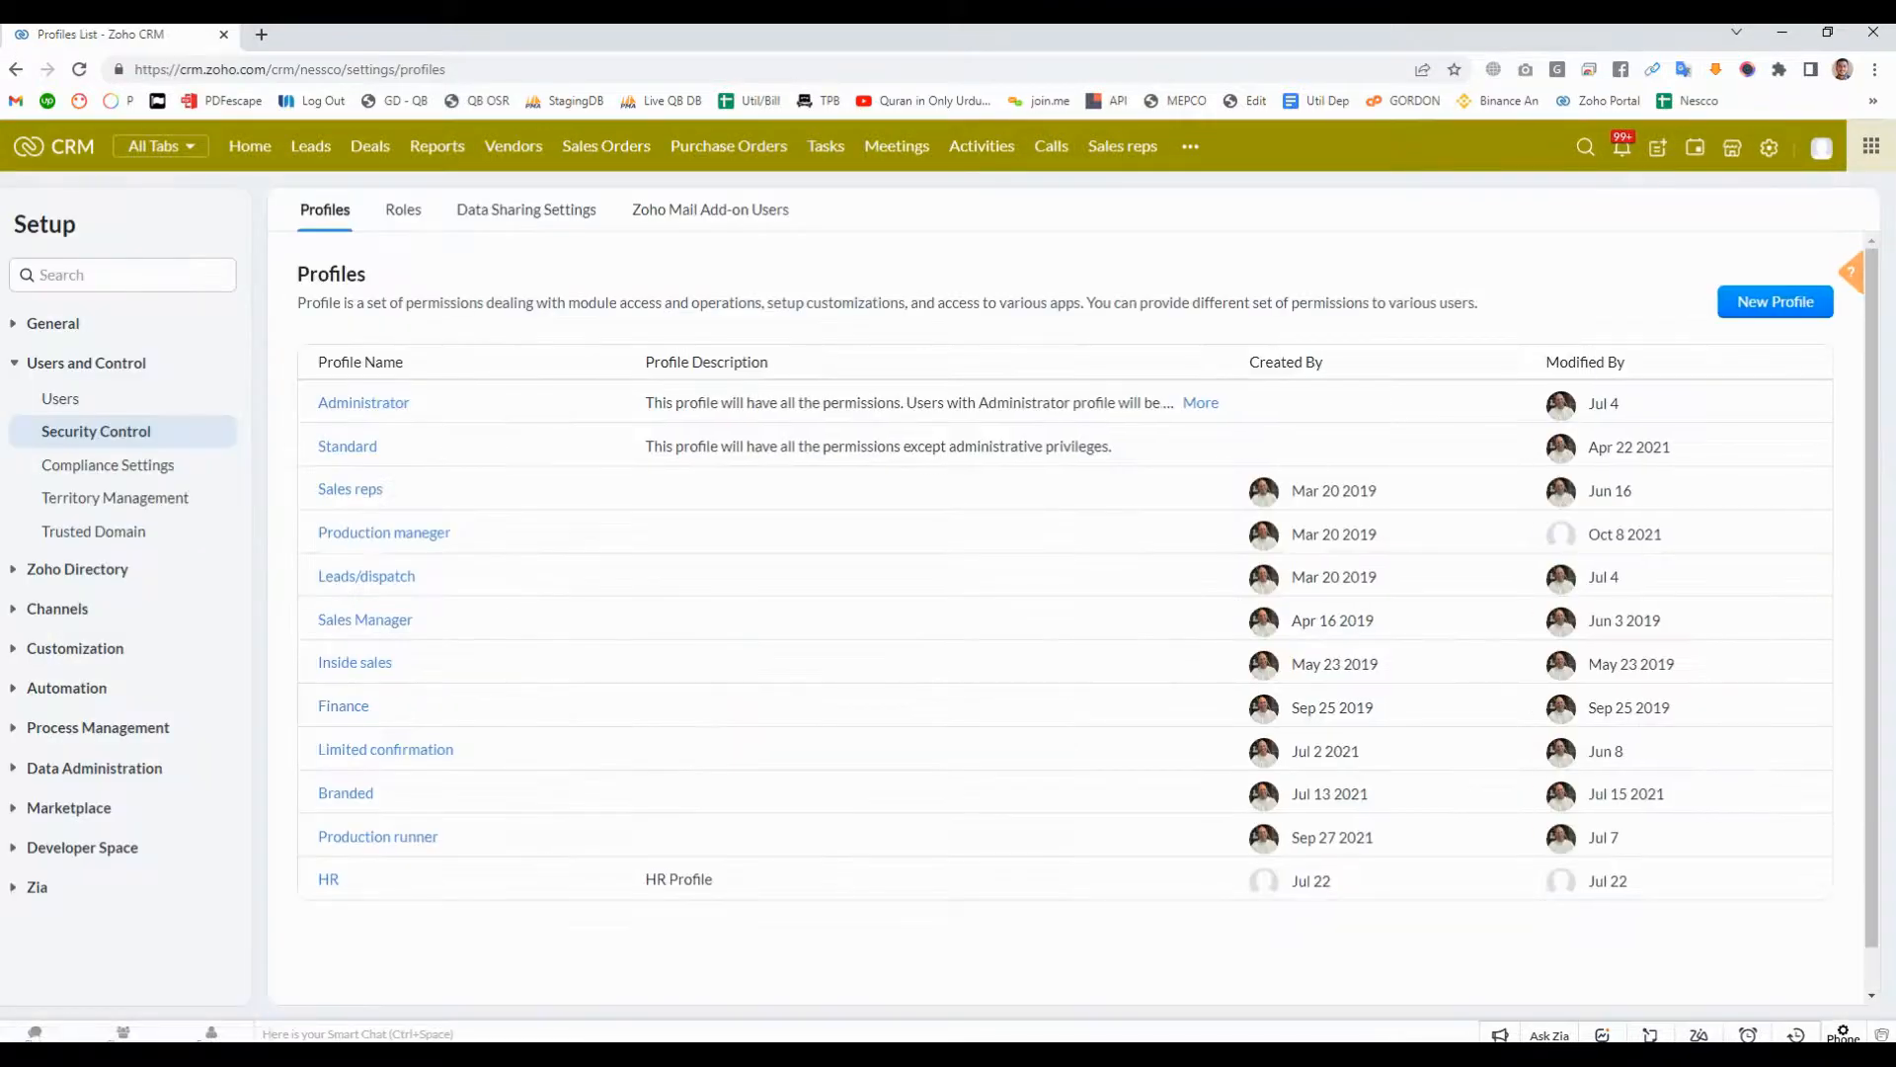
click(61, 398)
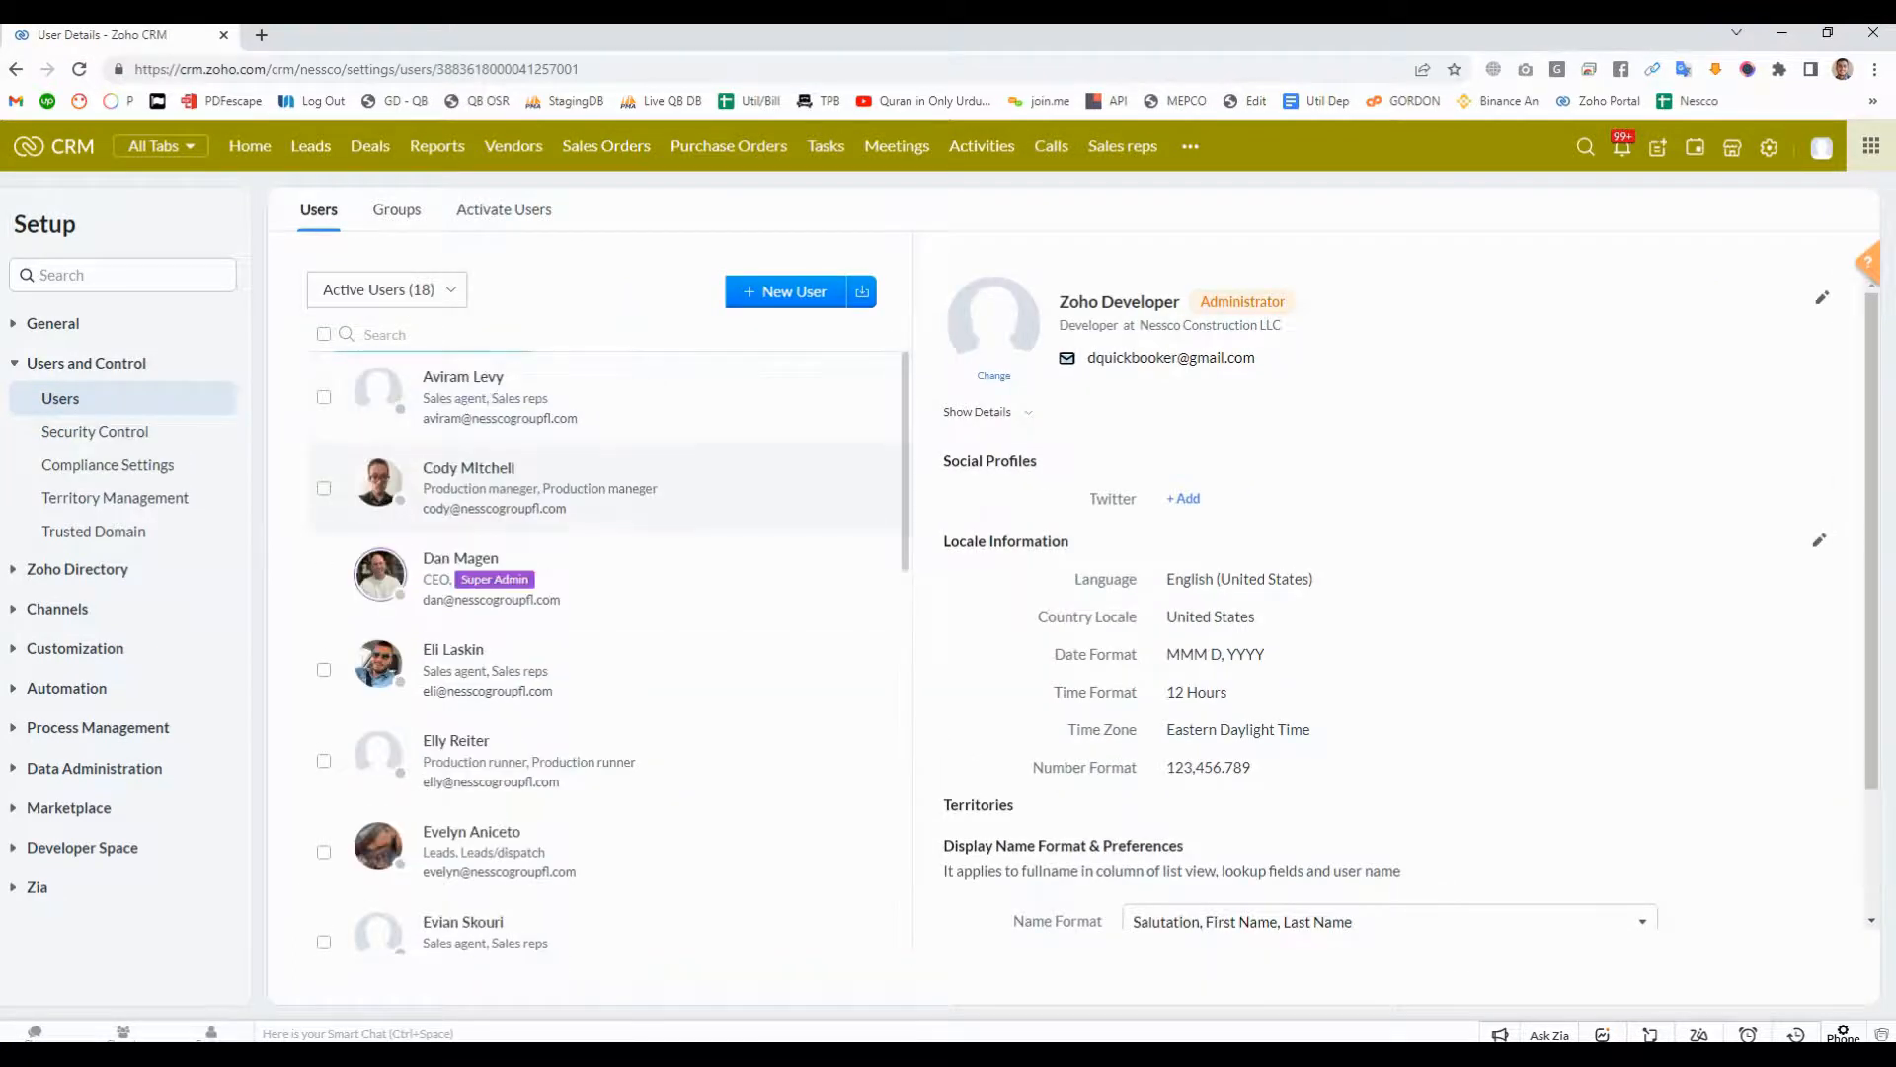
click(474, 380)
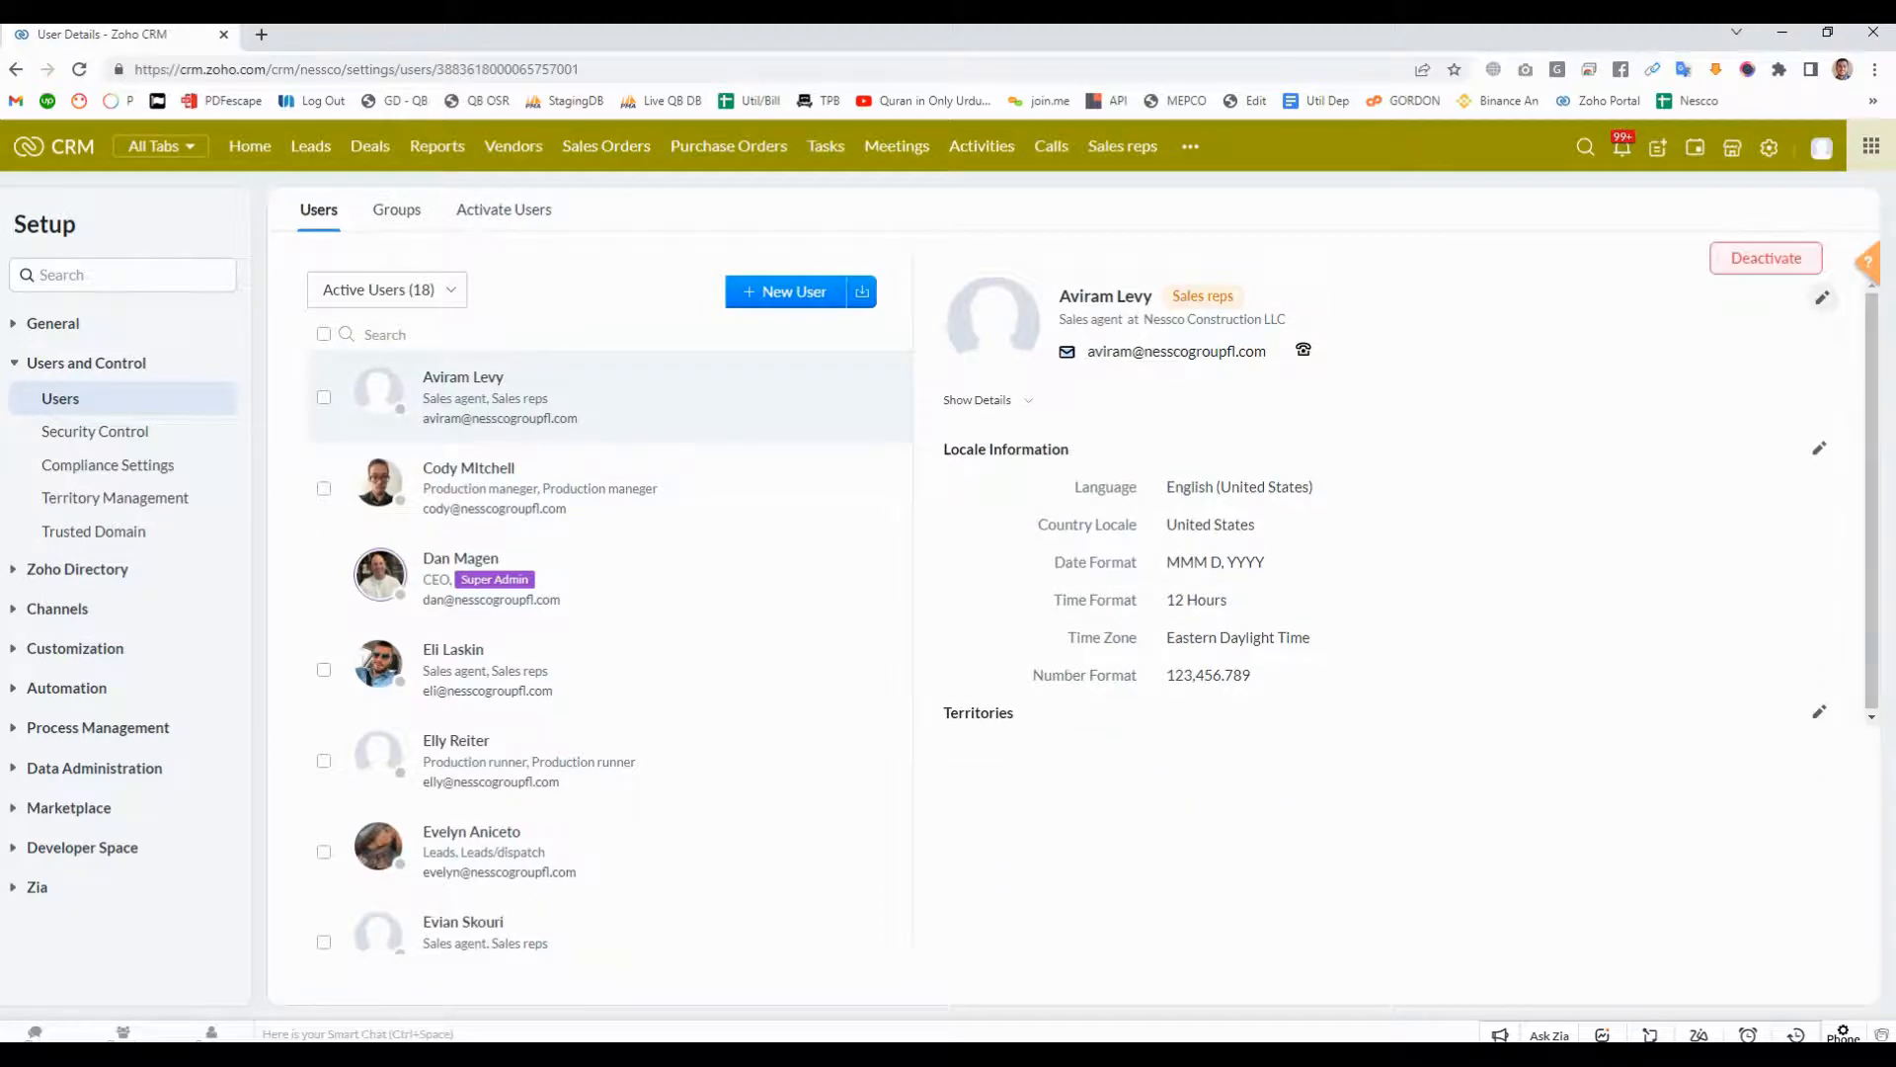
- Try assigning the HR profile to the selected Sales agent user, and discard the edit without saving
click(1822, 298)
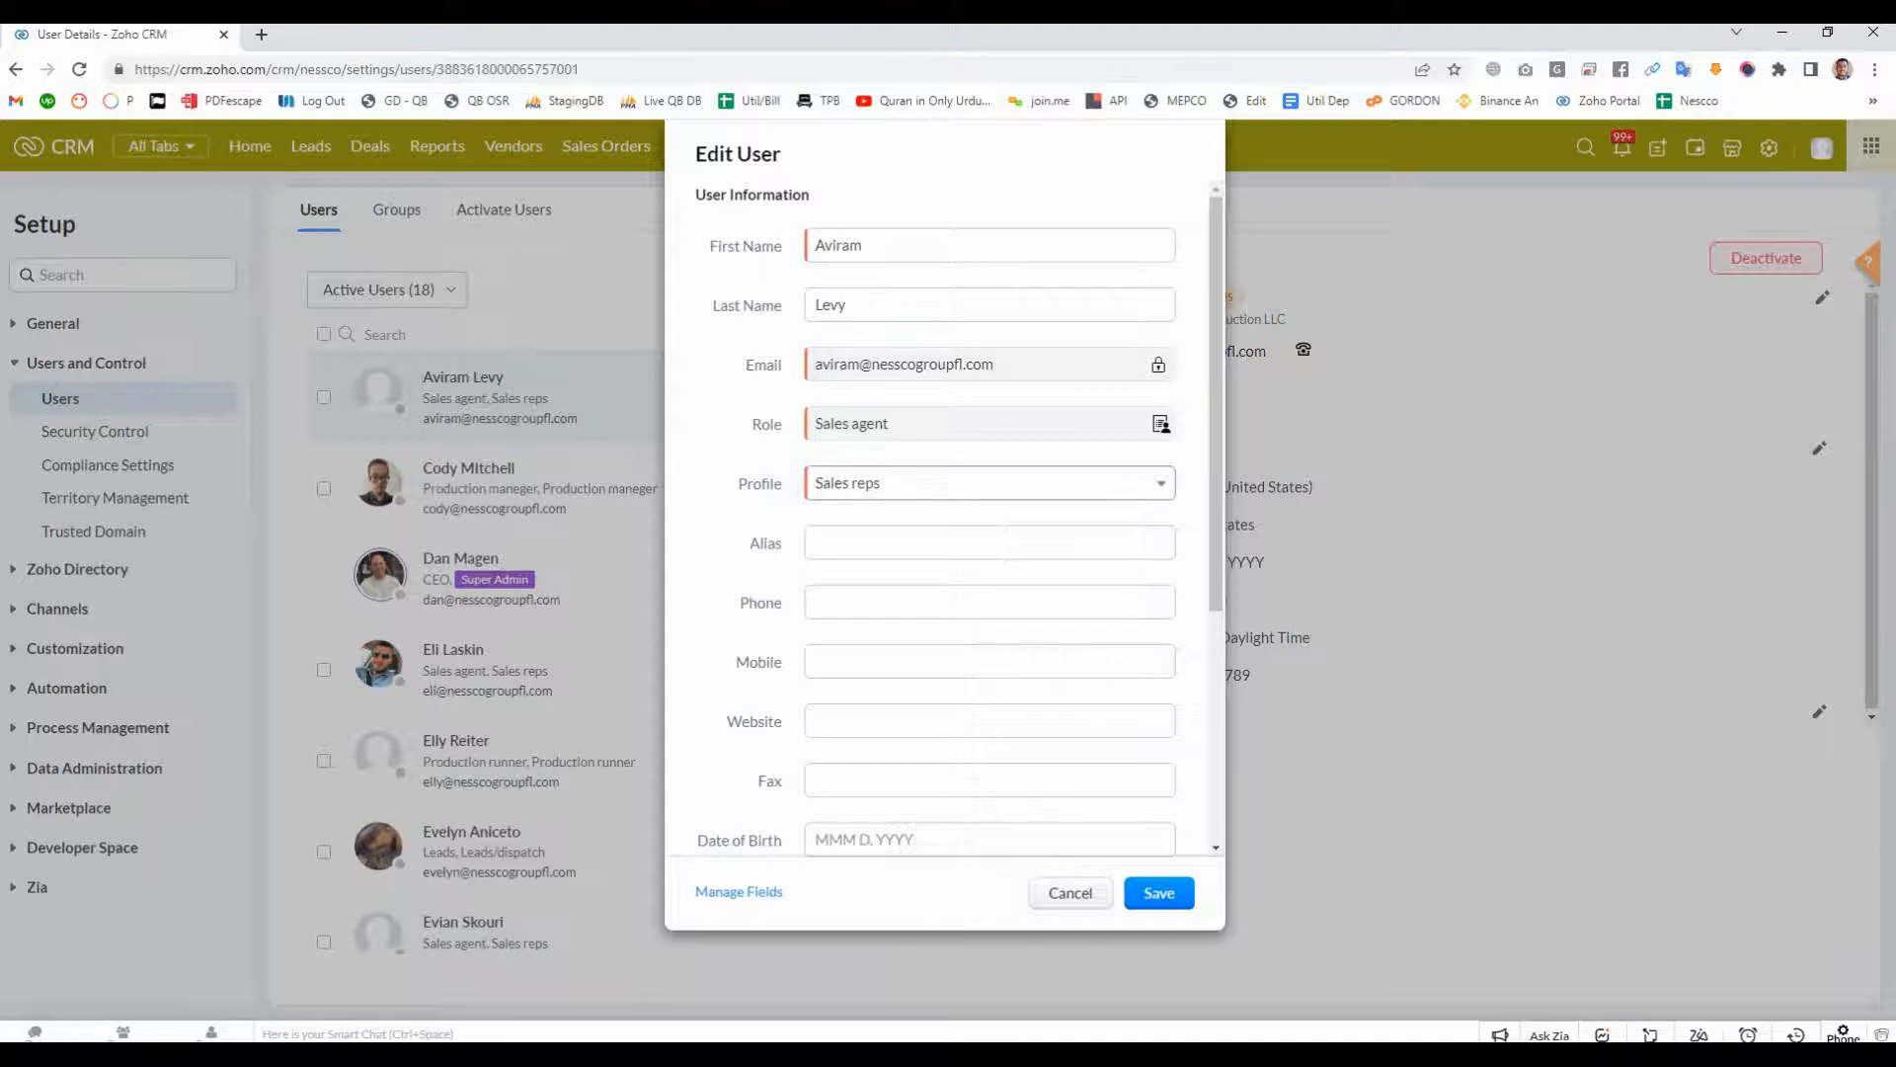
click(990, 483)
scroll(987, 632, down, 2)
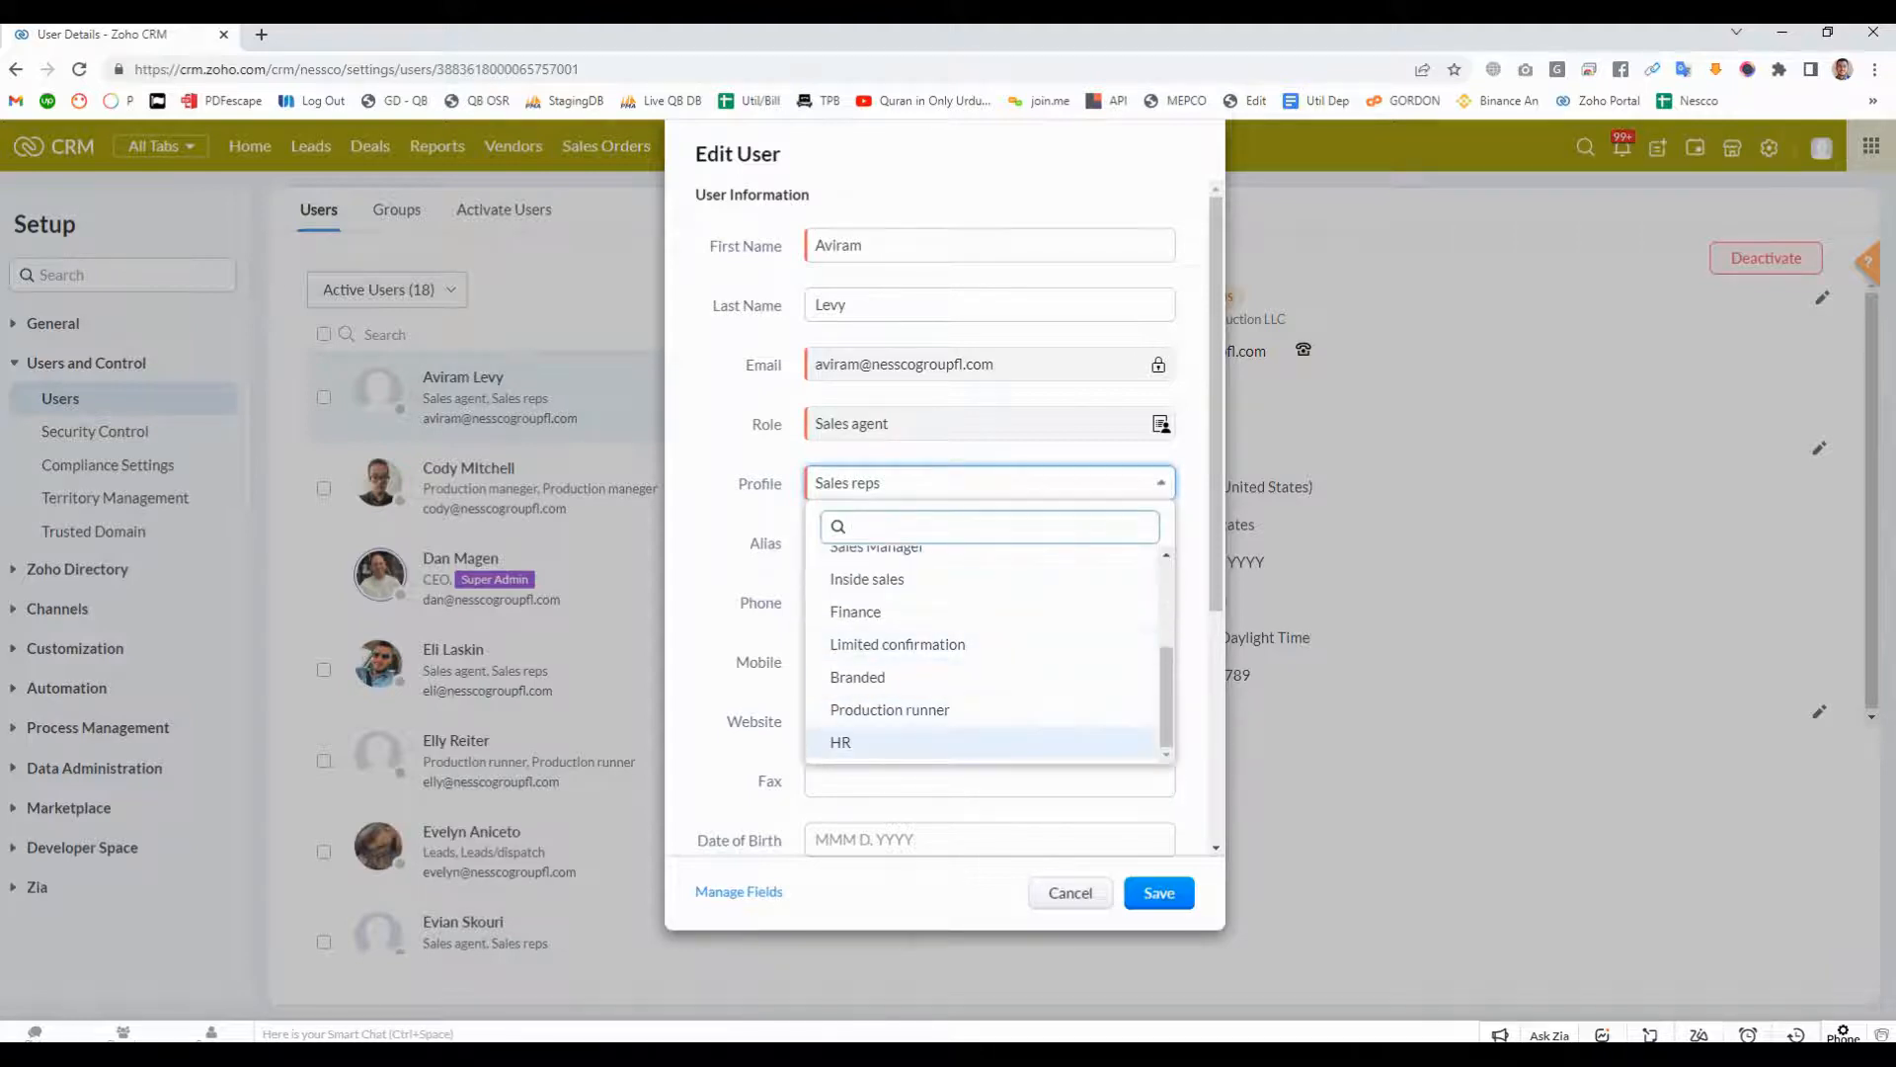
click(869, 742)
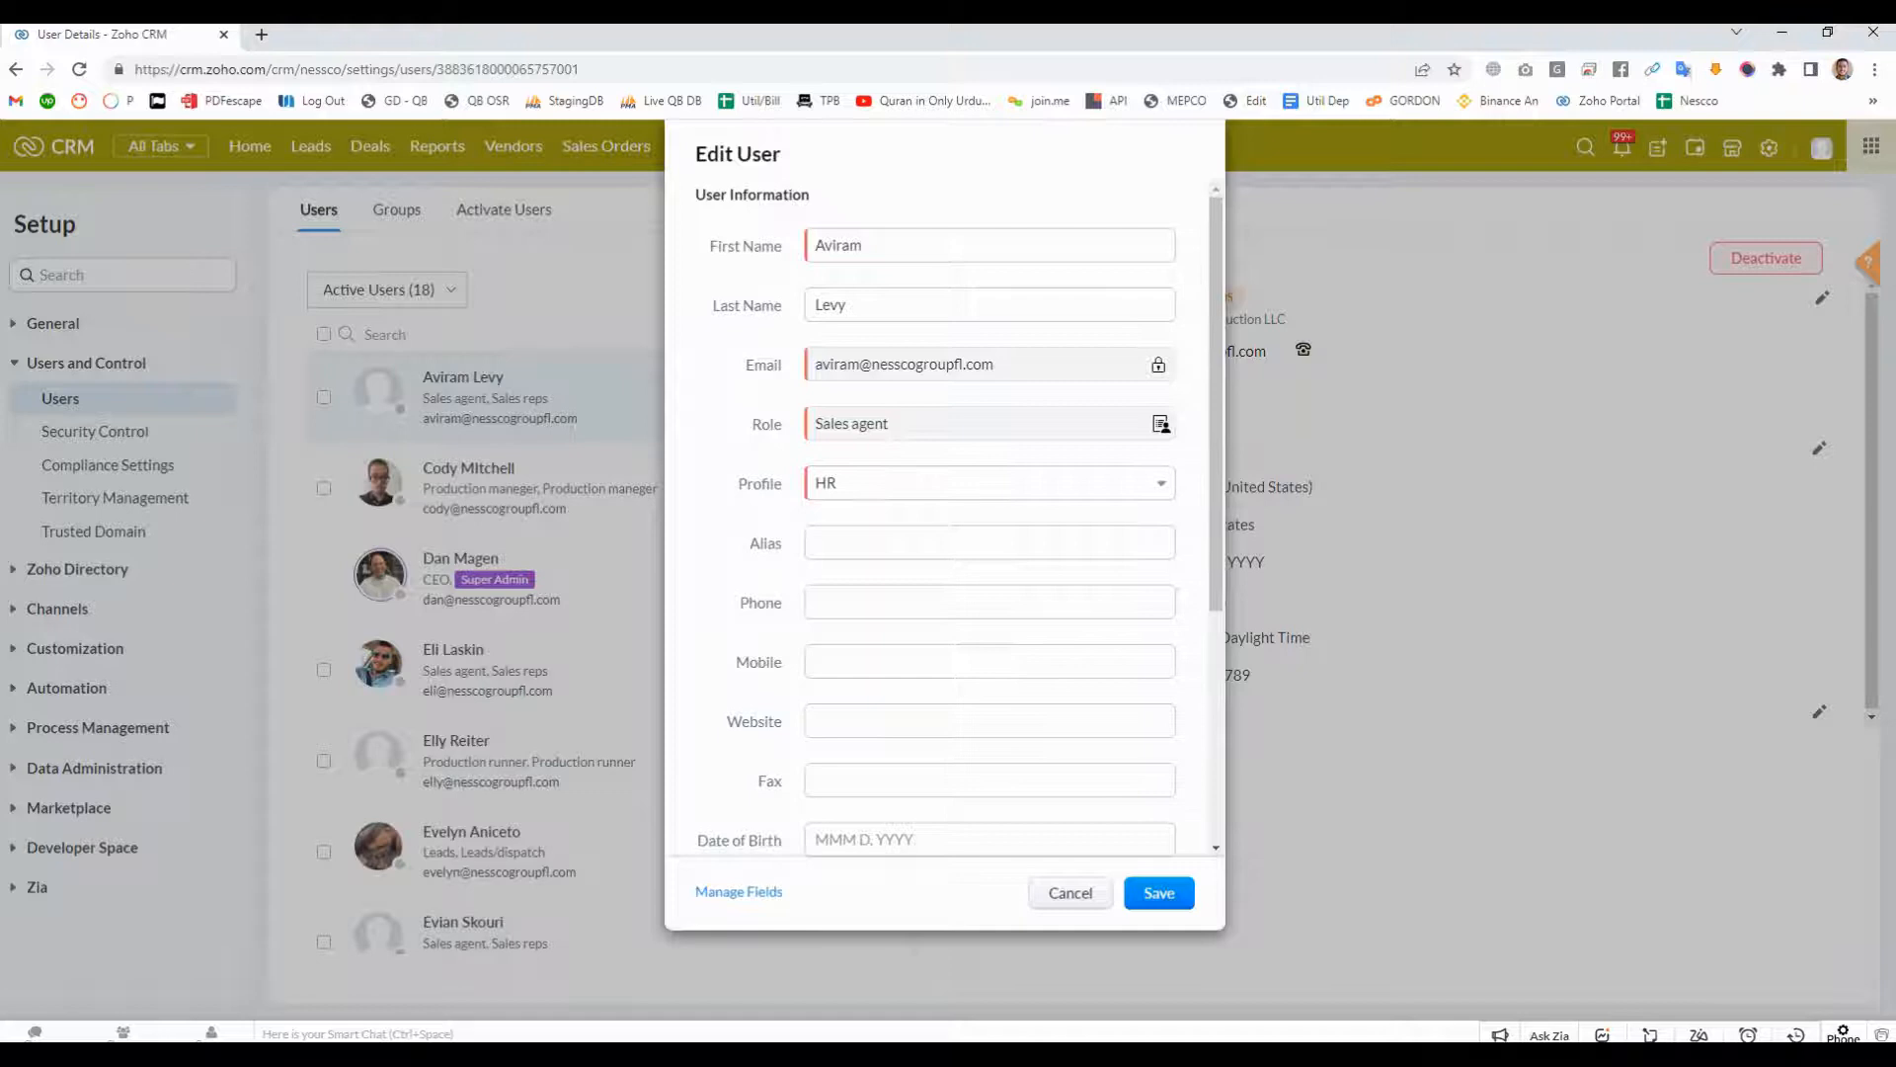
click(990, 482)
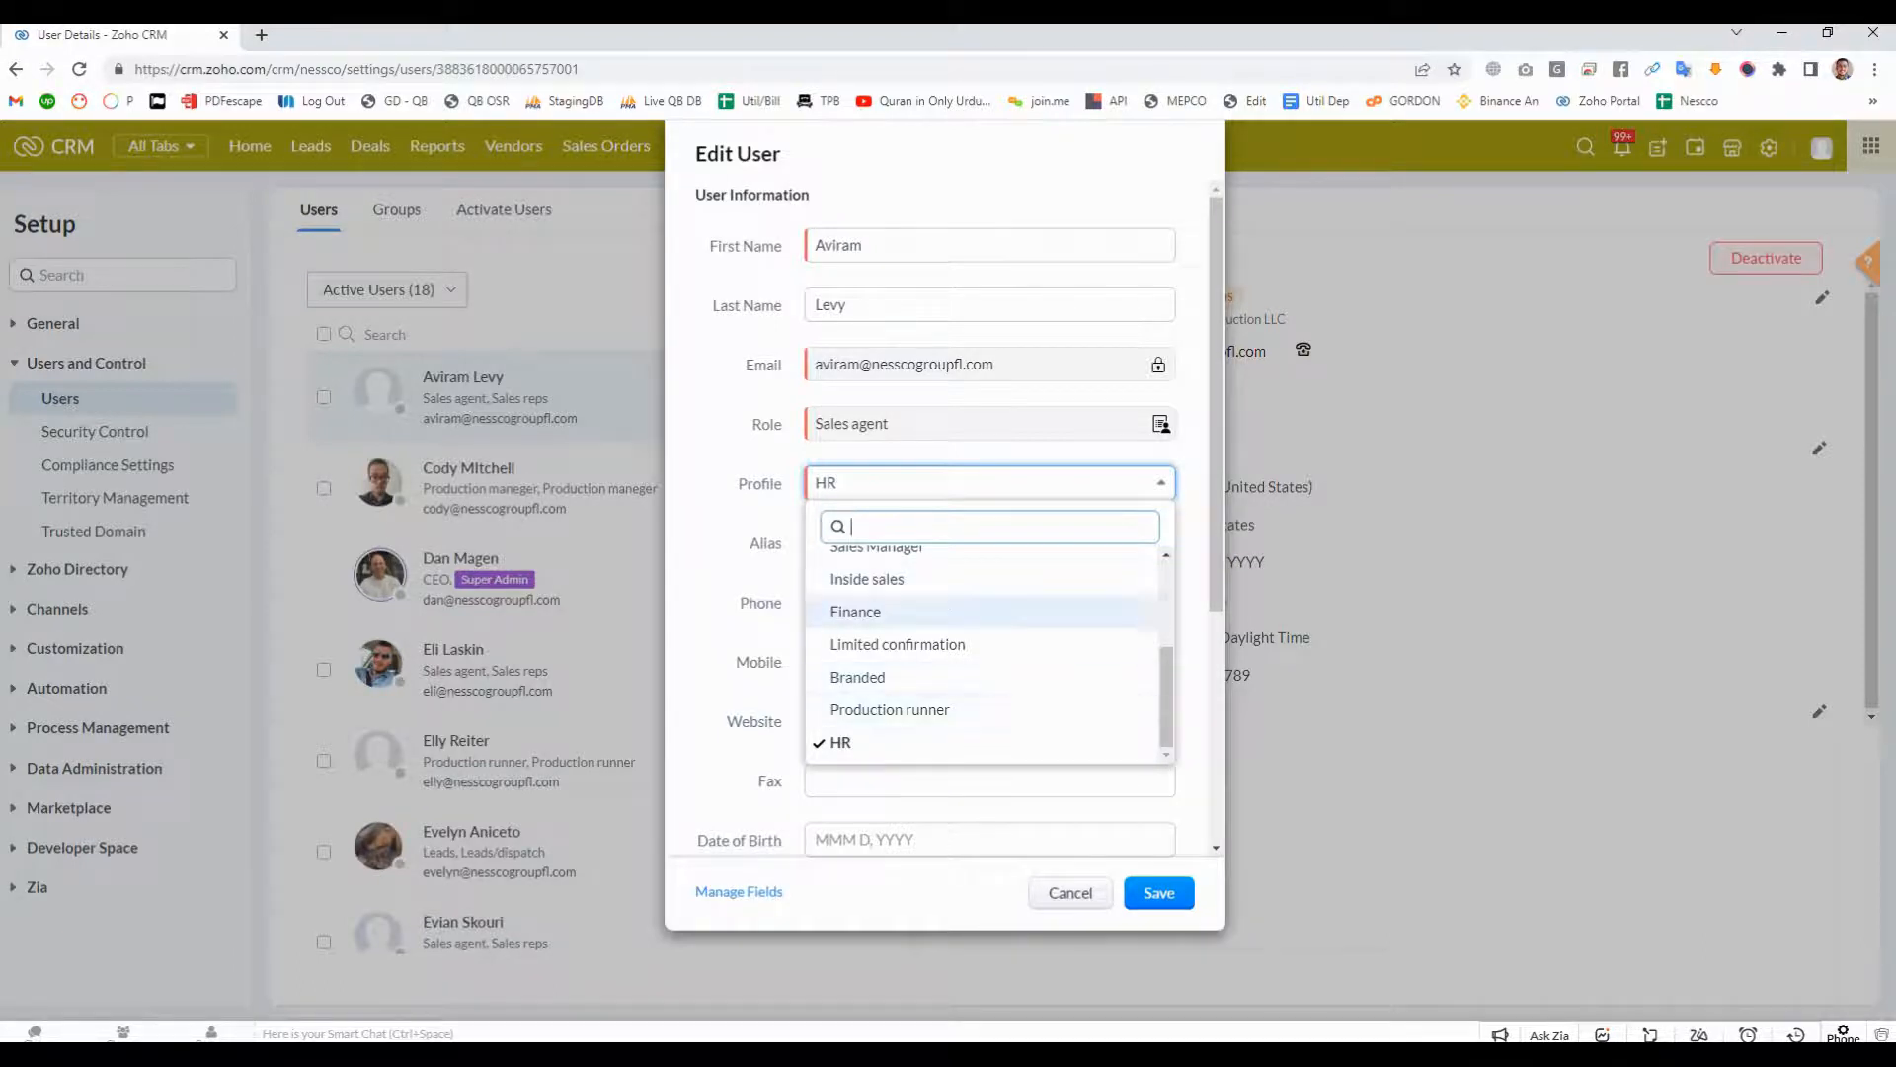
scroll(988, 652, up, 5)
scroll(988, 651, down, 5)
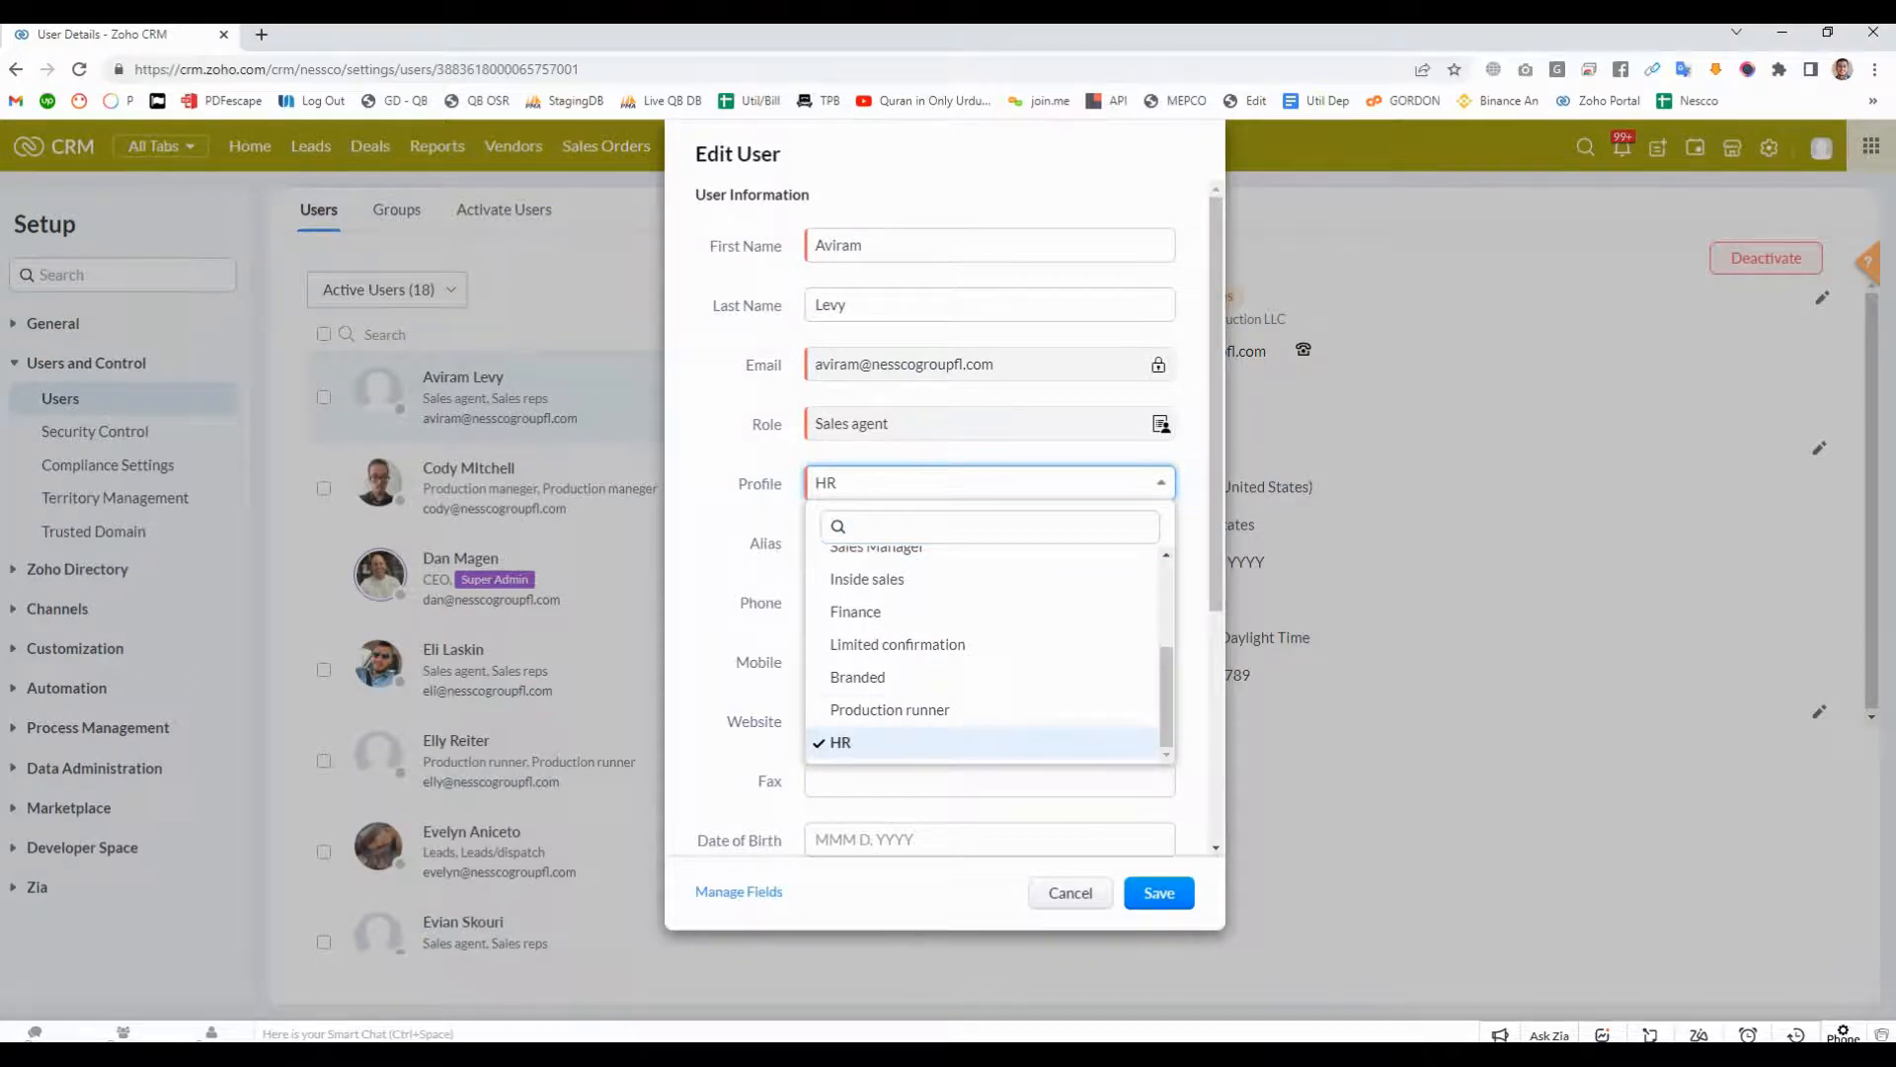
key(Escape)
key(Escape)
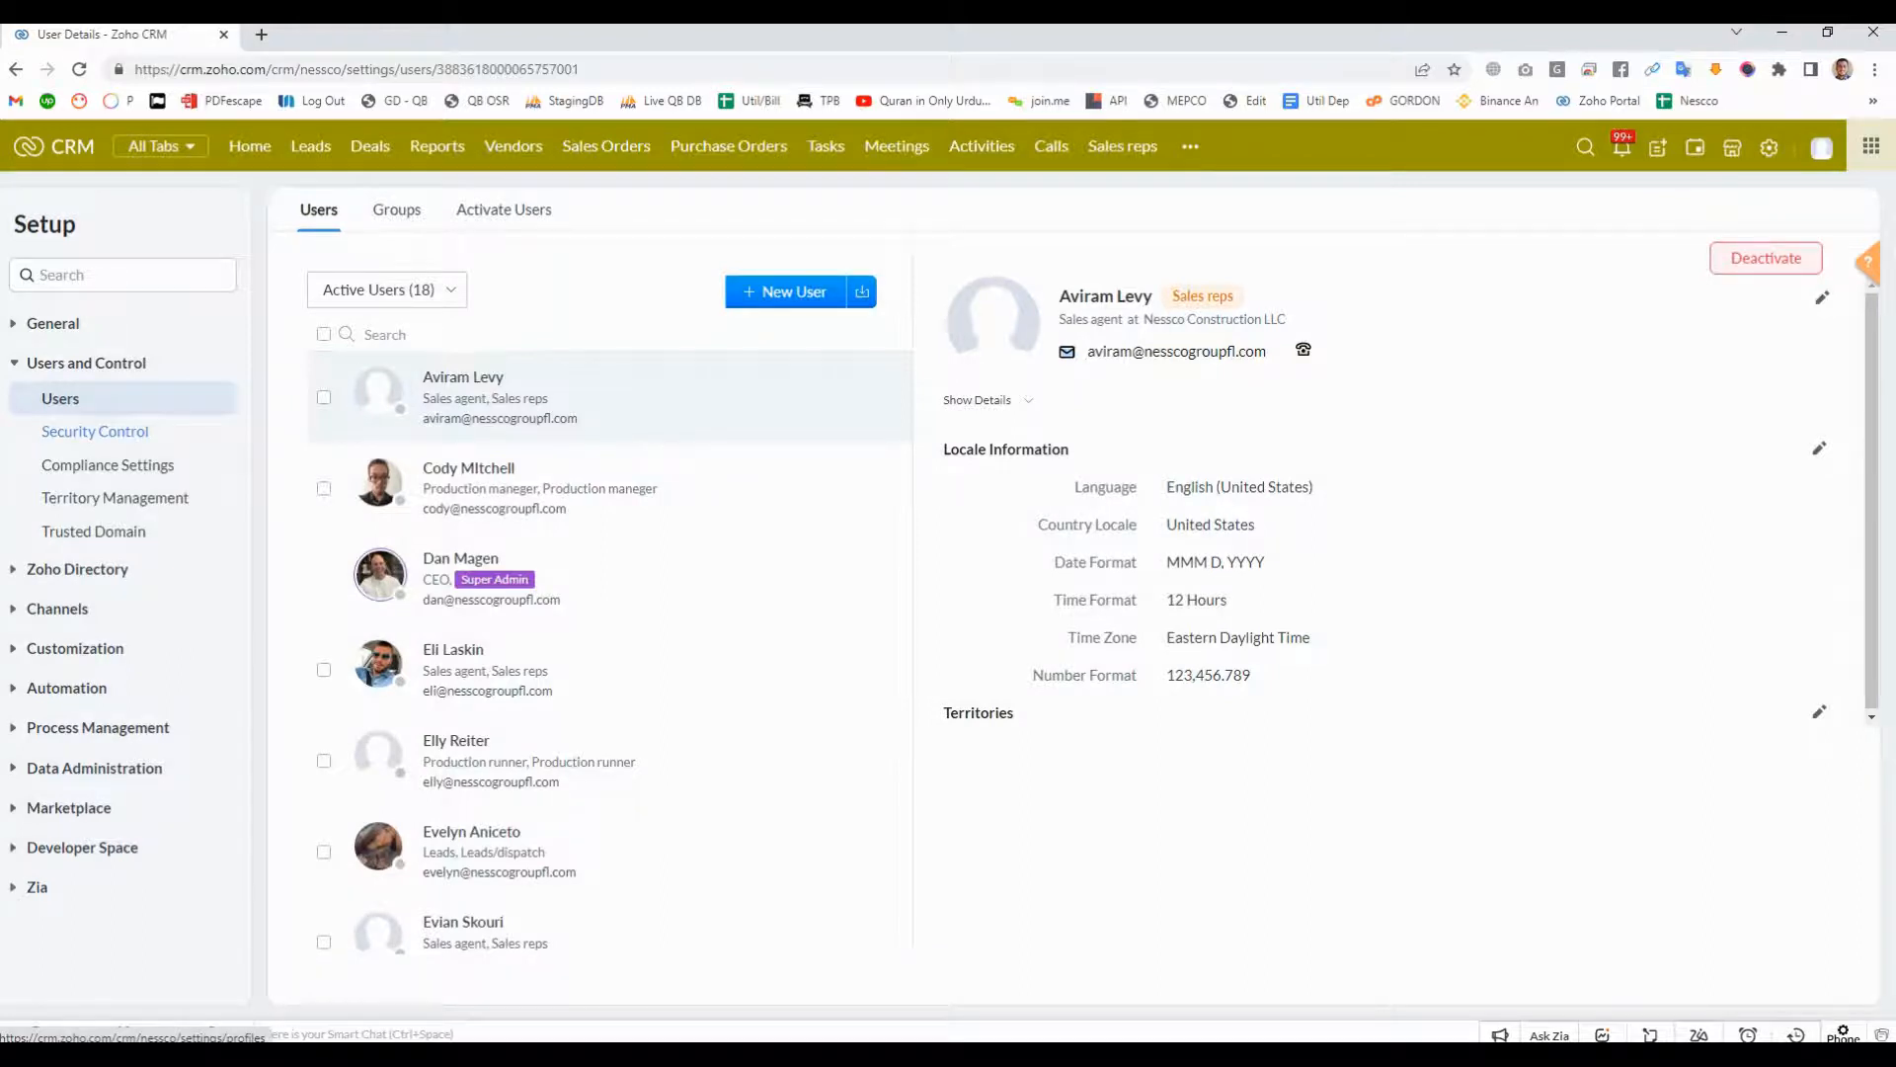
- Return to the Security Control settings and open the roles list
click(95, 430)
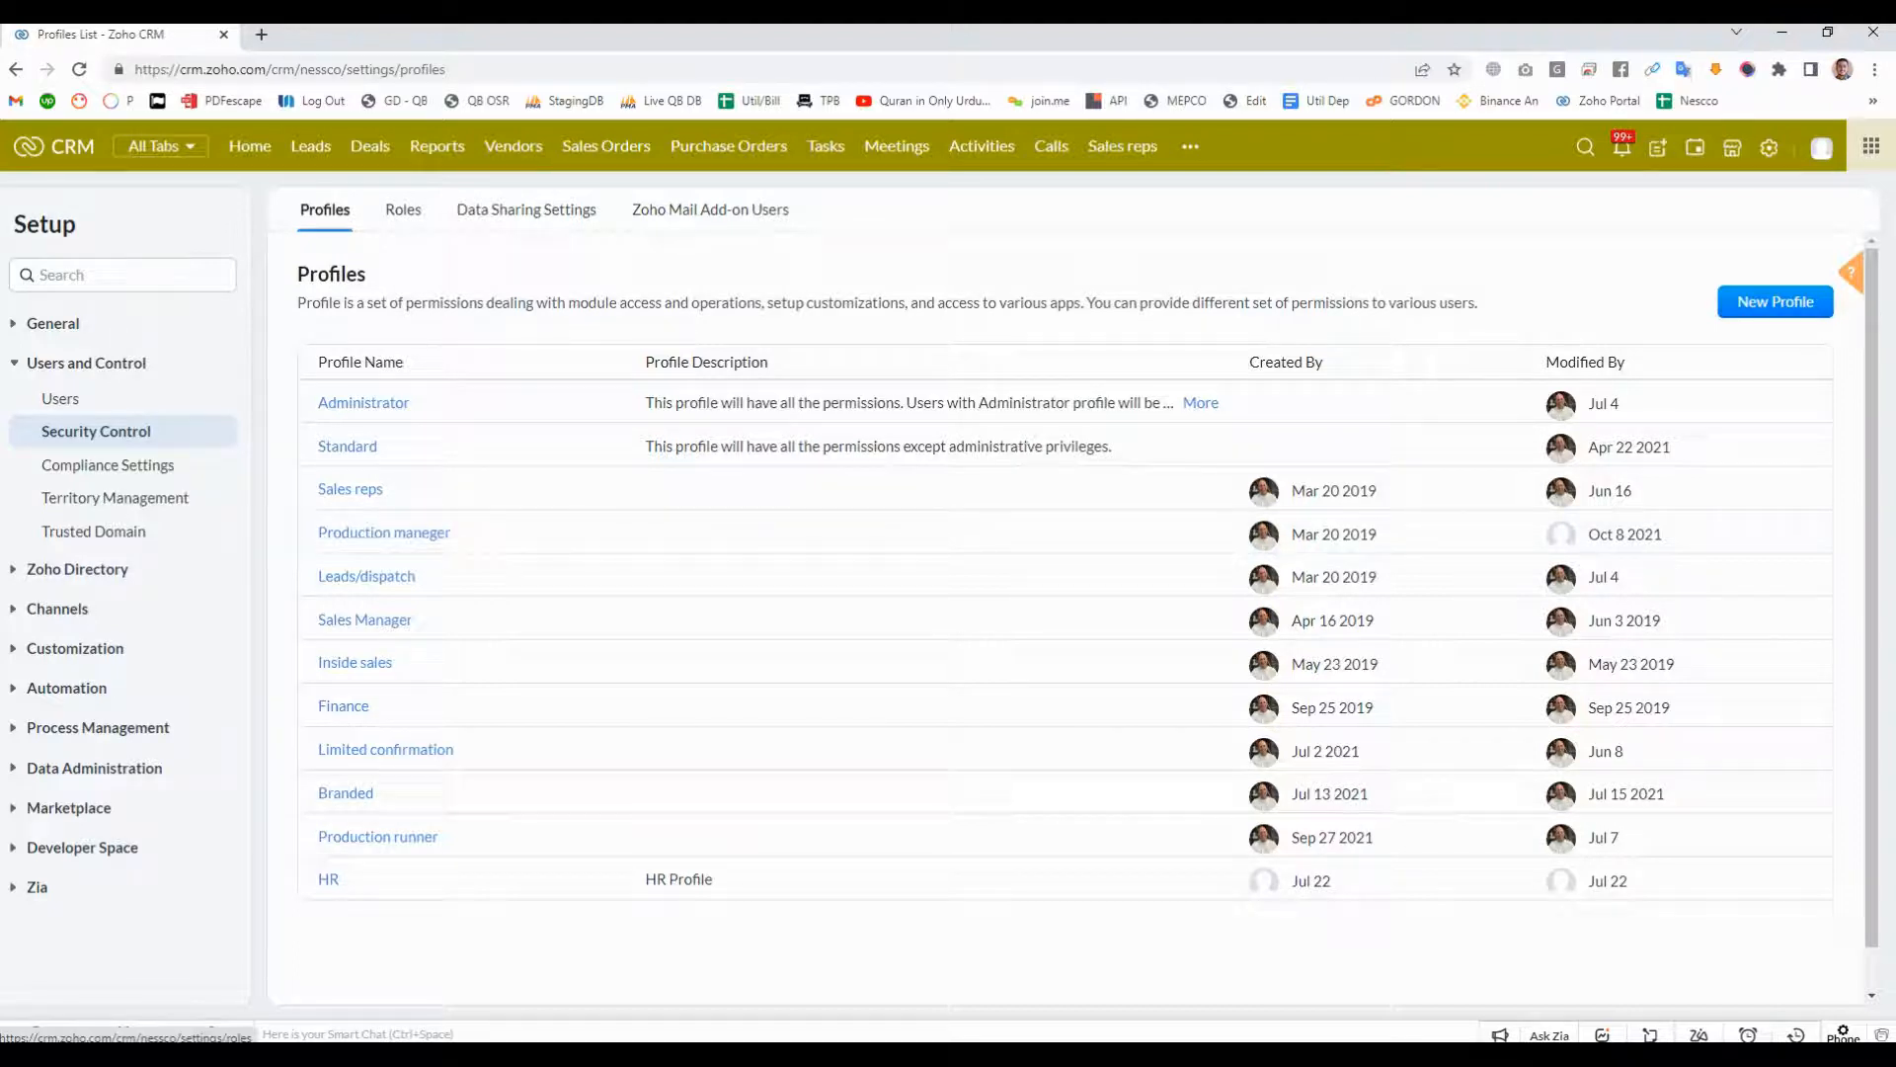
click(403, 210)
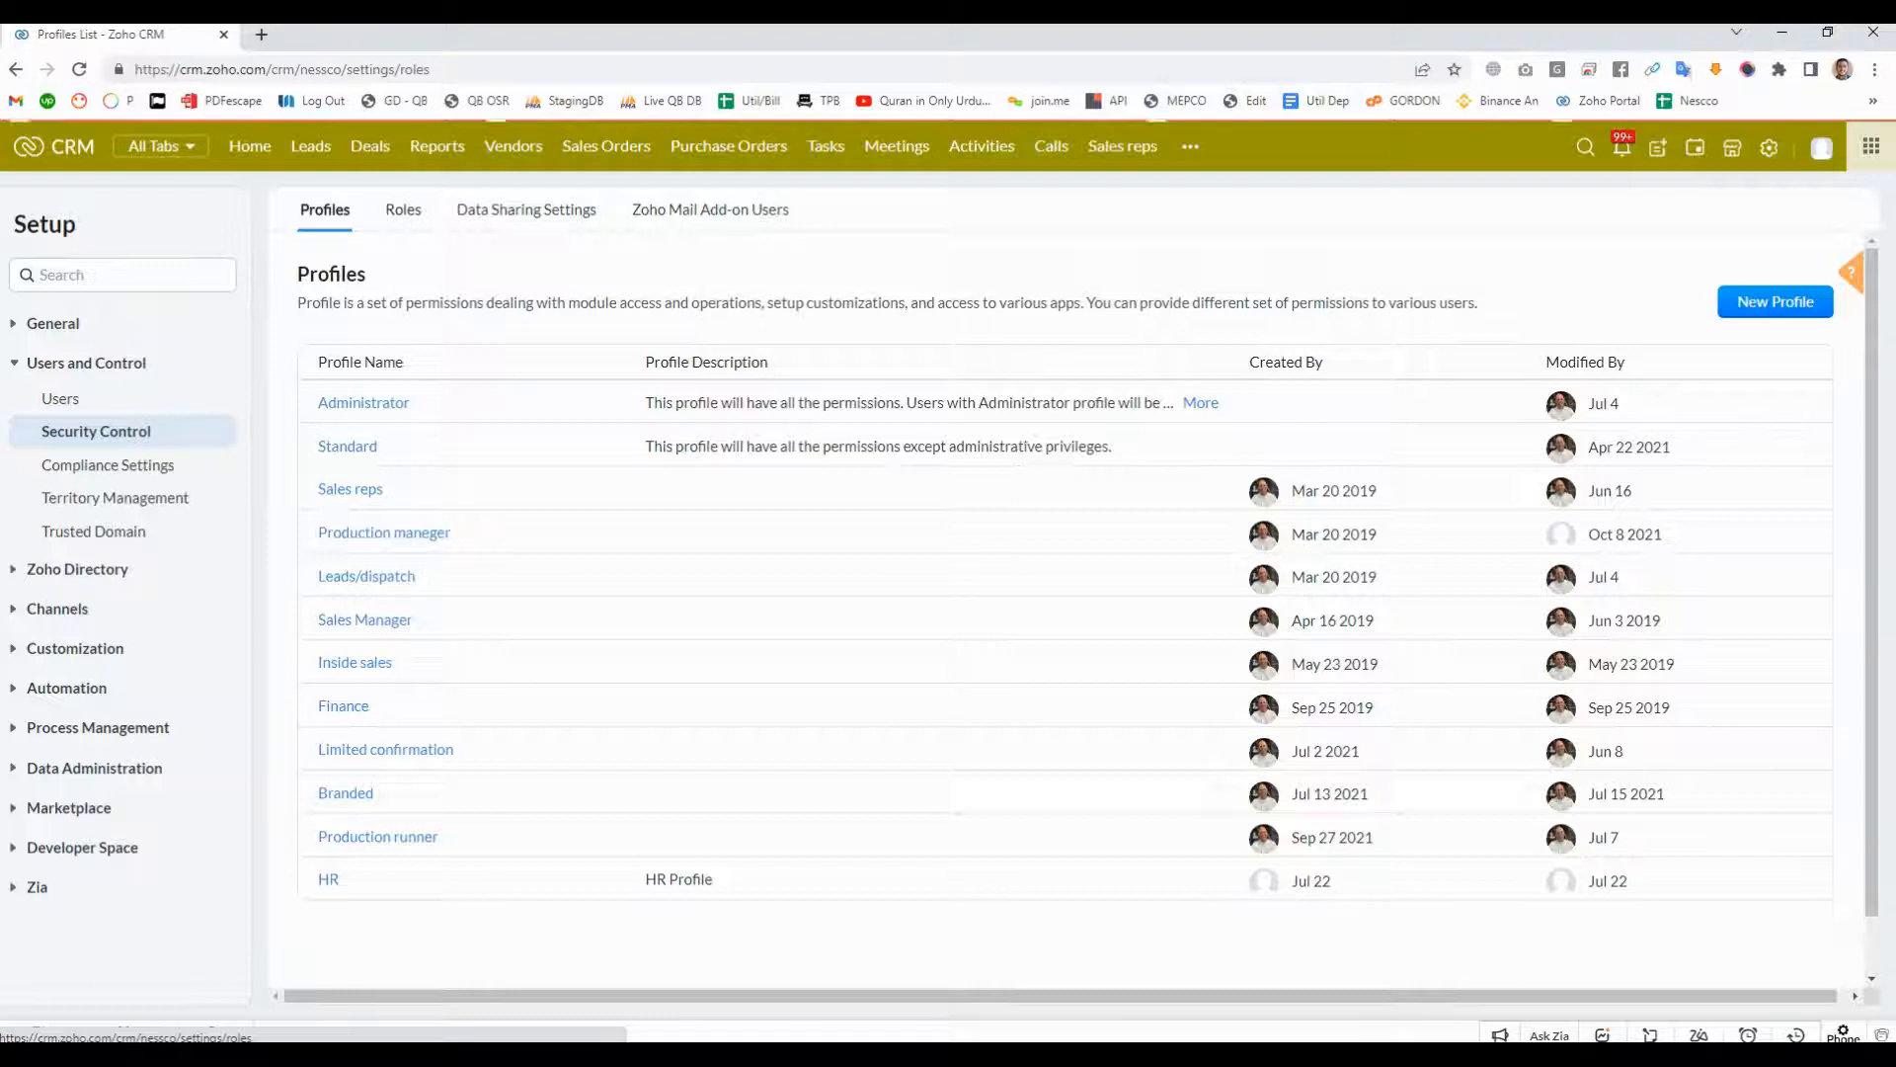
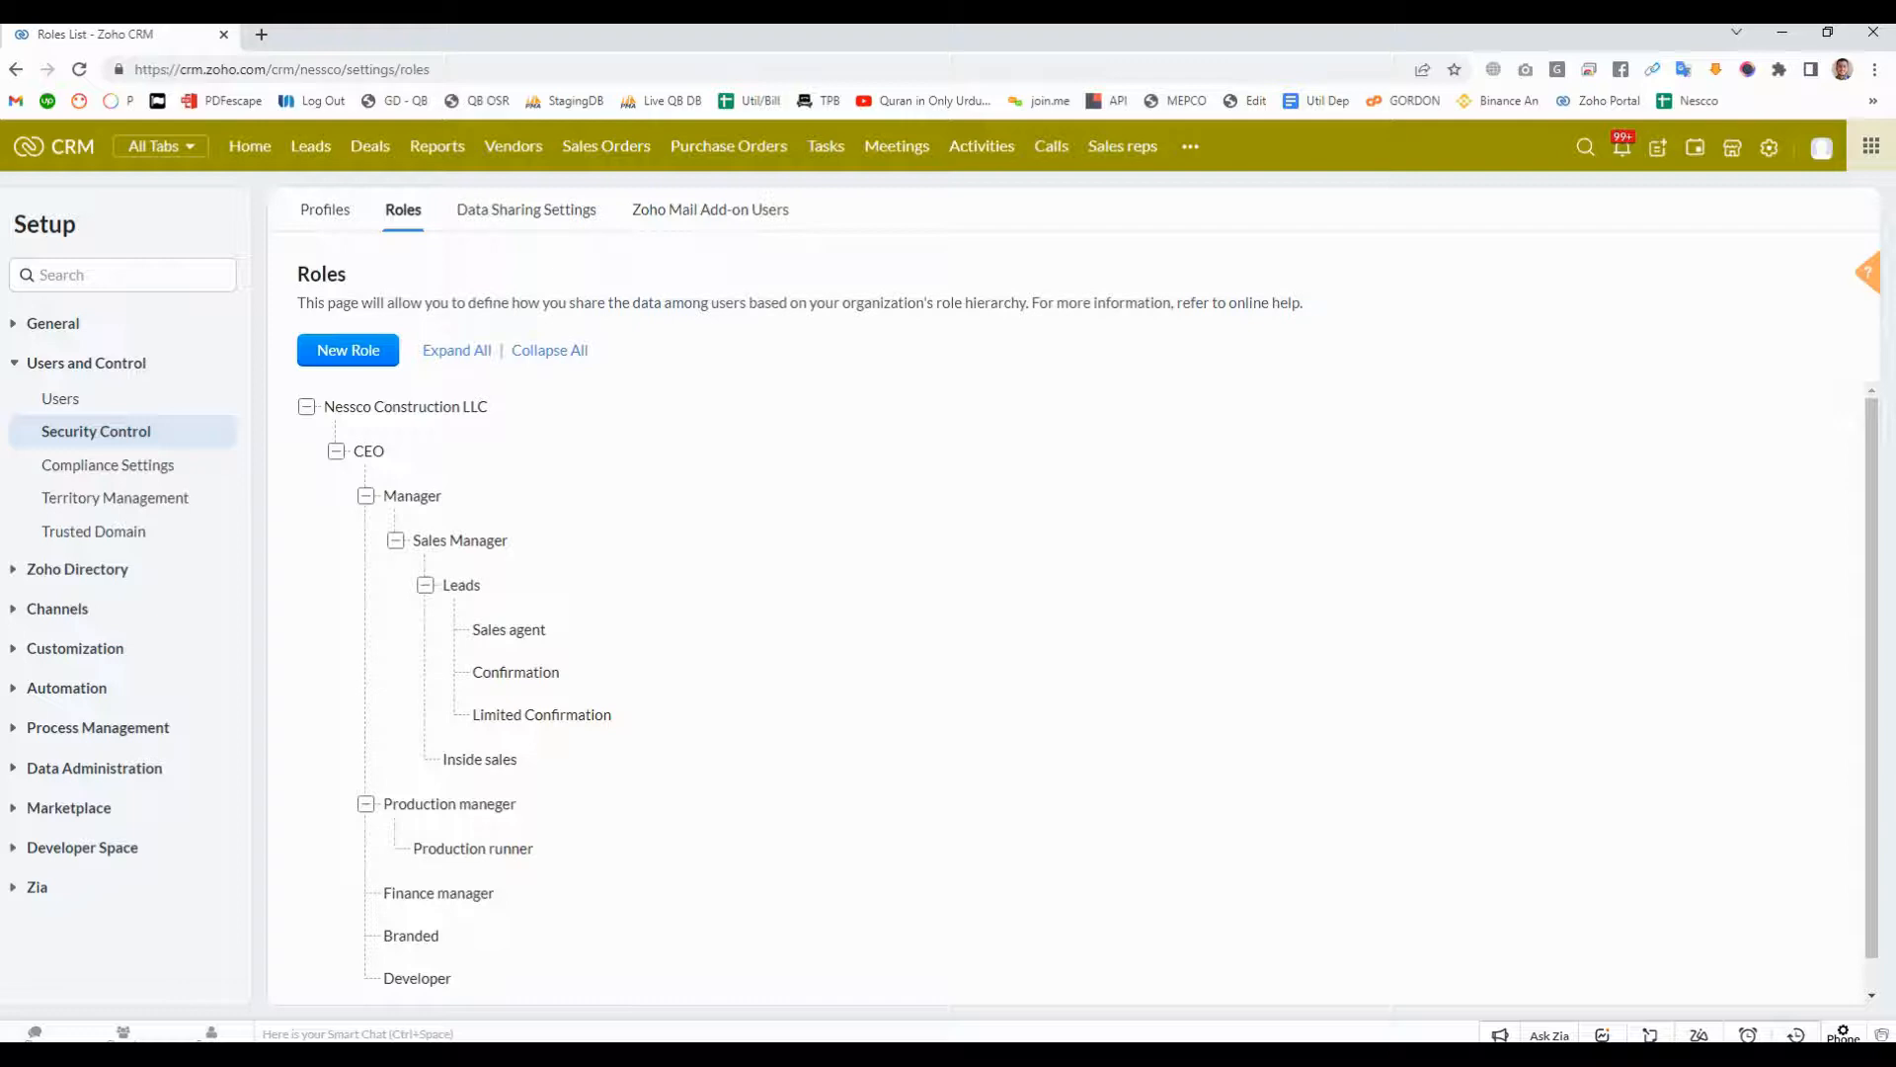
- Review the role hierarchy from Sales agent up to Manager, and compare it with the profiles list
mouse_move(523, 631)
mouse_move(464, 541)
mouse_move(413, 496)
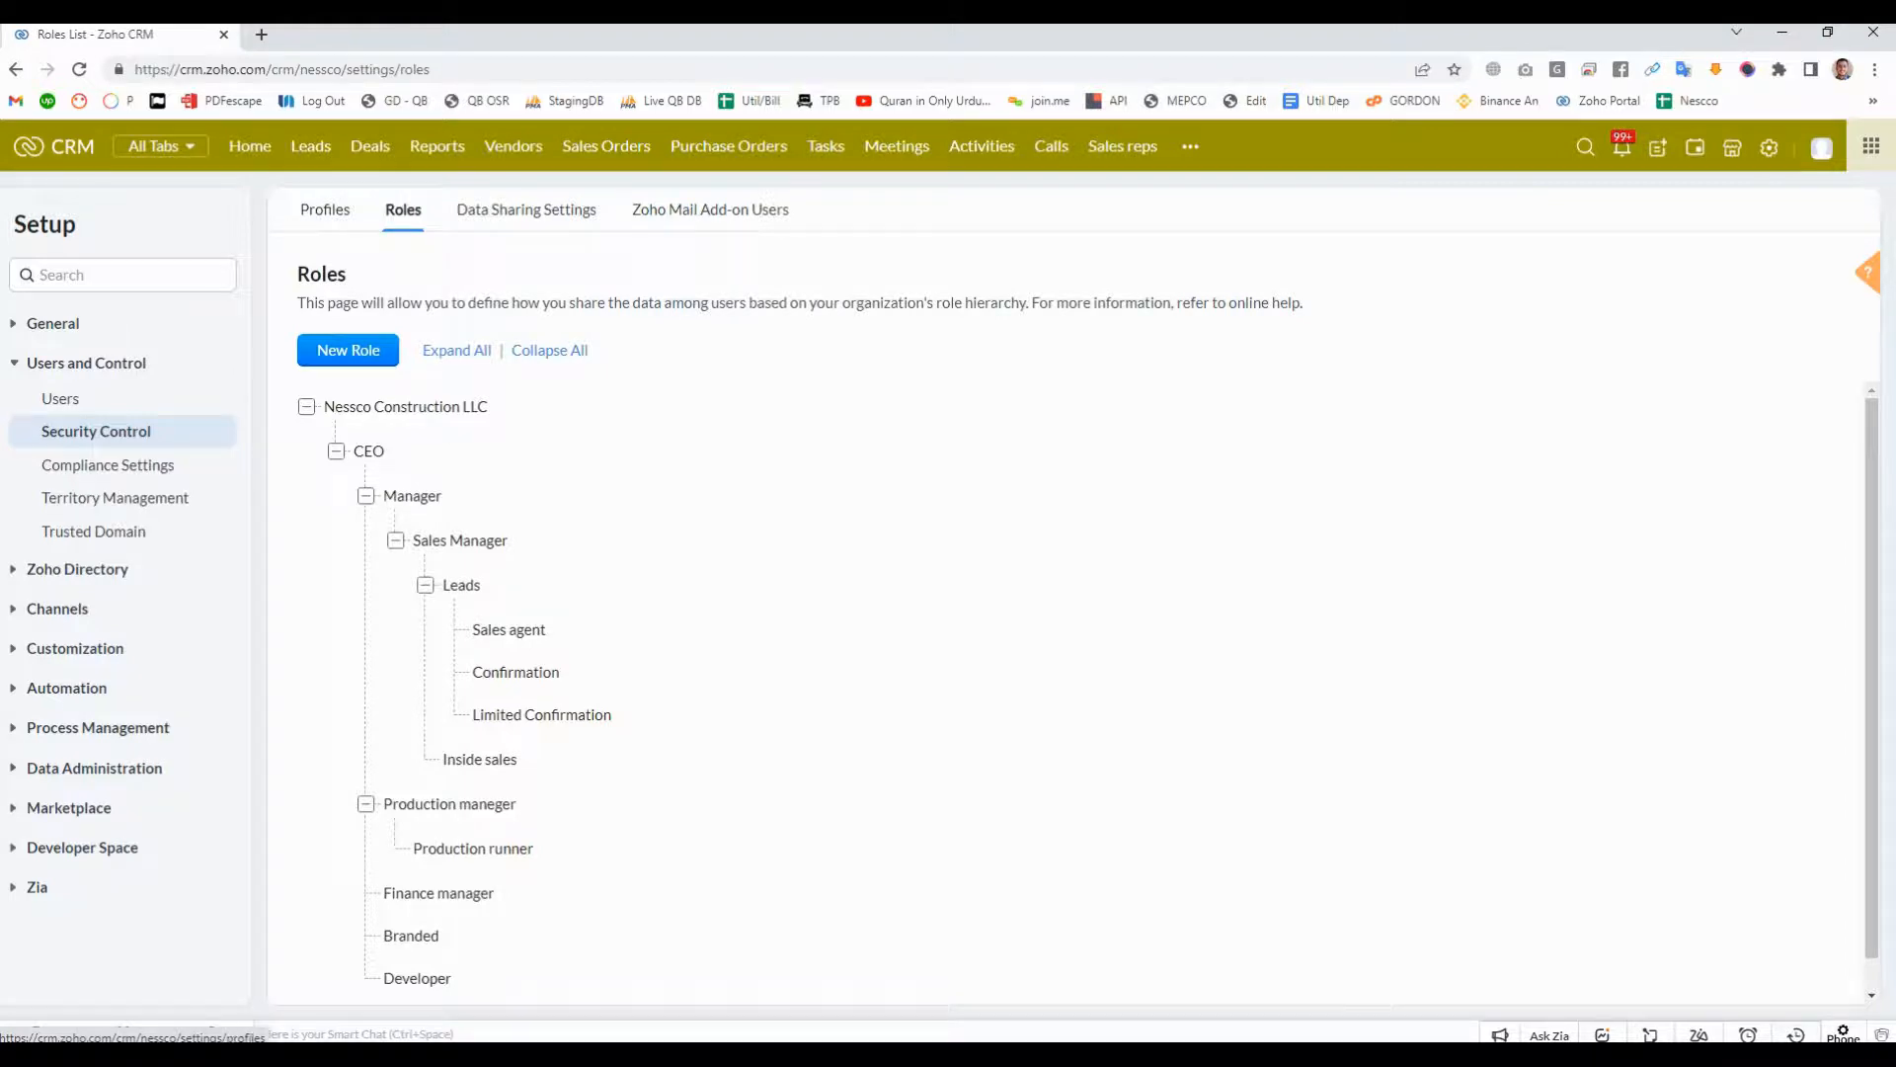
click(325, 210)
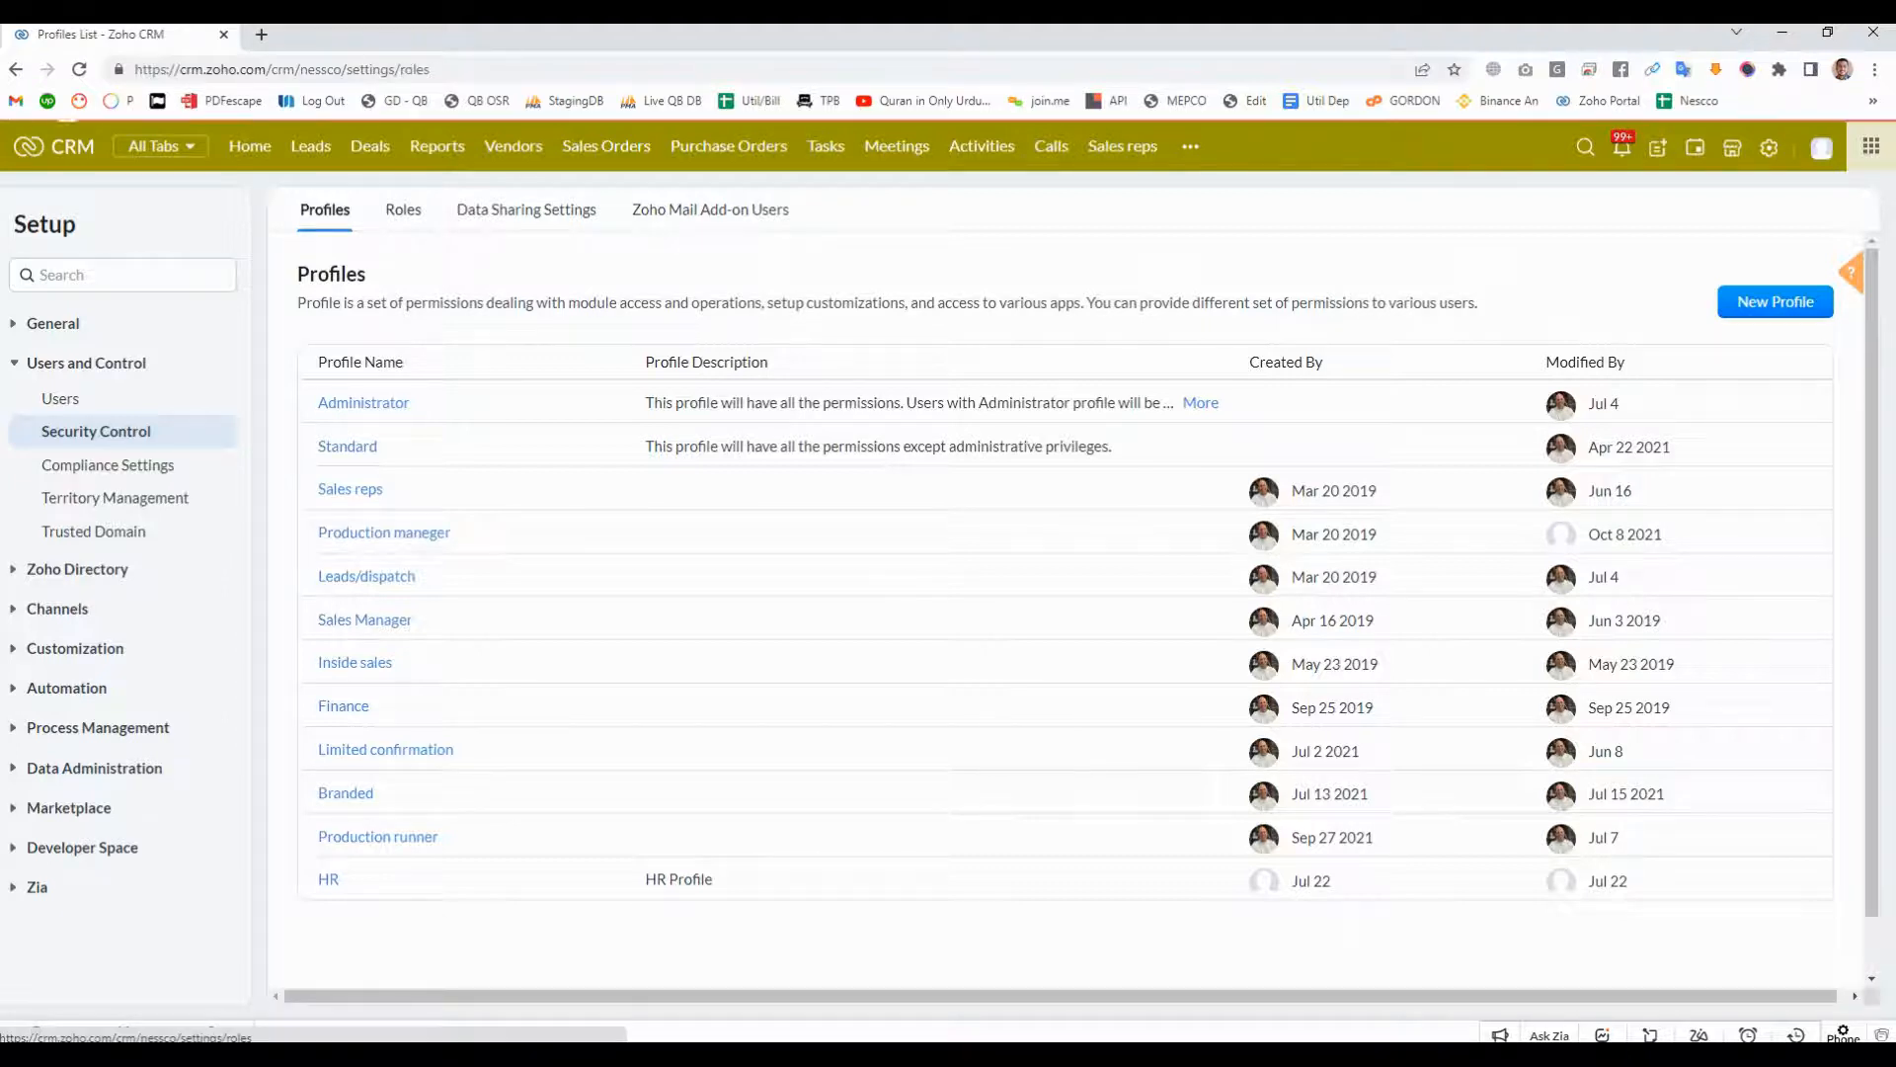
click(403, 209)
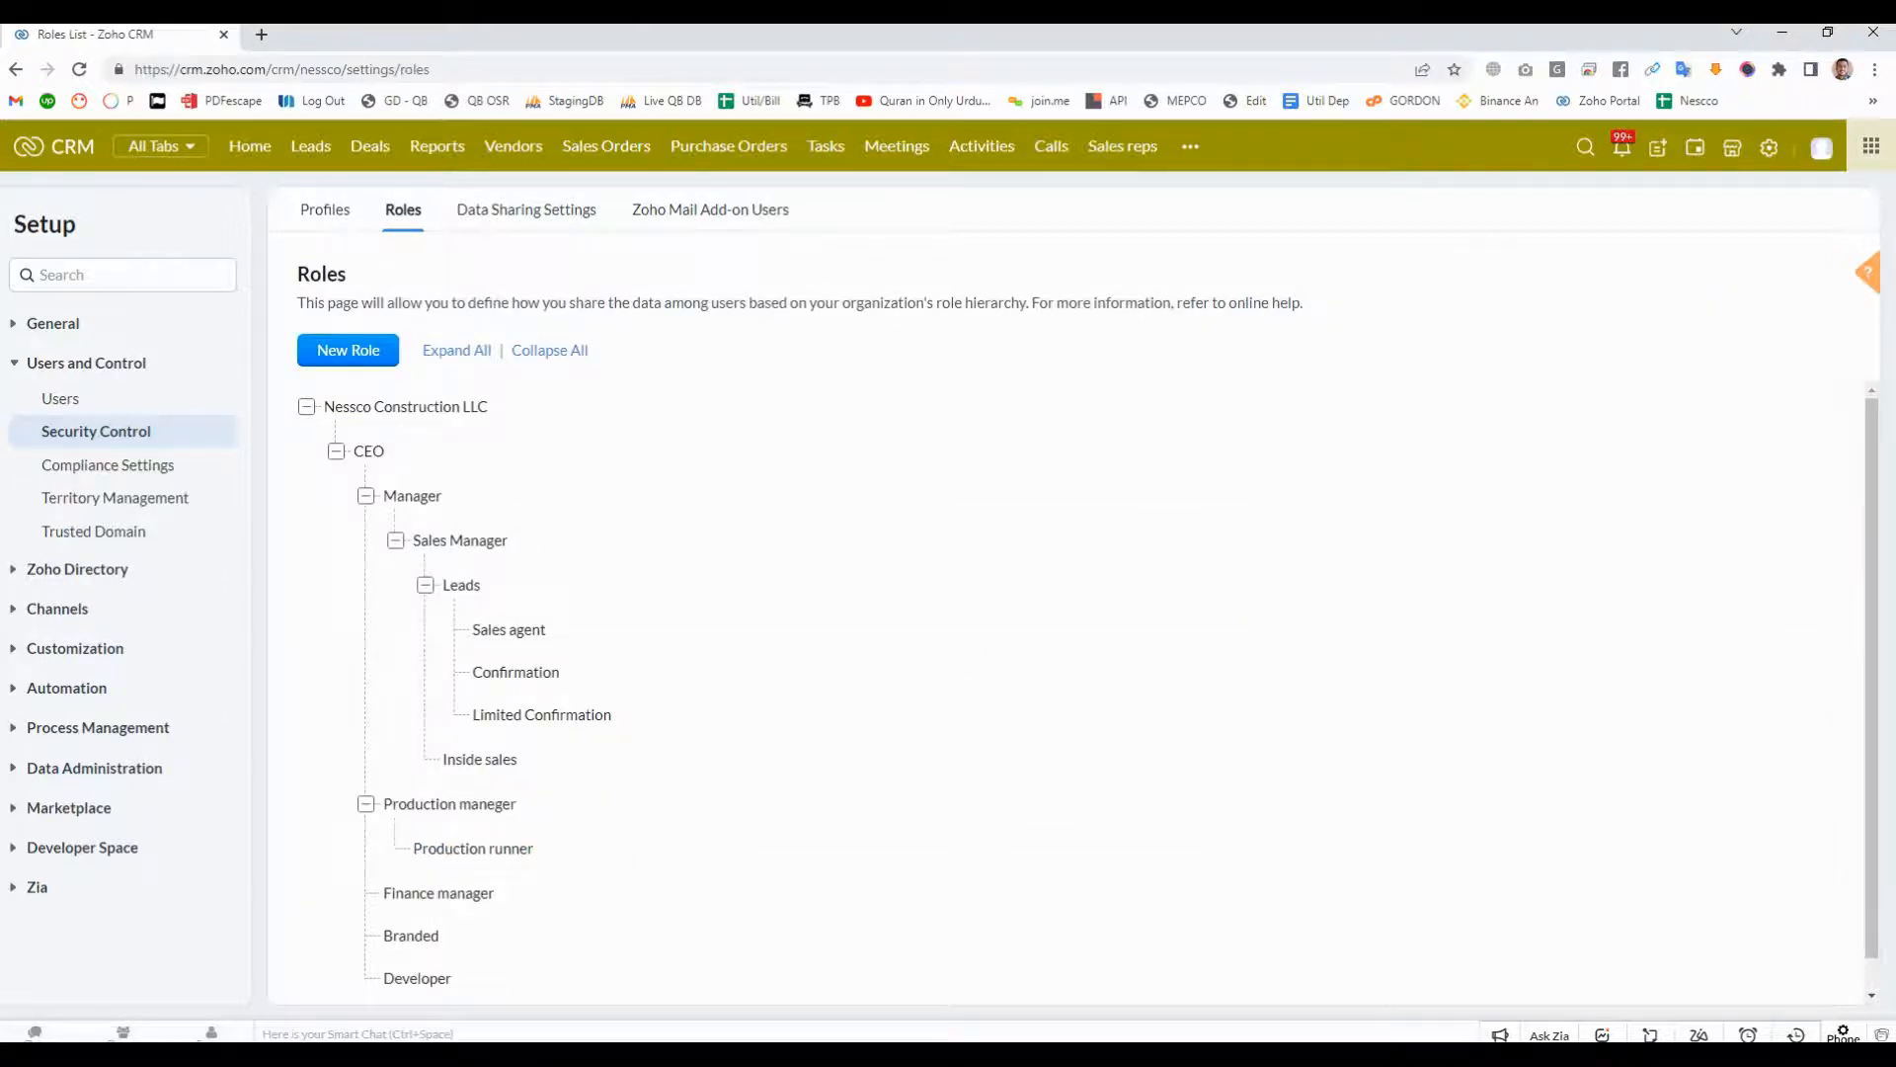
- Create a new role named HR that reports to CEO and save it
click(347, 350)
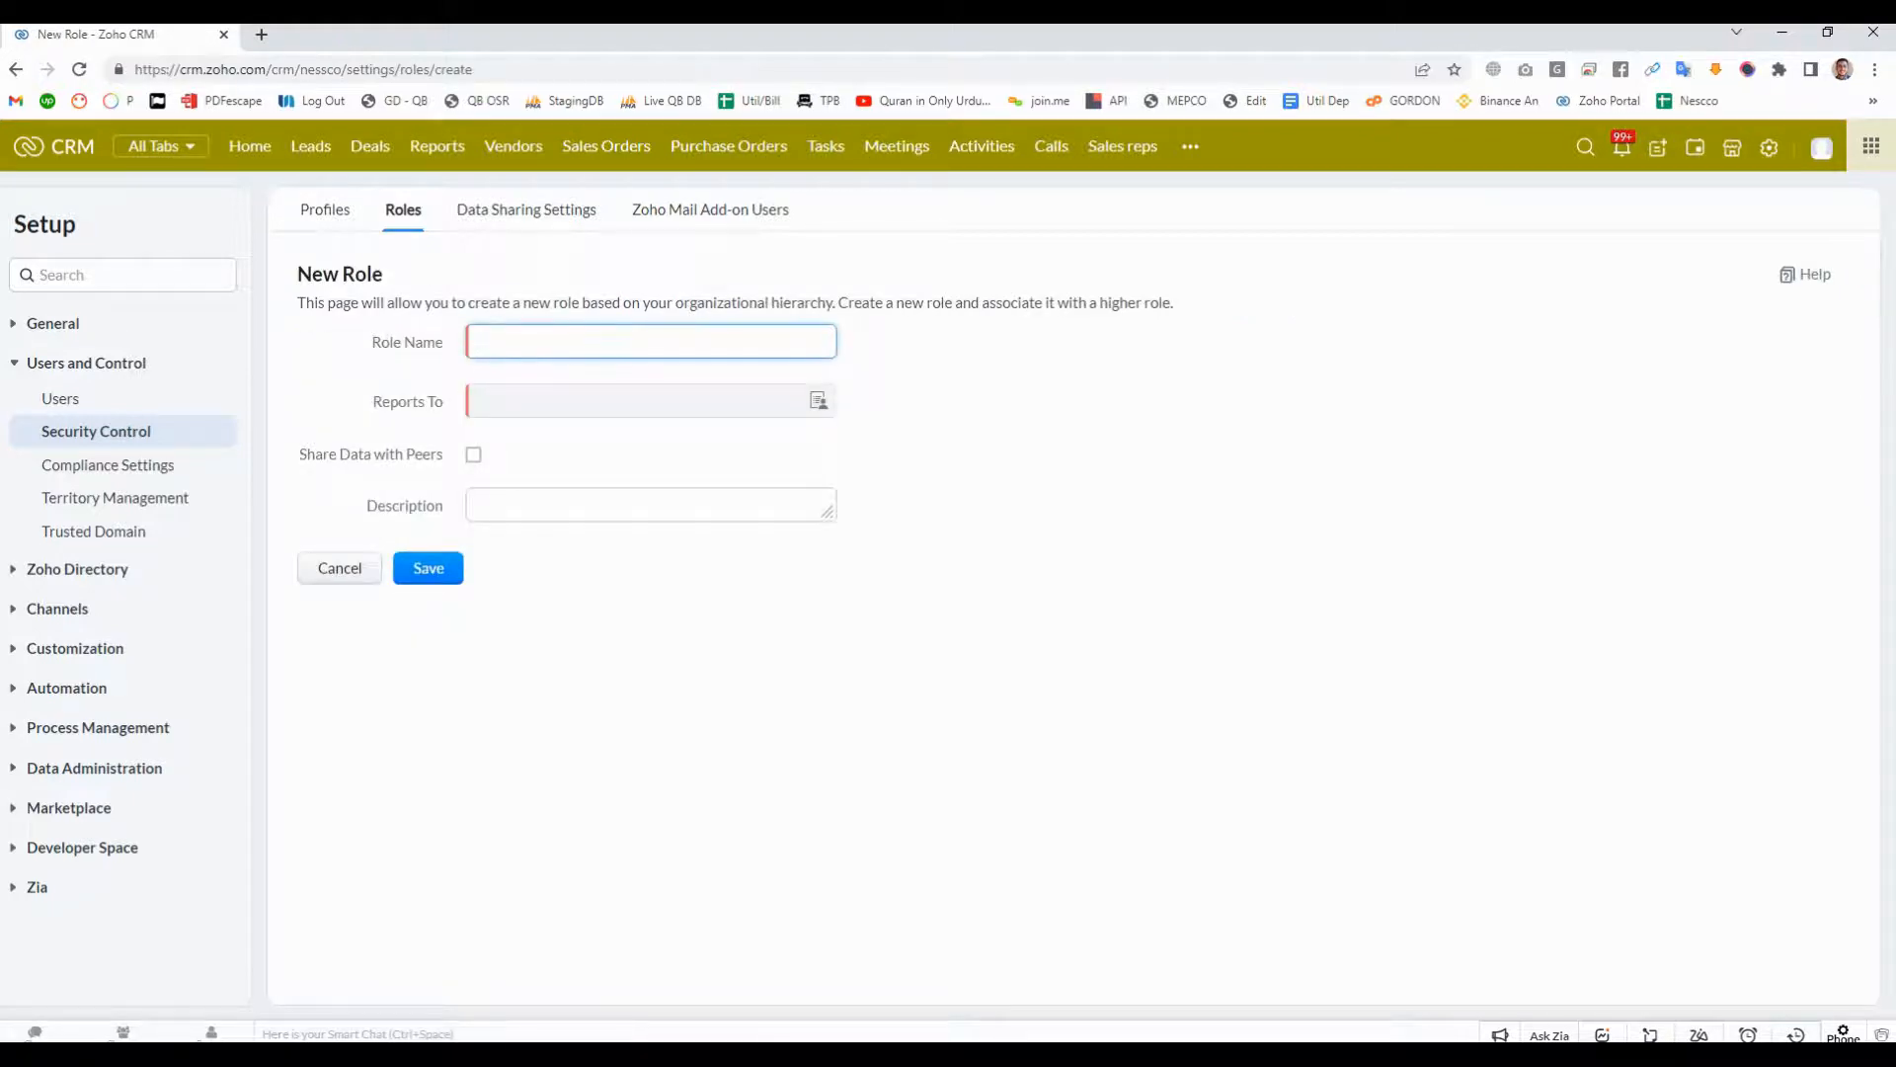
text(Test Role)
triple_click(506, 342)
key(BackSpace)
text(HR)
click(819, 401)
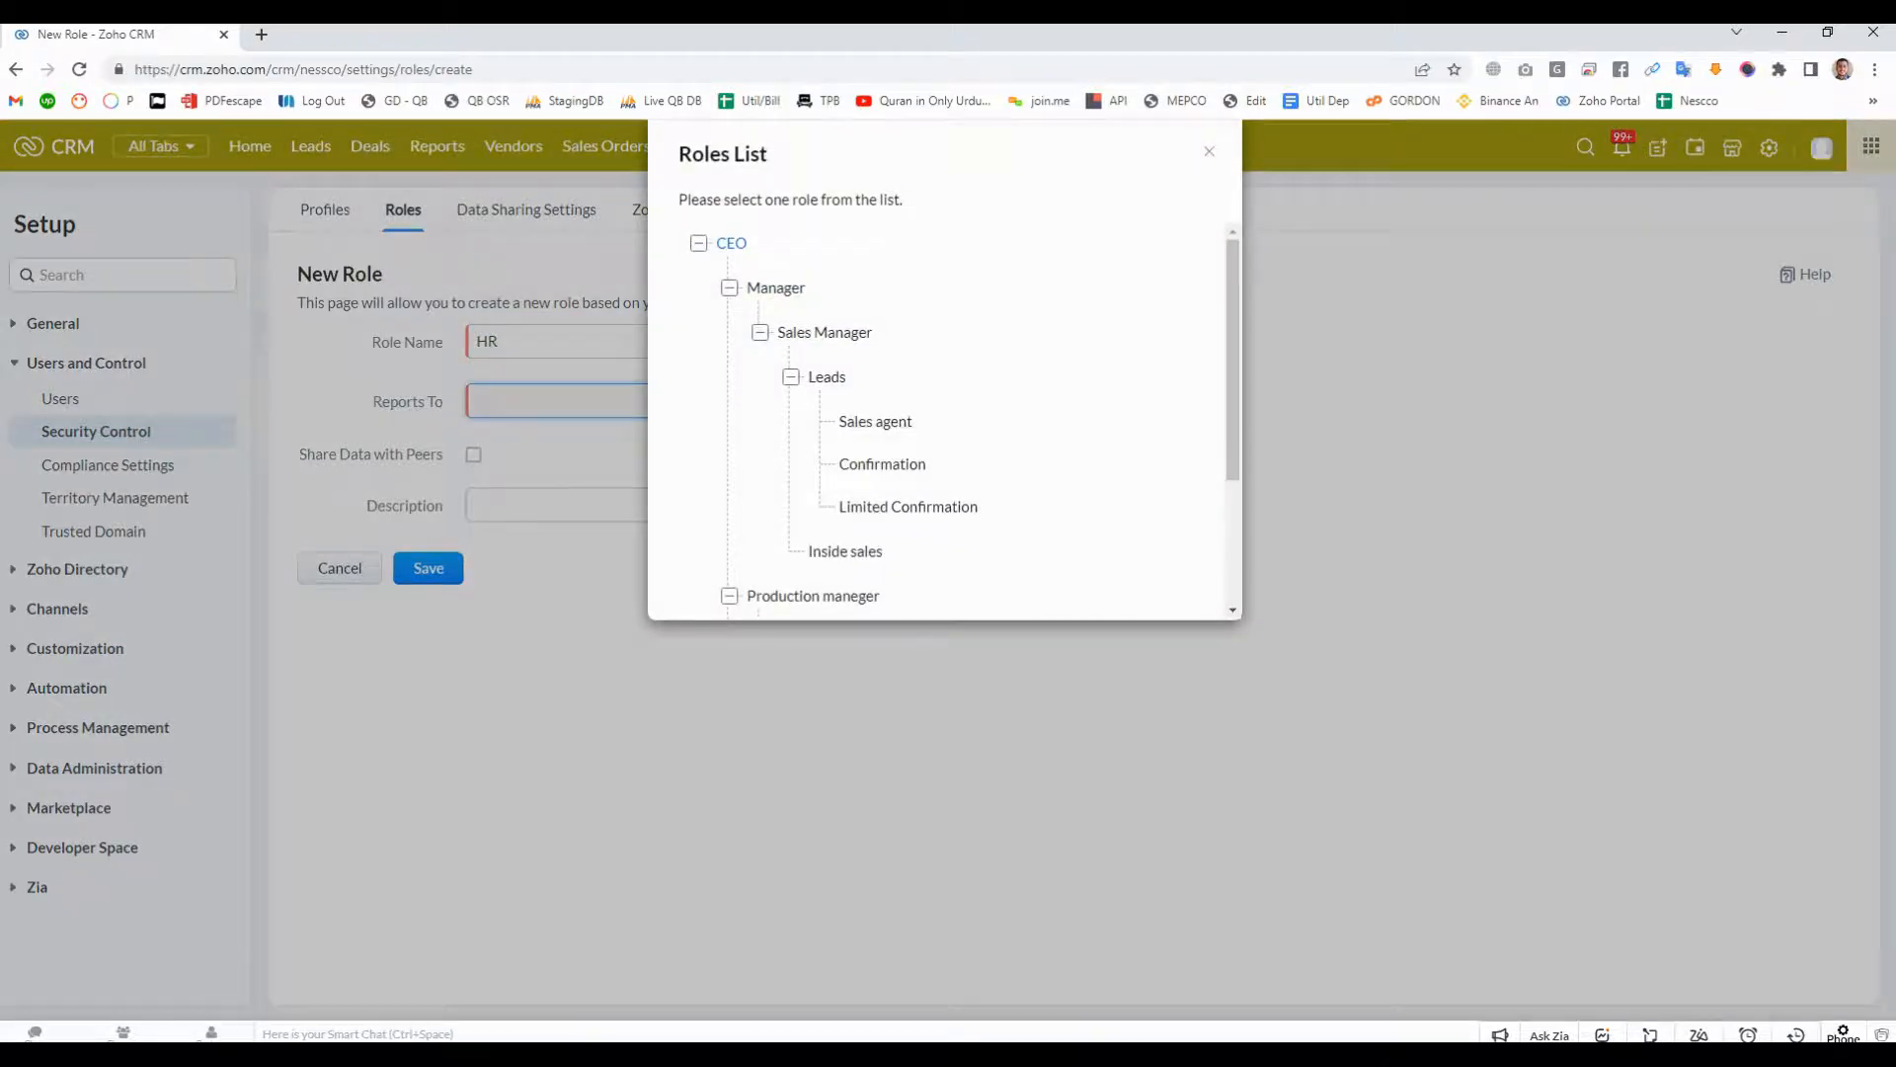
click(731, 243)
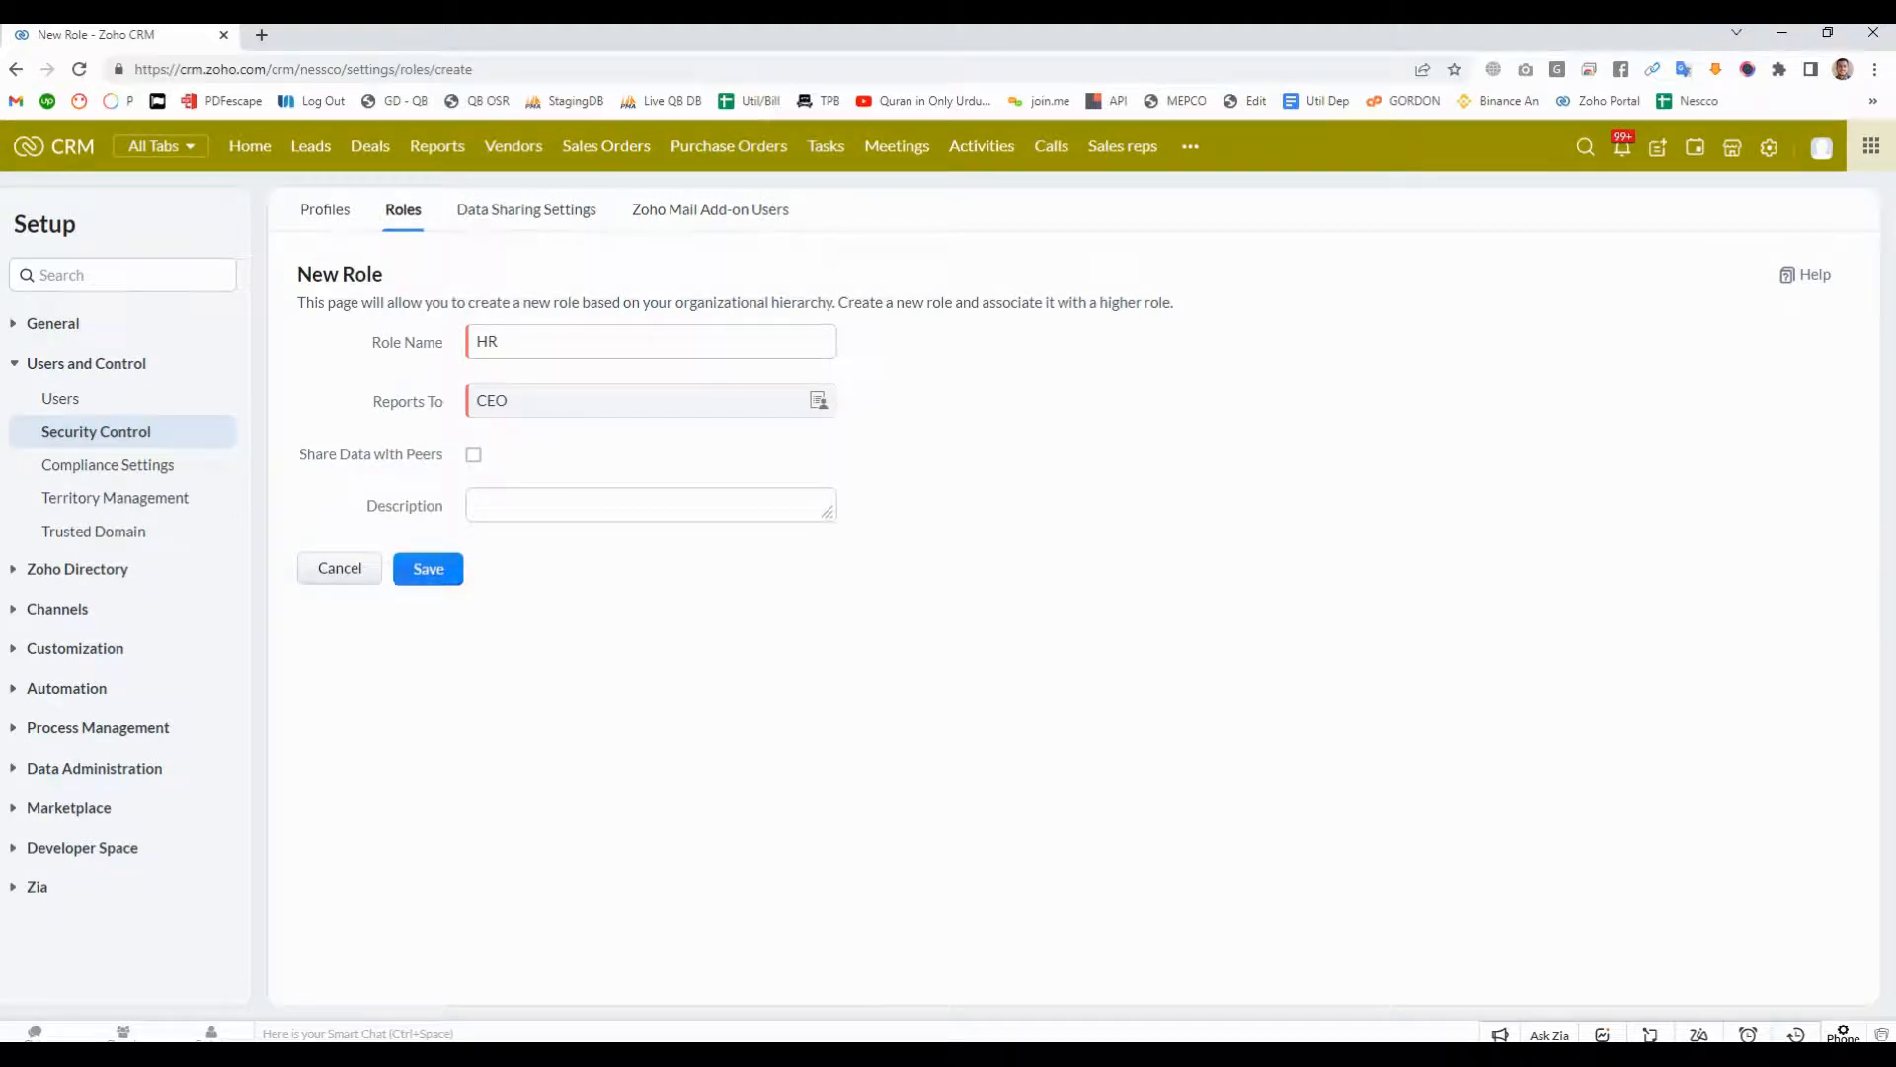
click(427, 568)
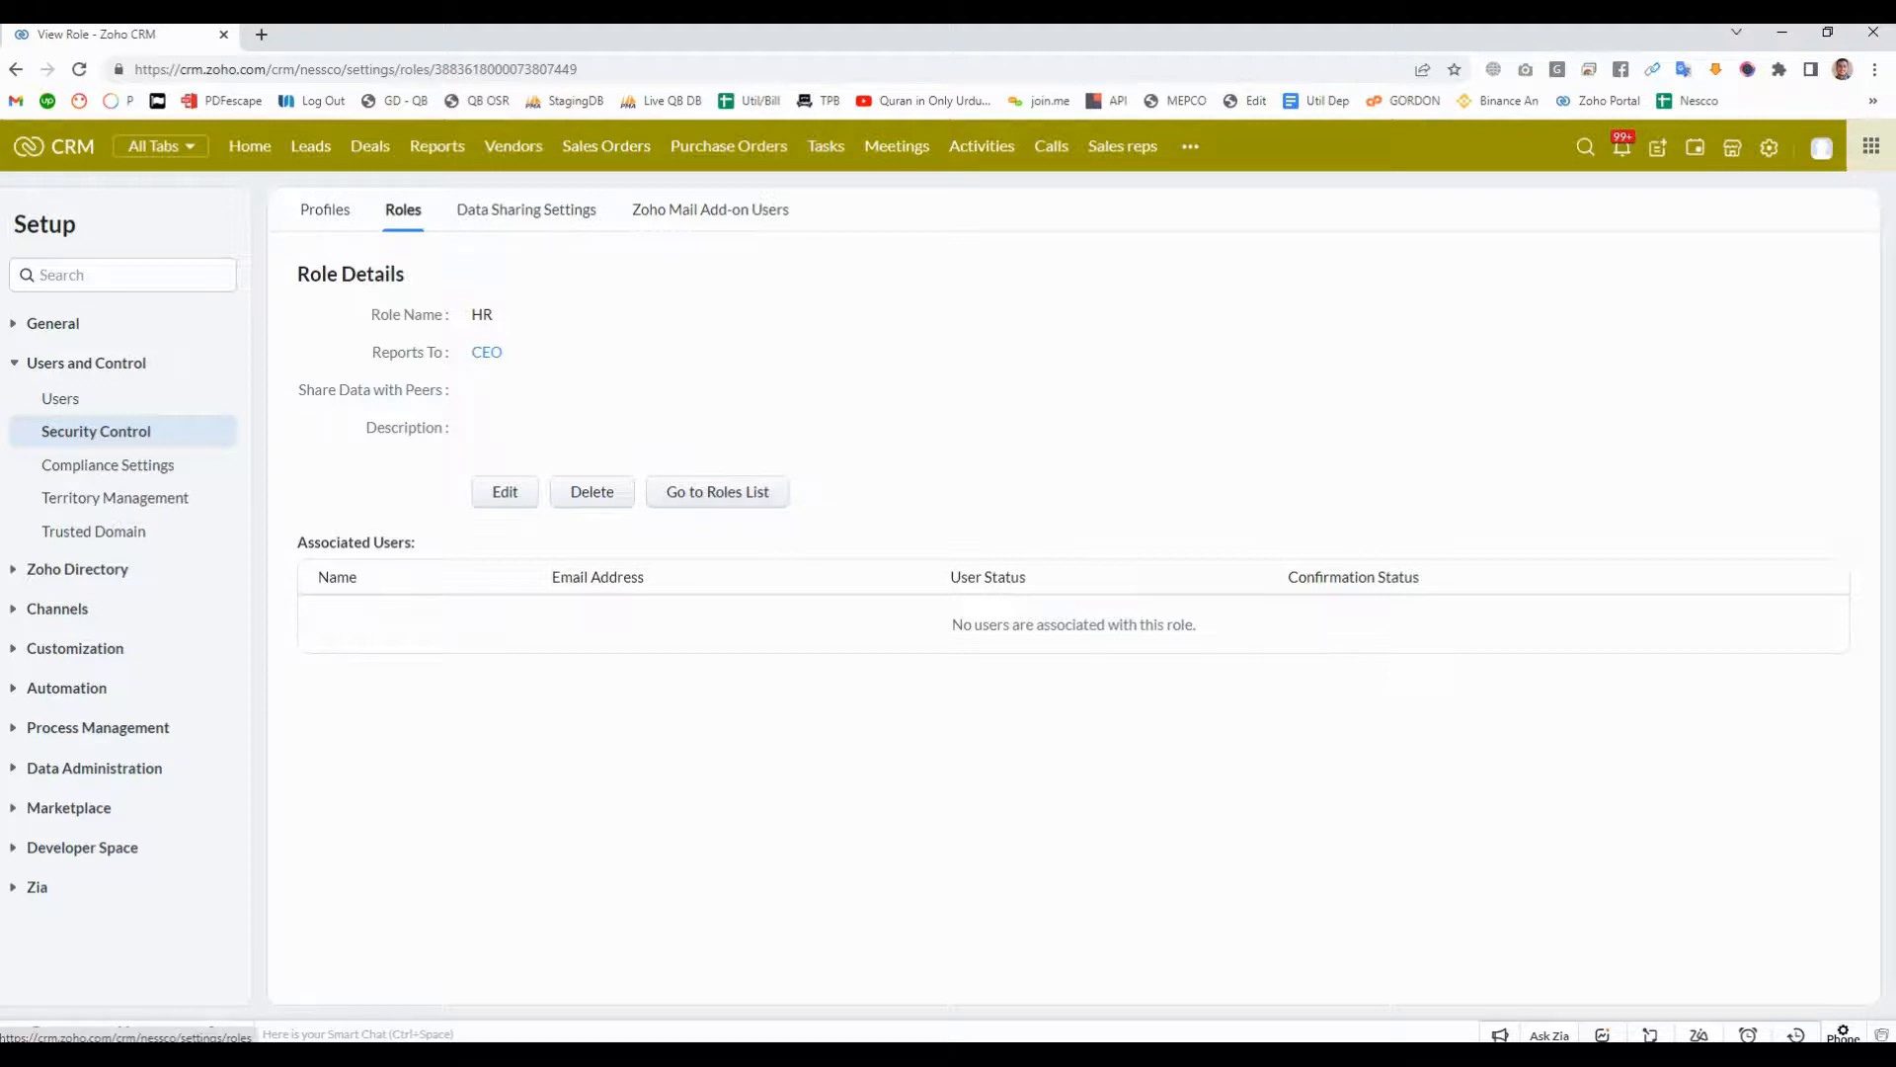
- Check the HR role's associated users, view the roles assignable to the active Production manager user, and cancel the edit
drag(953, 624, 1197, 625)
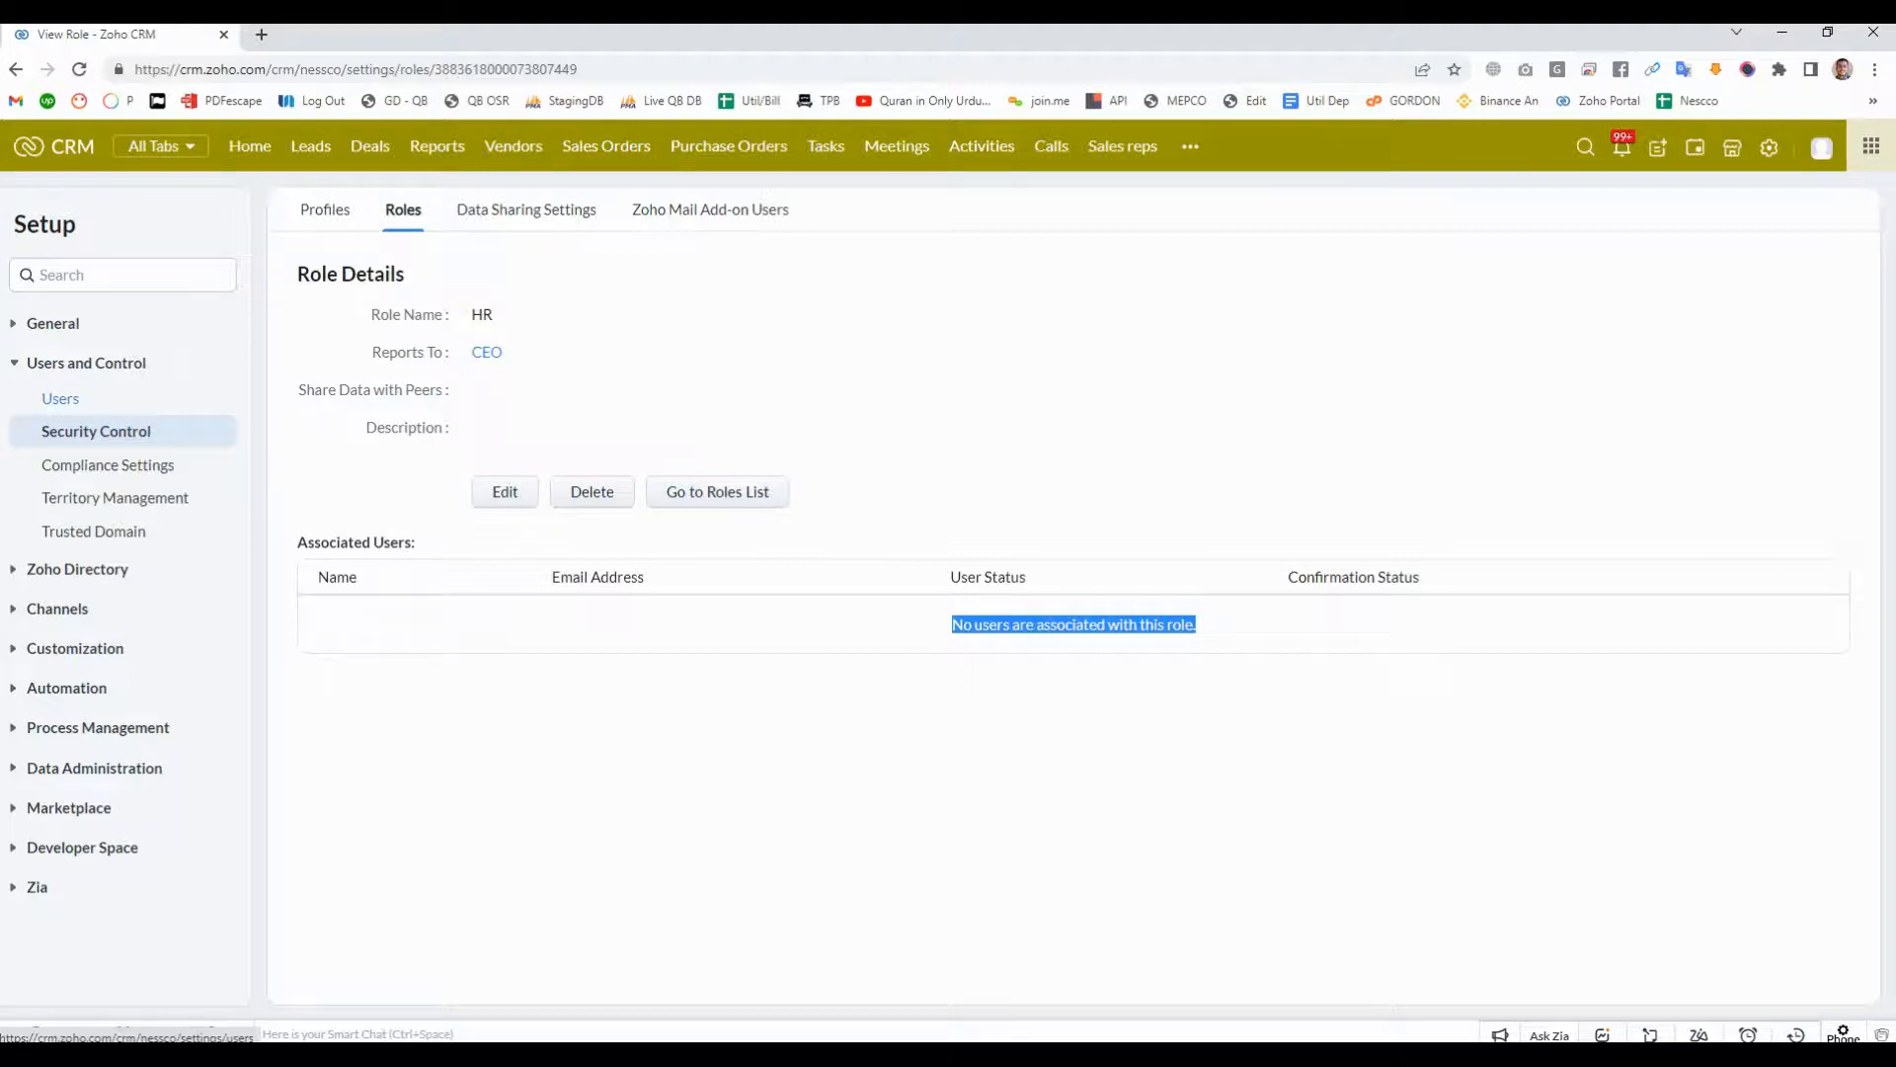
click(60, 399)
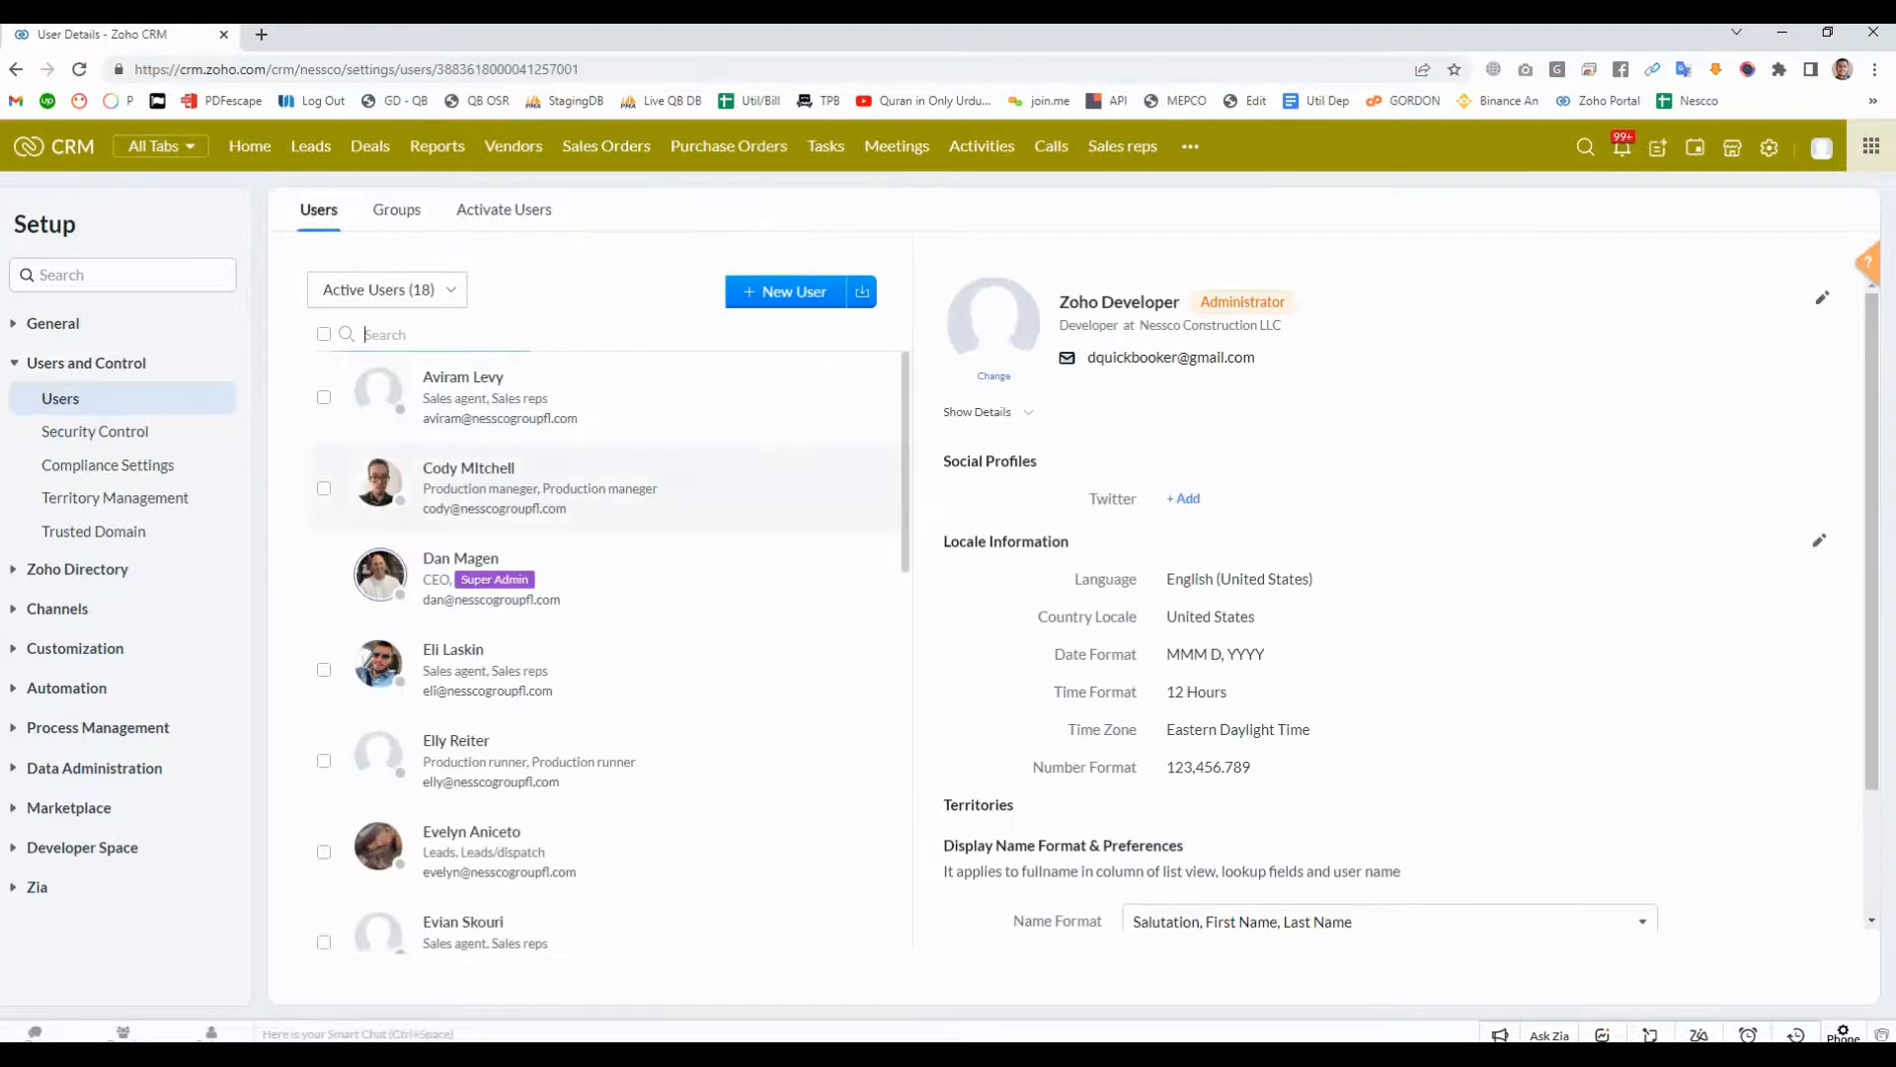
click(649, 486)
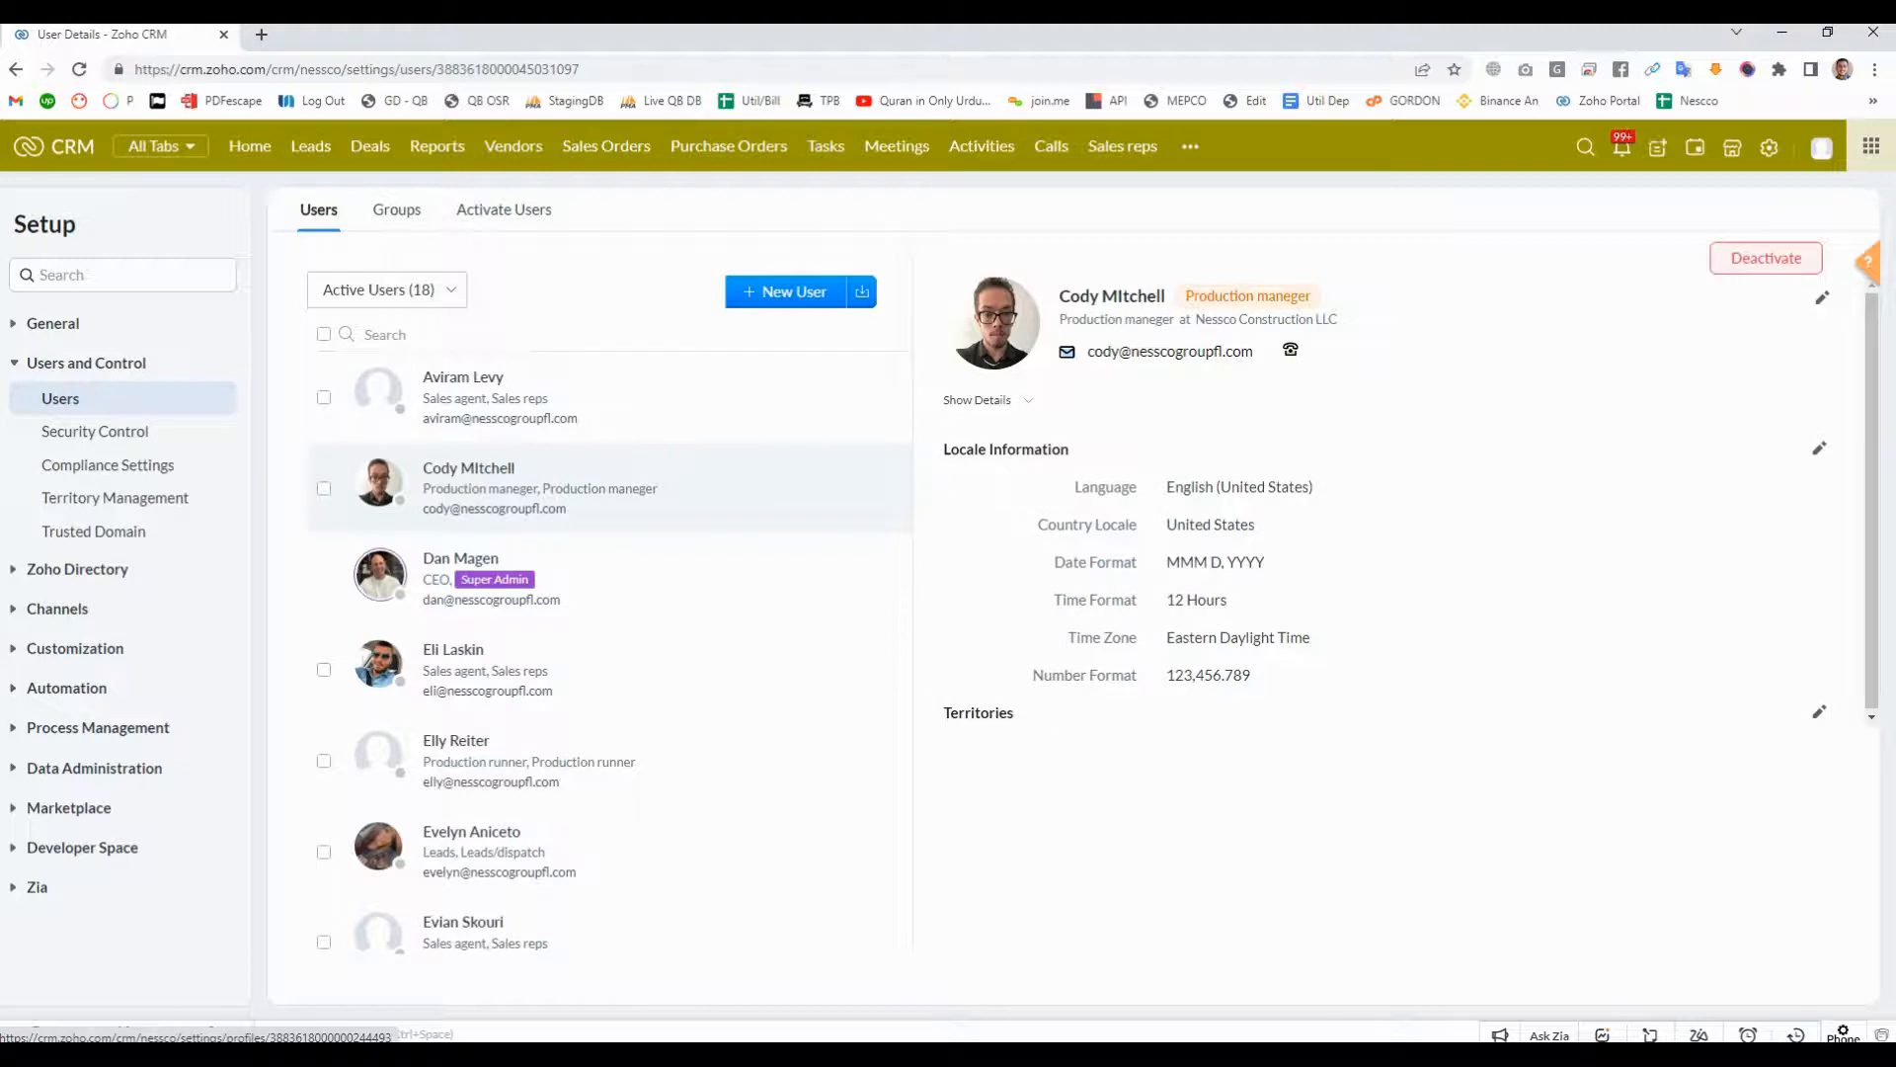
click(1822, 297)
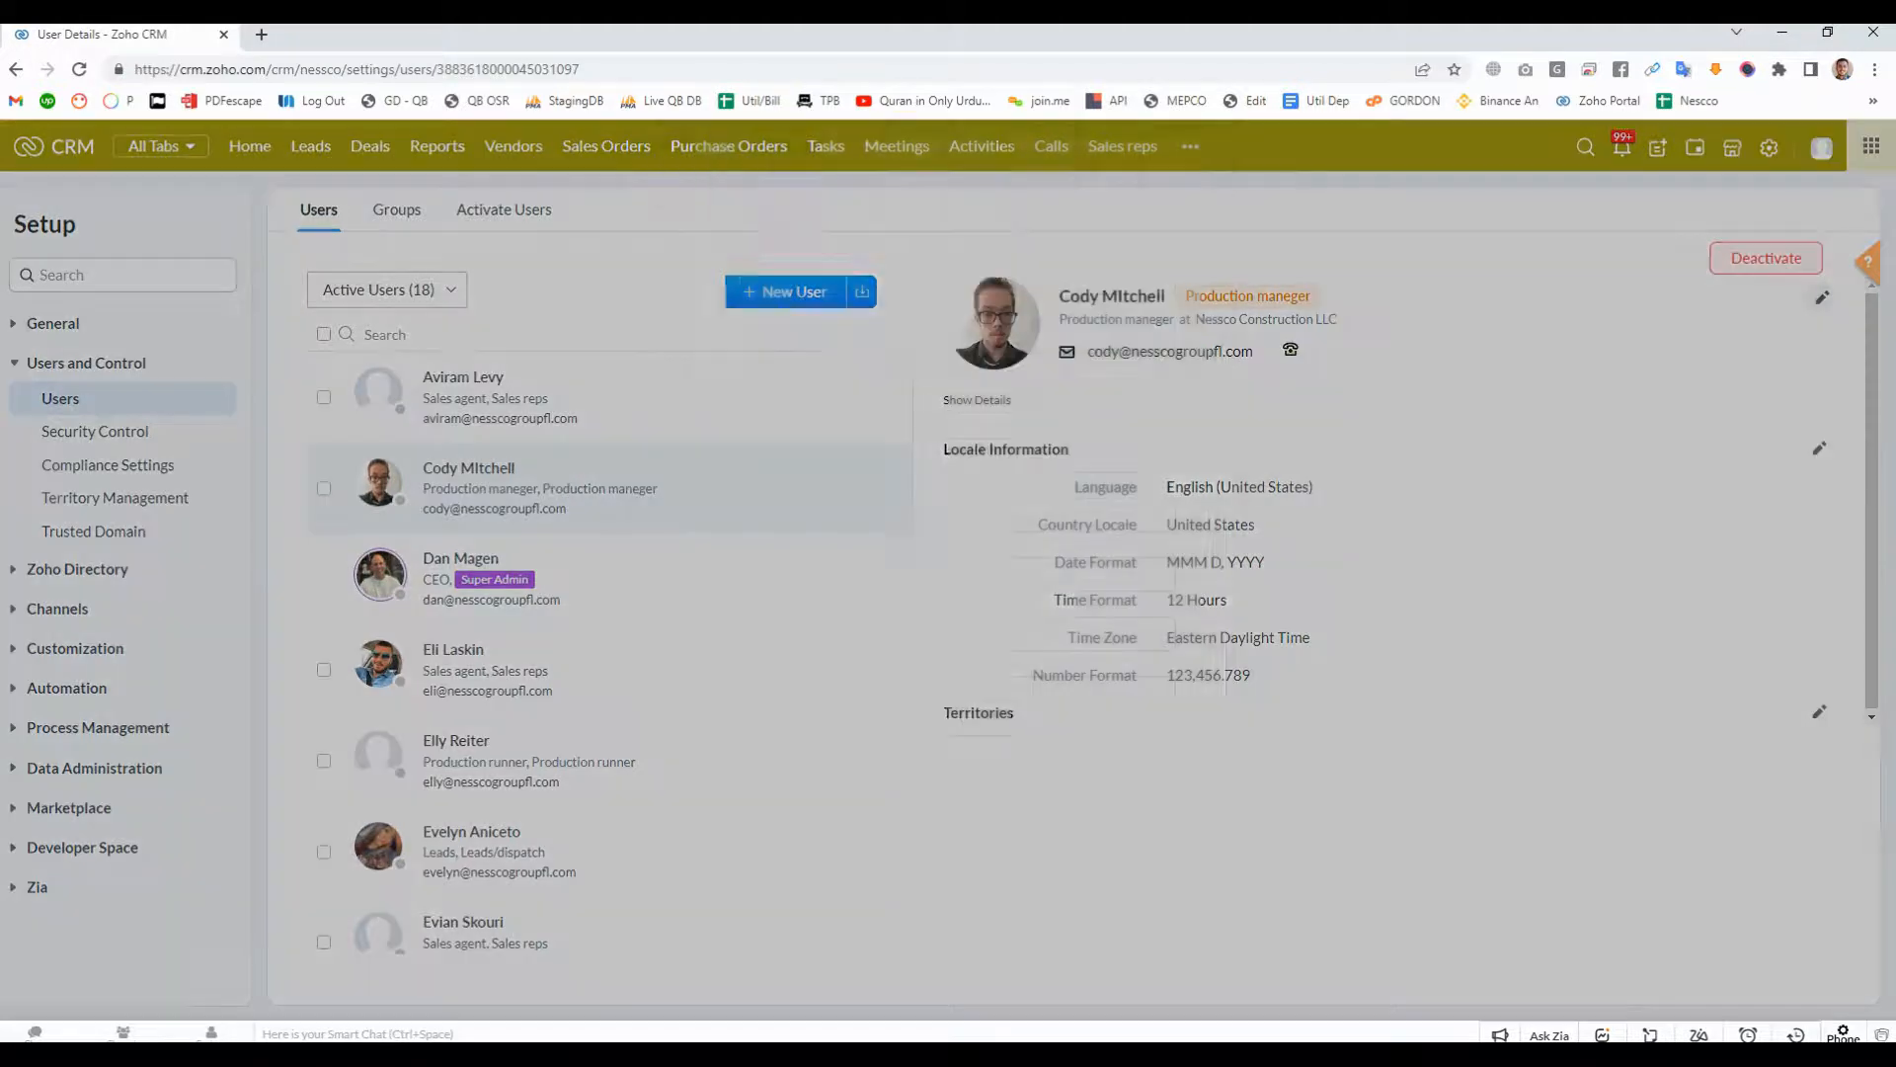
click(1161, 422)
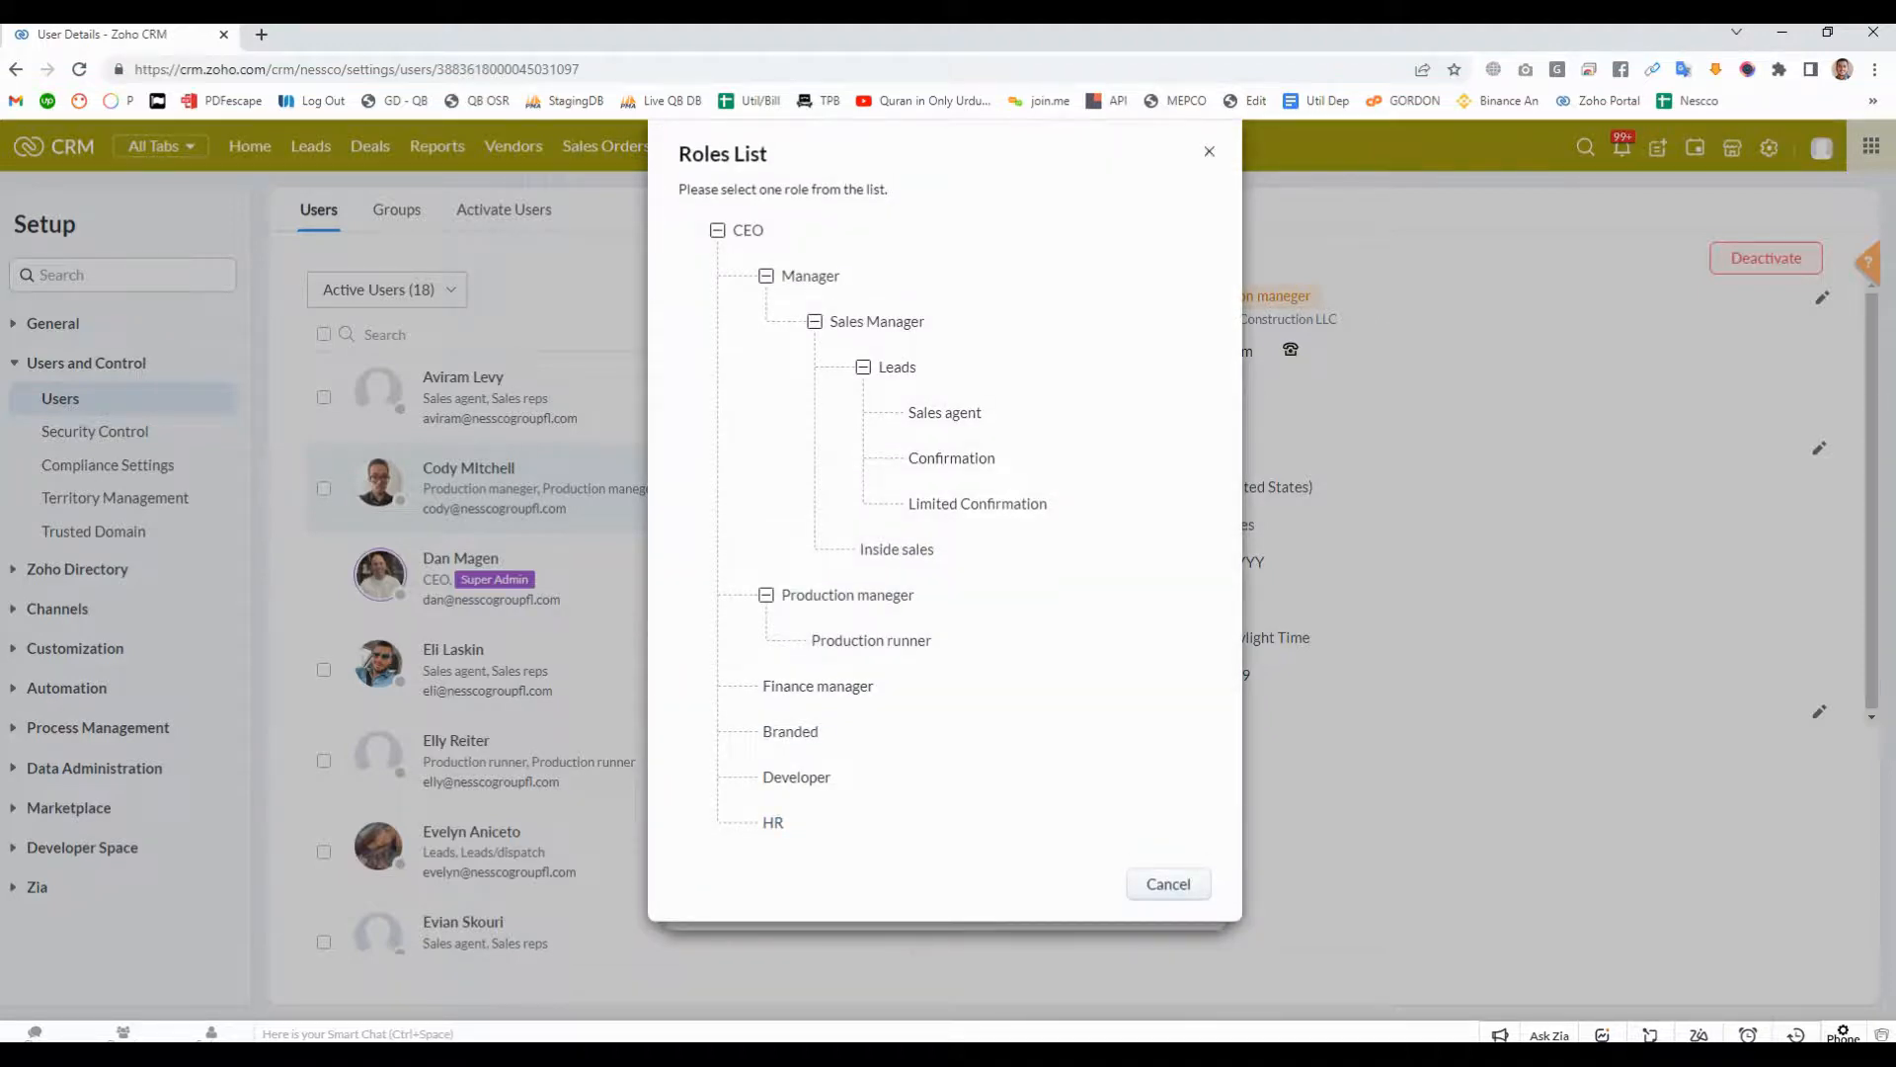
key(ctrl+a)
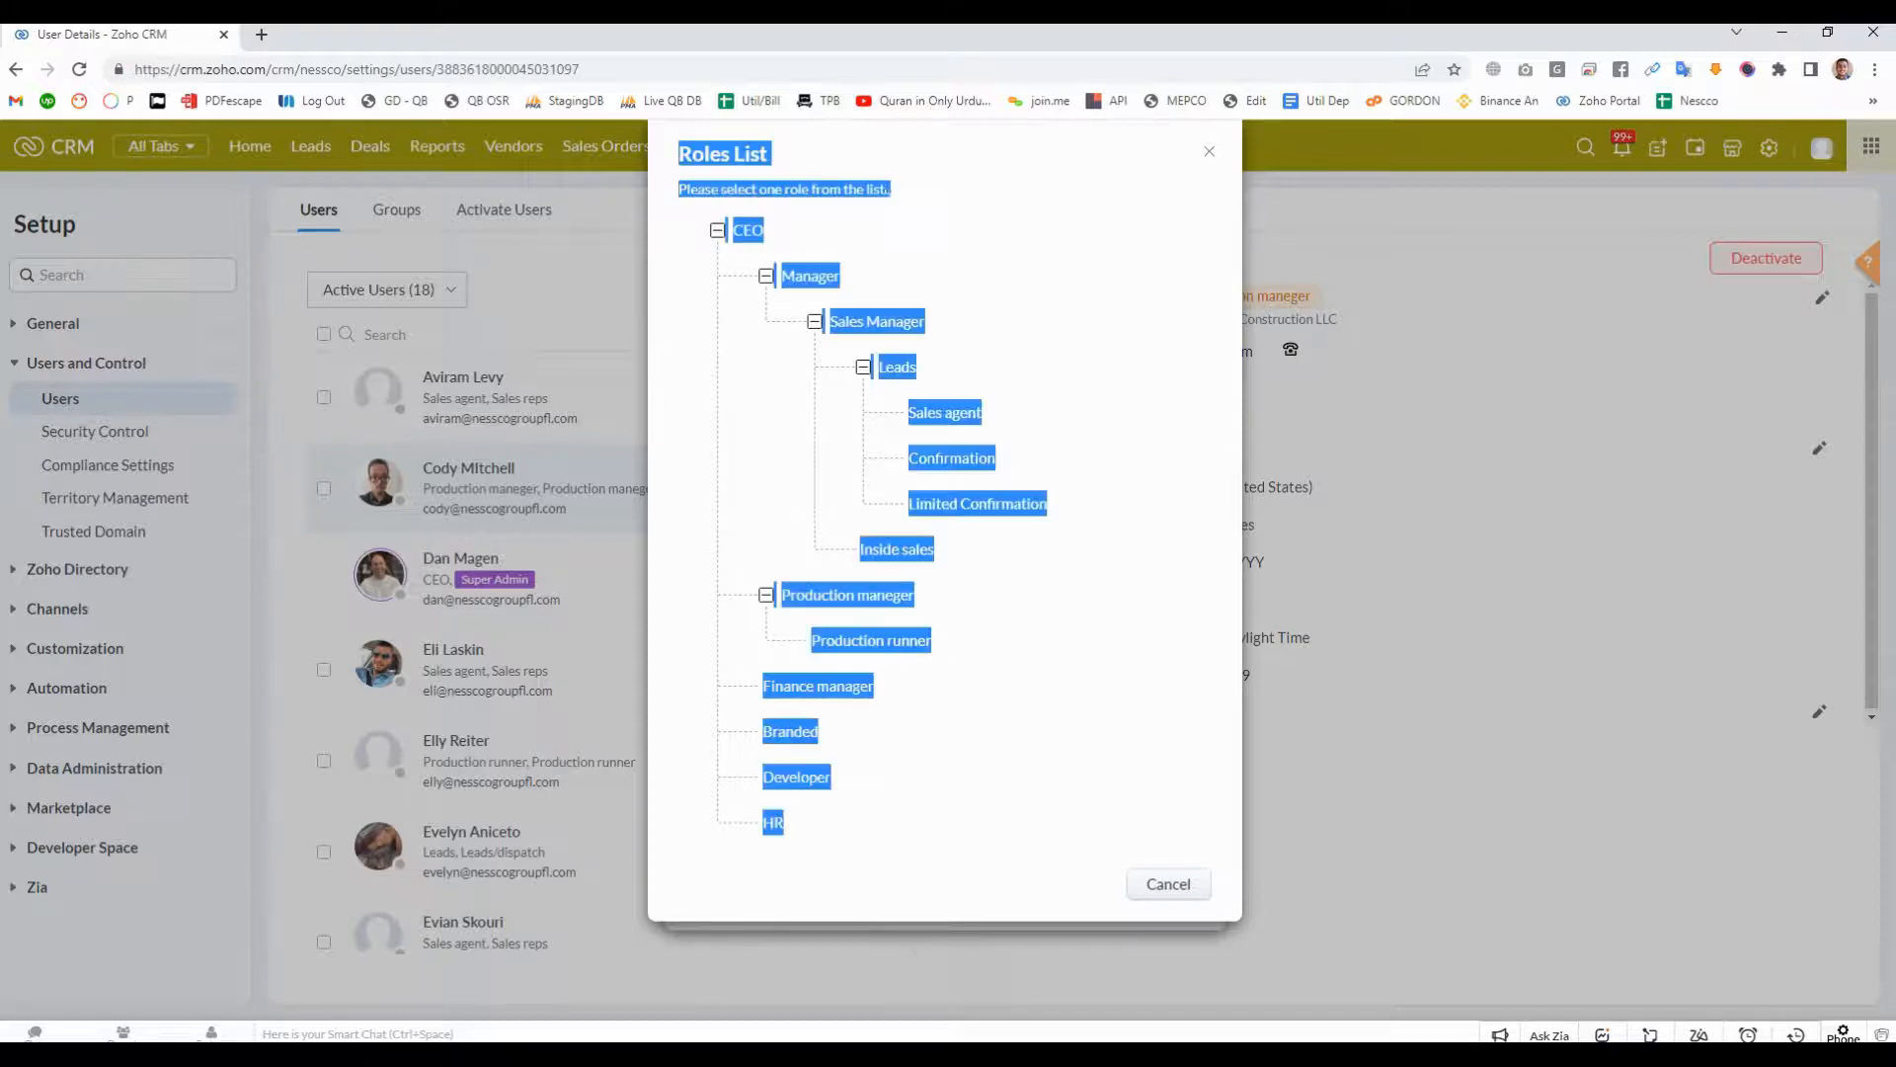
click(1047, 633)
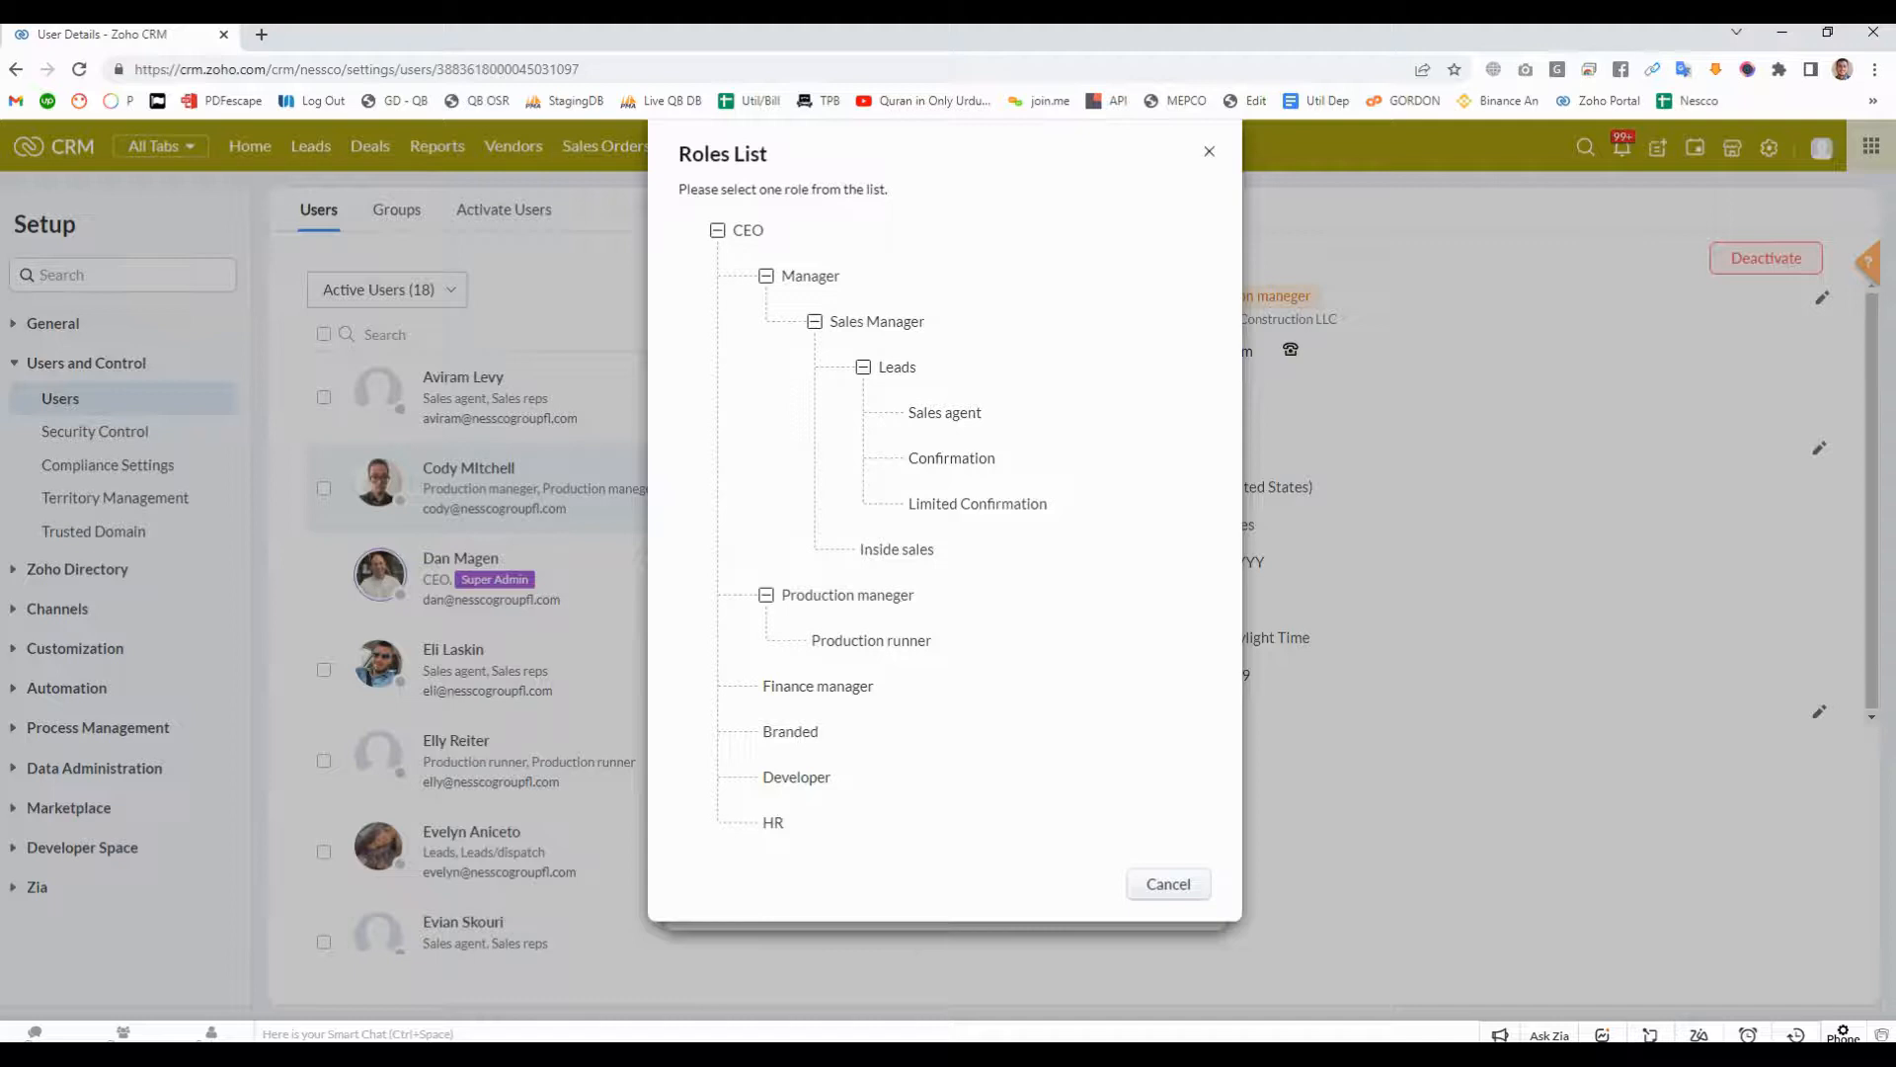
click(1168, 884)
click(1159, 892)
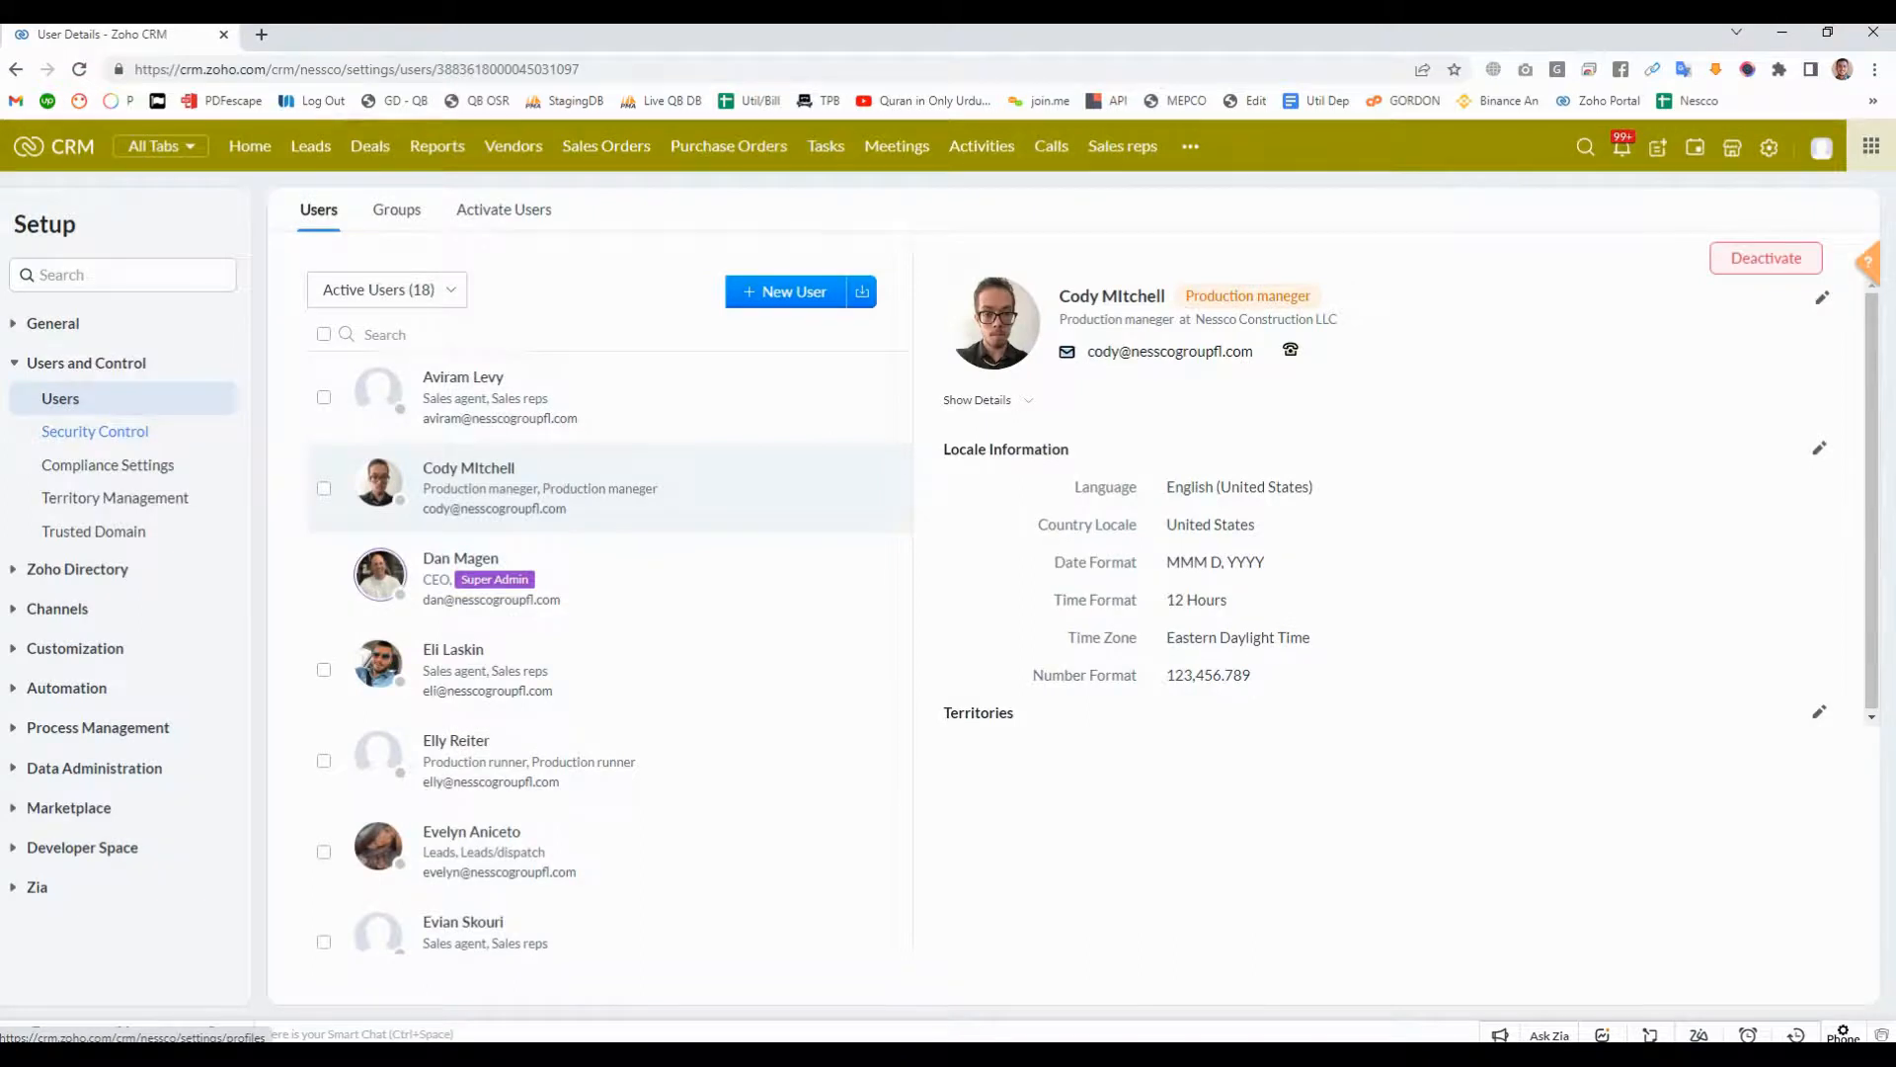
- Edit the HR role in the Security Control roles so that it reports to Manager, and save it
click(95, 431)
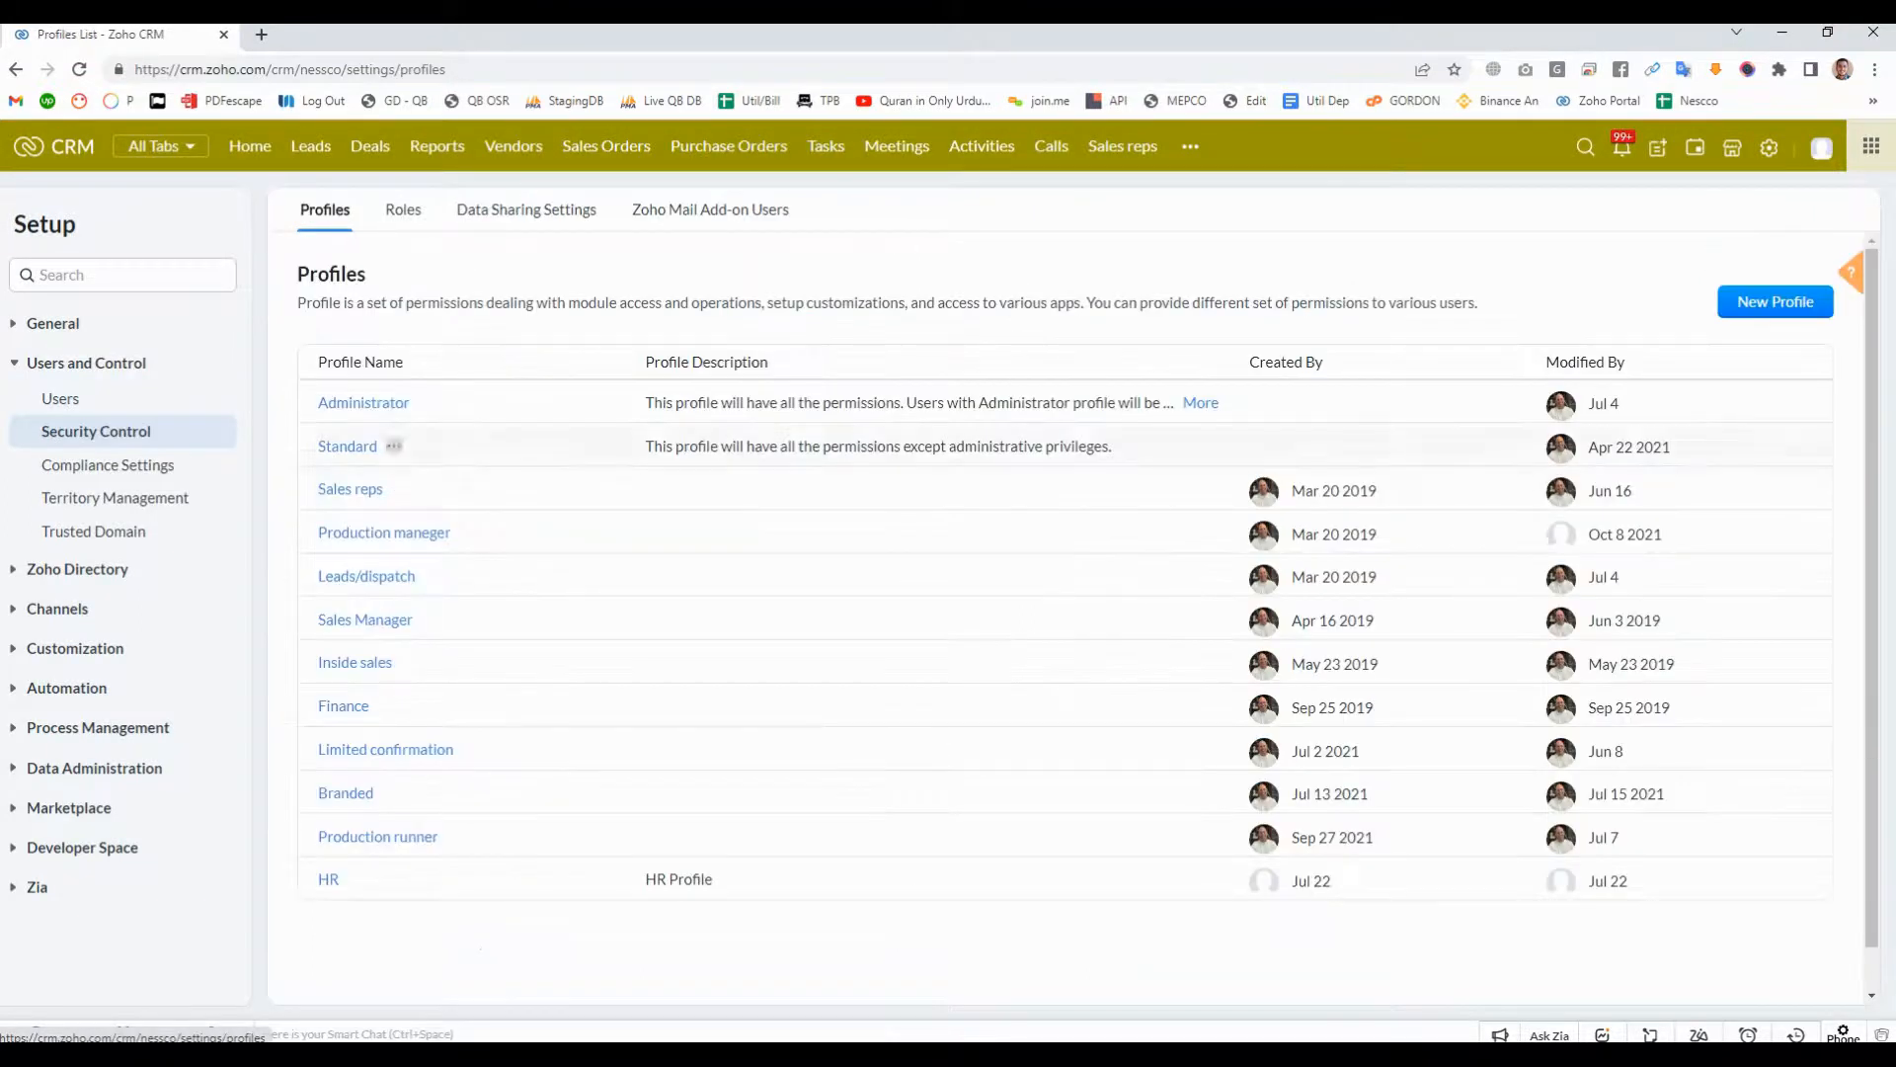
click(403, 209)
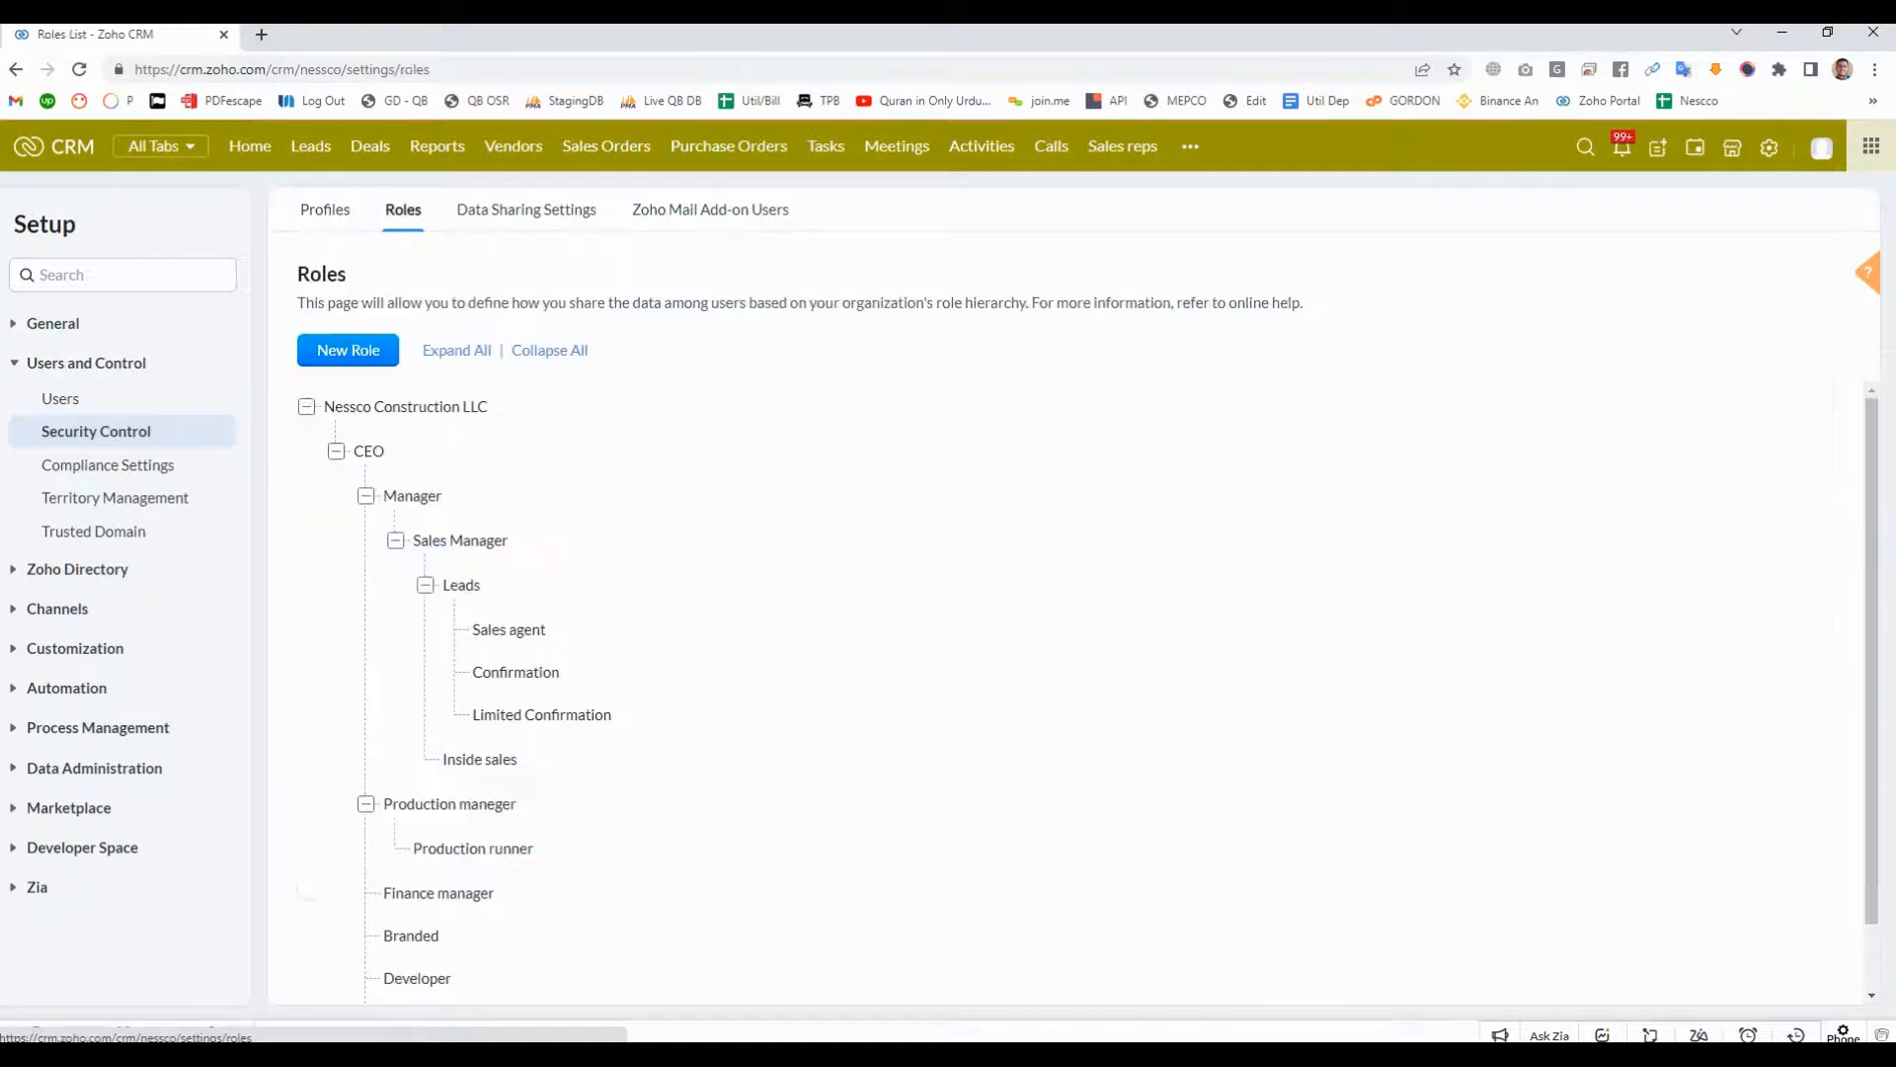
scroll(507, 583, down, 1)
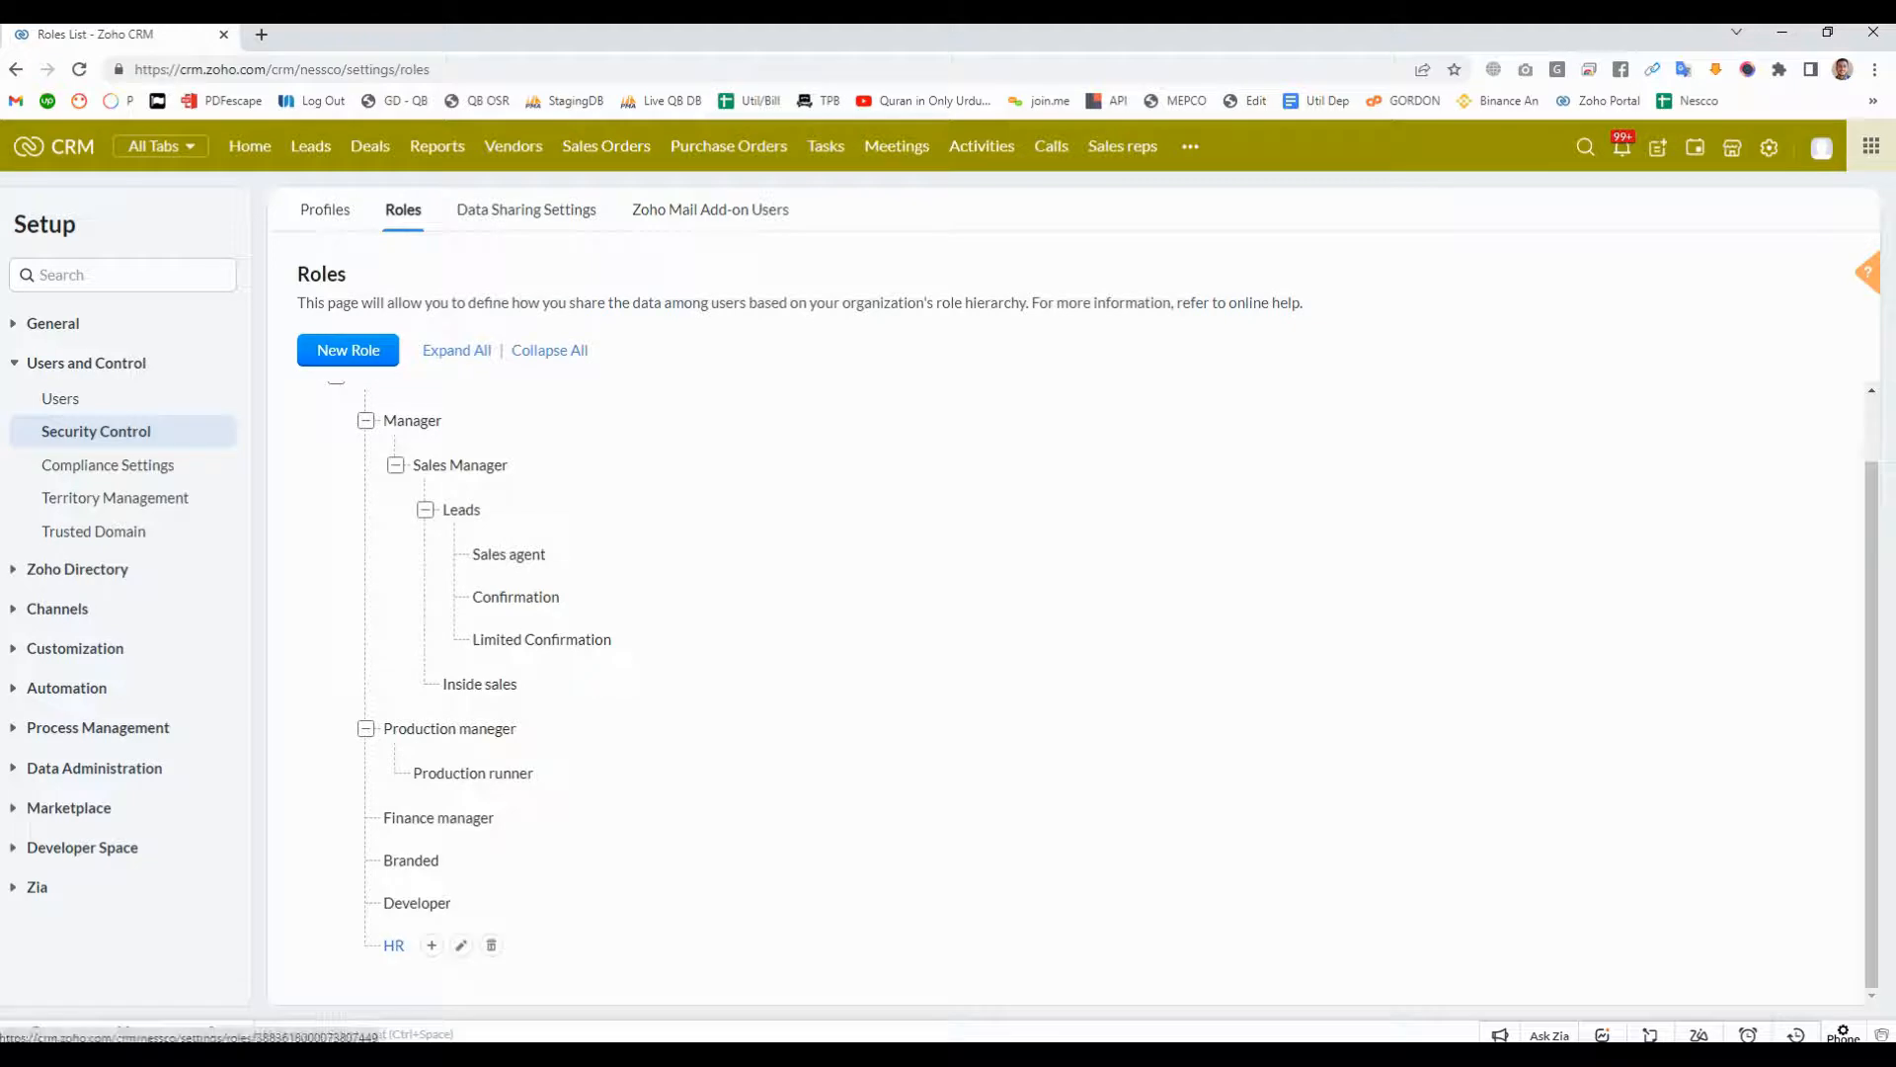
click(461, 945)
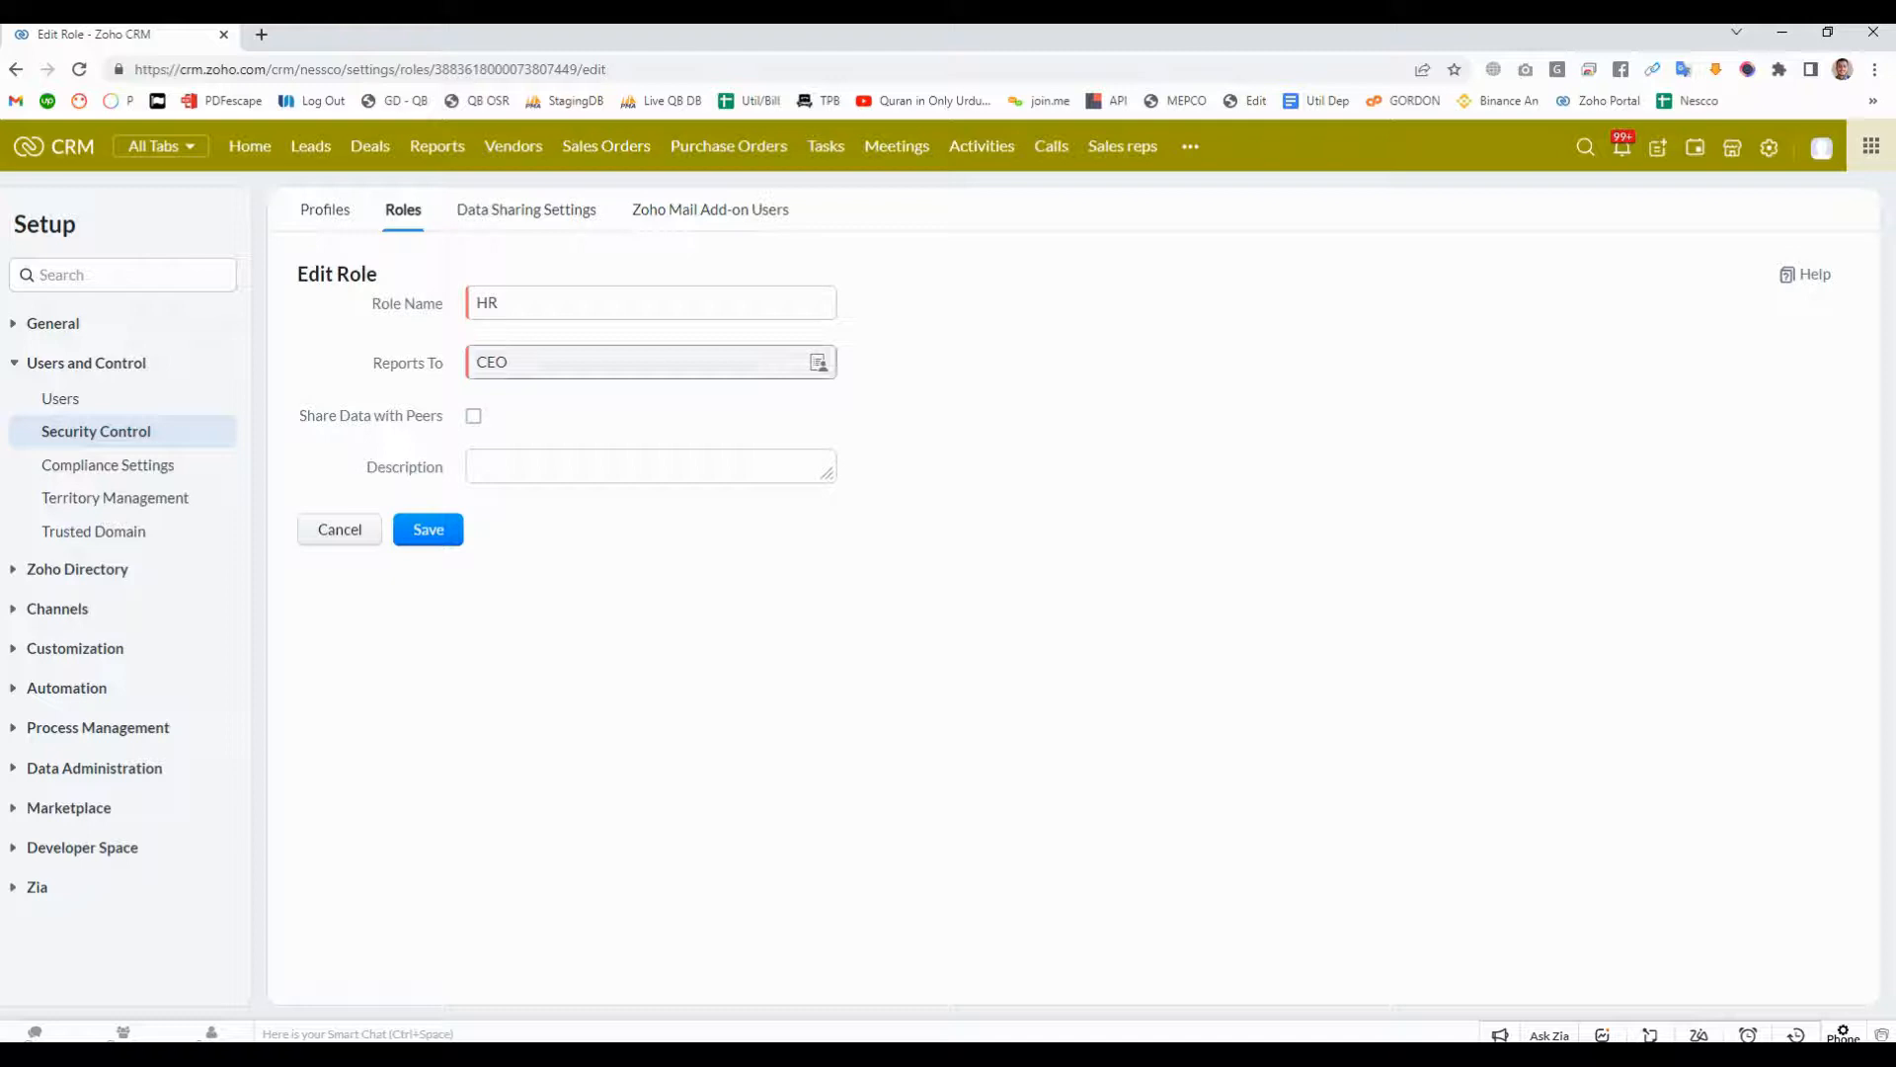
click(818, 362)
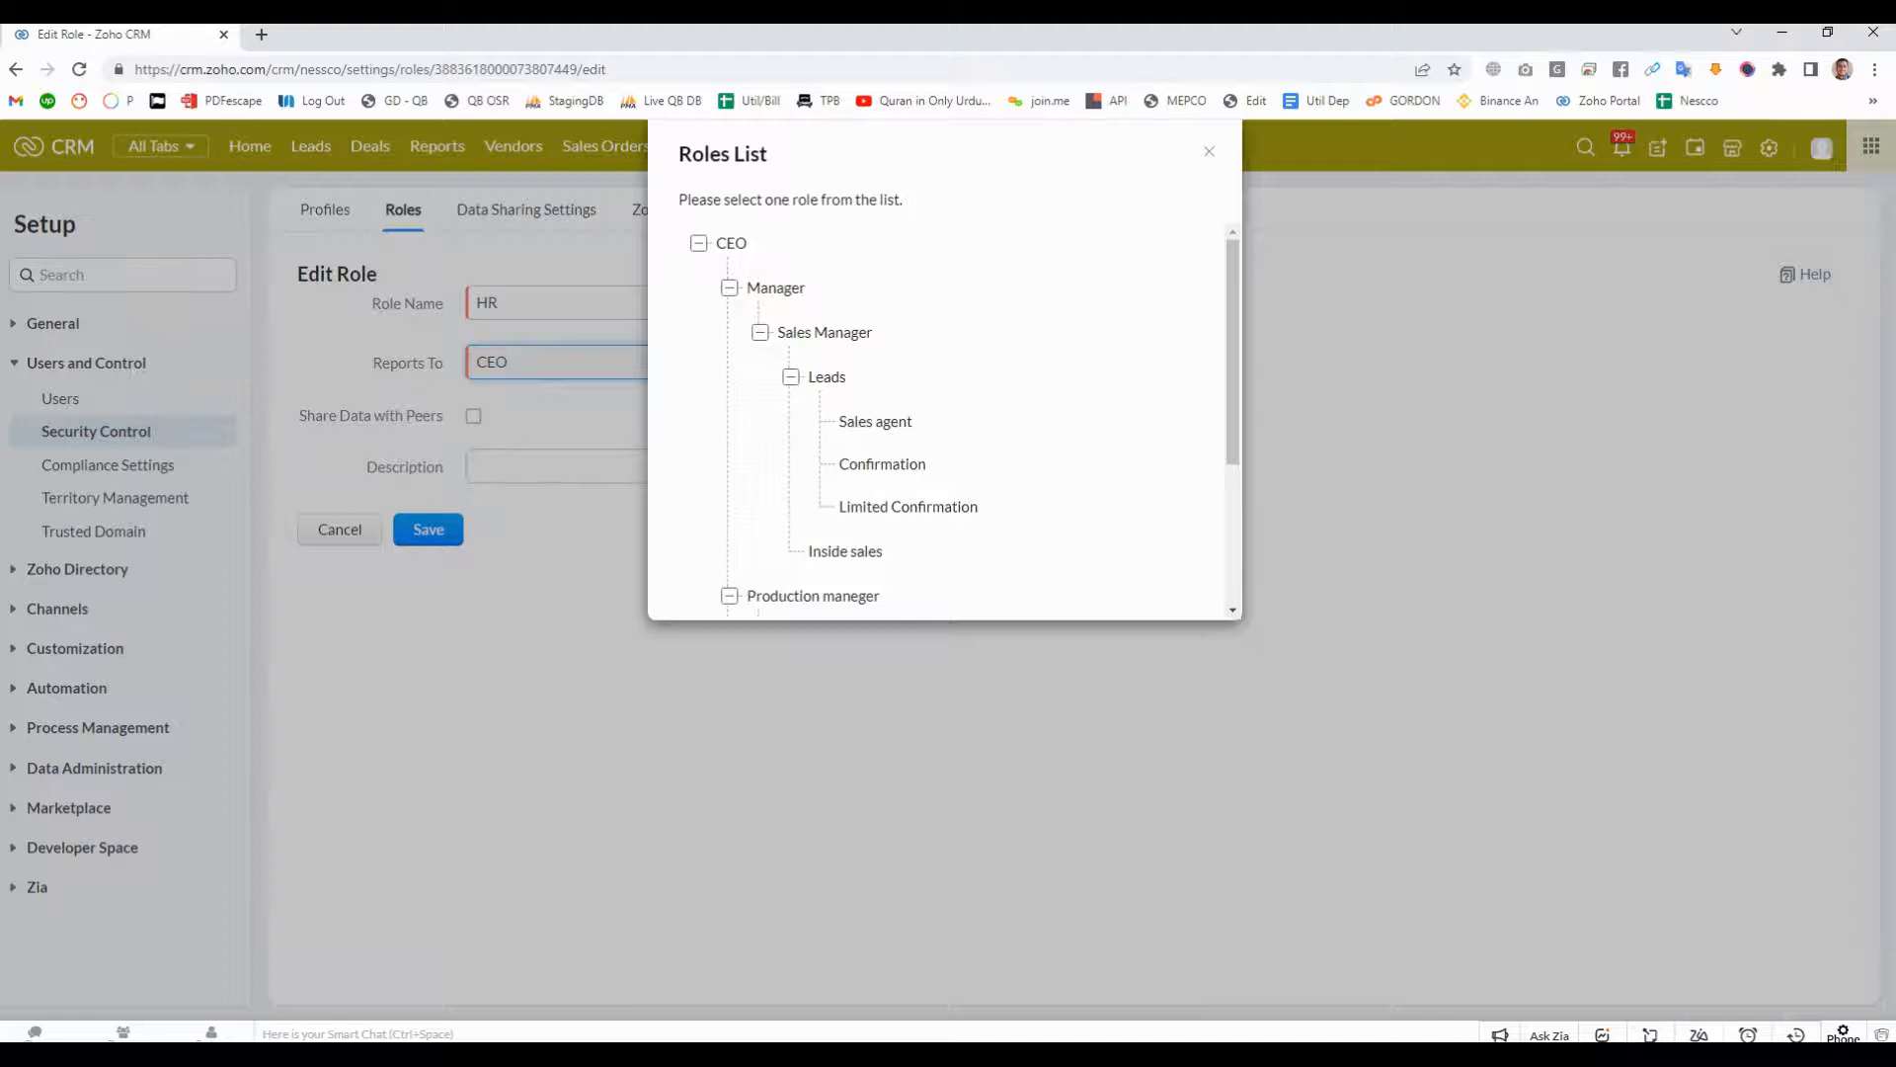
click(775, 287)
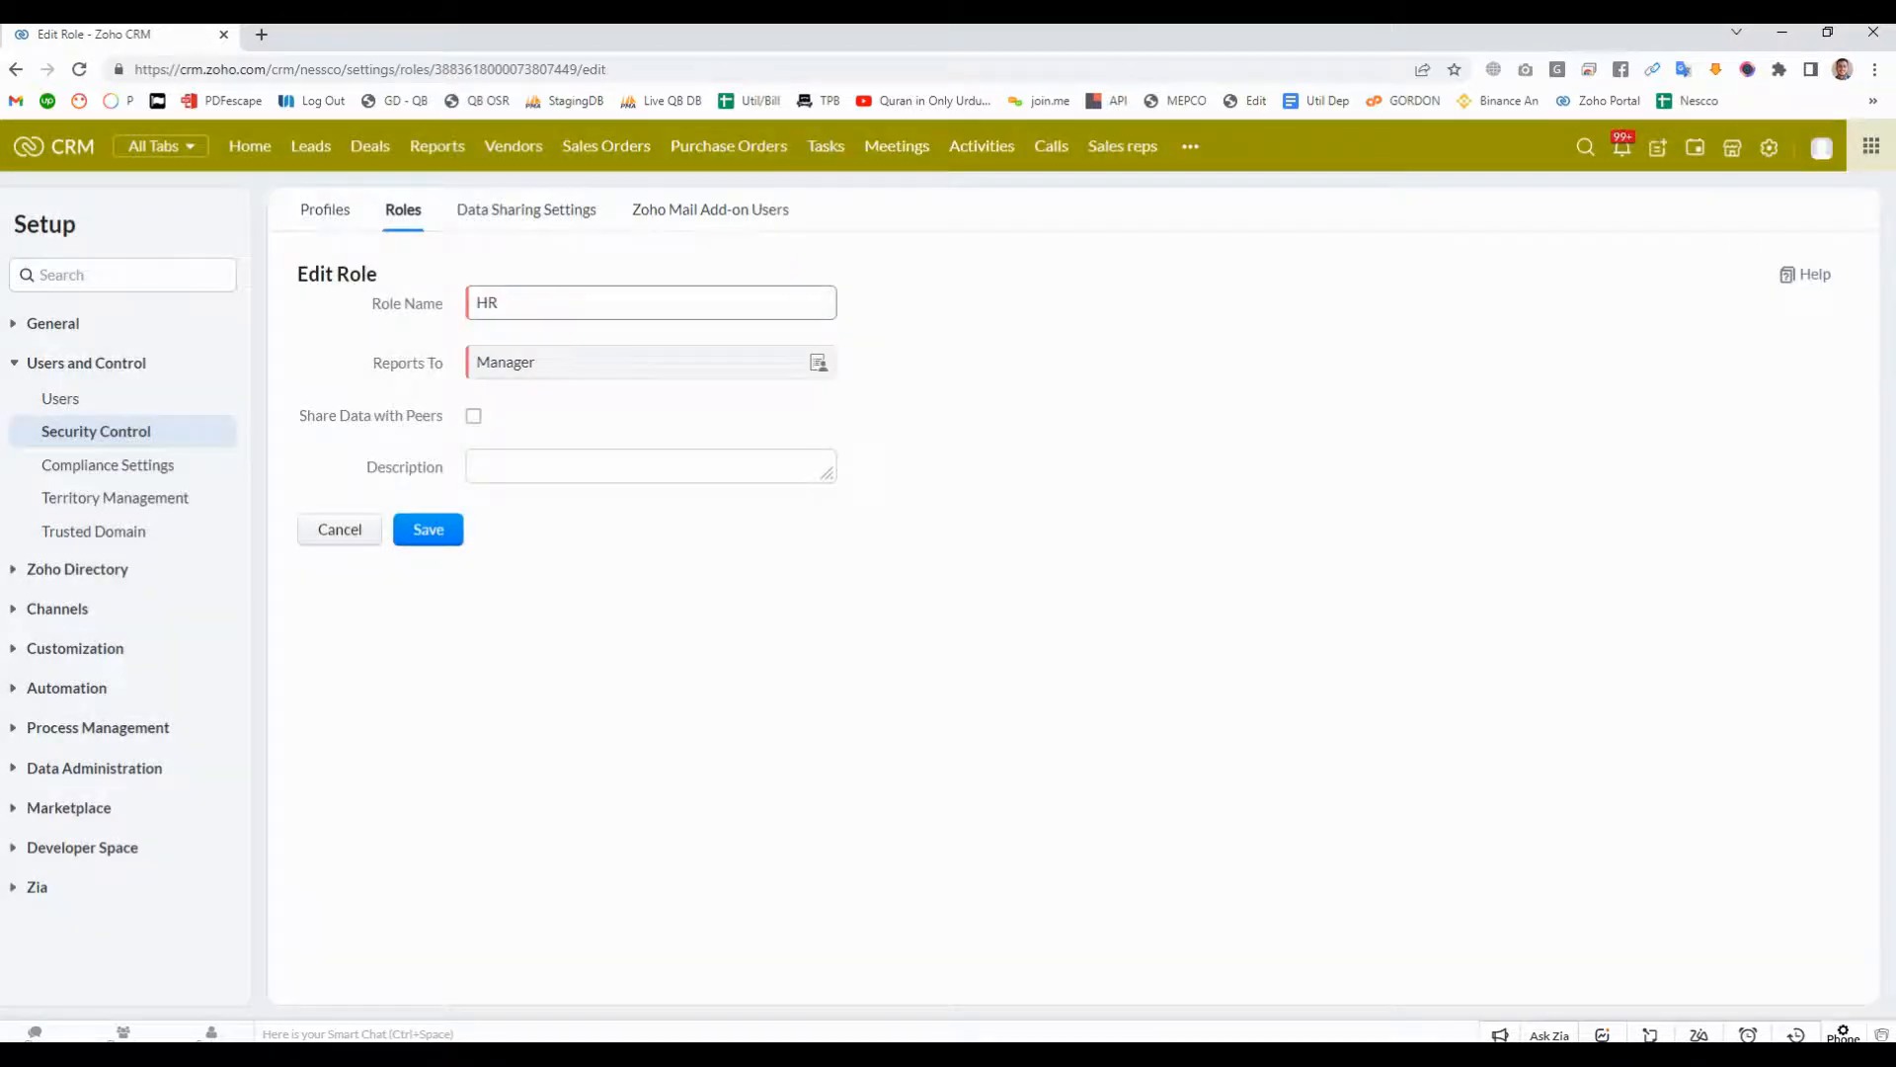
click(428, 531)
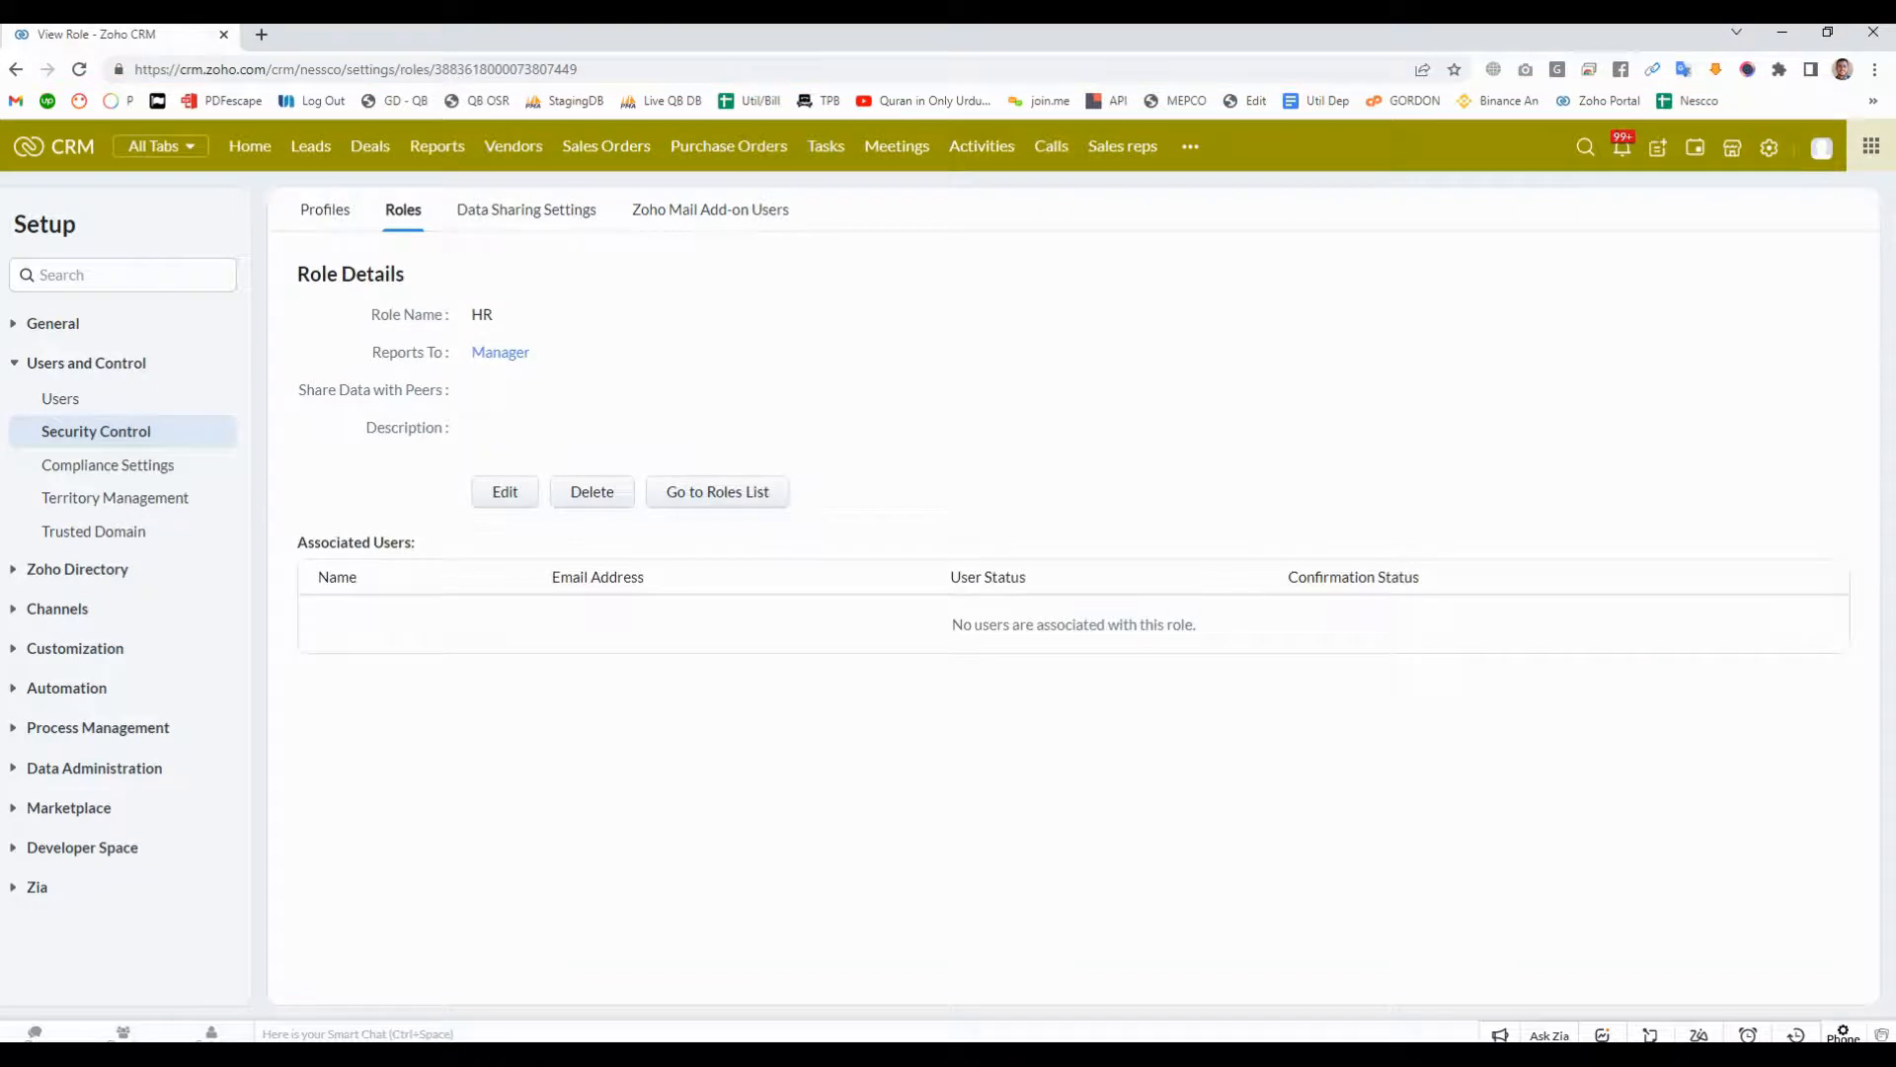
- Examine HR's place in the role hierarchy, collapsing and expanding the Sales Manager and Manager branches
click(403, 211)
scroll(509, 552, down, 1)
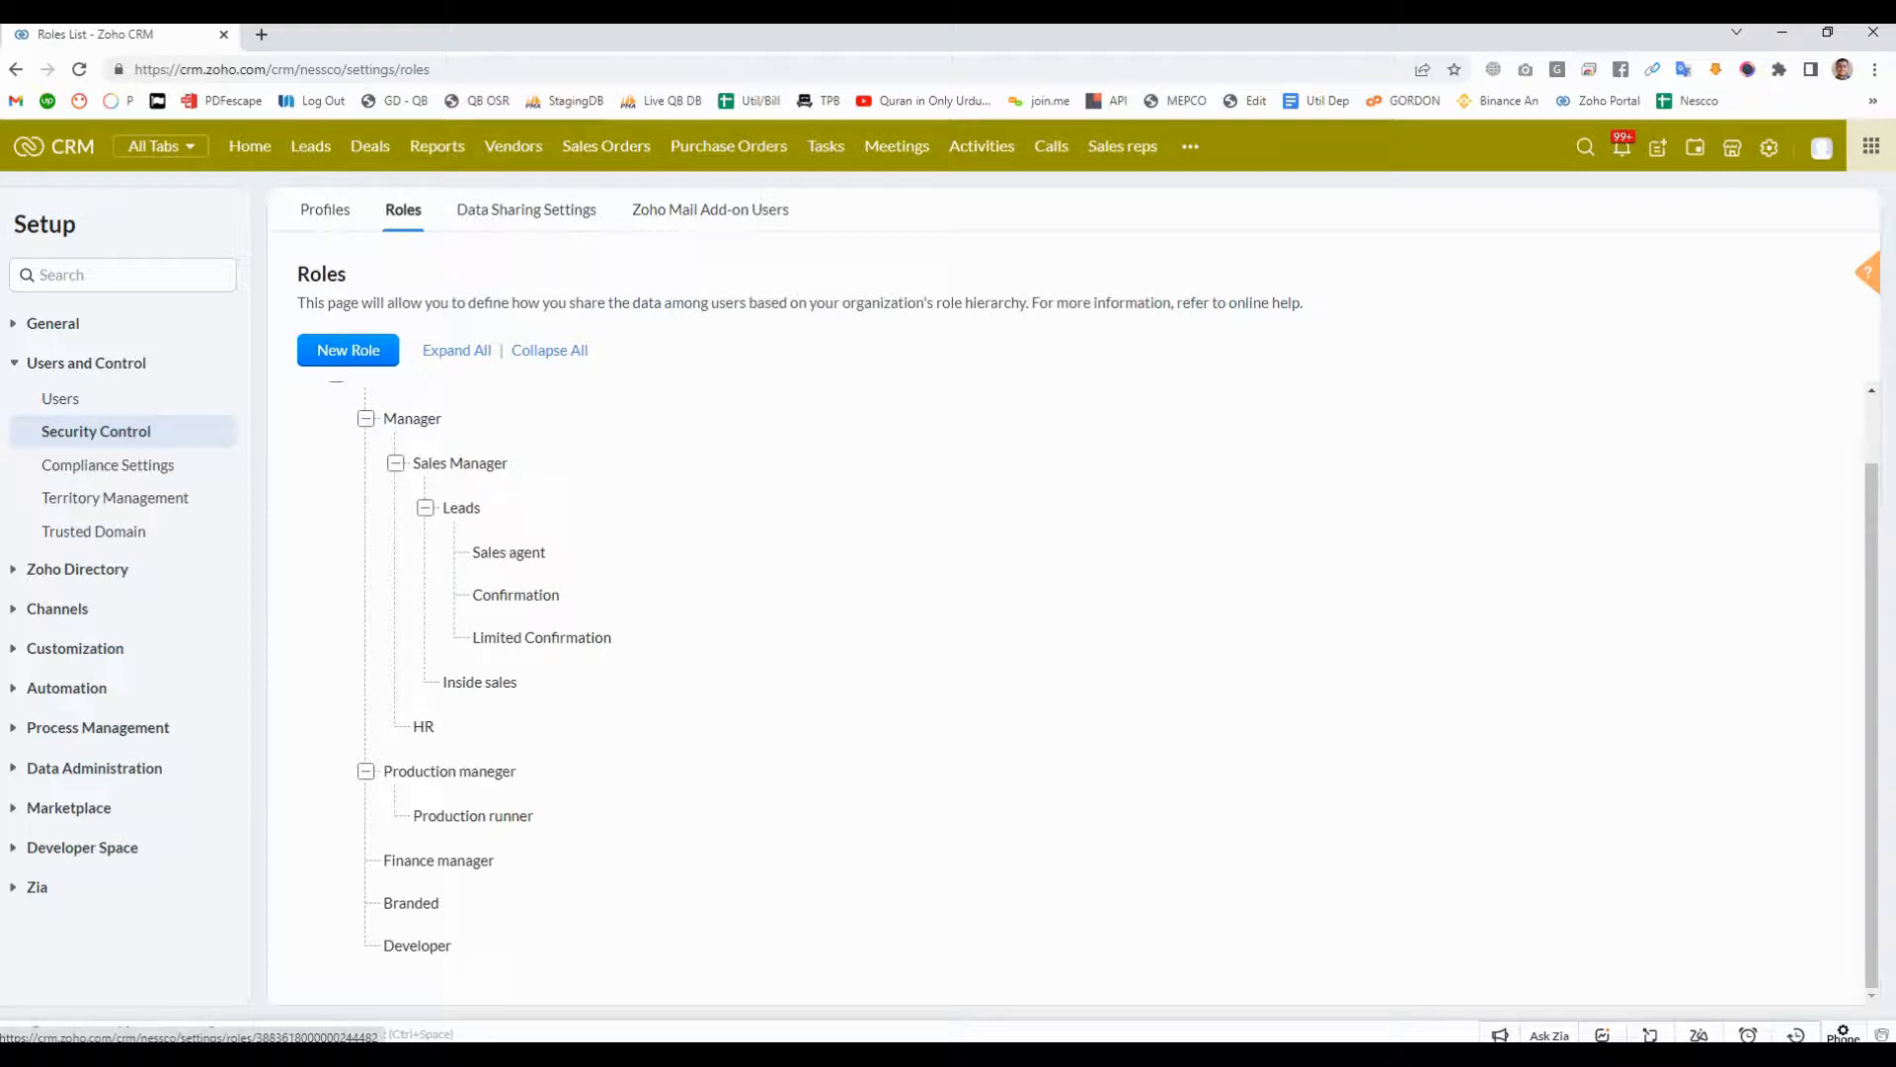
scroll(474, 554, up, 1)
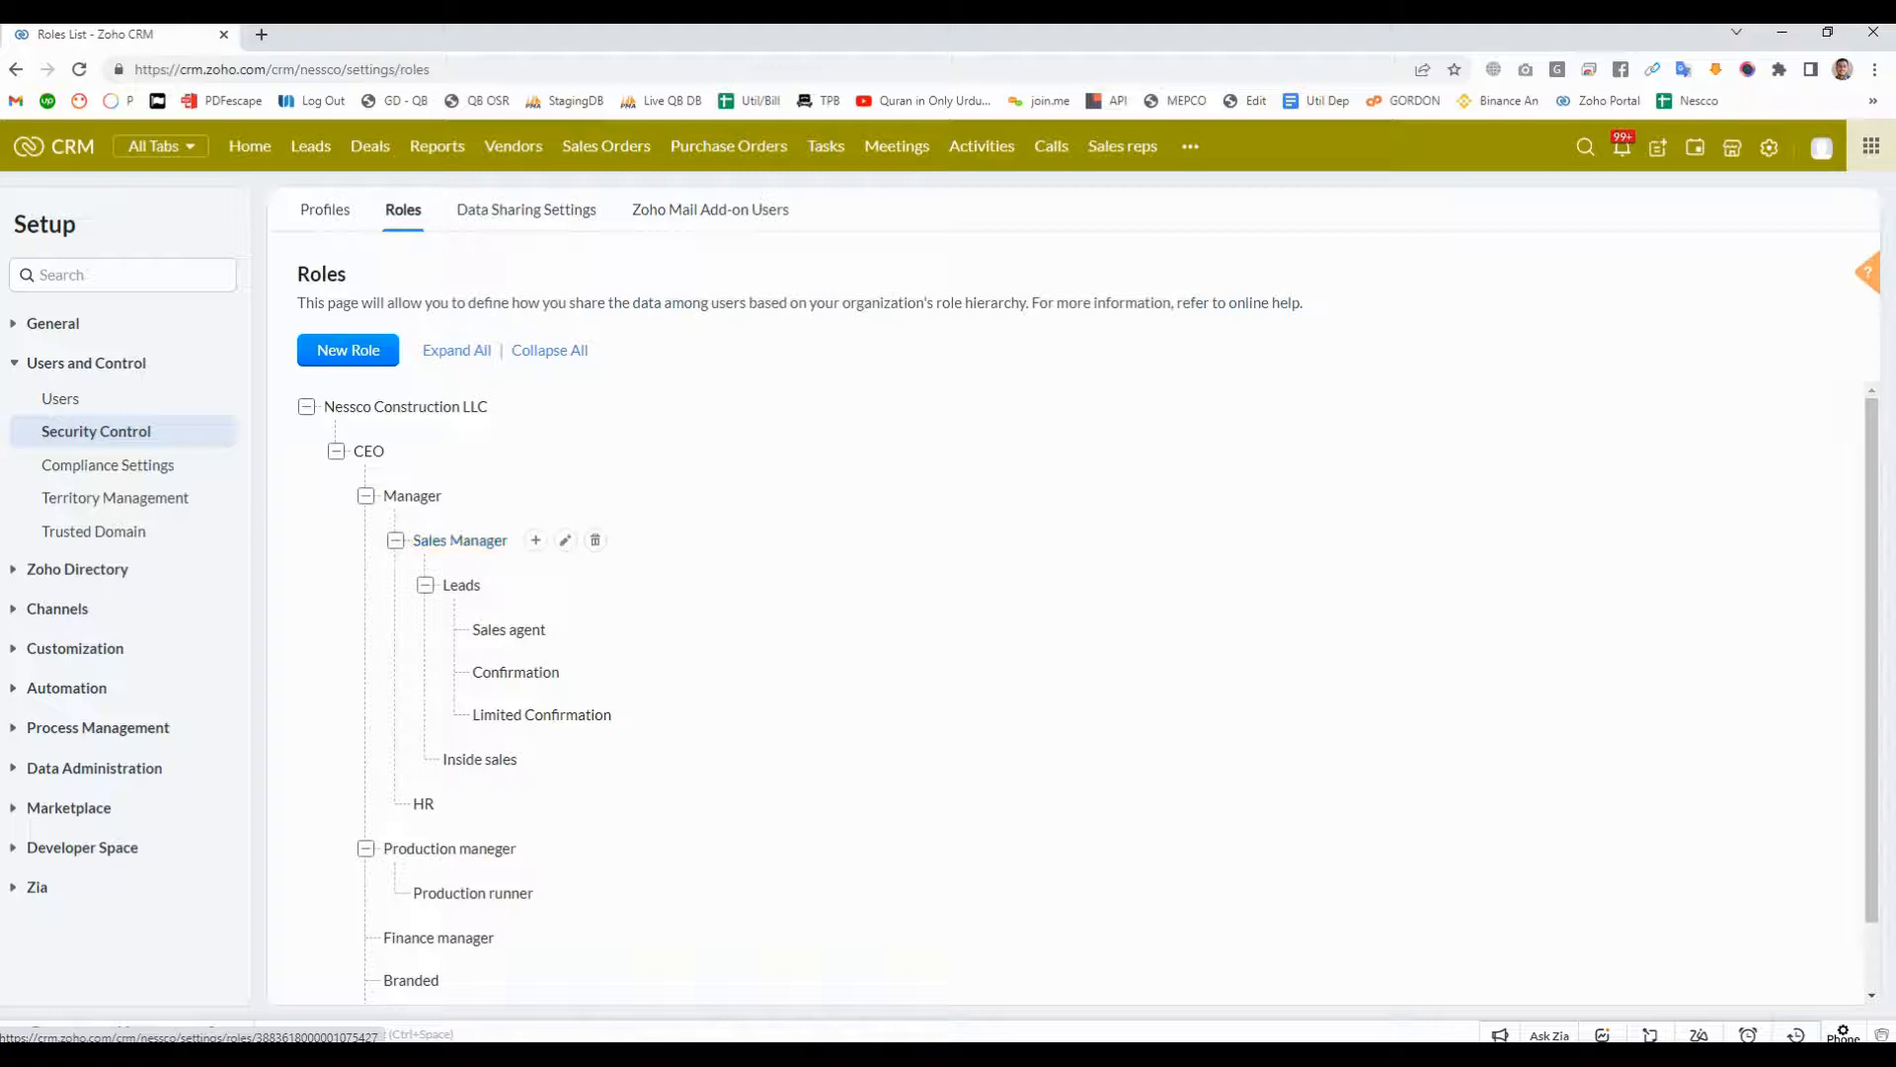
click(396, 541)
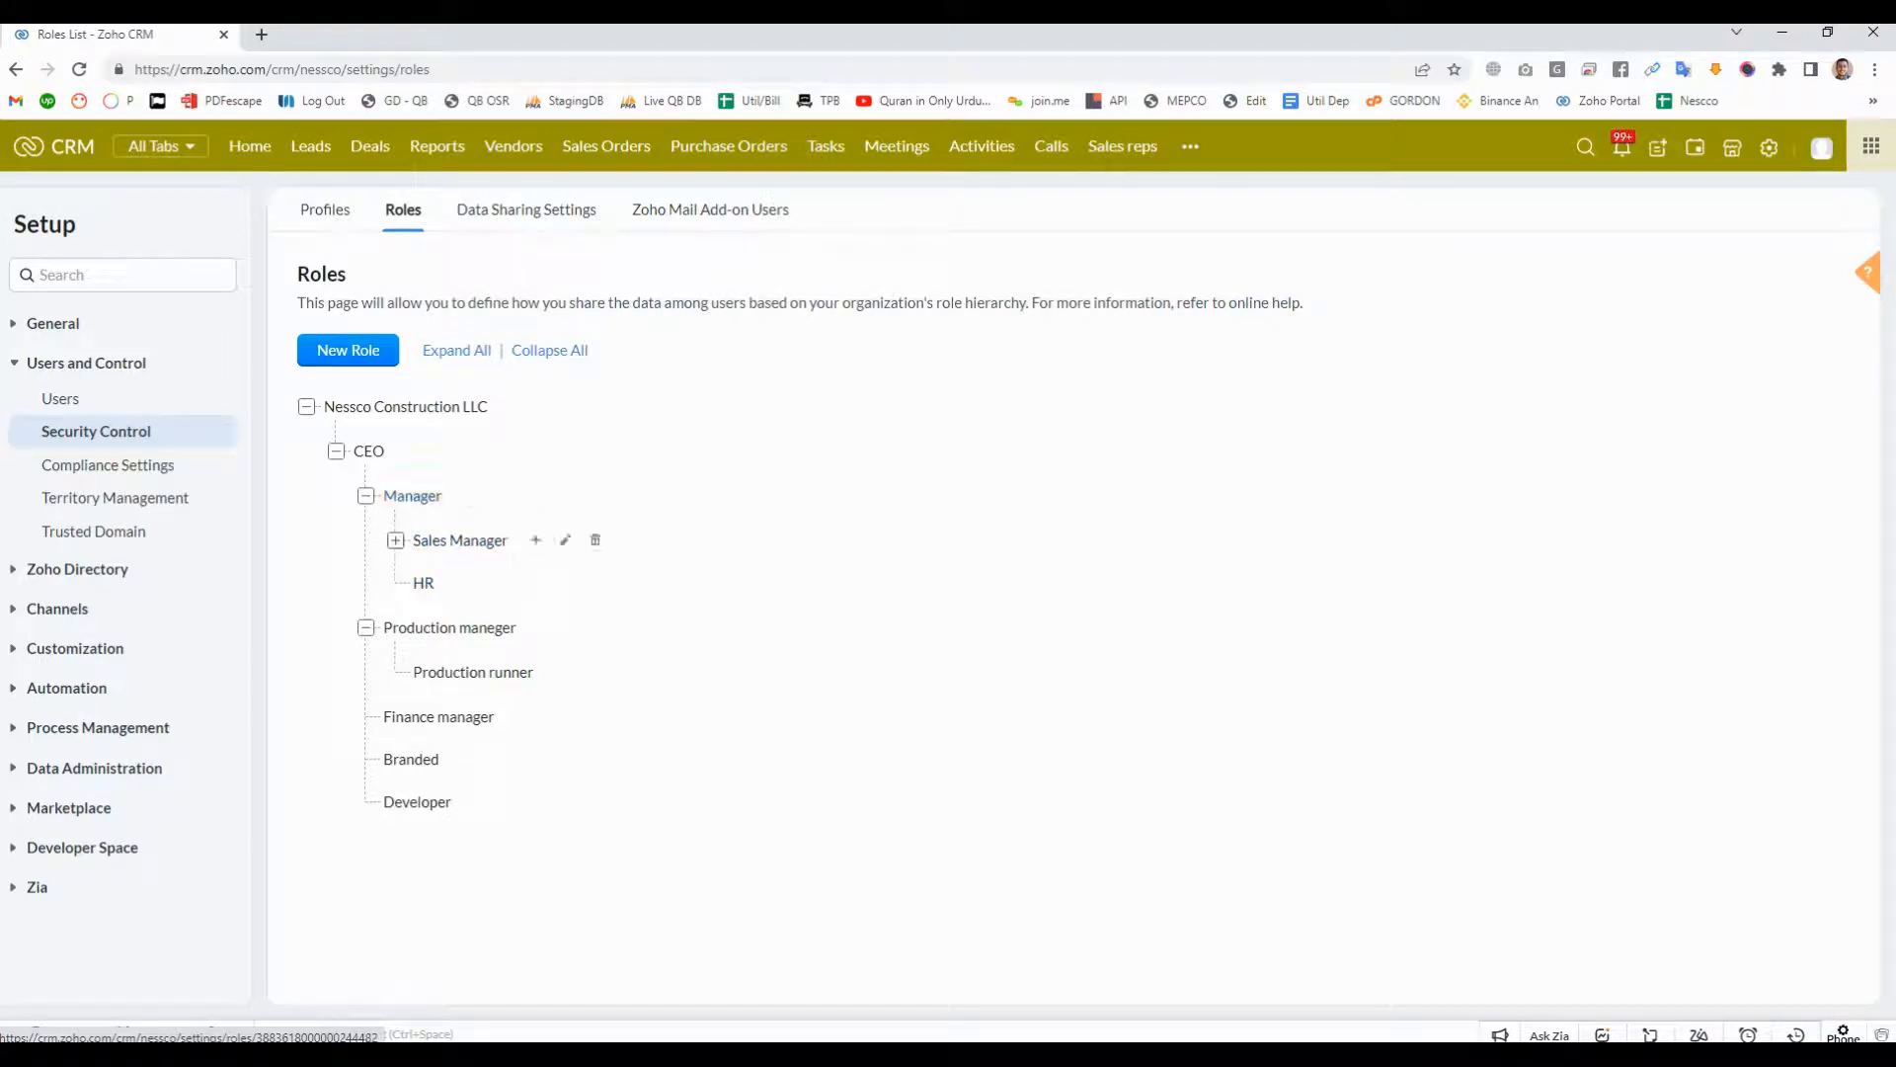
click(395, 540)
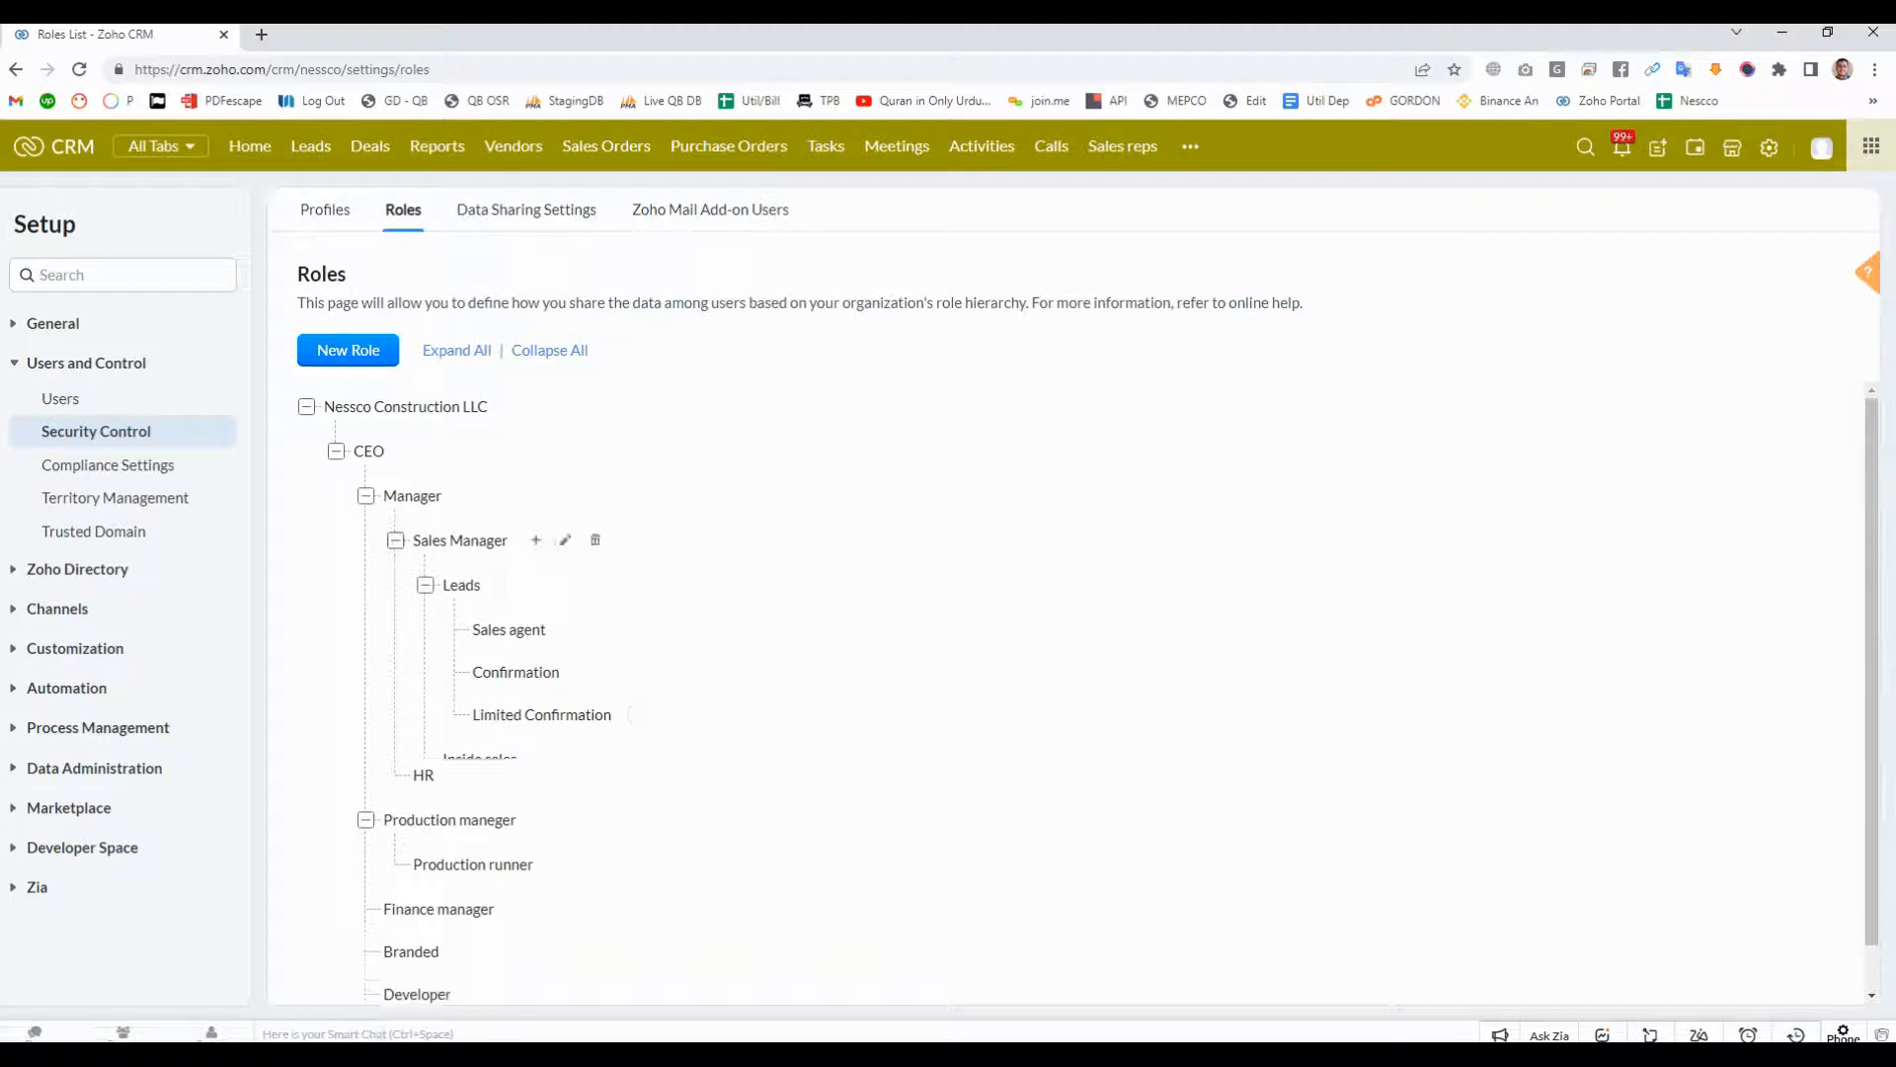
click(395, 541)
click(366, 495)
click(366, 495)
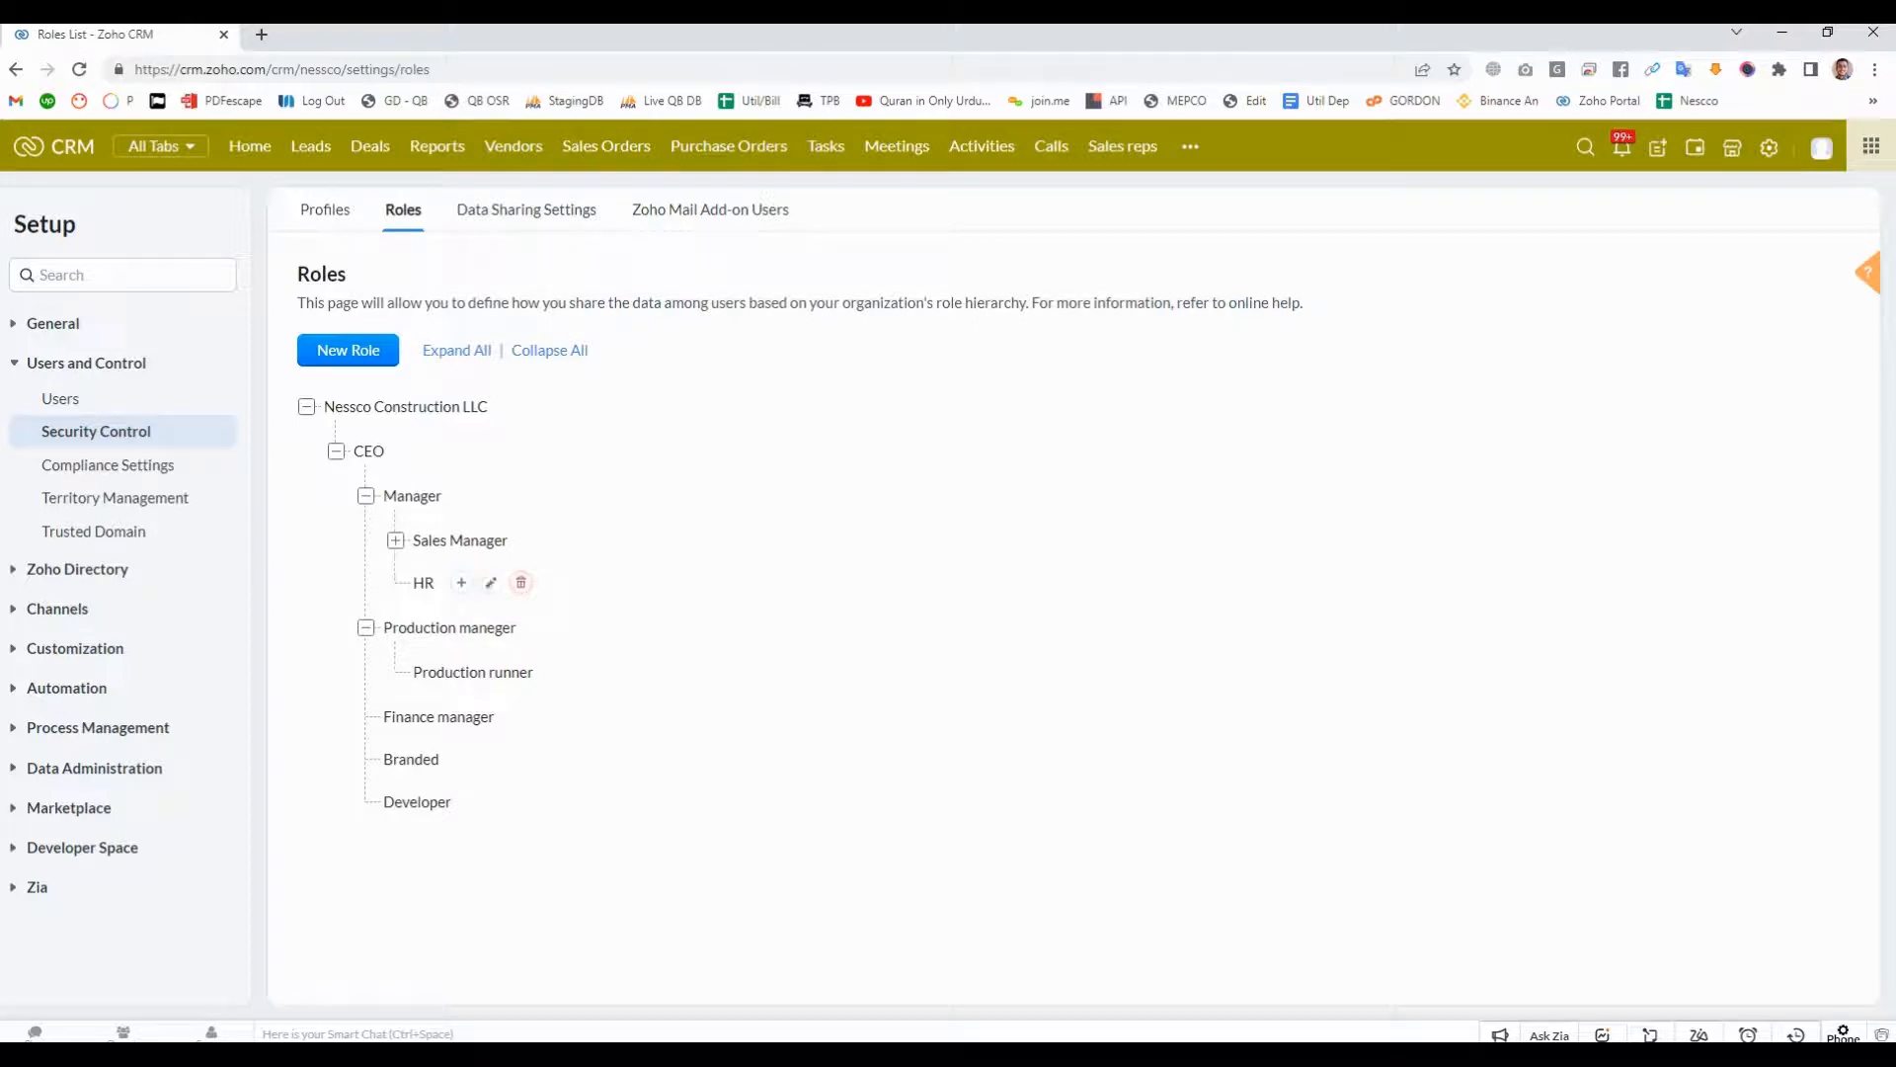
- Delete the HR role, transferring its users and sub-roles to the Developer role
click(520, 582)
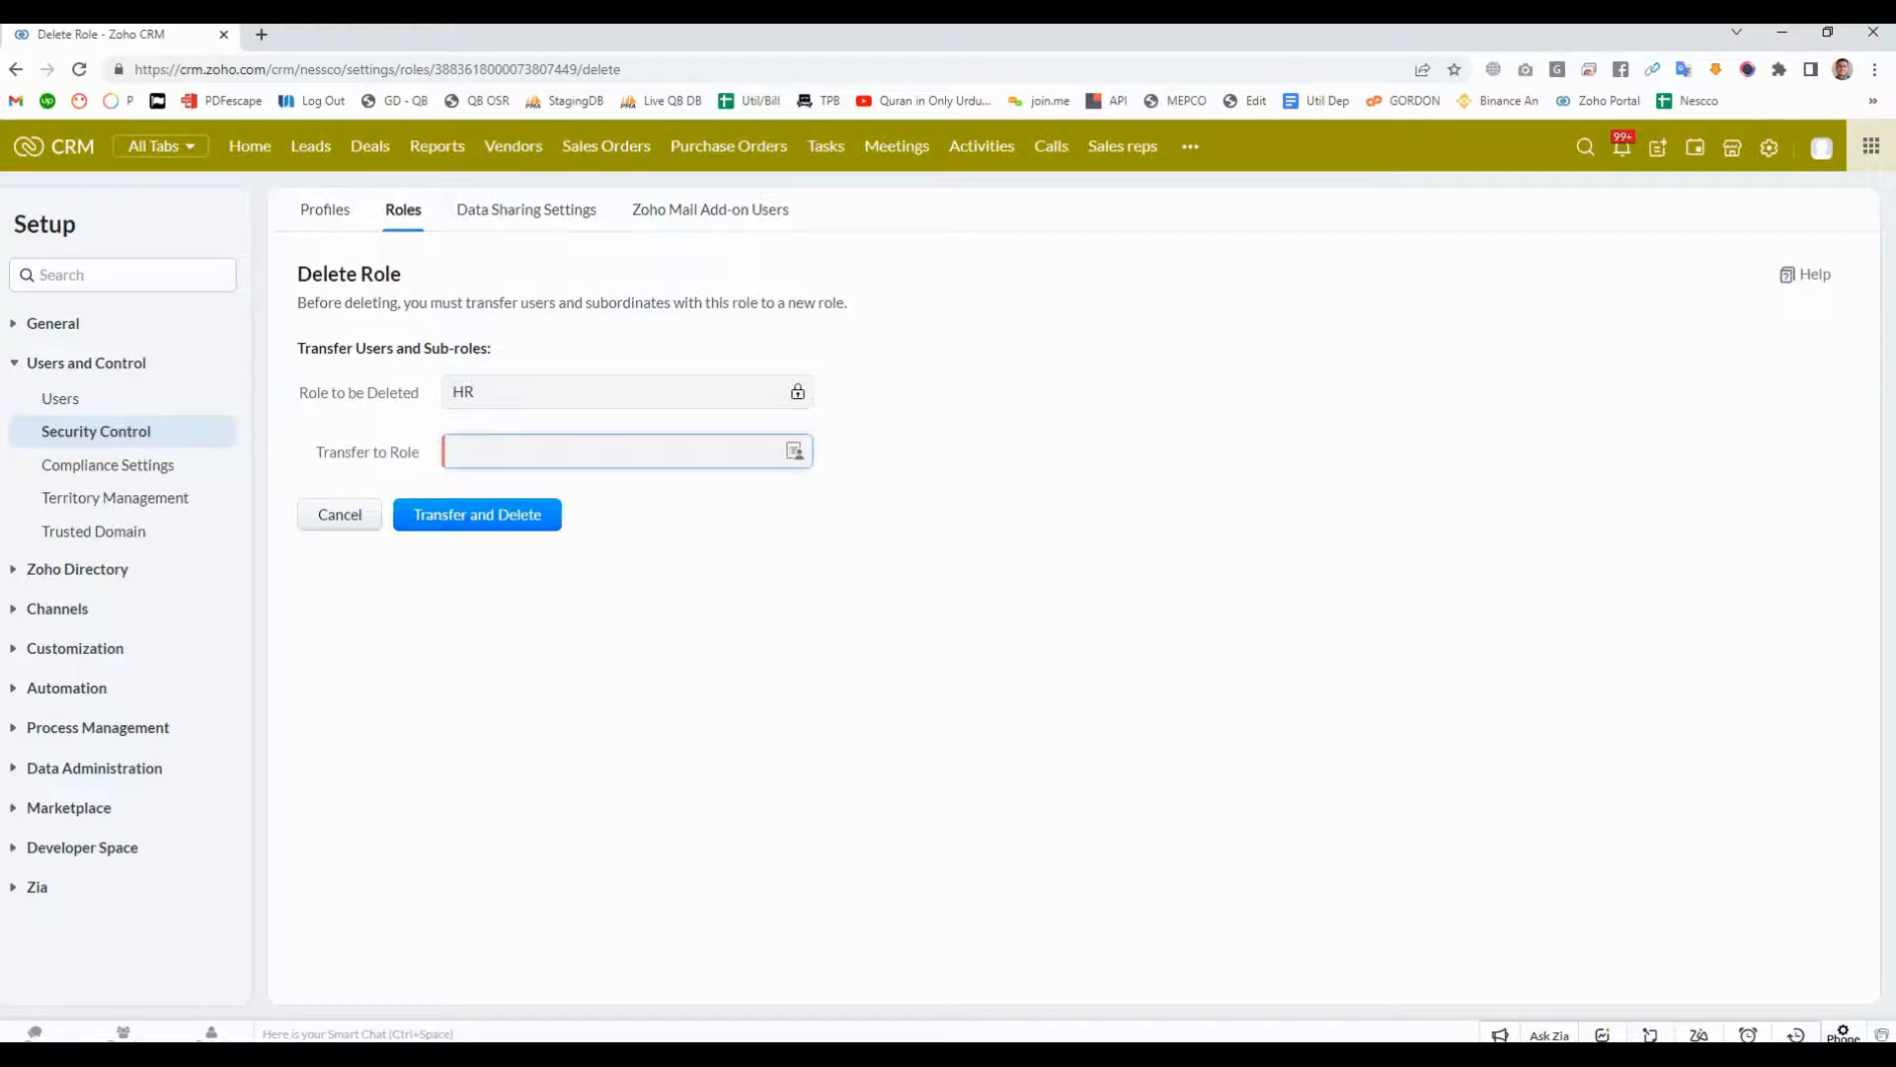
click(795, 451)
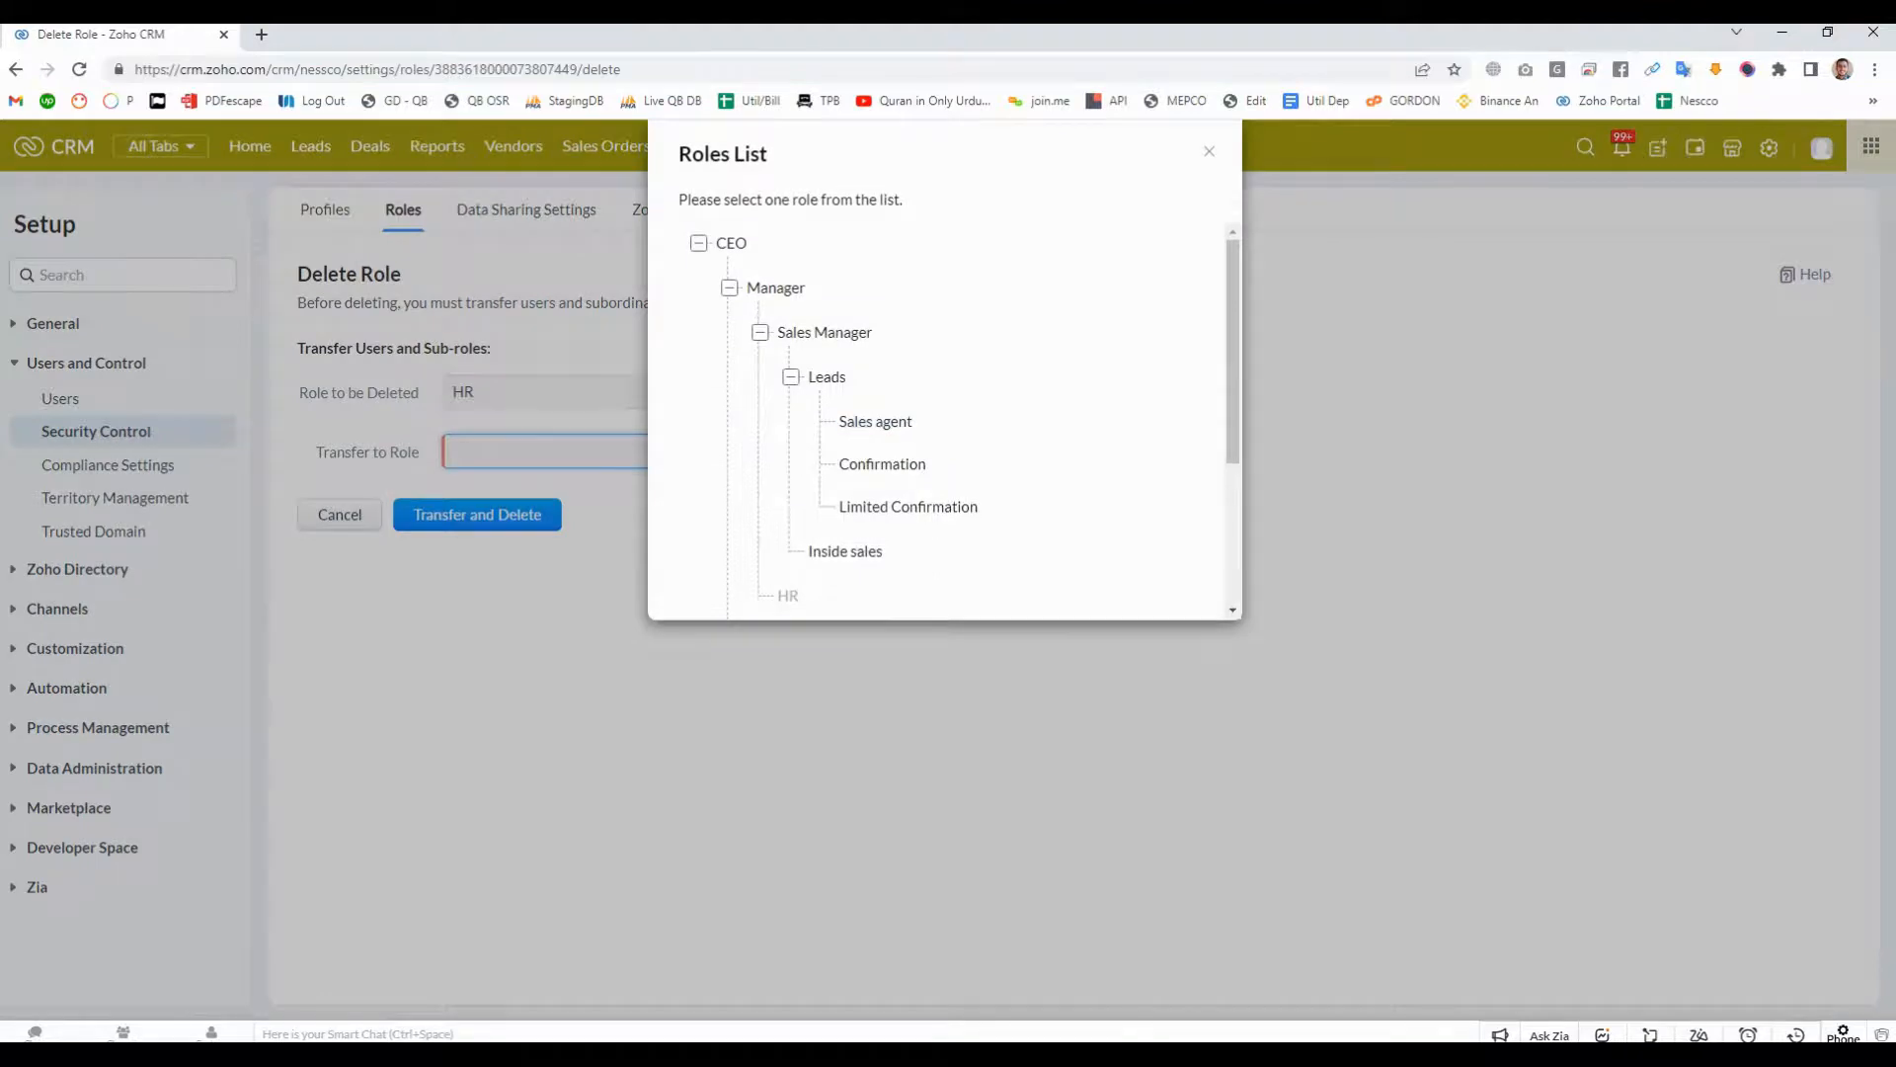
scroll(939, 420, down, 3)
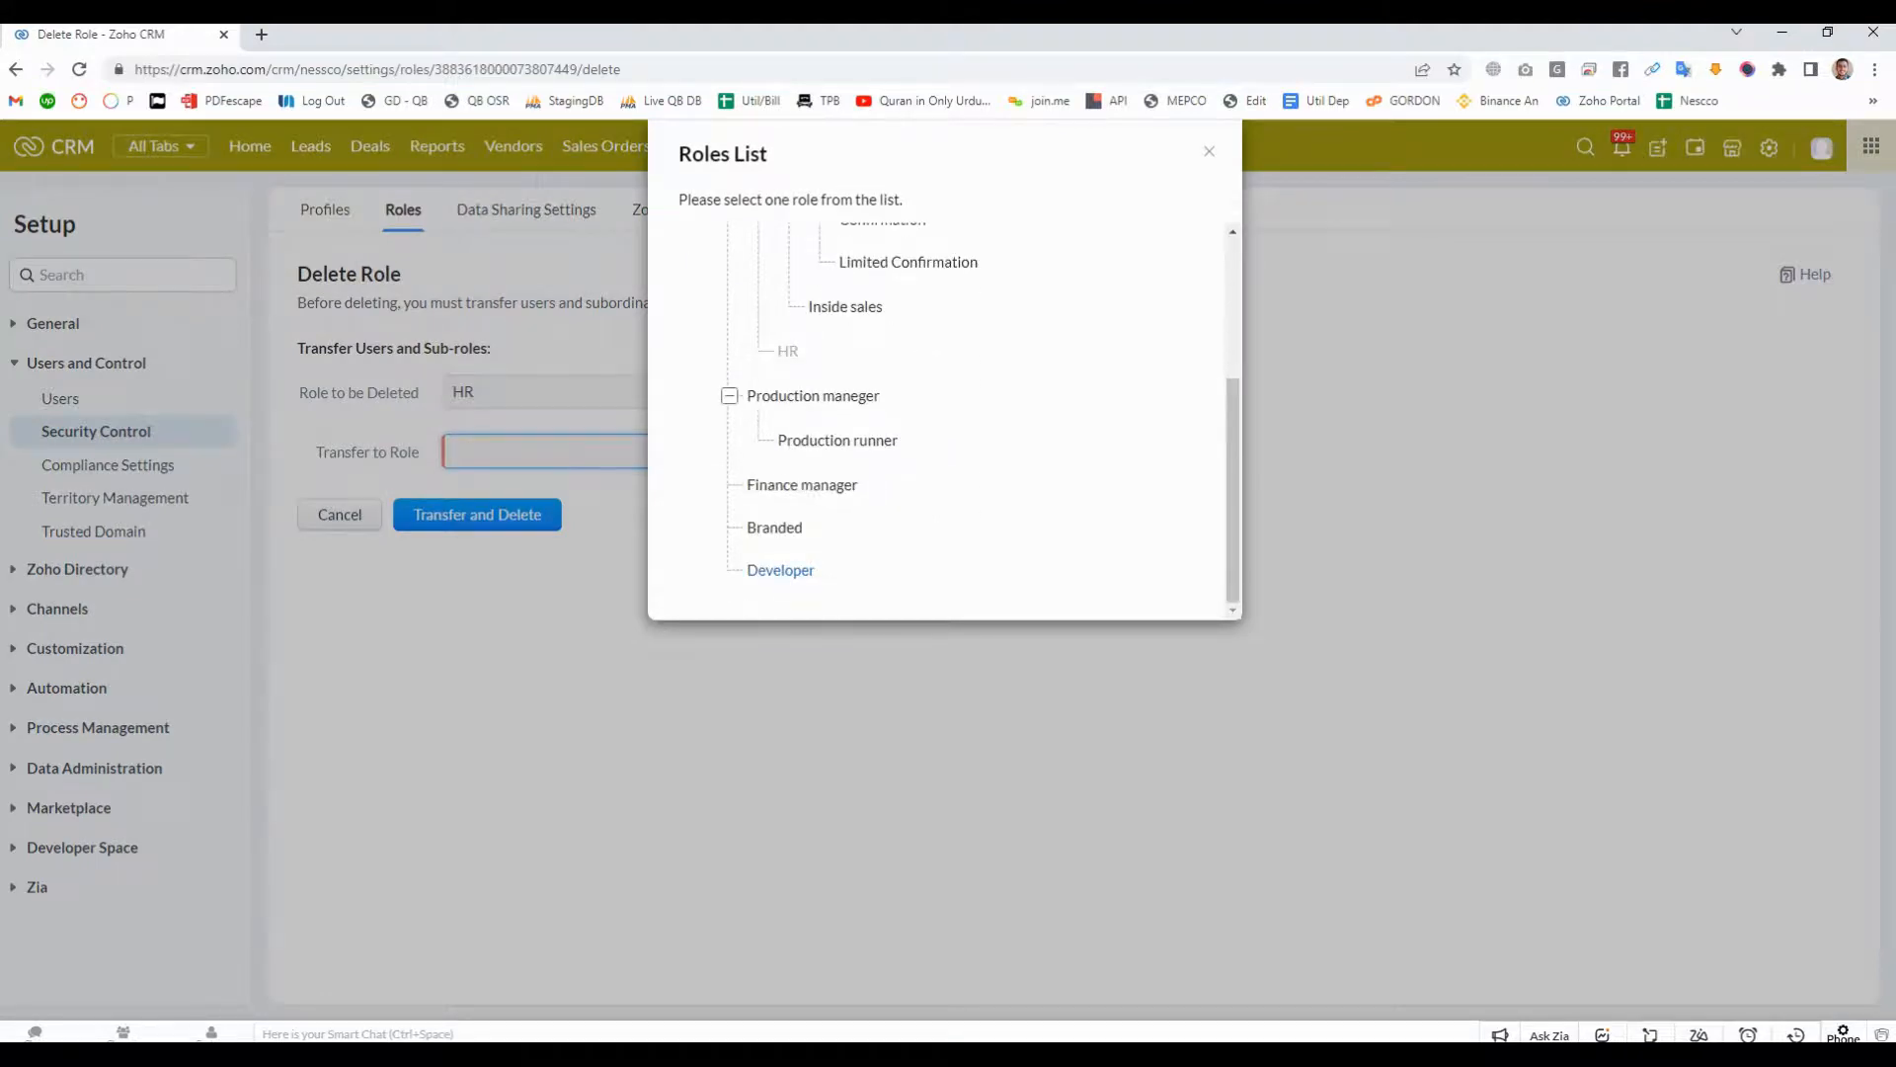
click(781, 570)
click(477, 515)
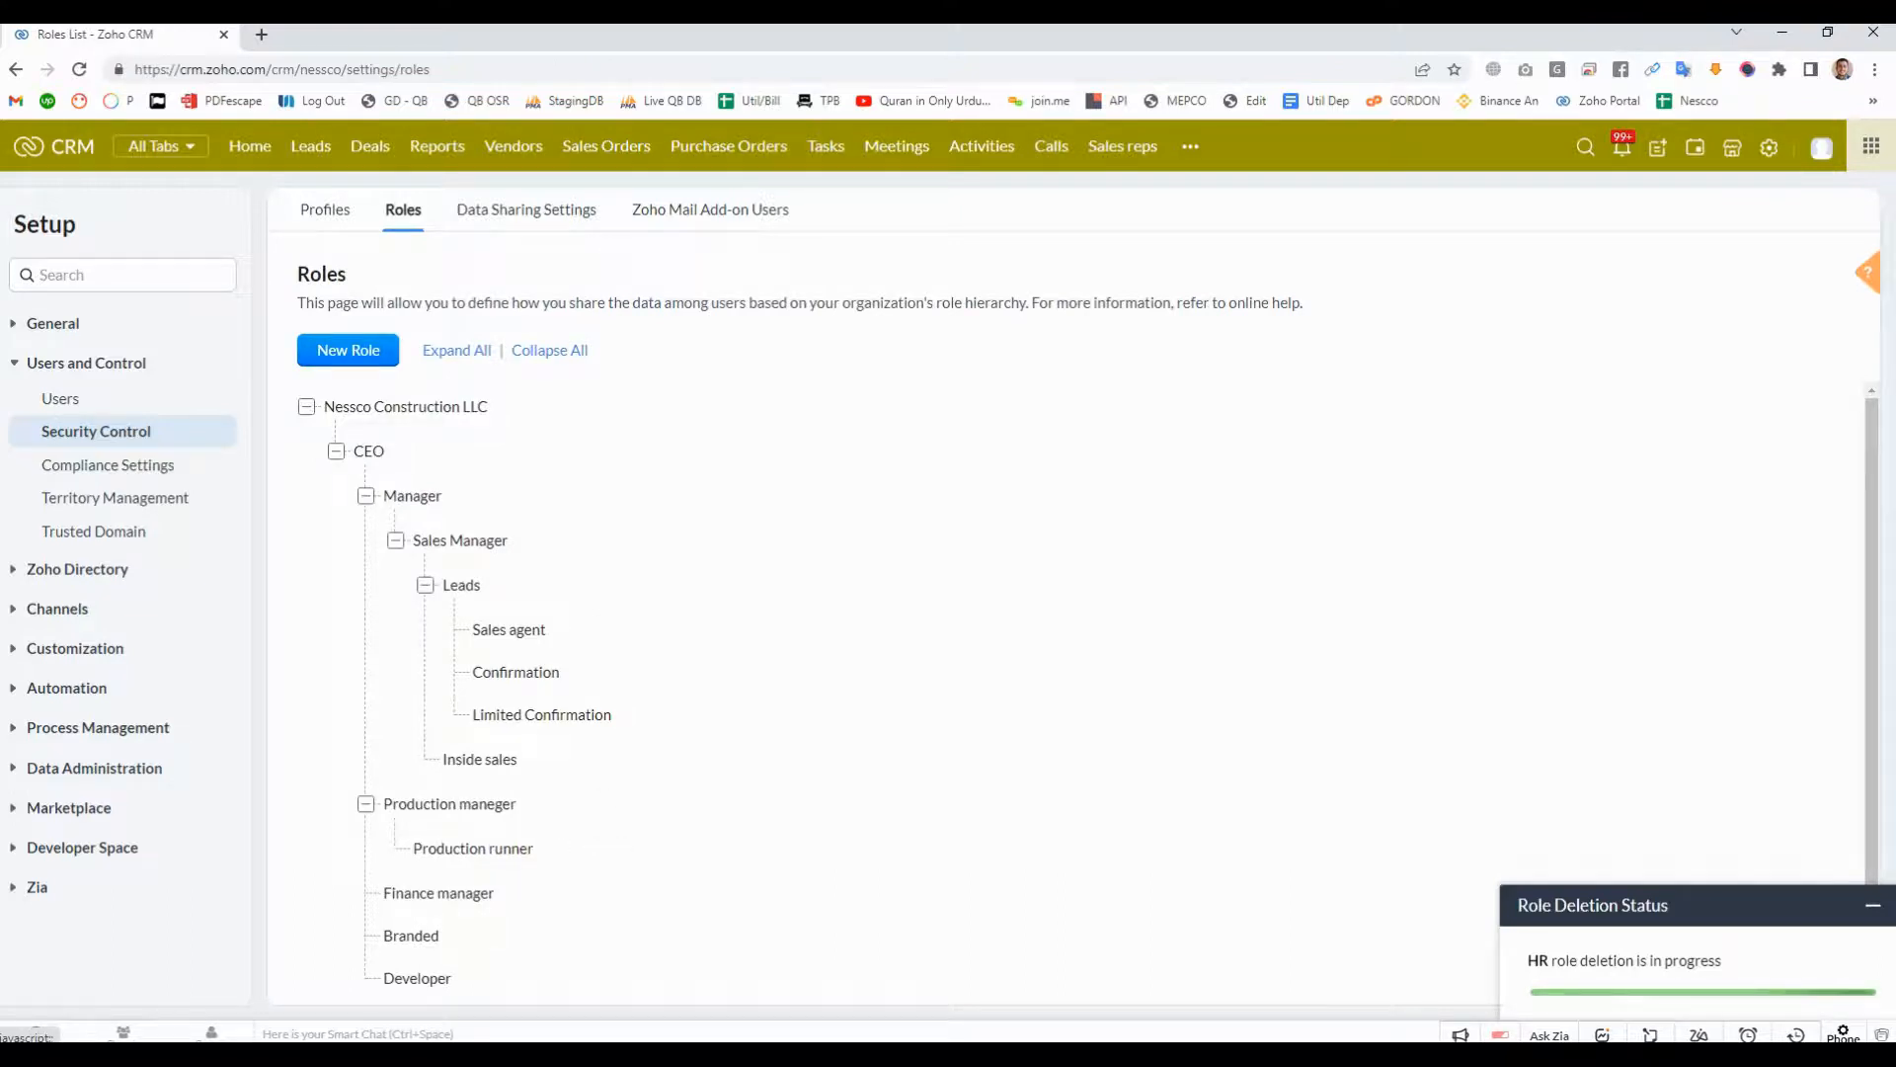
scroll(494, 770, down, 1)
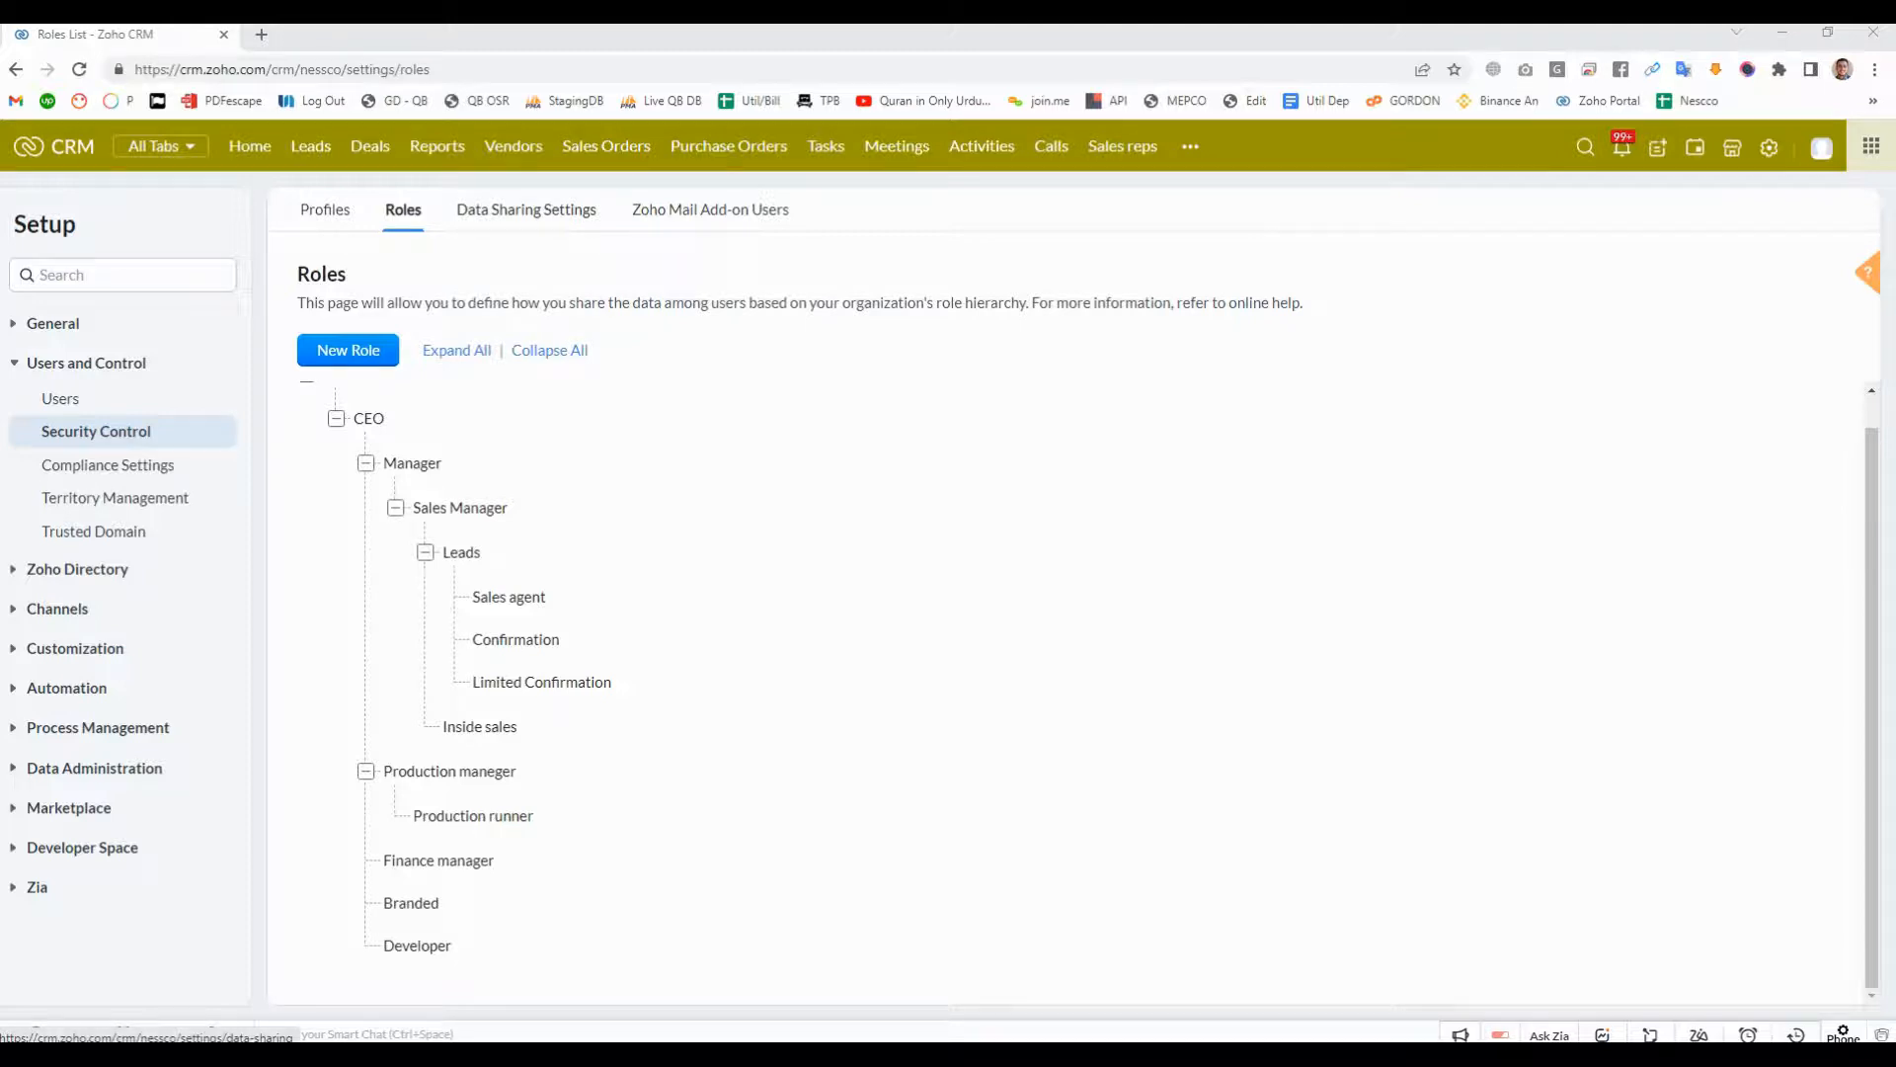
- Examine the default organization permissions for every module in the Data Sharing Settings, from Leads down through Commissions
click(525, 209)
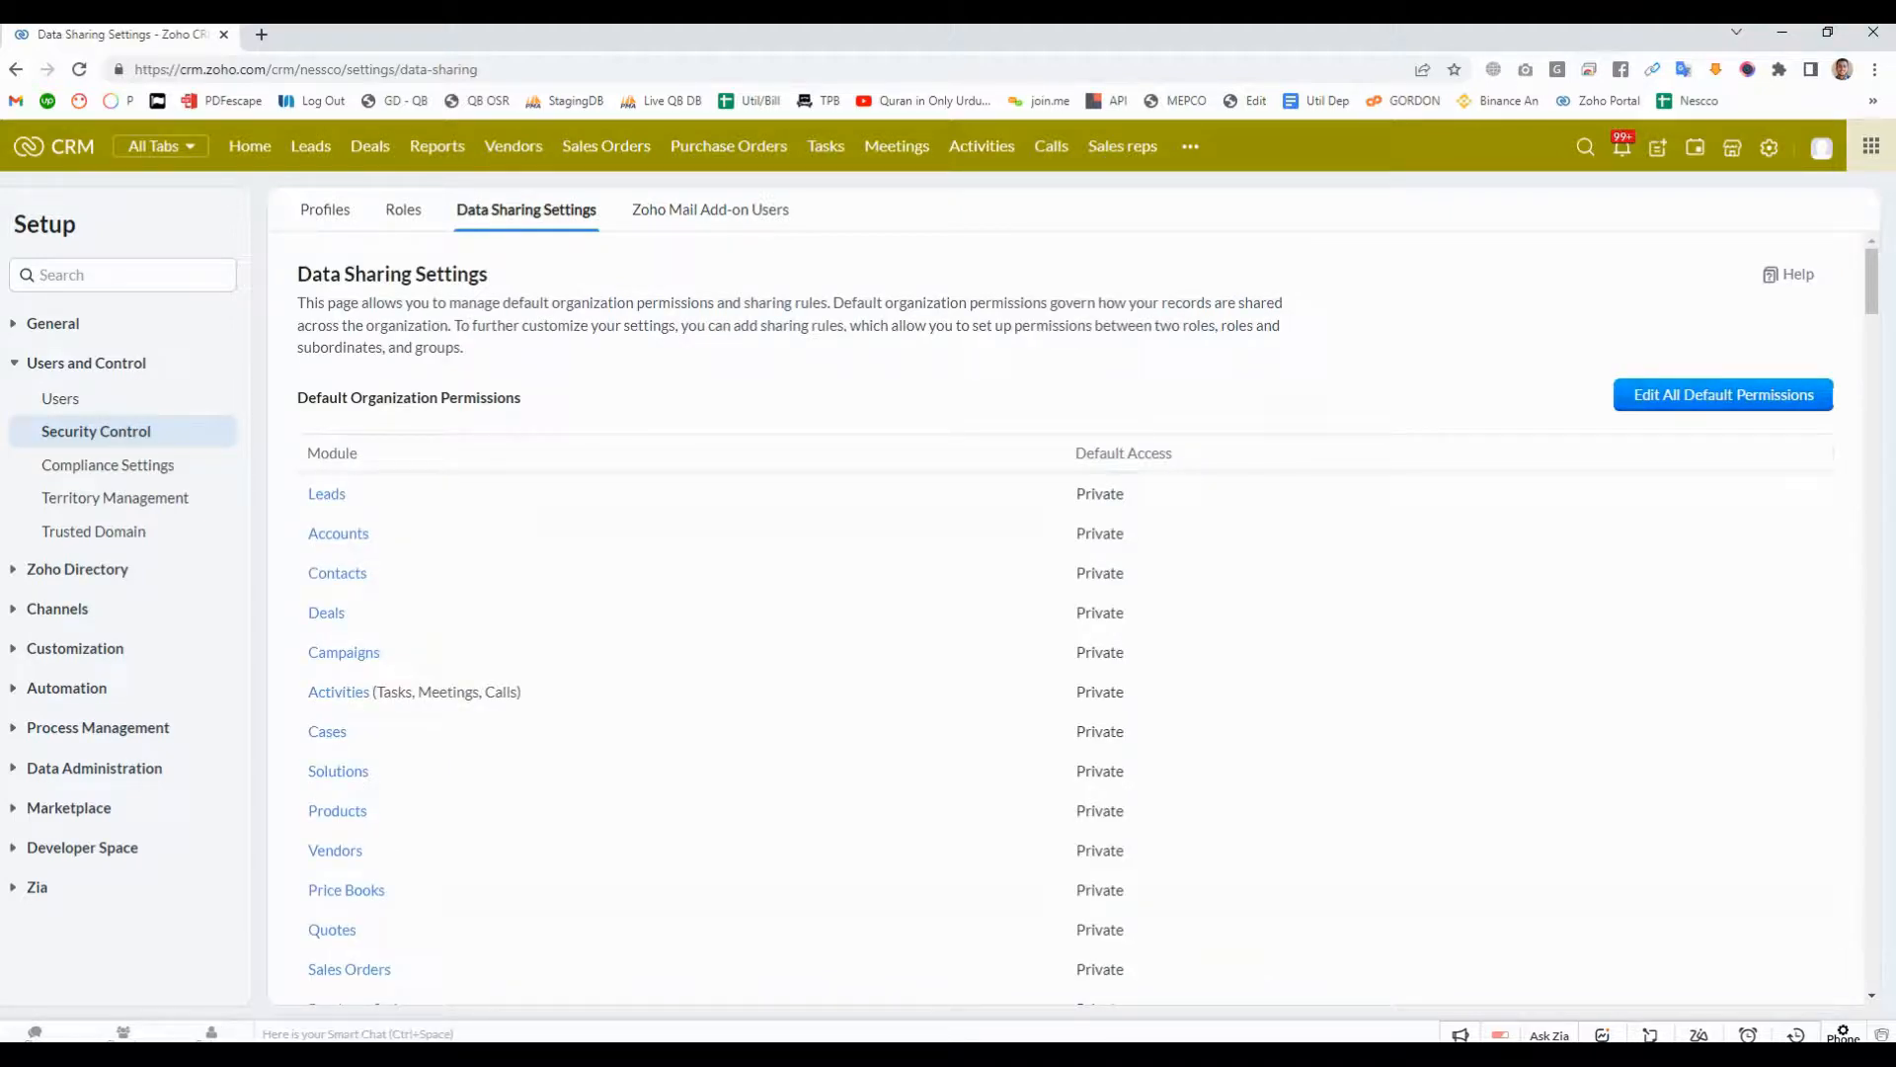
click(1724, 394)
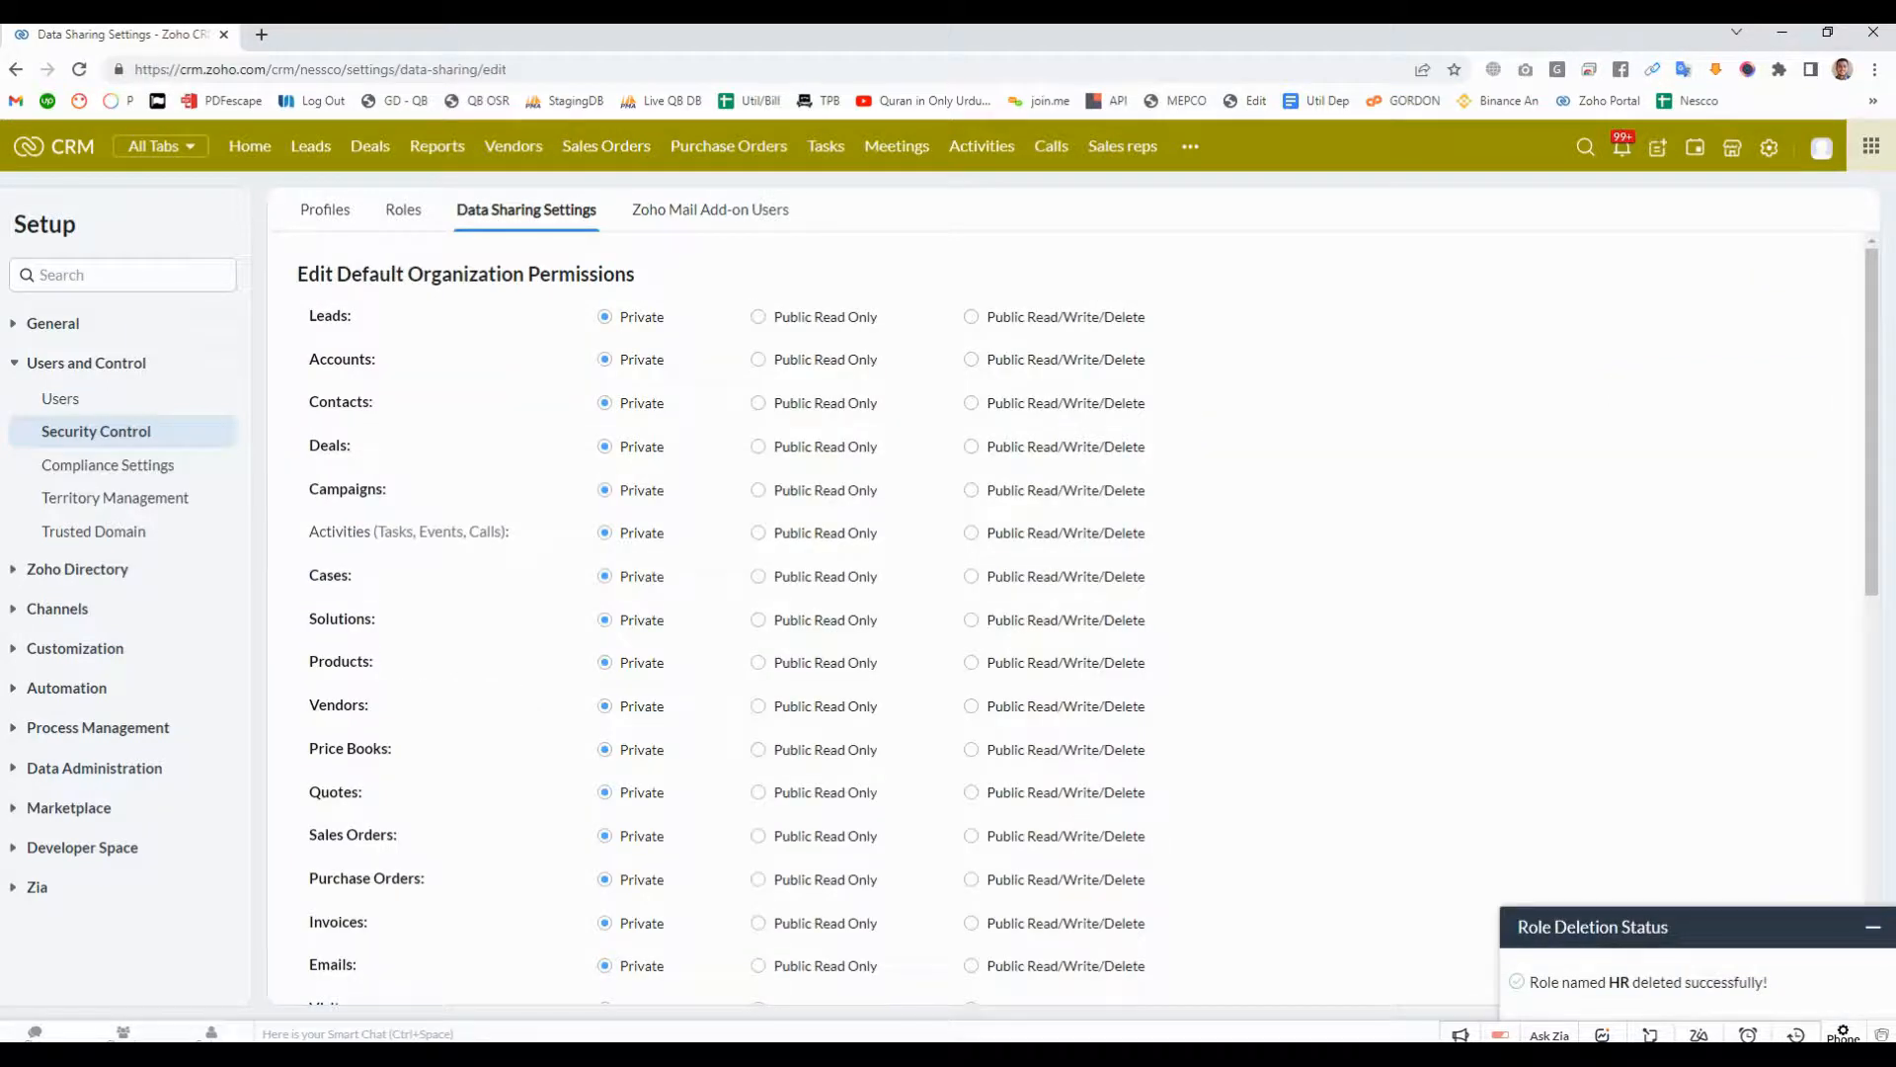
scroll(1086, 608, down, 7)
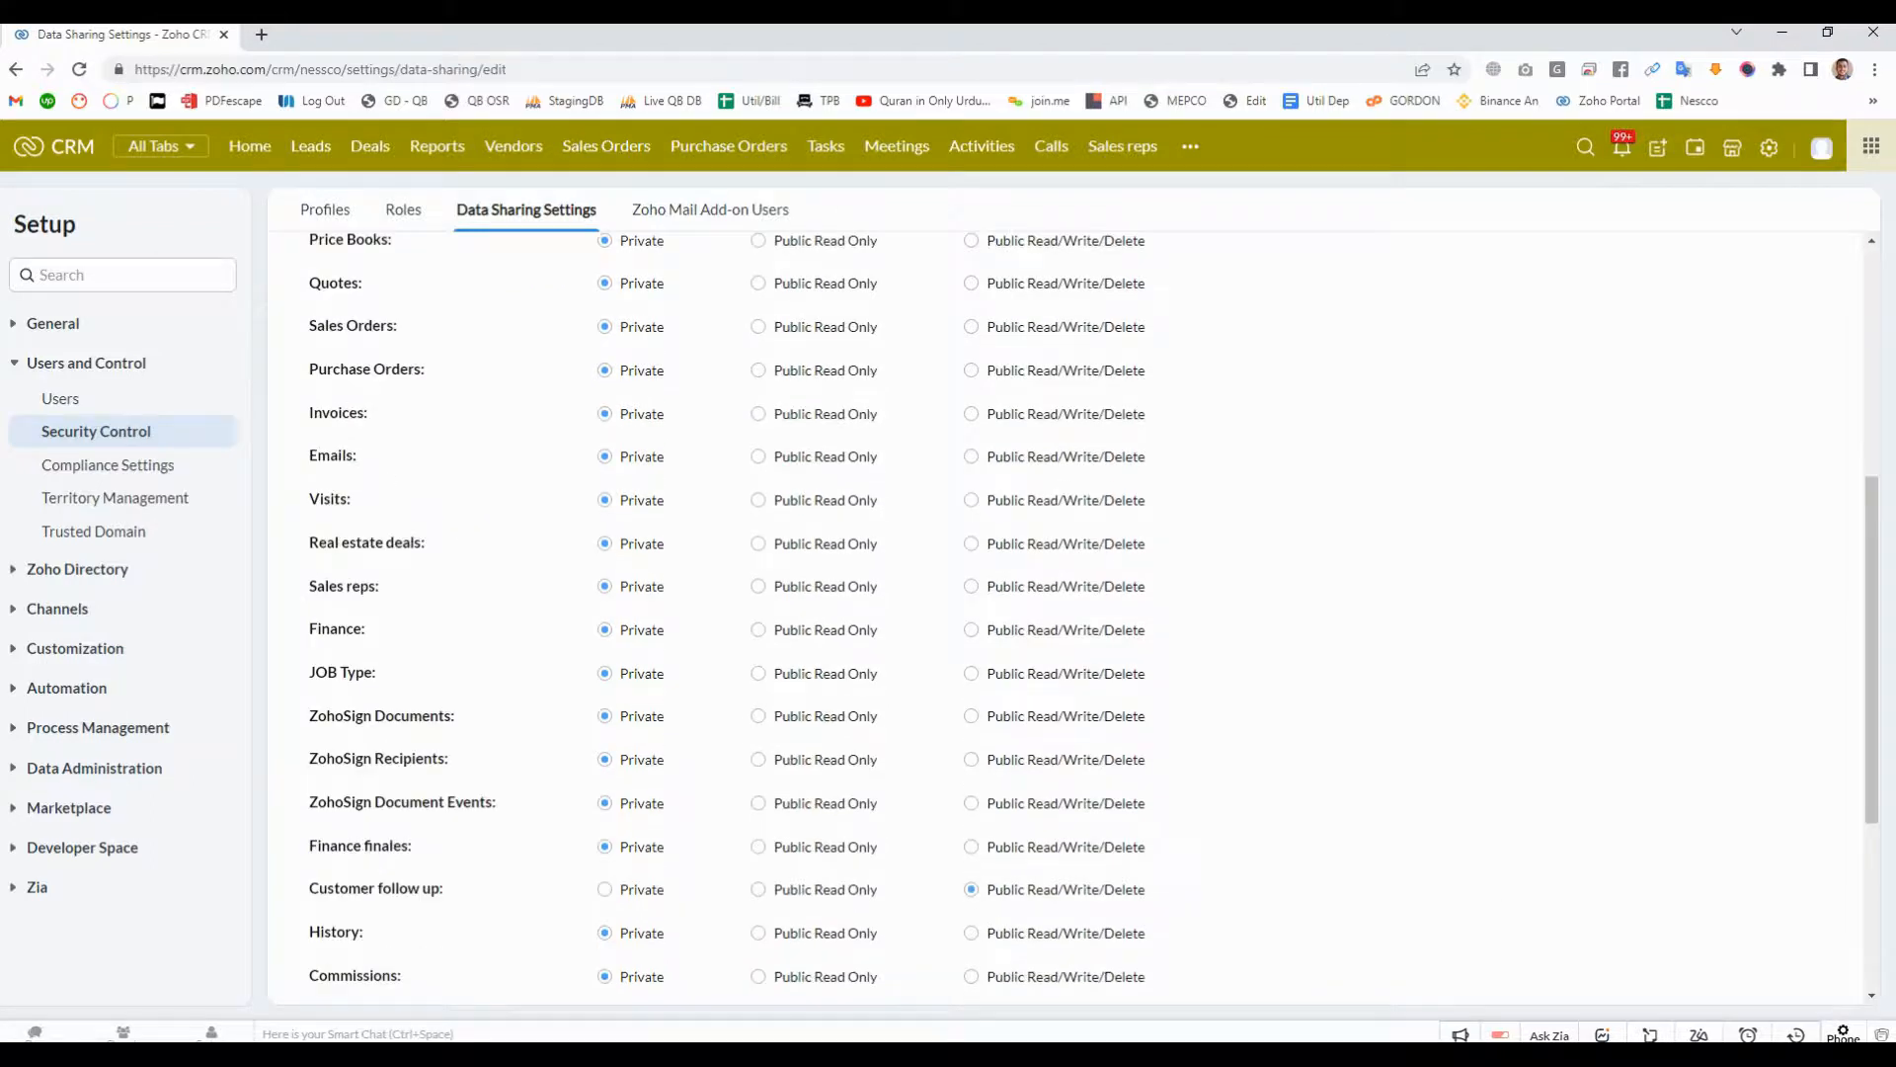
scroll(1087, 608, down, 2)
scroll(1087, 608, up, 9)
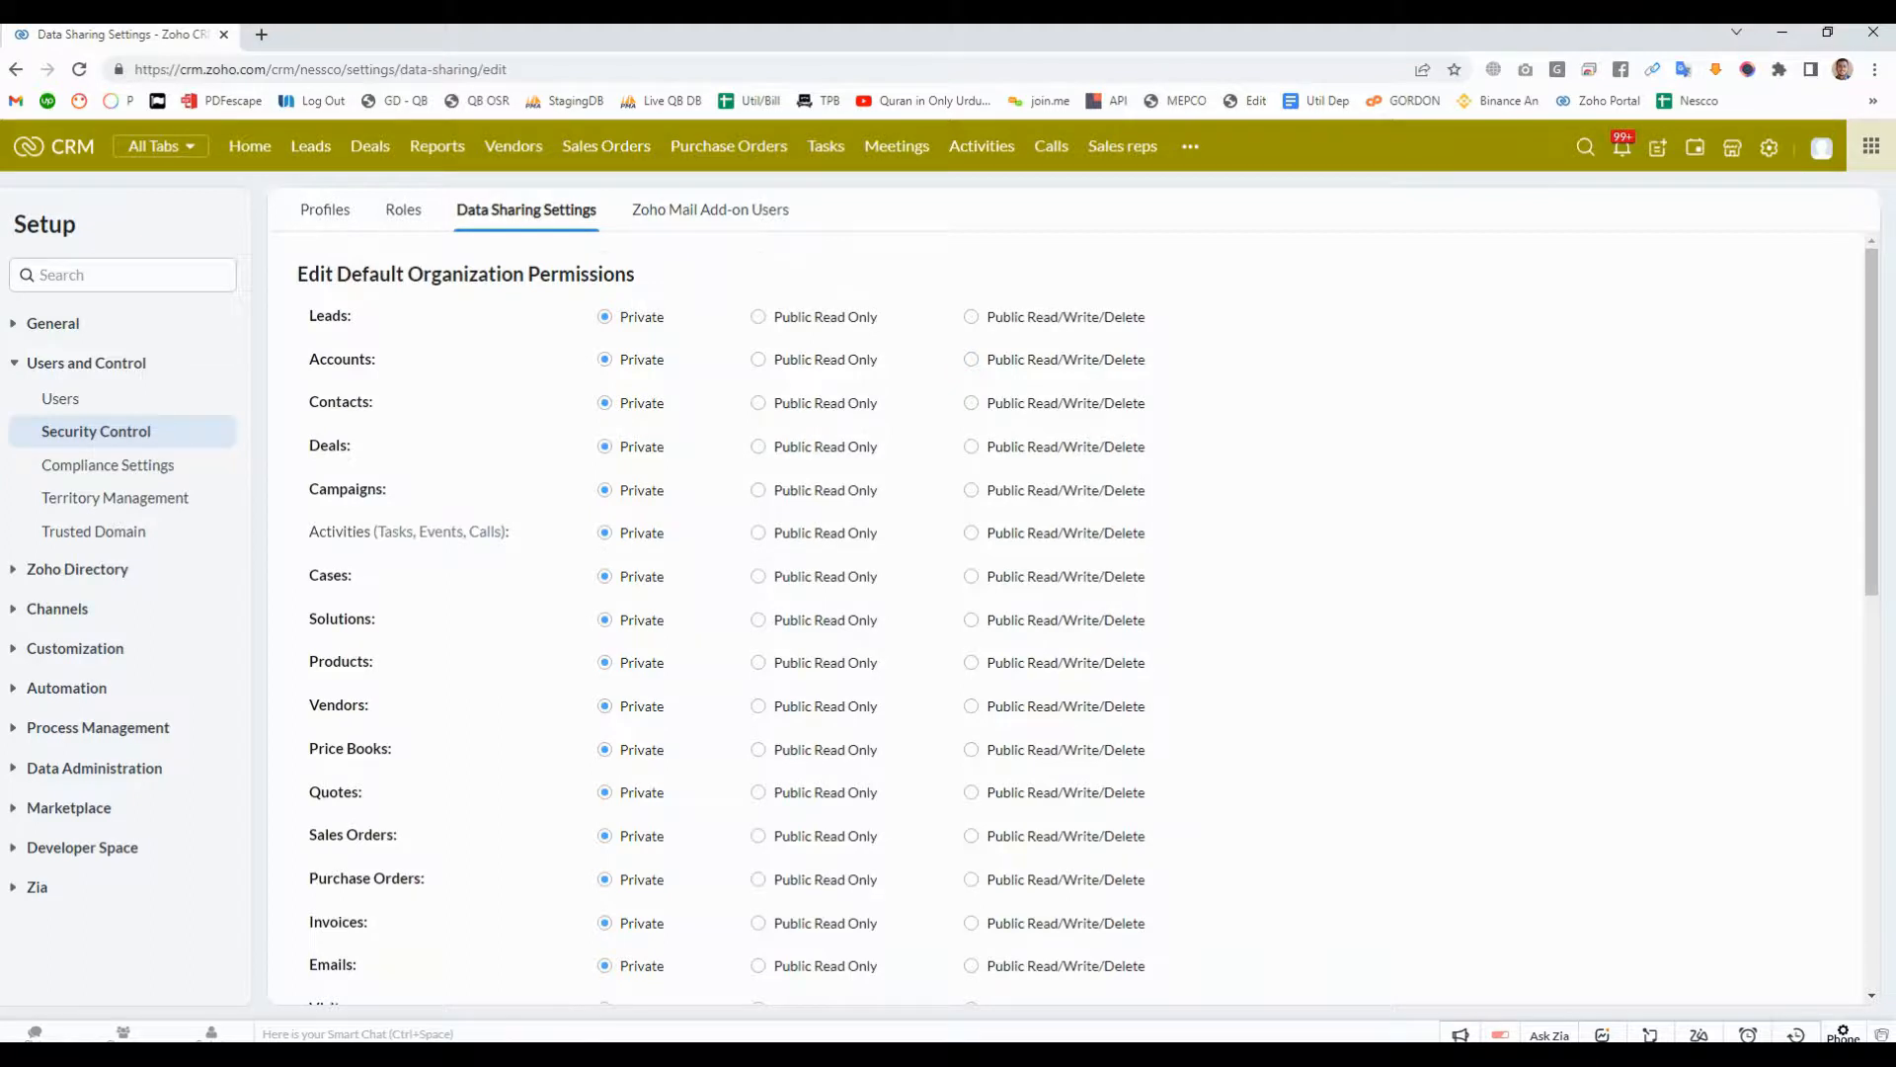
scroll(1086, 608, down, 9)
scroll(1086, 607, up, 9)
scroll(1086, 607, down, 9)
scroll(1087, 607, up, 5)
scroll(1087, 607, up, 4)
drag(310, 317, 352, 320)
click(346, 328)
scroll(1086, 608, down, 6)
scroll(1086, 607, up, 6)
- Review the role hierarchy and the list of profiles in Security Control
click(403, 210)
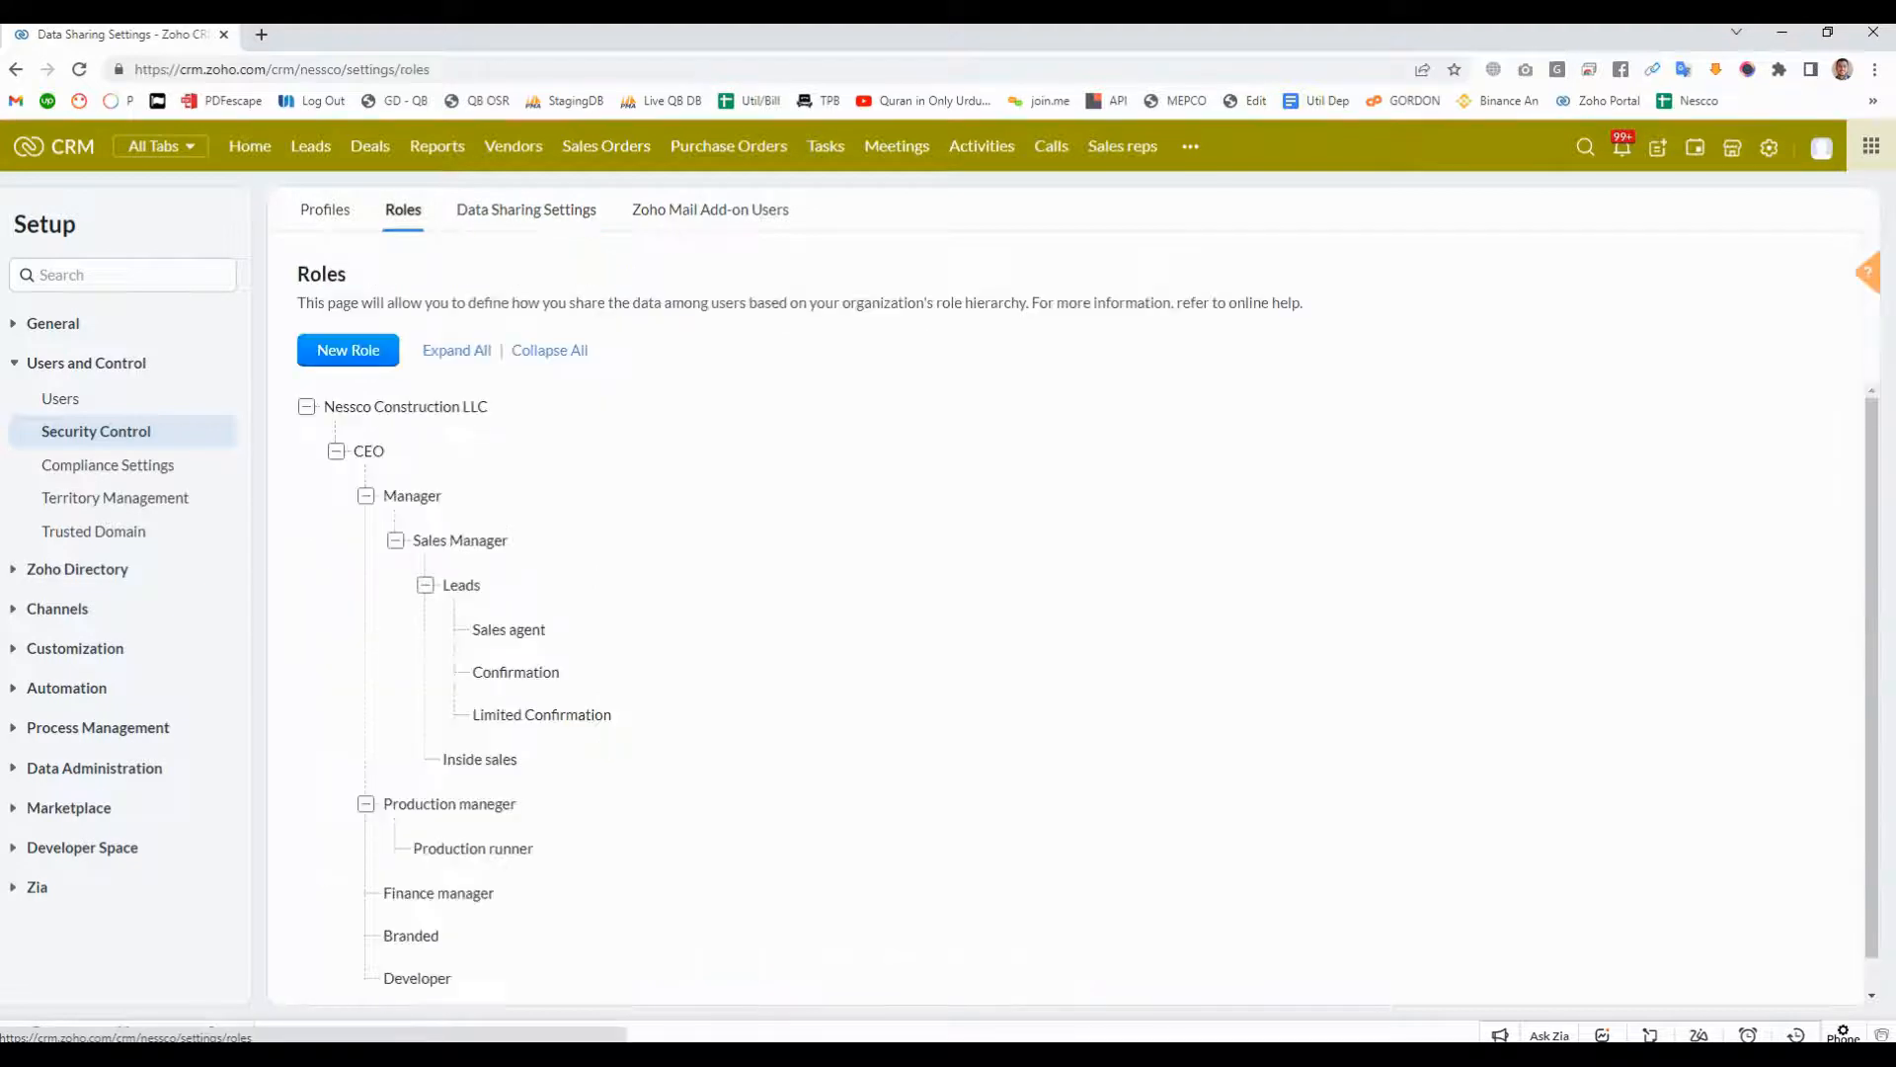
scroll(632, 627, down, 1)
scroll(633, 628, up, 1)
click(325, 209)
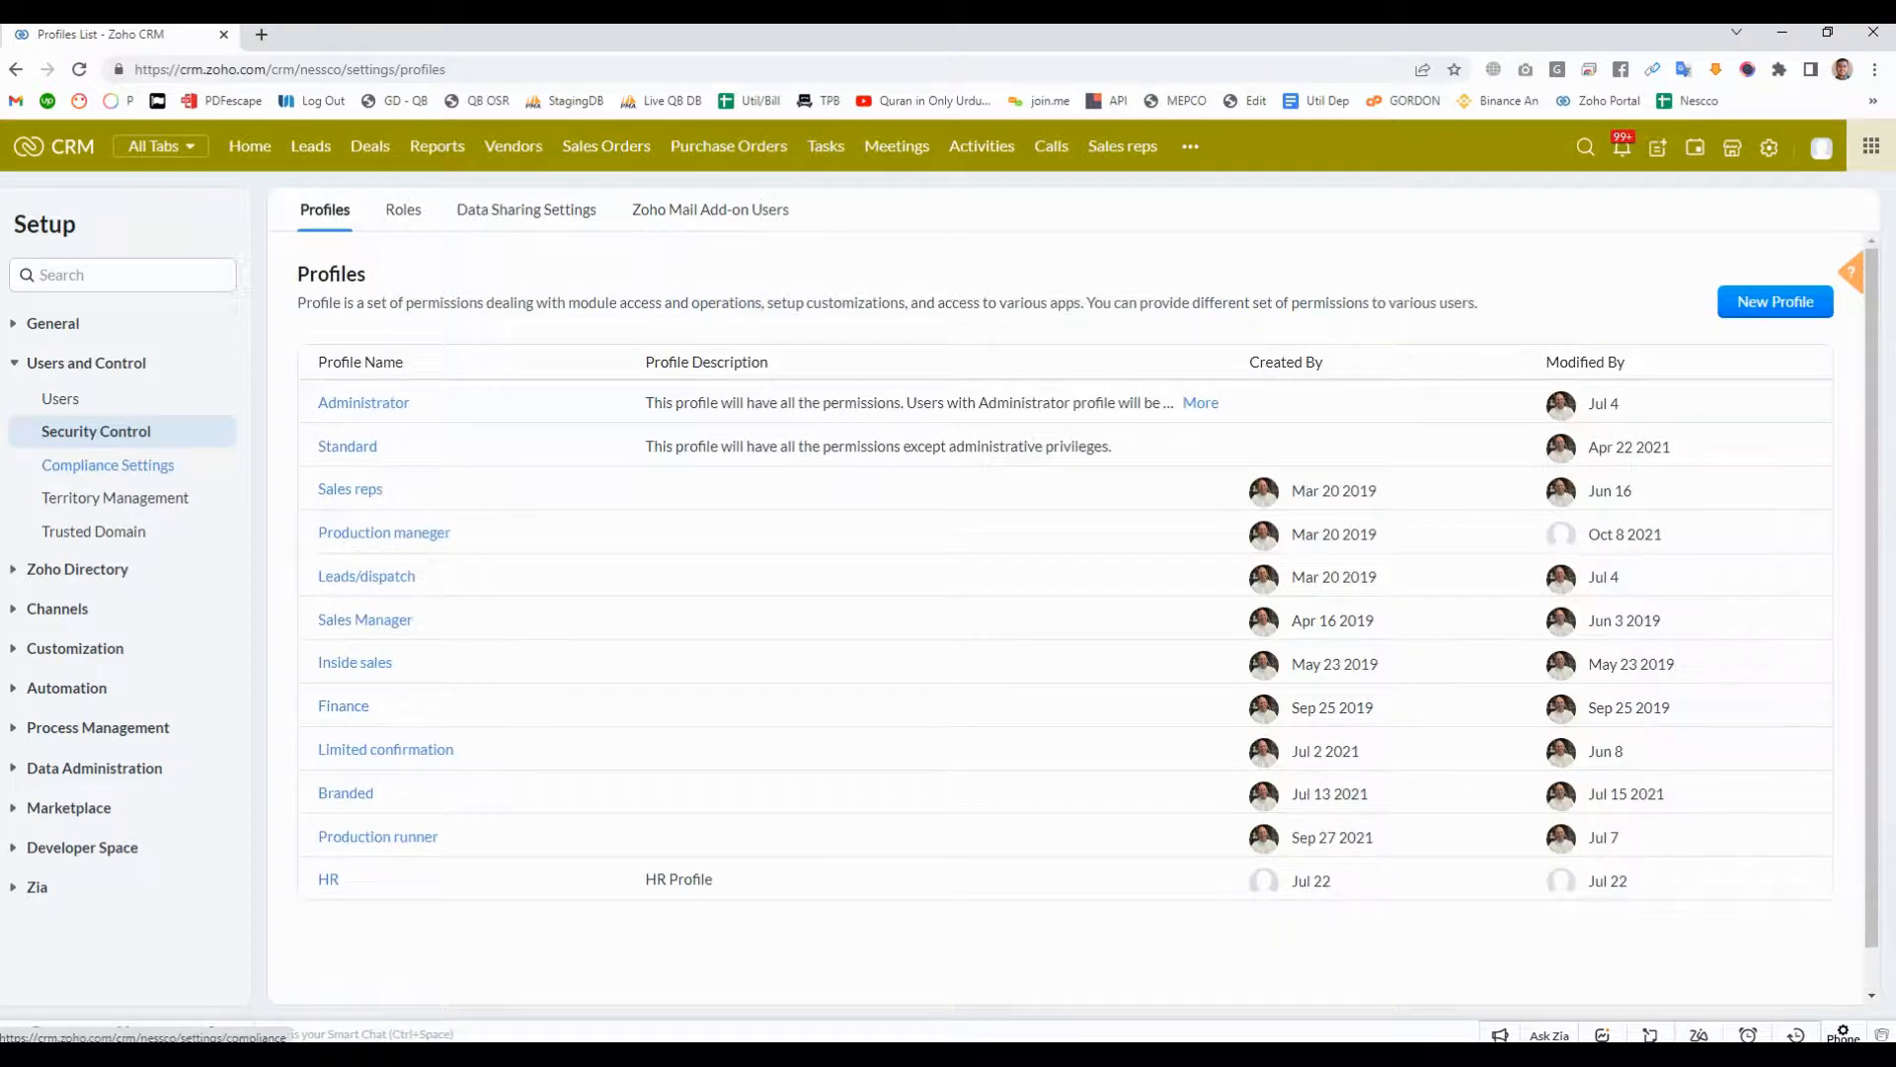
- View the GDPR compliance settings and the existing territory hierarchy under Users and Control
click(107, 464)
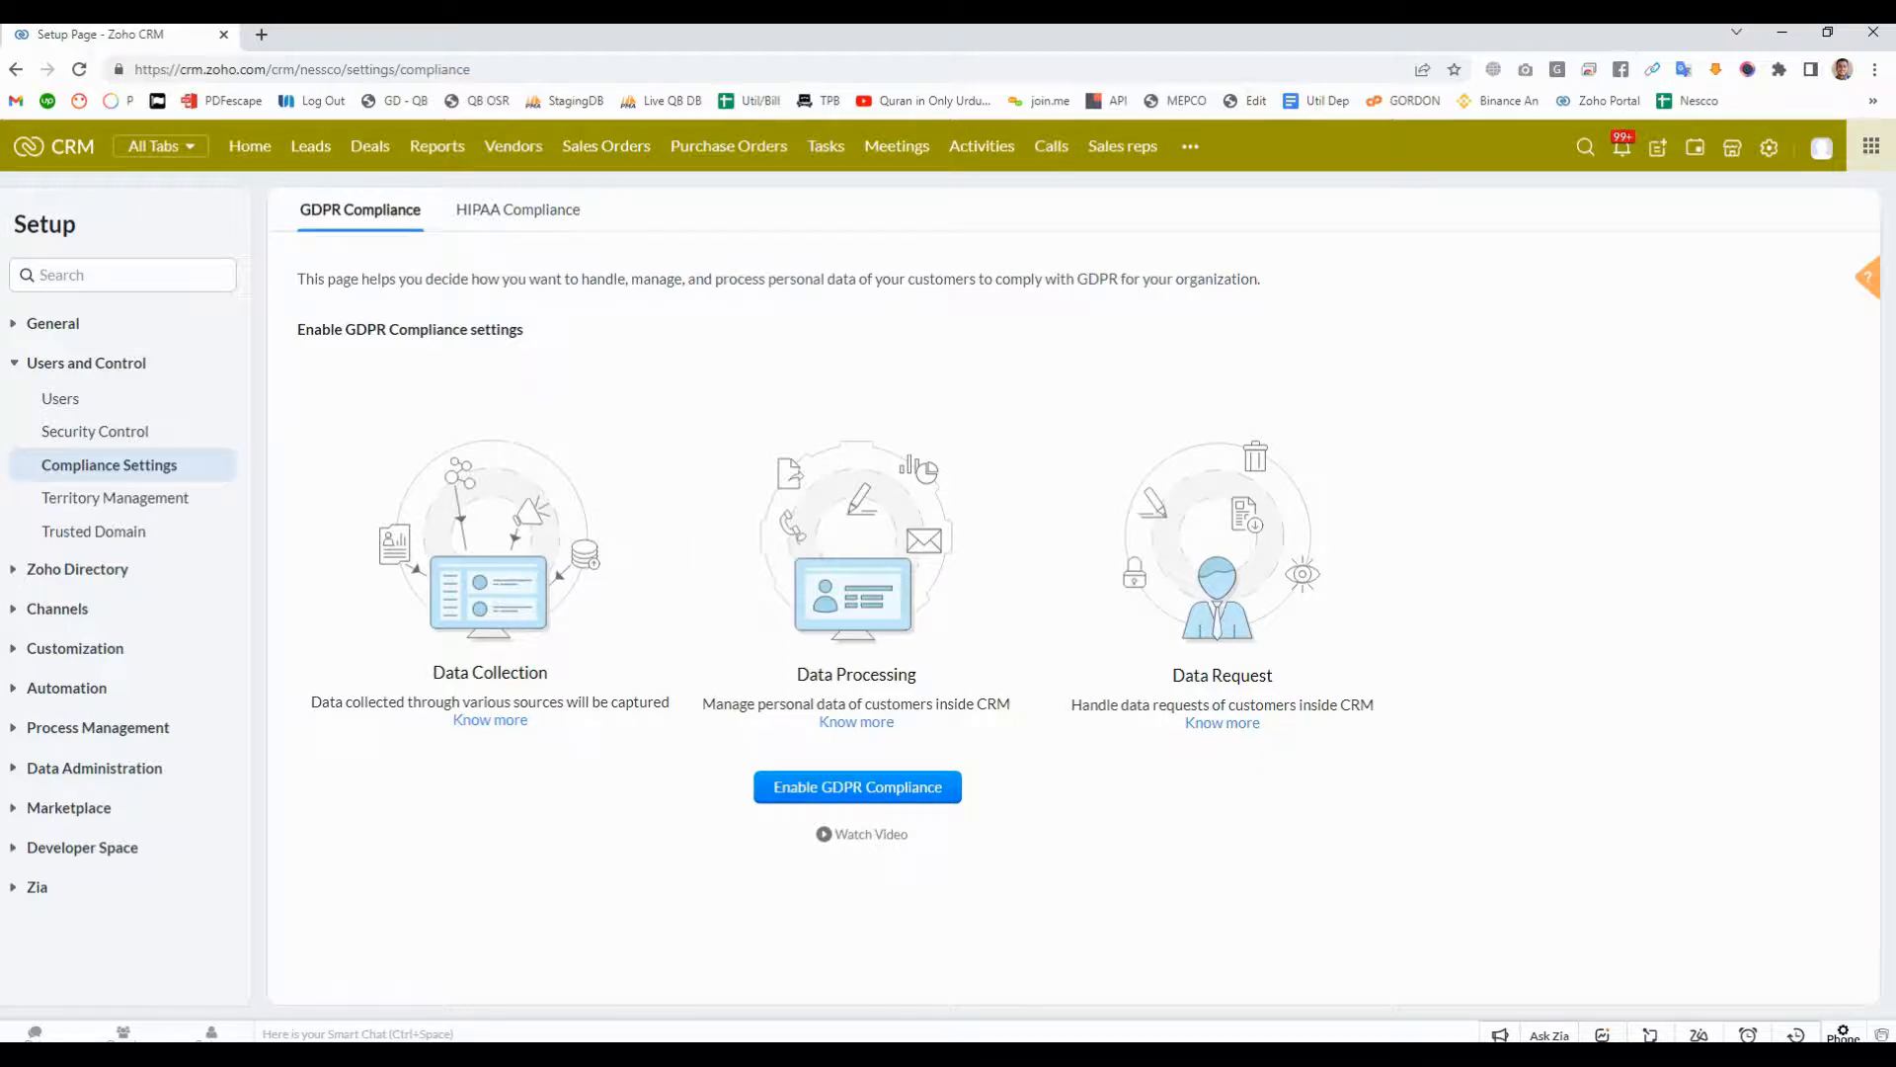
click(115, 497)
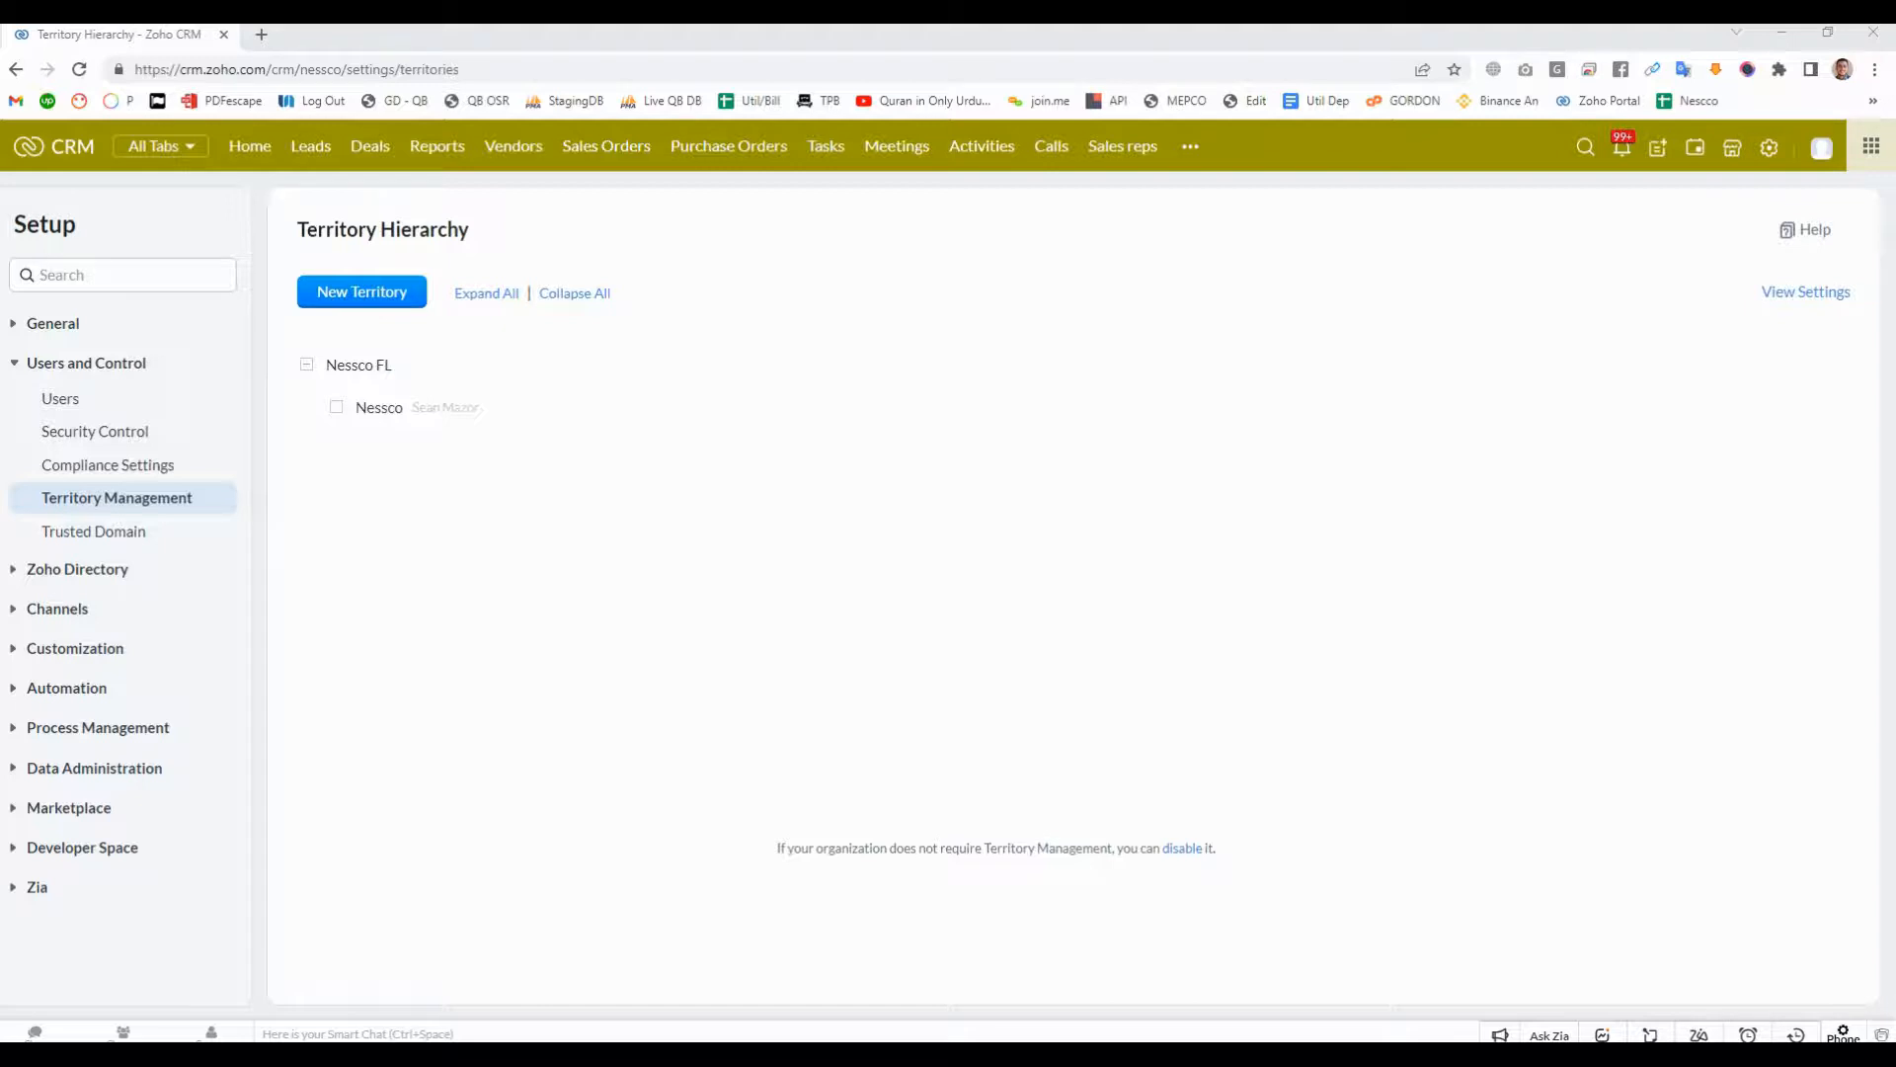
drag(298, 229, 469, 229)
click(468, 233)
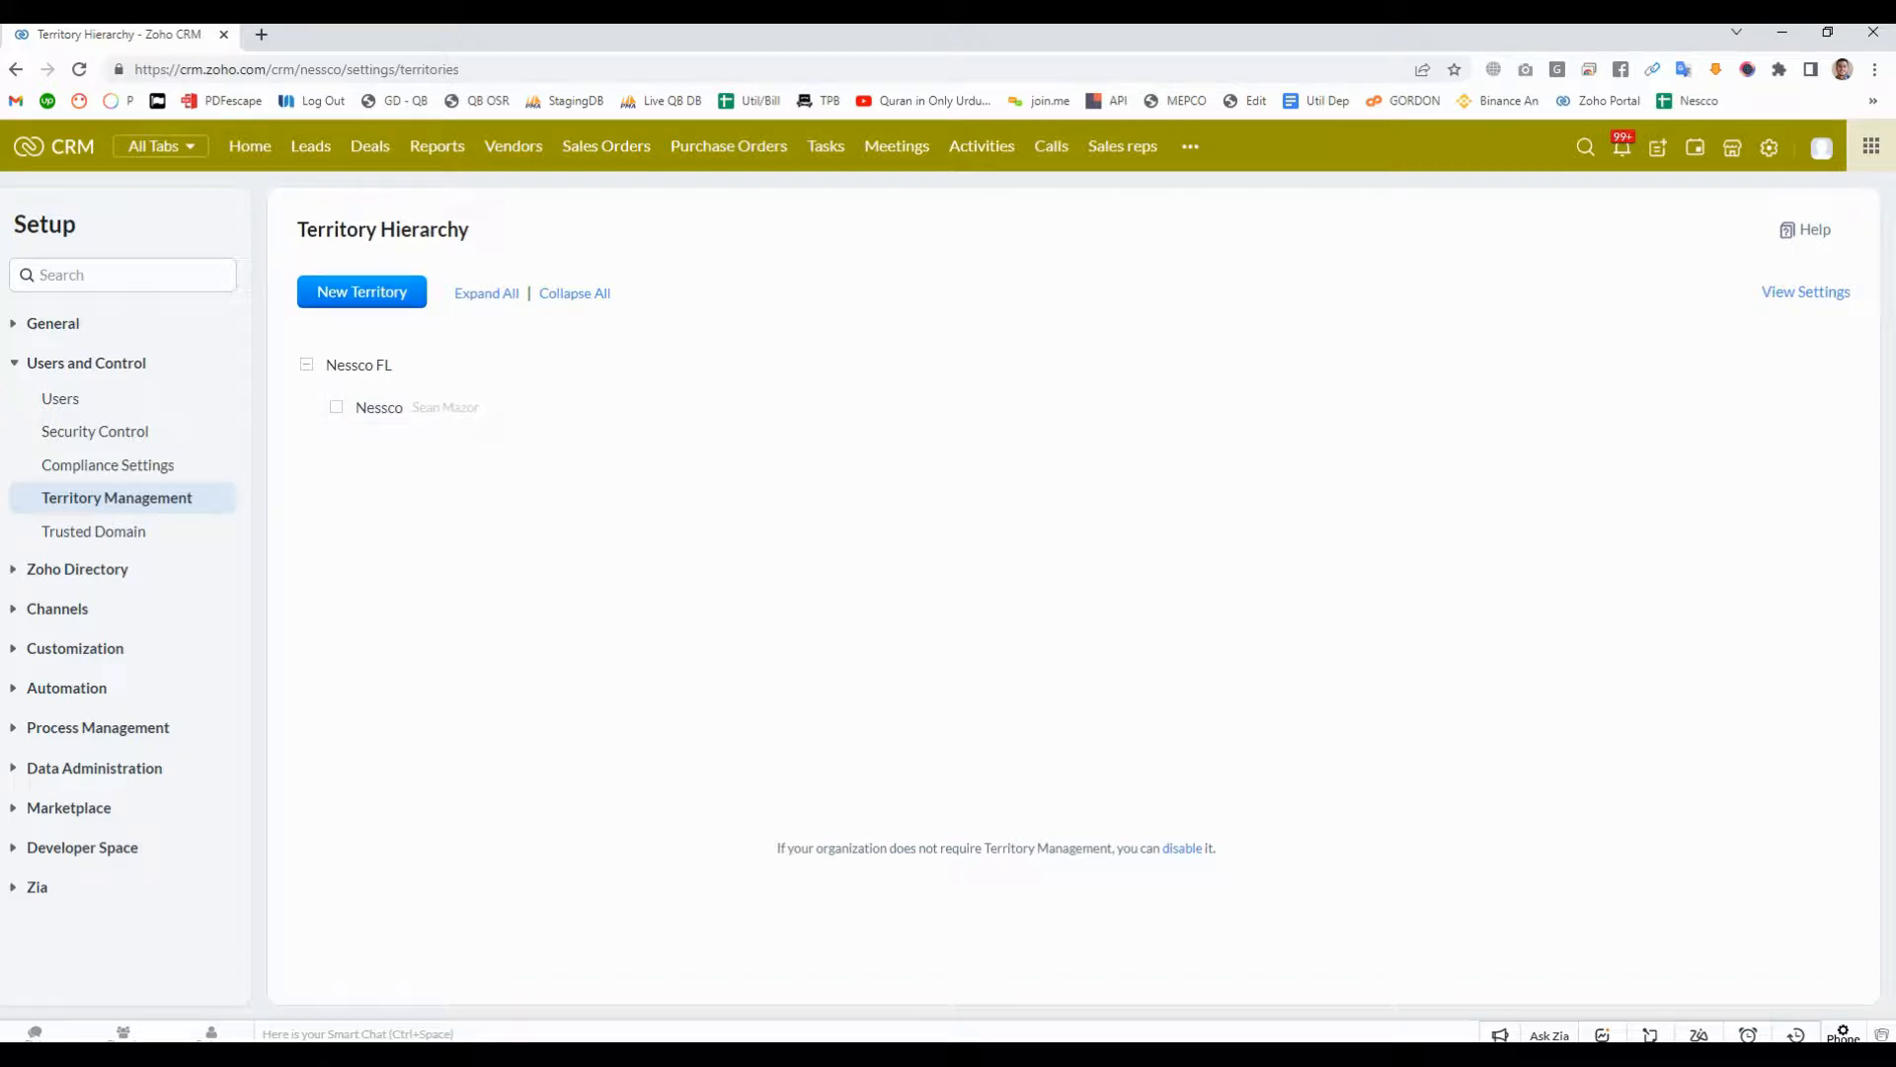
- Start a new territory named Lahore and assign the Zoho Developer user as its territory manager
click(362, 291)
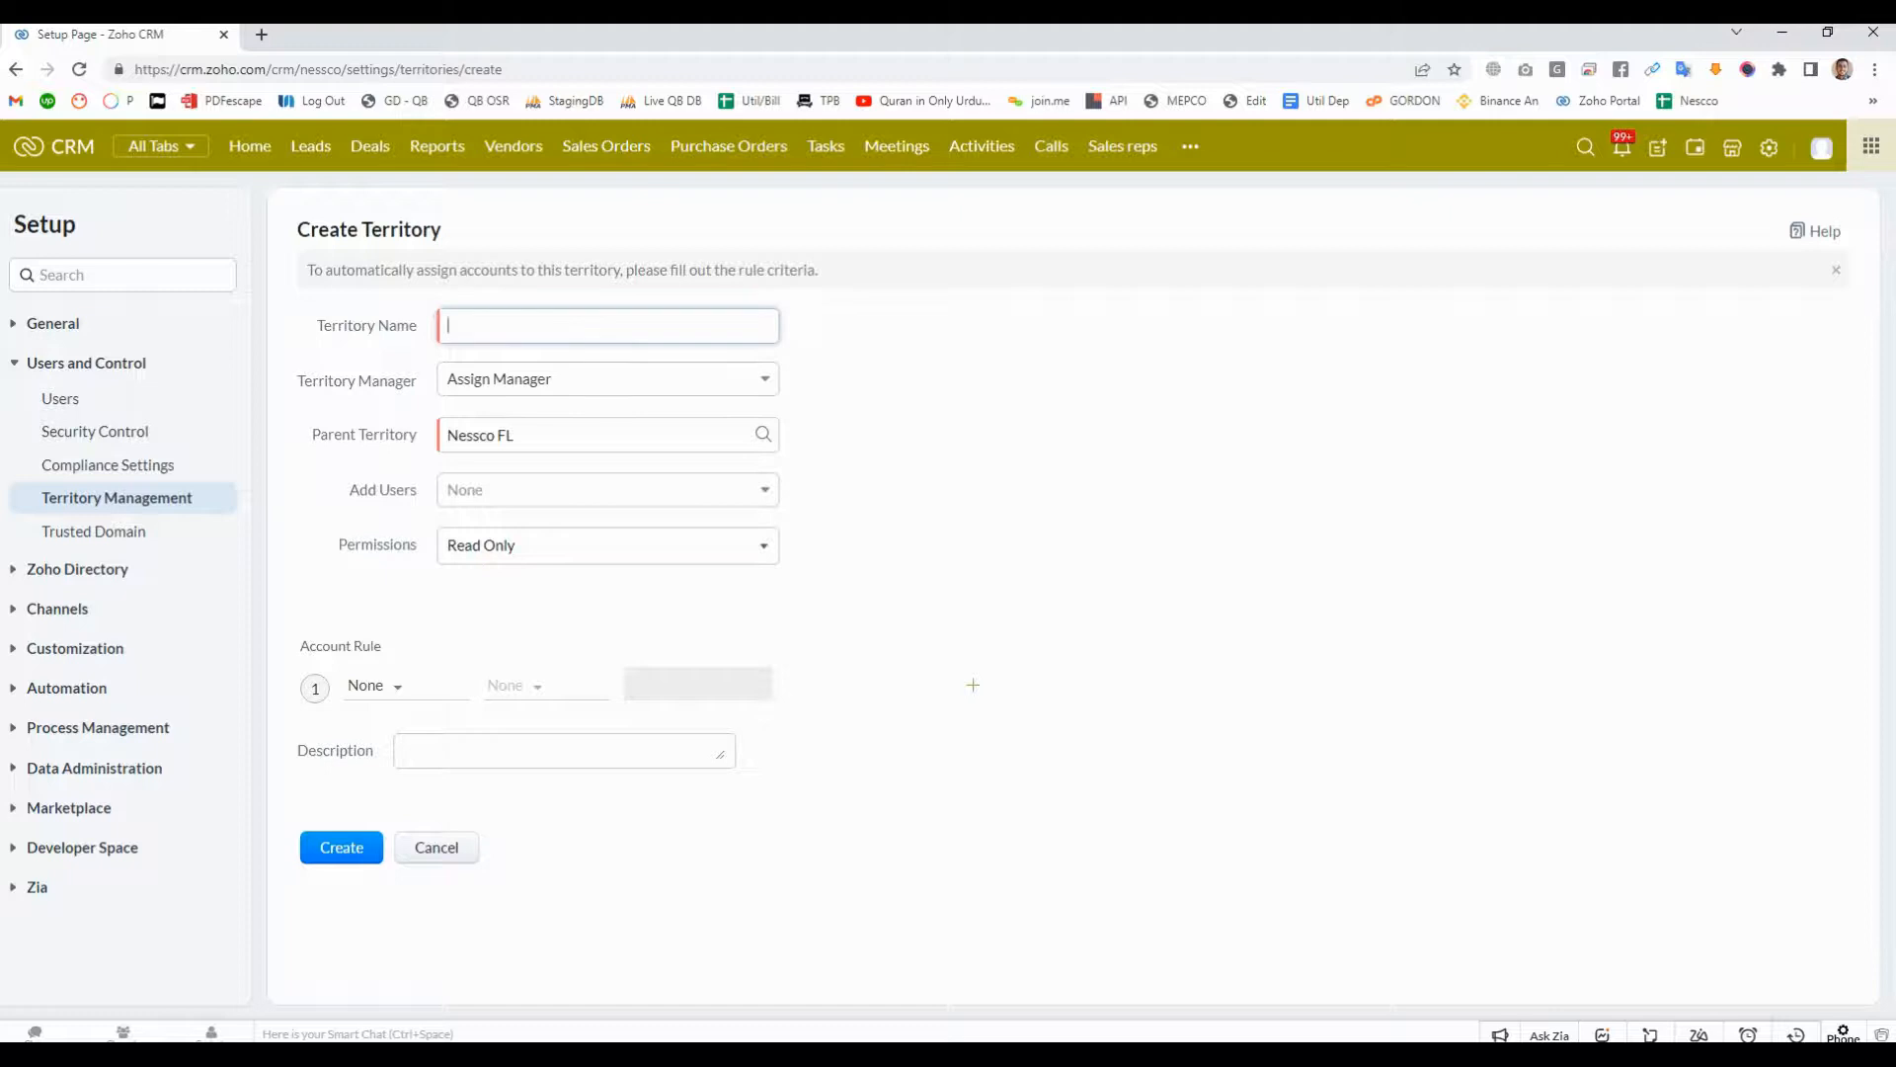
text(Lahore)
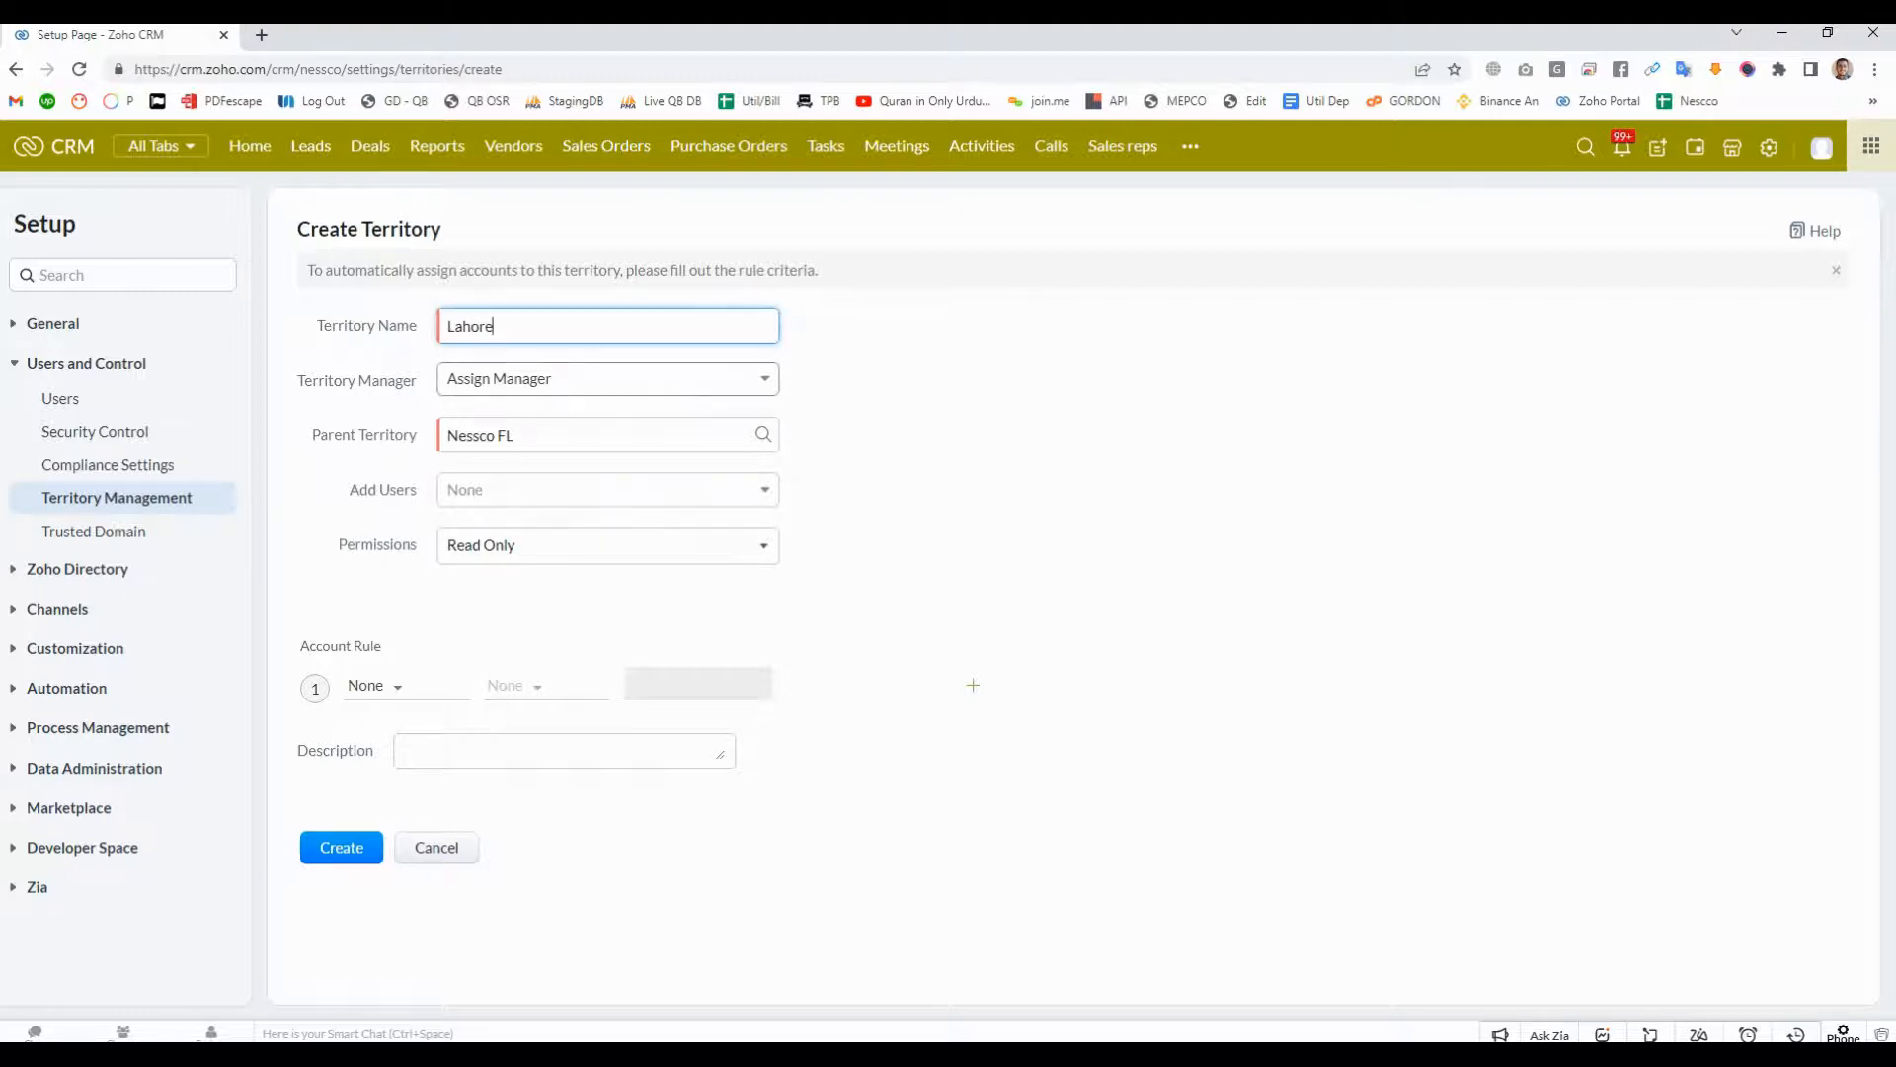
click(607, 379)
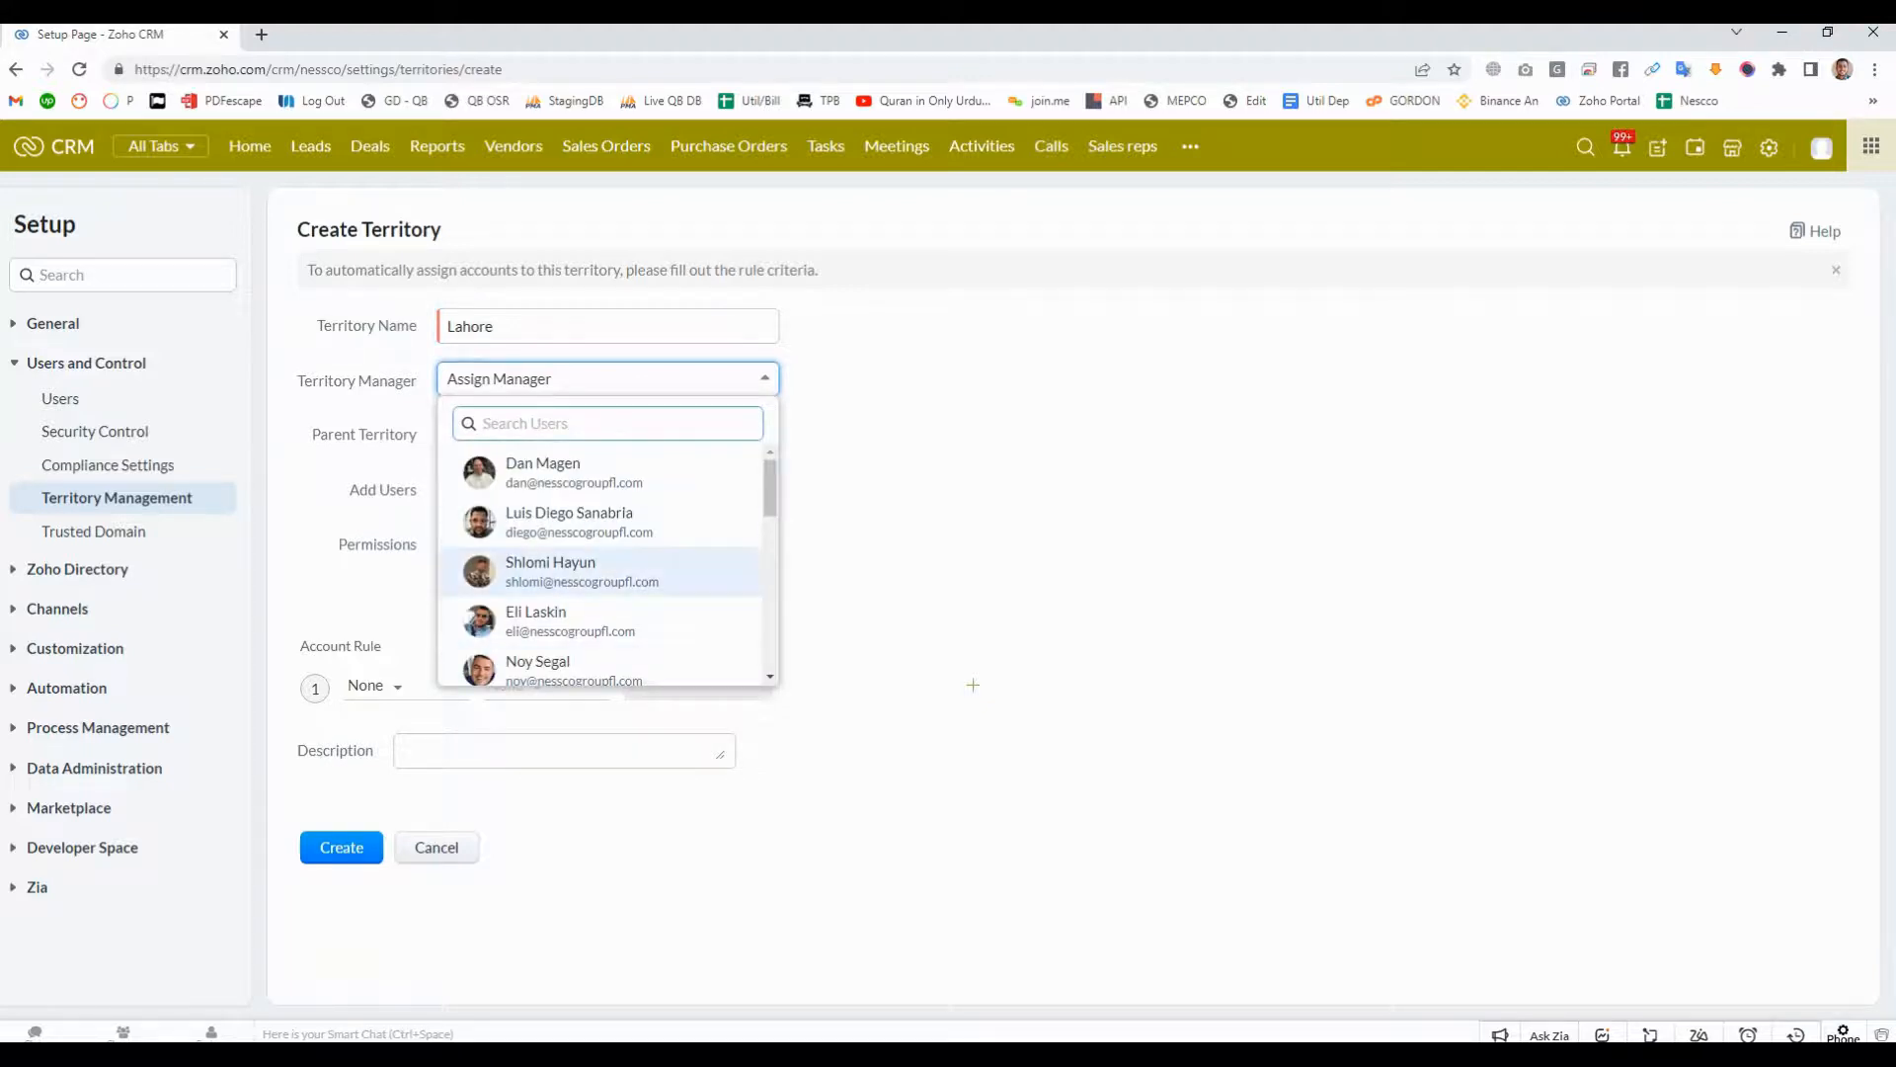
scroll(607, 571, down, 5)
scroll(607, 571, up, 5)
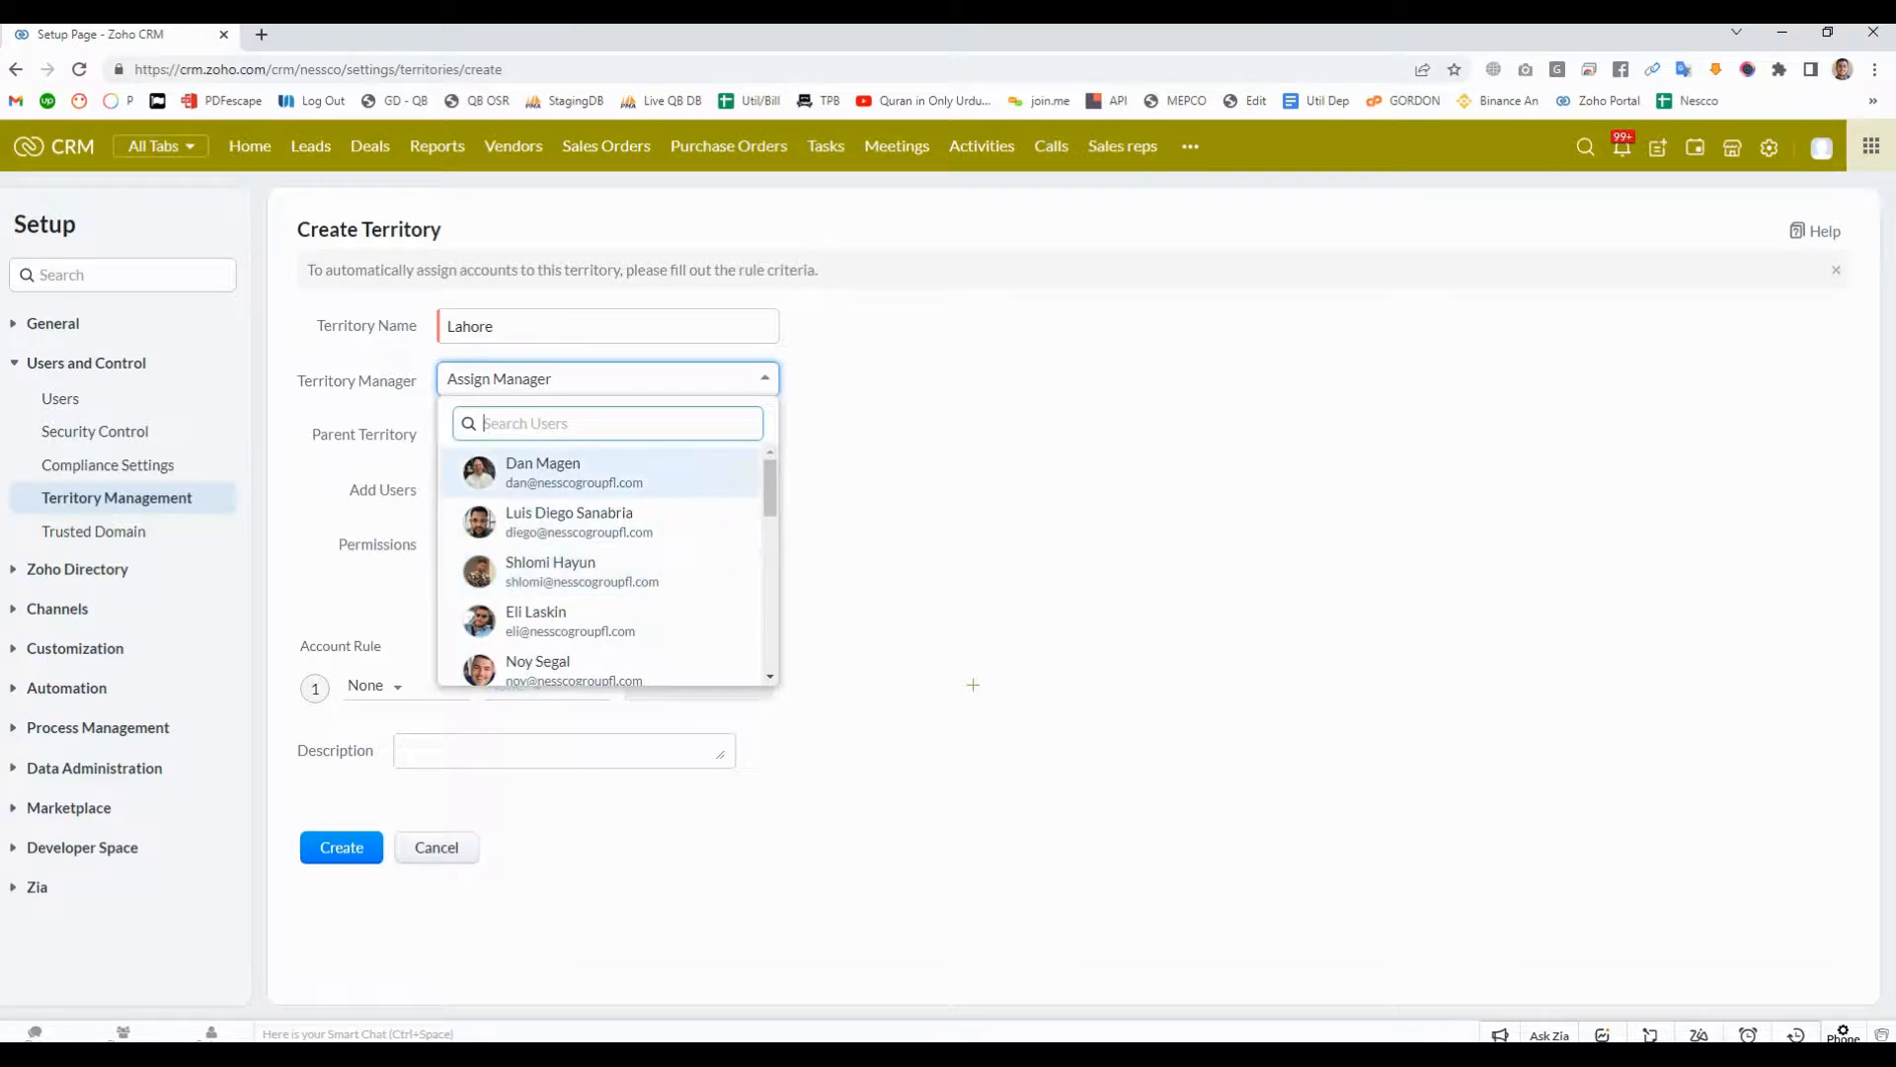
text(zoho)
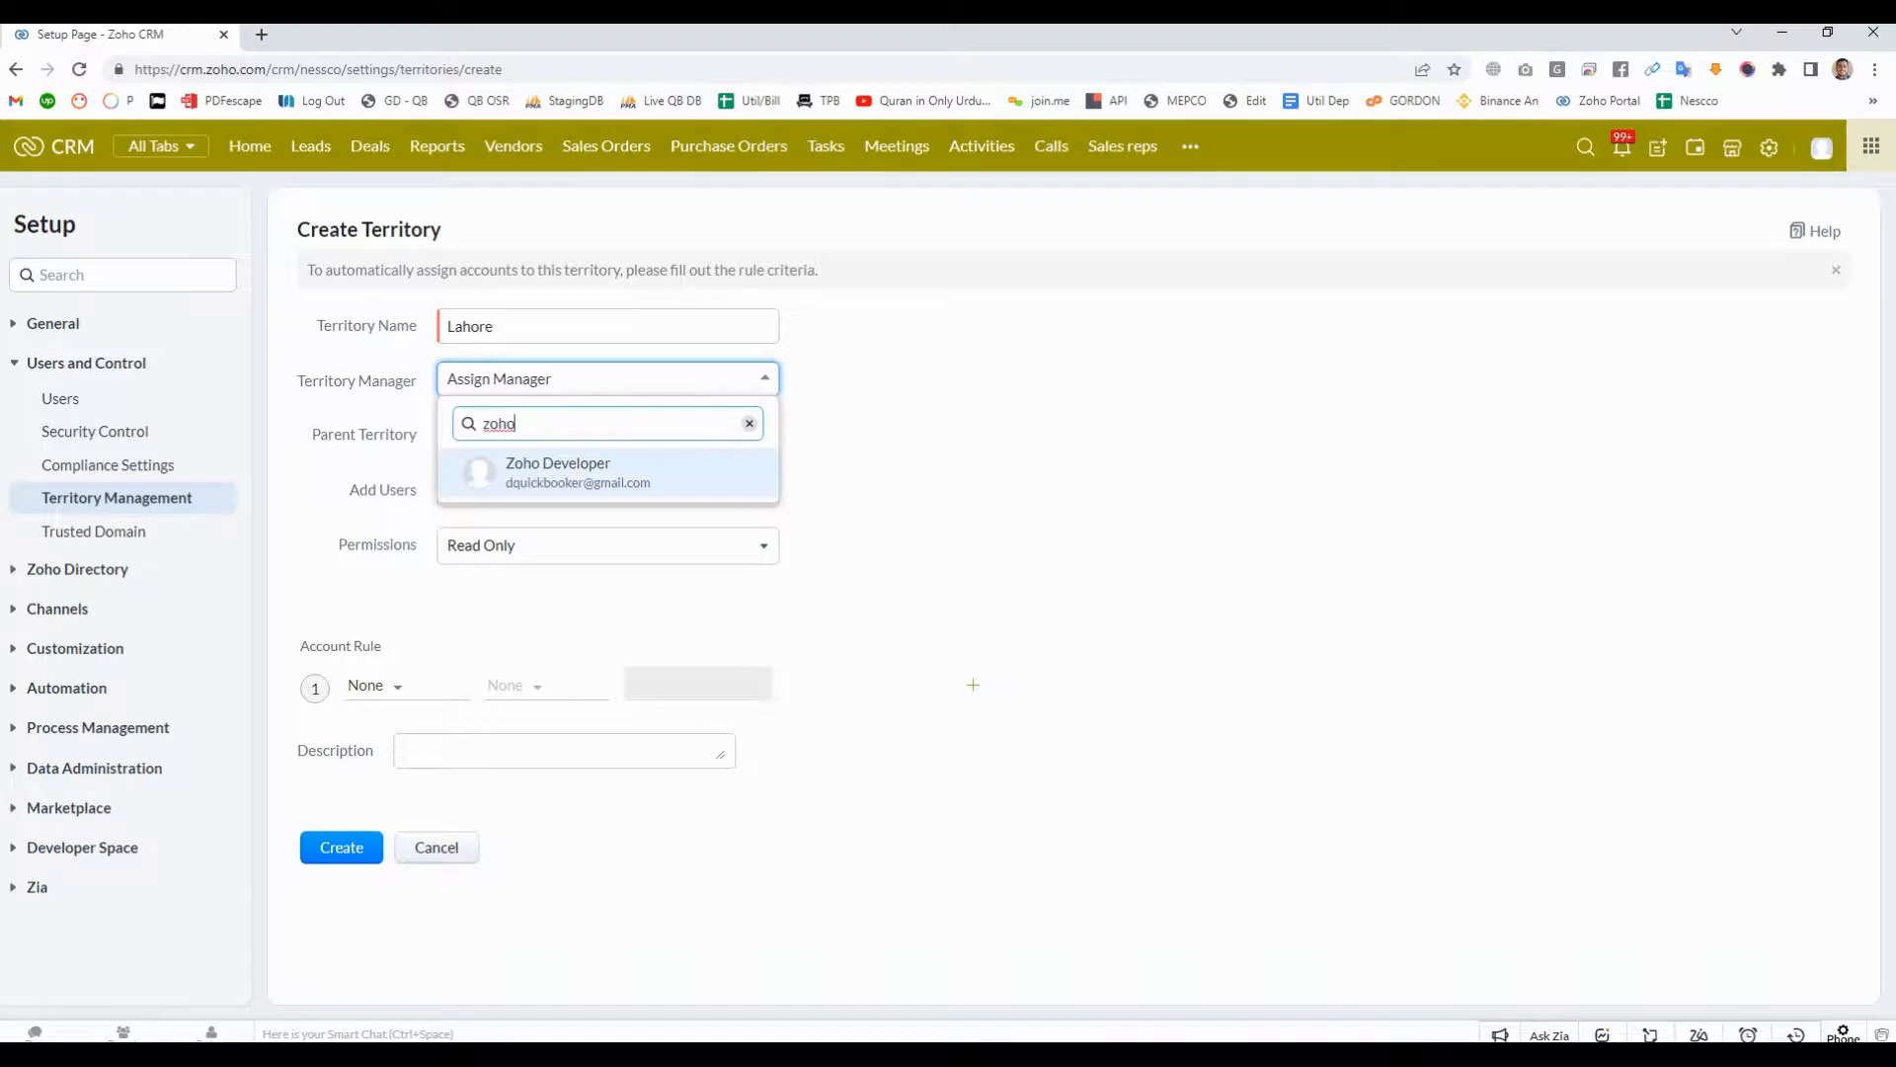
key(Return)
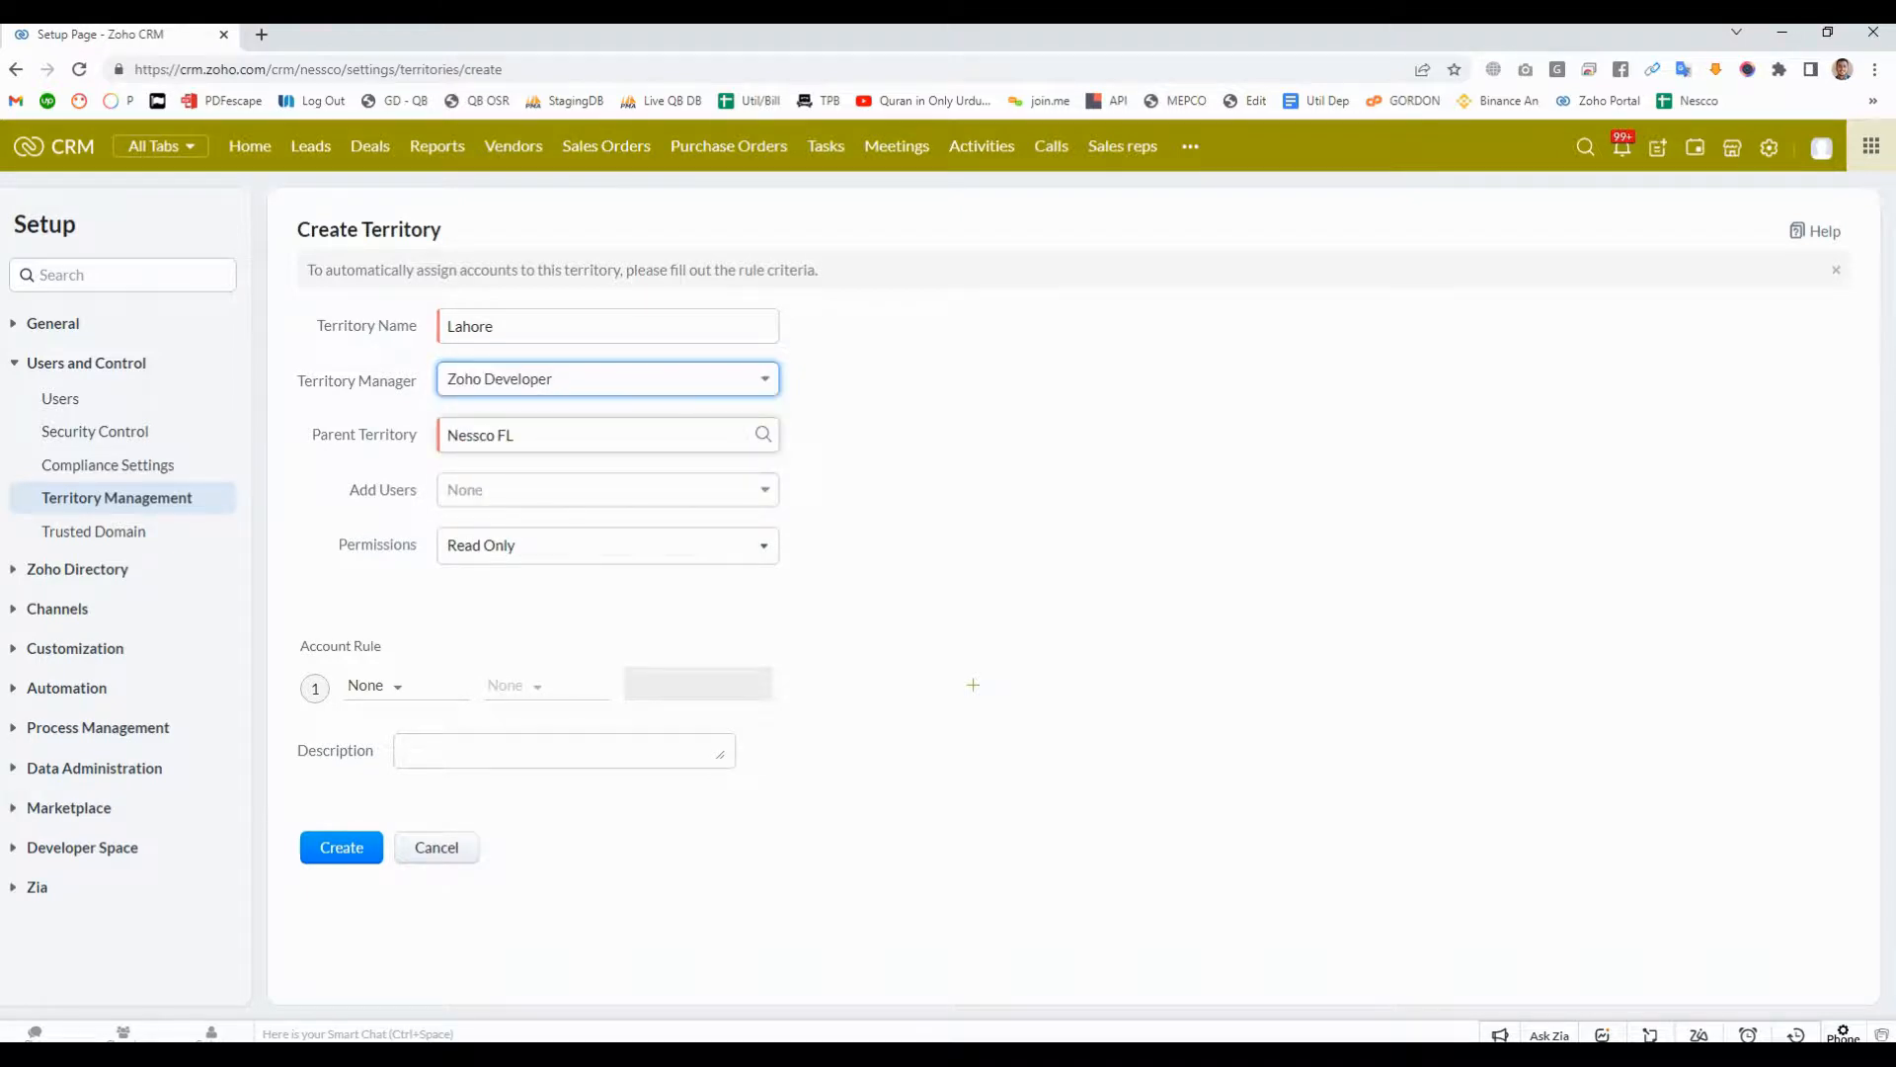
- Choose Nessco FL as the parent territory of the Lahore territory
click(608, 434)
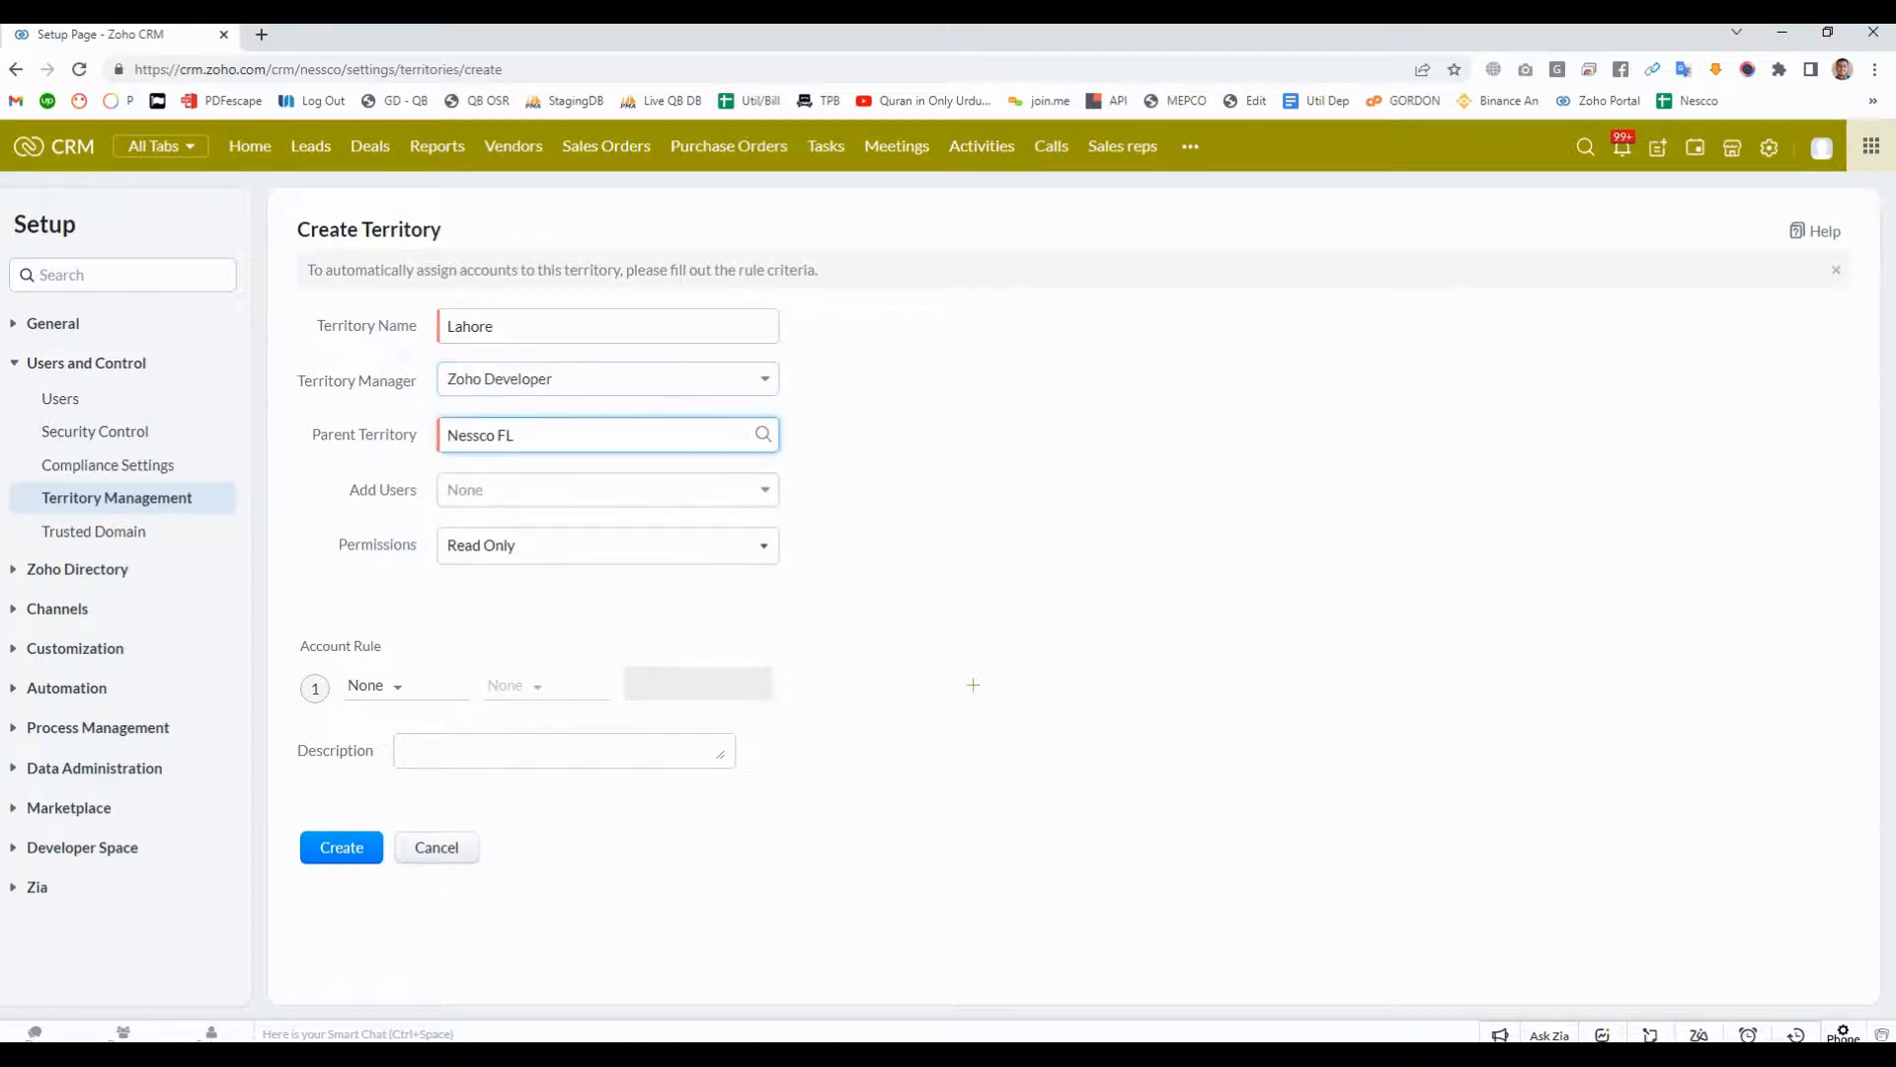
click(764, 435)
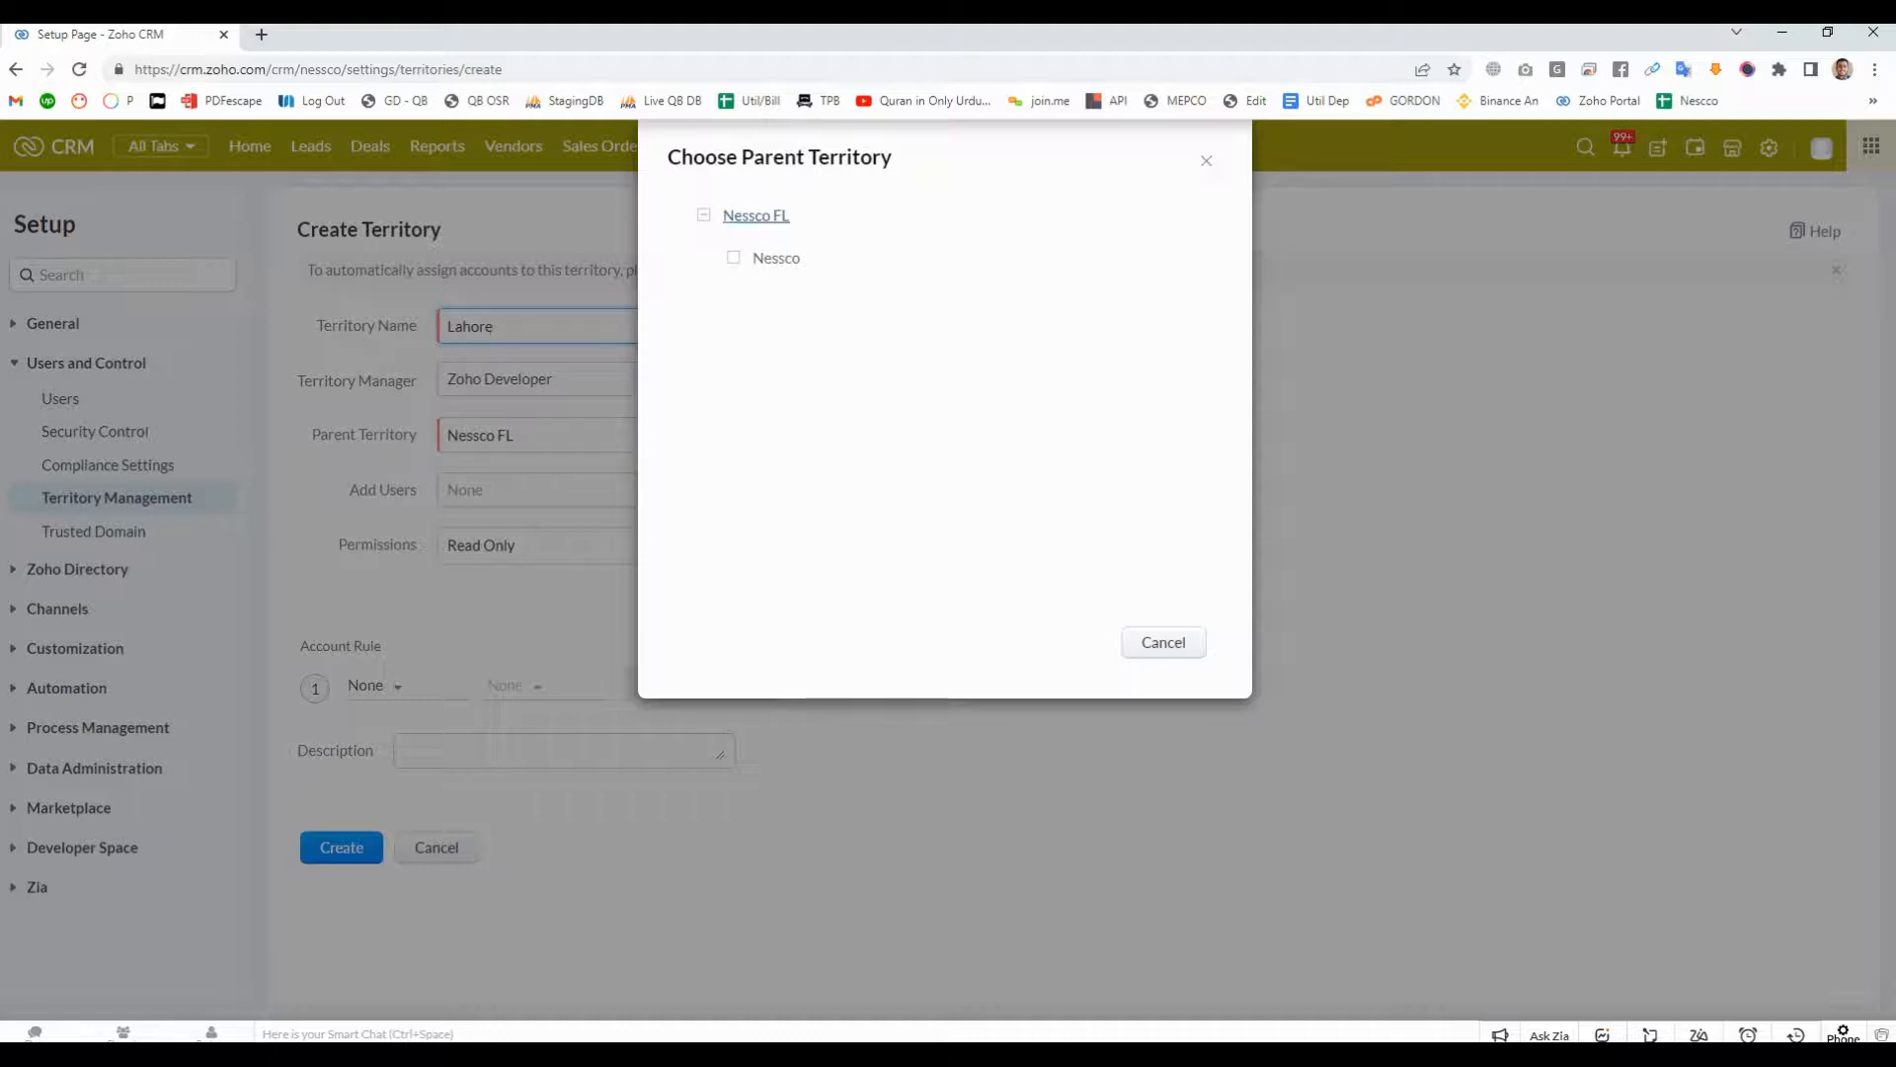
click(755, 215)
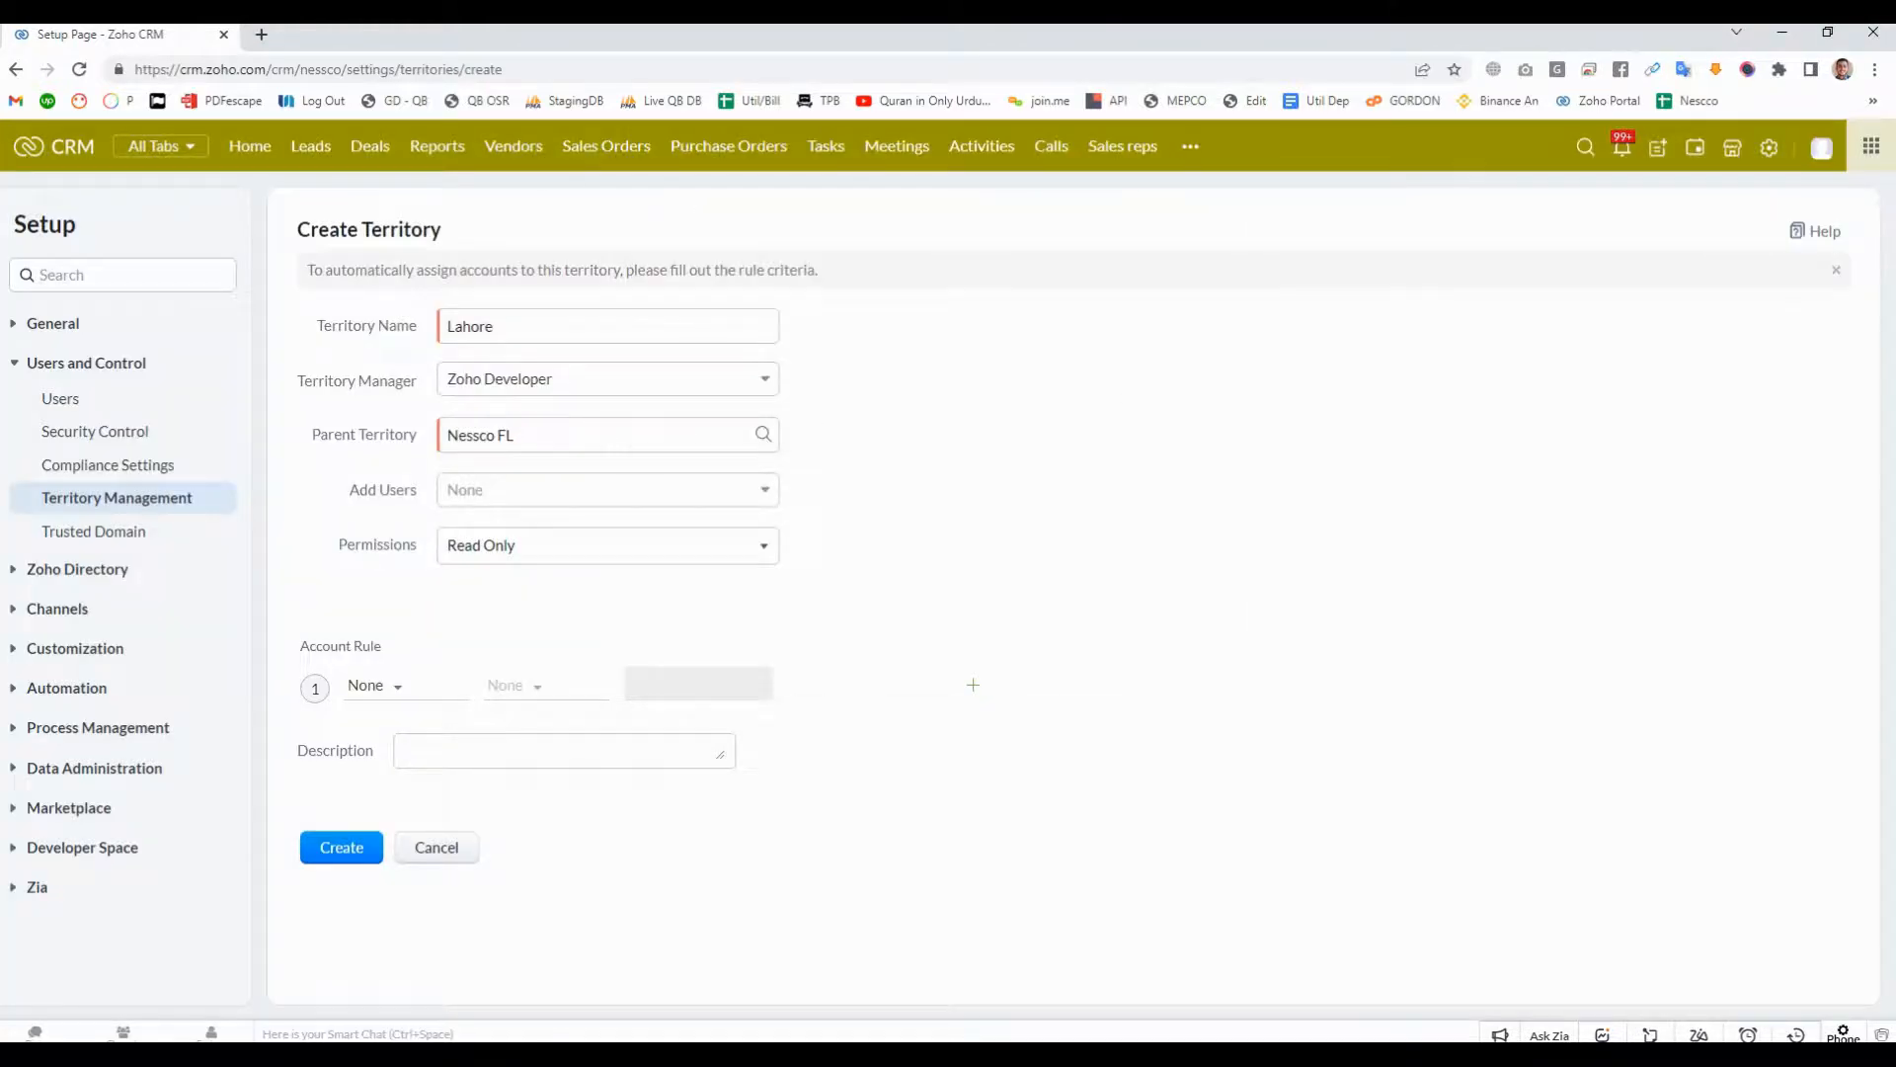
- Add two active users to the Lahore territory and set its permissions to Read/Write/Delete
click(607, 490)
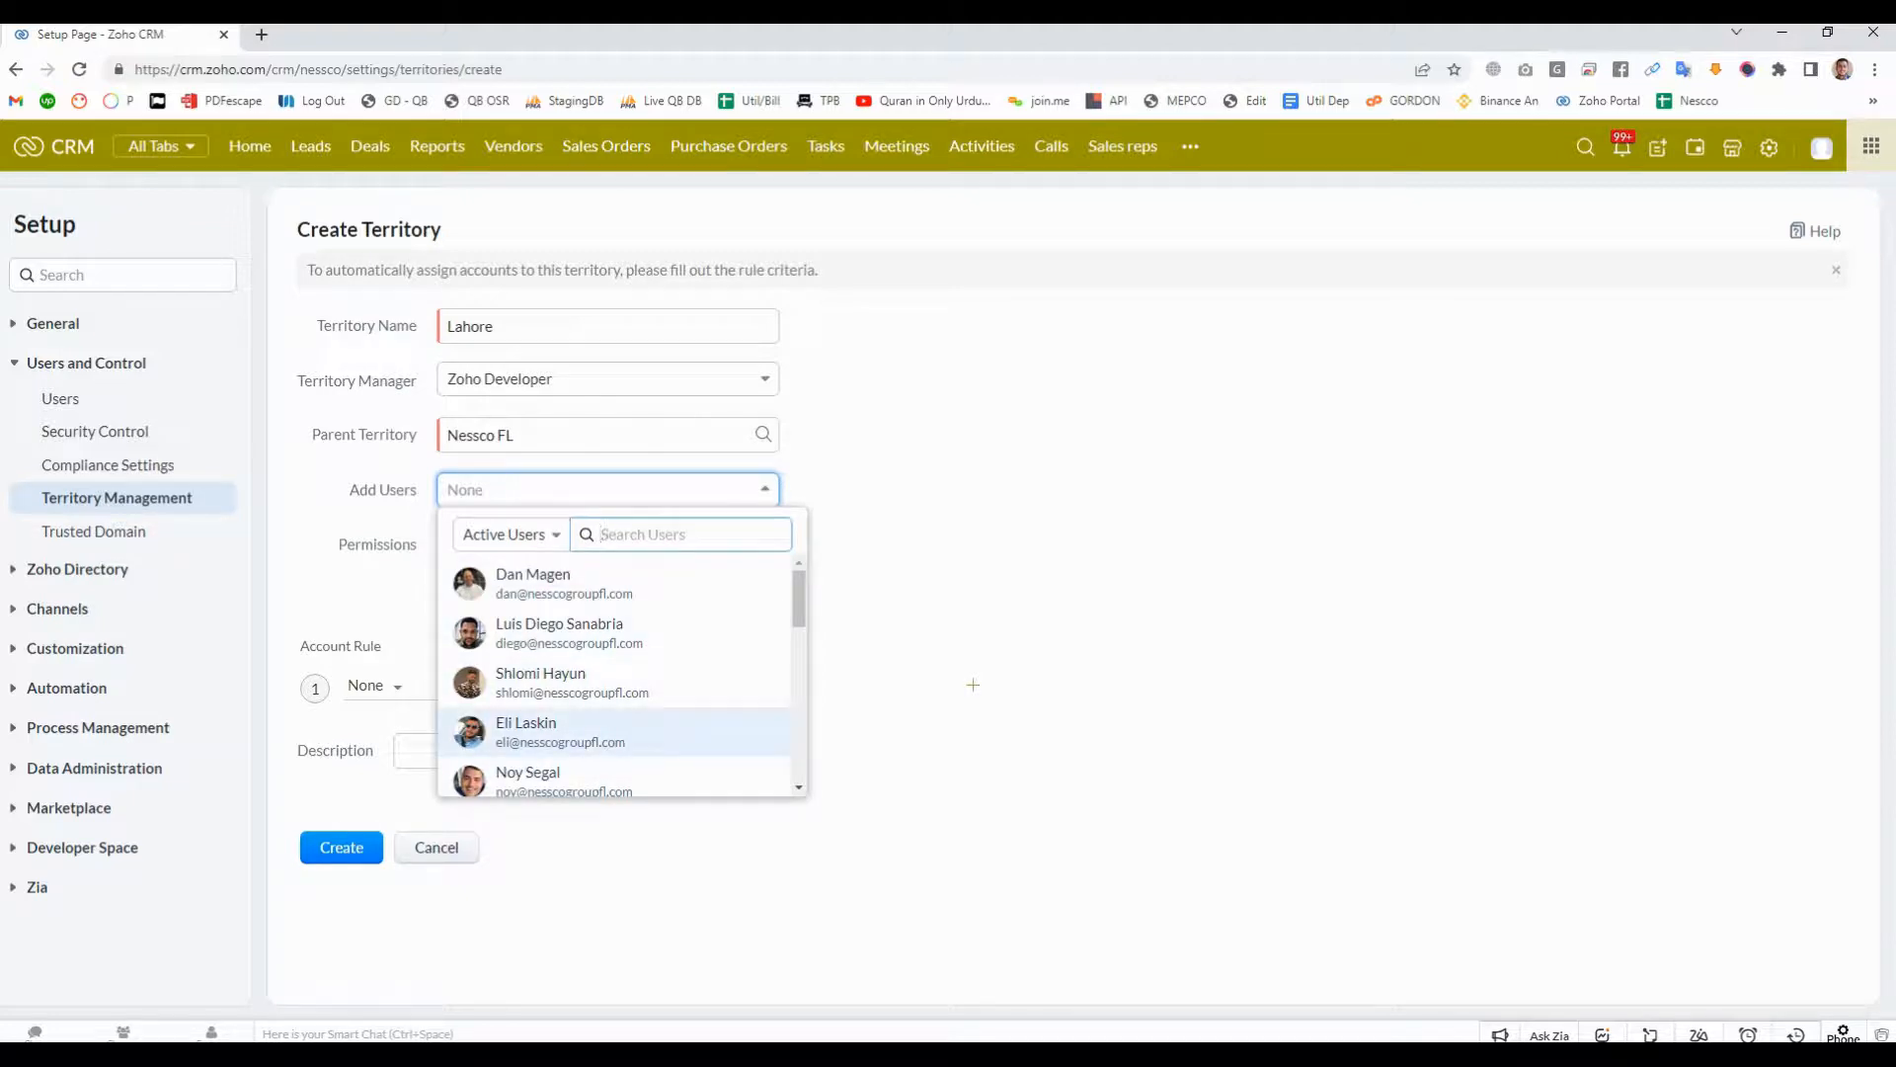
click(527, 732)
click(554, 774)
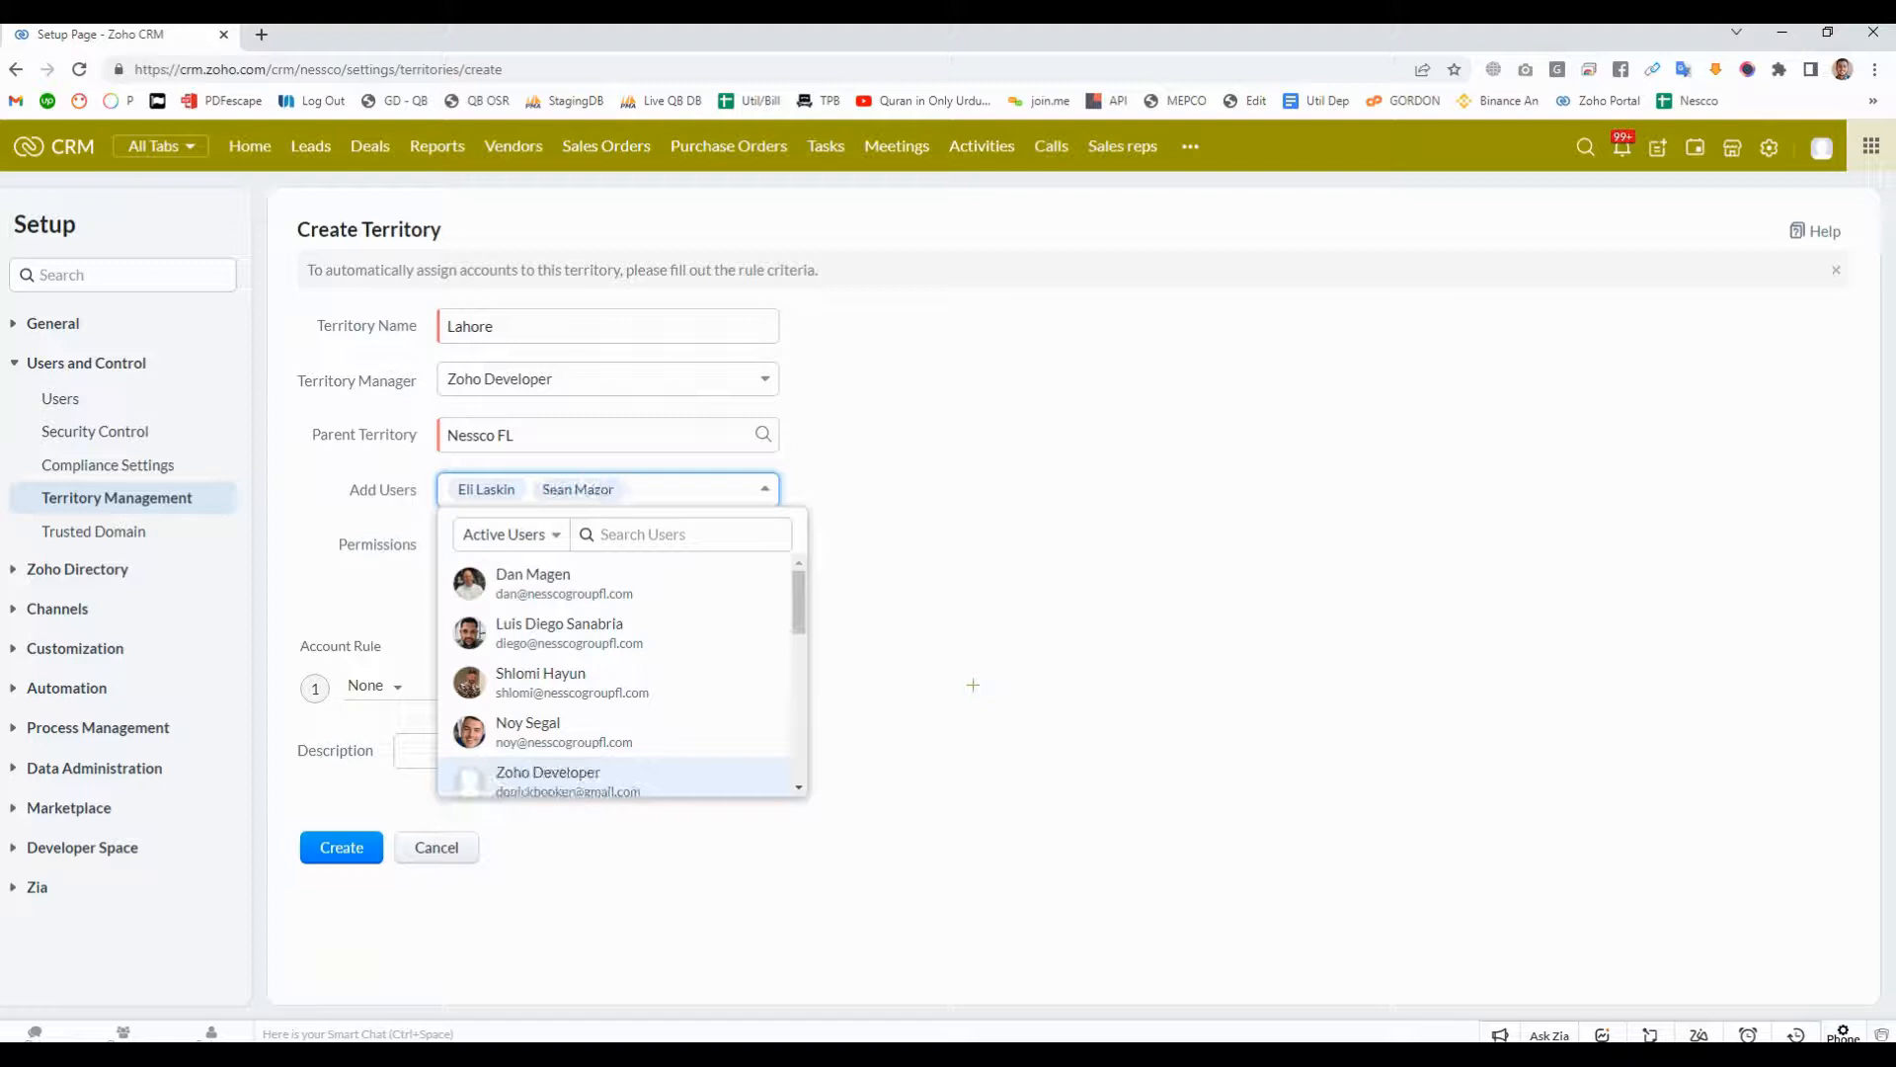
click(894, 581)
click(608, 545)
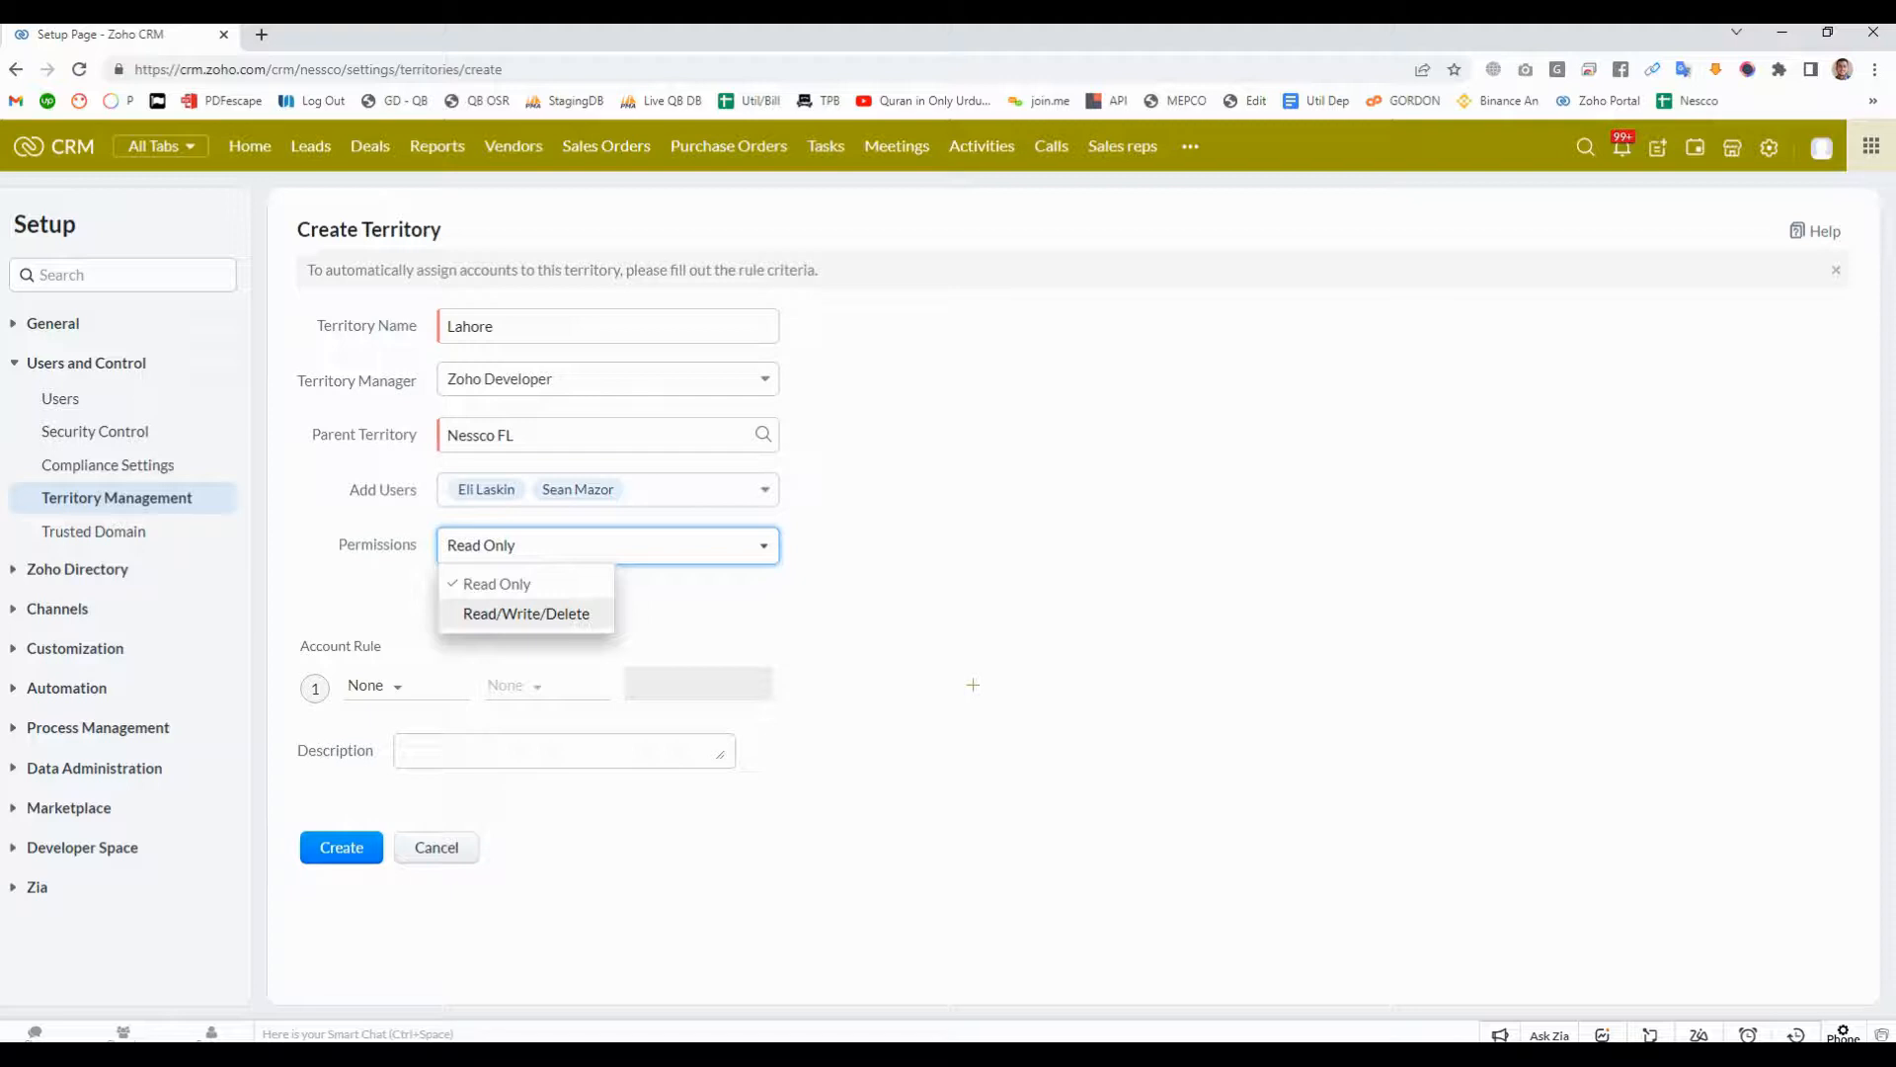
key(Return)
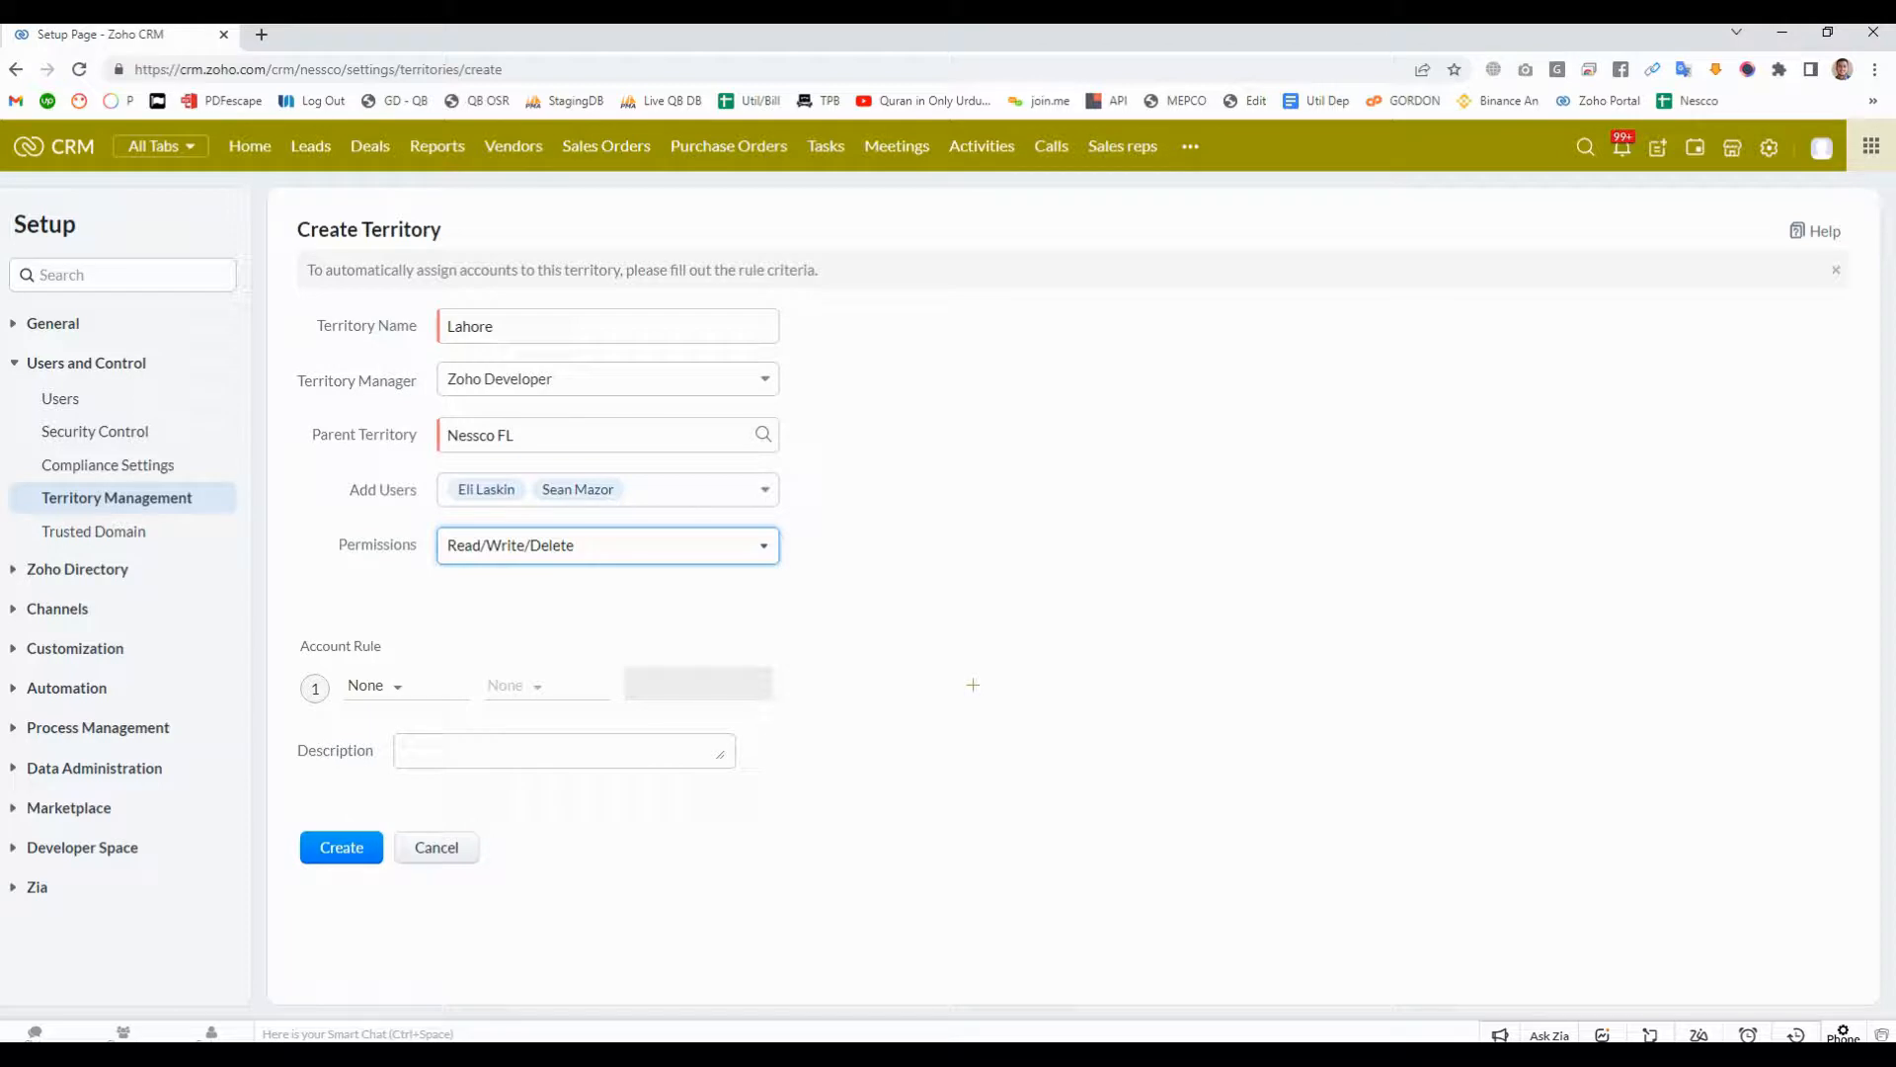
- Set the field of the territory's first account rule to Account Number
click(397, 687)
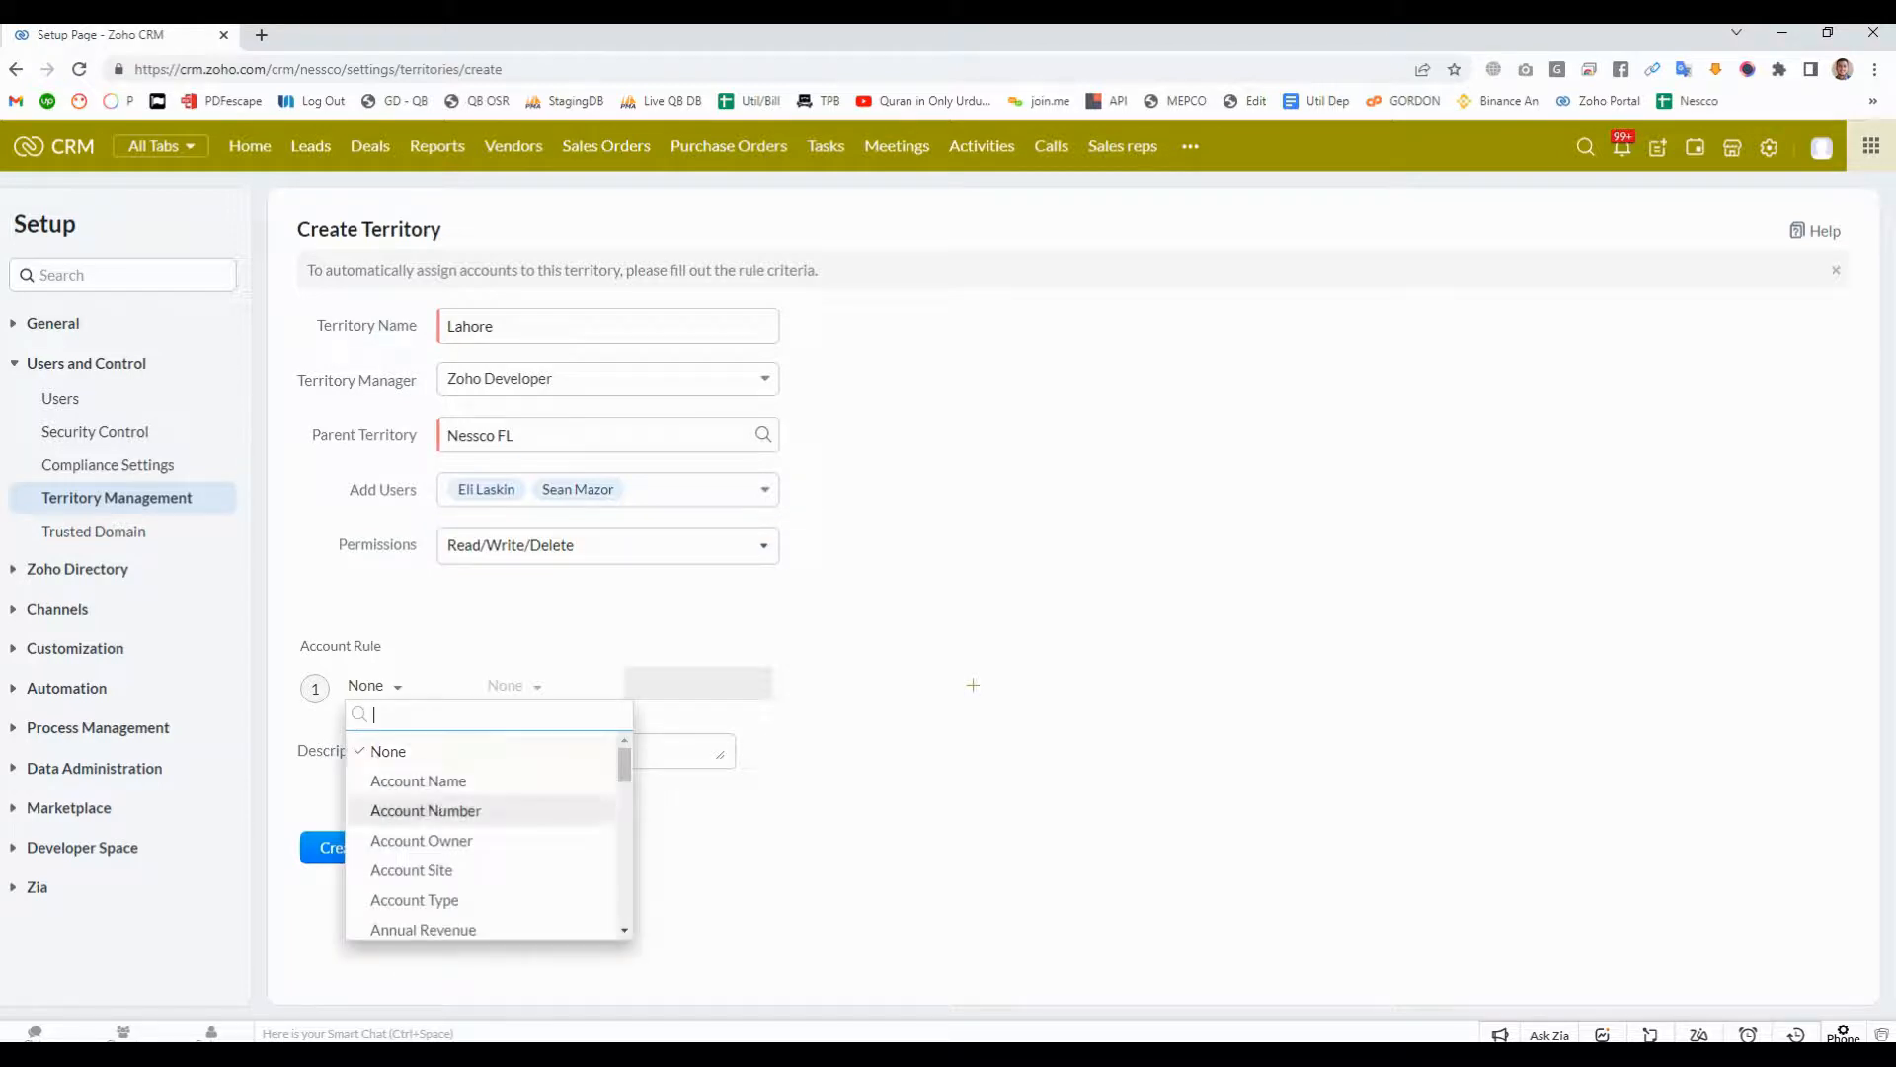
click(441, 811)
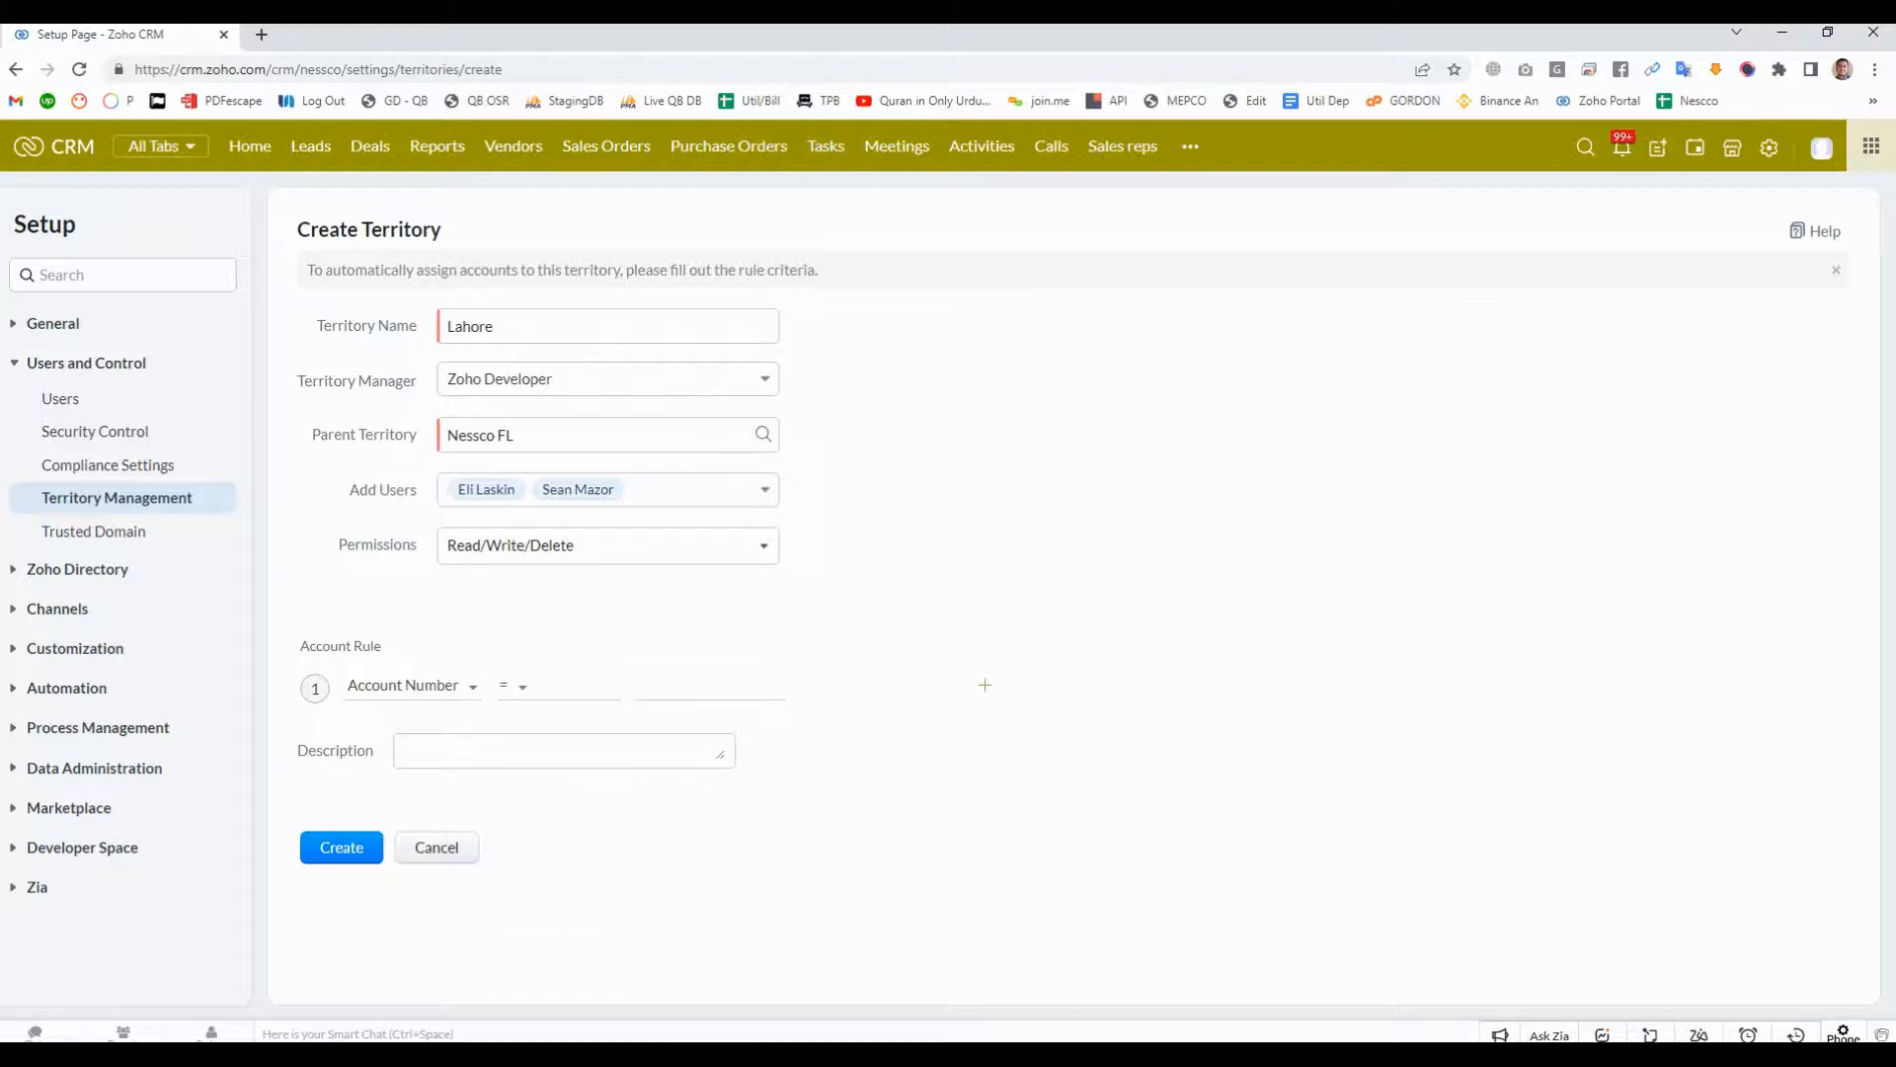
click(444, 687)
key(Escape)
drag(300, 645, 376, 646)
click(376, 646)
click(375, 646)
- Define the account rule as Account Name is Lahore and create the territory
click(413, 686)
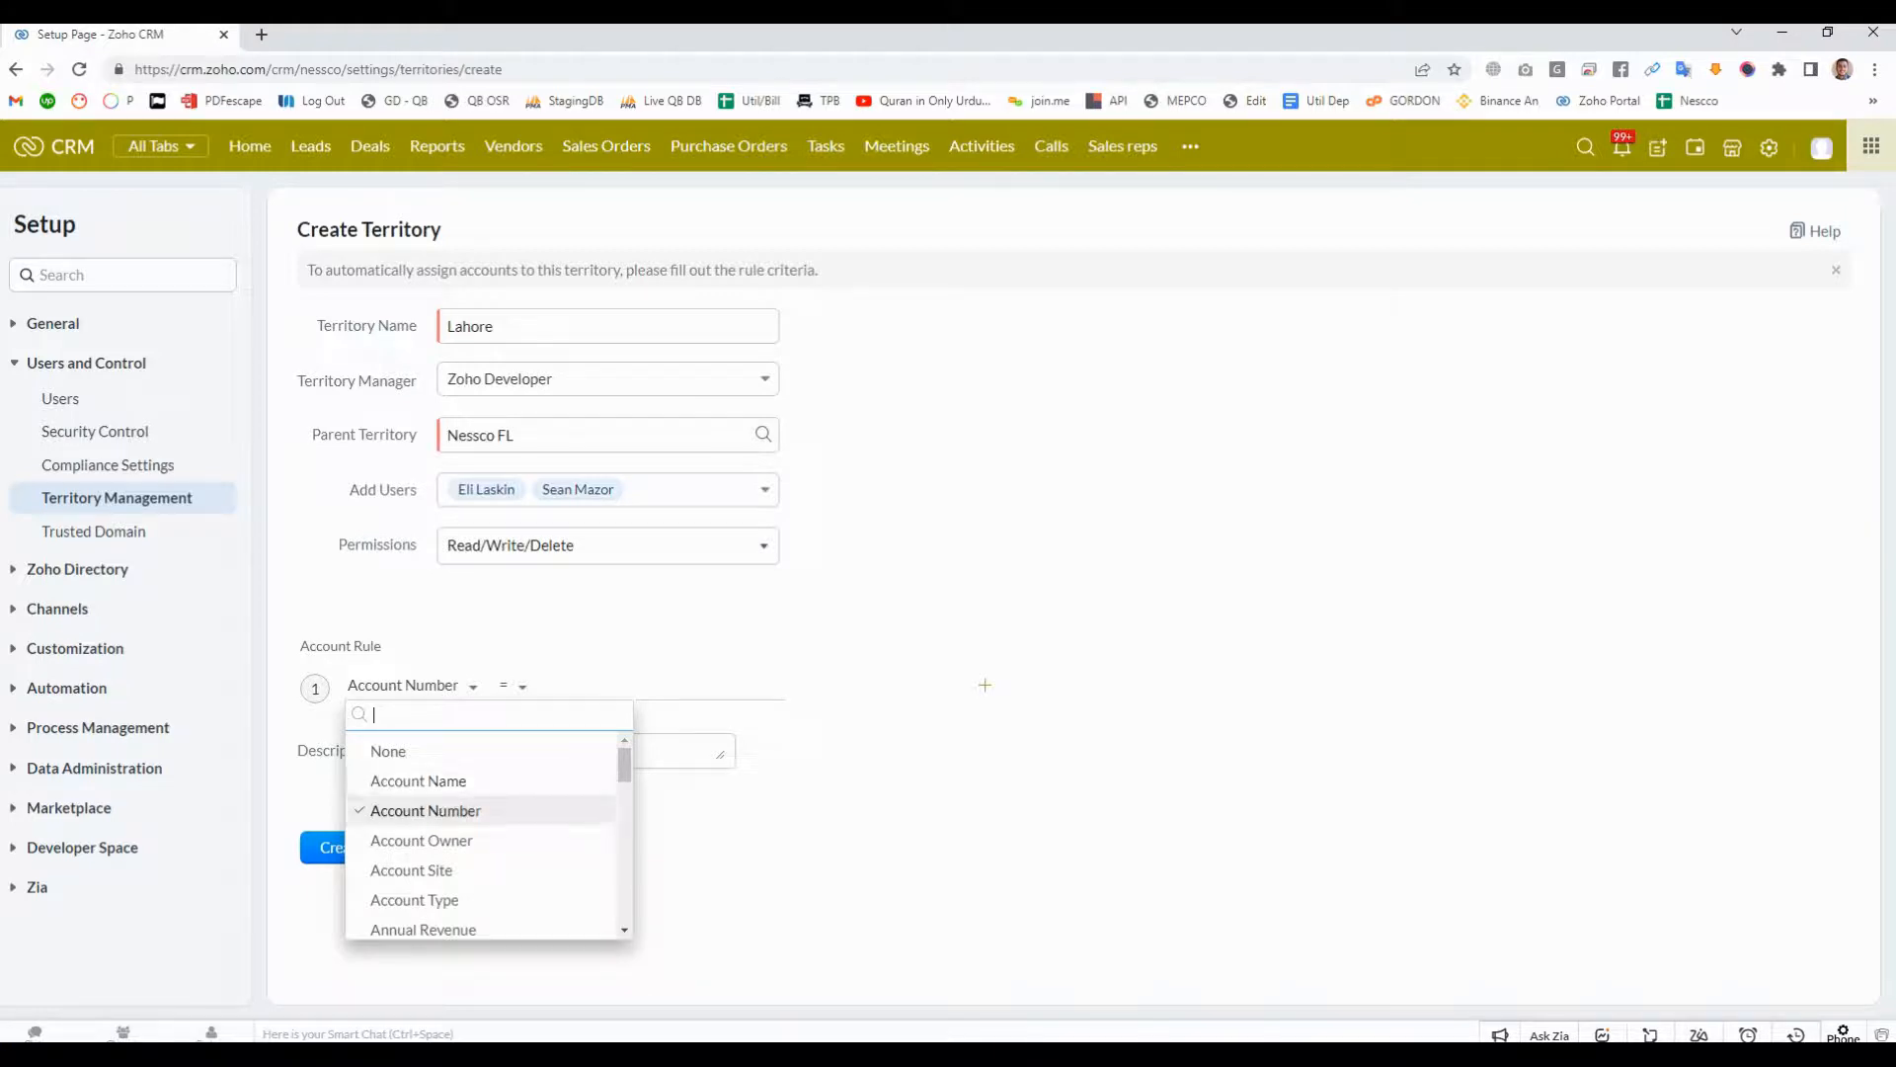
click(418, 781)
click(513, 686)
click(525, 745)
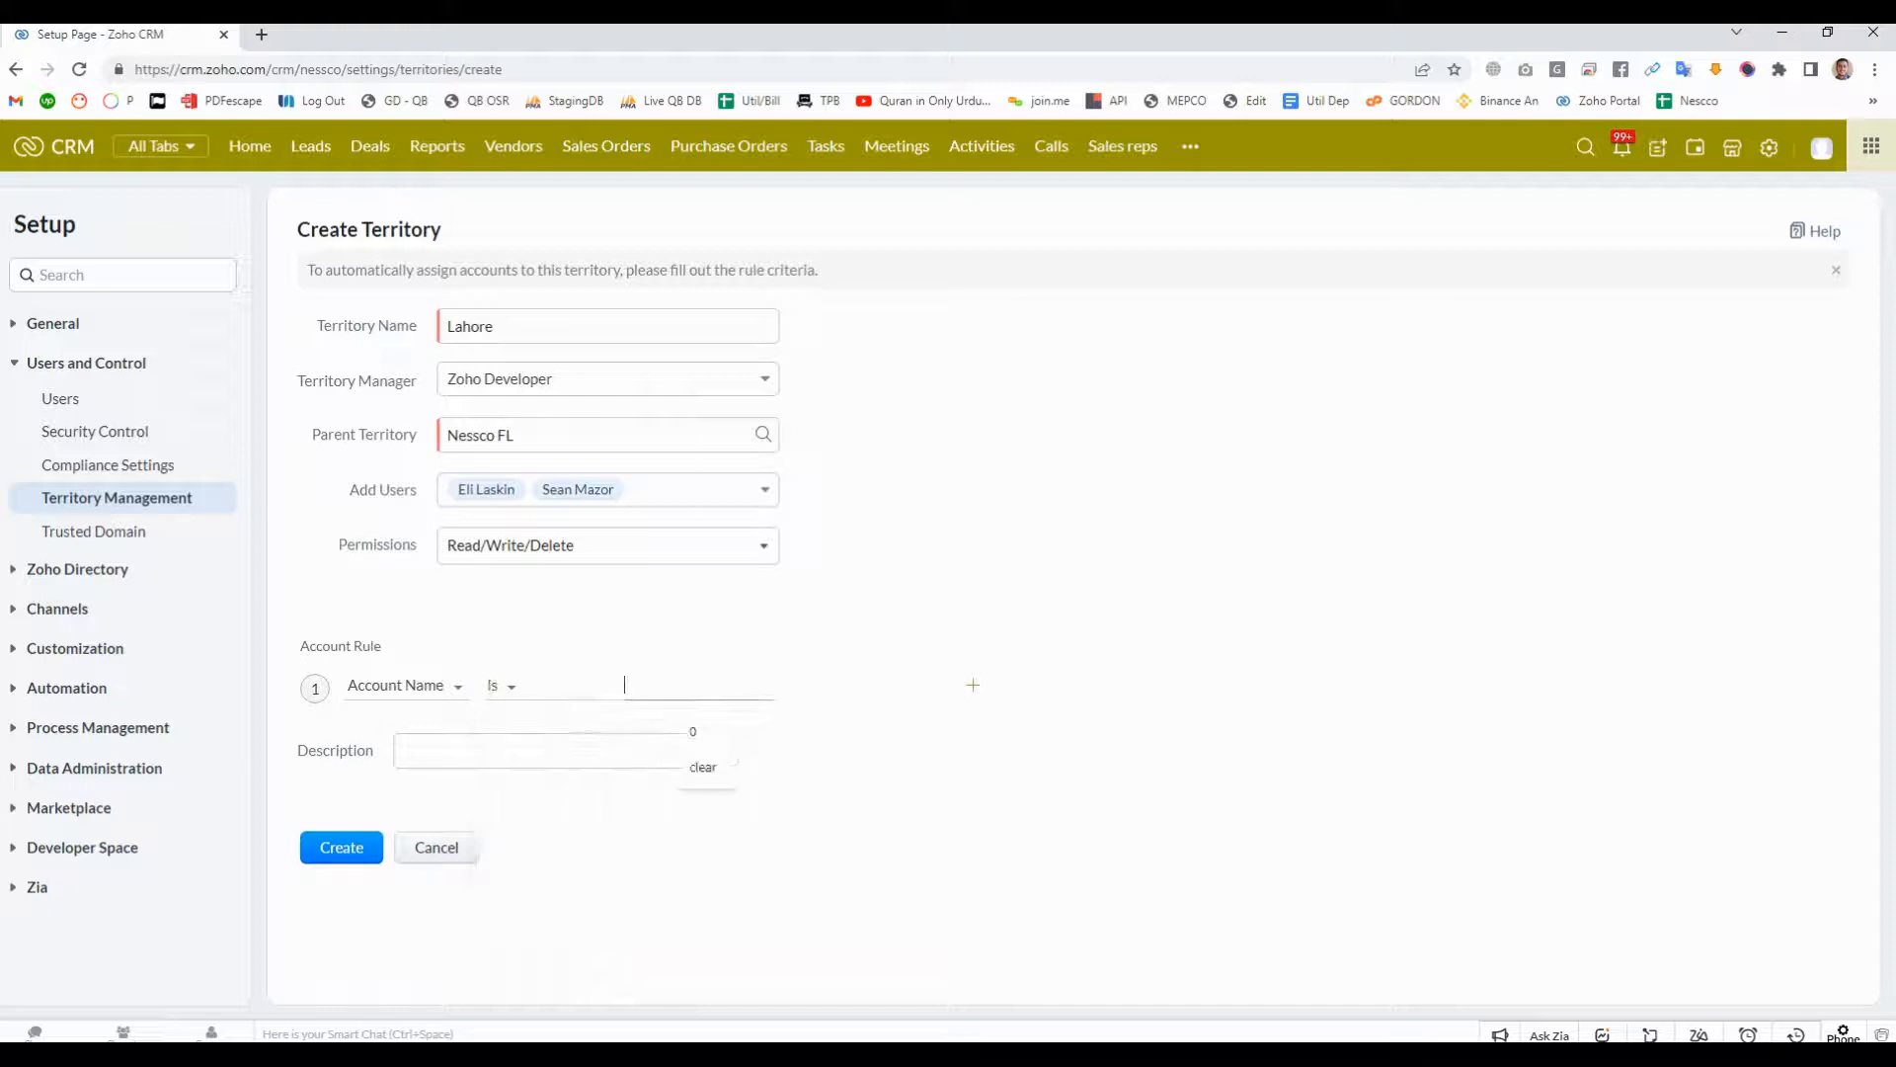
text(Lahore)
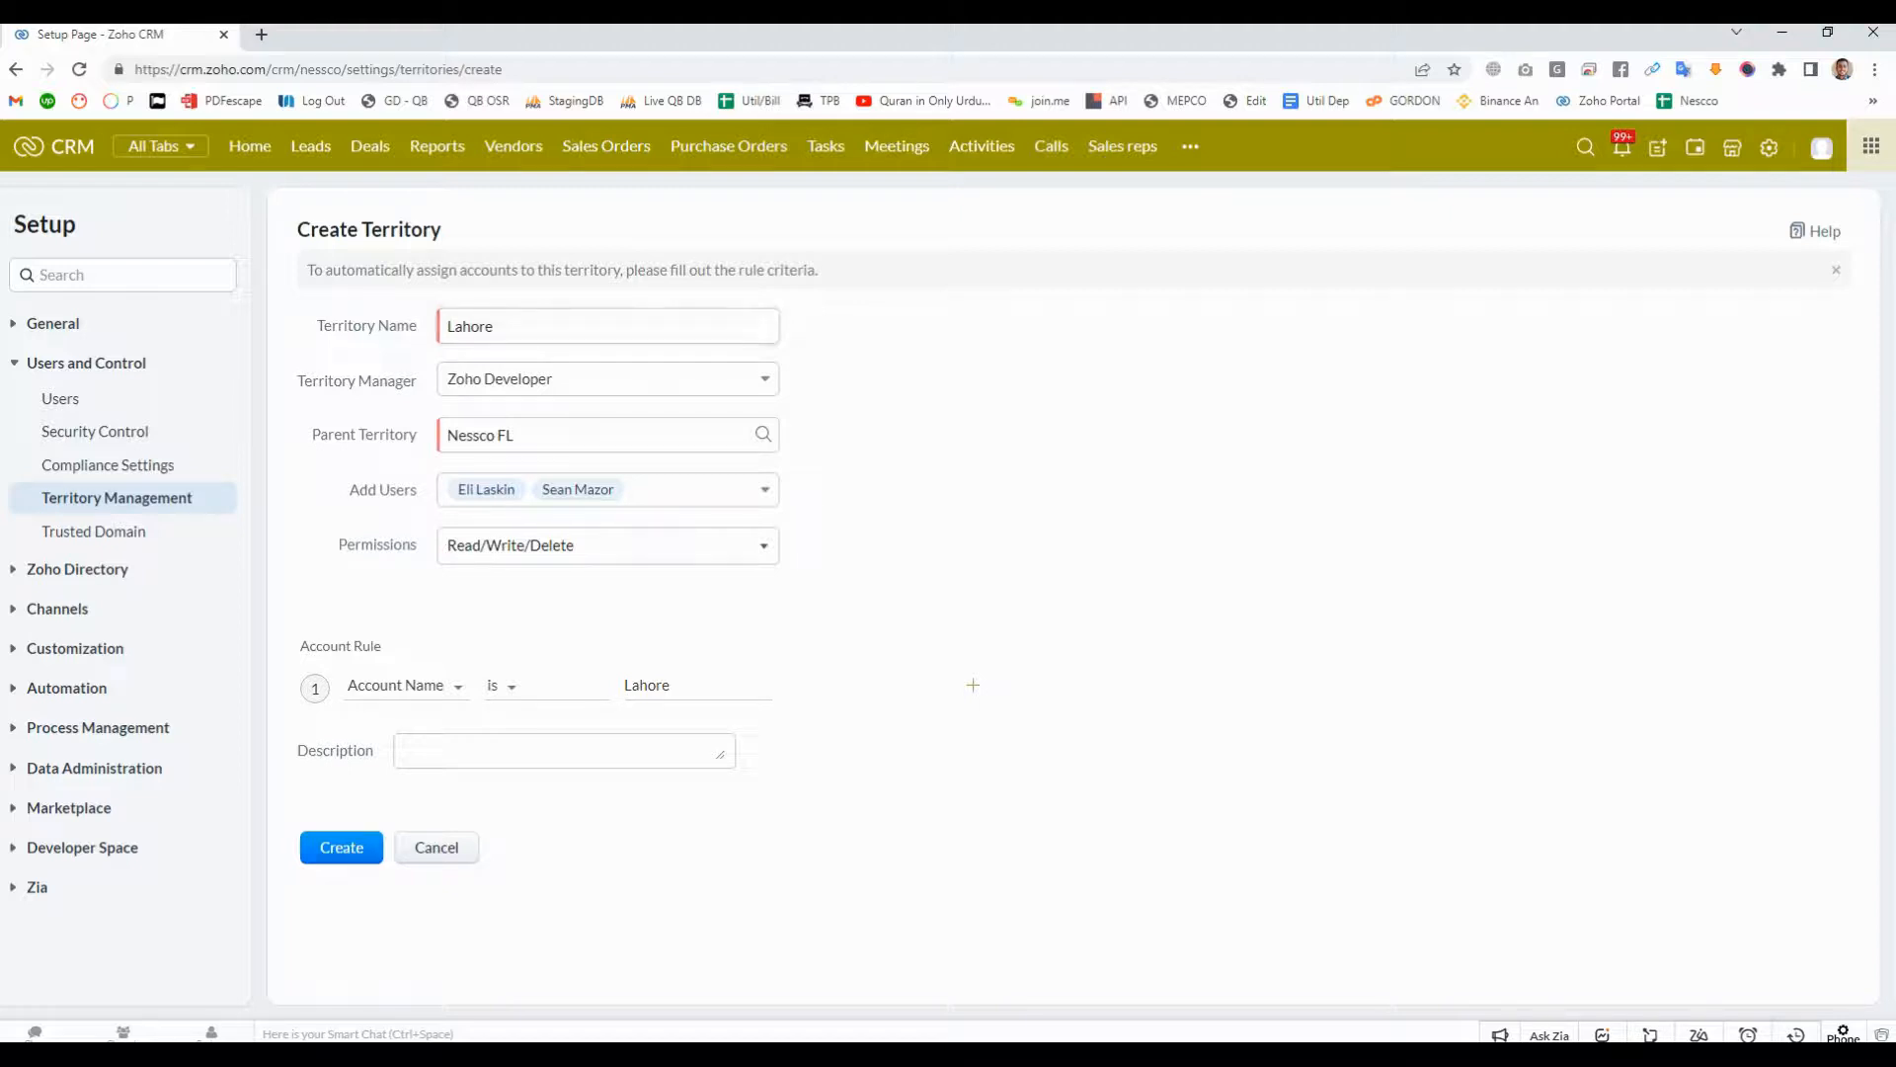
click(342, 848)
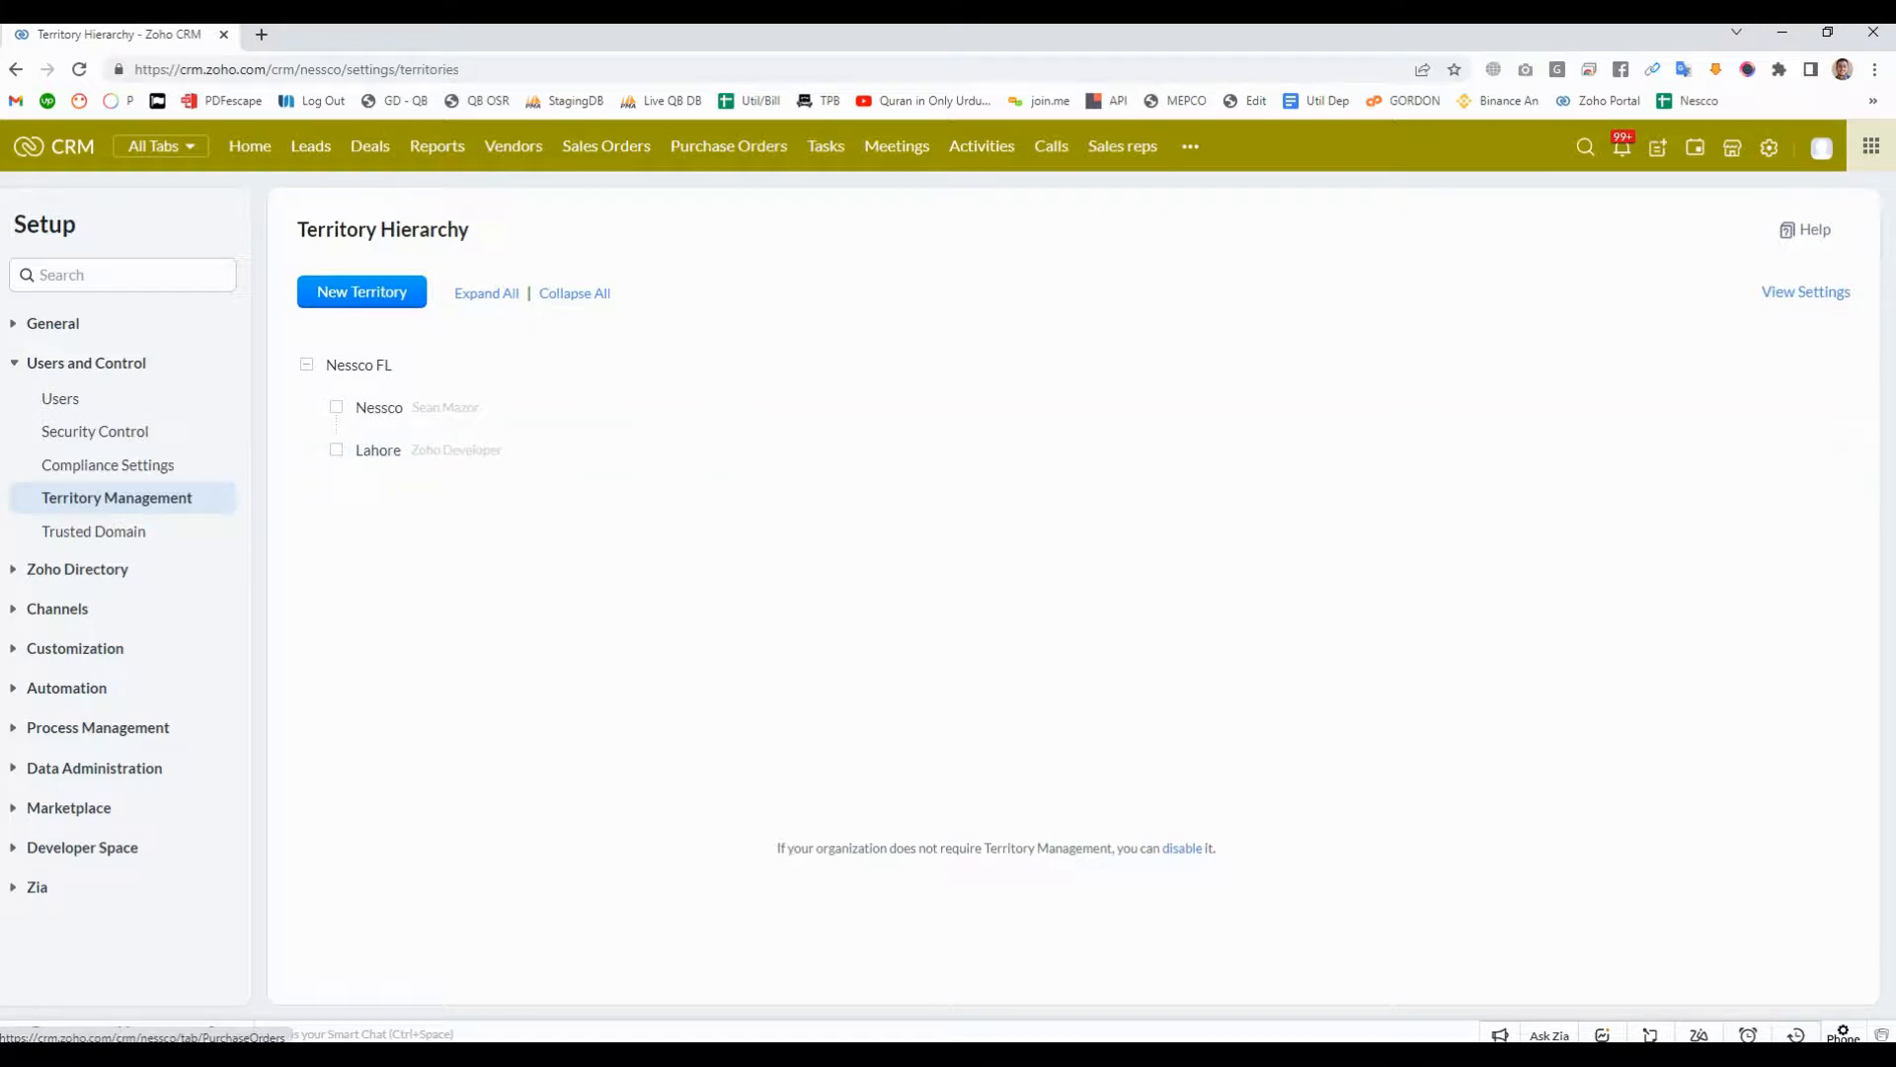
- Start a new record in the Accounts module and enter Lahore as the account name
click(1191, 146)
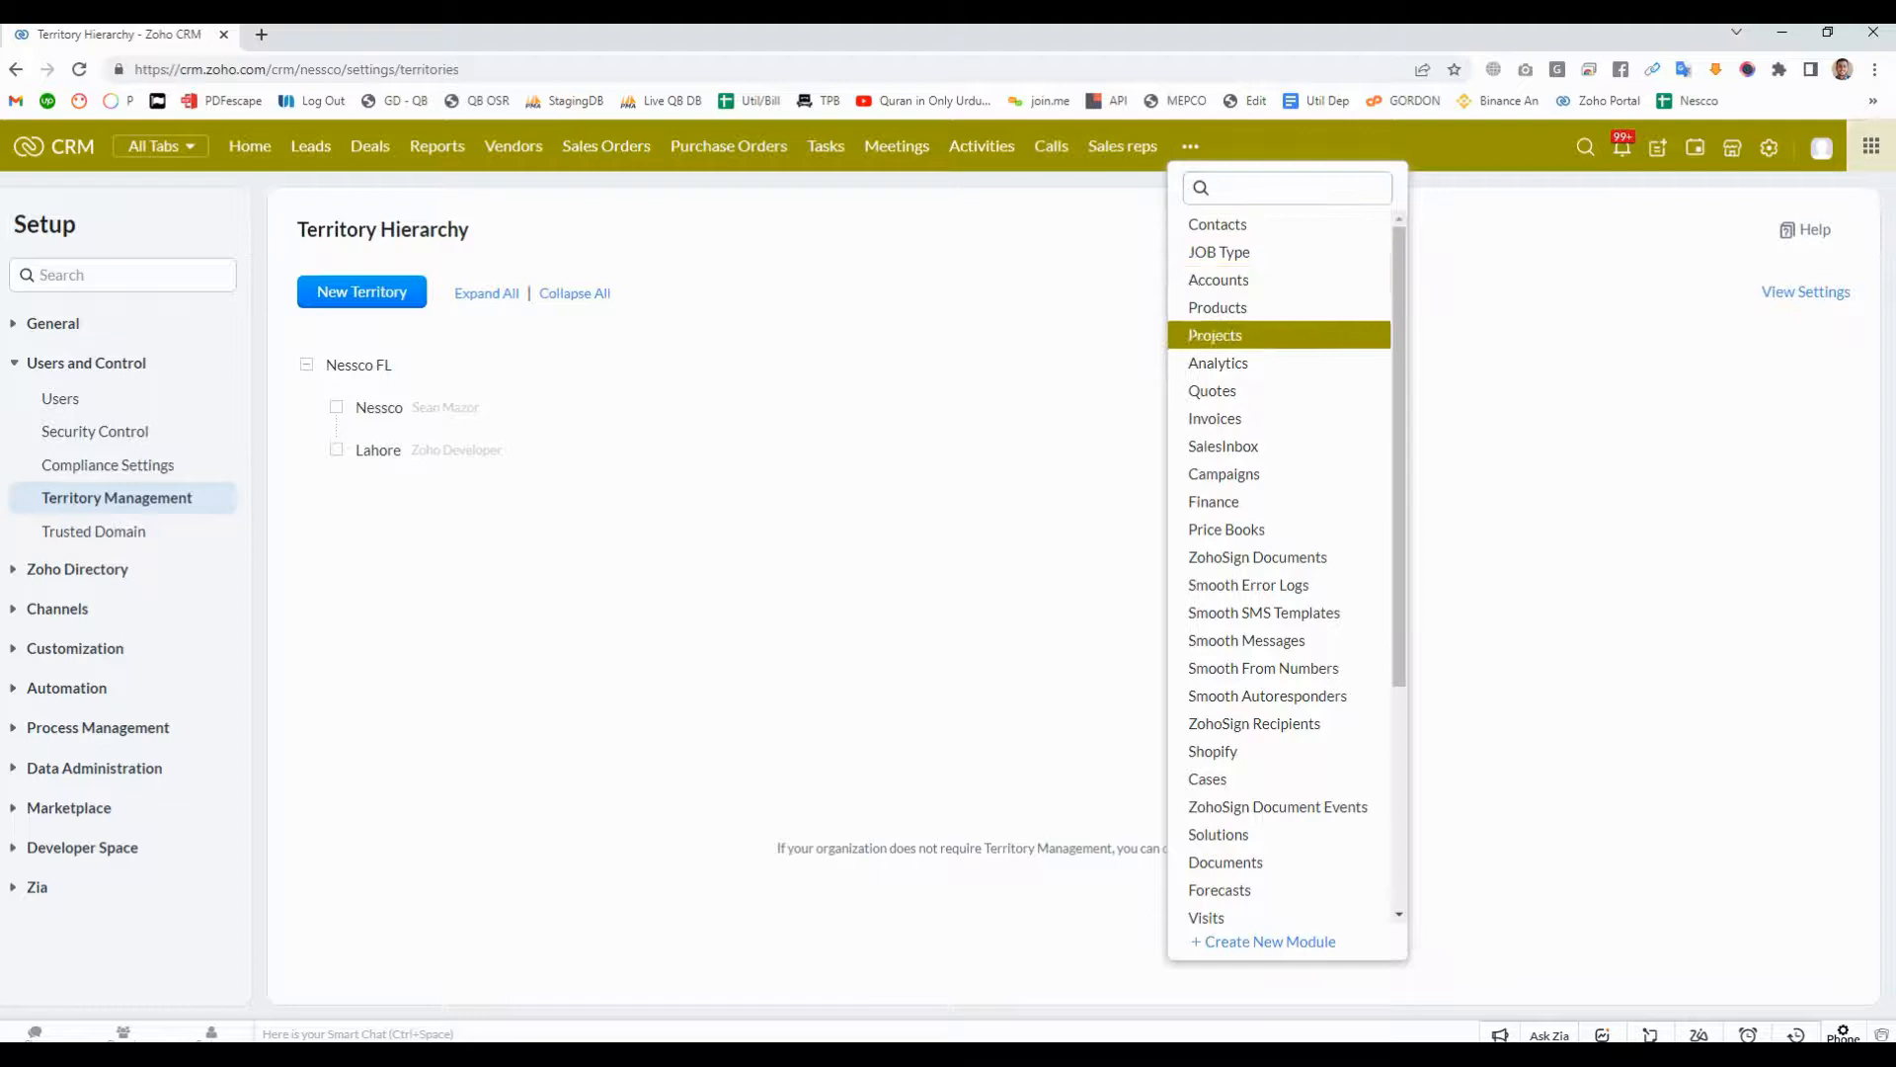
click(1219, 280)
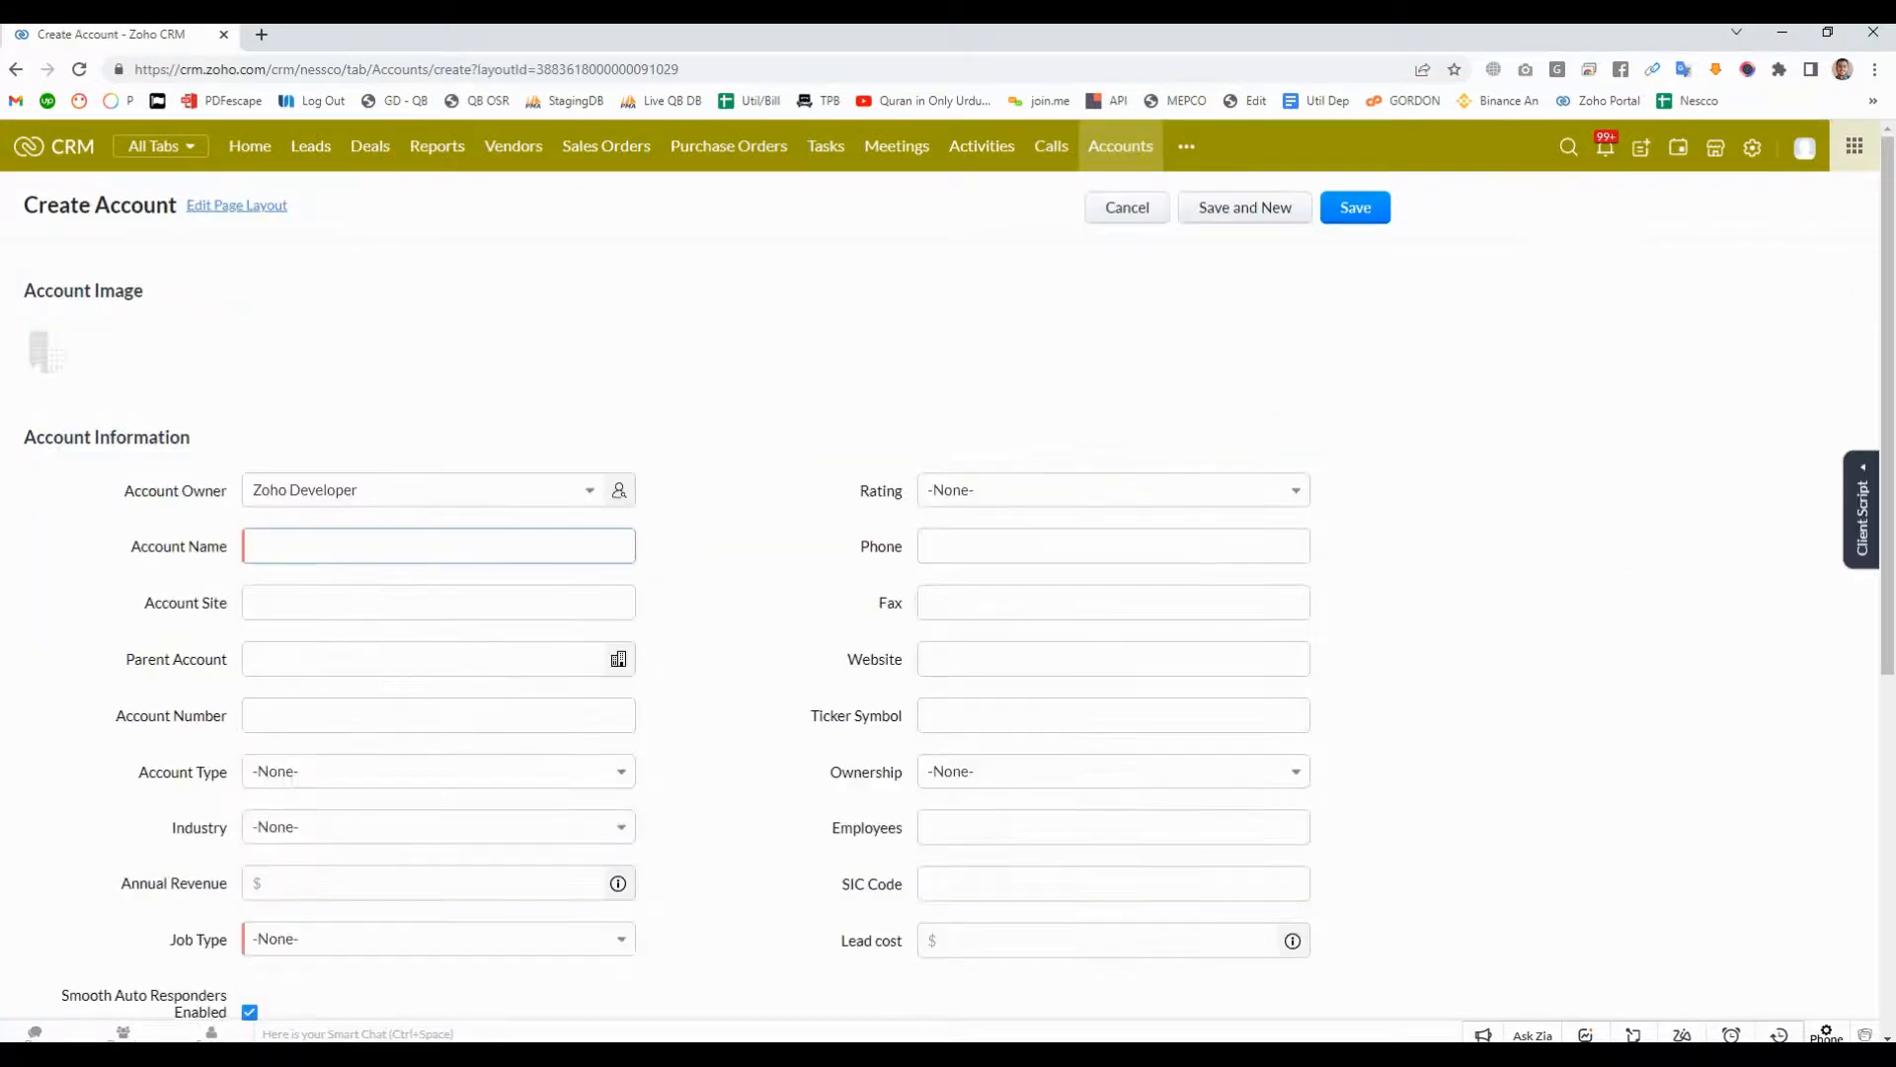
text(Lahore)
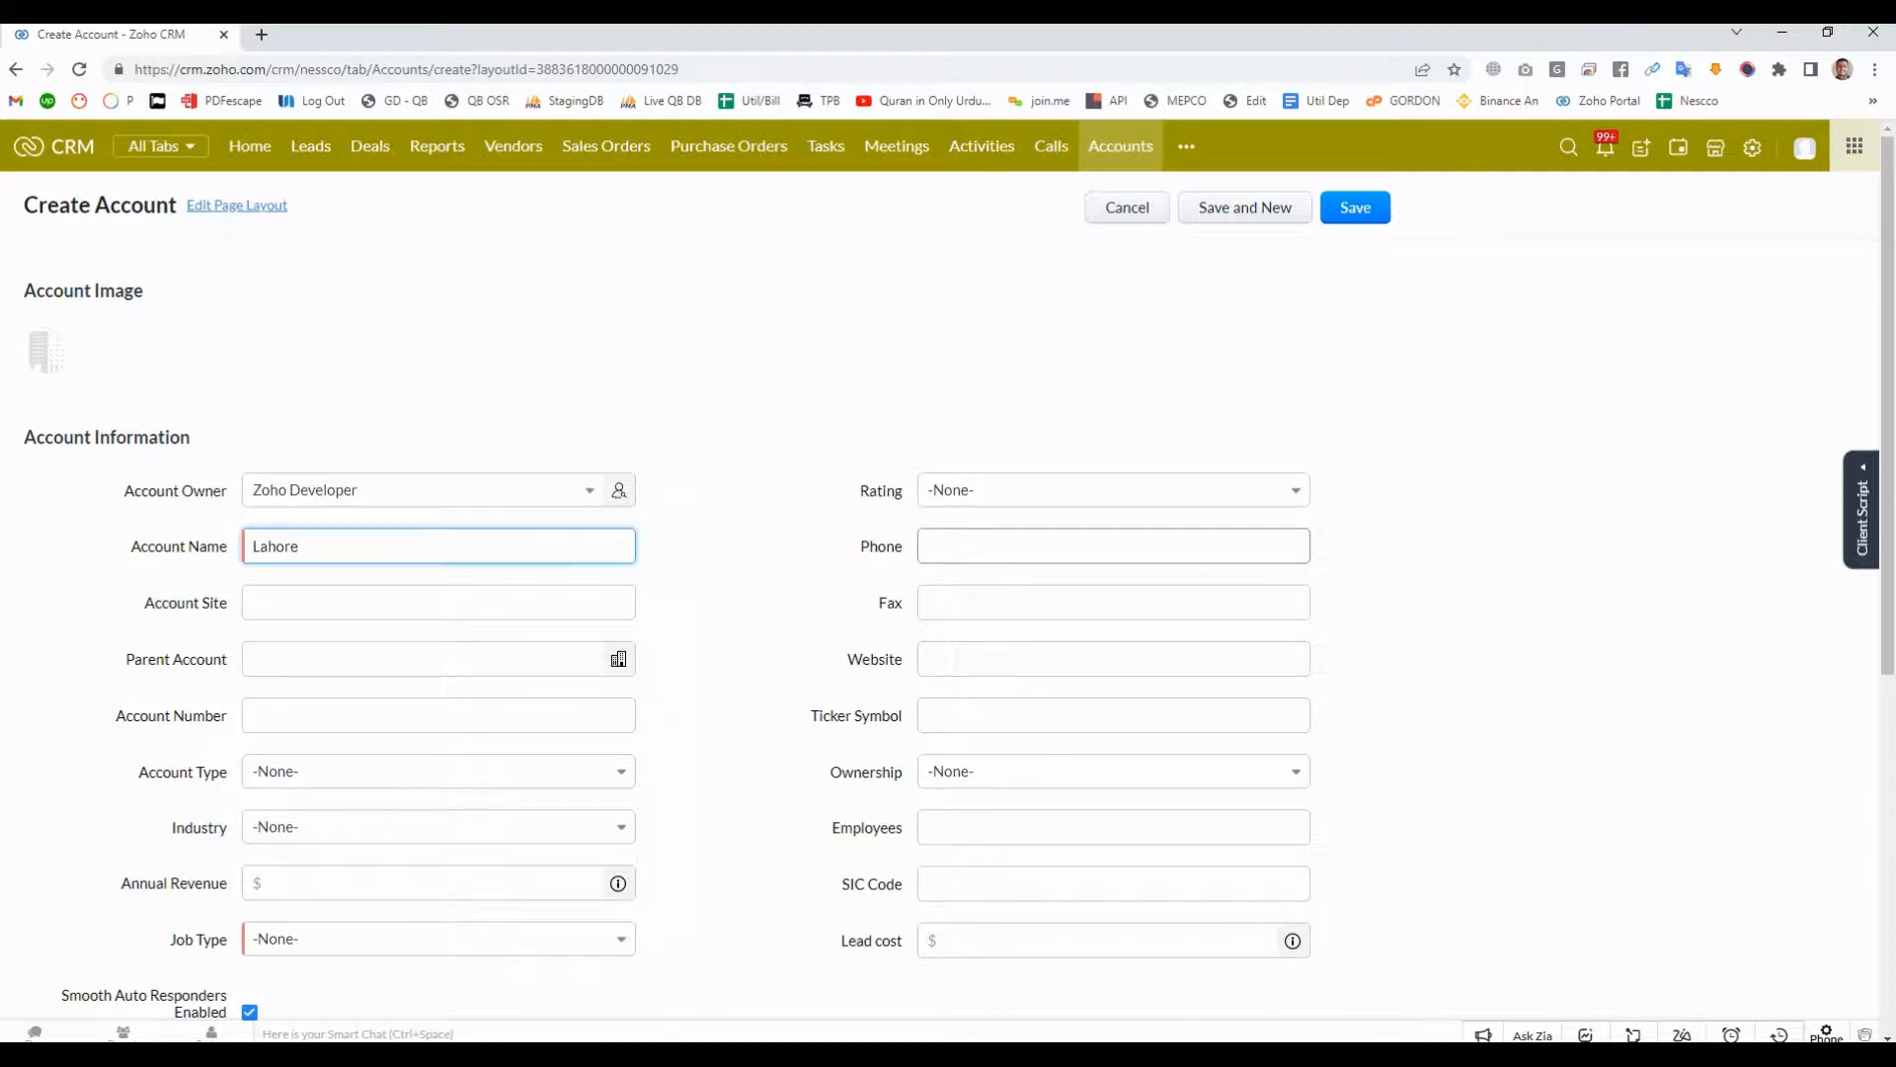
click(978, 546)
click(973, 658)
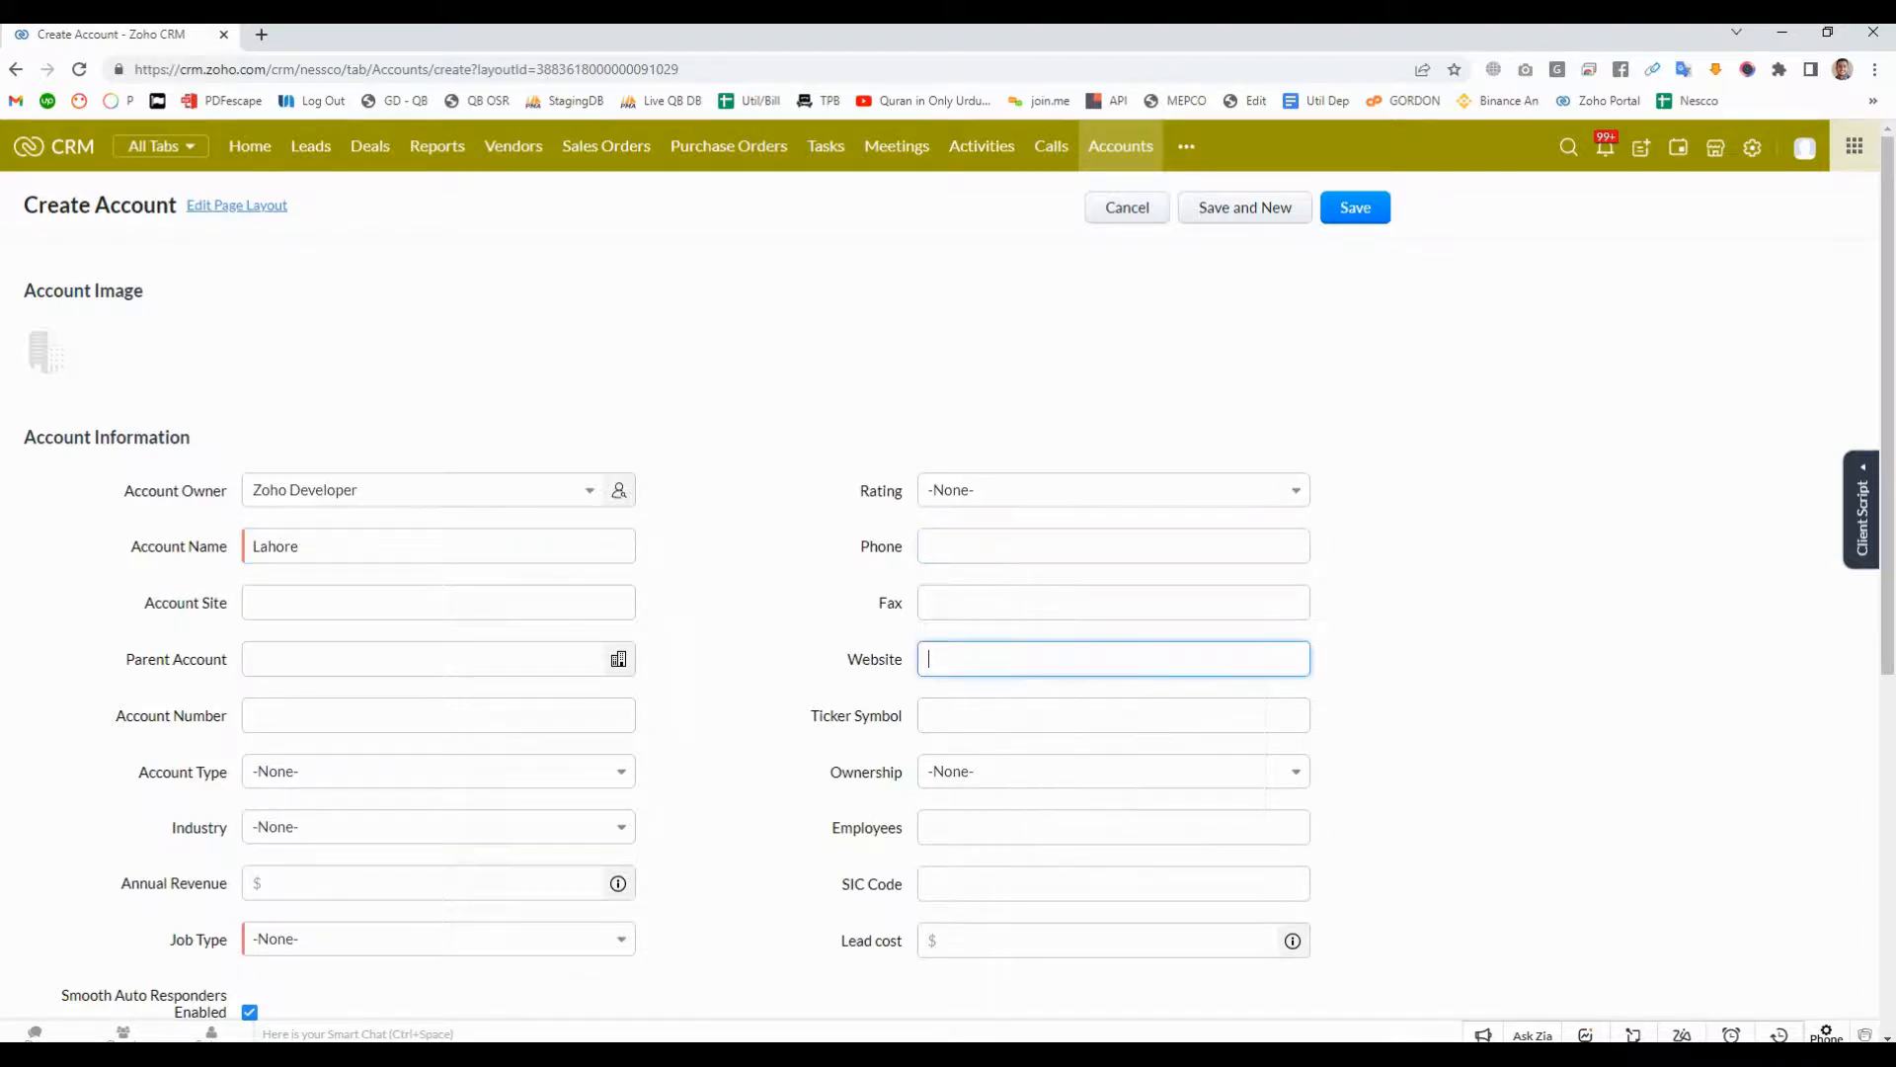
click(439, 603)
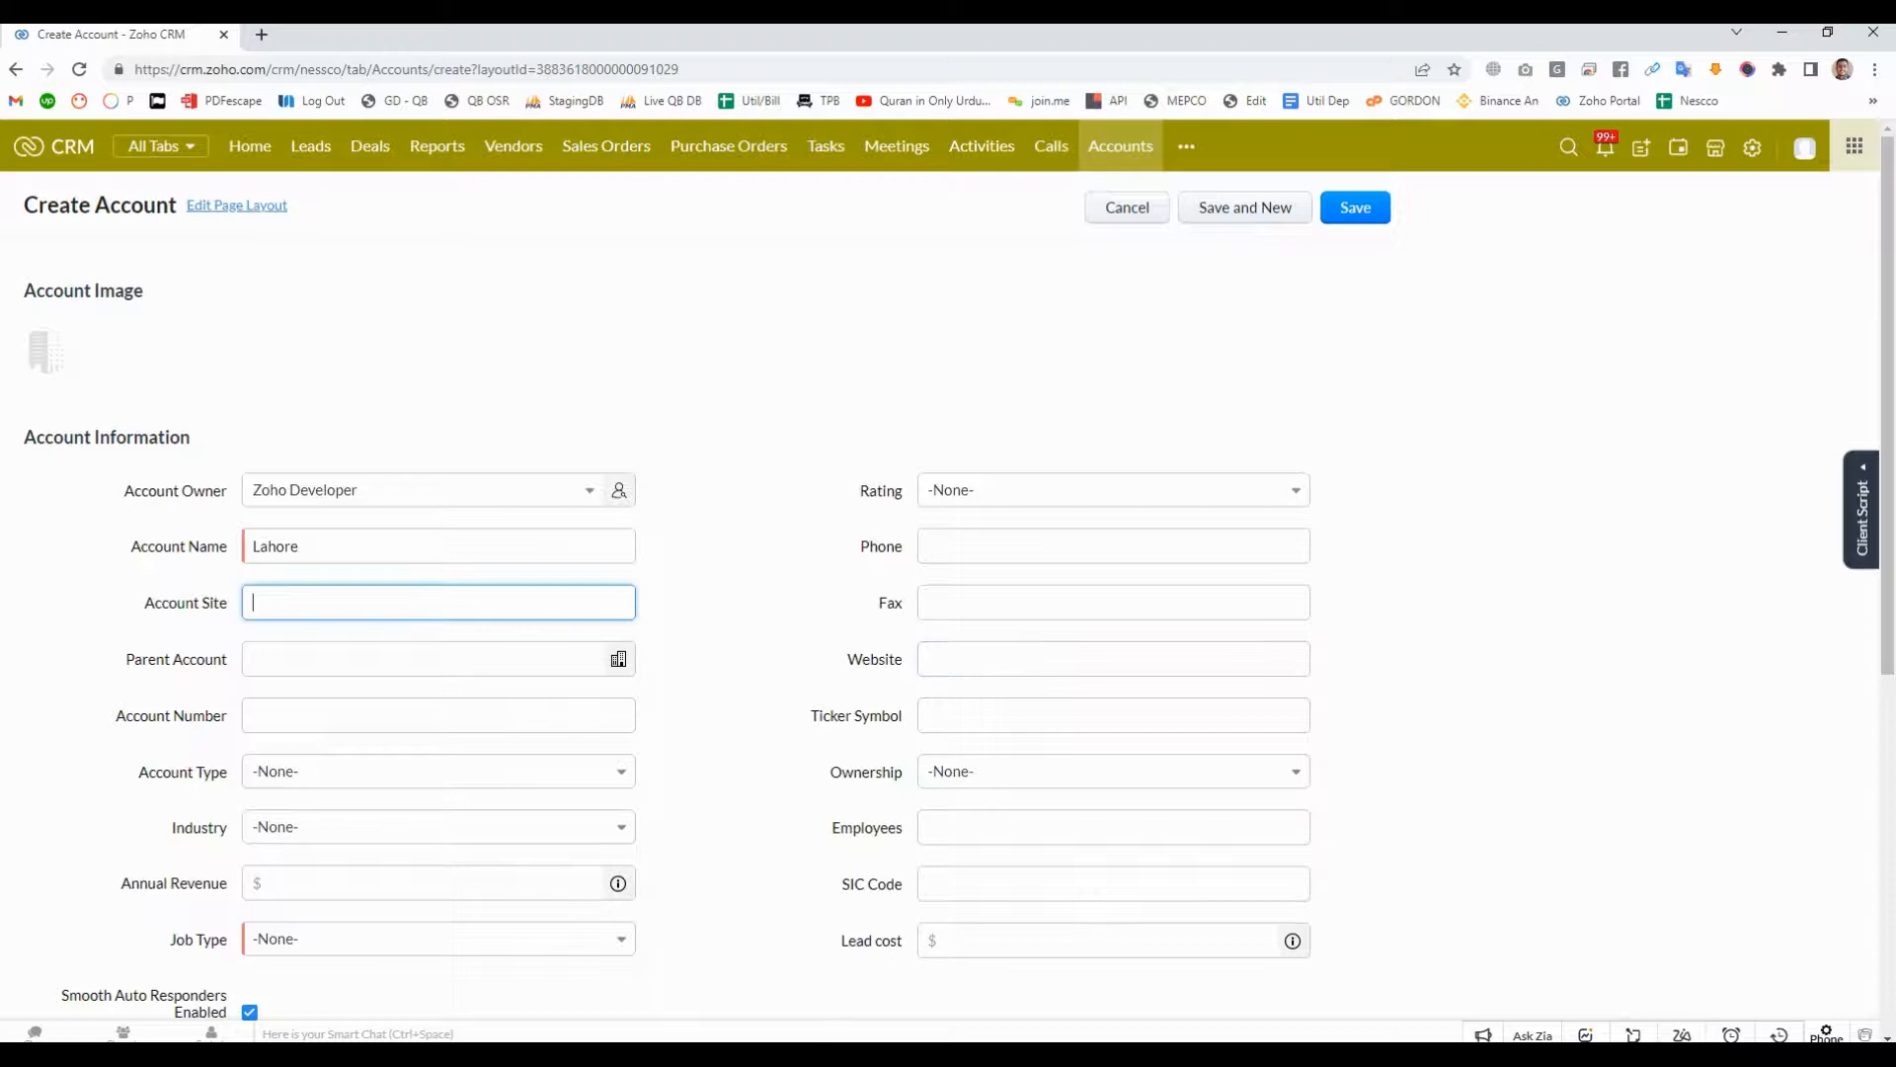
click(438, 659)
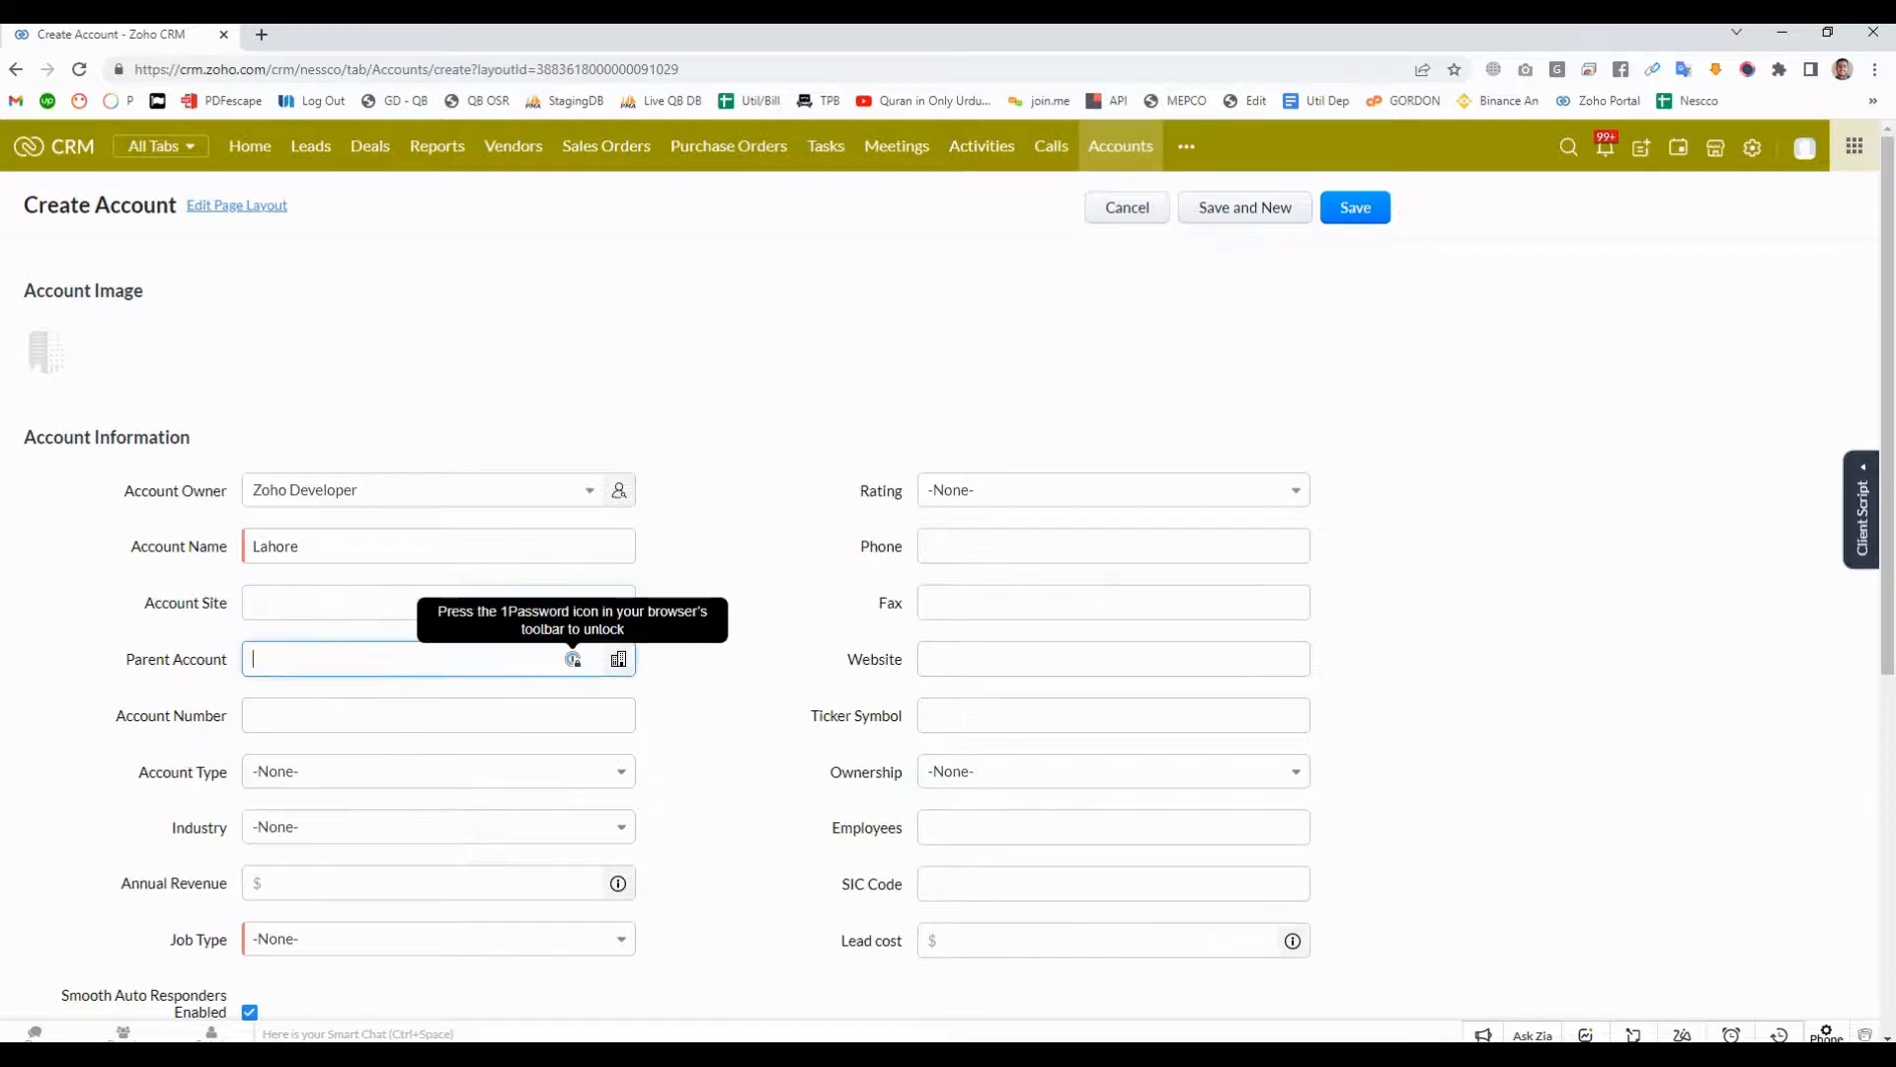
click(735, 733)
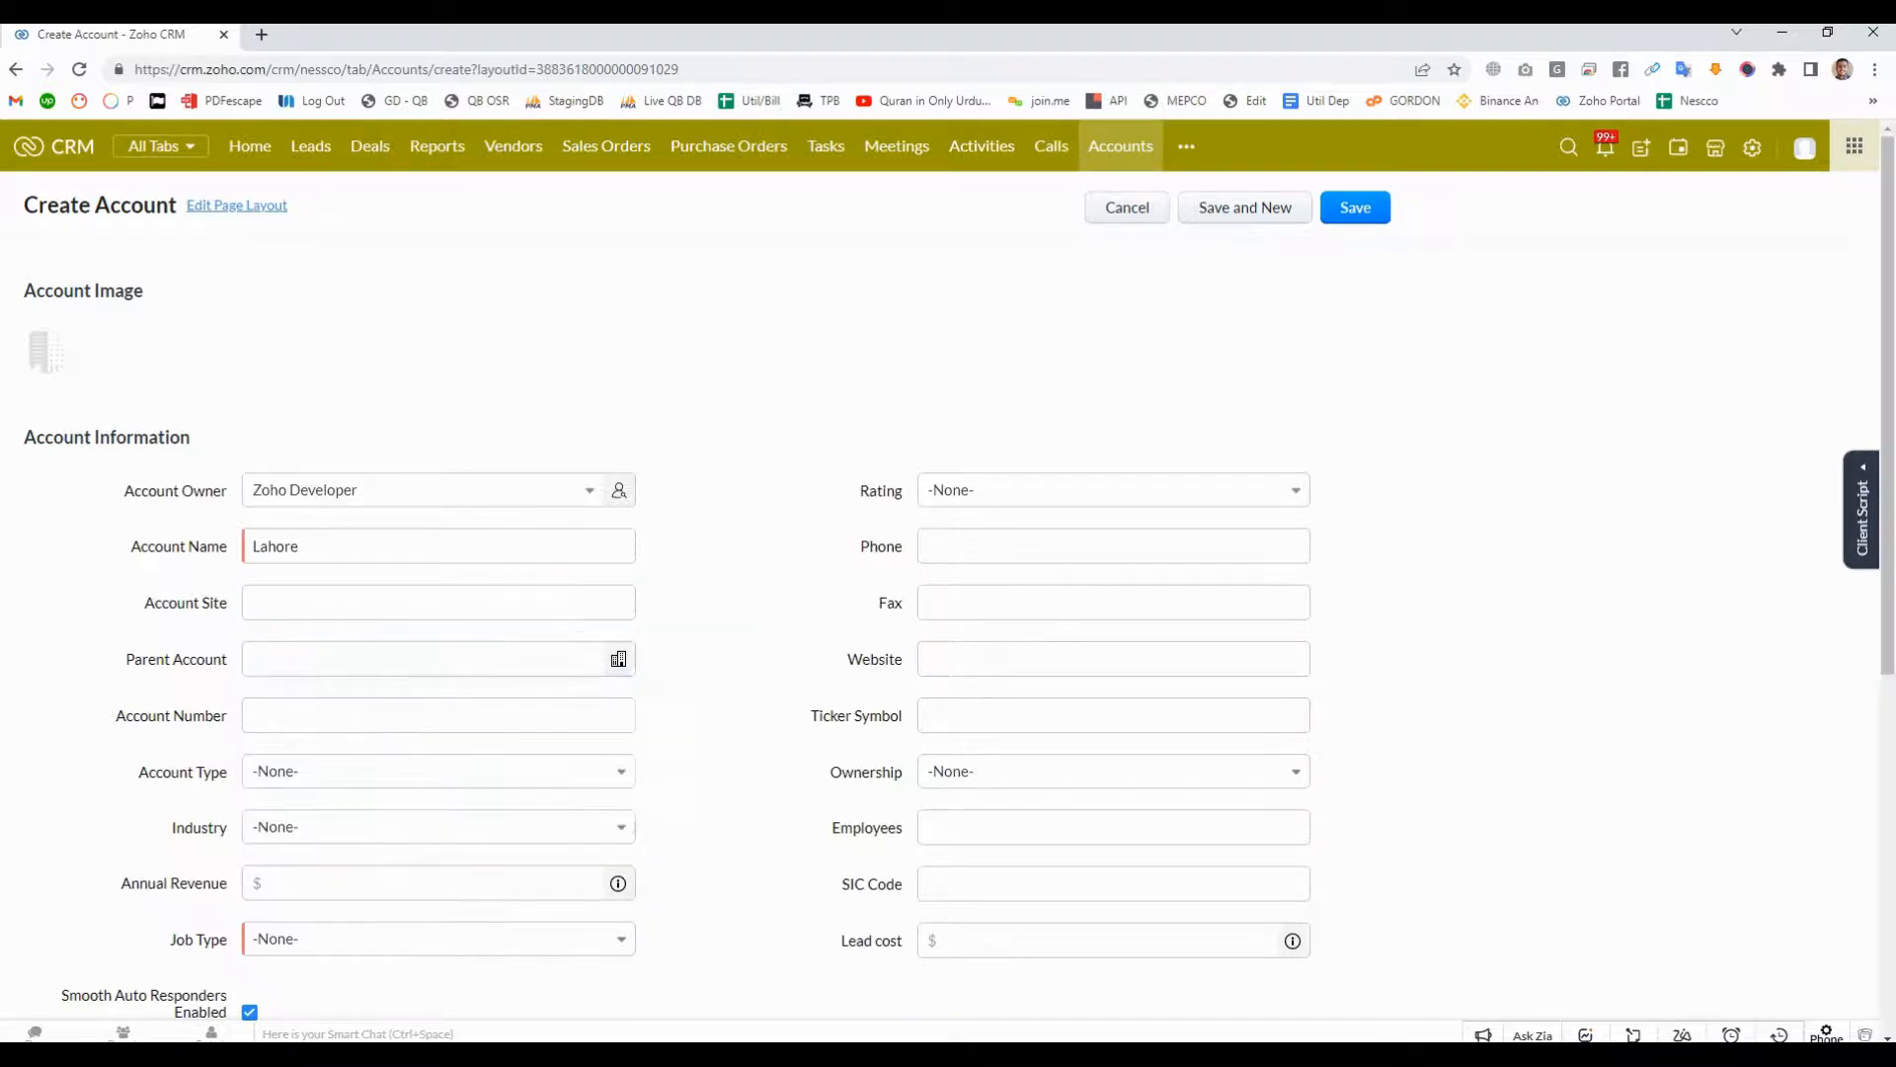
- Set the Lahore account's job type to Roof and save the account
scroll(949, 593, down, 3)
scroll(438, 677, down, 2)
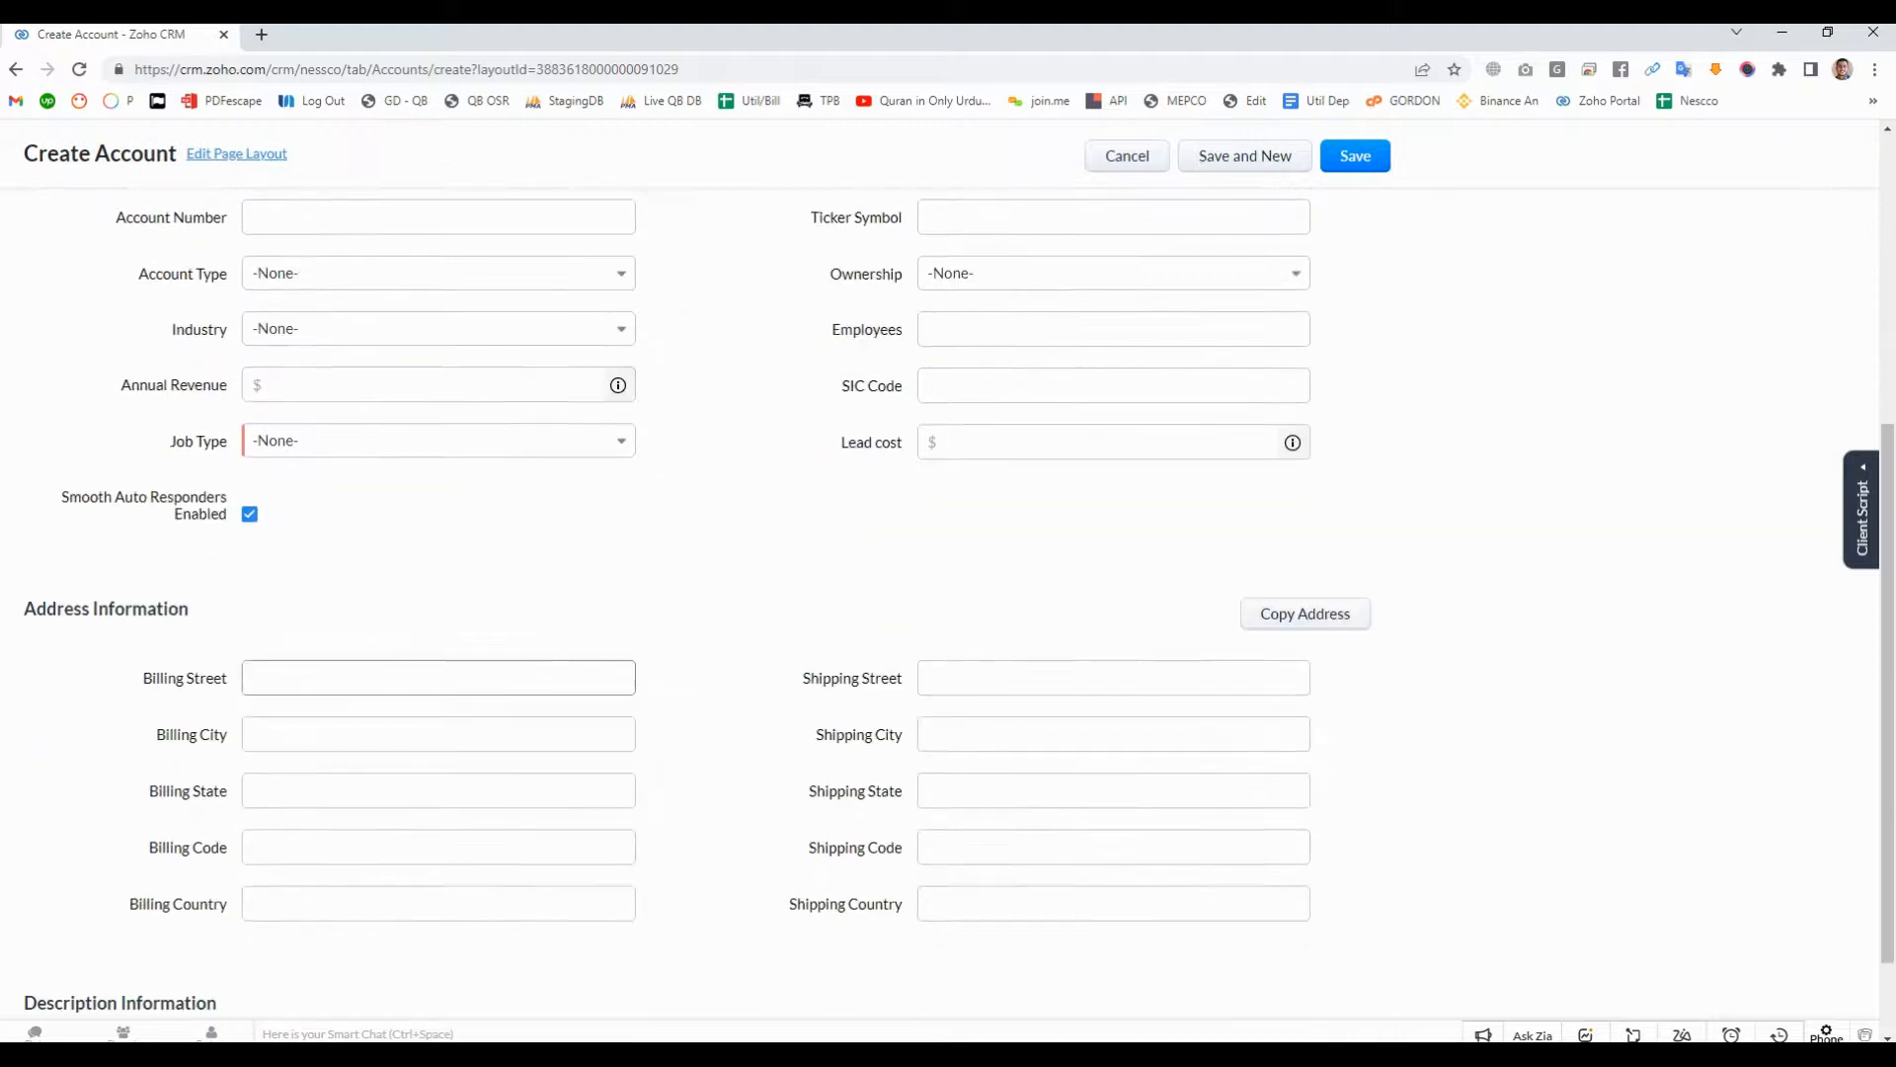
scroll(438, 633, up, 1)
click(439, 540)
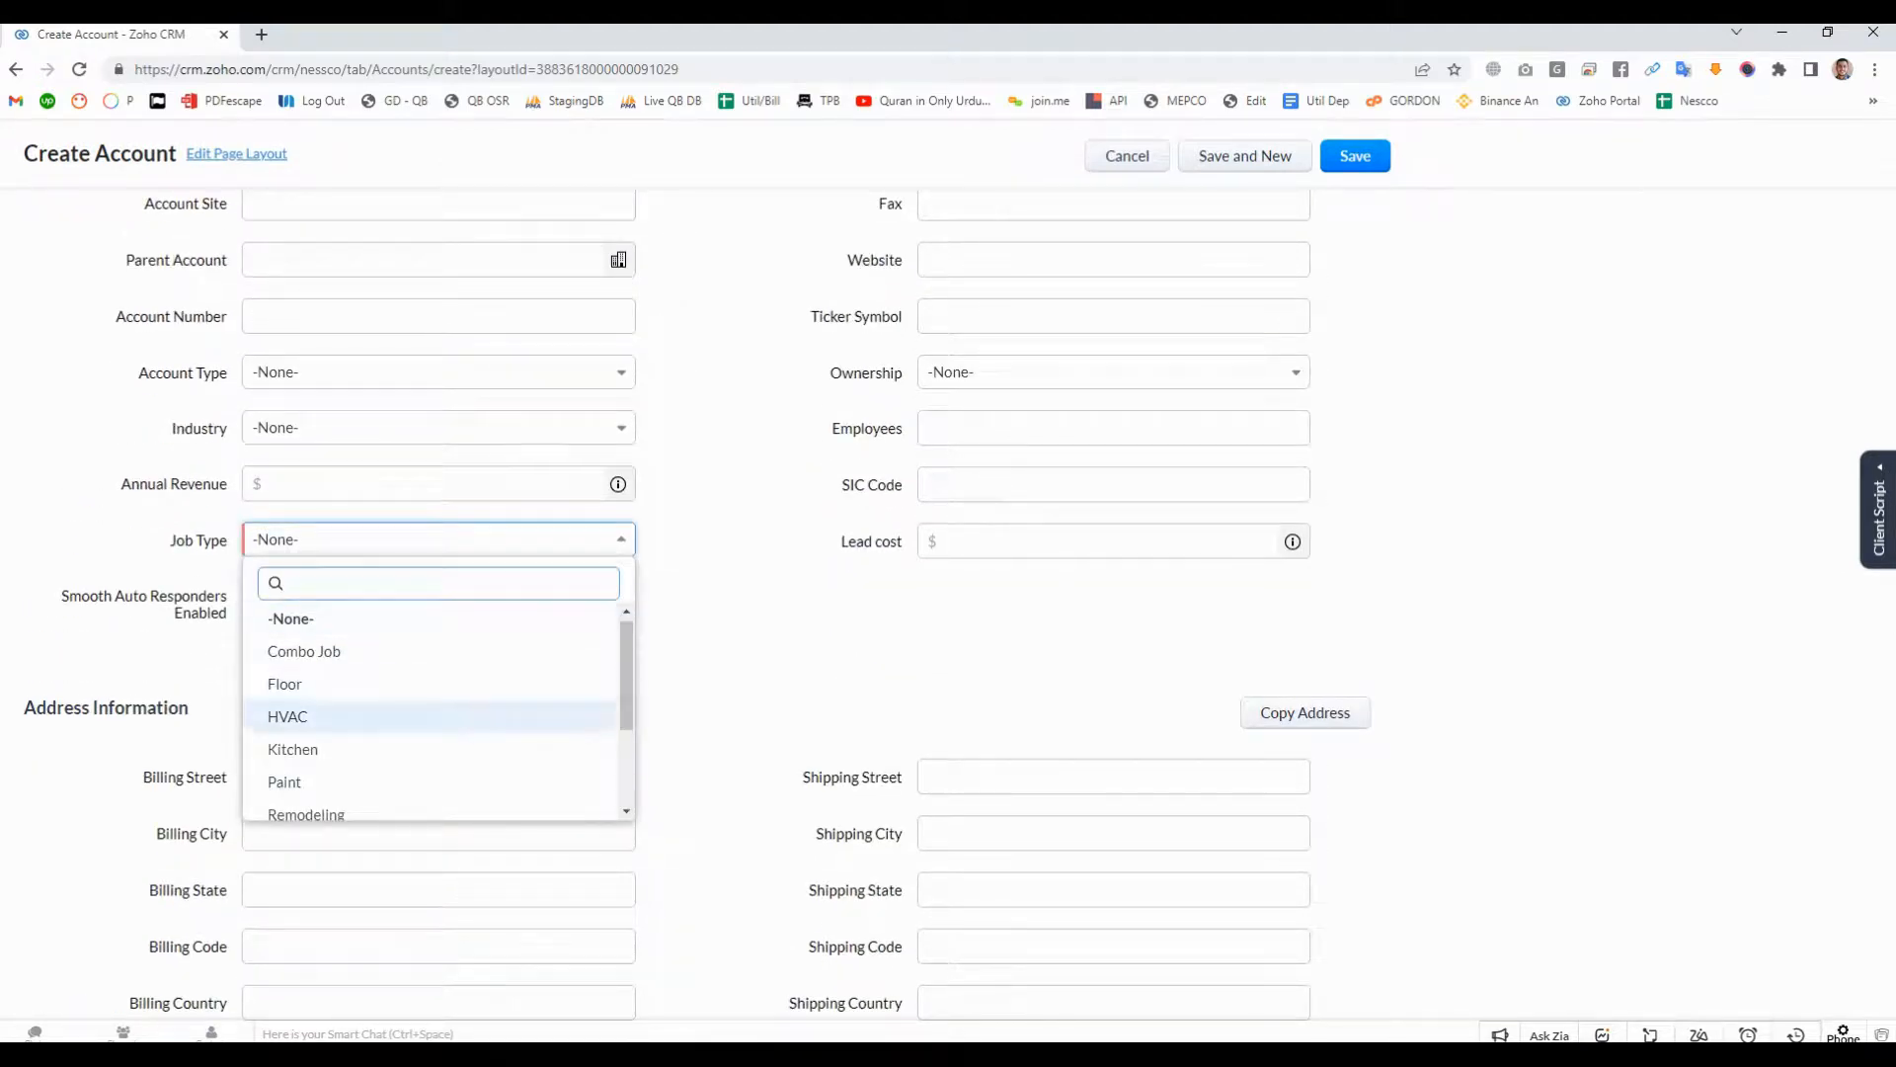
scroll(296, 716, down, 3)
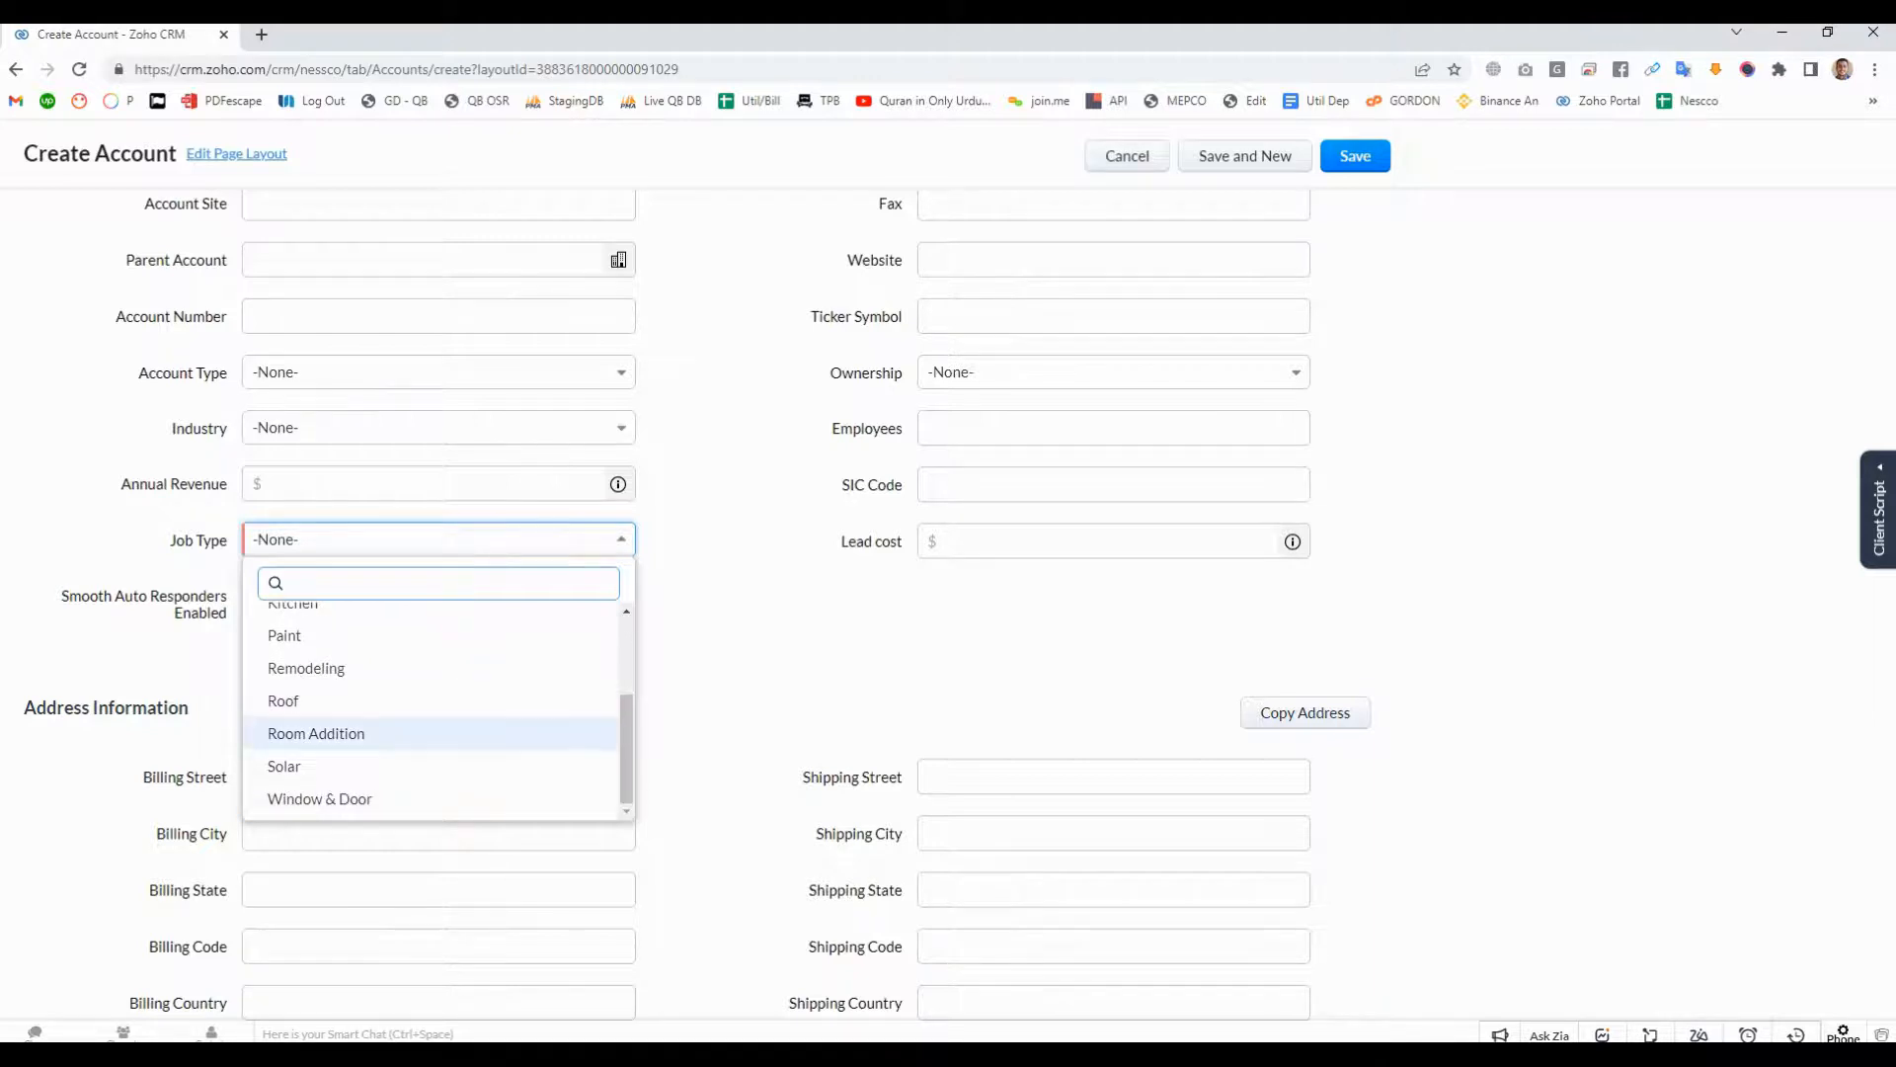
click(283, 700)
scroll(284, 700, down, 2)
scroll(948, 602, up, 6)
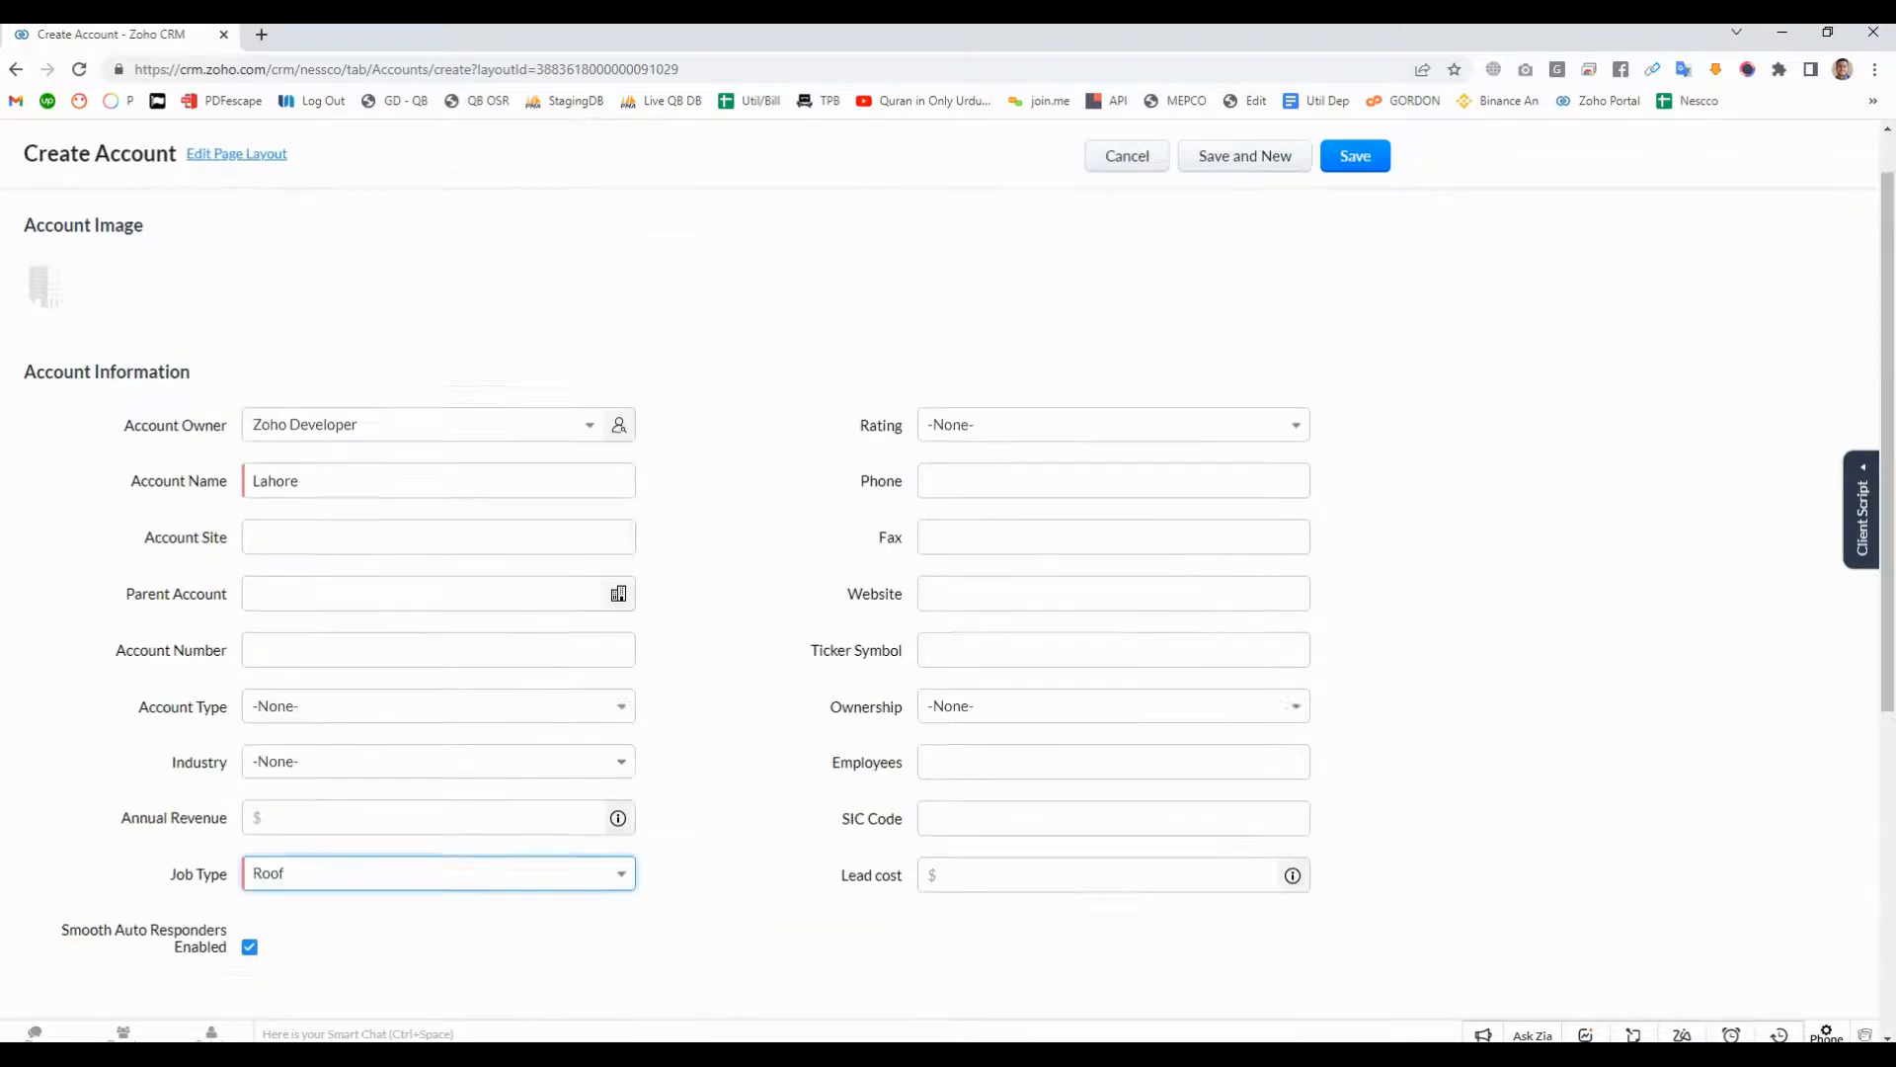
click(1355, 190)
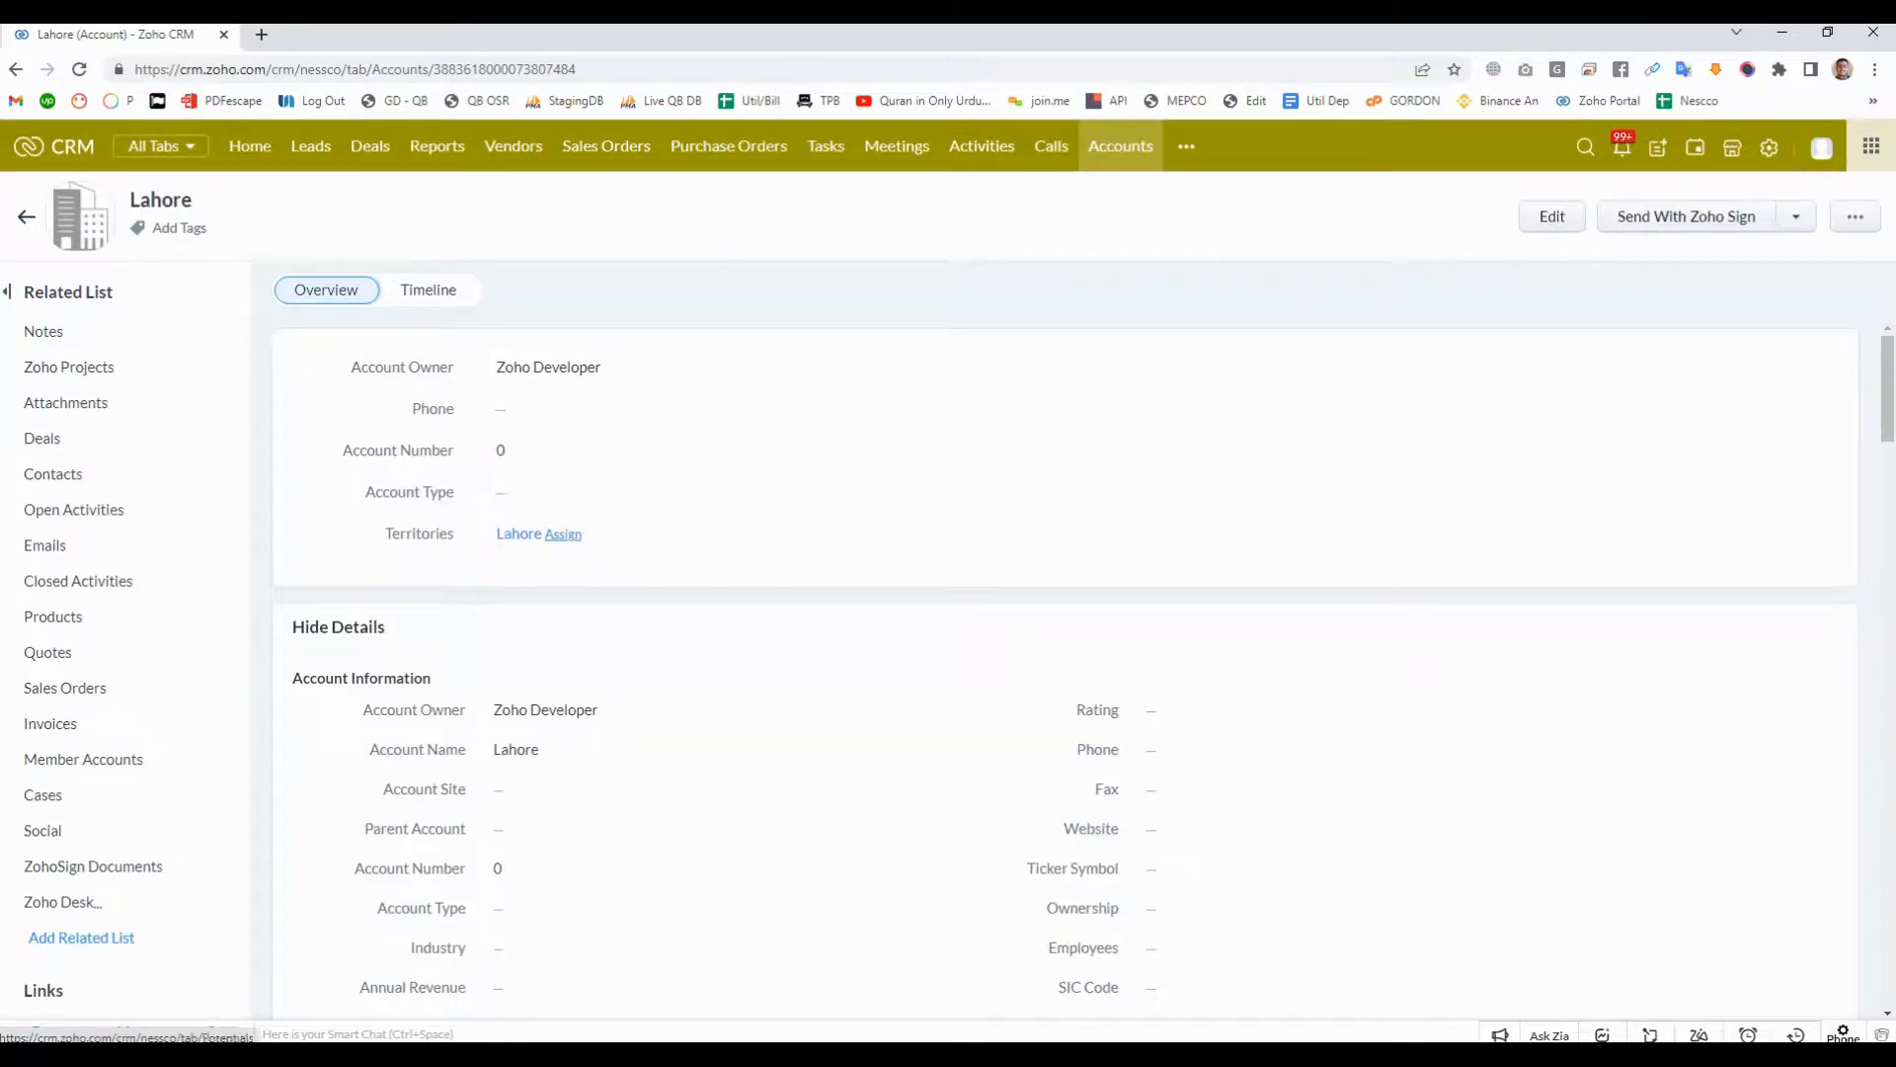
- Start a new deal, check its required fields, and choose Lahore as its account name
click(370, 146)
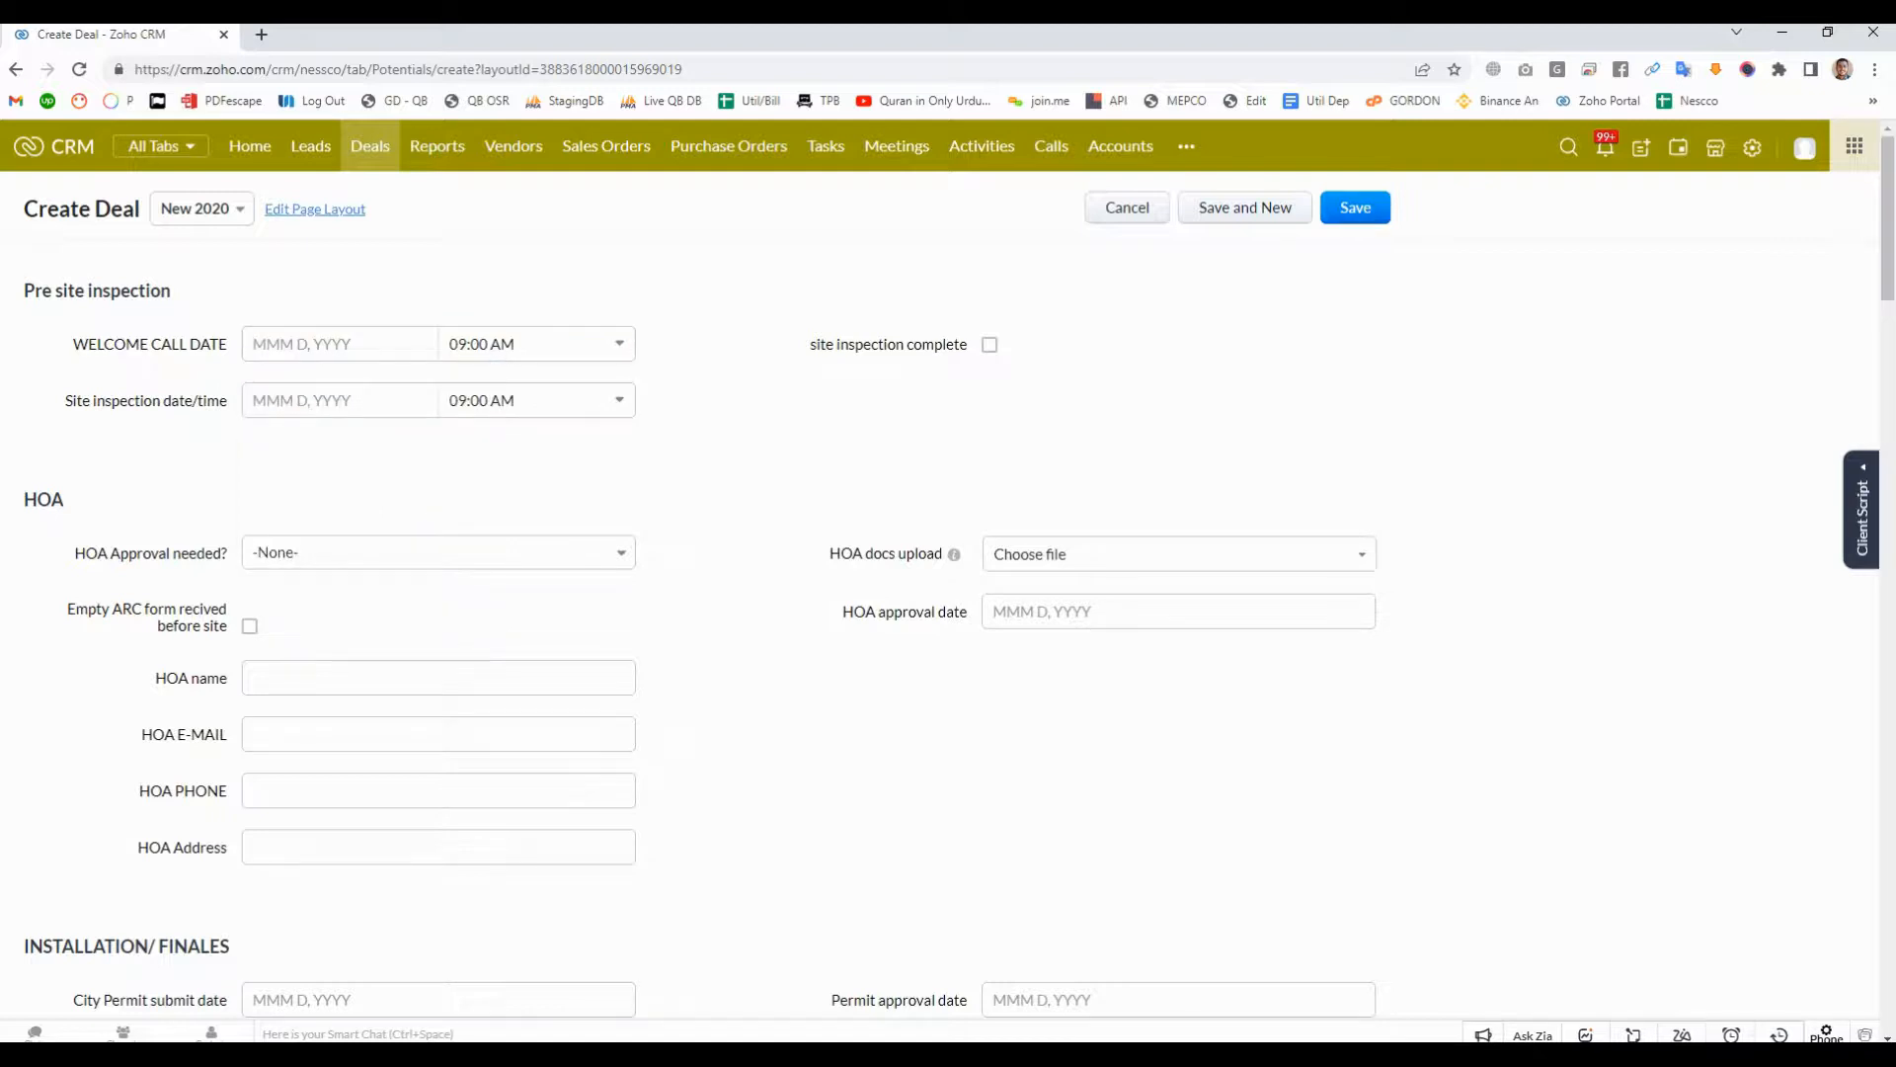
click(1355, 208)
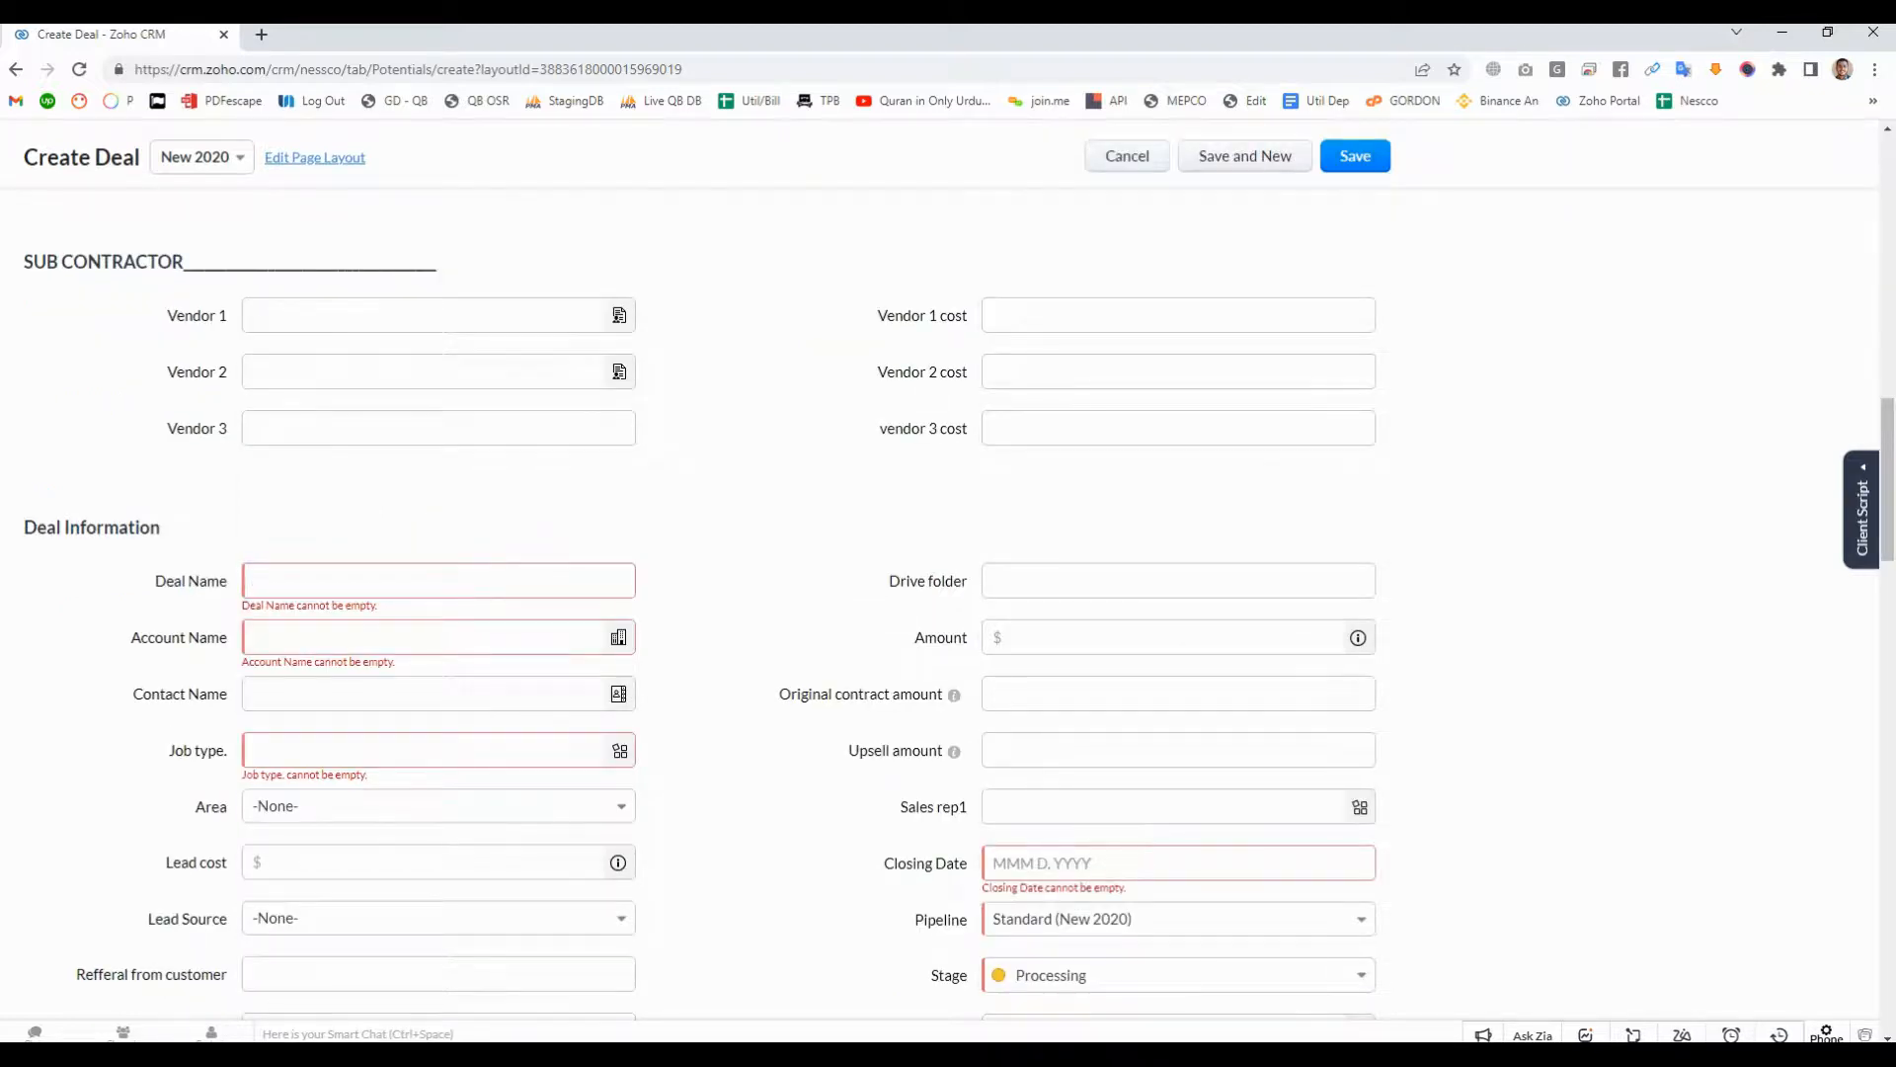
drag(130, 637, 228, 637)
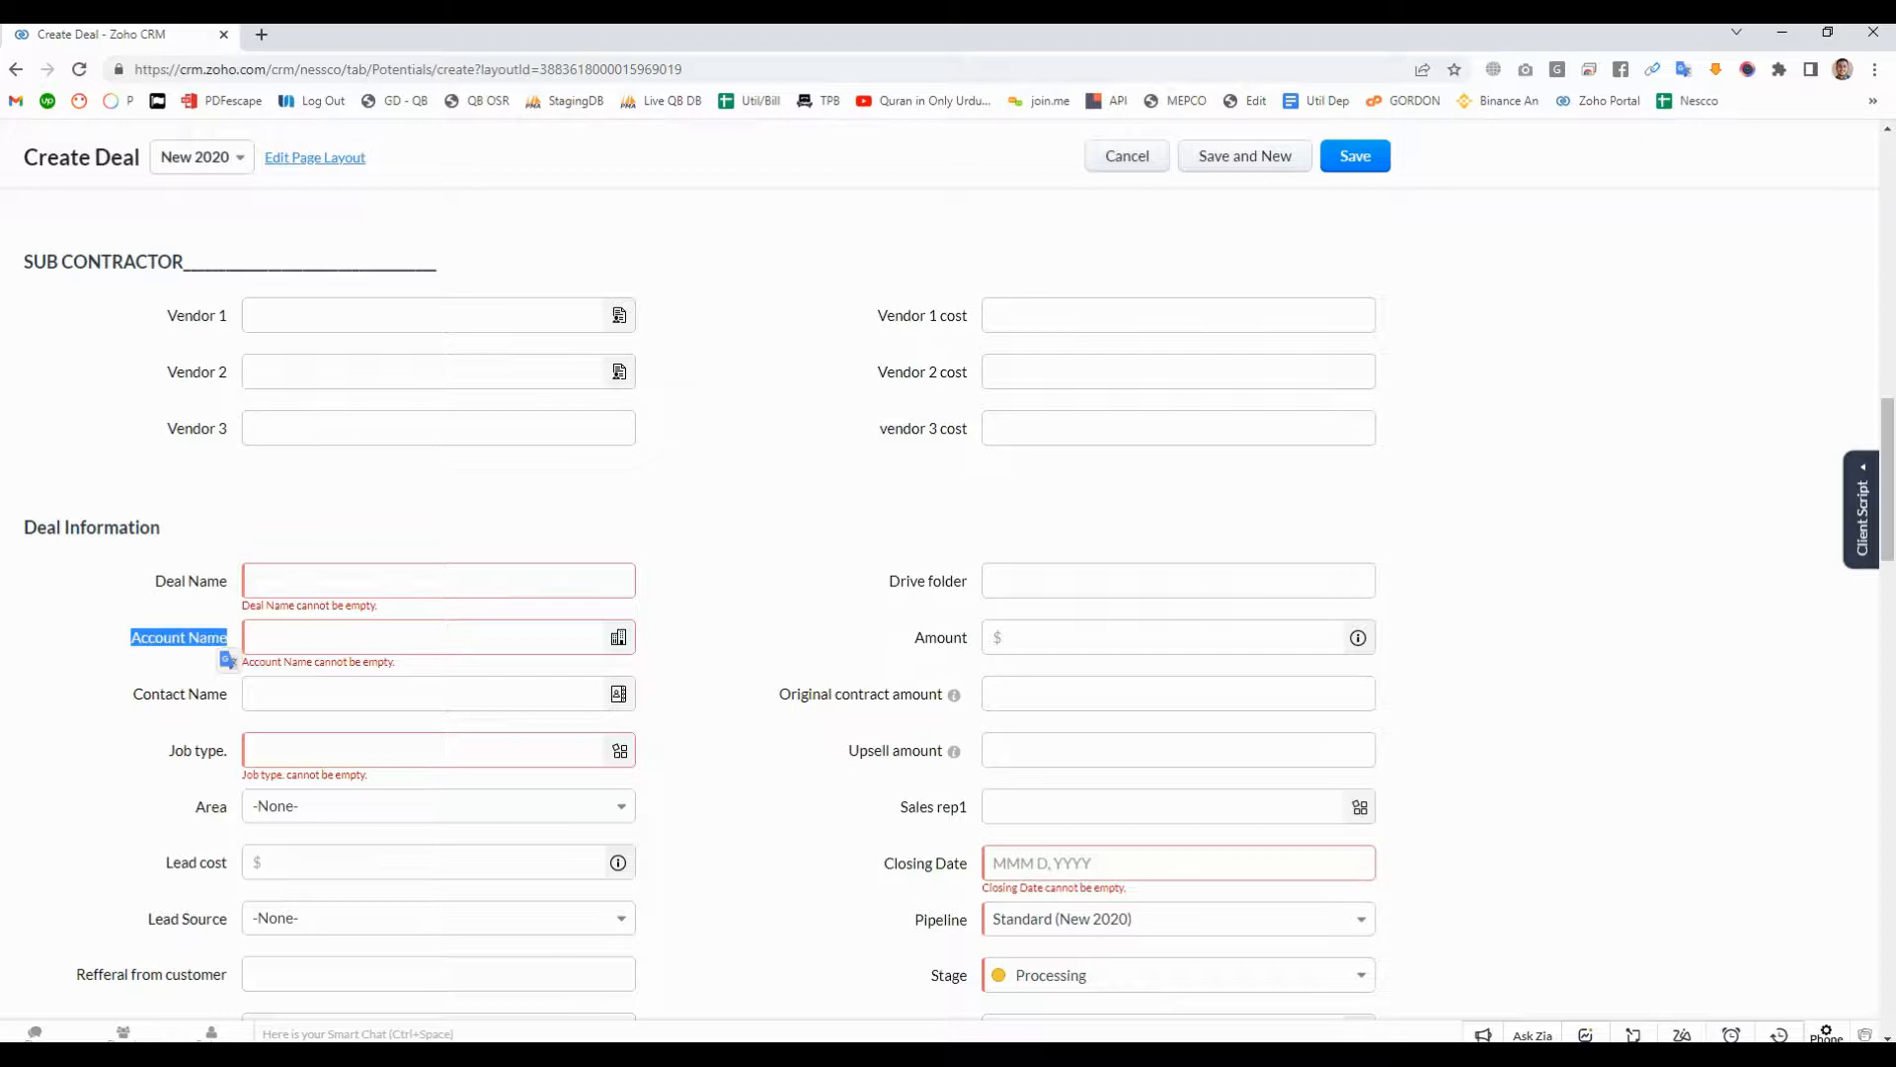
click(568, 637)
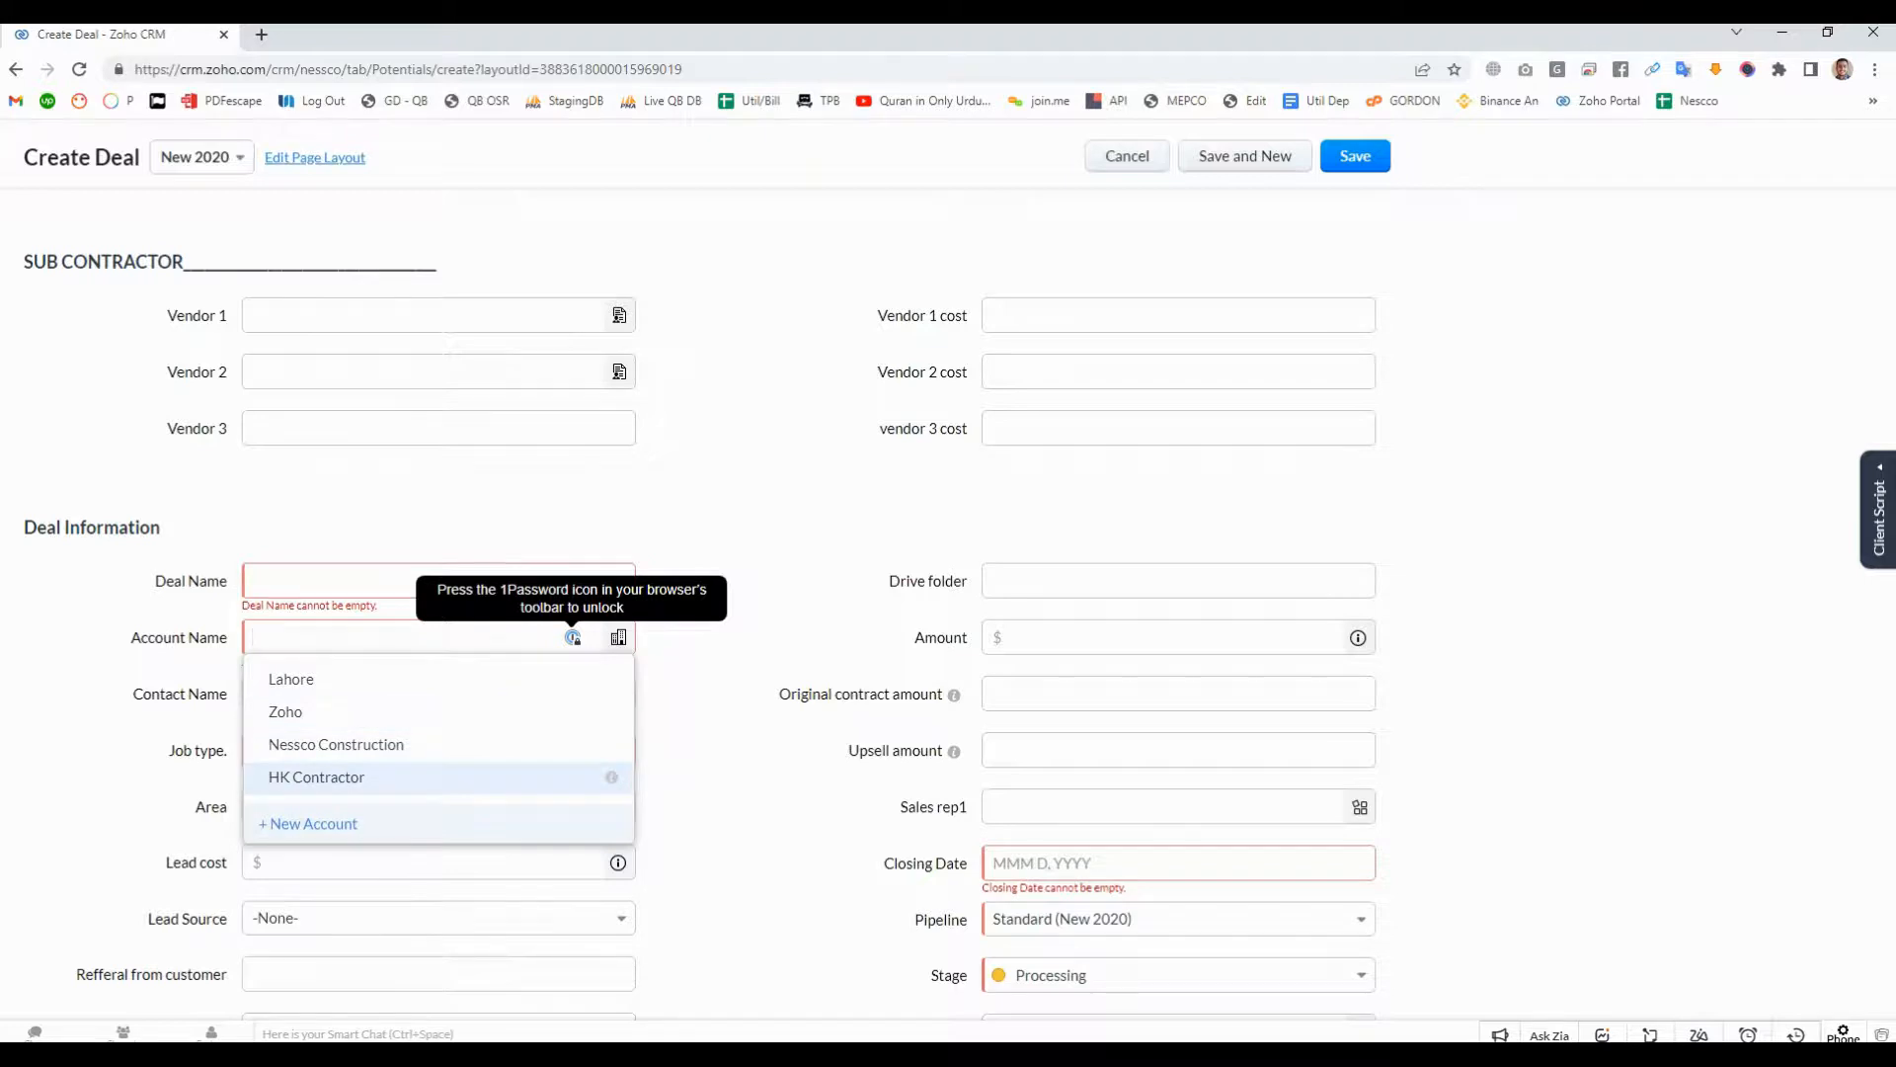
key(Return)
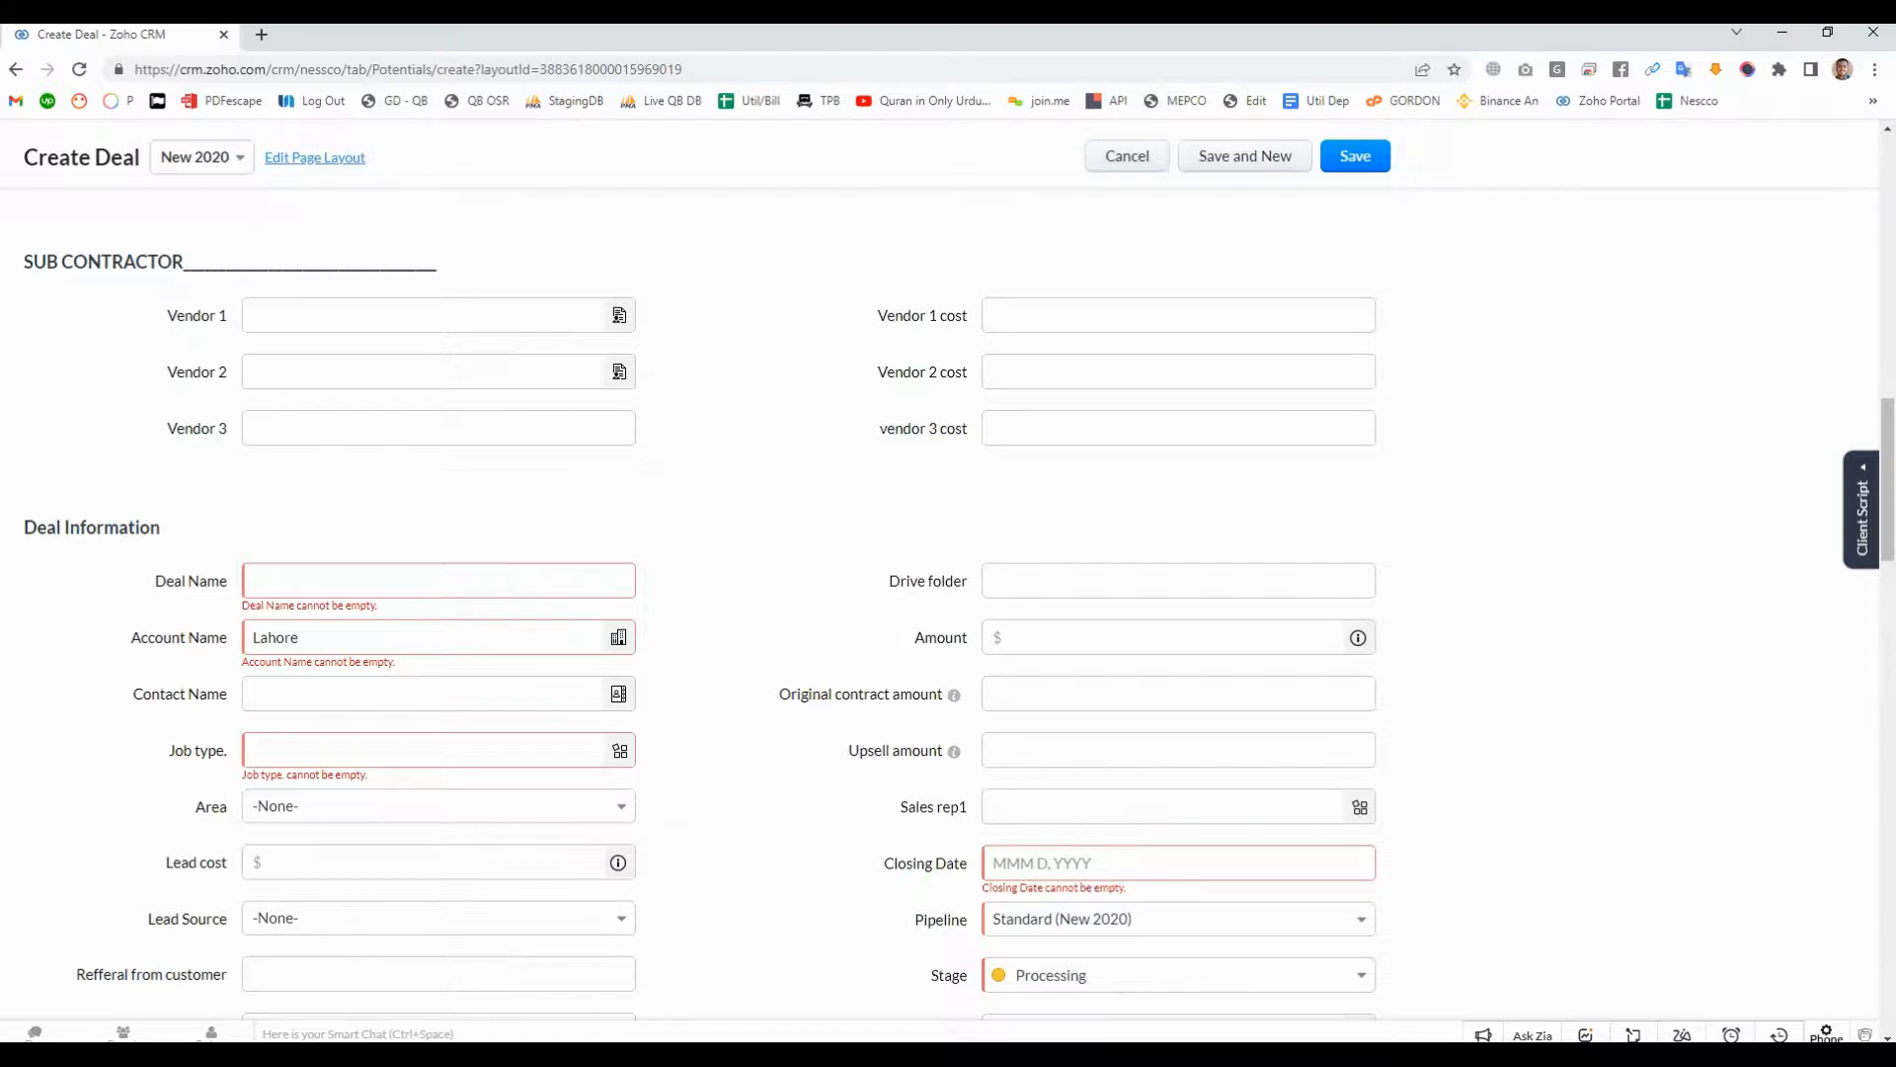
- Look over the sections of the deal form and discard the unsaved deal
scroll(948, 605, up, 1)
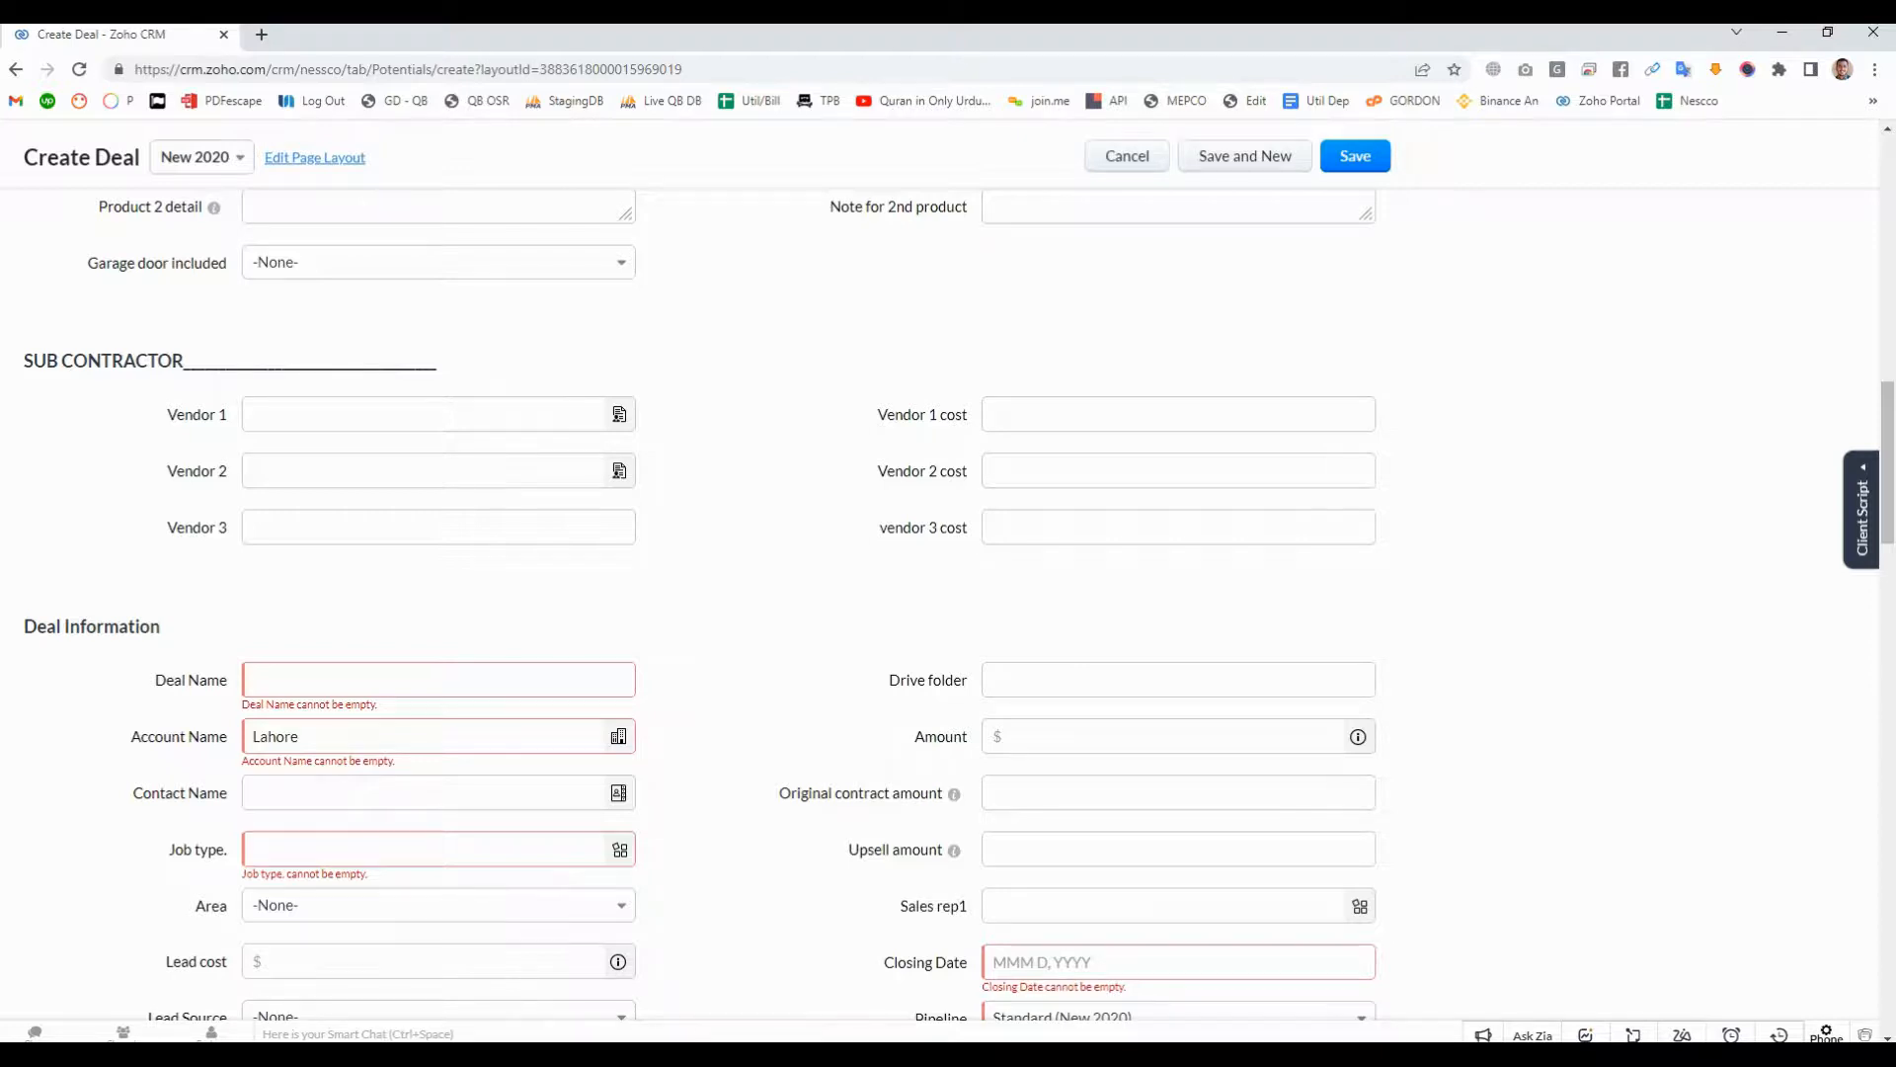
scroll(701, 603, up, 9)
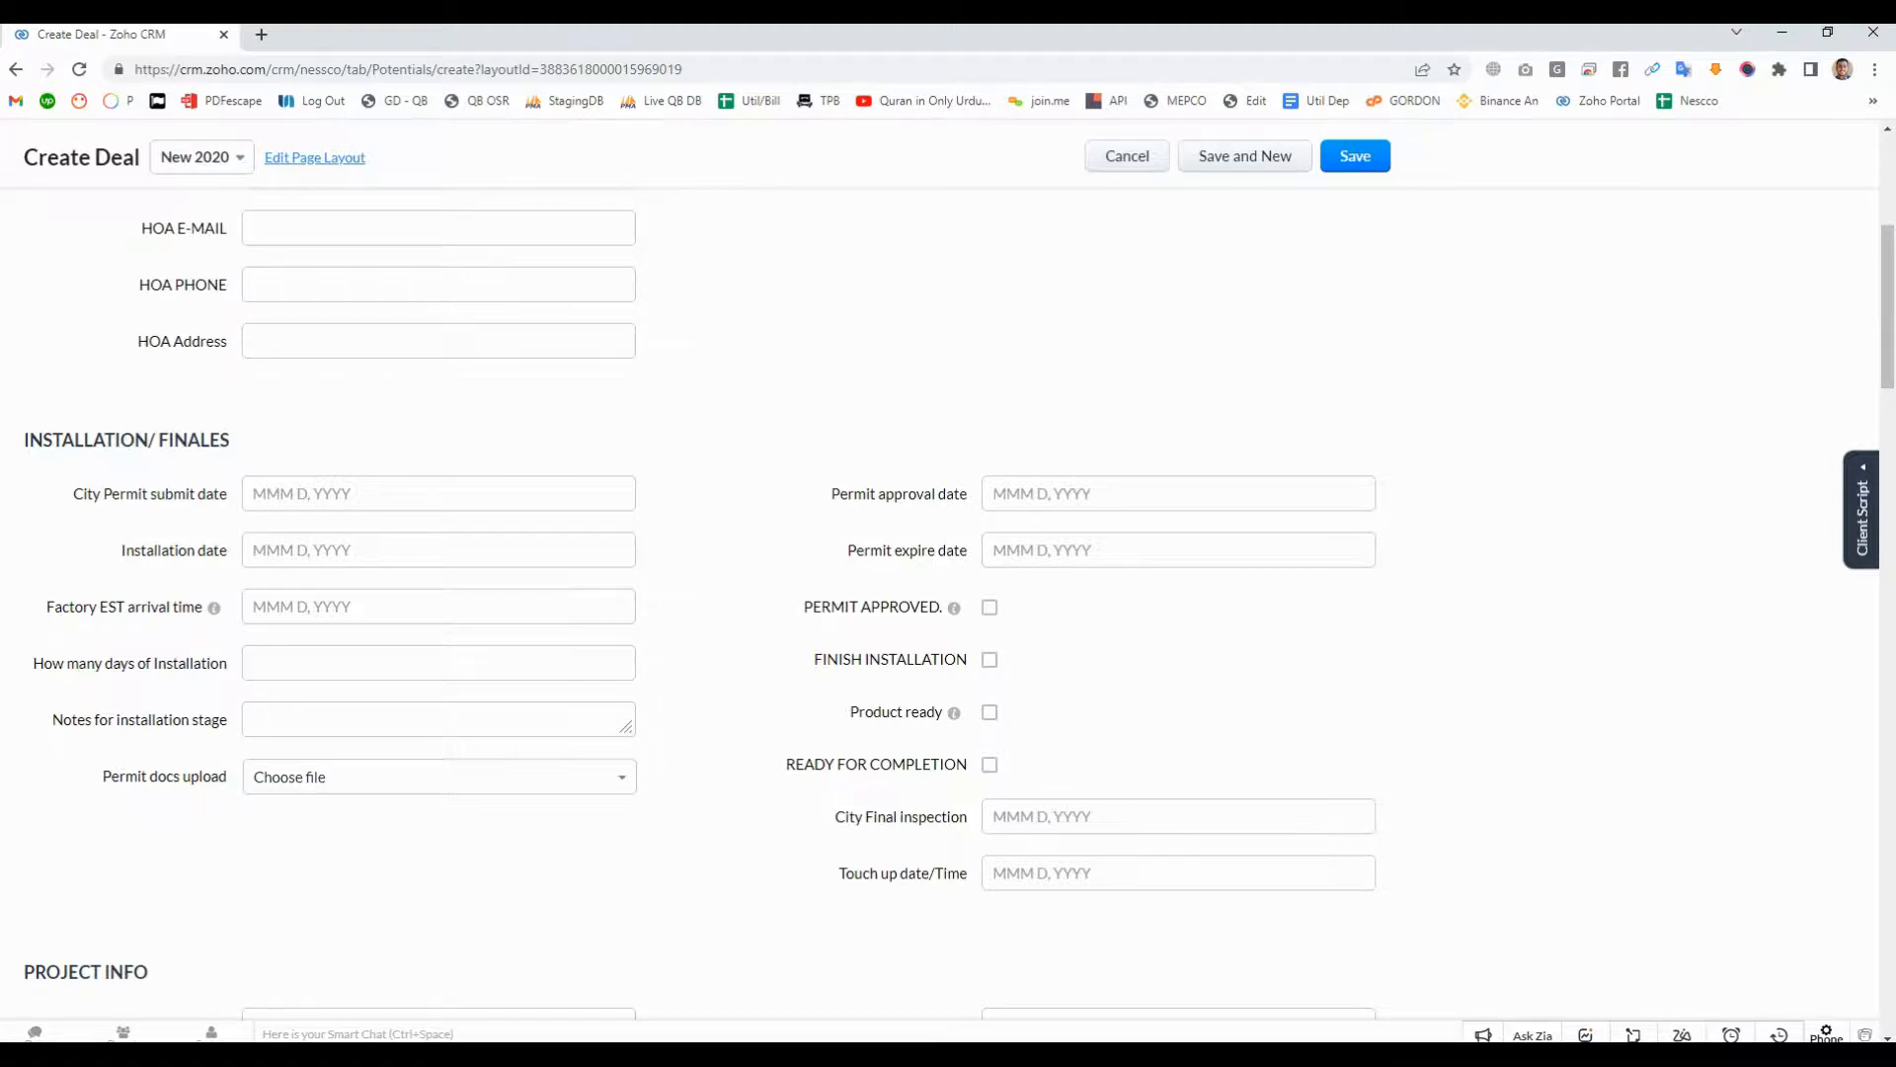
scroll(701, 602, down, 5)
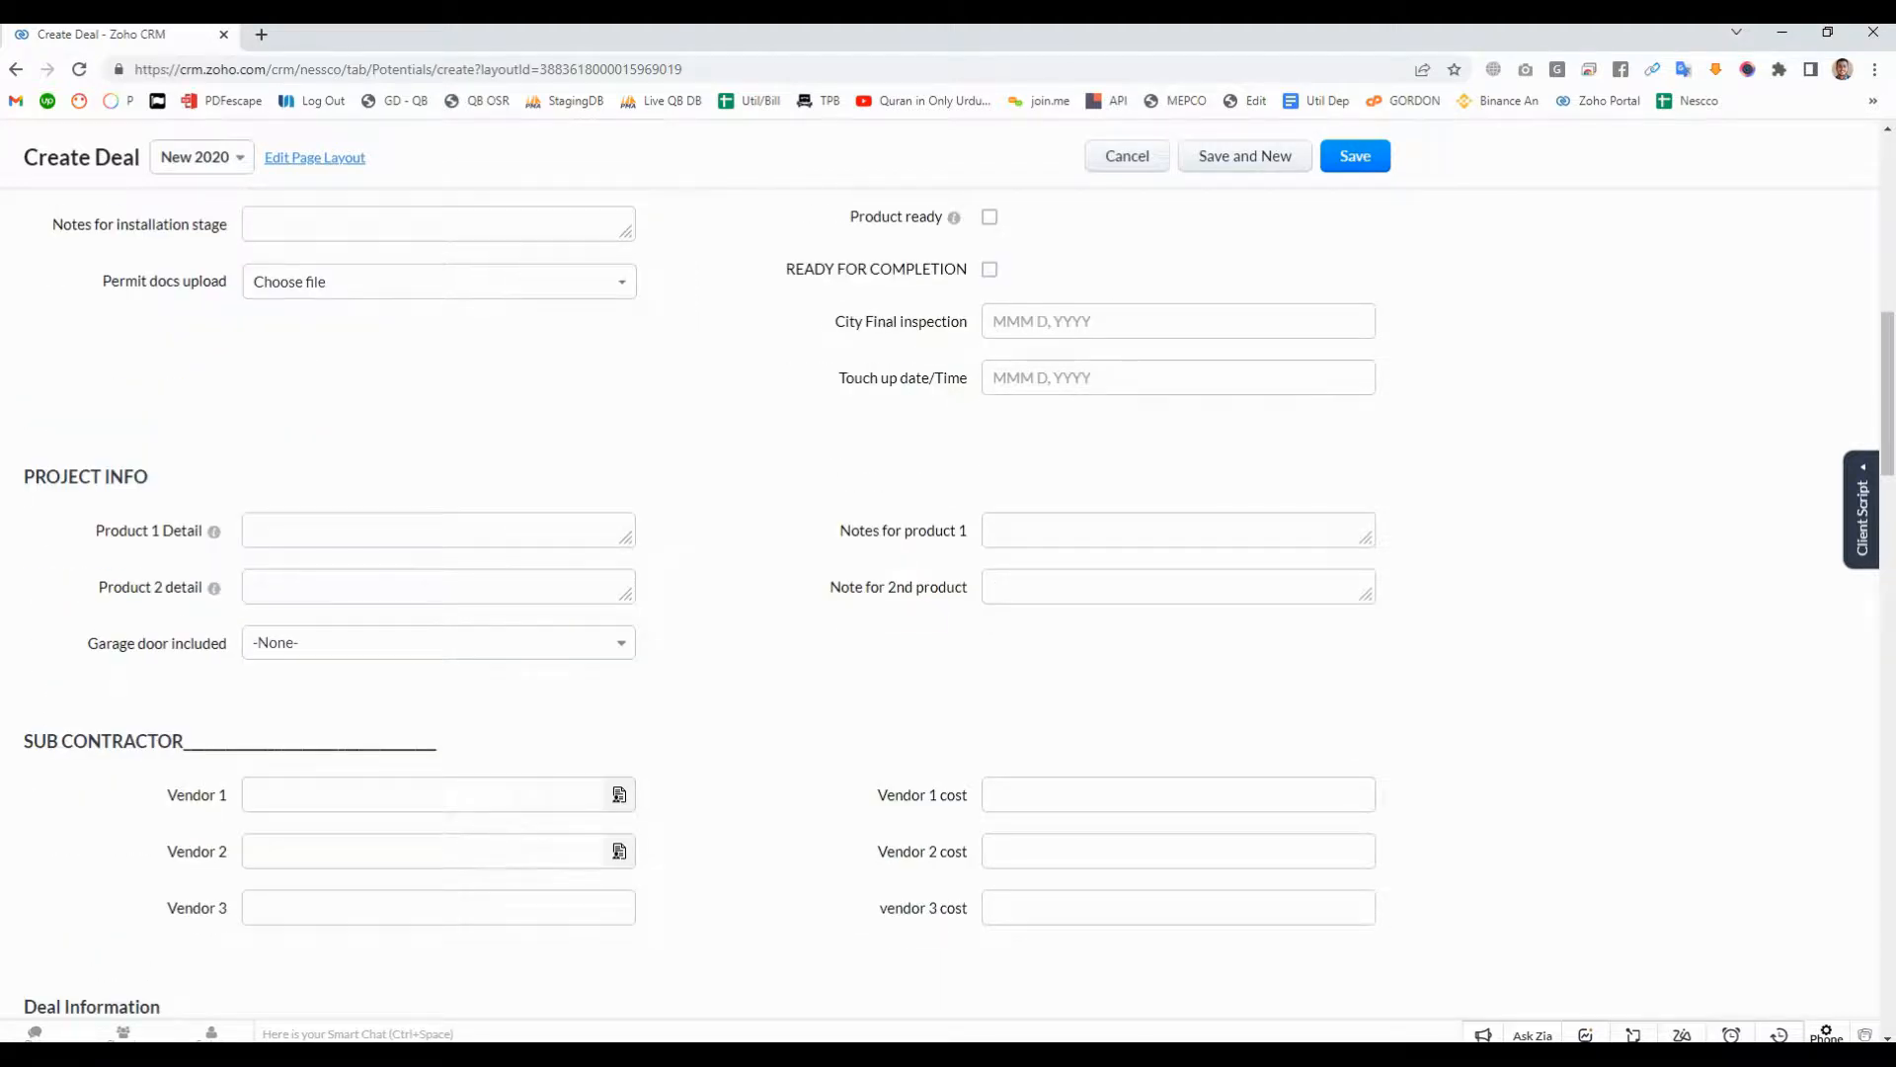
scroll(702, 603, up, 7)
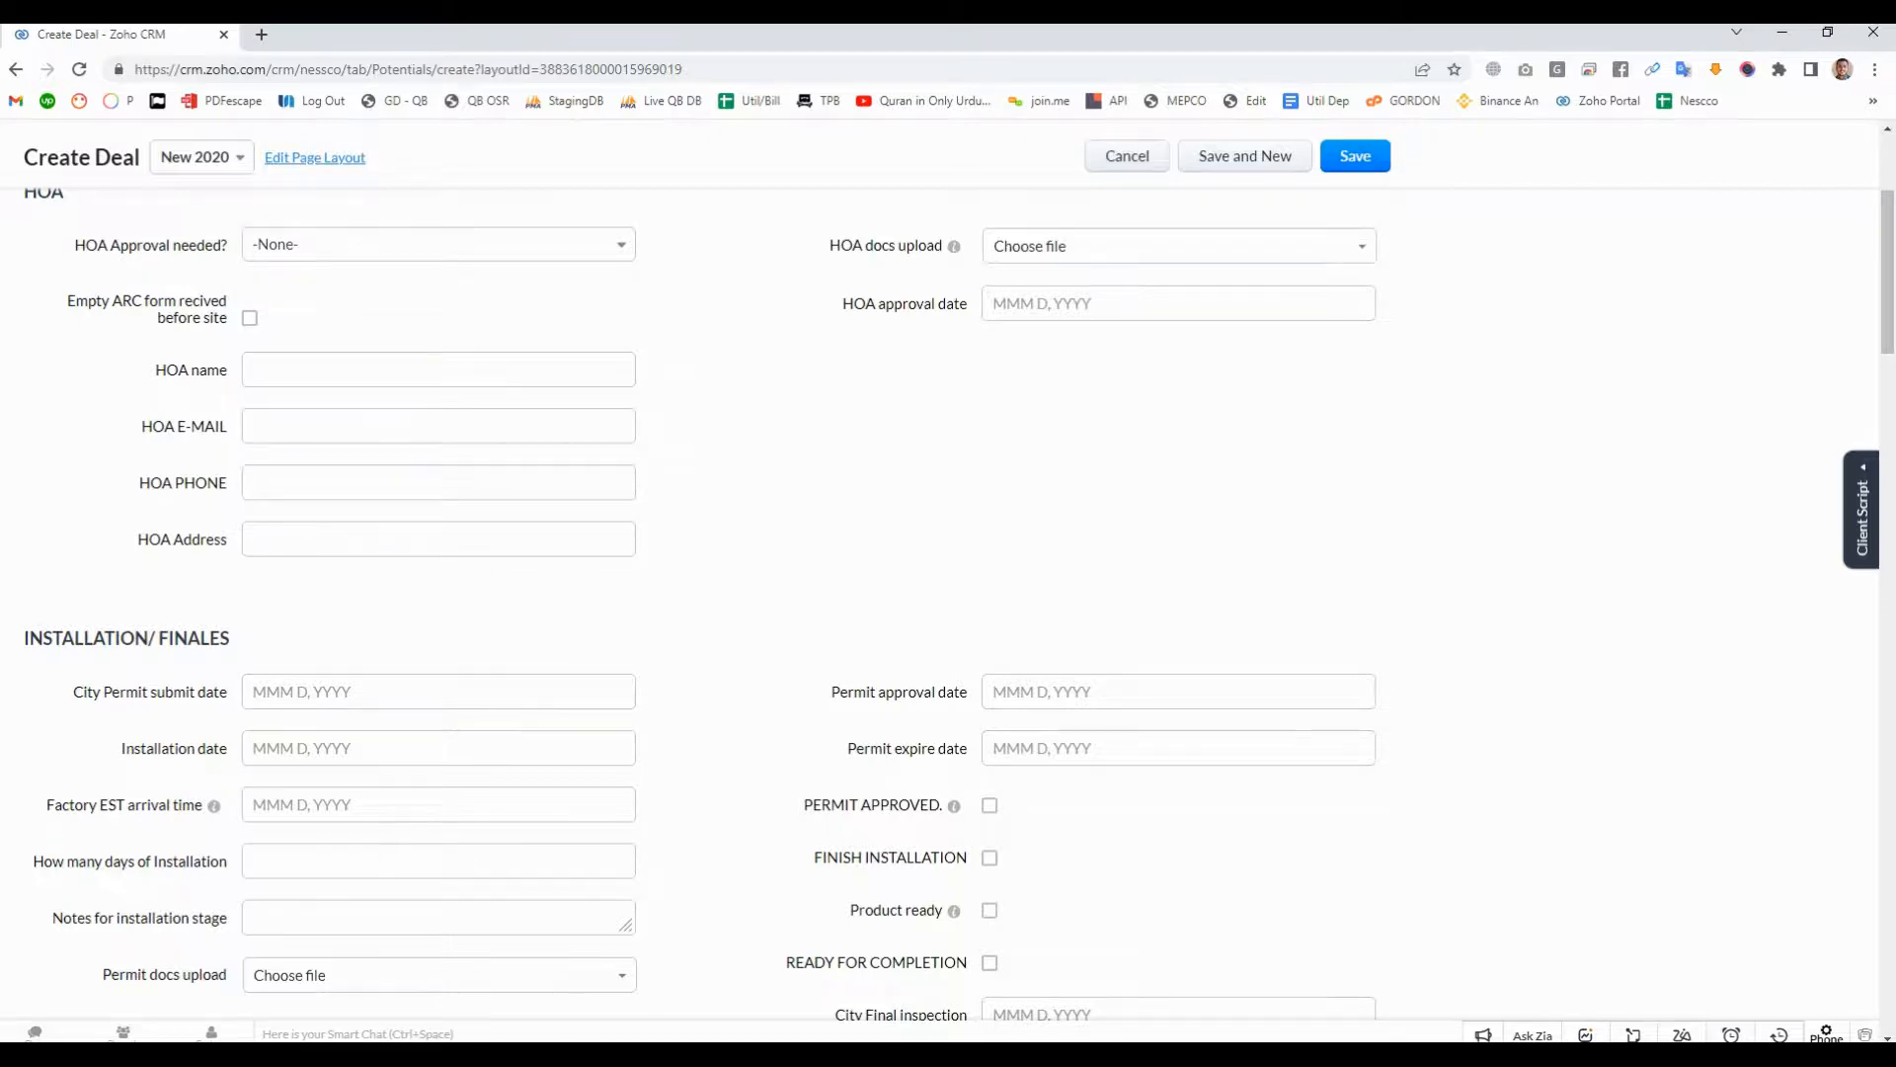
scroll(948, 572, up, 3)
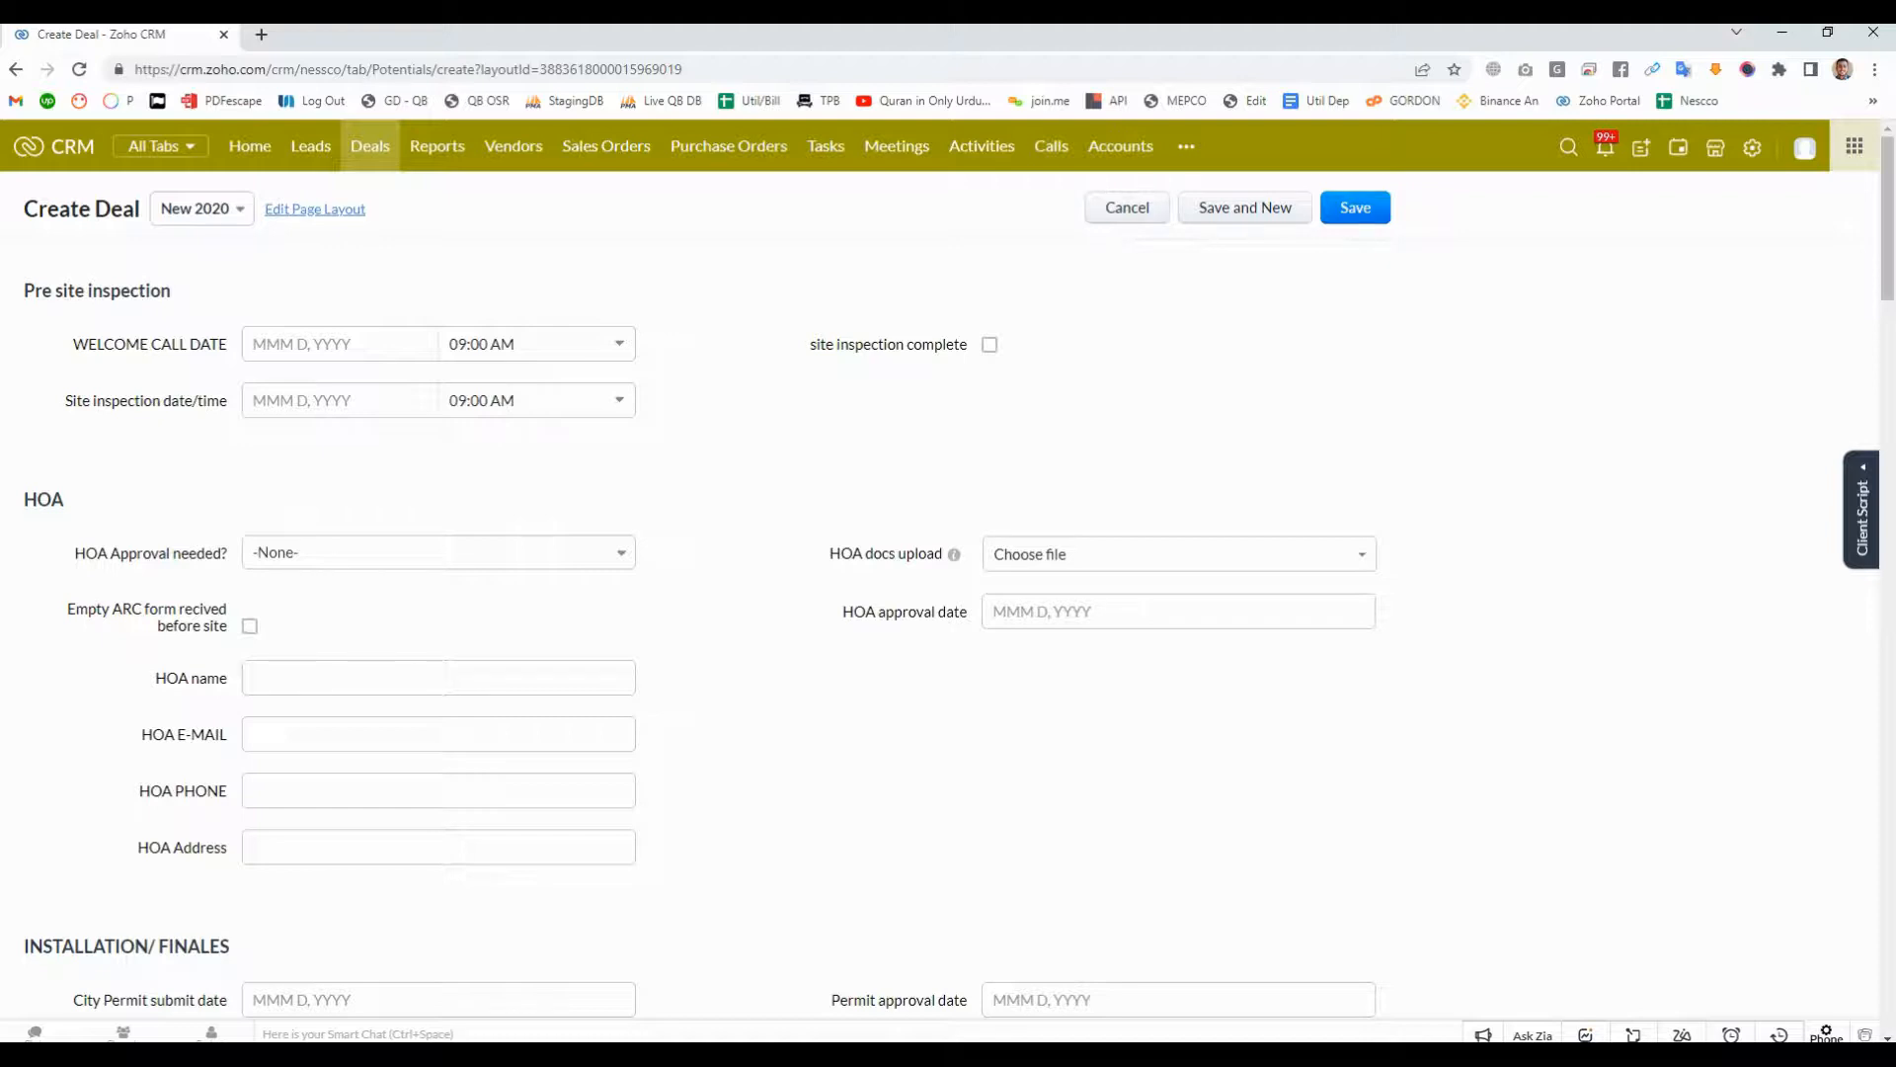
click(1127, 208)
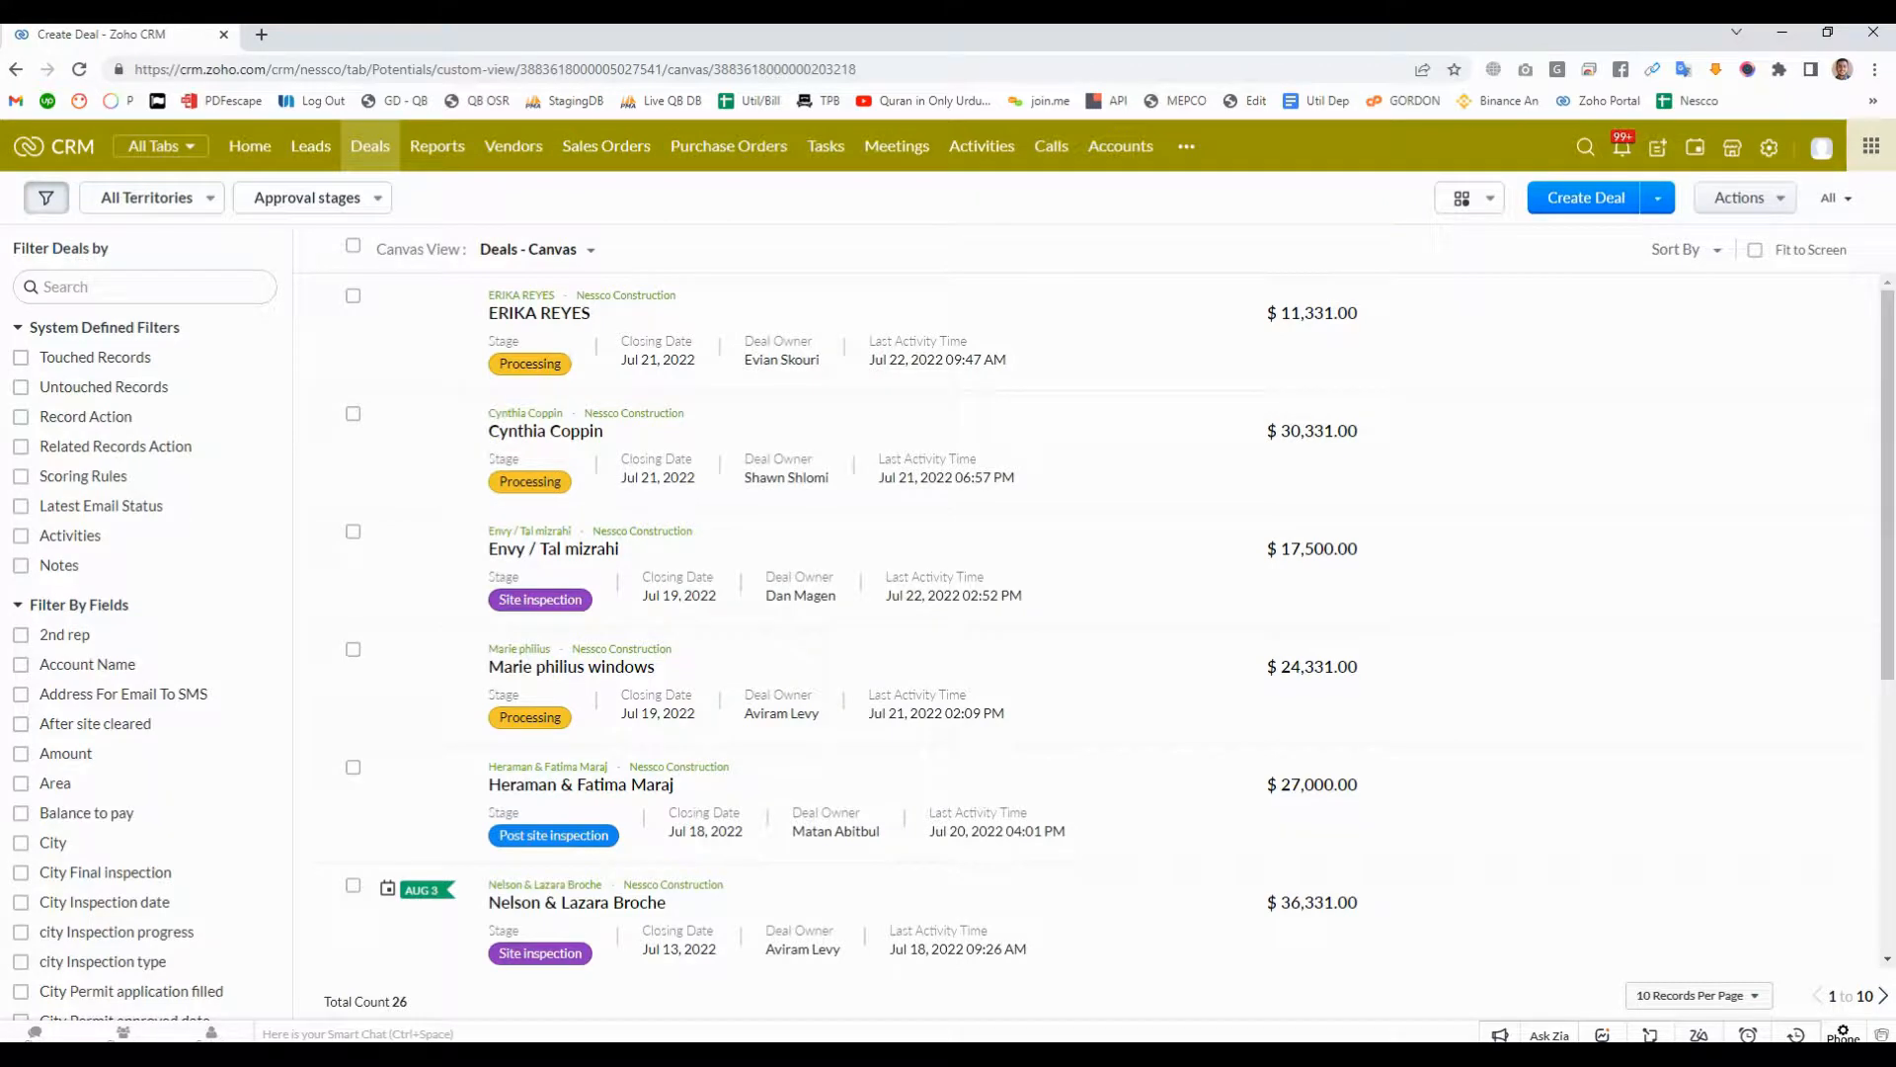
- Go to the accounts list and examine the territories available for filtering it
click(1120, 146)
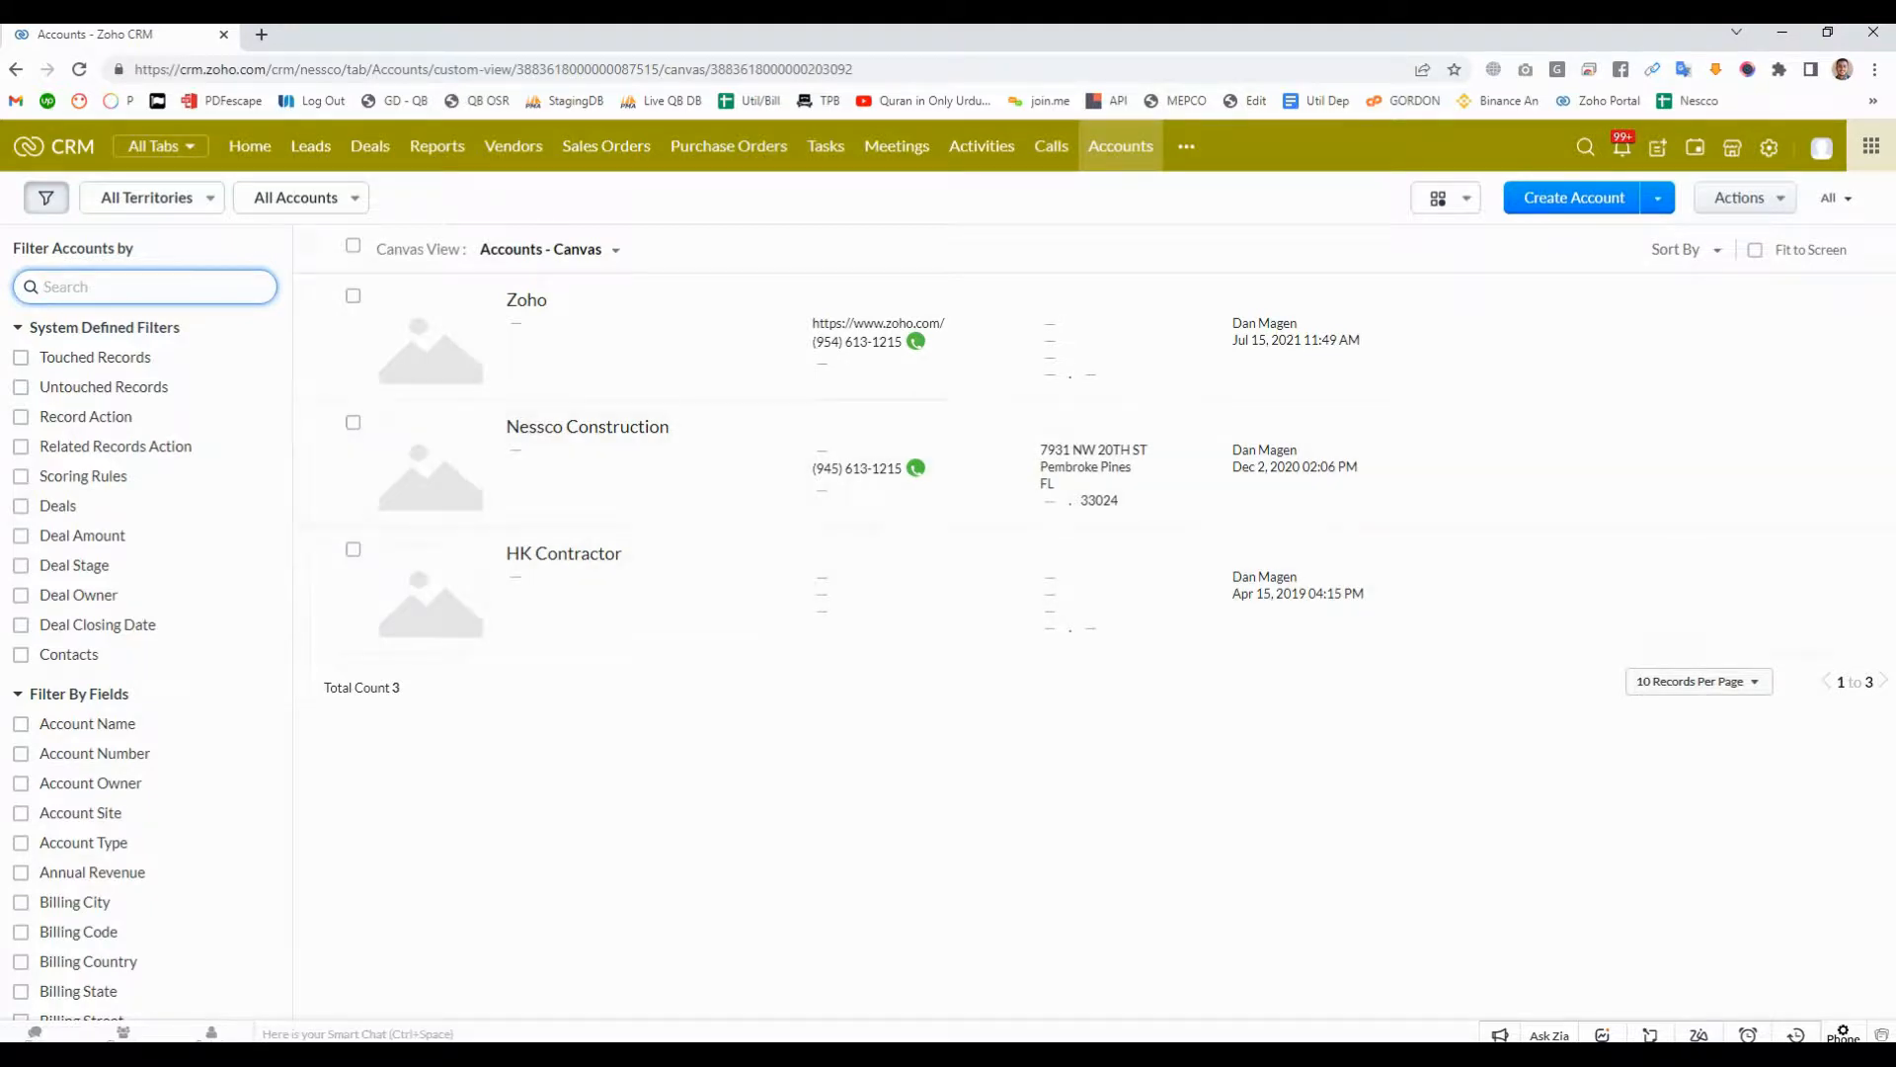
click(153, 198)
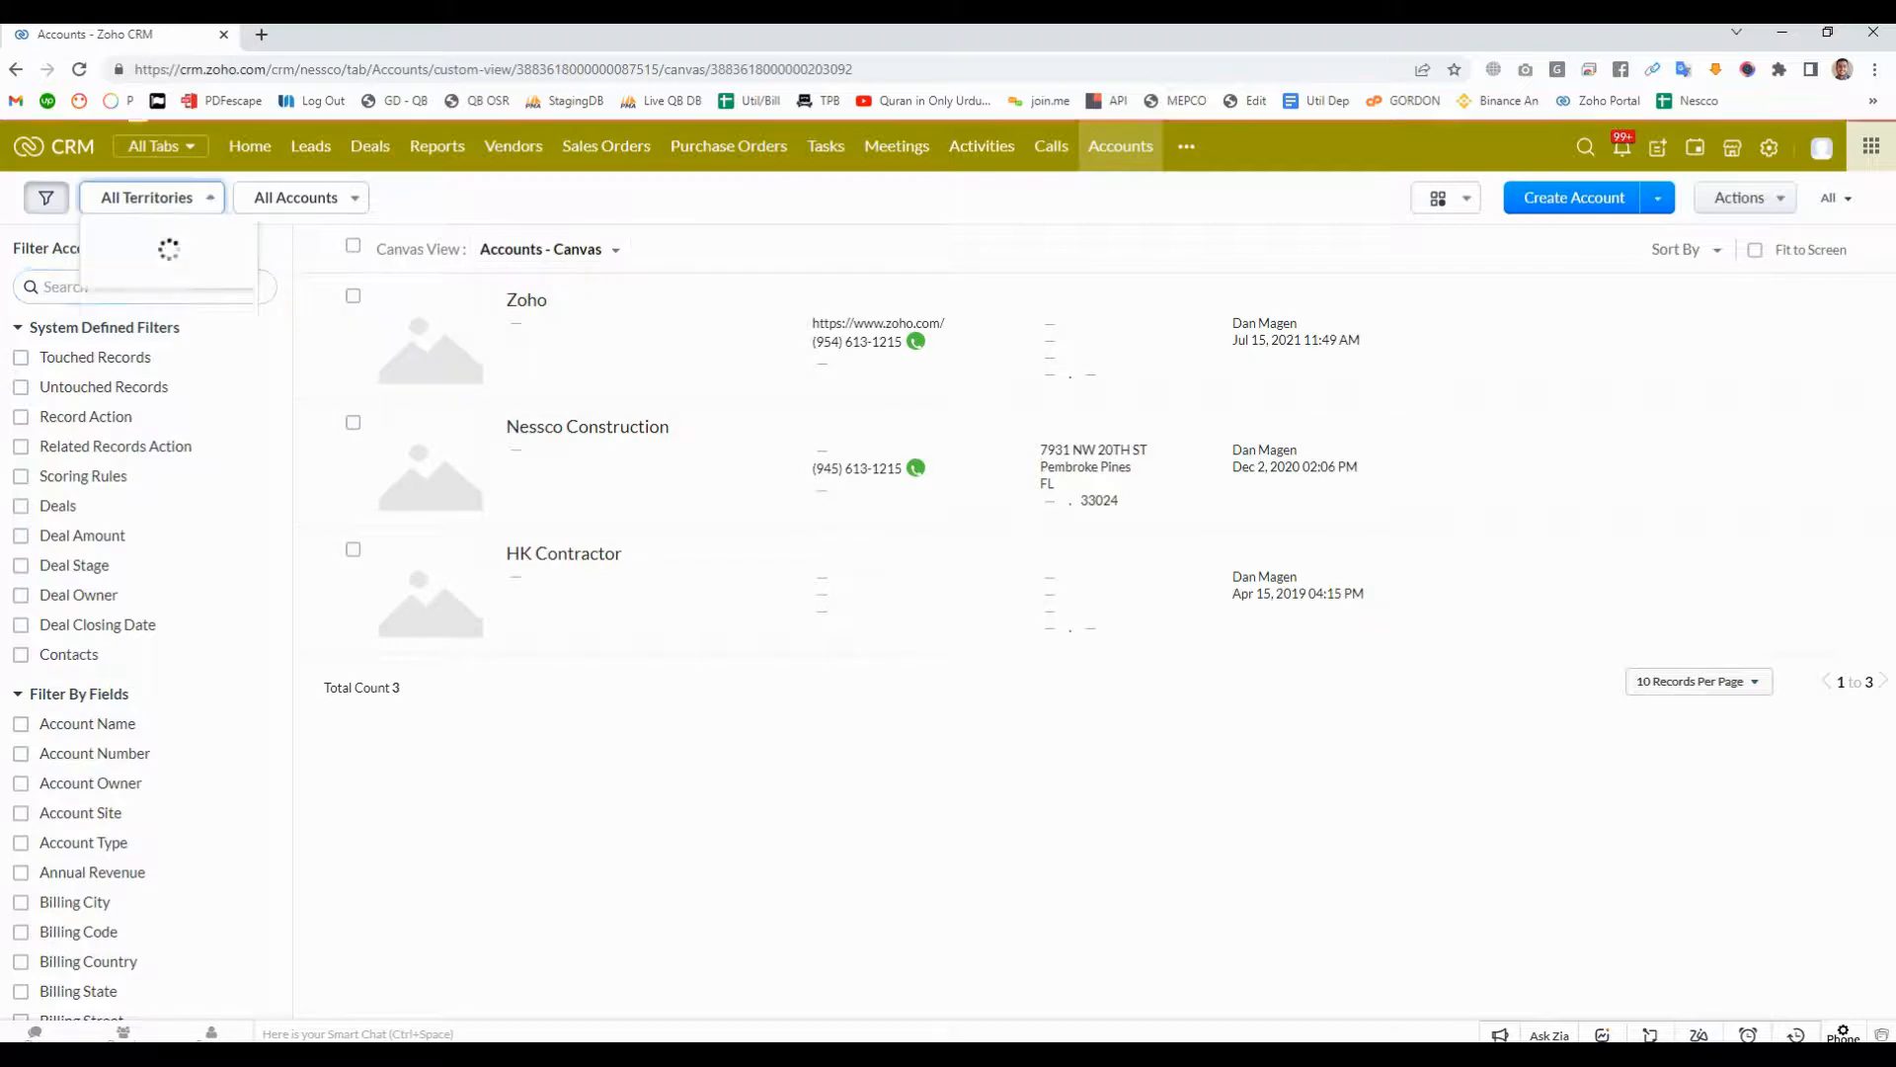
key(Down)
key(Down)
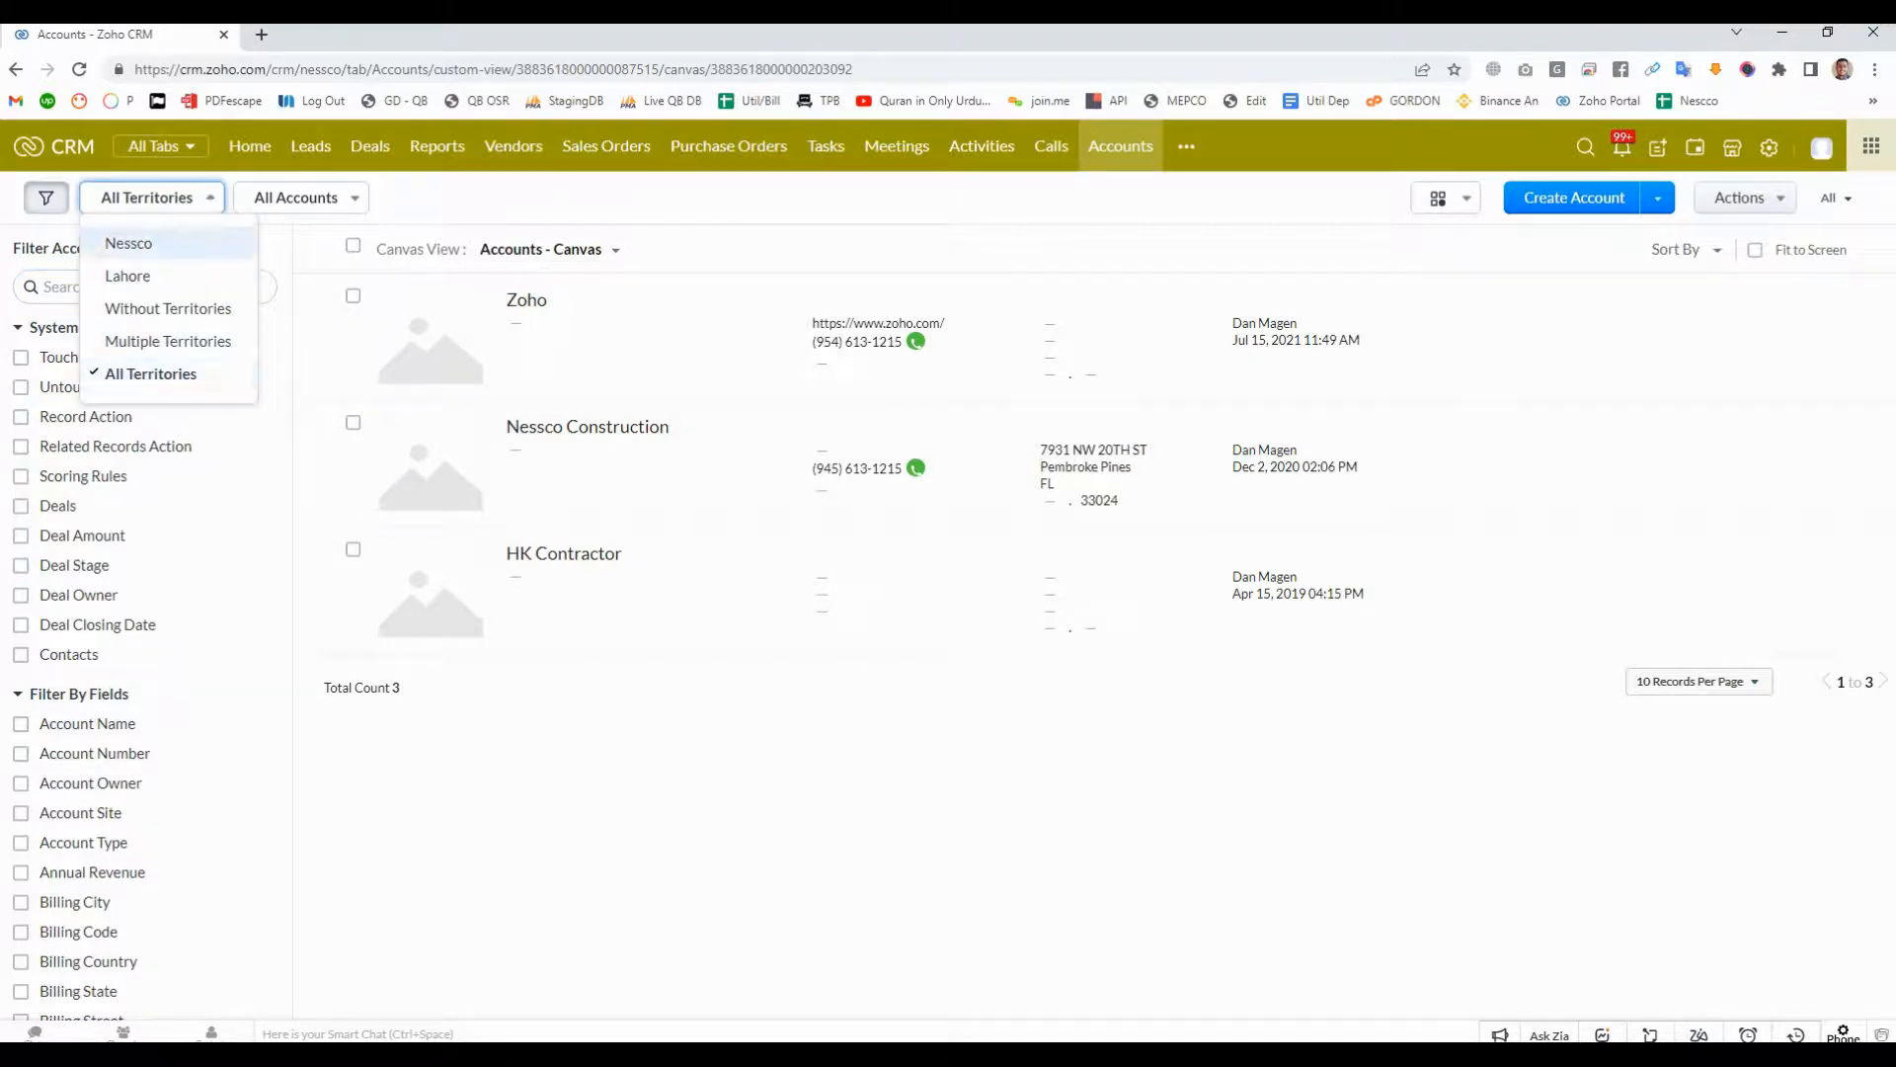
- Examine the account list's saved views, filters and records-per-page choices while looking for the Lahore account
click(300, 197)
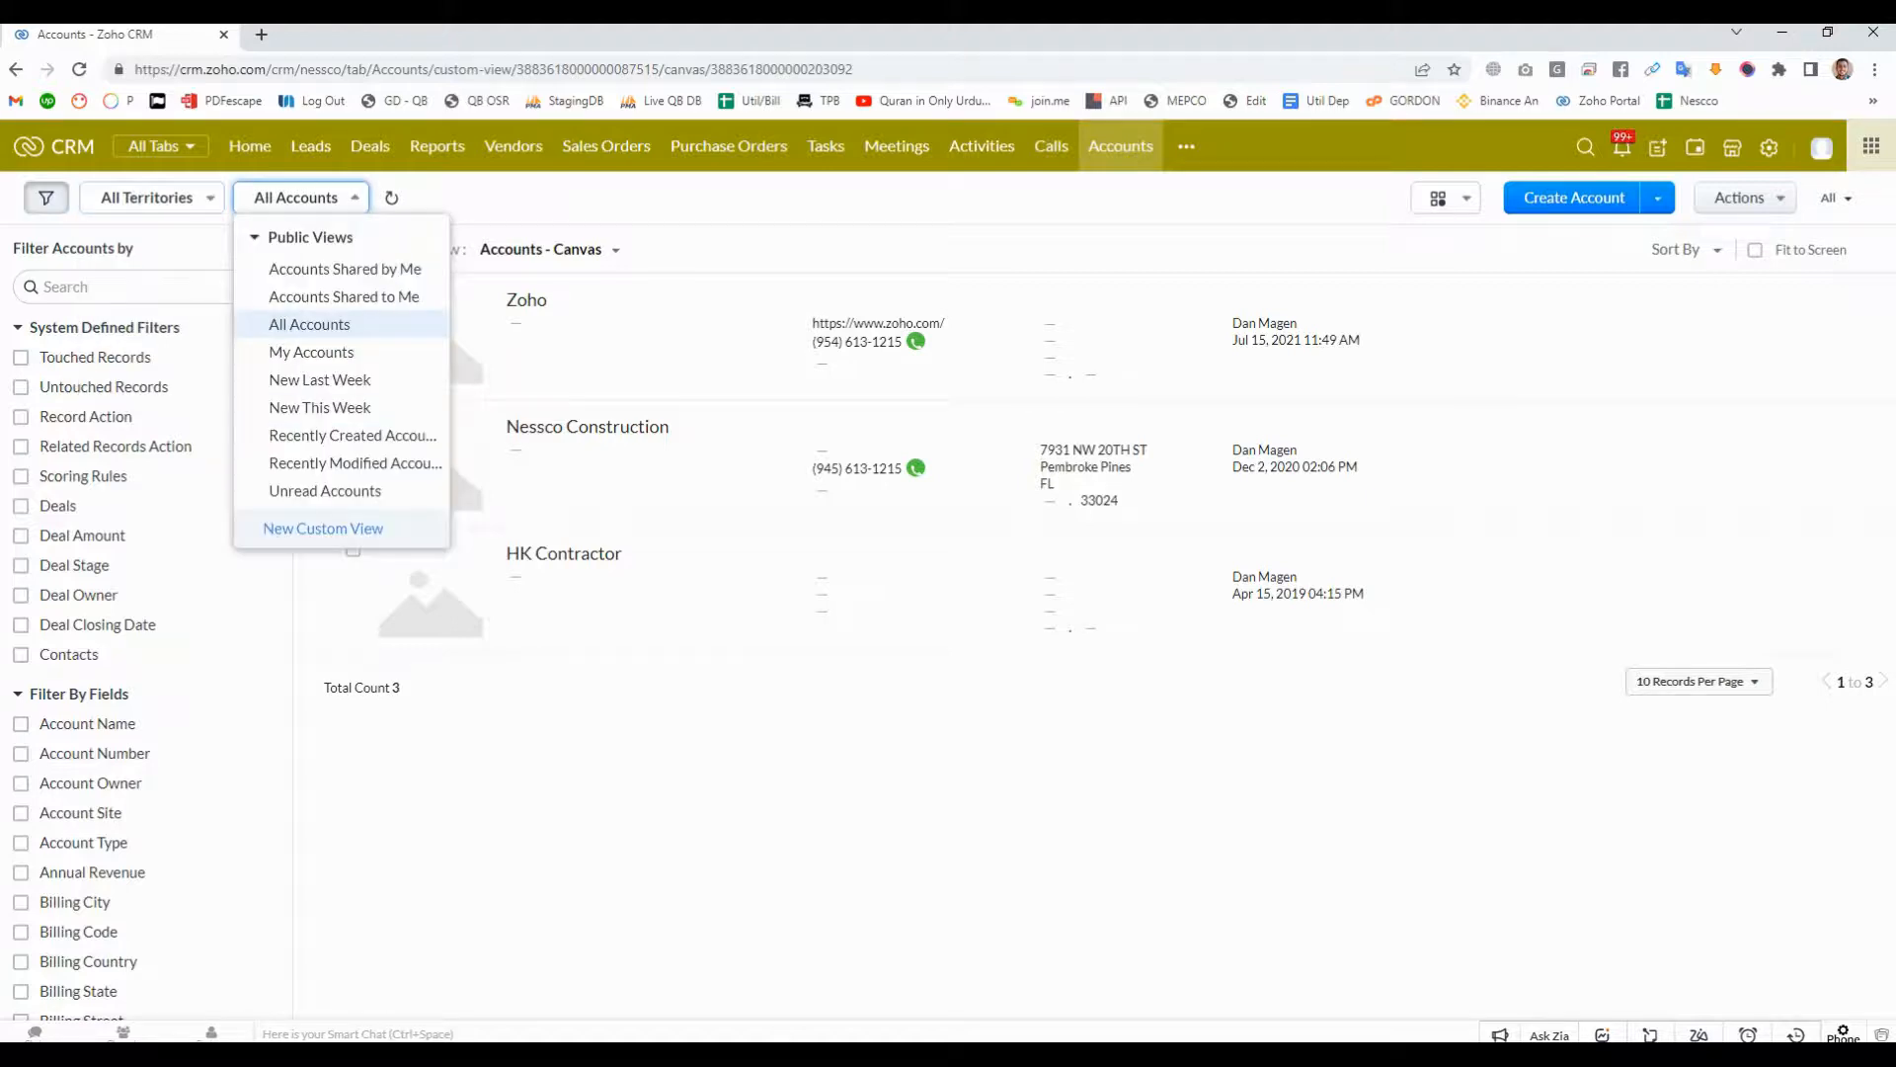
key(Down)
key(Down)
key(Down)
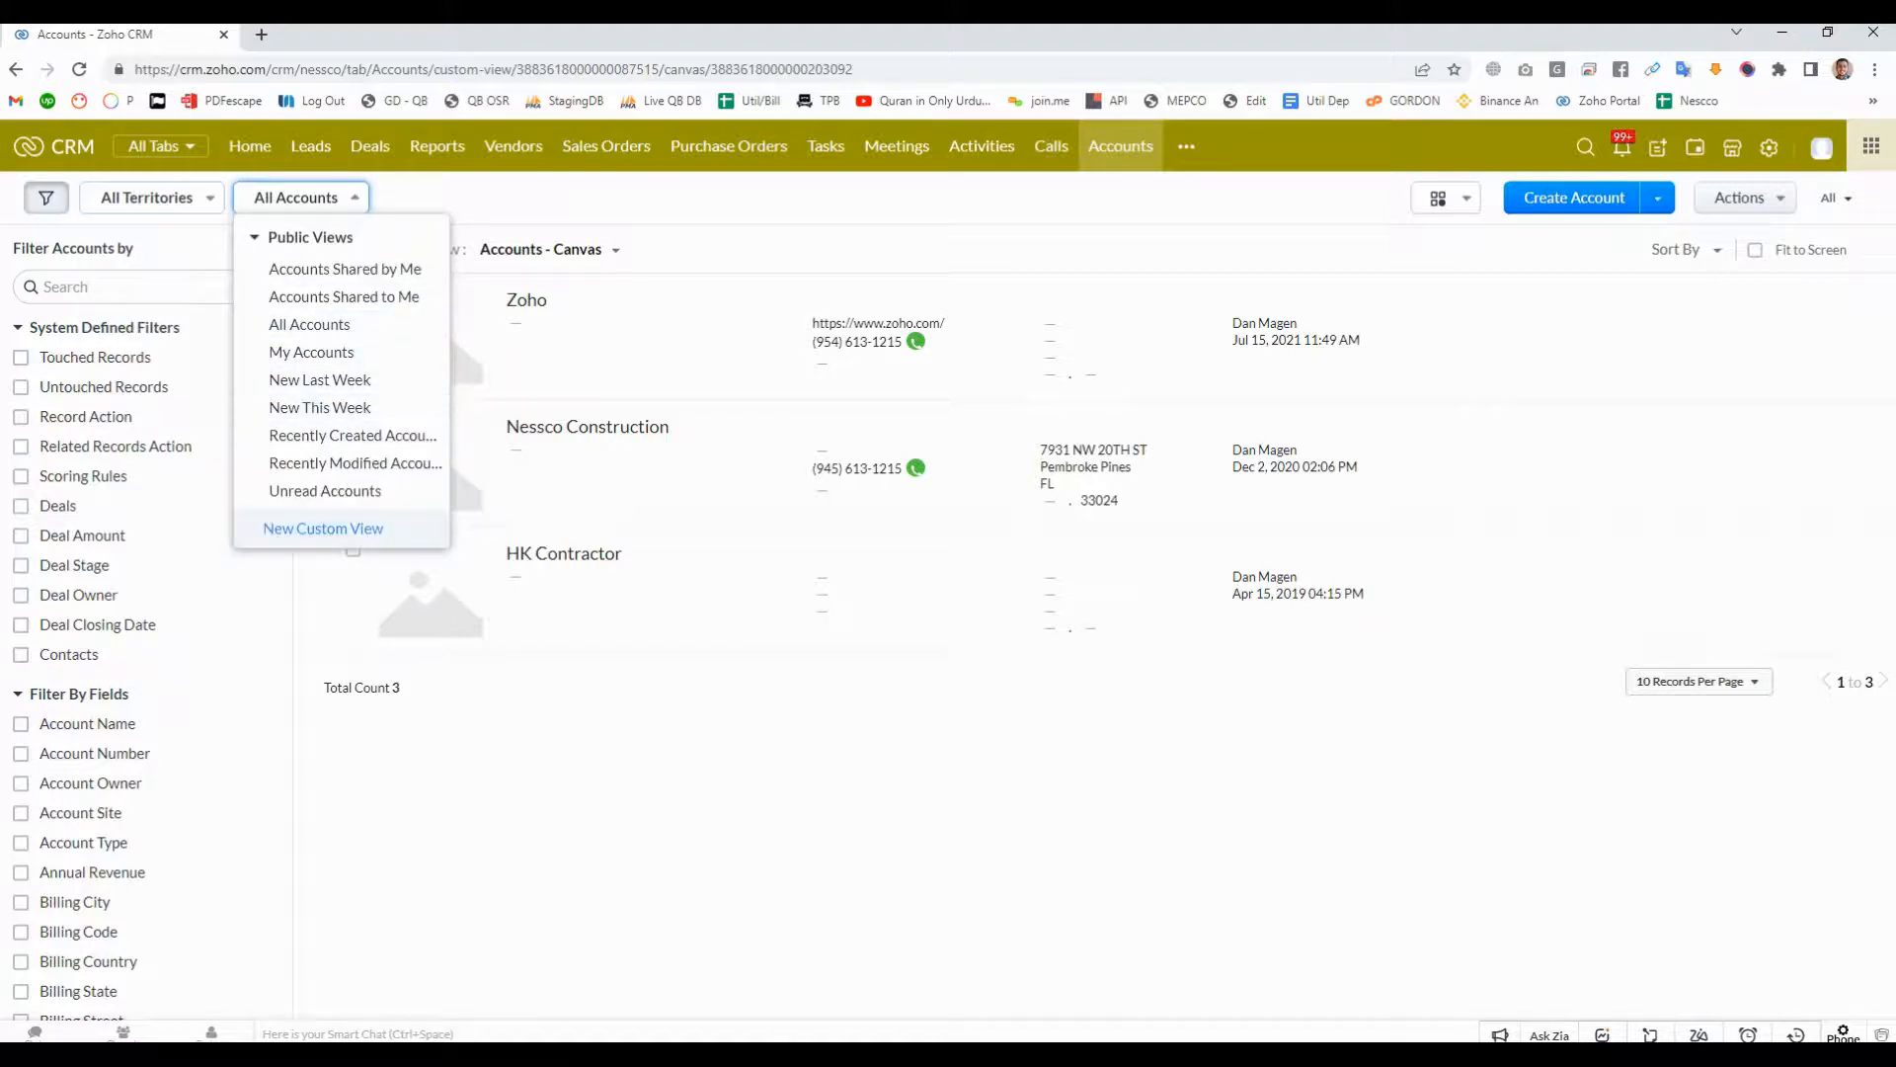
click(323, 529)
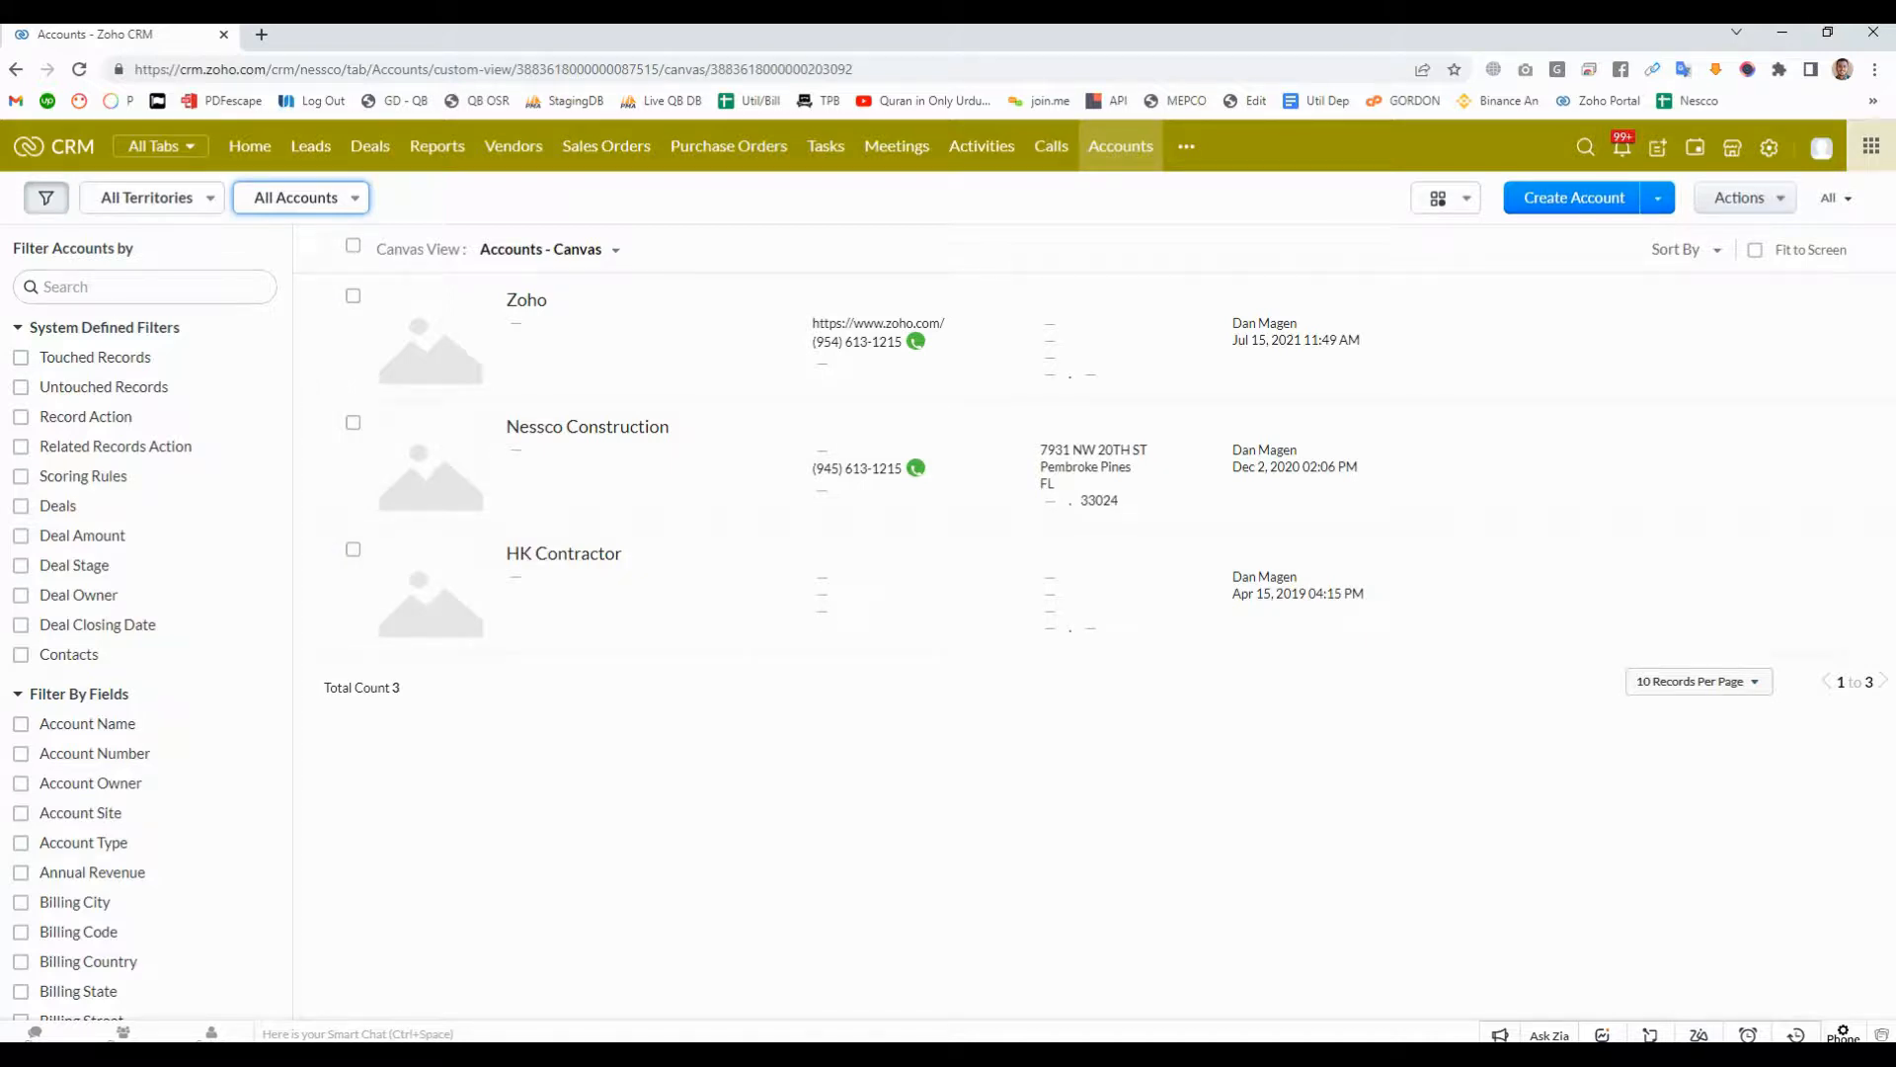
click(551, 250)
click(247, 494)
scroll(198, 593, down, 7)
scroll(148, 662, up, 8)
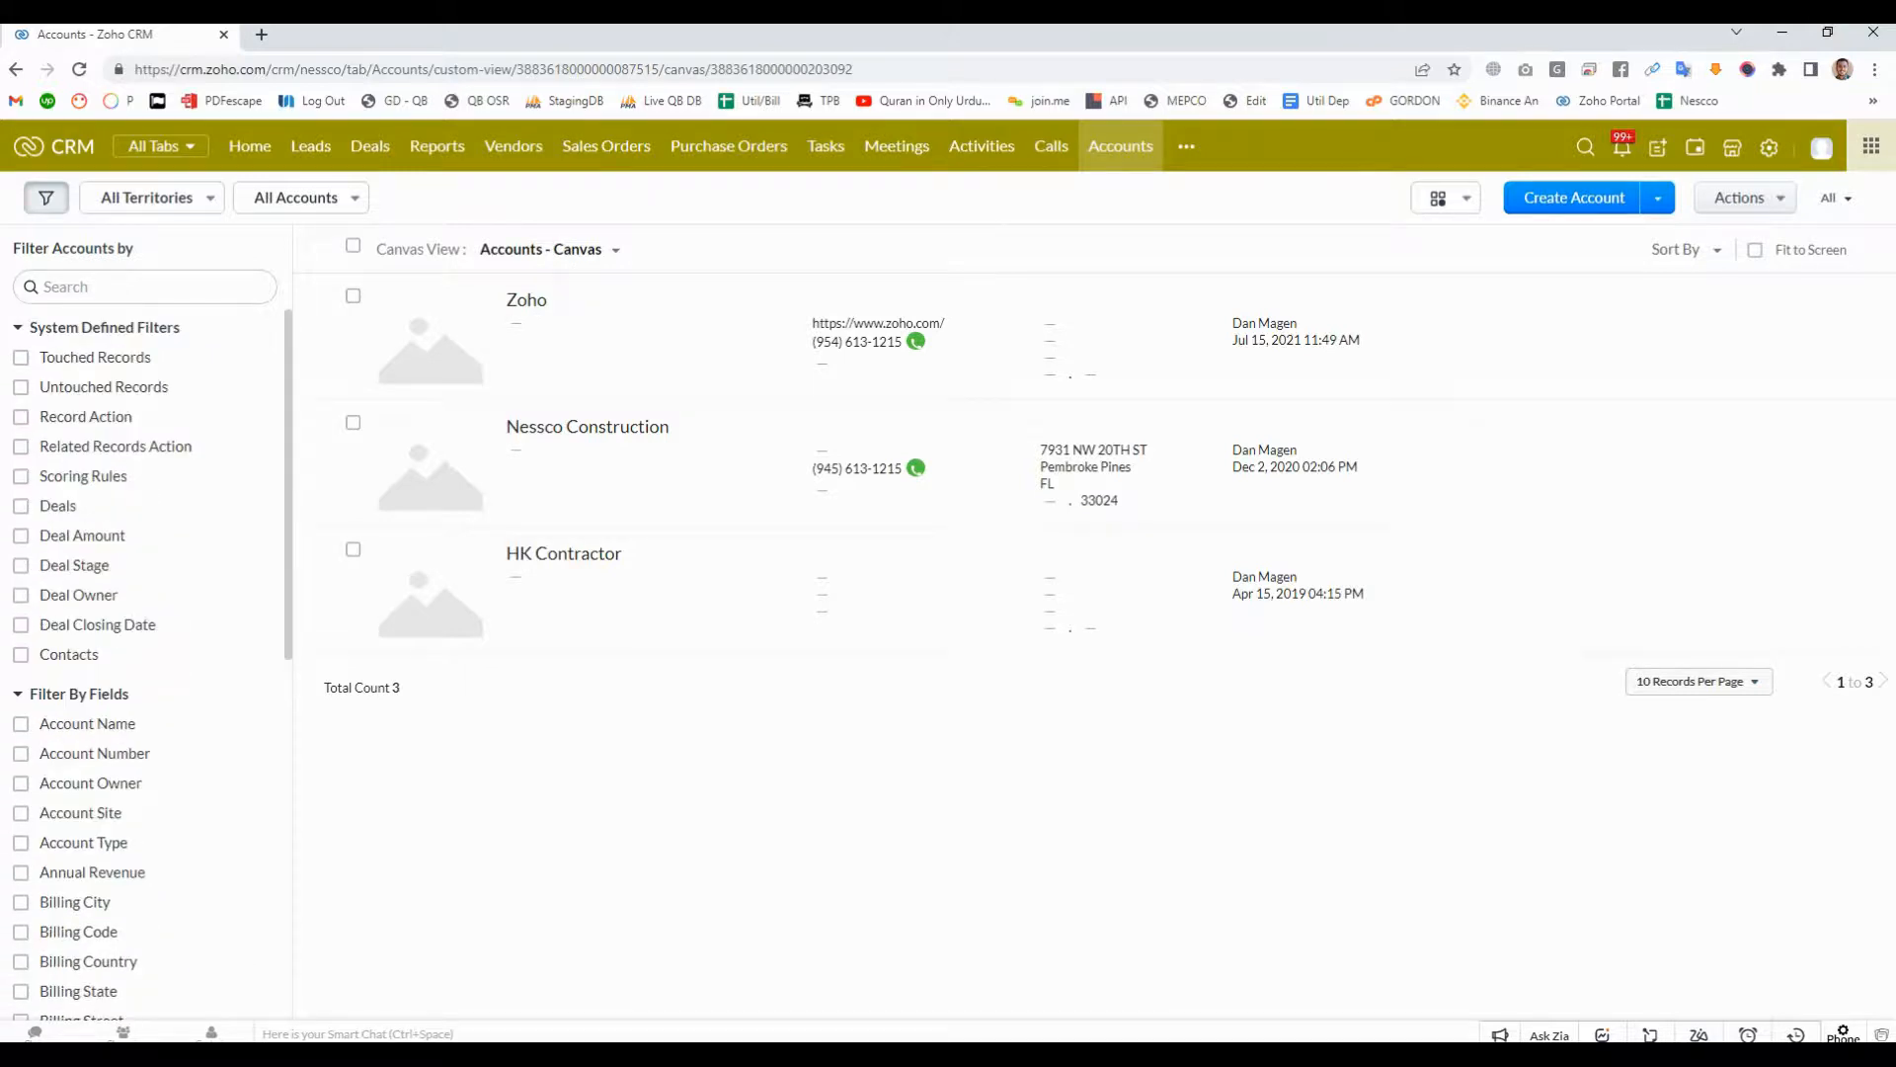
click(296, 198)
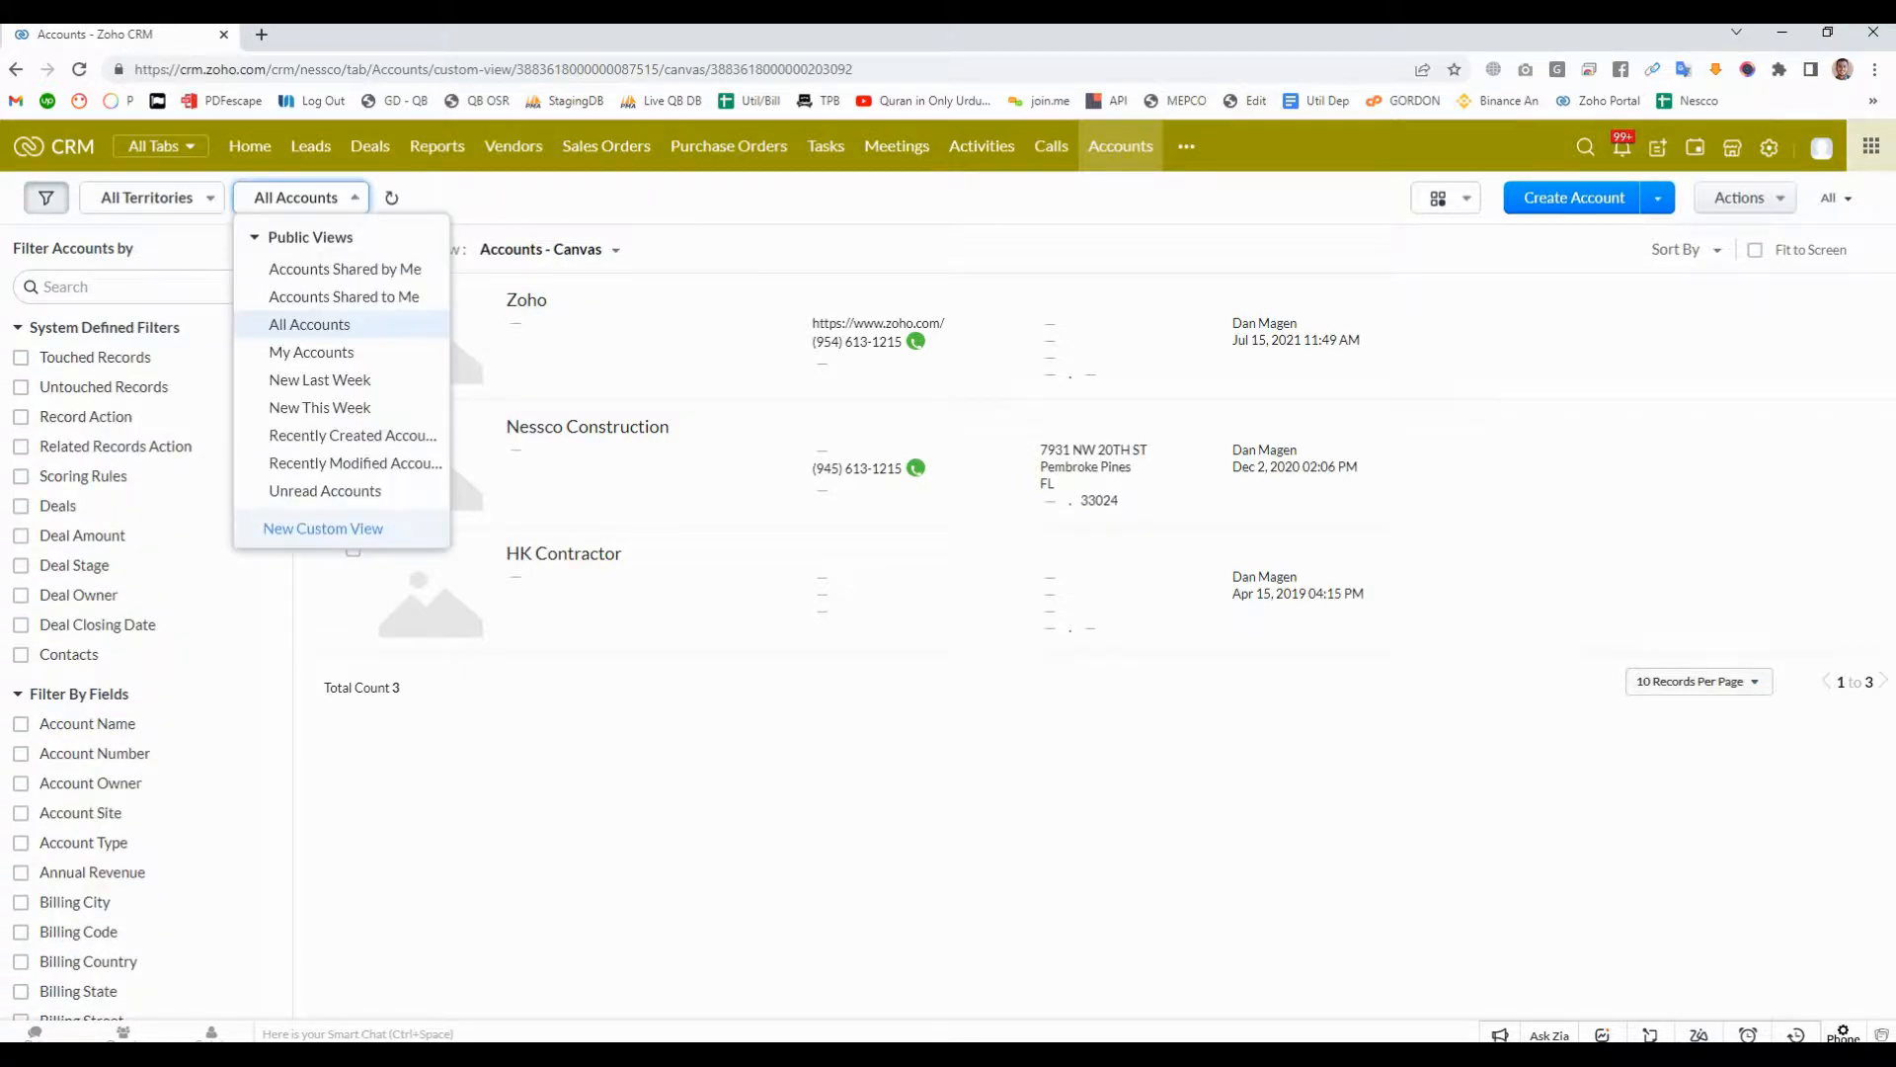
click(297, 198)
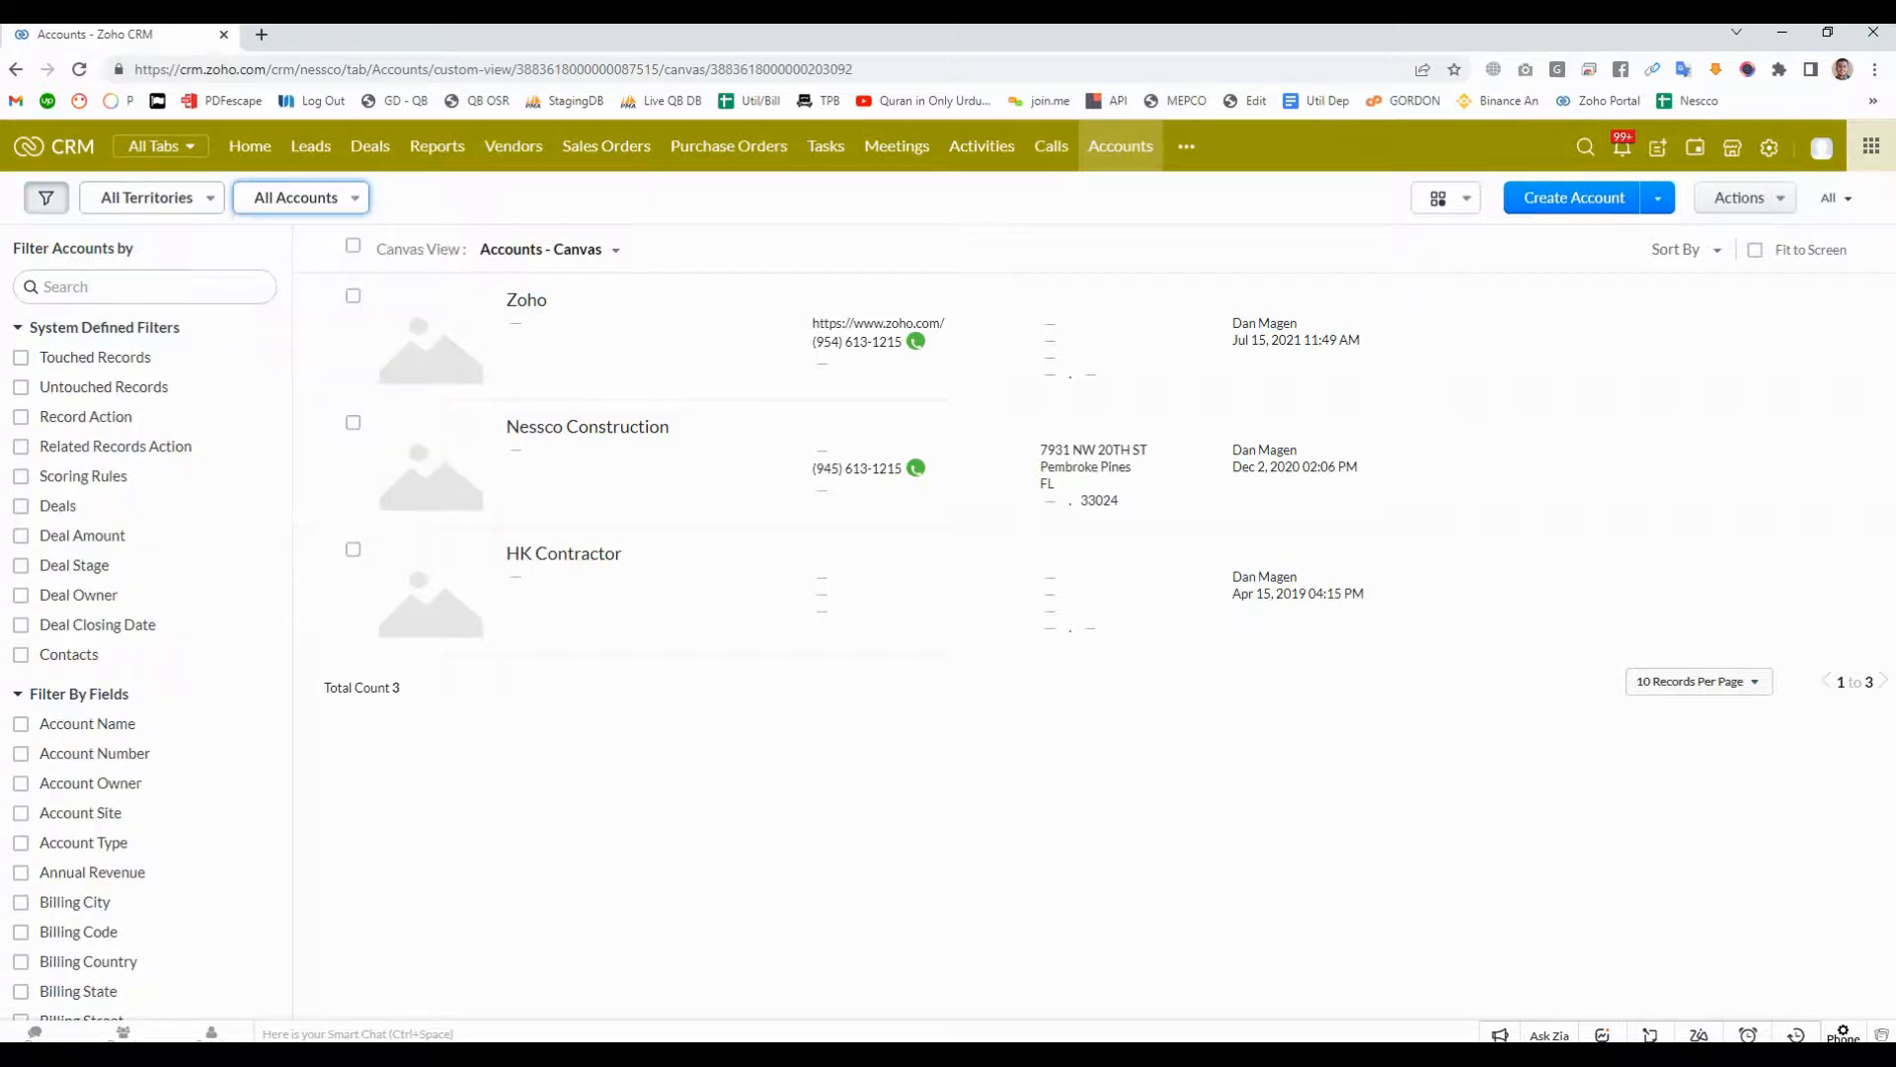
scroll(148, 662, down, 8)
scroll(148, 642, up, 8)
click(1699, 682)
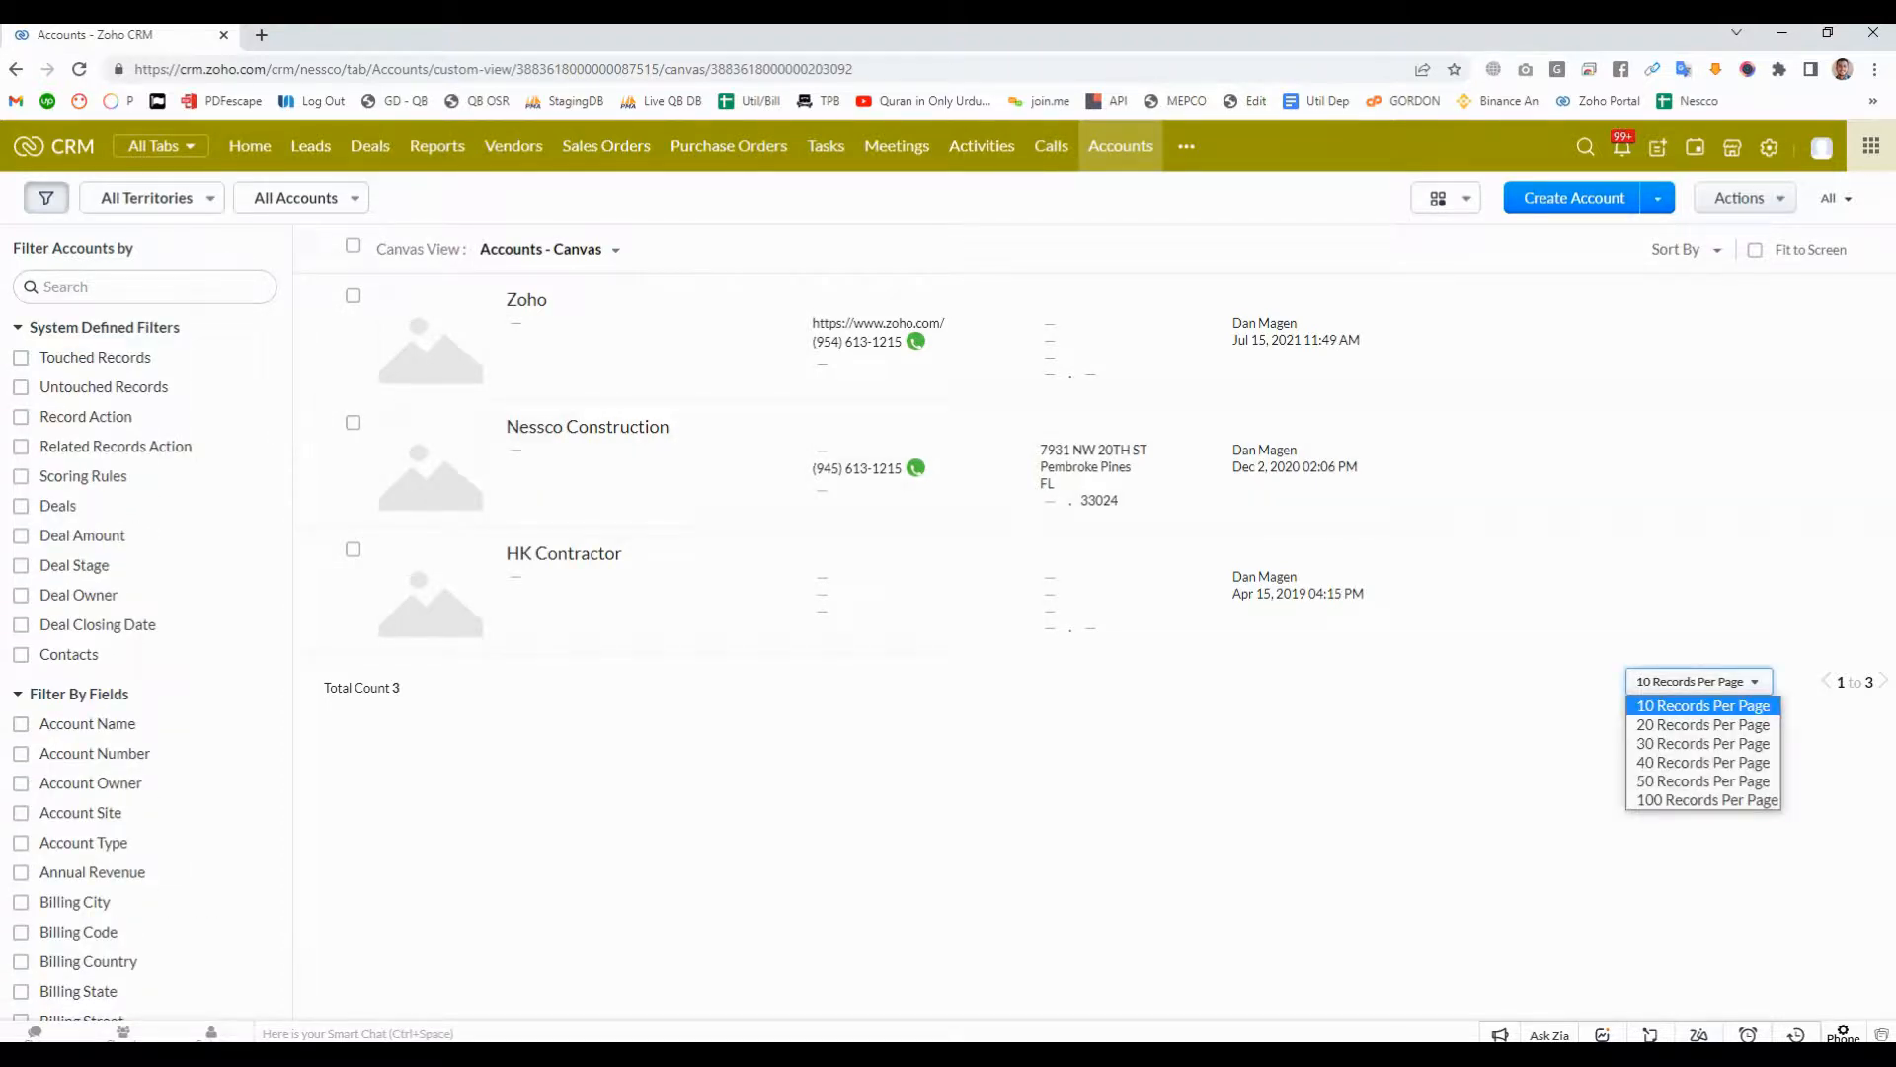
click(1432, 780)
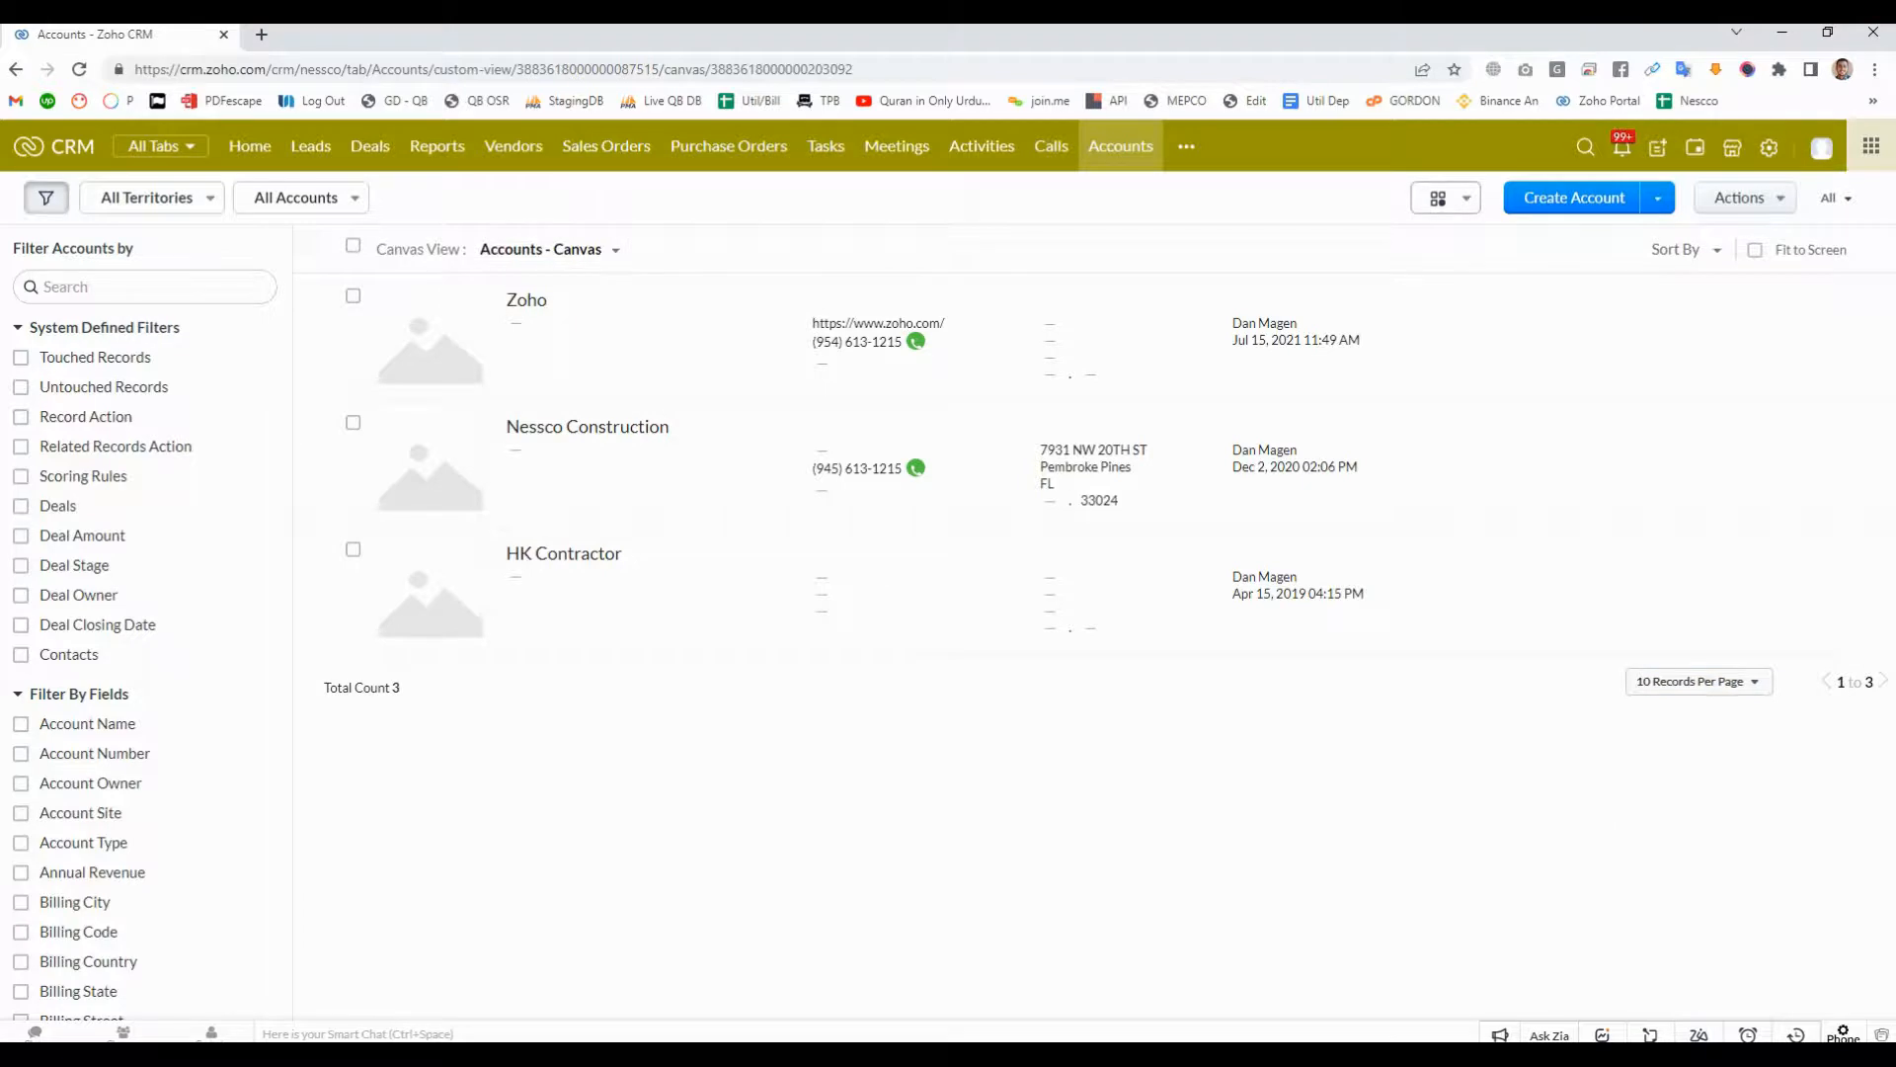
- Search the whole CRM for Lahore
click(1585, 147)
text(Lahore)
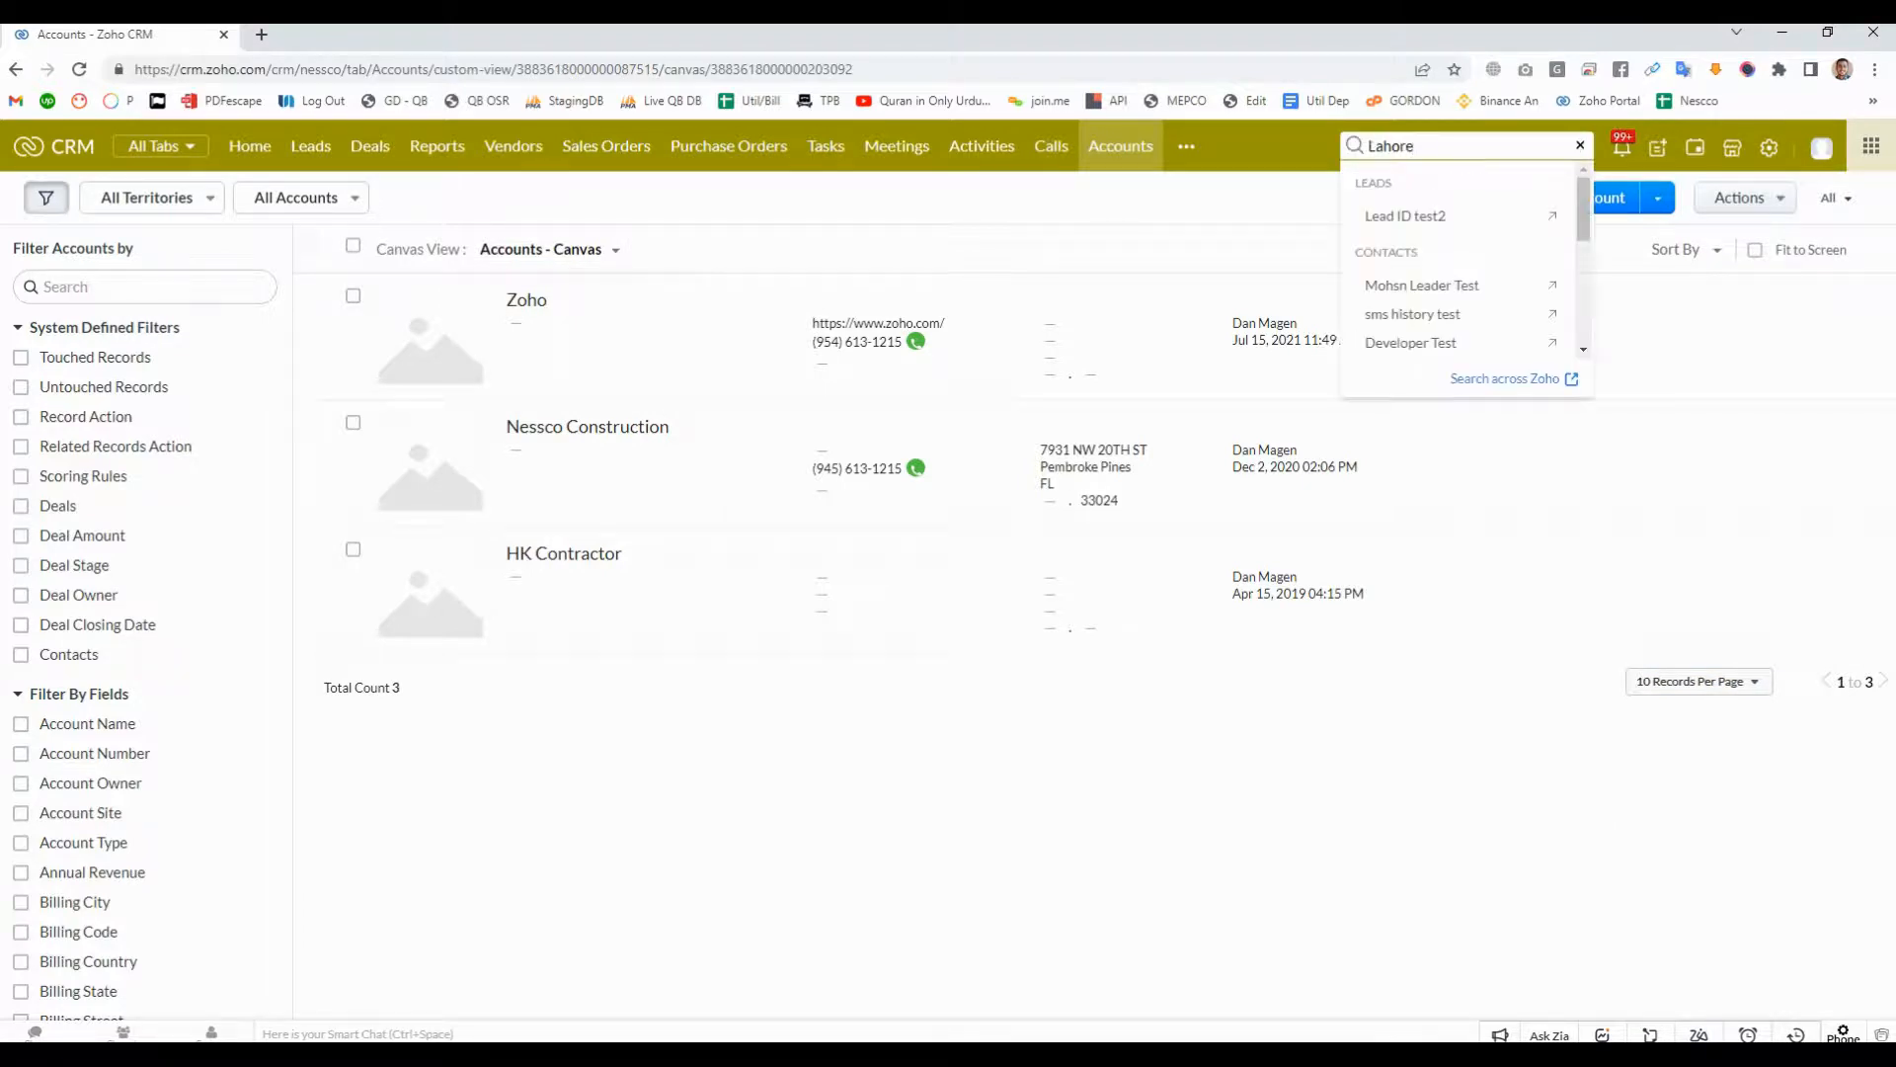
- Open the full search results for Lahore, move the Lahore account to the recycle bin and leave the results
key(Return)
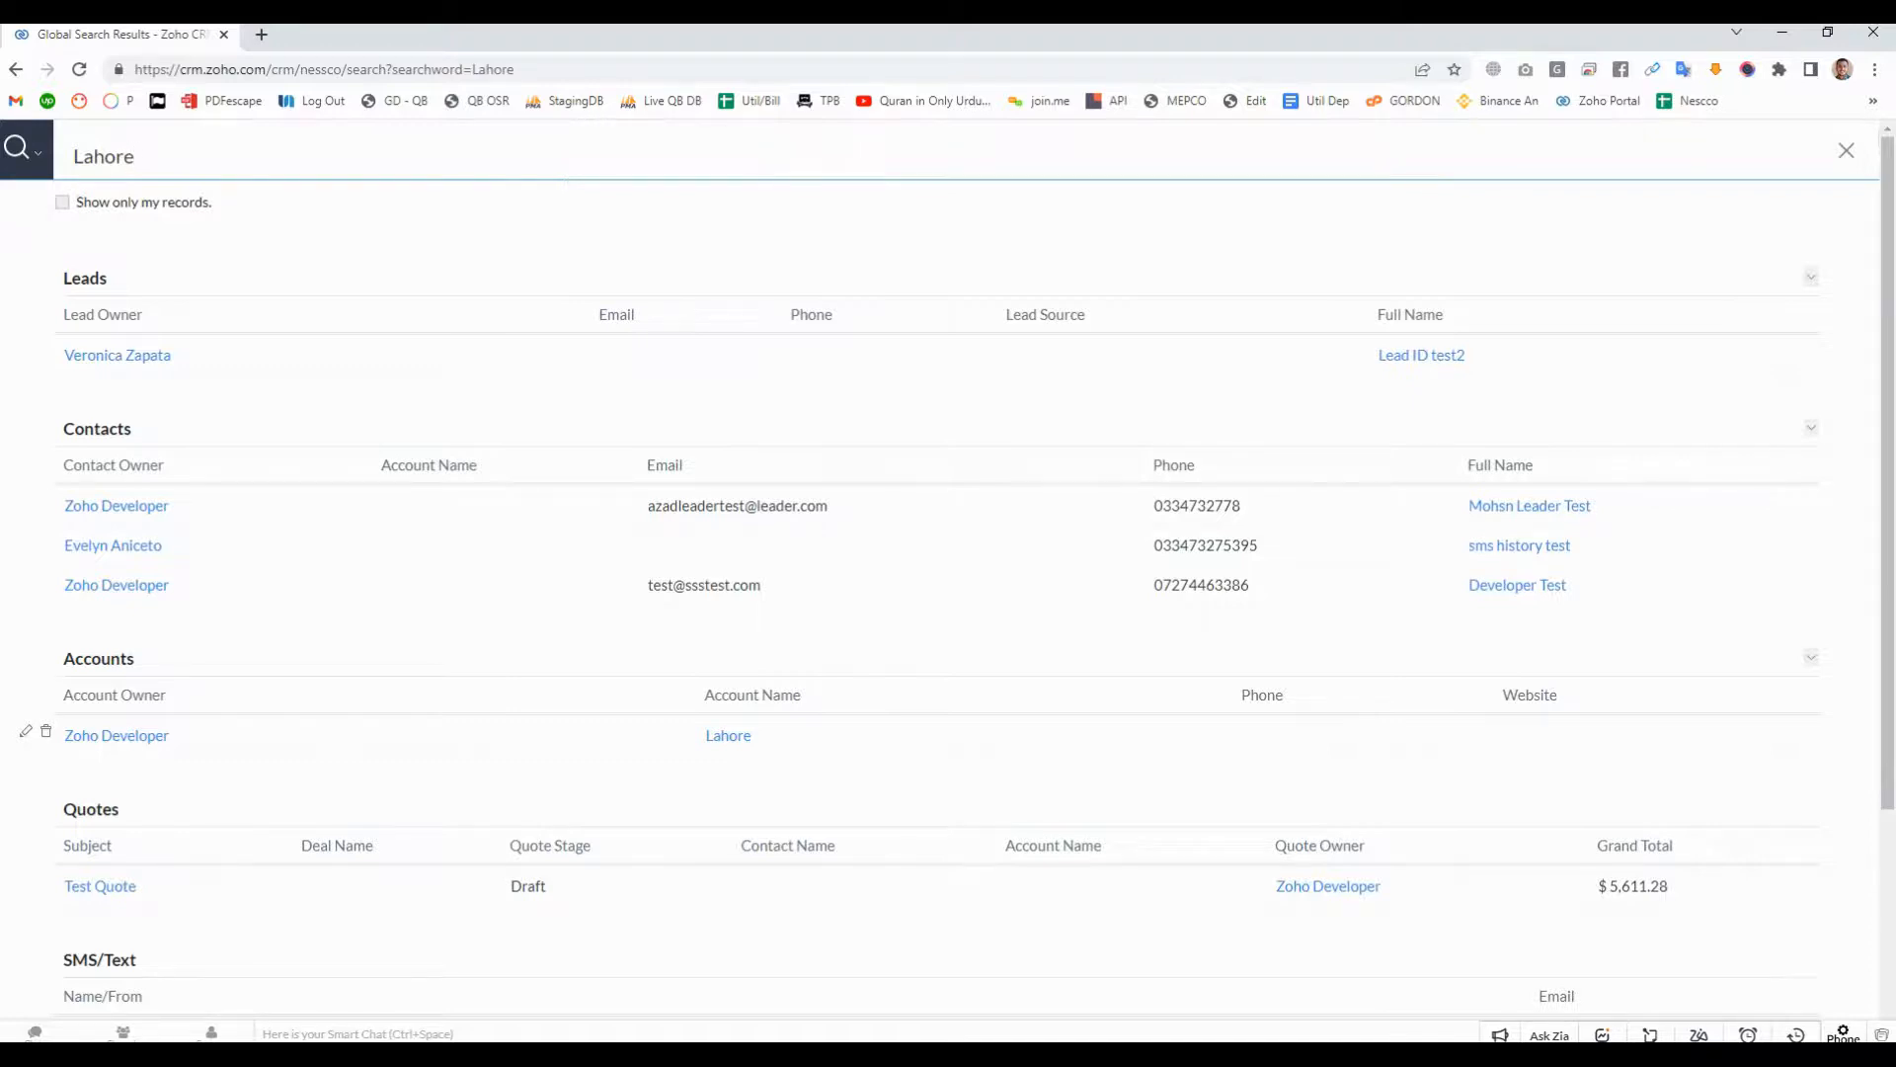
click(45, 731)
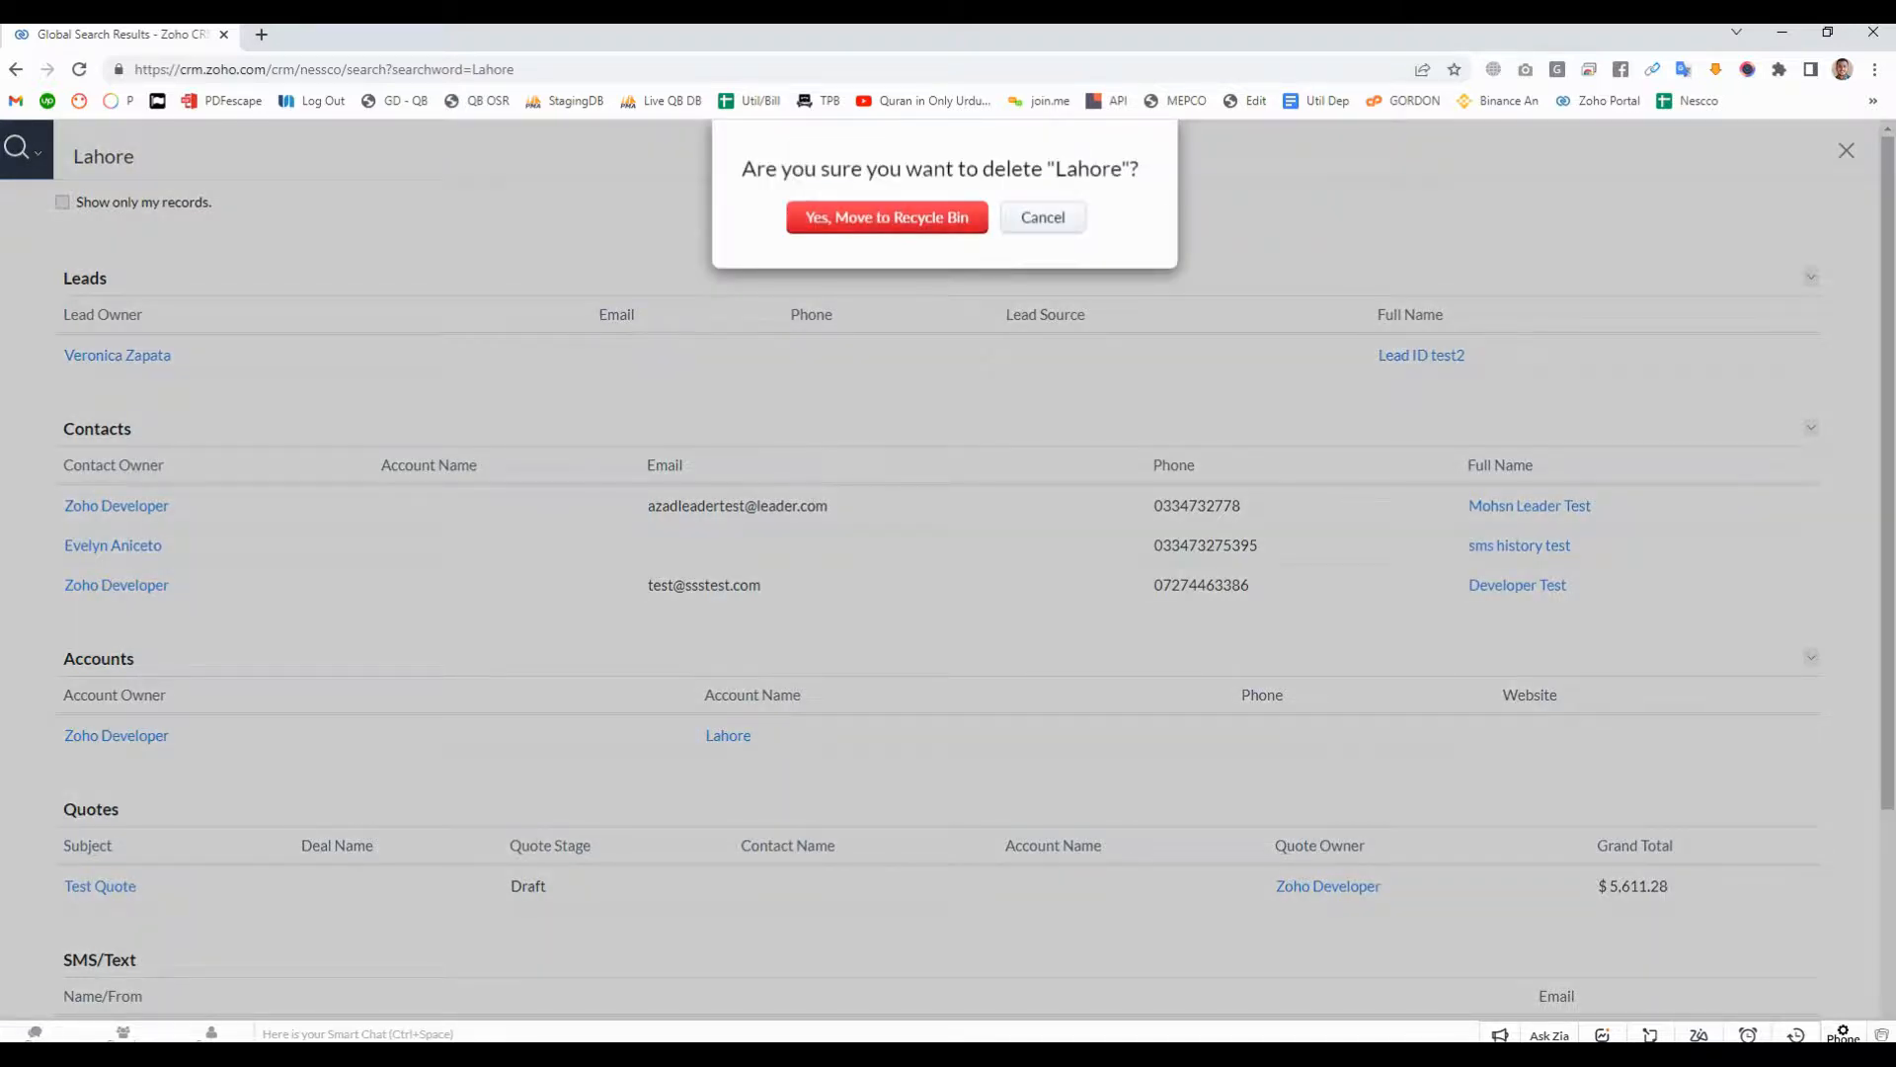
click(887, 217)
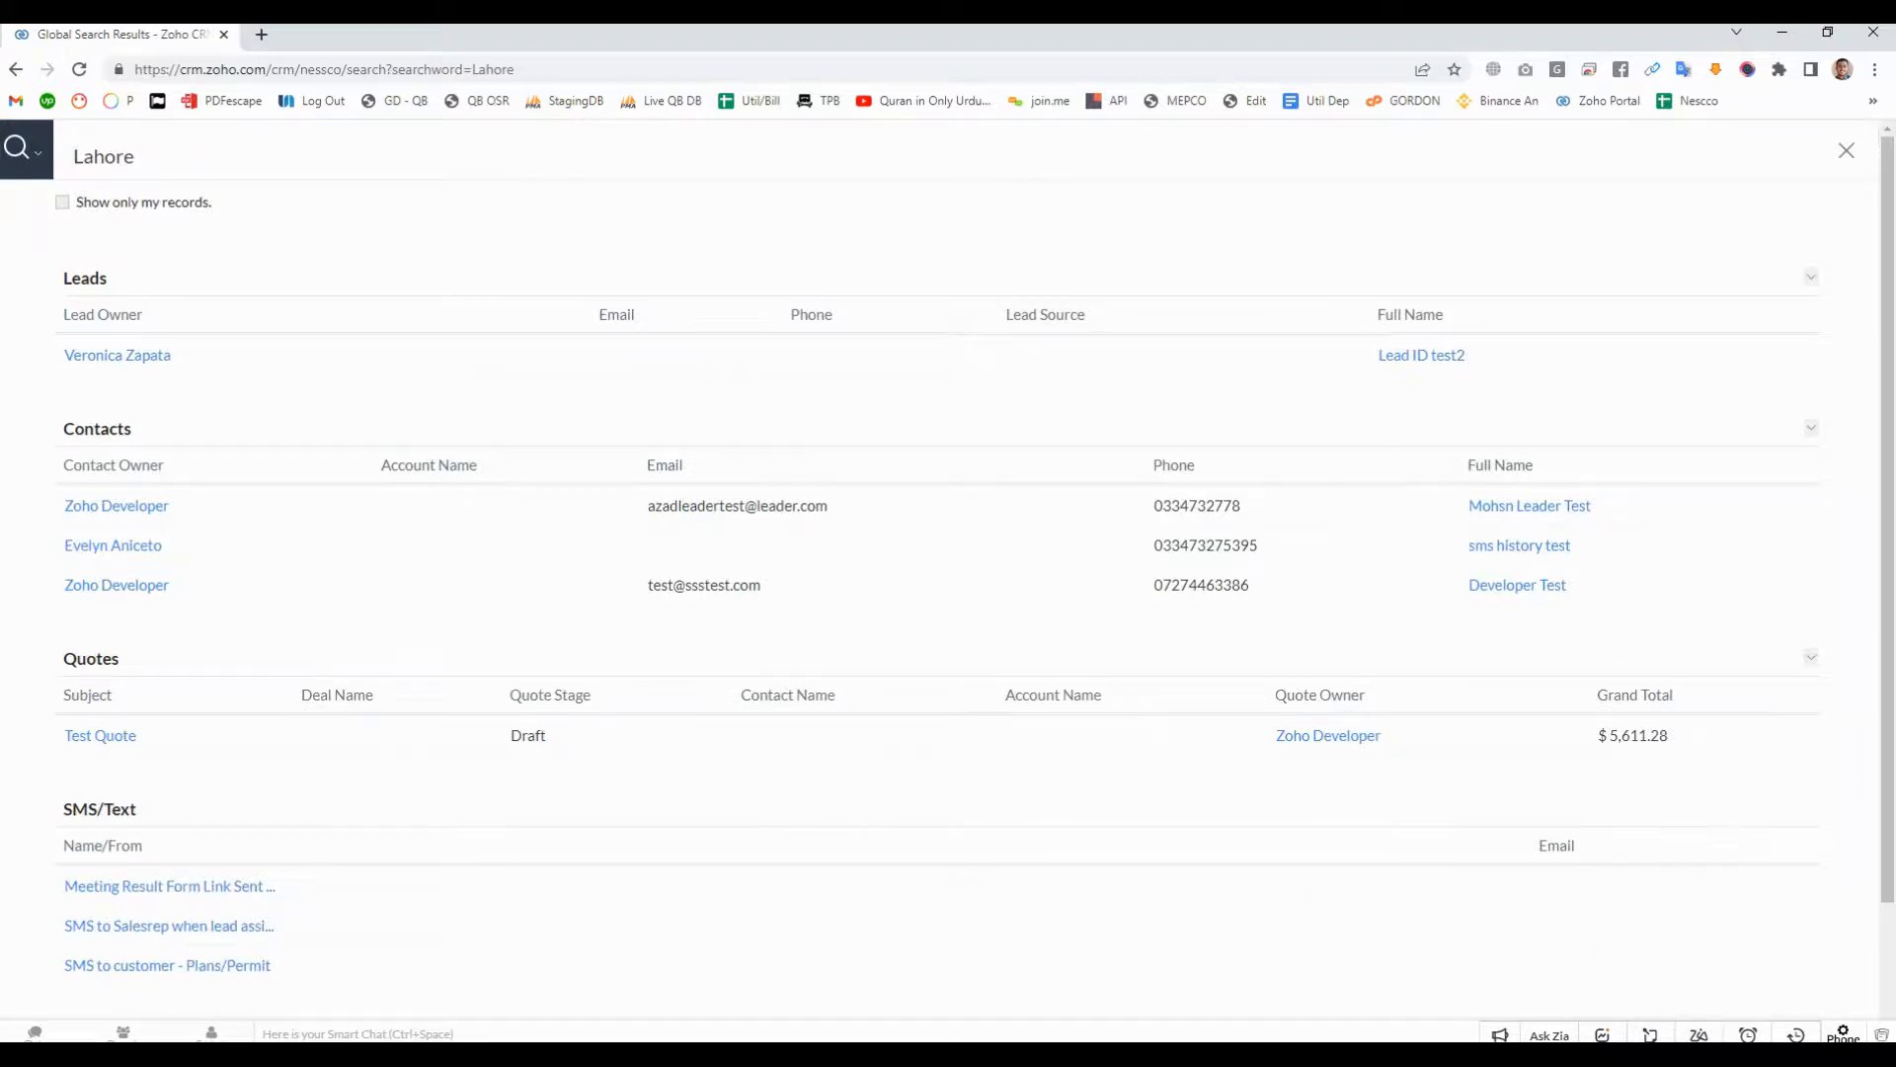
click(1846, 151)
- Filter the accounts list by the Lahore territory and check the other territory choices
click(152, 199)
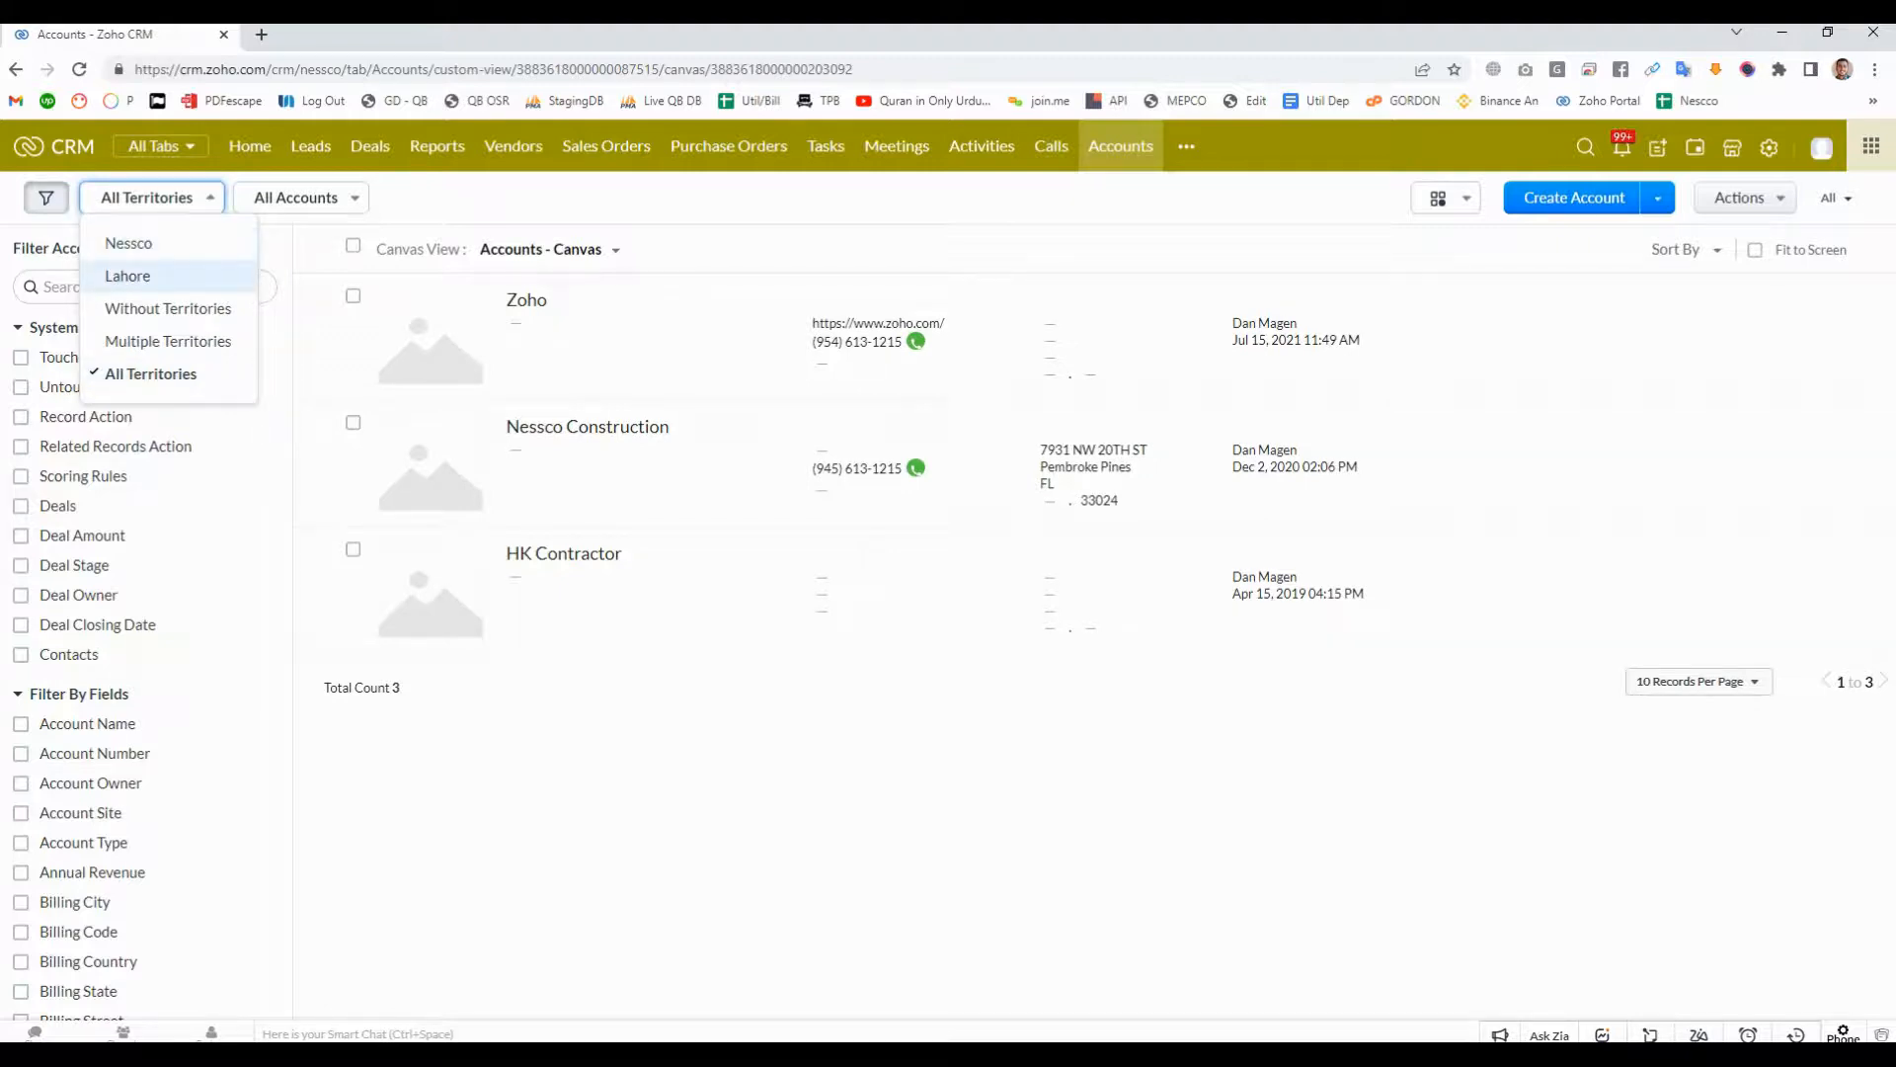
click(127, 275)
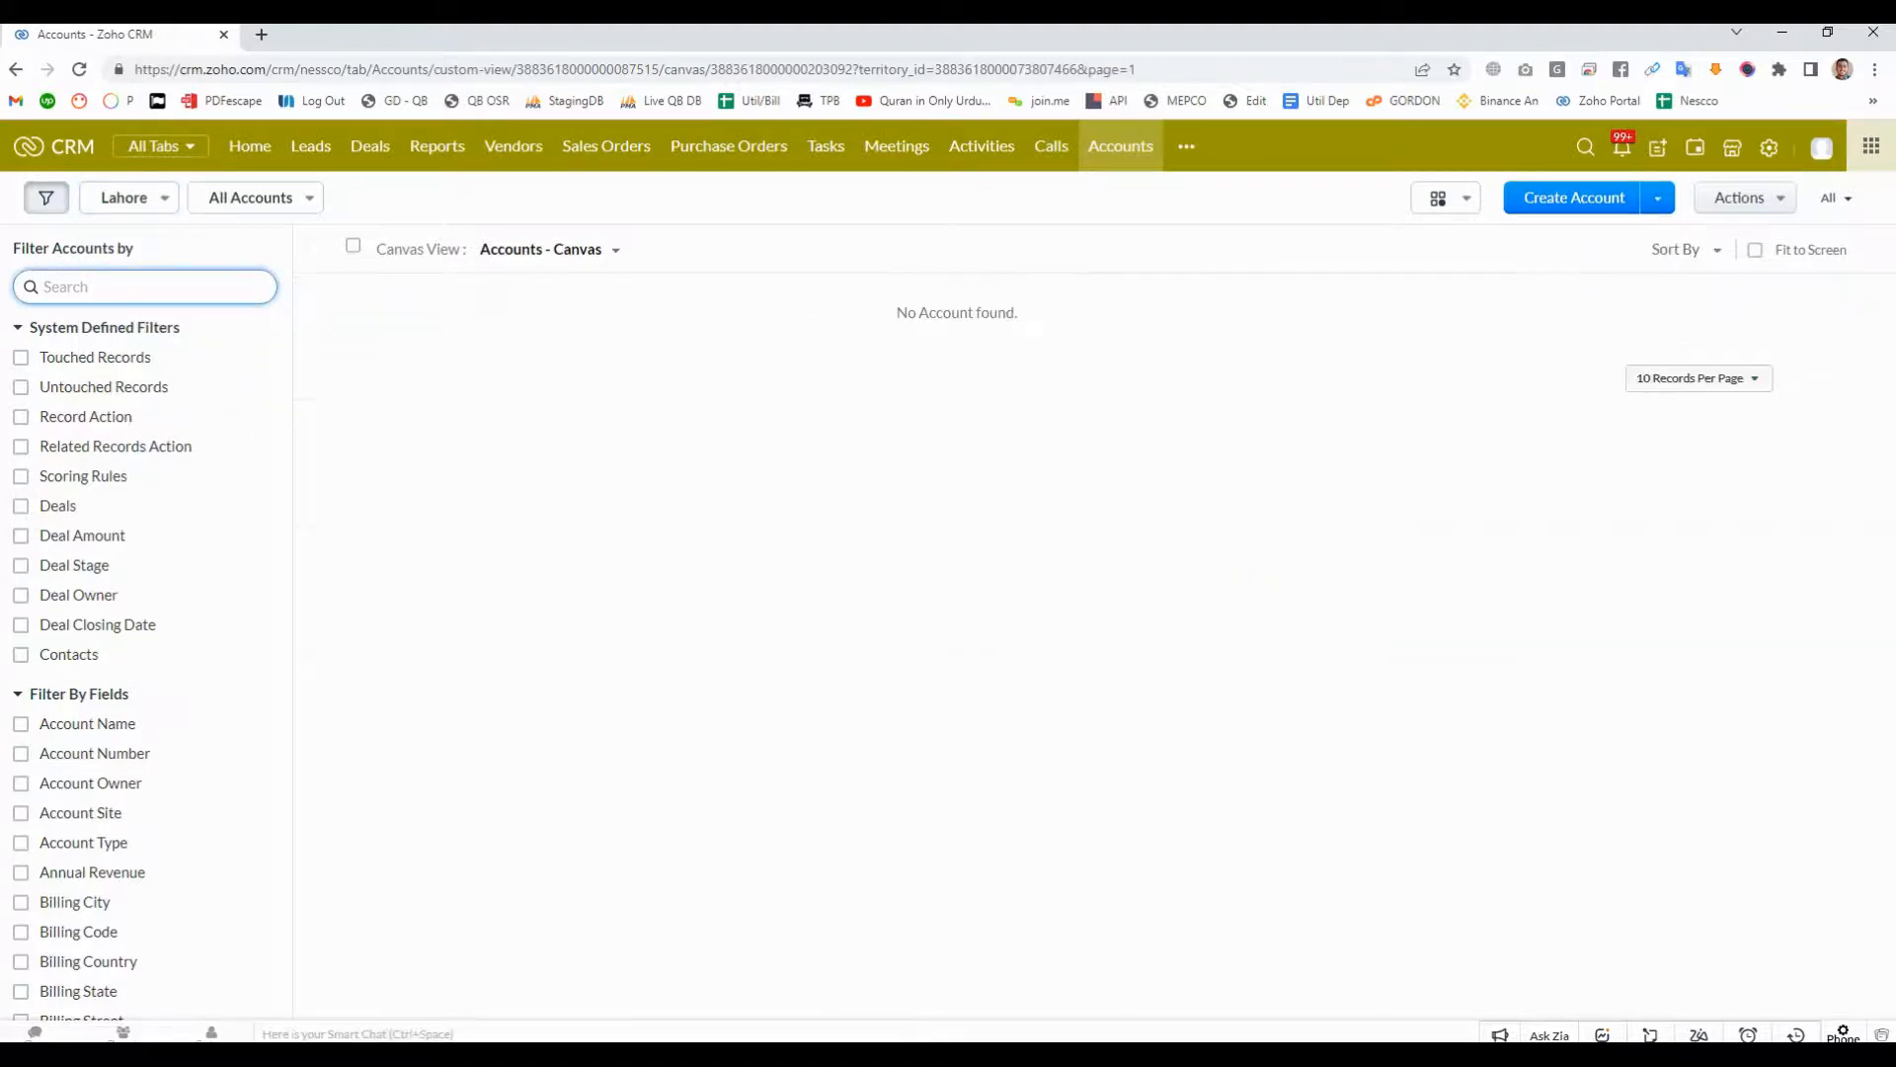
click(123, 197)
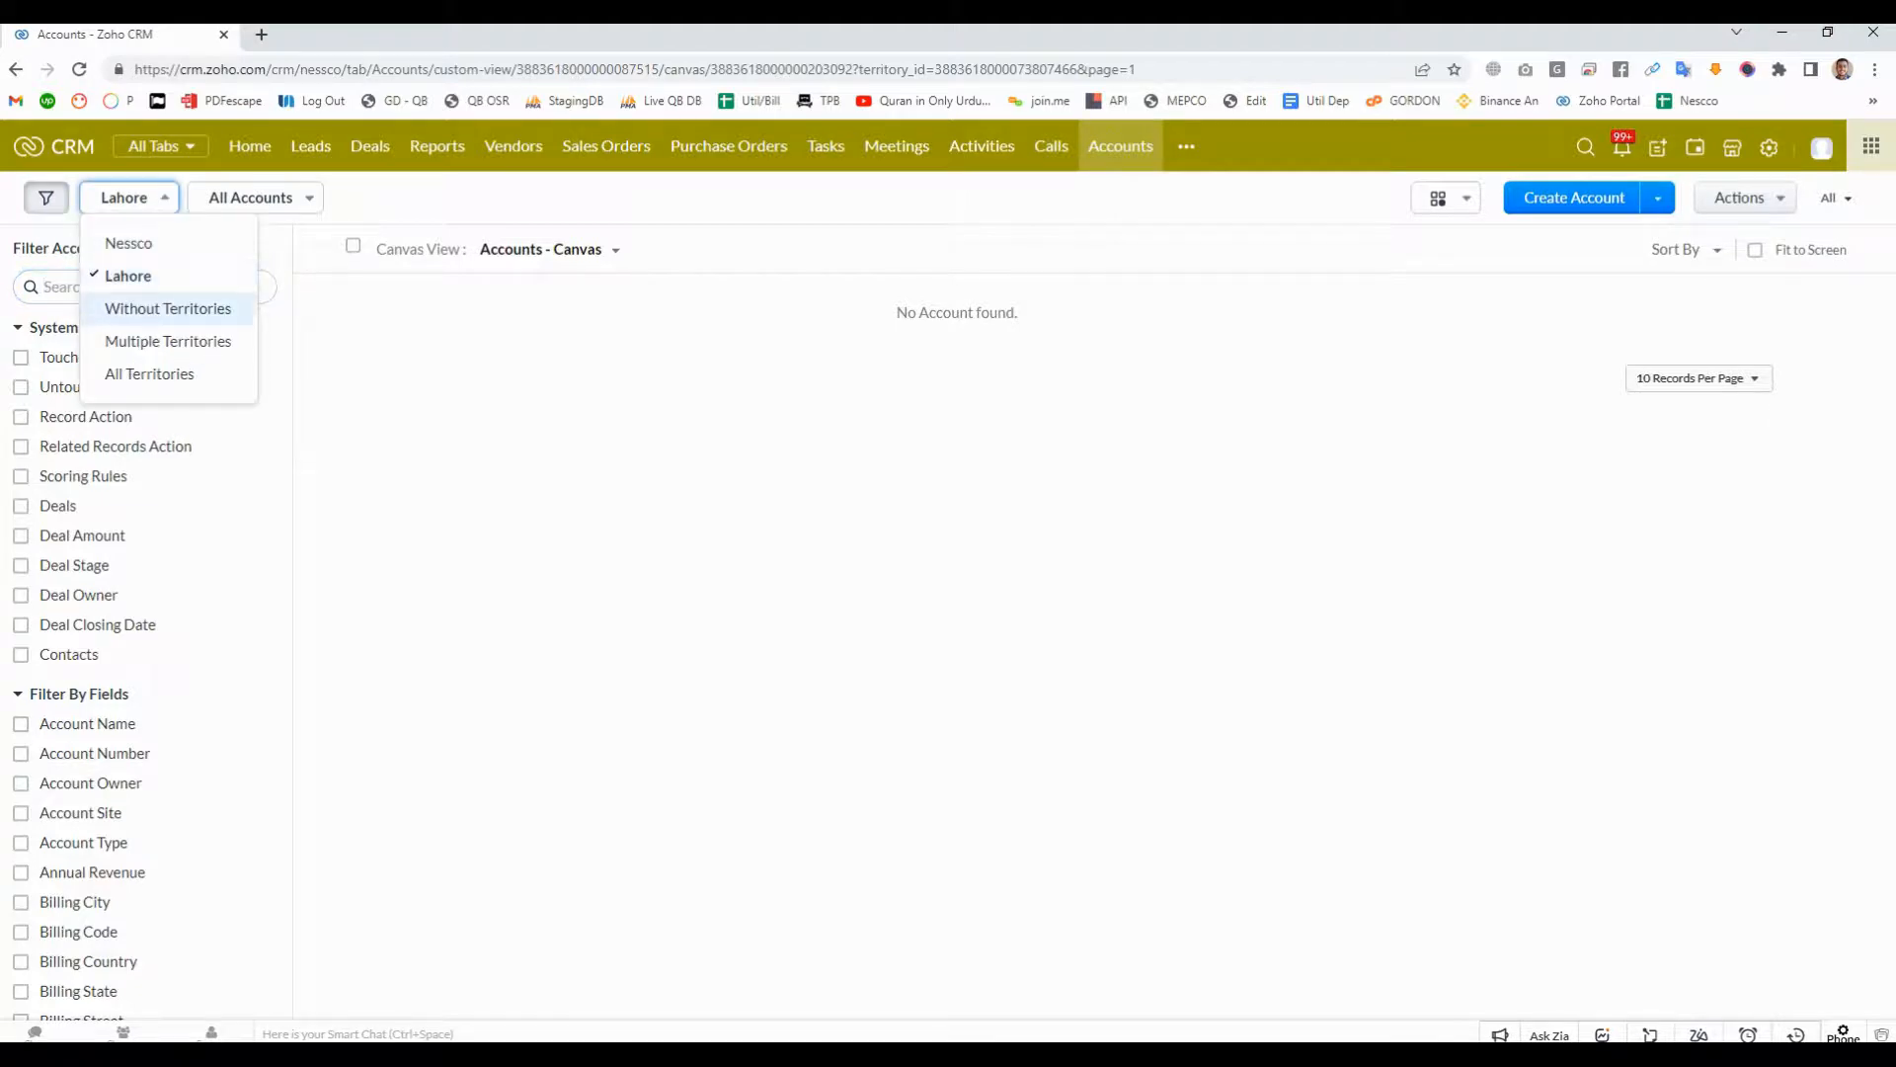
- Go to the deals list and filter it by the Lahore territory
click(371, 146)
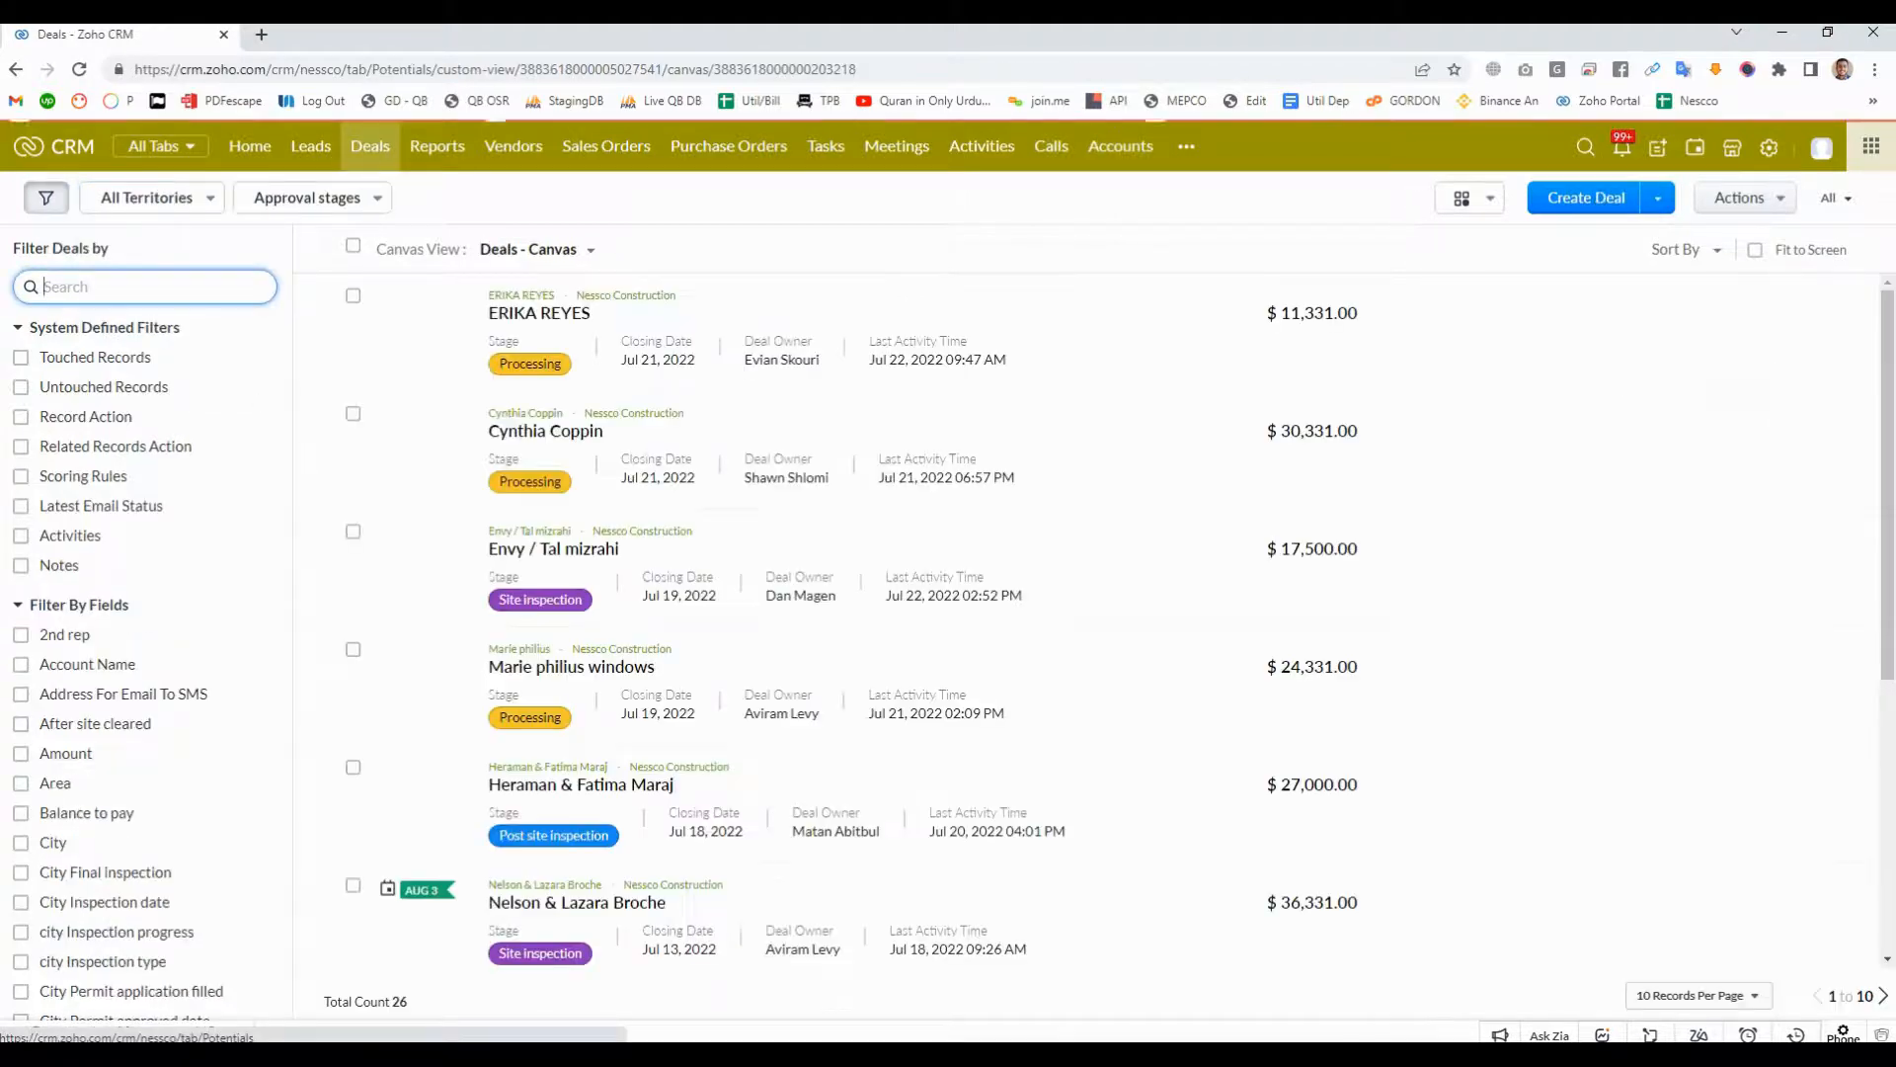
click(148, 197)
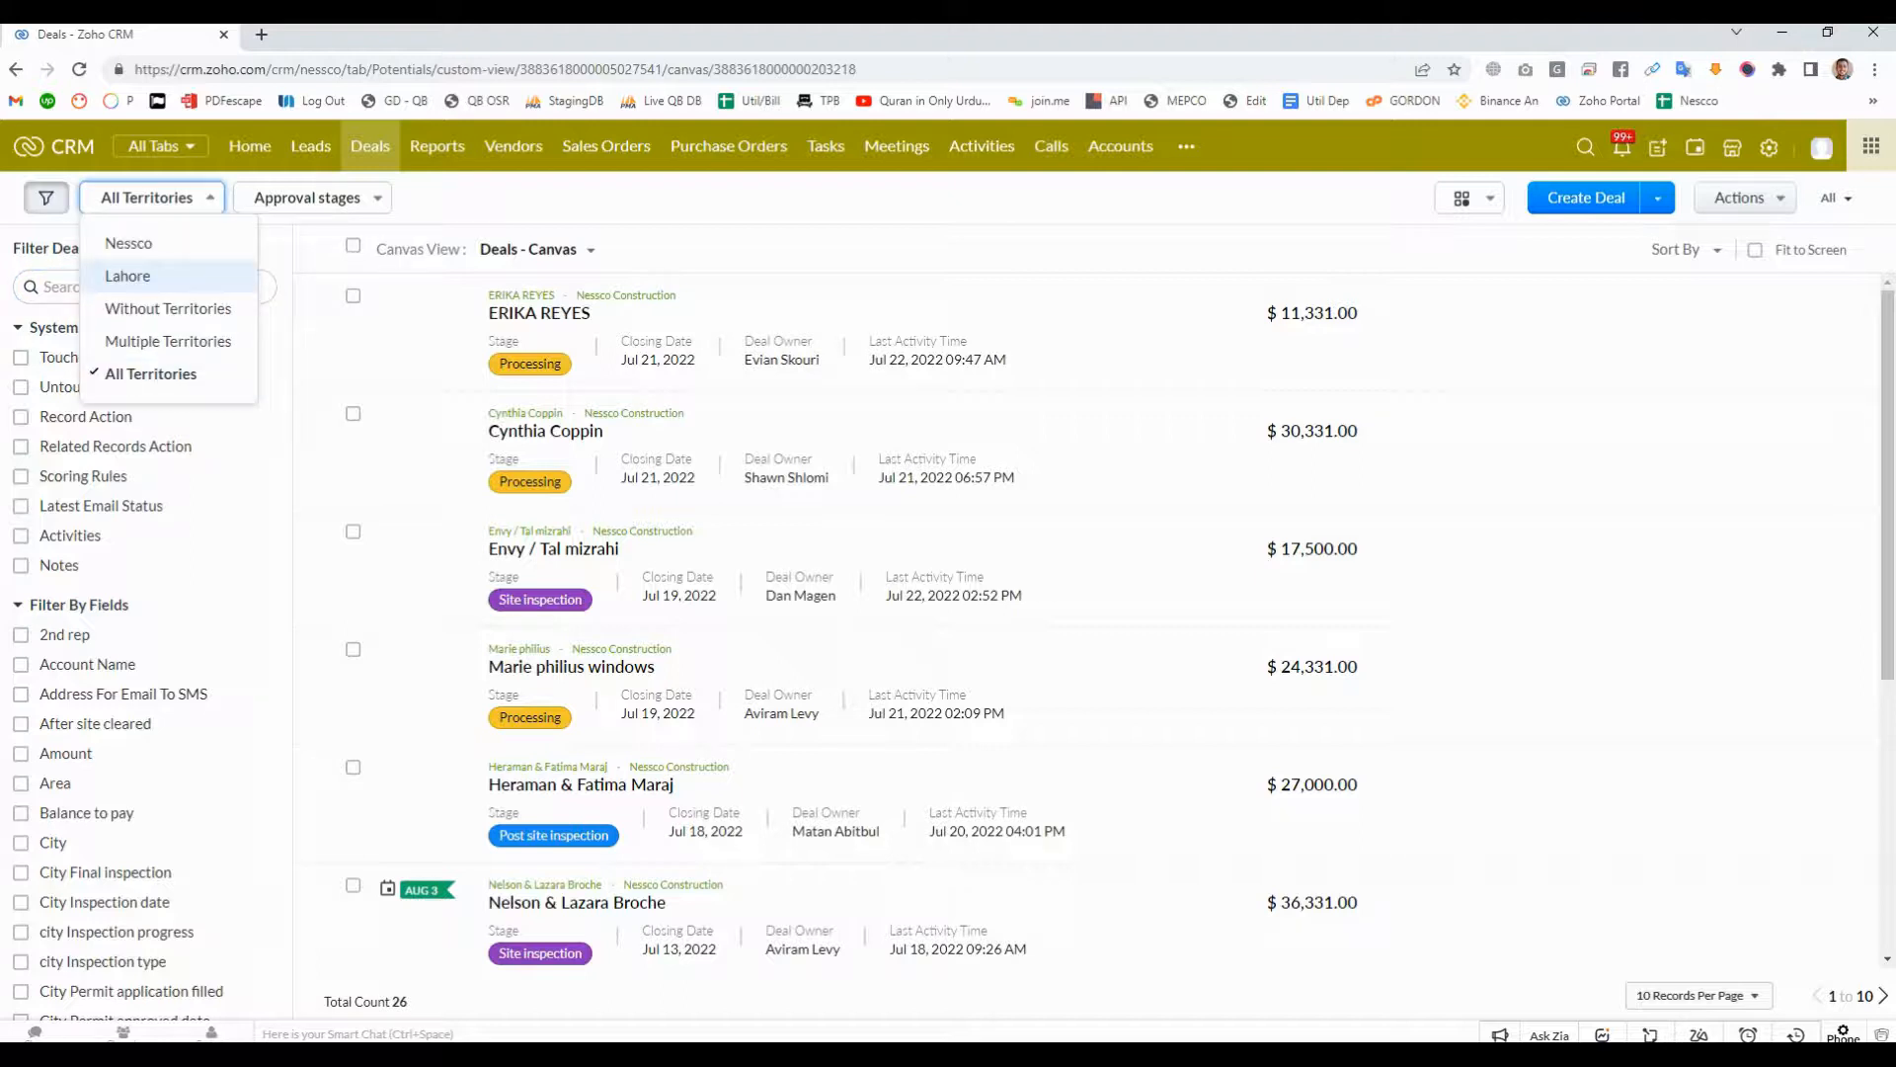
click(128, 276)
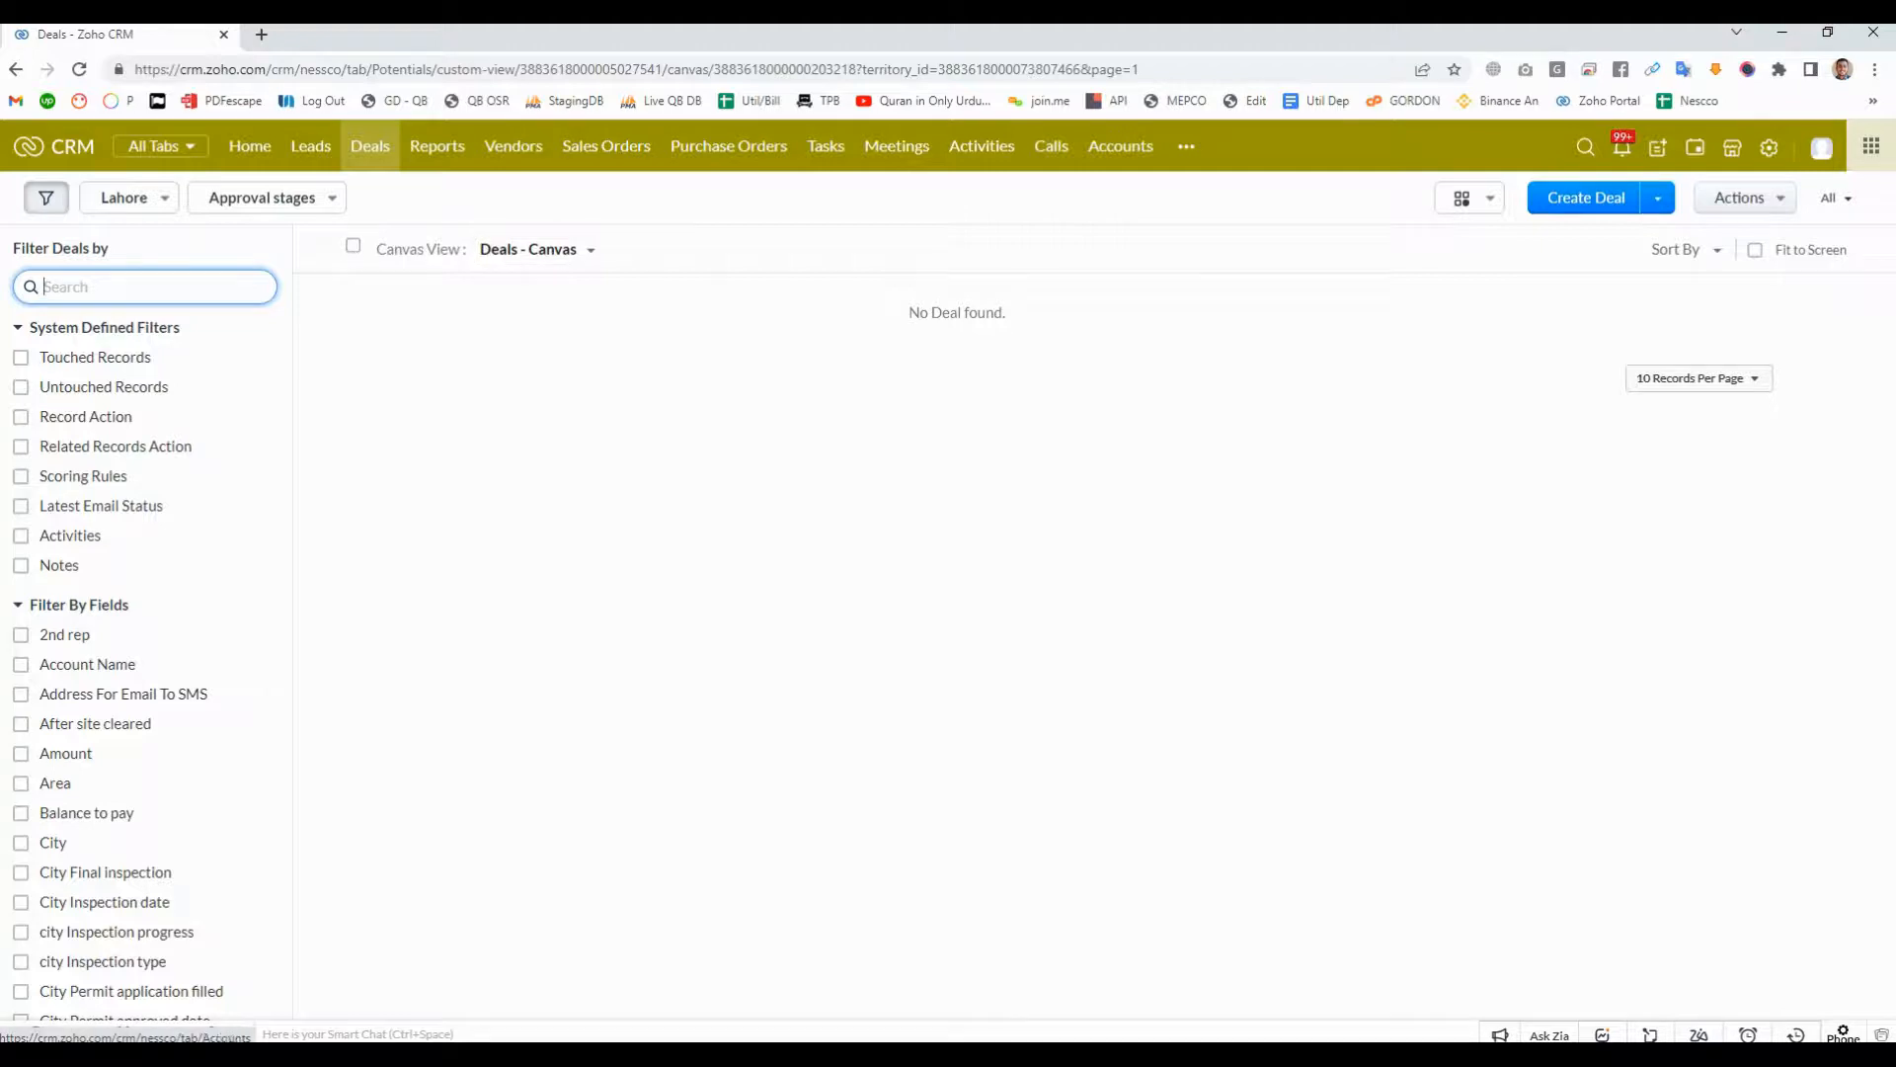
- Start a new account named Lahore with the job type Combo Job
click(1120, 146)
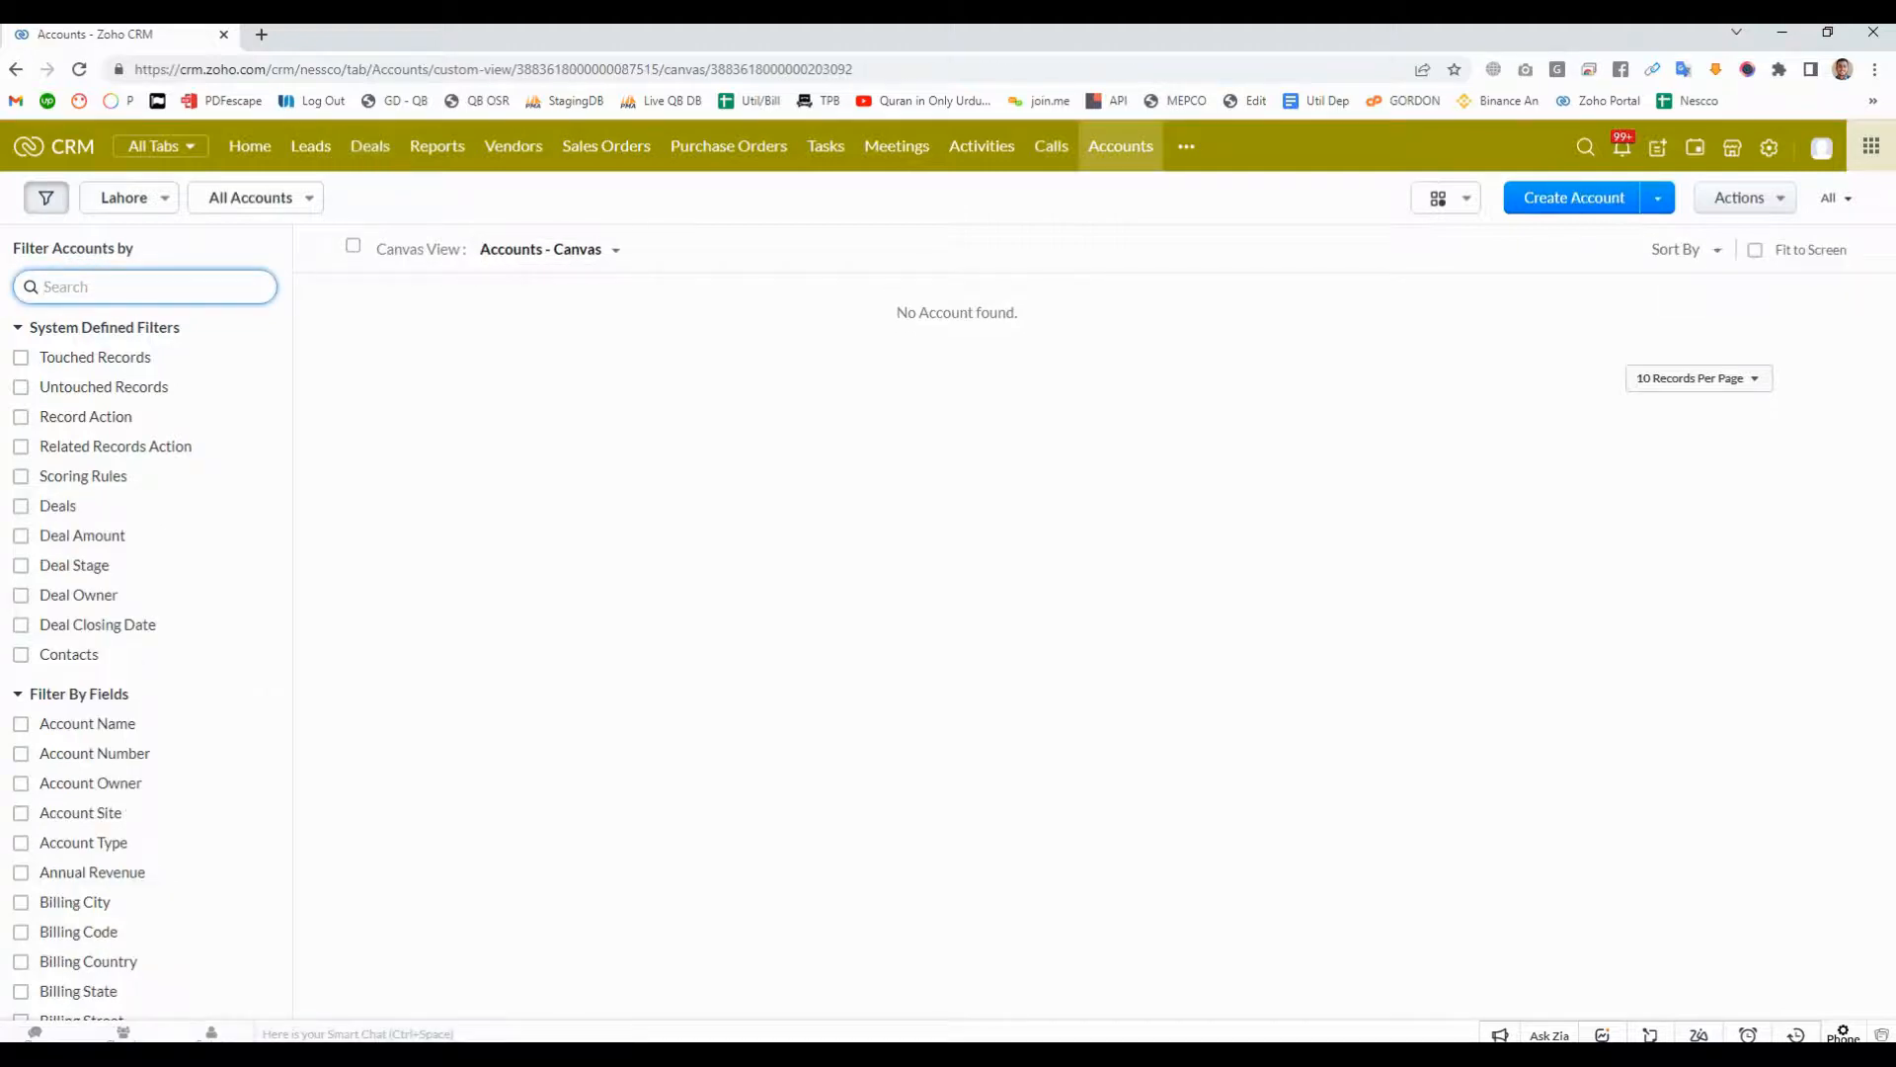
click(1573, 198)
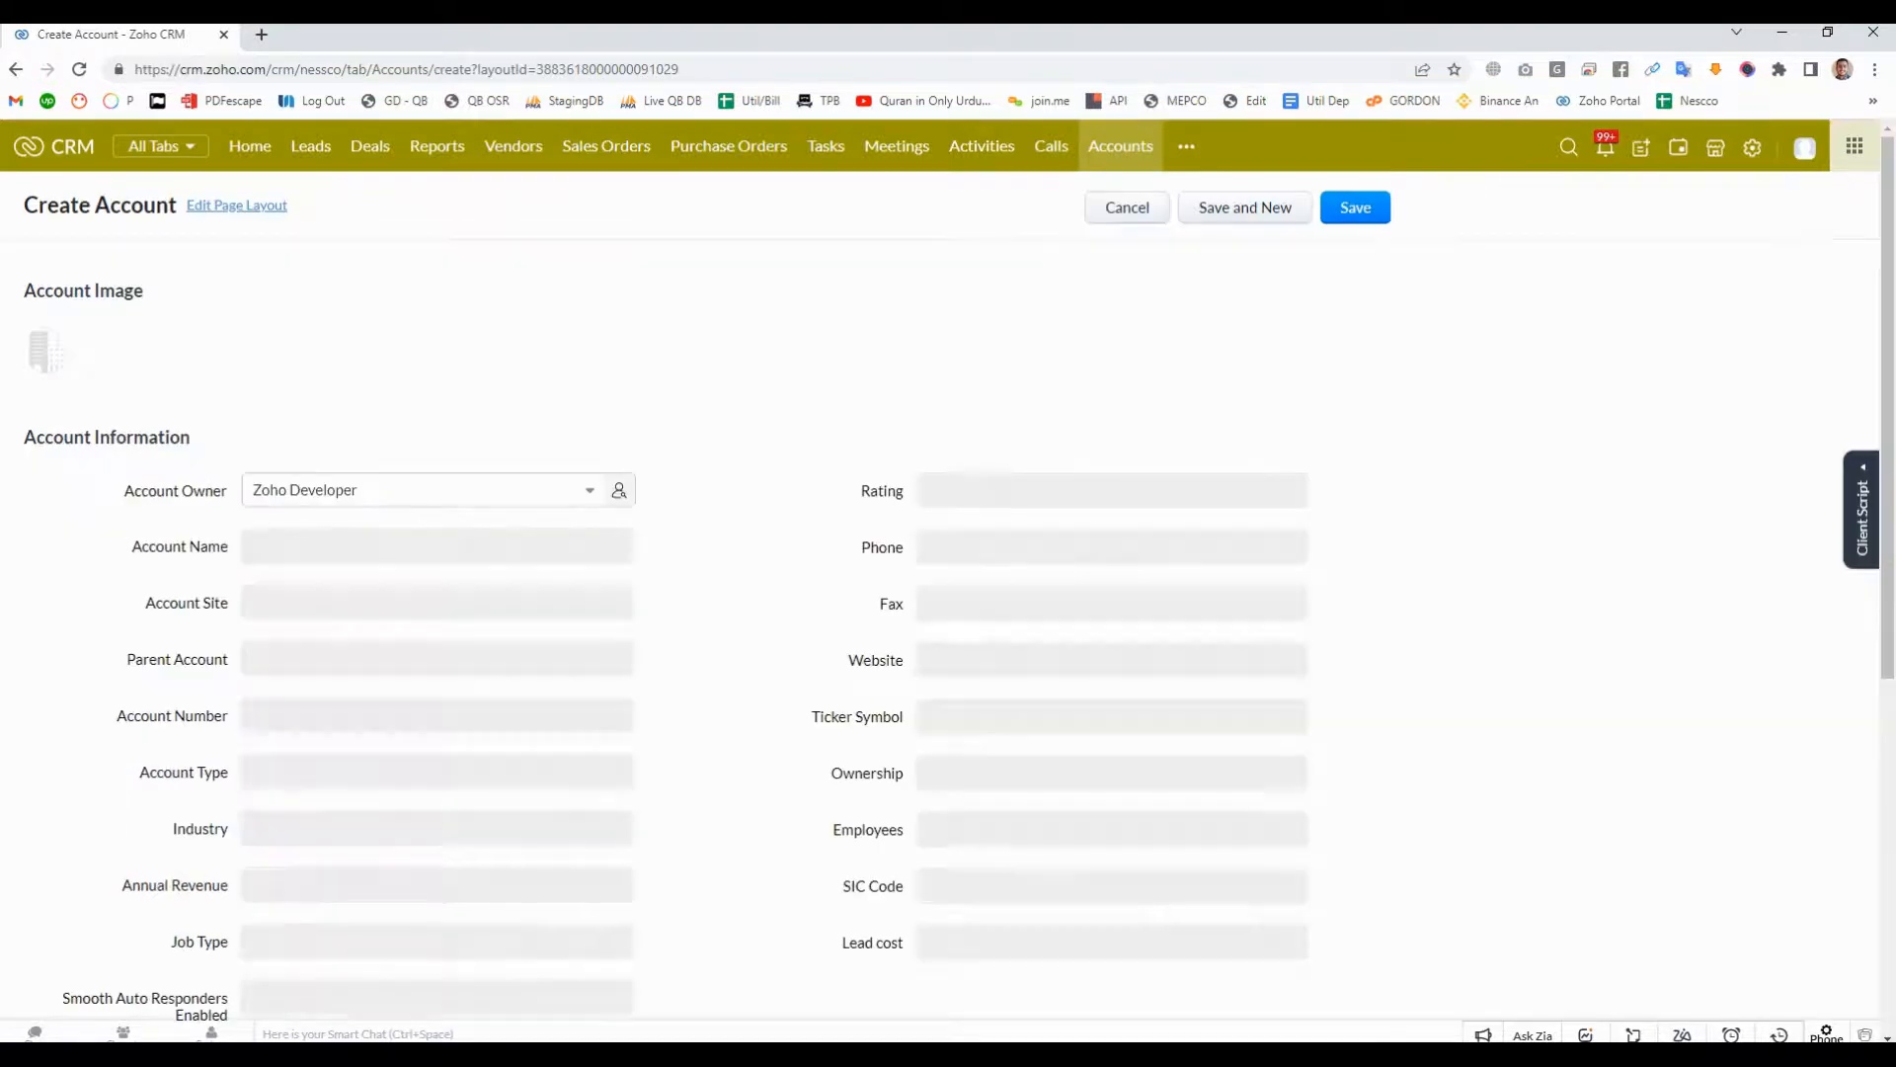
click(437, 546)
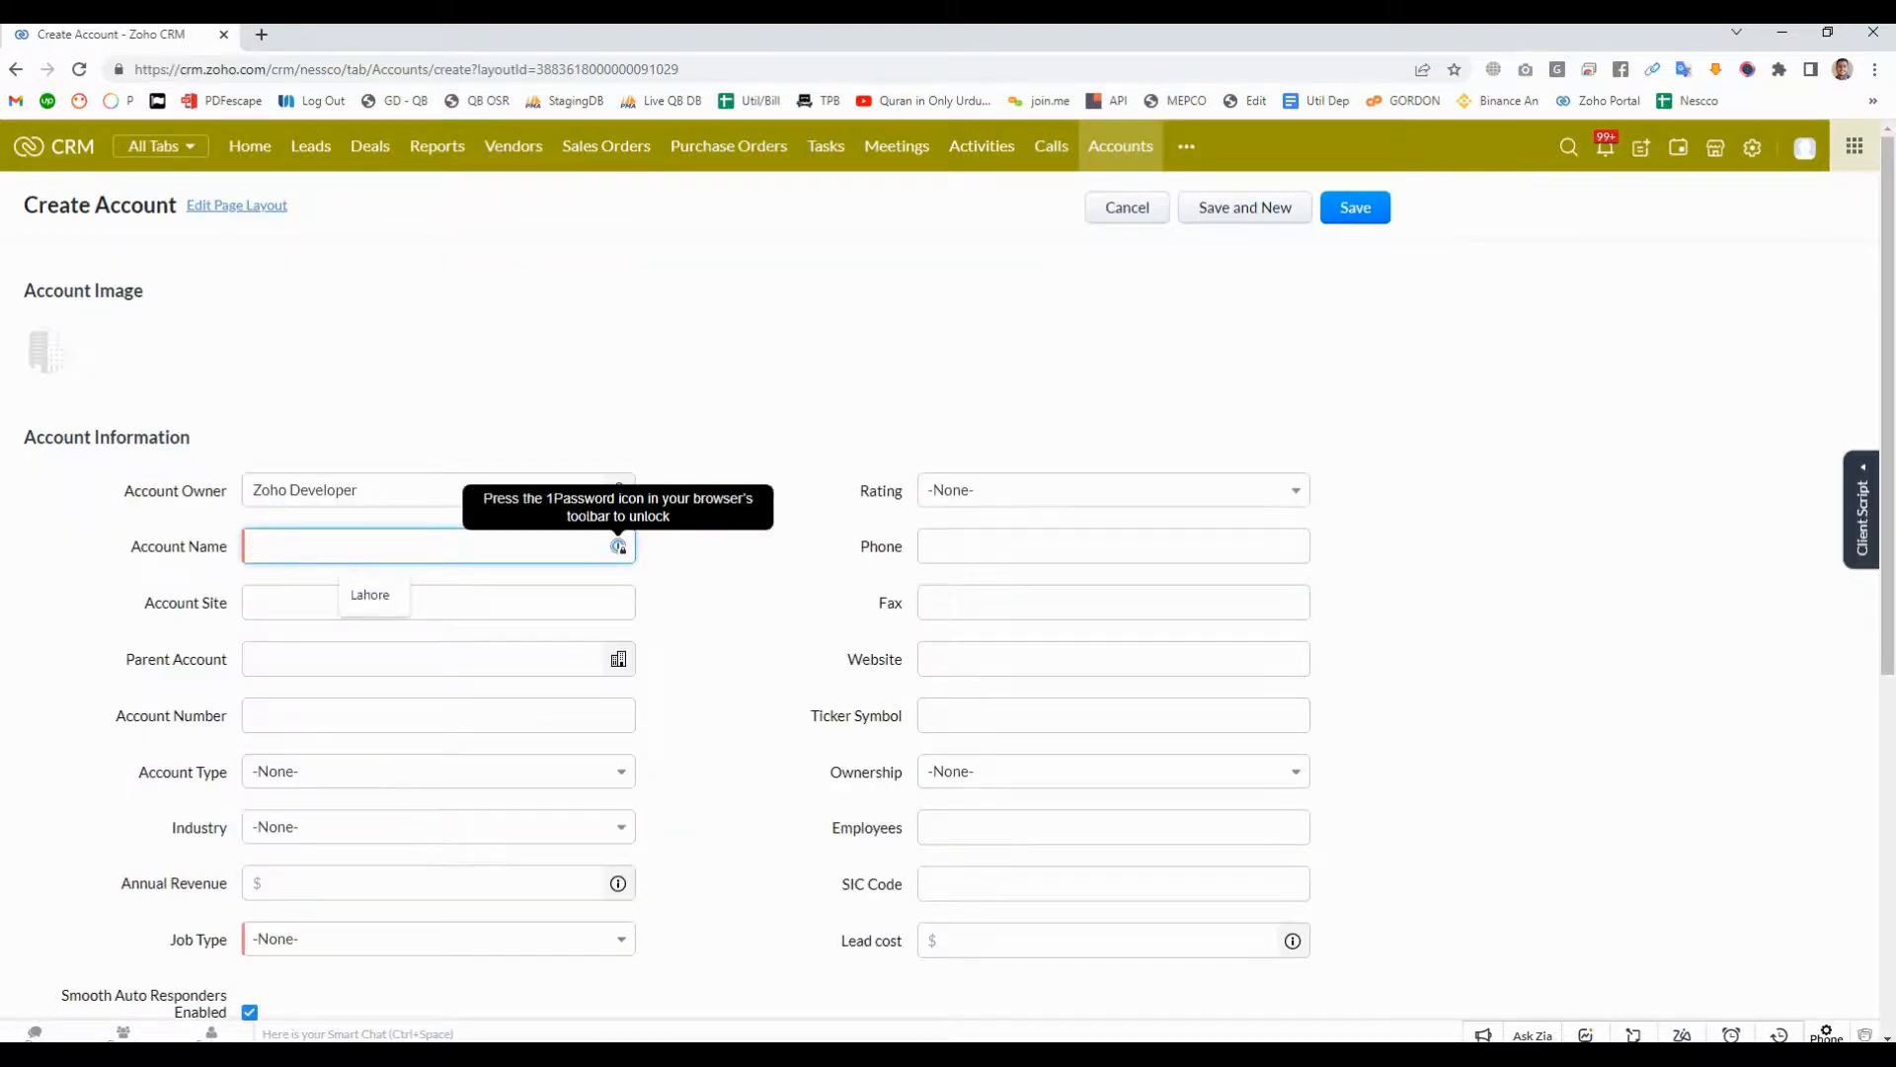
text(Lahore)
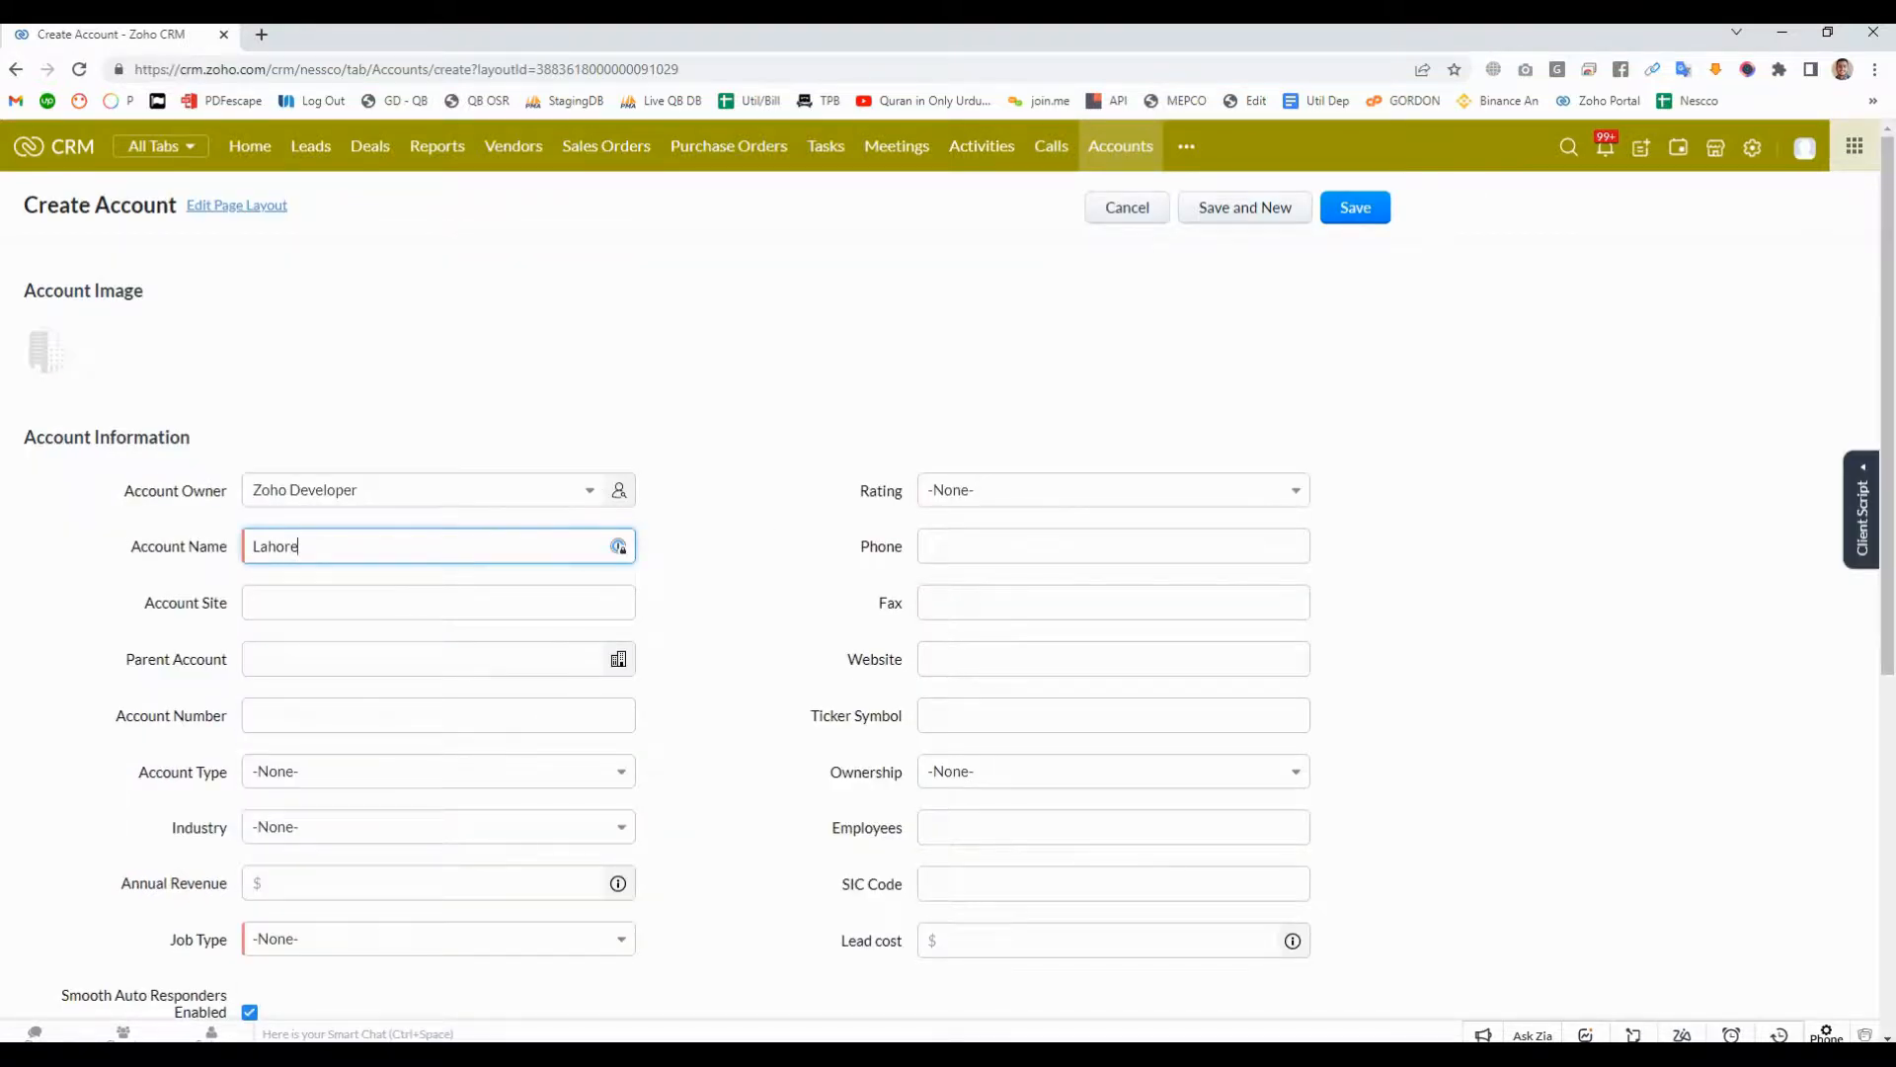
scroll(949, 571, down, 3)
click(438, 639)
click(415, 750)
- Look over the remaining fields of the new Lahore account and save it
scroll(751, 613, down, 3)
scroll(750, 613, up, 6)
click(1356, 156)
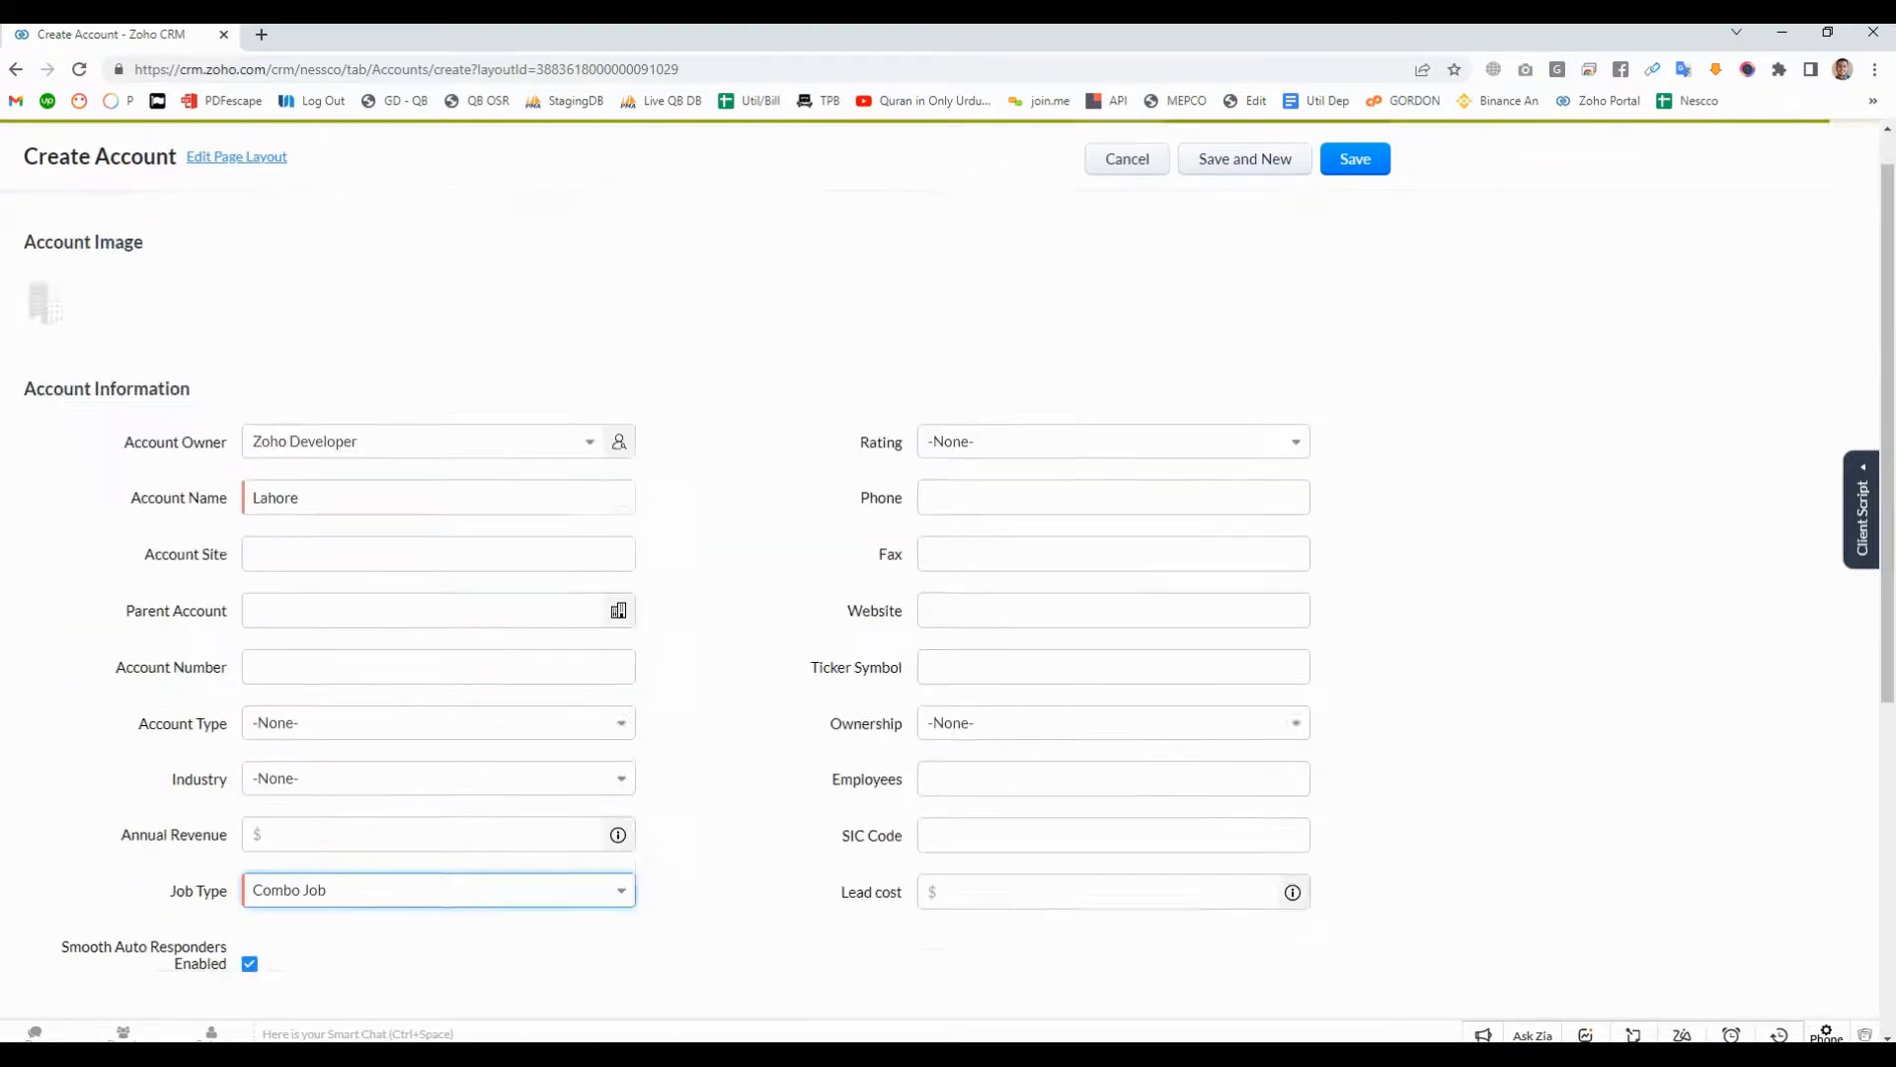
scroll(948, 570, up, 1)
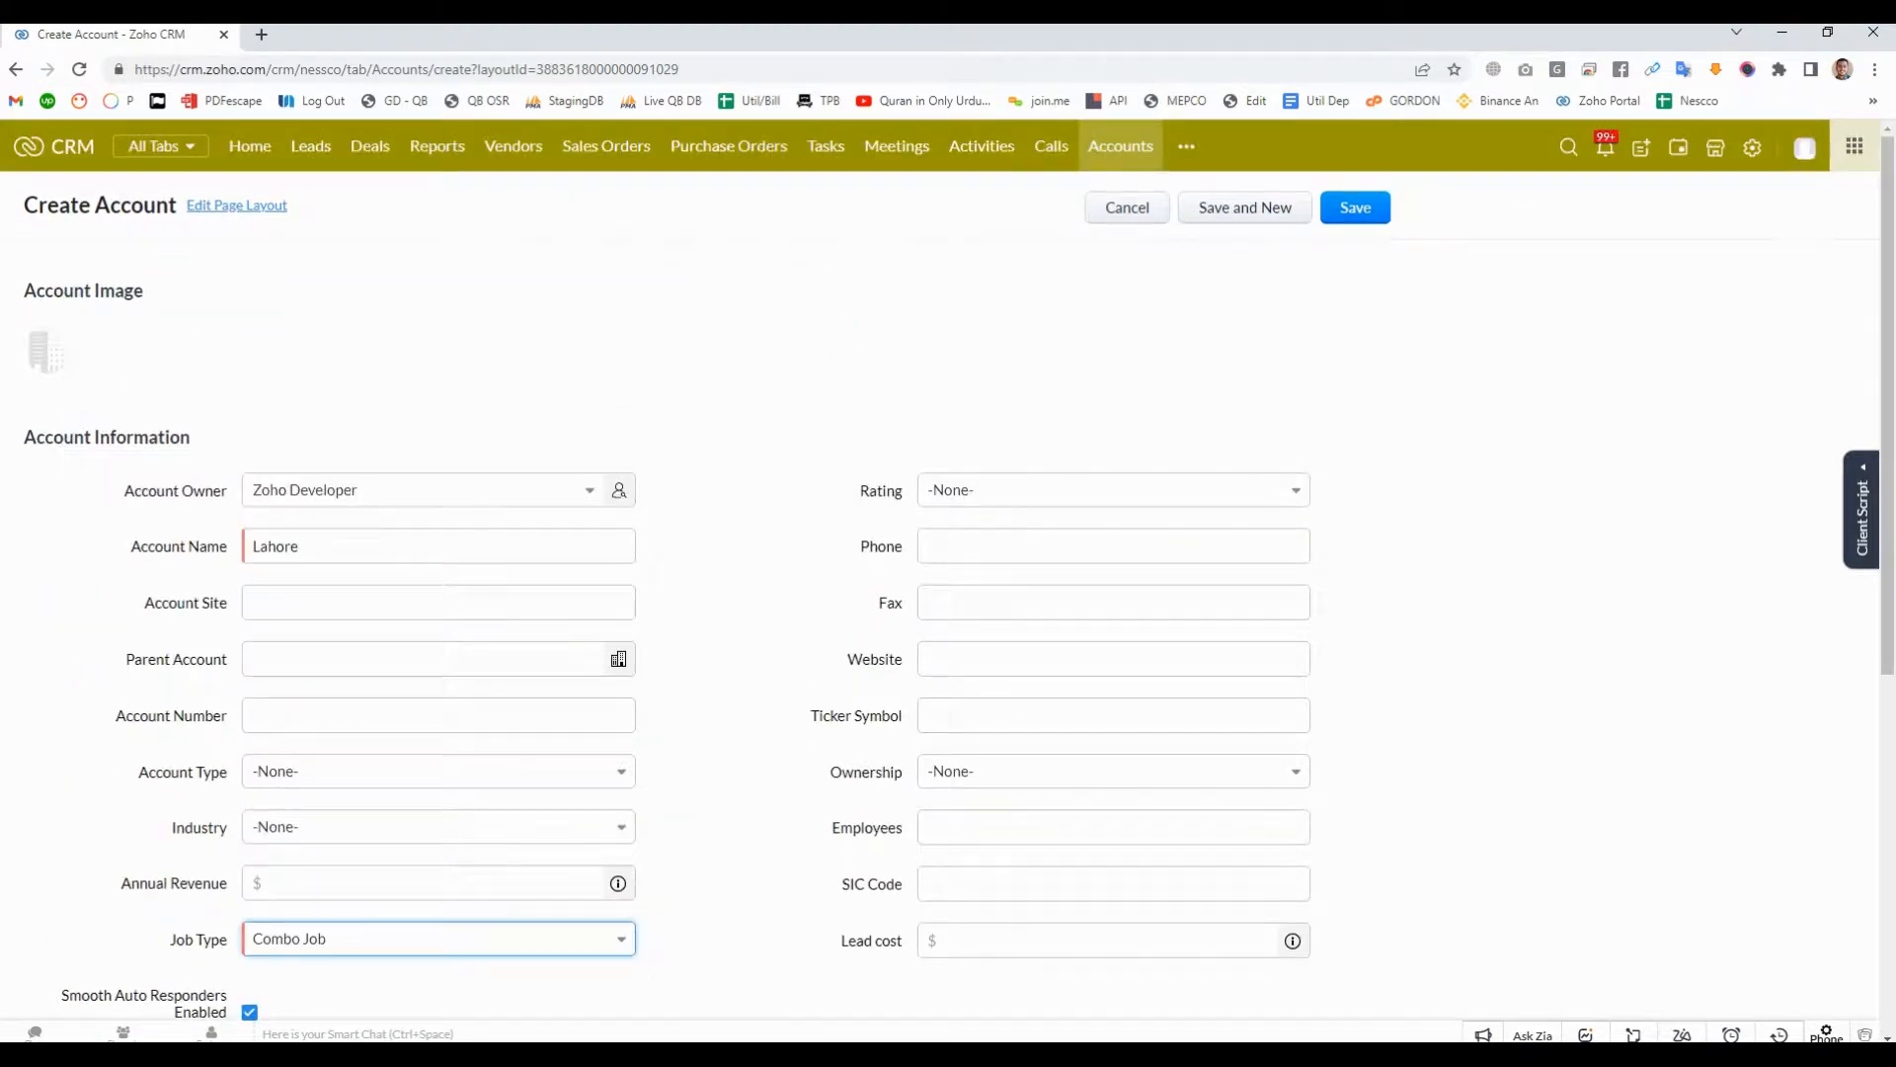
scroll(948, 571, down, 6)
scroll(948, 571, up, 3)
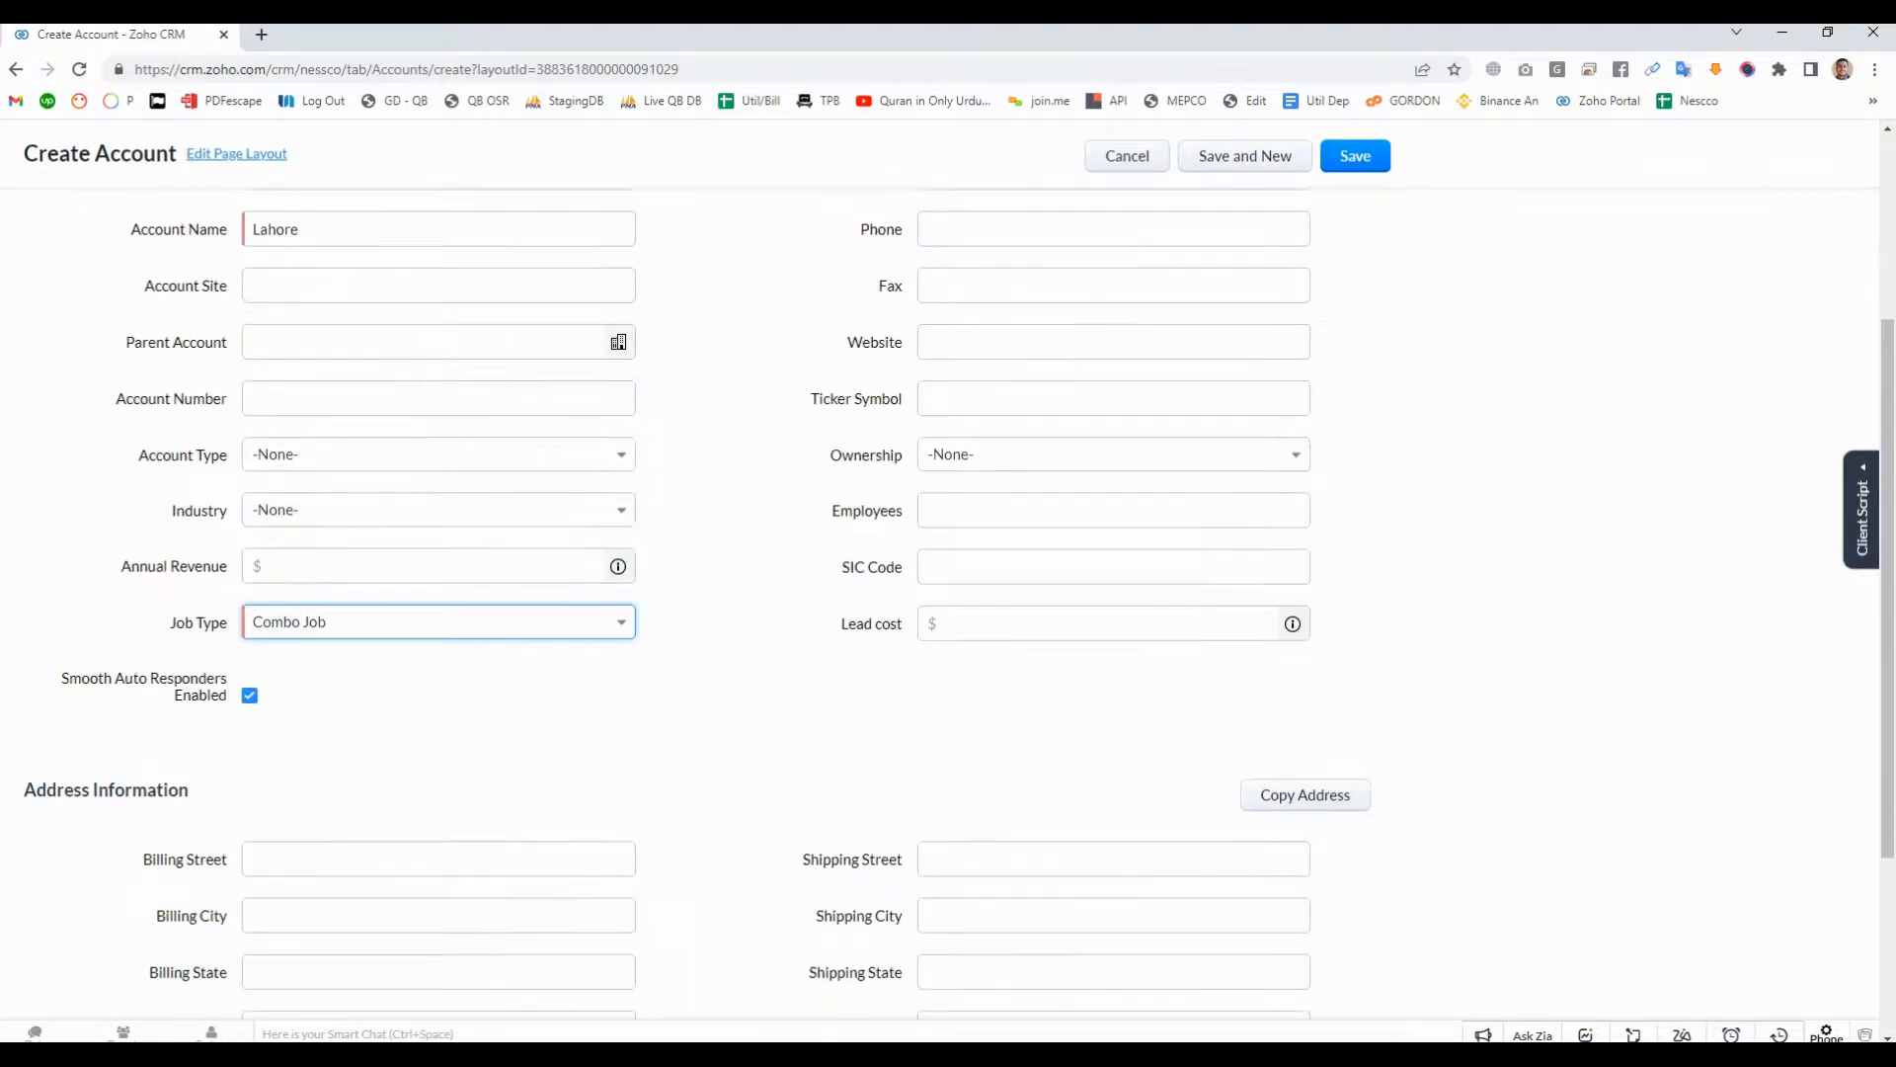
scroll(948, 571, up, 2)
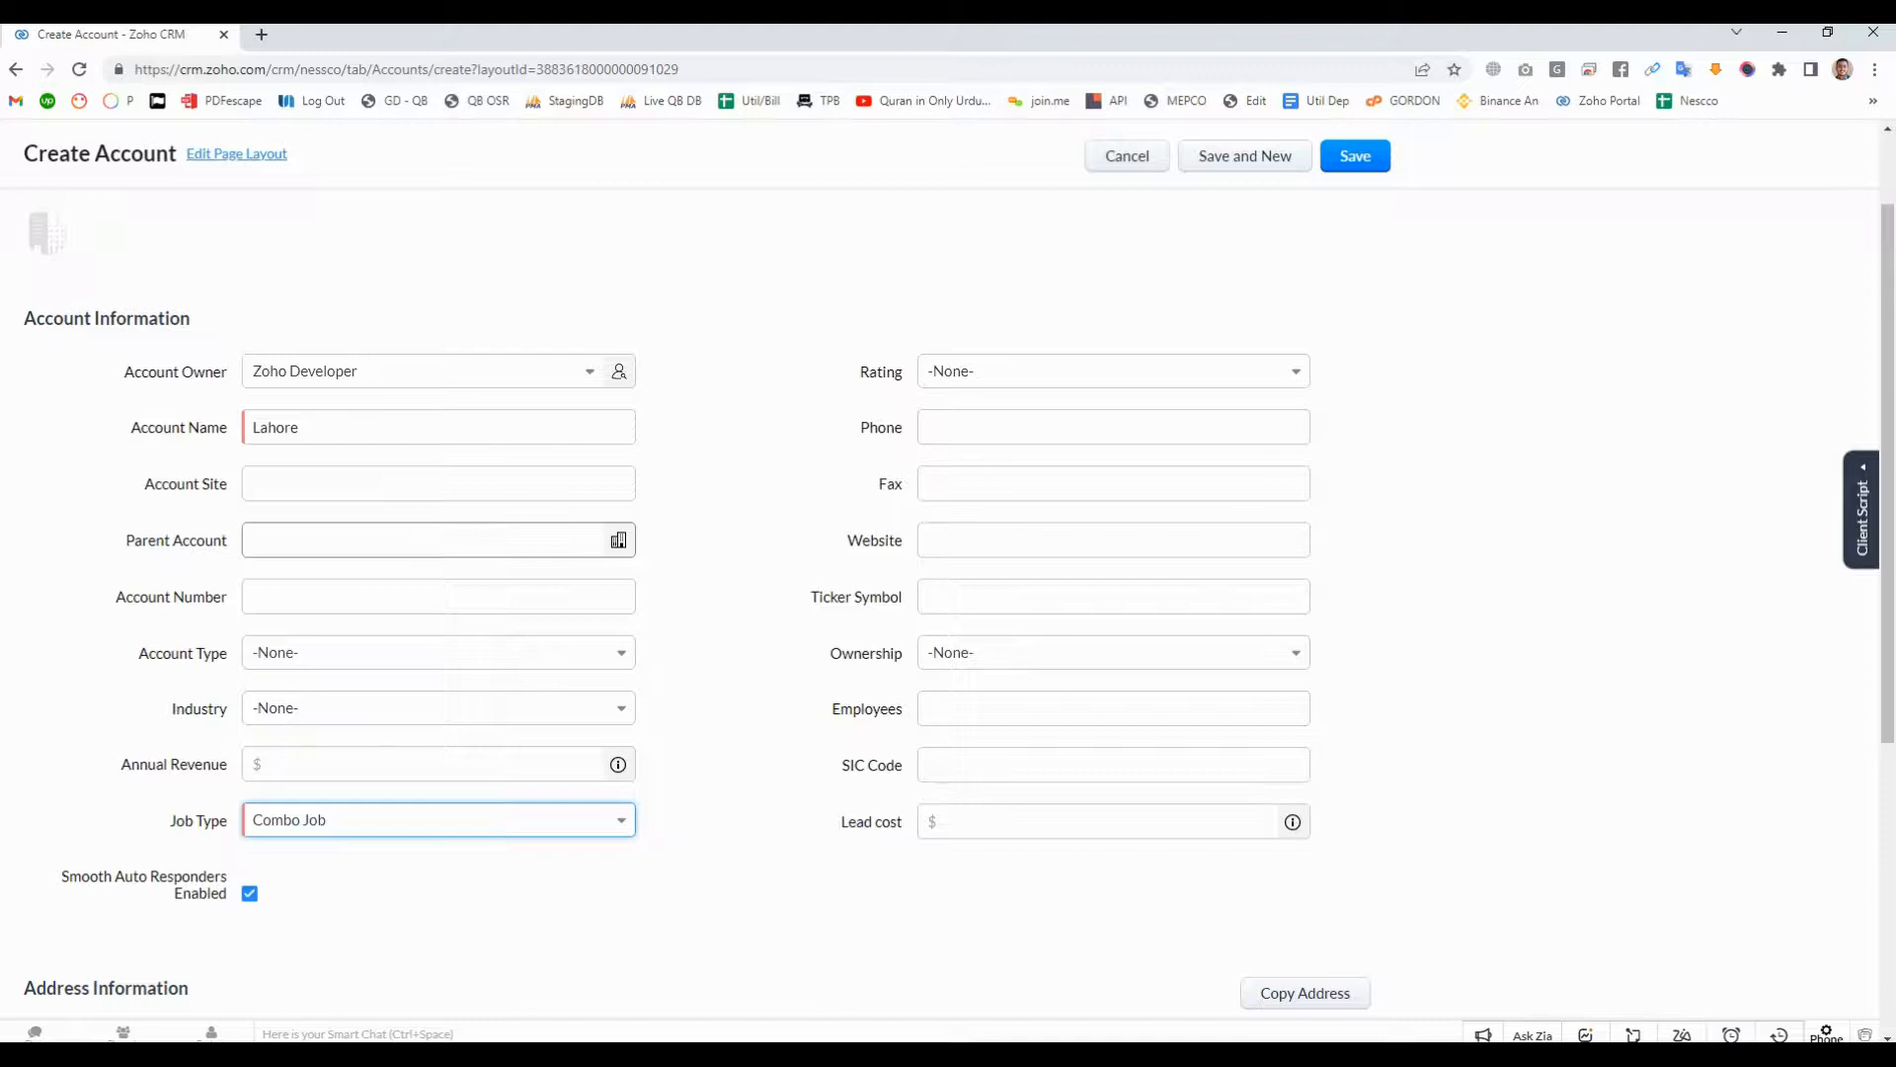
click(1356, 156)
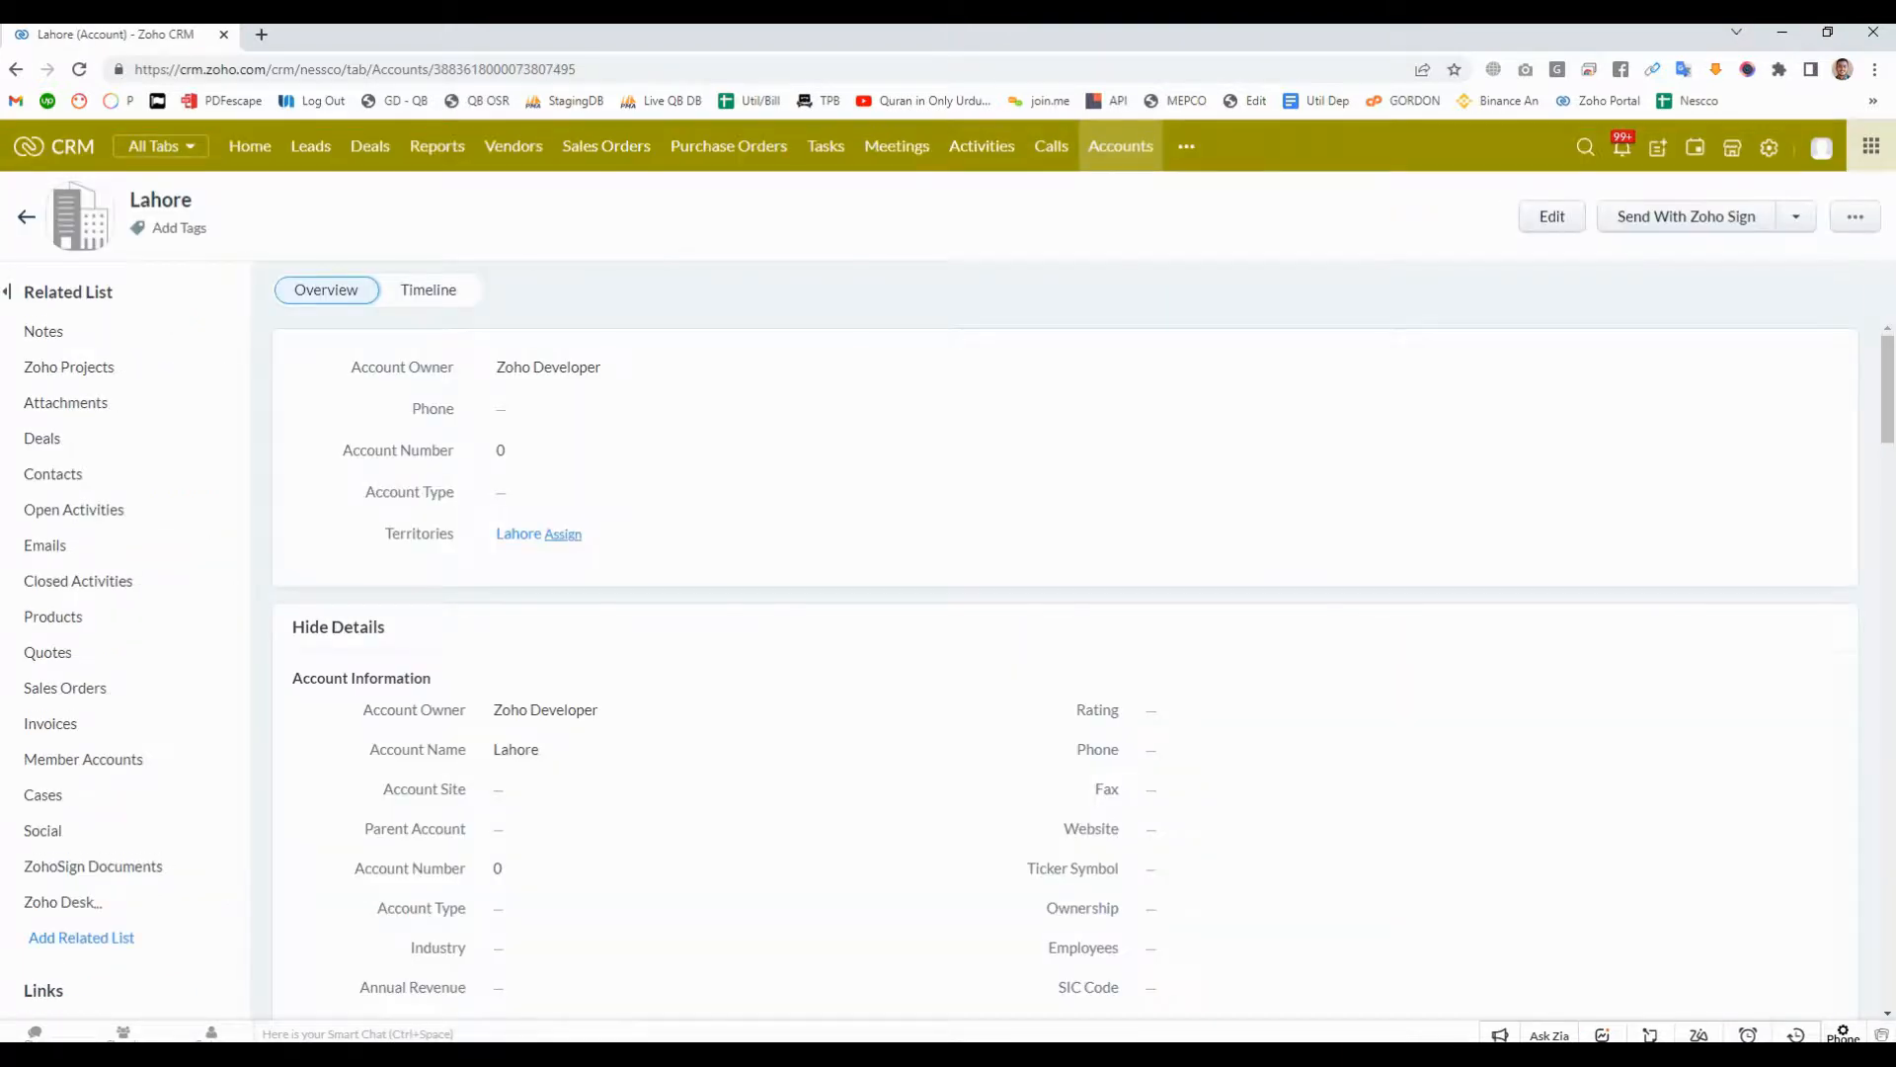
- Search the whole CRM for "test" and open the $1.00 test deal from the results
click(1585, 147)
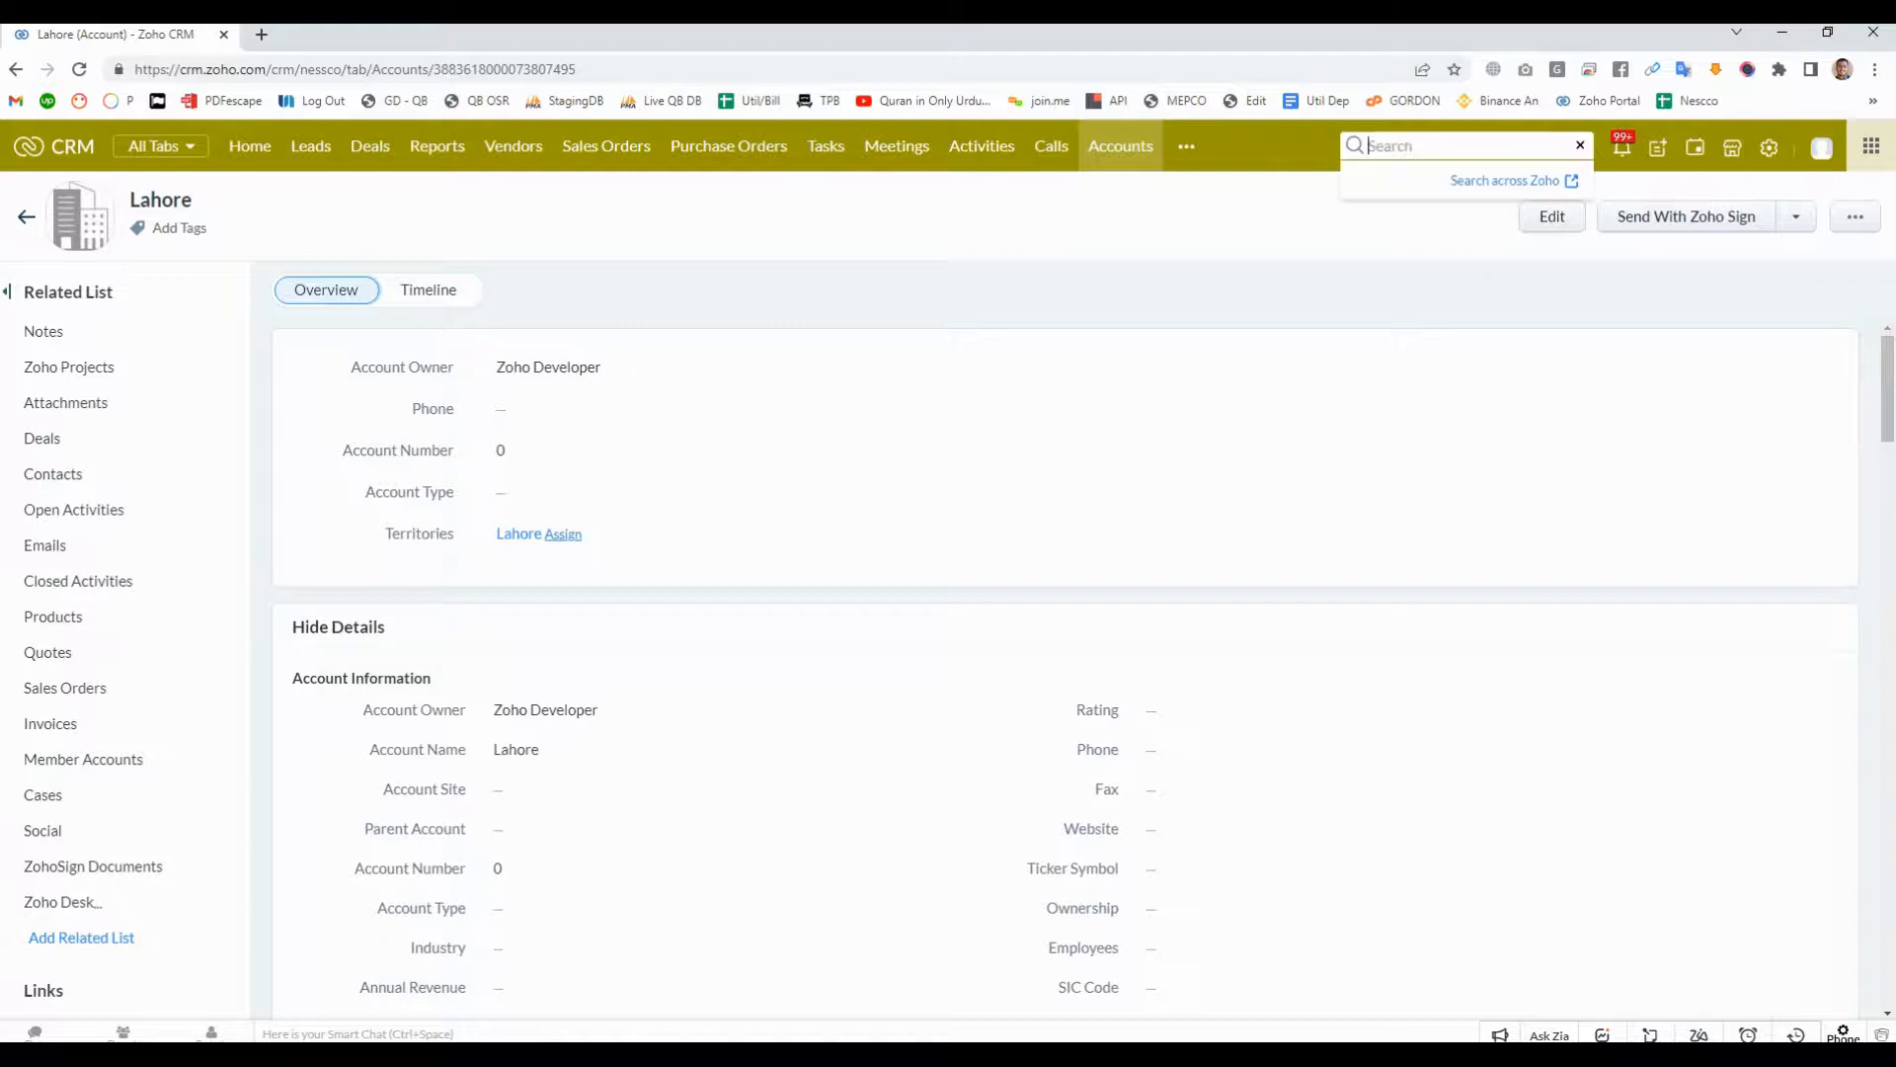
text(test)
key(Return)
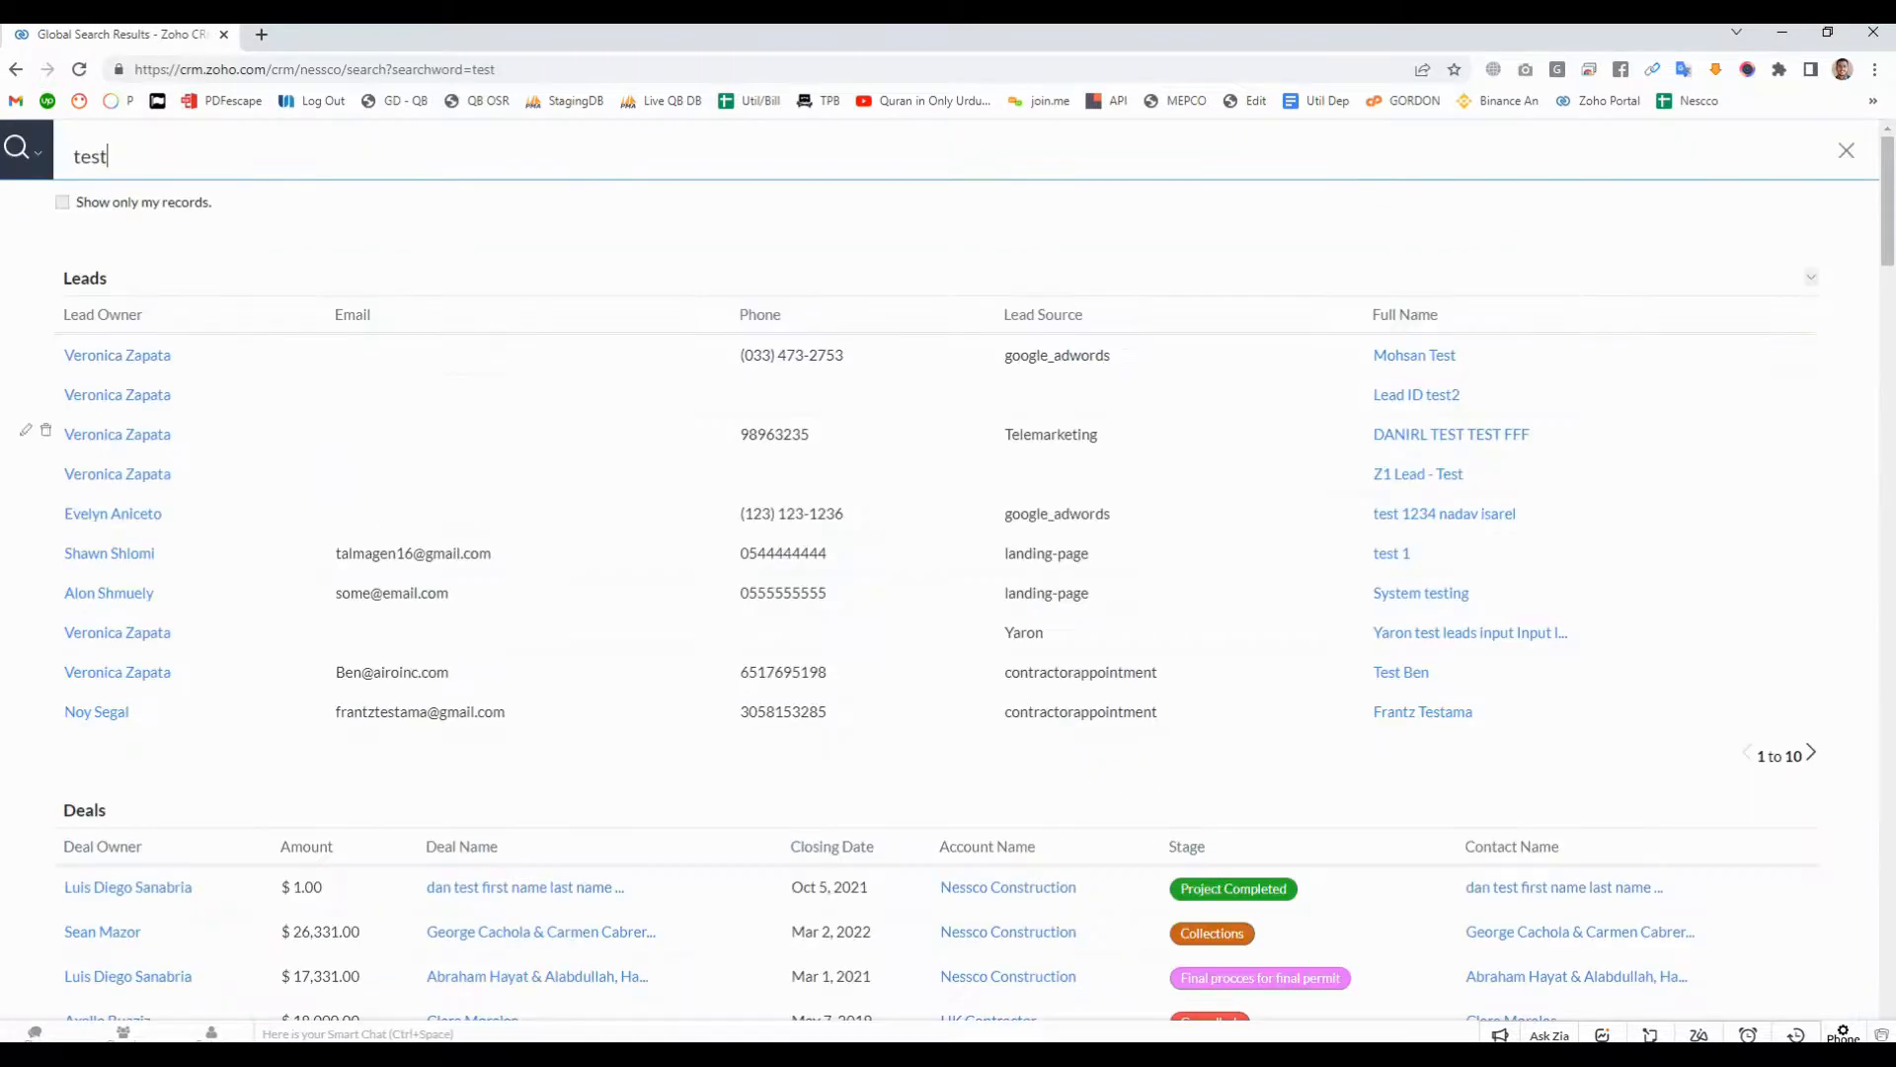
scroll(948, 573, down, 3)
scroll(524, 590, down, 2)
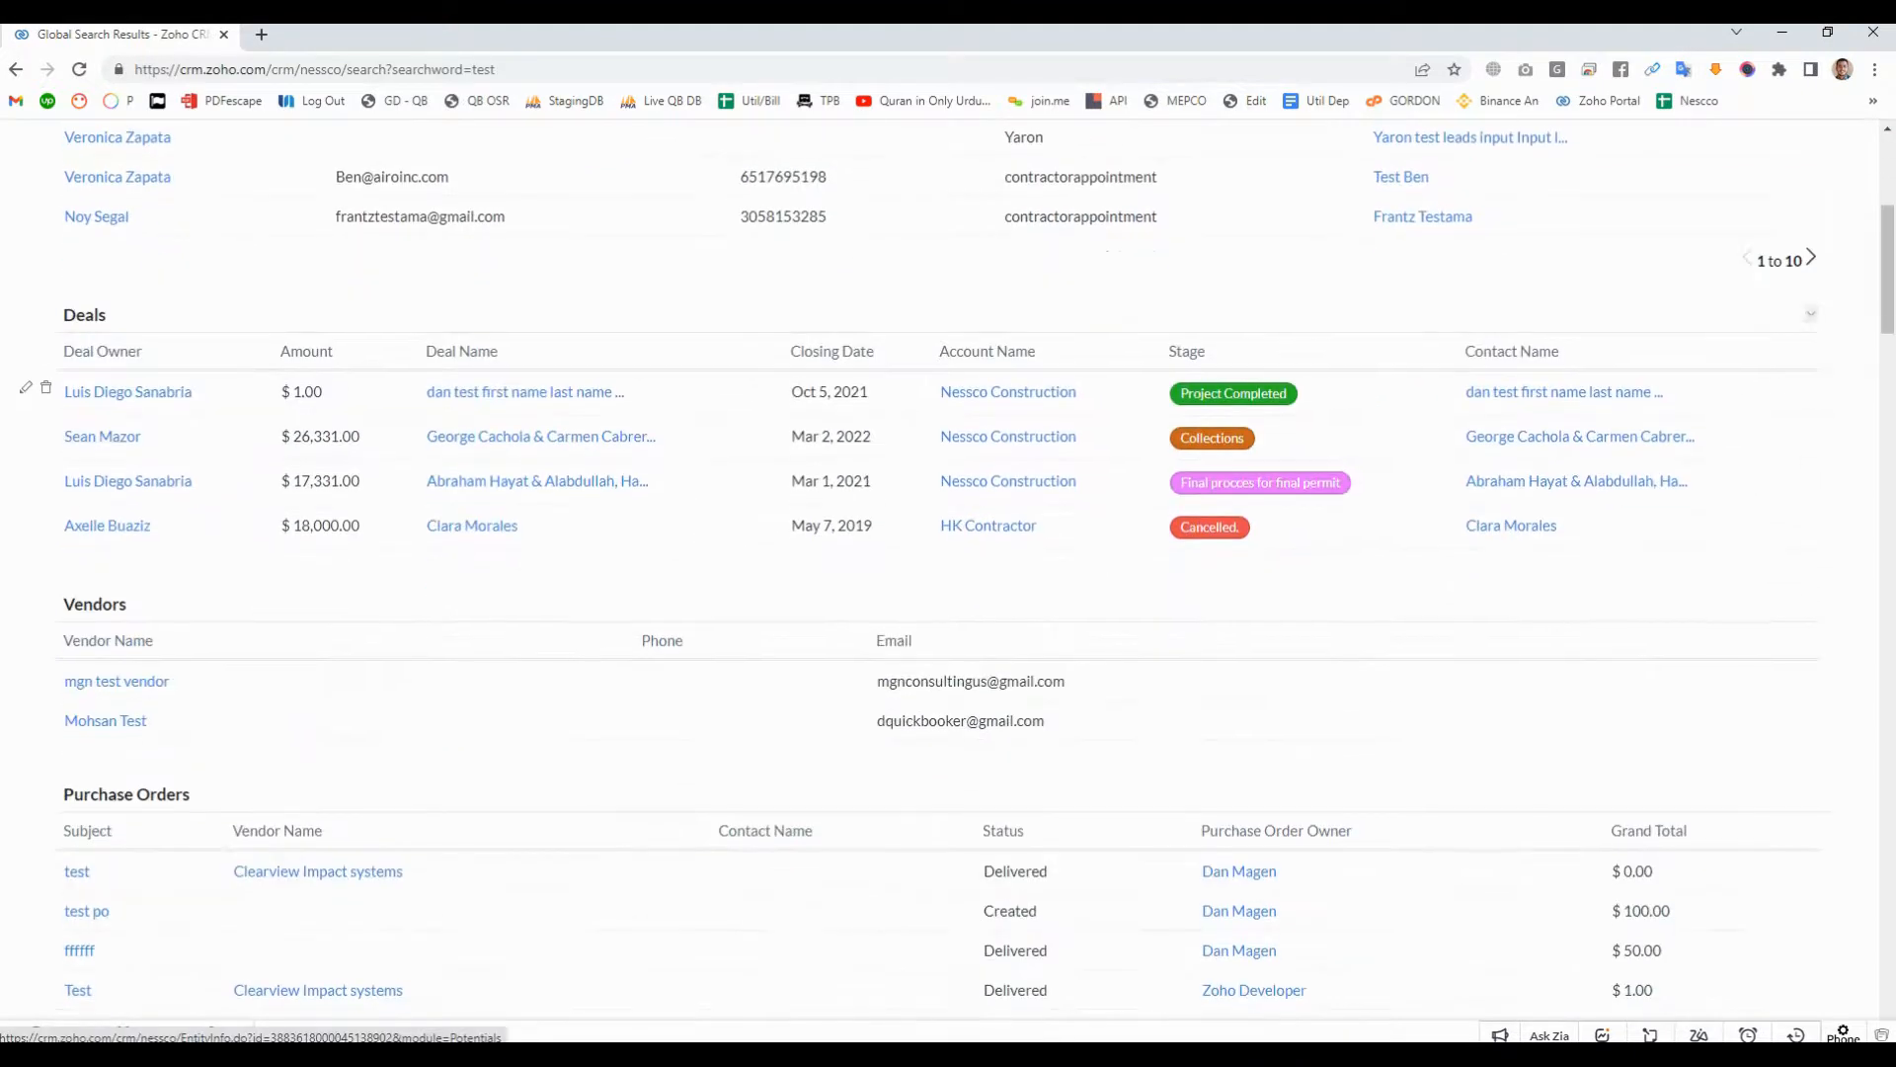
click(523, 392)
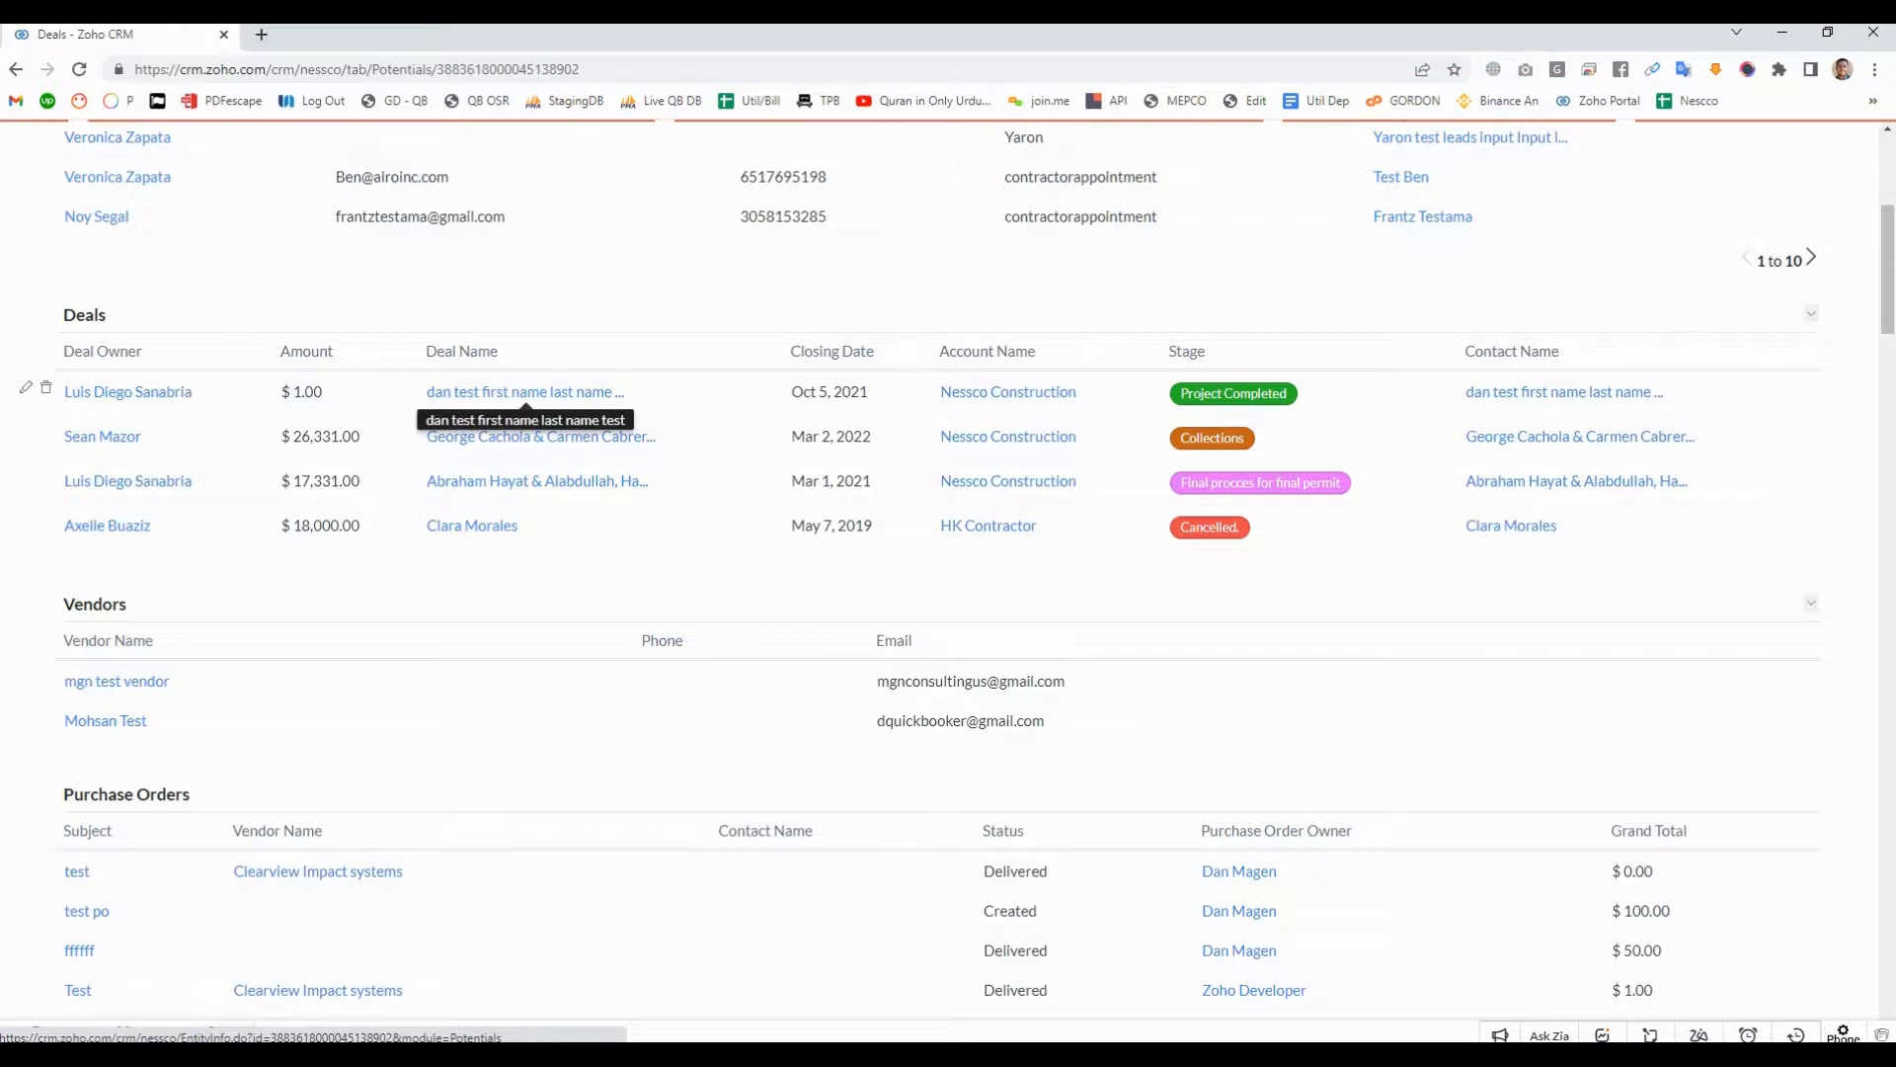
- Find the account name field on the deal page by searching the page for "account"
scroll(1065, 632, down, 3)
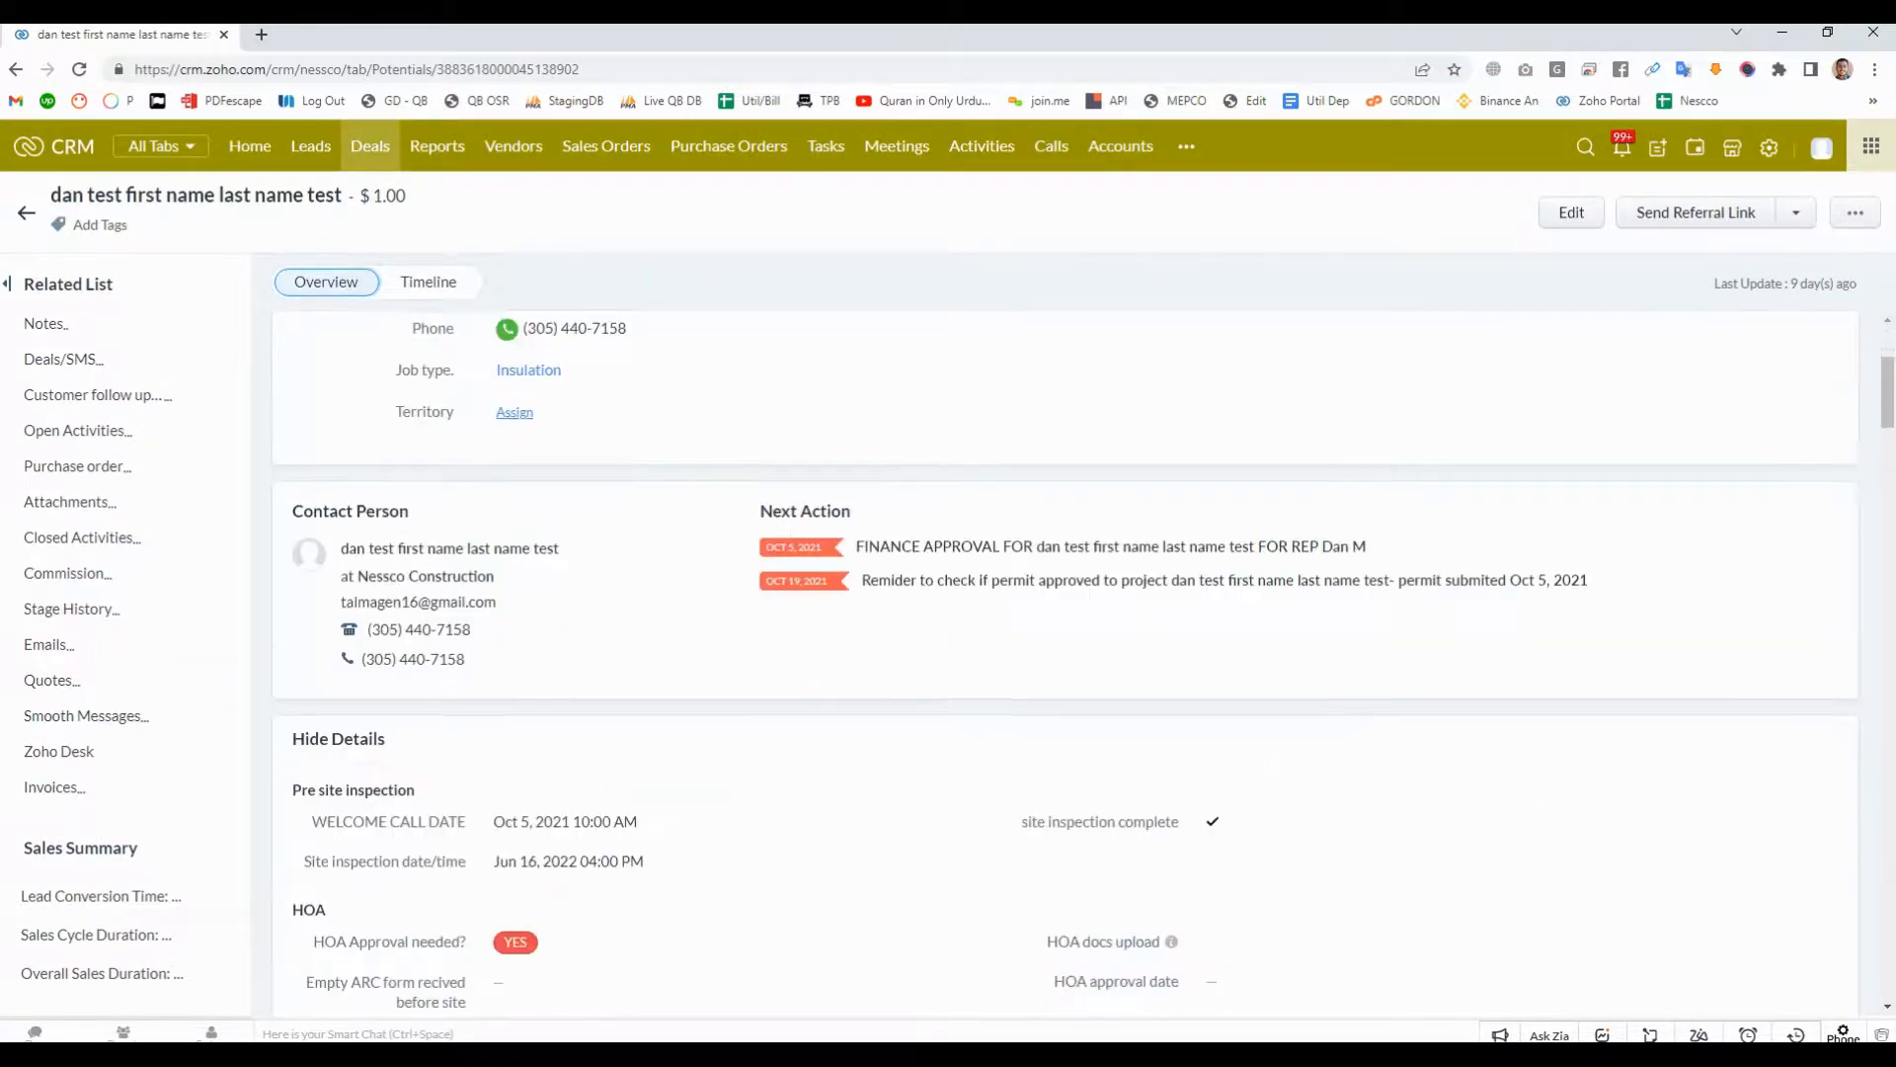
key(ctrl+f)
text(account)
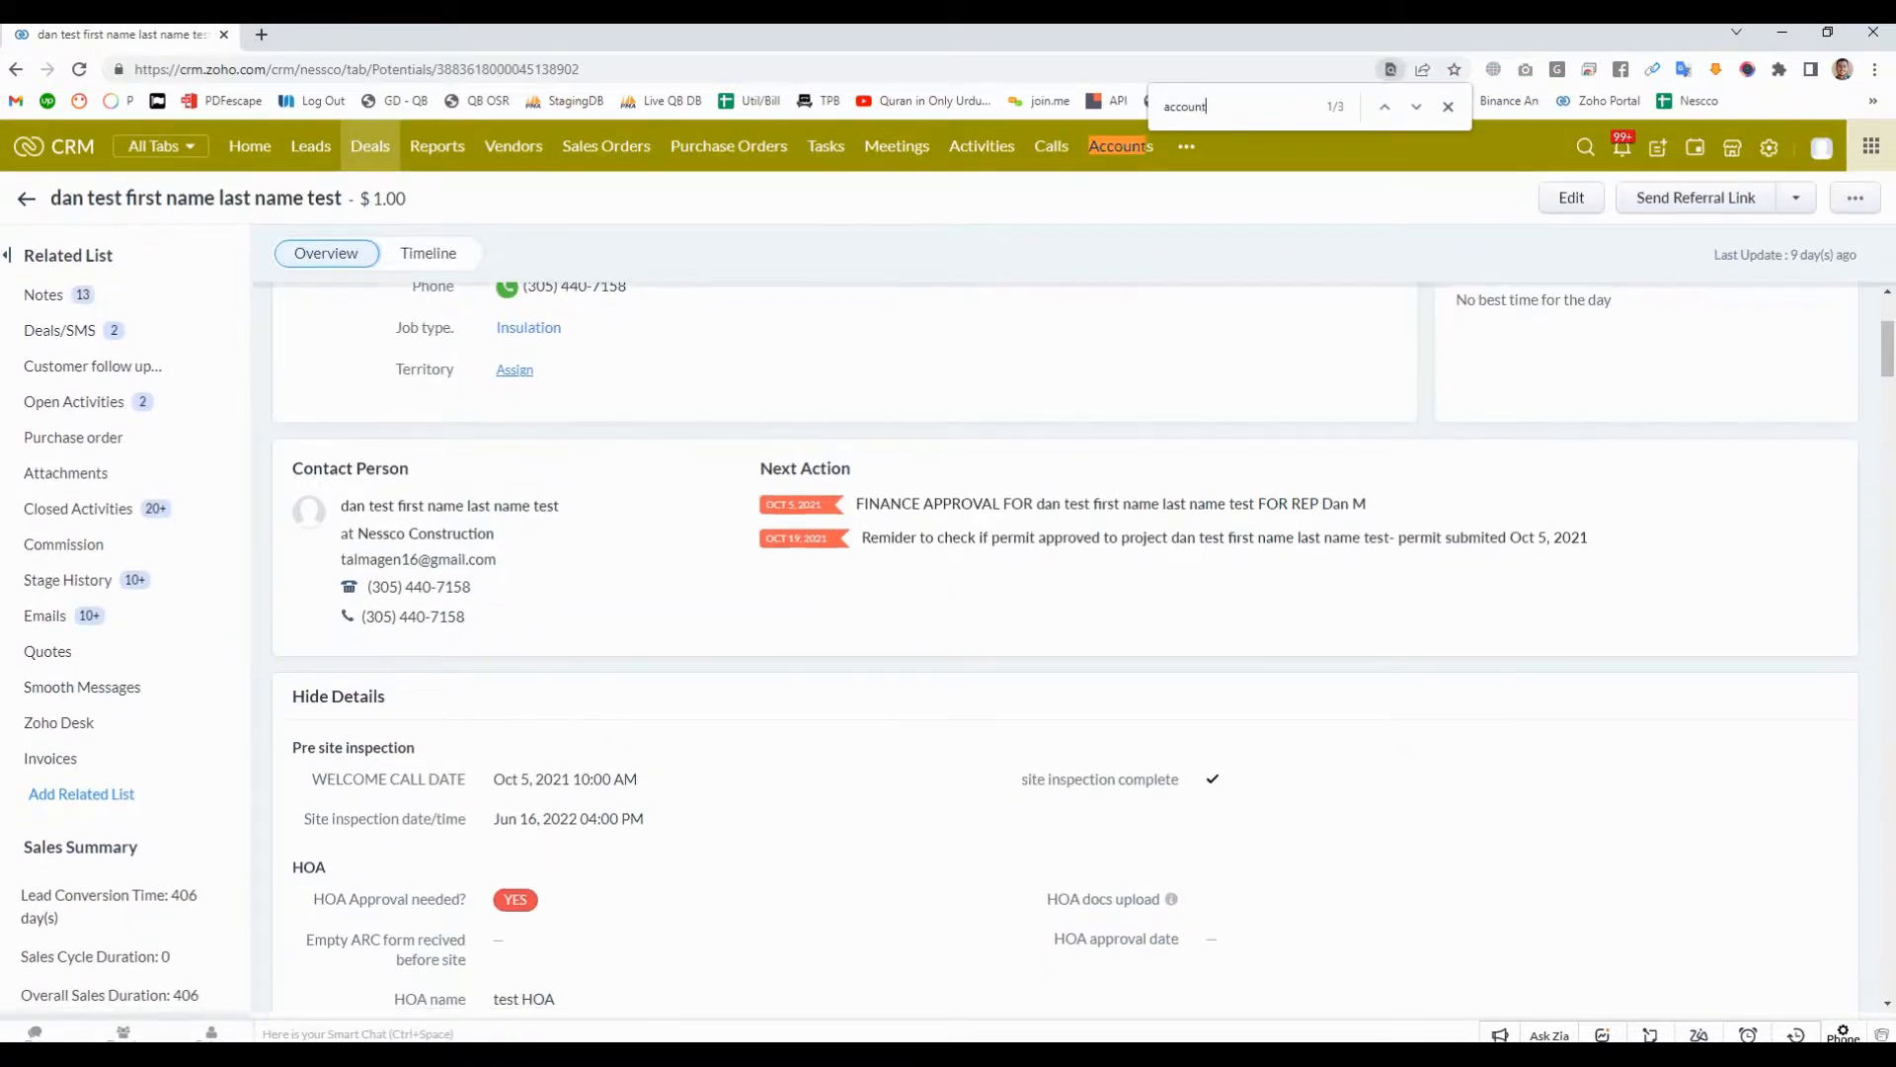
key(Return)
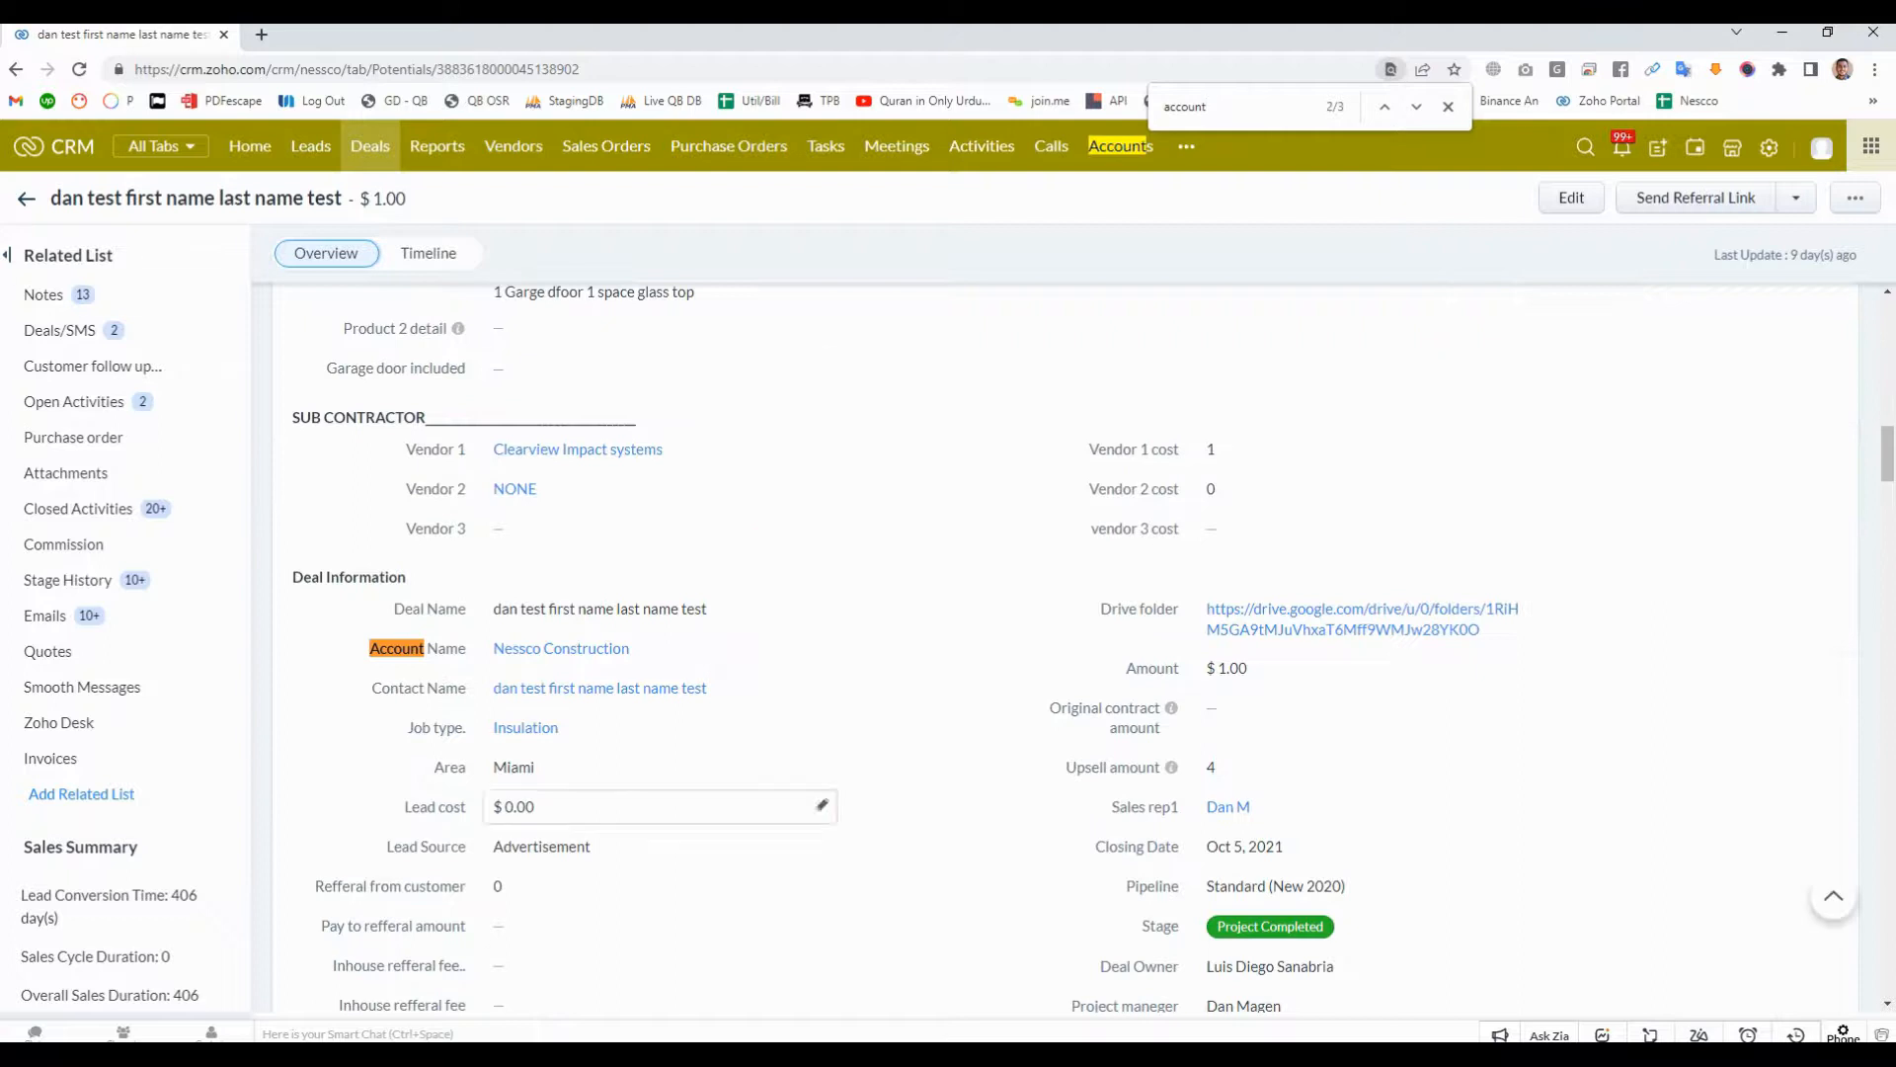
- Change the test deal's account name to Lahore and save the field
mouse_move(593, 648)
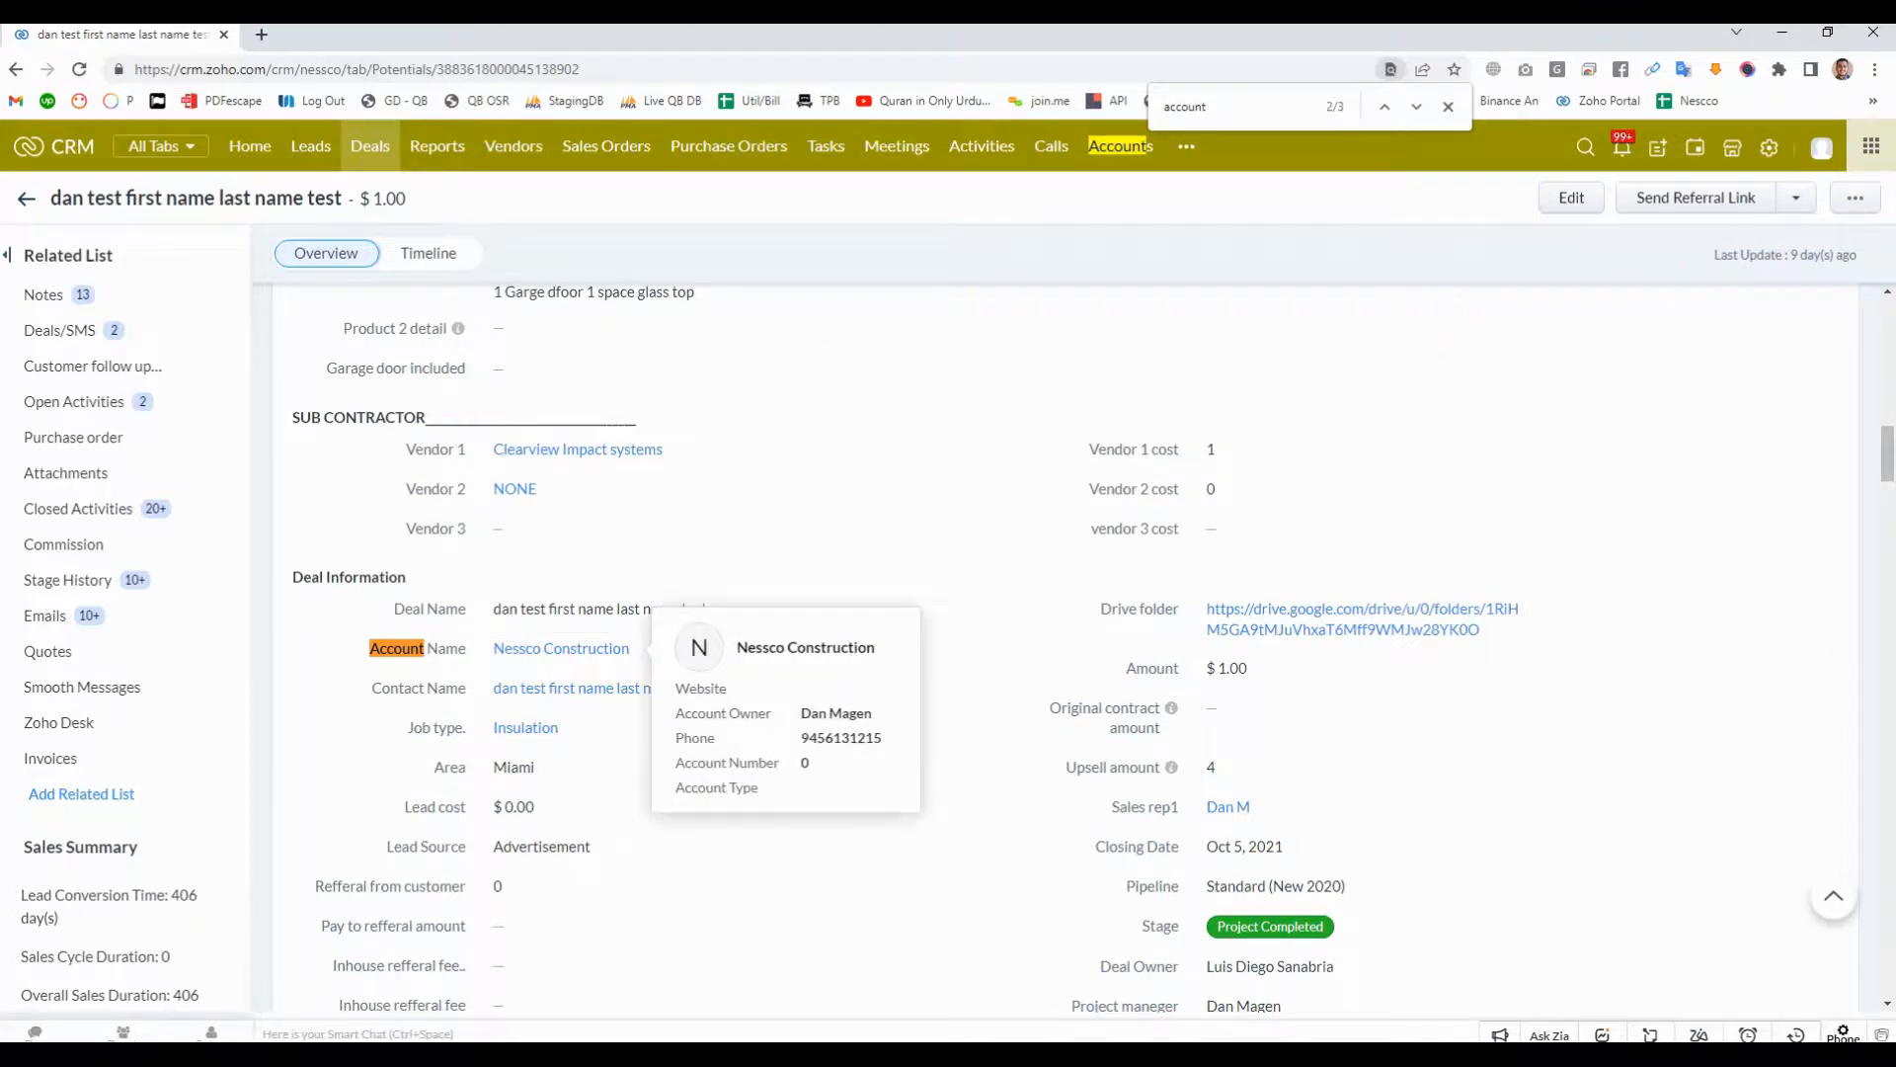
click(822, 647)
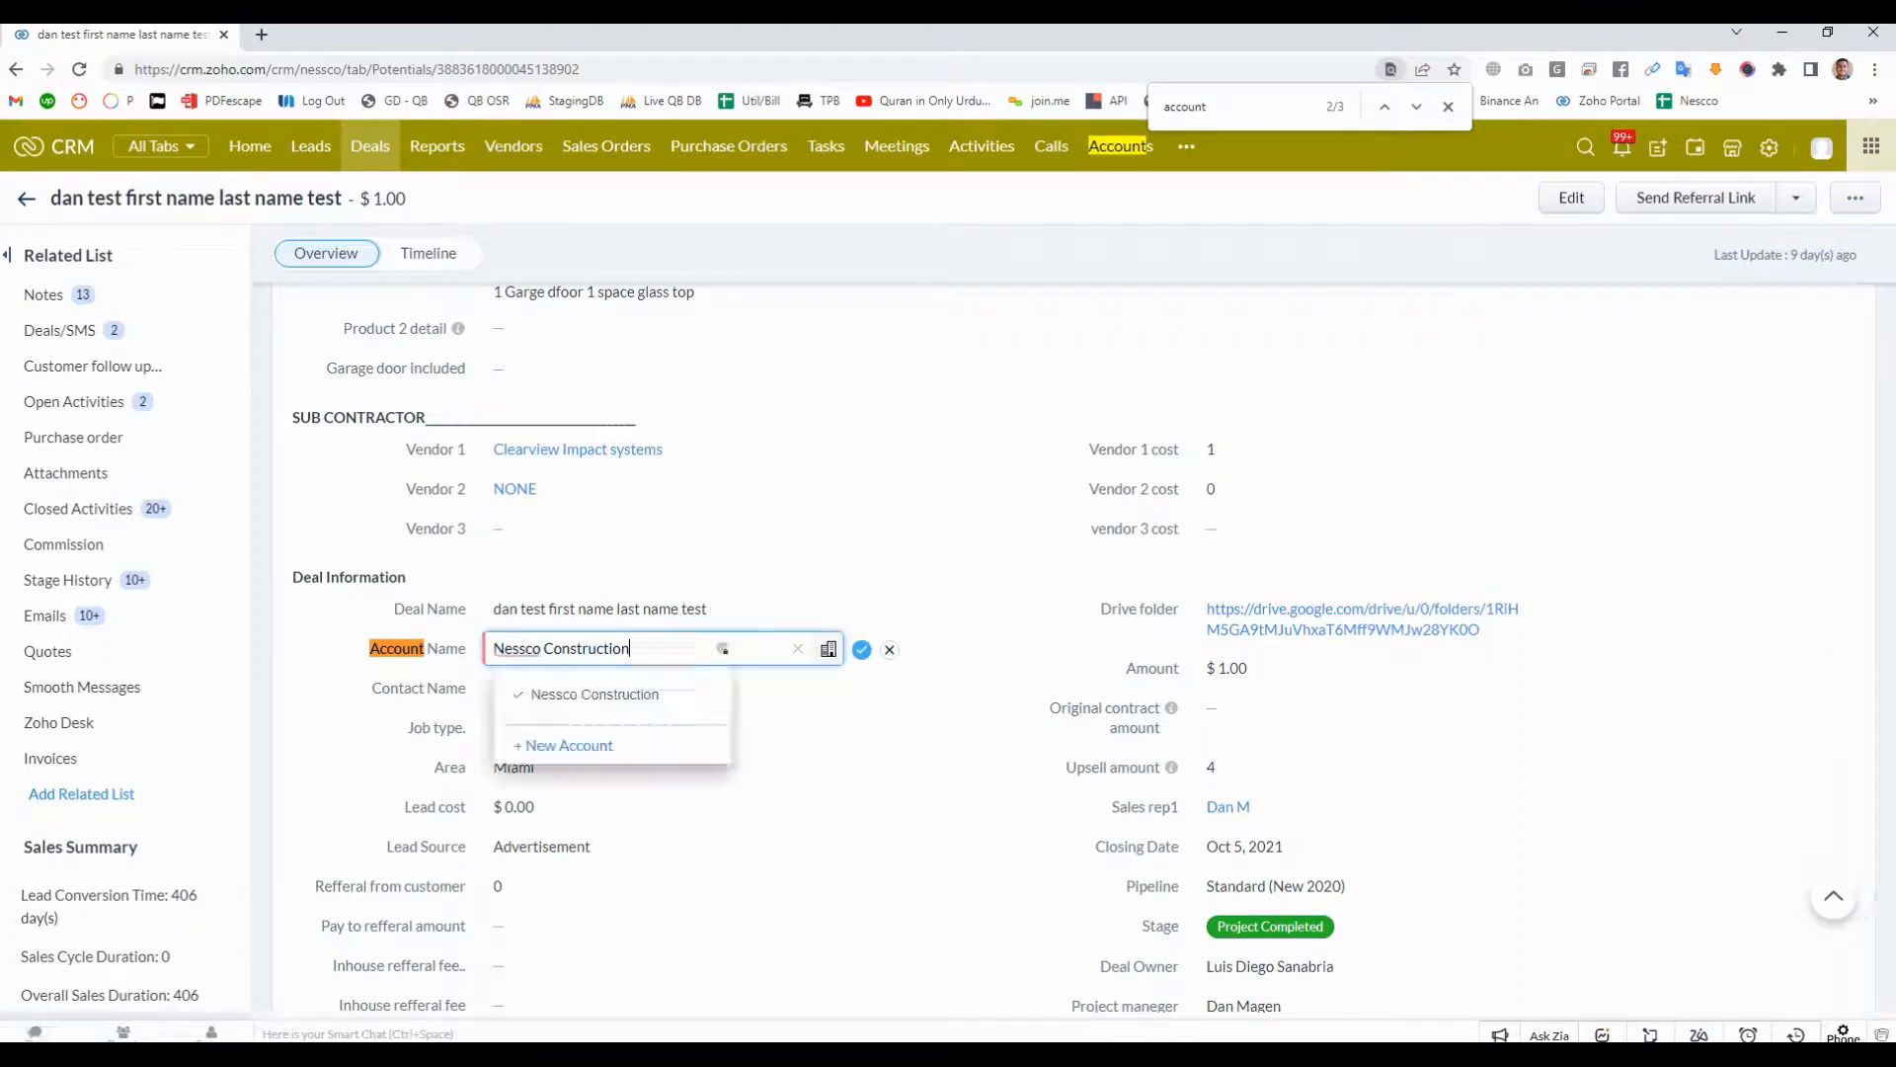
click(598, 649)
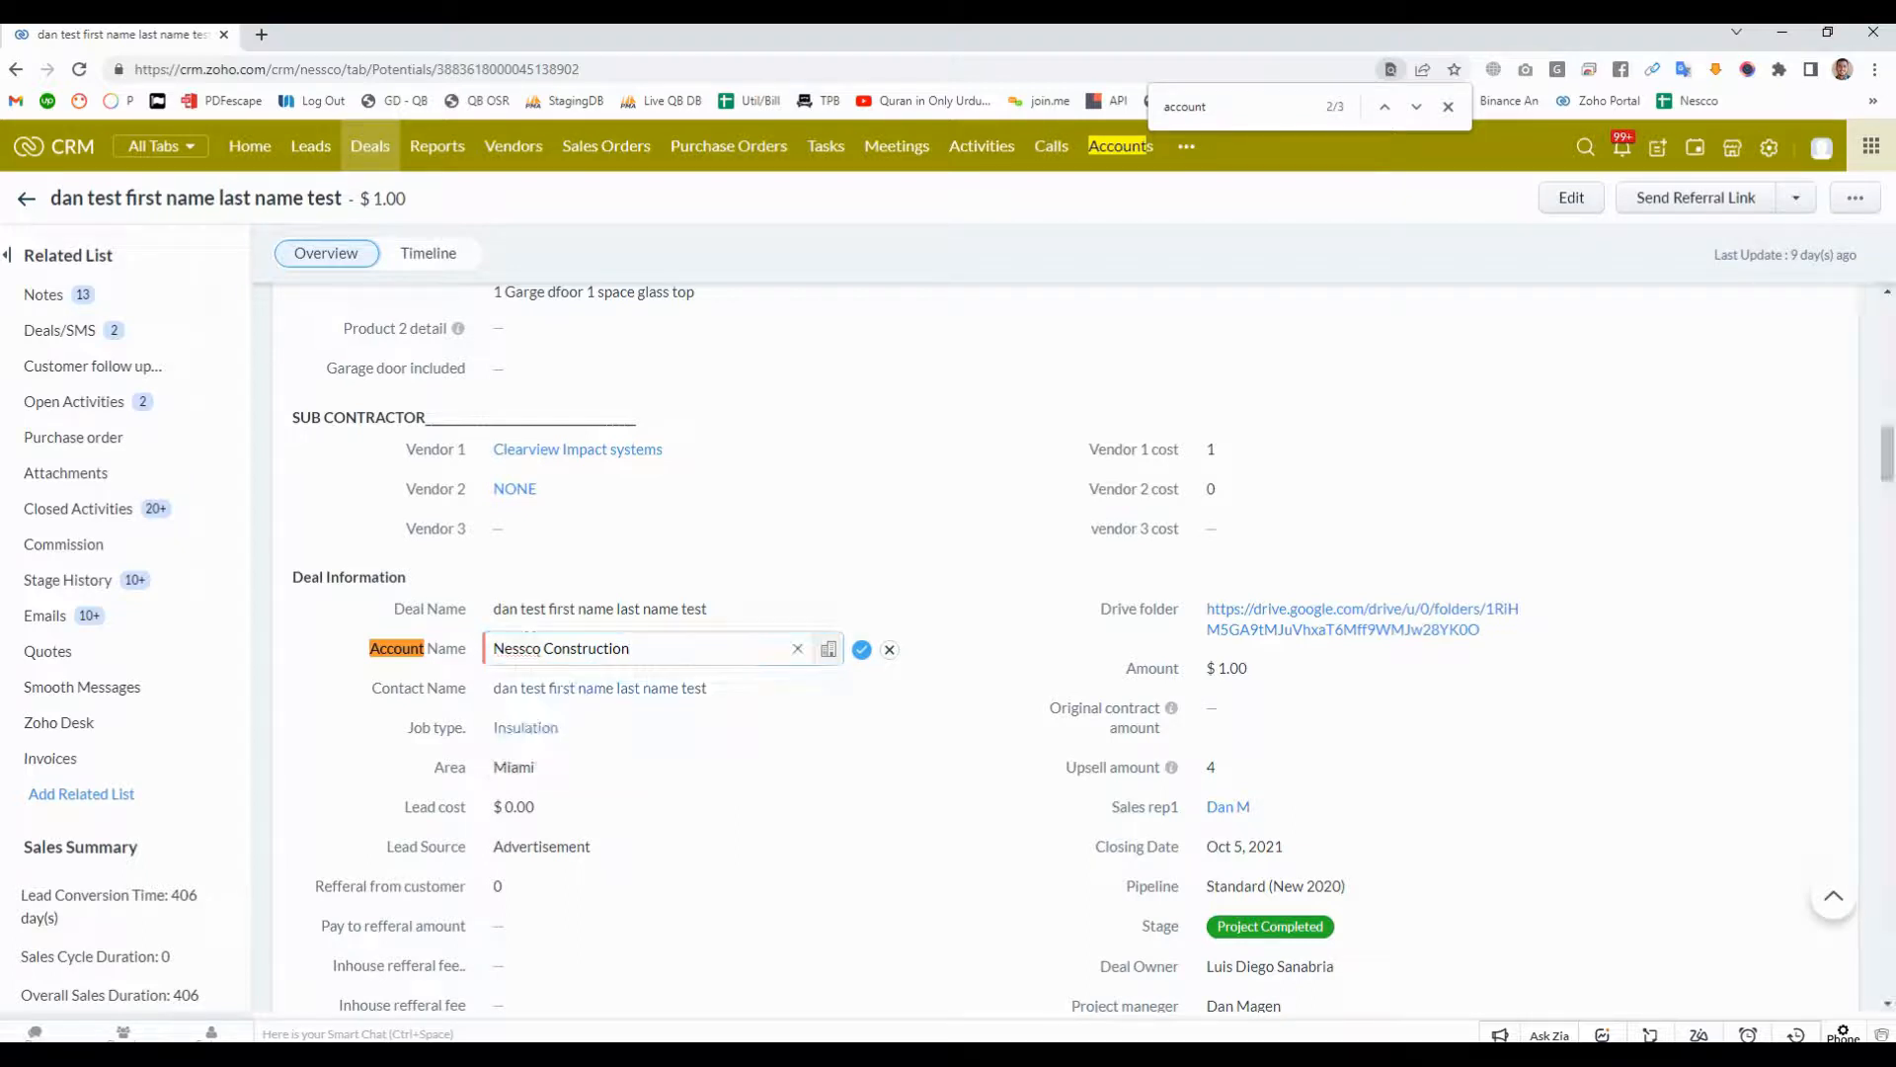
double_click(598, 649)
key(BackSpace)
key(BackSpace)
key(BackSpace)
key(BackSpace)
key(BackSpace)
key(BackSpace)
key(BackSpace)
key(BackSpace)
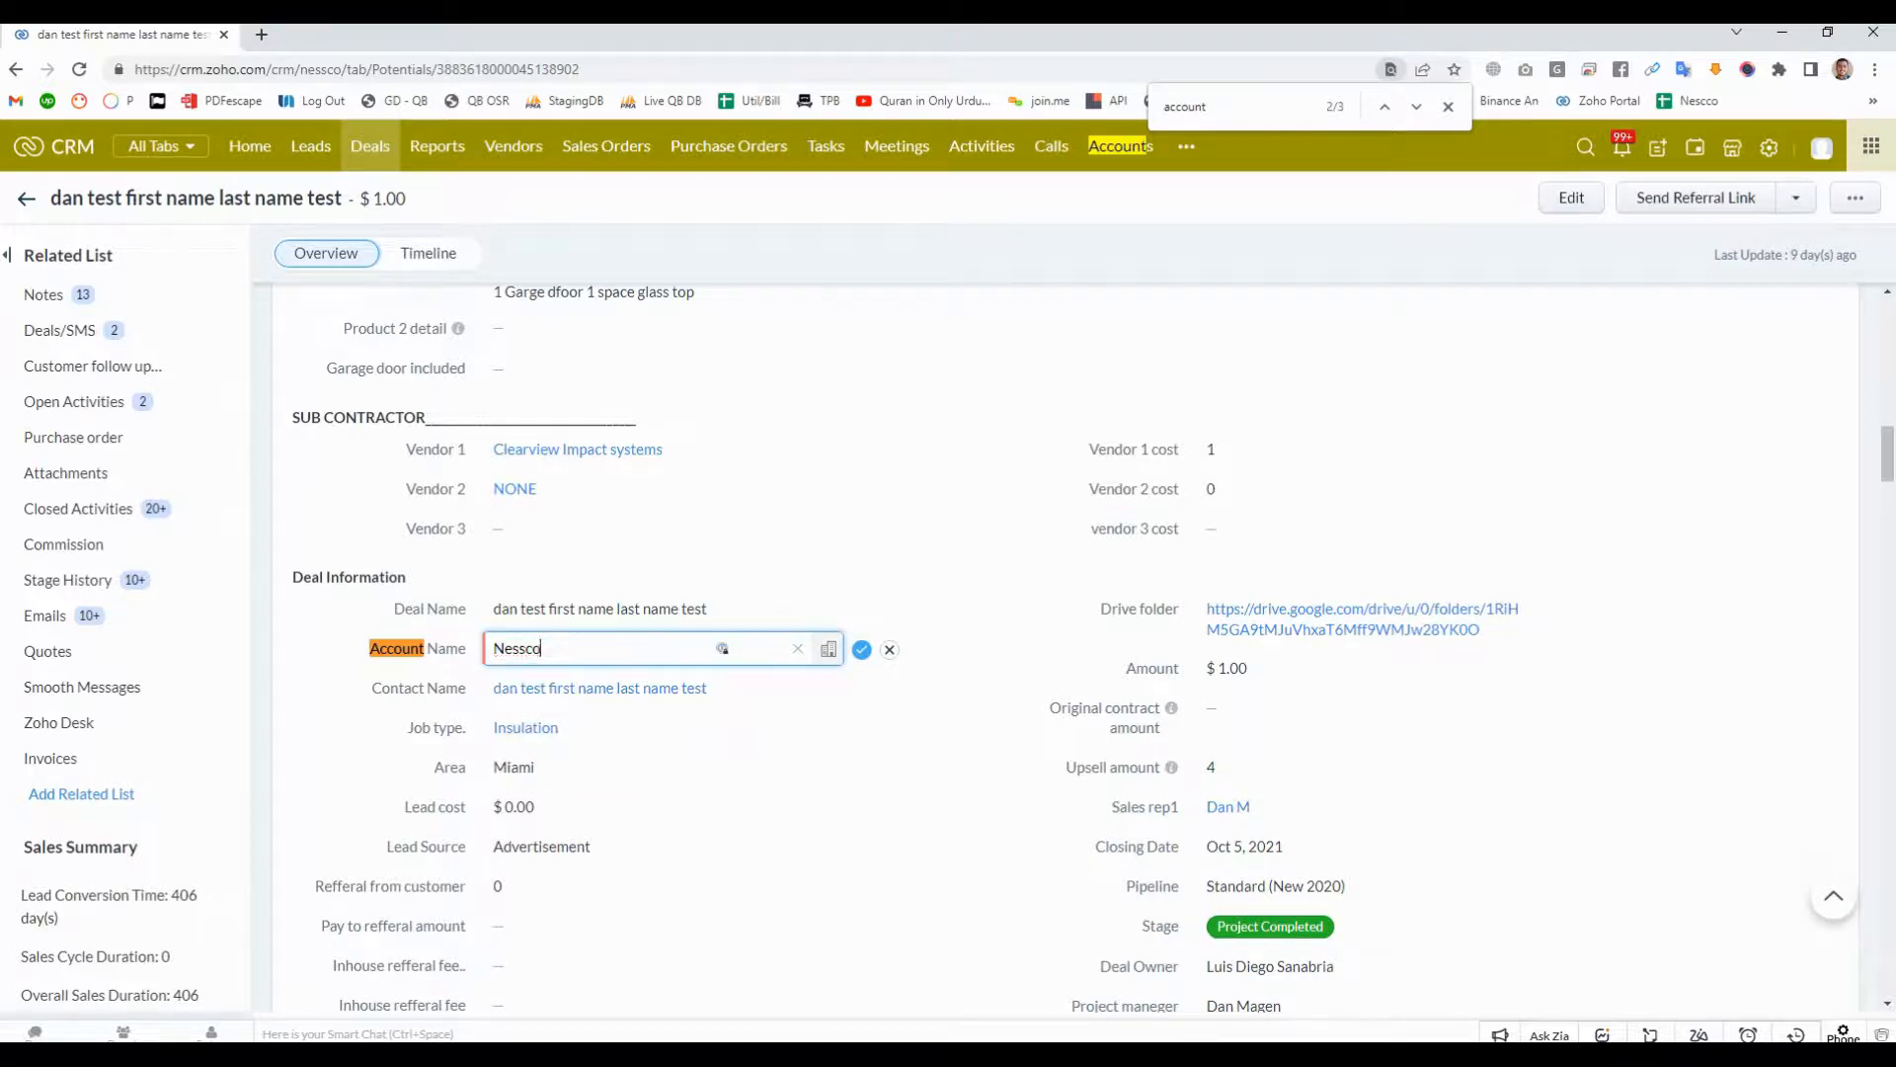
text(Lahore)
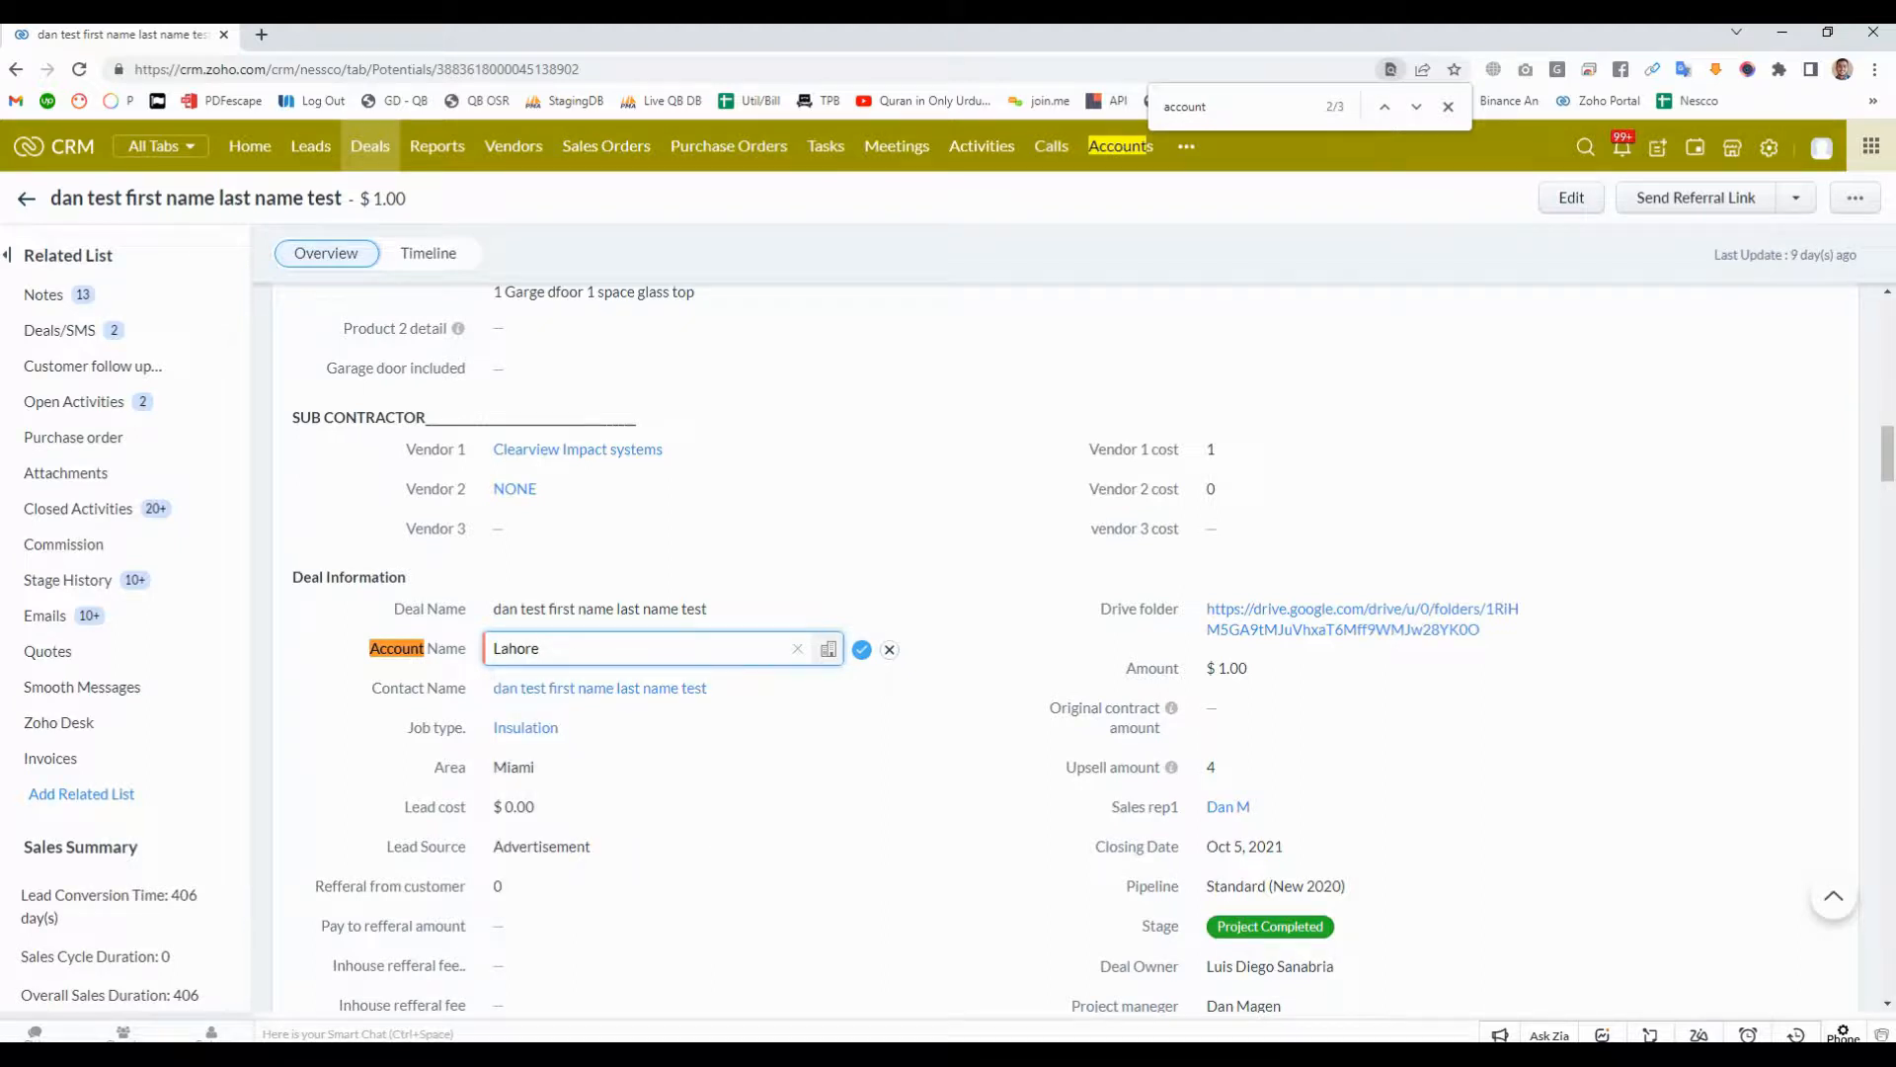
key(Return)
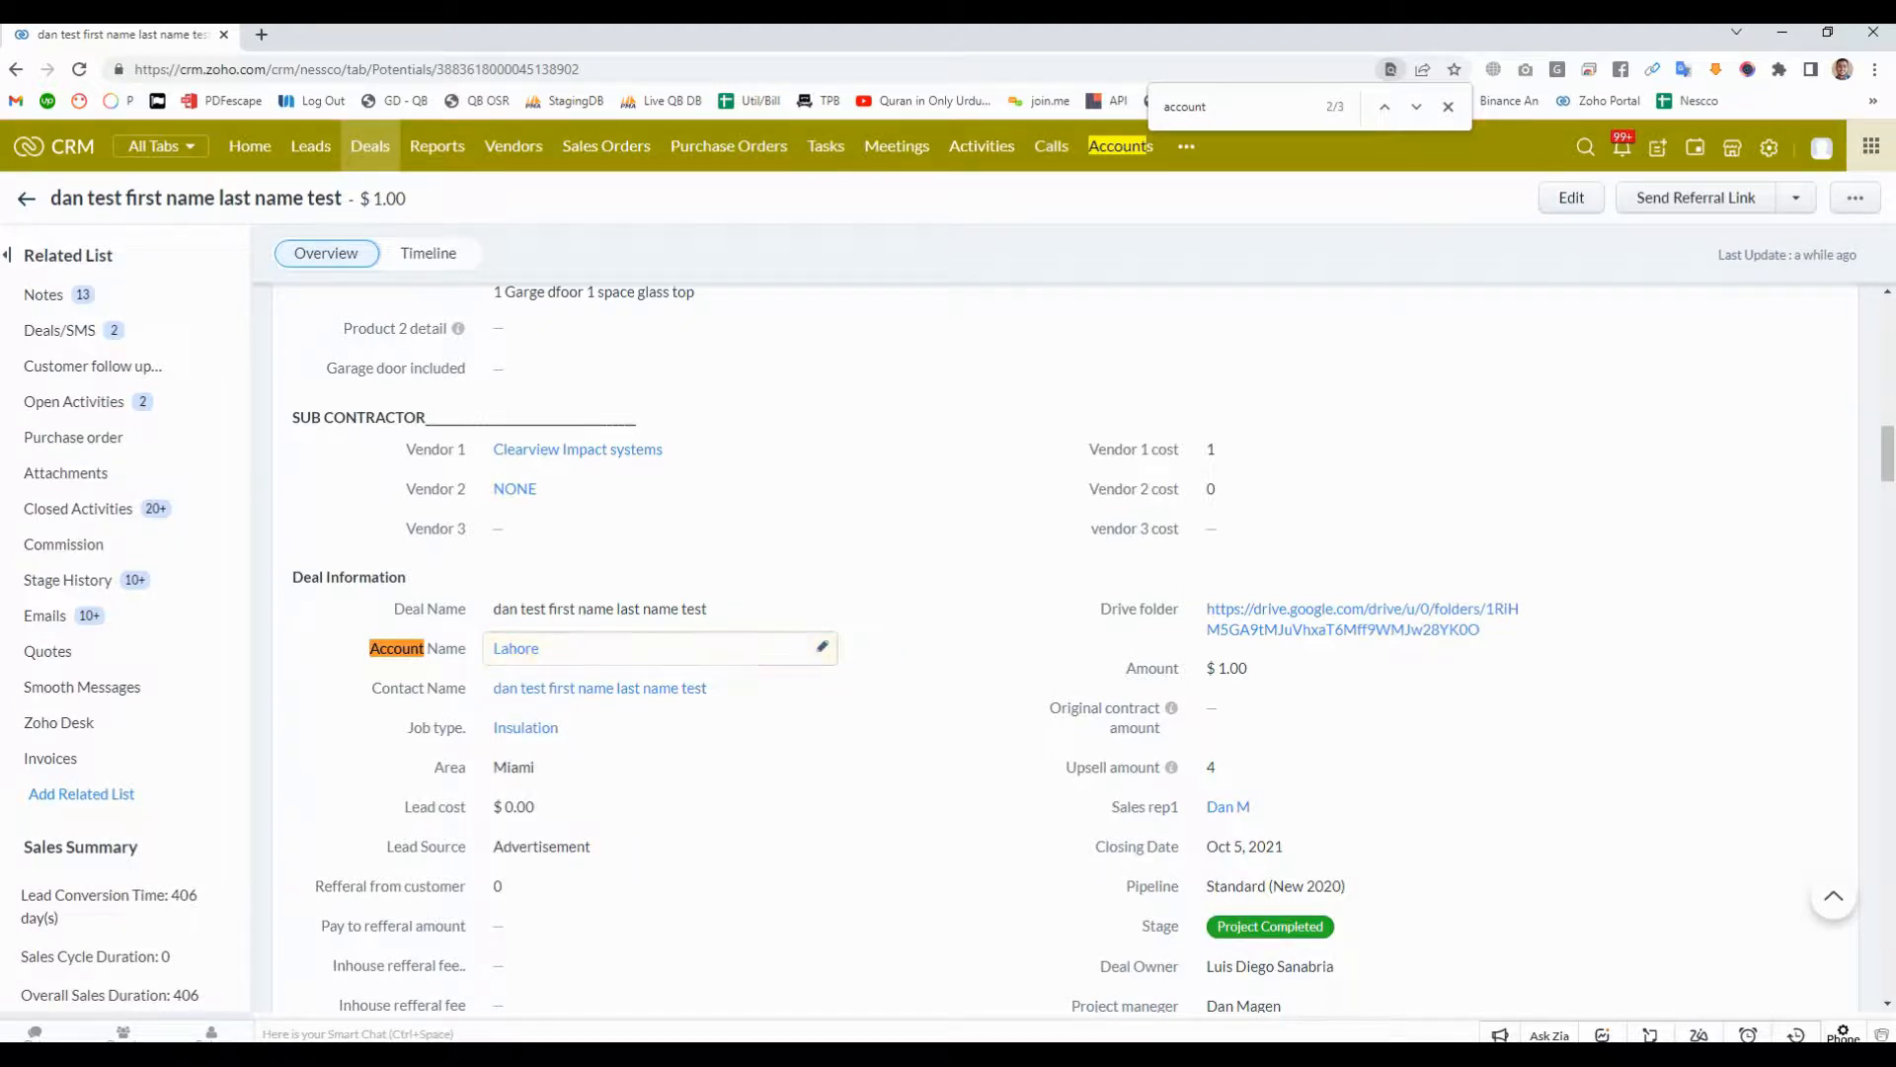
- Return to the Deals list and filter it to the Lahore territory
scroll(662, 523, up, 6)
scroll(662, 523, up, 10)
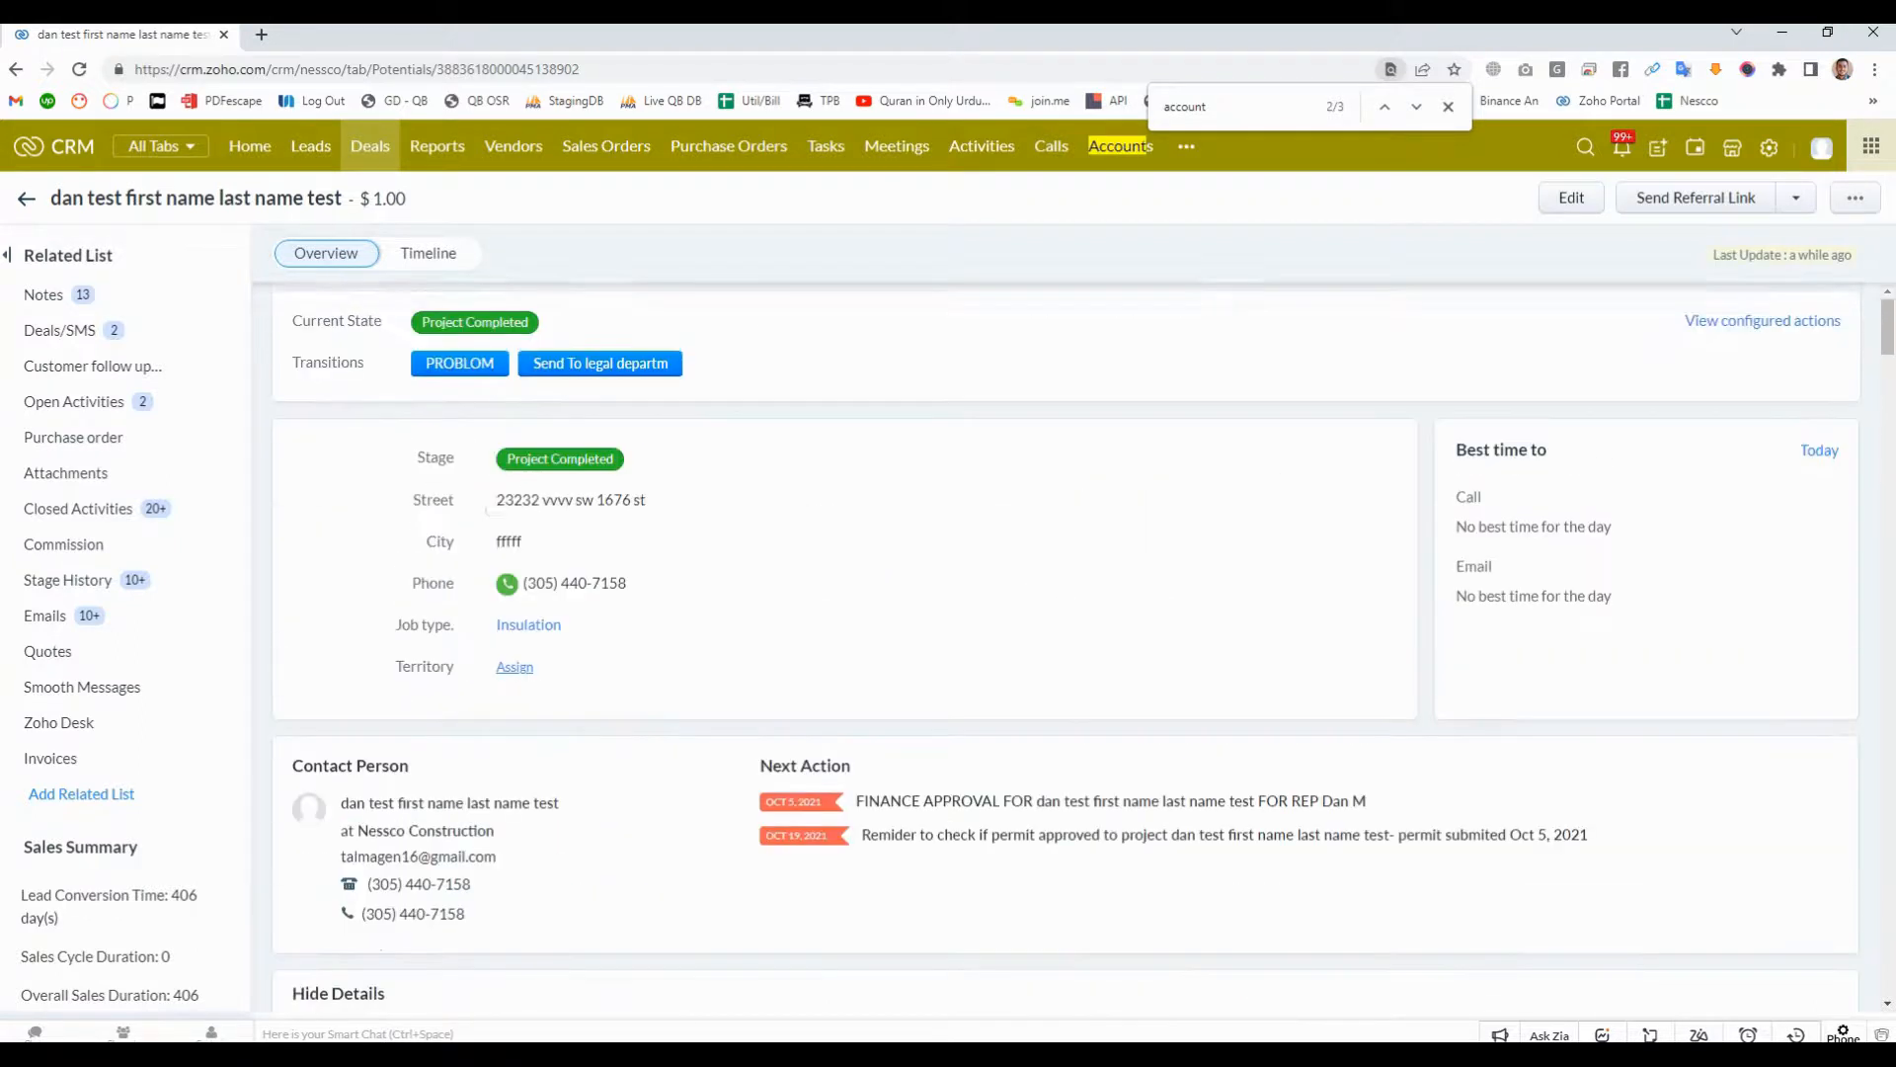
click(371, 146)
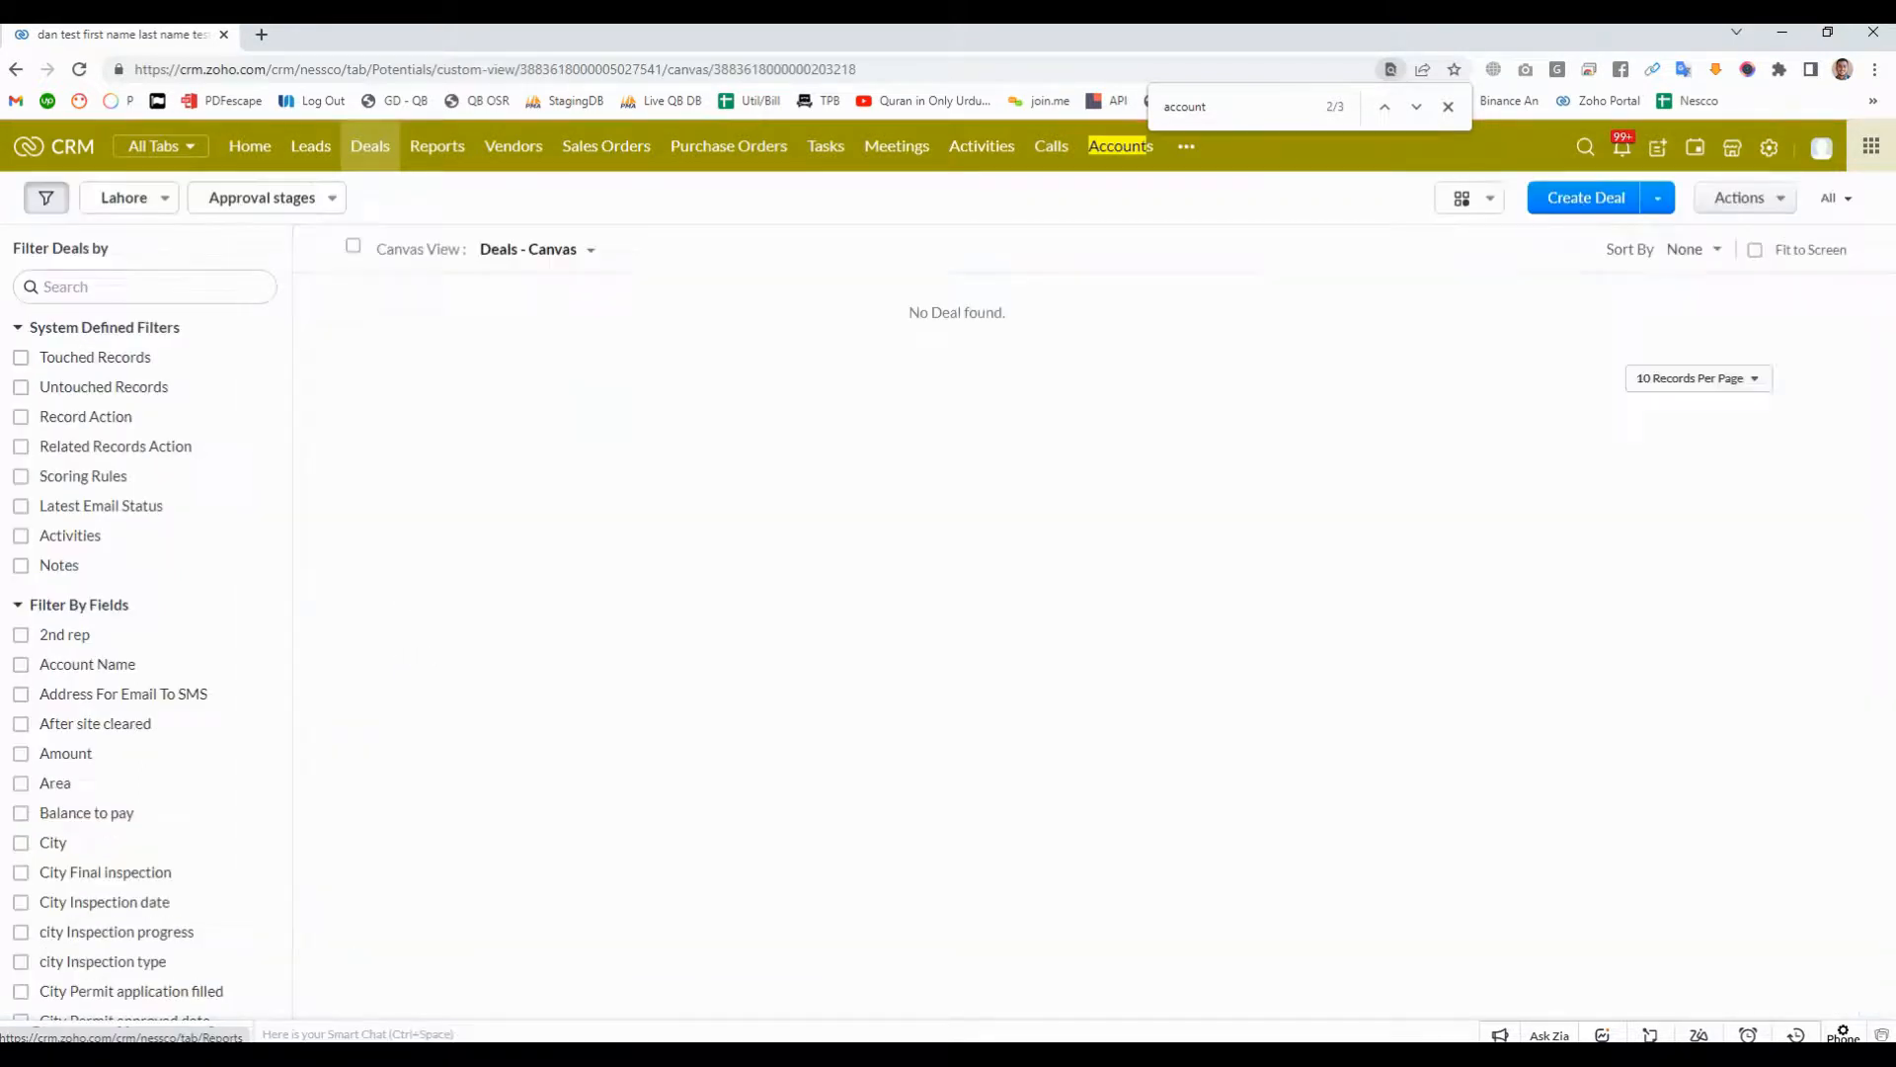
click(1448, 107)
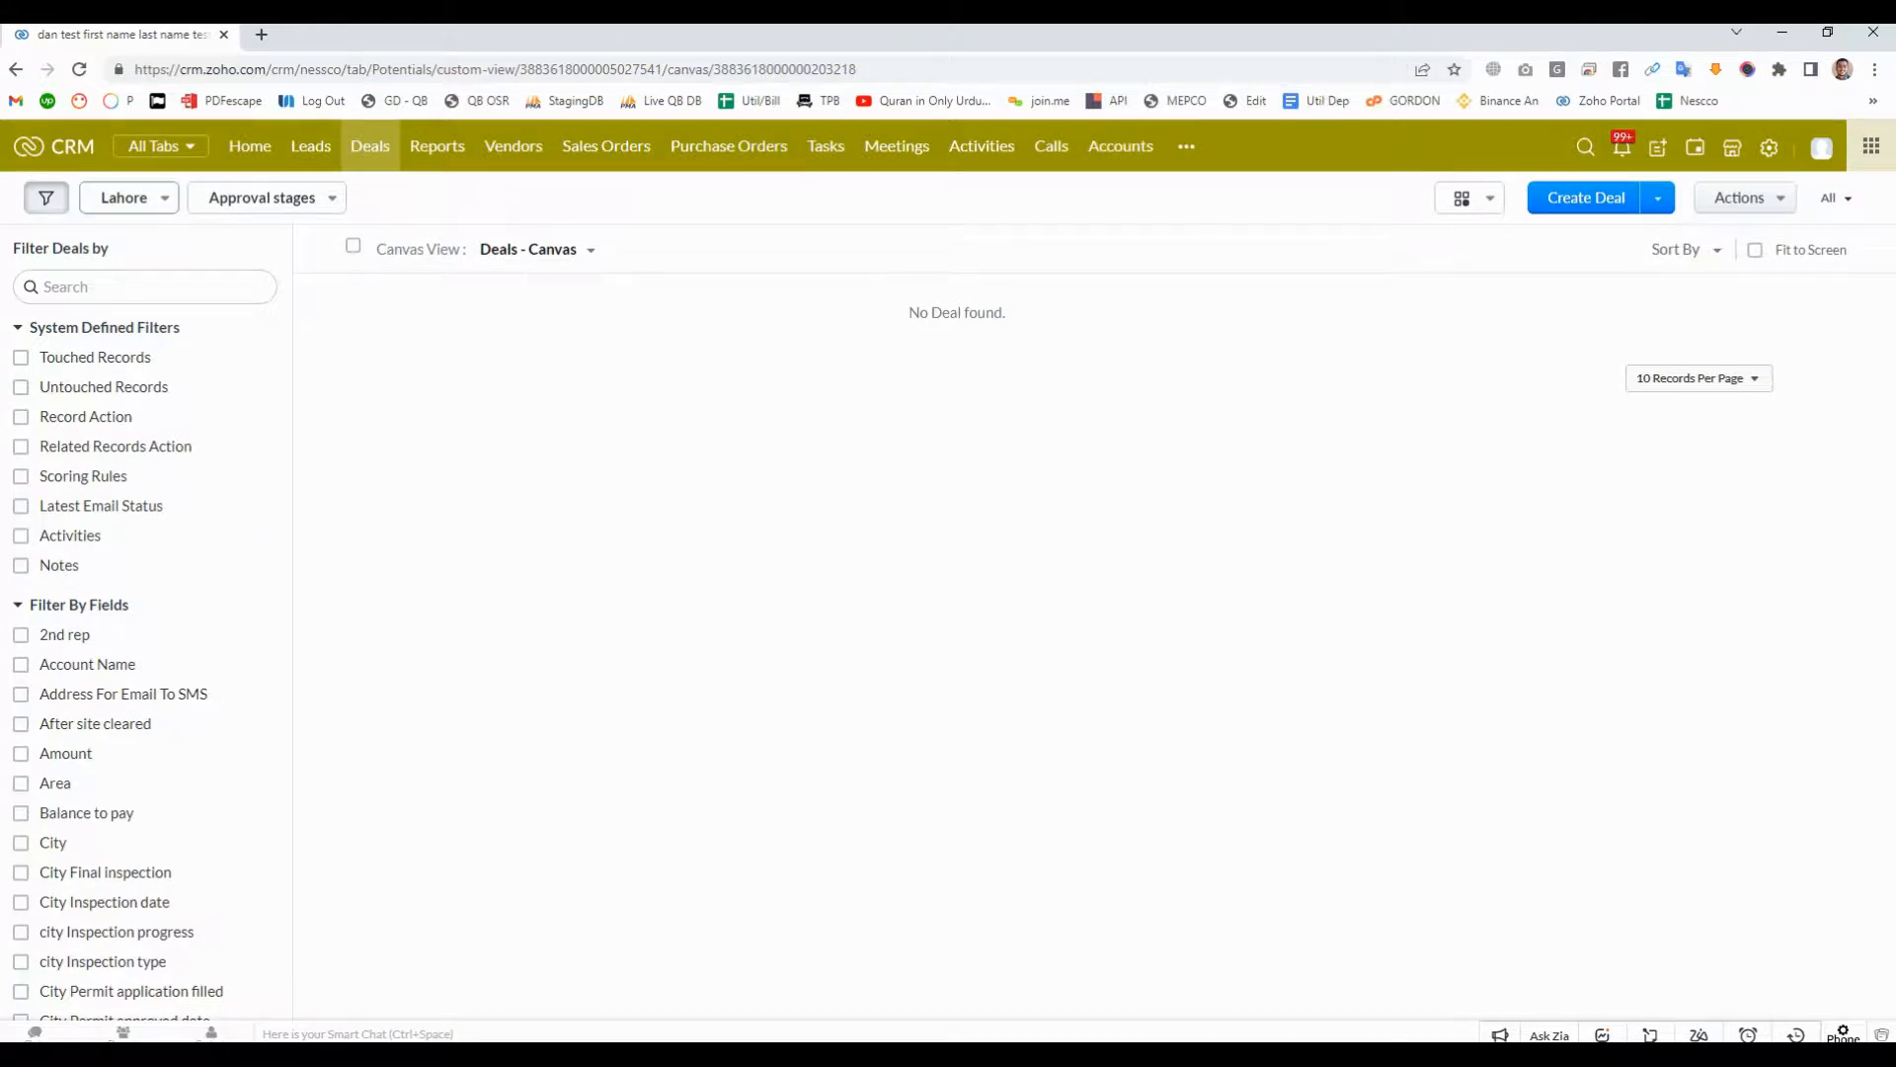
click(123, 198)
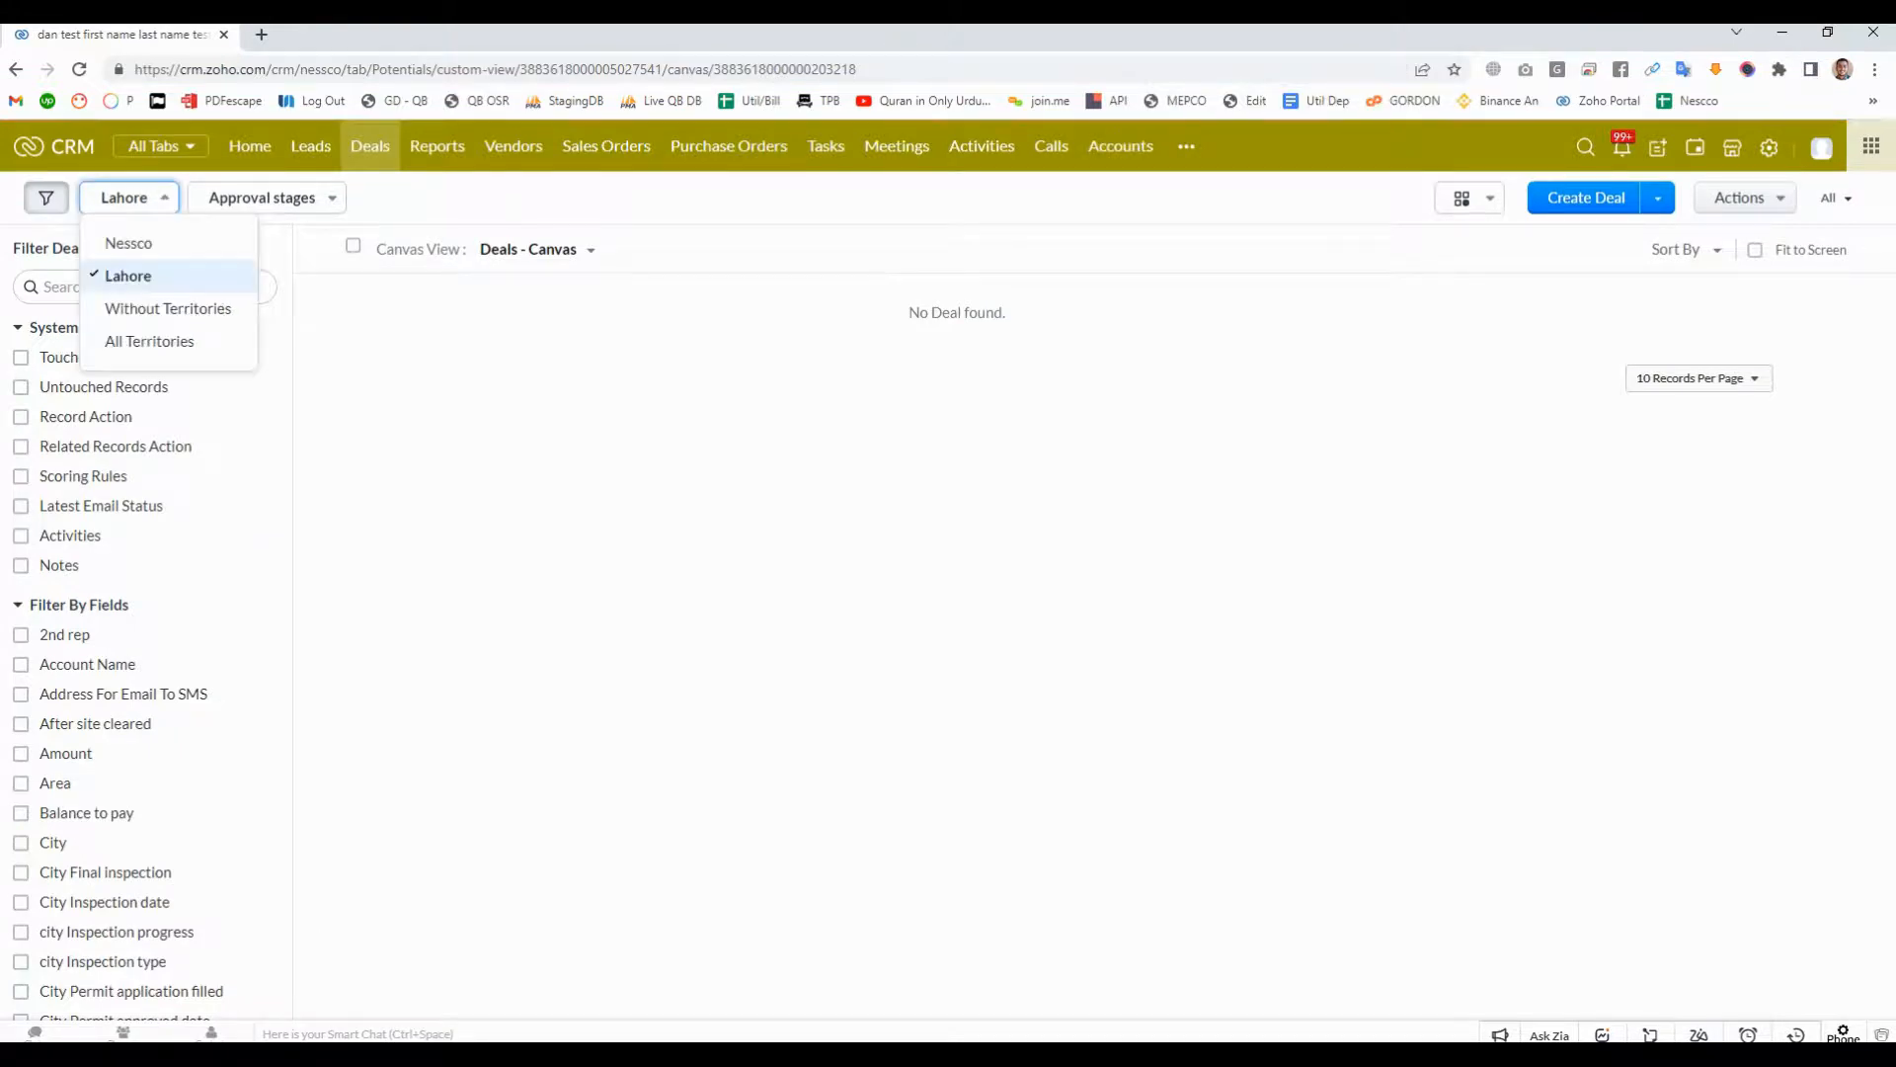
click(129, 277)
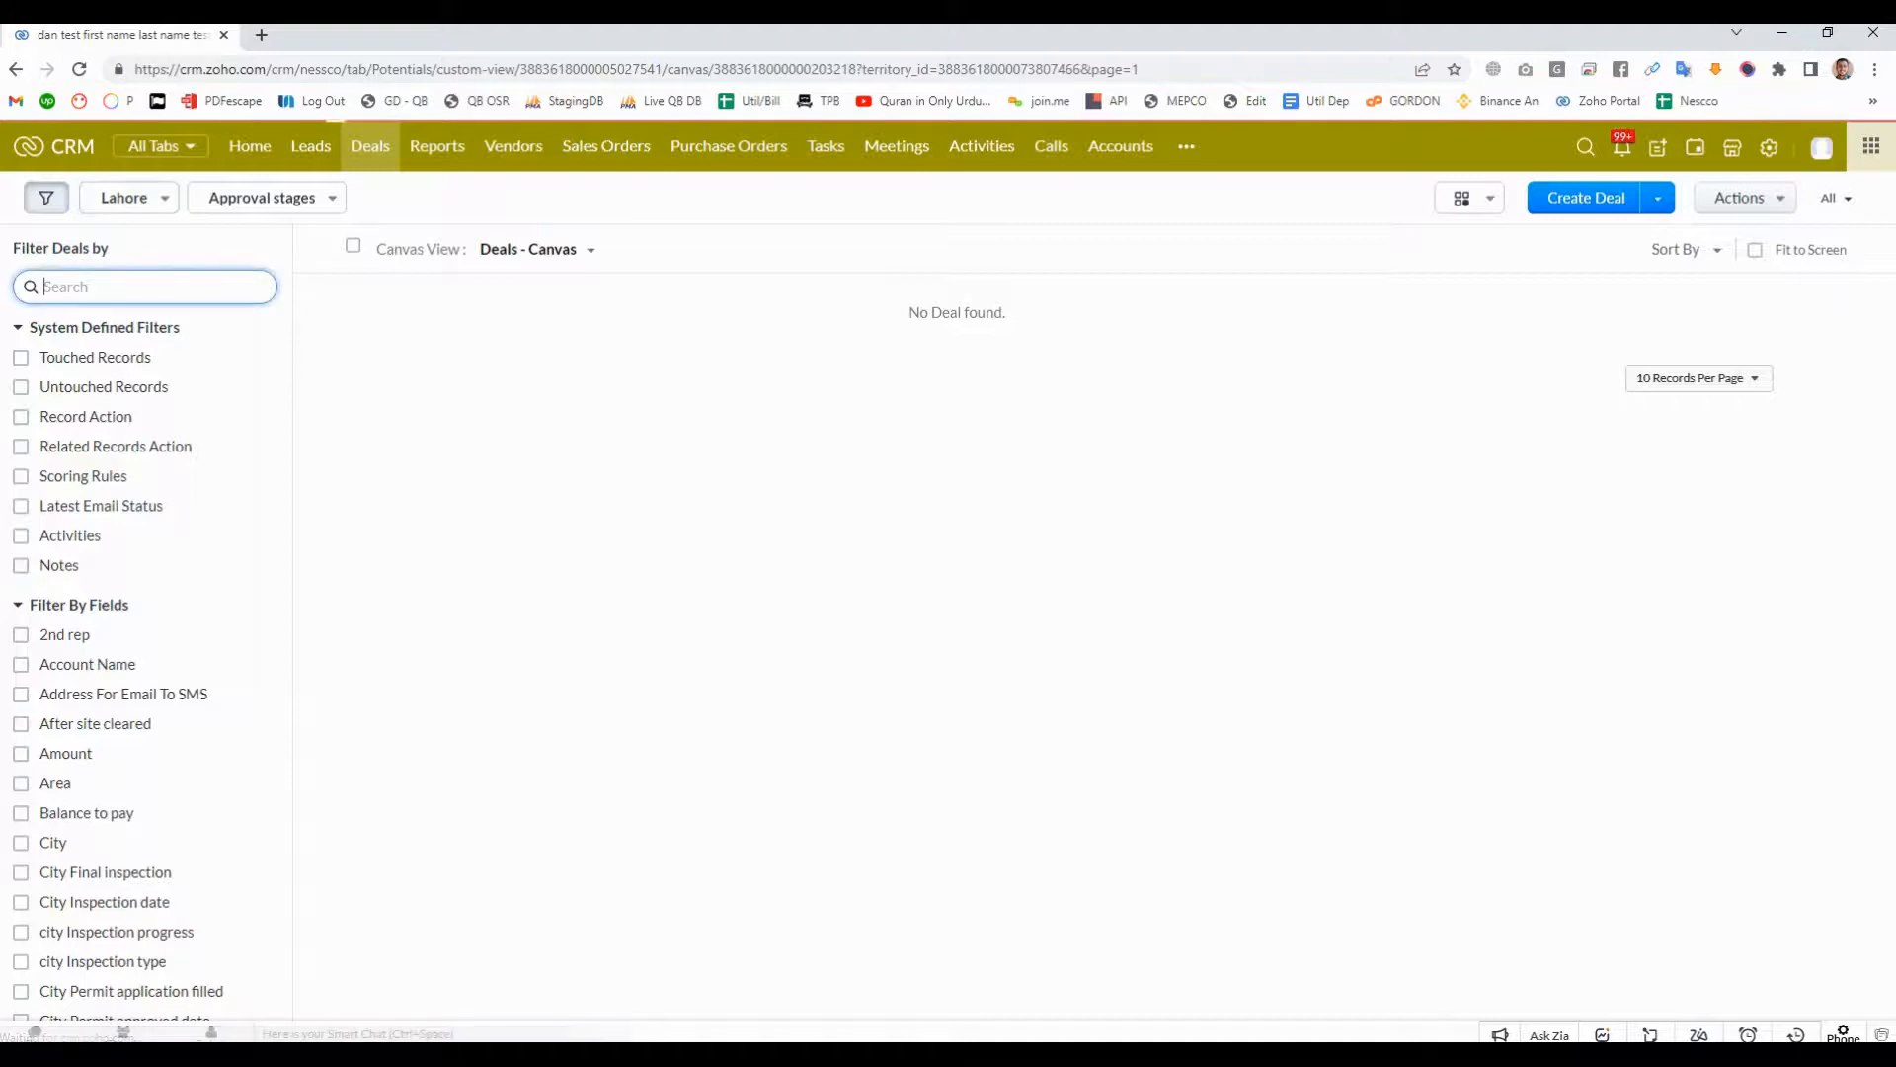
- Switch the Lahore territory's deals list from approval stages to the All Deals view
click(538, 250)
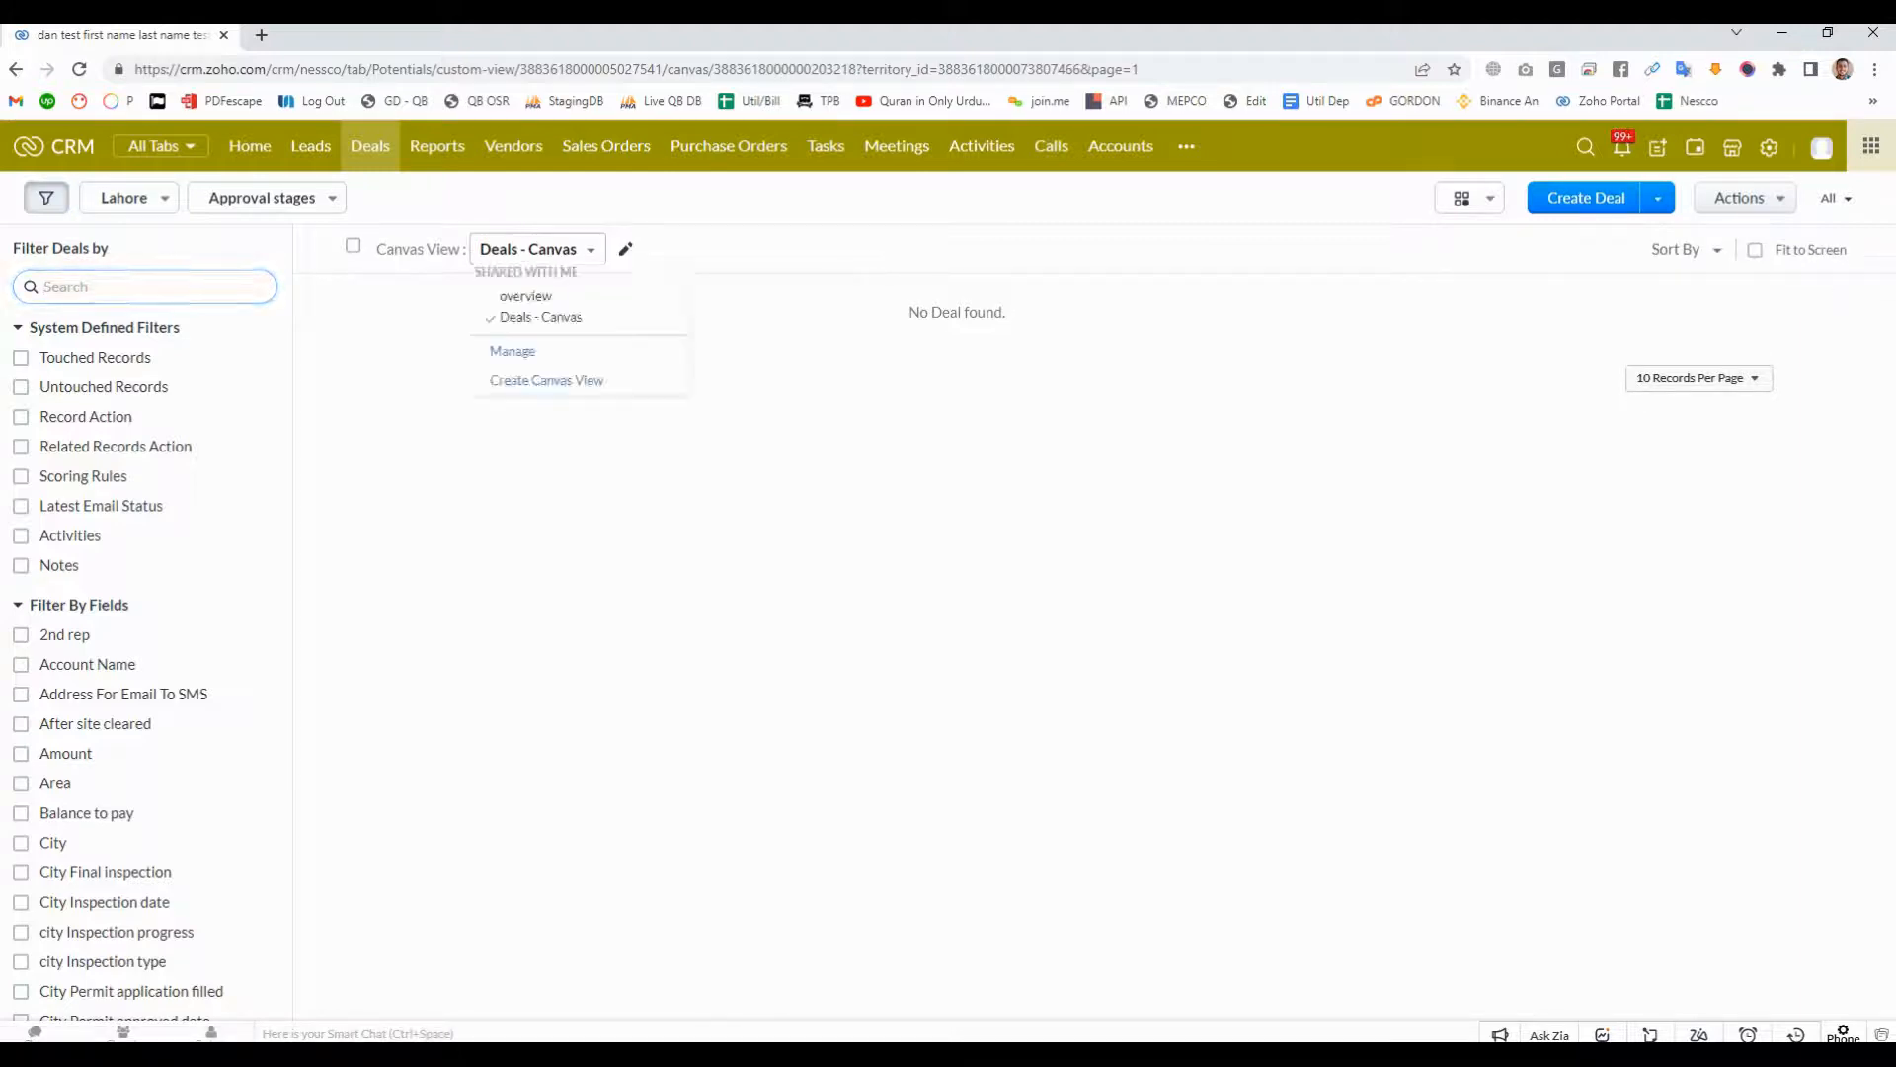
key(Escape)
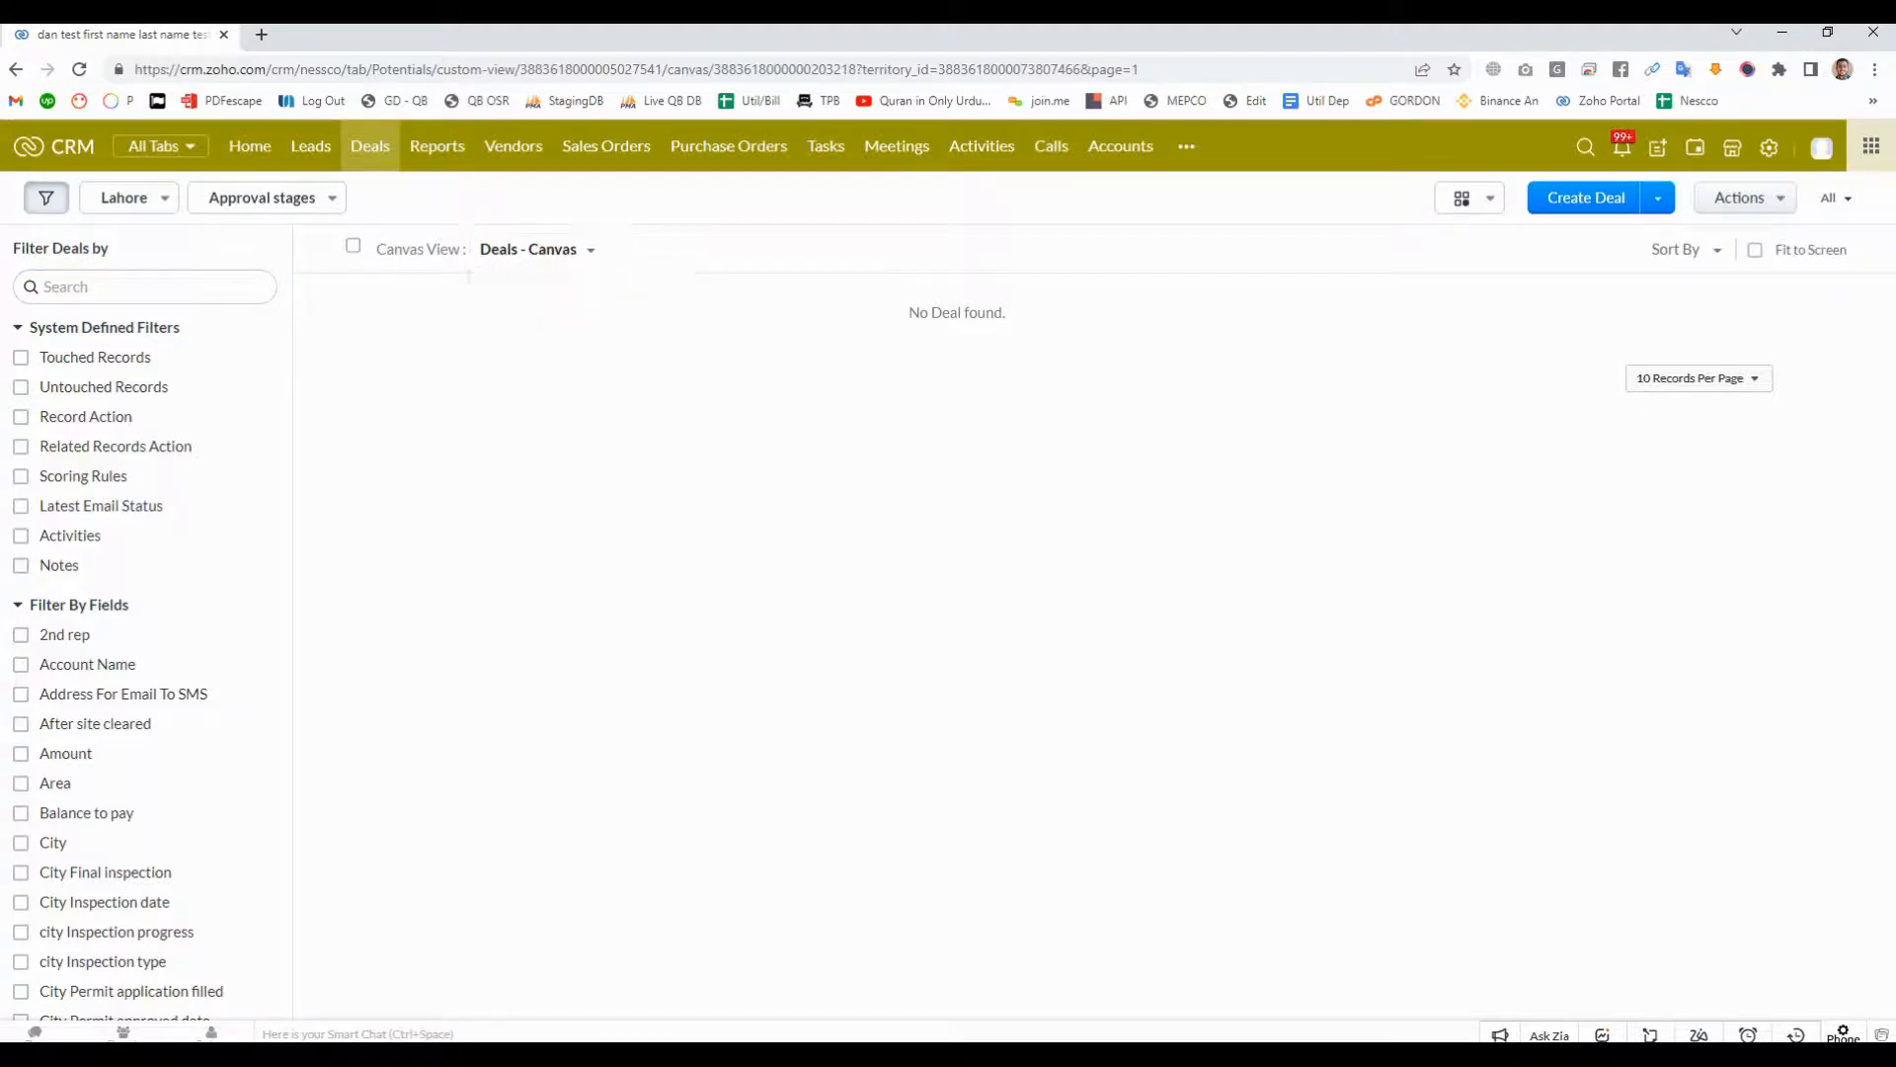
click(267, 197)
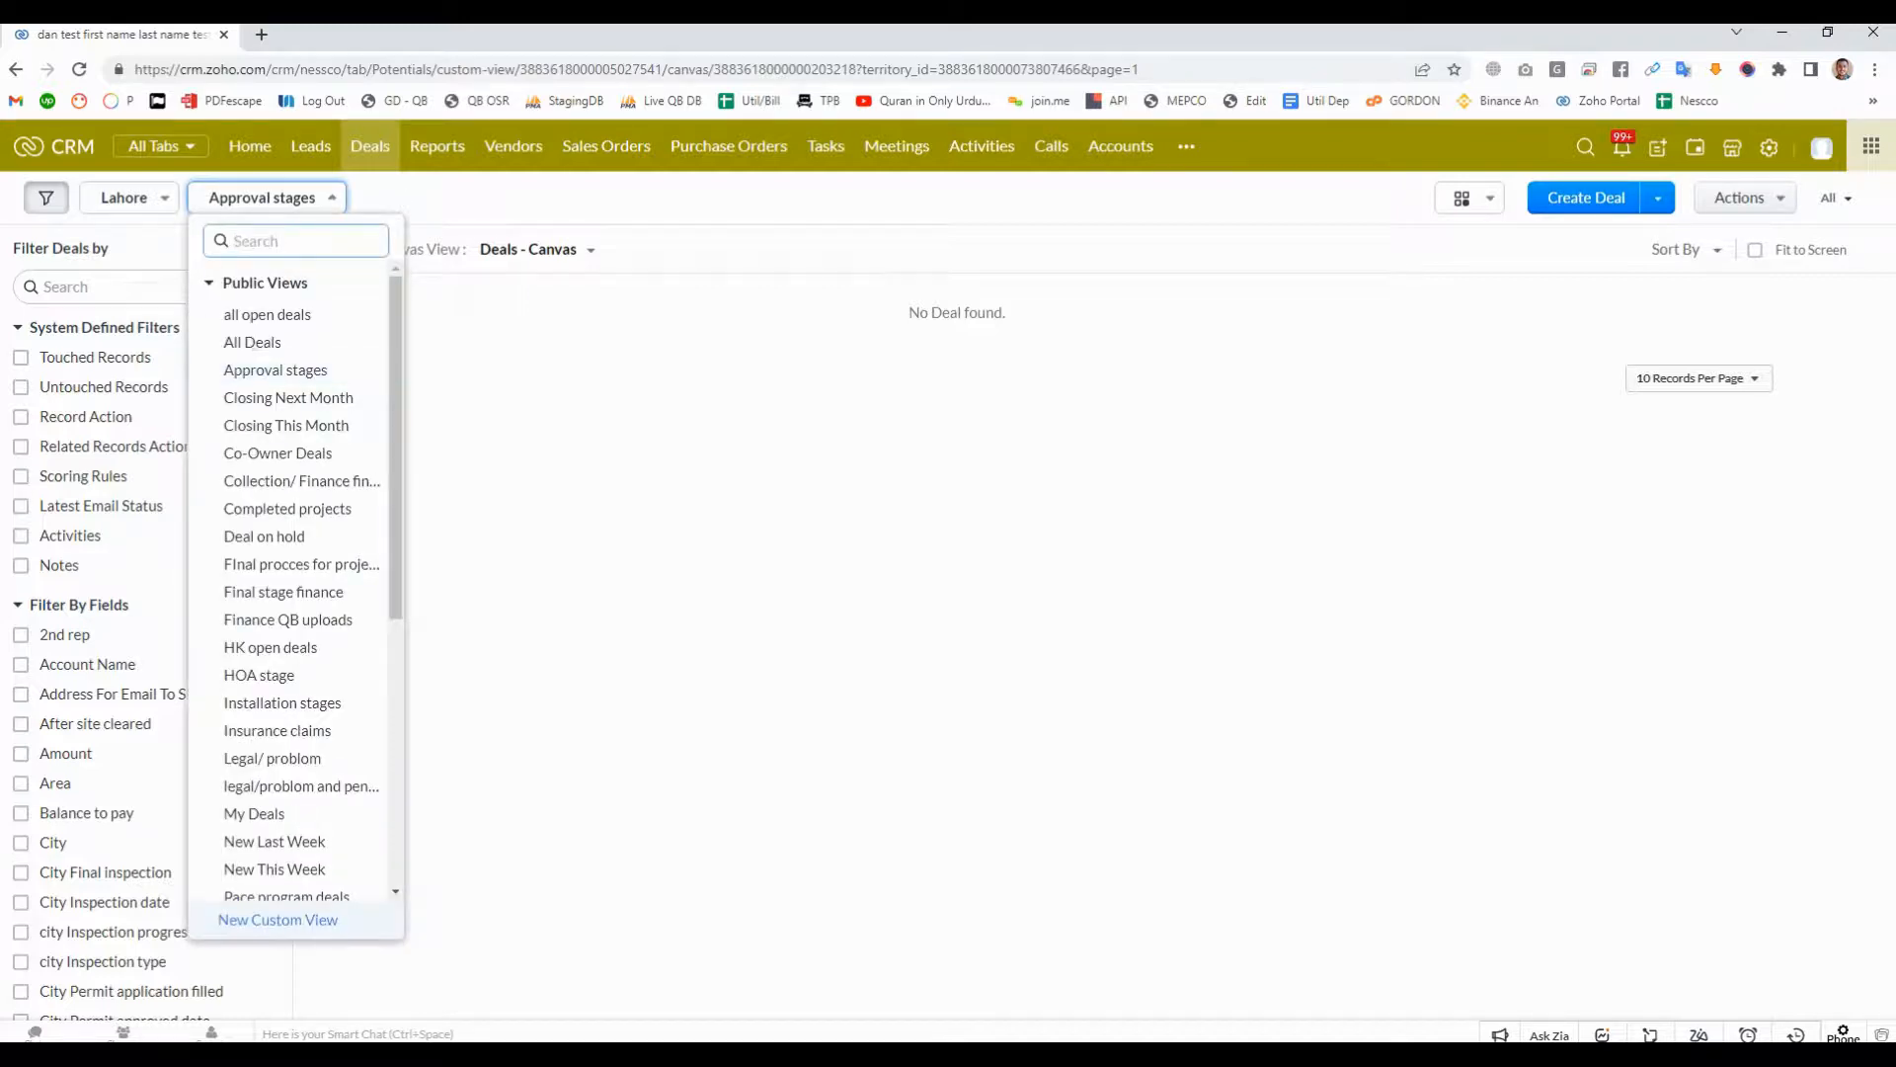
click(253, 341)
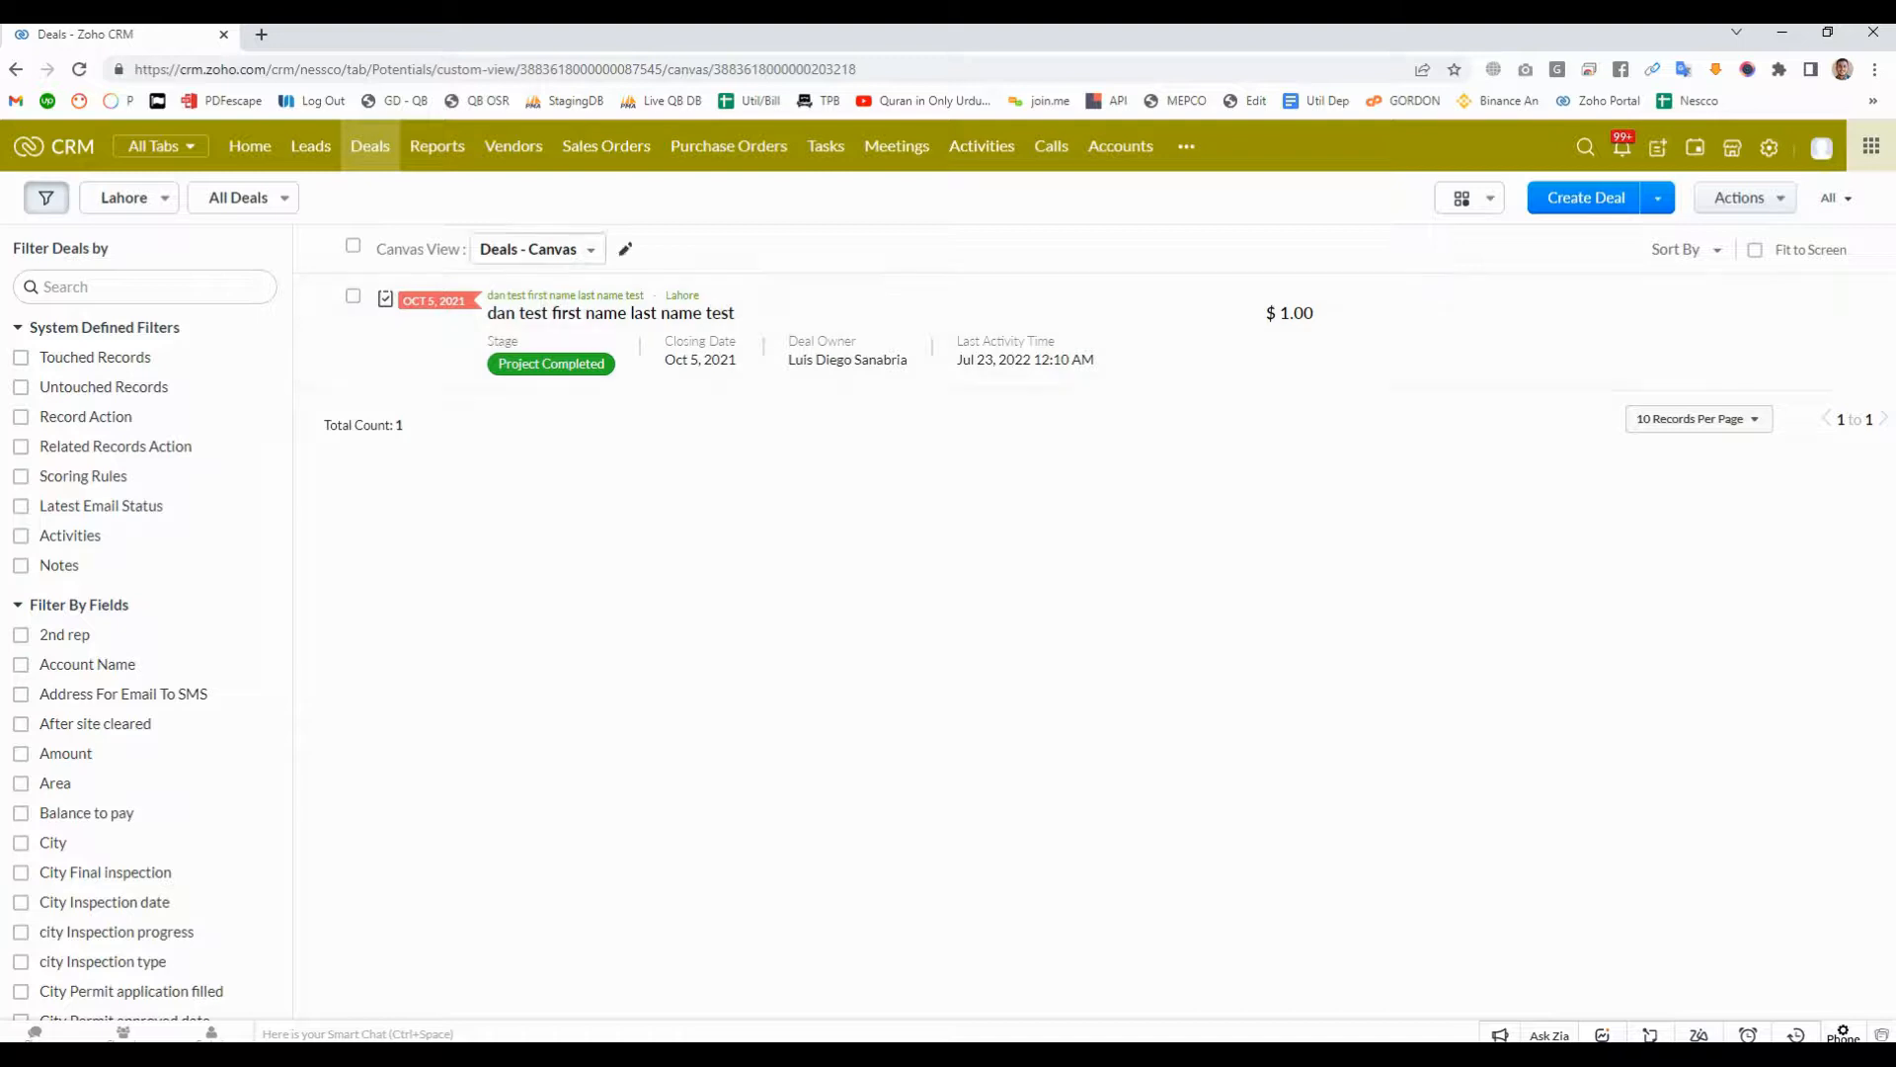
- Open the Accounts list in a new tab, delete the Lahore account, and reload the Lahore deals list
right_click(1108, 145)
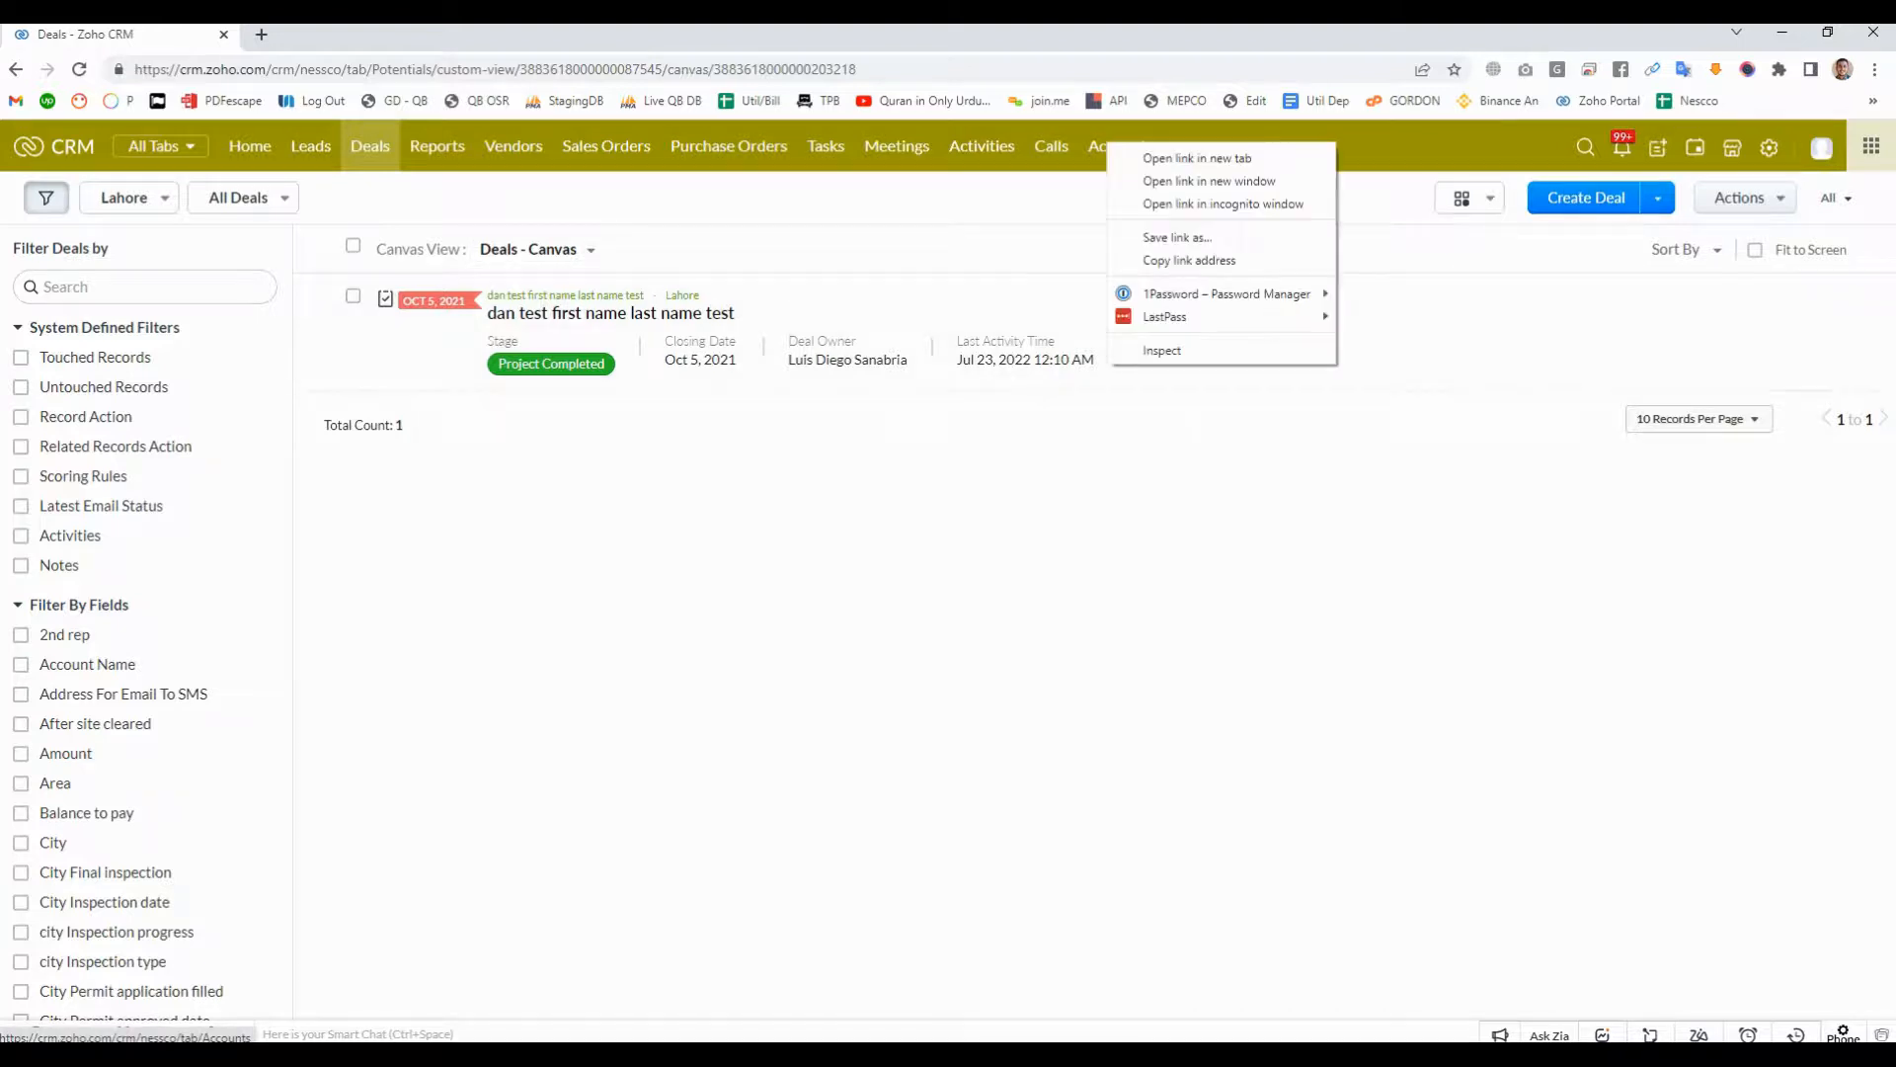
click(1160, 154)
click(356, 34)
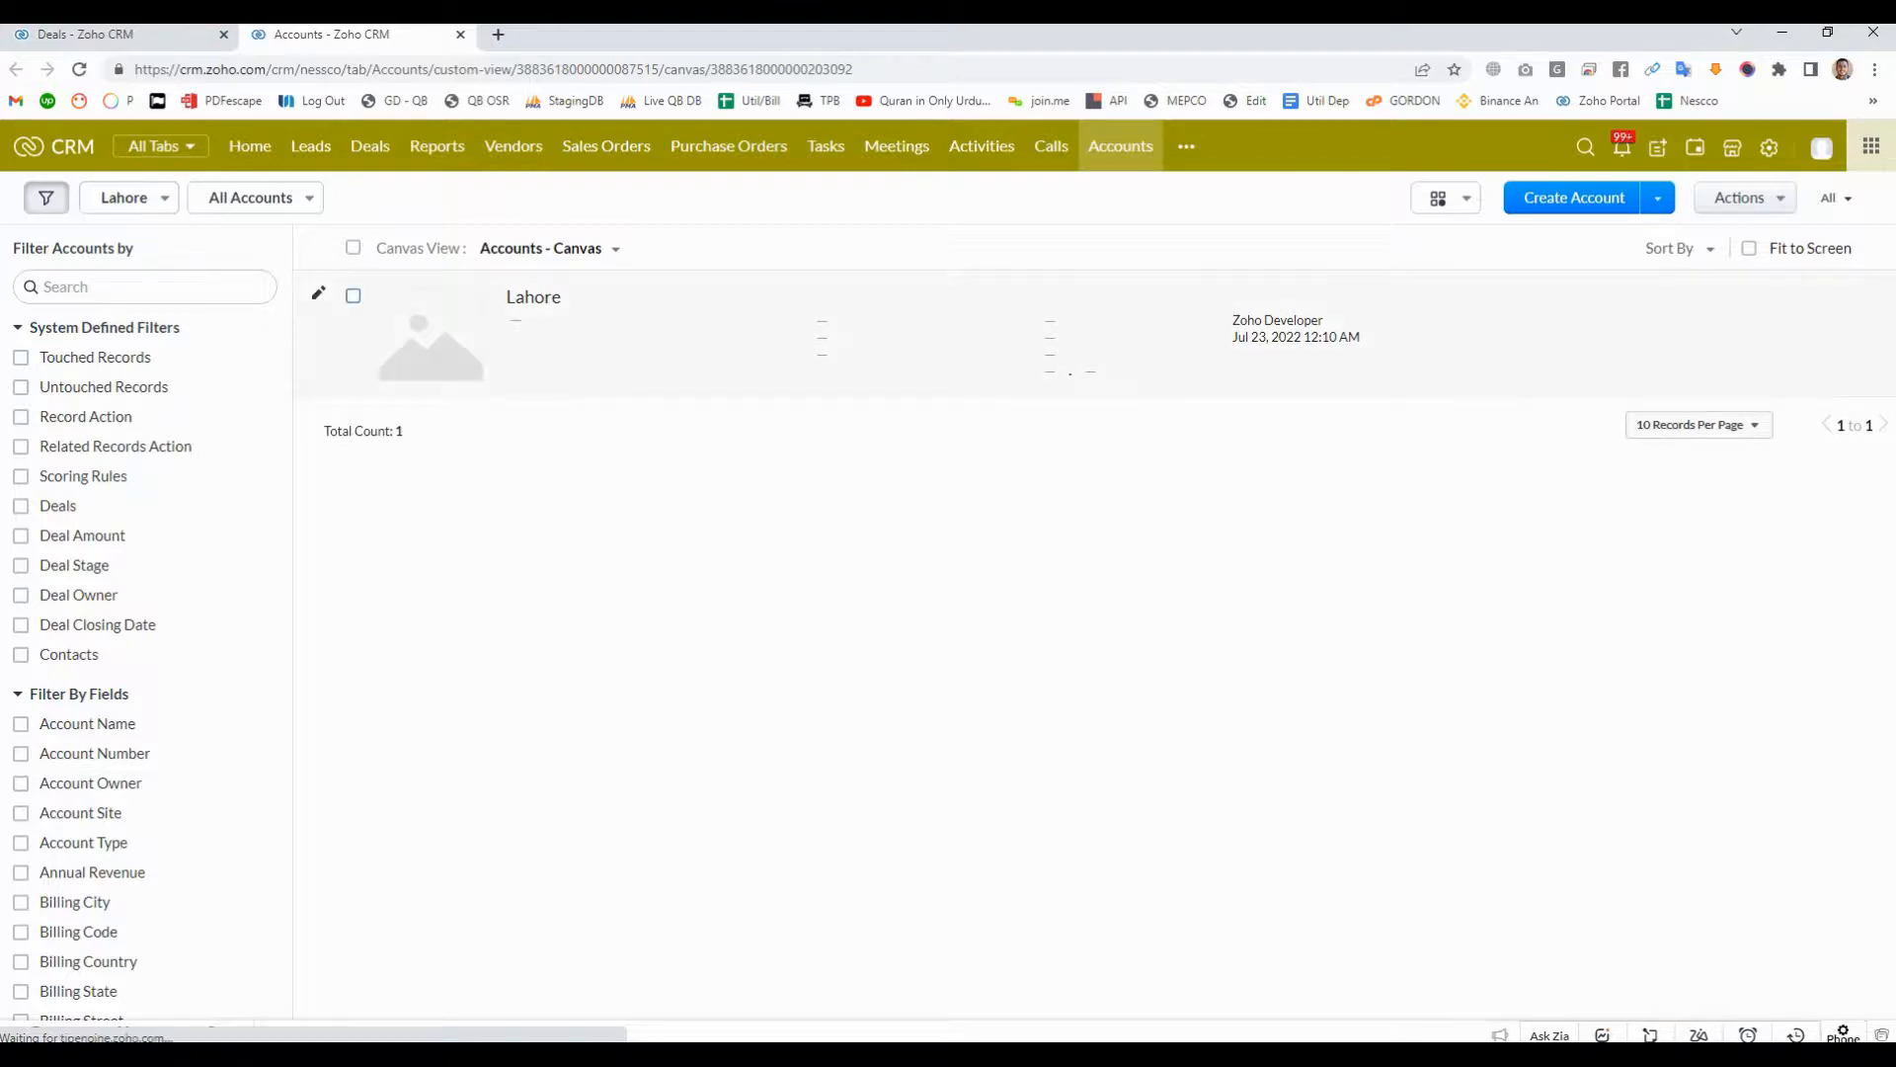
click(353, 295)
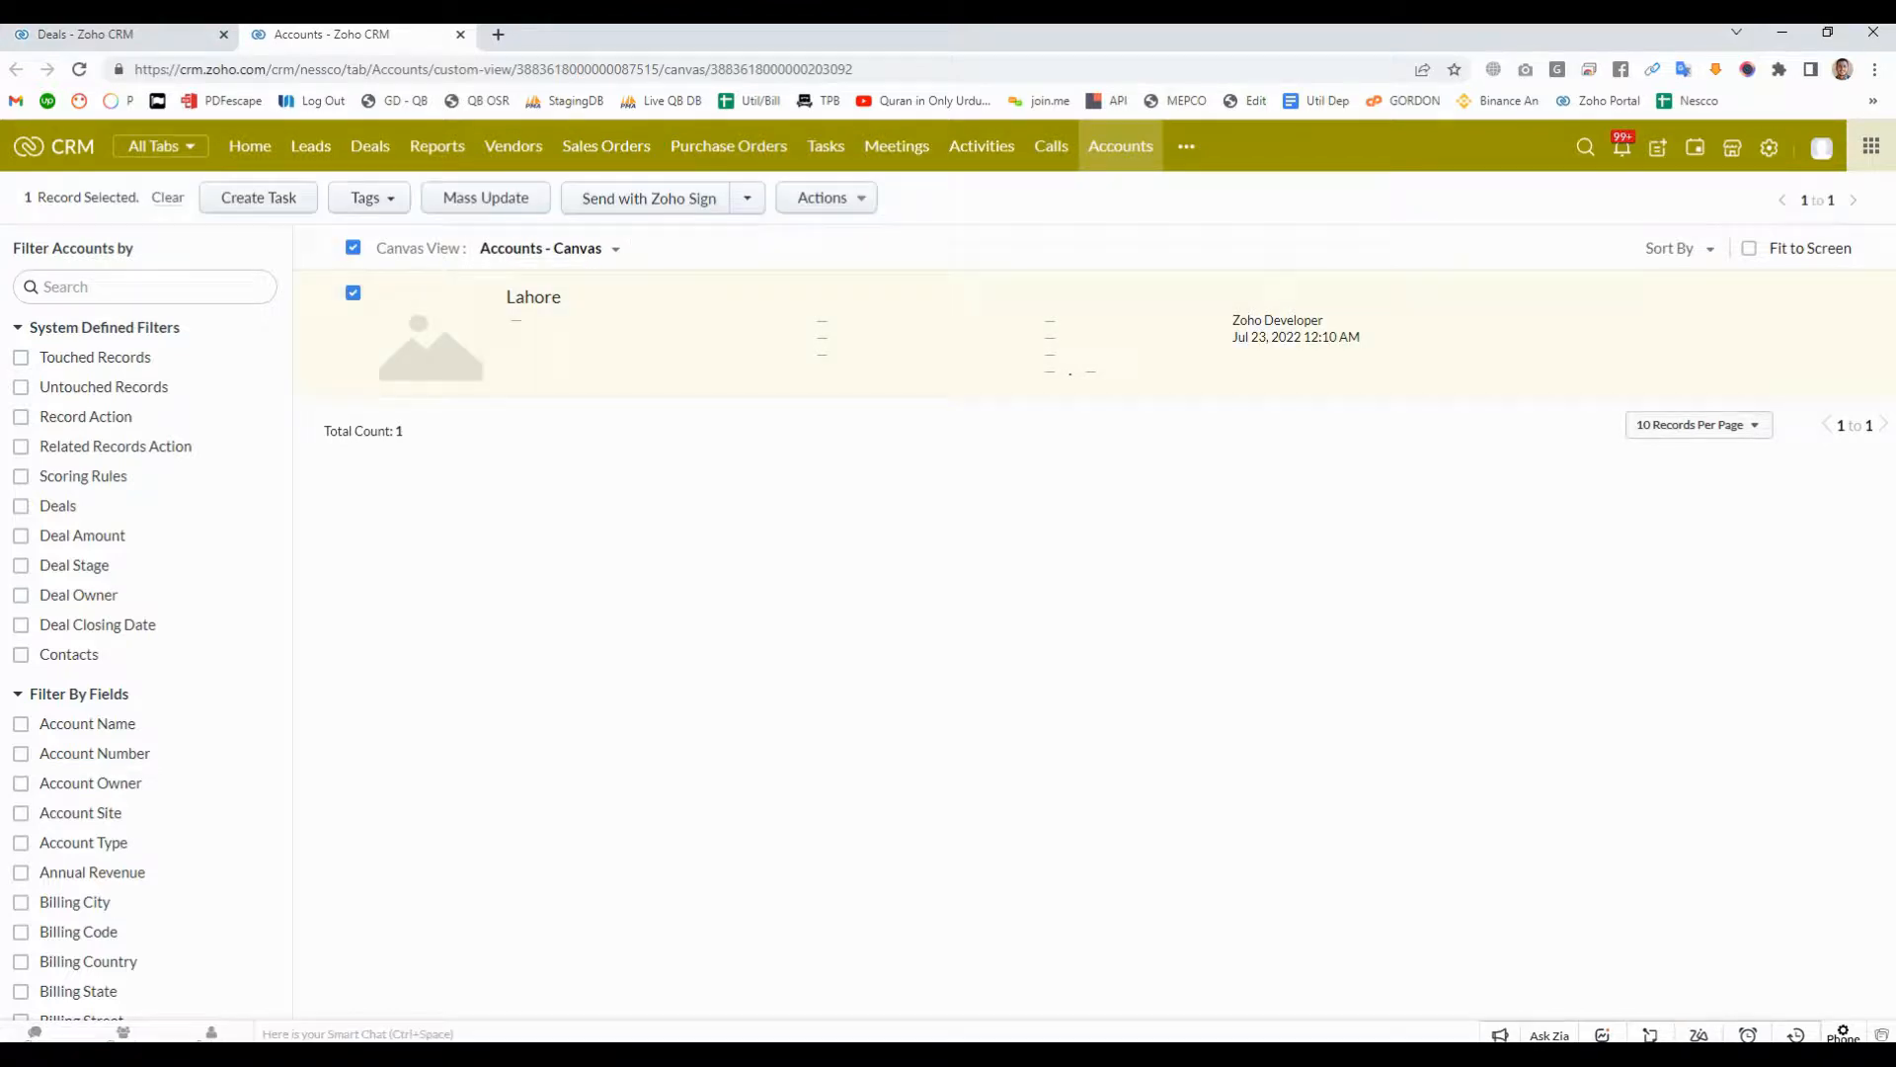
click(828, 198)
click(822, 341)
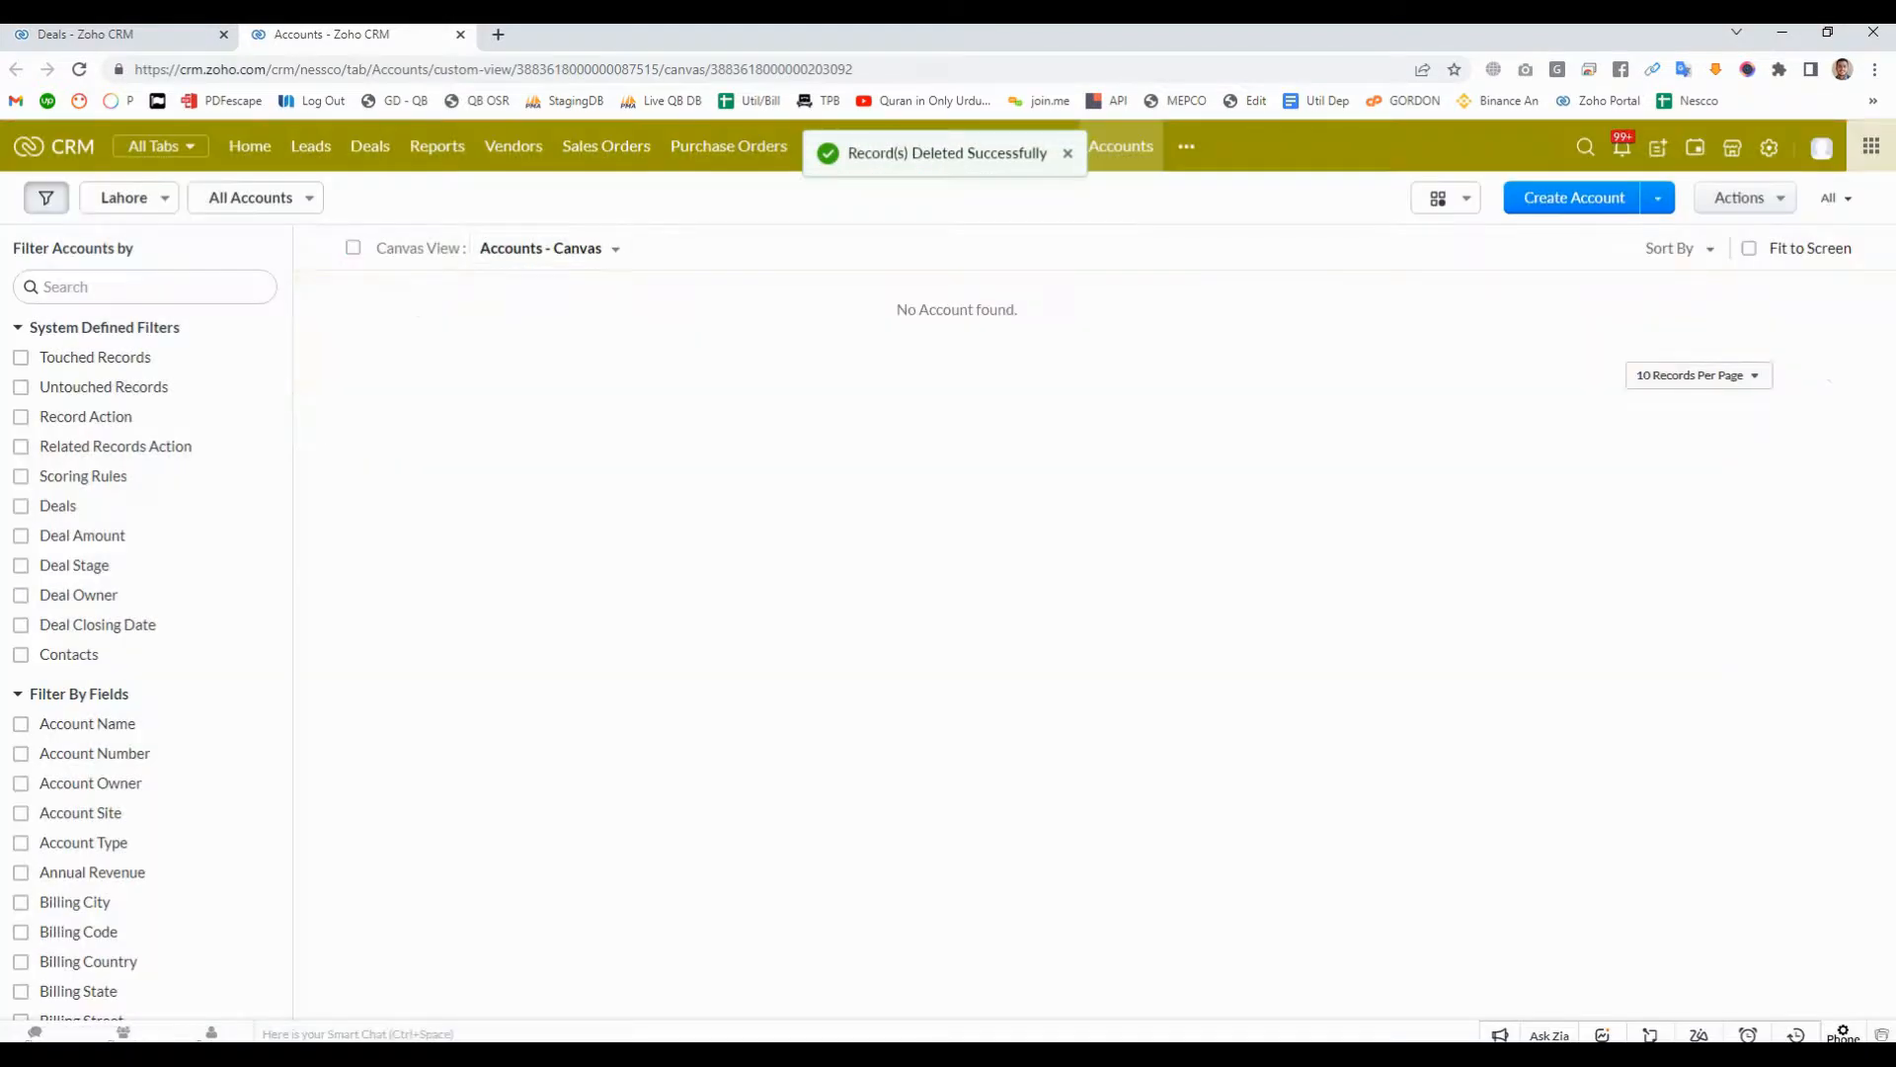
click(128, 35)
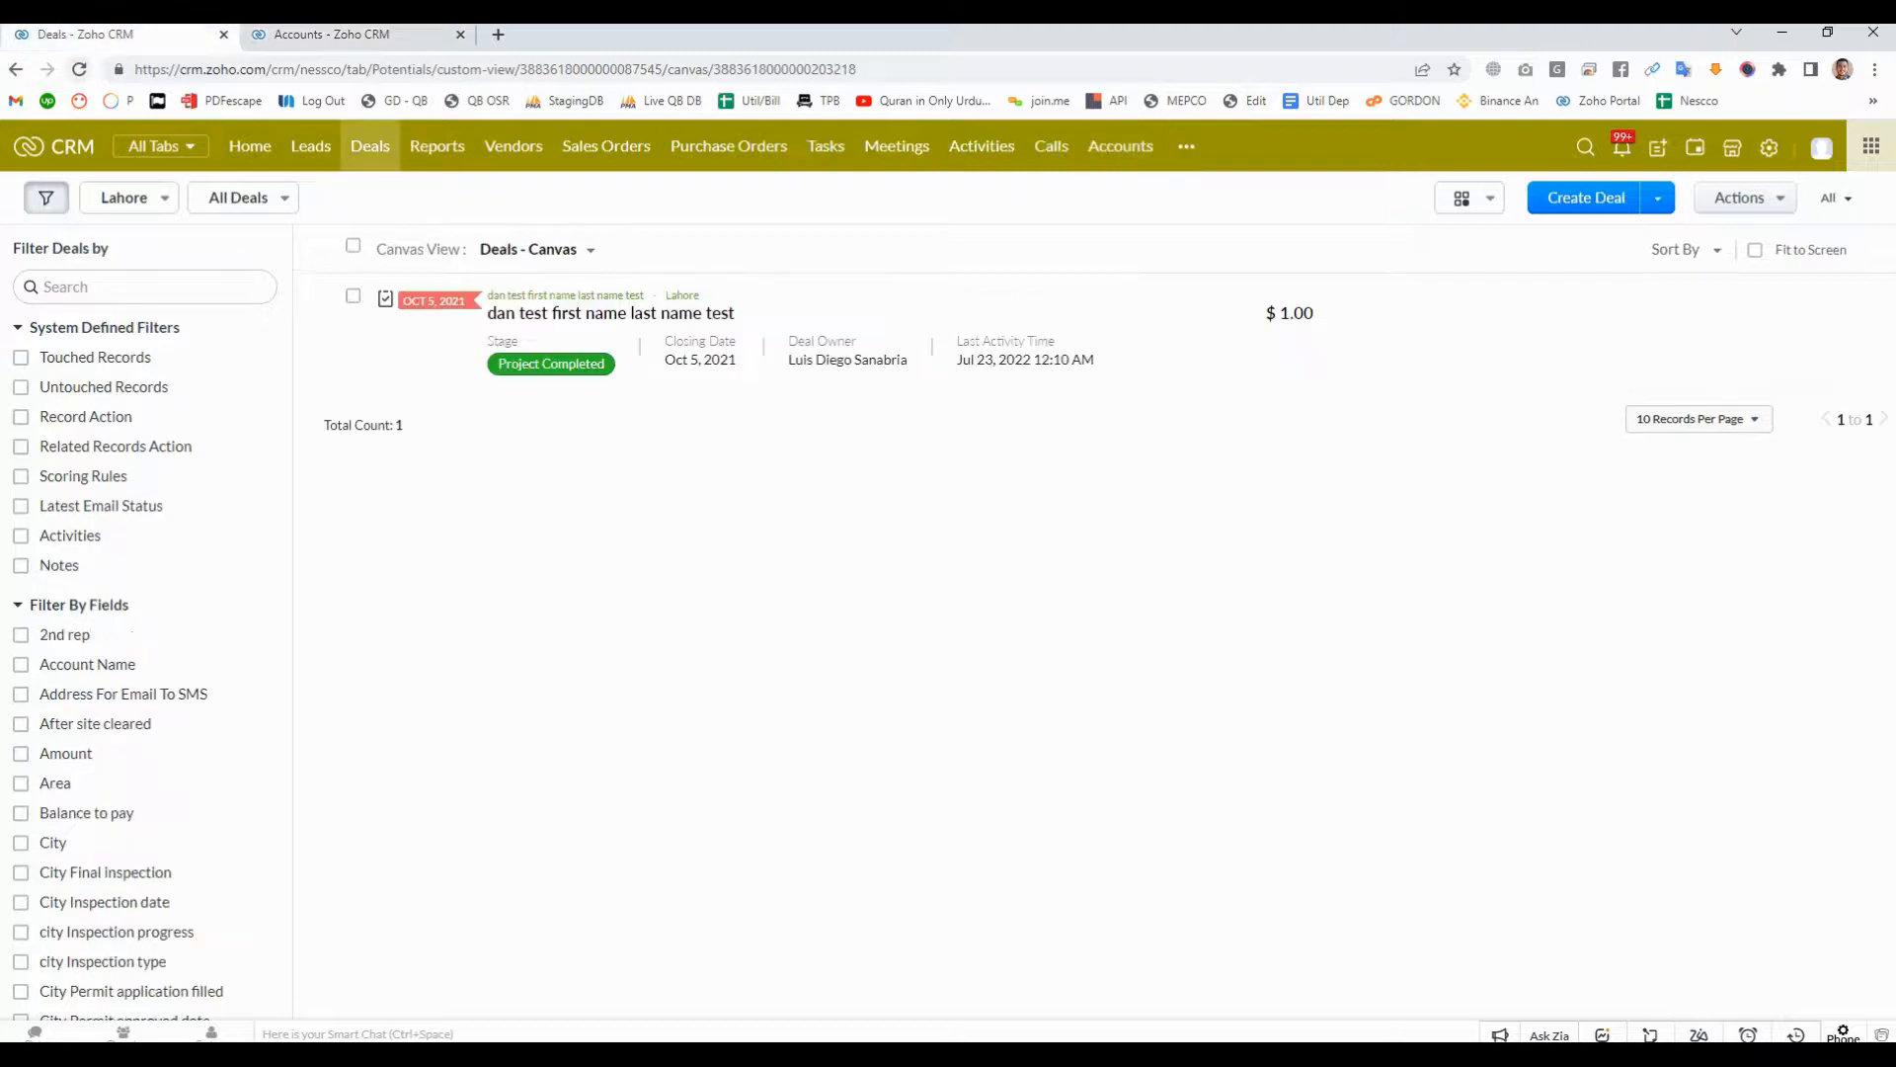
click(79, 70)
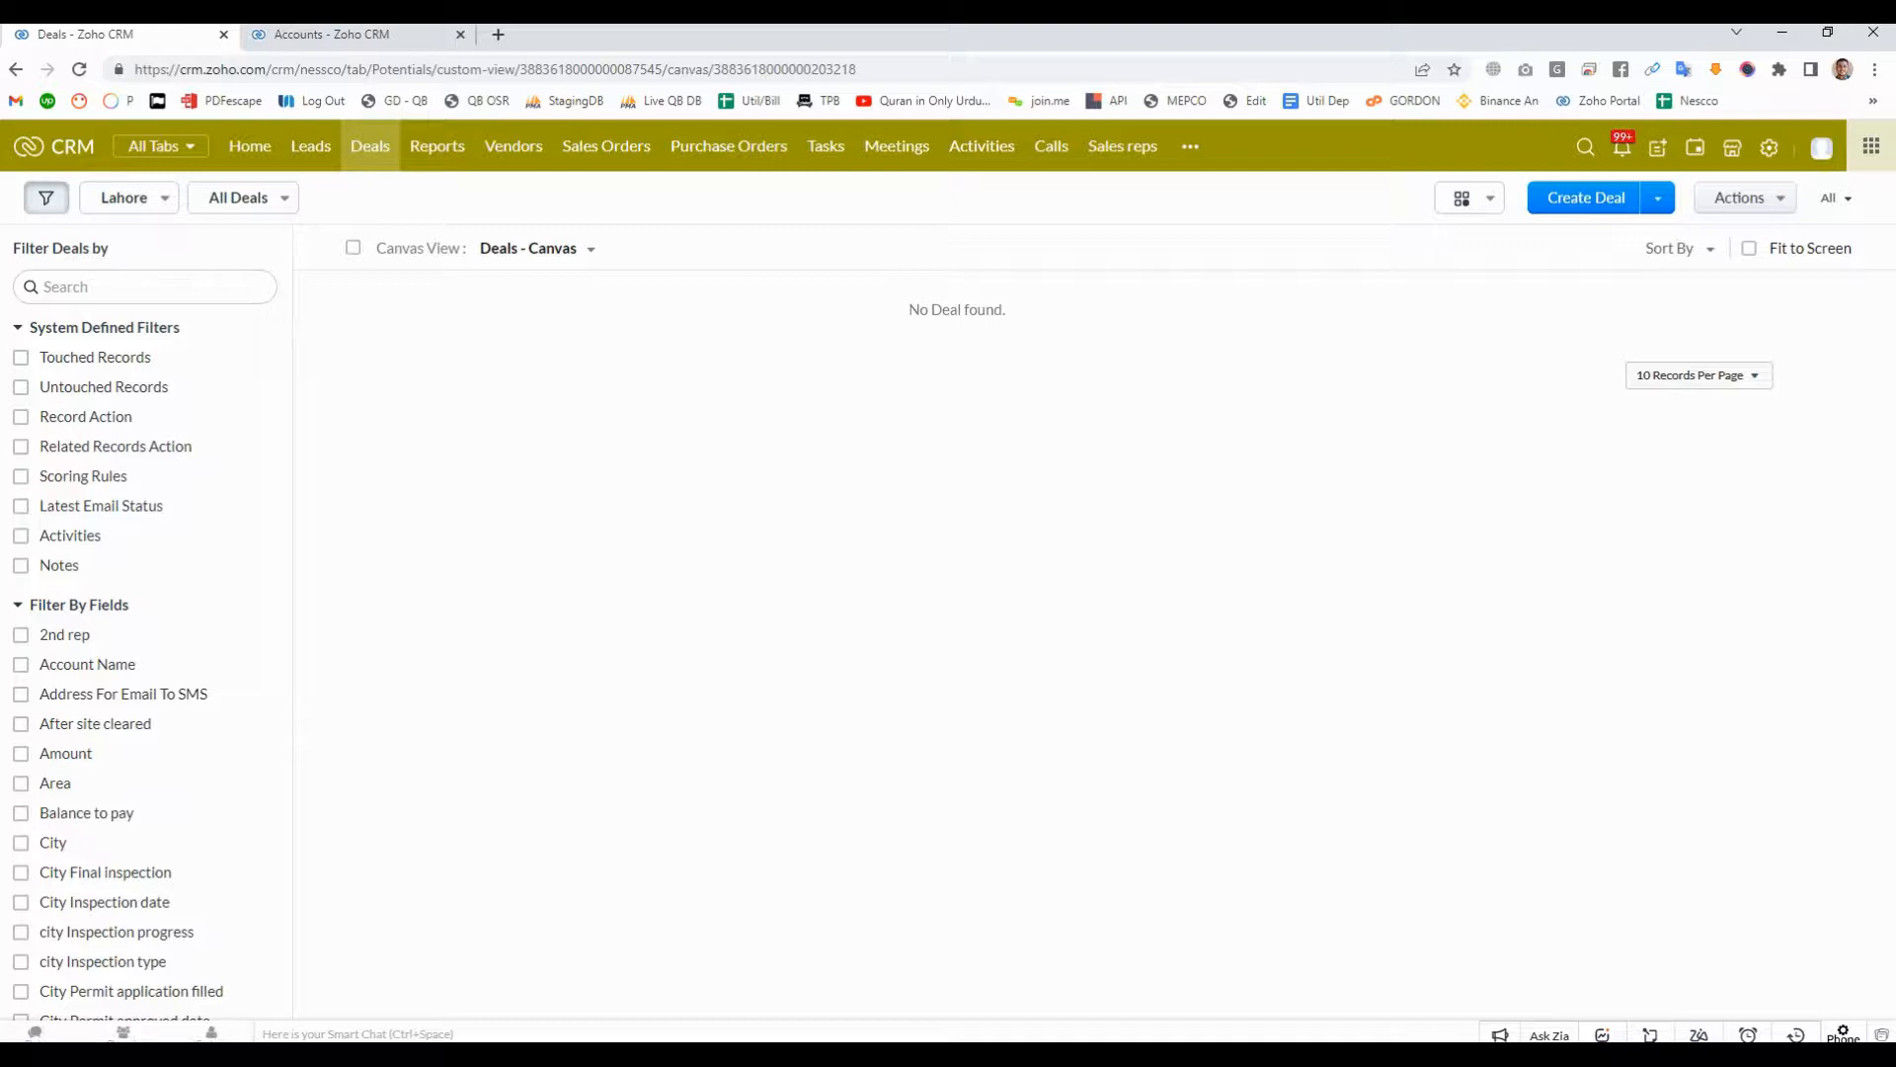
- Delete the Lahore territory in Territory Management together with all of its previous forecasts
click(1768, 147)
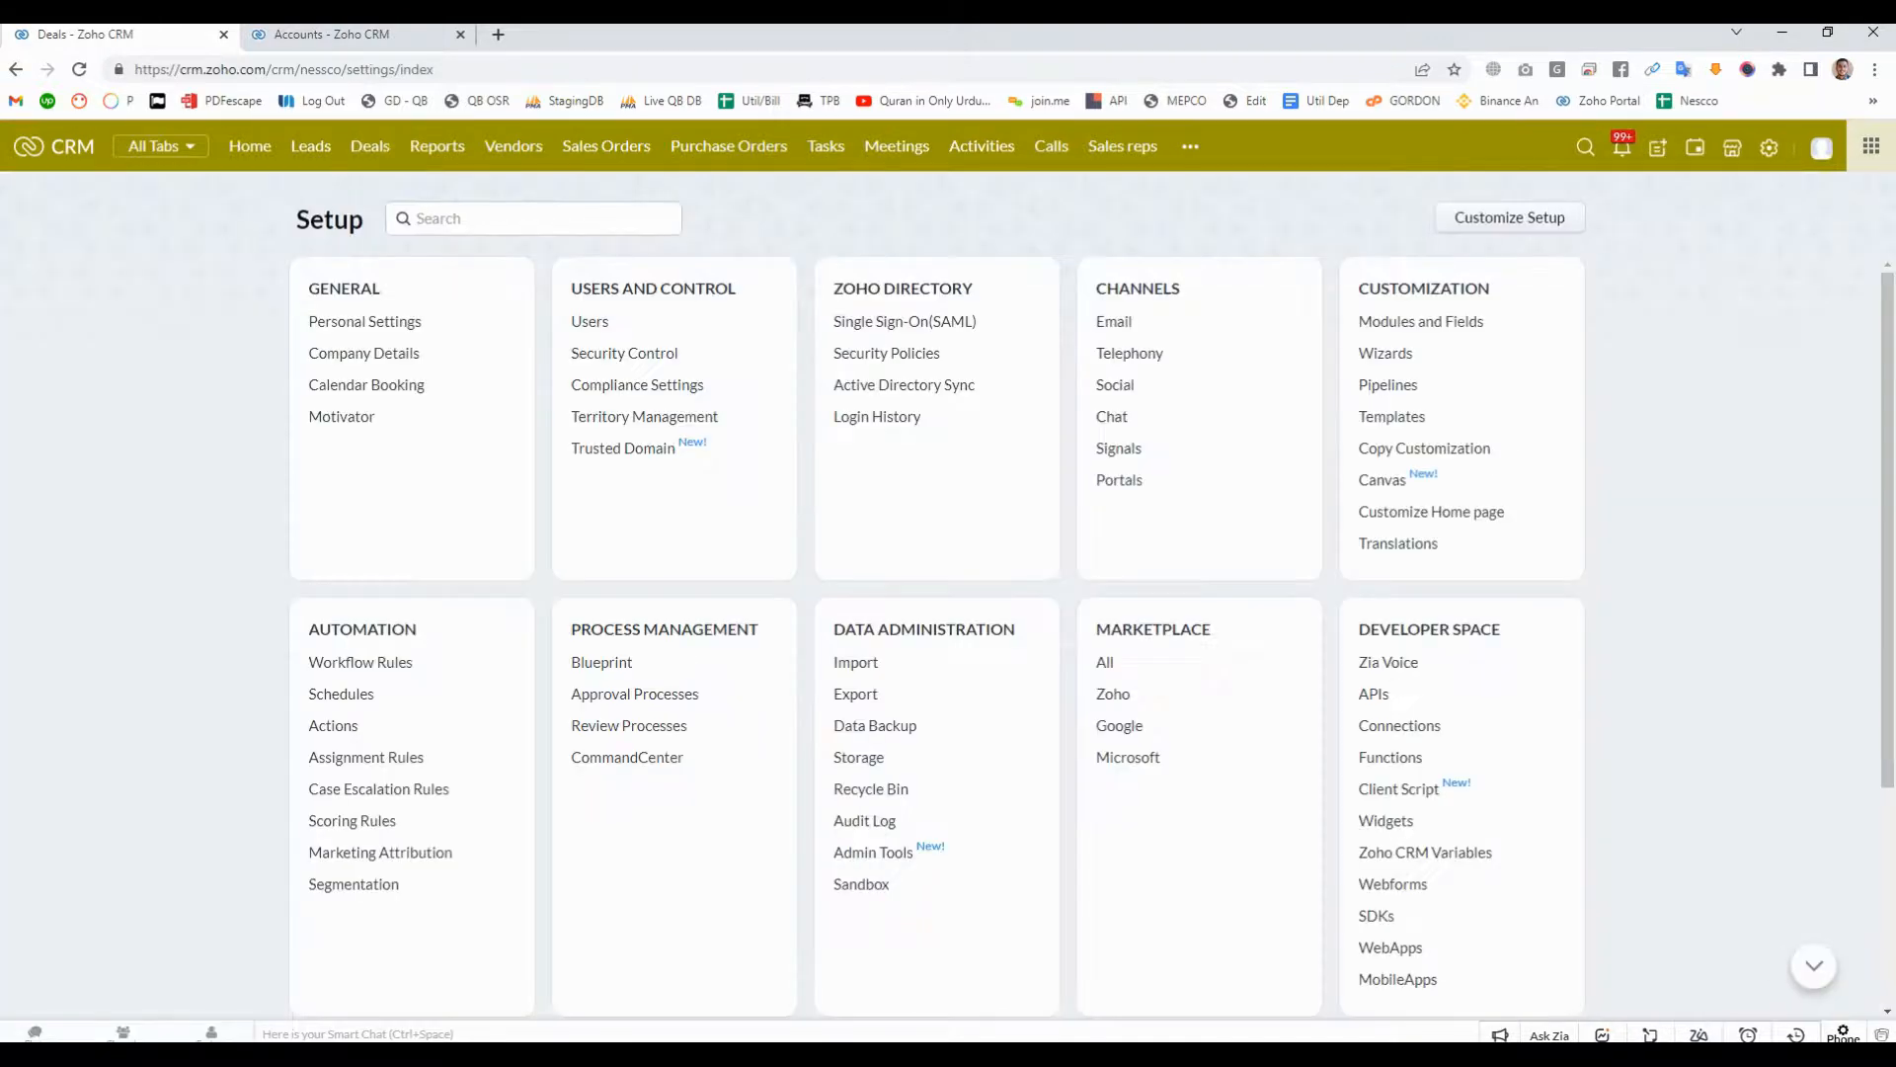
click(644, 416)
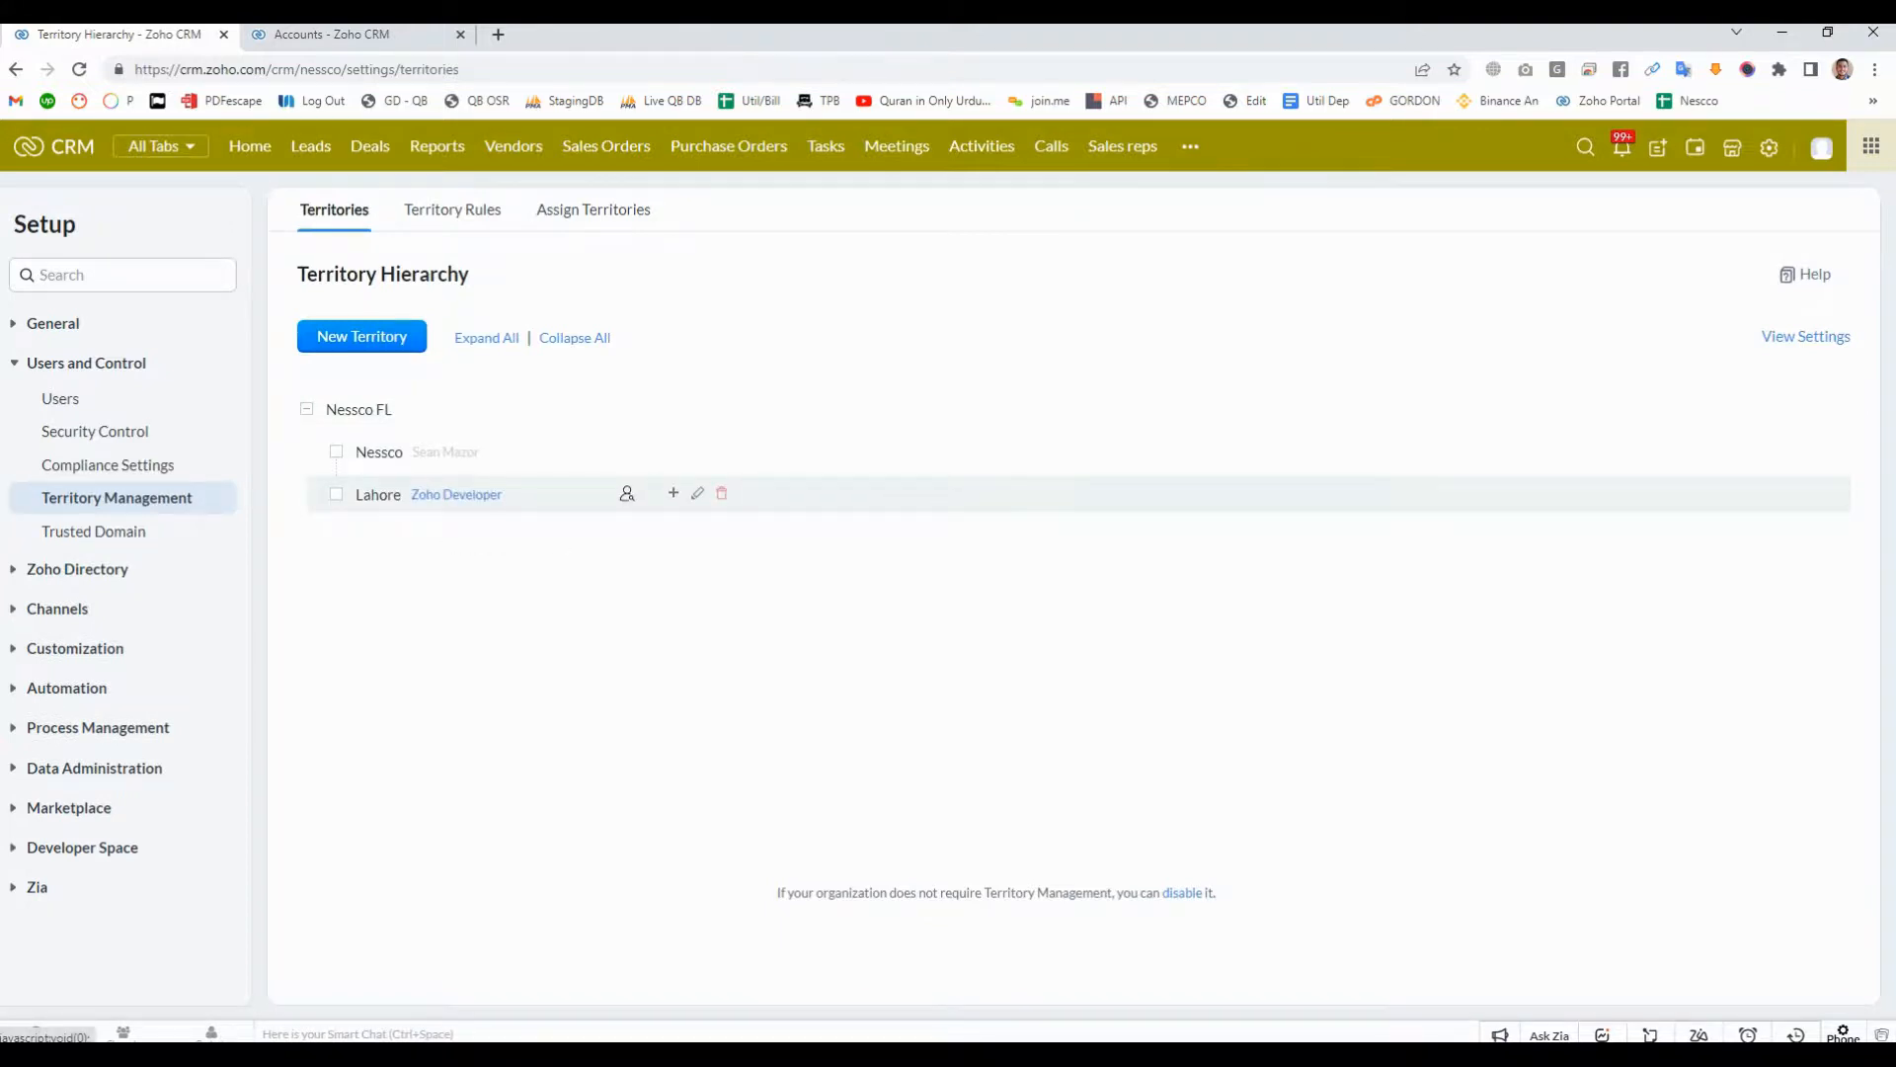
click(721, 493)
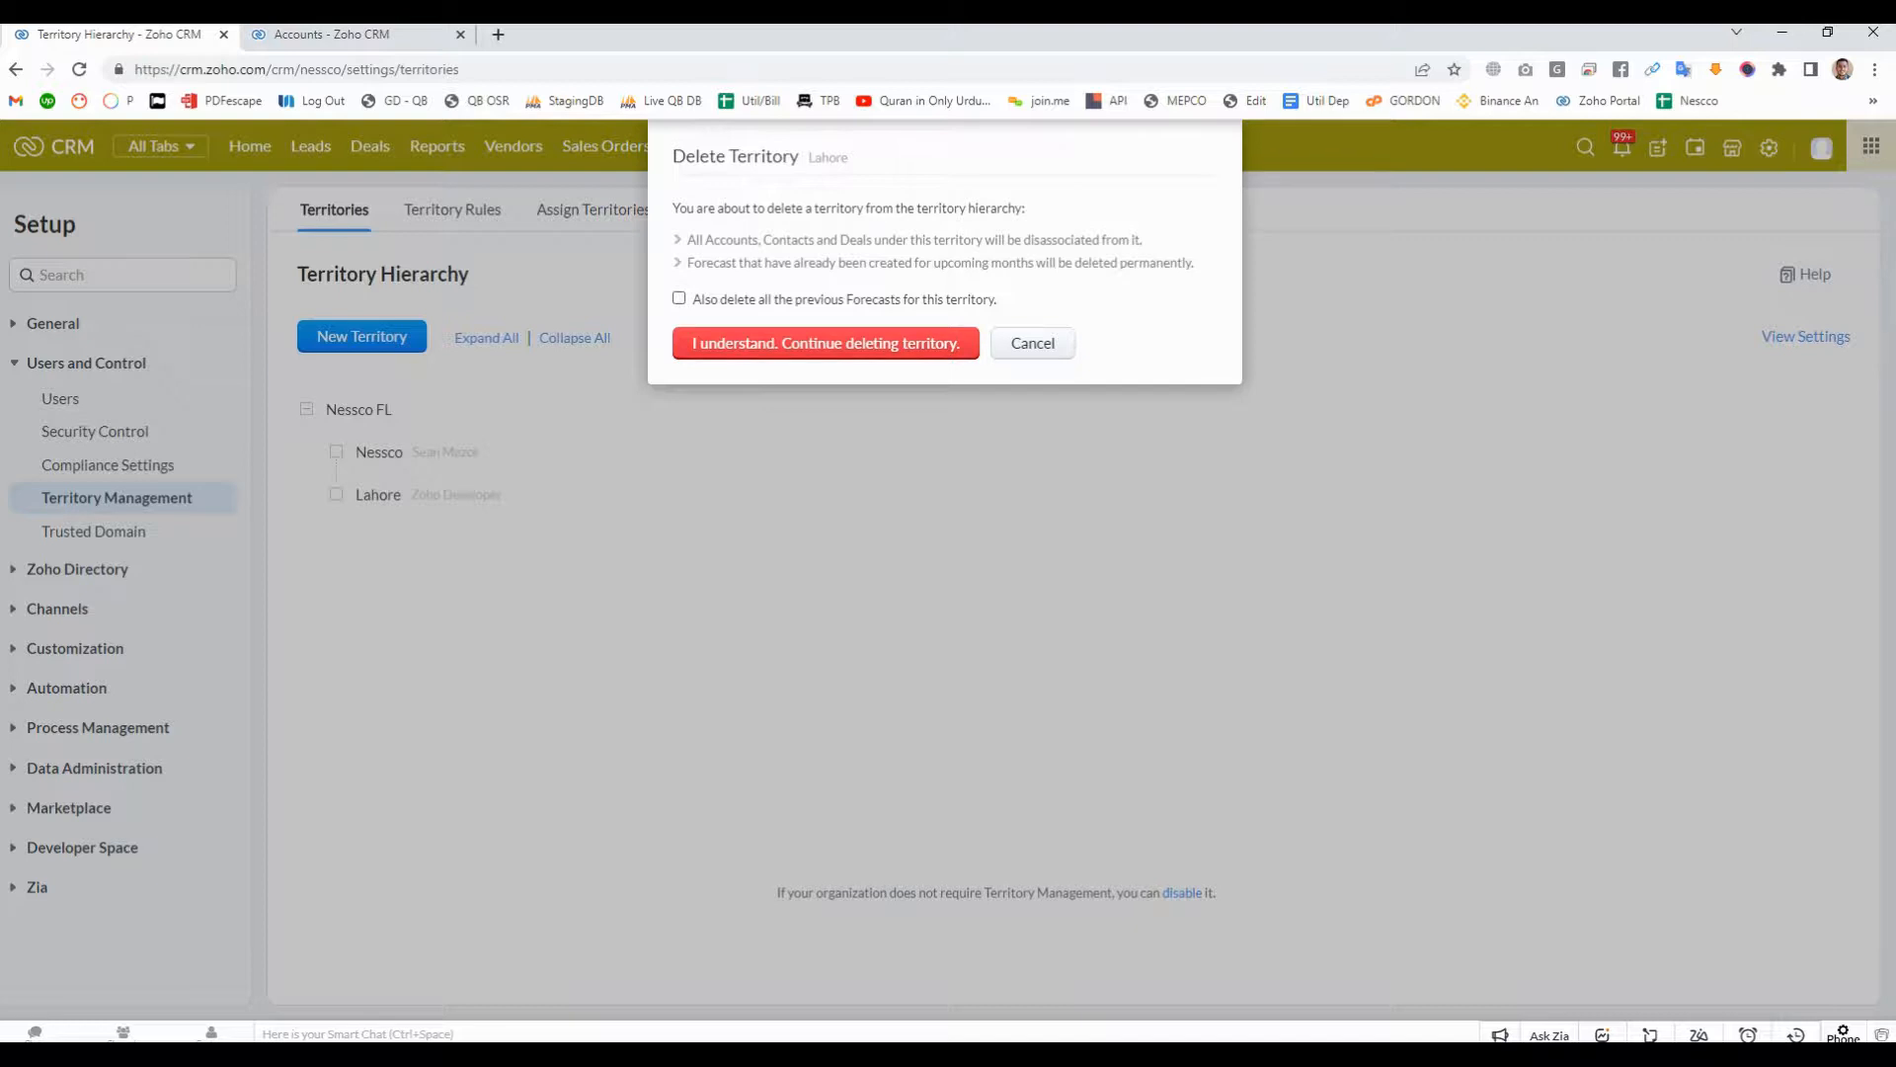
click(678, 299)
click(826, 343)
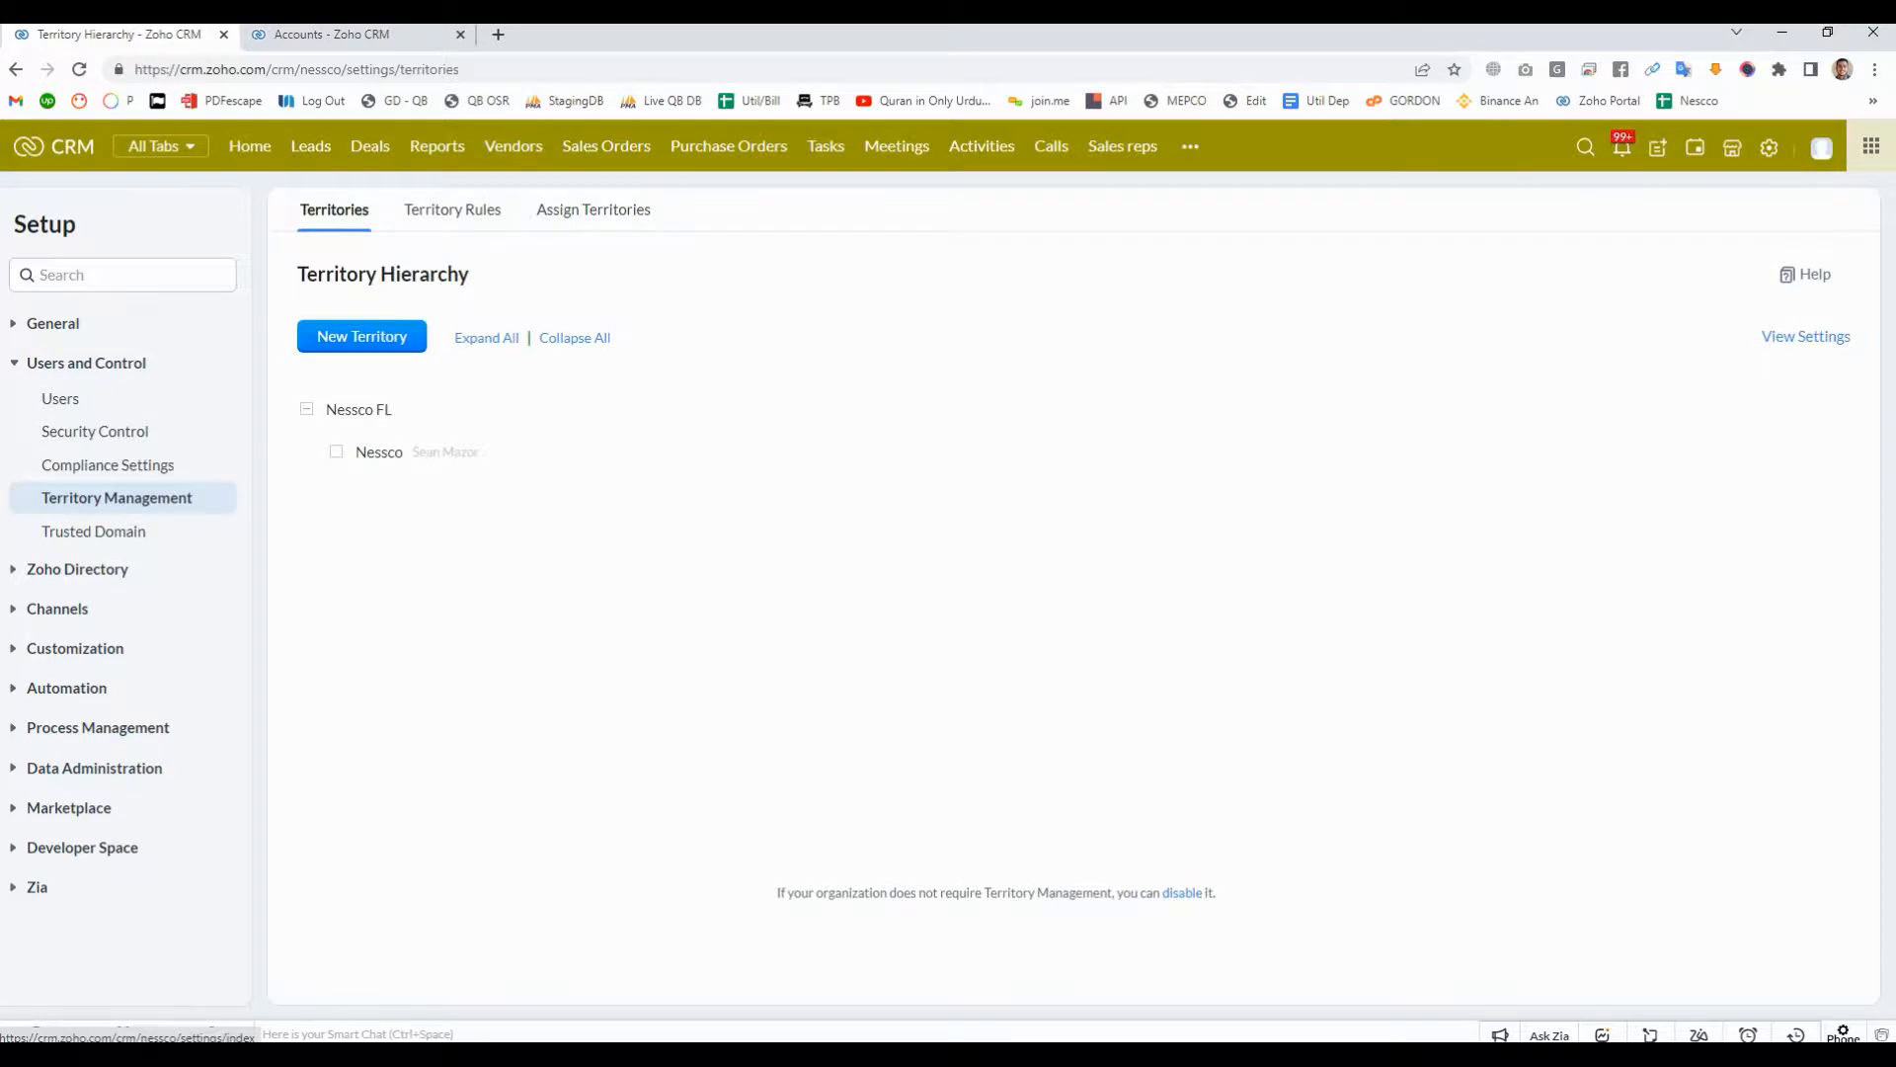
- Open the Assignment Rules settings and preview the blank form for creating a rule
click(1769, 147)
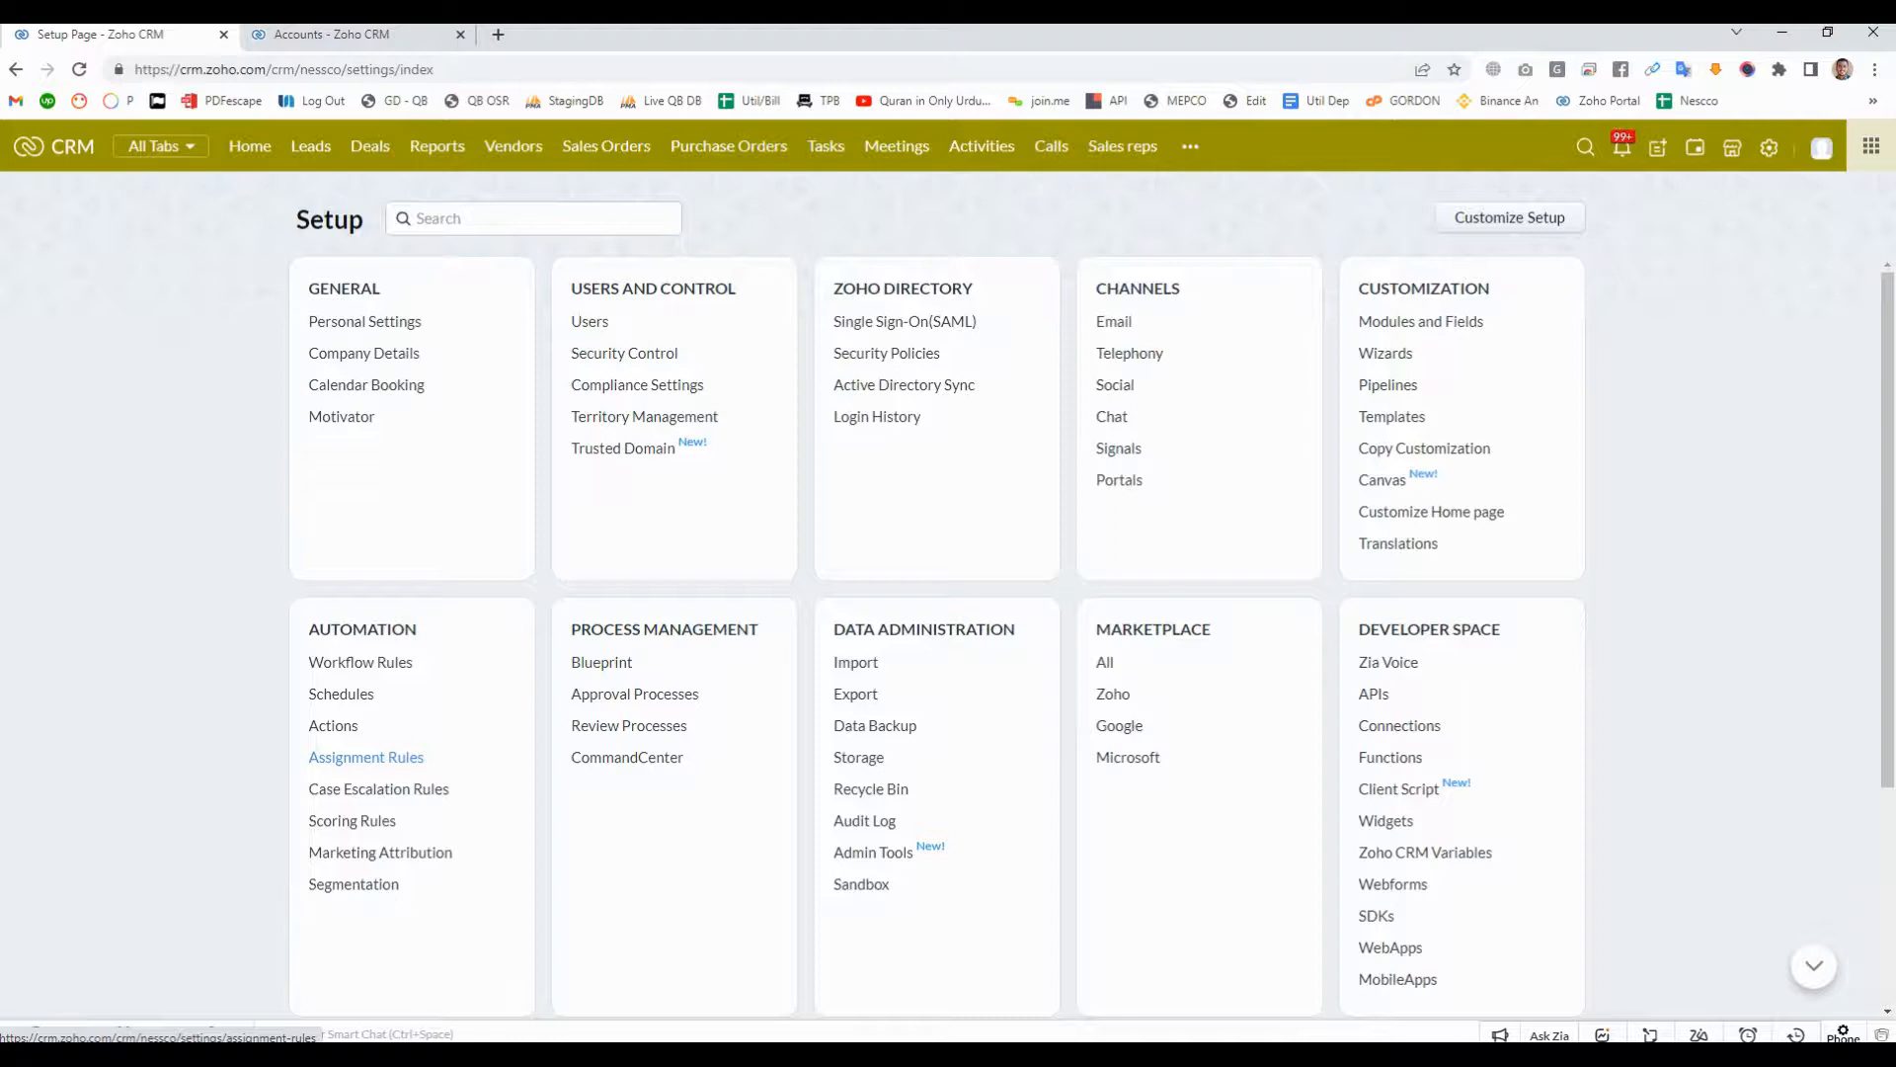
click(365, 756)
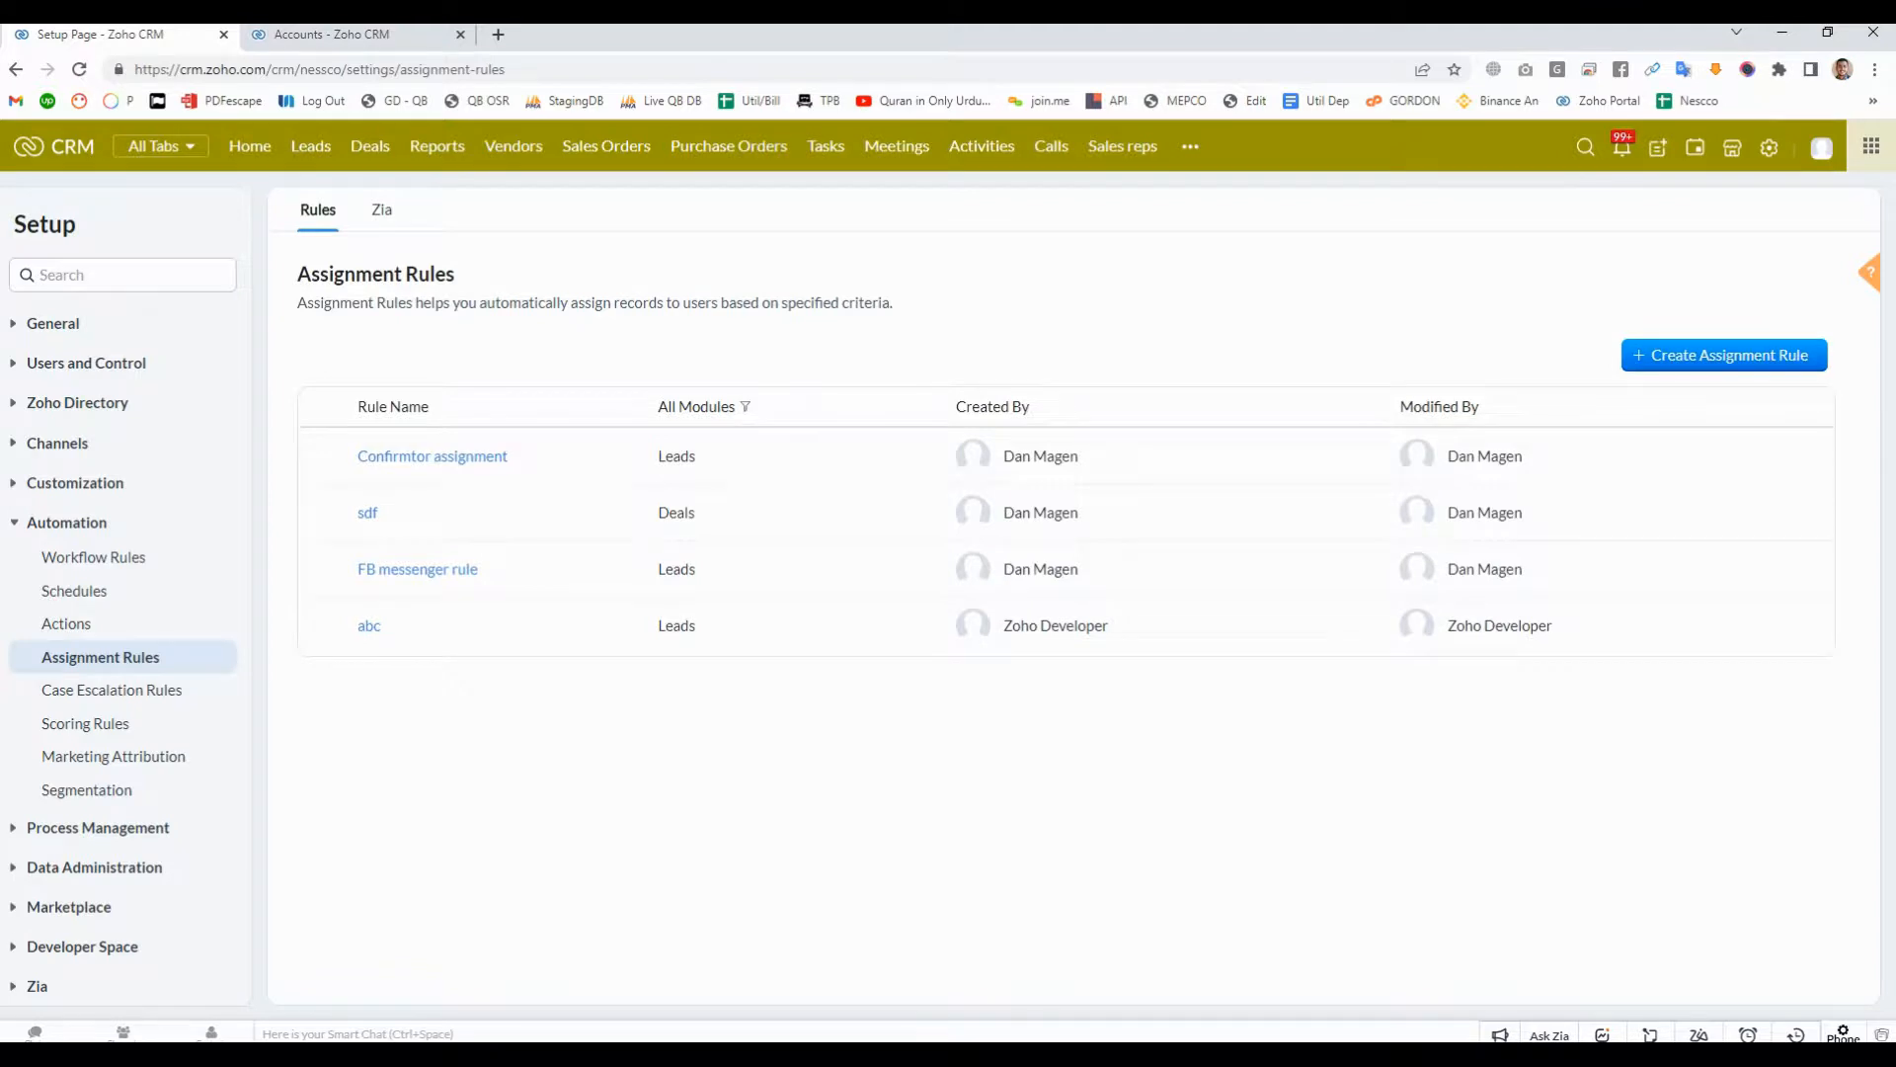
click(1724, 355)
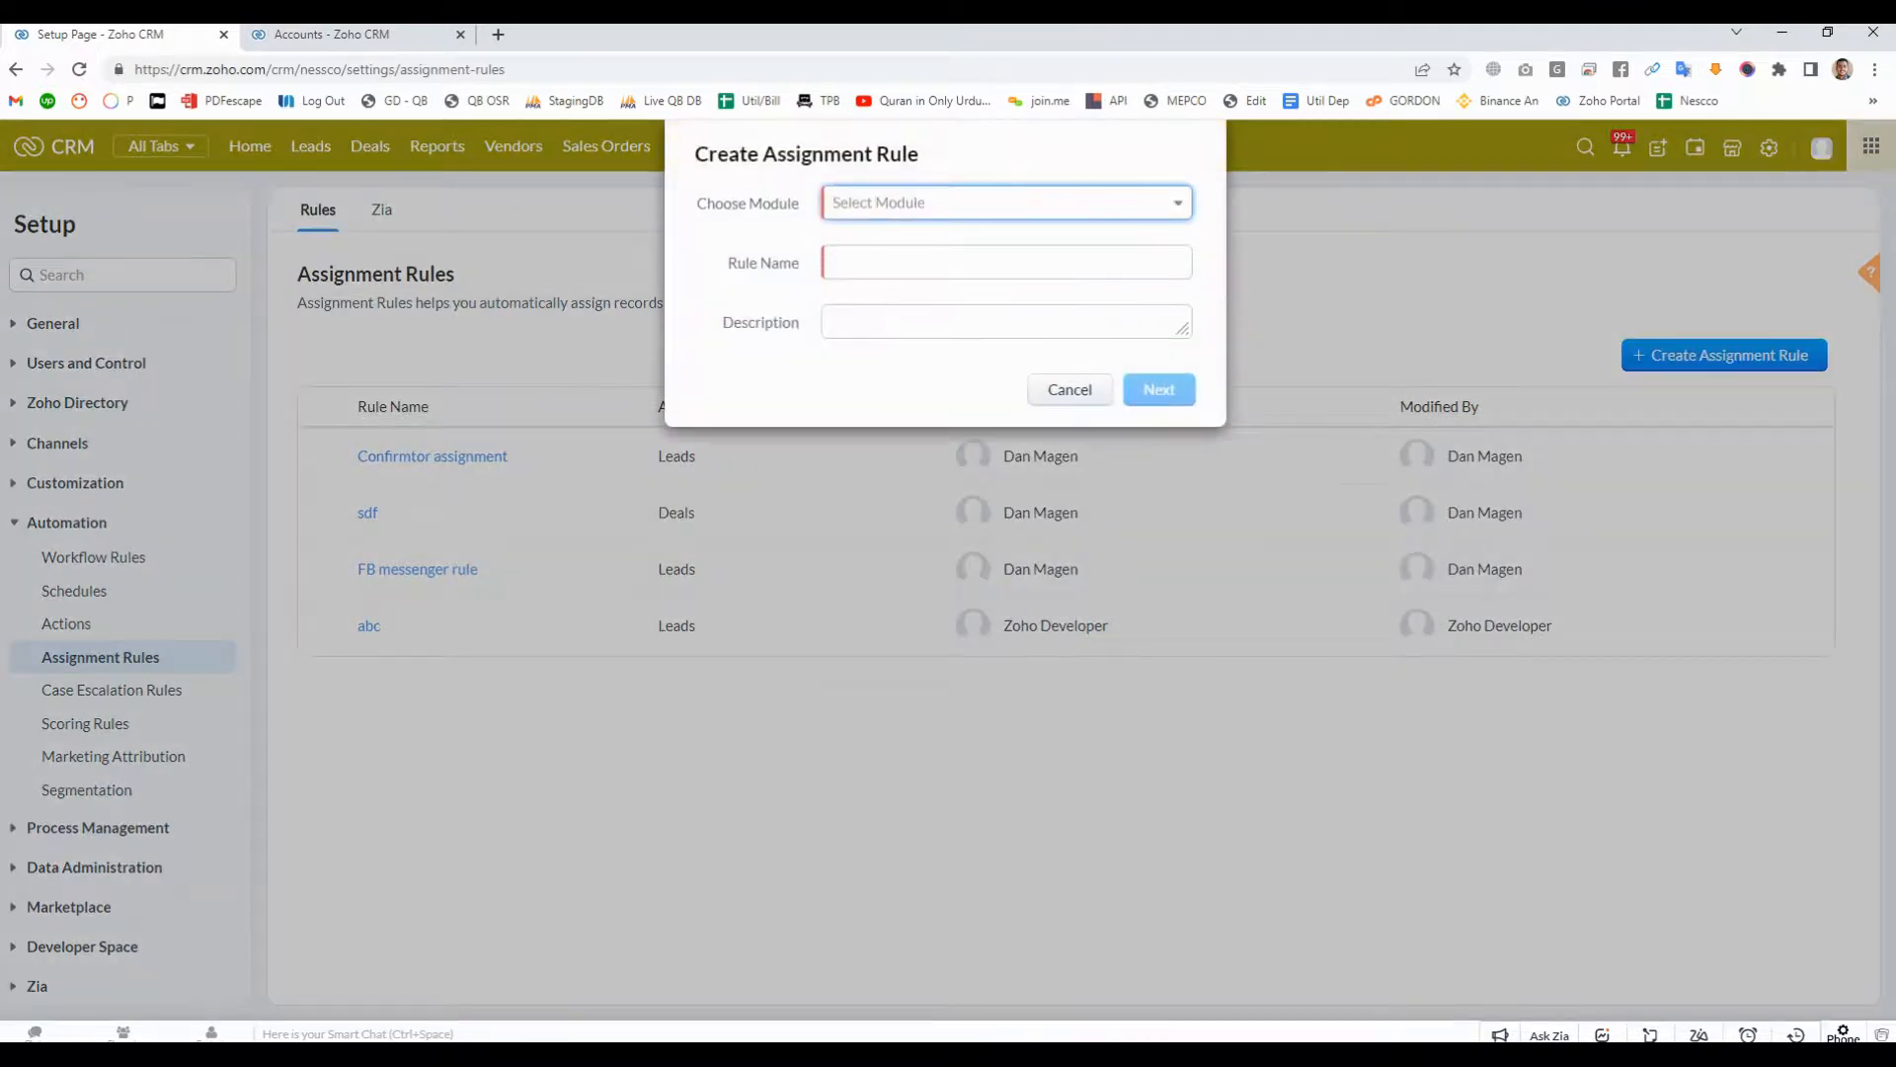
click(1070, 389)
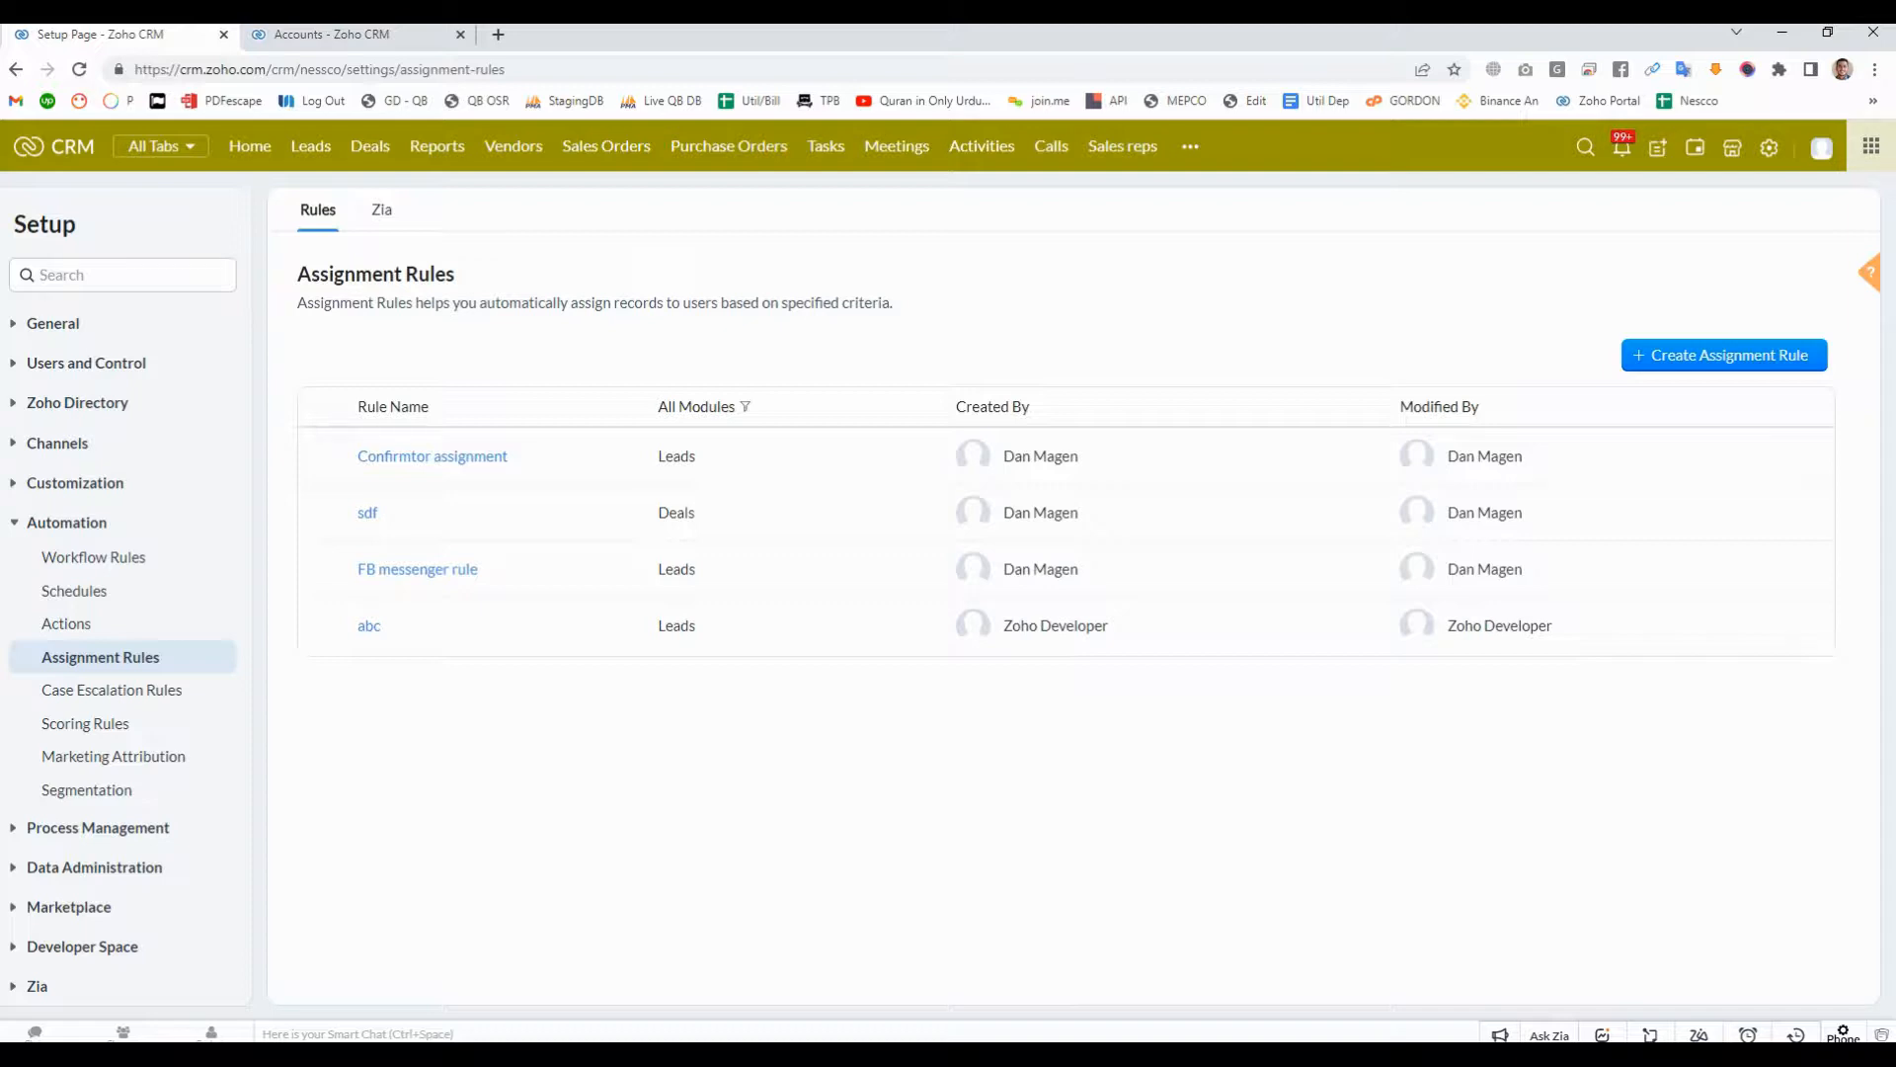
- Start a new assignment rule for the Leads module
click(1725, 355)
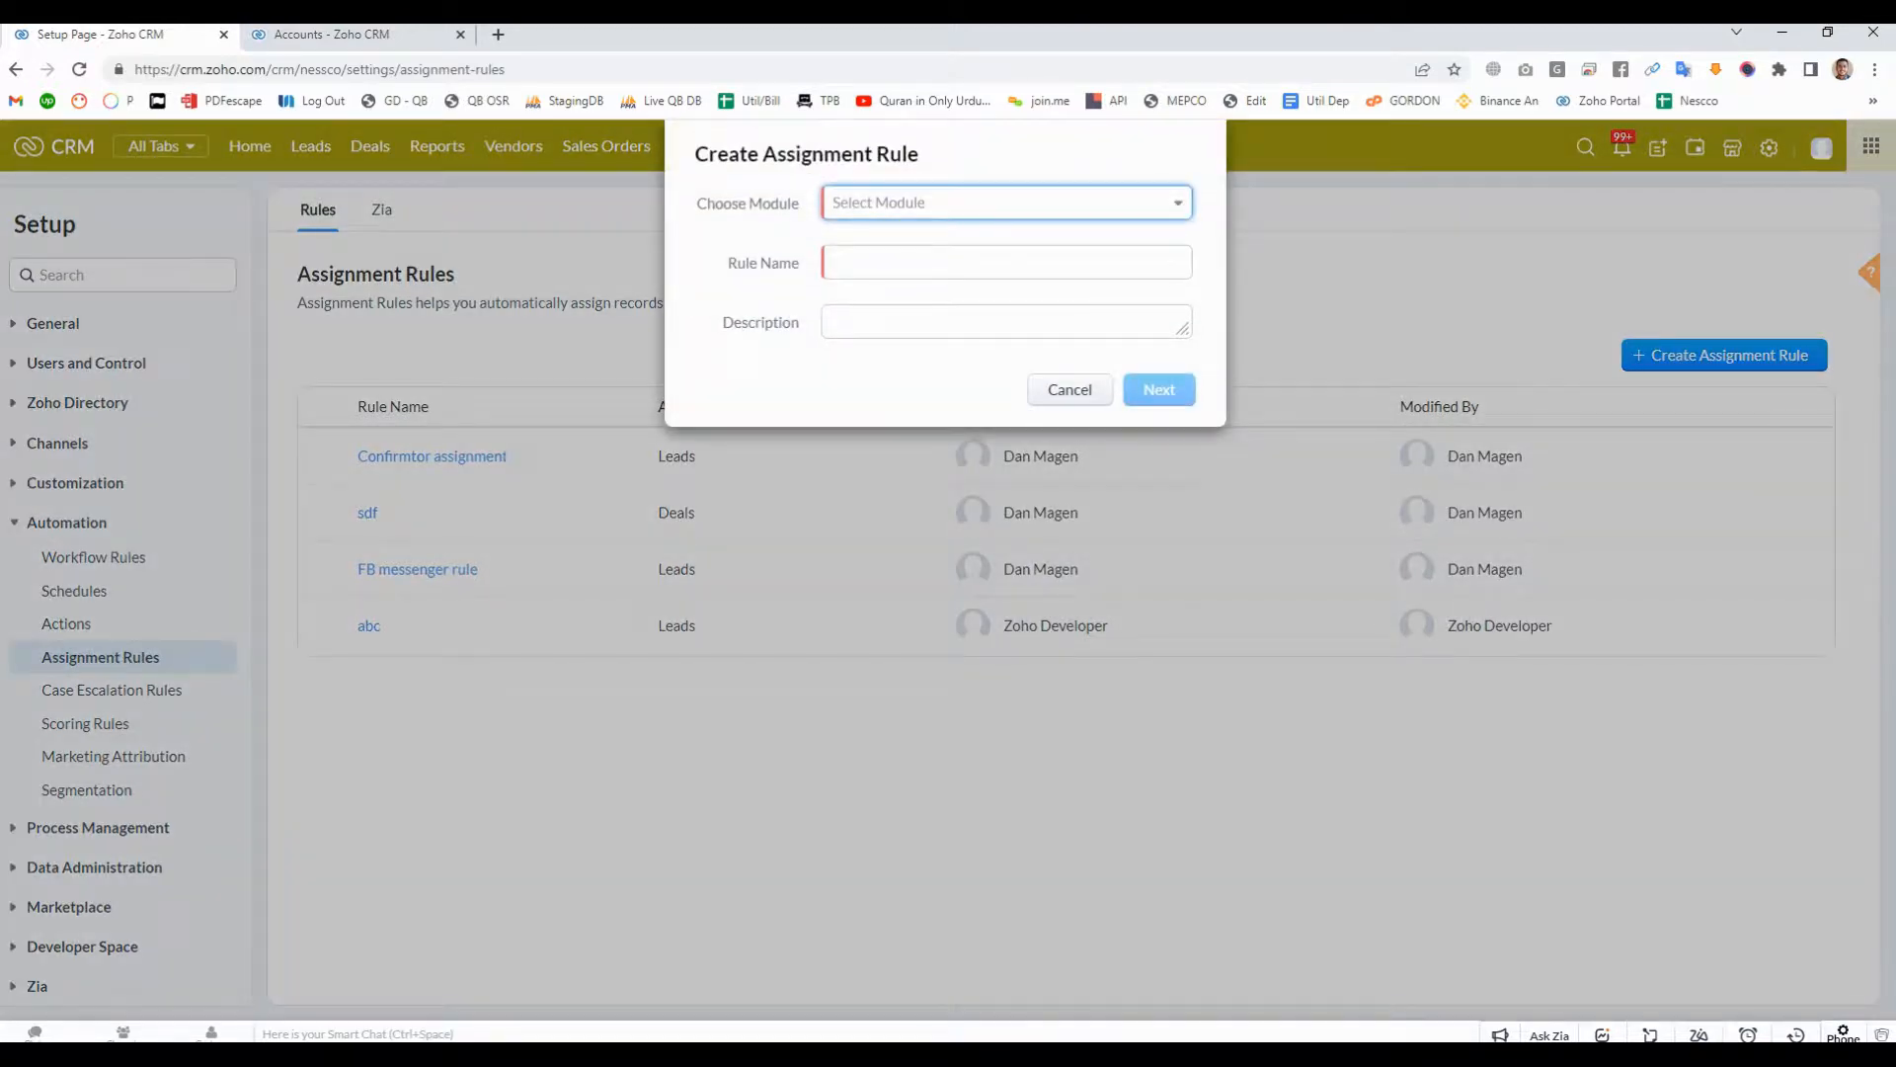
click(1007, 202)
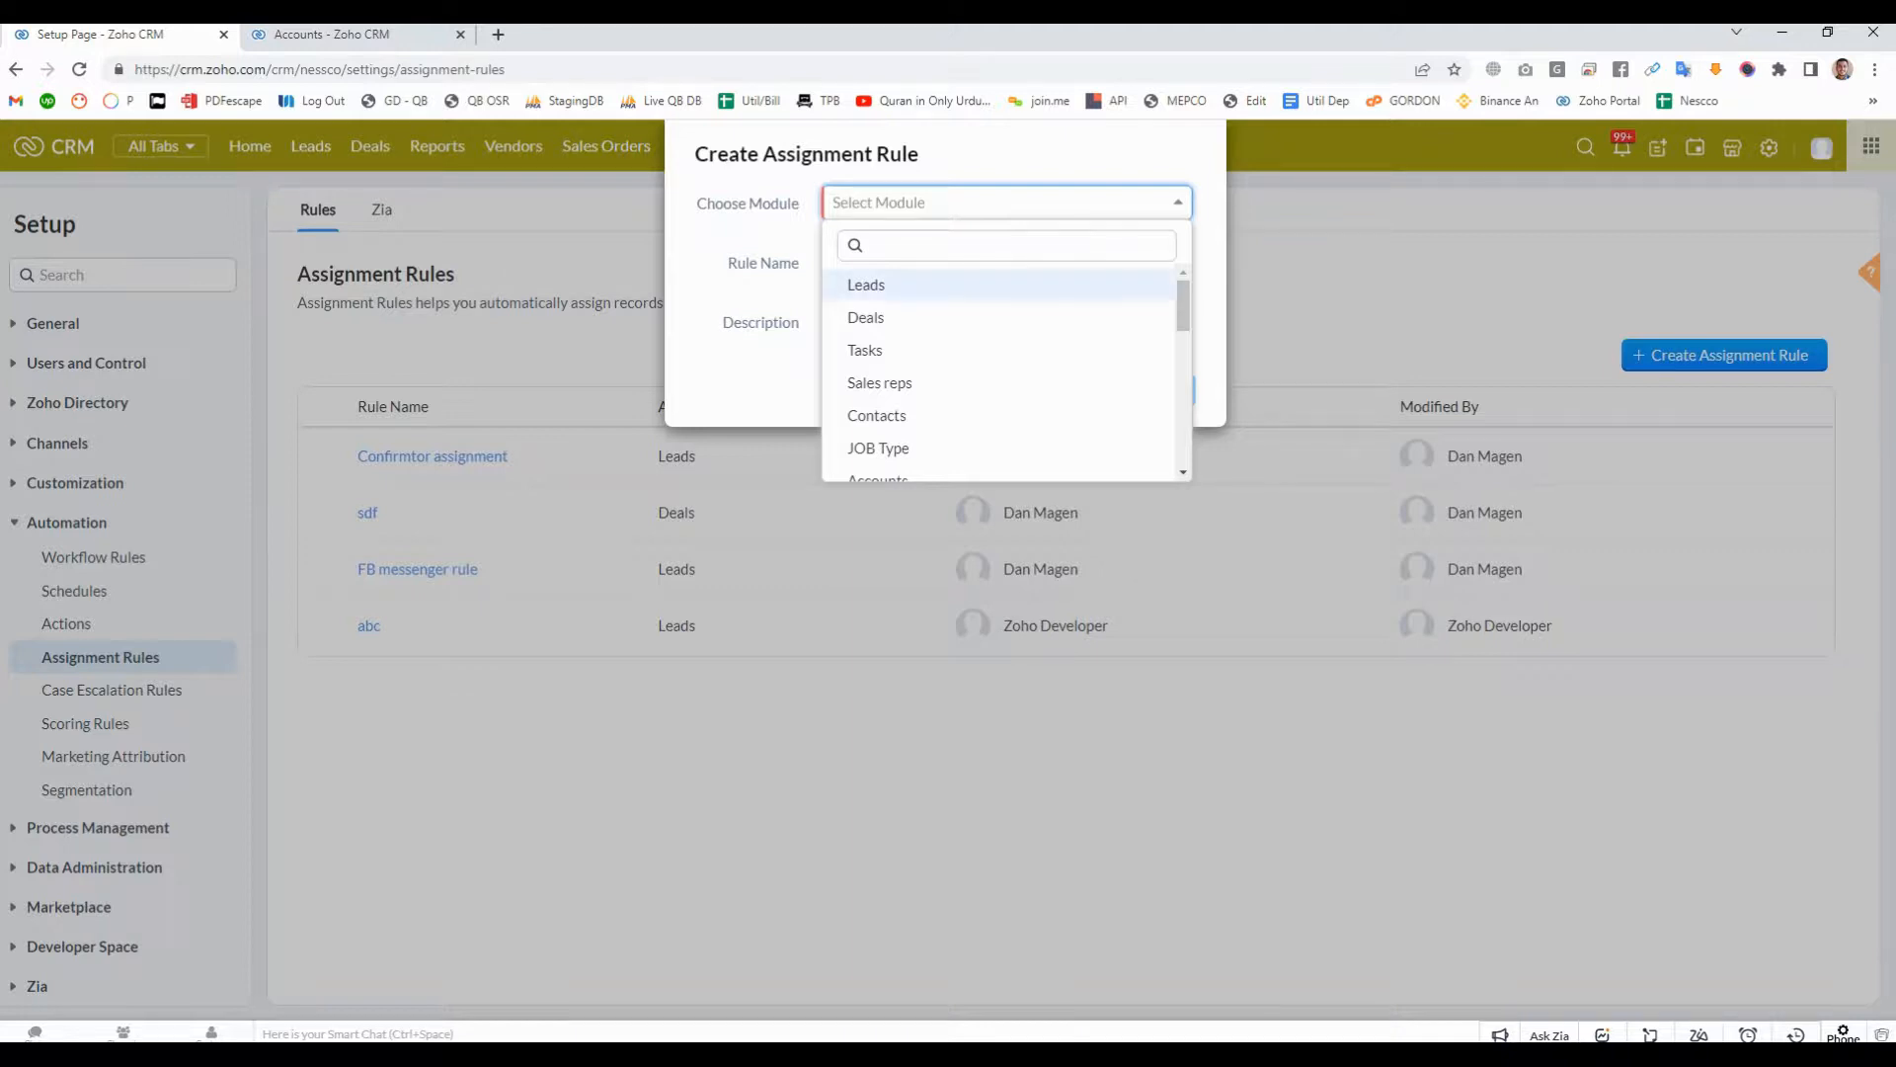
click(866, 285)
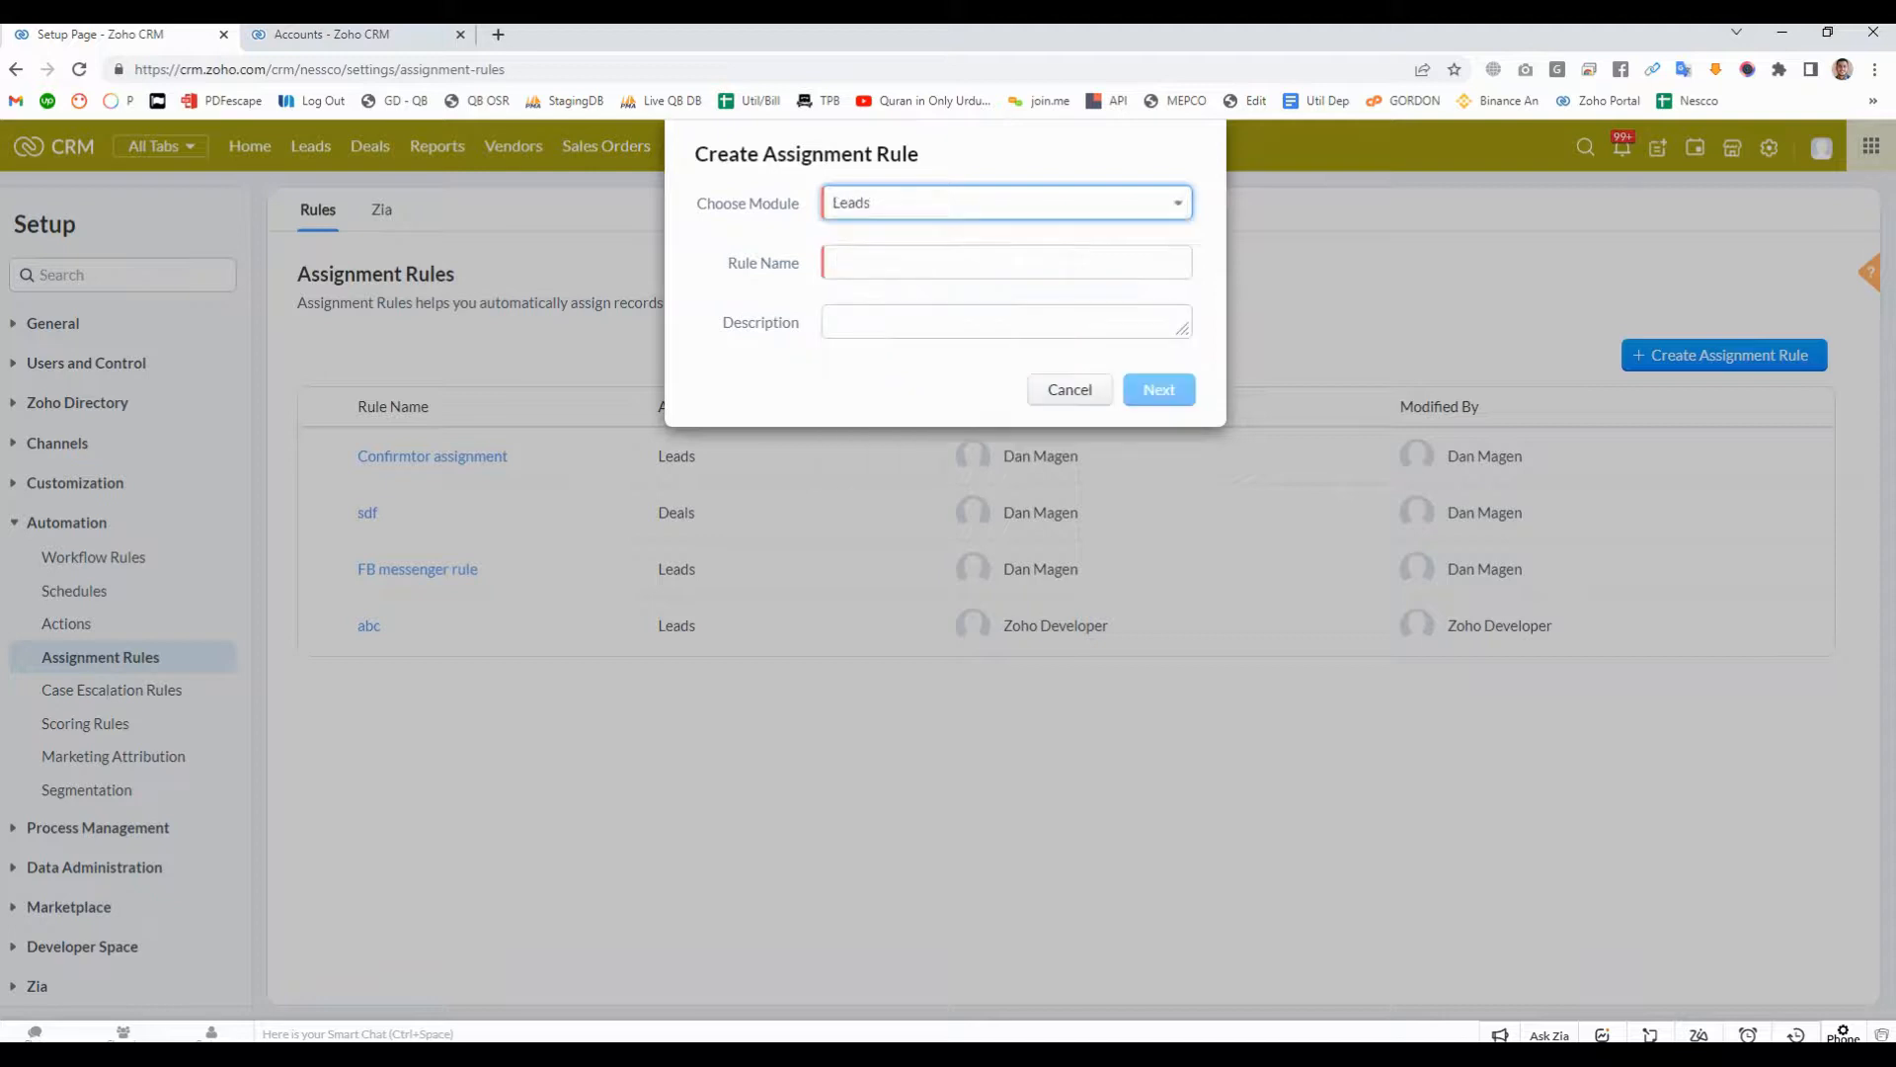
click(928, 262)
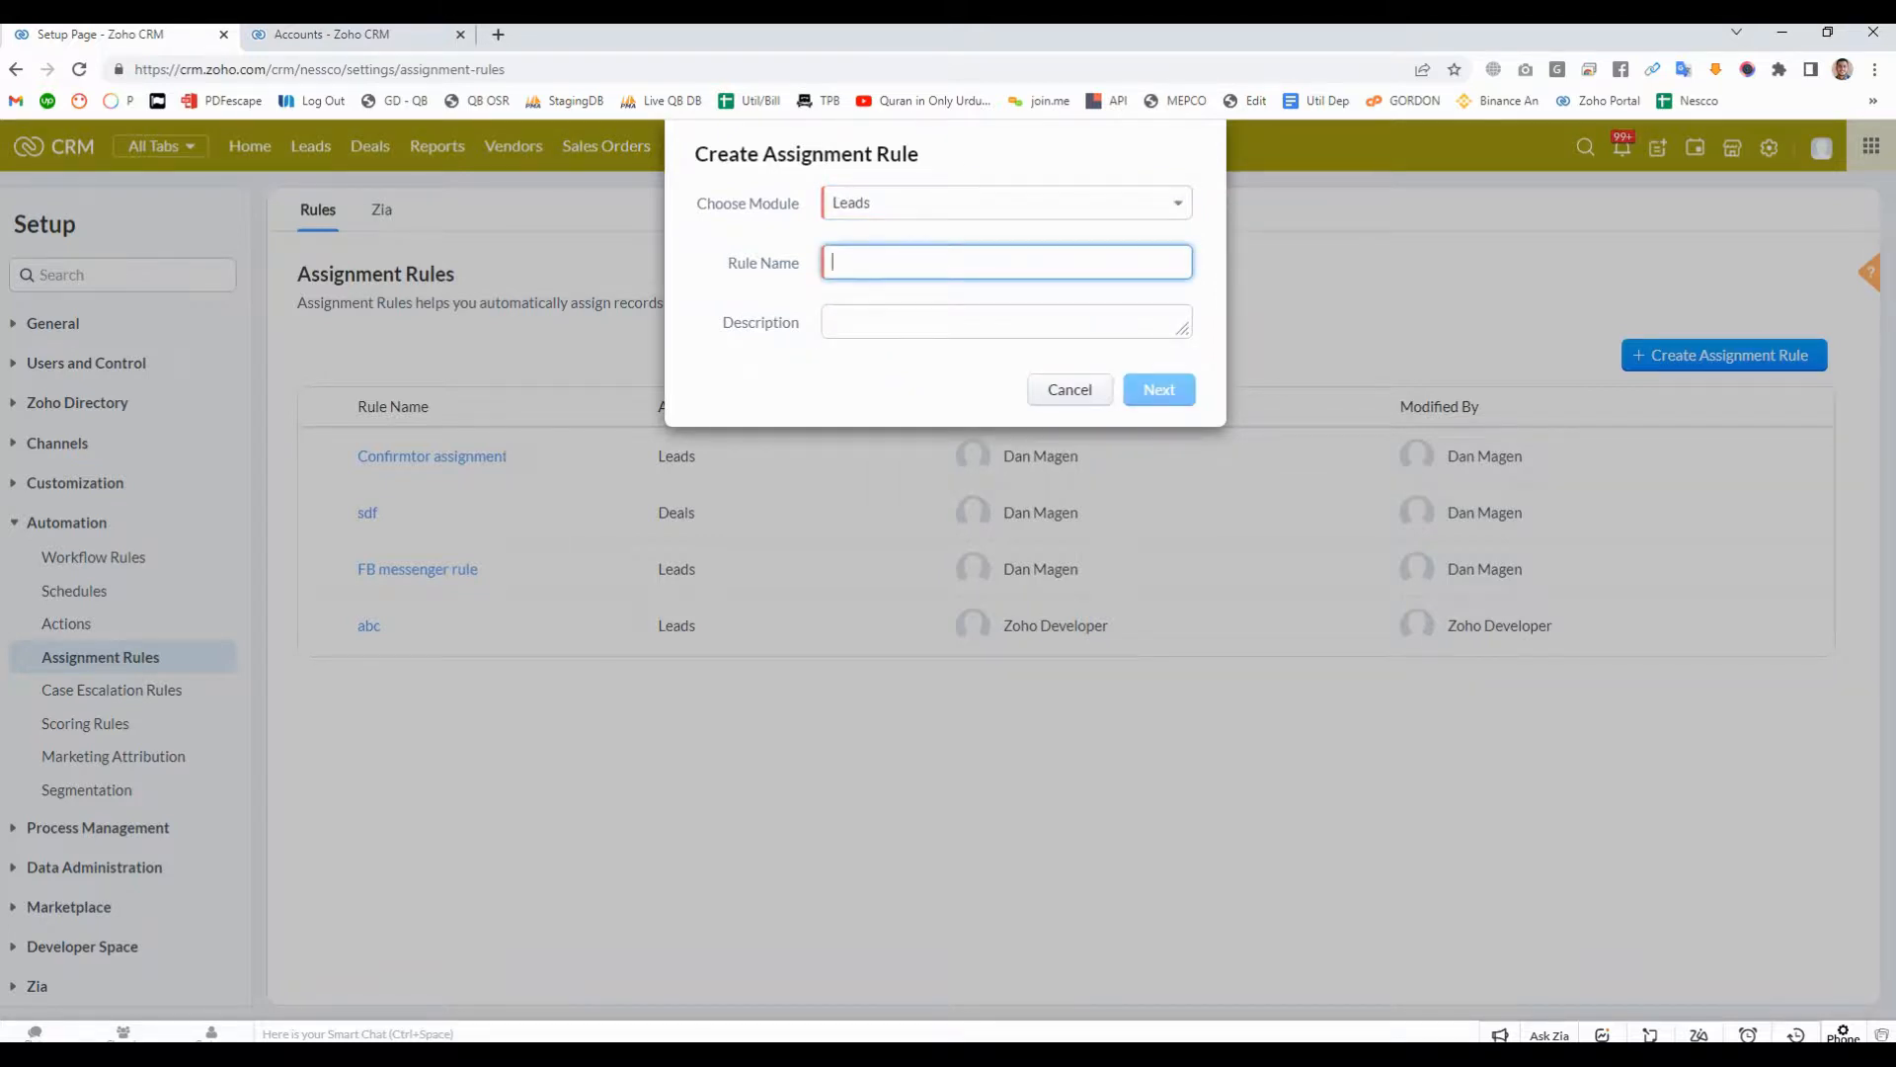
text(Round Robin)
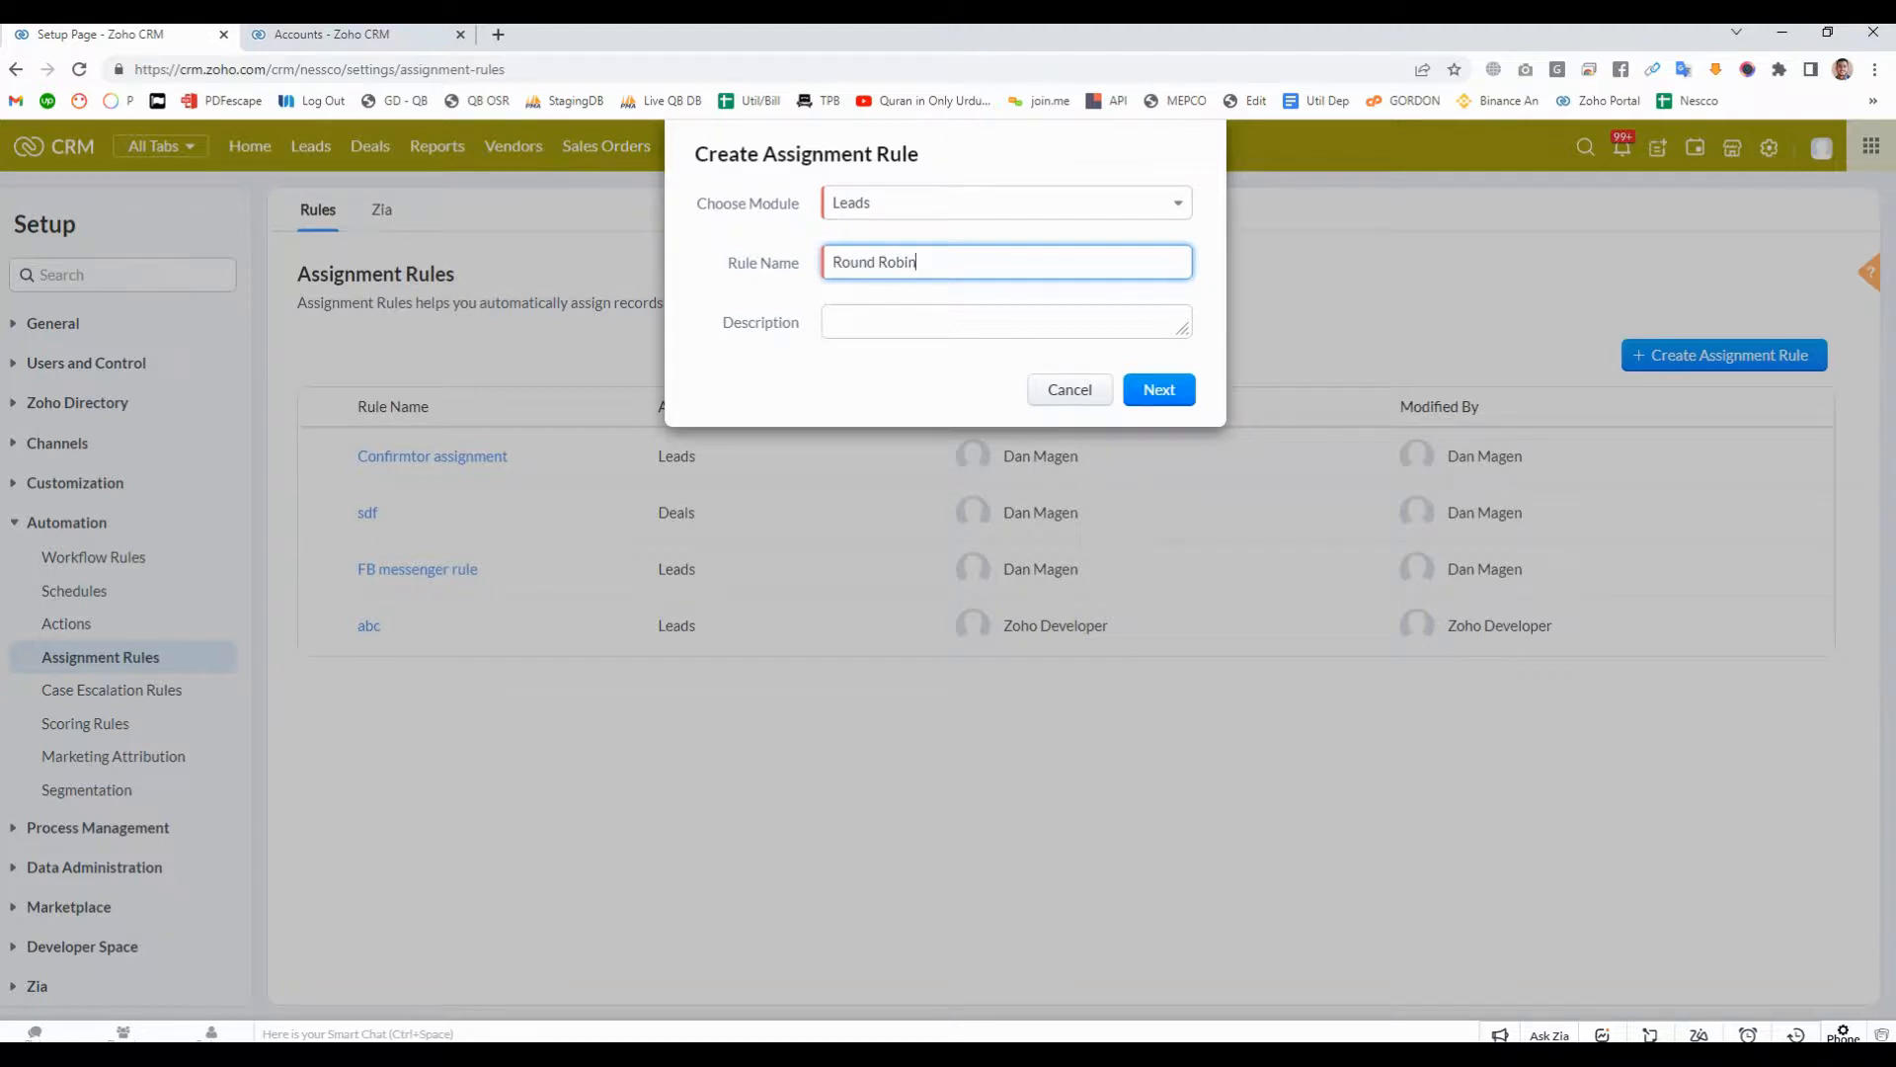
key(ctrl+a)
key(Tab)
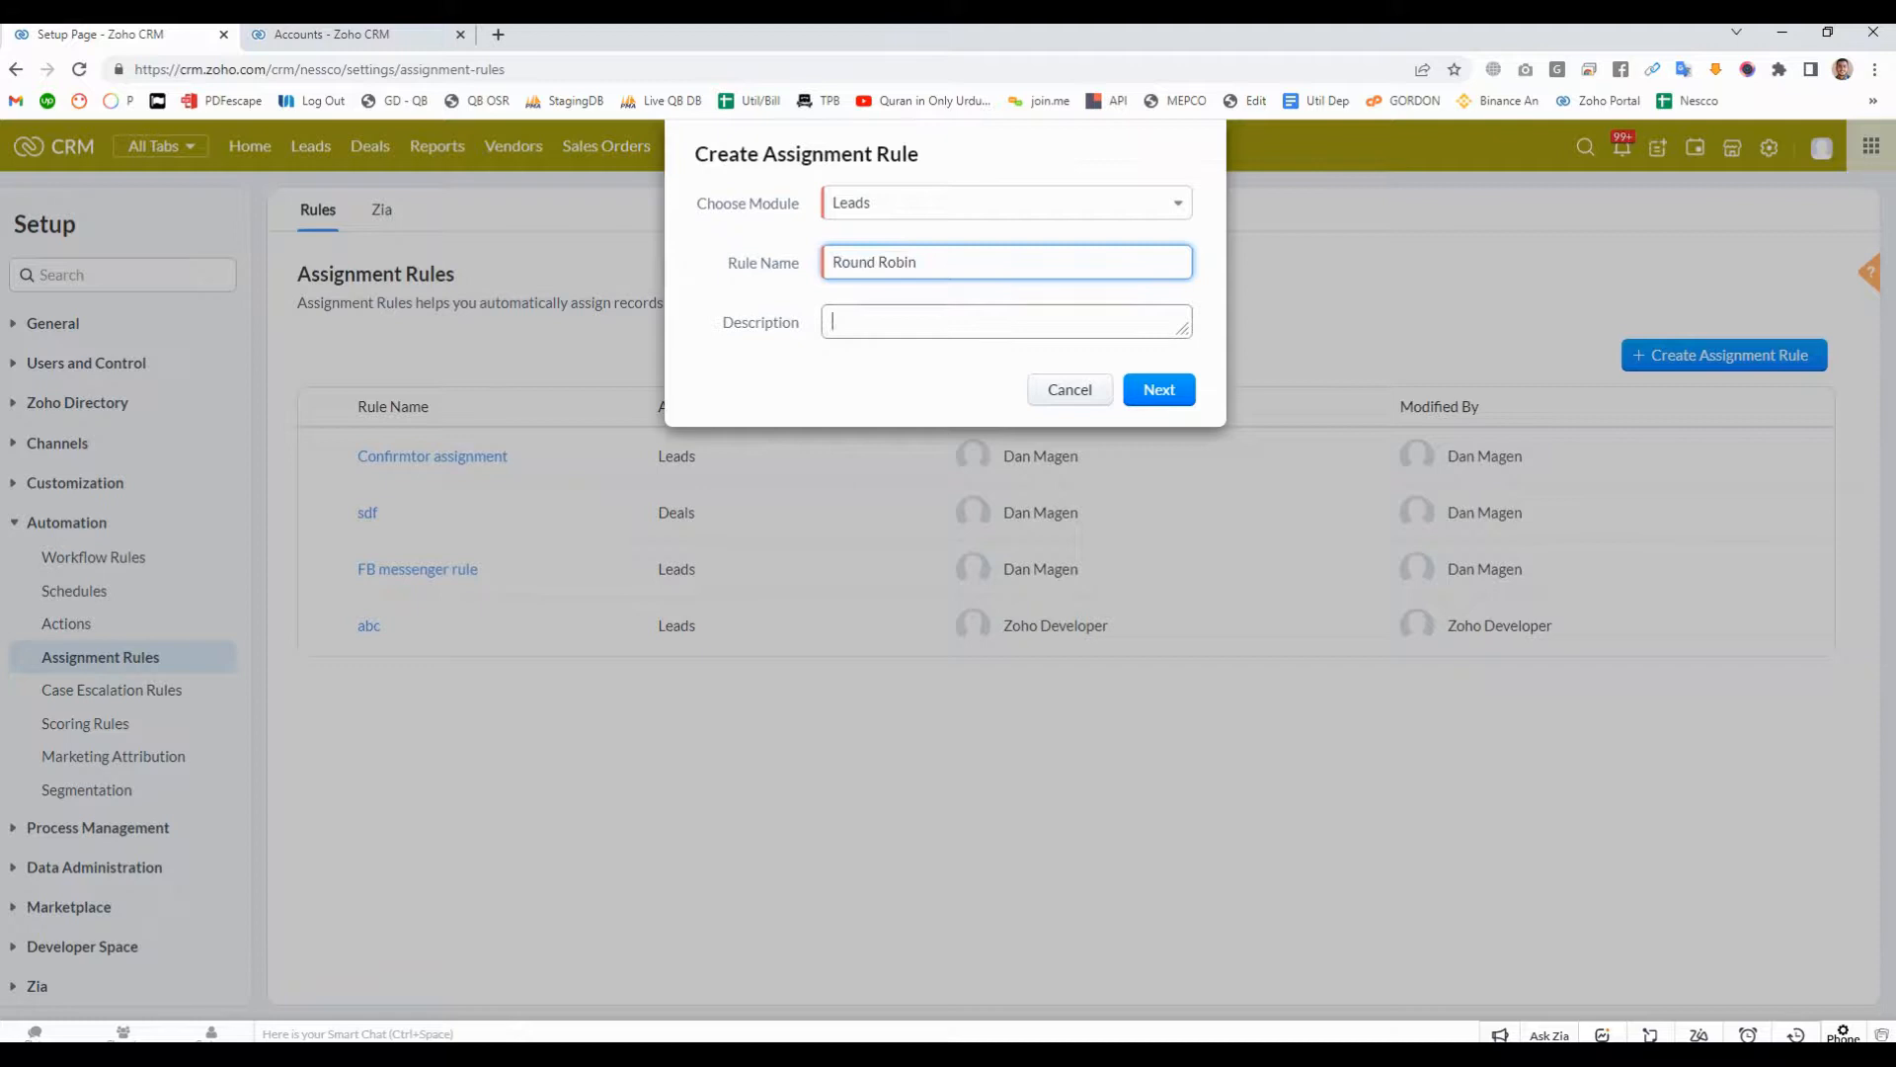
key(shift+Tab)
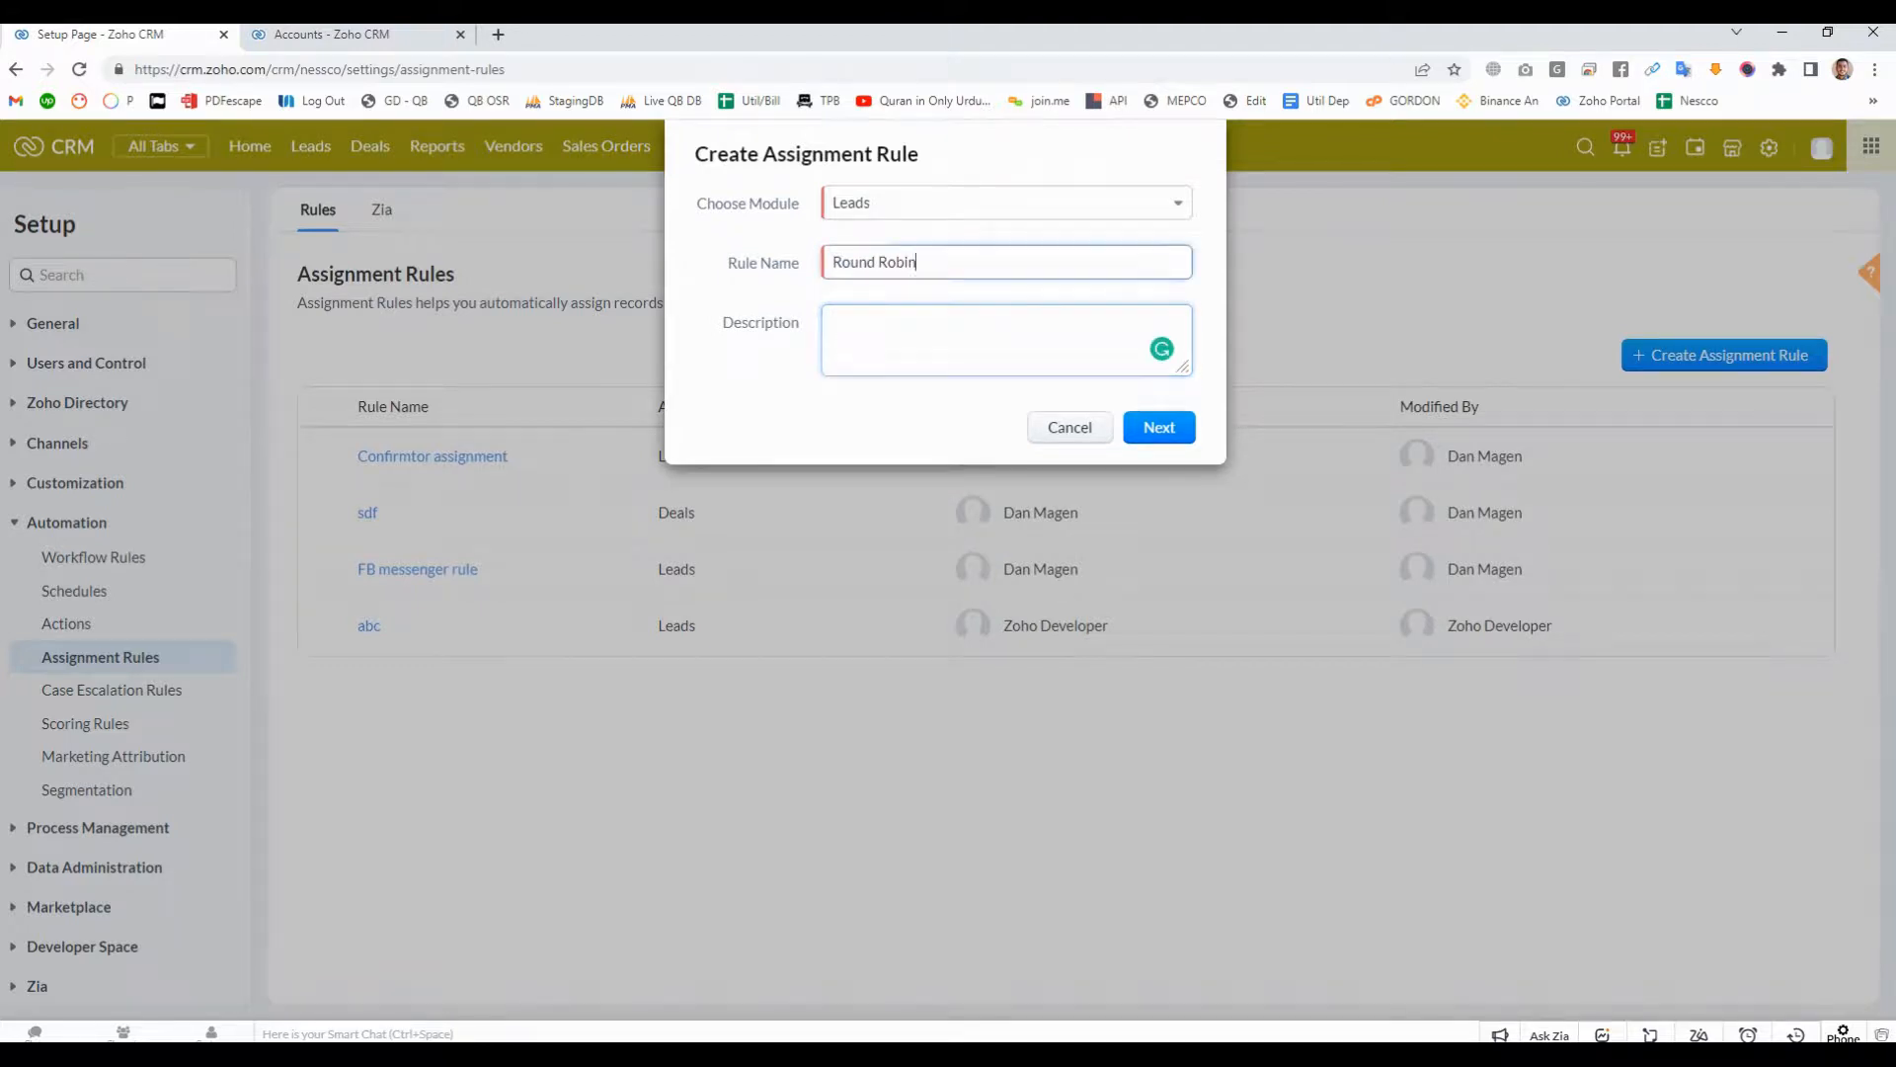
- Name the new Leads assignment rule "Big Lead"
key(BackSpace)
text(Big)
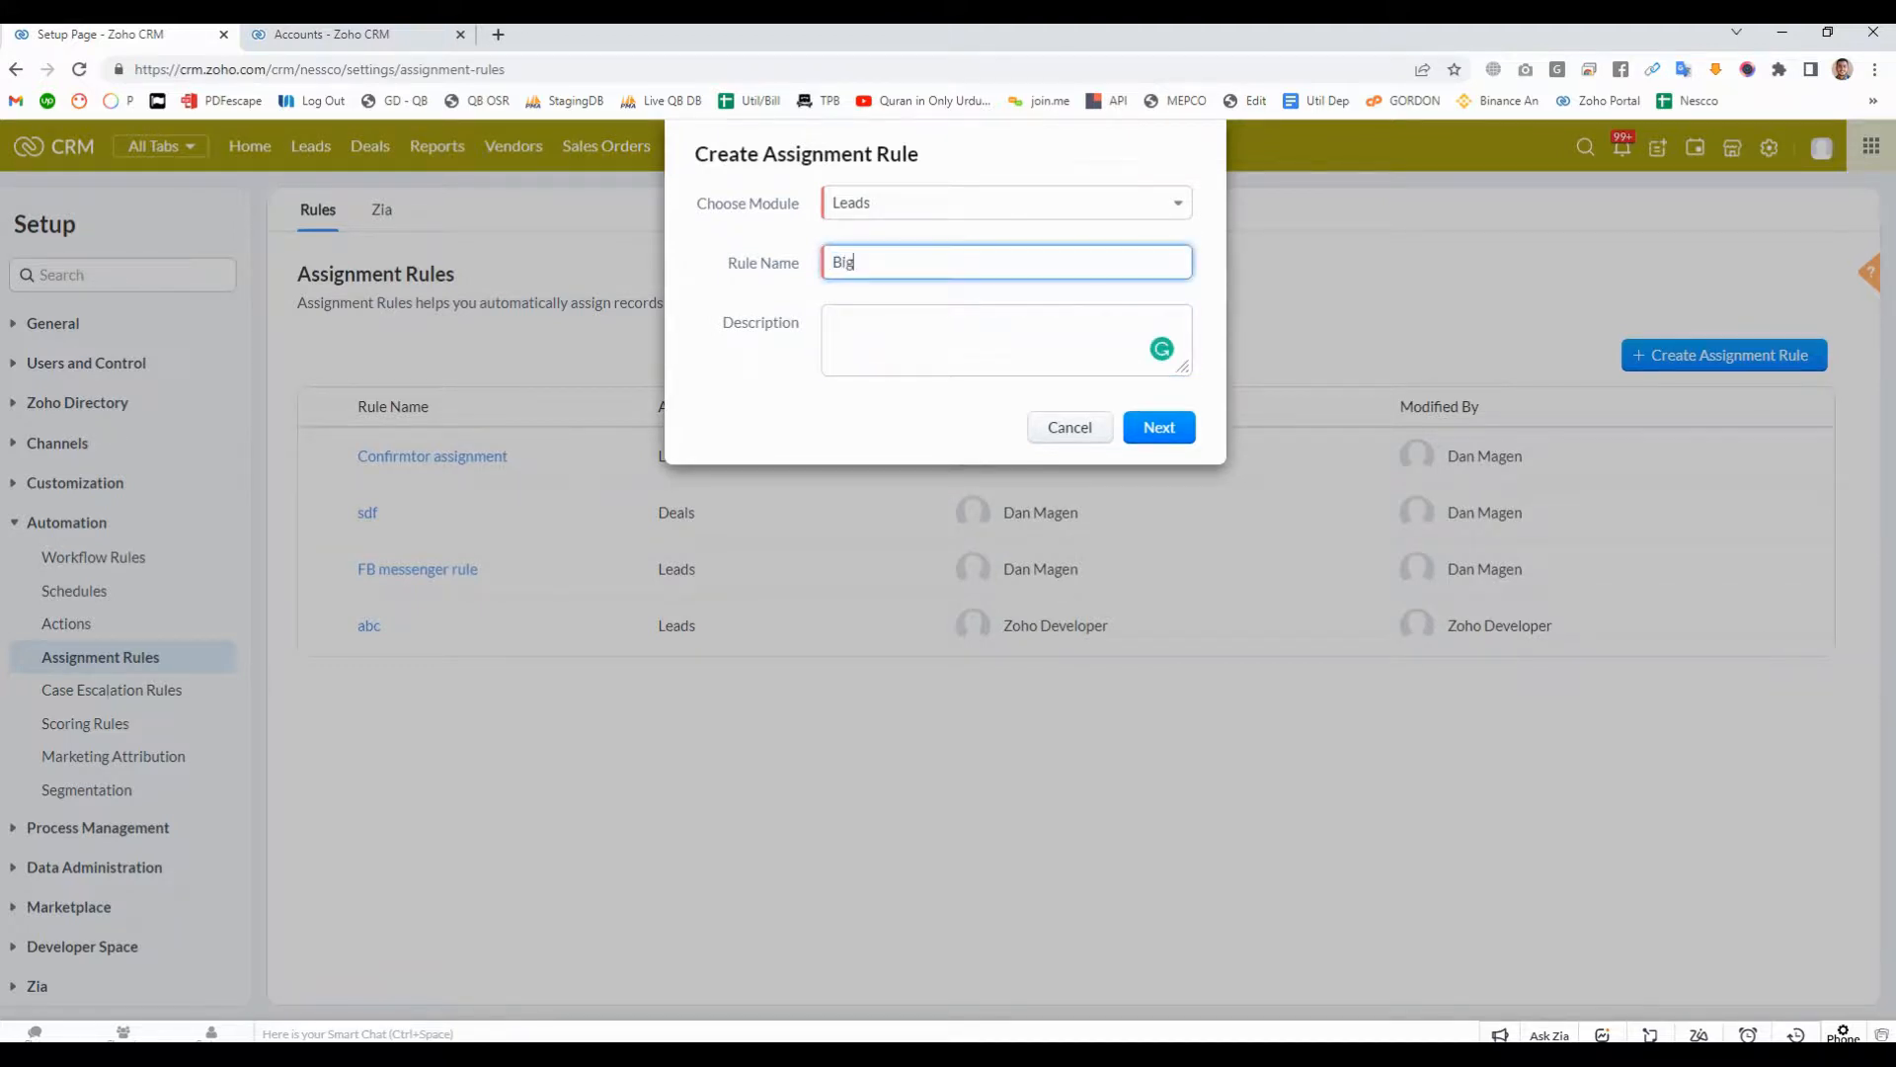
text( Lead)
key(Tab)
- Enter "Leads with greater than equal to $10000" as the assignment rule's description and review the form
text(Lead)
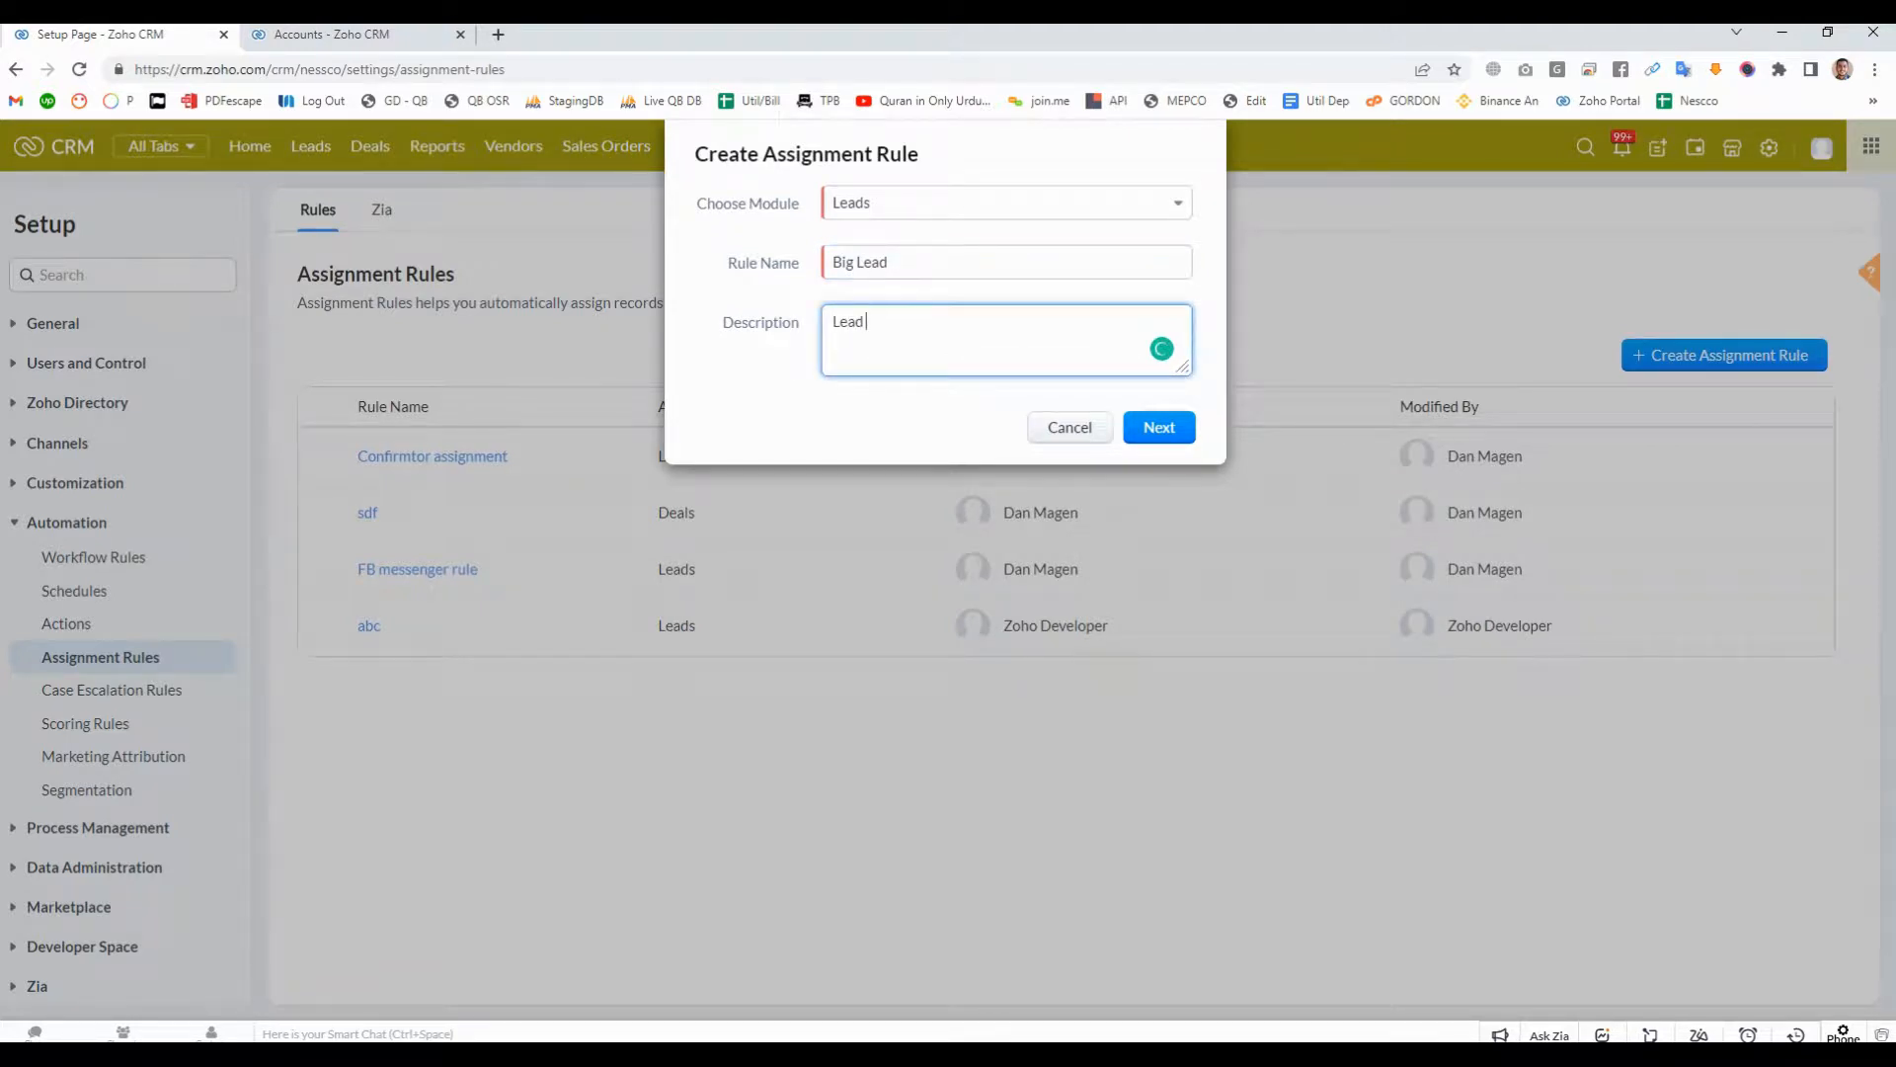
key(BackSpace)
text(s with greater than equal to 10000)
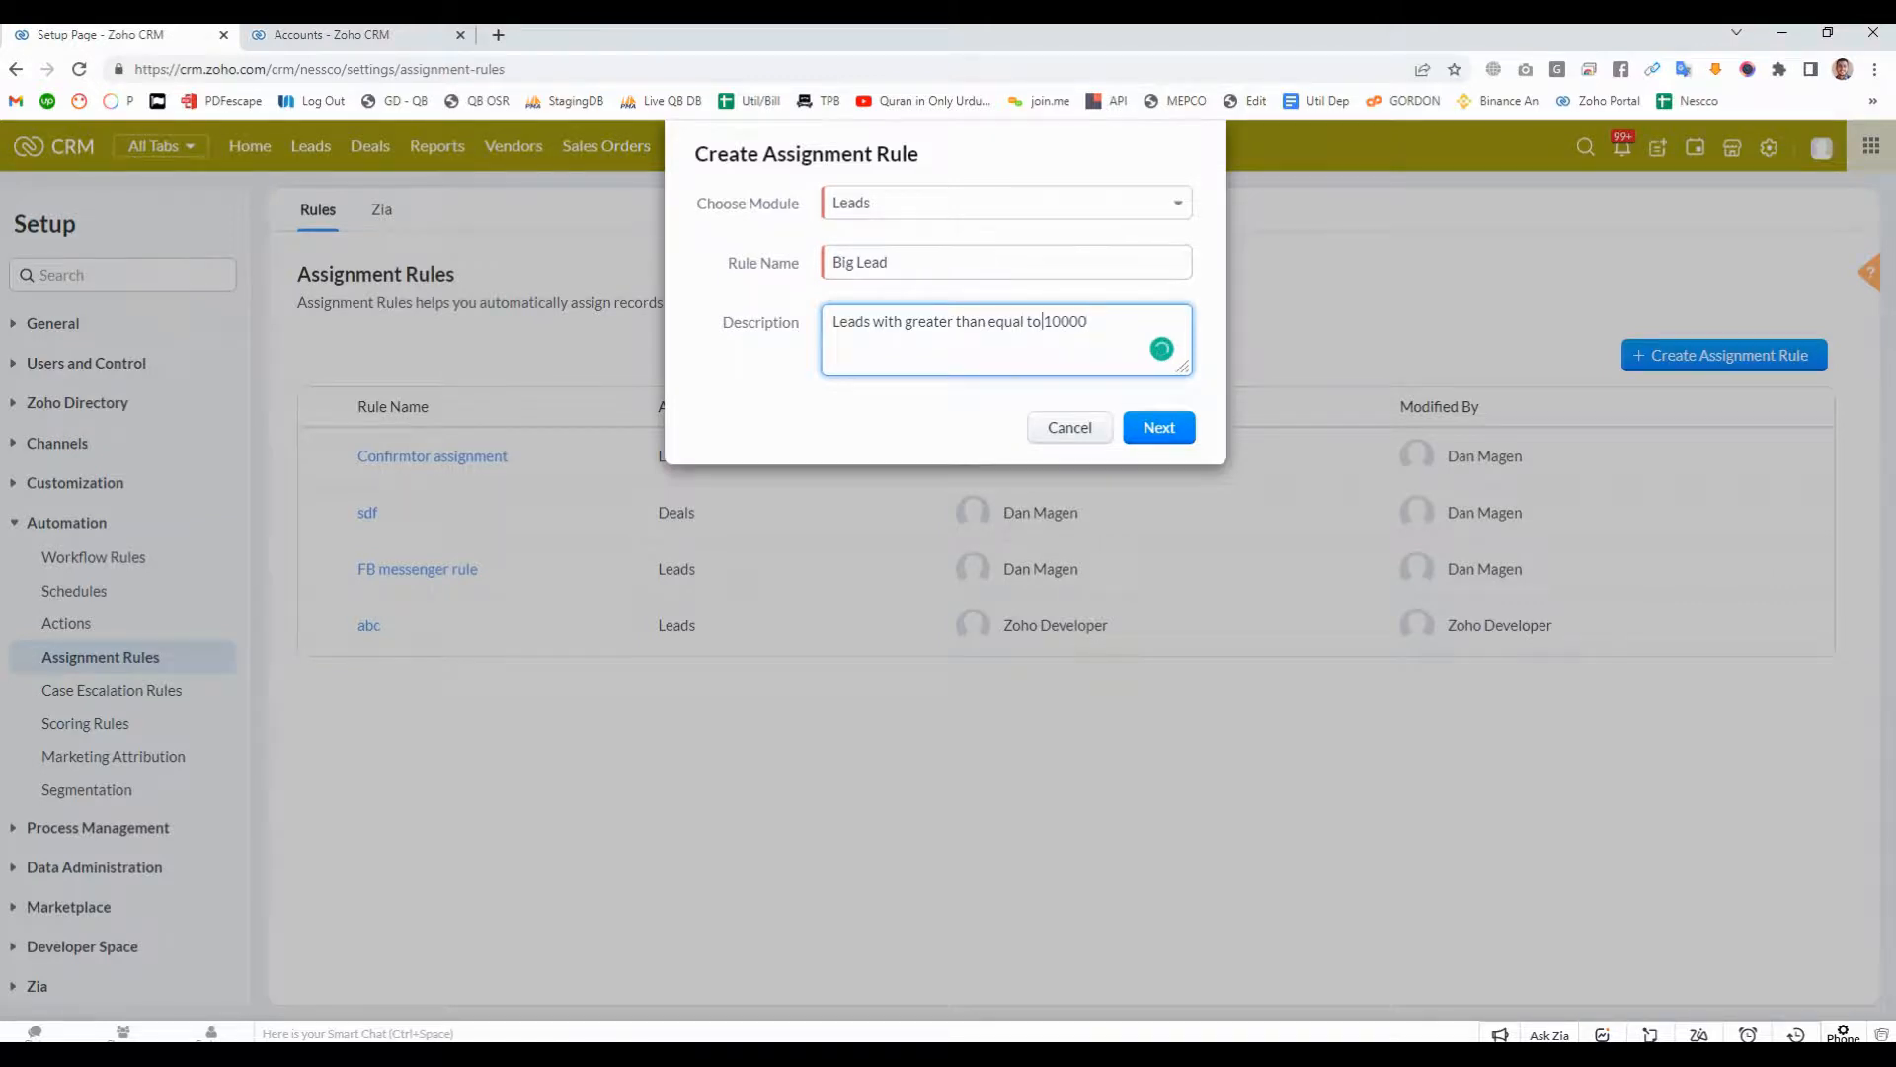
text( $)
drag(1096, 322, 831, 322)
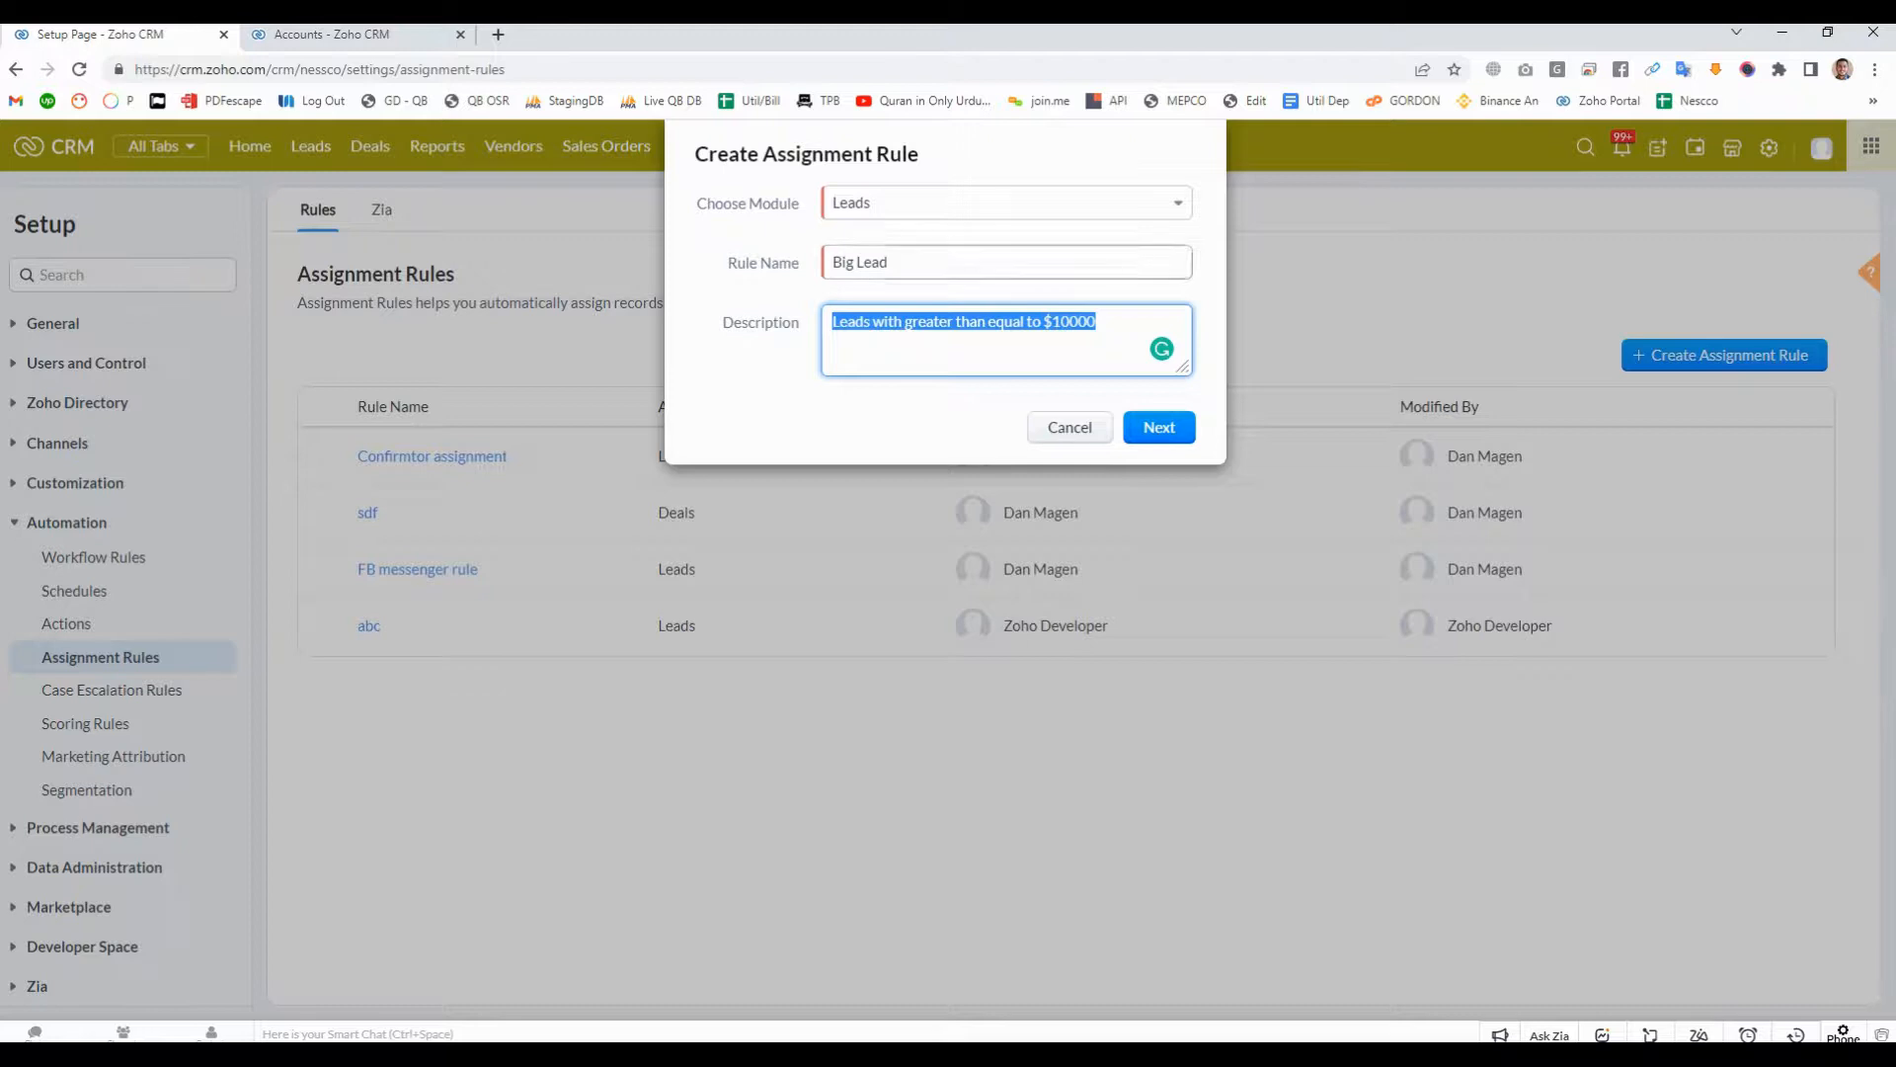
drag(695, 204, 789, 204)
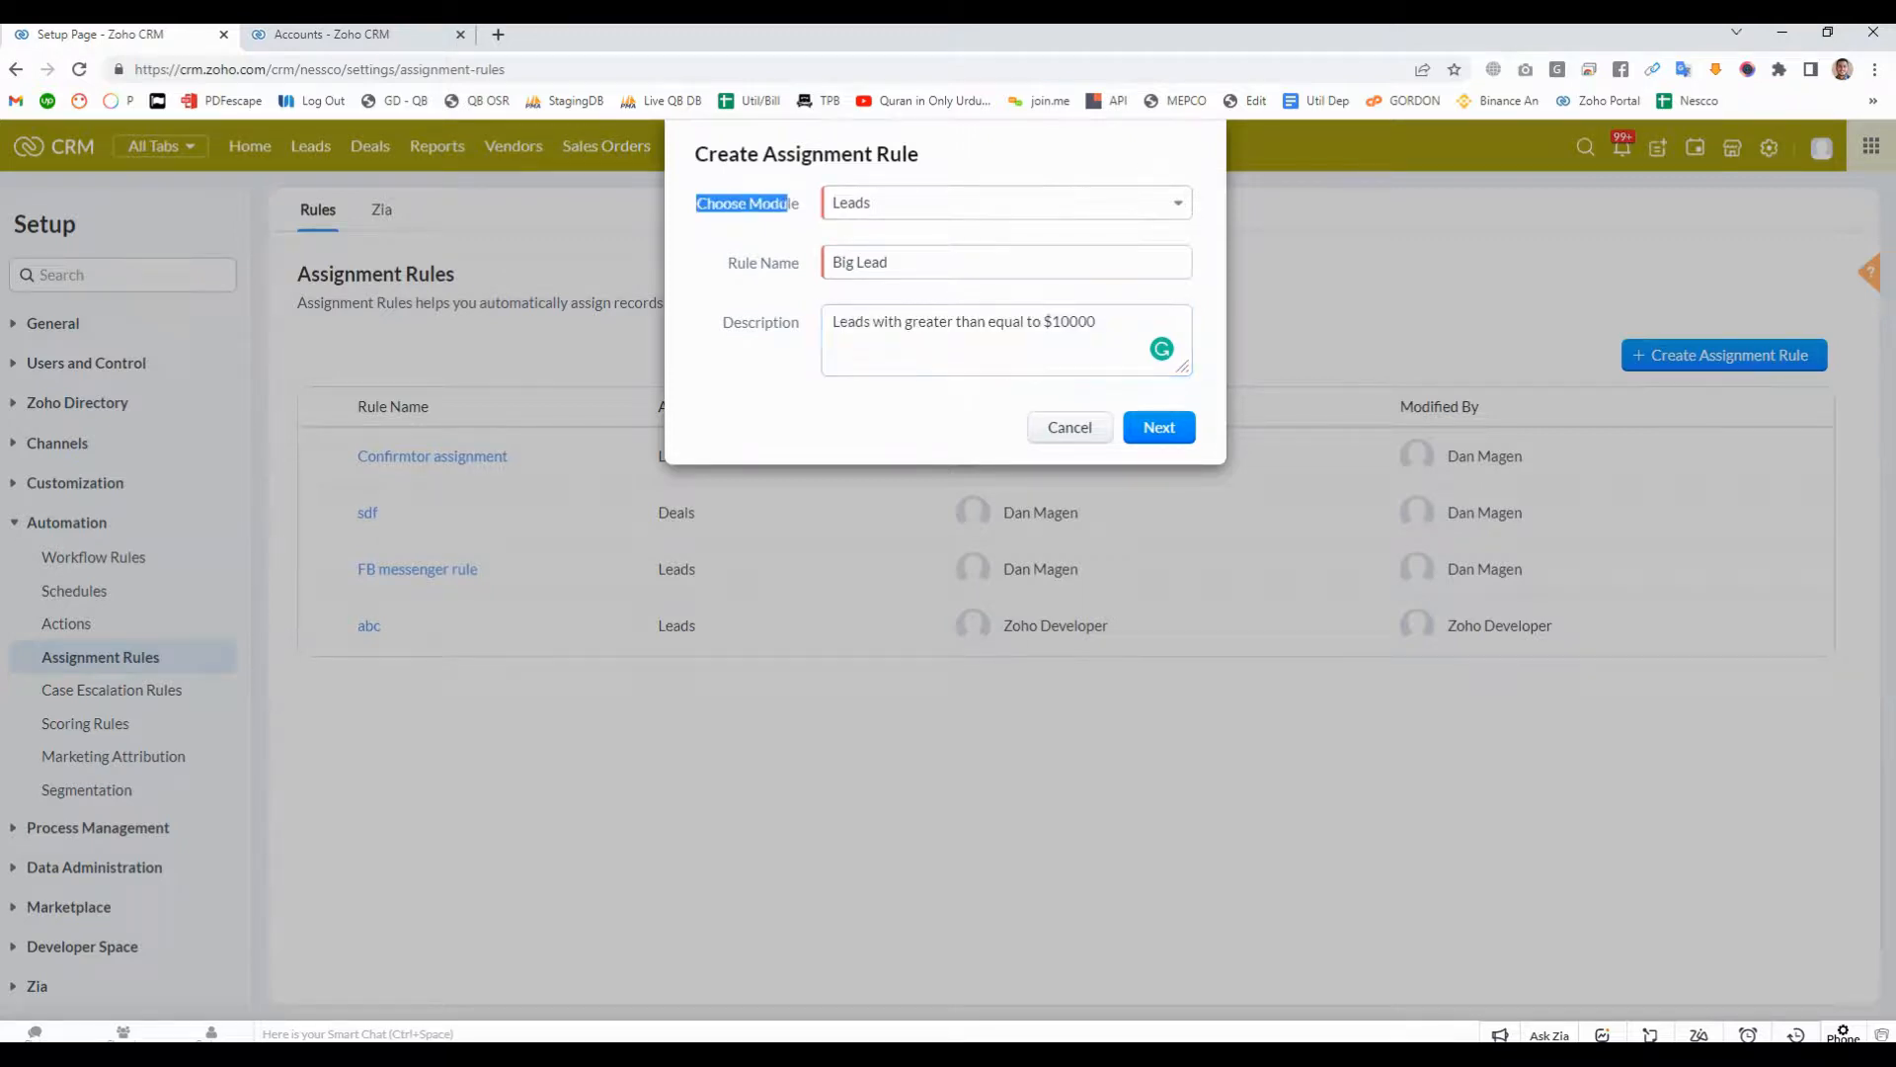
- Review the Big Lead rule's name and description and continue to its rule entry form
drag(728, 263, 830, 262)
click(891, 263)
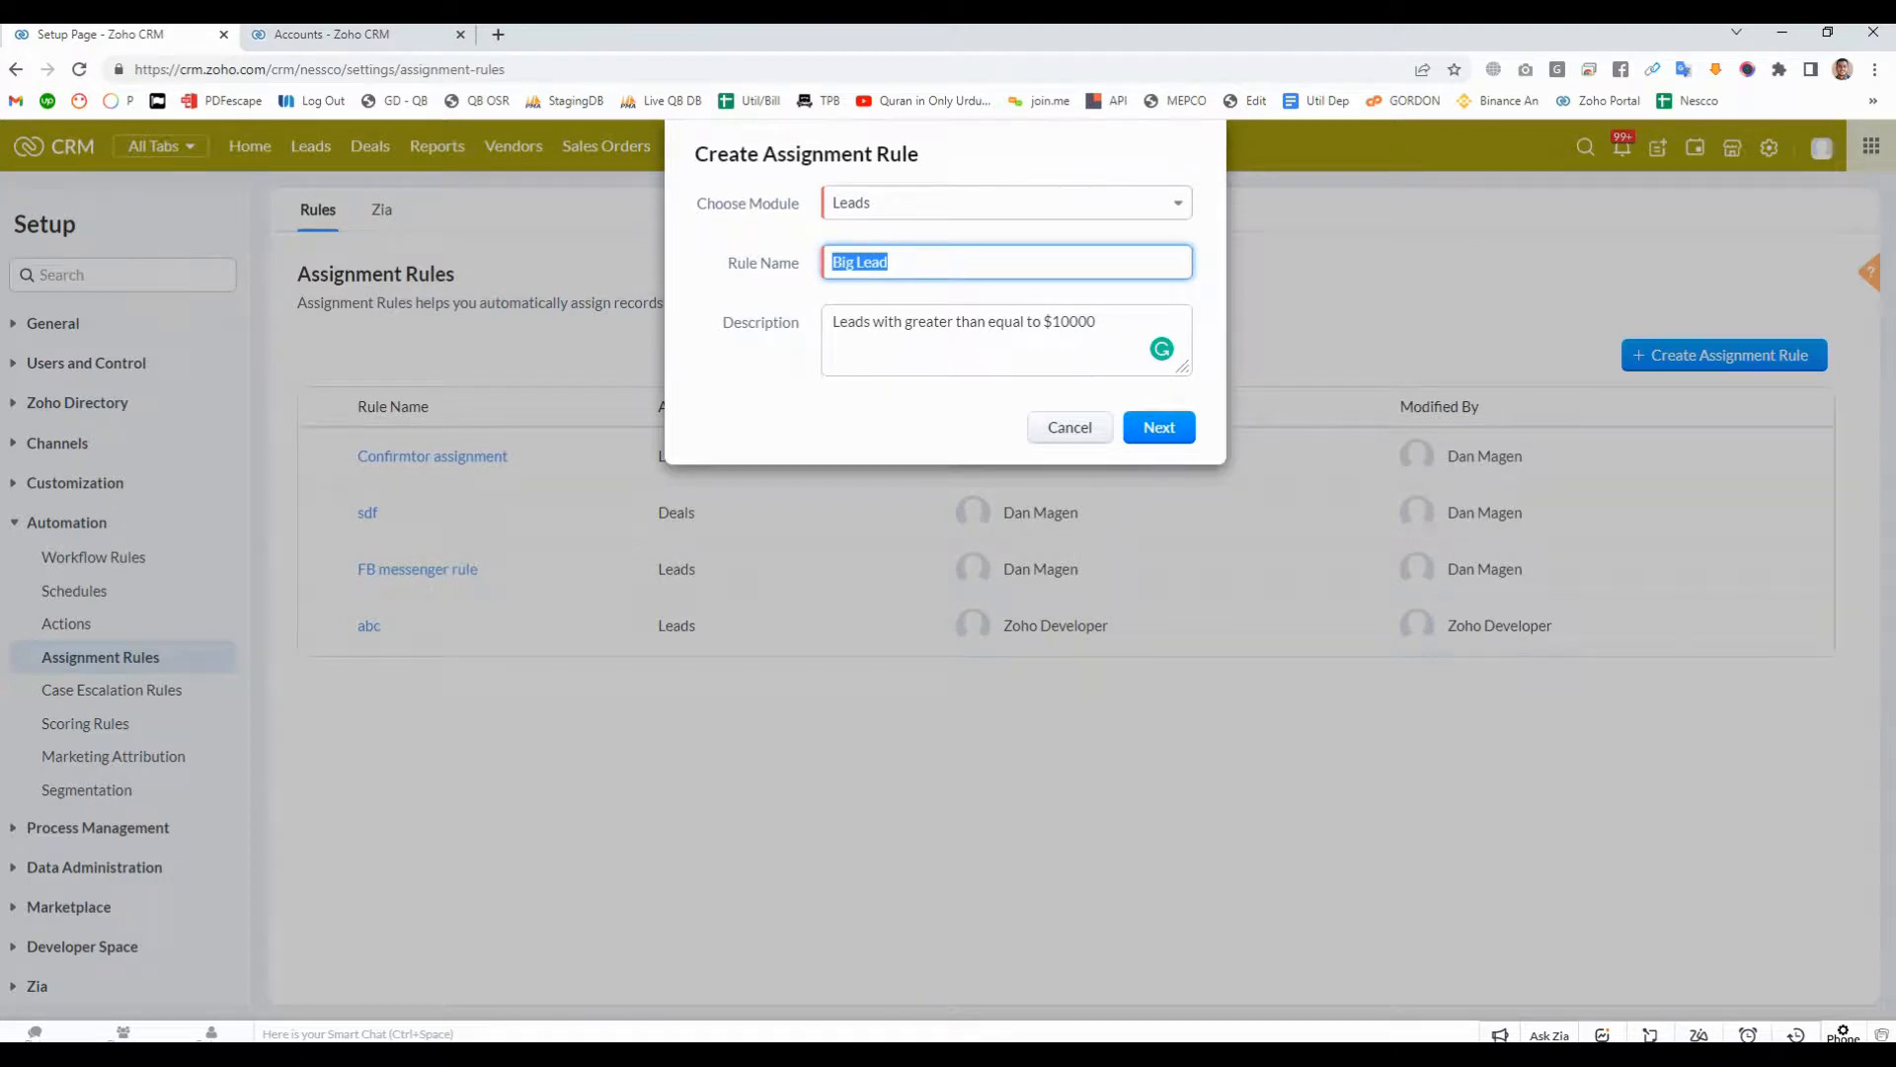
drag(833, 321, 1097, 321)
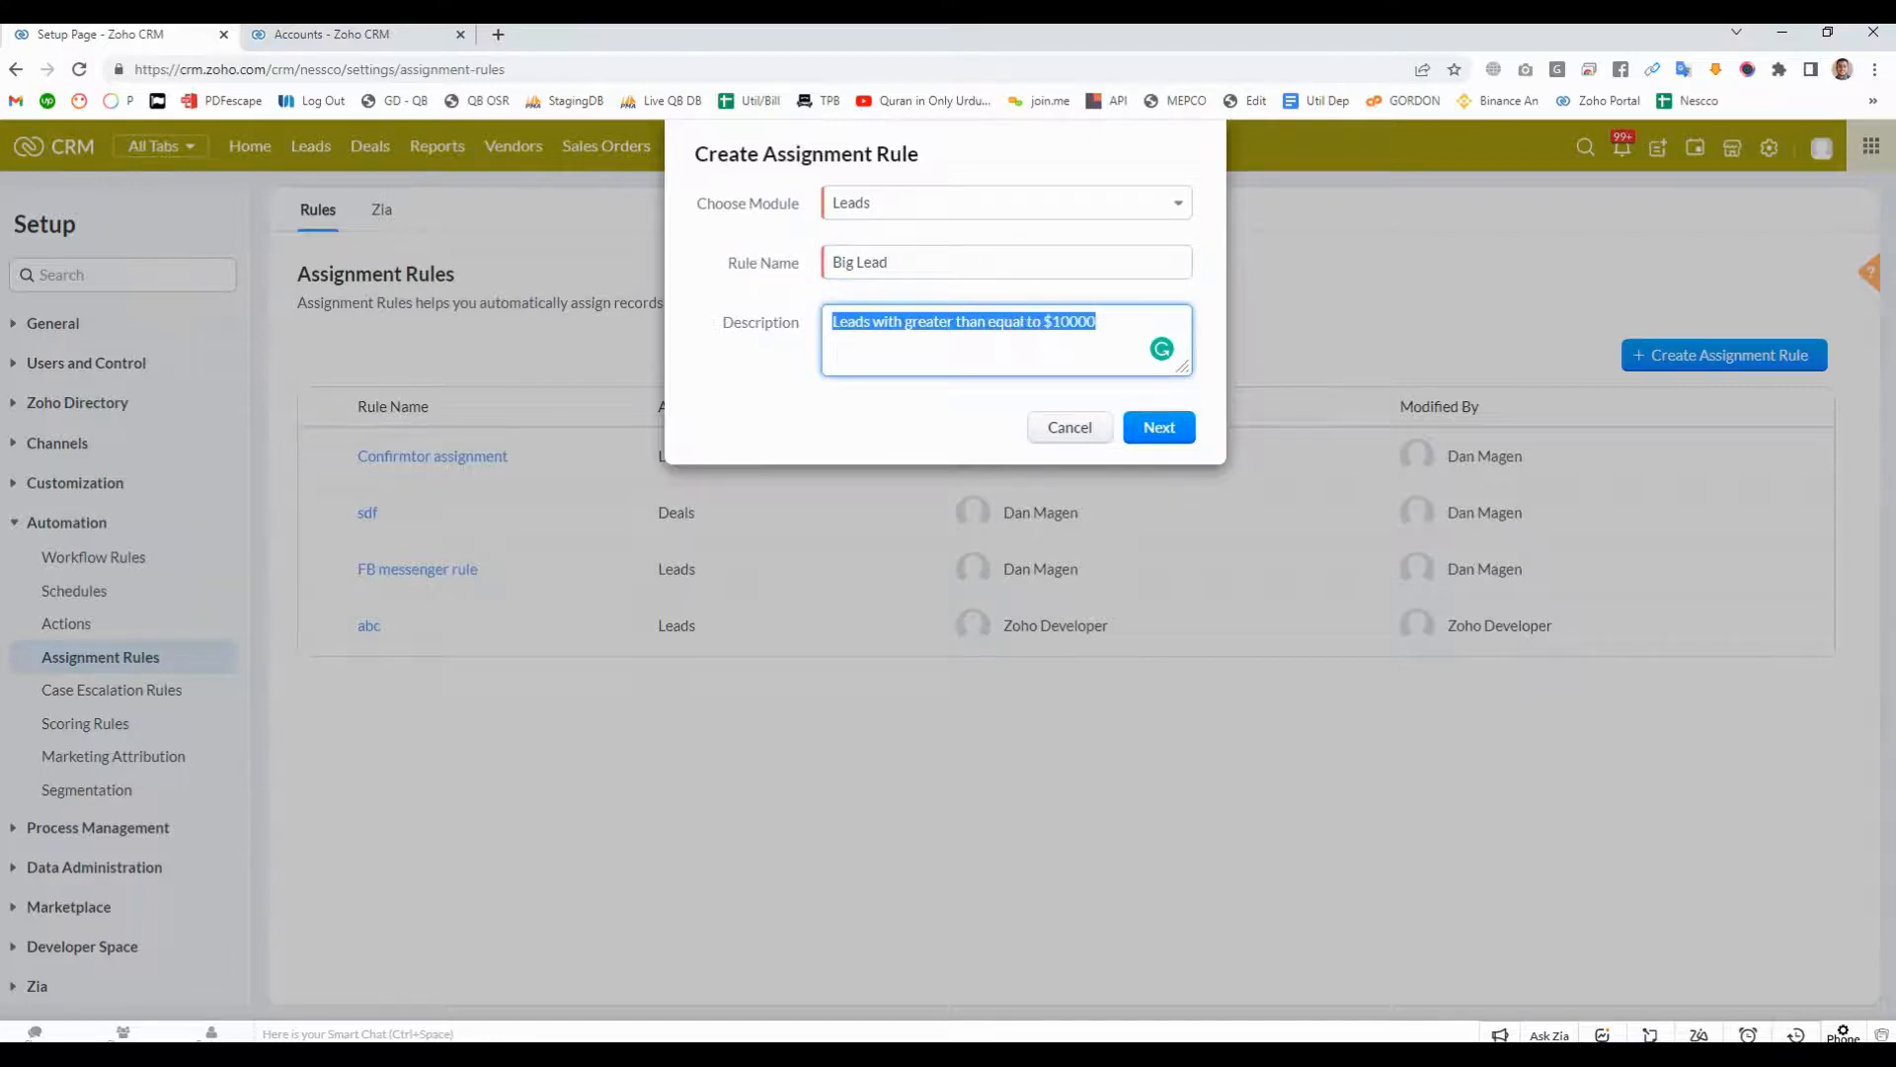
click(1097, 322)
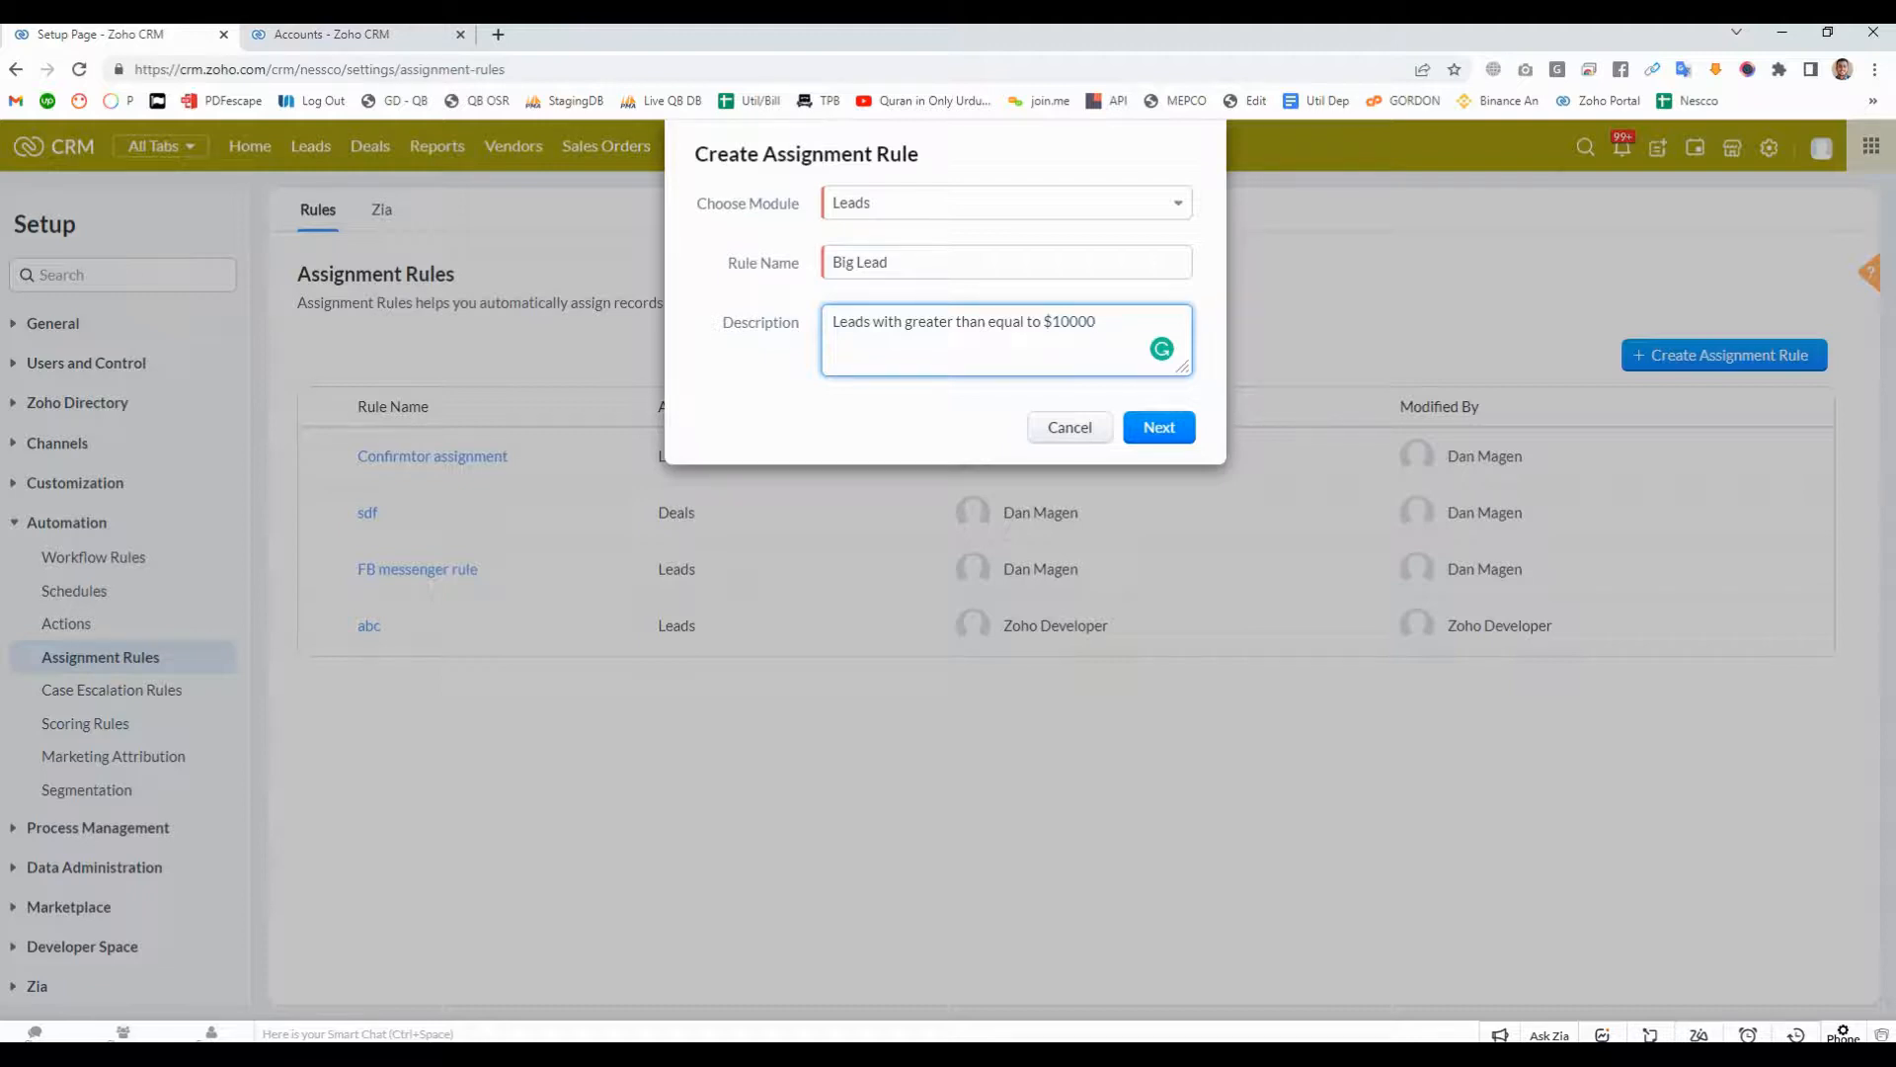
drag(857, 263, 891, 262)
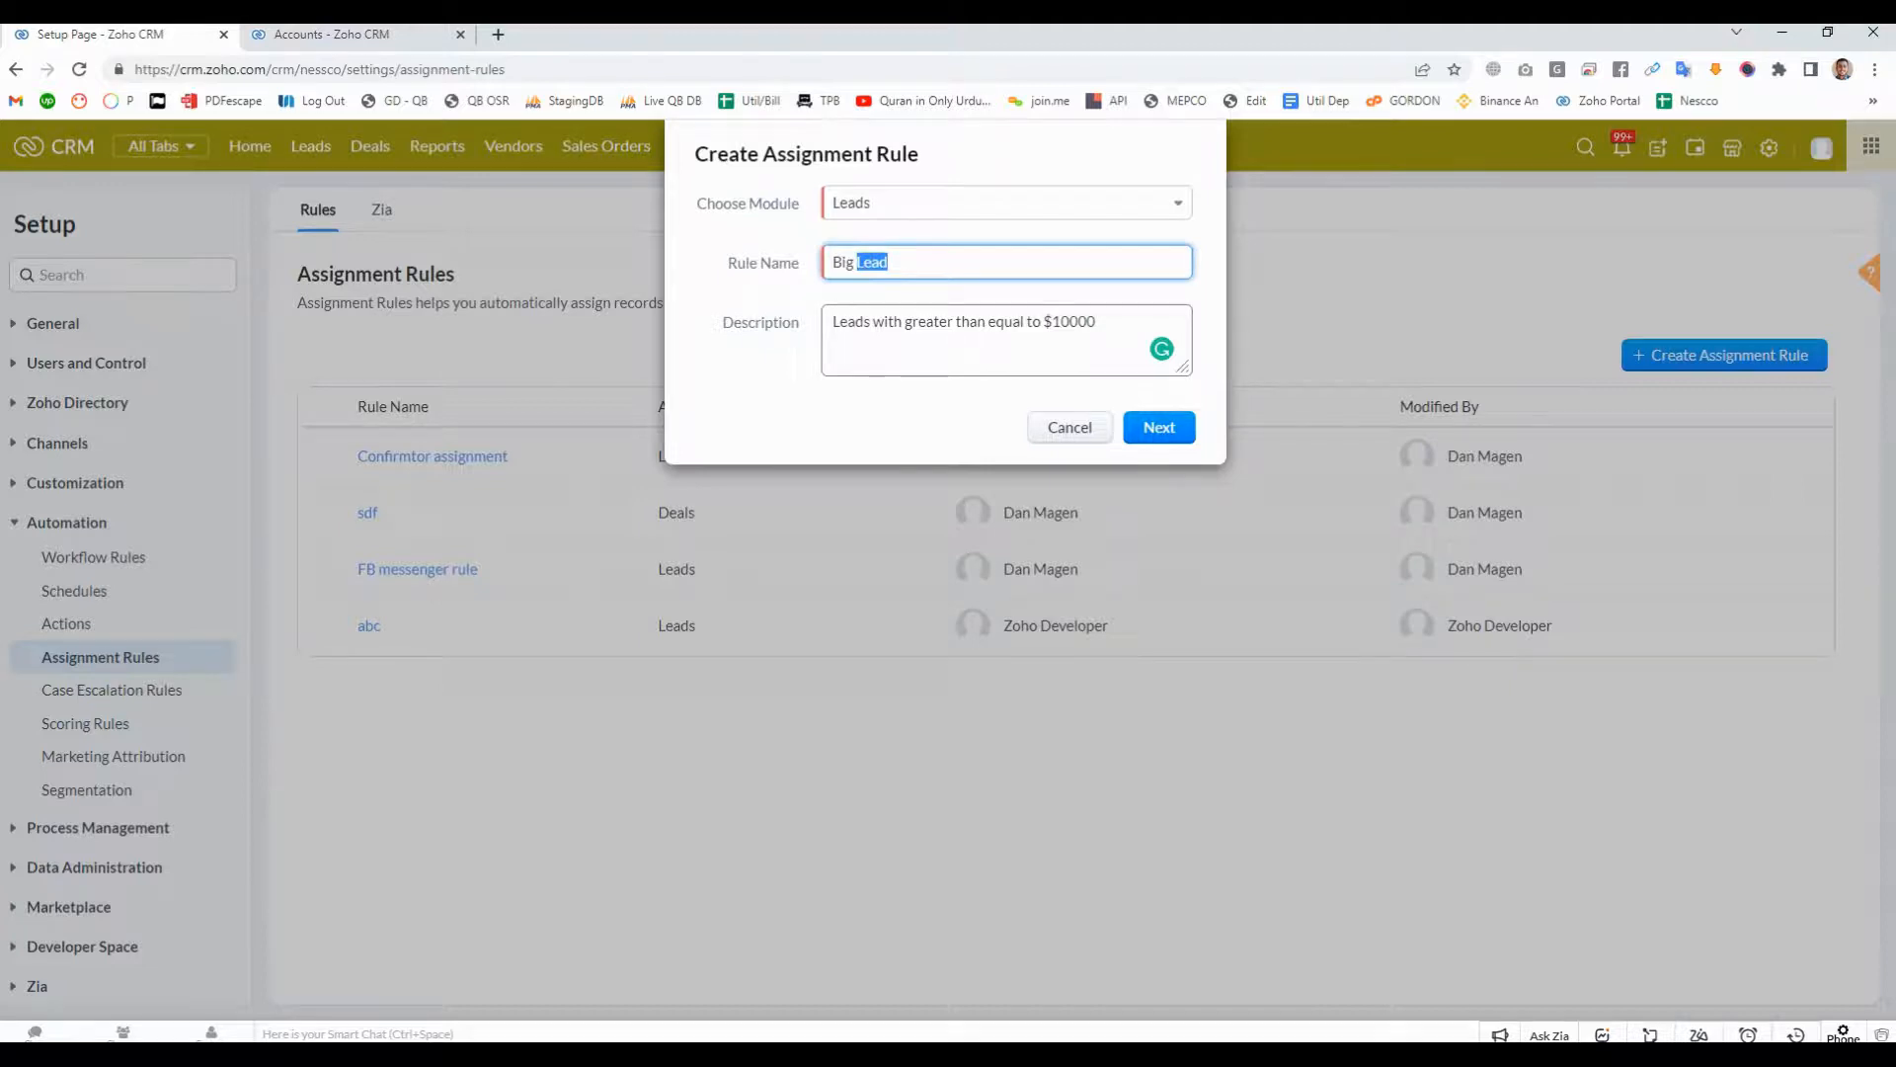
click(1159, 433)
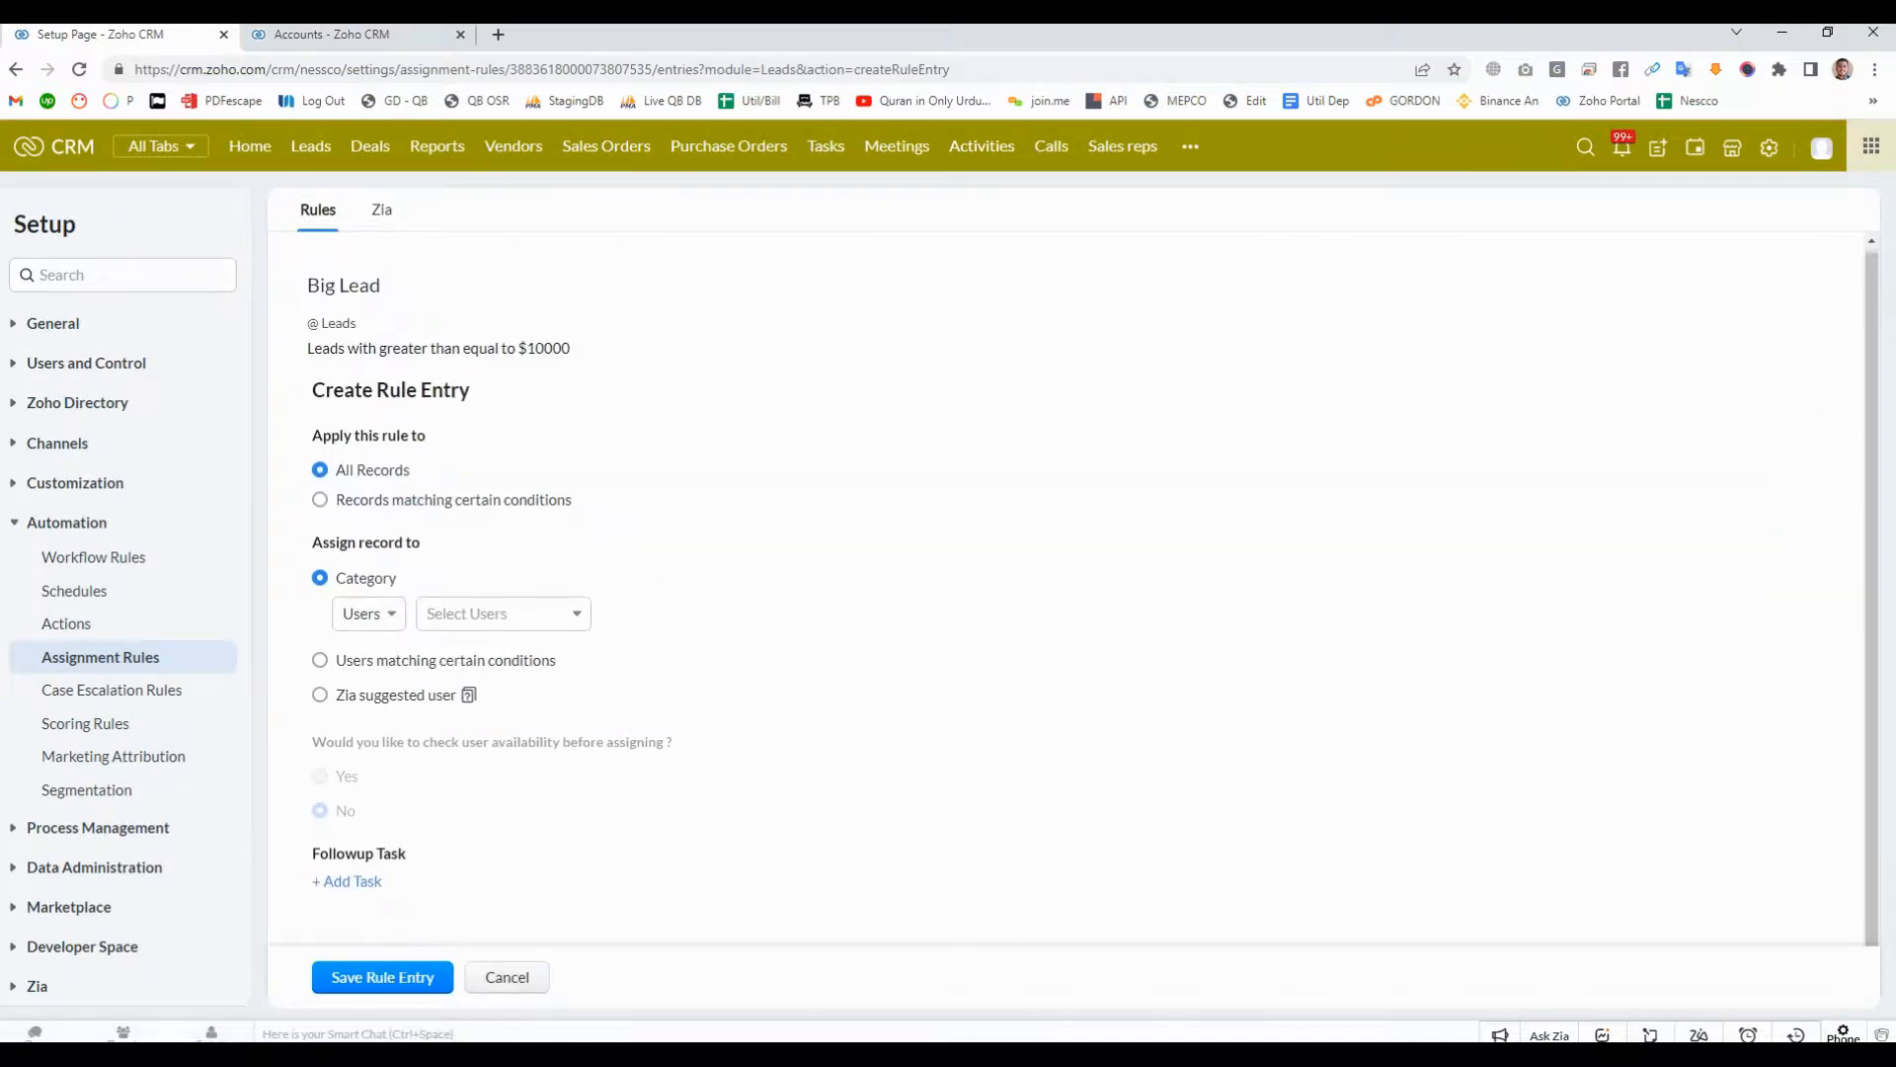
- Review the new rule entry form and try assigning its records to one specific user under the Users category
drag(312, 390, 470, 389)
click(499, 405)
click(344, 285)
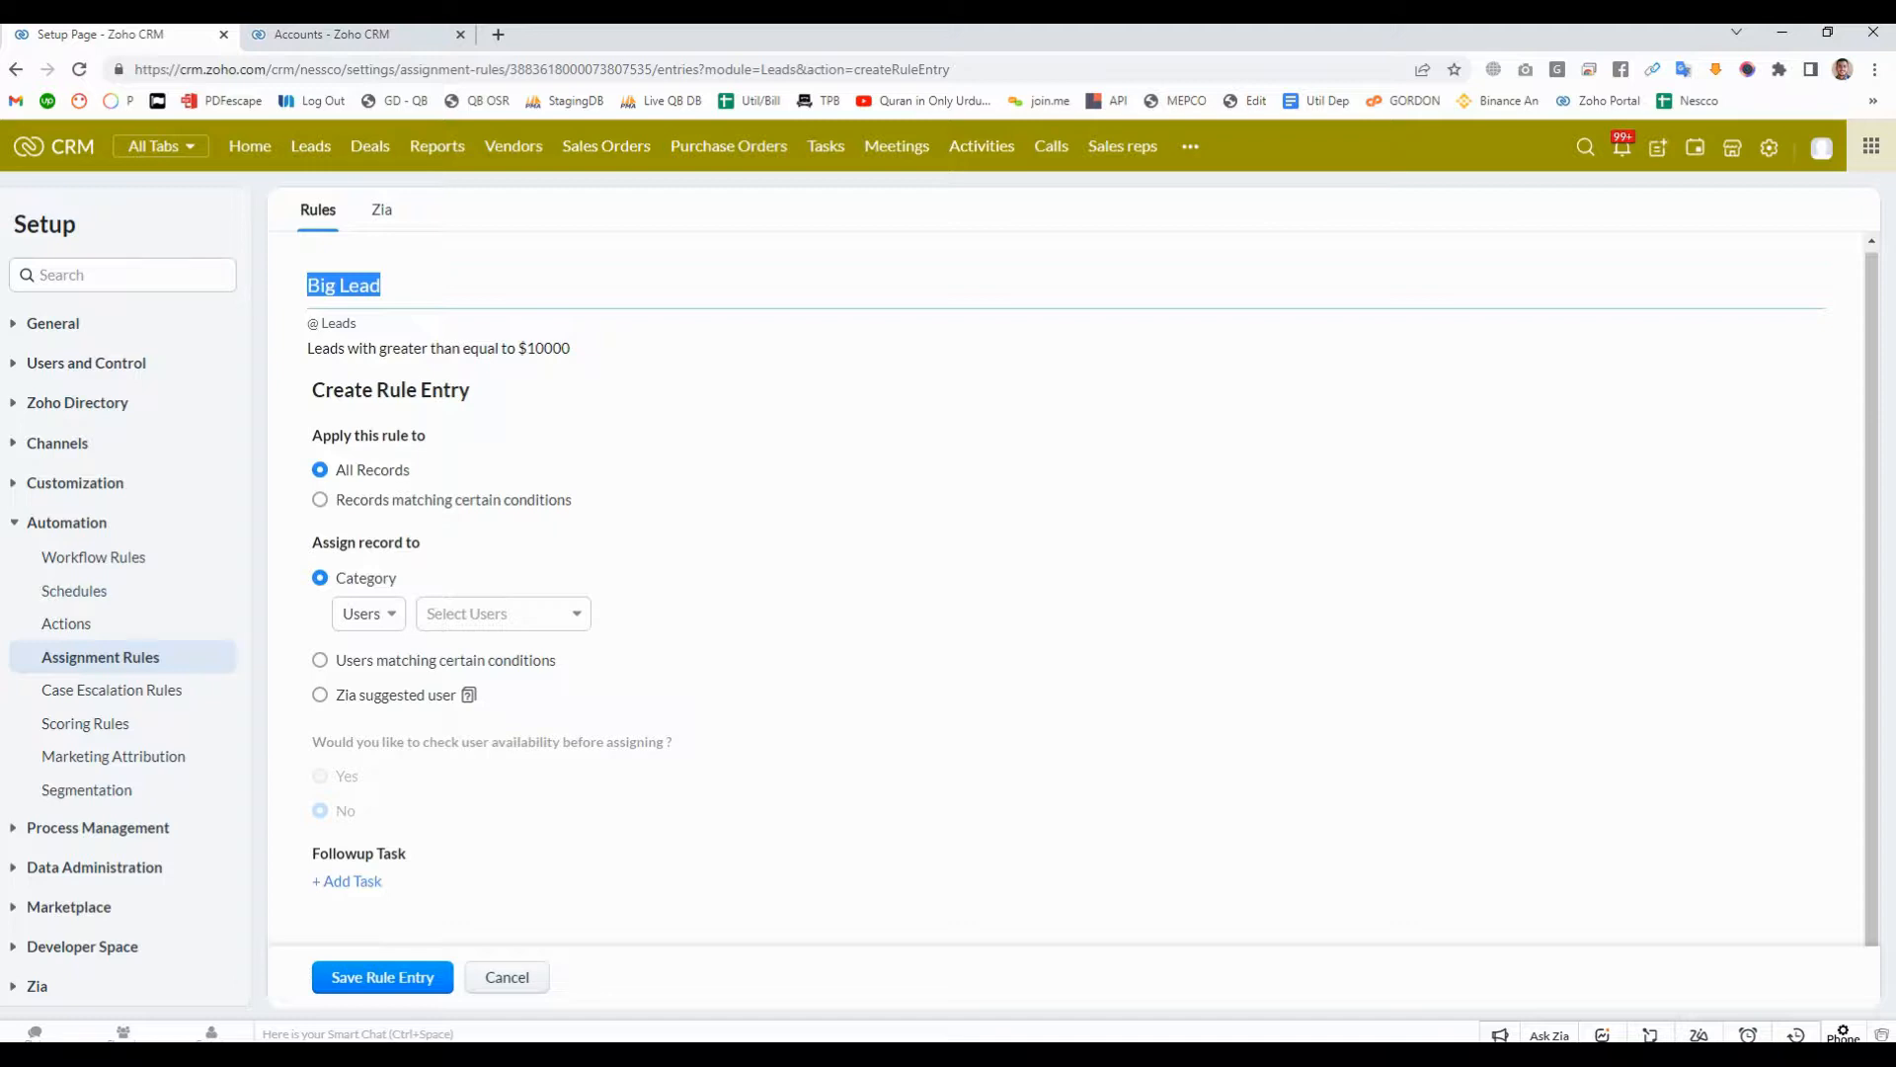
drag(311, 542, 420, 542)
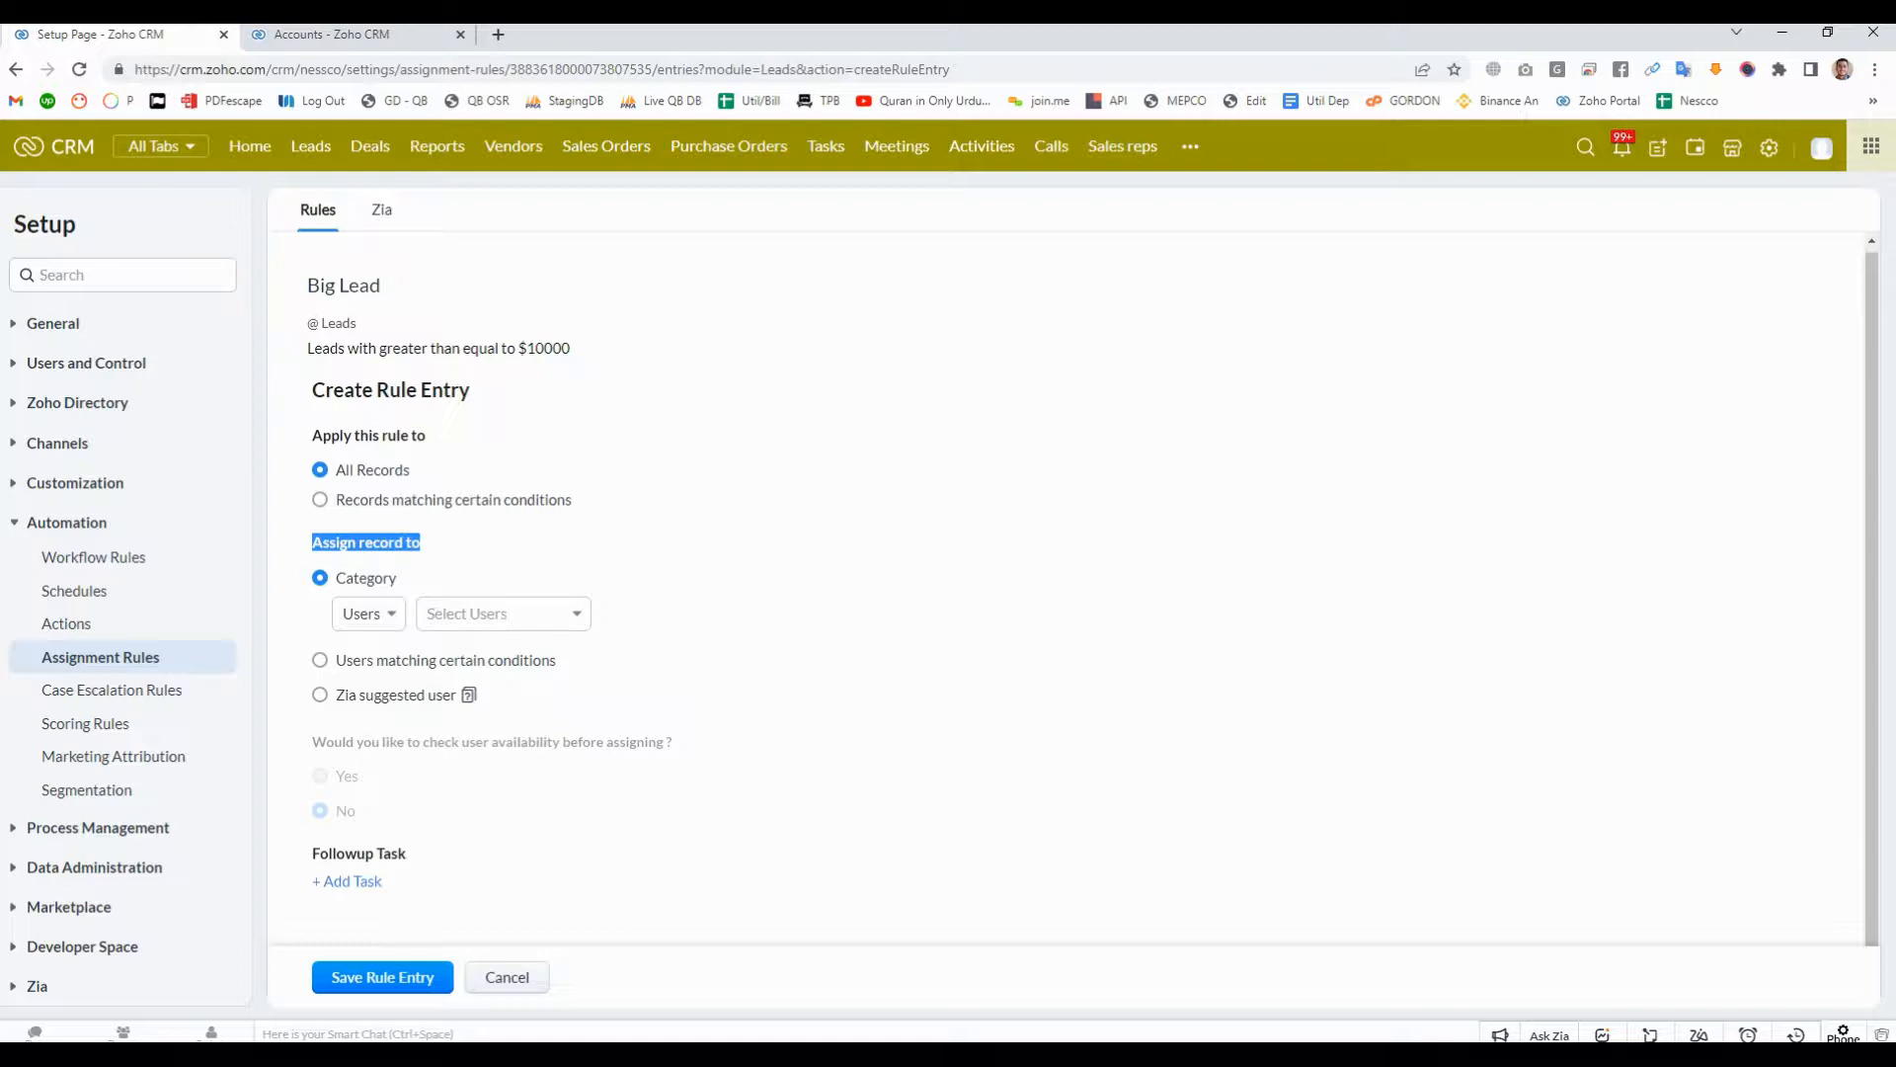
click(469, 542)
drag(311, 542, 424, 542)
click(368, 613)
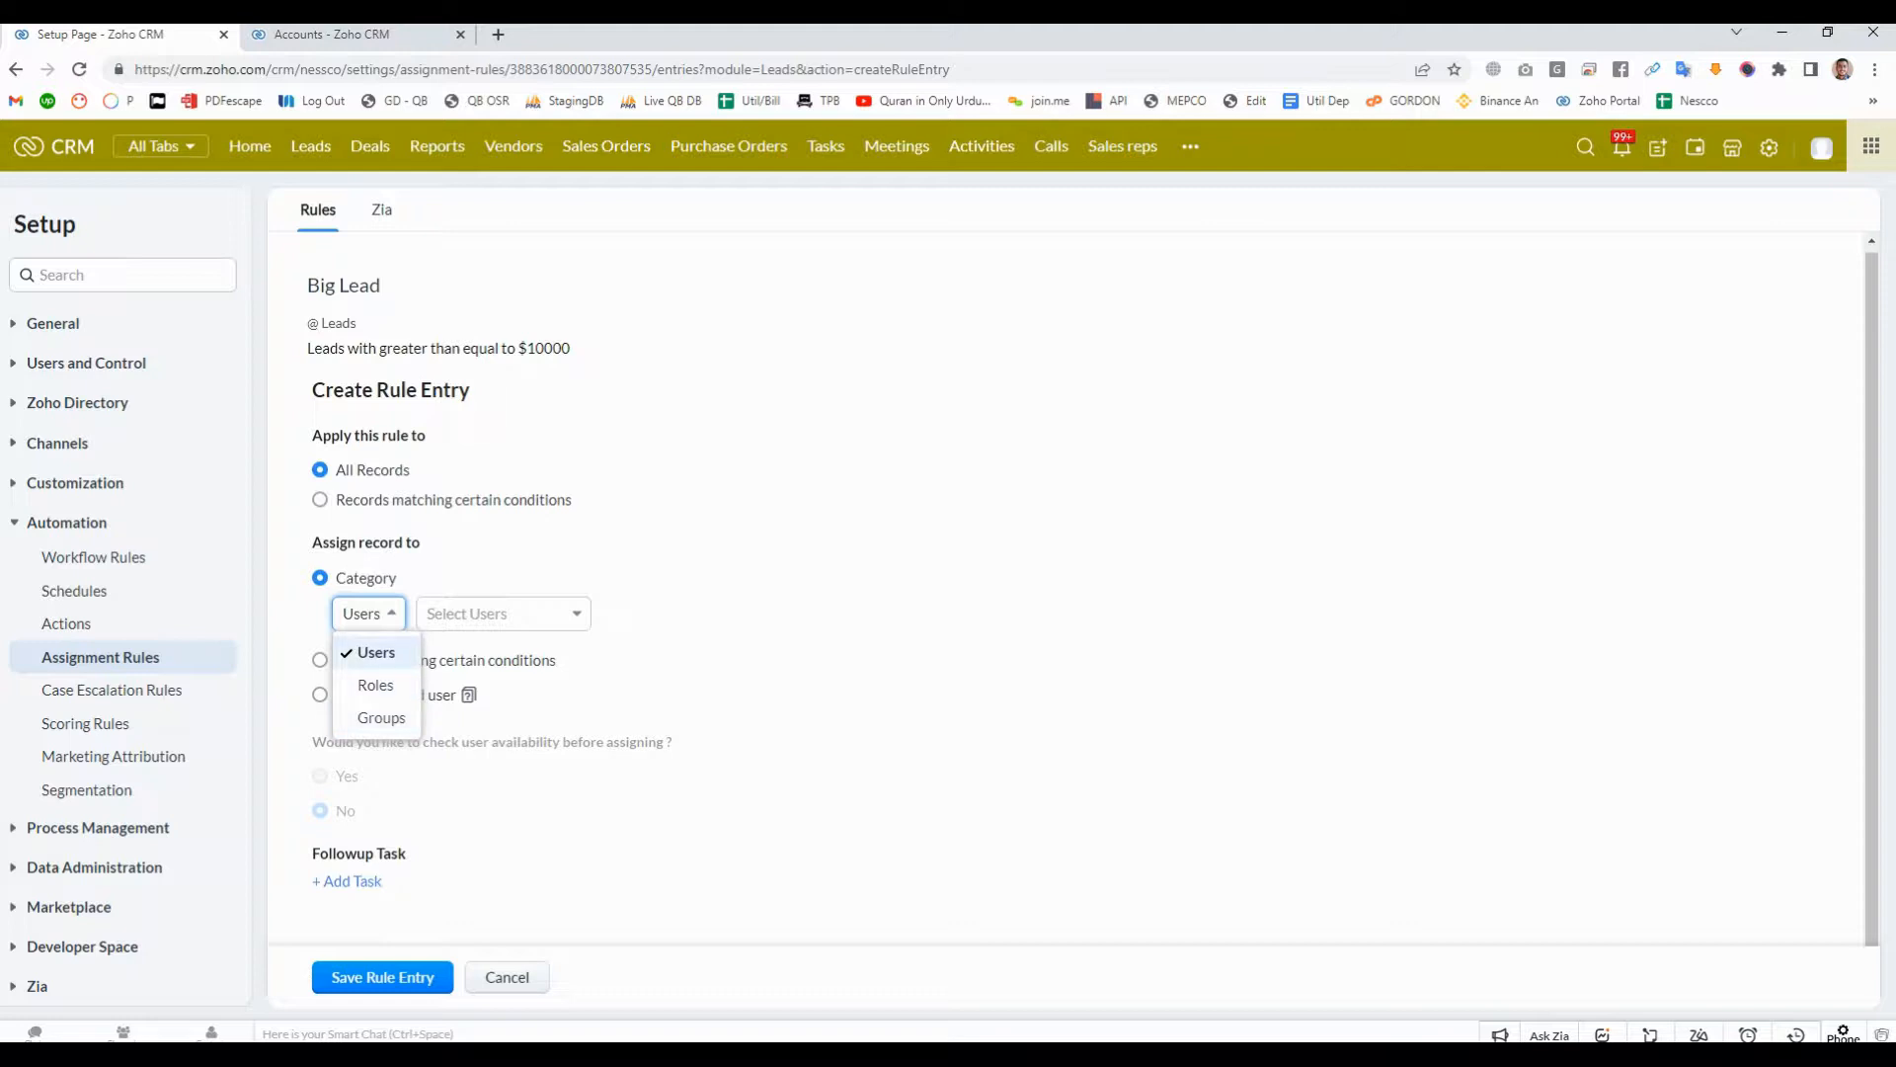
key(Return)
click(503, 613)
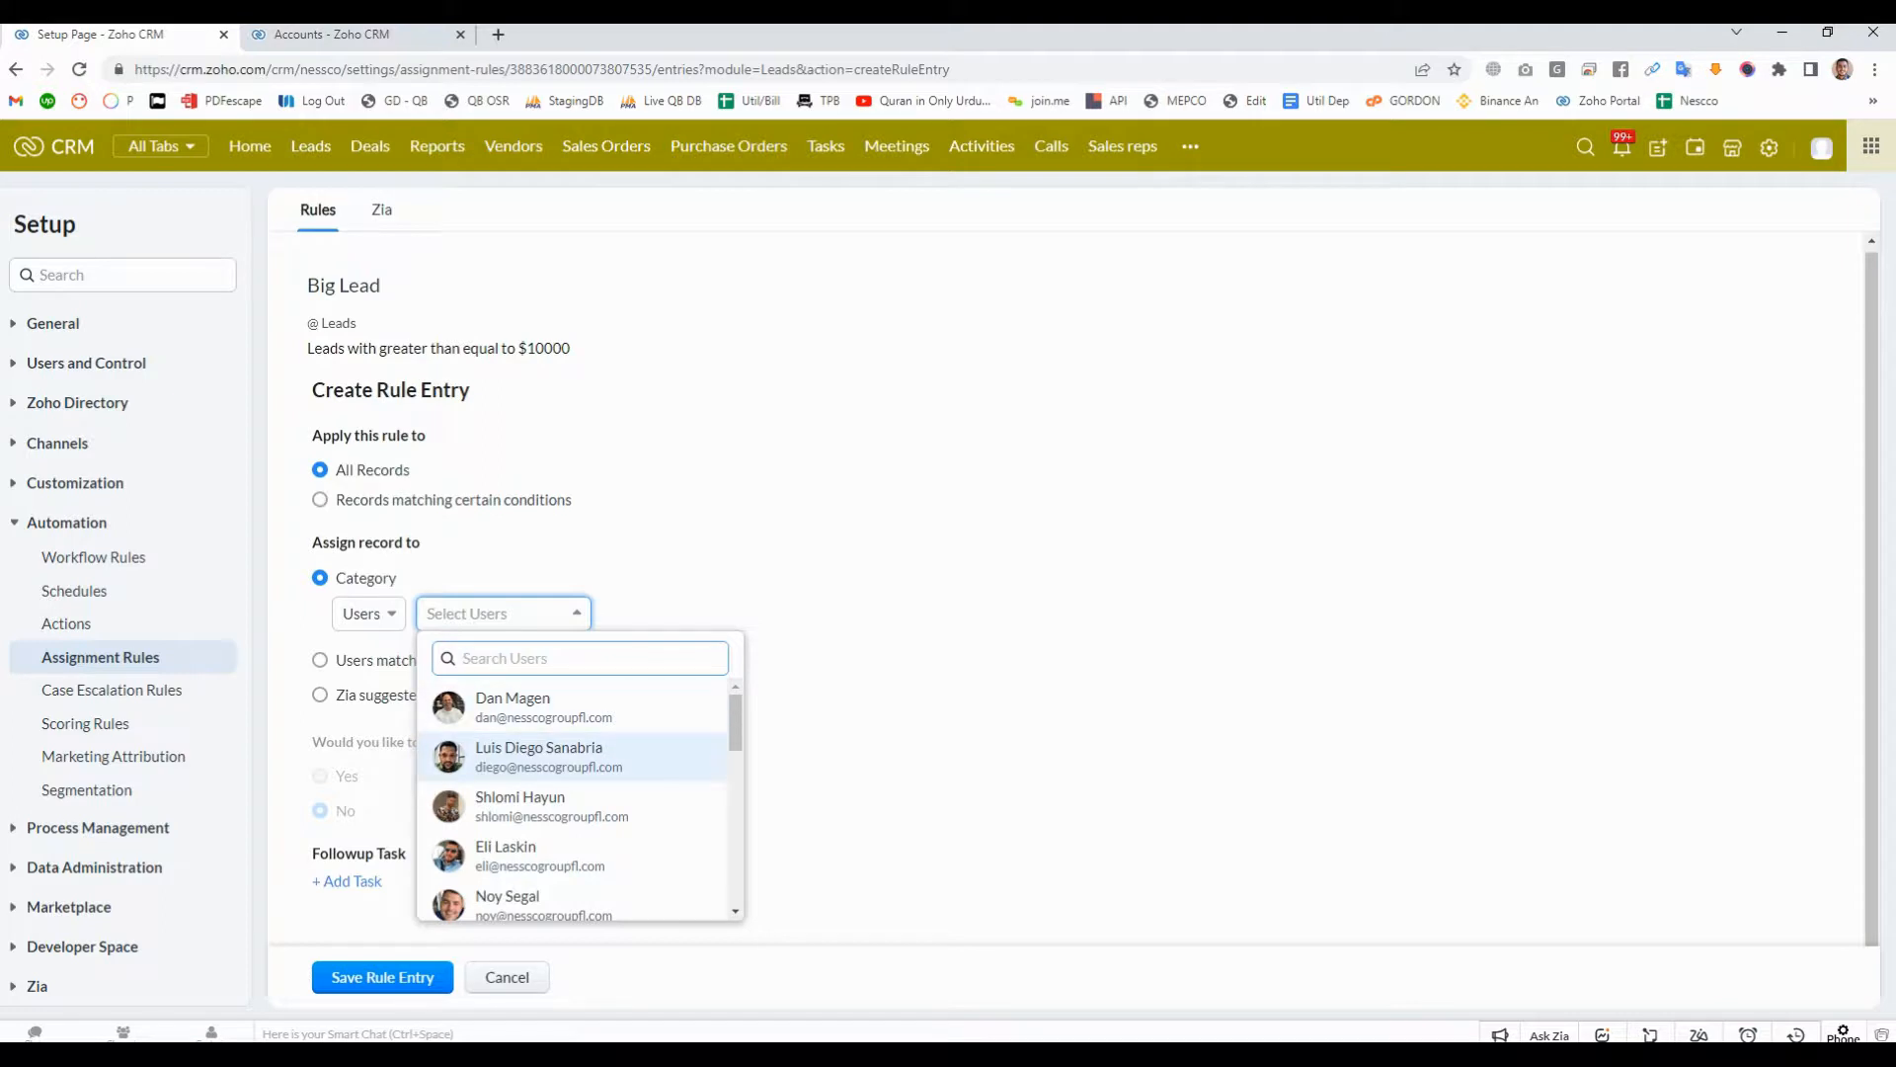
click(548, 757)
key(Escape)
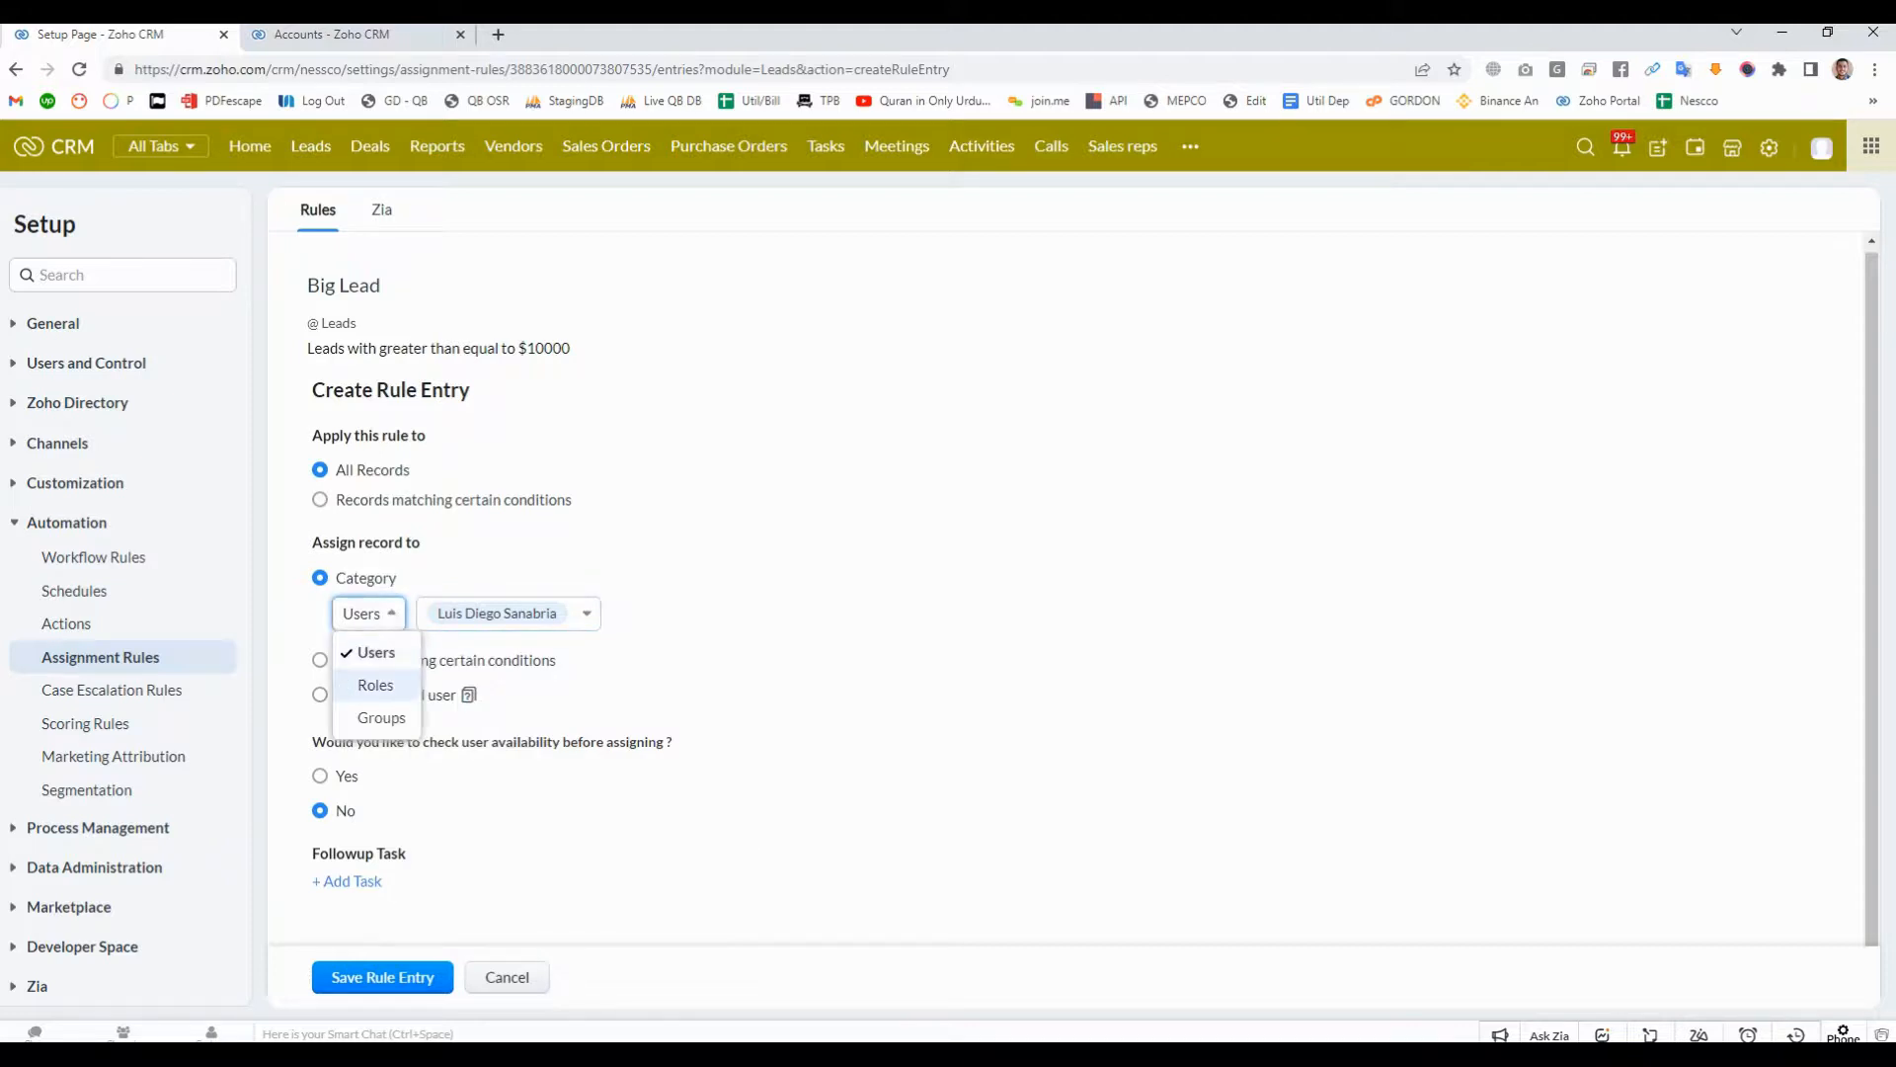
- Try assigning the rule entry's records to the Sales Manager role and read the role assignment note
click(375, 686)
click(468, 616)
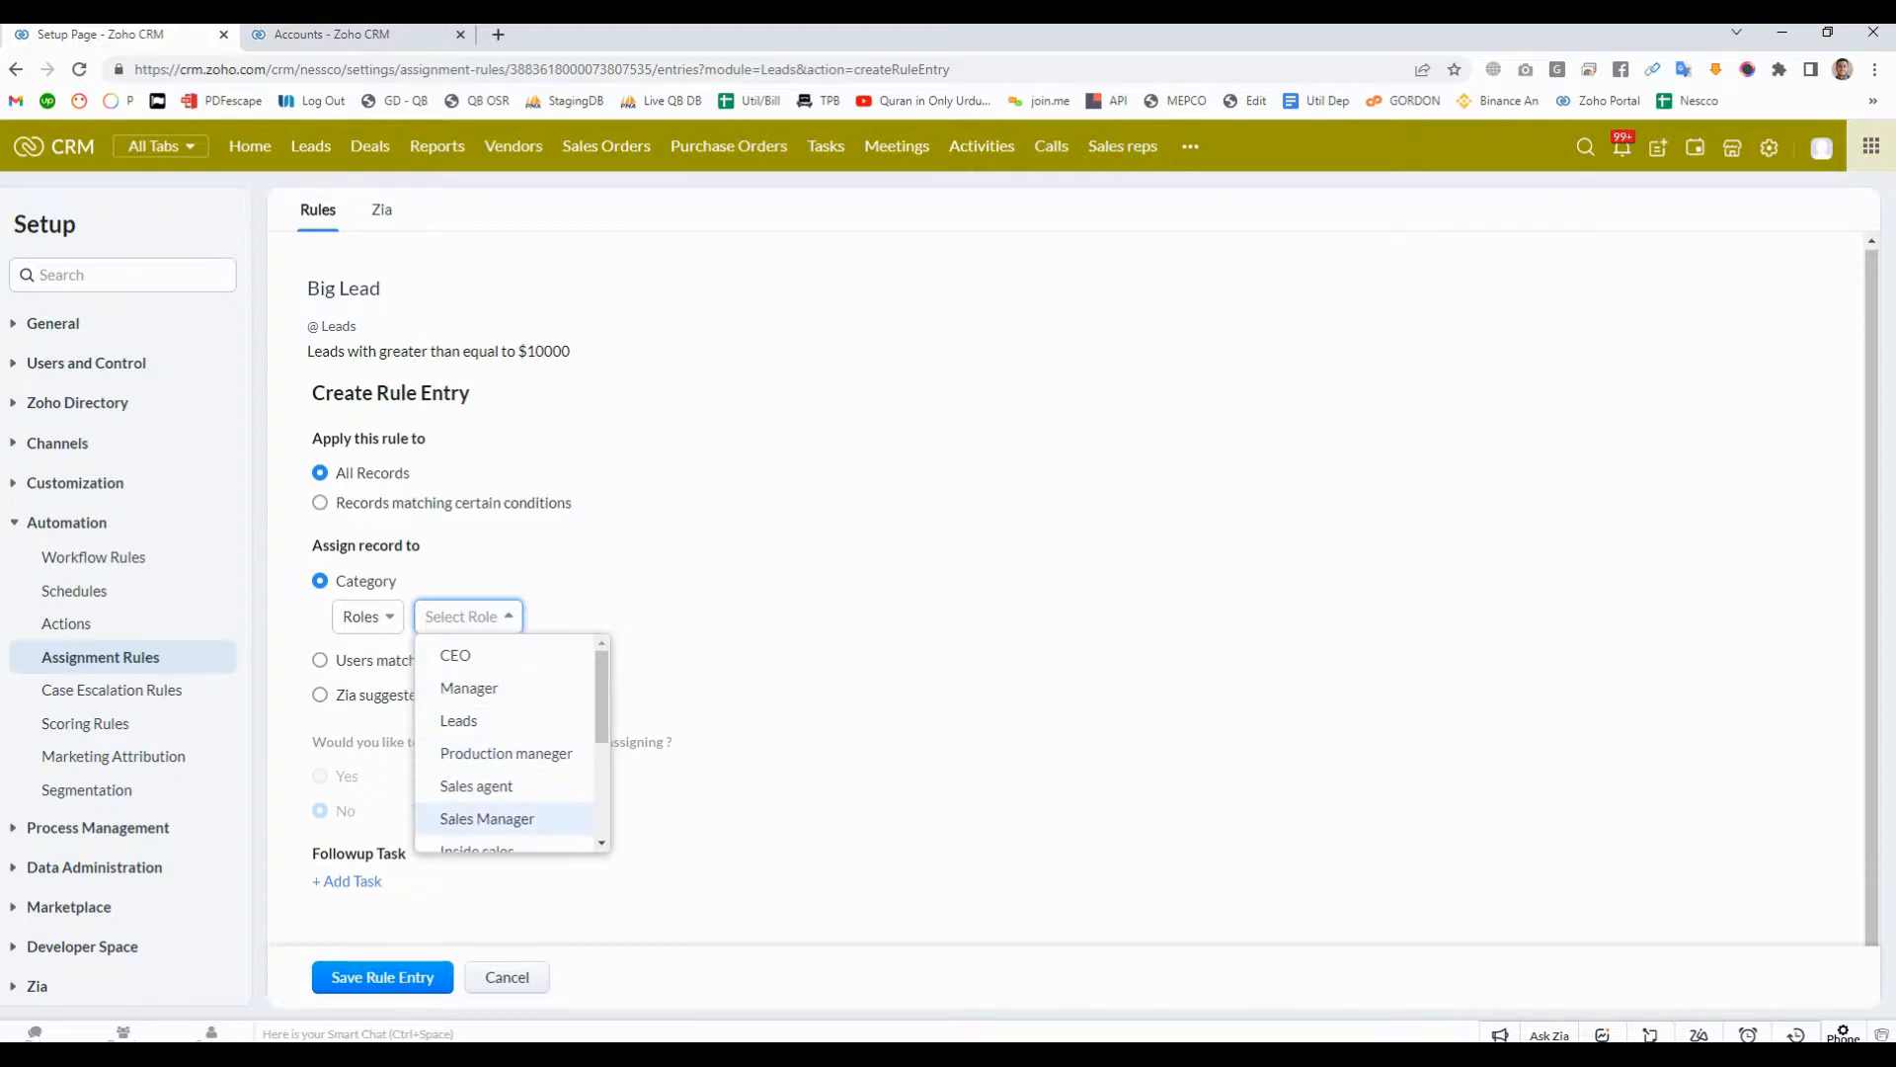
key(Return)
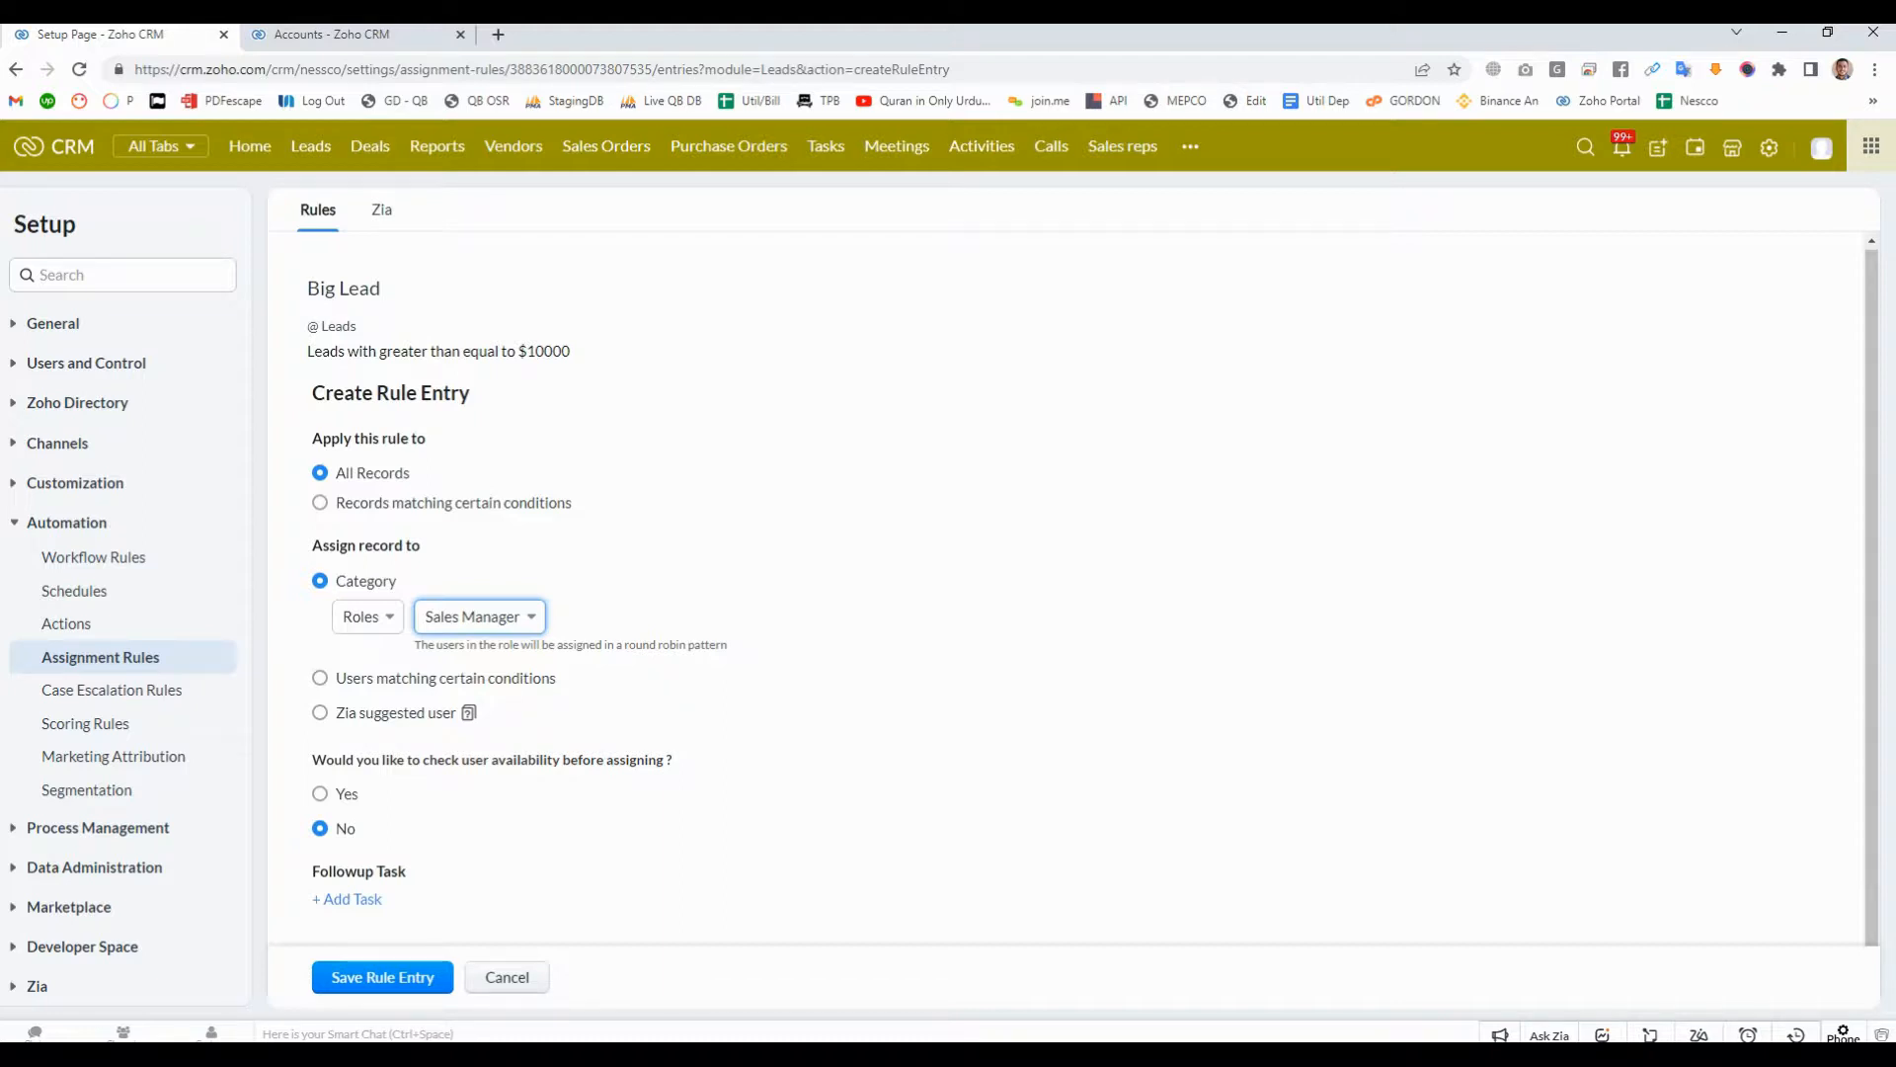
drag(415, 644, 726, 644)
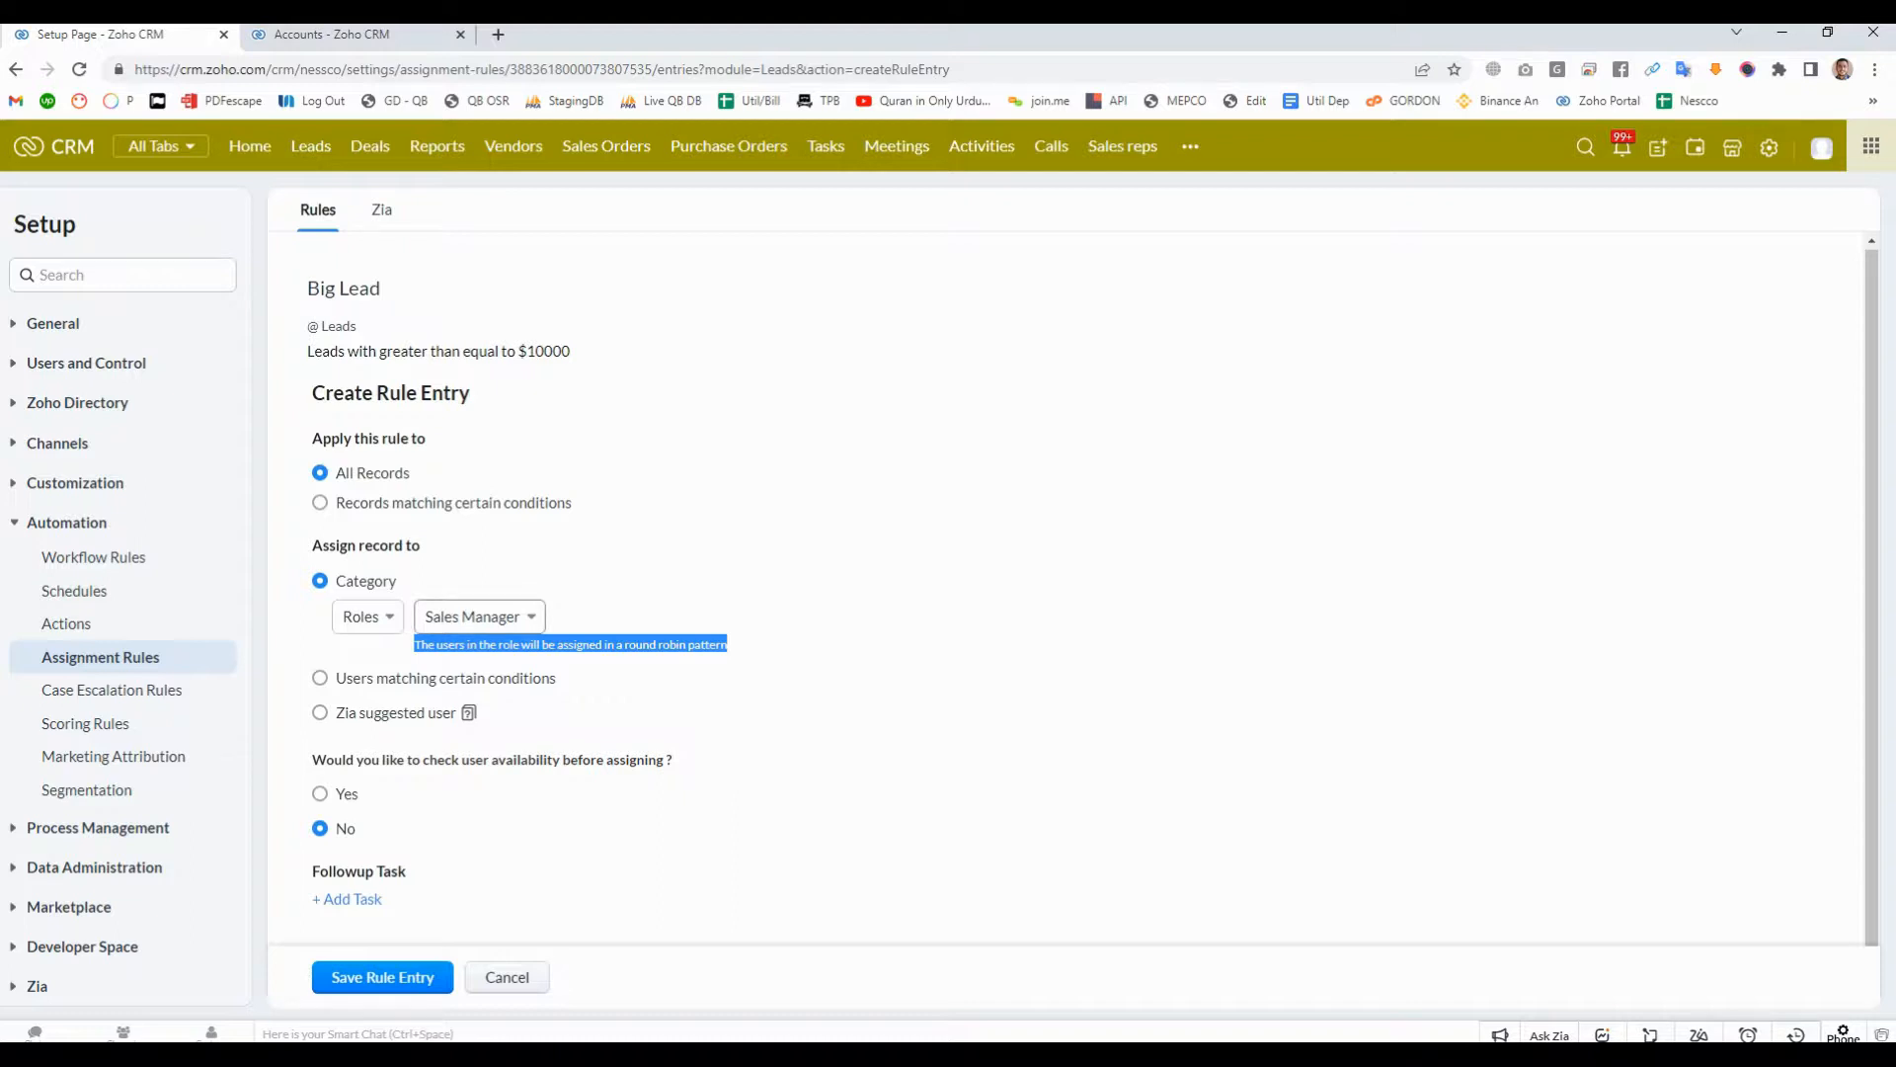
click(700, 610)
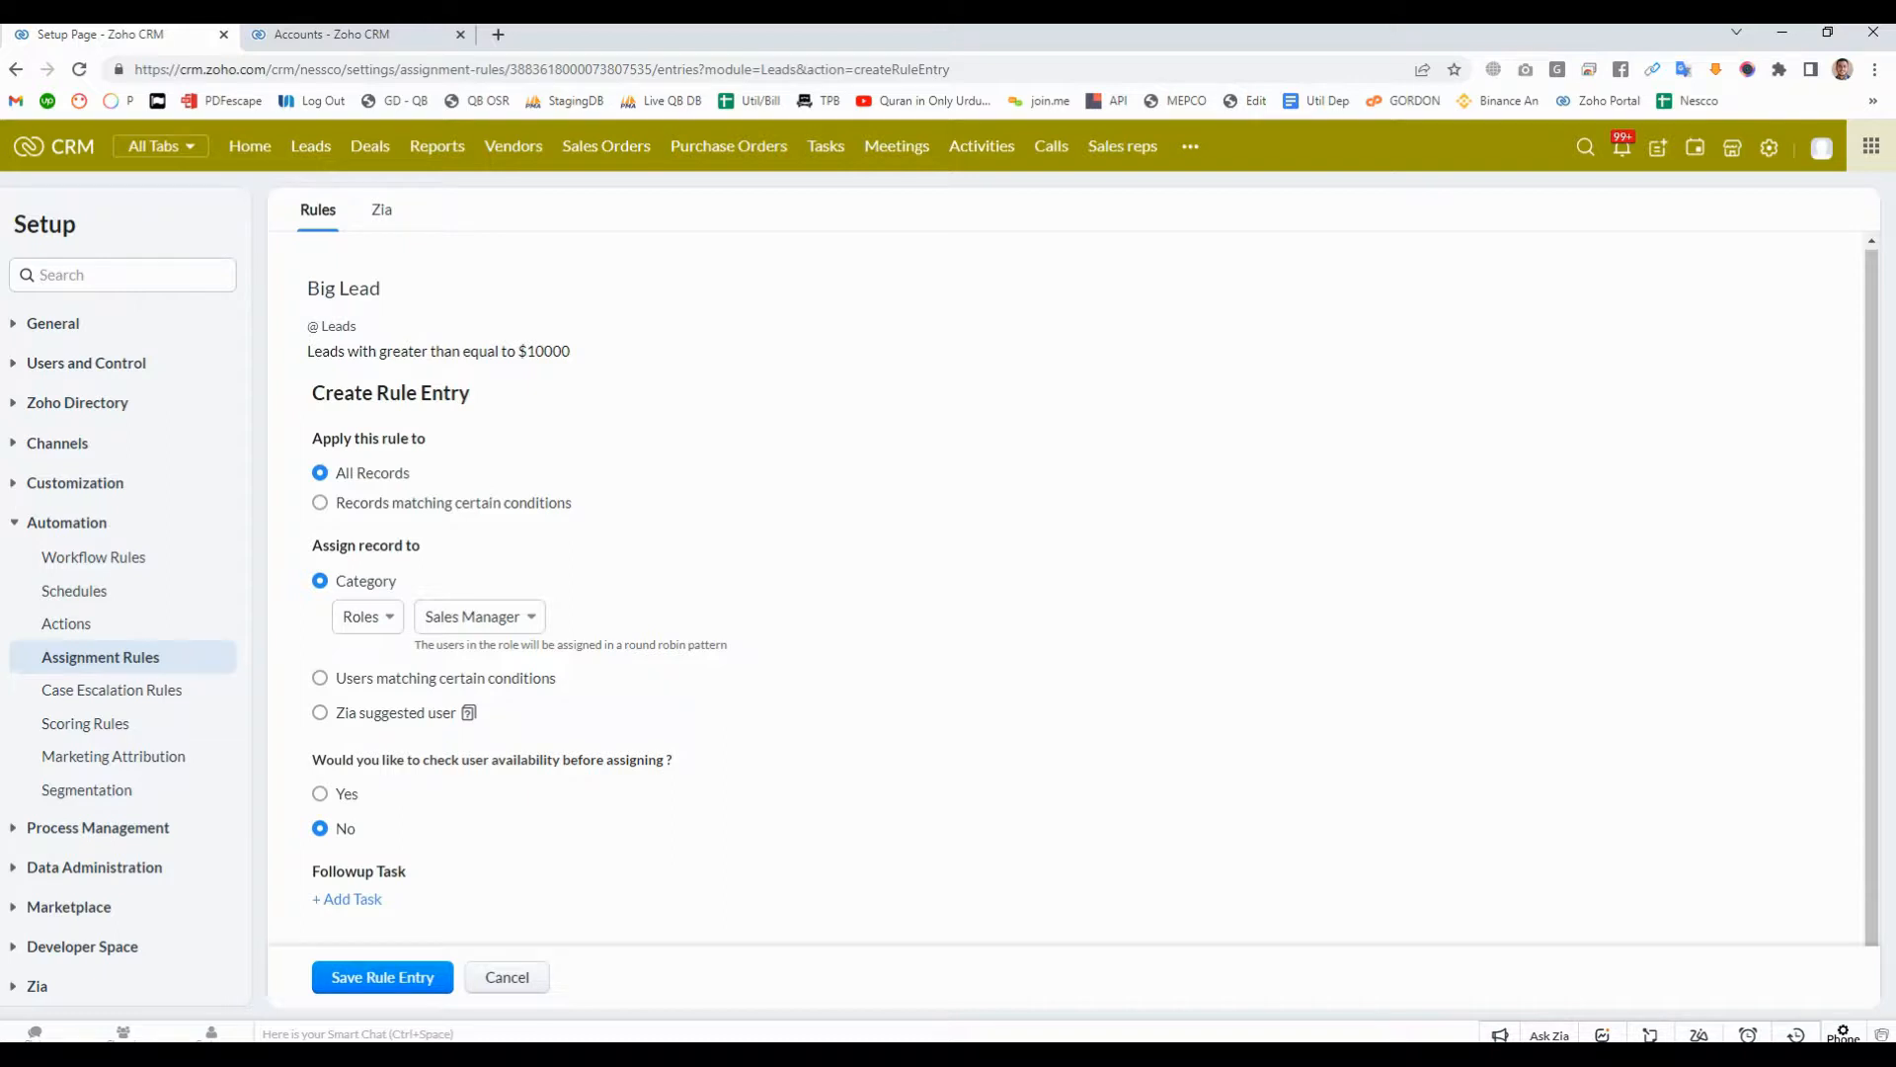
- Try the Manager role for the record assignment and reread the note about how users are assigned
drag(414, 644, 477, 644)
click(480, 618)
scroll(504, 740, up, 1)
click(469, 651)
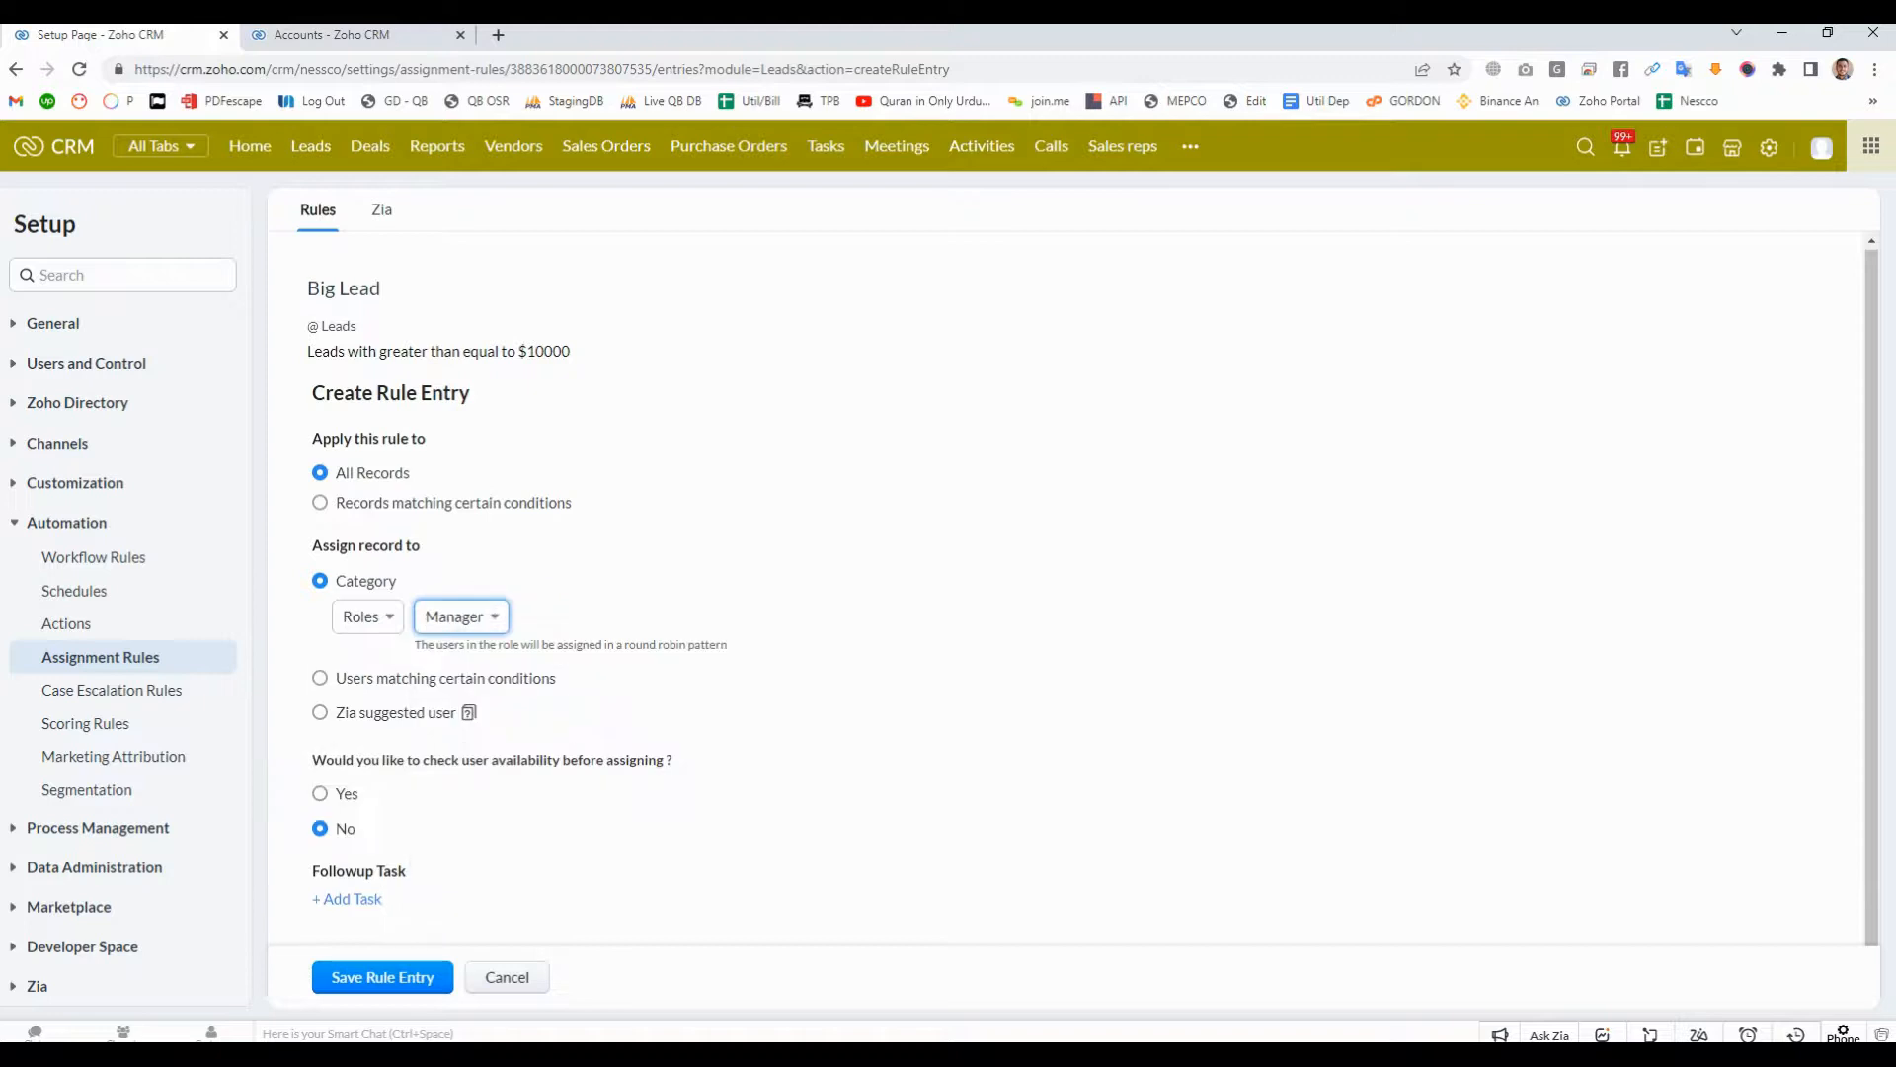
drag(410, 635, 733, 656)
click(732, 656)
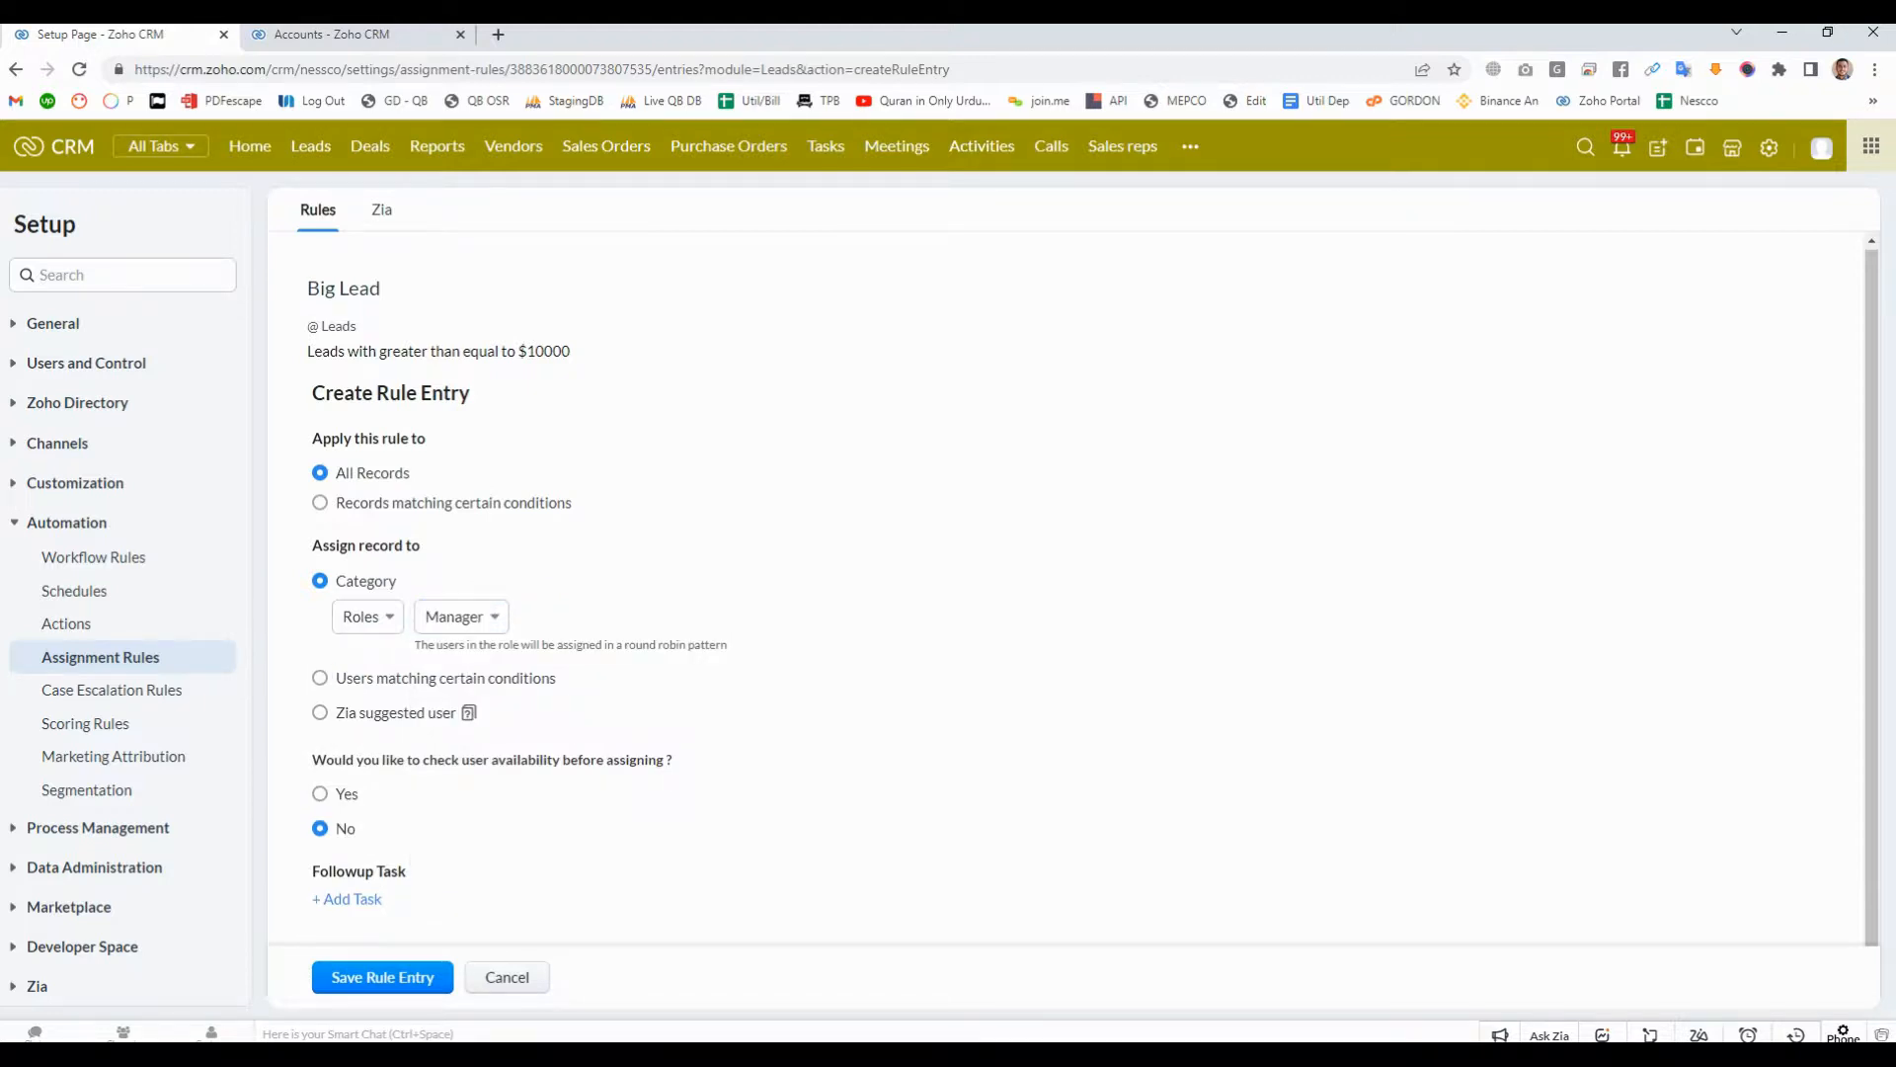
- Switch the record assignment back to Users, remove the selected user and assign the records to Zoho Developer
drag(729, 646, 623, 645)
click(367, 616)
click(372, 657)
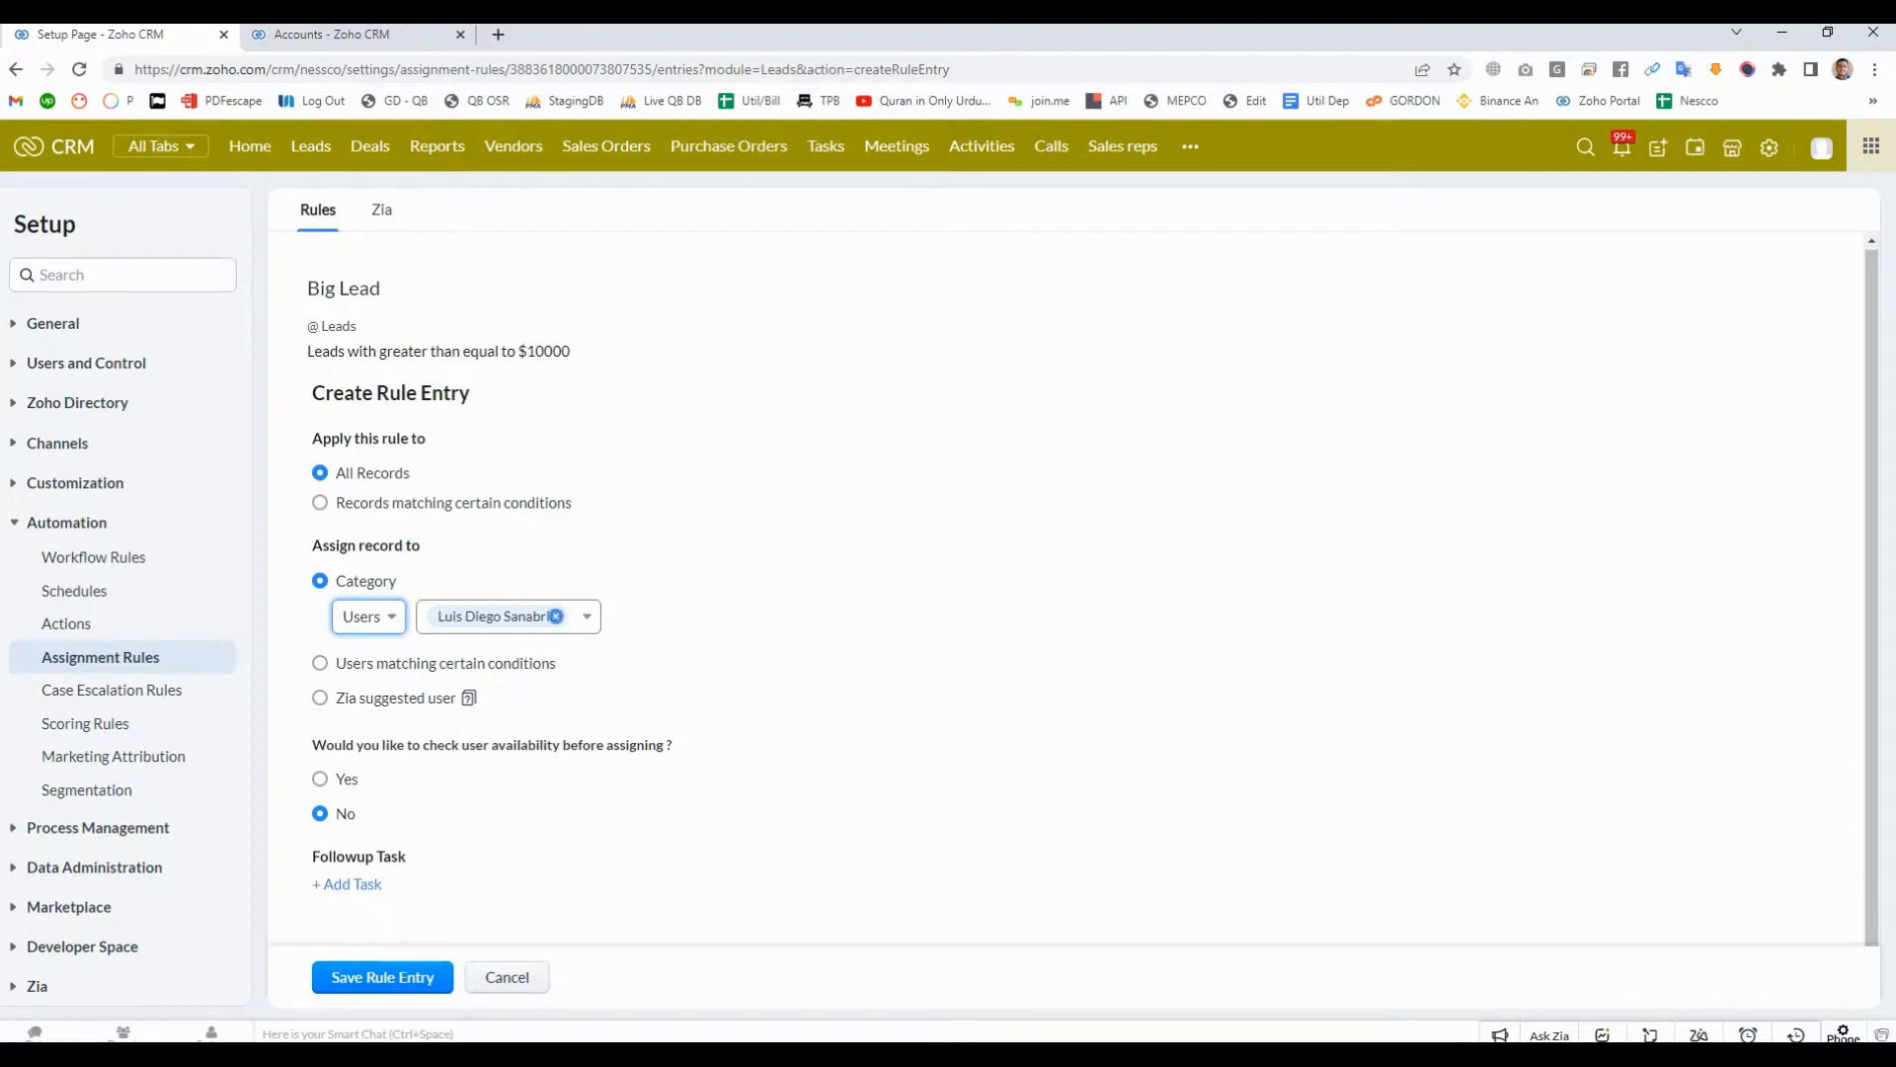
click(555, 616)
click(553, 616)
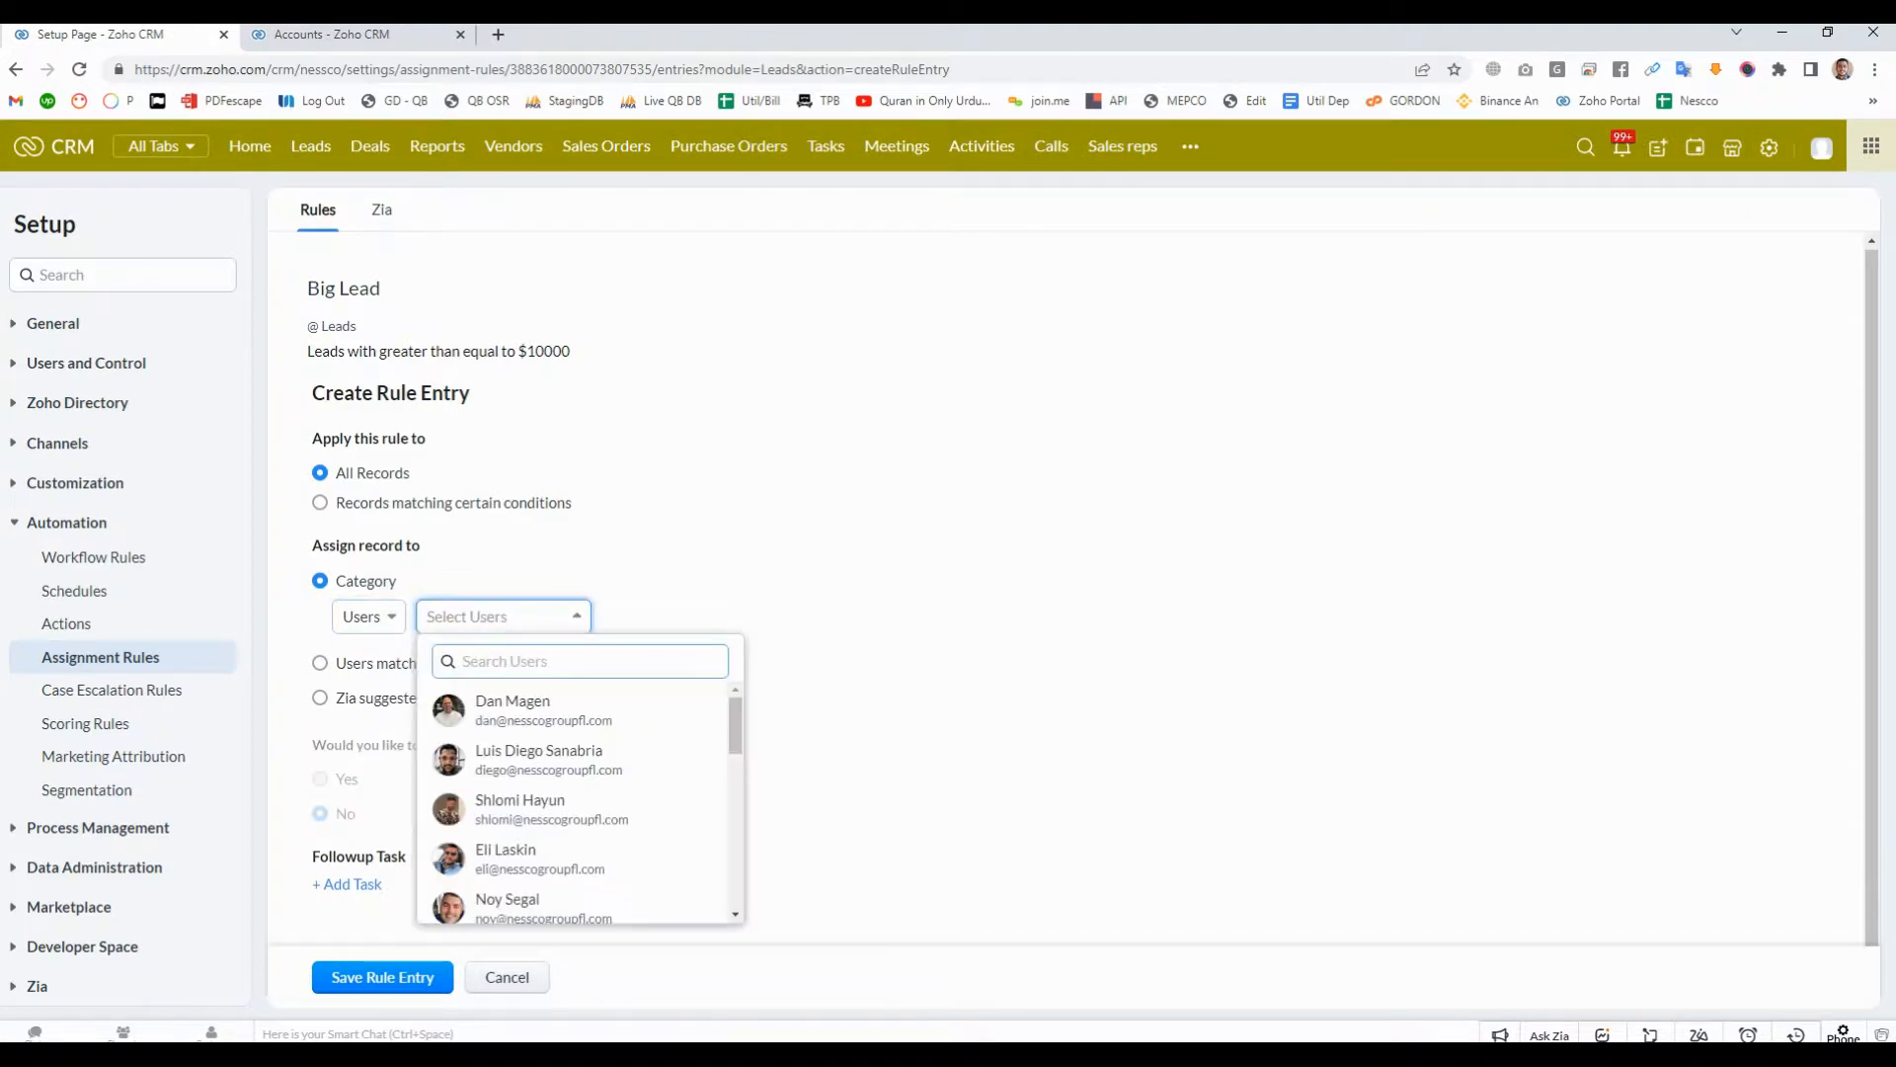
text(zoho)
key(Return)
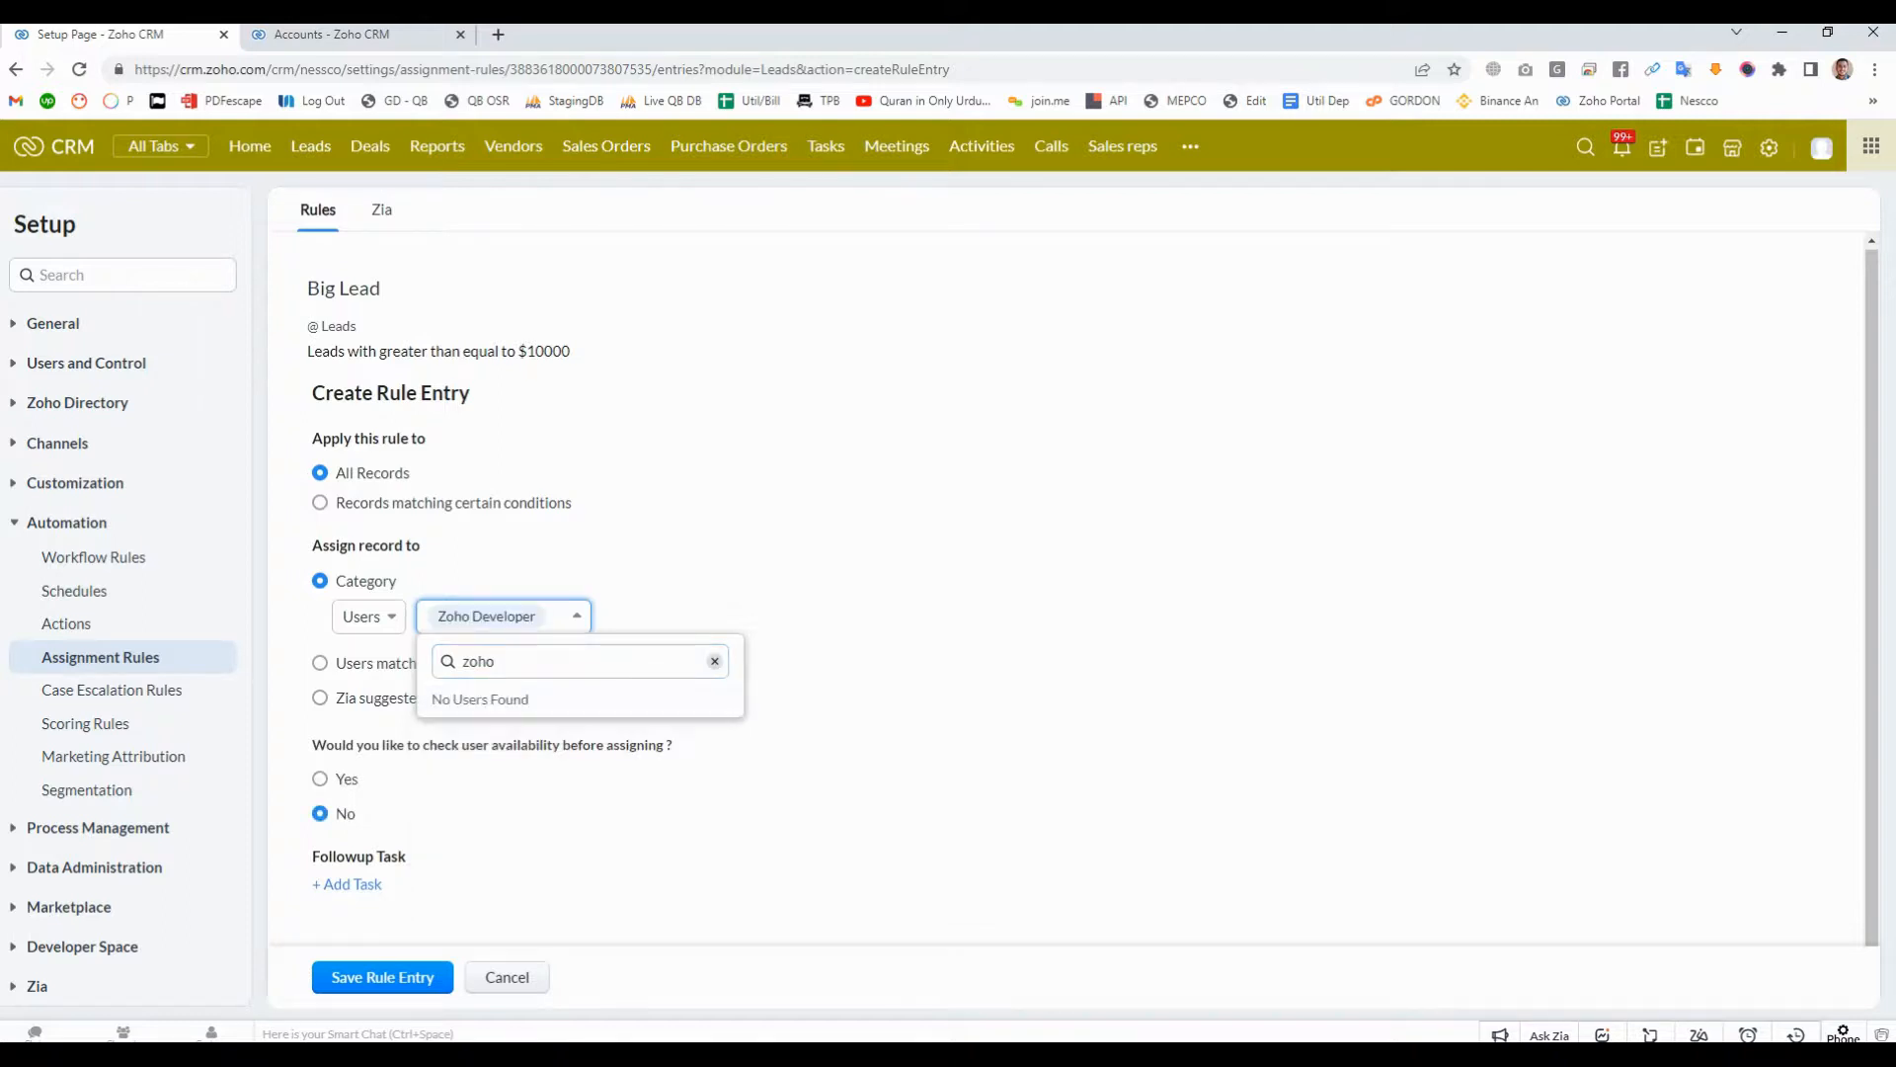
key(Escape)
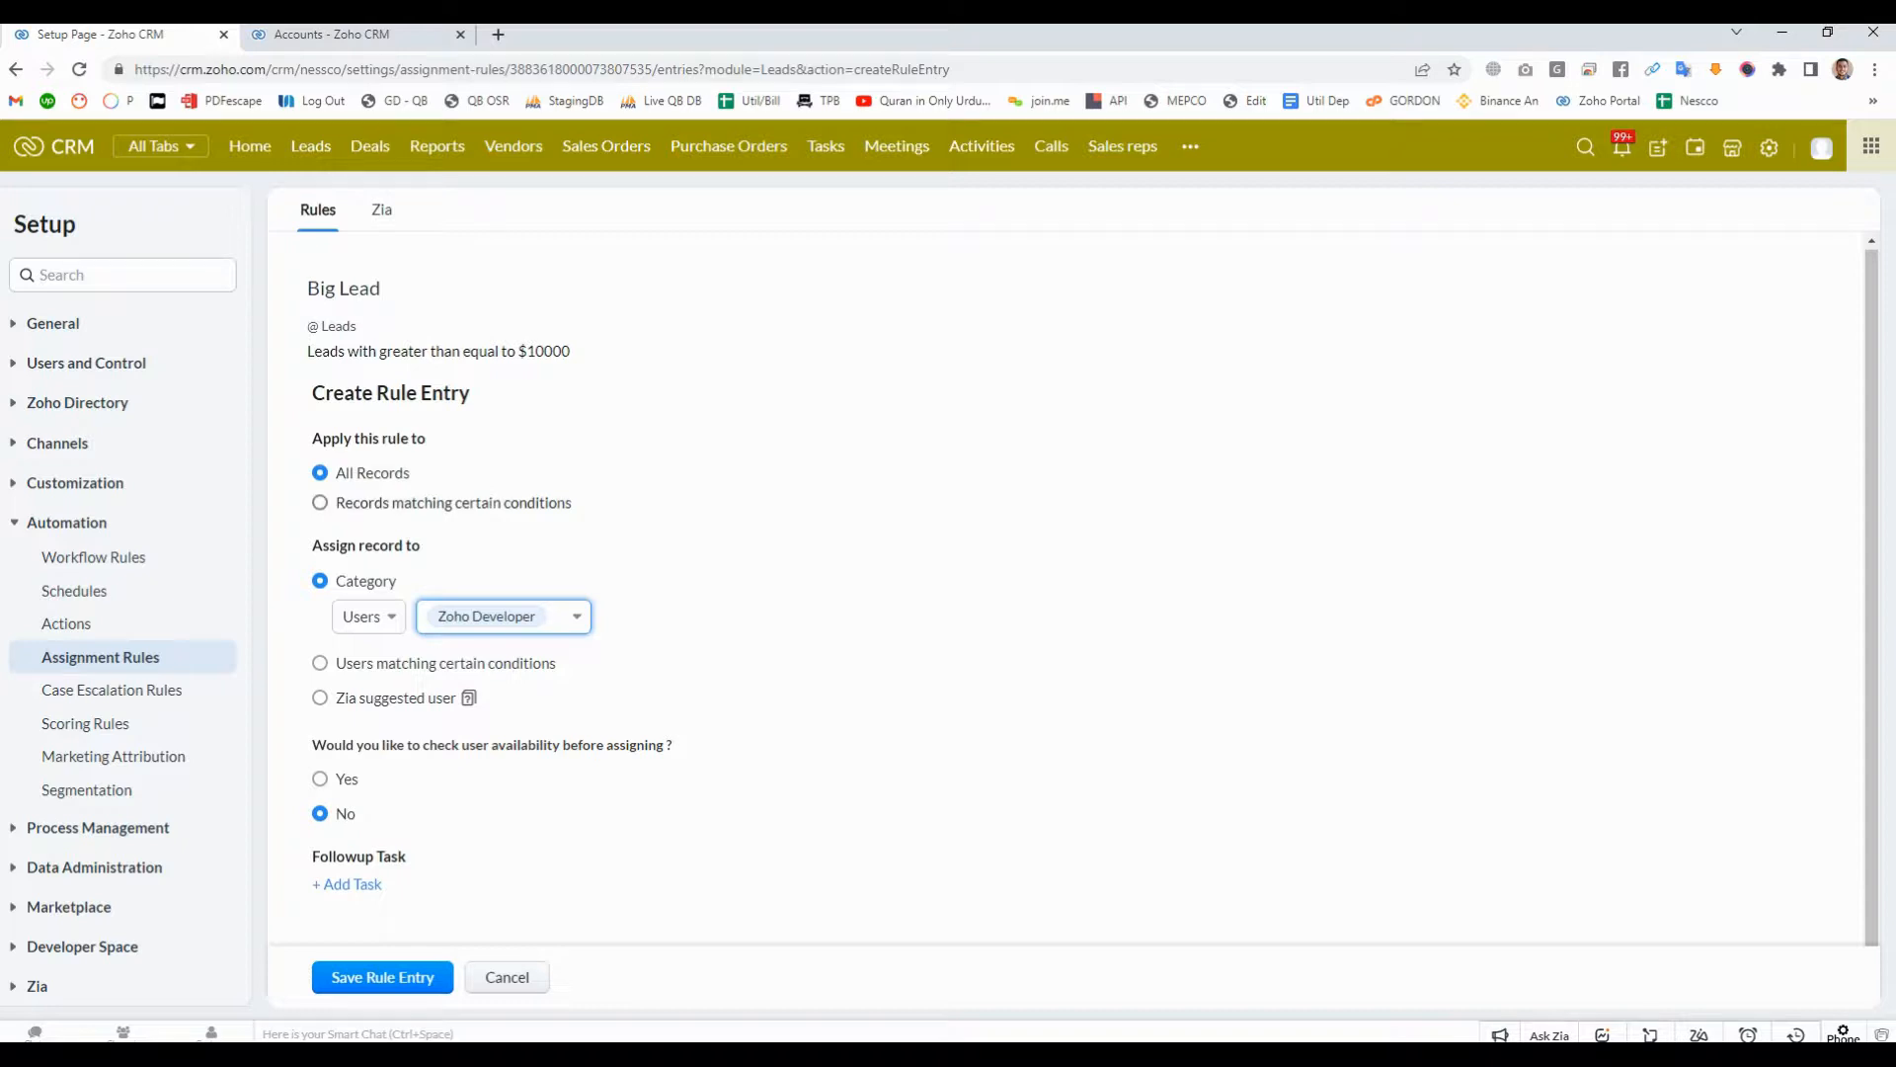
- Apply the rule only to records matching certain conditions and browse the fields available for the first condition
drag(519, 351, 571, 351)
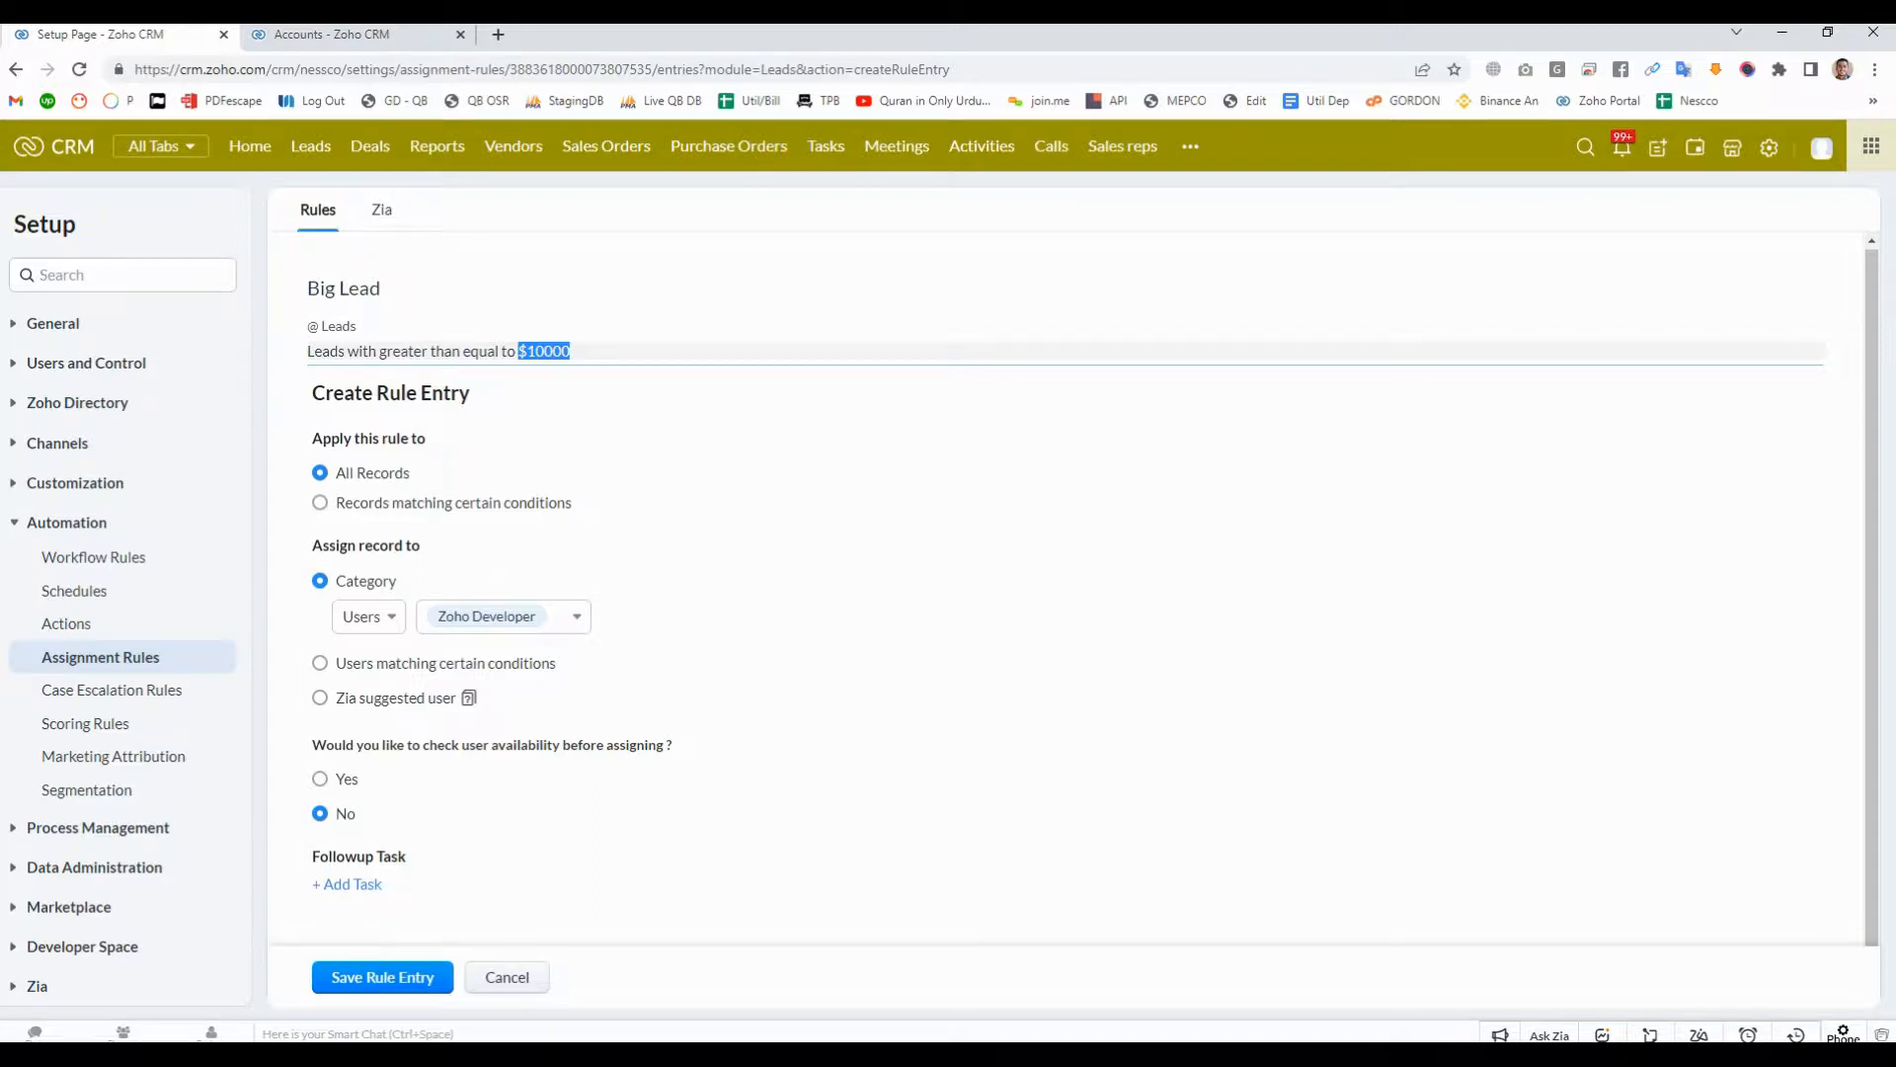
click(320, 502)
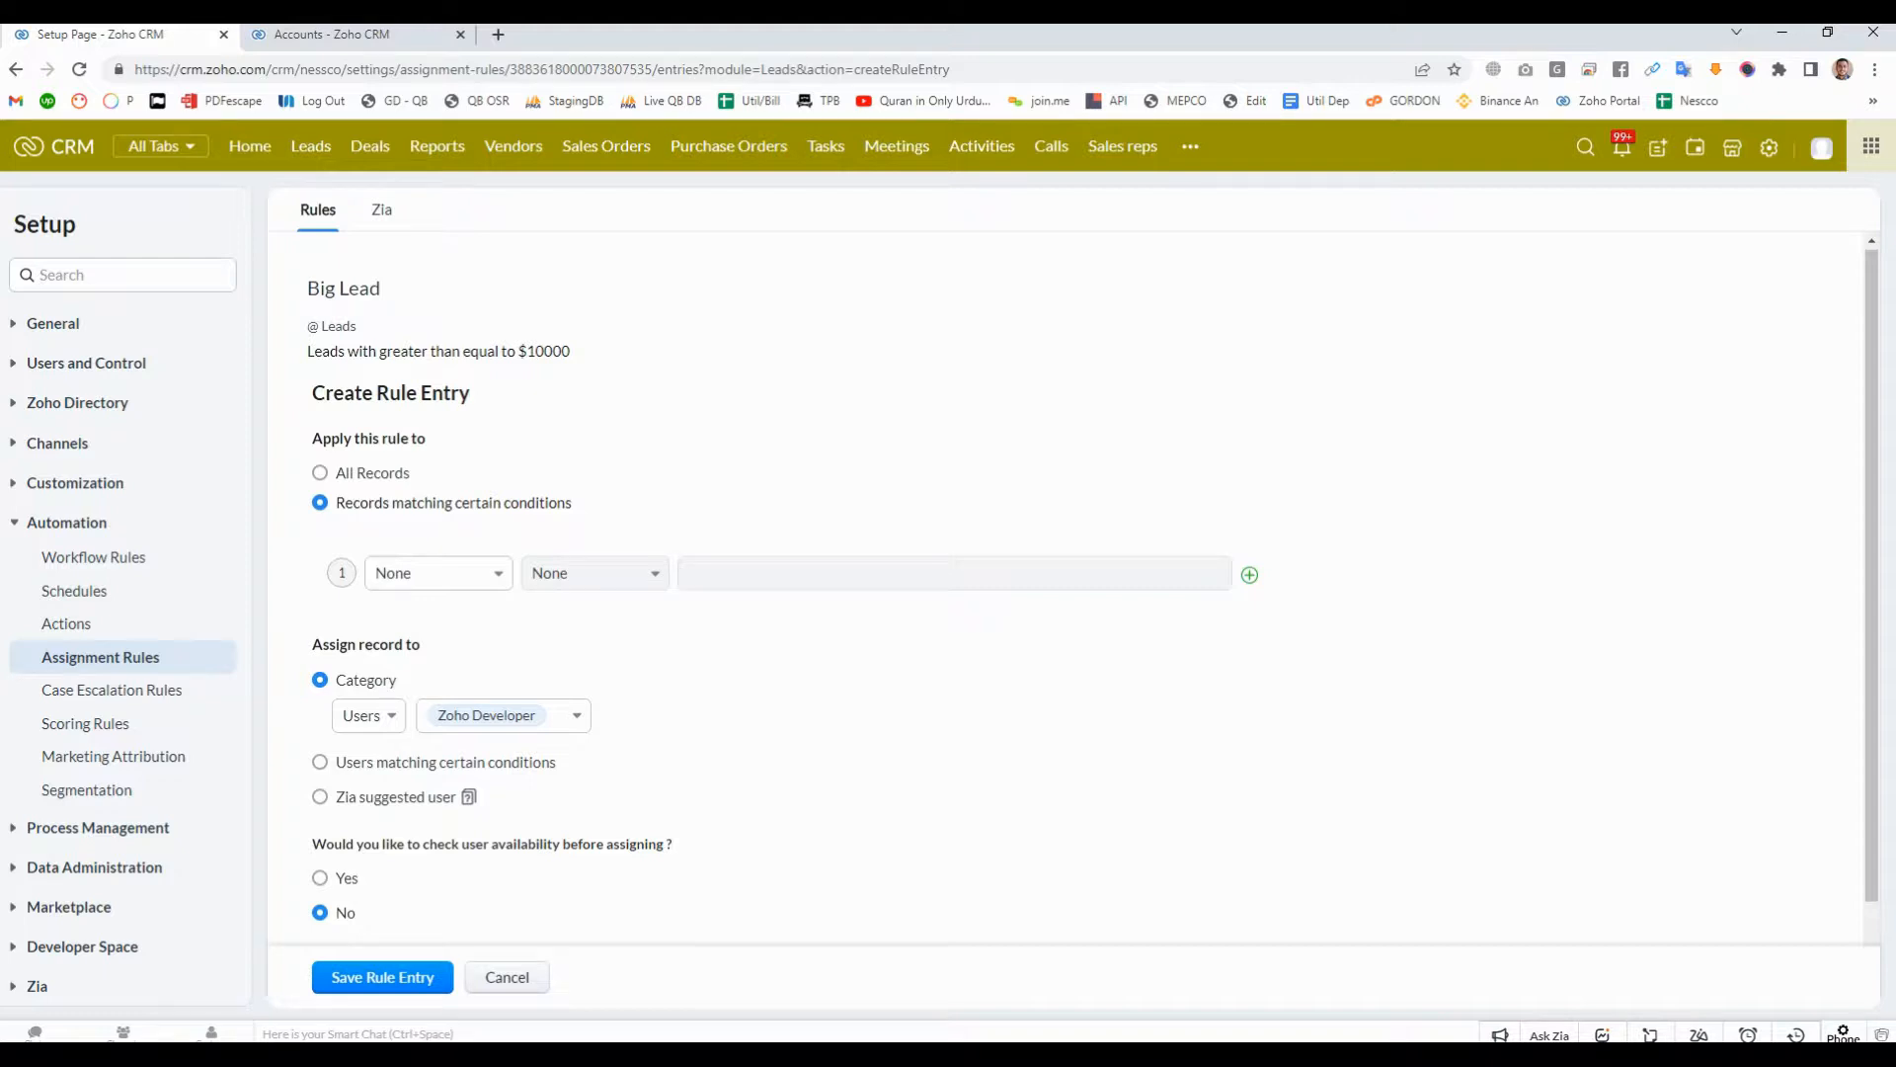
click(437, 573)
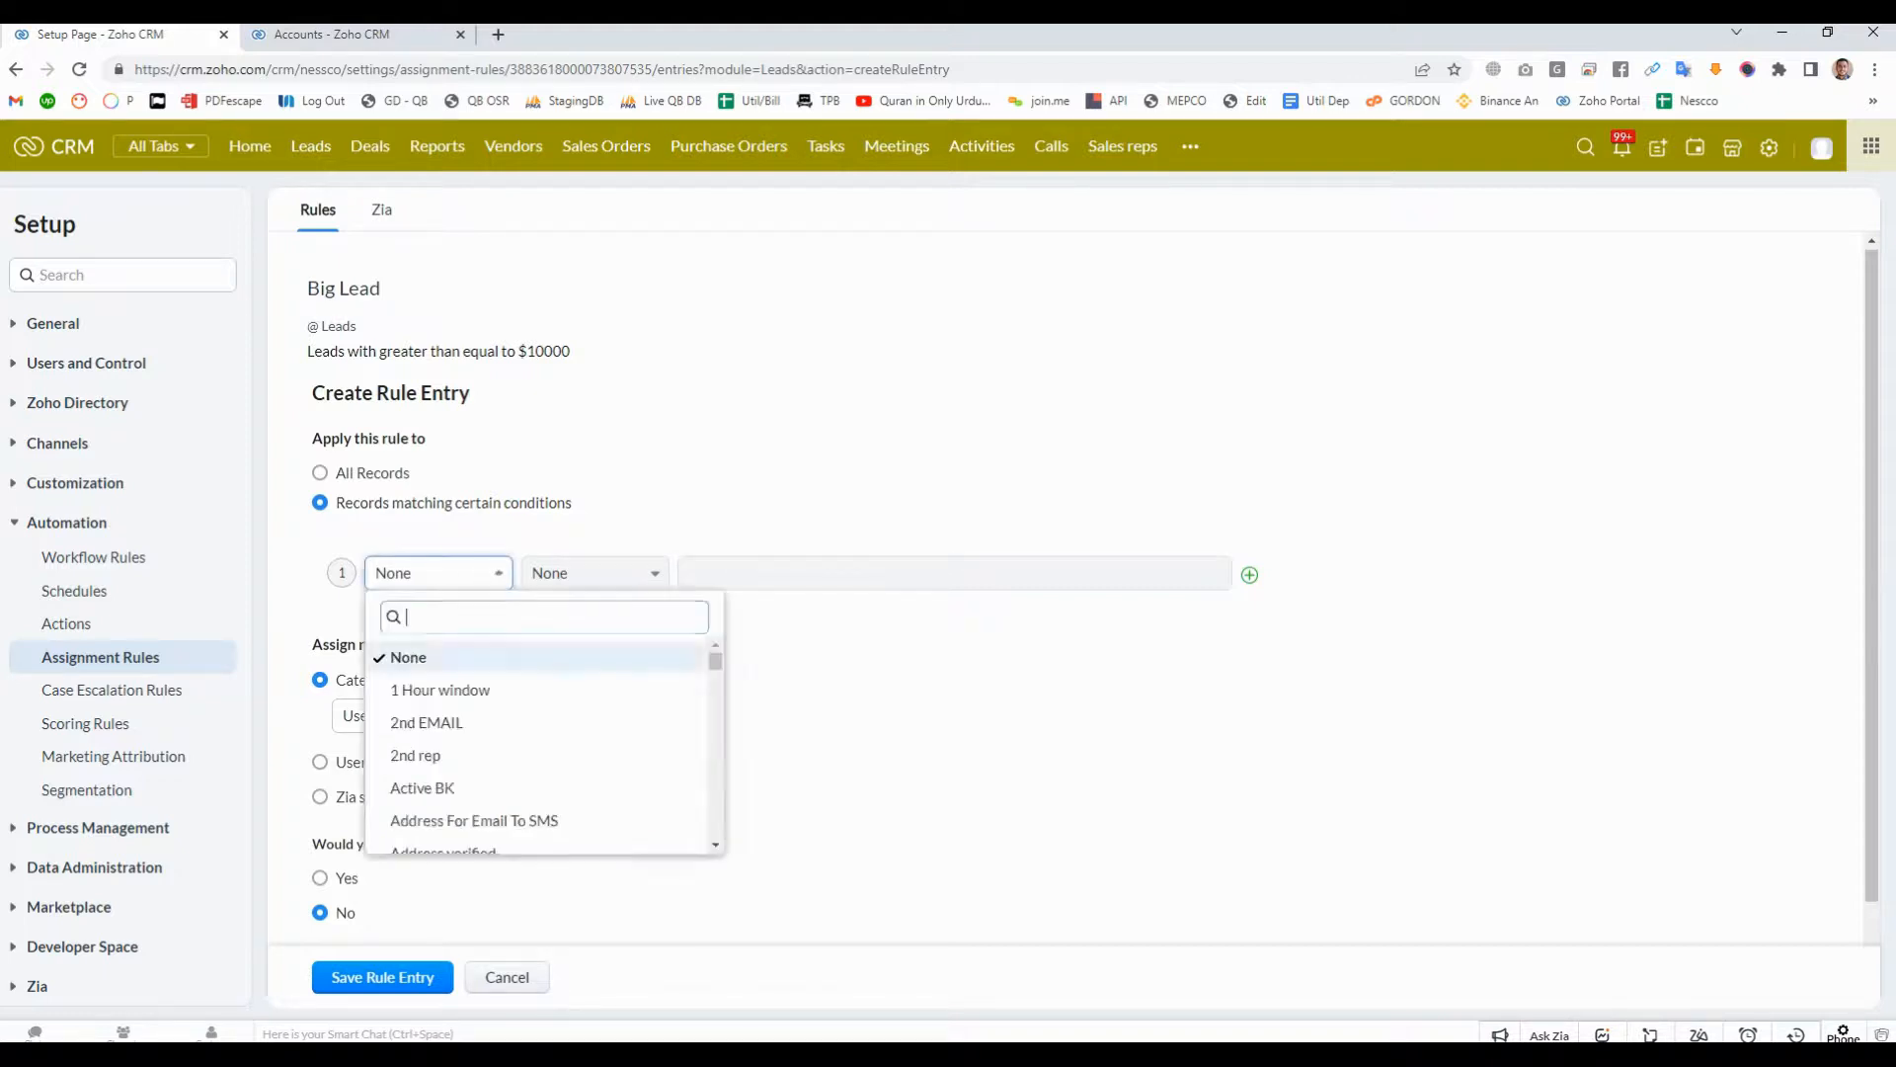
scroll(538, 751, down, 20)
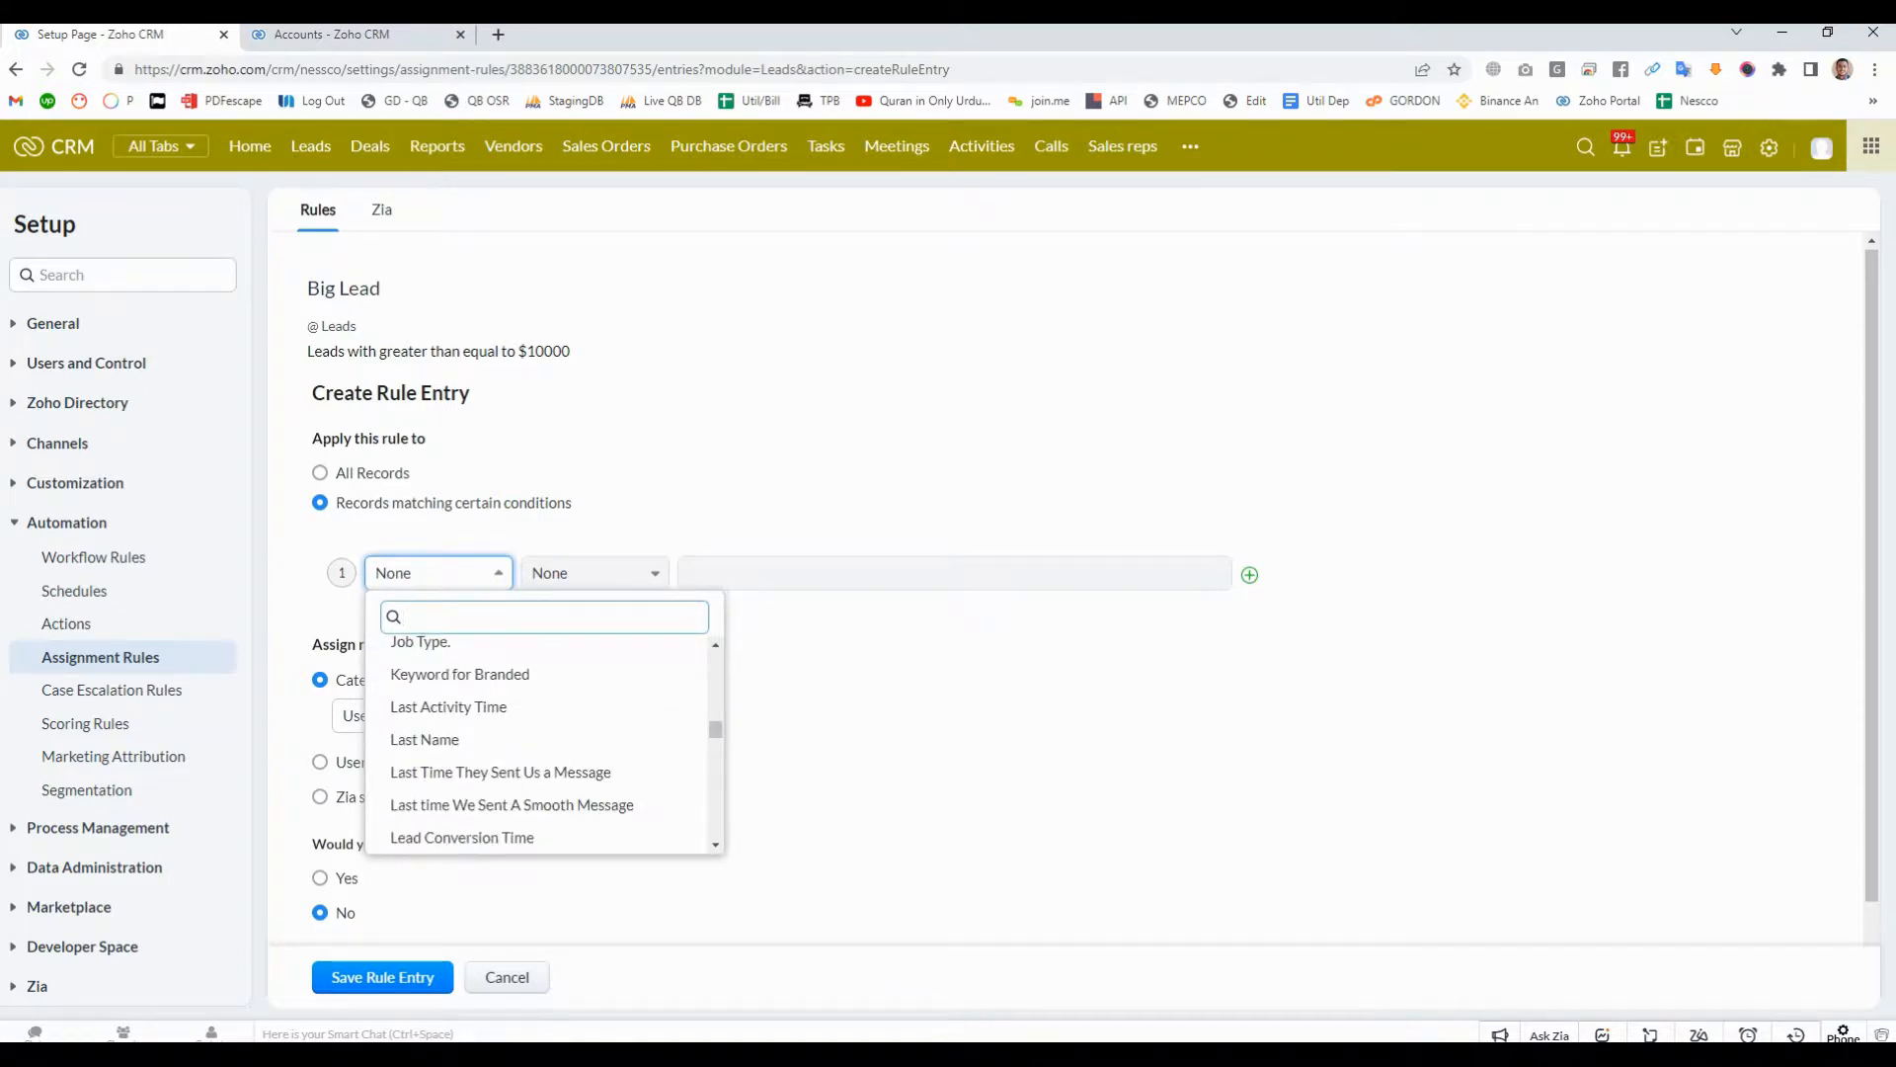
scroll(538, 750, up, 20)
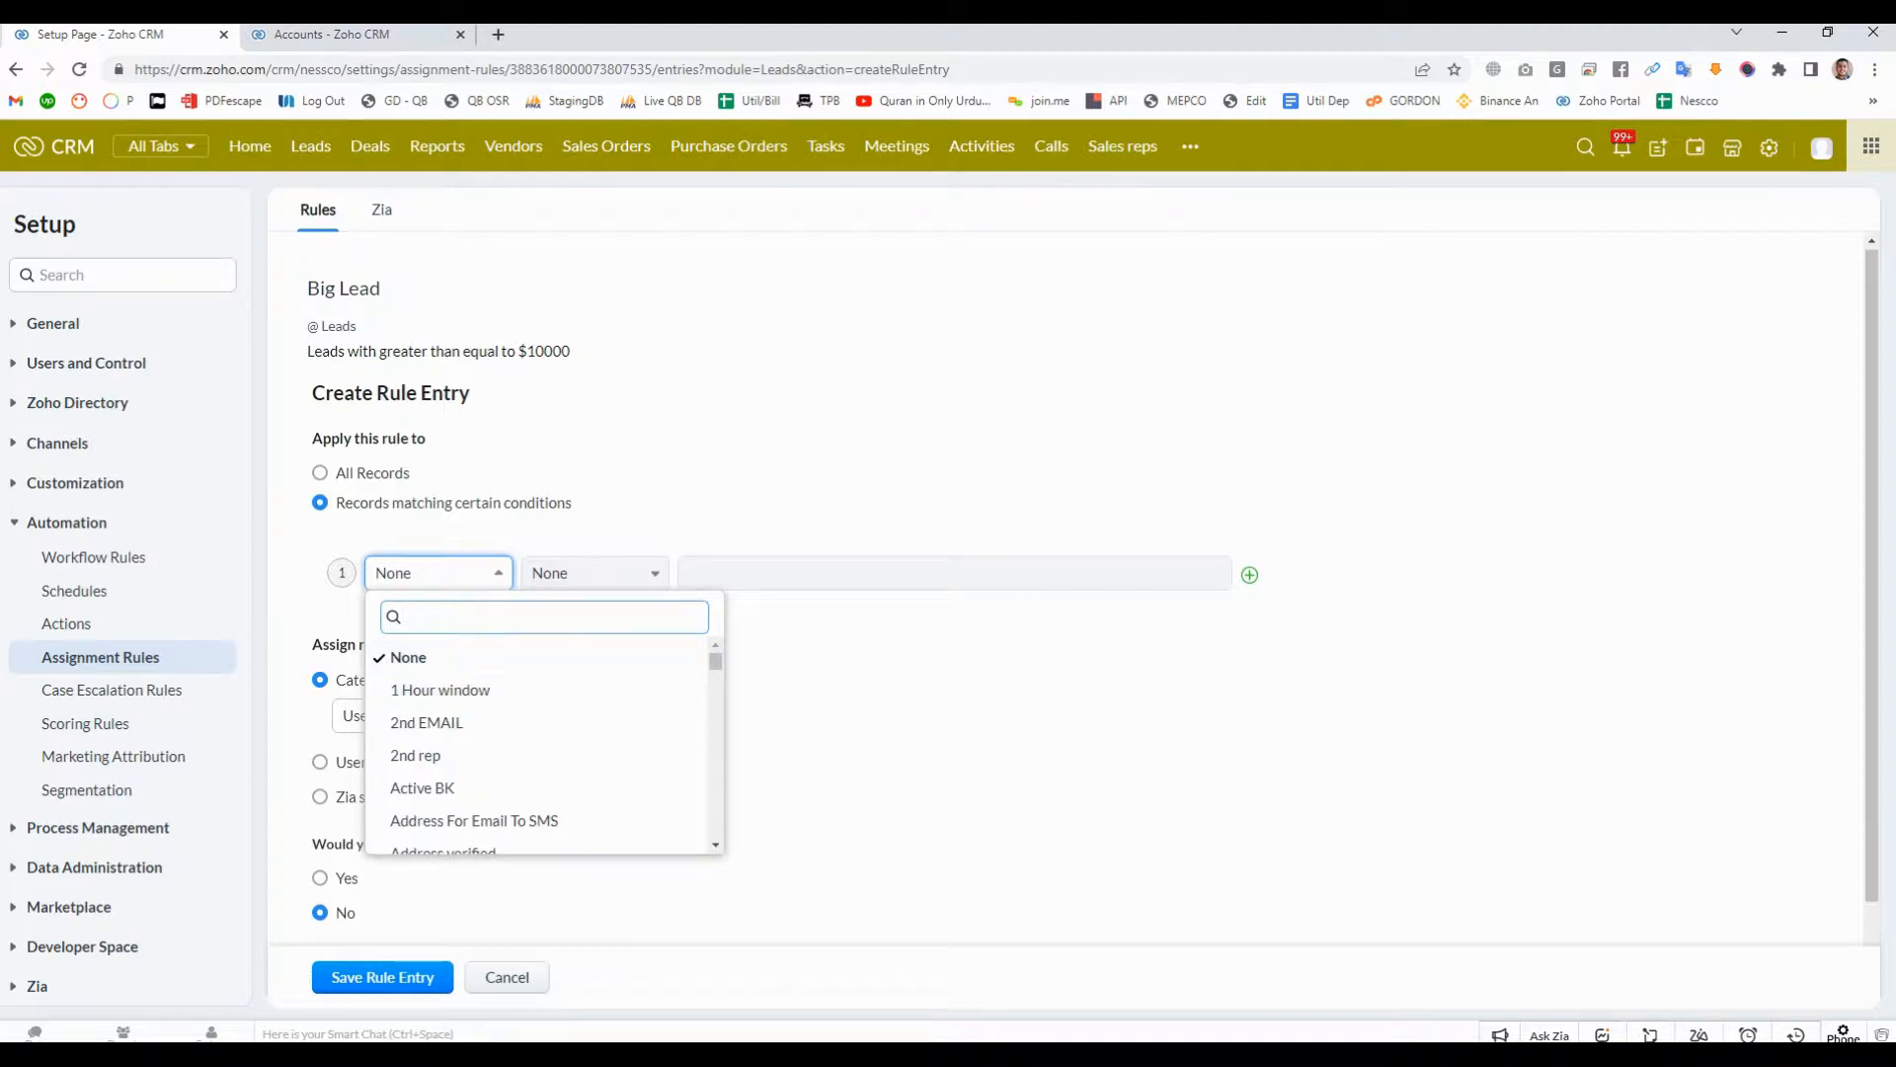
- Search the condition fields for "amo", "est" and "cos", and choose Lead cost for the first condition
text(amo)
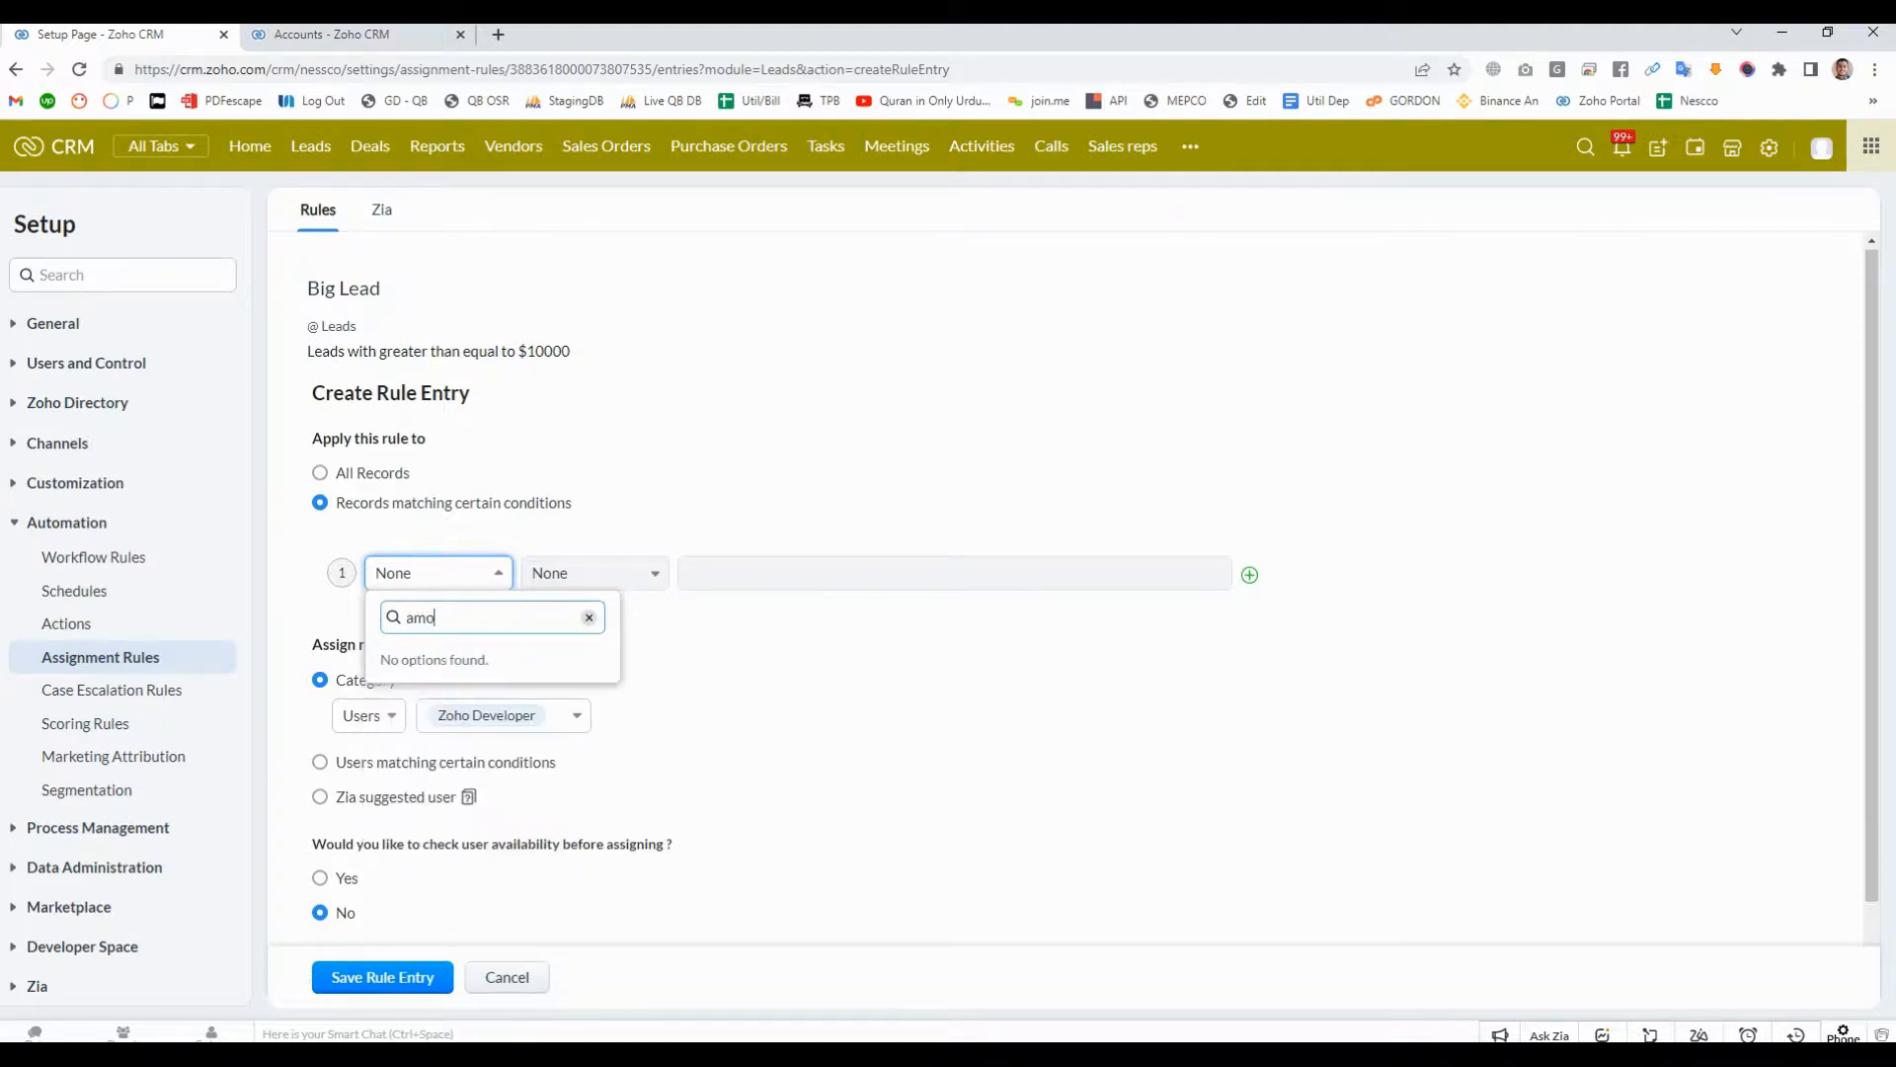
key(BackSpace)
key(BackSpace)
key(BackSpace)
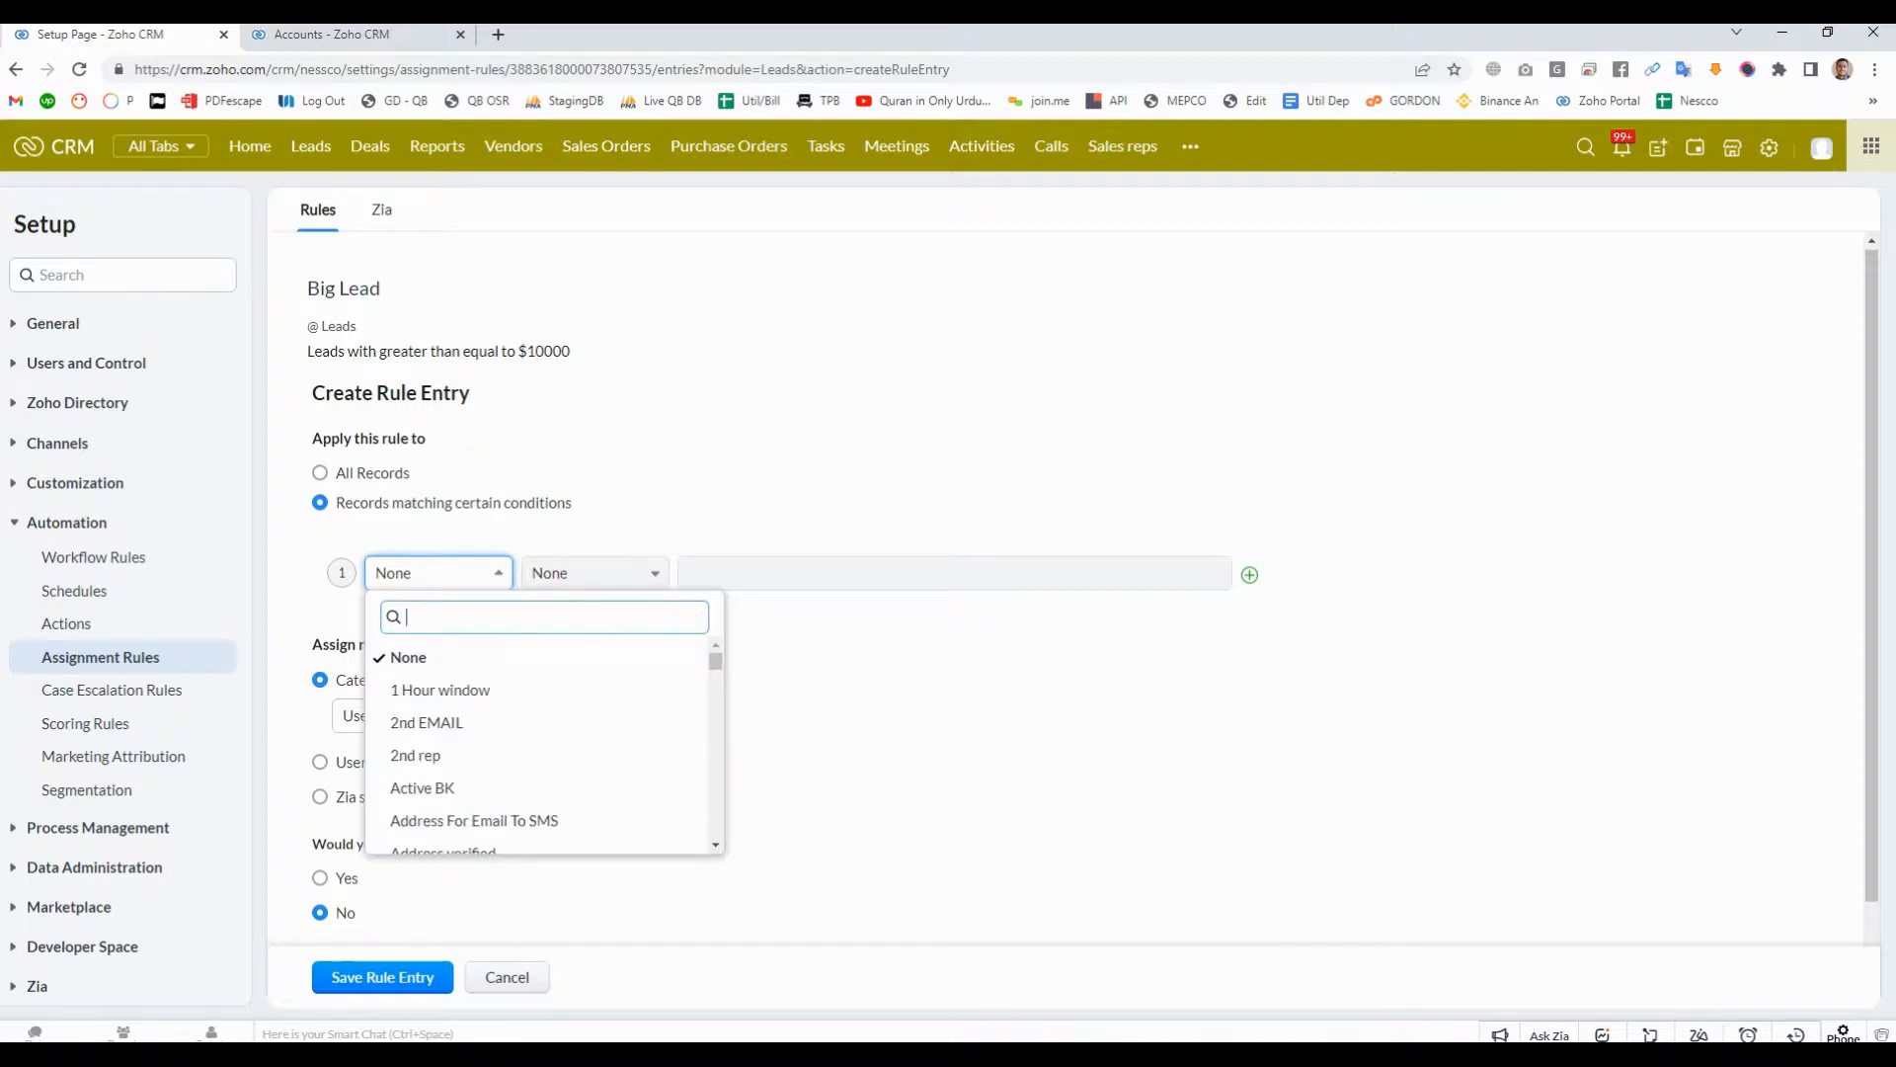
text(est)
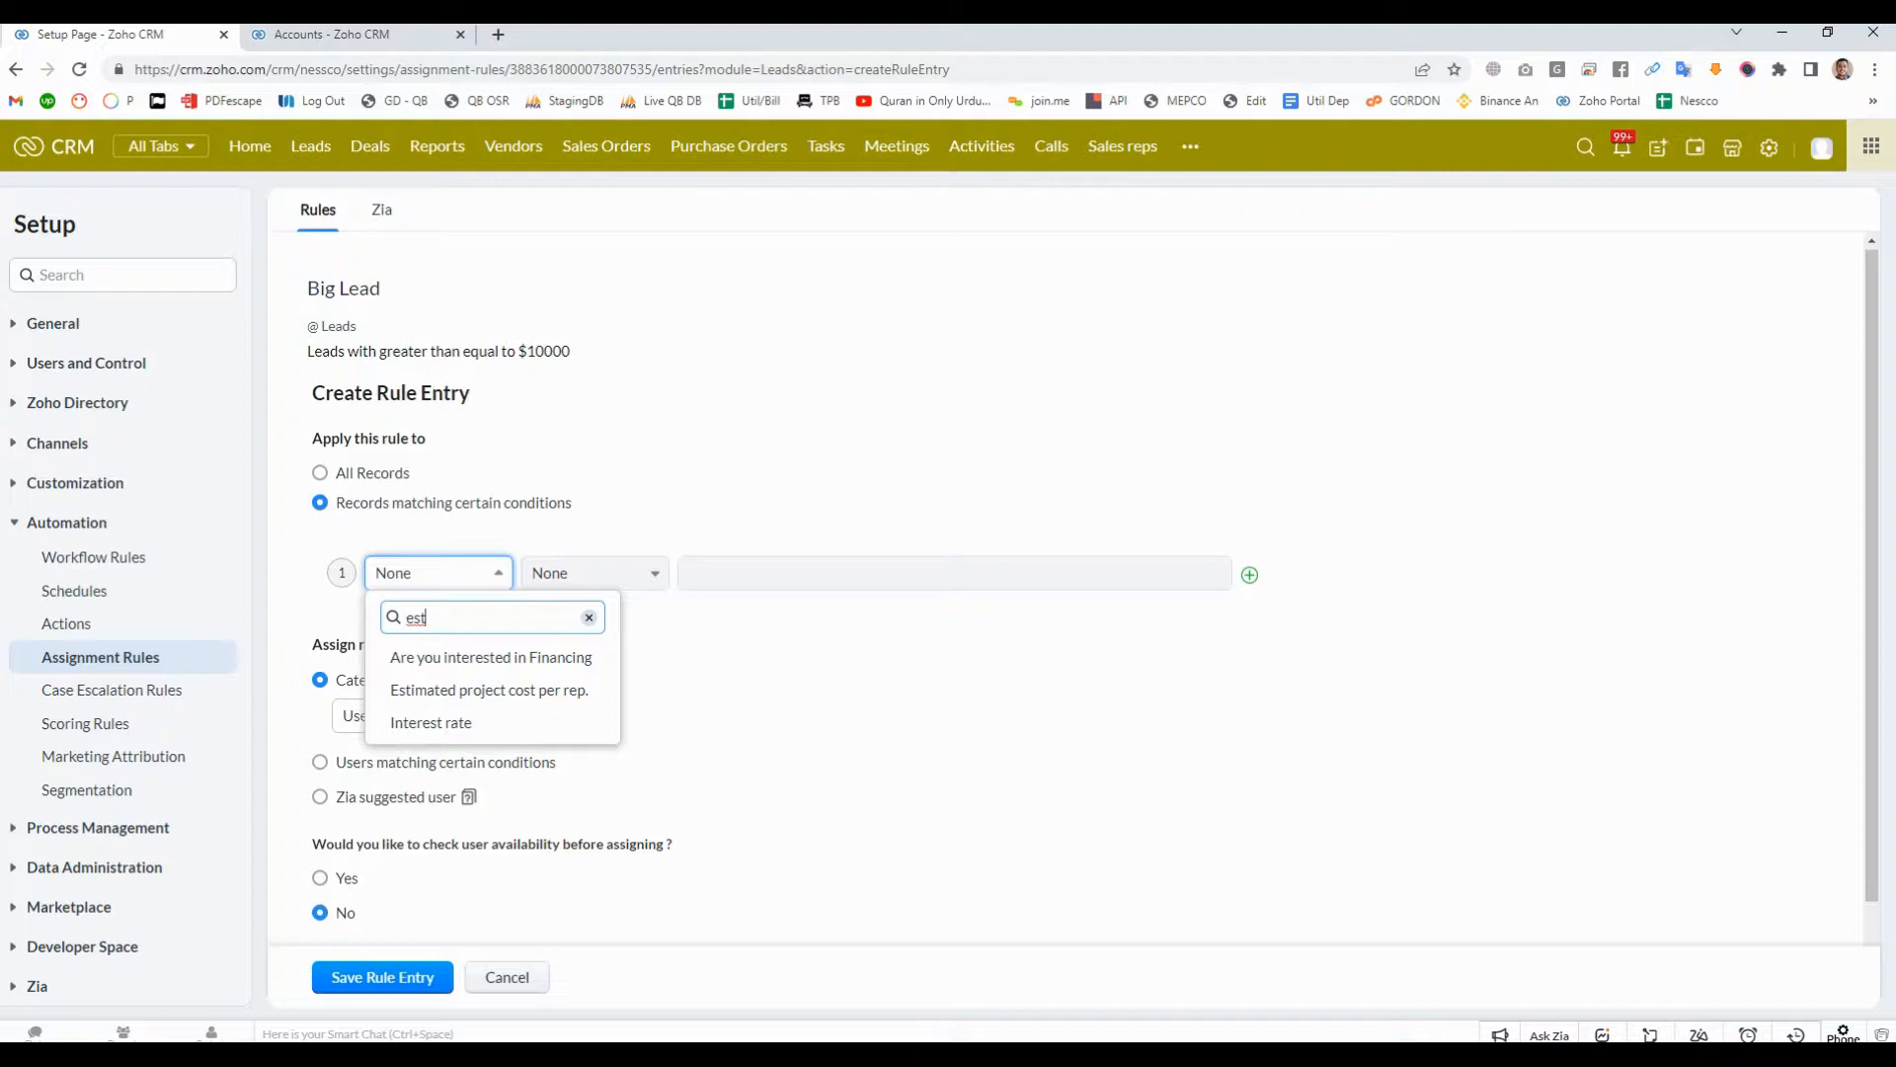
key(BackSpace)
key(BackSpace)
key(BackSpace)
text(cos)
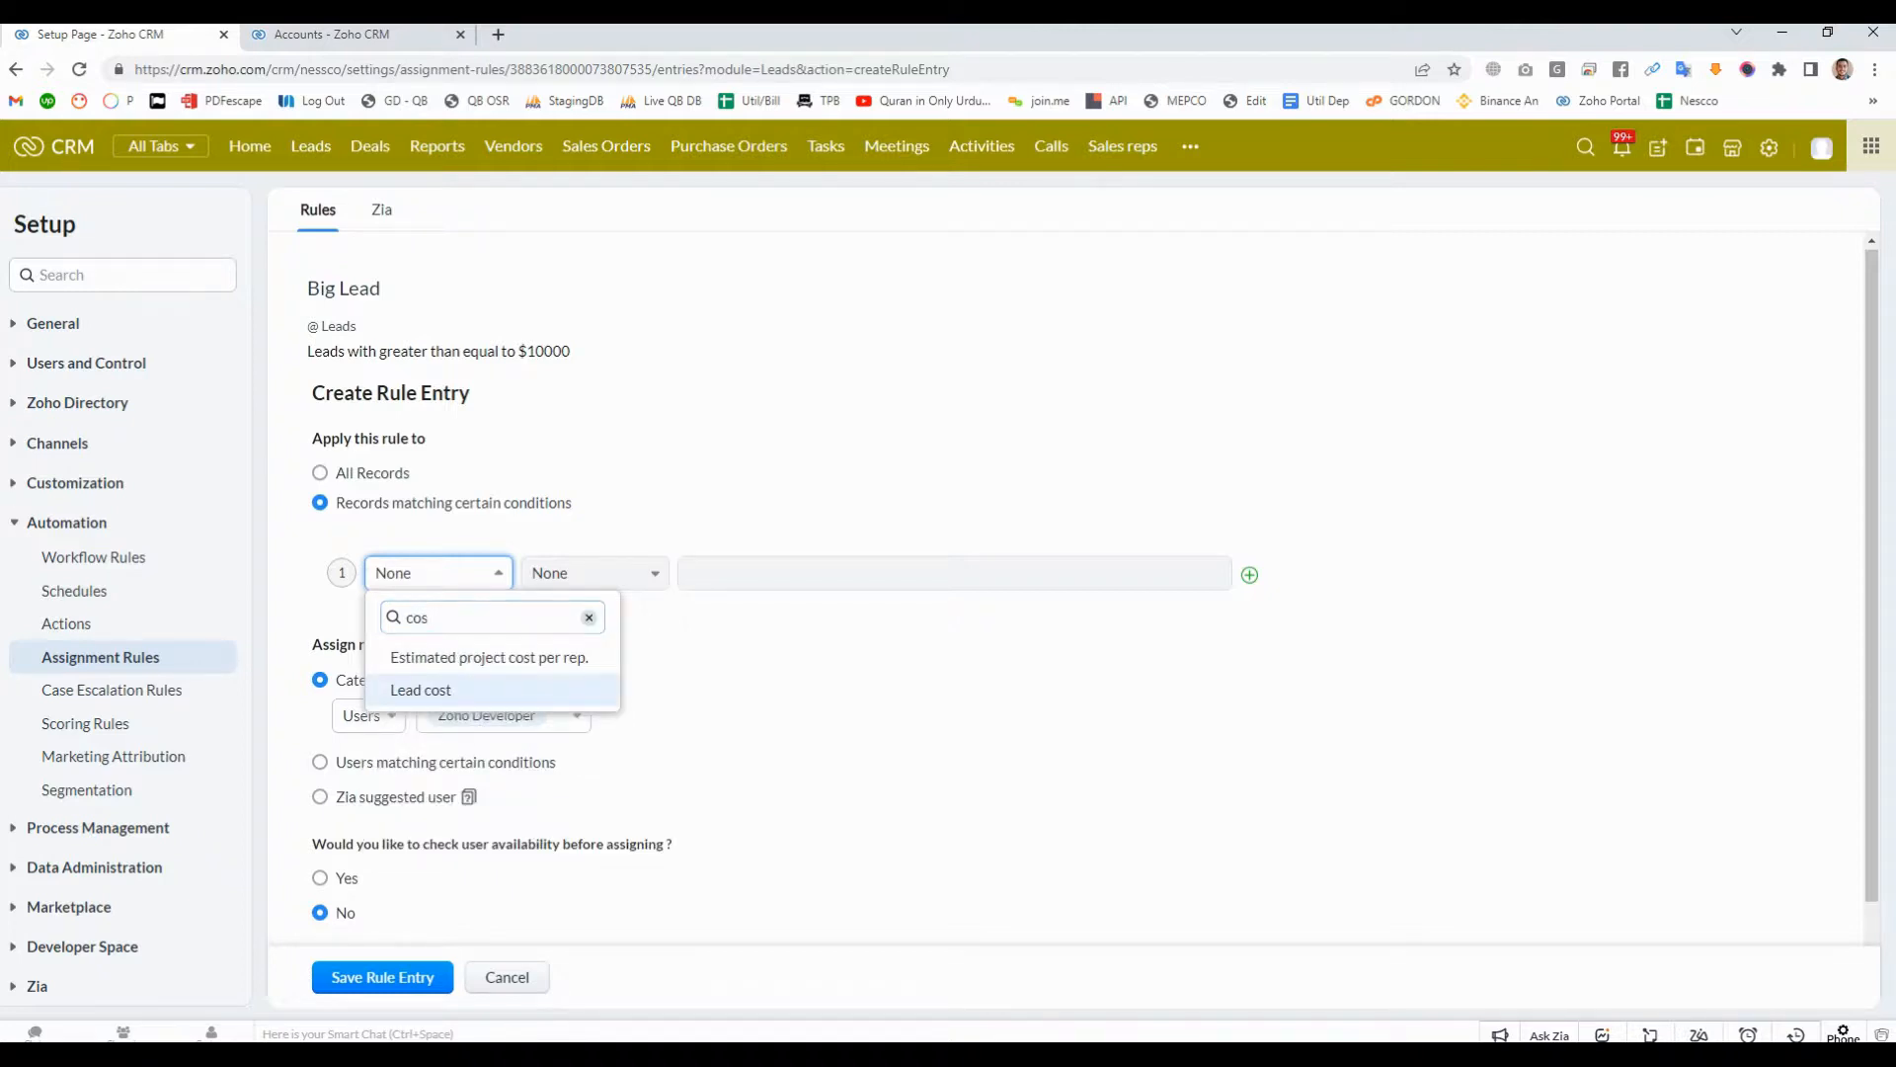
key(Return)
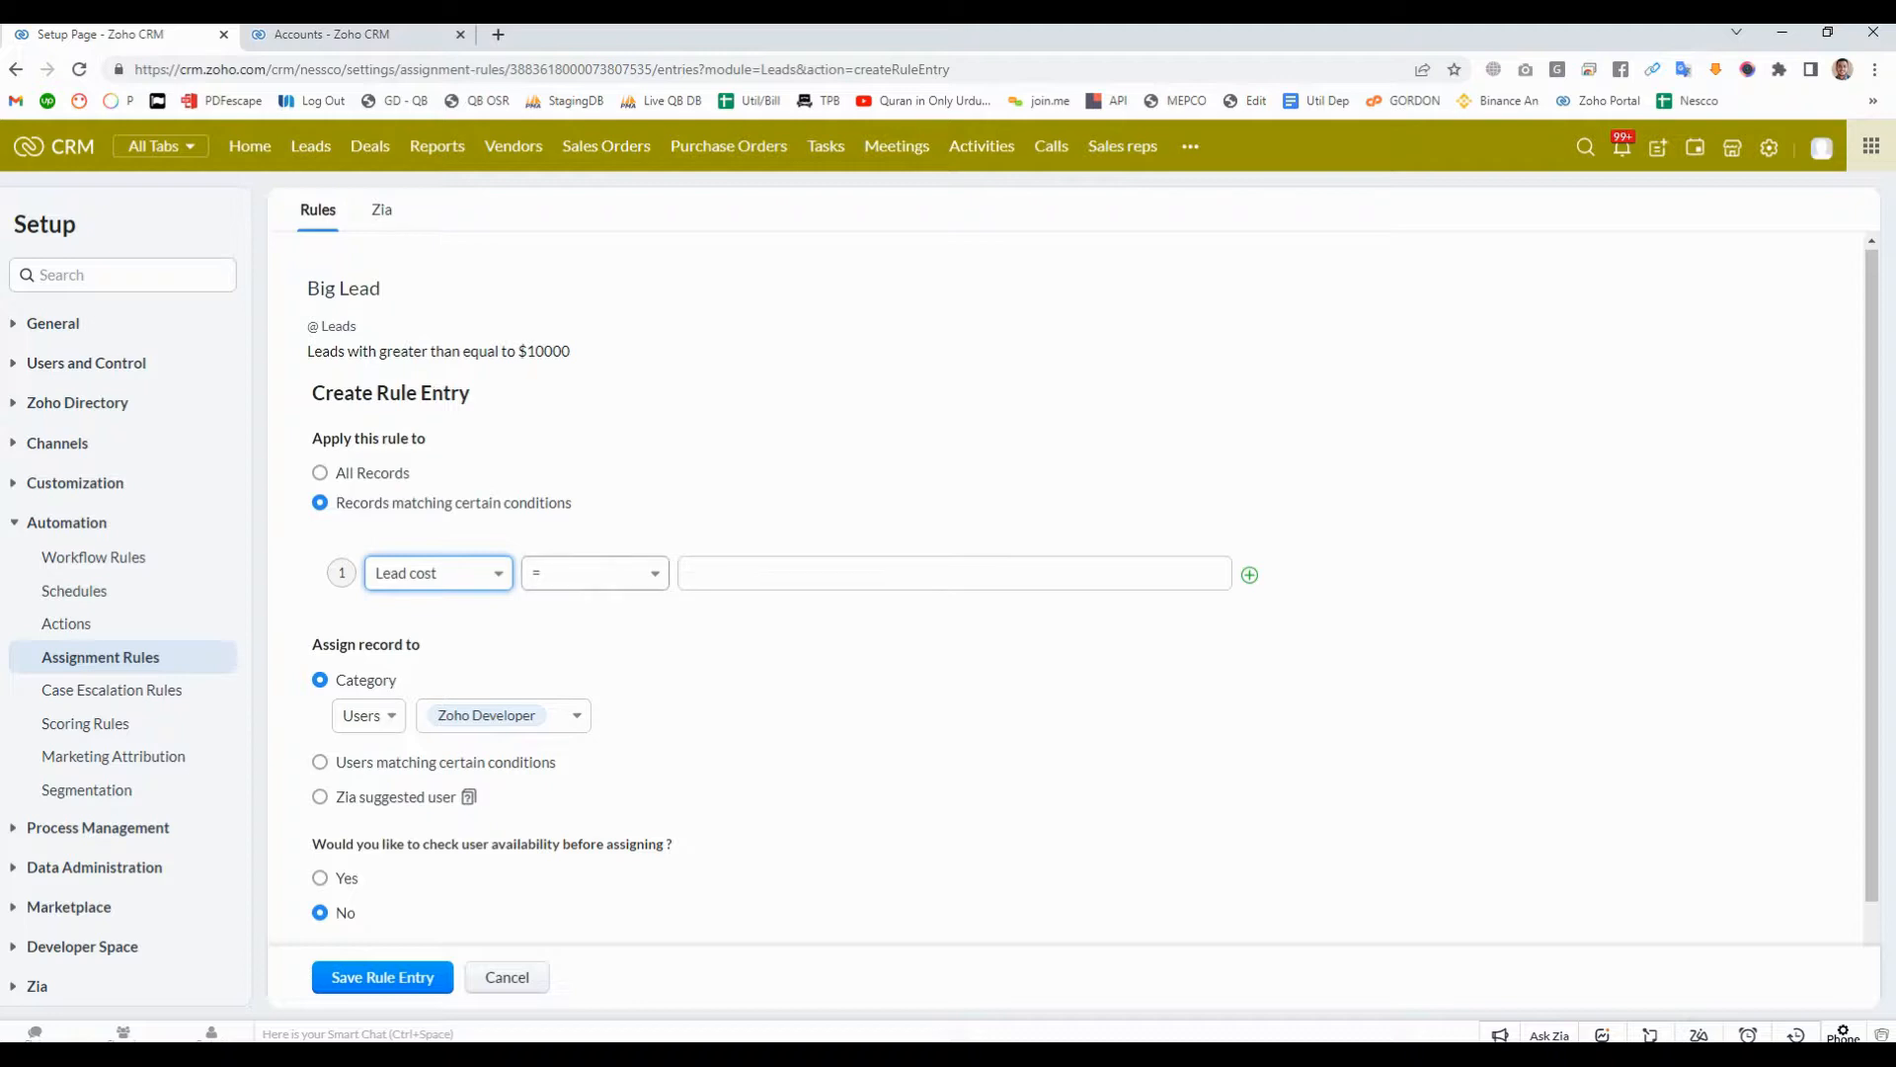
- Look through the comparison operators and enter 10000 as the Lead cost condition's value
click(595, 573)
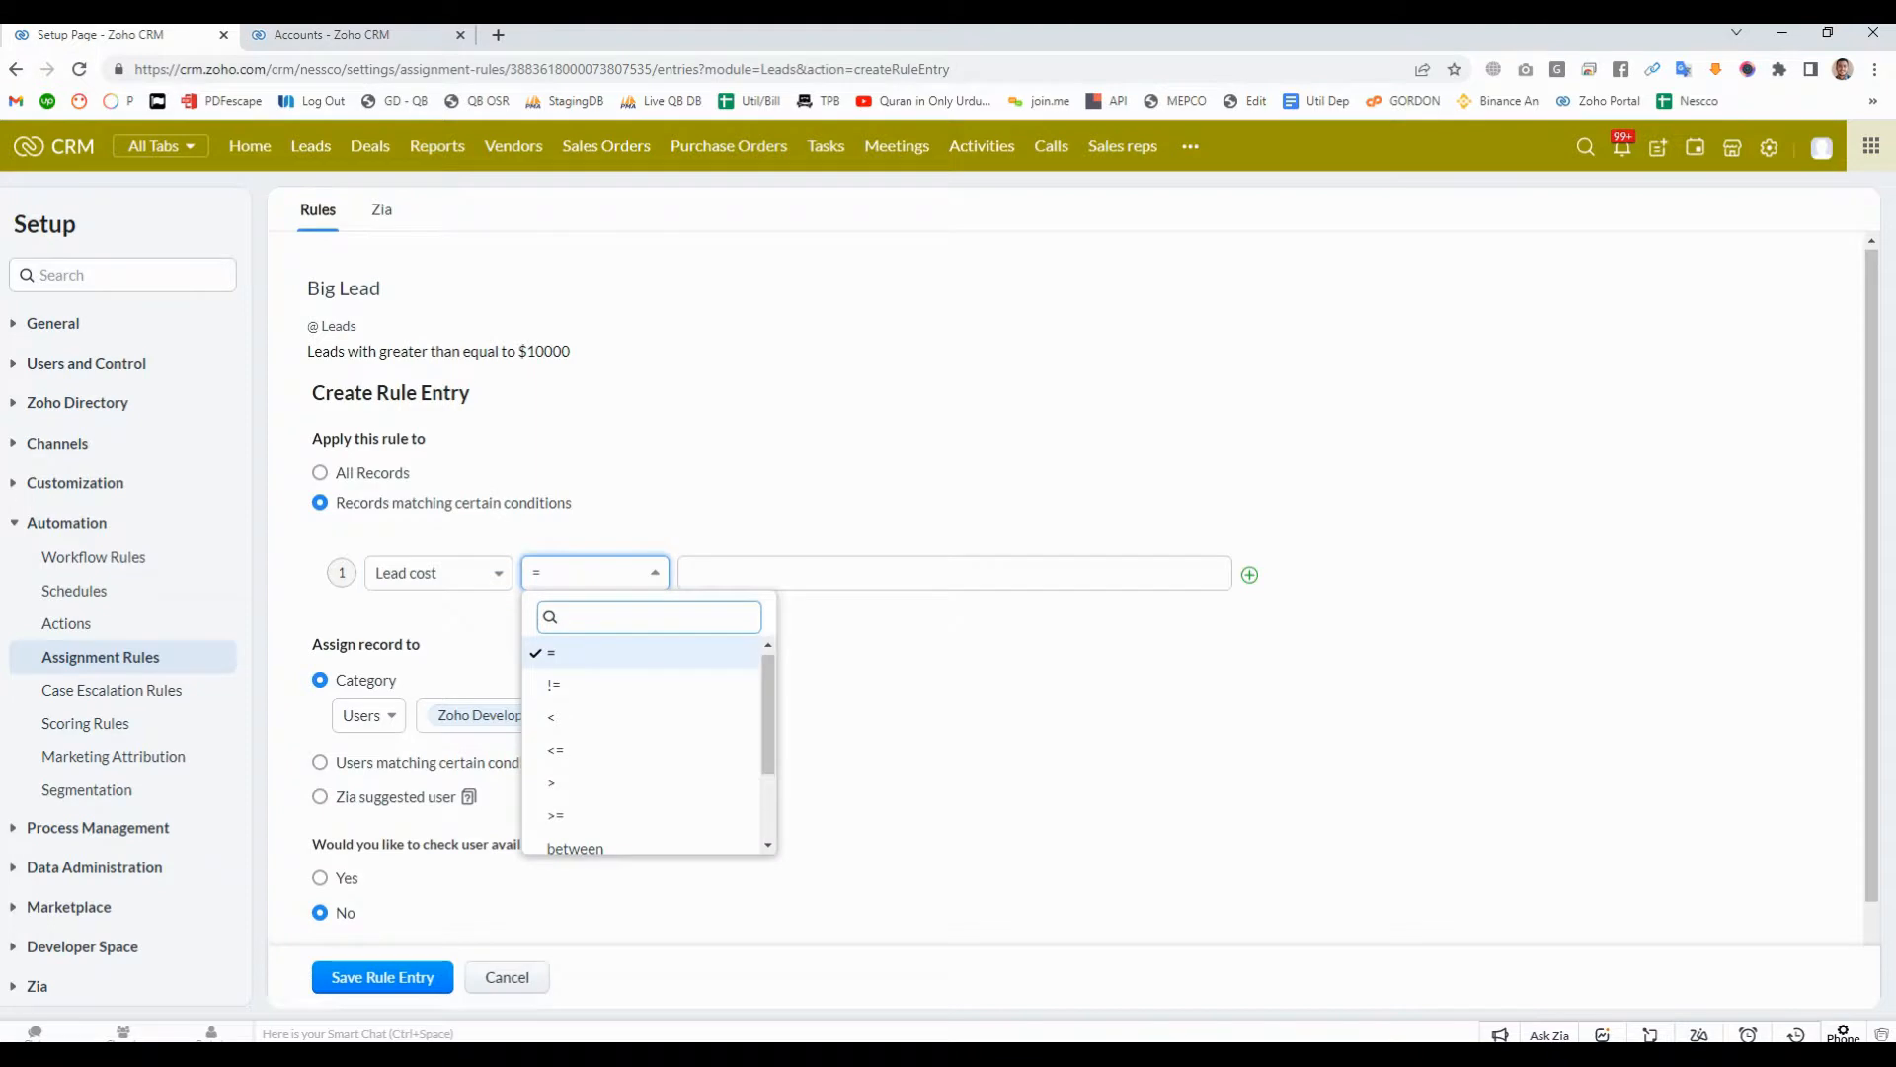
click(774, 573)
text(100)
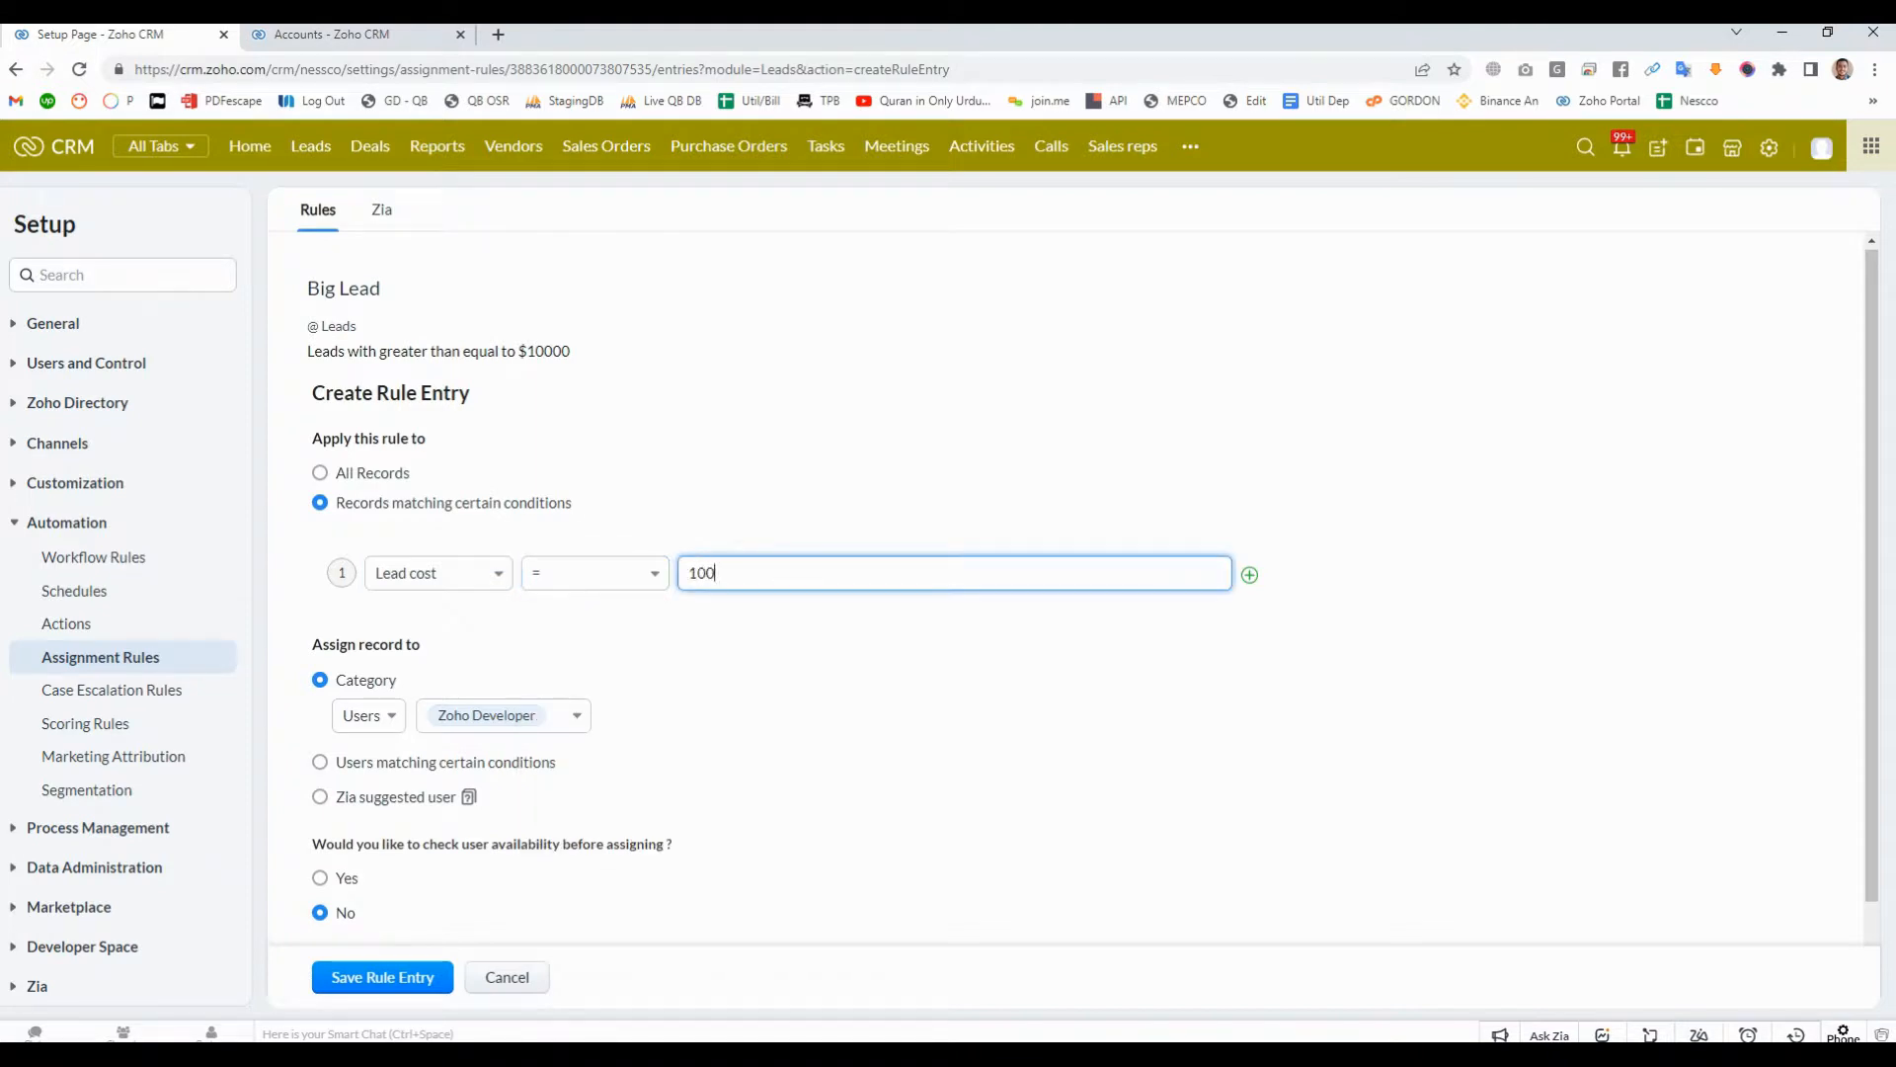
text(00)
- Set the Lead cost condition's operator to != and its value to 10
click(596, 574)
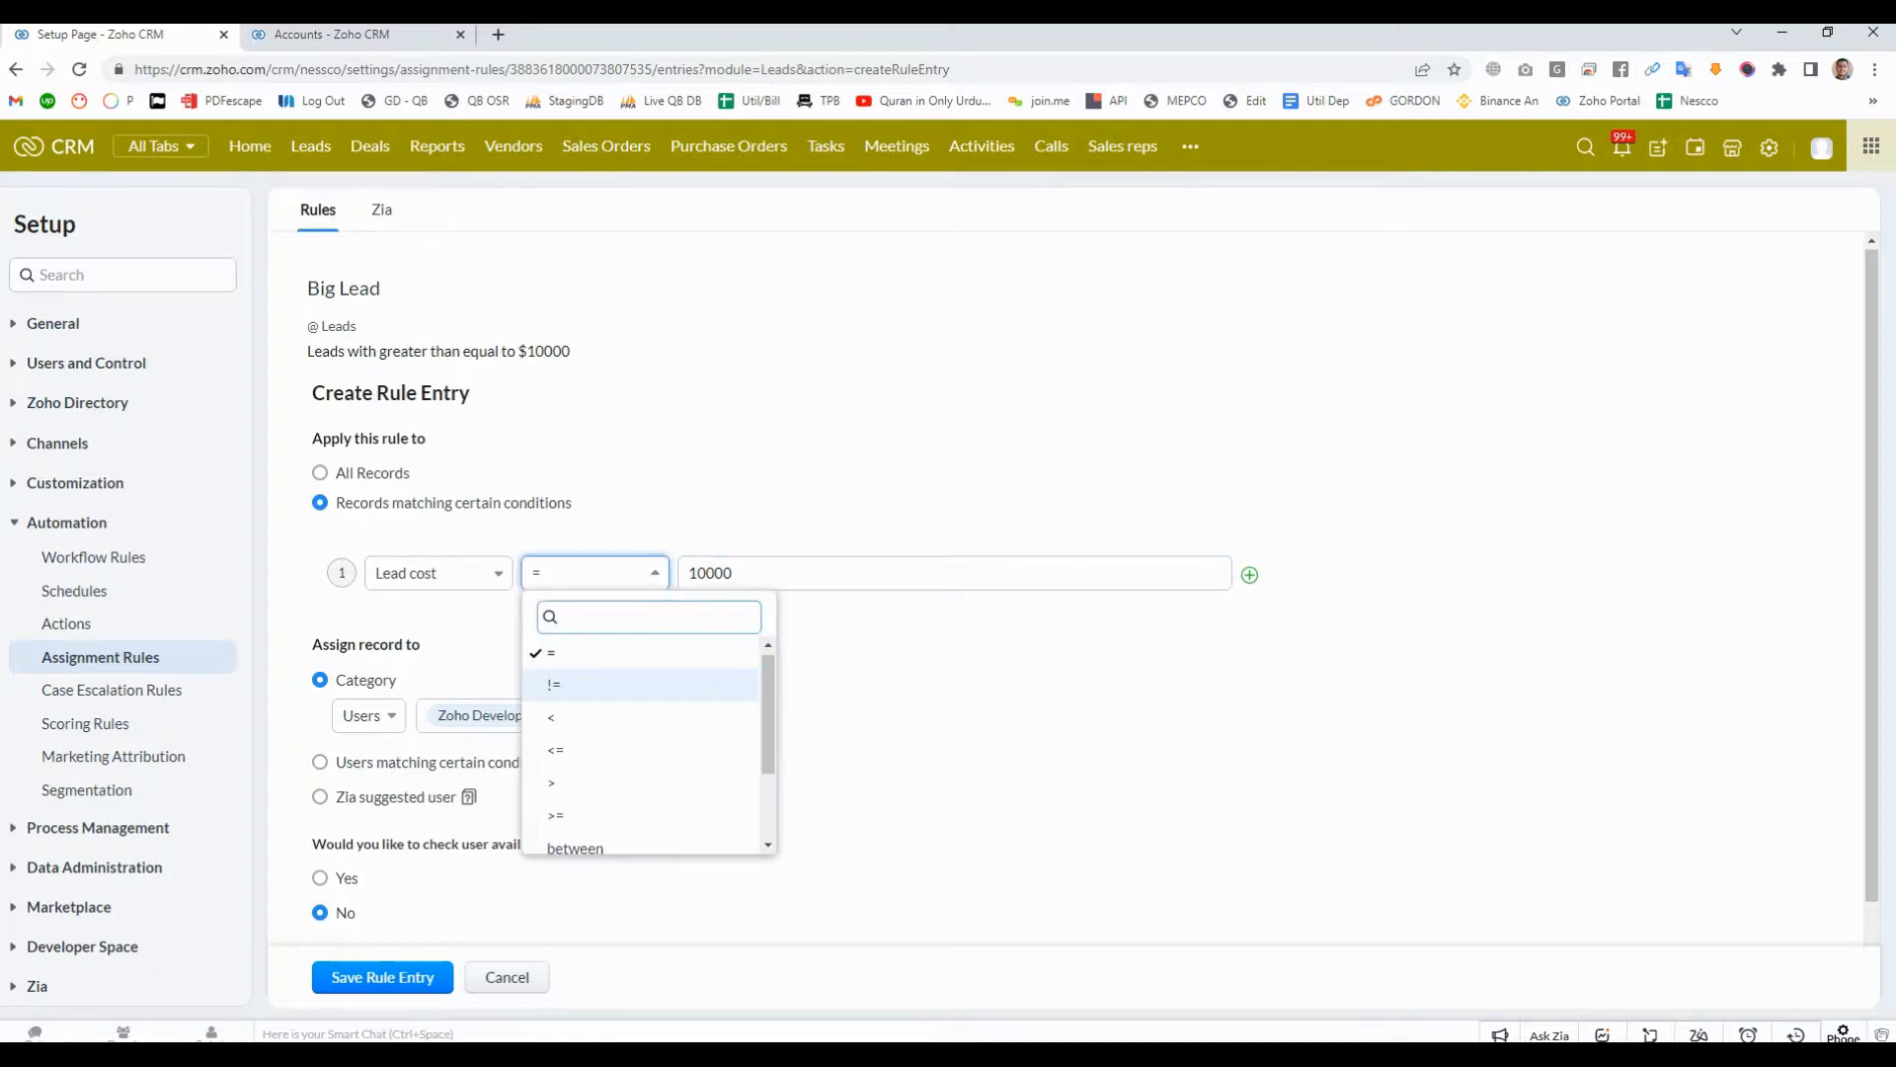
key(Return)
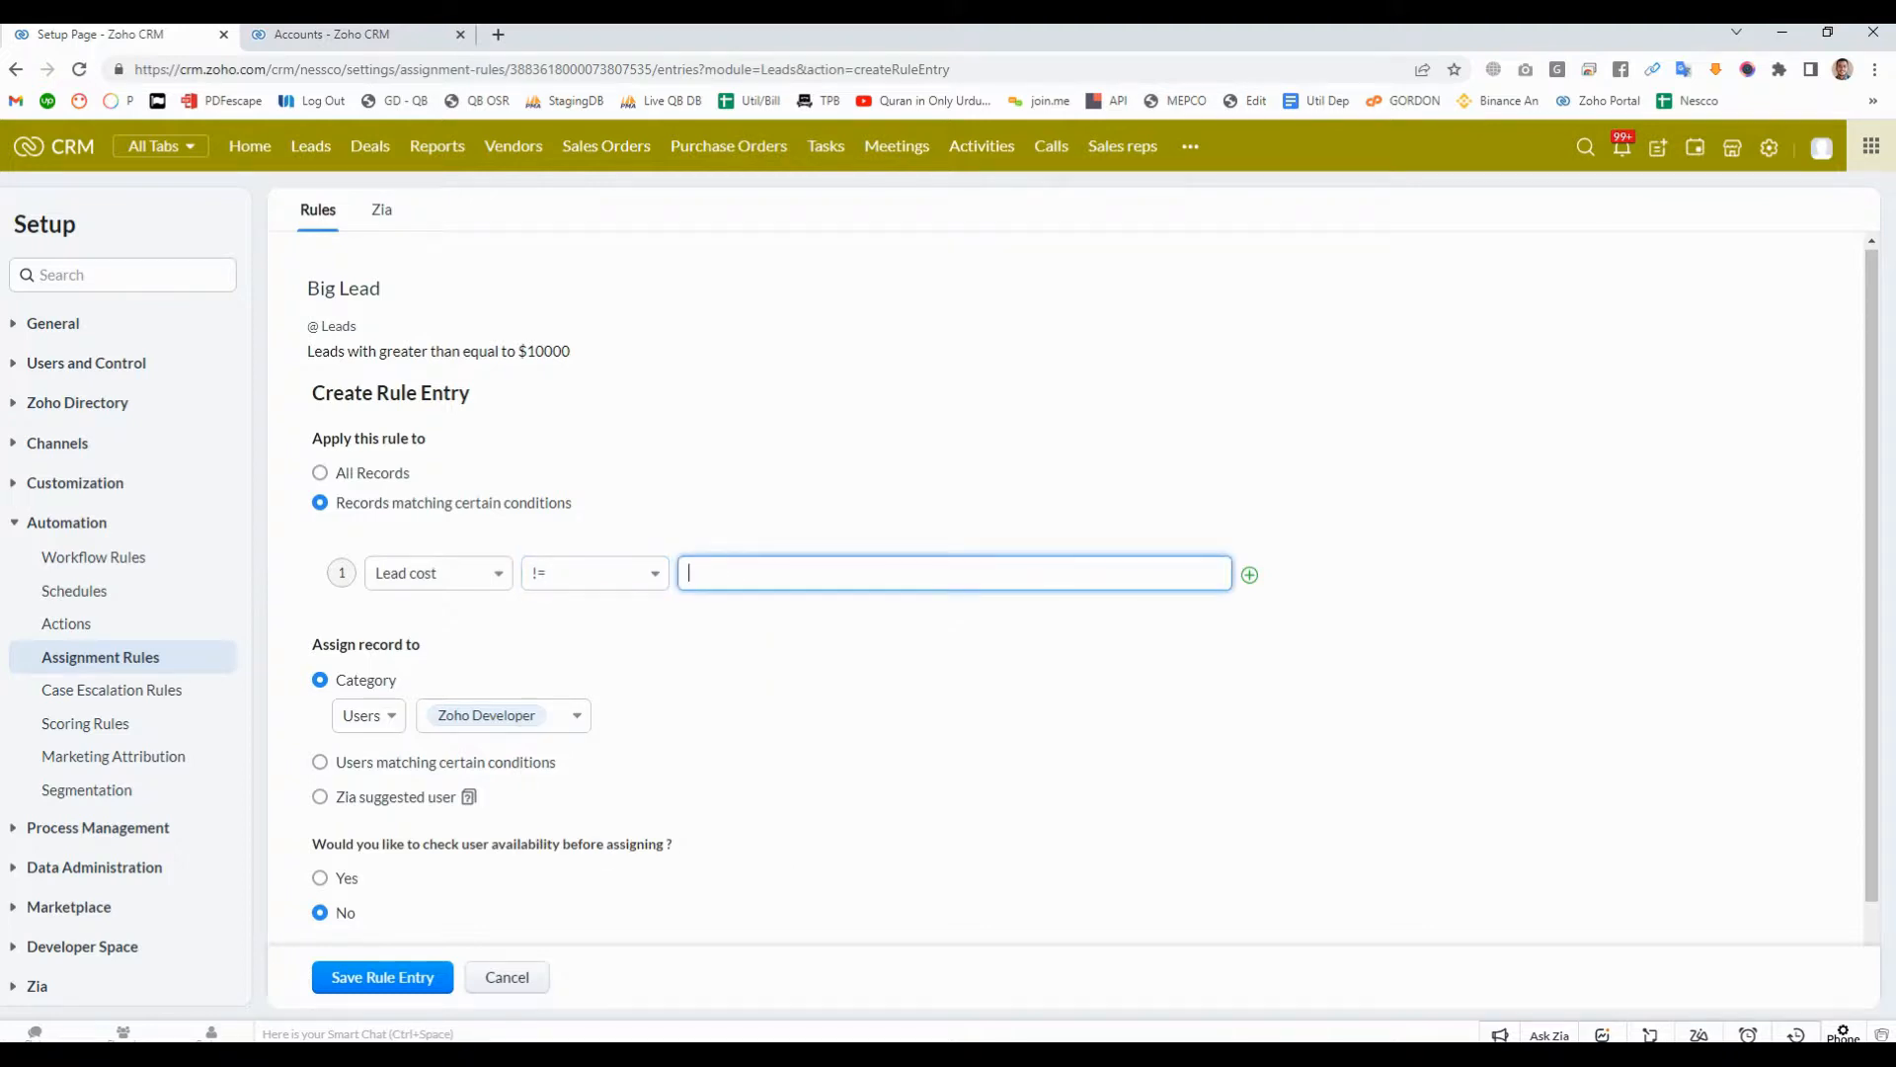
text(10)
key(Tab)
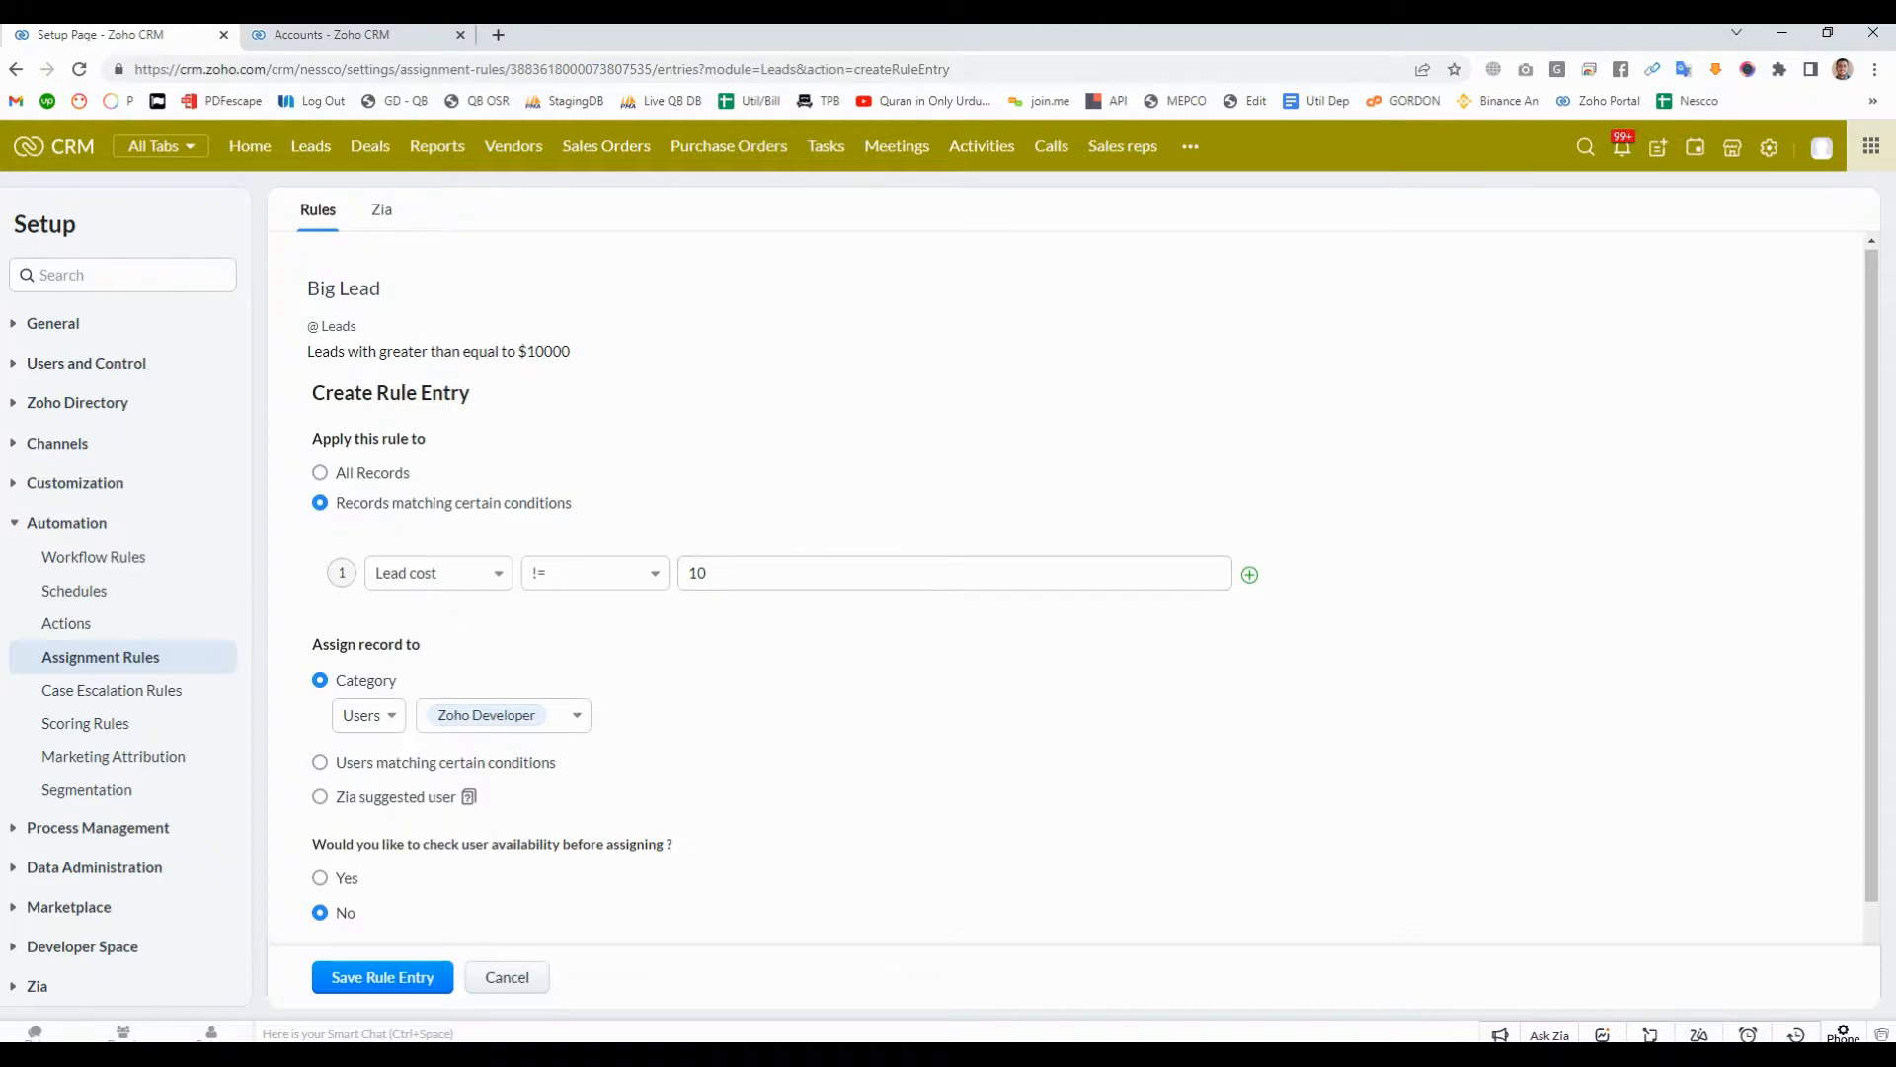
- Add an empty second condition and combine it with the Lead cost condition using OR
click(1249, 574)
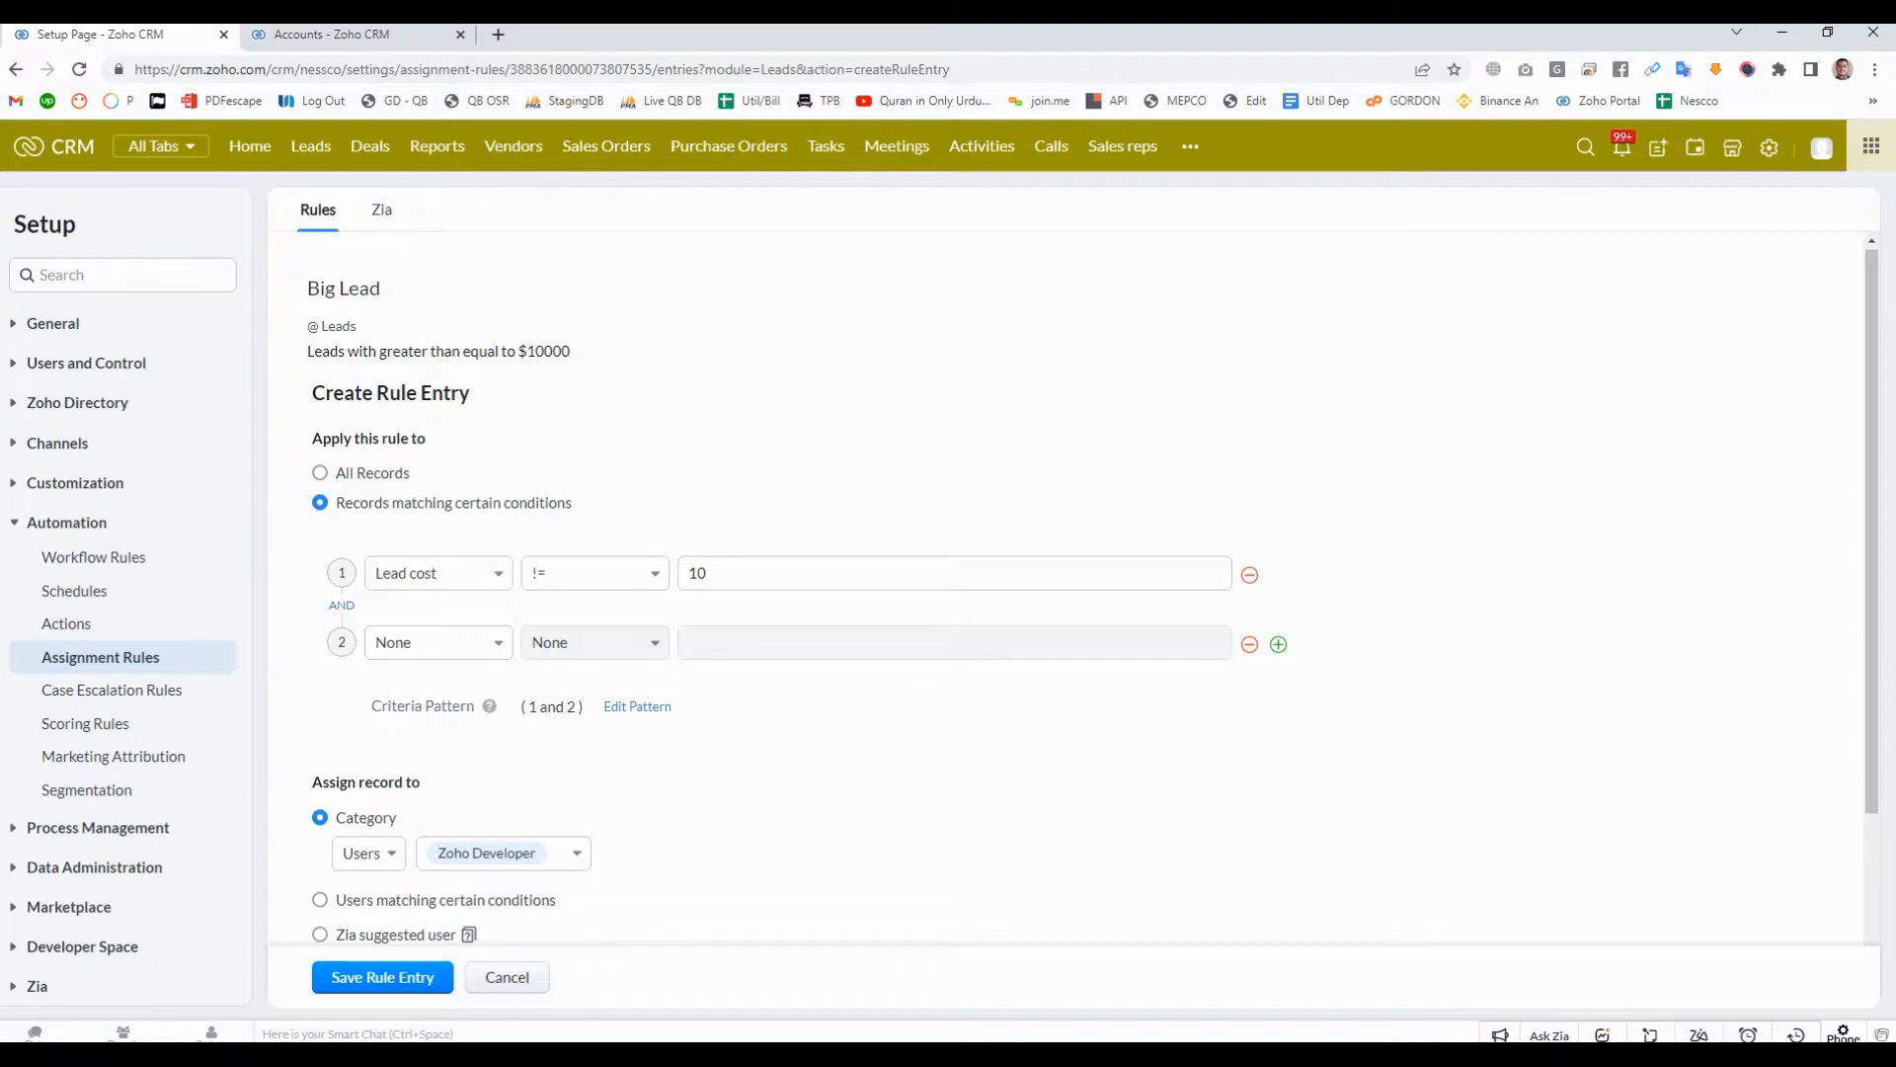
click(342, 605)
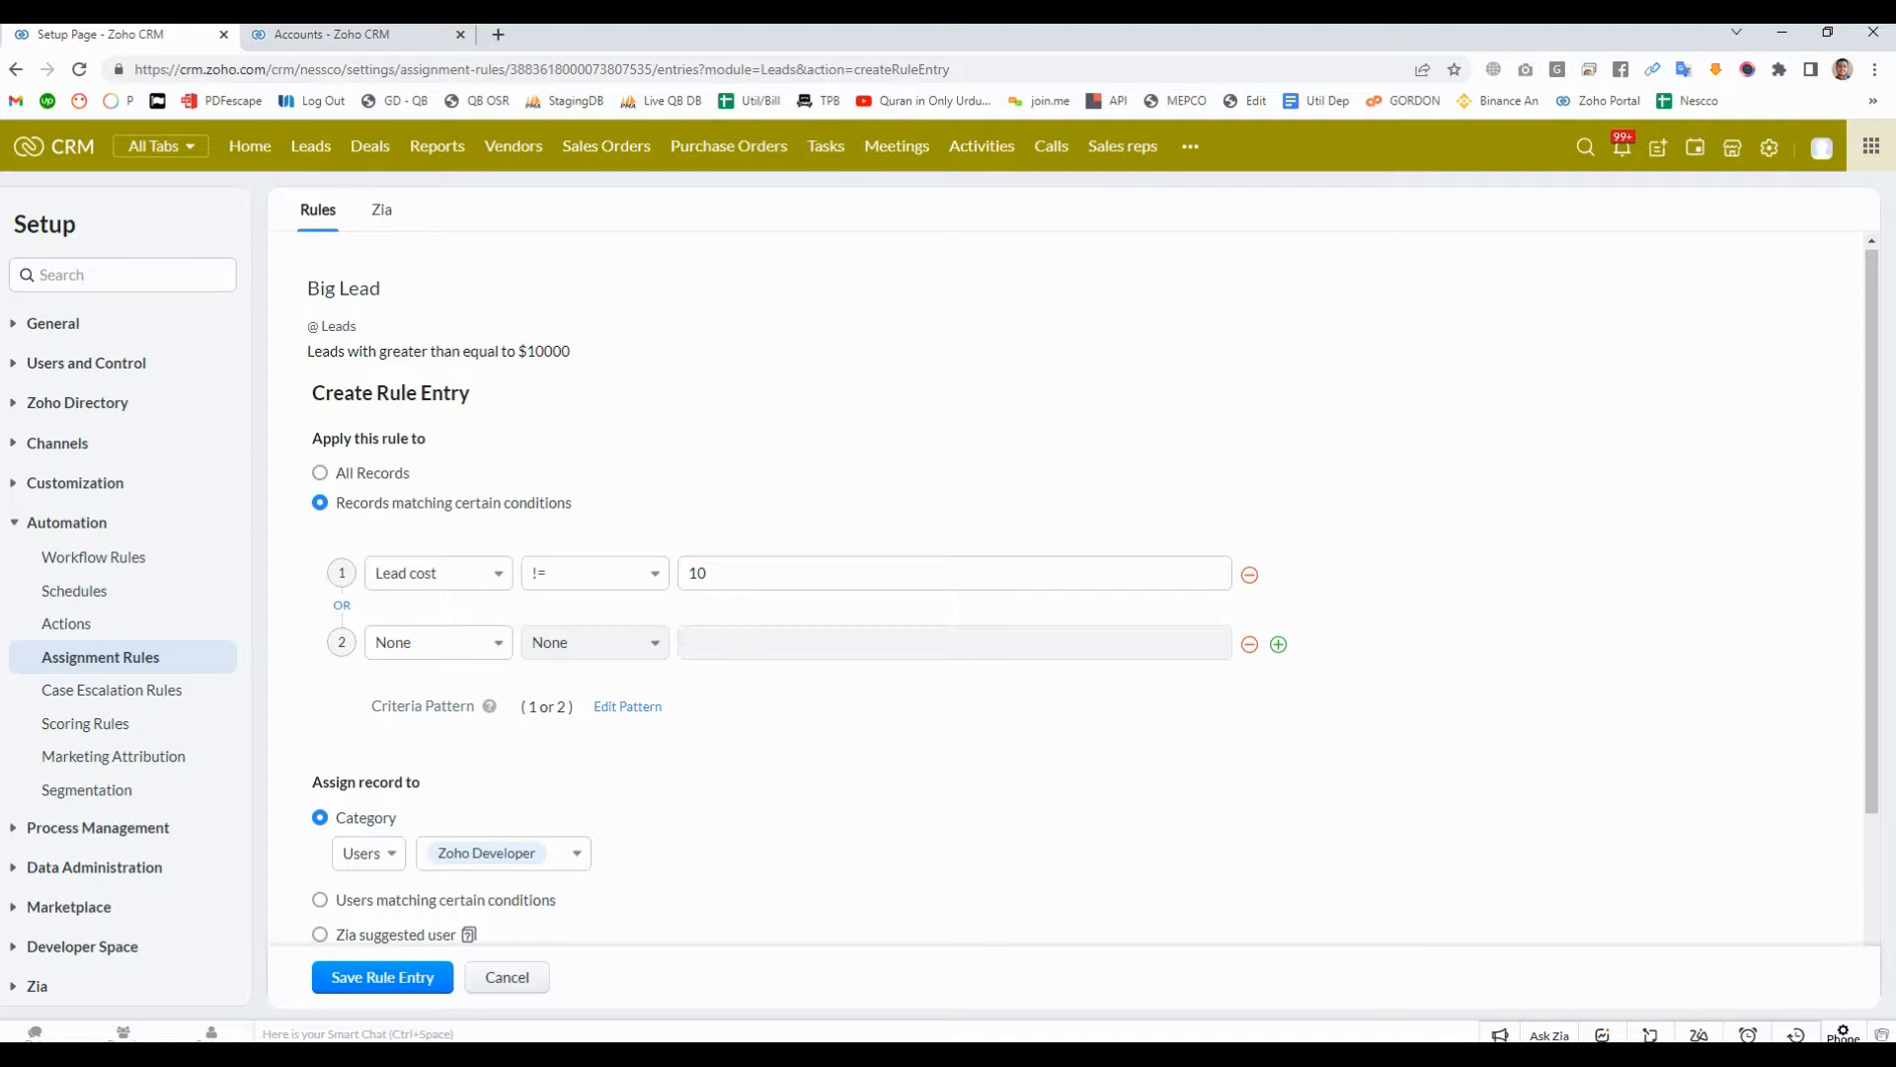
- Join the first two conditions with AND and add three more empty conditions, for five in all
click(342, 606)
click(1278, 644)
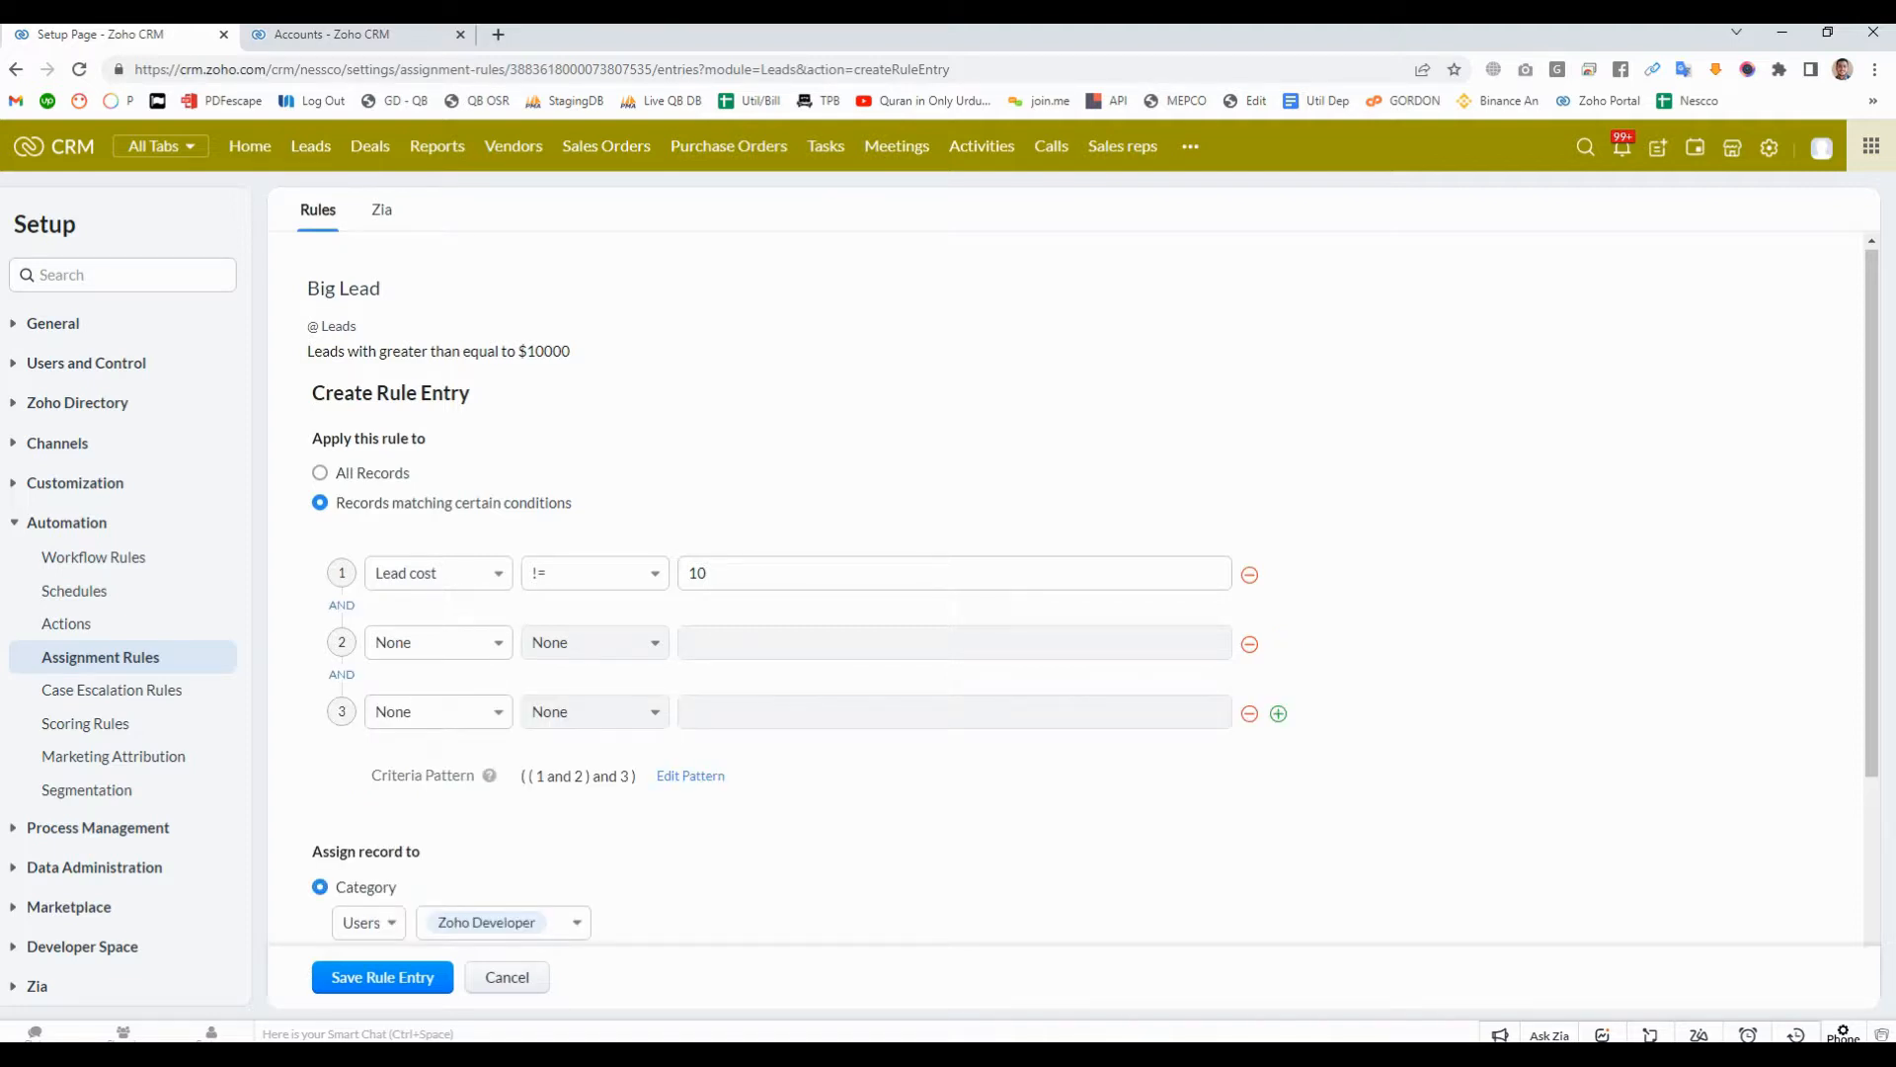
click(1278, 713)
click(1278, 782)
scroll(1278, 783, down, 2)
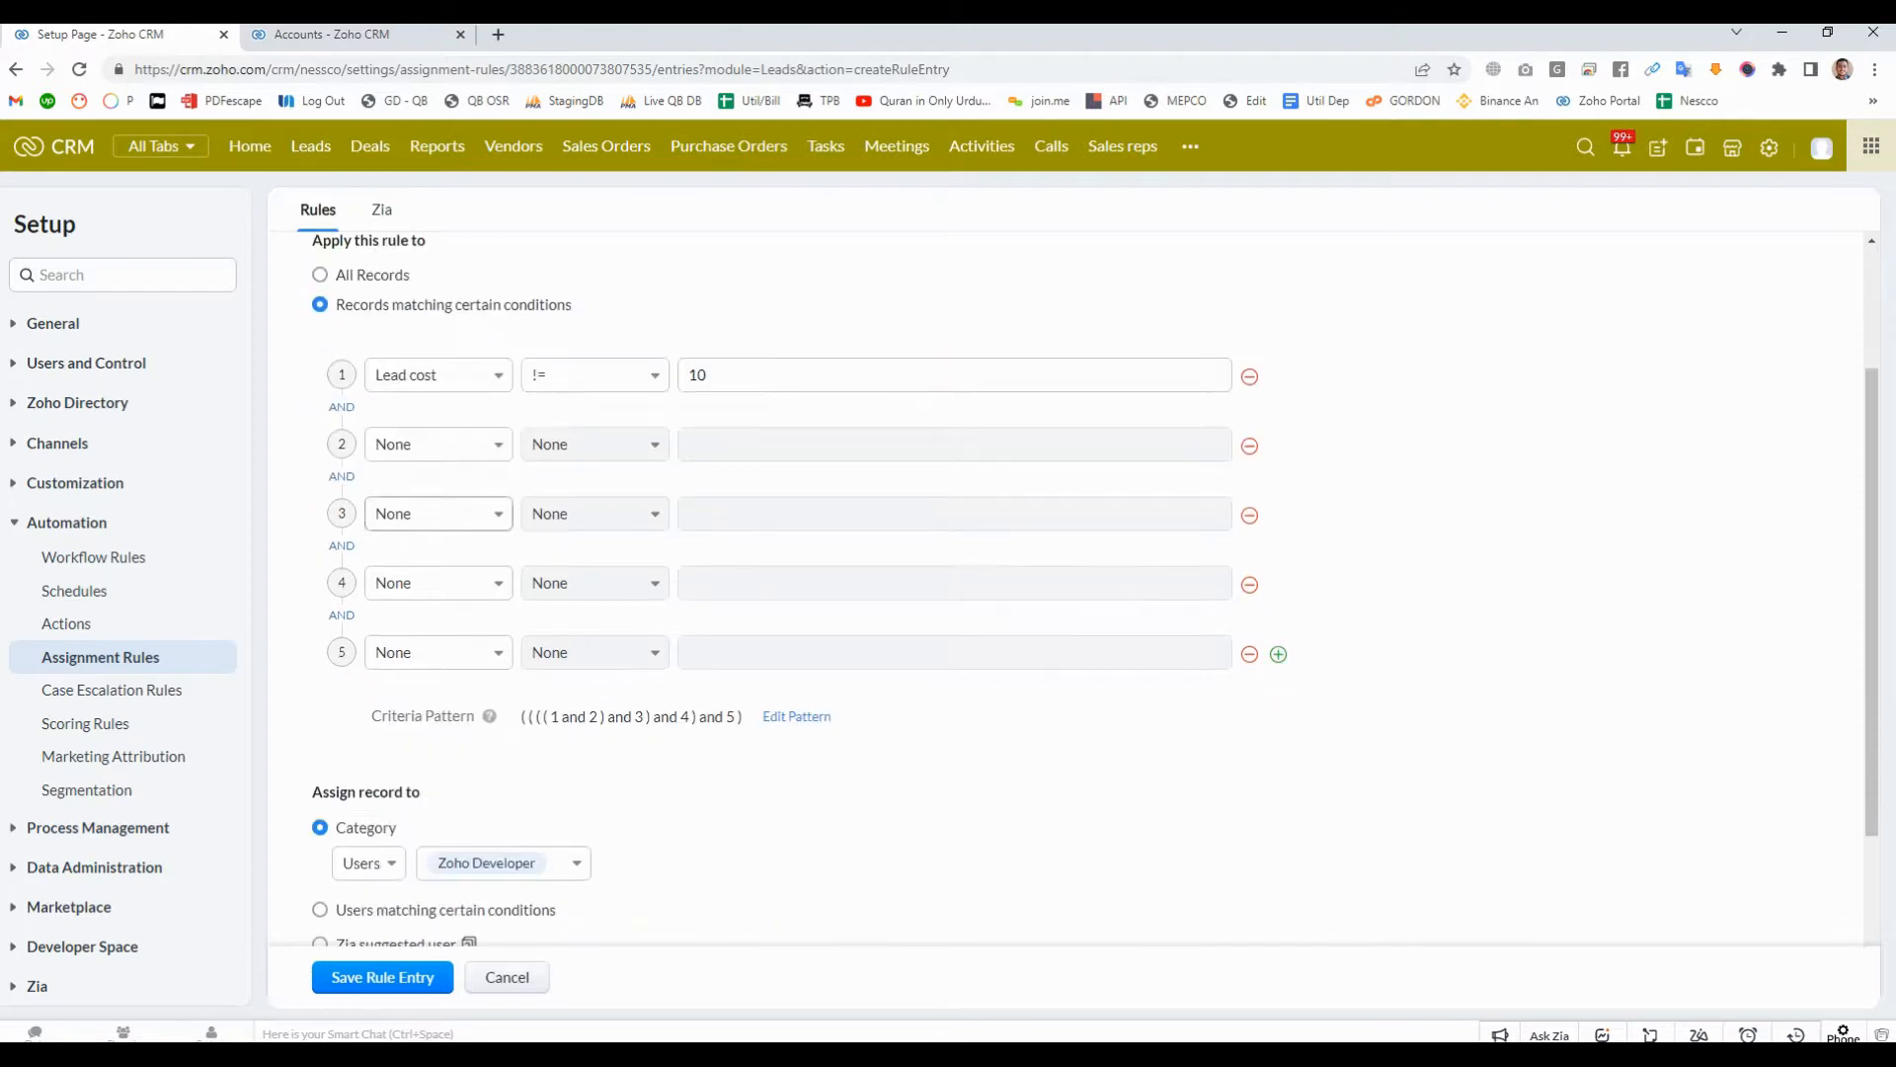
- Switch the connectors between conditions two, three, four and five from AND to OR
click(341, 616)
click(342, 546)
click(342, 477)
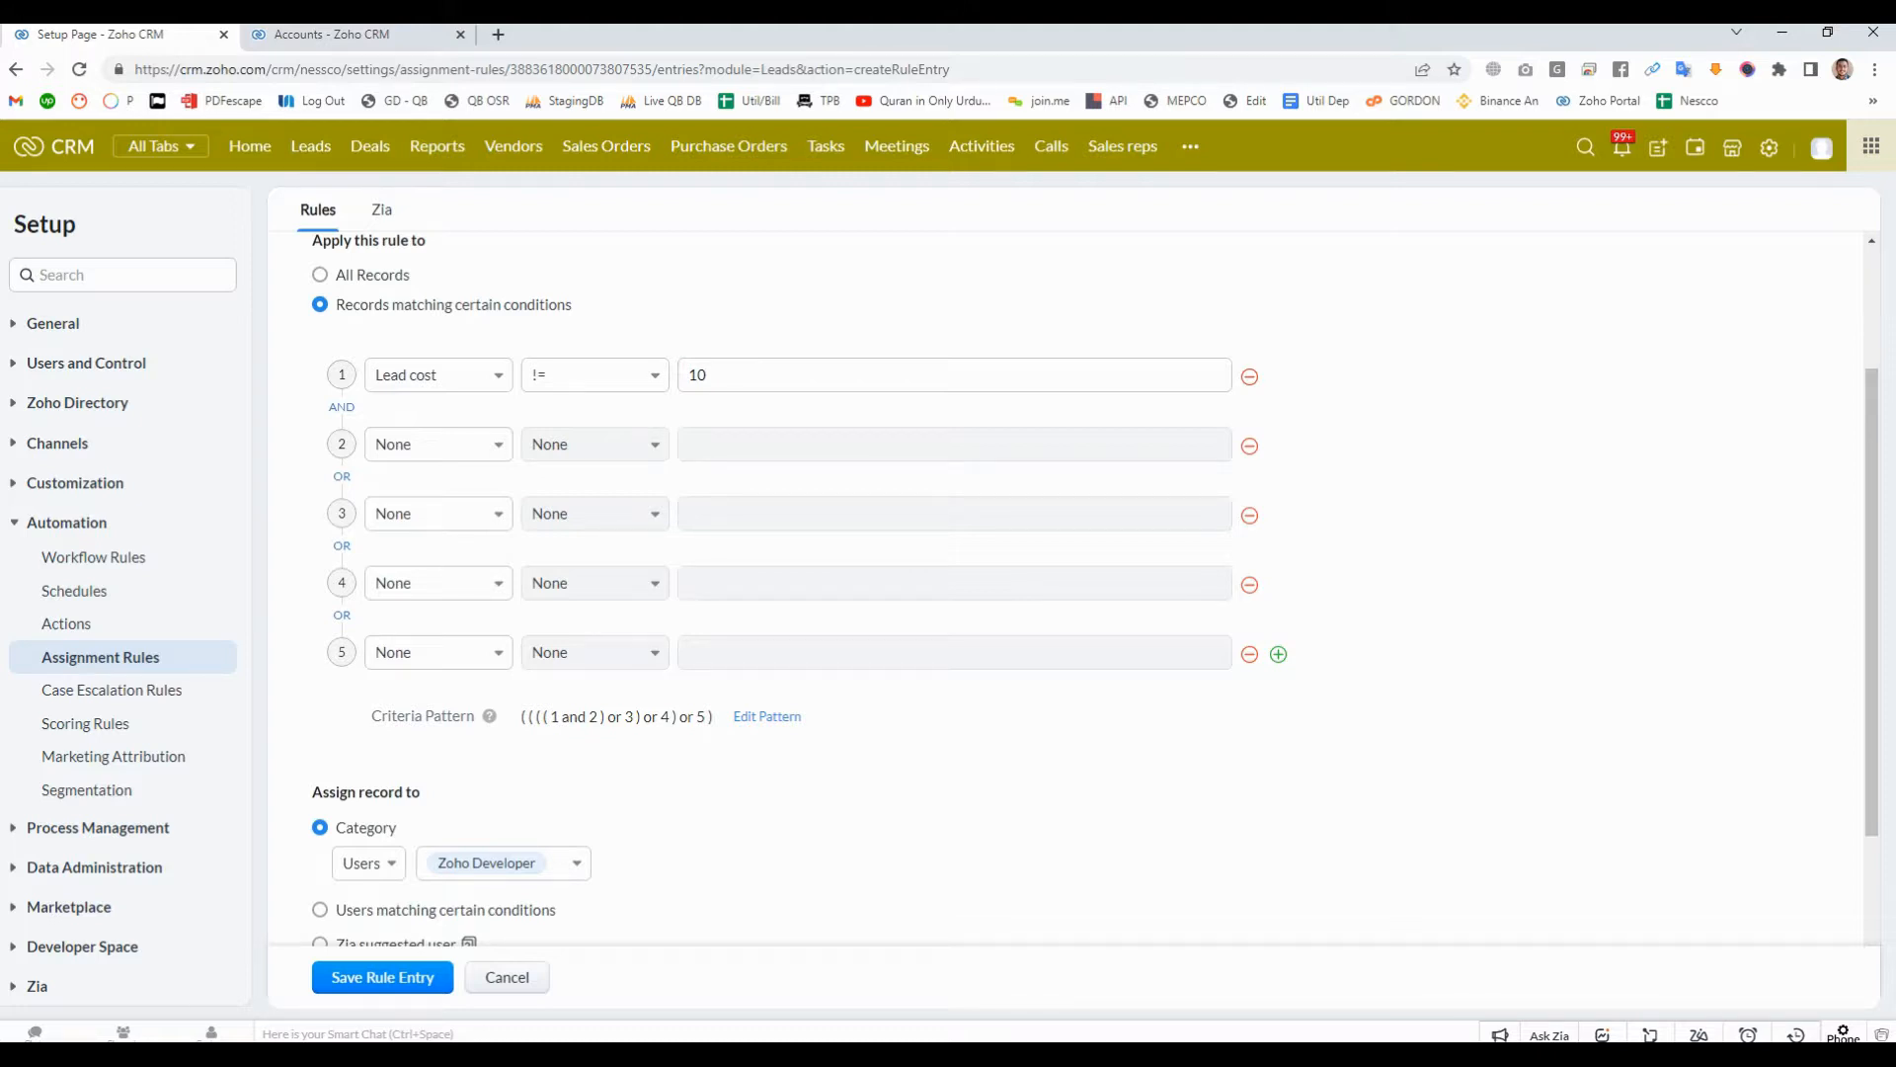
- Remove the four empty conditions, keeping only the Lead cost condition
click(1250, 654)
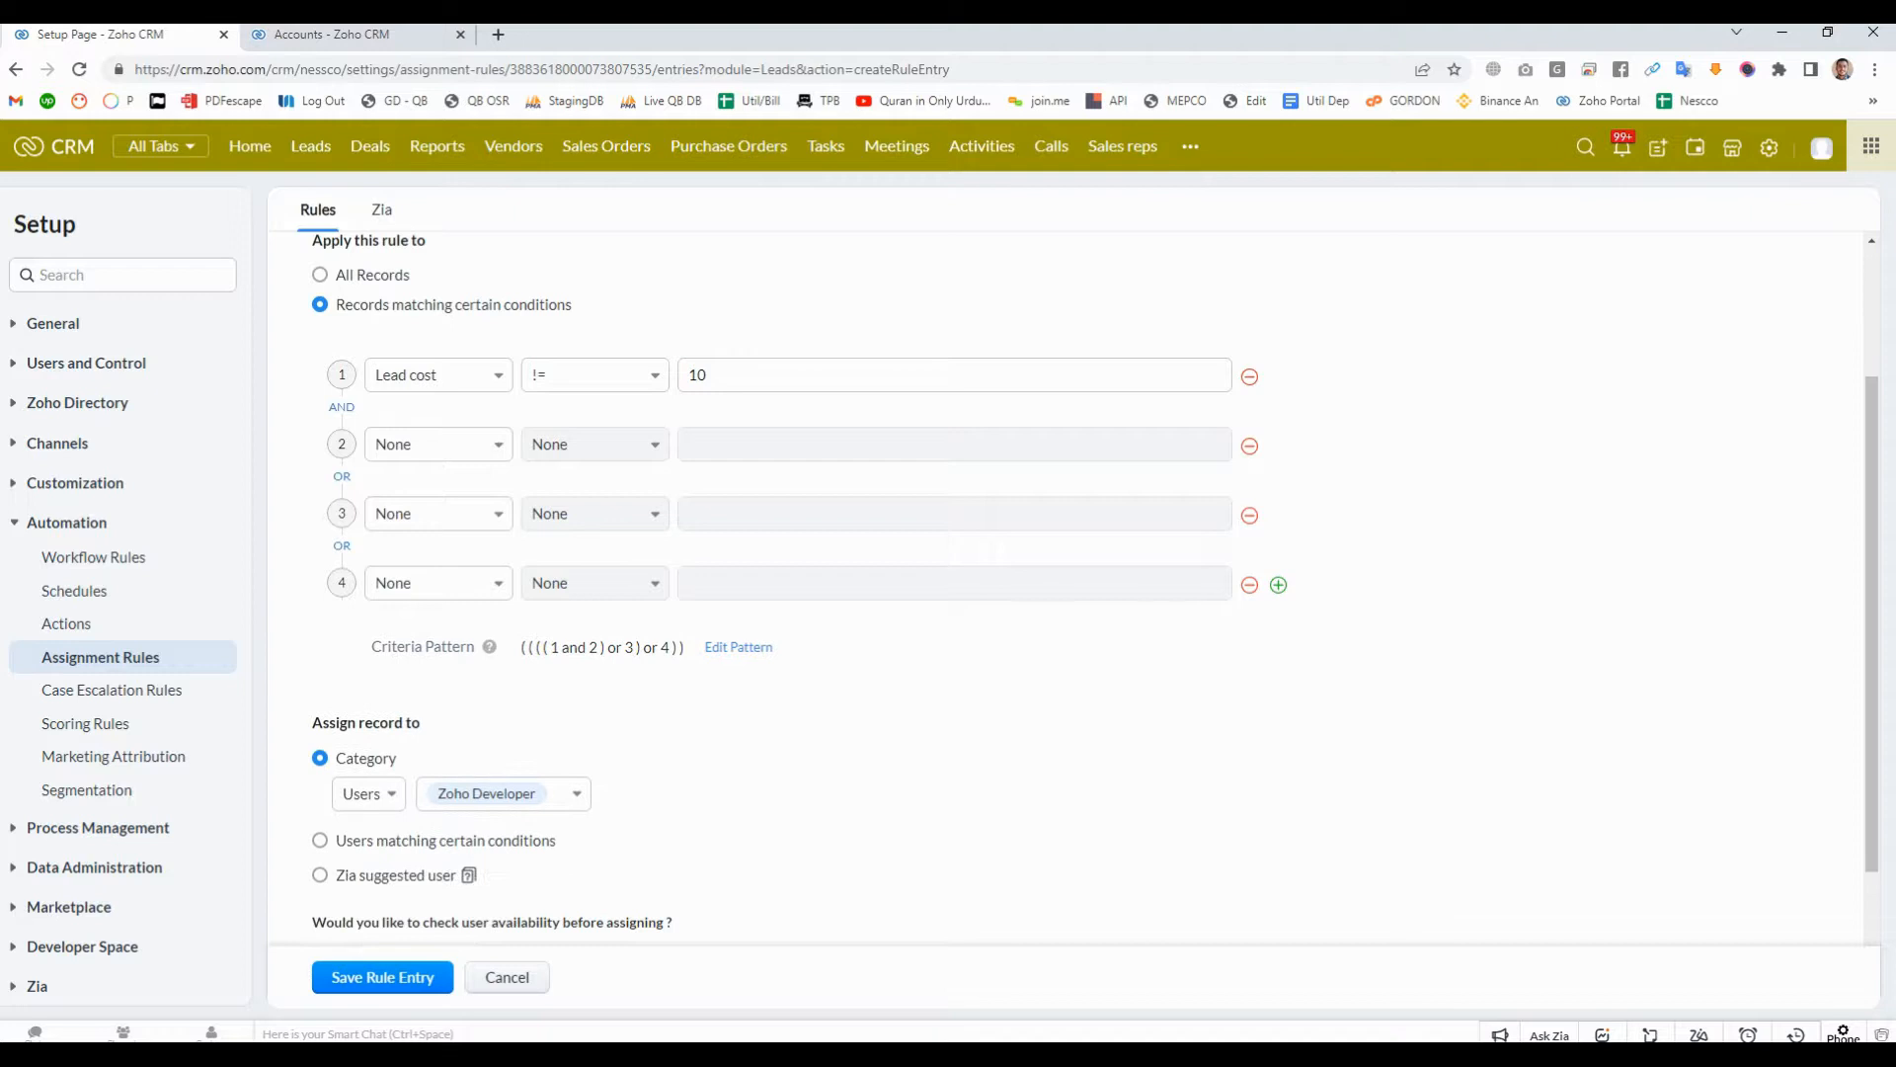
click(1250, 585)
click(1250, 514)
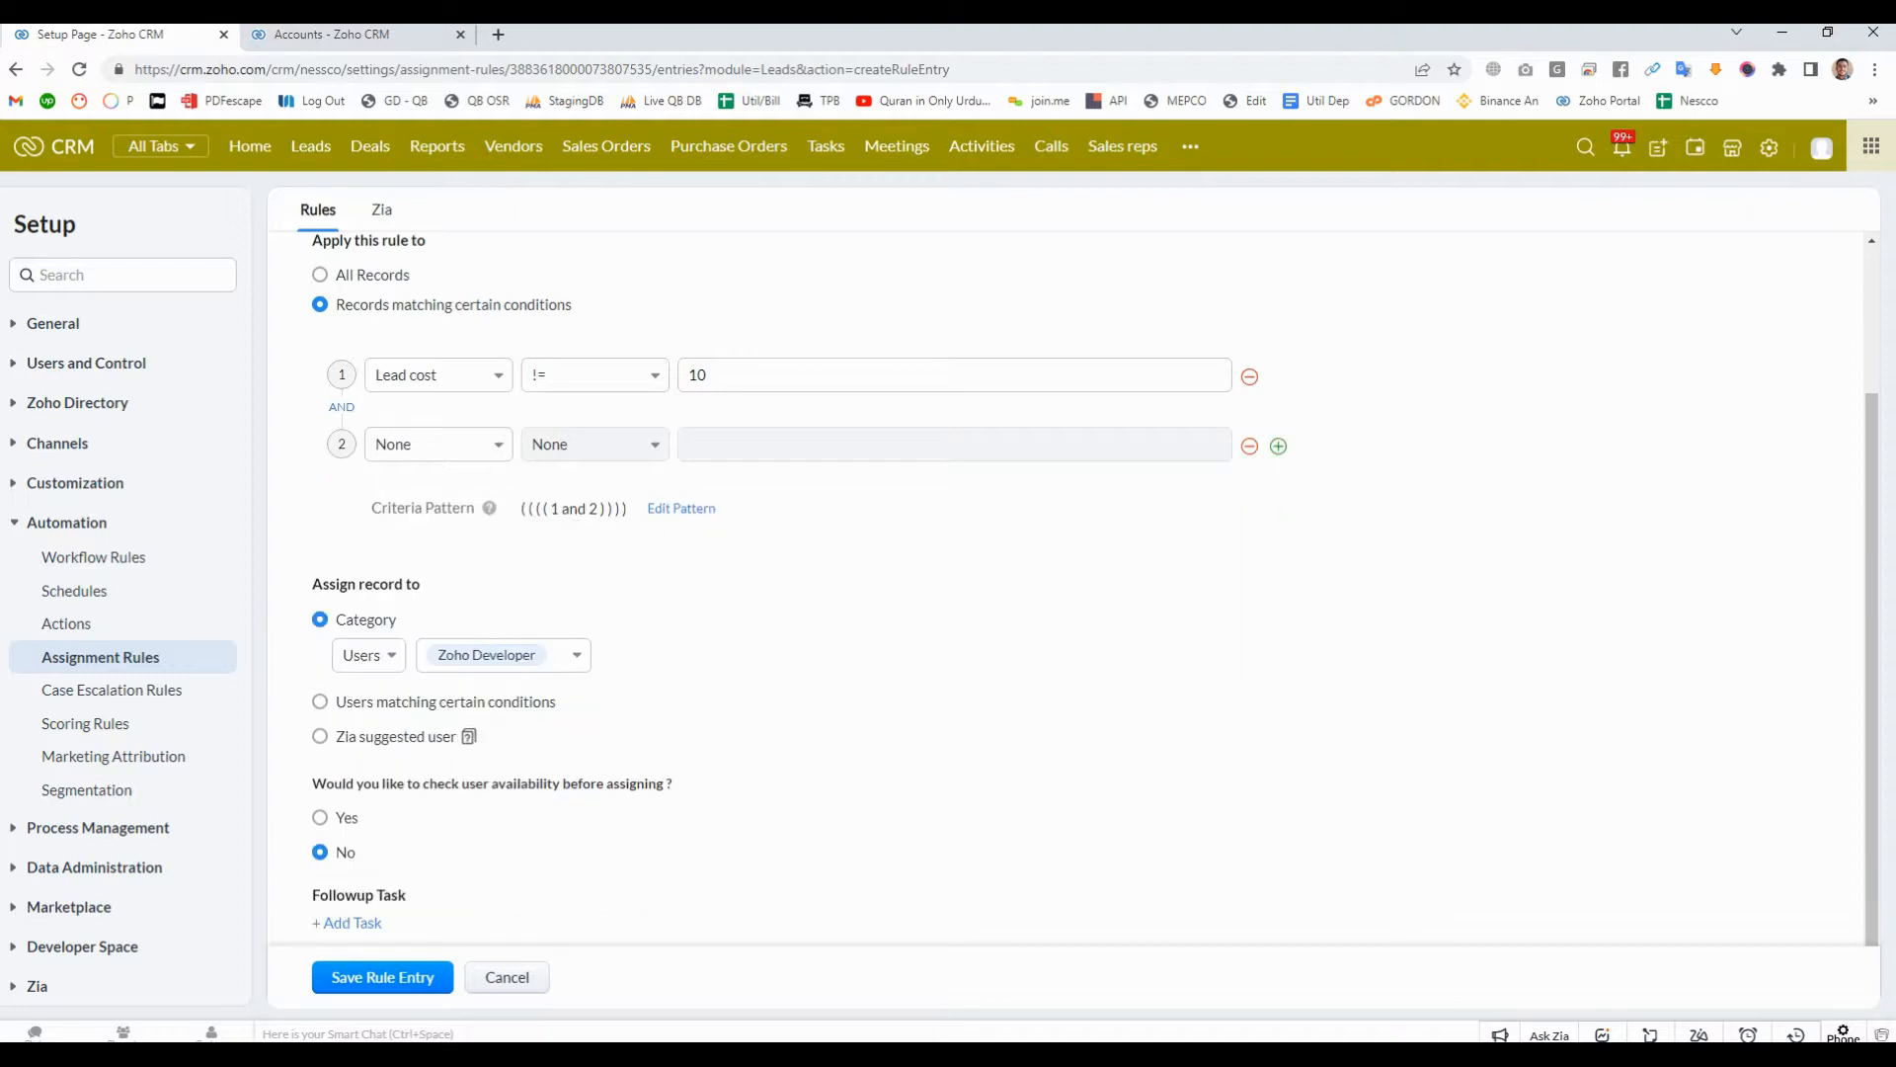
scroll(1072, 593, up, 2)
click(1250, 644)
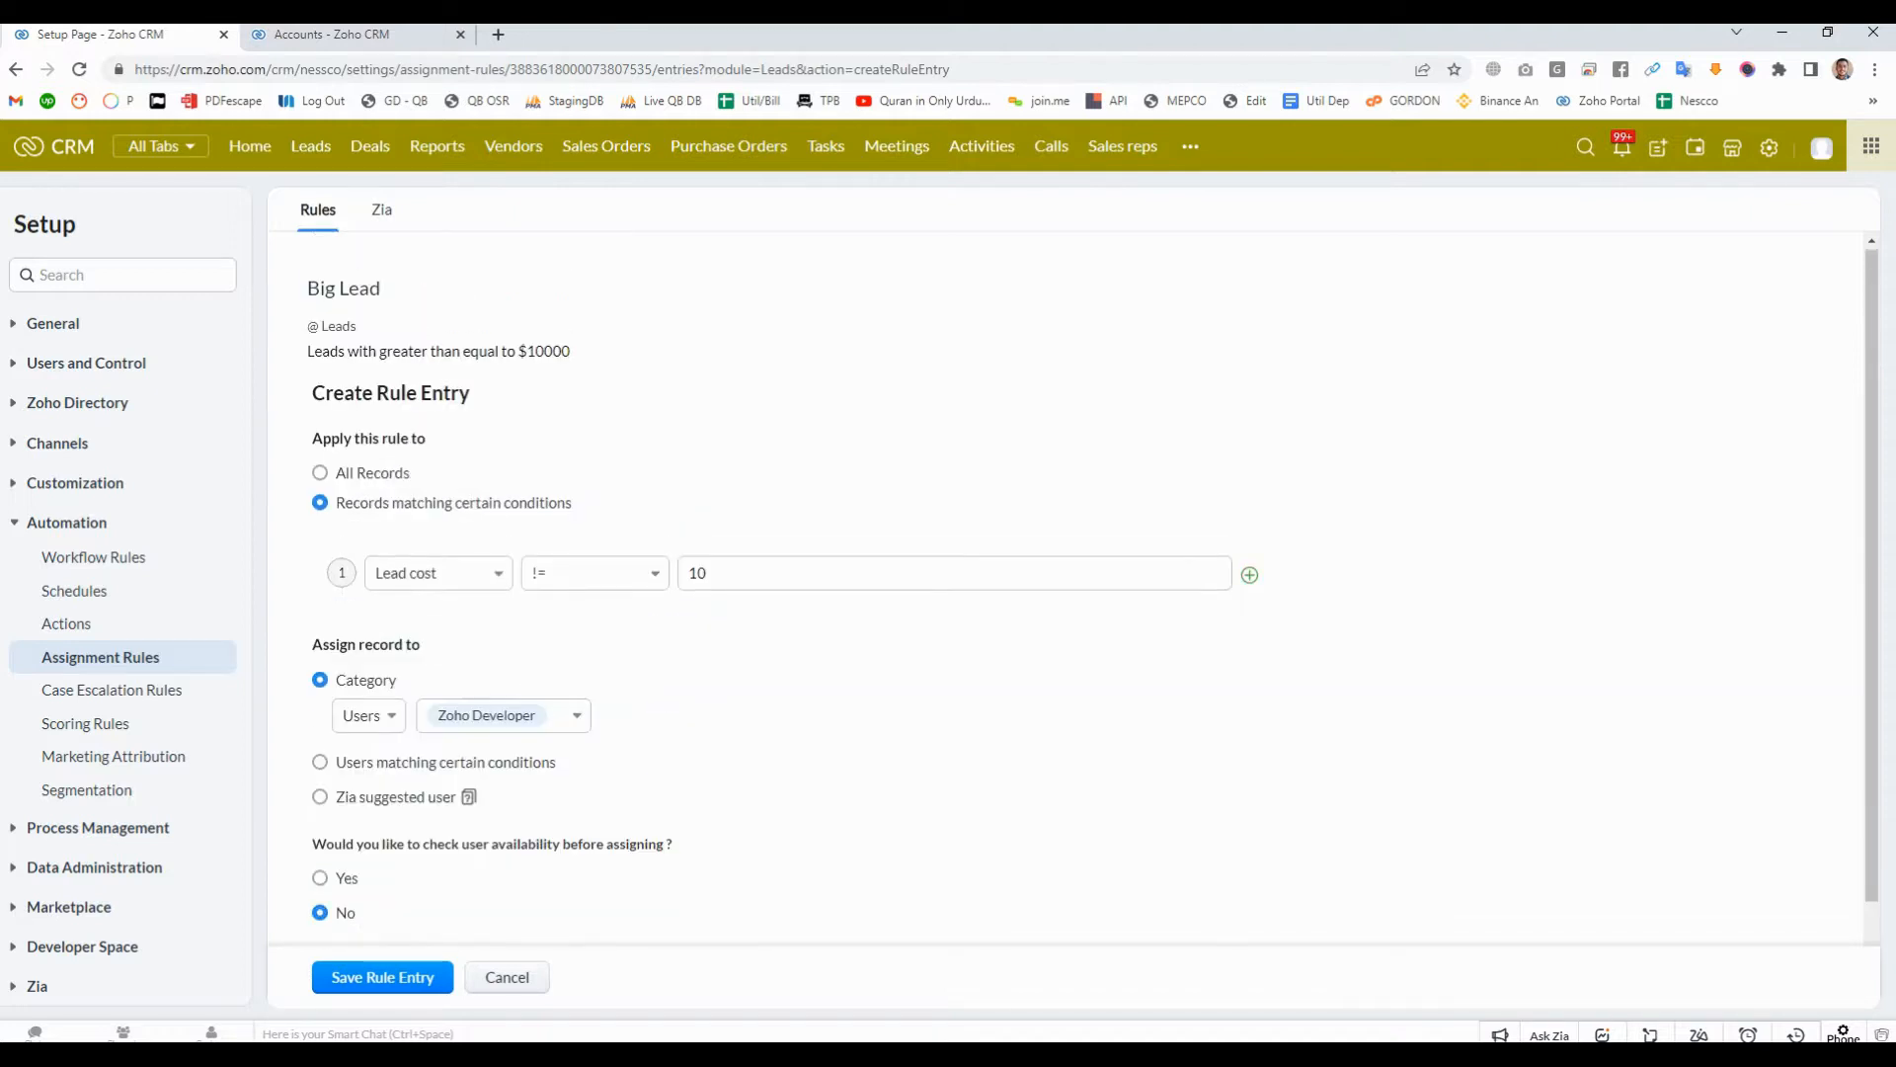
- Set the Lead cost condition's operator to = and its value to 10
scroll(595, 573, down, 1)
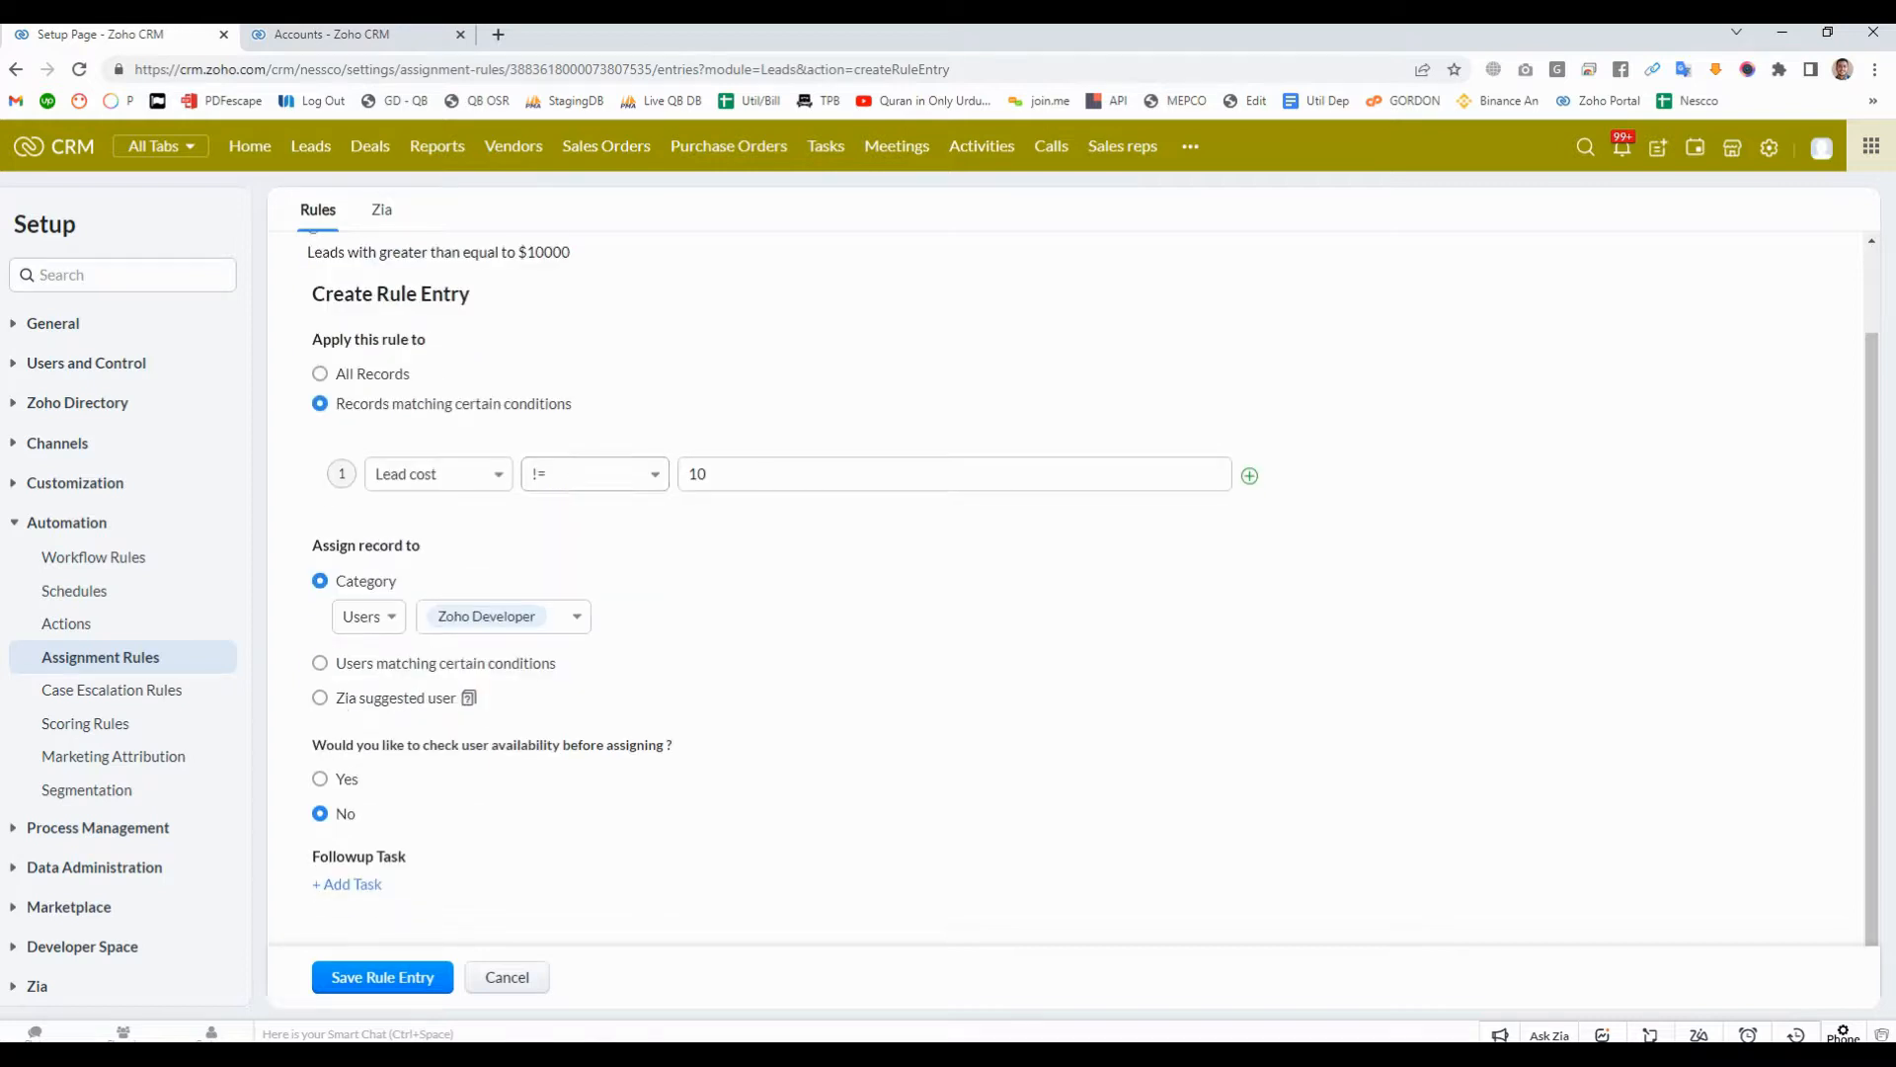
click(595, 474)
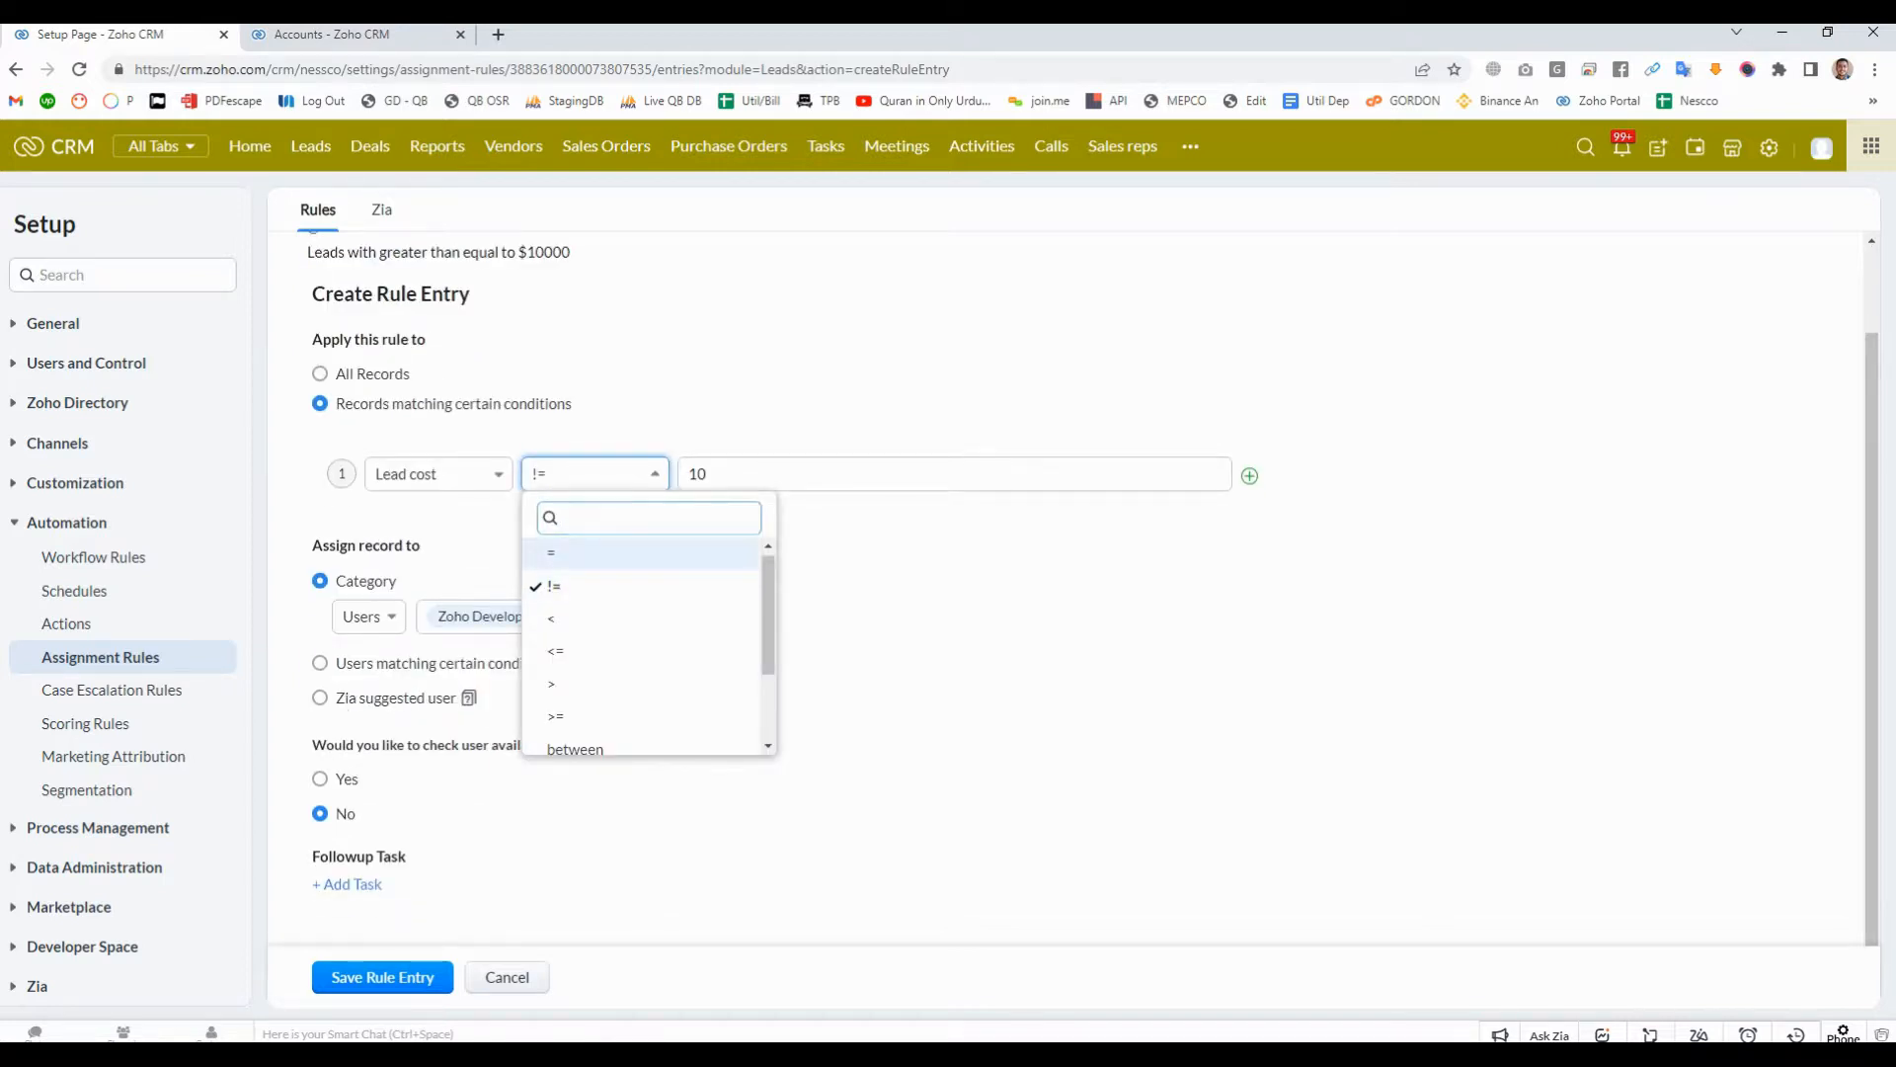
click(593, 553)
click(751, 474)
text(10)
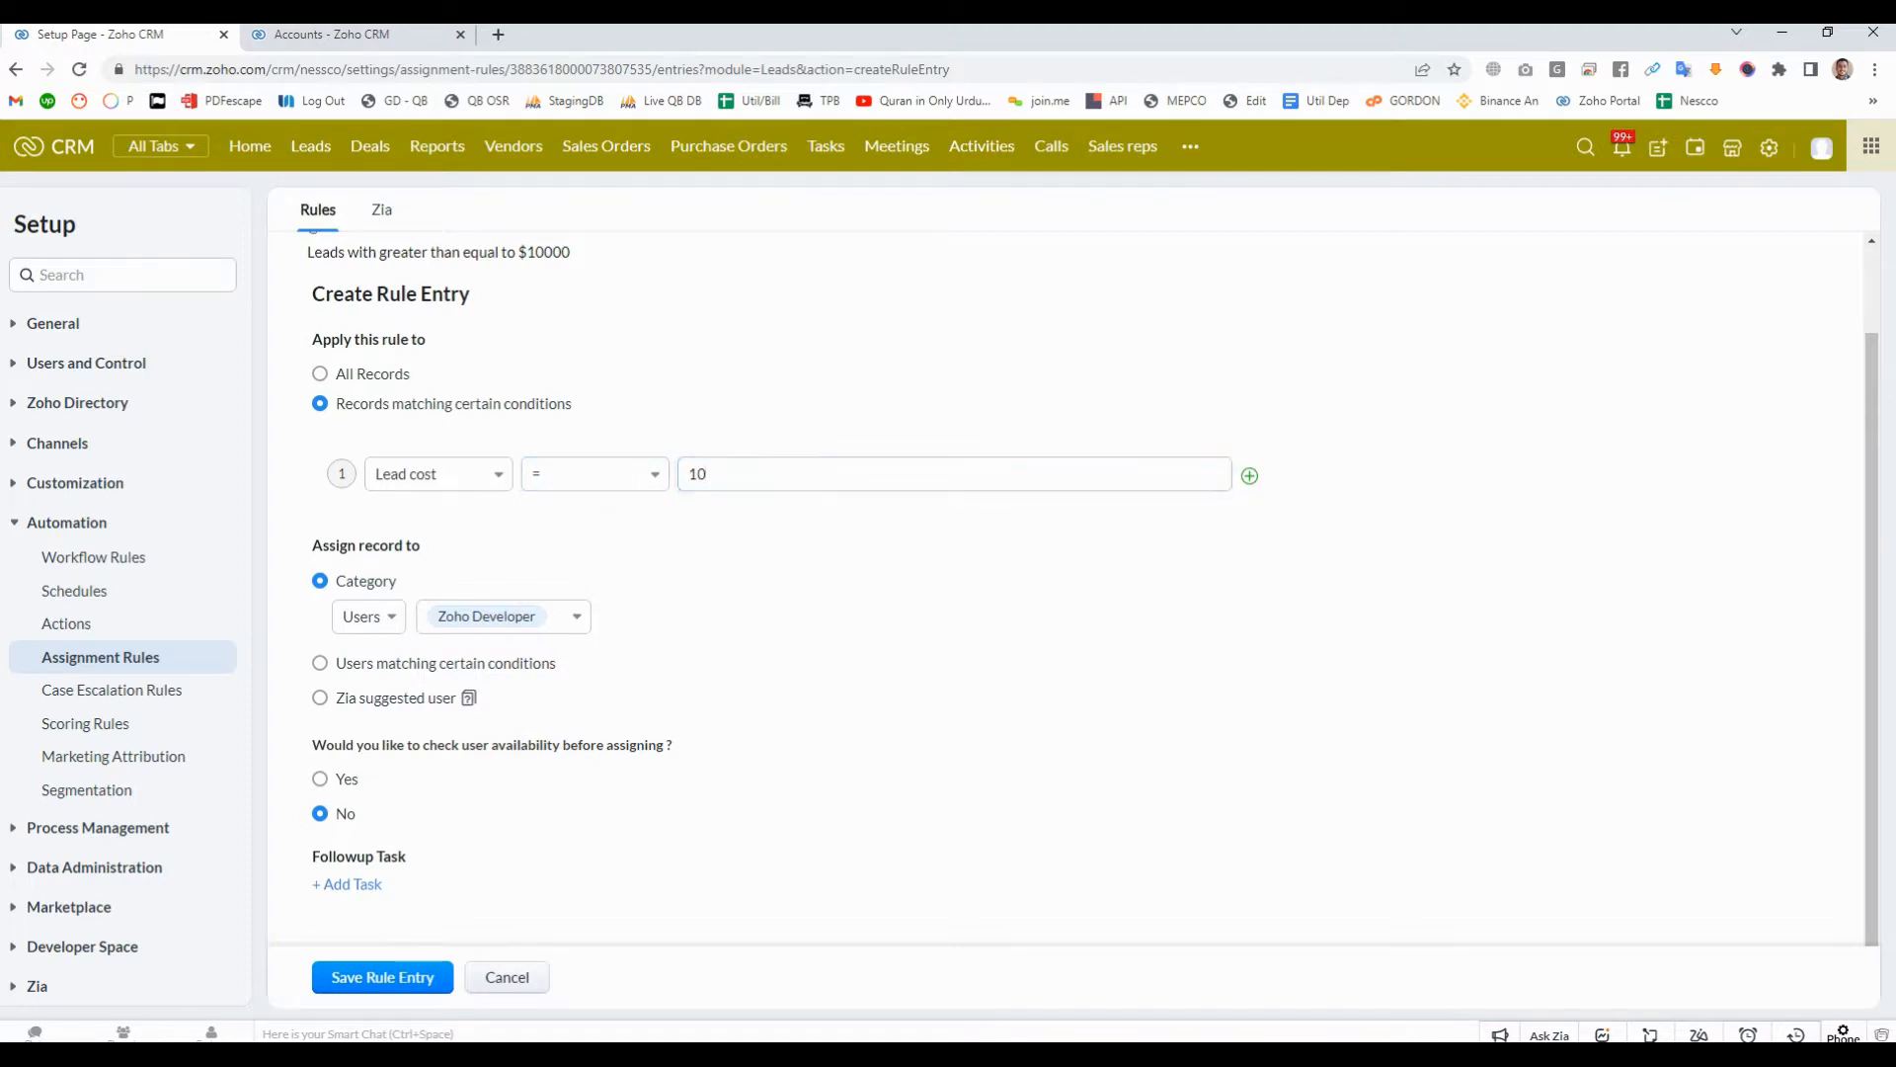
- Change the Lead cost condition's operator to != and enter 10 as its value
key(ctrl+a)
click(594, 474)
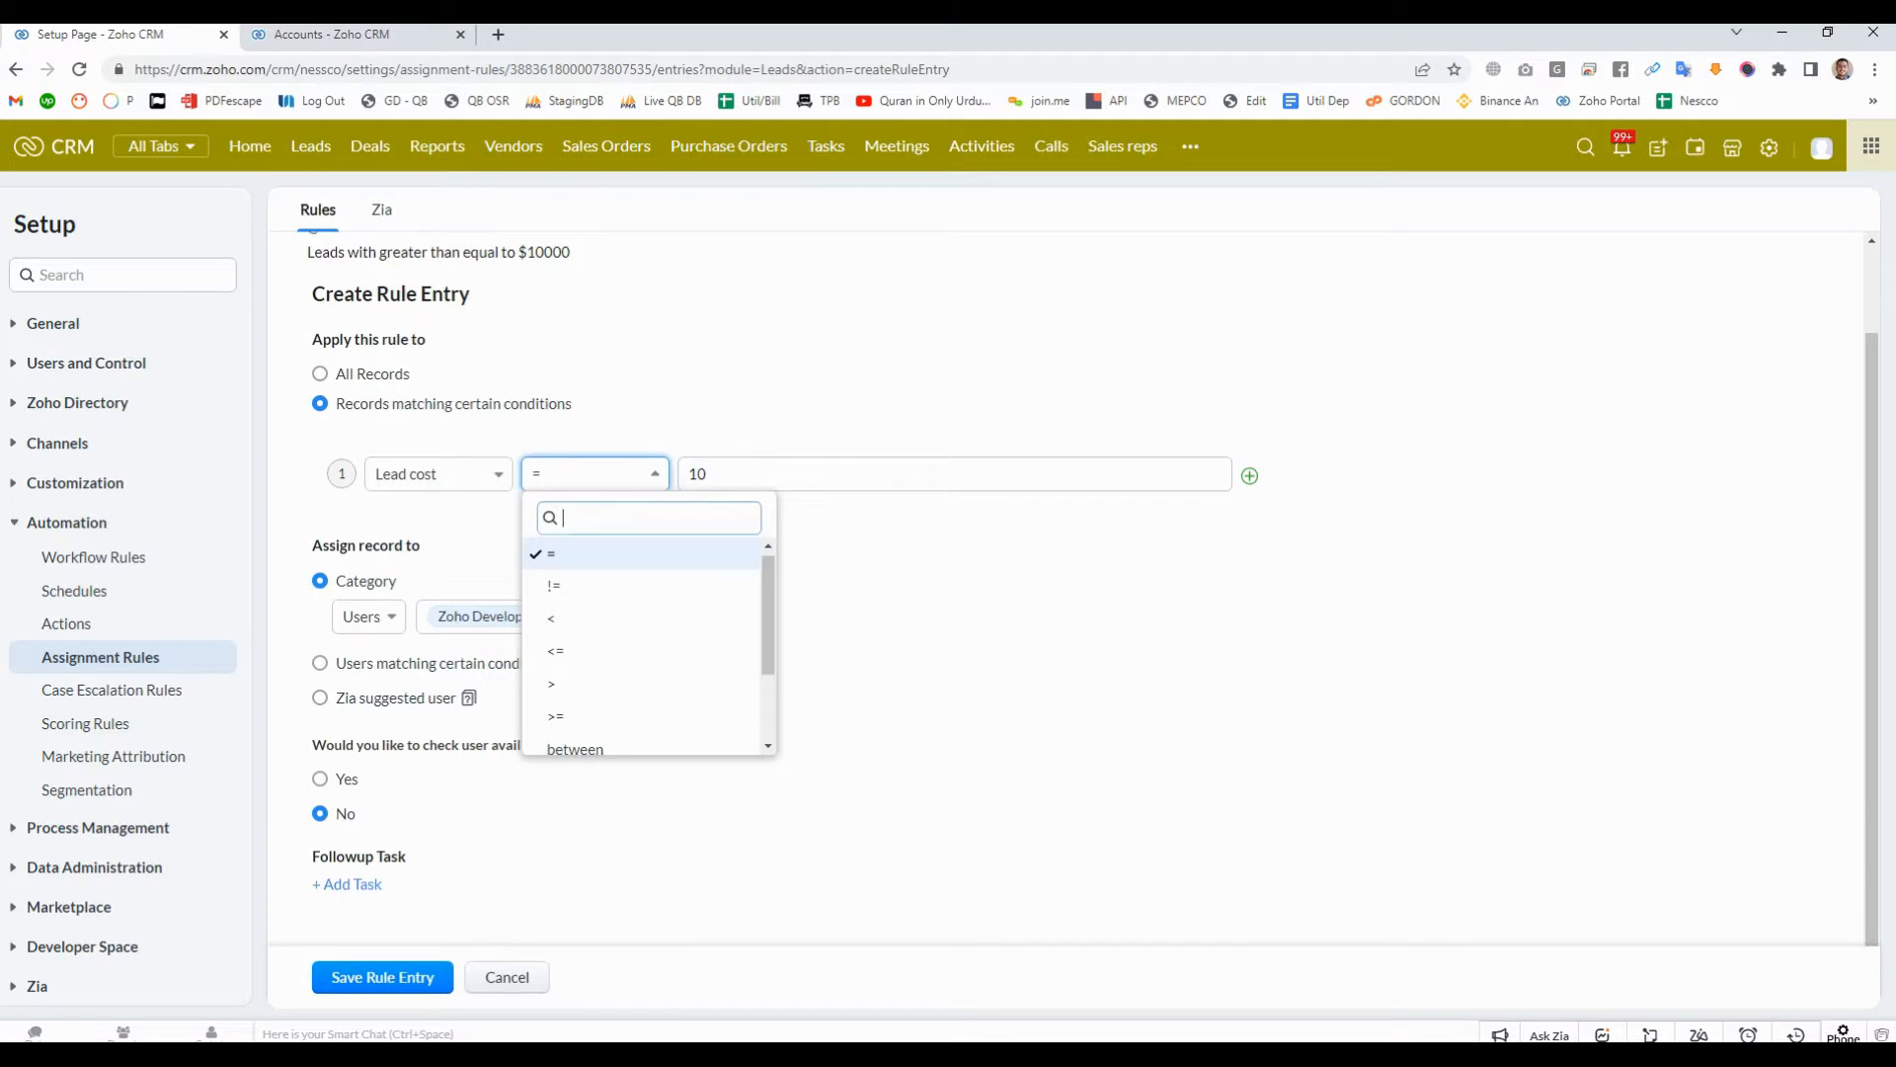
click(593, 585)
click(751, 474)
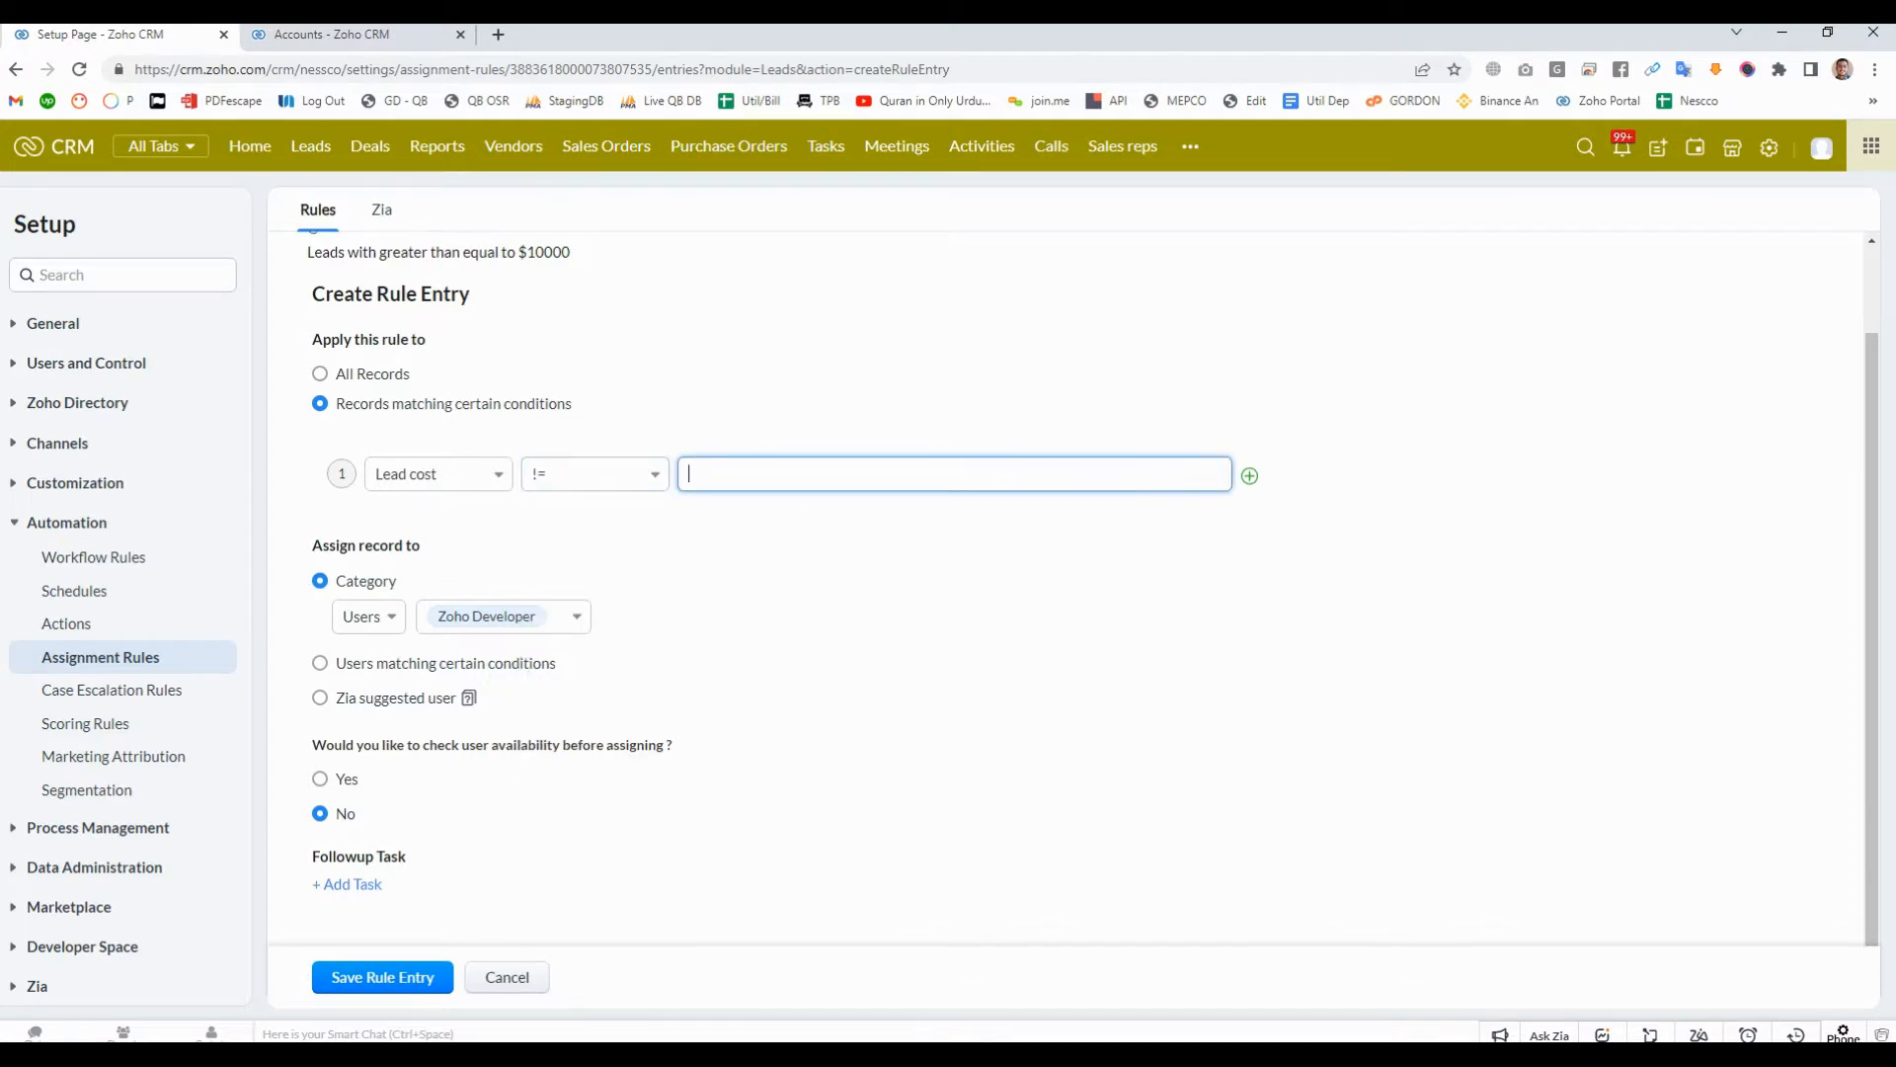
text(10)
key(Tab)
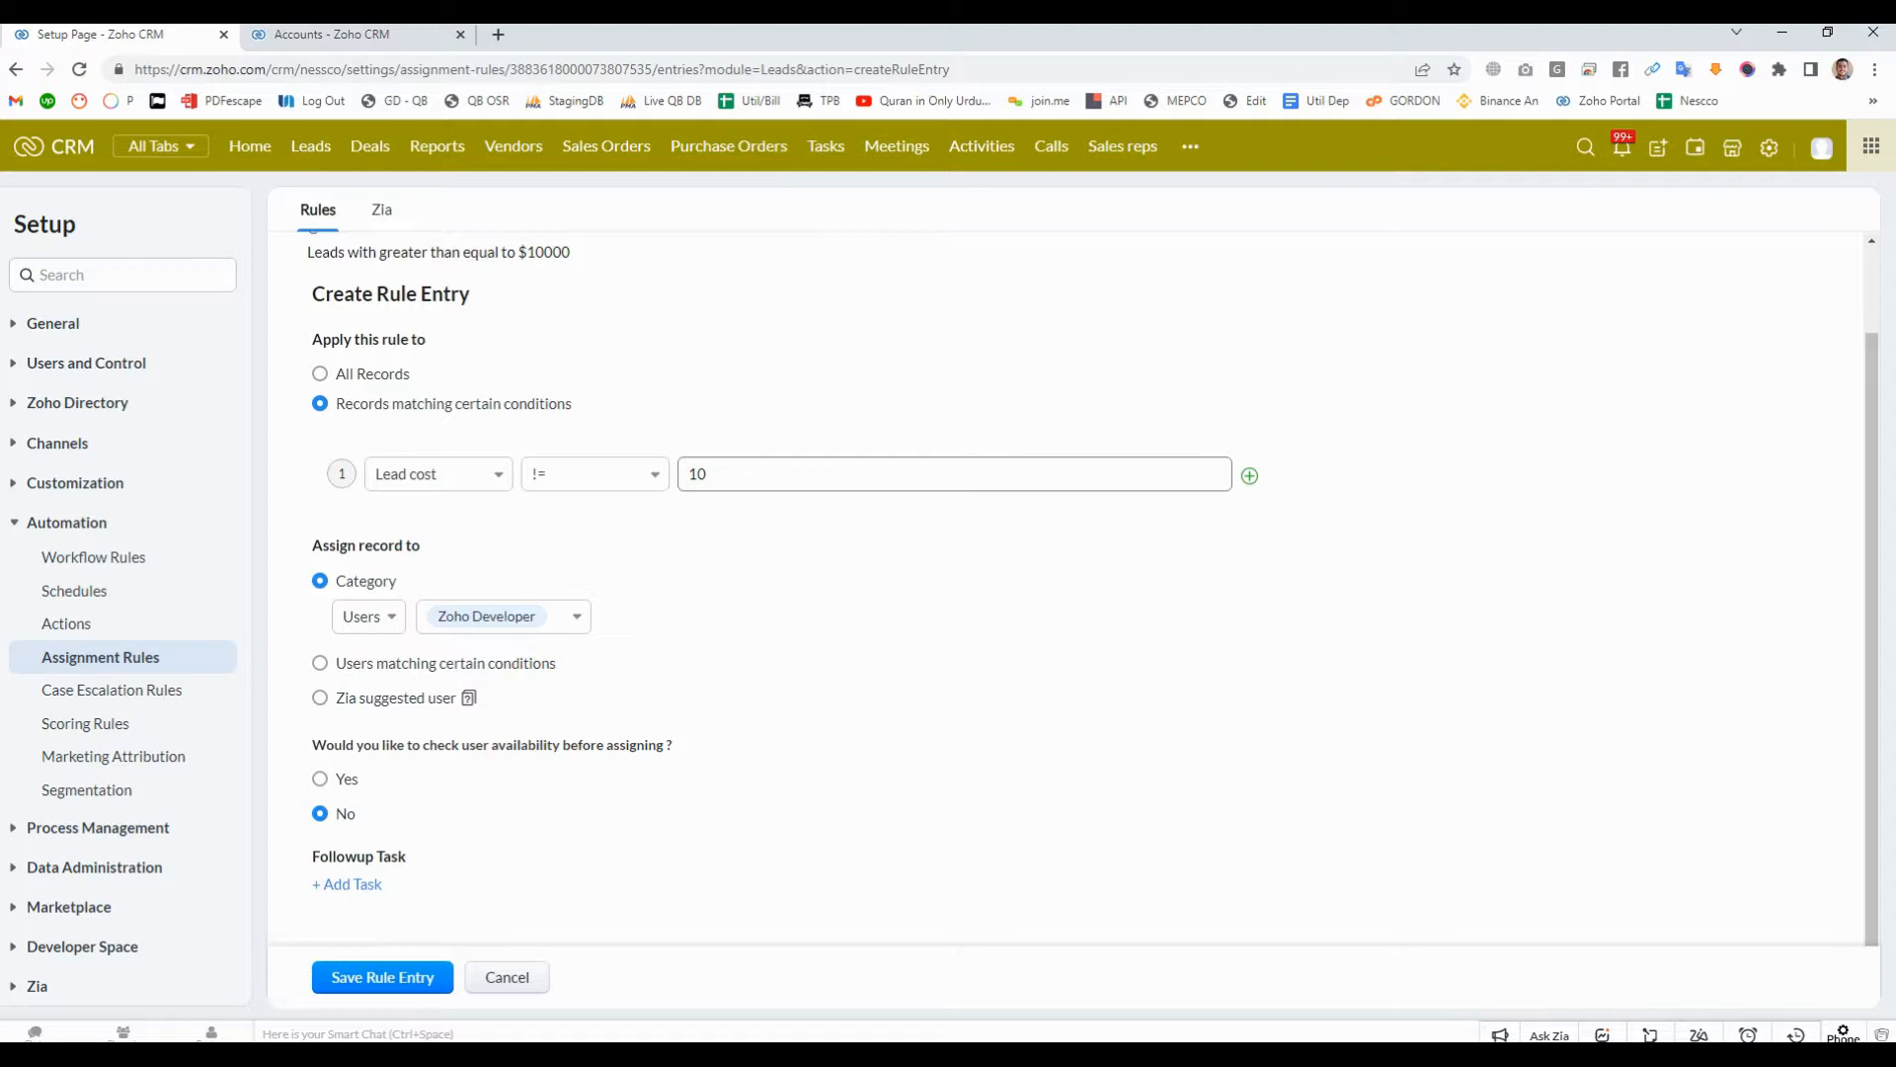
double_click(698, 474)
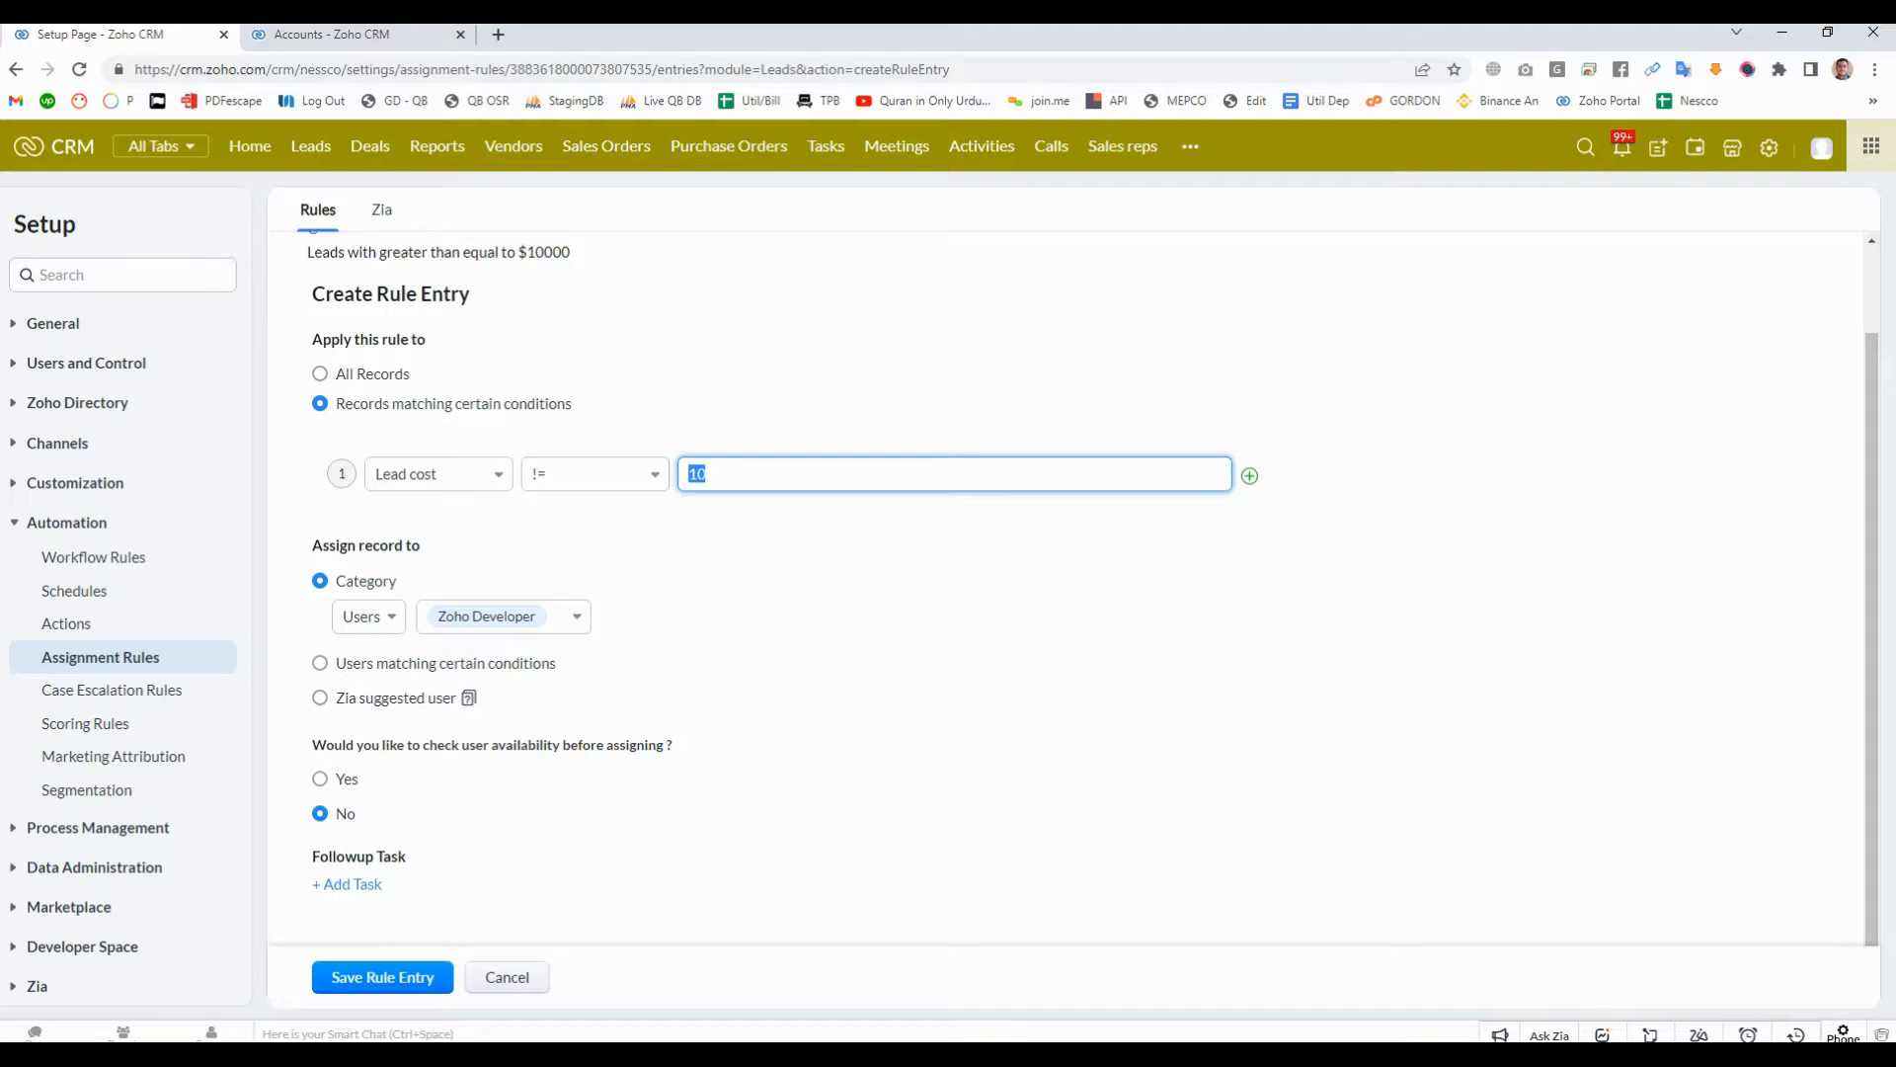
- Set the Lead cost condition's operator to < and its value to 100
click(596, 474)
click(596, 475)
click(595, 475)
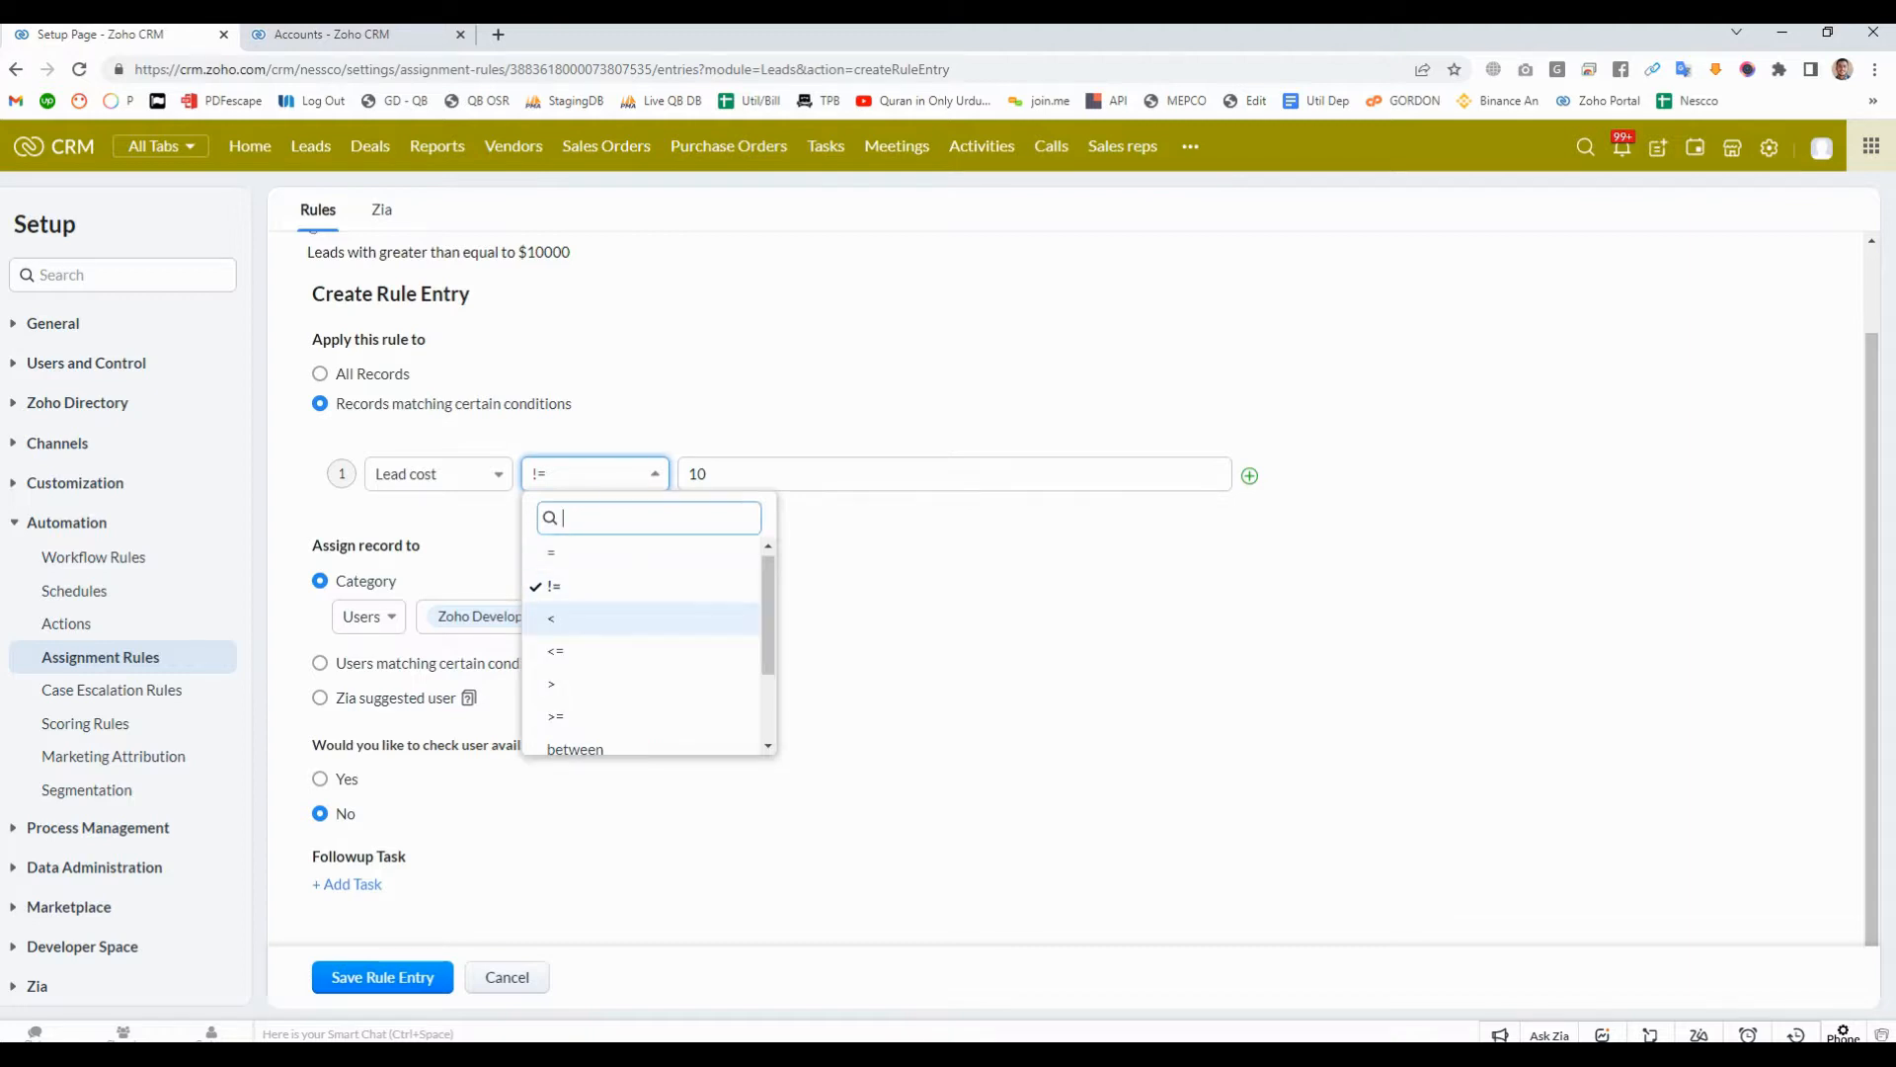
click(596, 619)
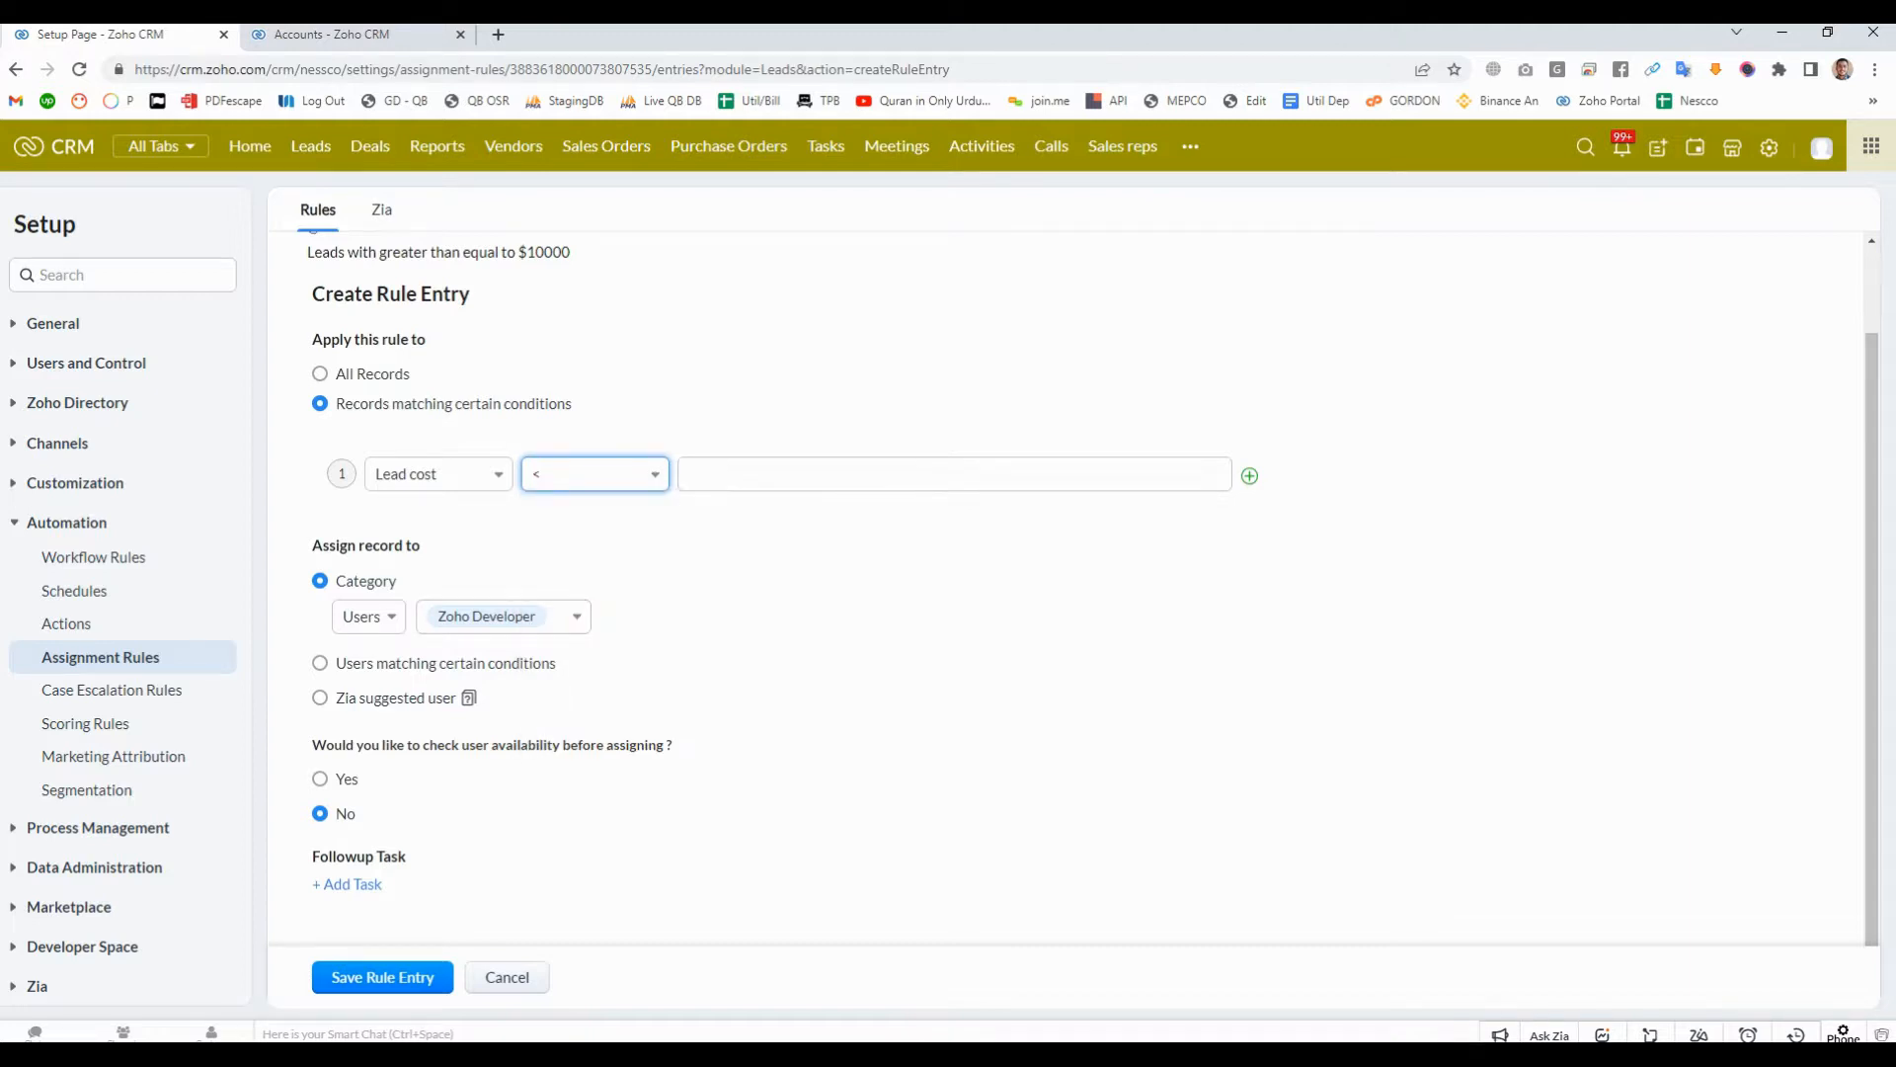
click(954, 474)
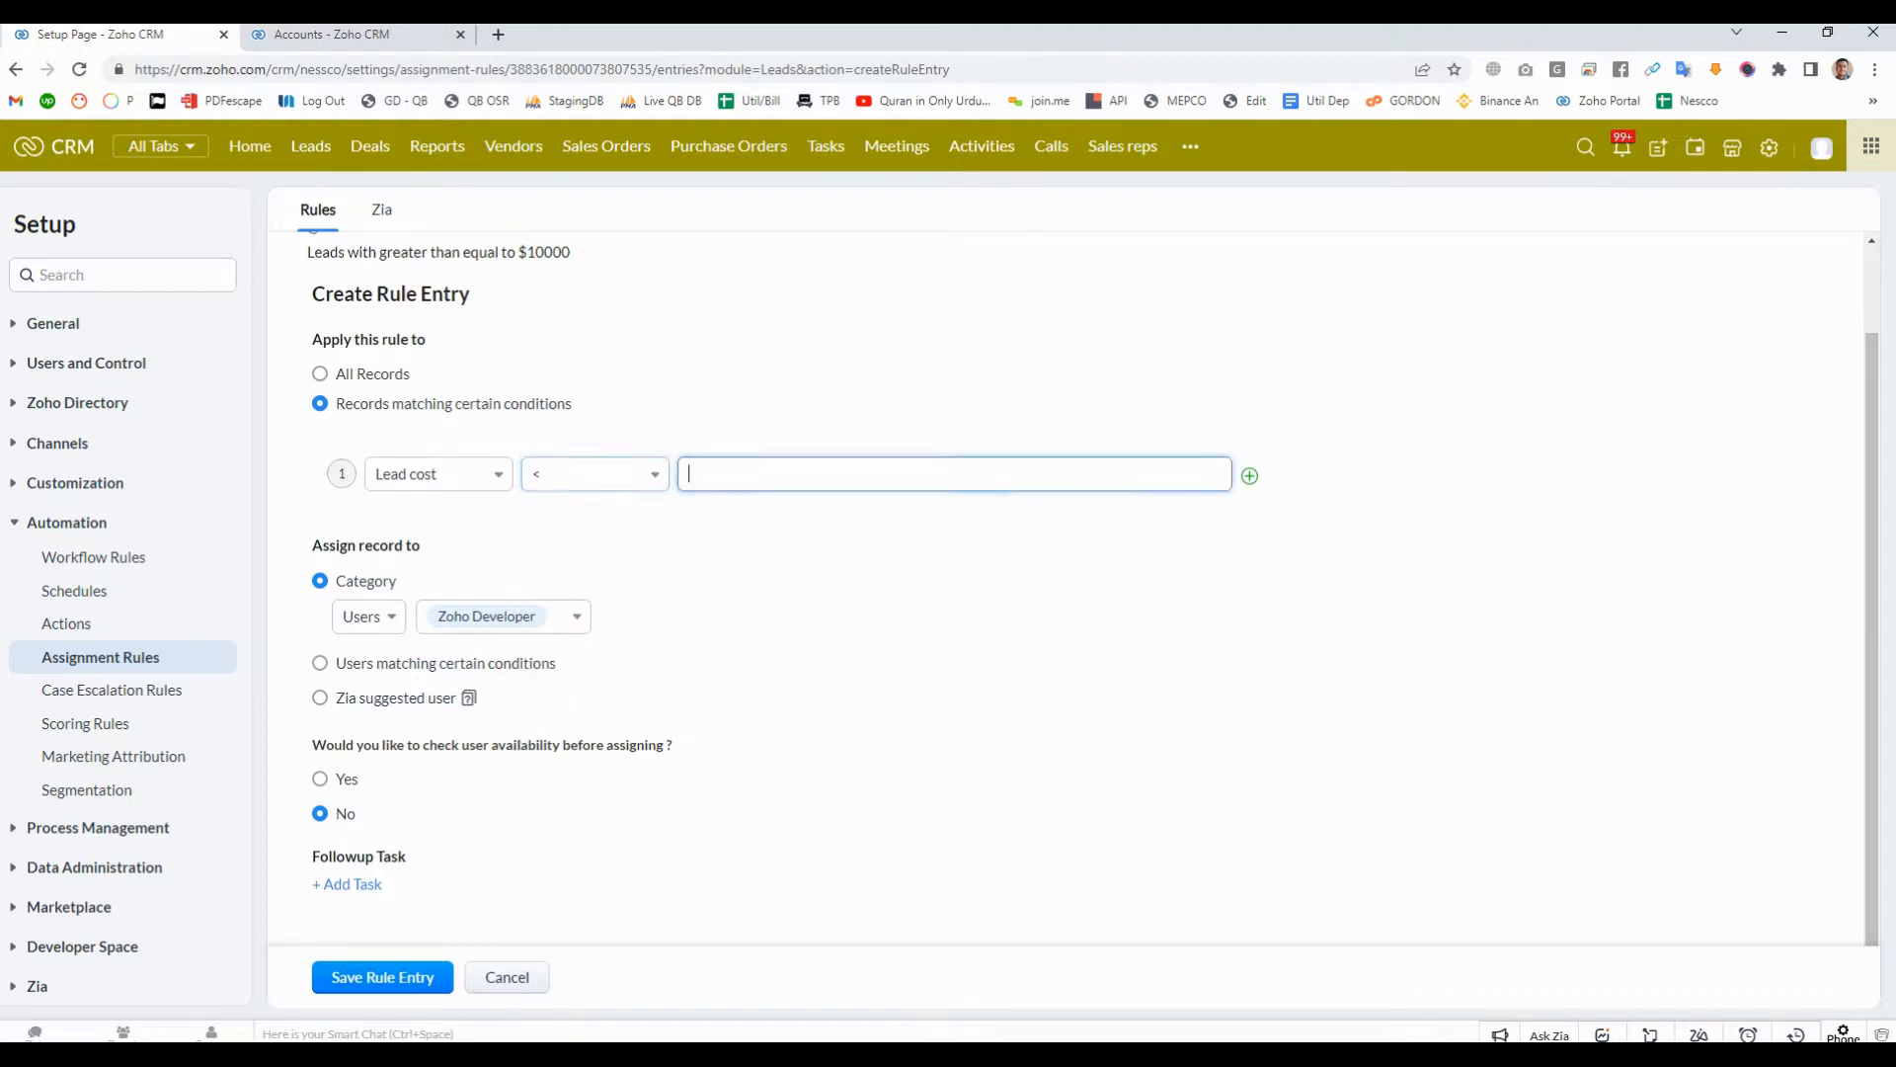
text(100)
click(938, 543)
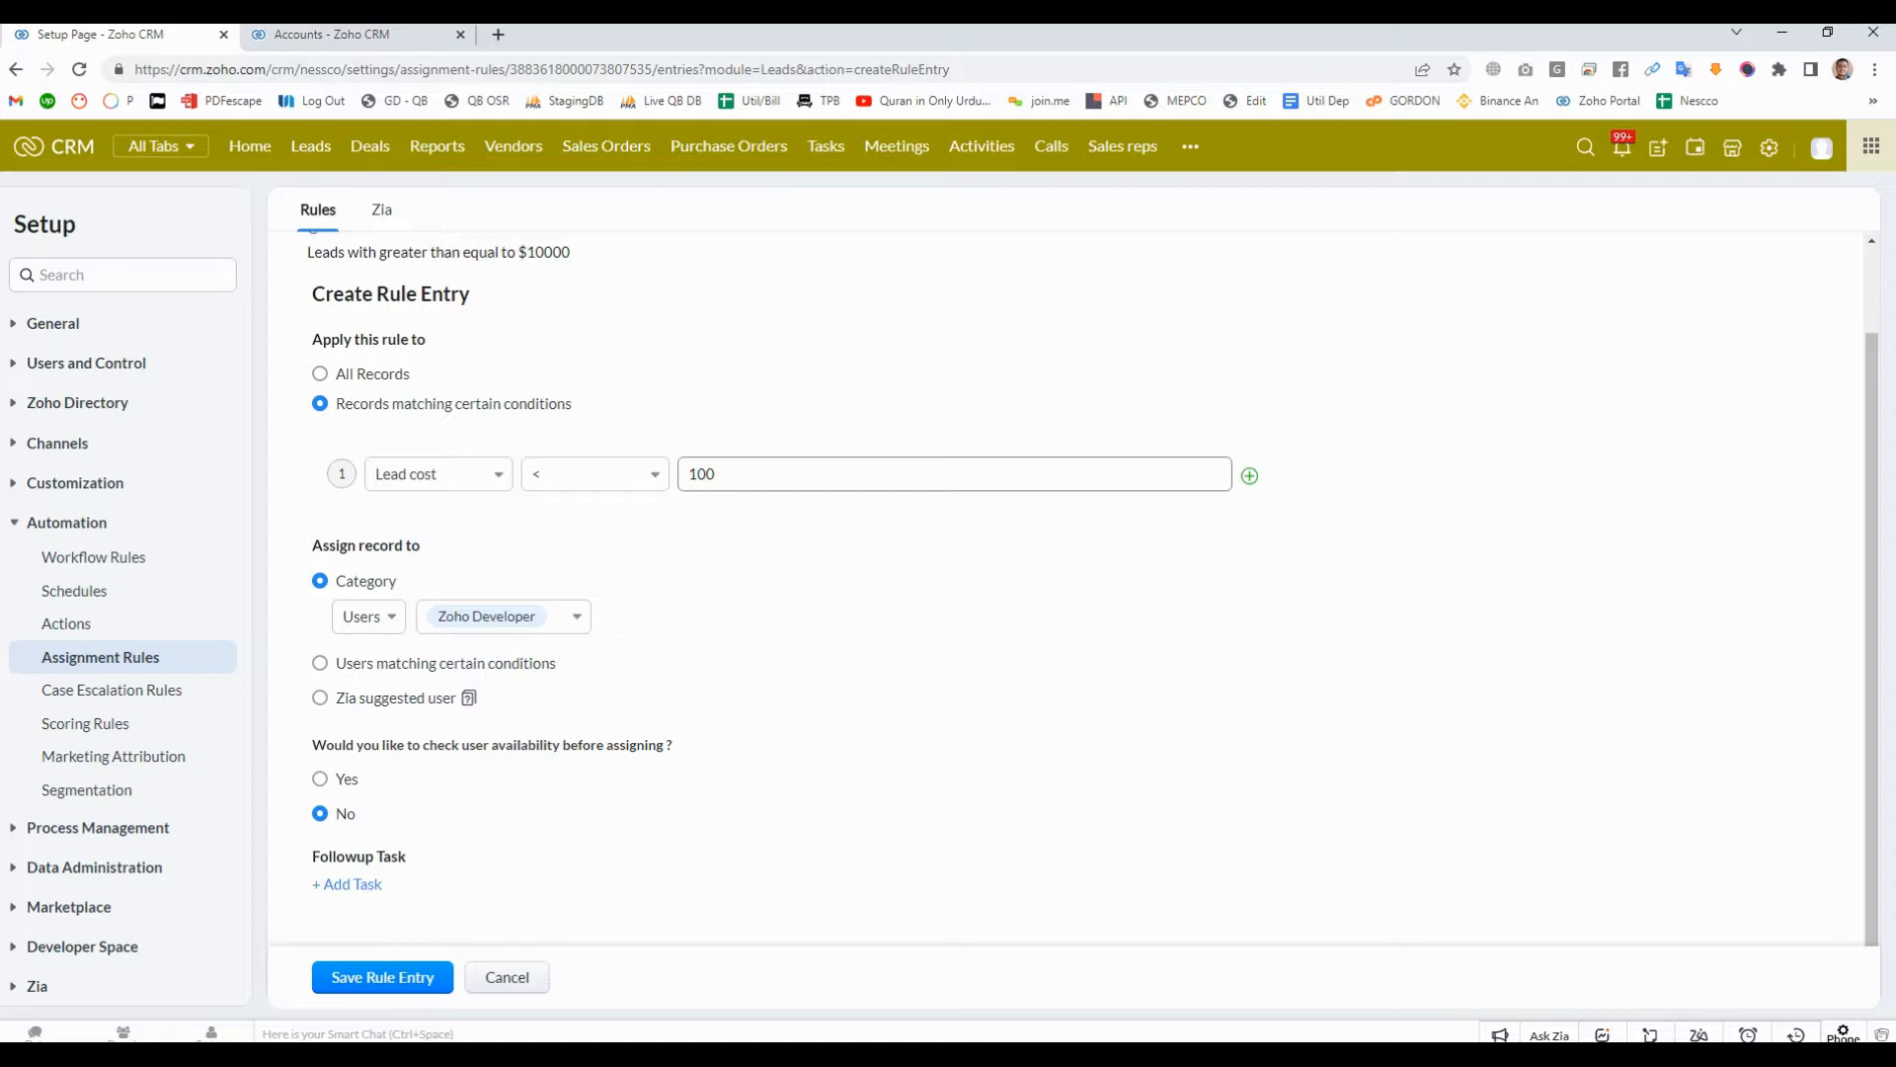
- Change the Lead cost condition's operator to <= and enter 100 as its value
double_click(703, 474)
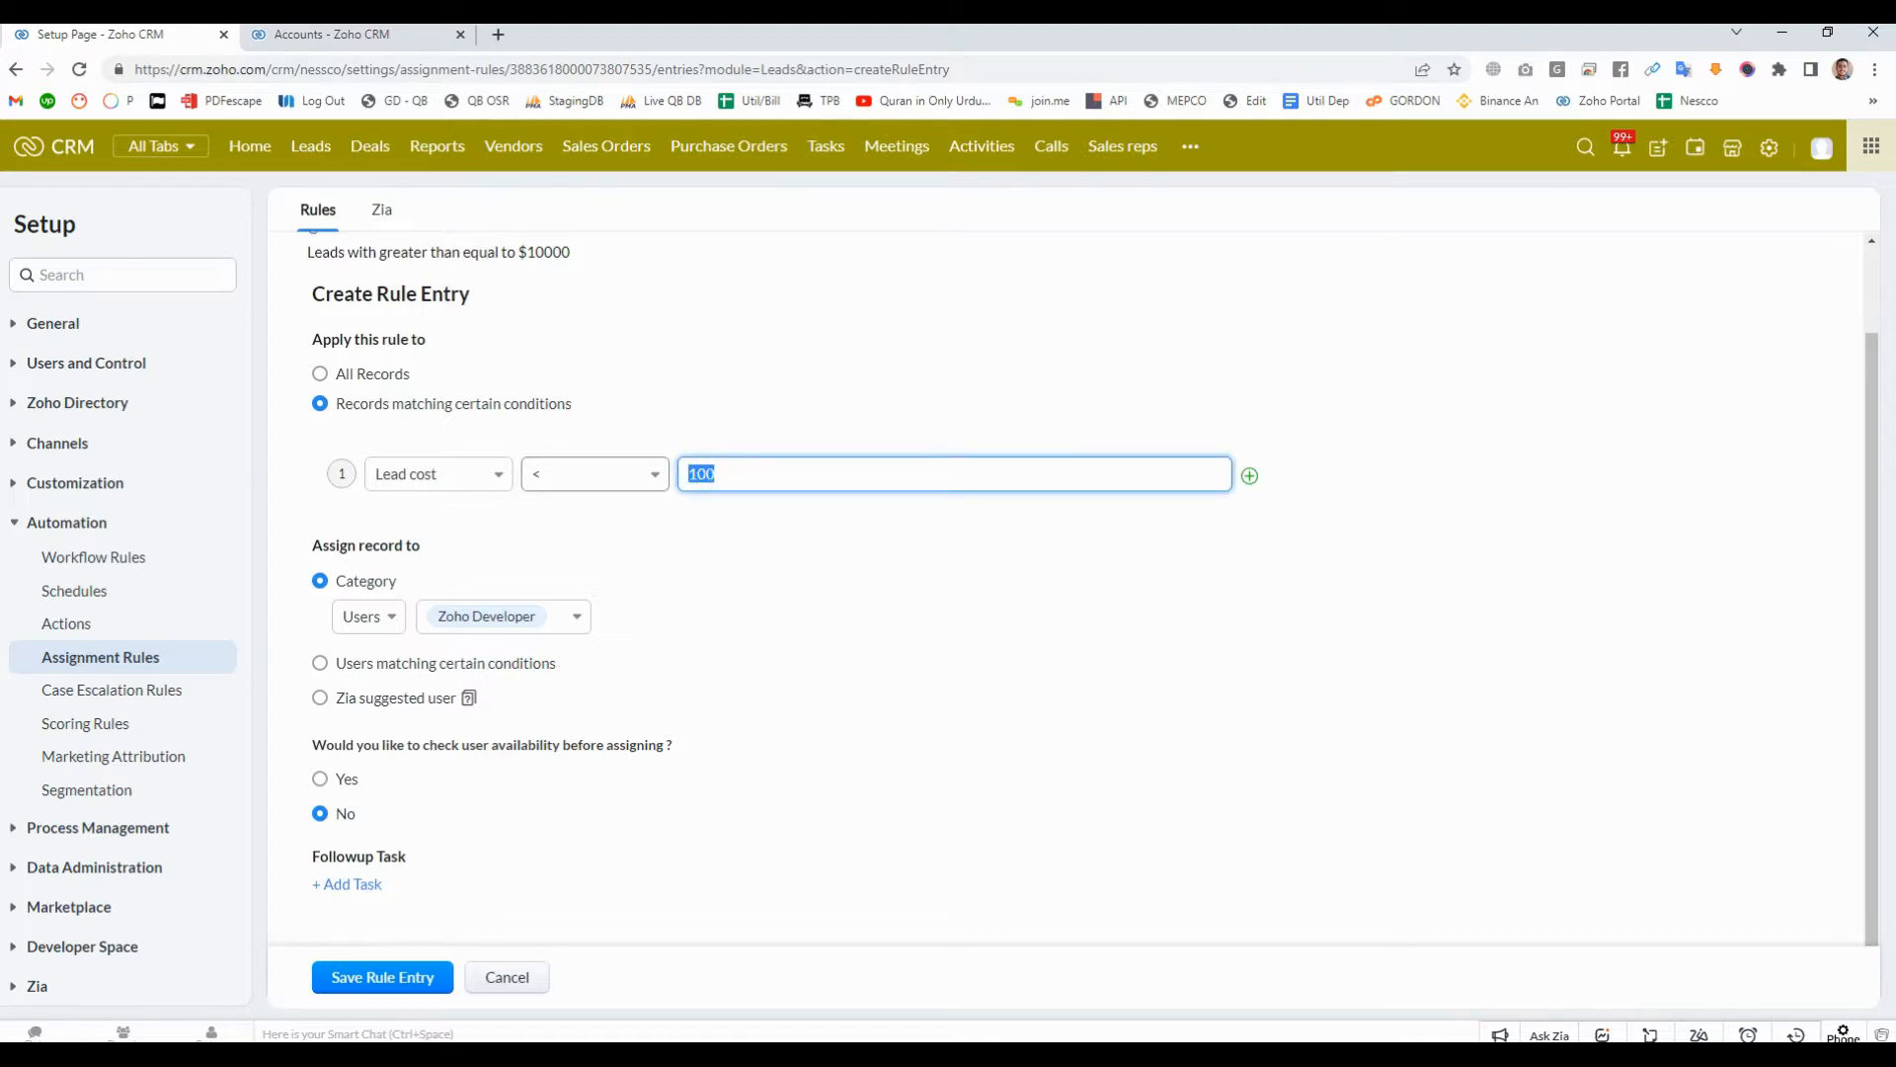
click(595, 475)
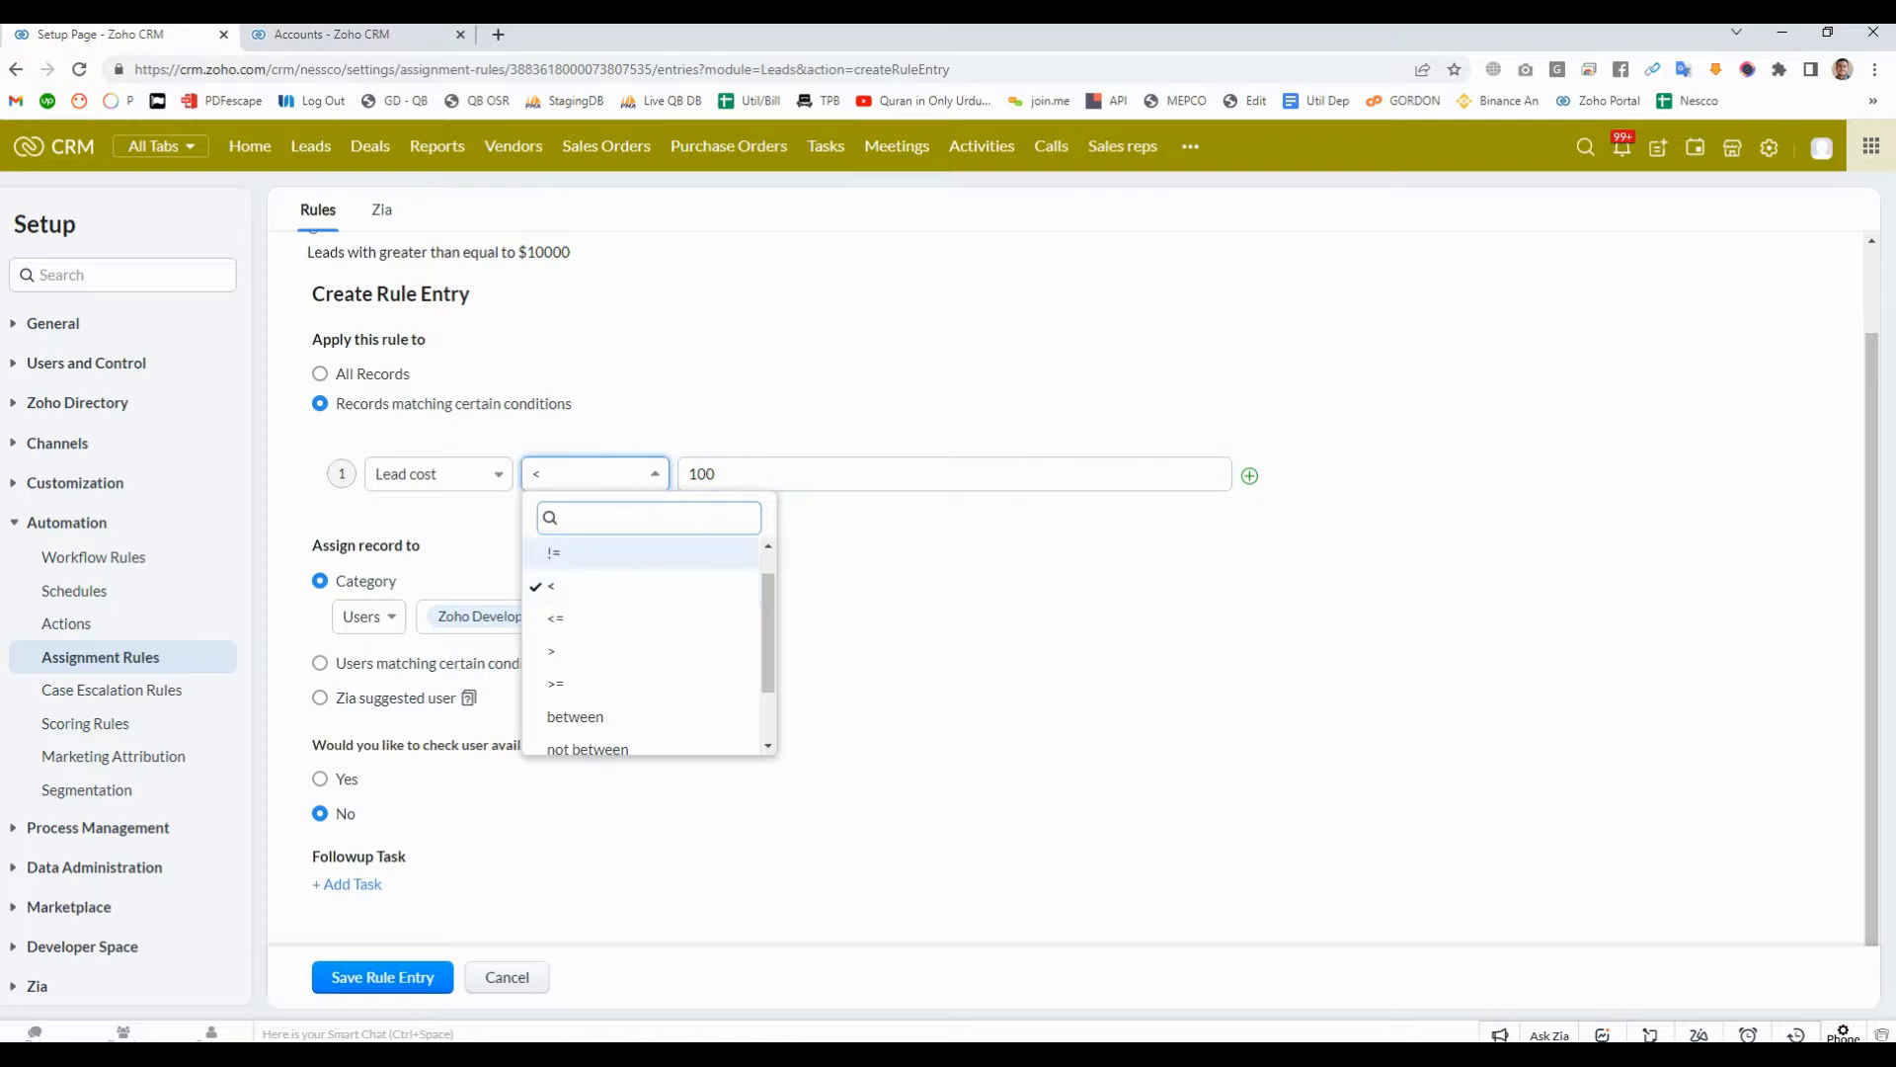
click(555, 617)
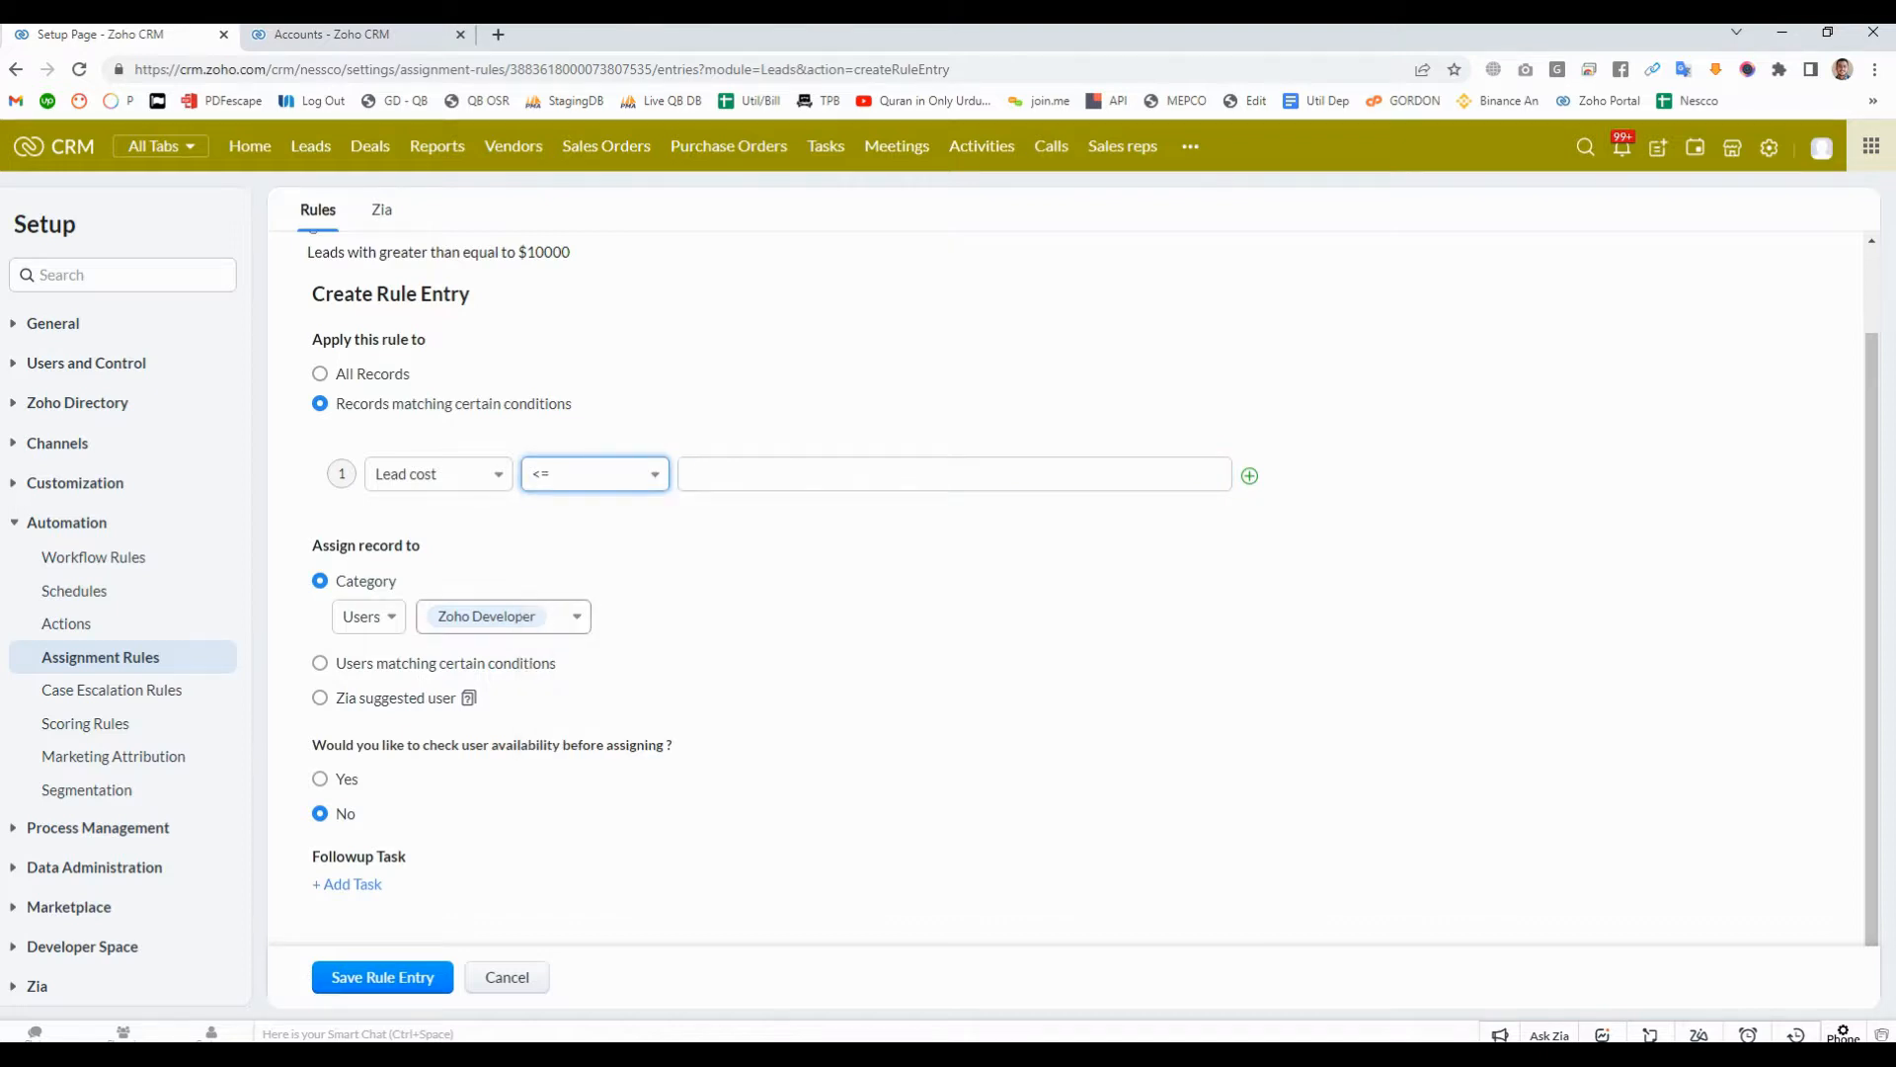
text(100)
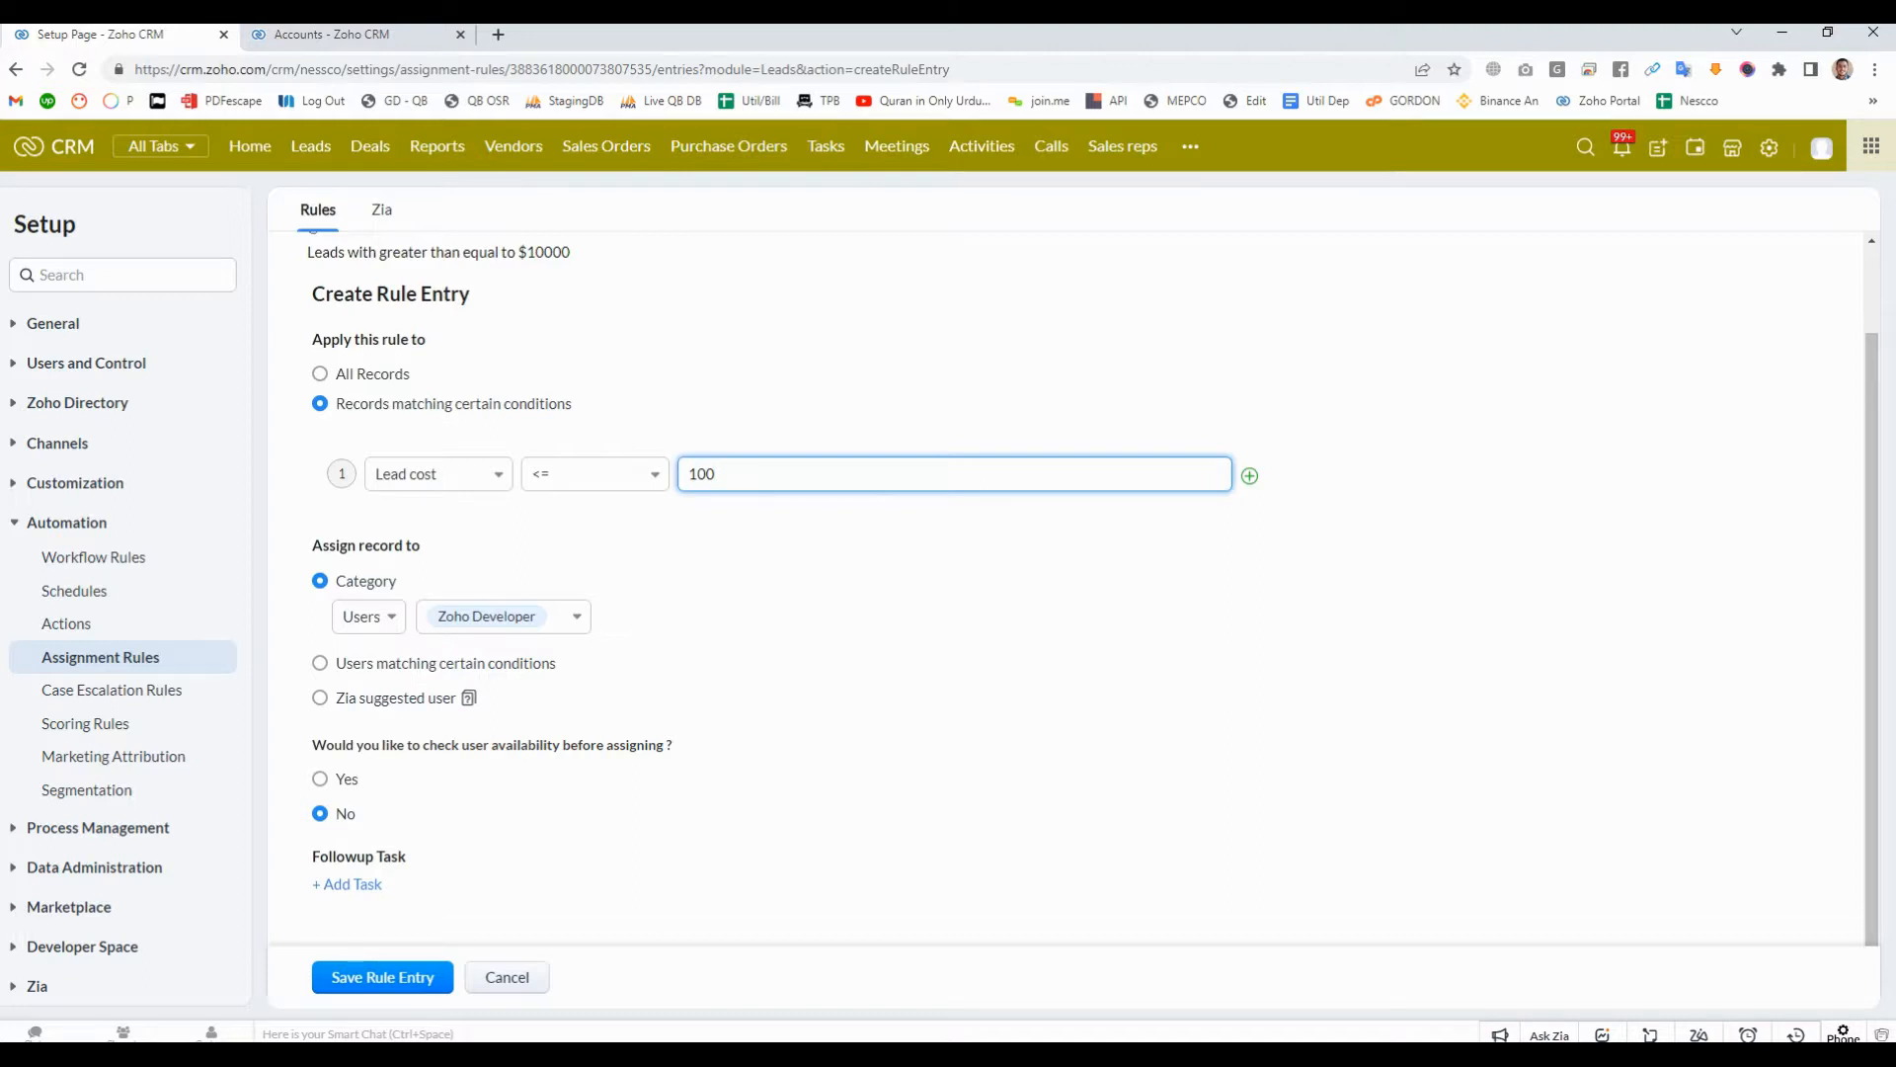
key(Tab)
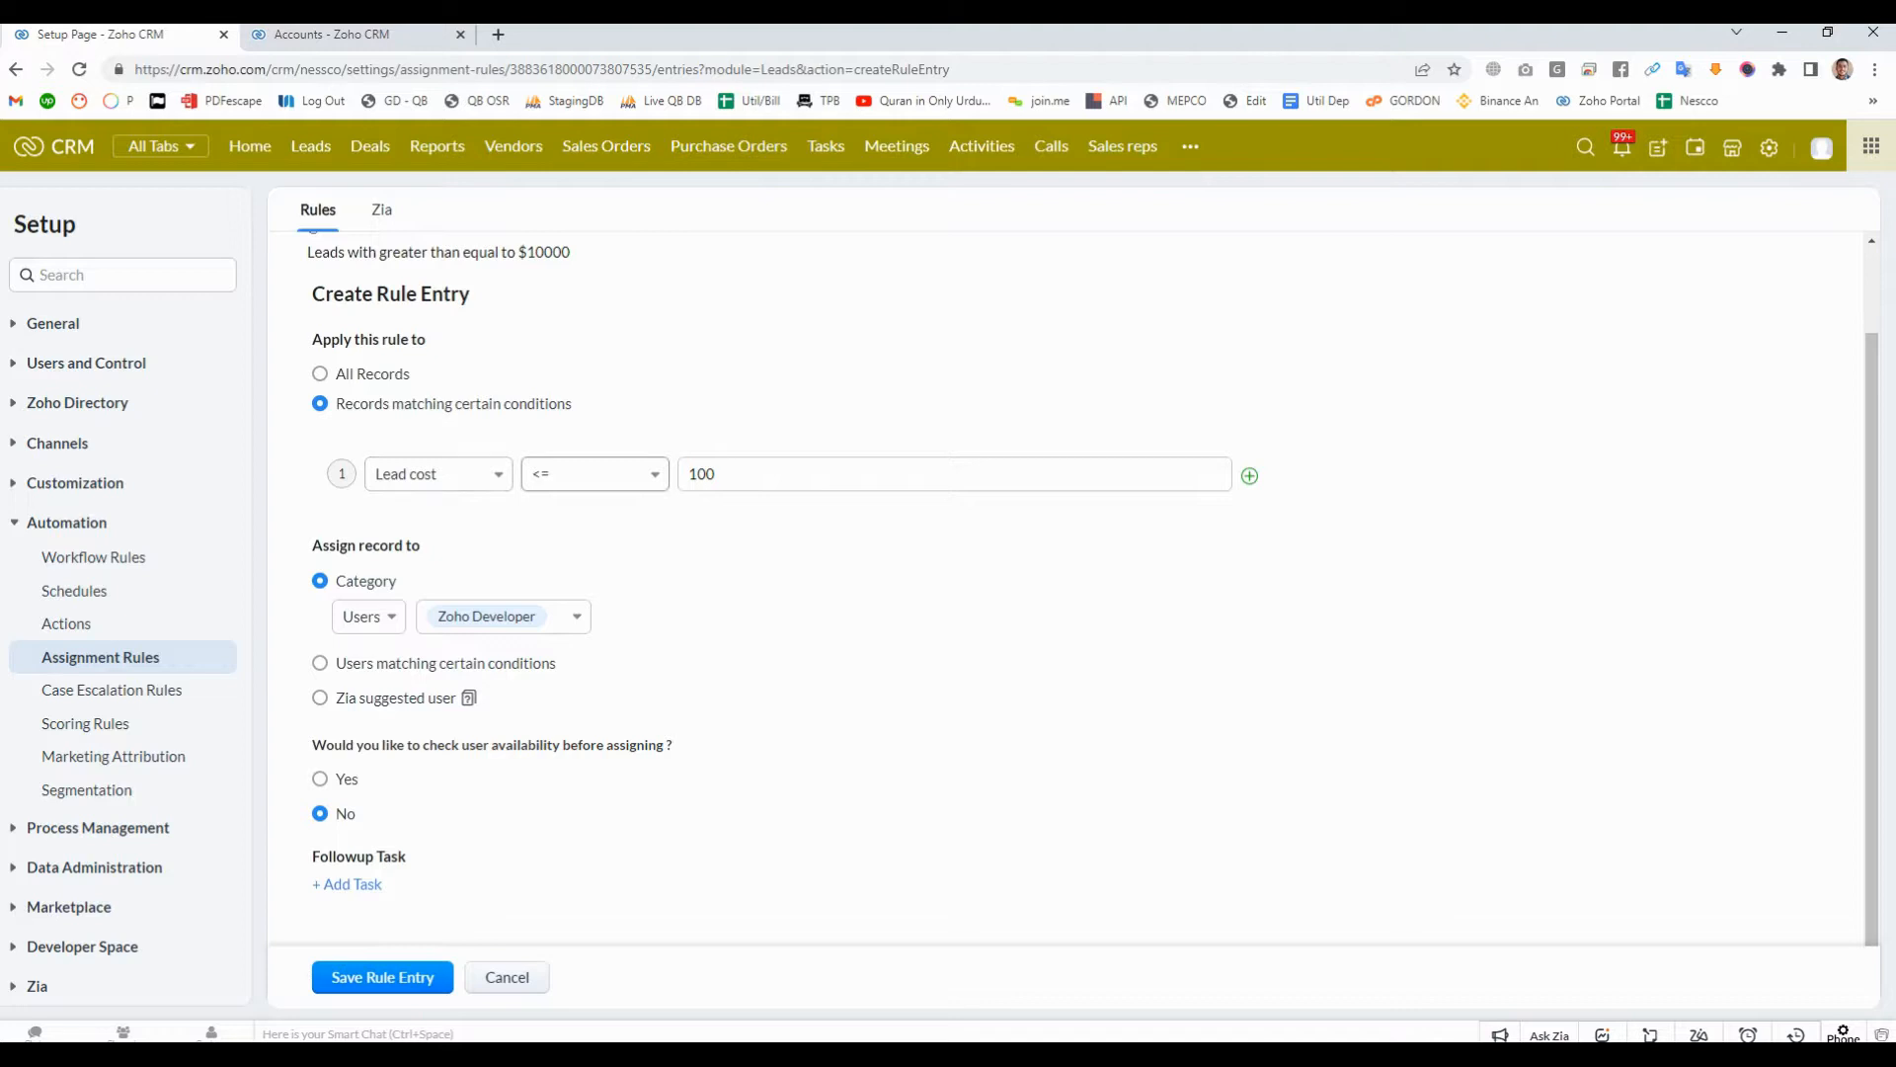
- Review the rule description's amount and the comparison operators, and set the Lead cost condition's operator to between
click(594, 474)
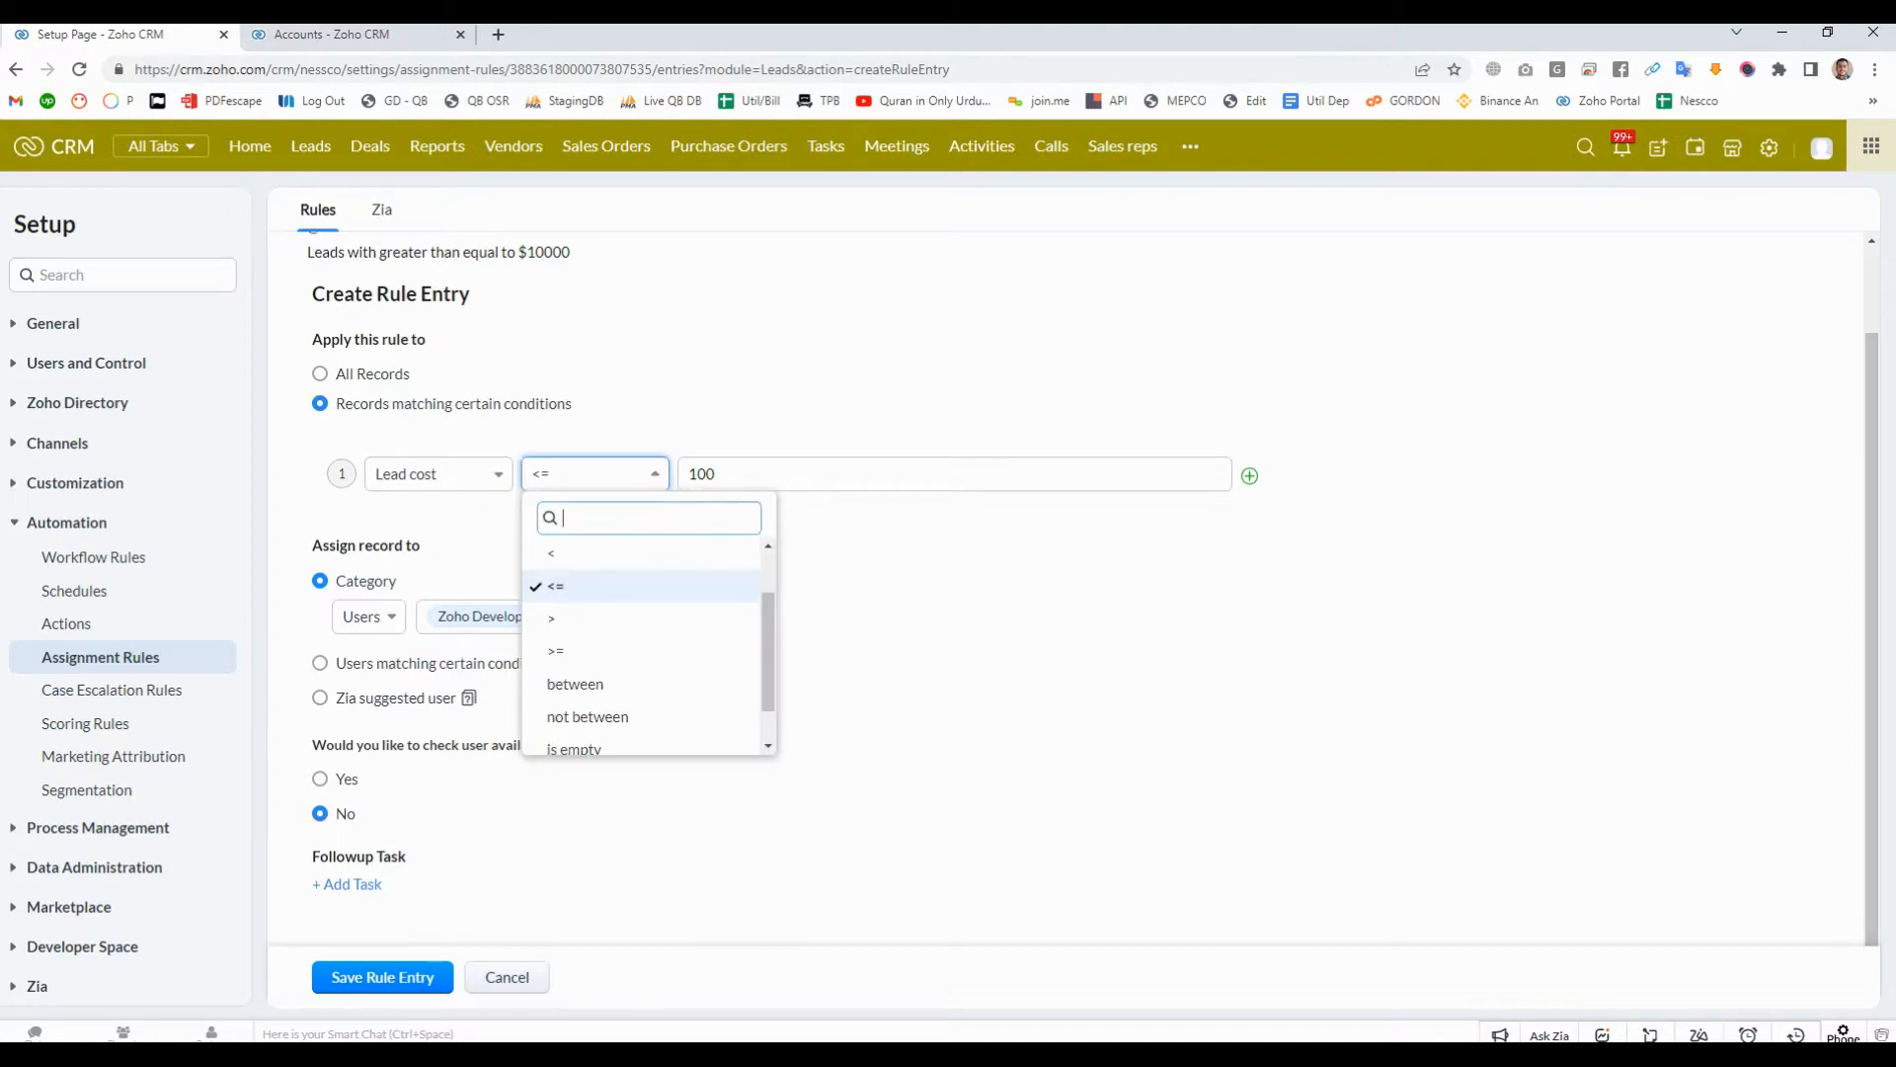
click(594, 474)
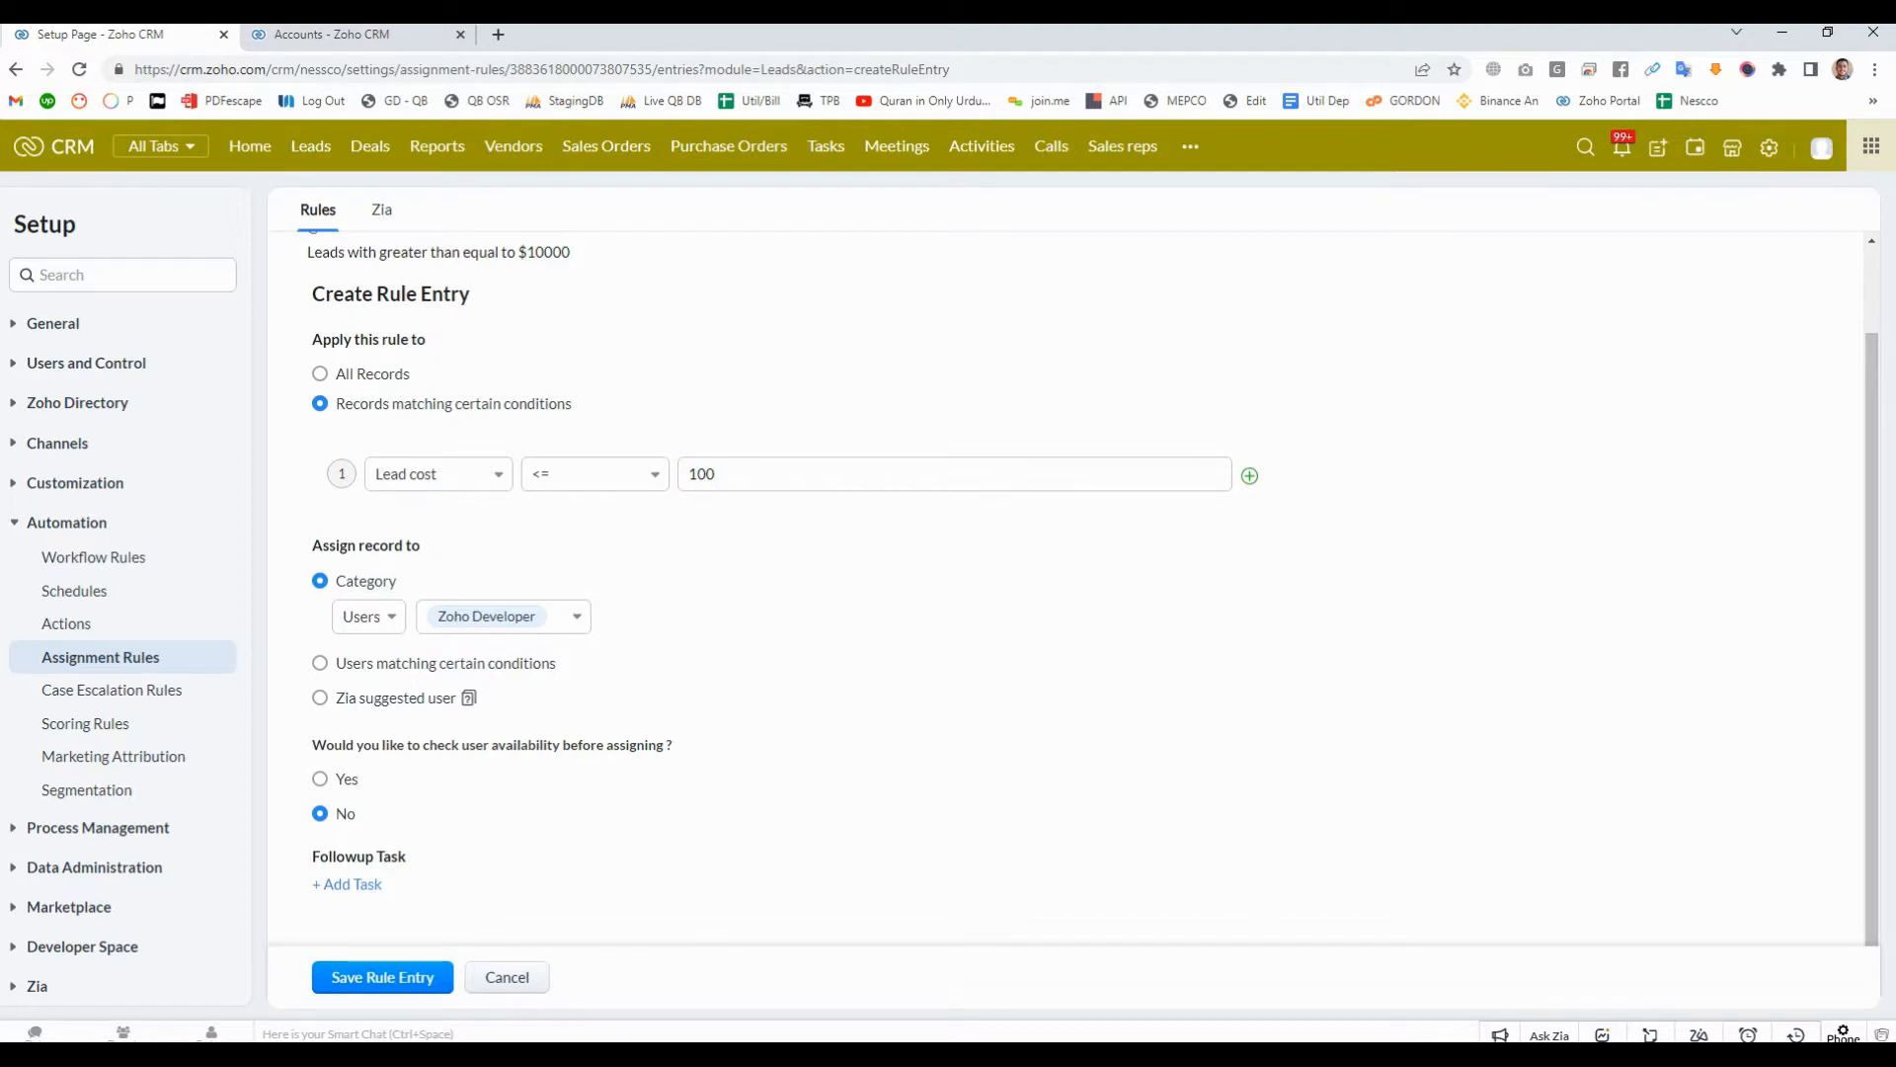
scroll(1086, 592, up, 1)
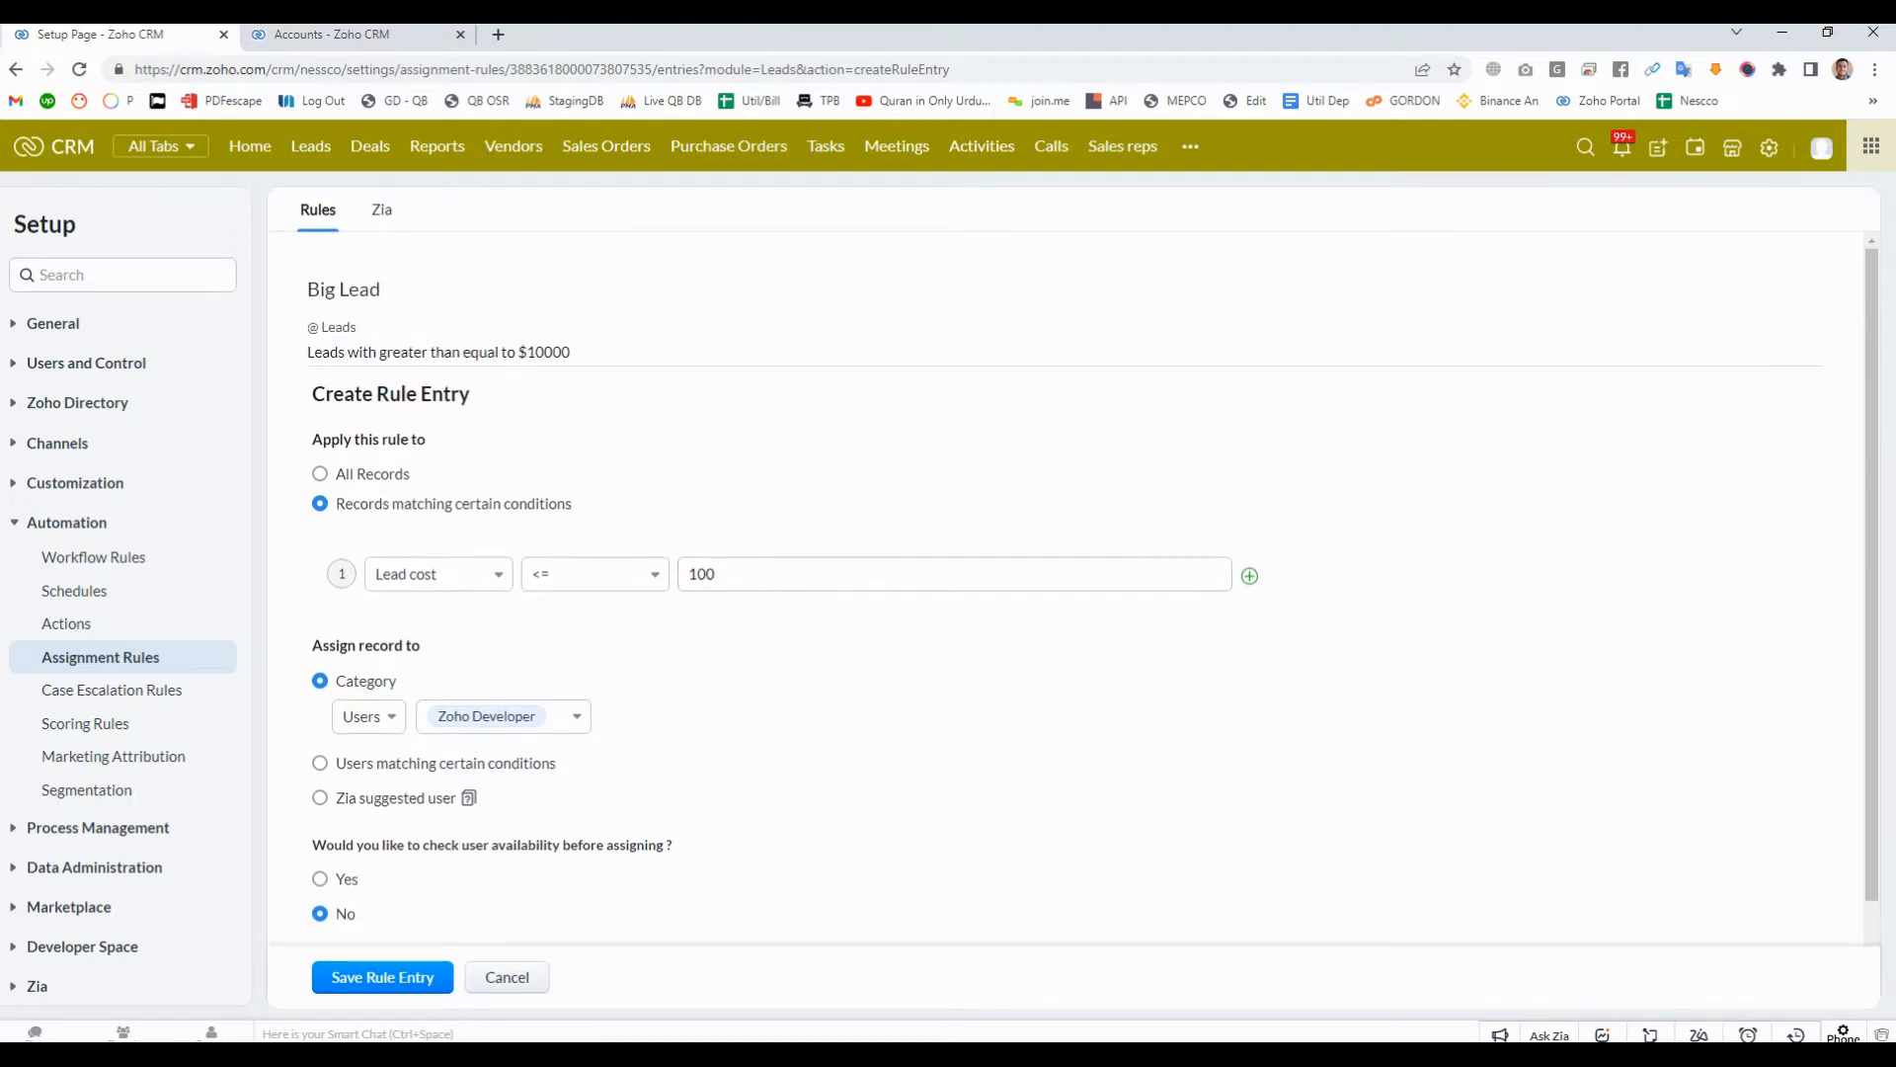
drag(518, 352, 572, 352)
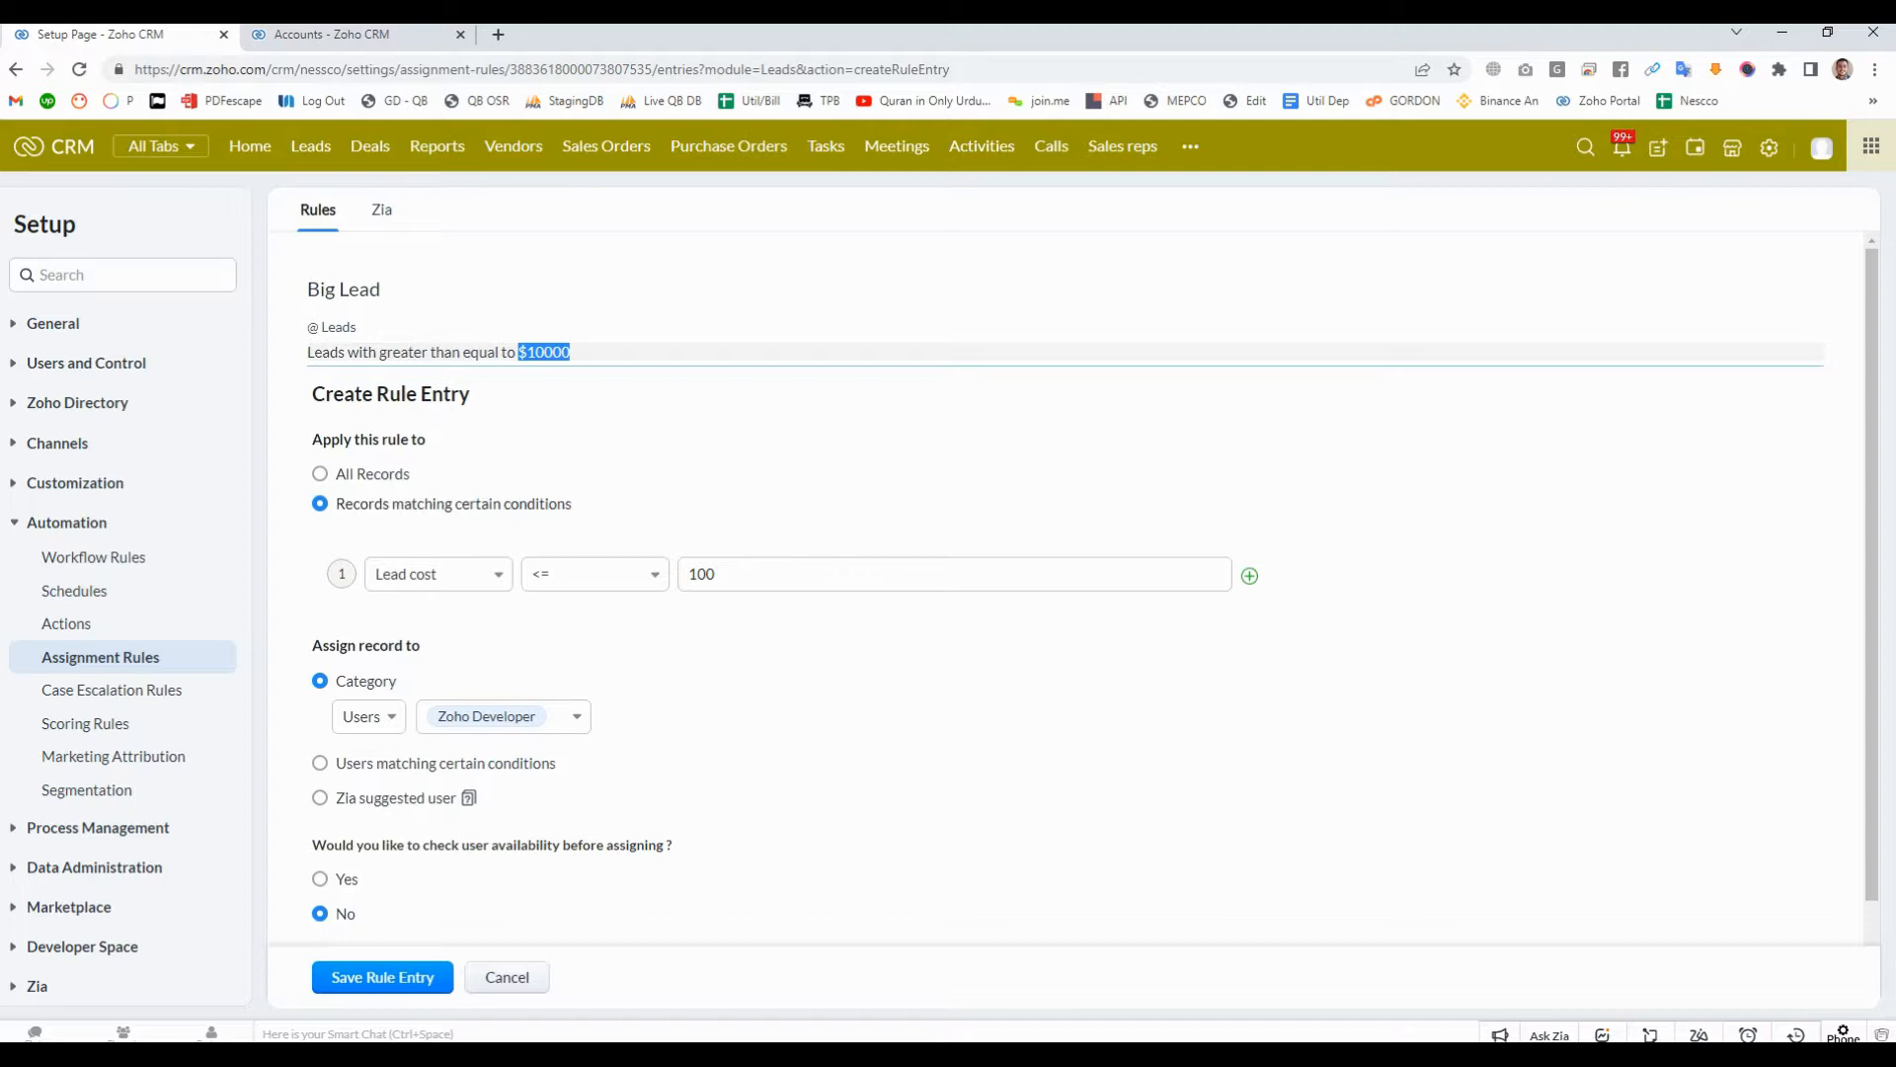
click(593, 573)
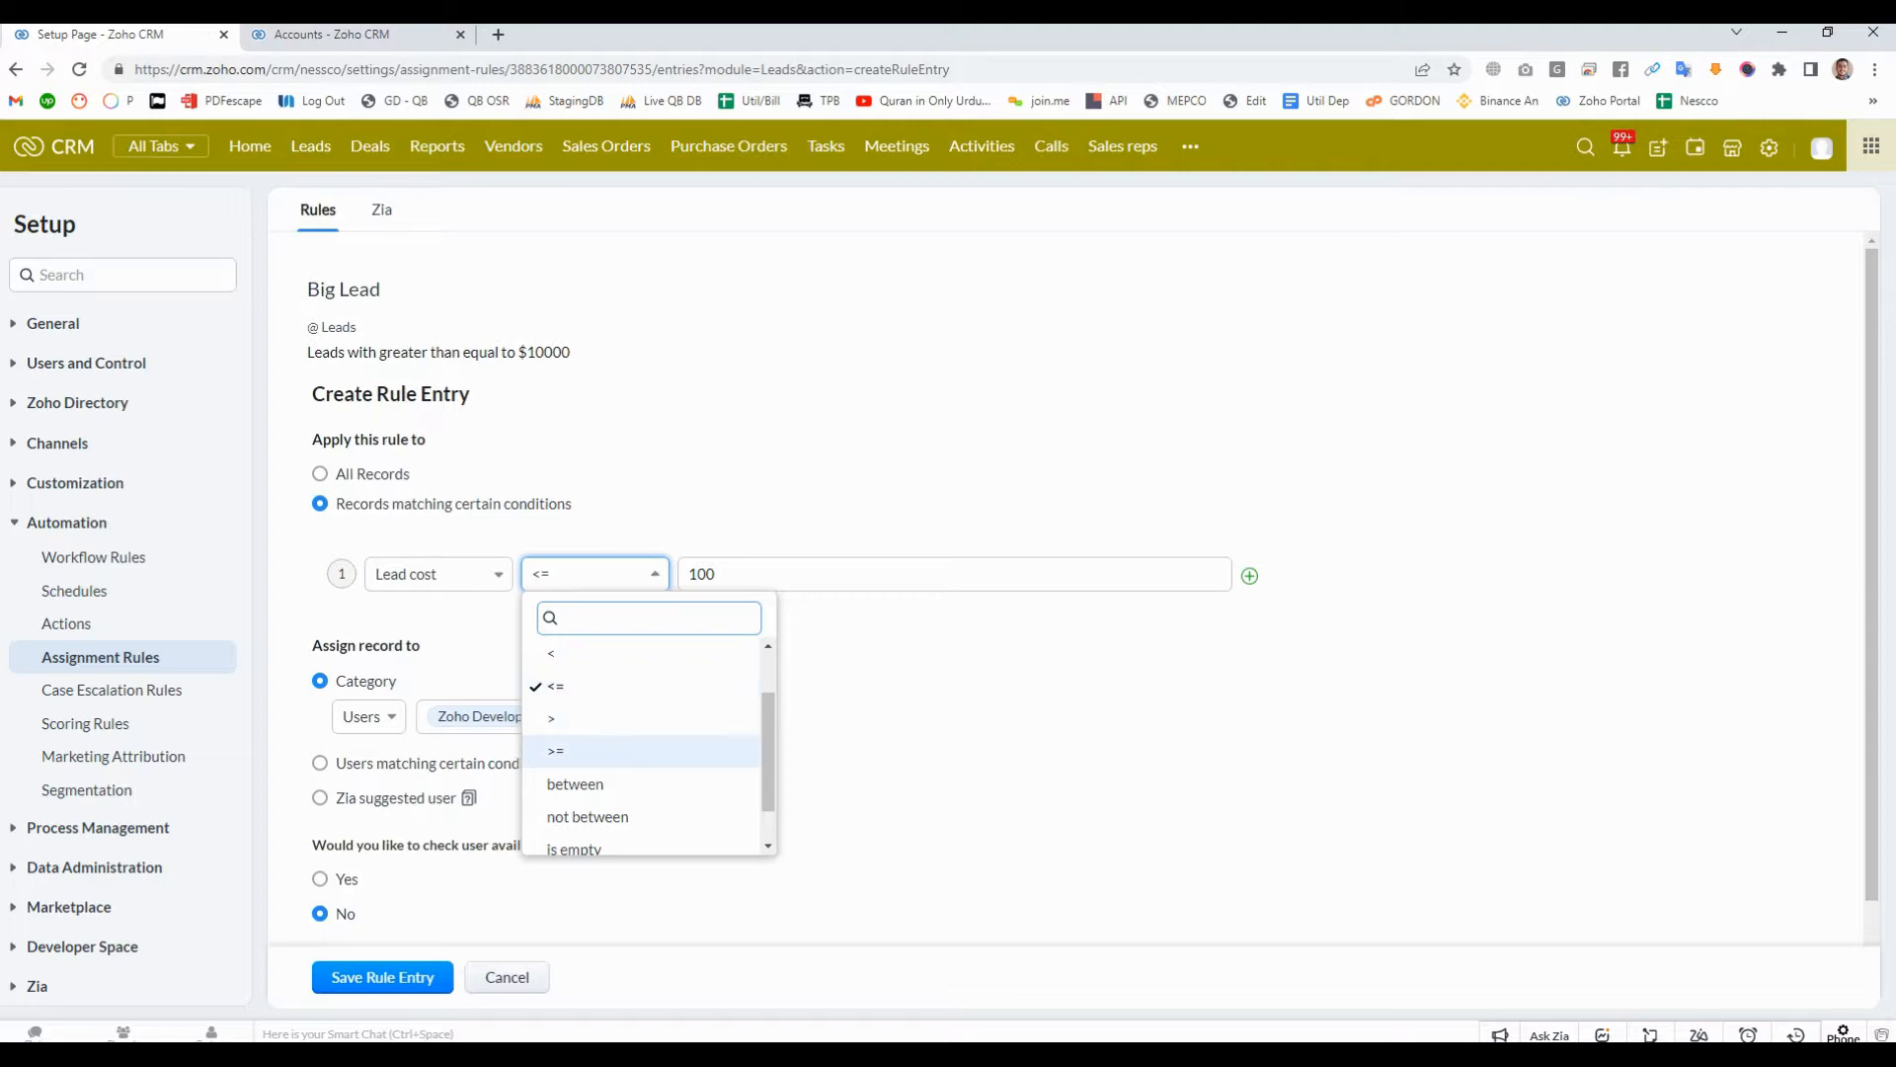
scroll(646, 740, down, 2)
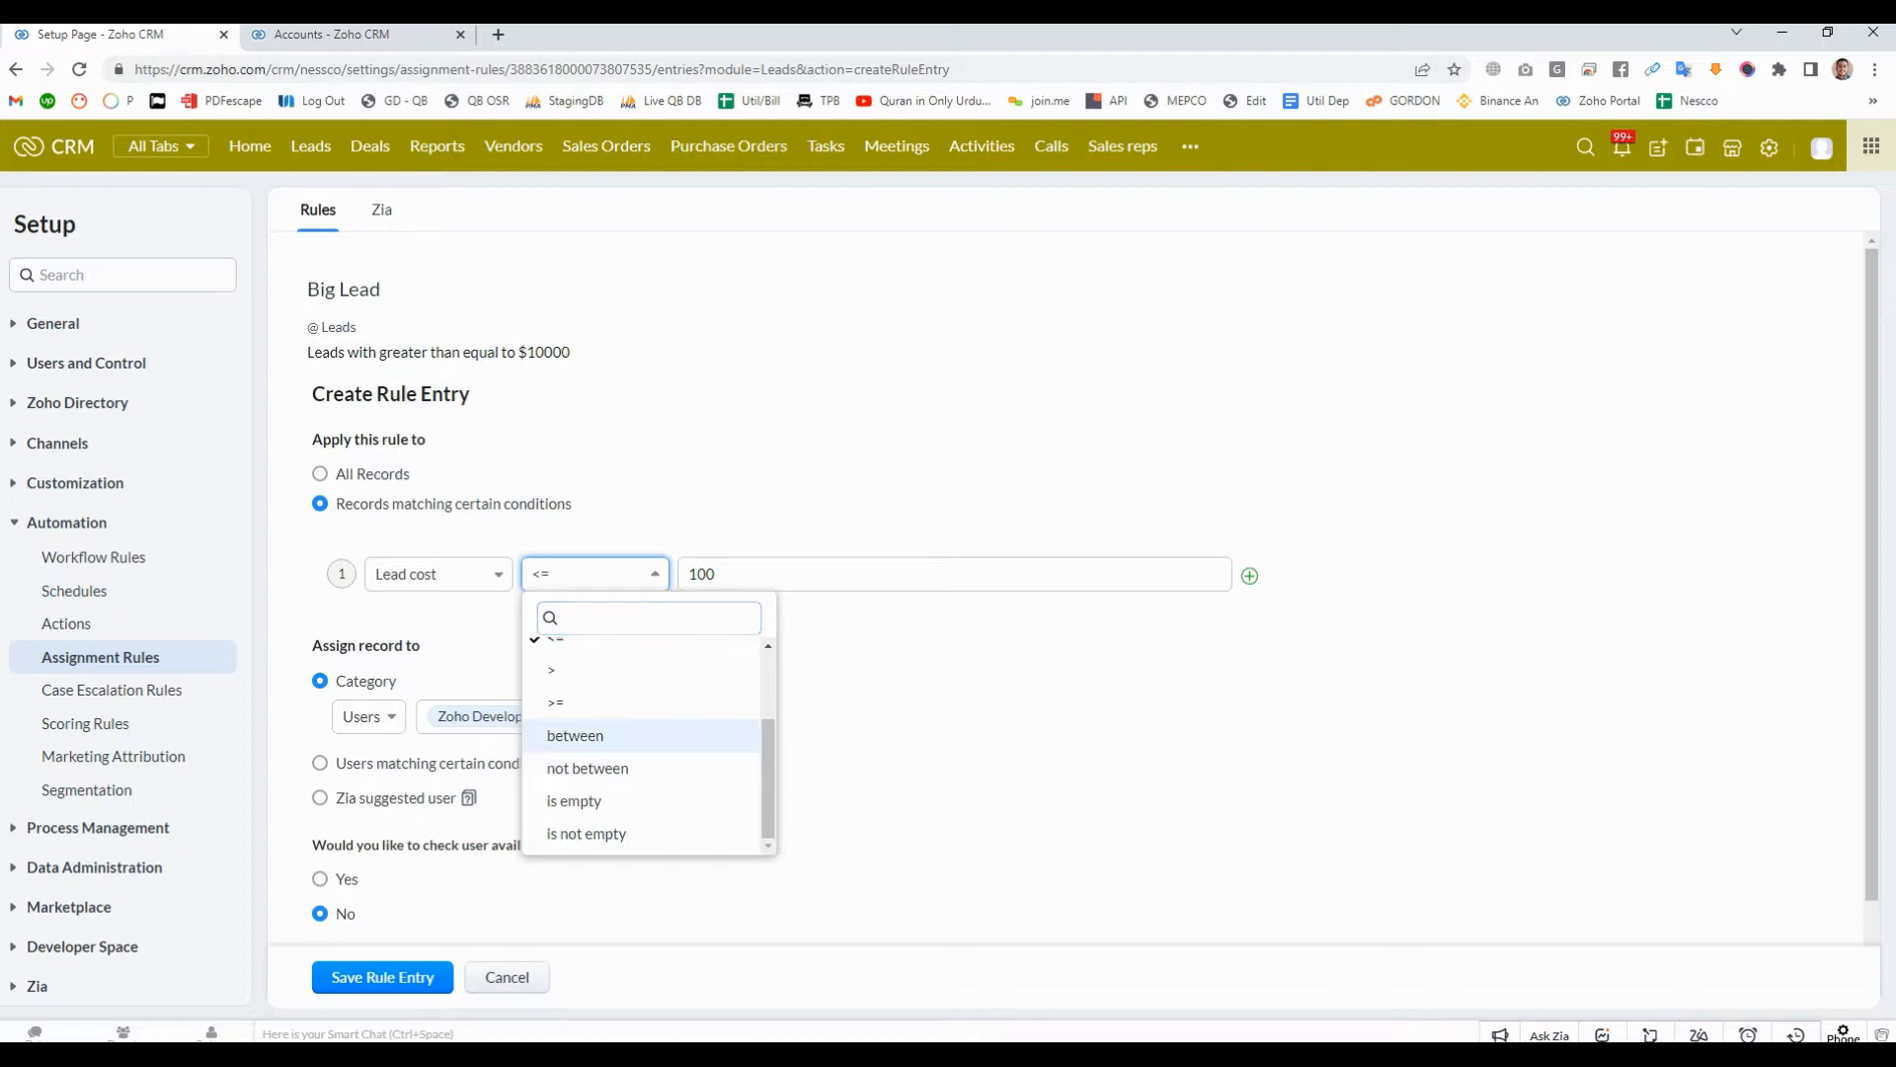
click(575, 736)
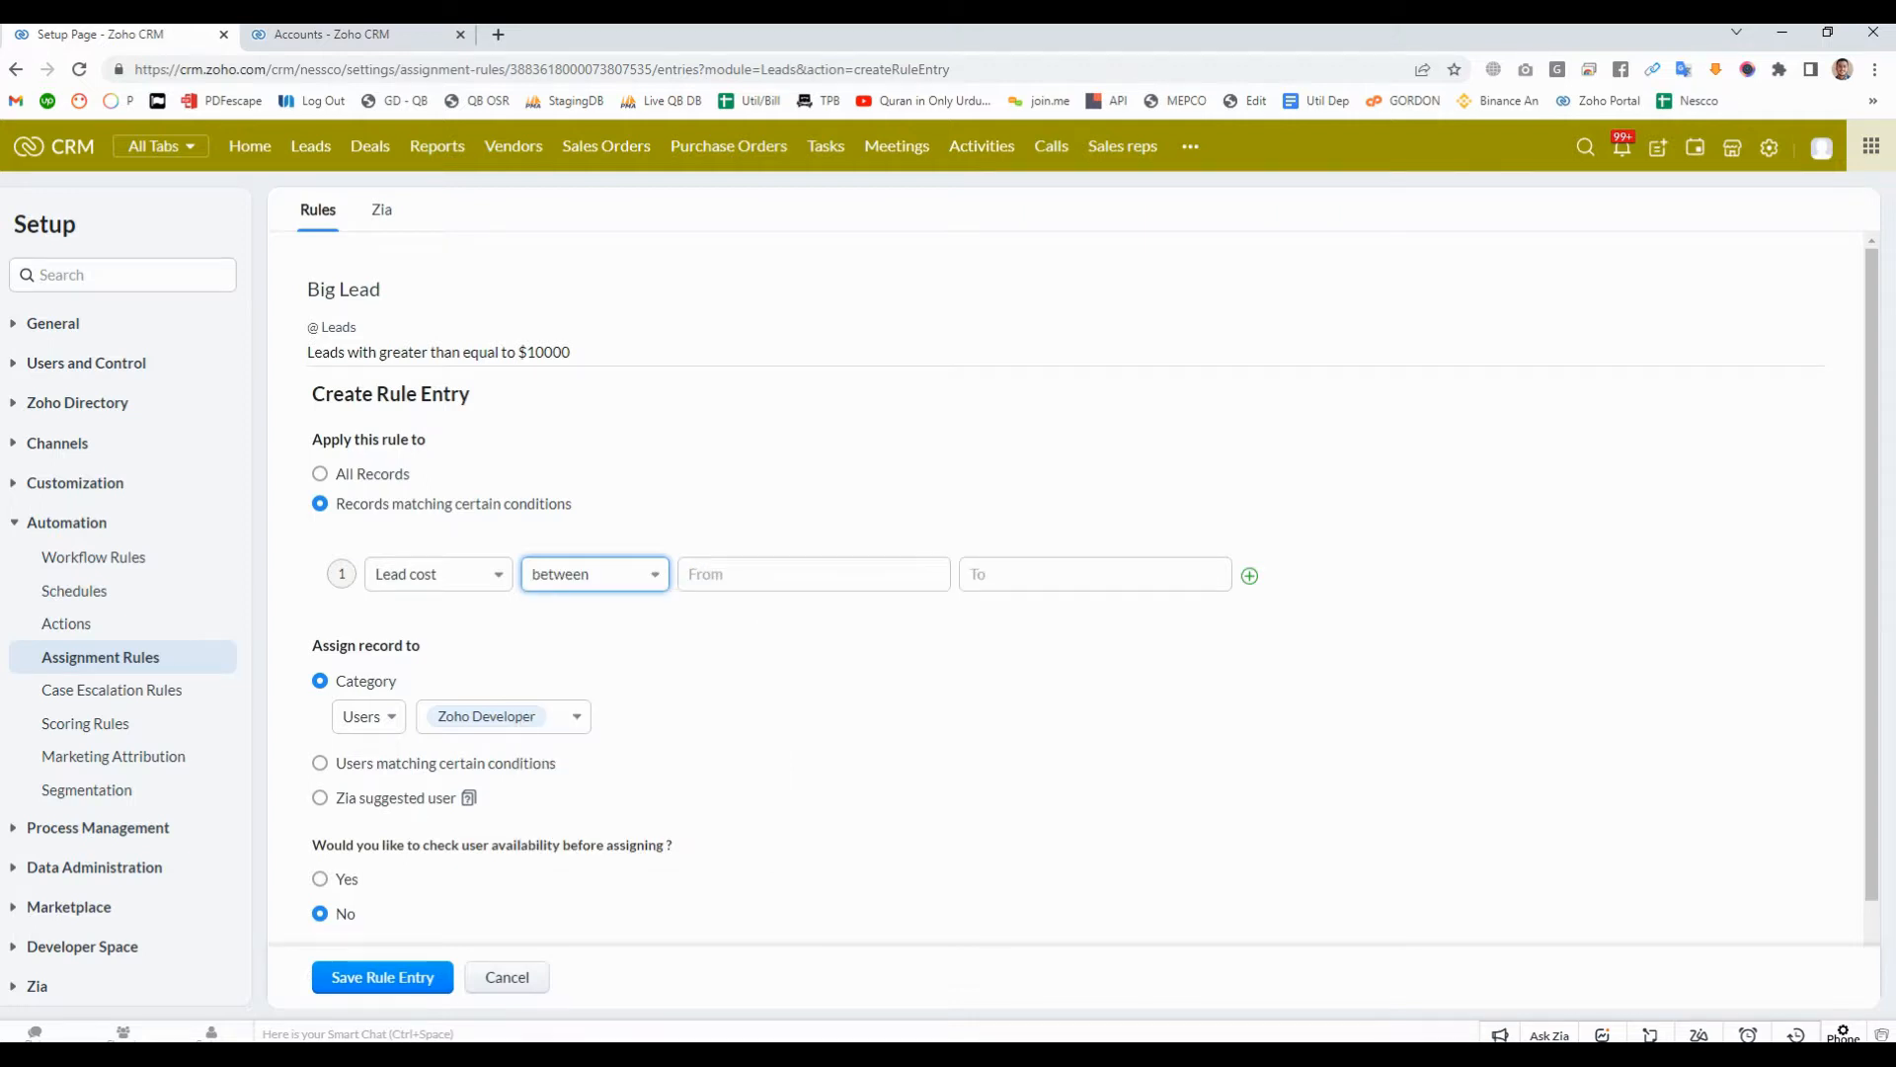
- Change the Big Lead rule's description to "Leads with $9000 to $10000"
drag(518, 353, 573, 353)
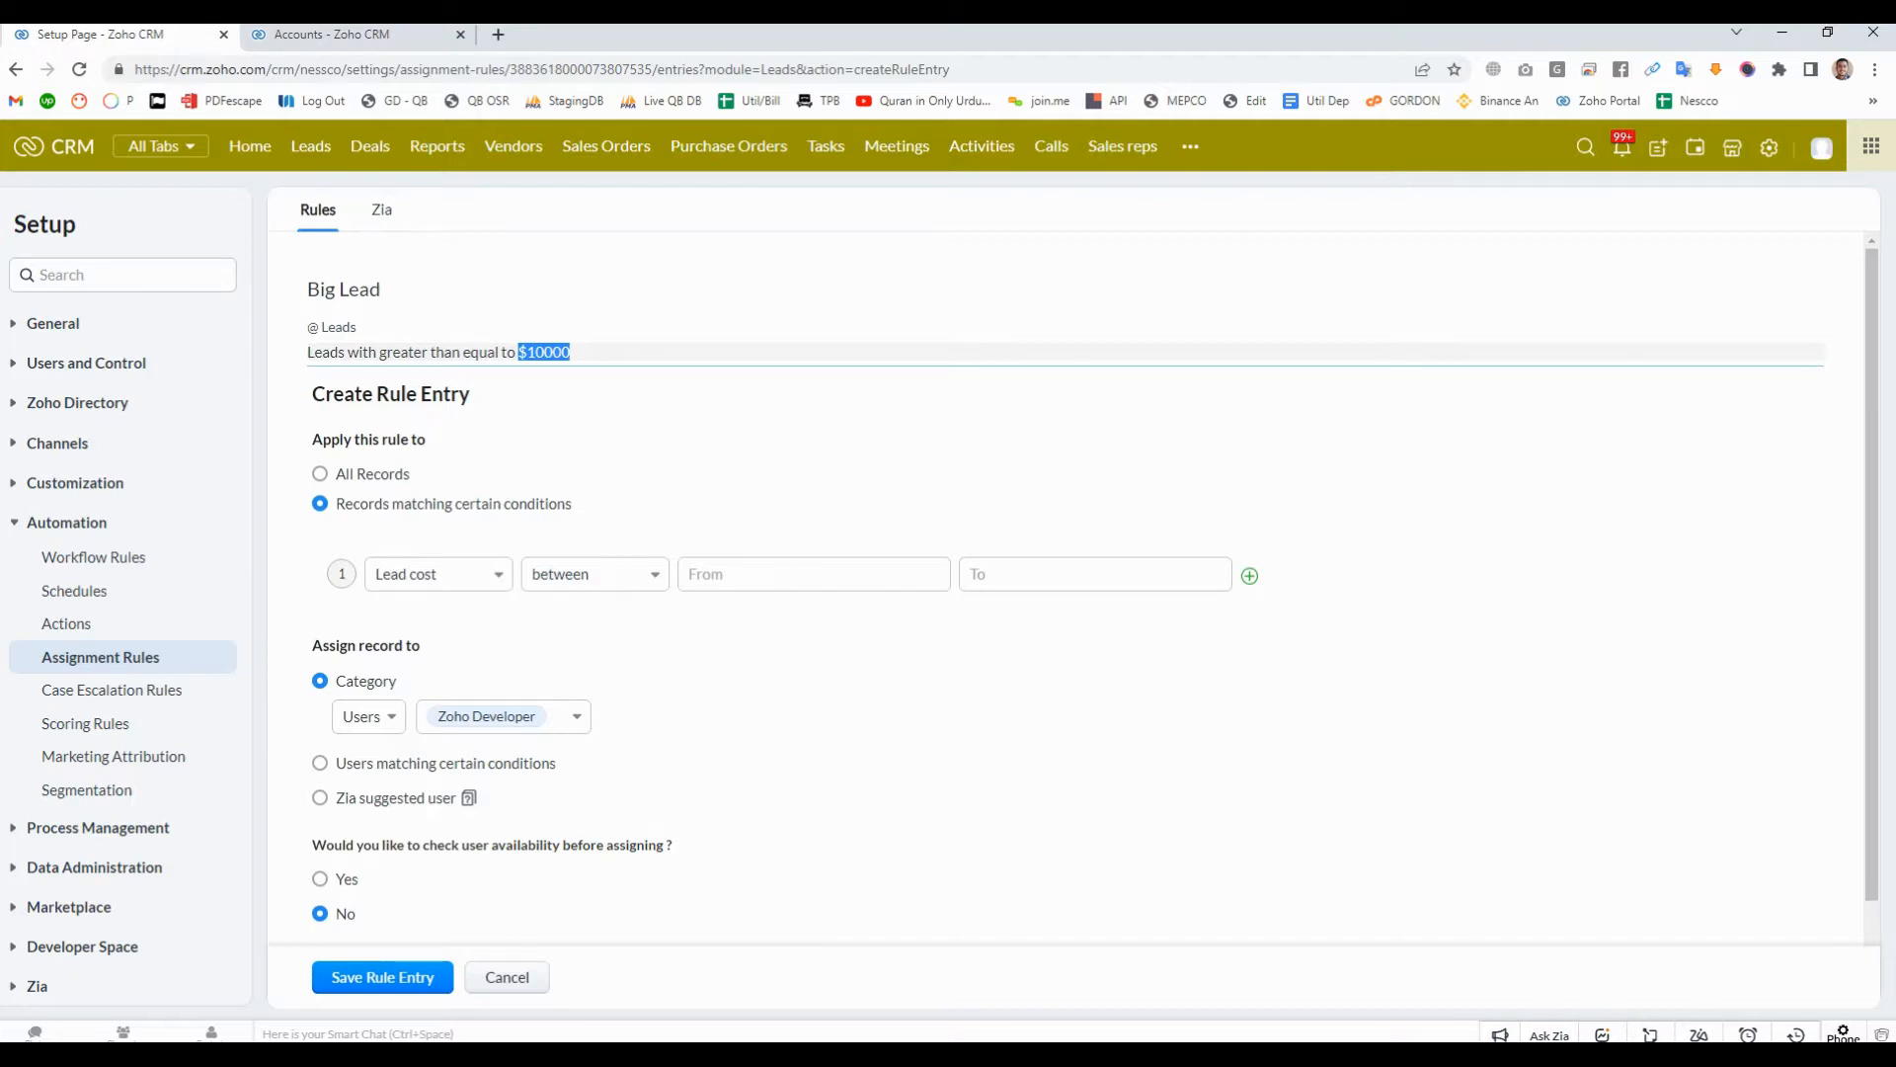
click(790, 445)
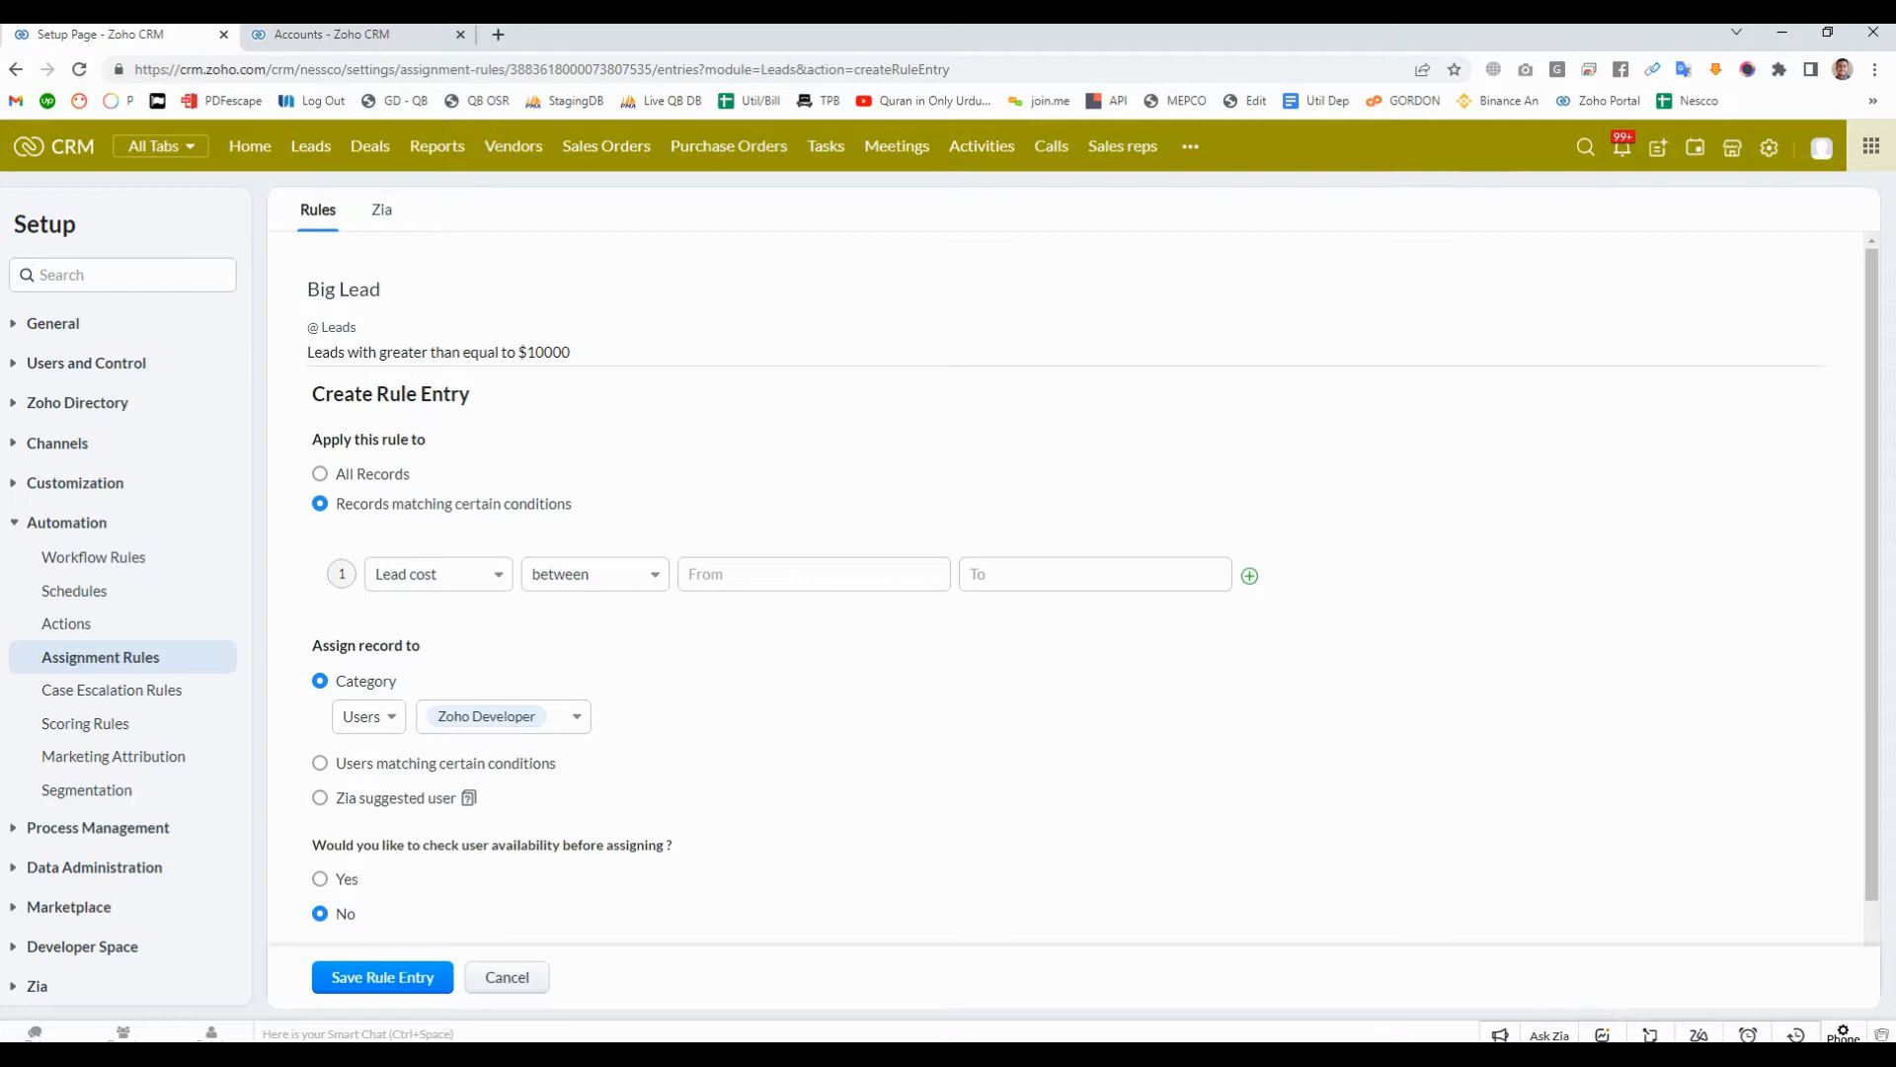
drag(380, 351, 517, 351)
key(BackSpace)
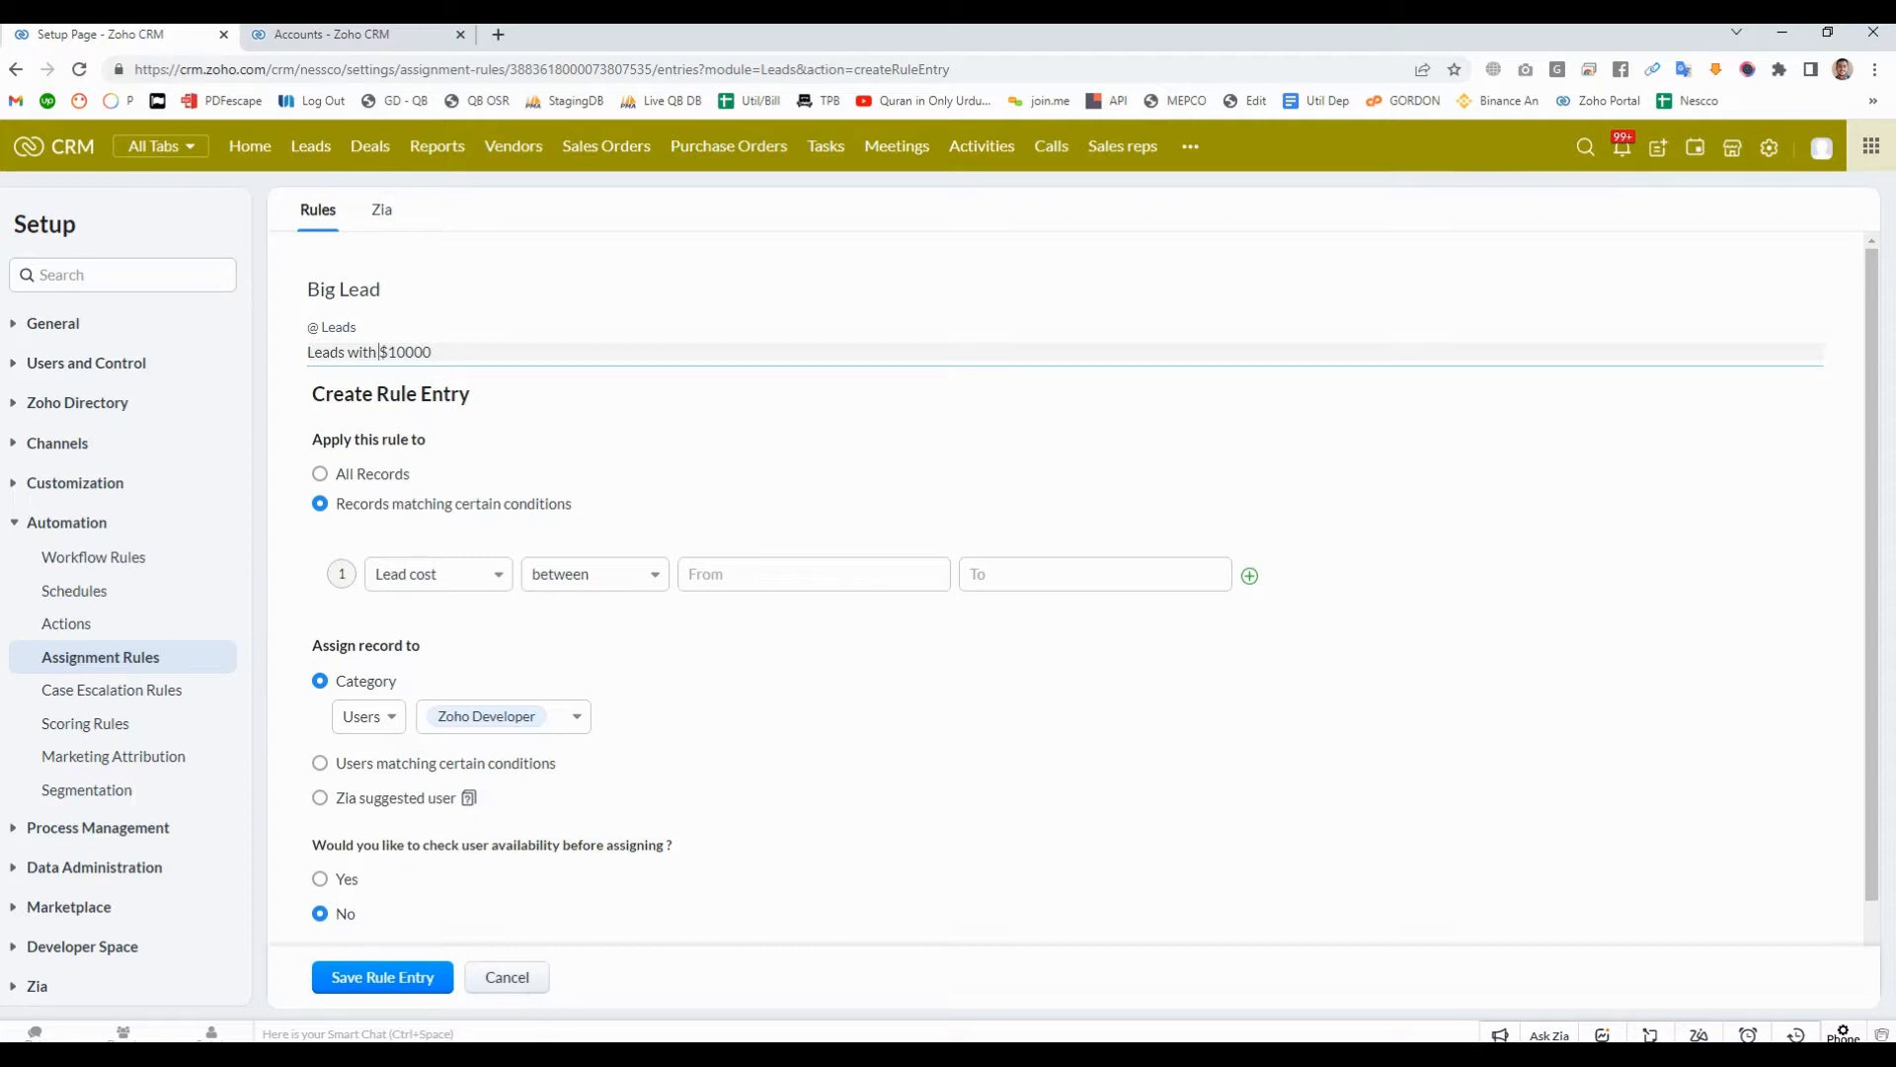
text($9000 to $)
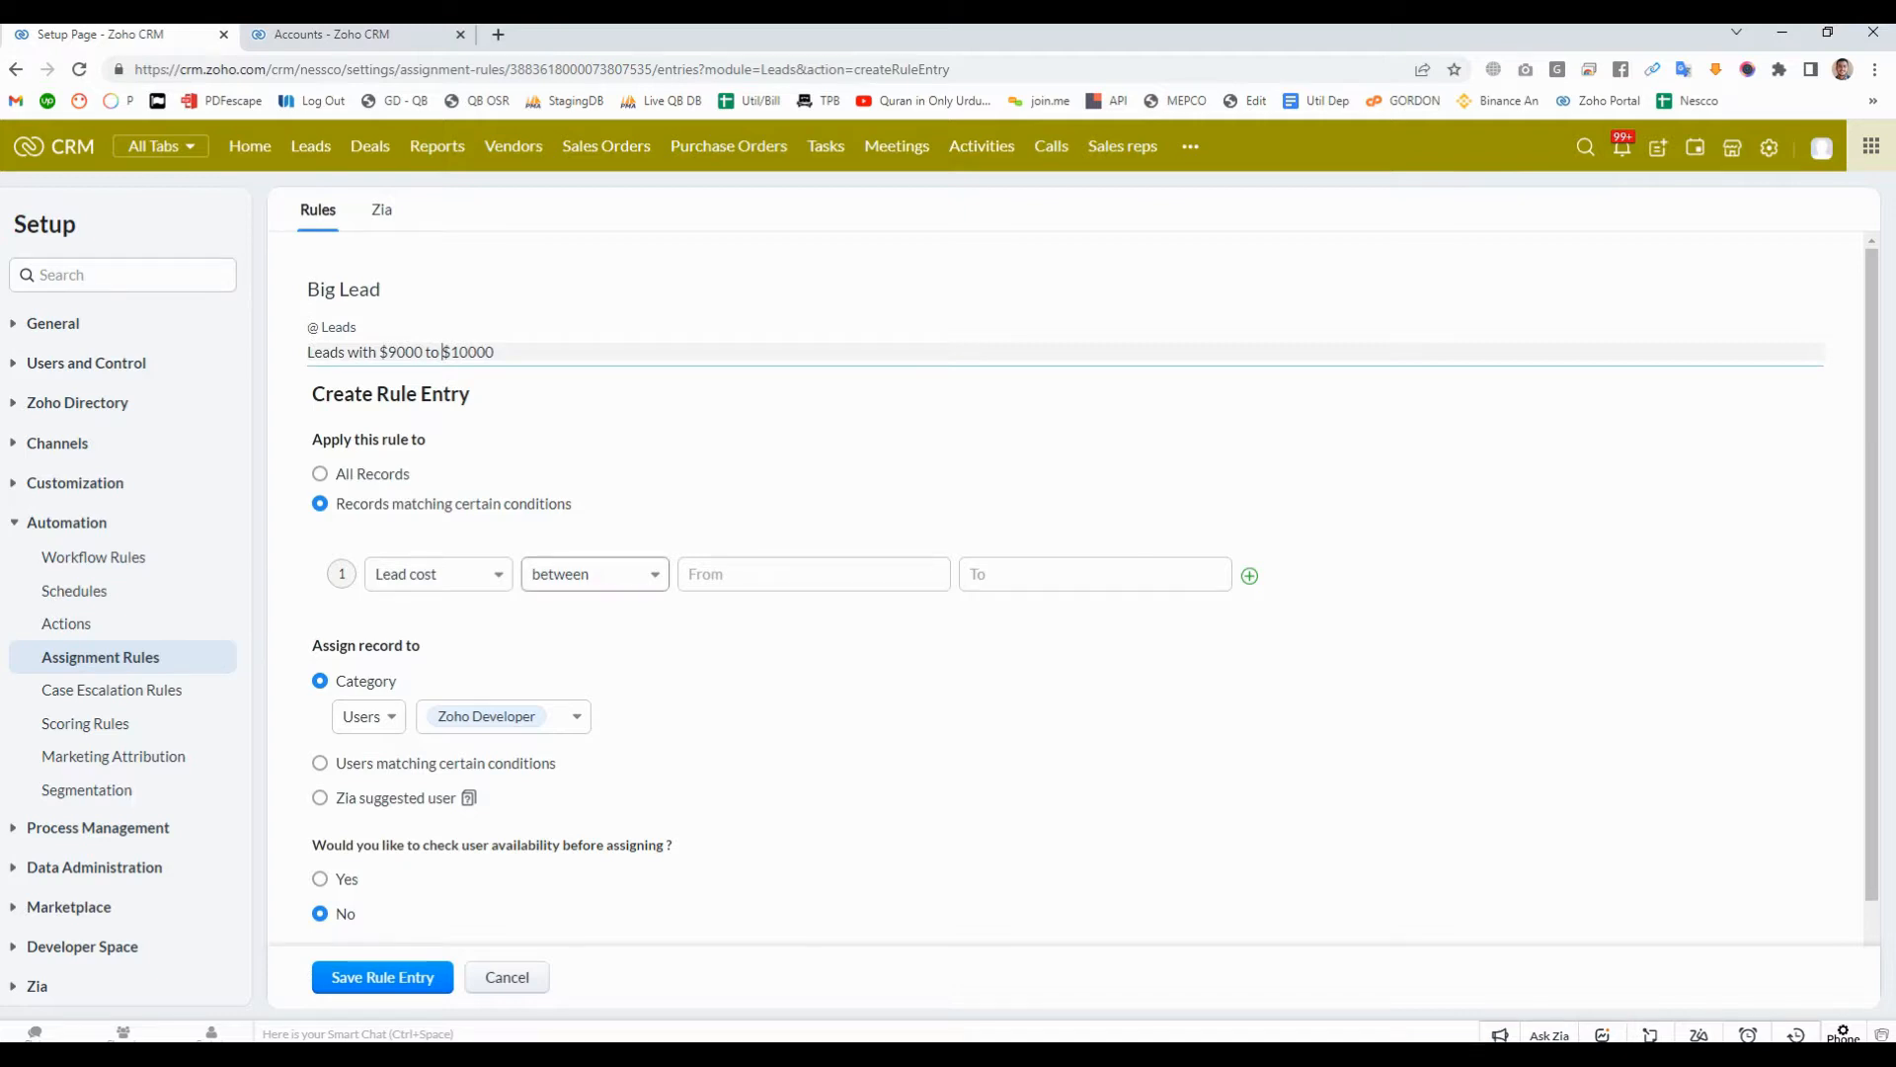
- Set the Lead cost condition's range from 9000 to 10000
click(814, 574)
text(9000)
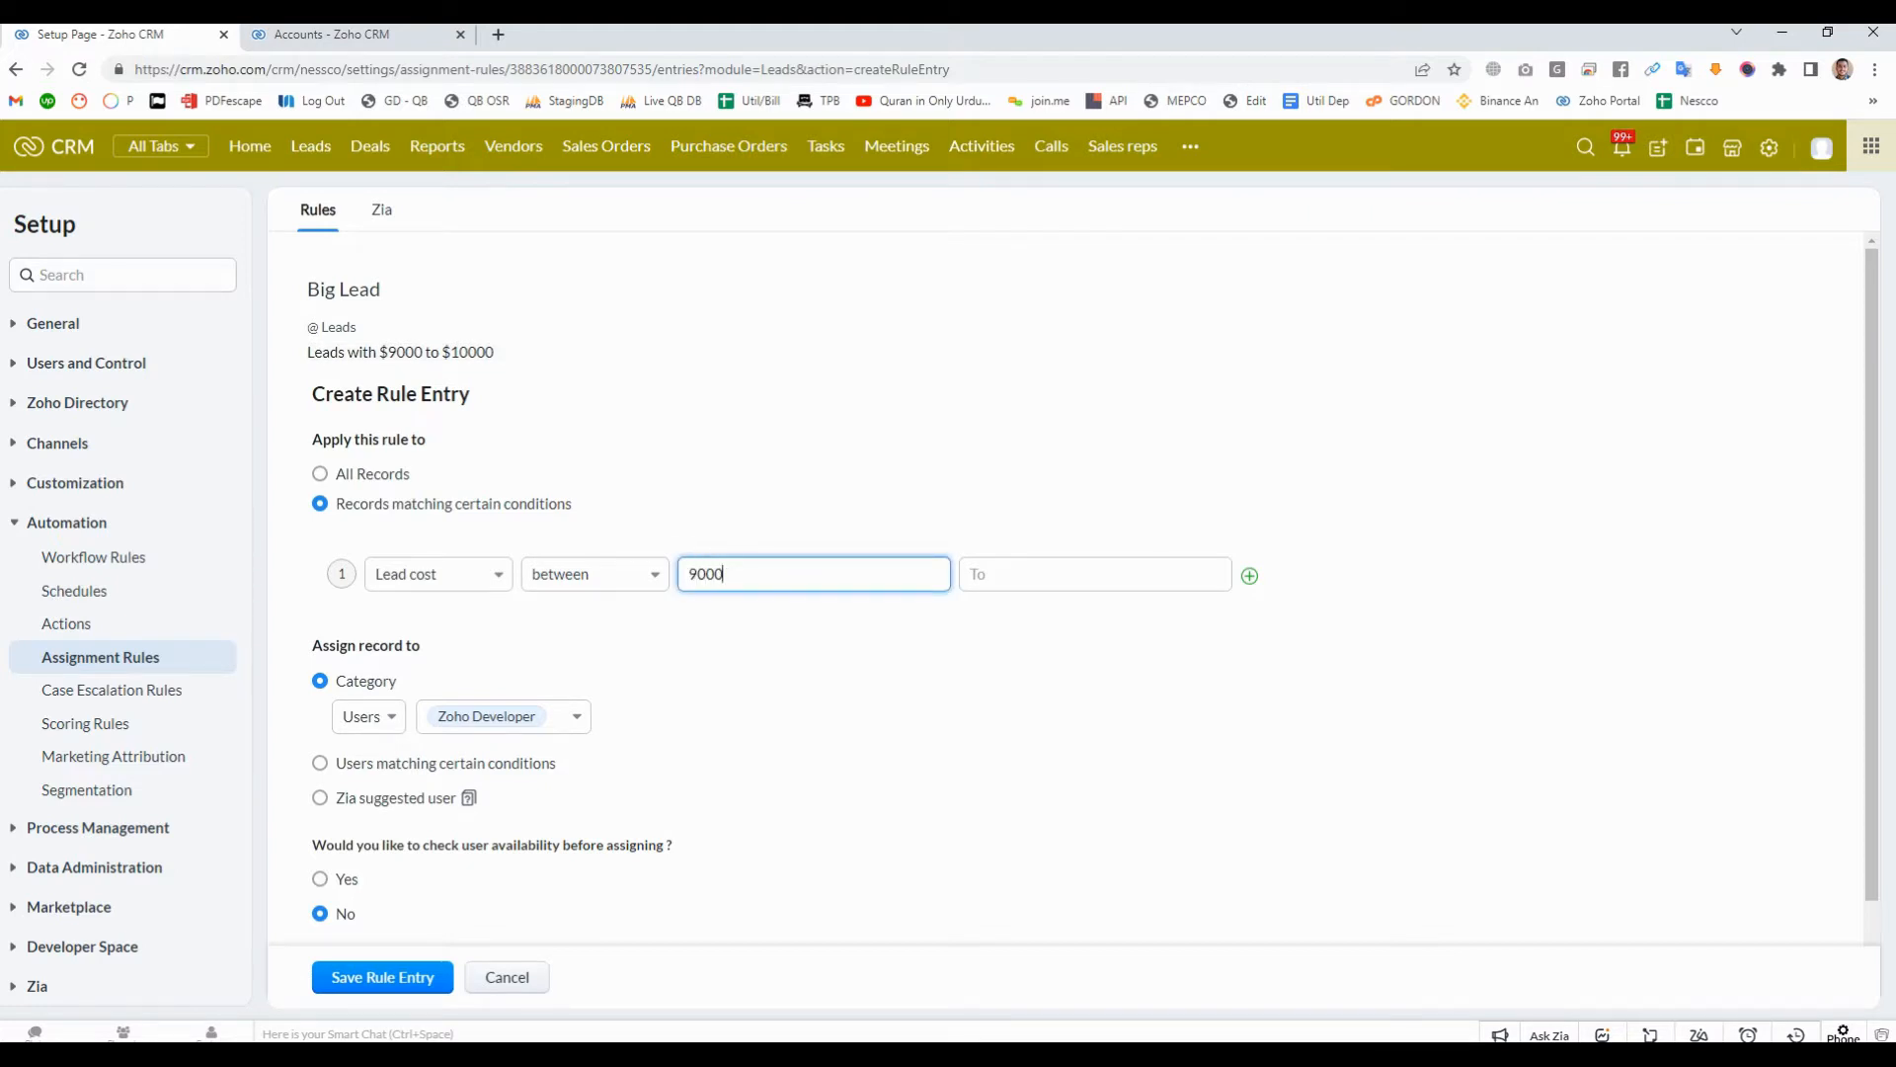
click(1096, 574)
text(1)
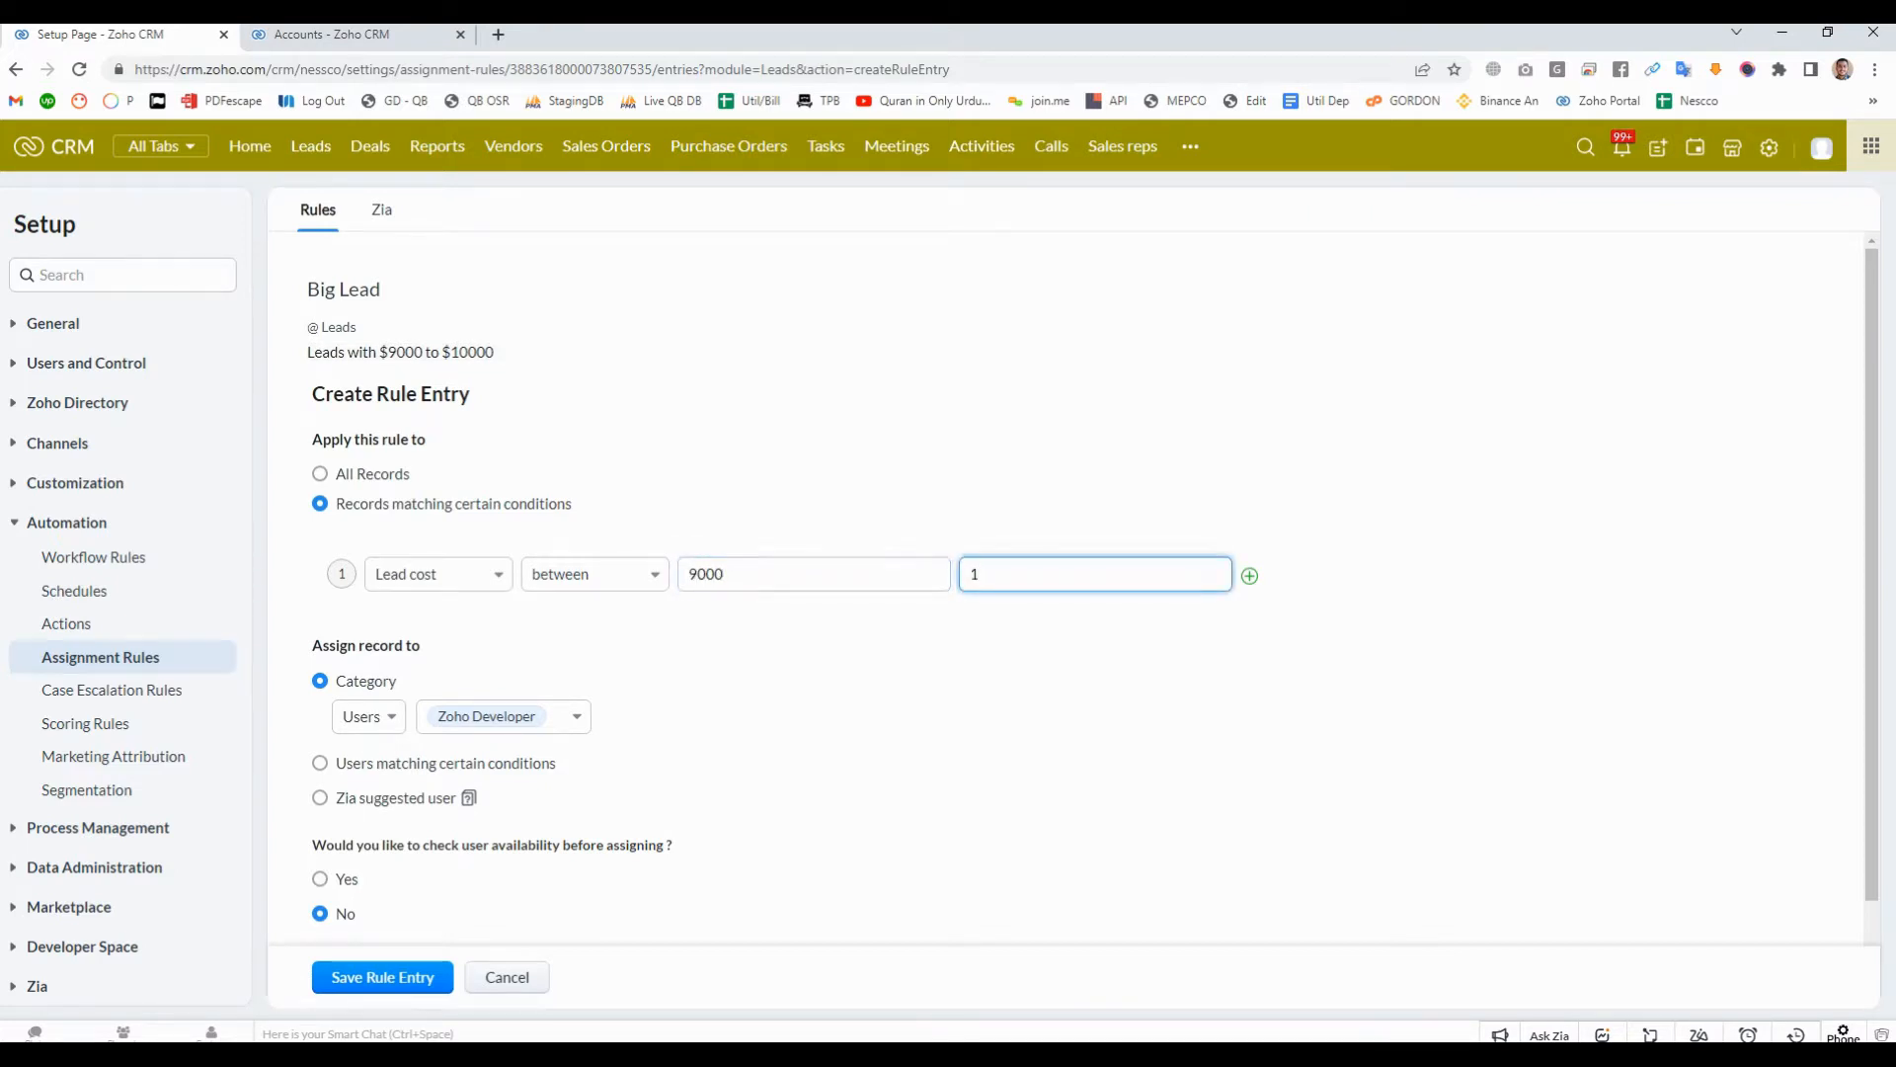
text(000)
text(0)
- Change the Lead cost condition's operator to >= and set its value to 9000
click(596, 575)
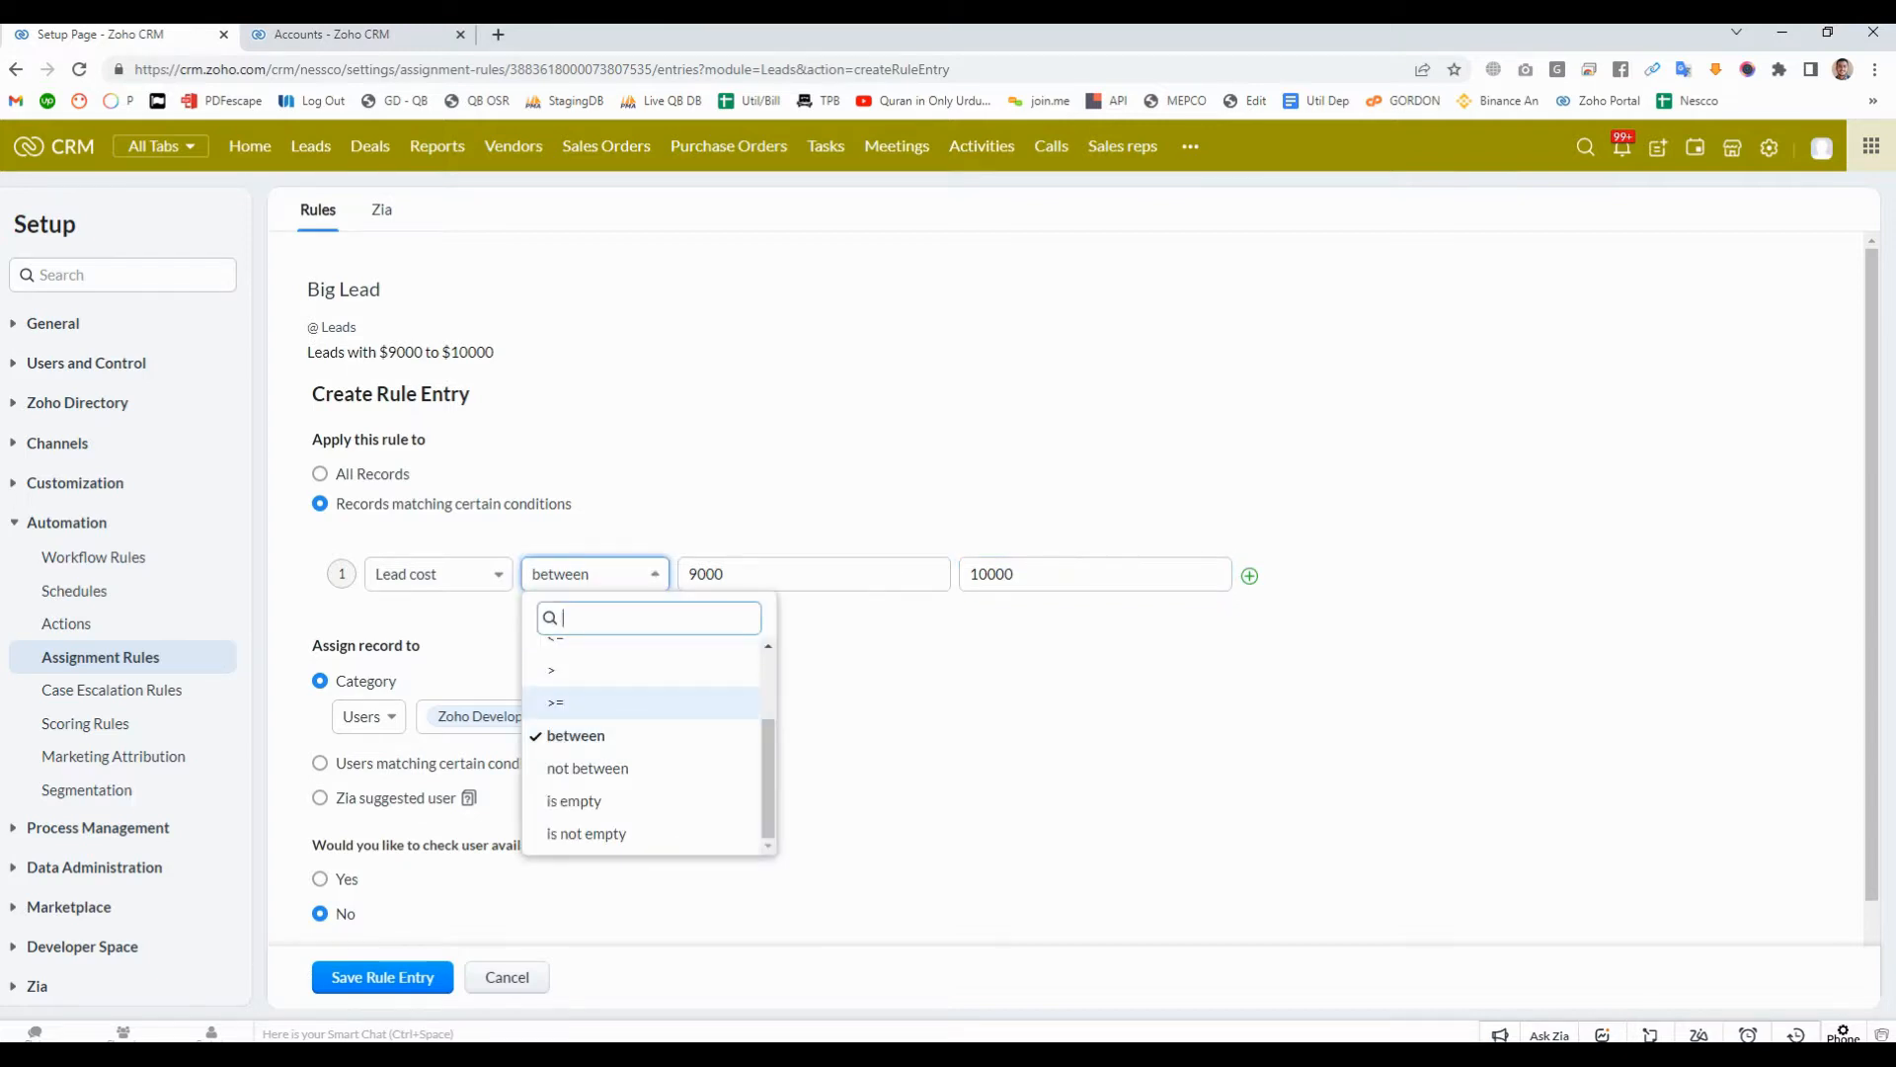
key(Return)
text(9000)
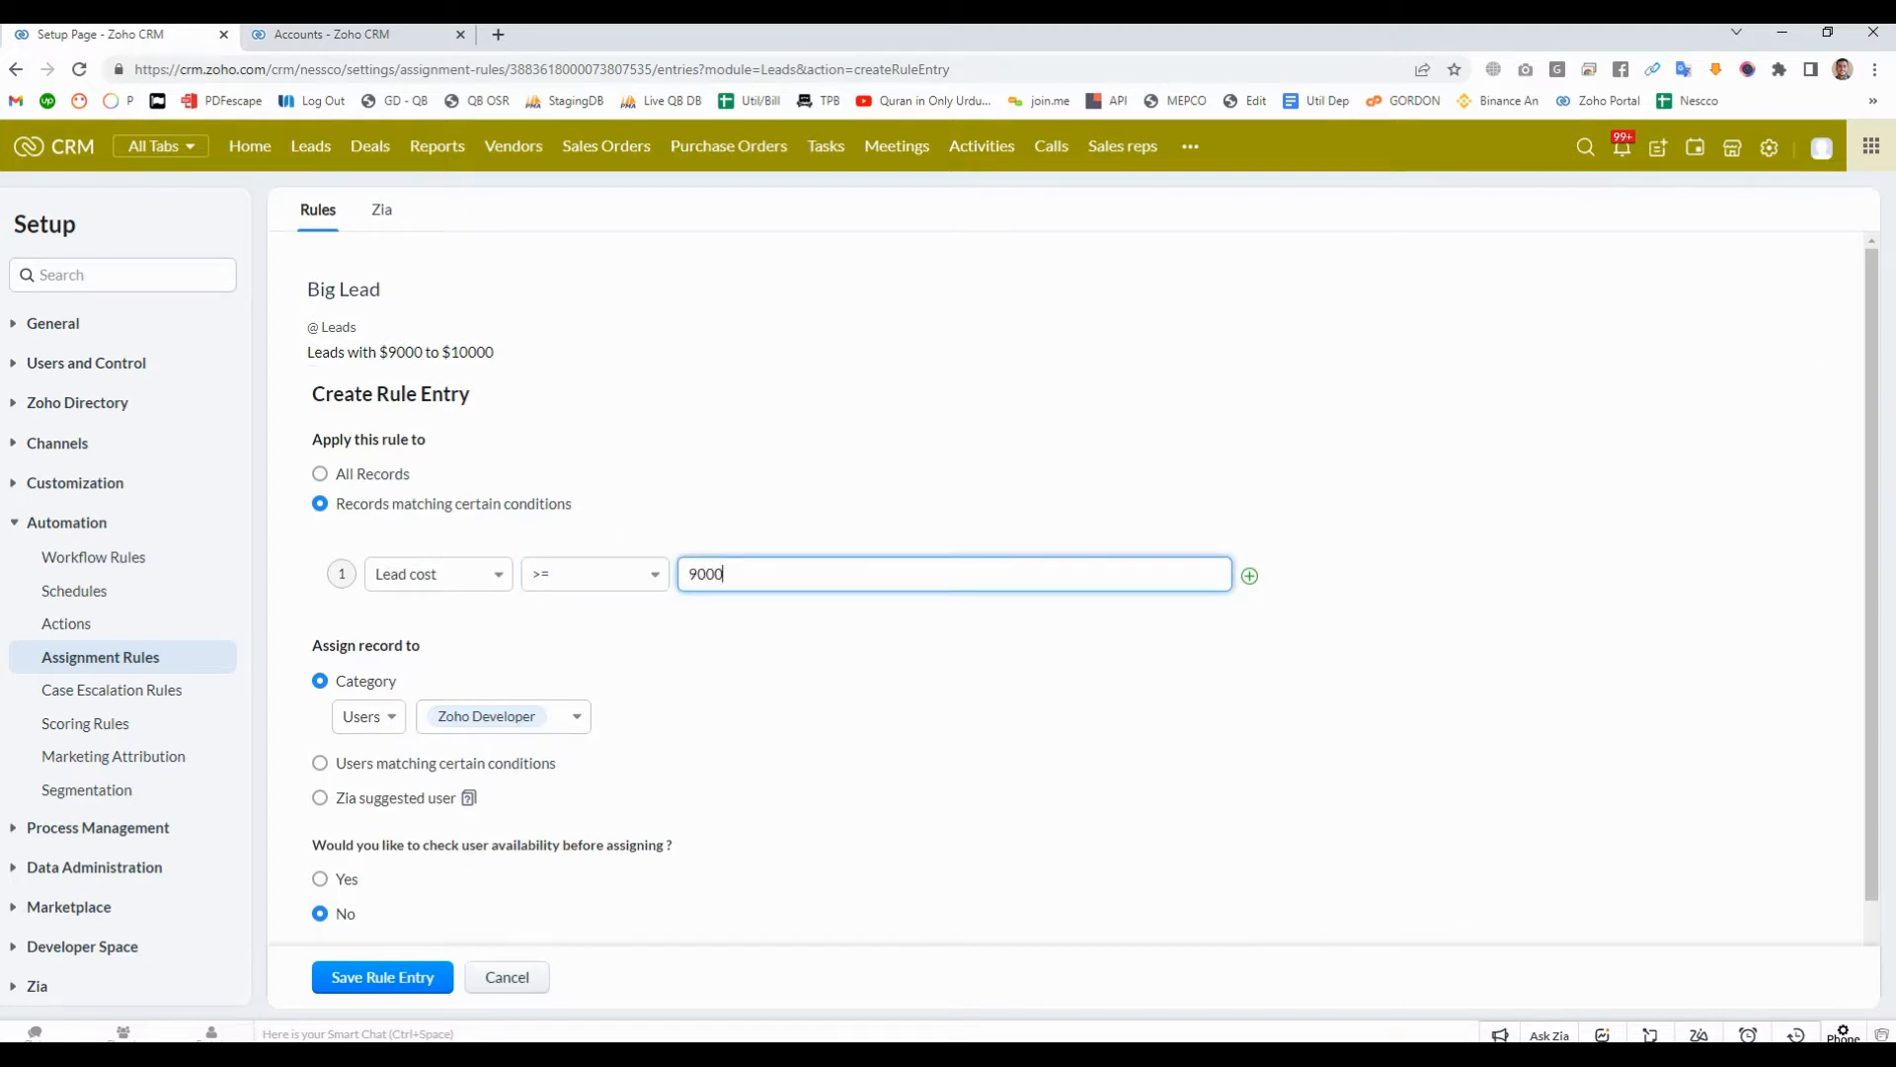
- Change the Big Lead rule's description to "Leads cost greater than = $9000"
click(445, 353)
click(378, 353)
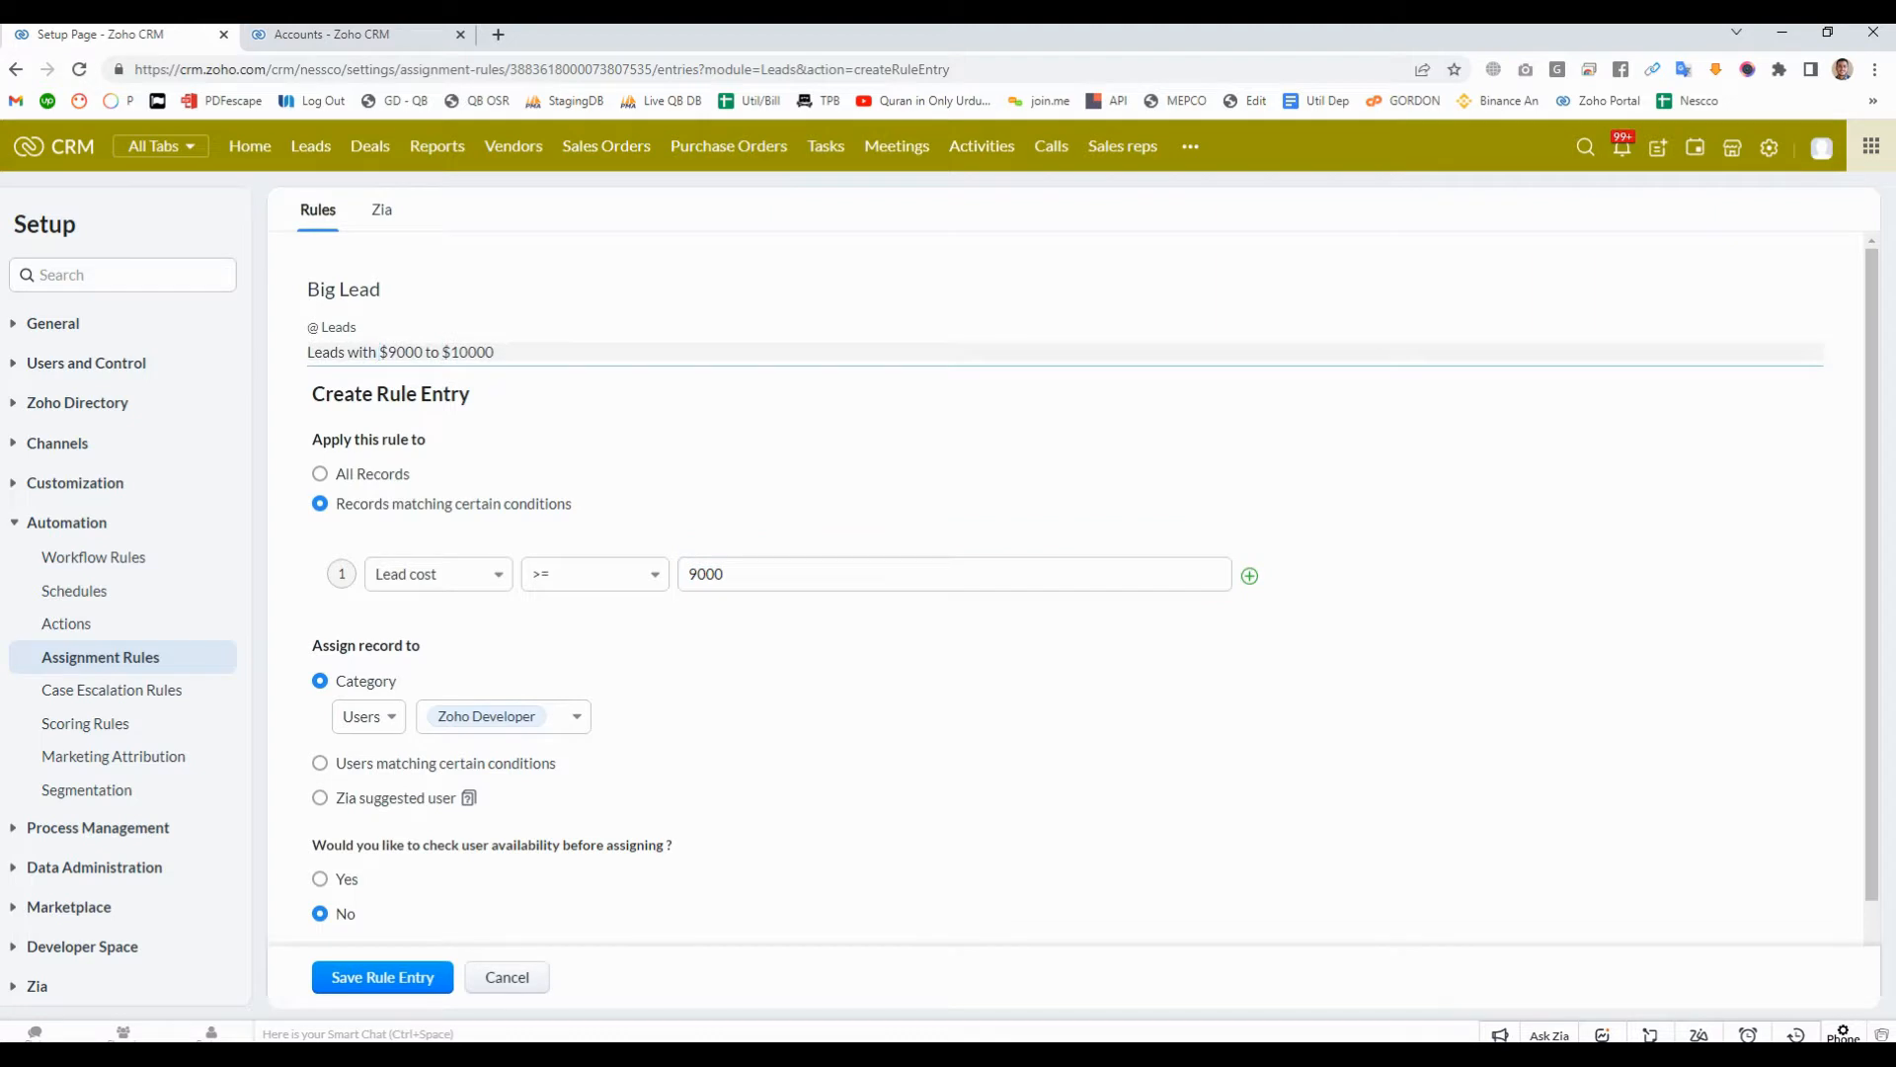
drag(379, 352, 494, 353)
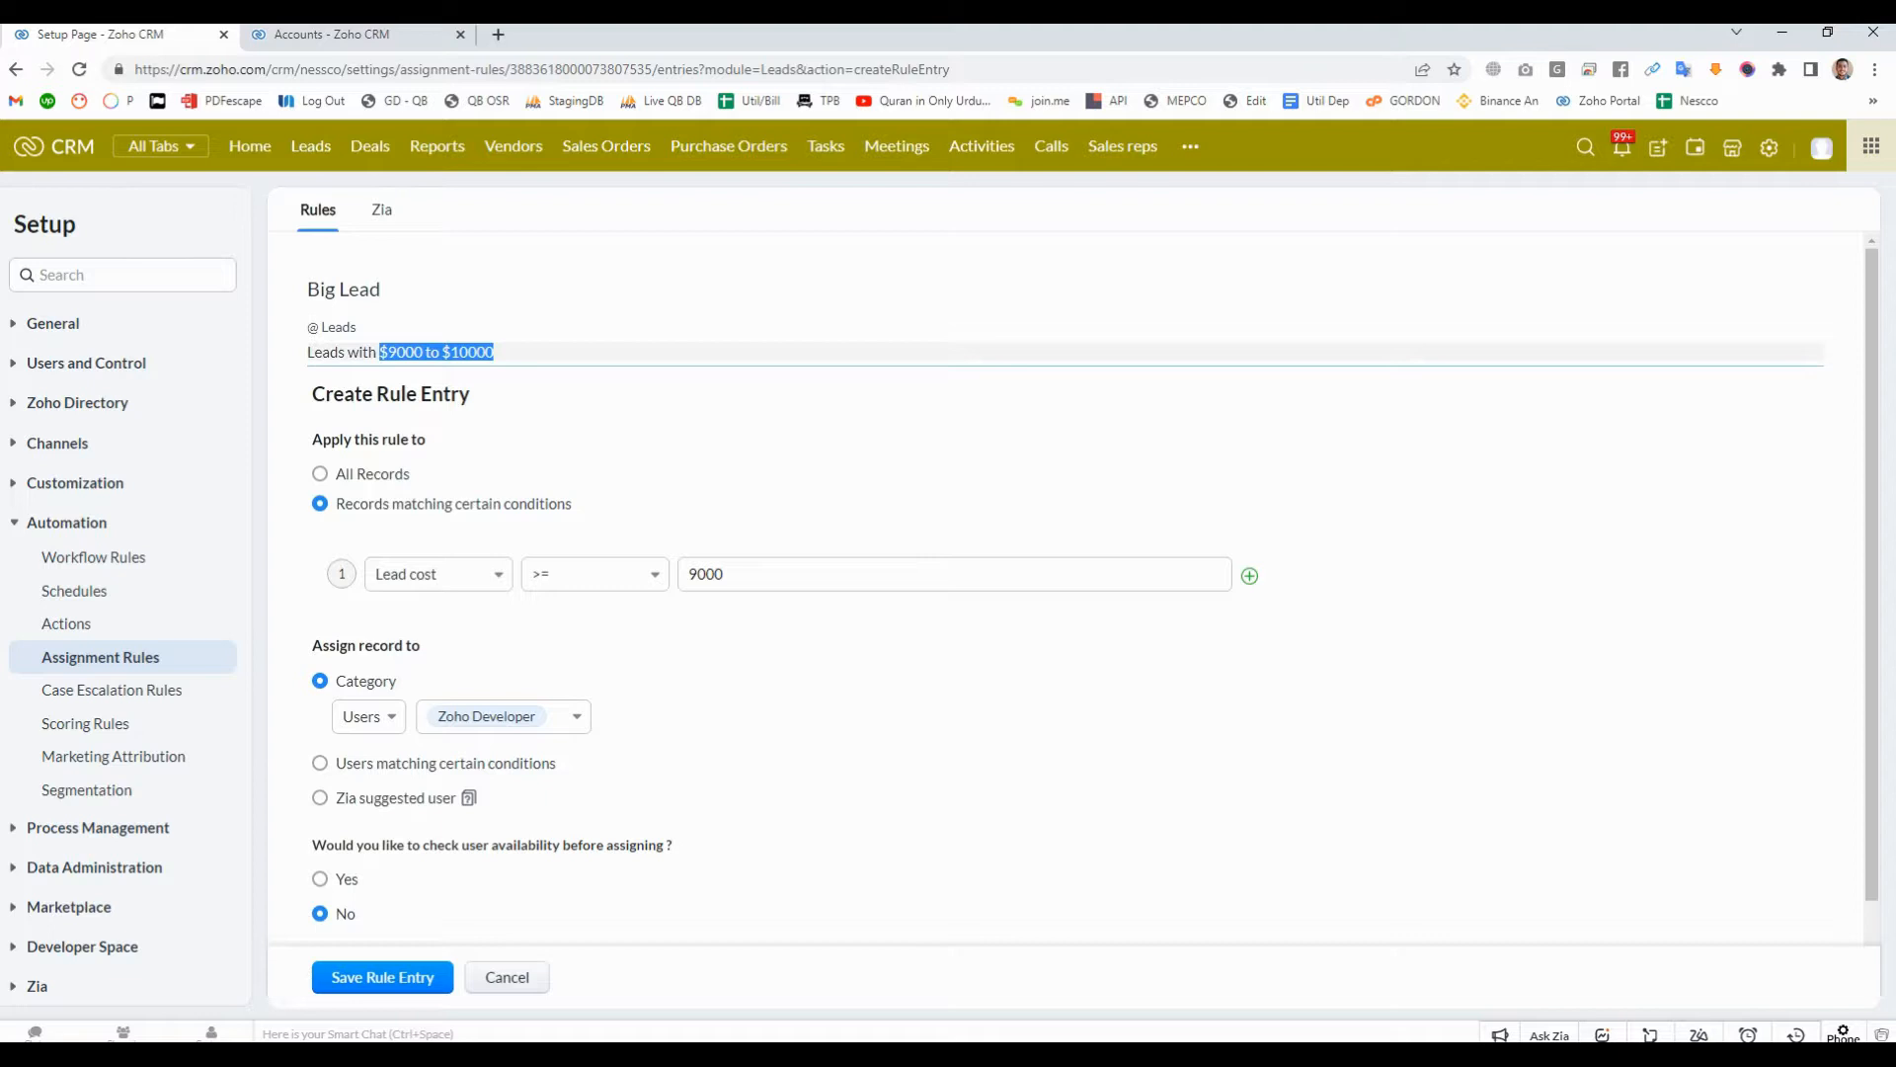
key(BackSpace)
key(BackSpace)
key(BackSpace)
key(BackSpace)
key(BackSpace)
key(BackSpace)
key(BackSpace)
text(cost )
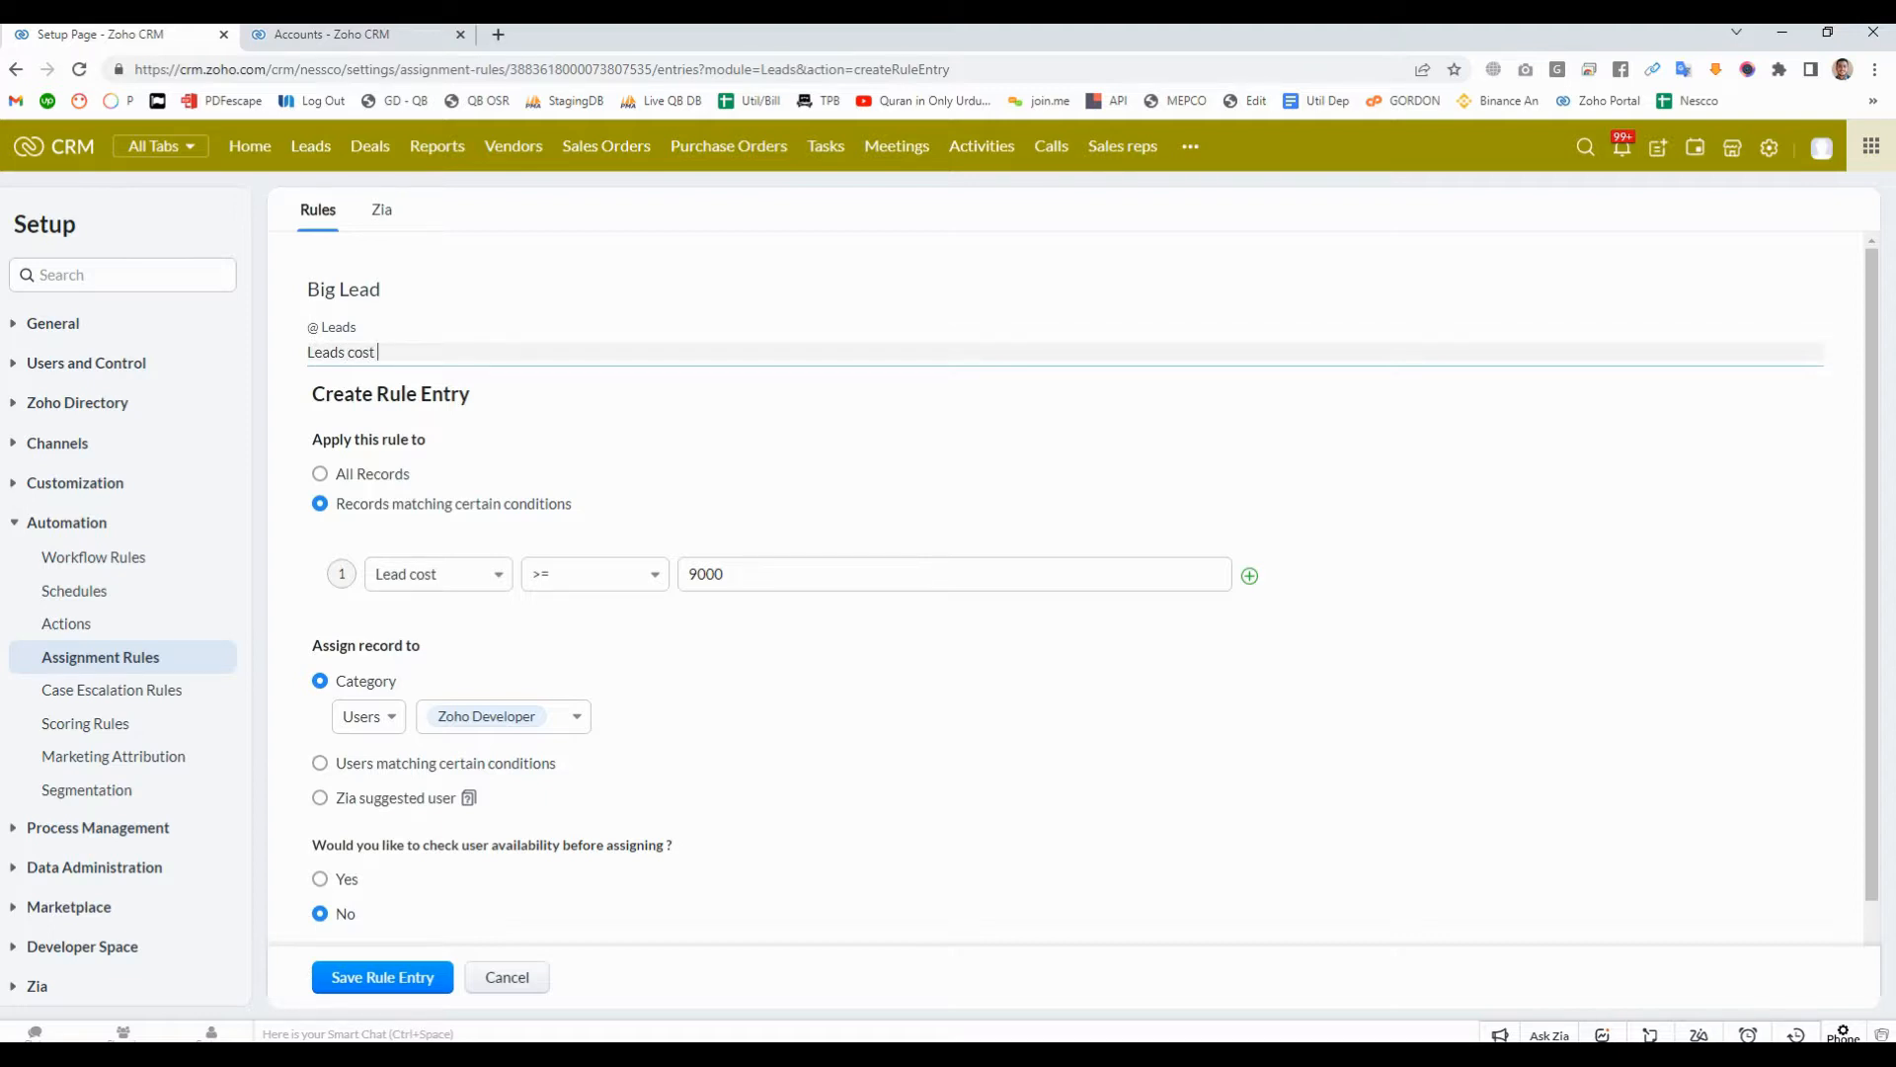
text(greater than)
text( $9000)
key(Right)
key(Right)
key(Right)
key(Right)
key(Right)
key(Right)
text(=)
key(shift+Home)
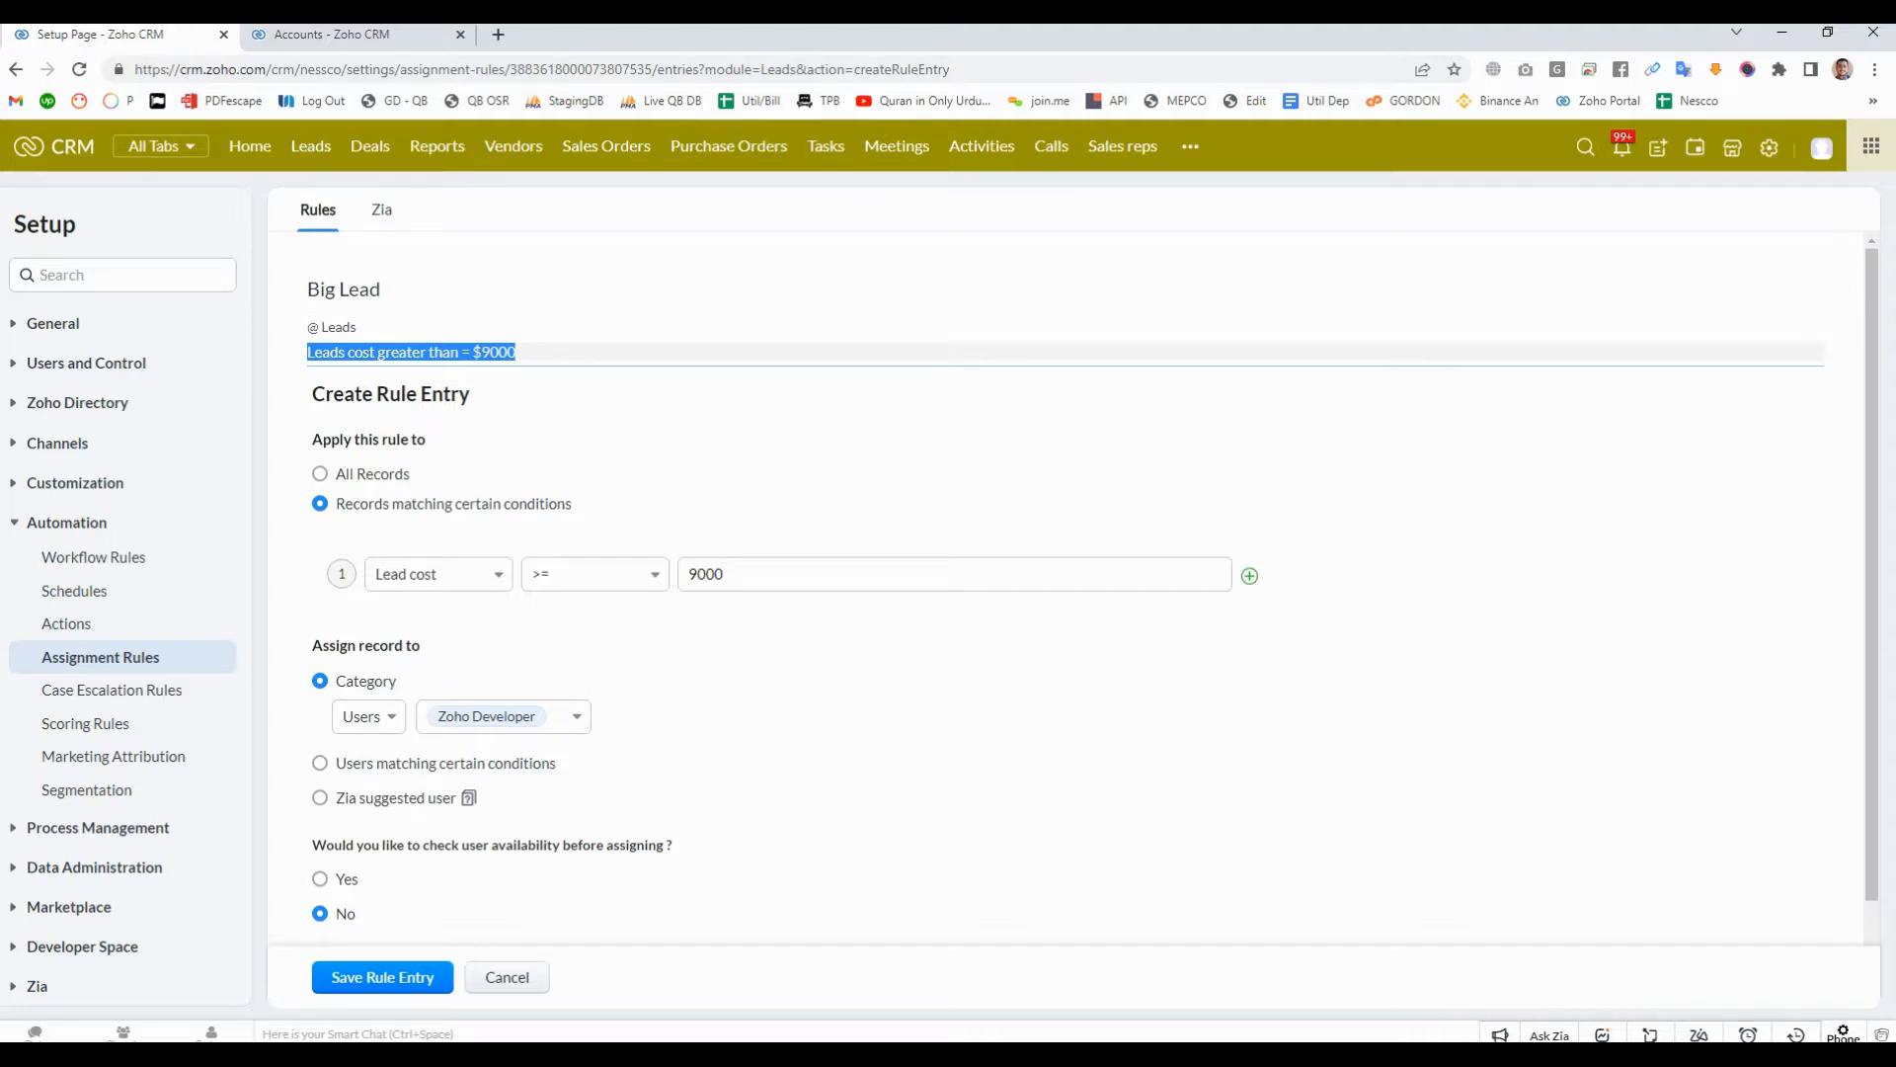
click(928, 405)
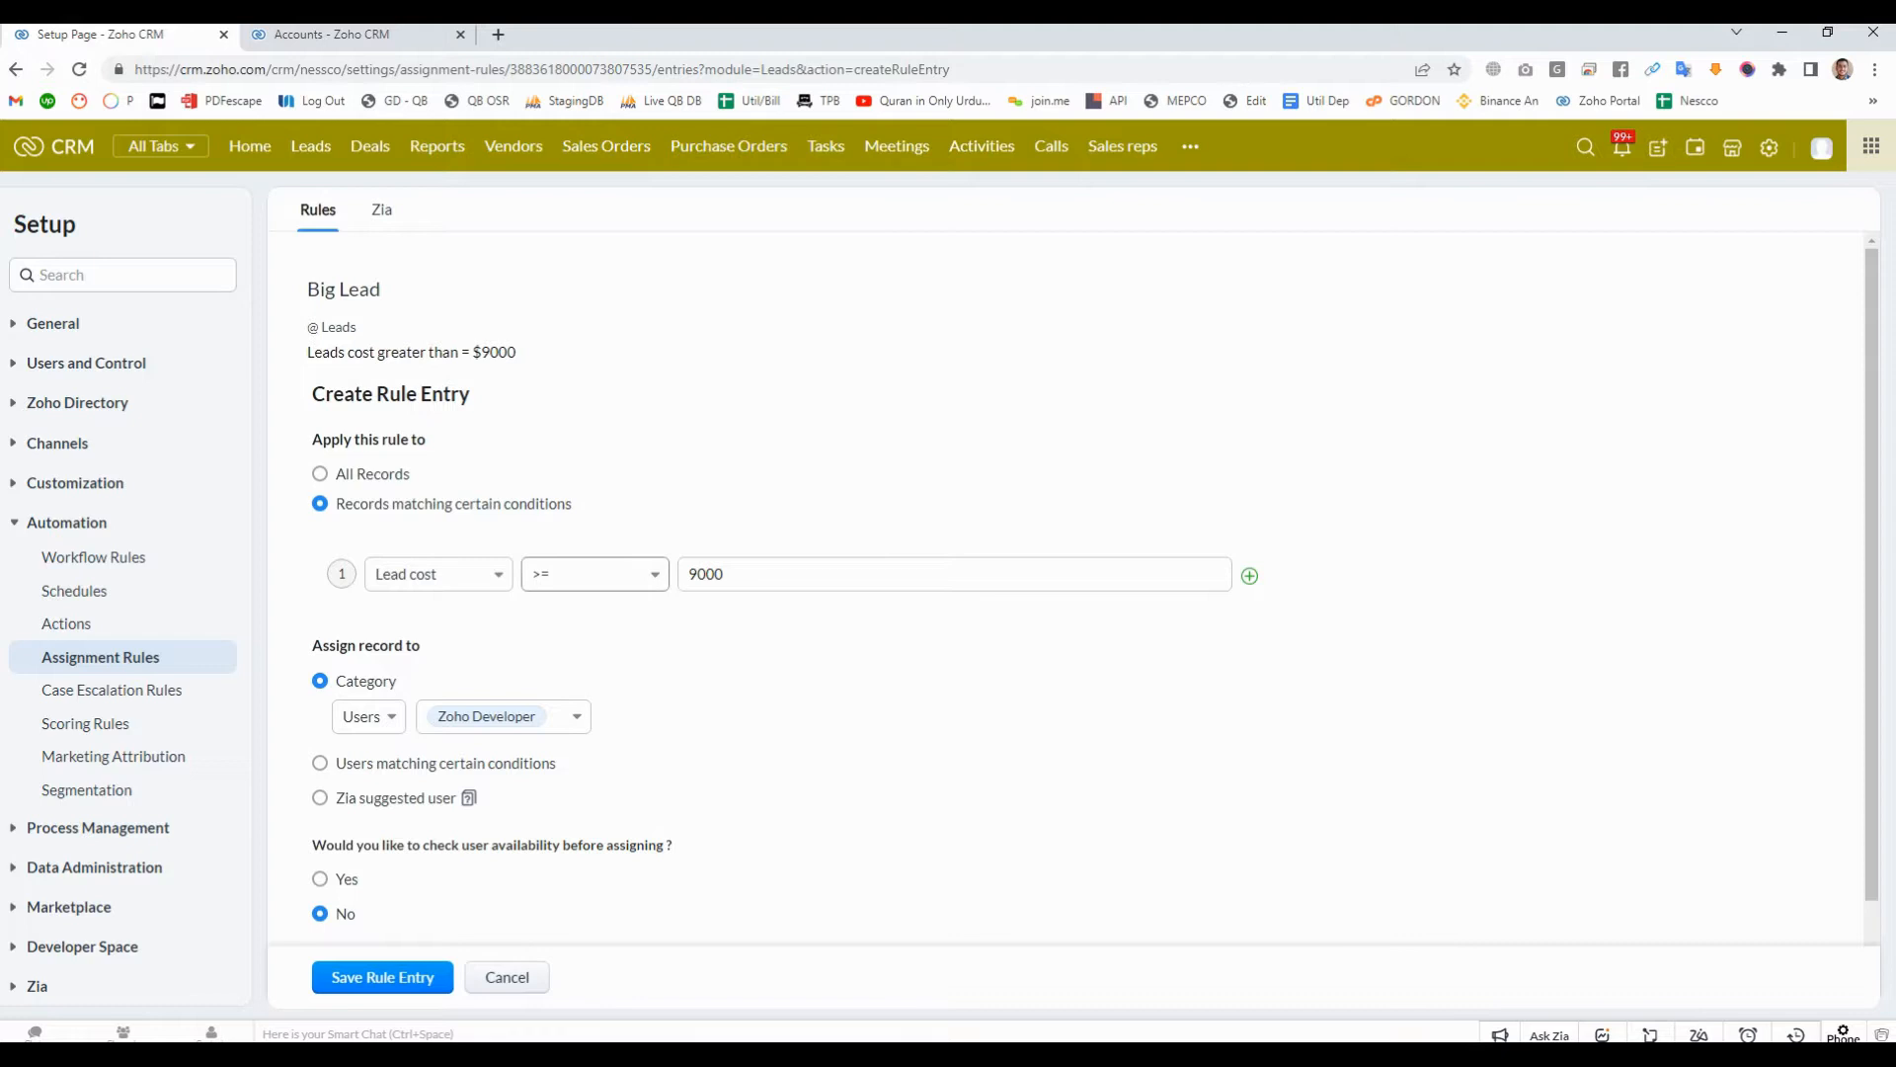
- Try the user availability check with the Shift timing option, and set the check back to No
double_click(722, 574)
click(783, 613)
scroll(1091, 590, down, 1)
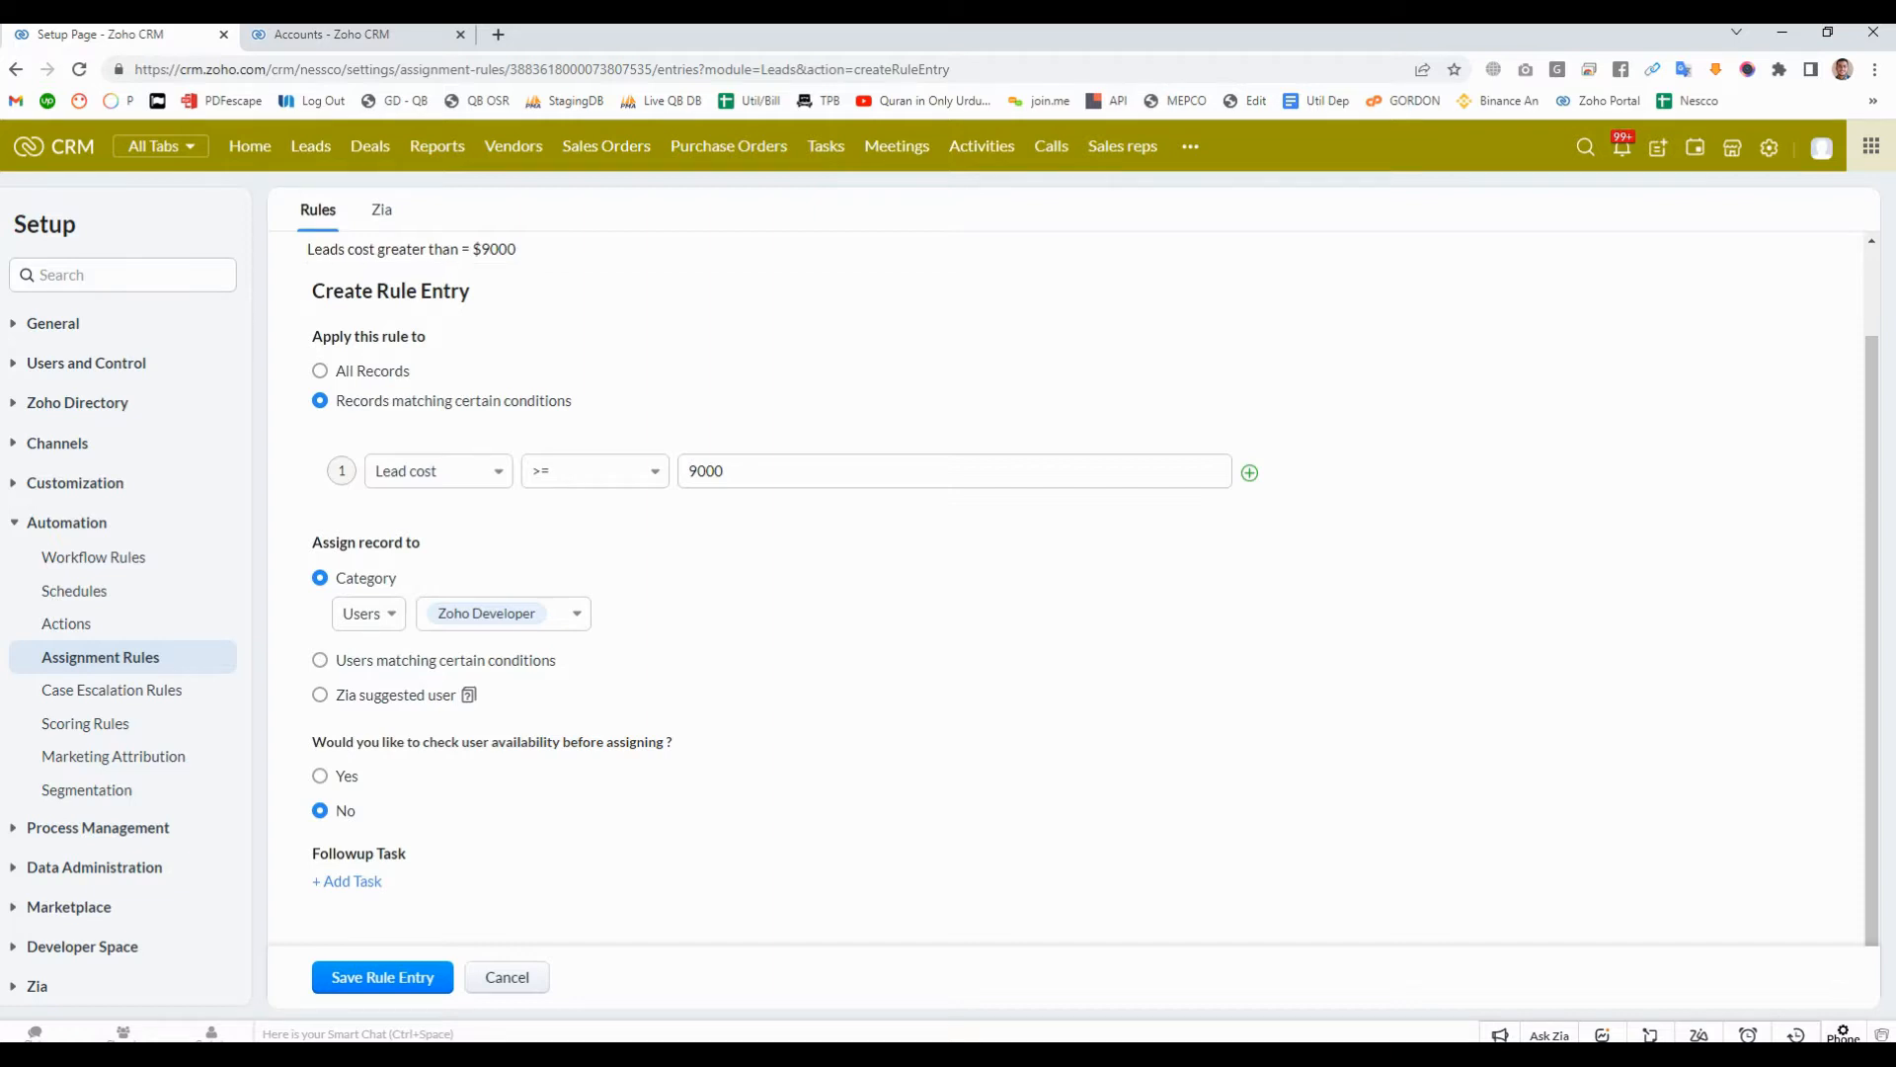
click(320, 776)
scroll(1087, 592, down, 2)
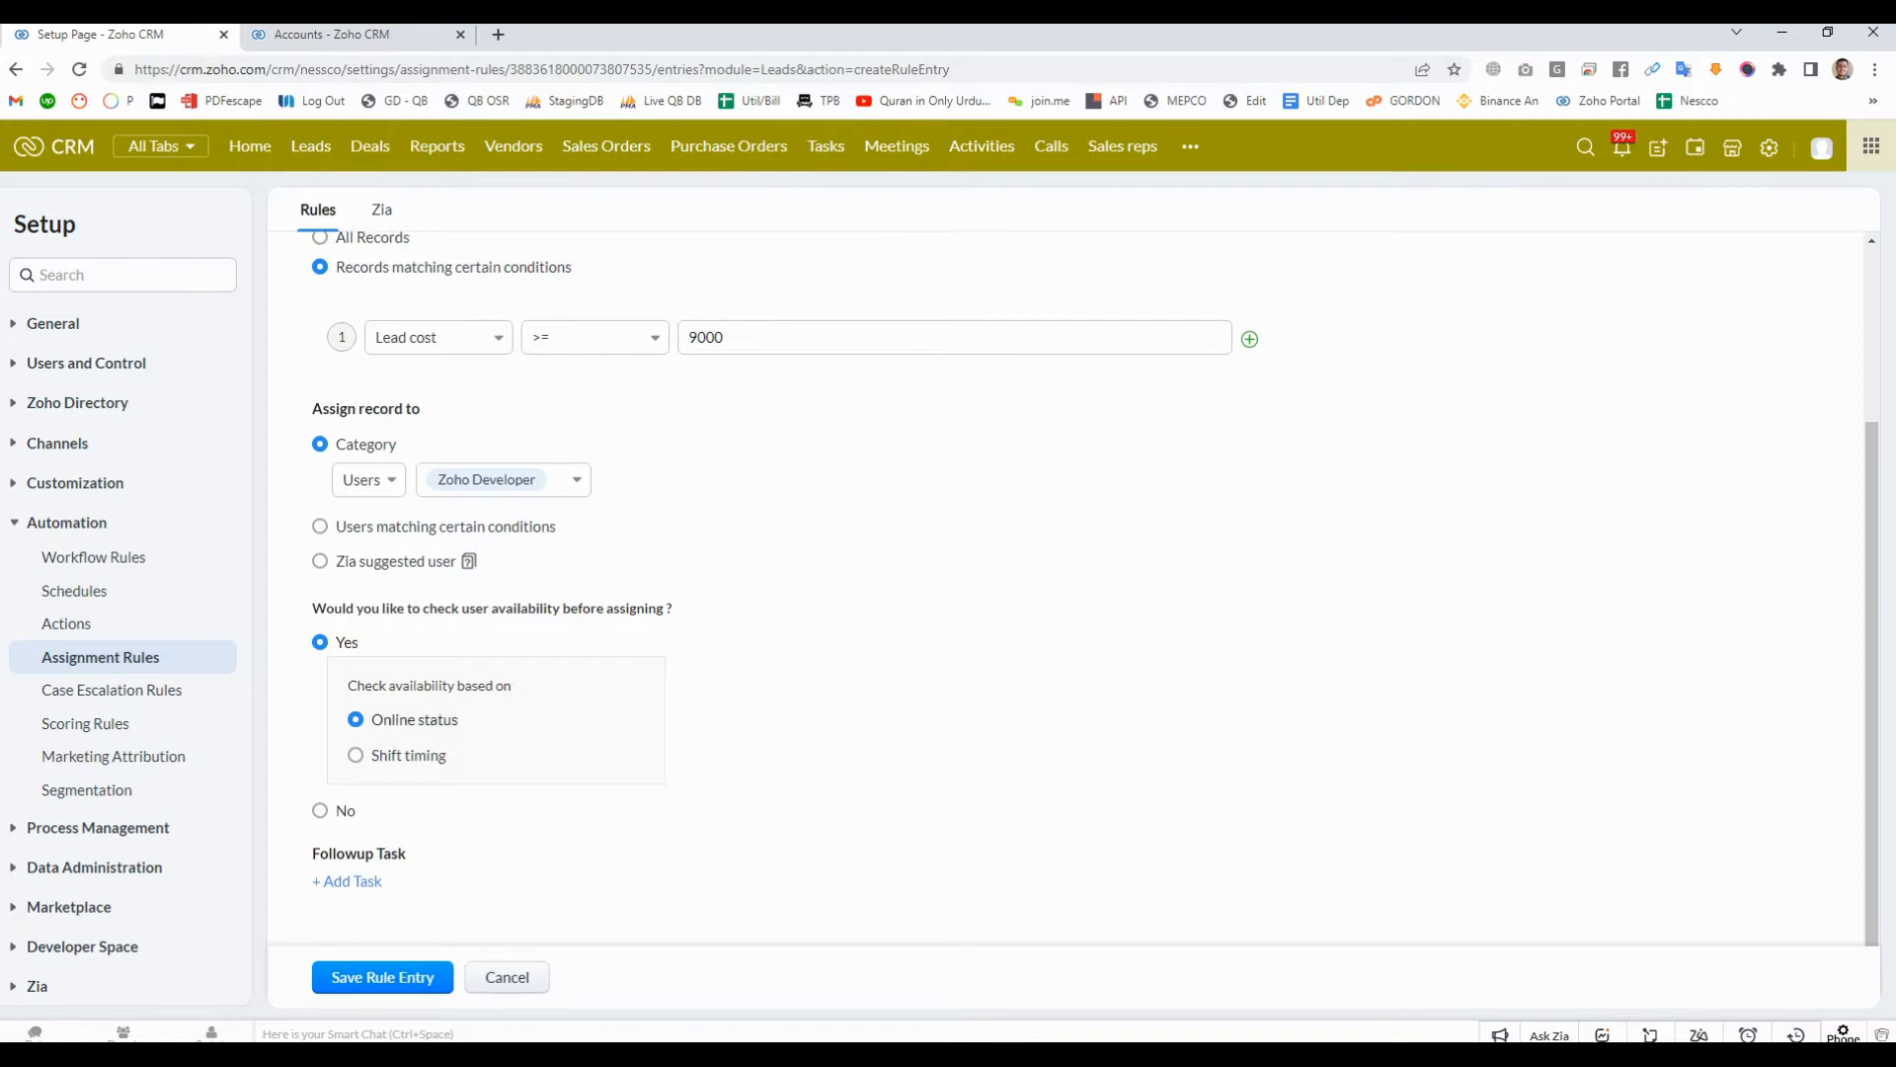
click(355, 754)
click(320, 810)
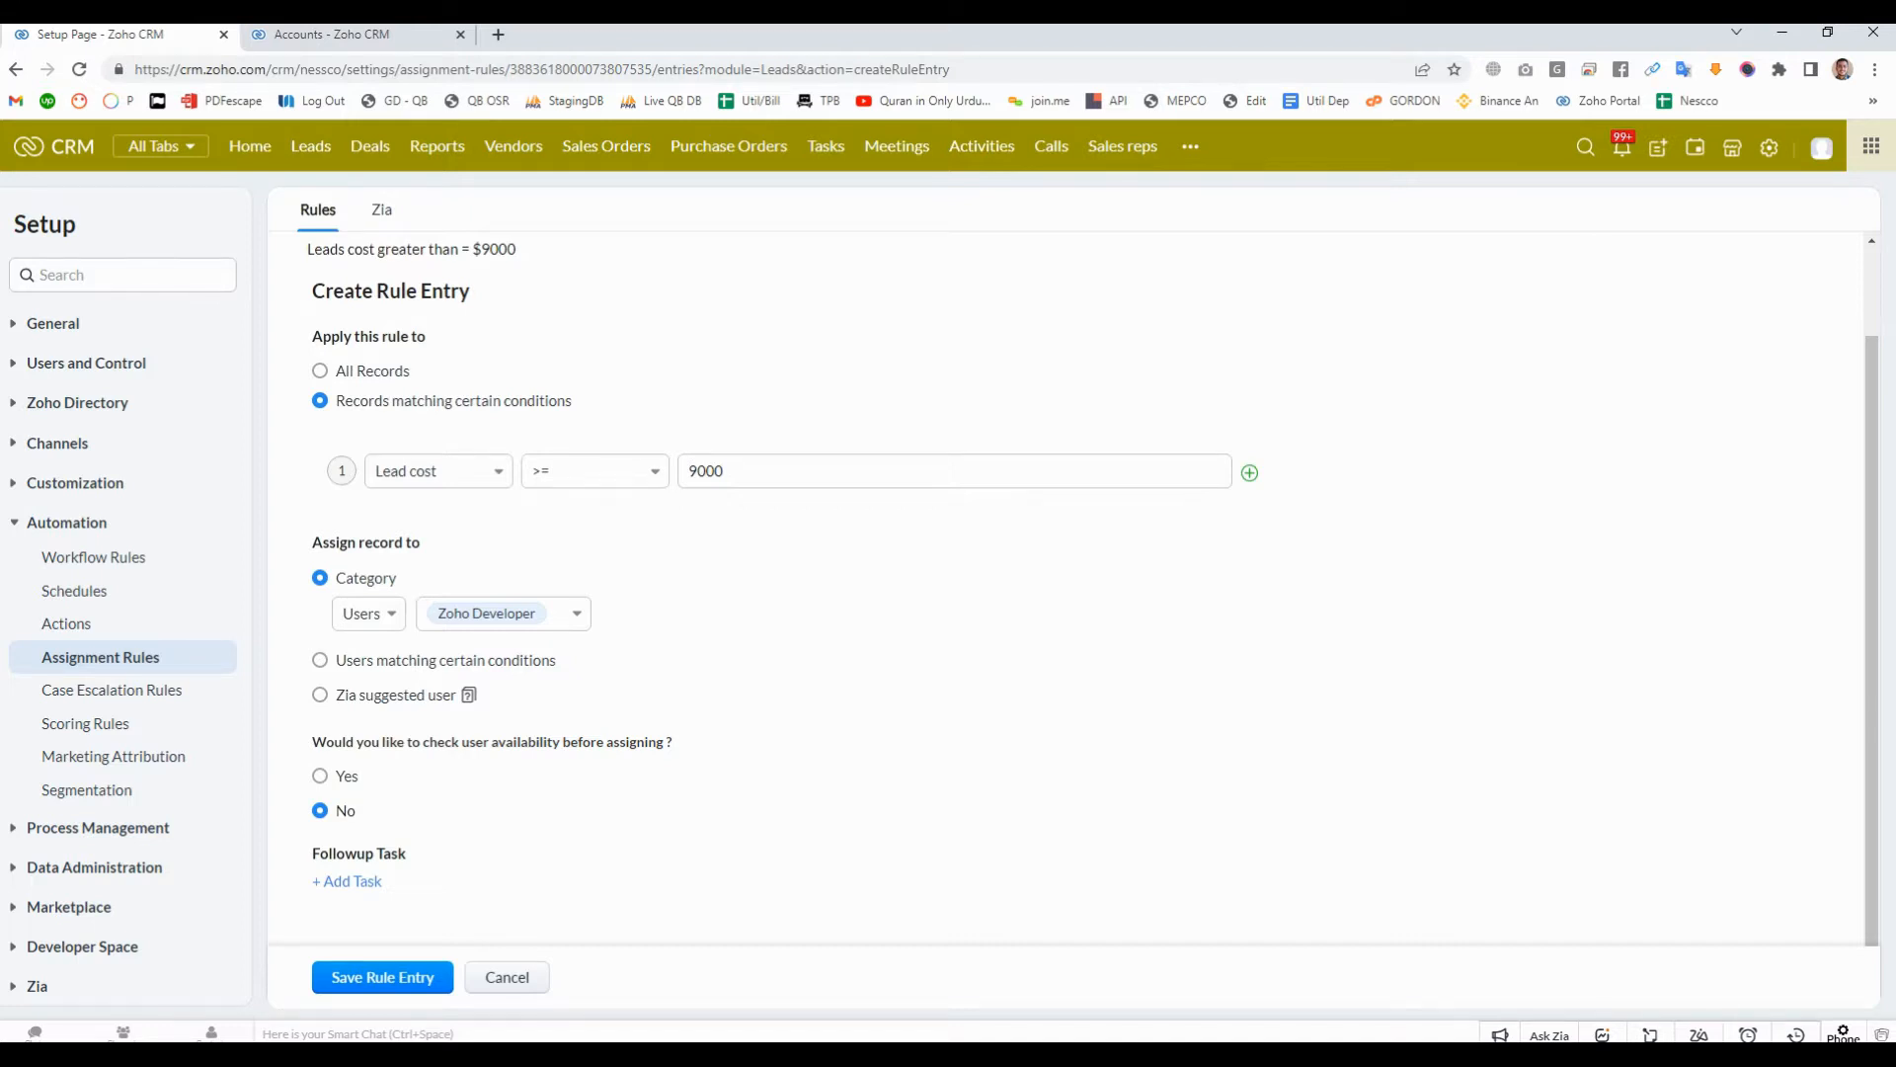
- Look at the follow-up tasks on offer without associating one, and save the rule entry
click(348, 881)
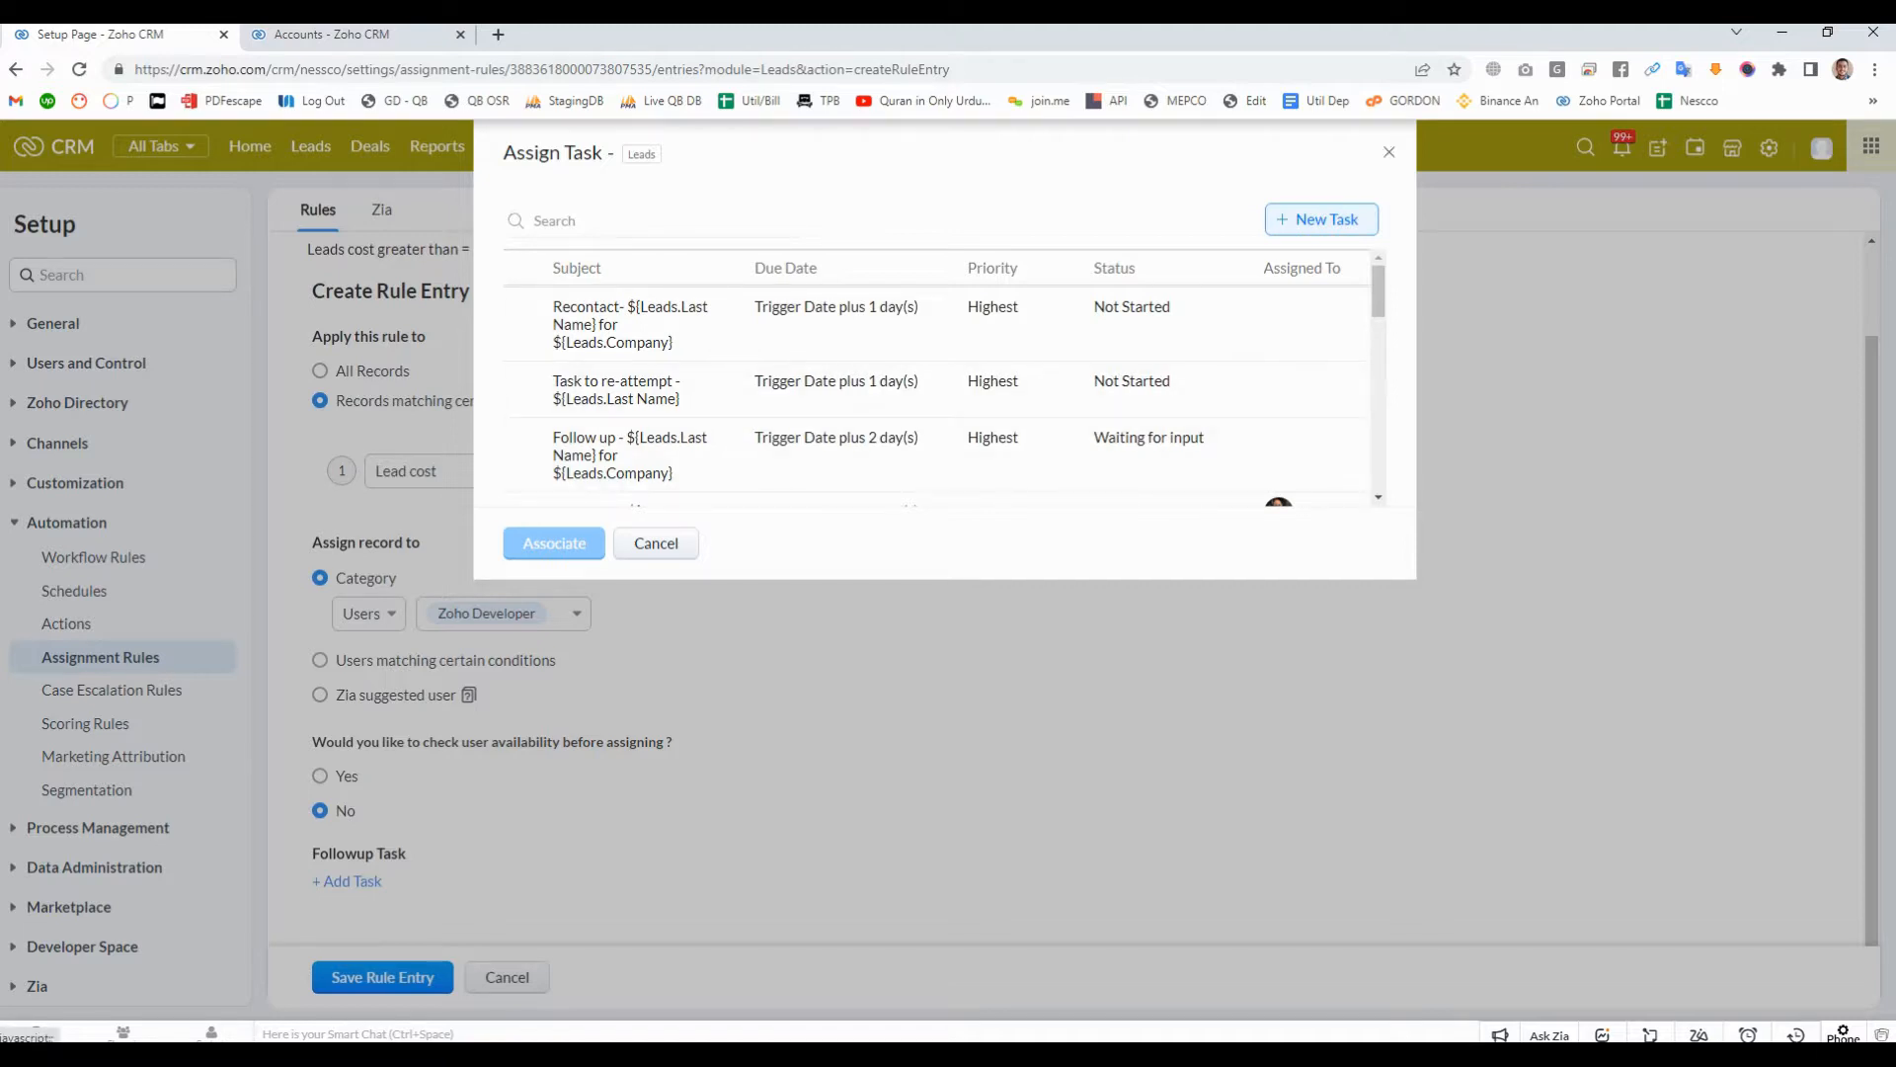
click(1390, 152)
scroll(1067, 588, up, 1)
scroll(1066, 589, down, 1)
click(383, 977)
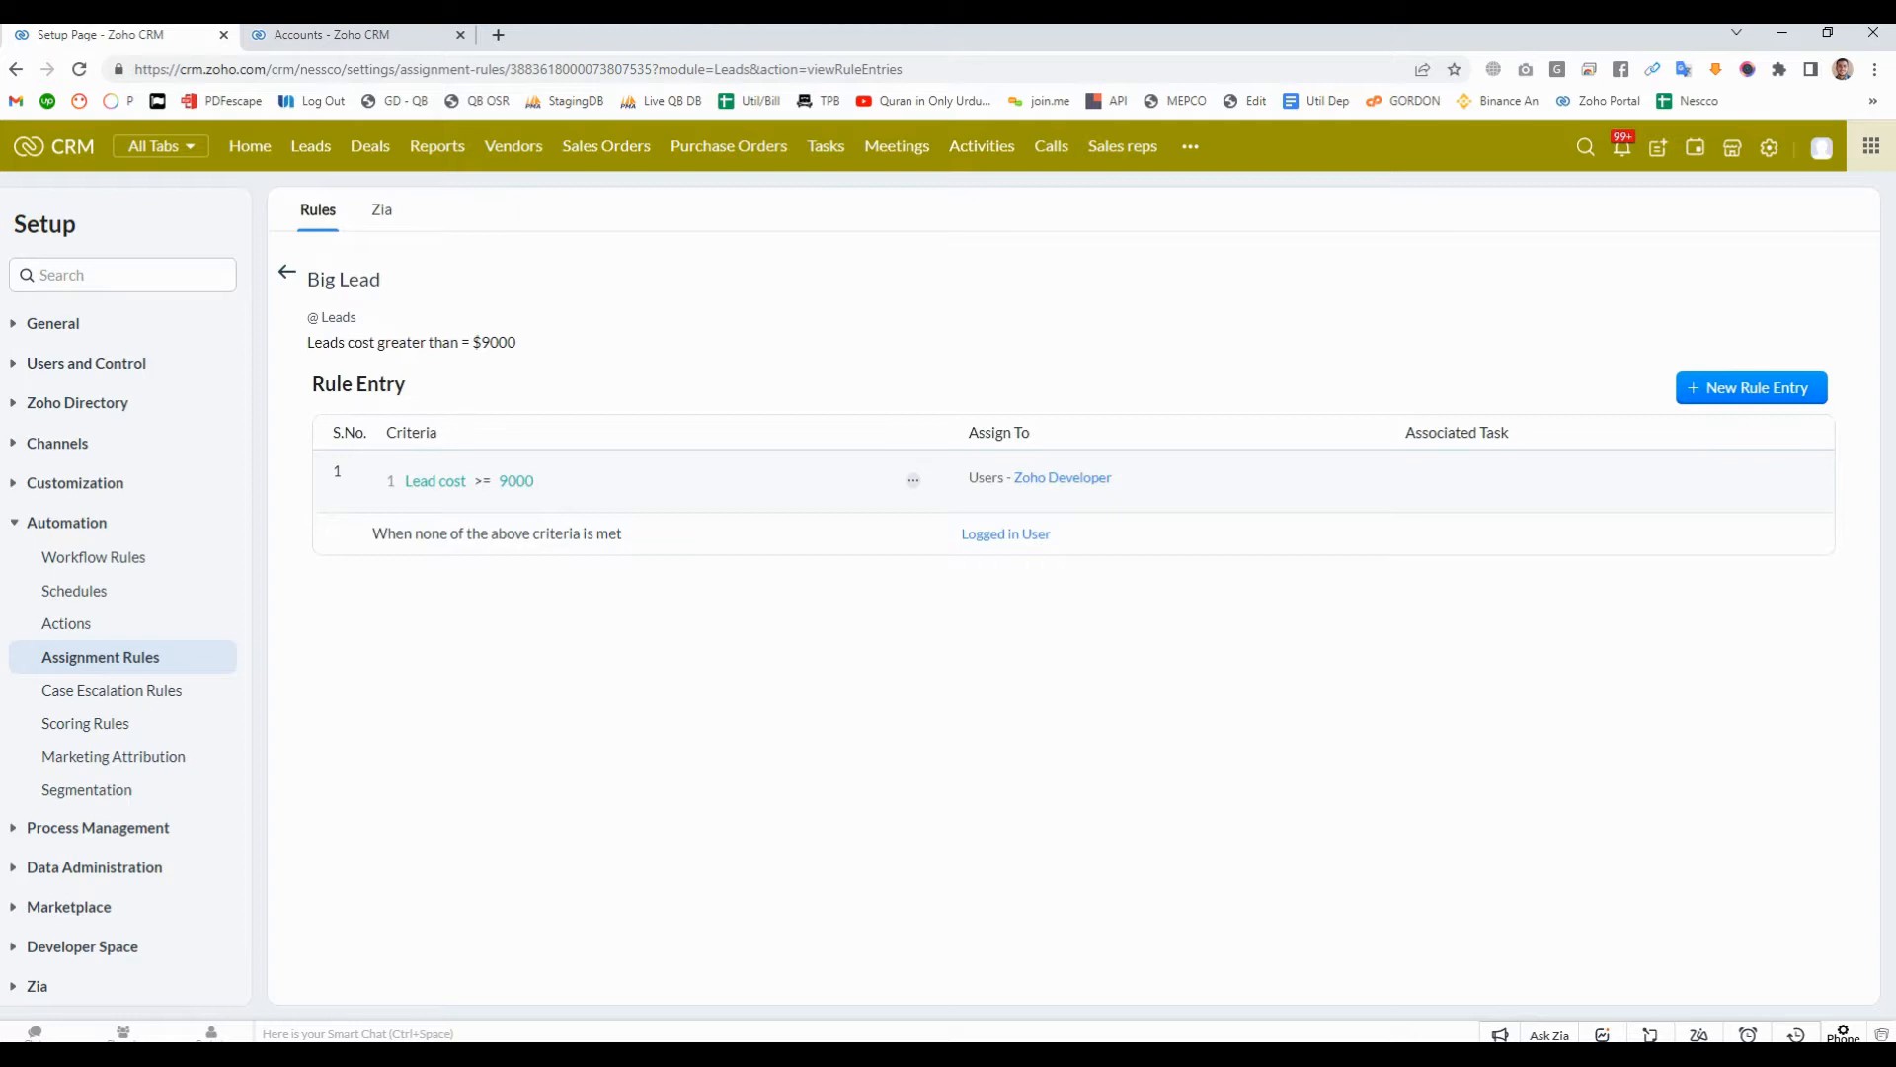
- Replace Logged in User with a specific user as the default assignee when no criteria are met, and save
click(1006, 535)
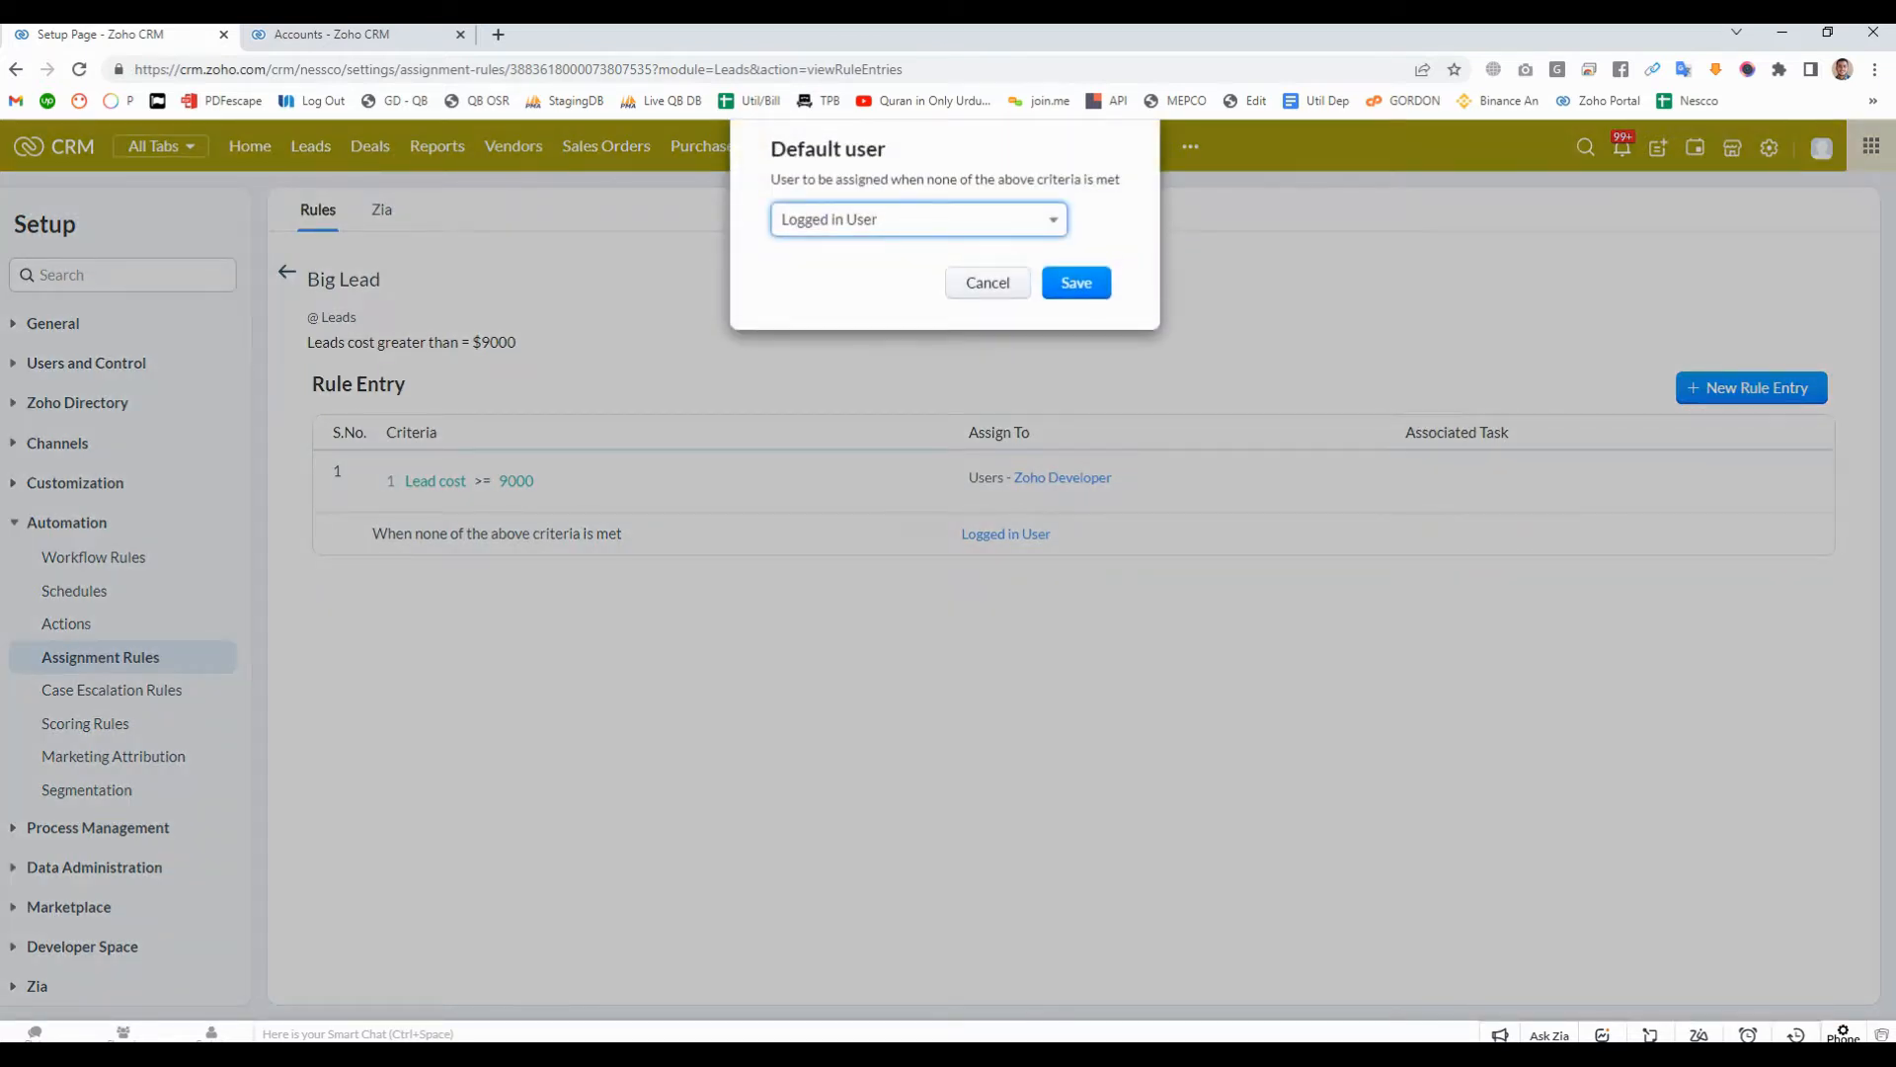
click(919, 220)
scroll(885, 472, down, 1)
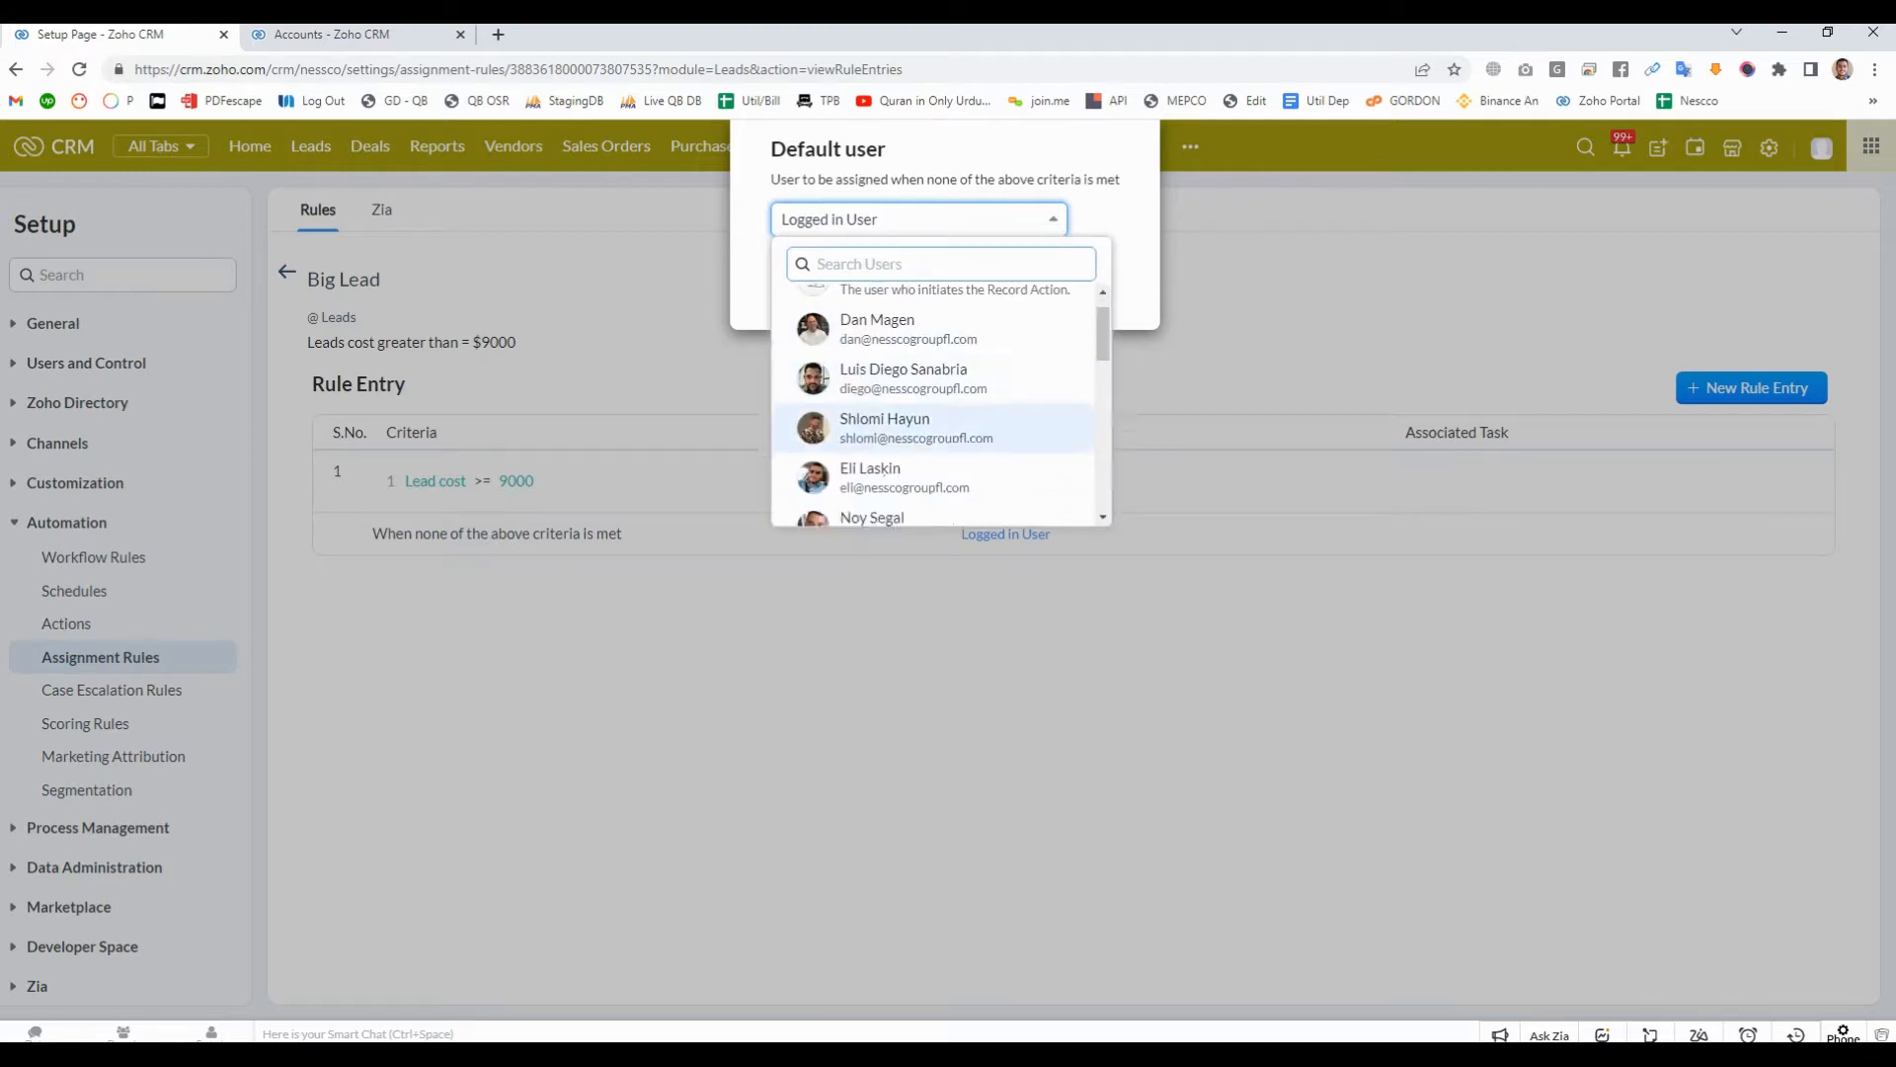
scroll(934, 425, down, 5)
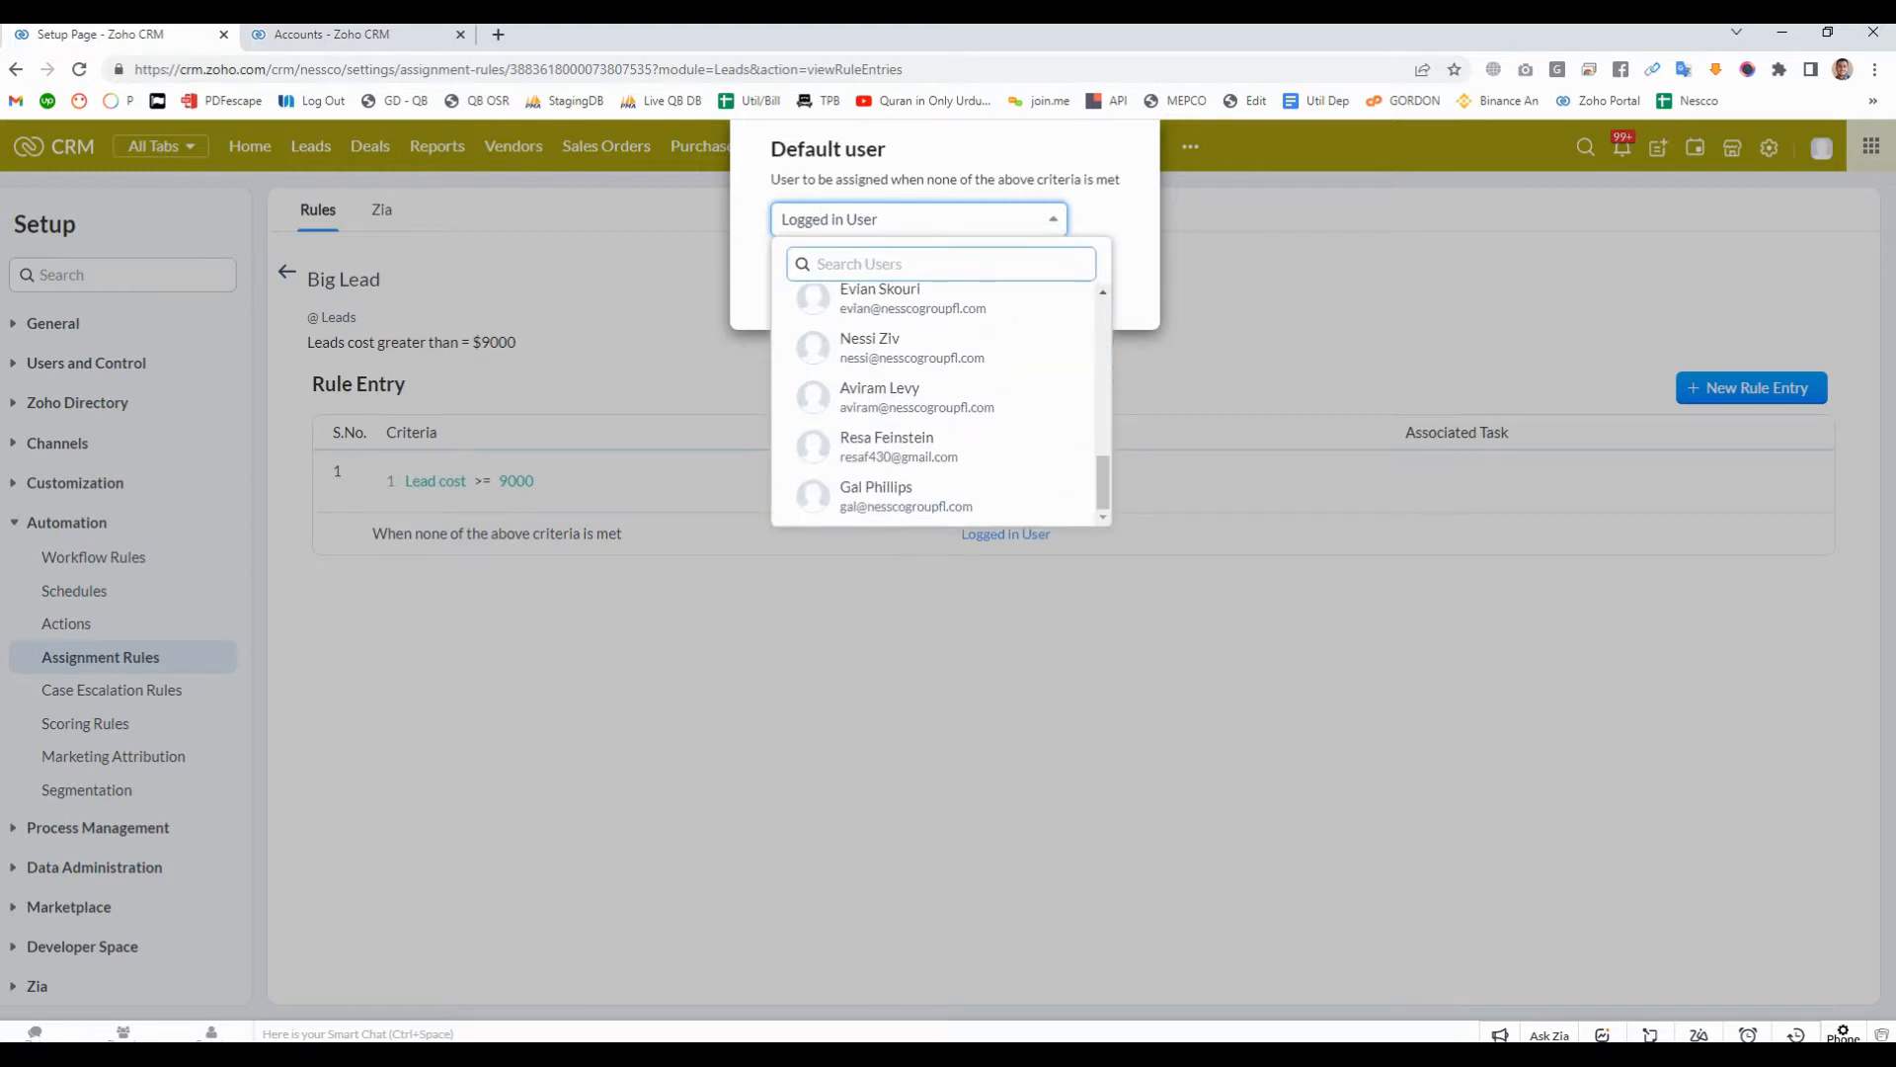
scroll(933, 446, up, 10)
scroll(933, 405, down, 2)
scroll(933, 405, up, 5)
scroll(934, 412, down, 3)
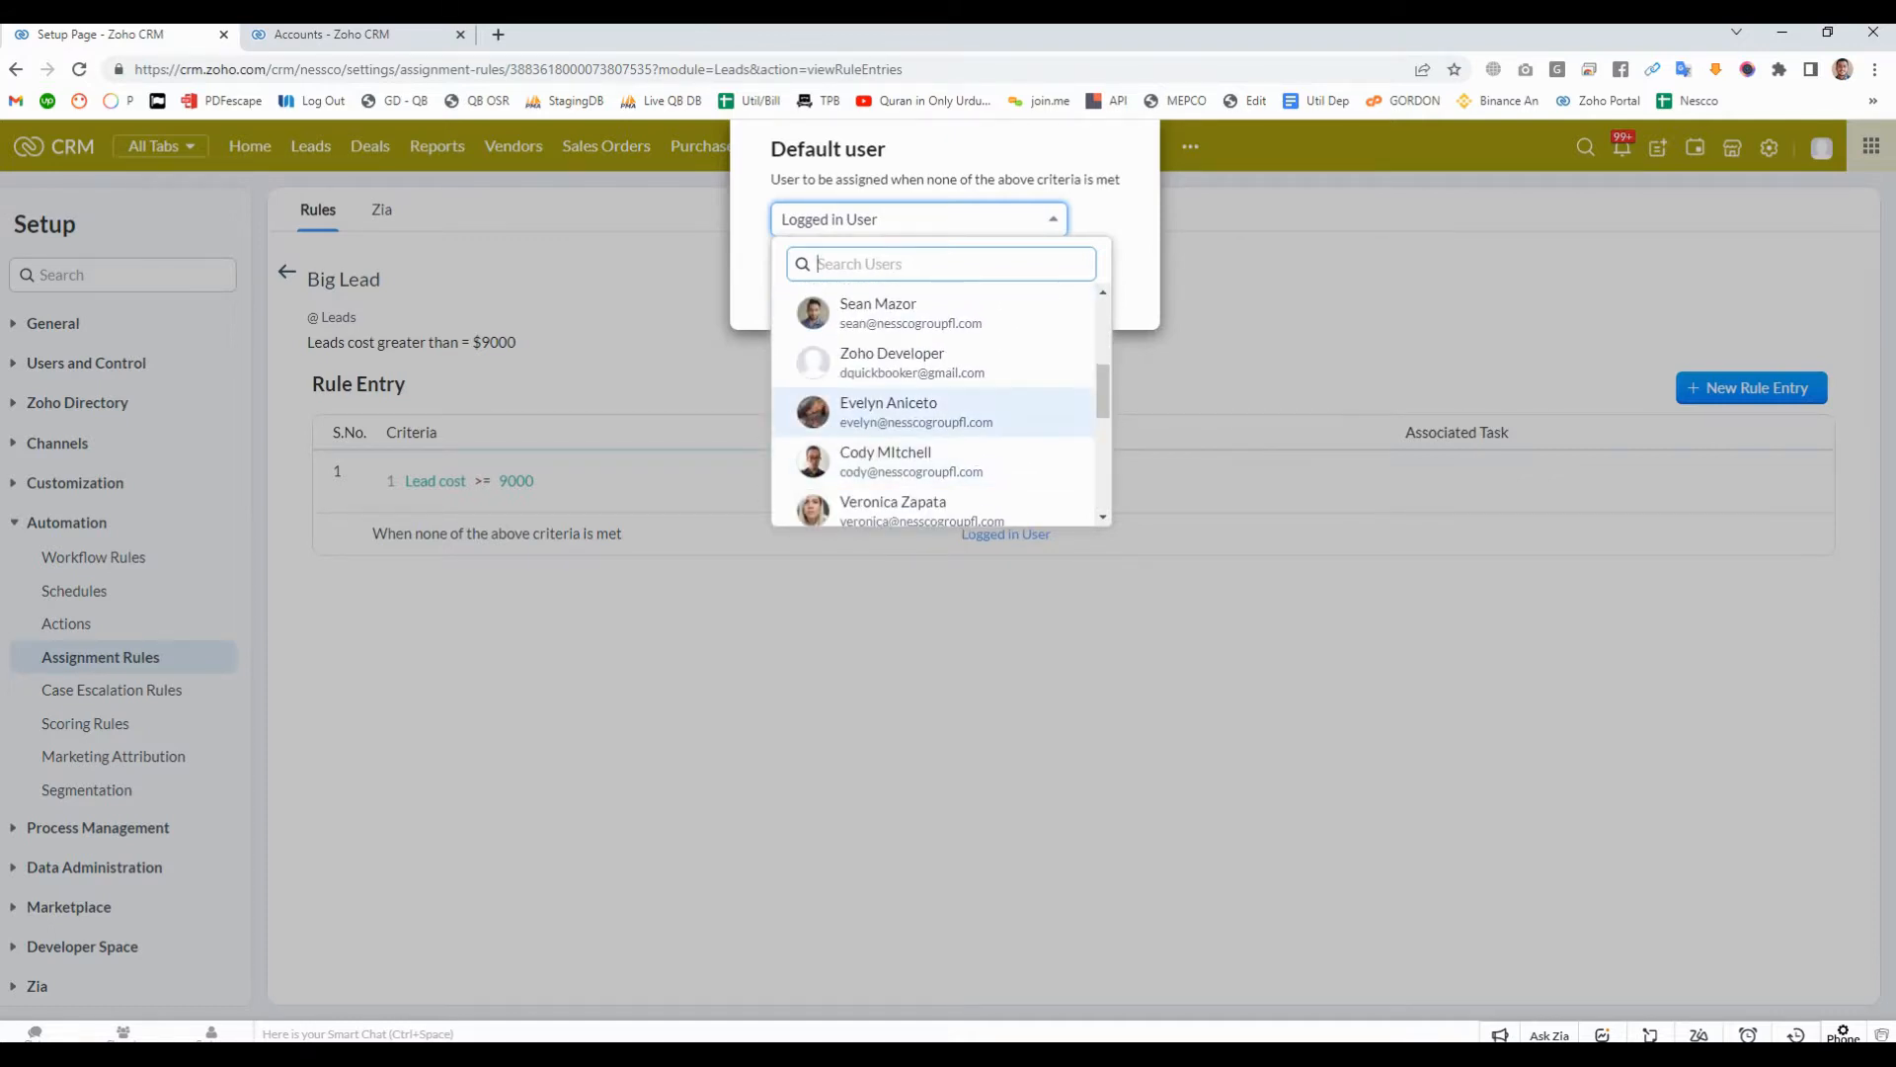
click(919, 411)
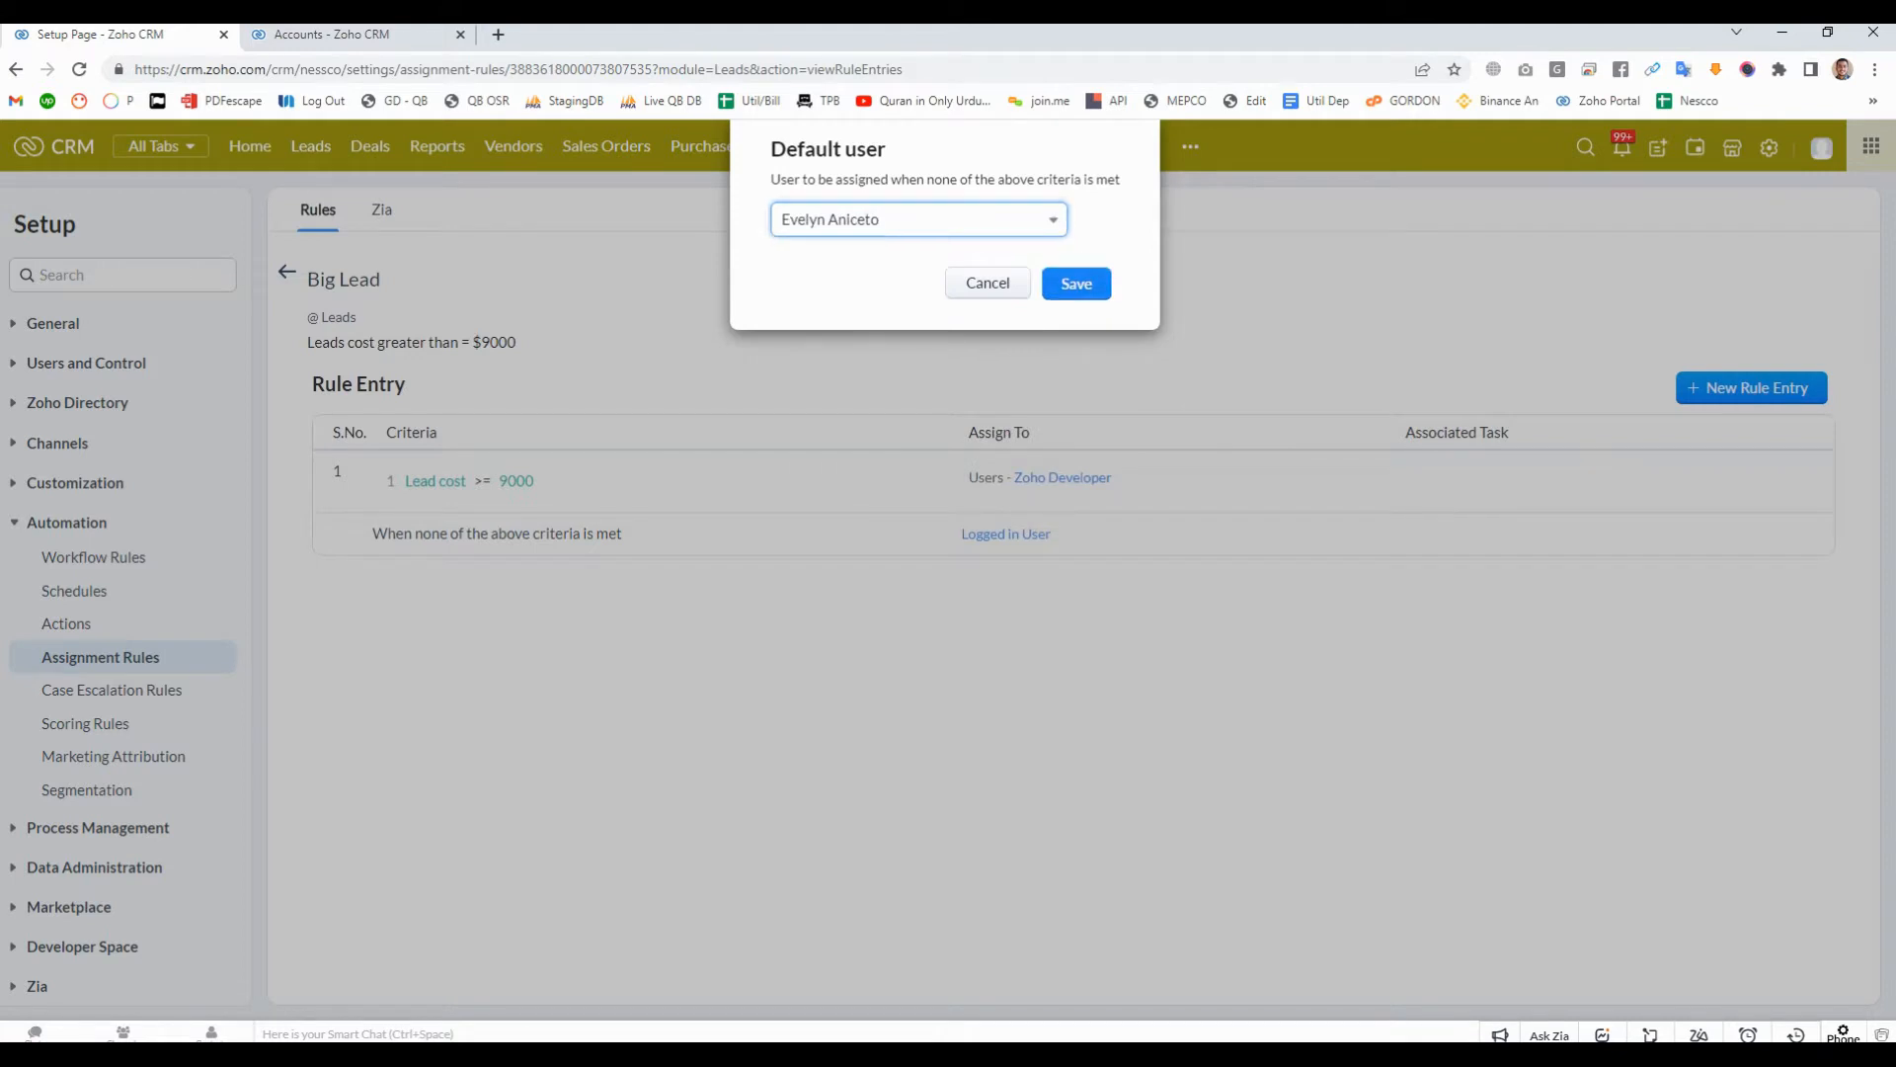
click(1076, 283)
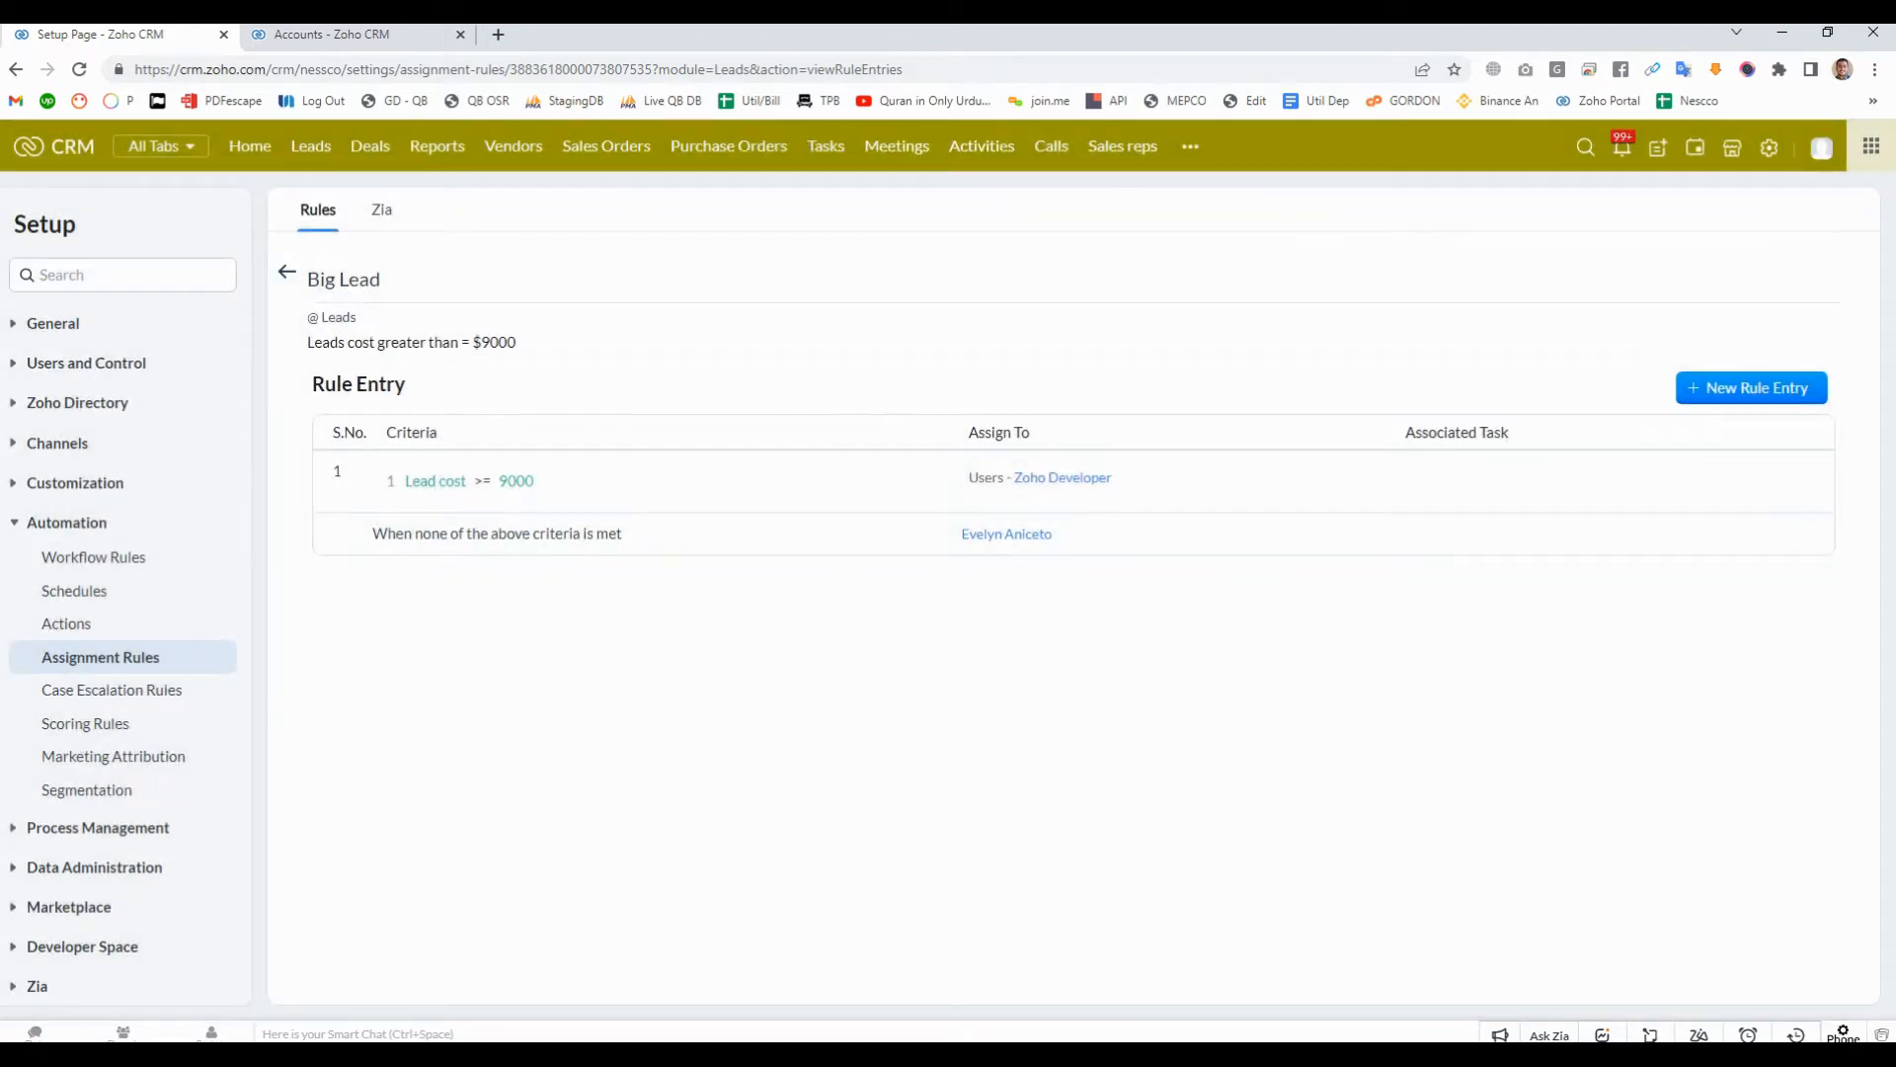
- Return to the list of assignment rules, and view the form for creating another rule without creating one
click(286, 272)
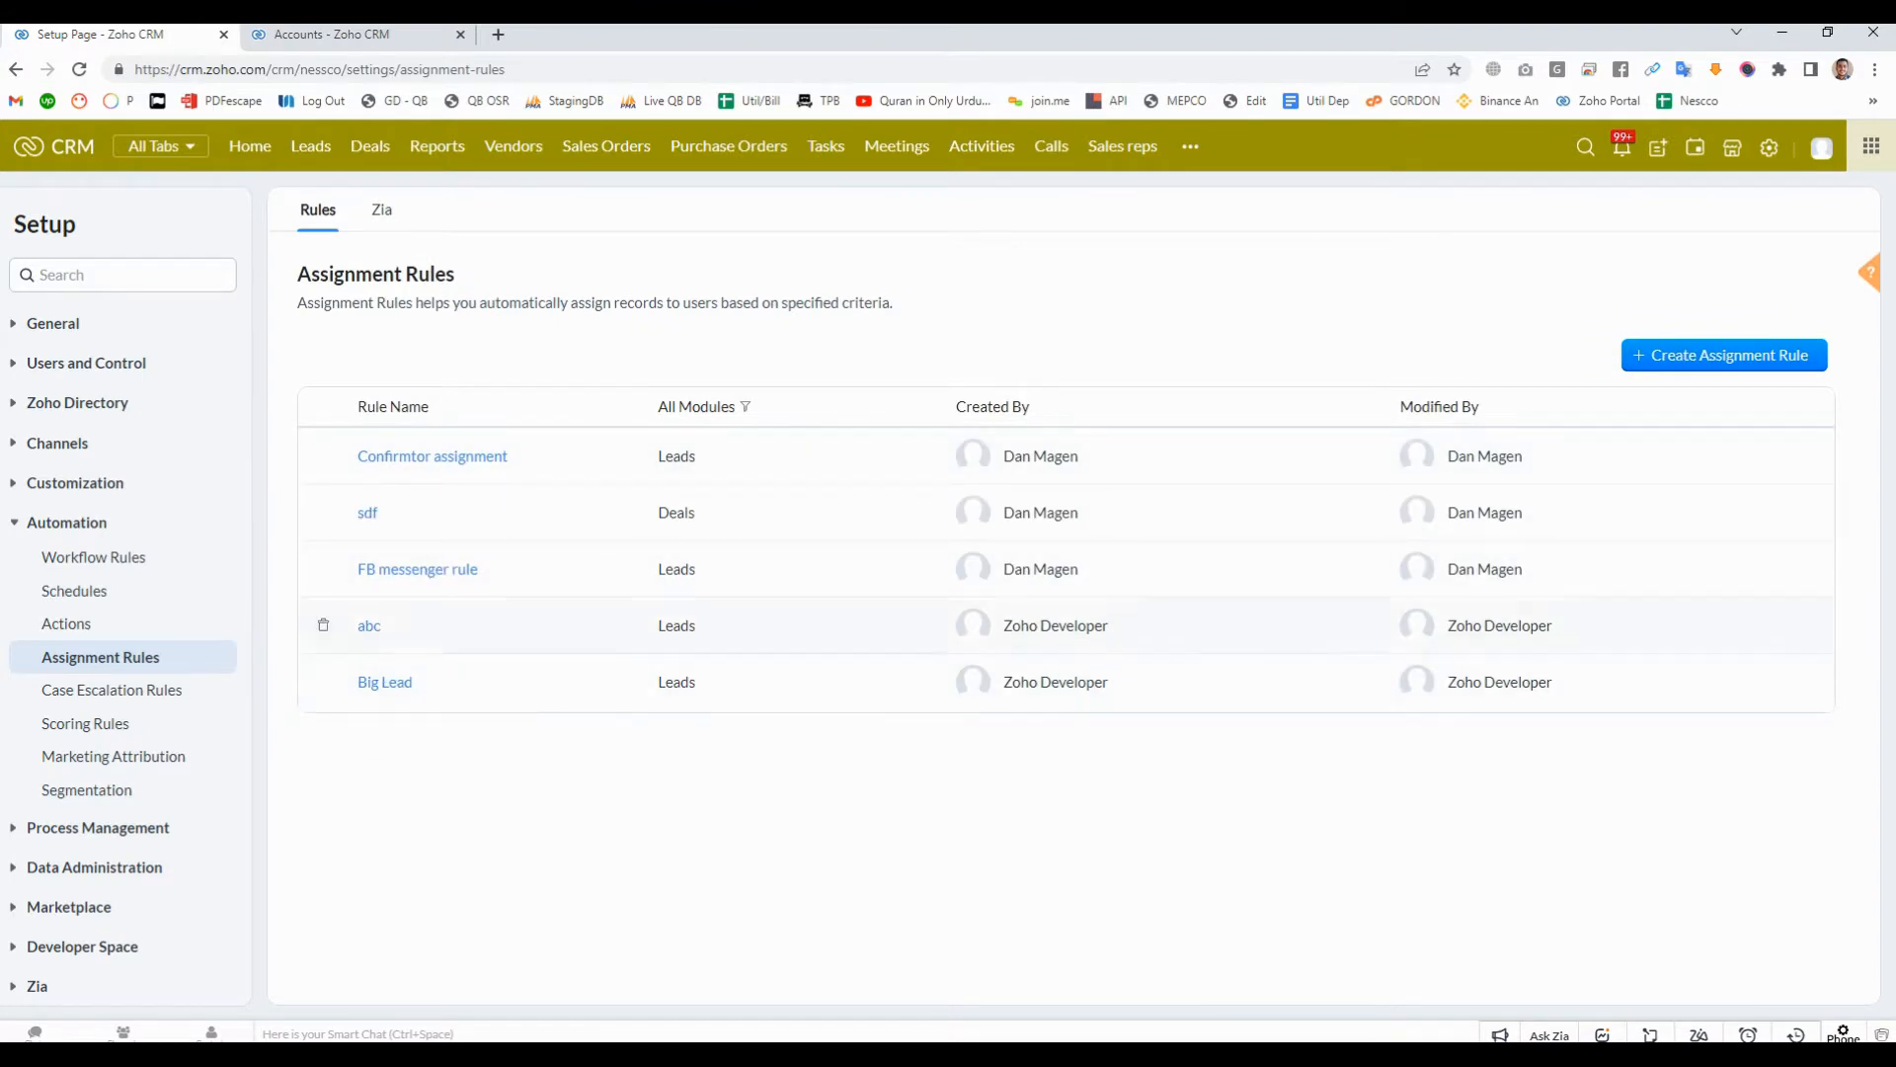
click(1725, 355)
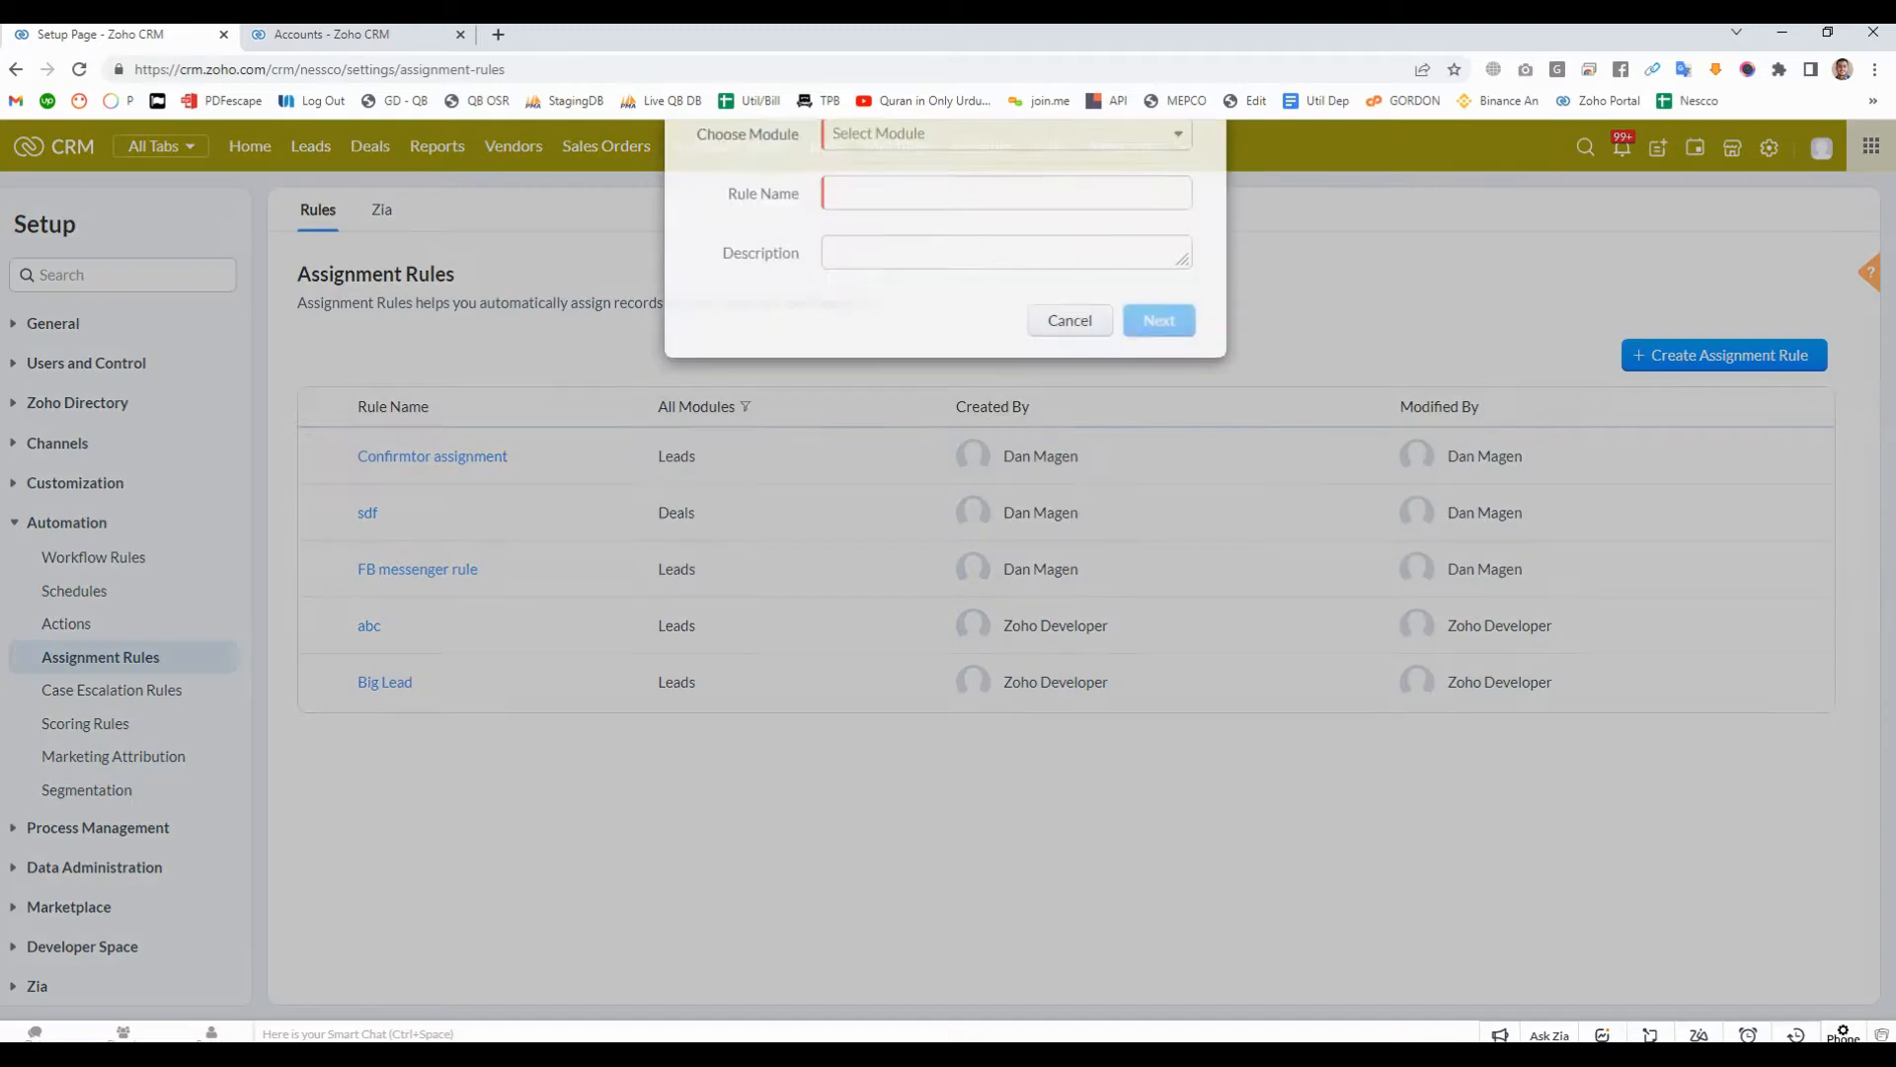
click(1070, 390)
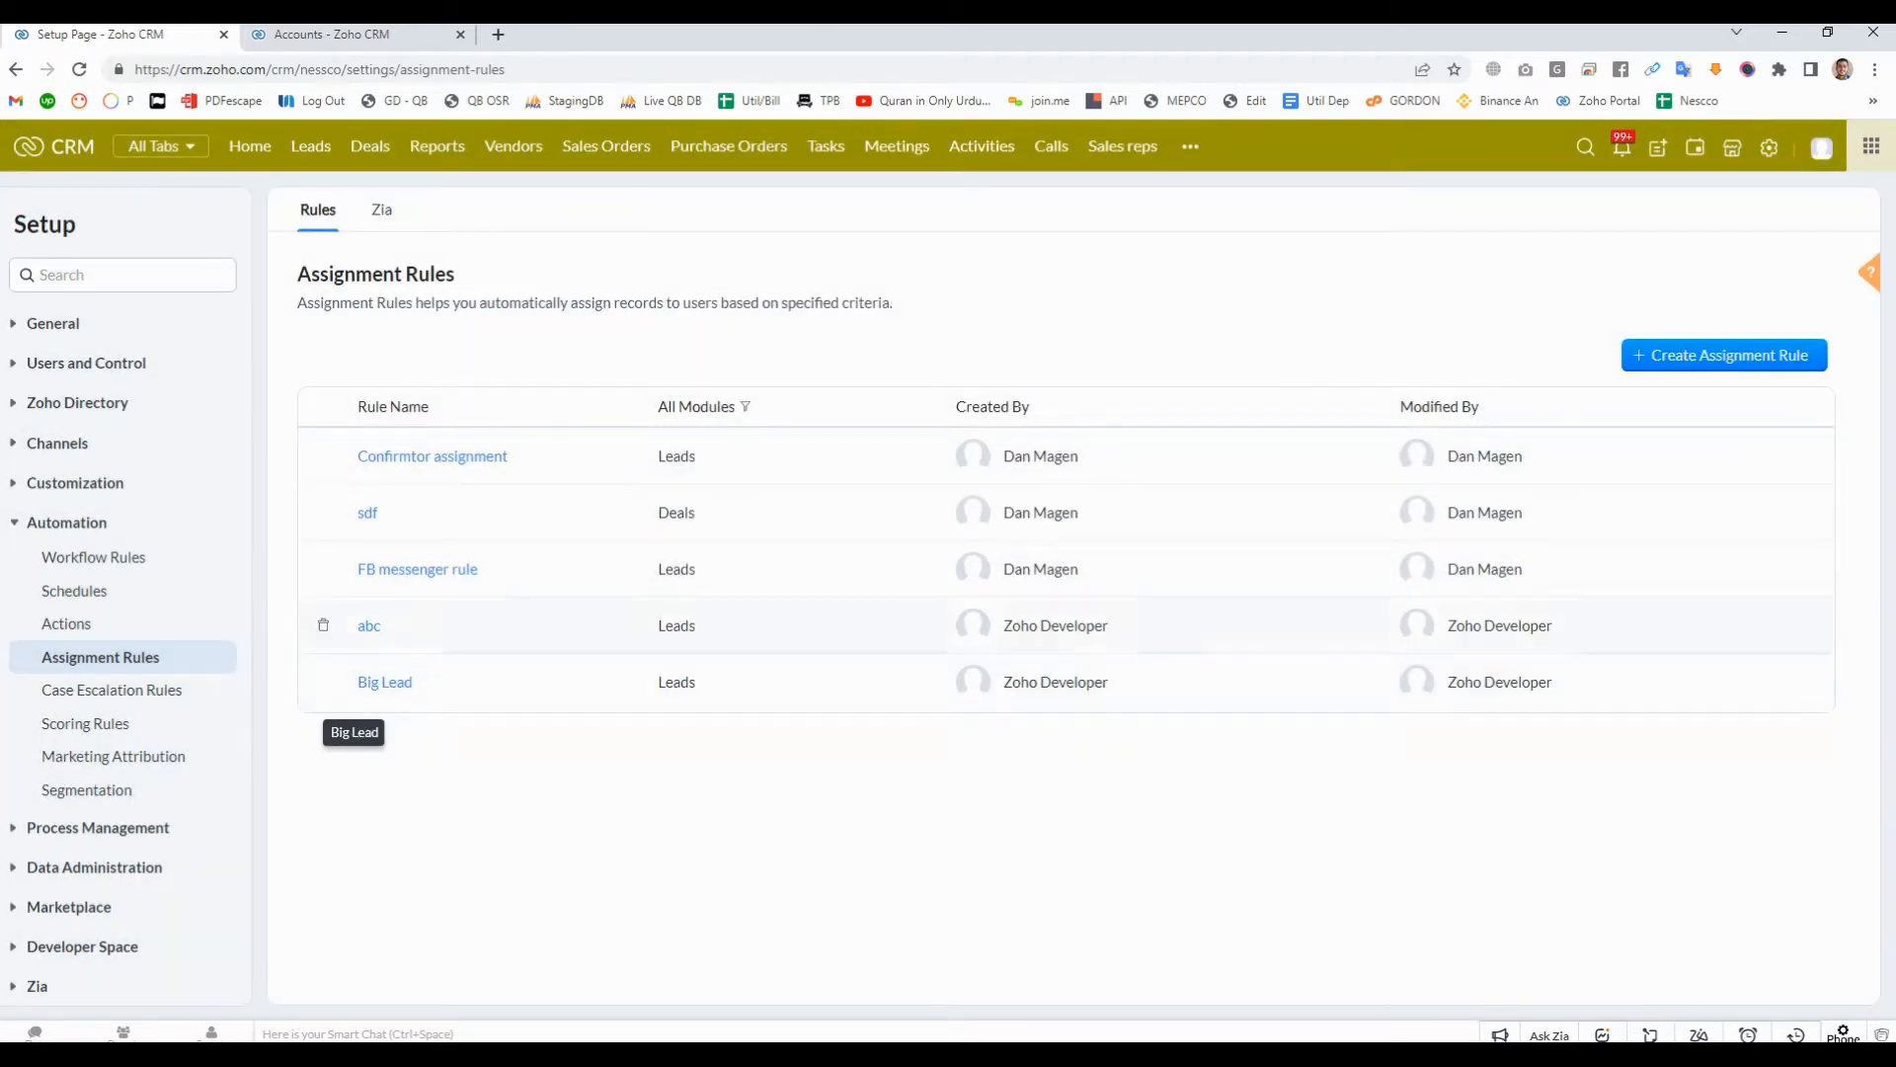
- Start a new record in the Leads module and enter "Test Lead -1" as its Last Name
click(311, 147)
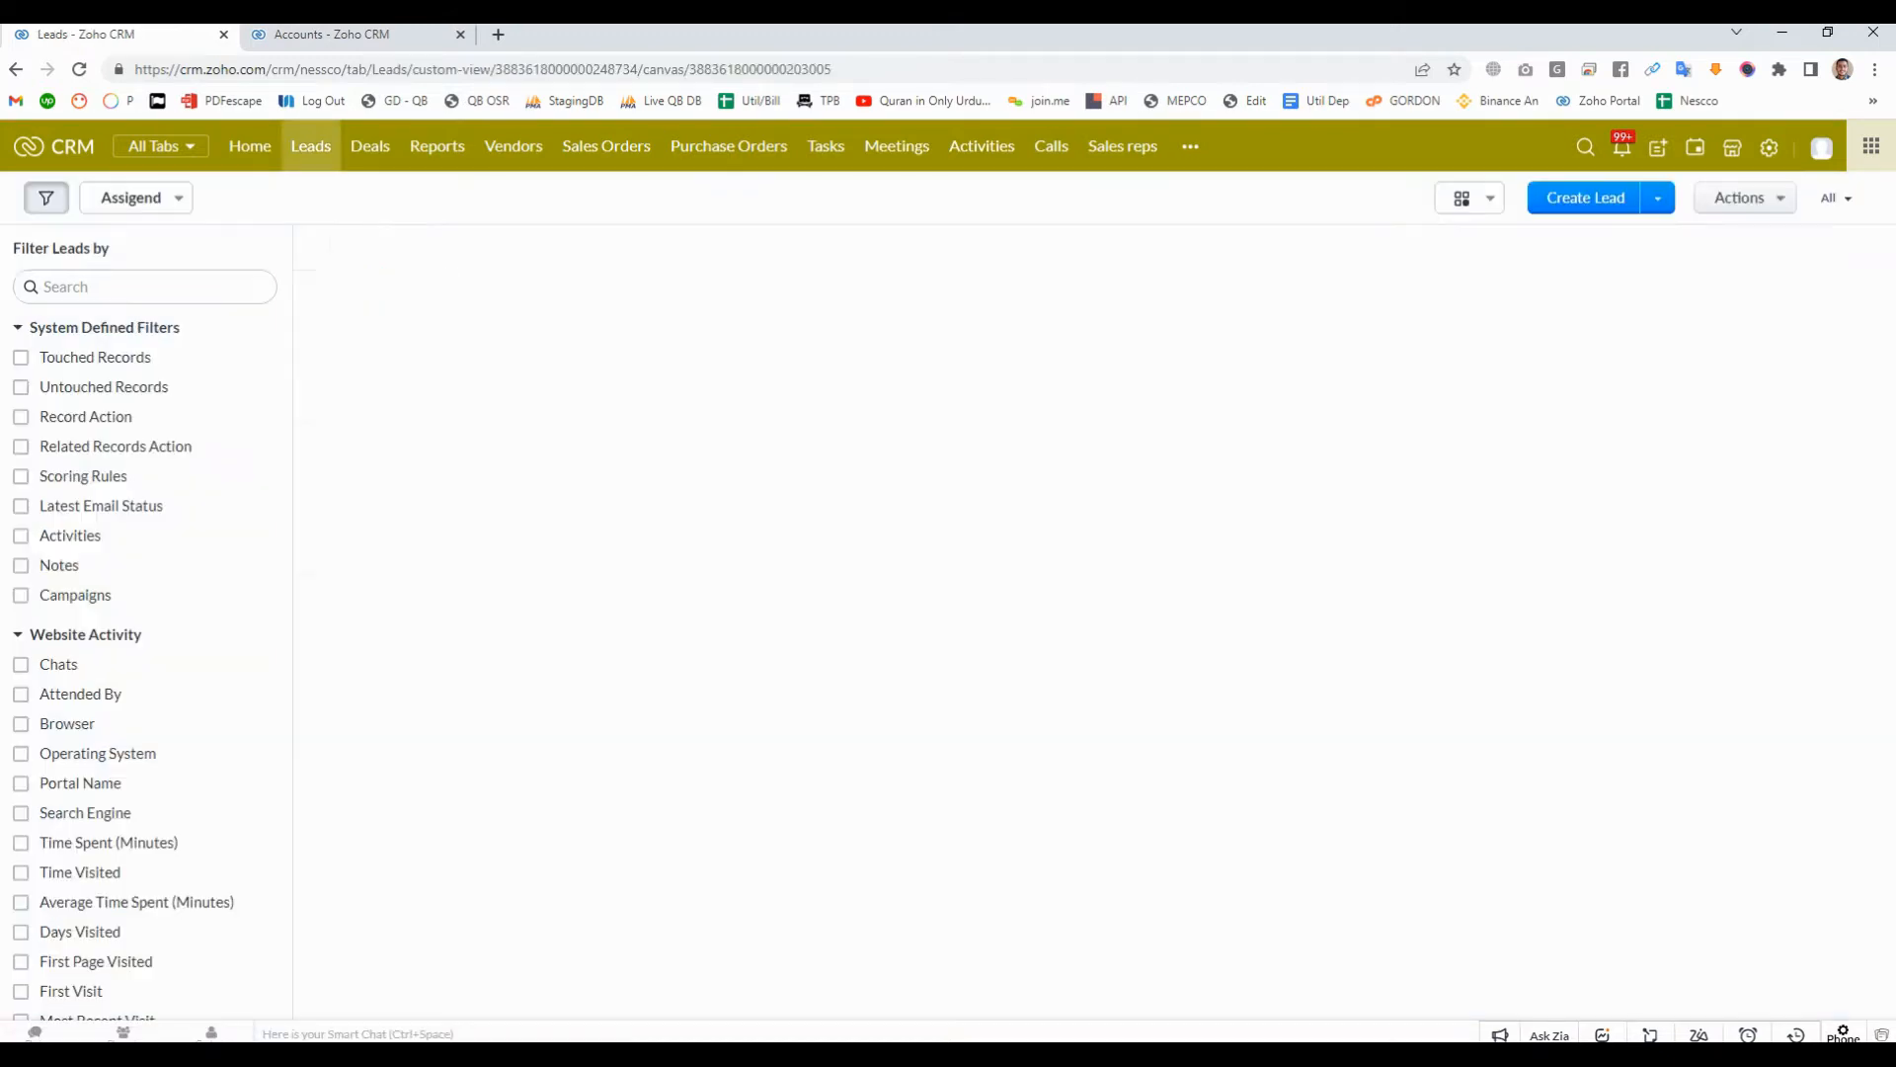
click(1585, 197)
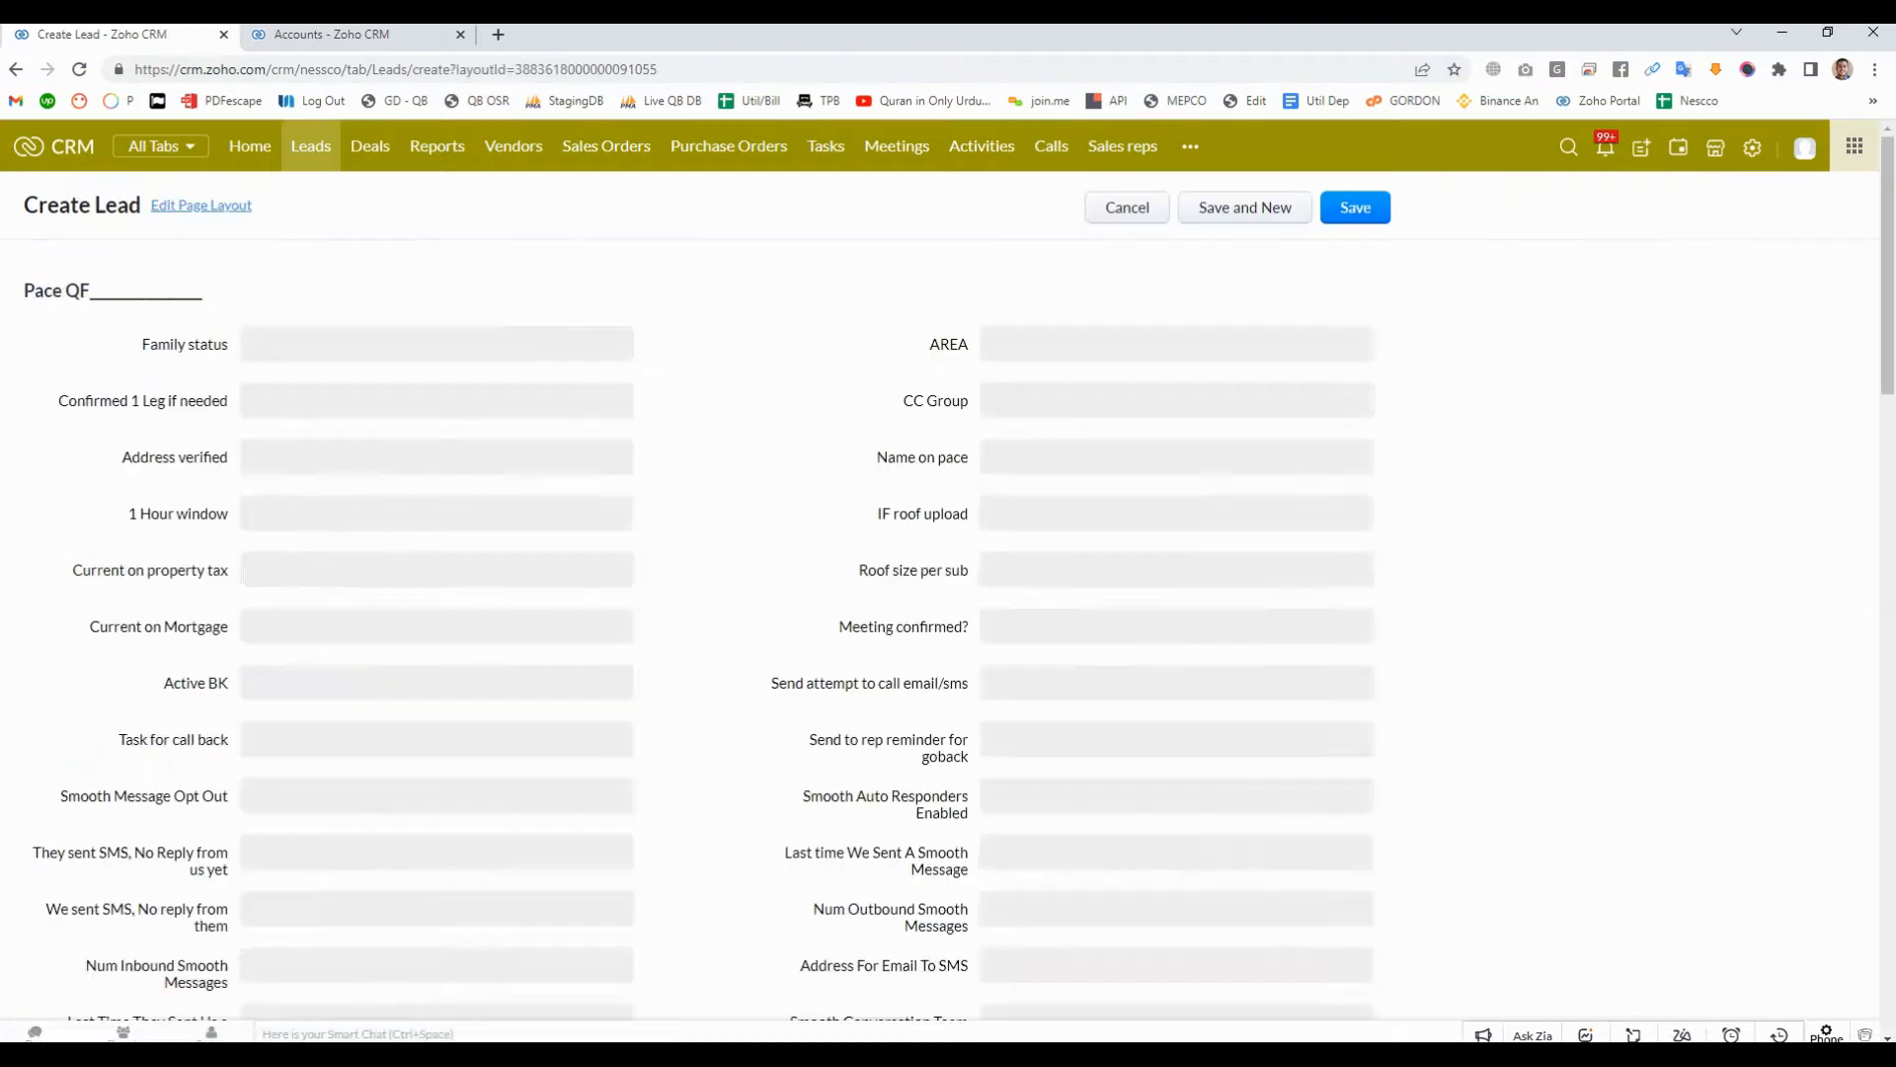
click(1355, 207)
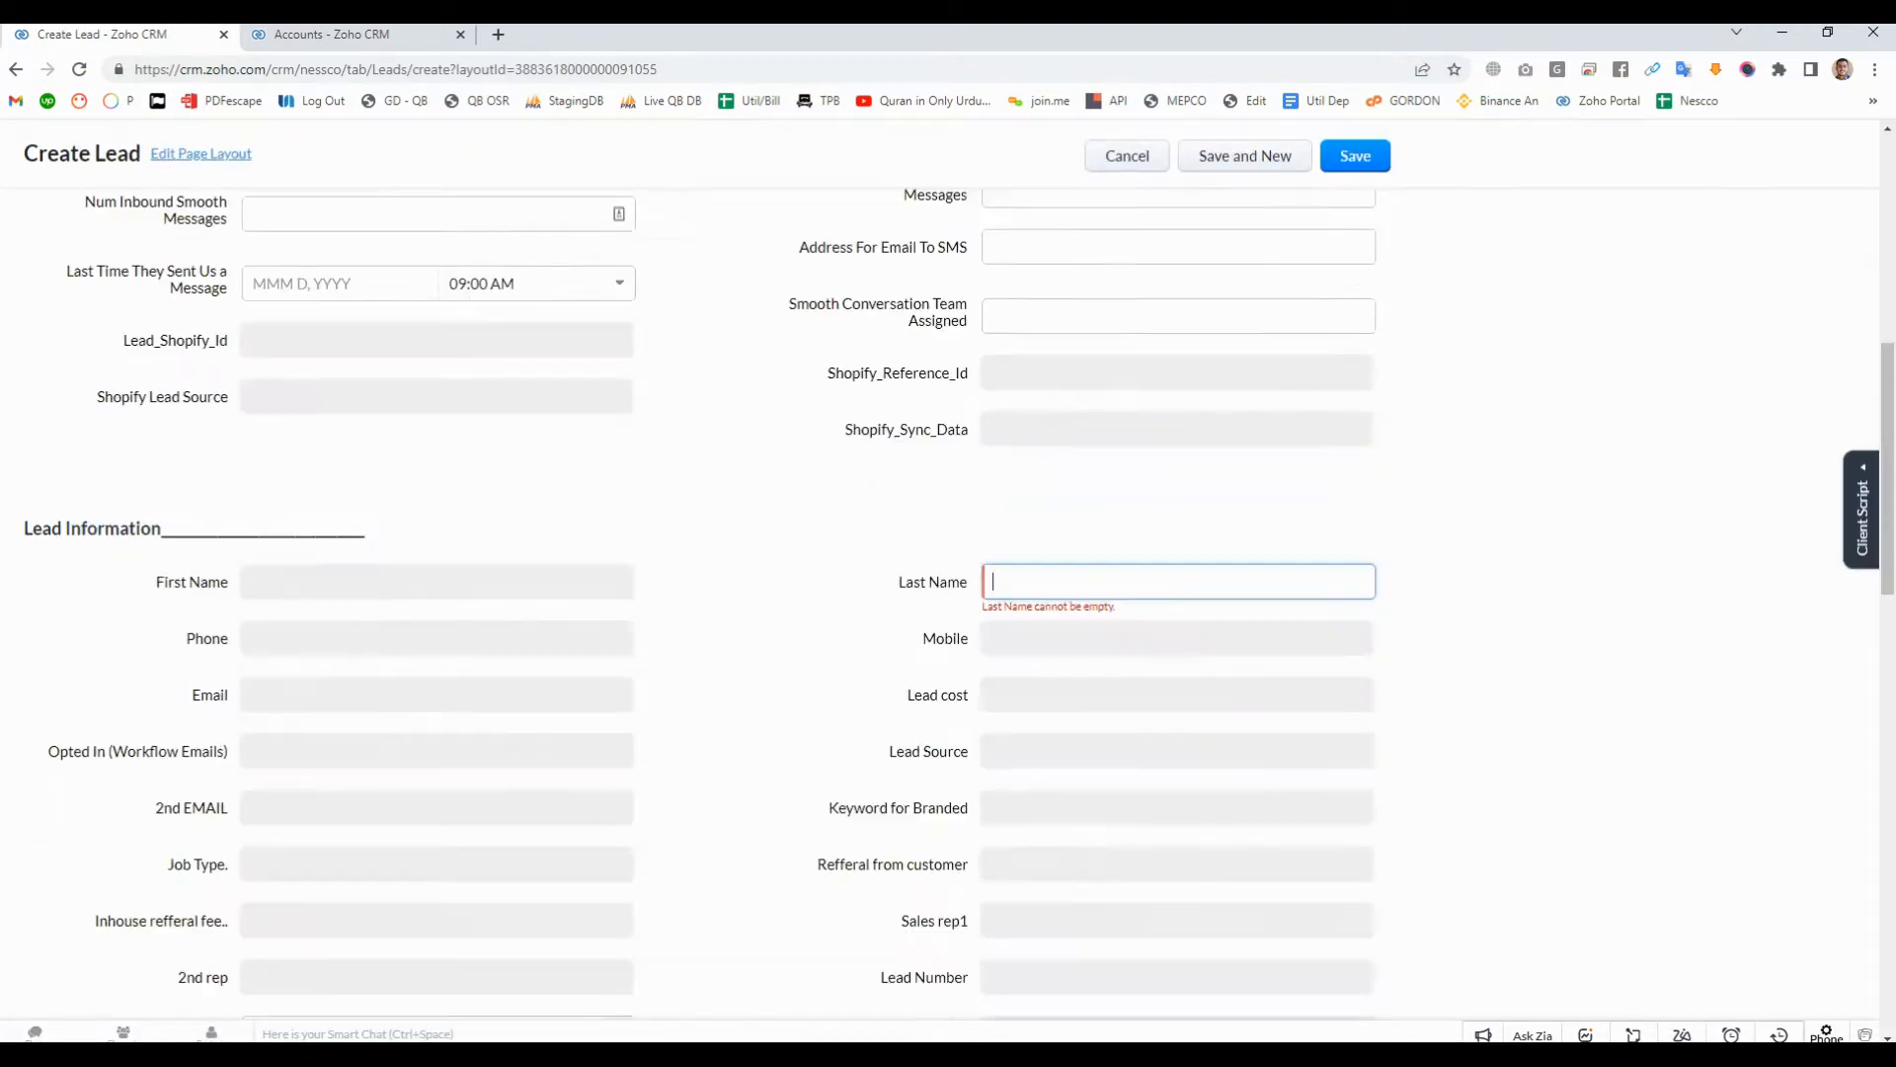
click(1128, 582)
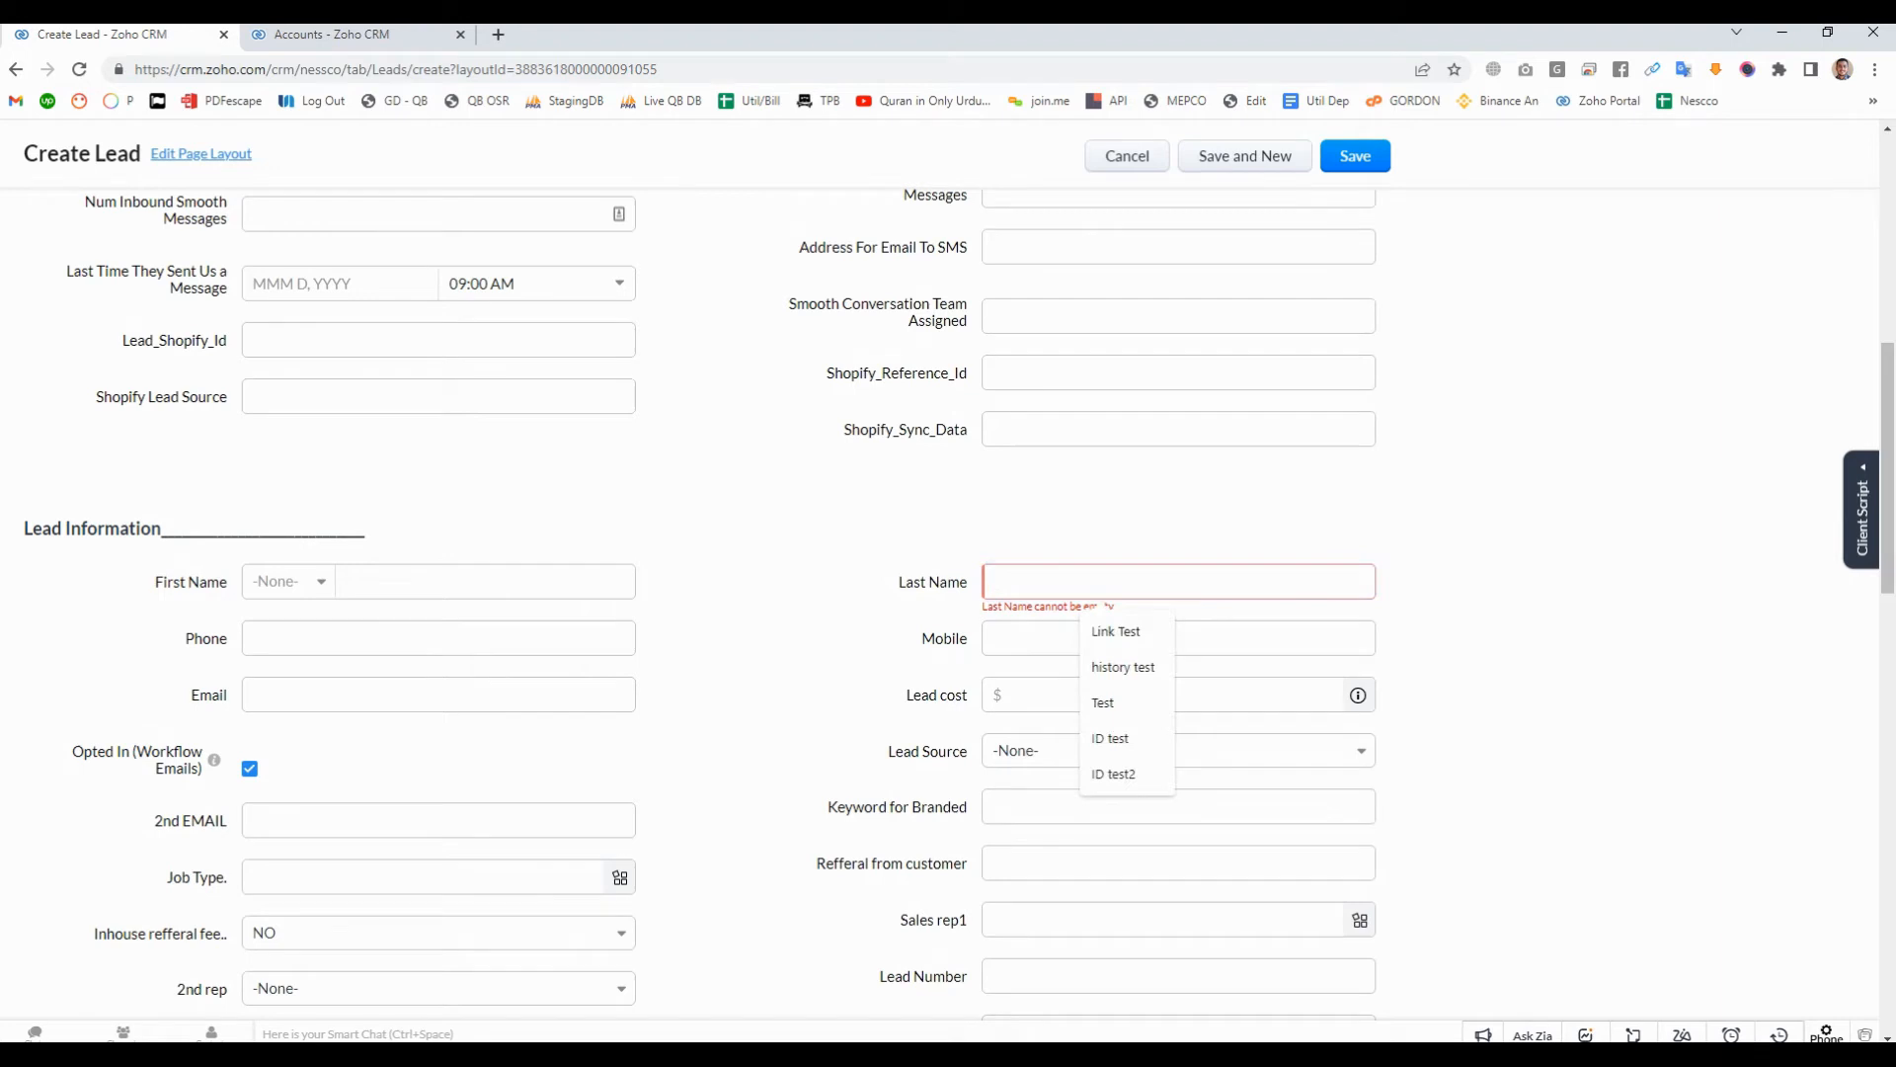
text(Test Le)
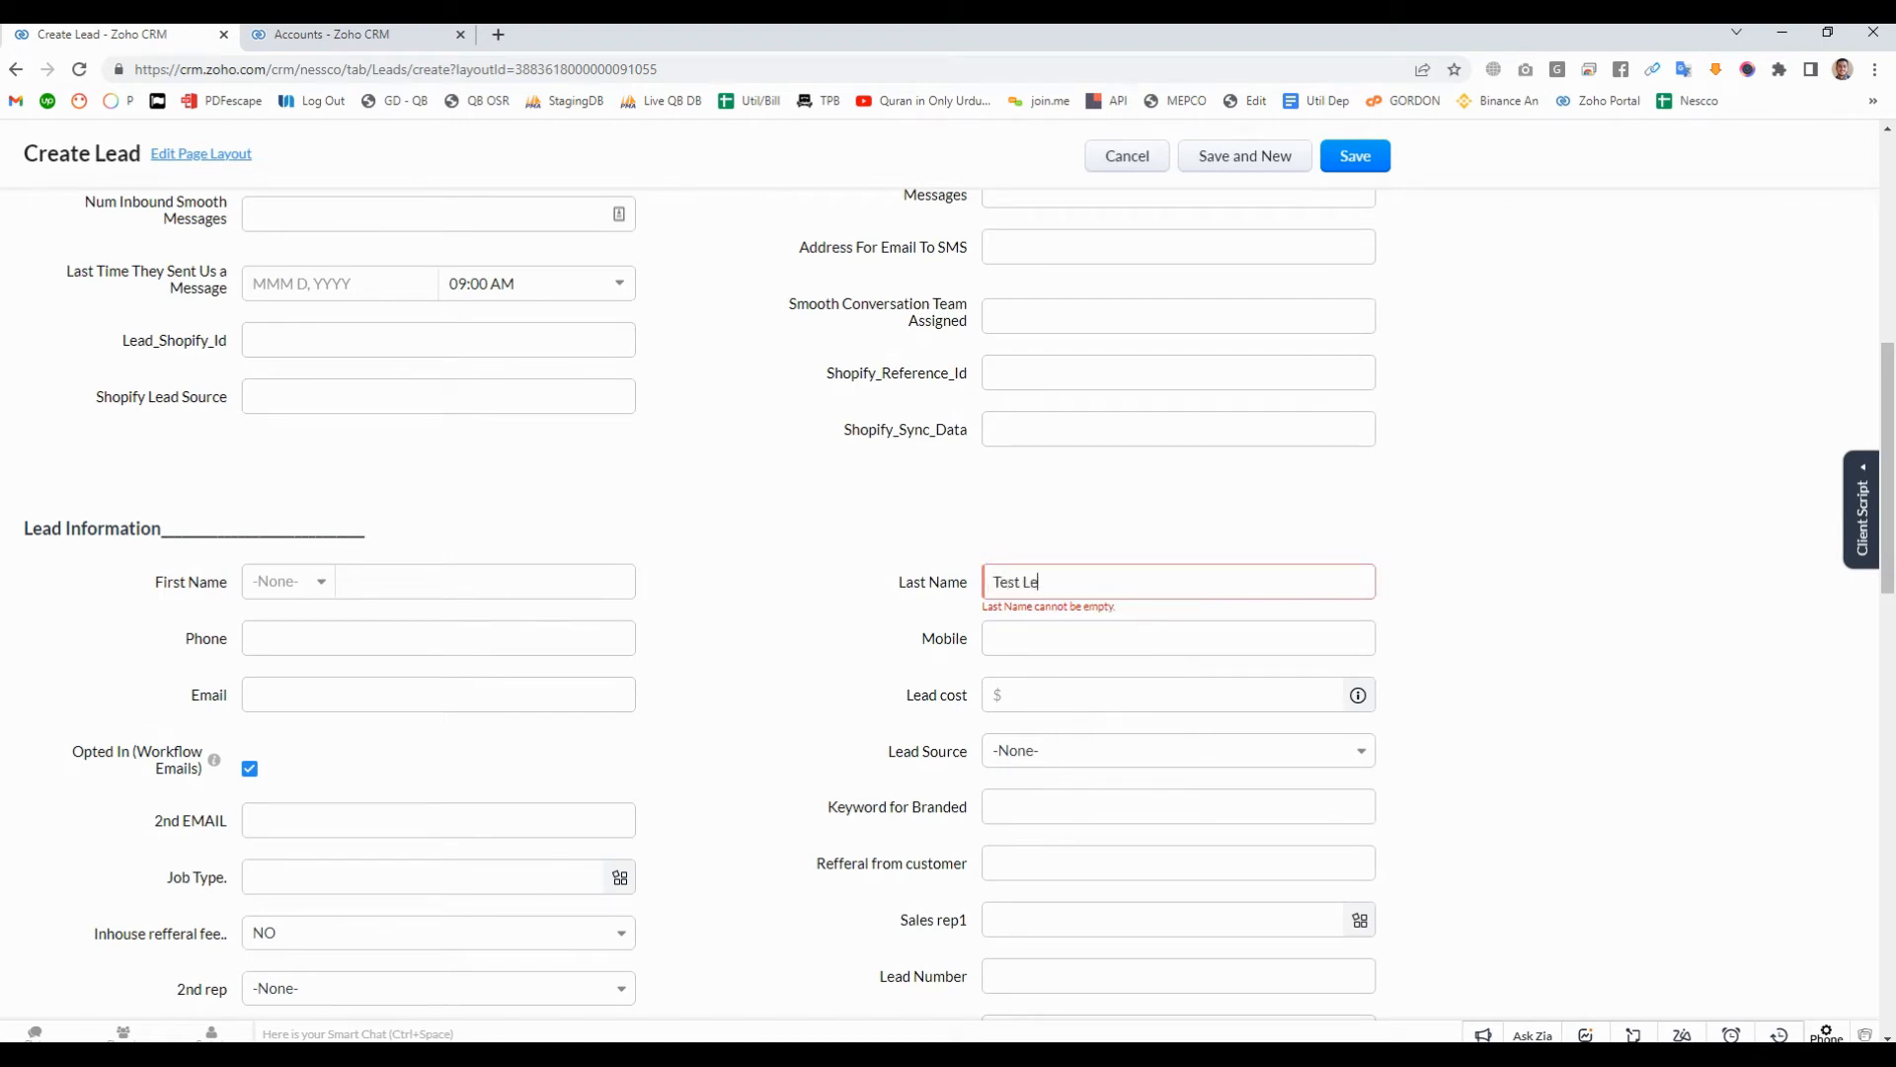
text(ad -1)
- Find the Lead cost field on the page, set it to 9500, and try to save the lead
scroll(948, 603, down, 3)
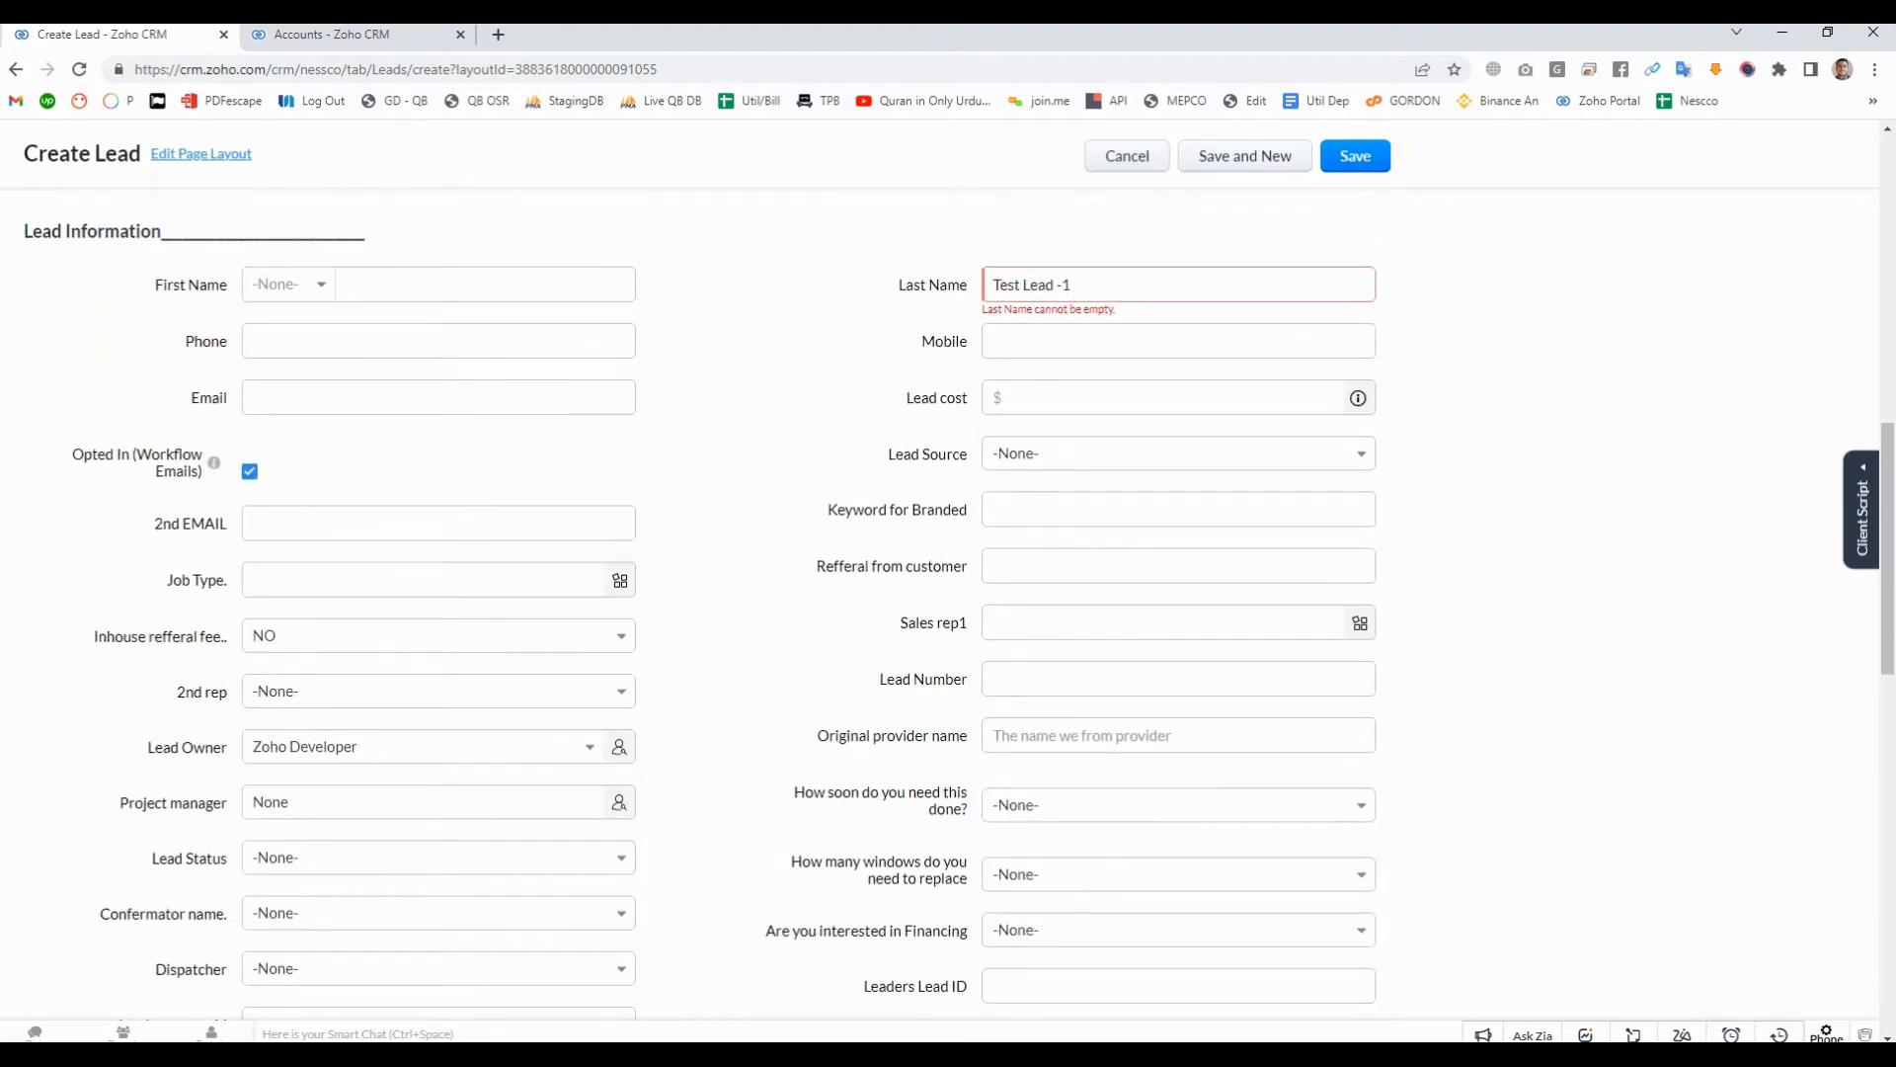
key(ctrl+f)
text(cost)
key(Return)
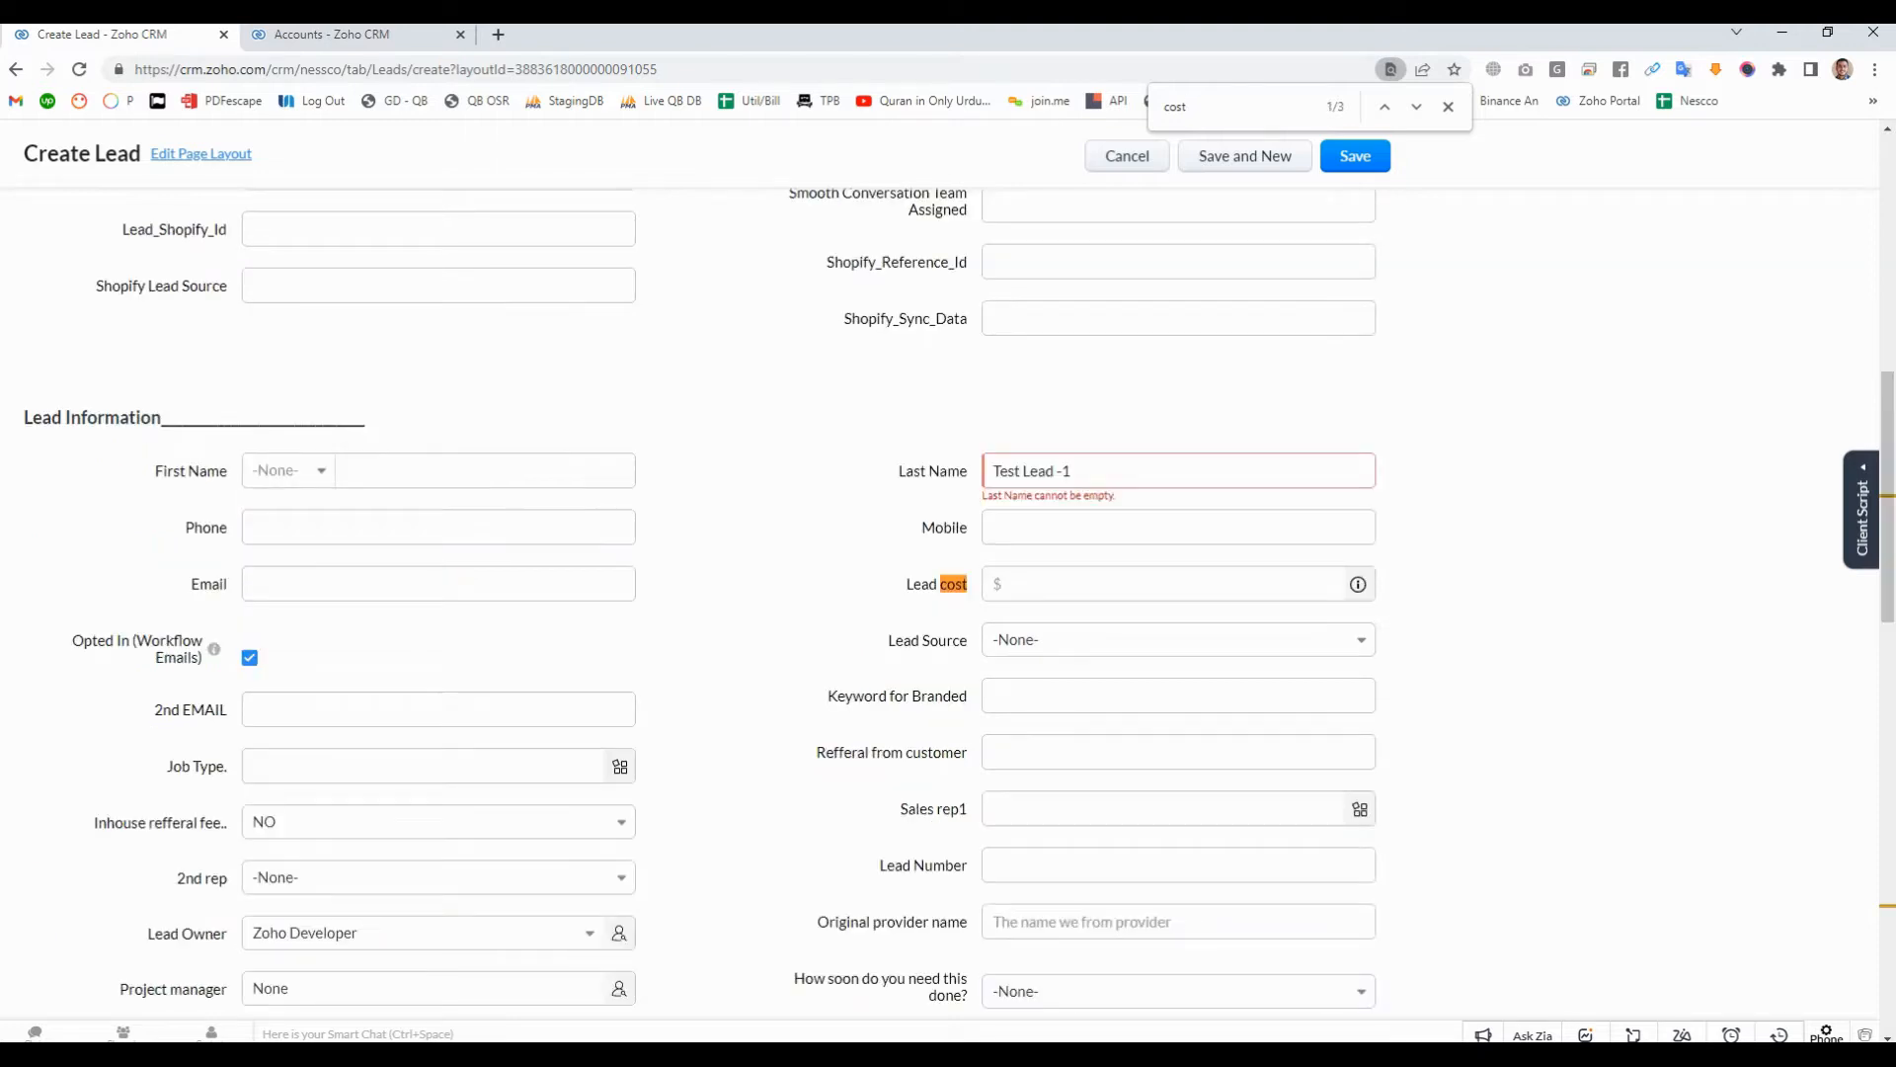
click(1166, 584)
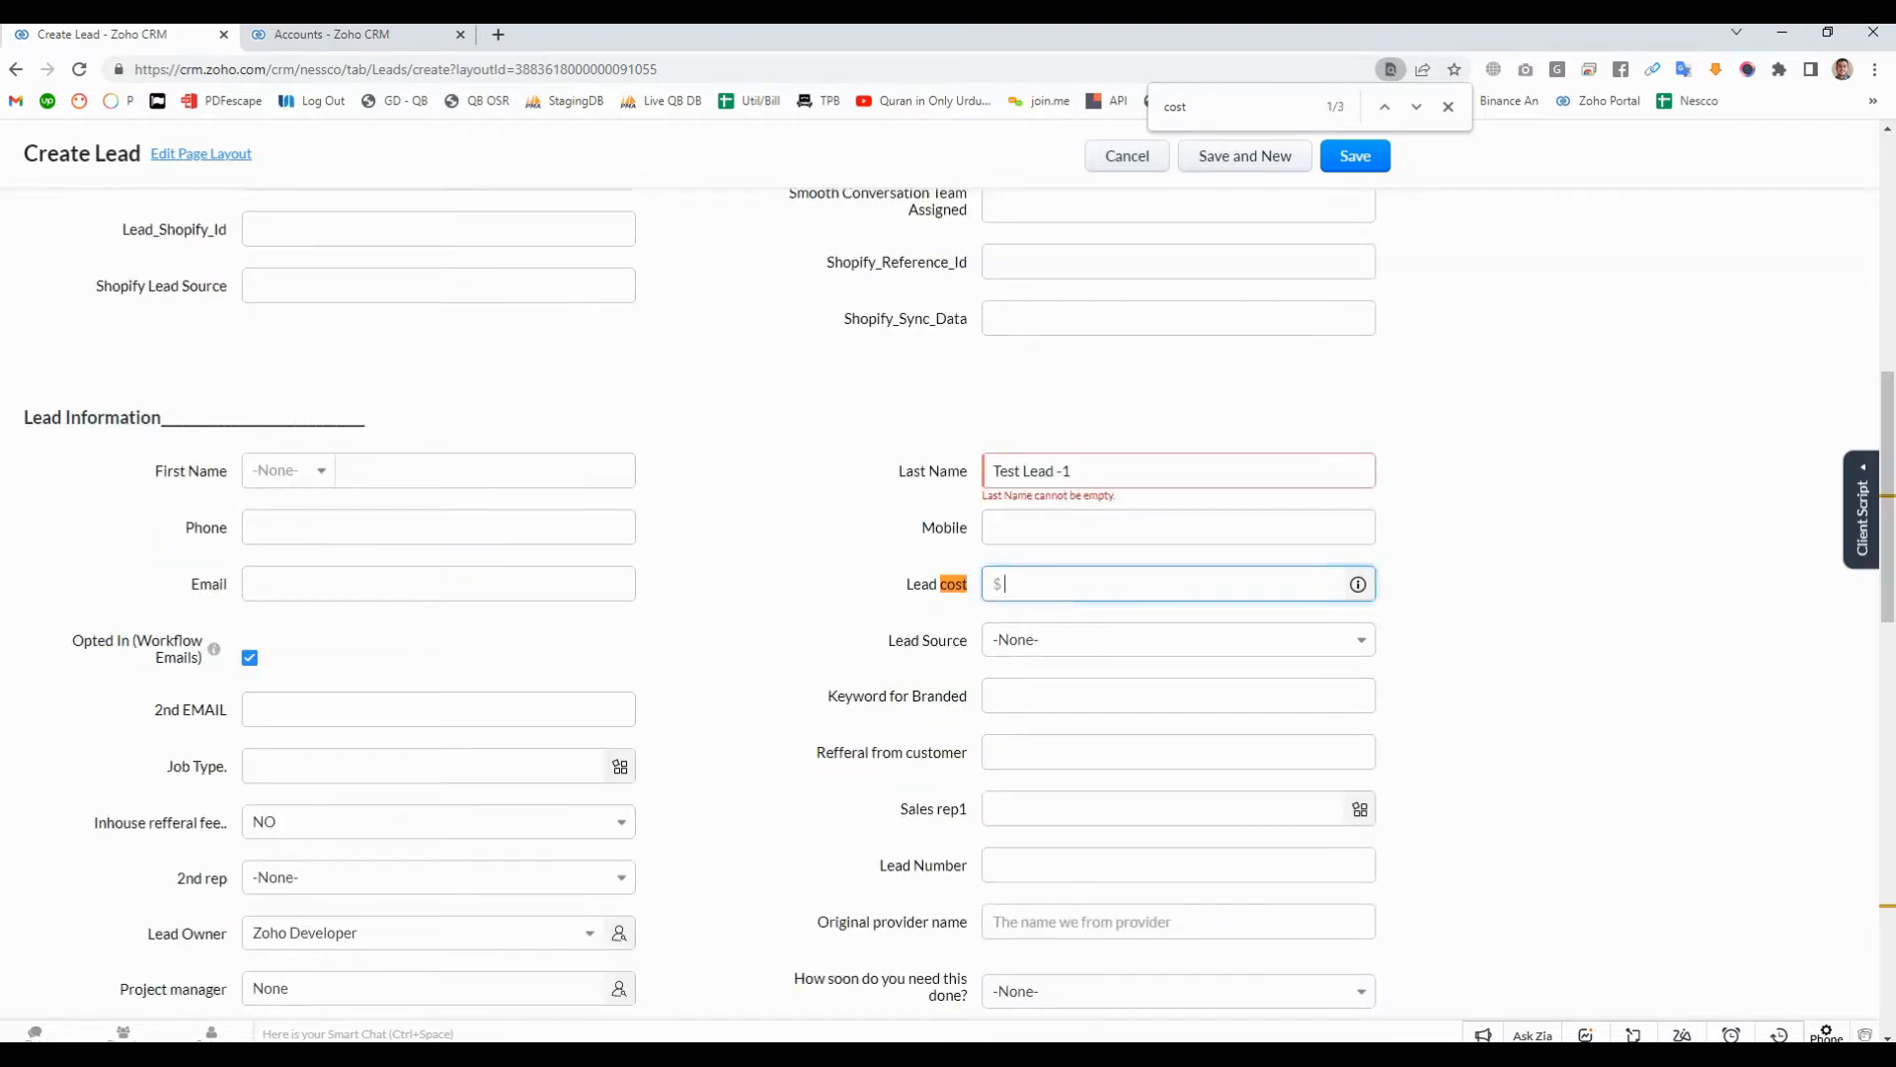
text(9500)
click(1355, 157)
click(1448, 106)
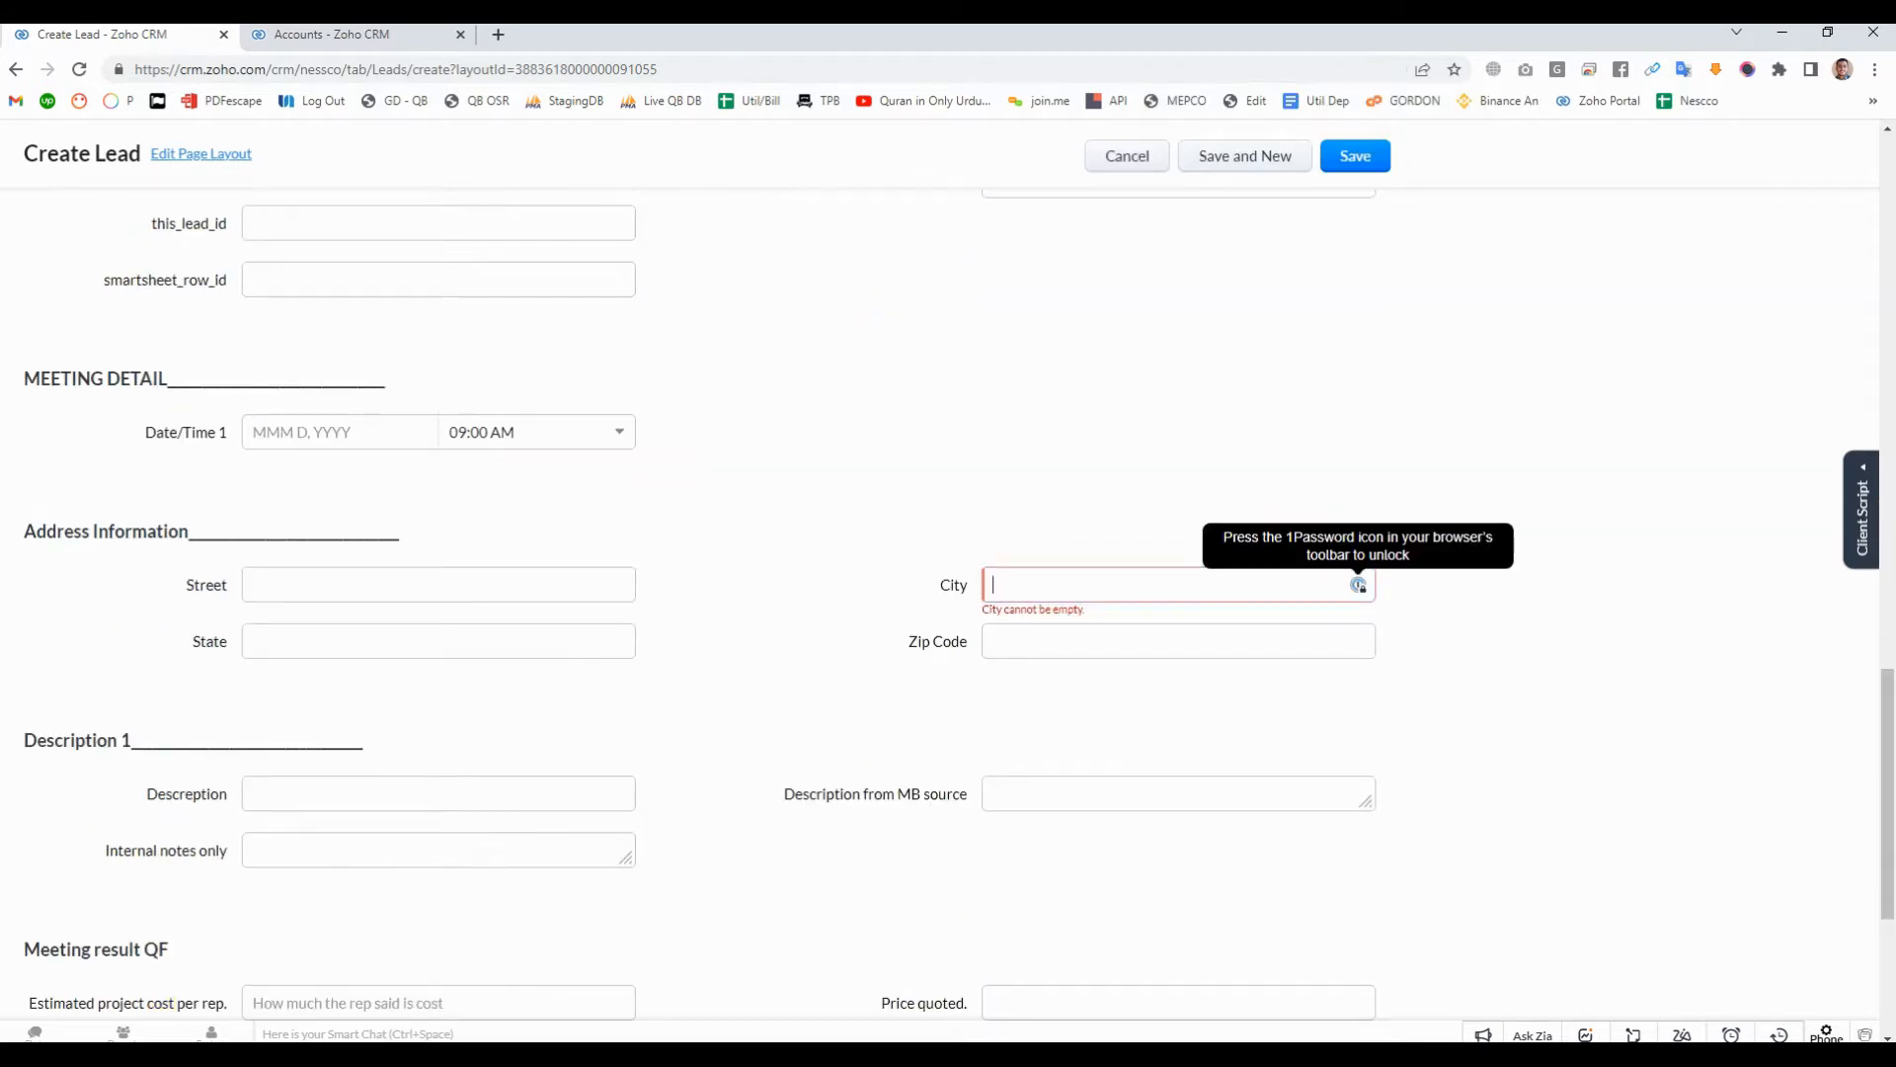
- Fill in the lead's City and other contact details from a saved autofill entry, and try to save the lead
click(1178, 585)
click(1511, 598)
scroll(1511, 597, down, 5)
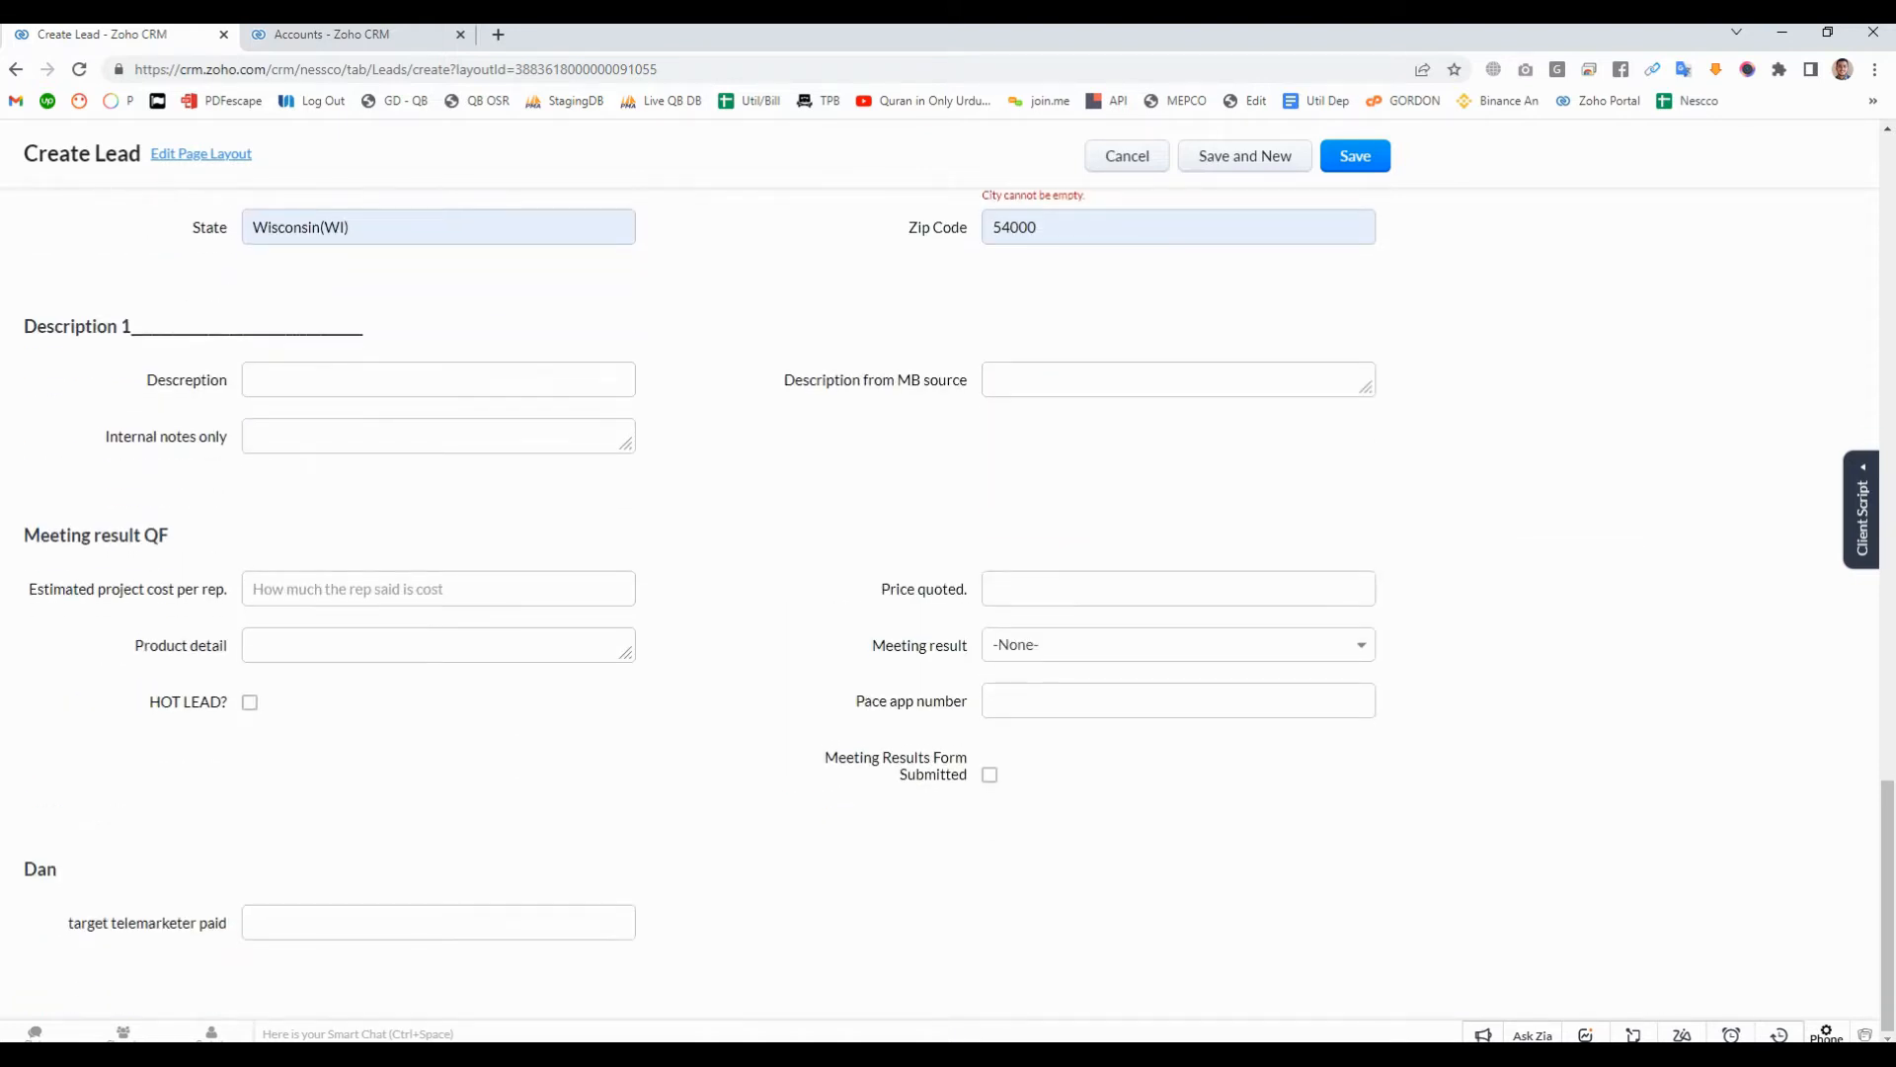
click(1355, 156)
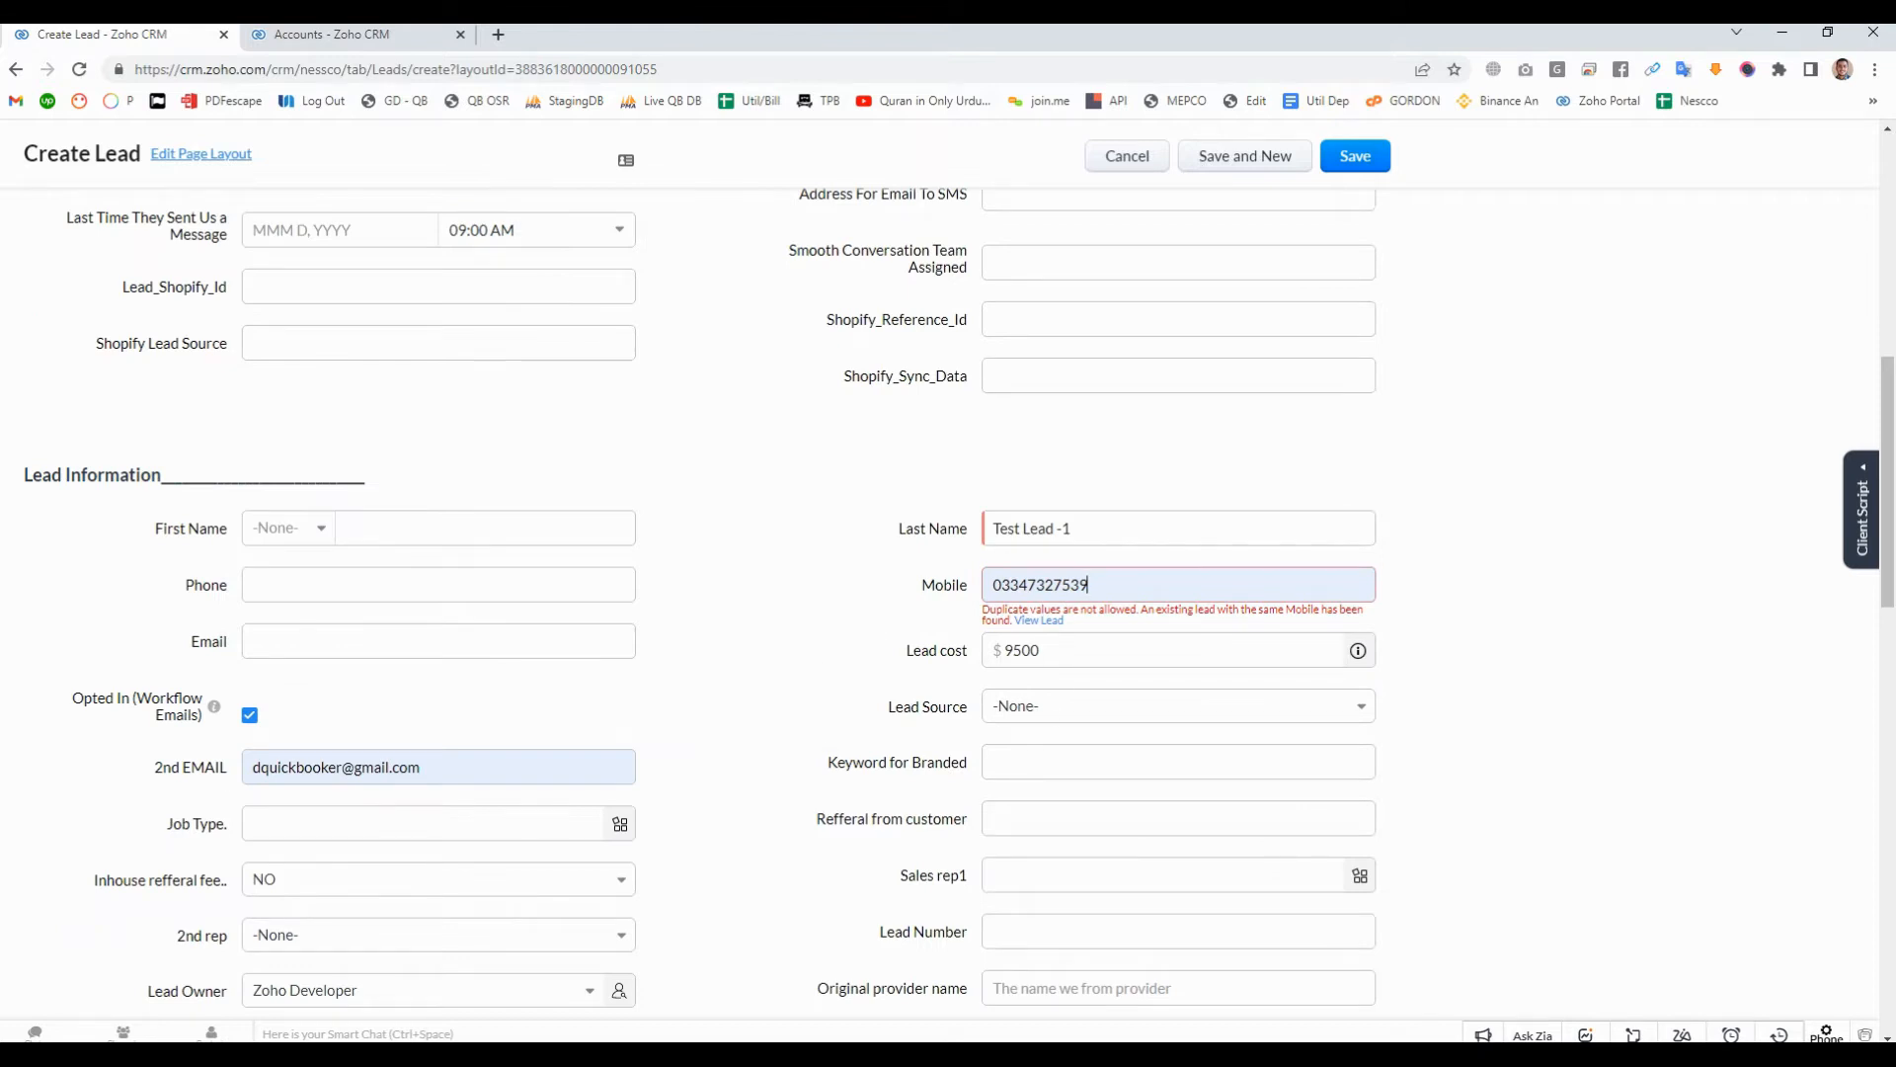
mouse_move(1039, 620)
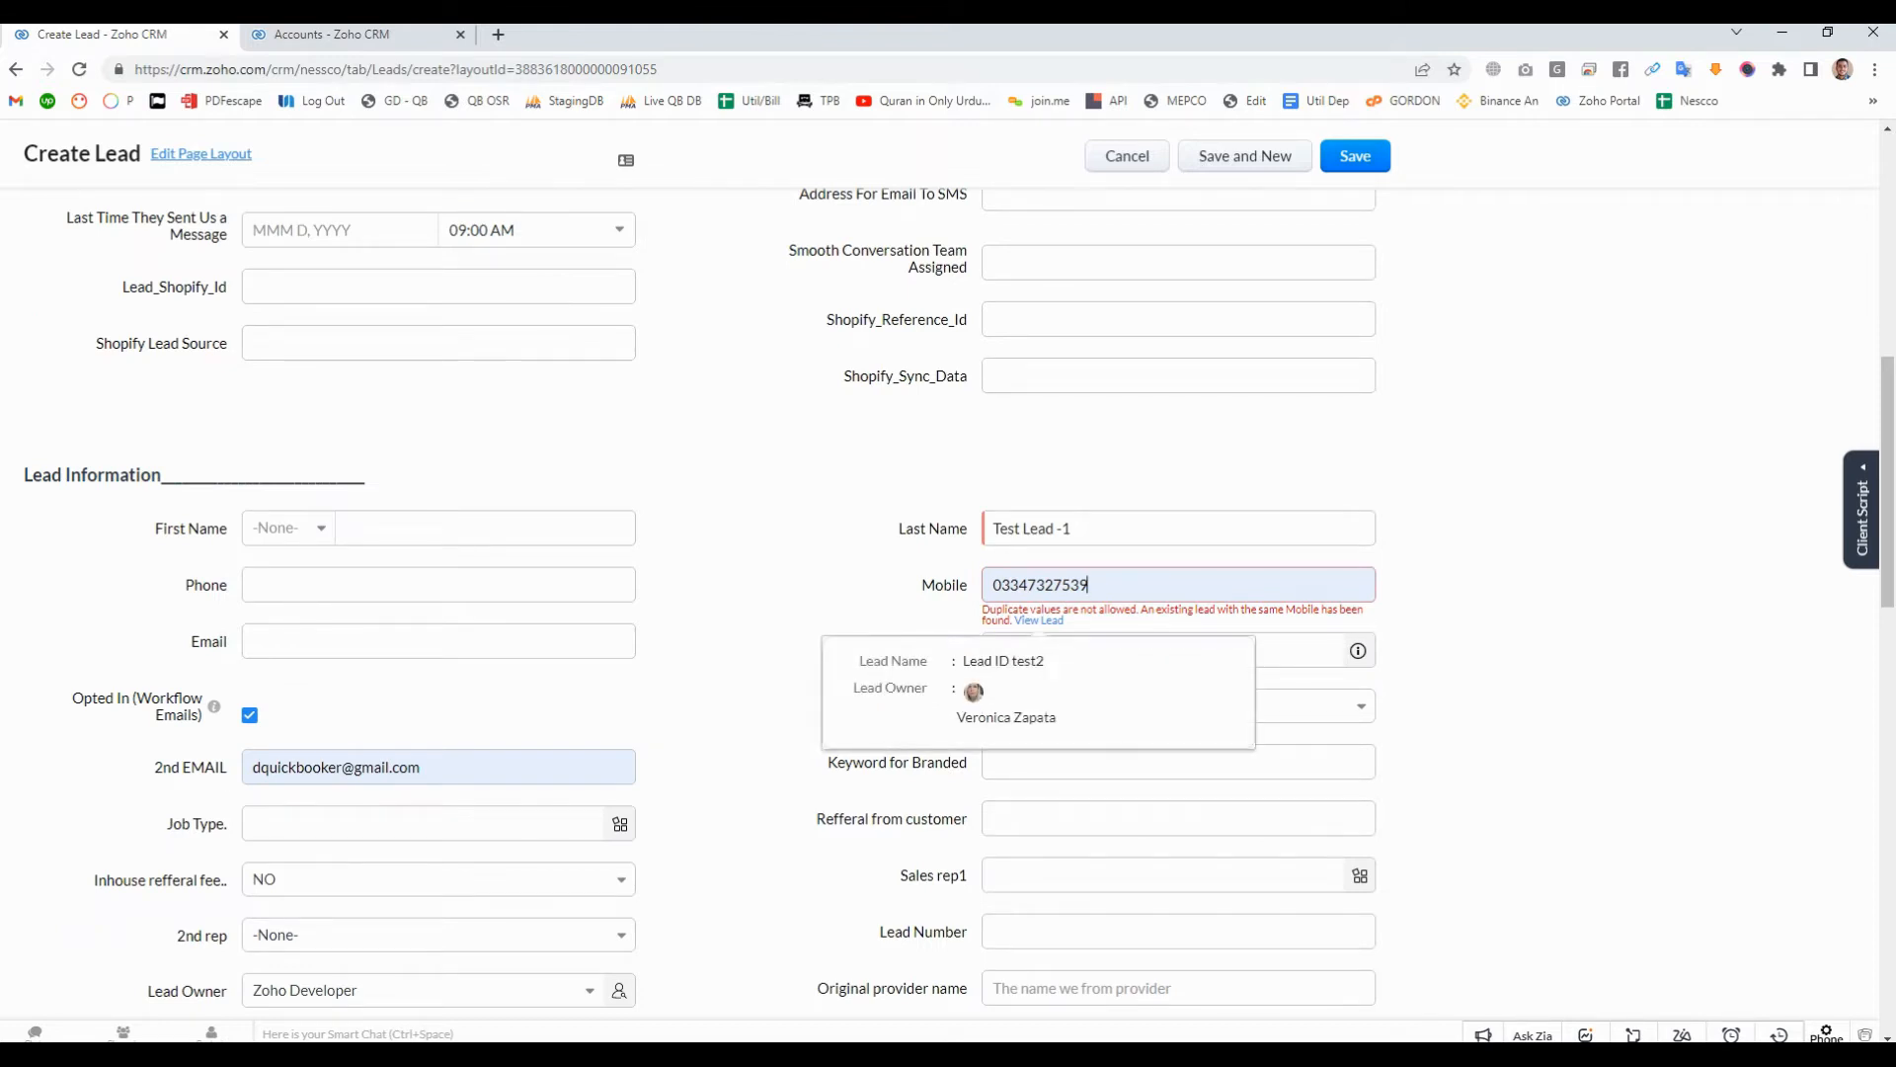
- Change the last digit of the lead's Mobile number, clear the 2nd EMAIL field, and save the lead without updating the browser's saved address
click(1136, 585)
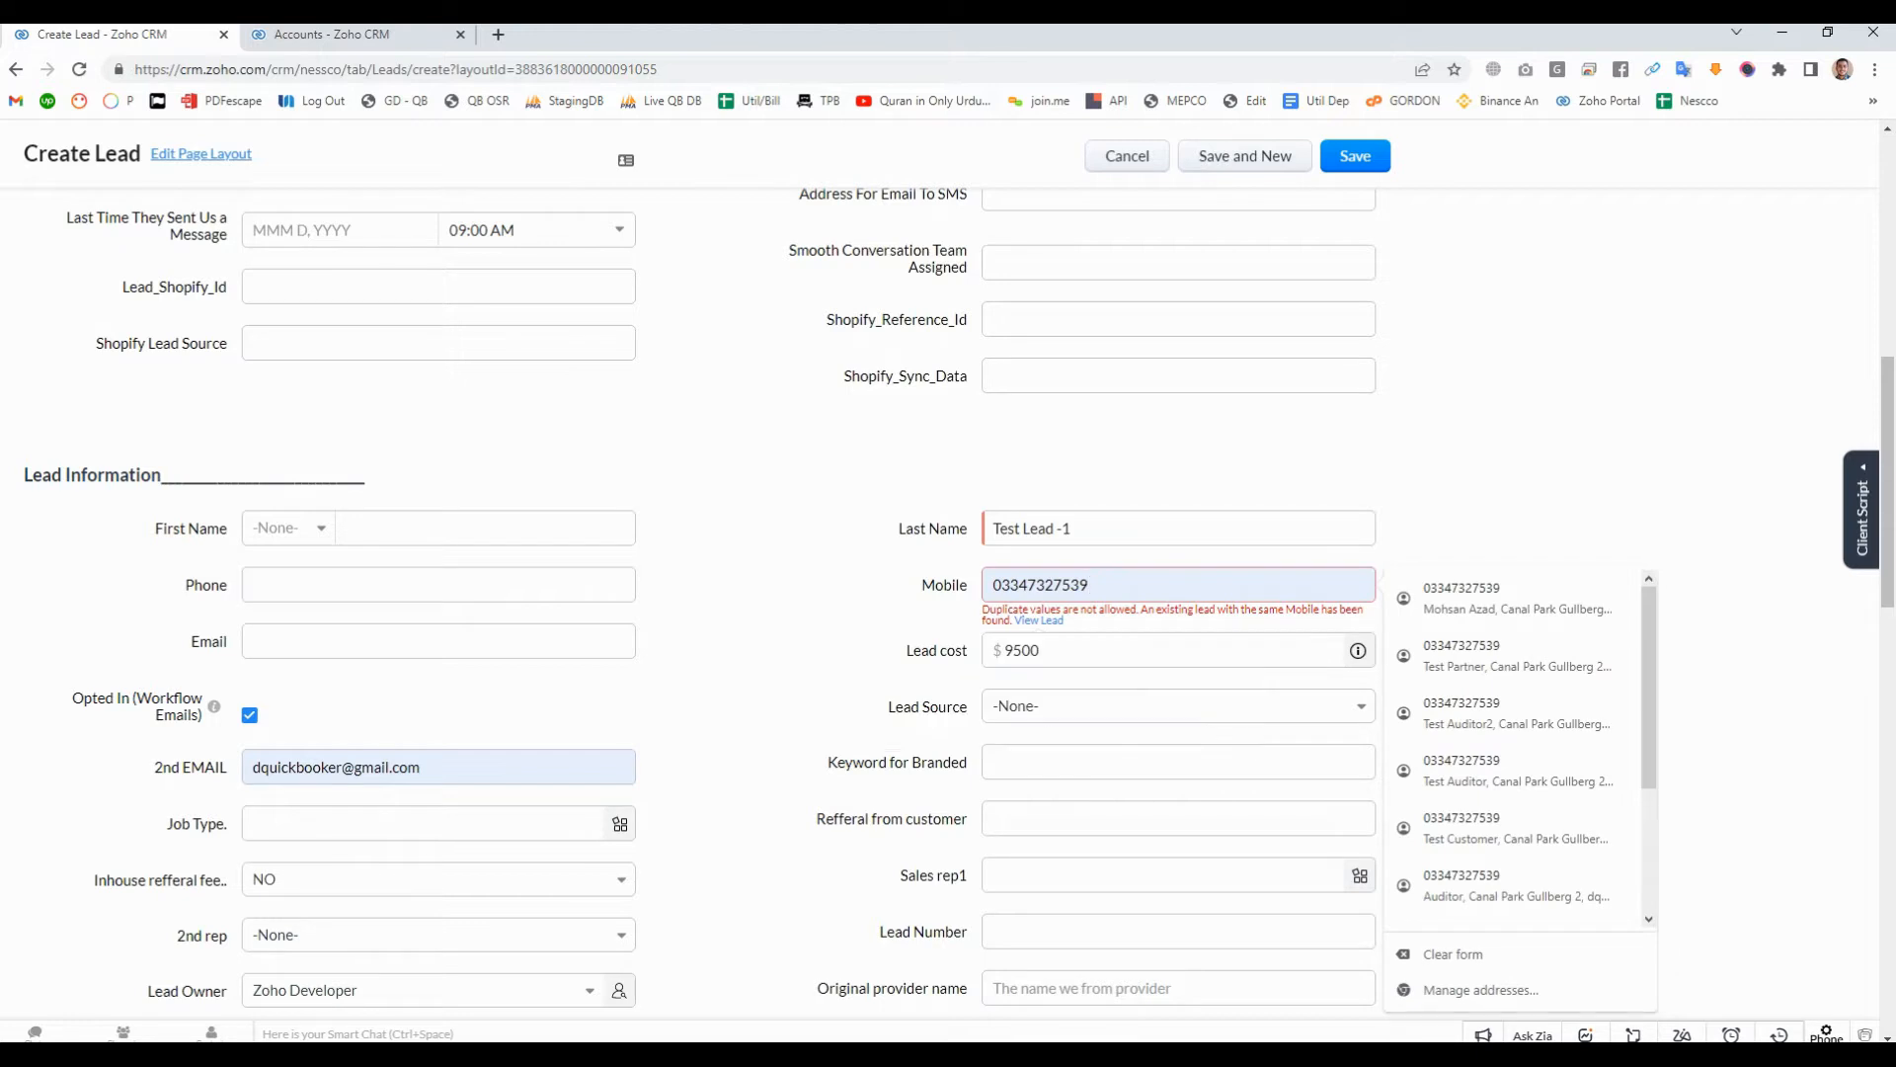
click(1511, 493)
click(1083, 585)
text(7)
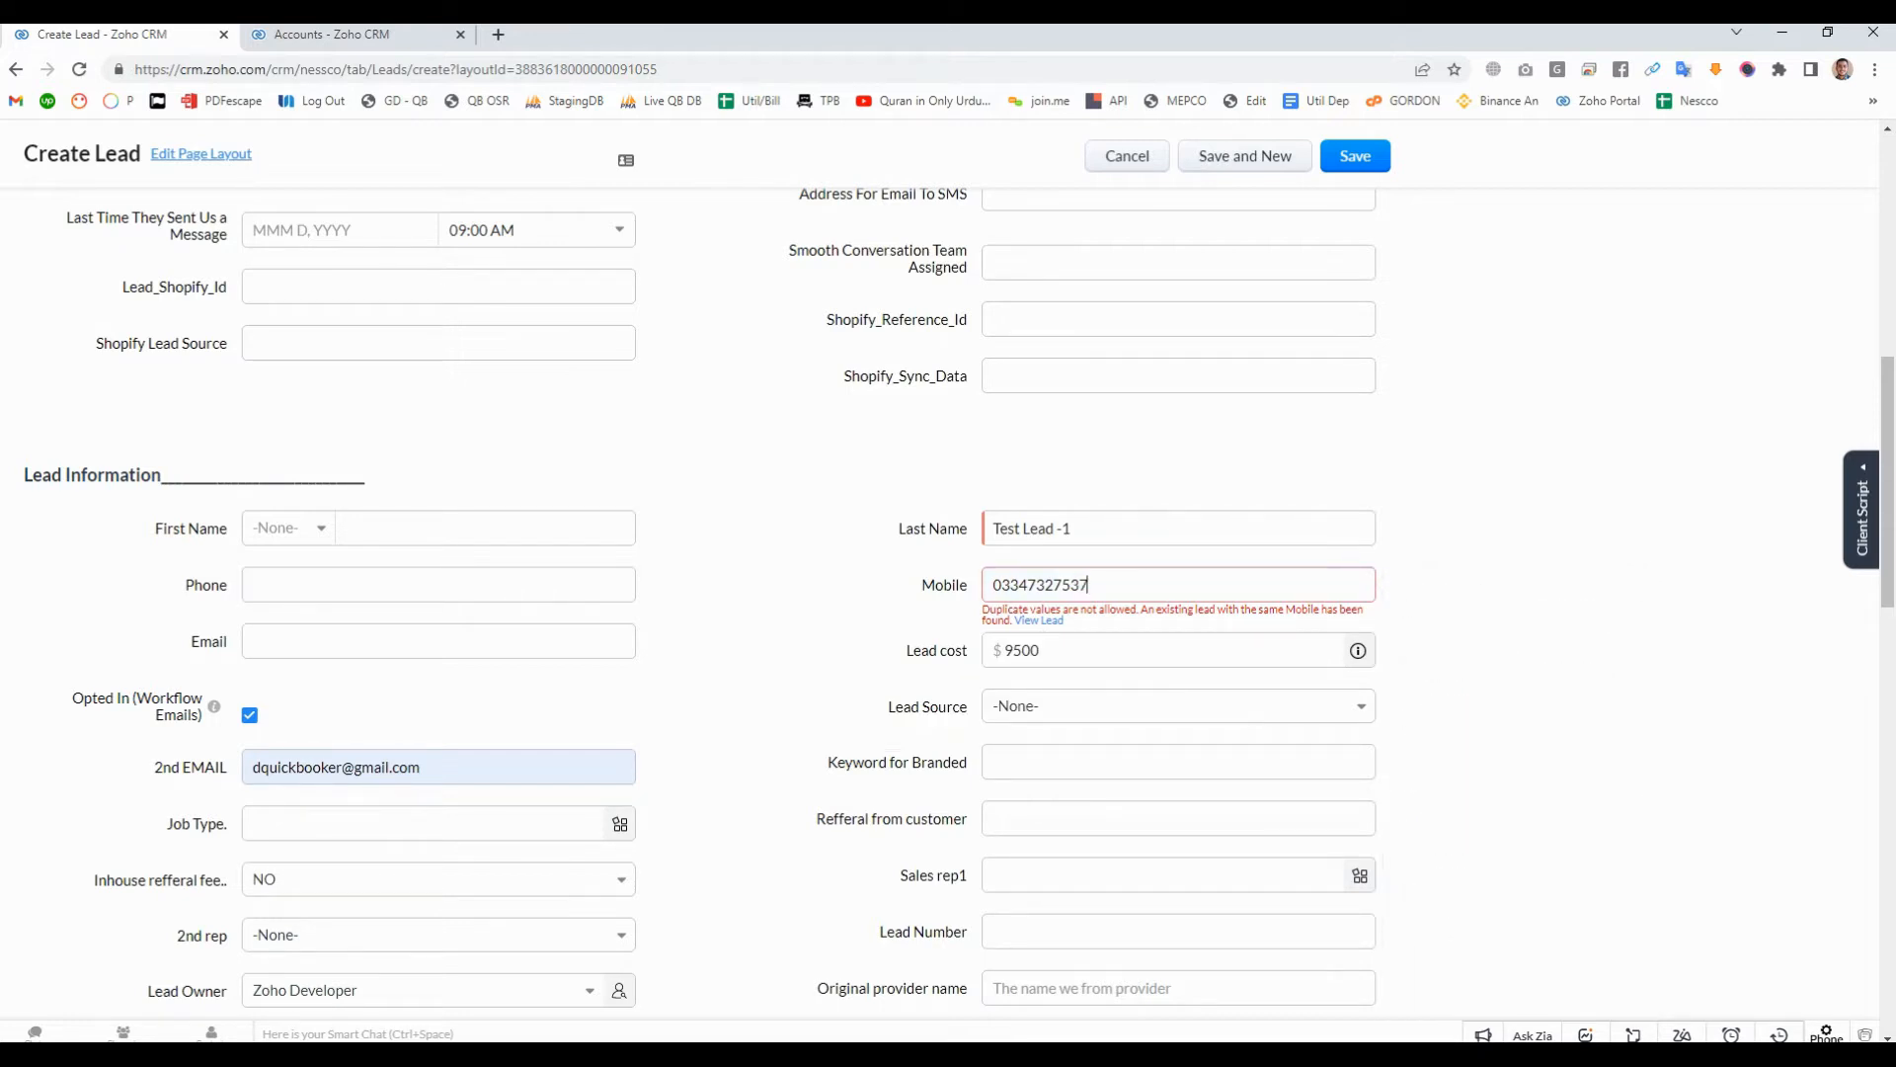
drag(426, 767, 249, 767)
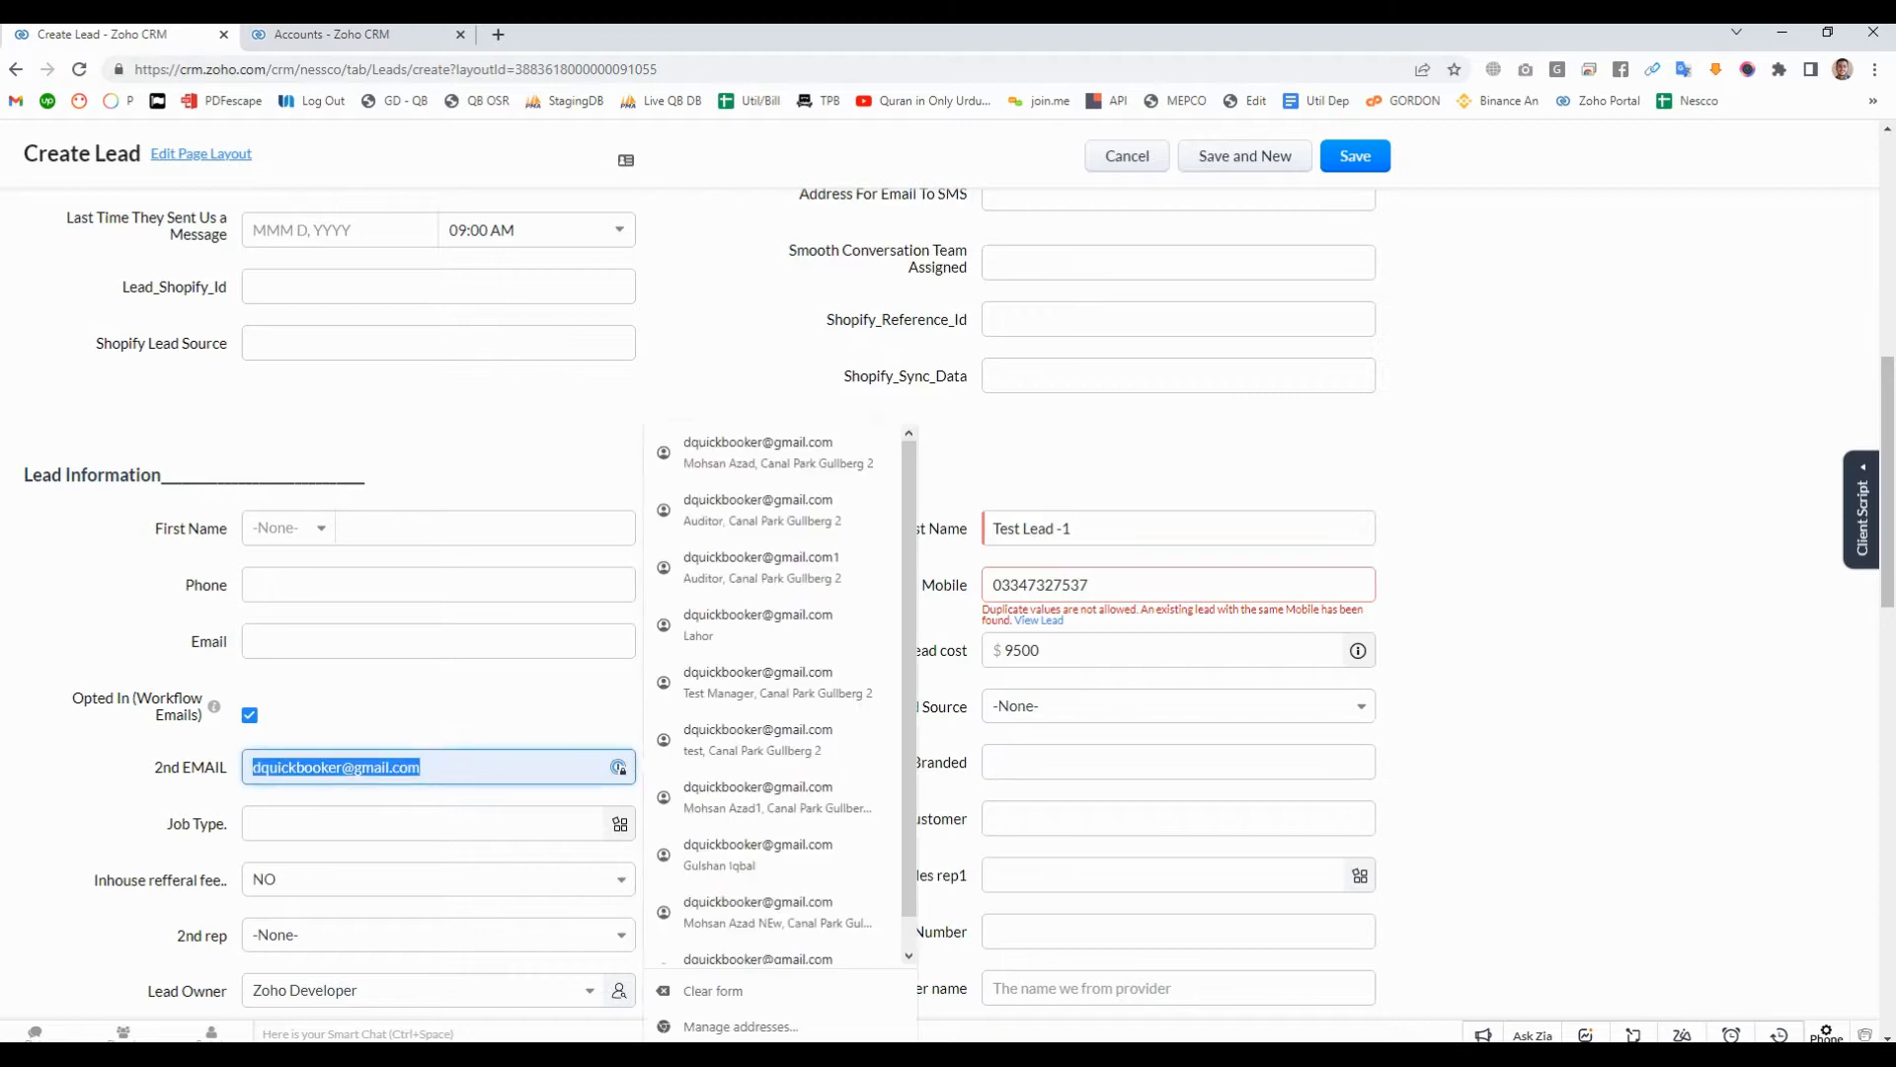
key(BackSpace)
click(1355, 156)
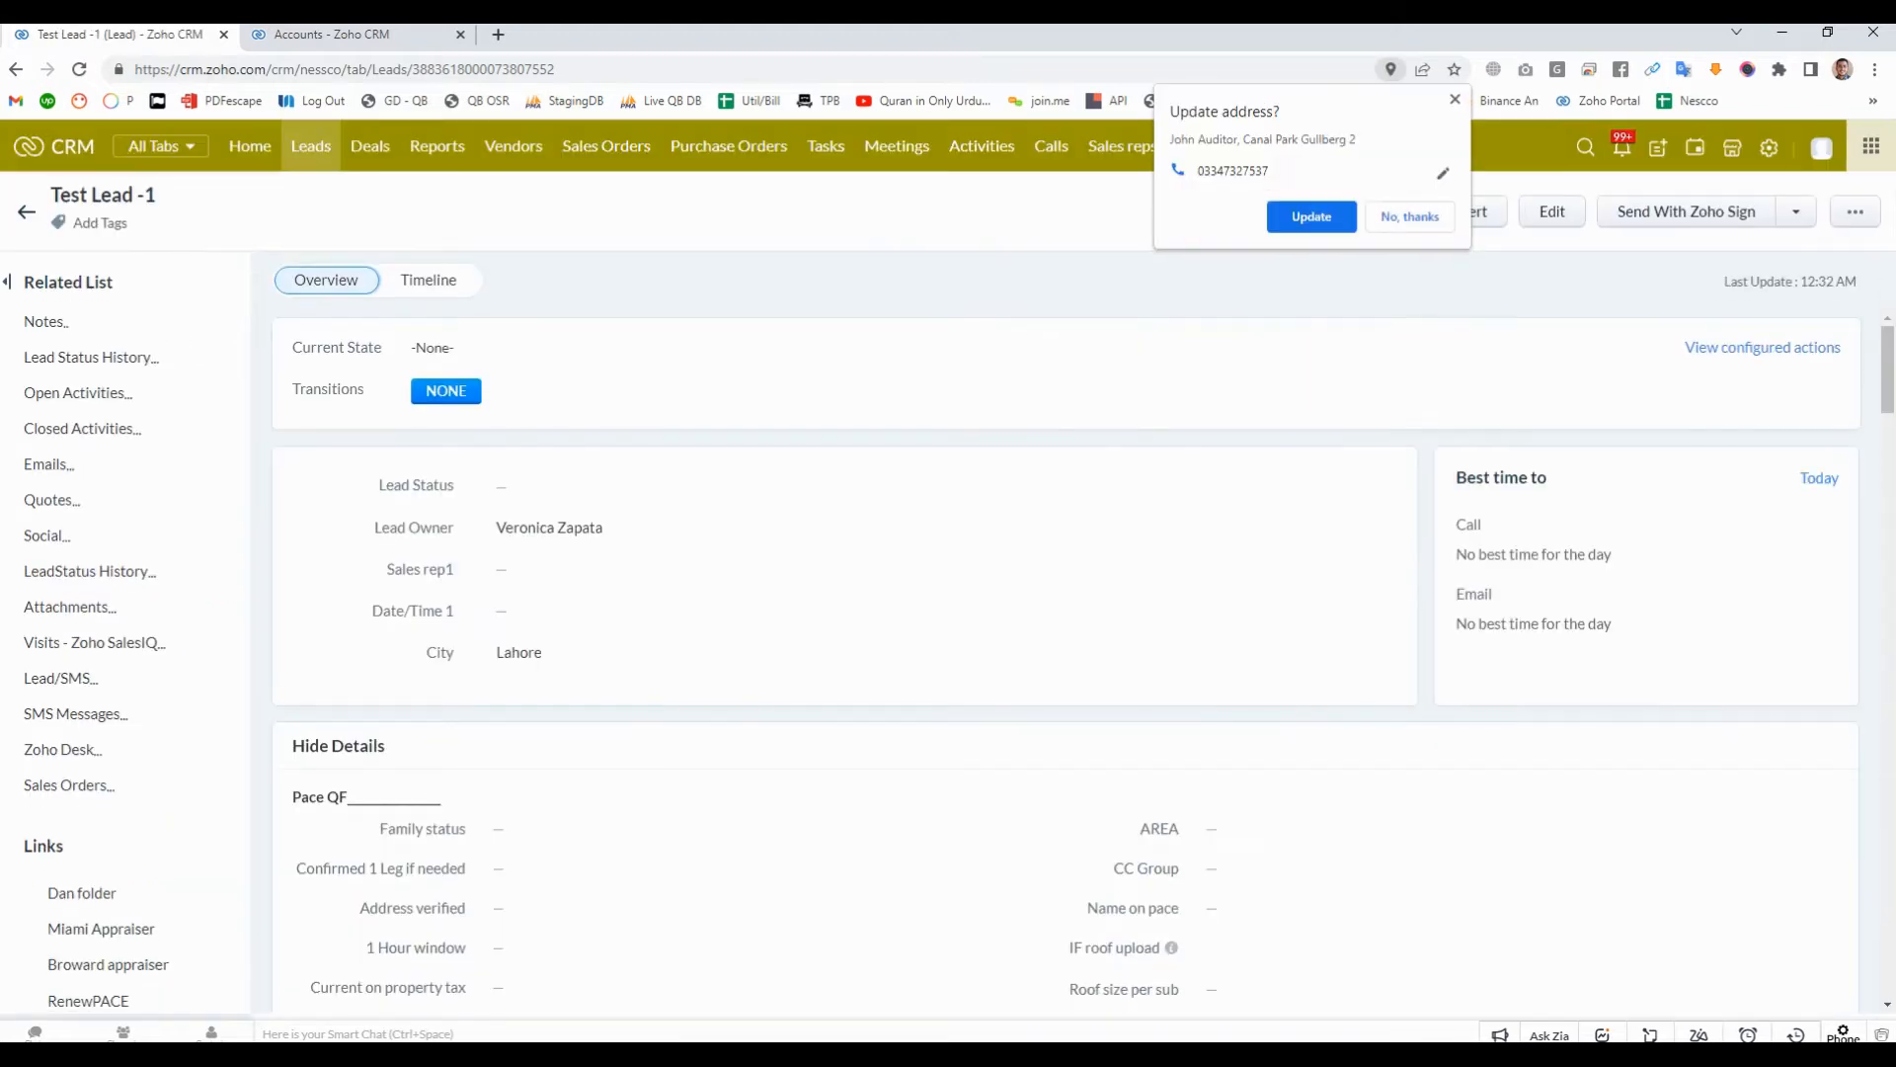
click(1407, 216)
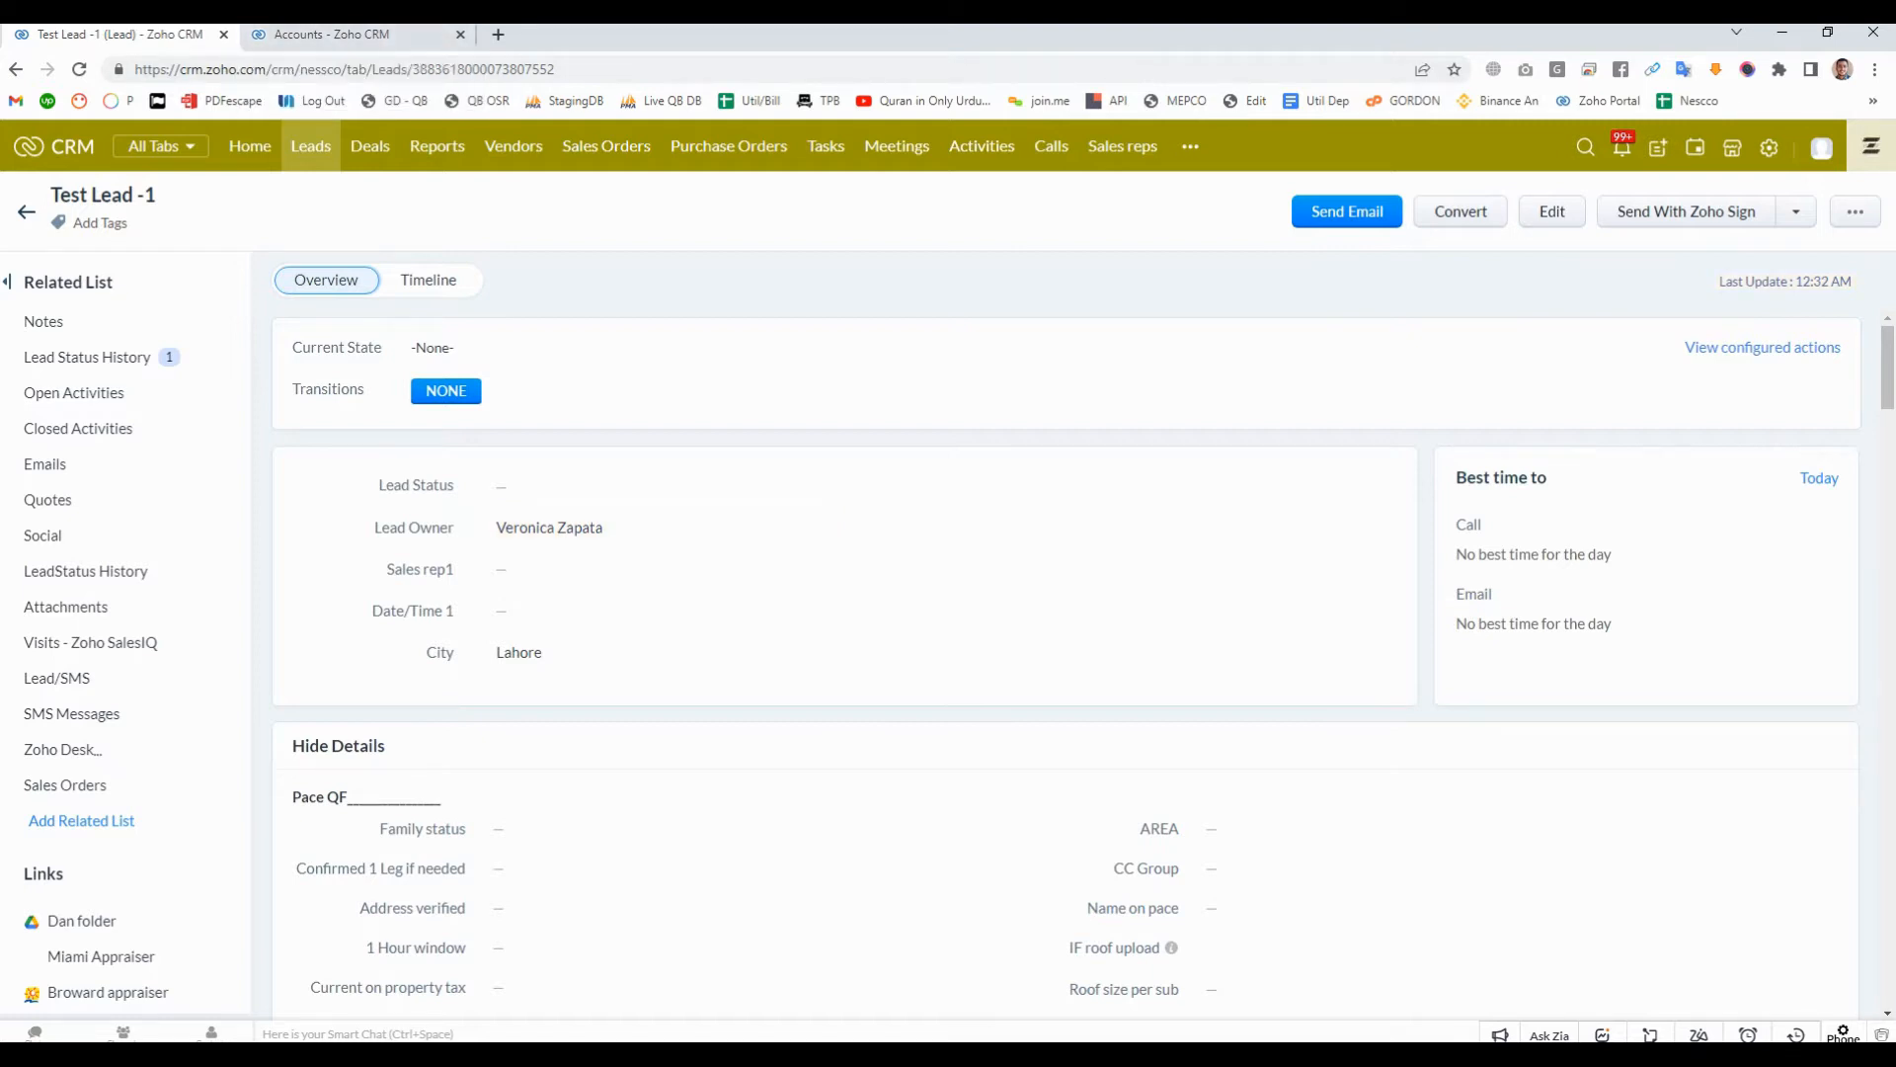
- Open the assignment rules in Setup and examine who the "Confirmtor assignment" rule assigns leads to, leaving its entry unchanged
click(1769, 147)
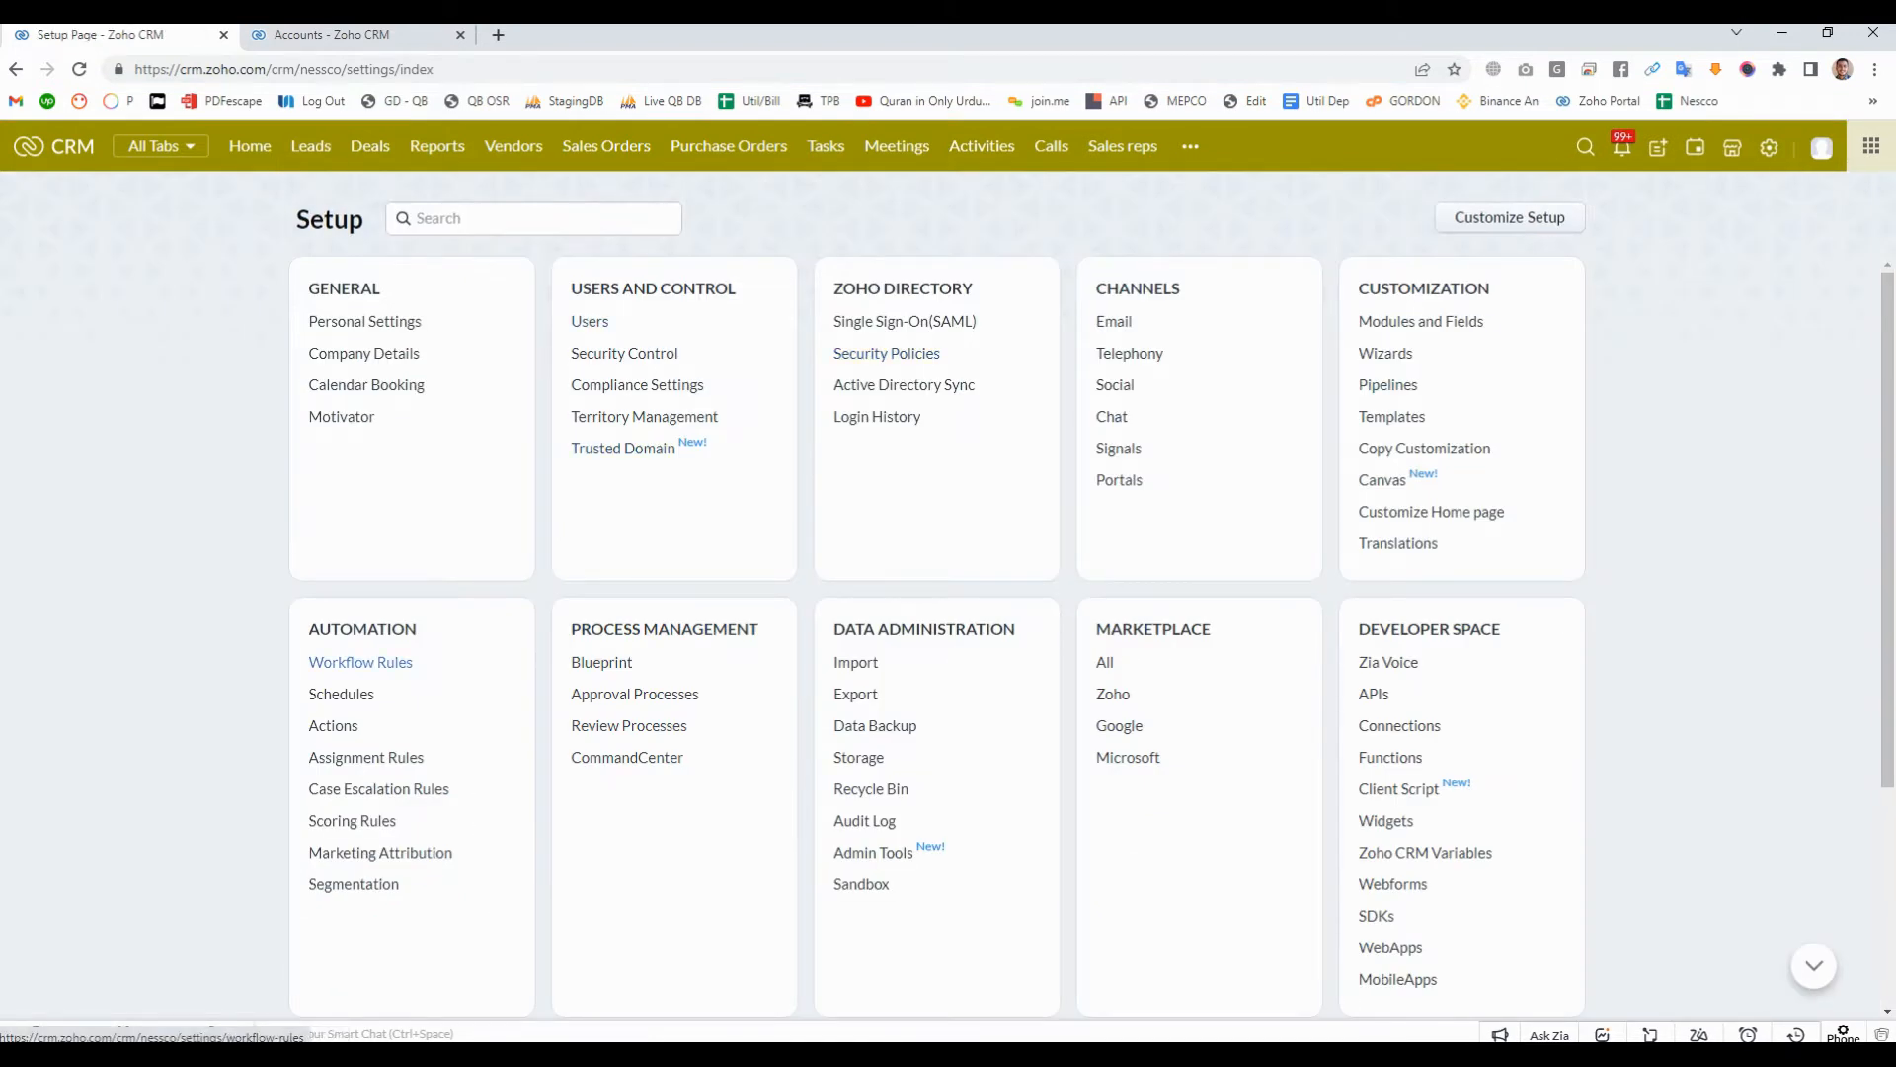
click(365, 756)
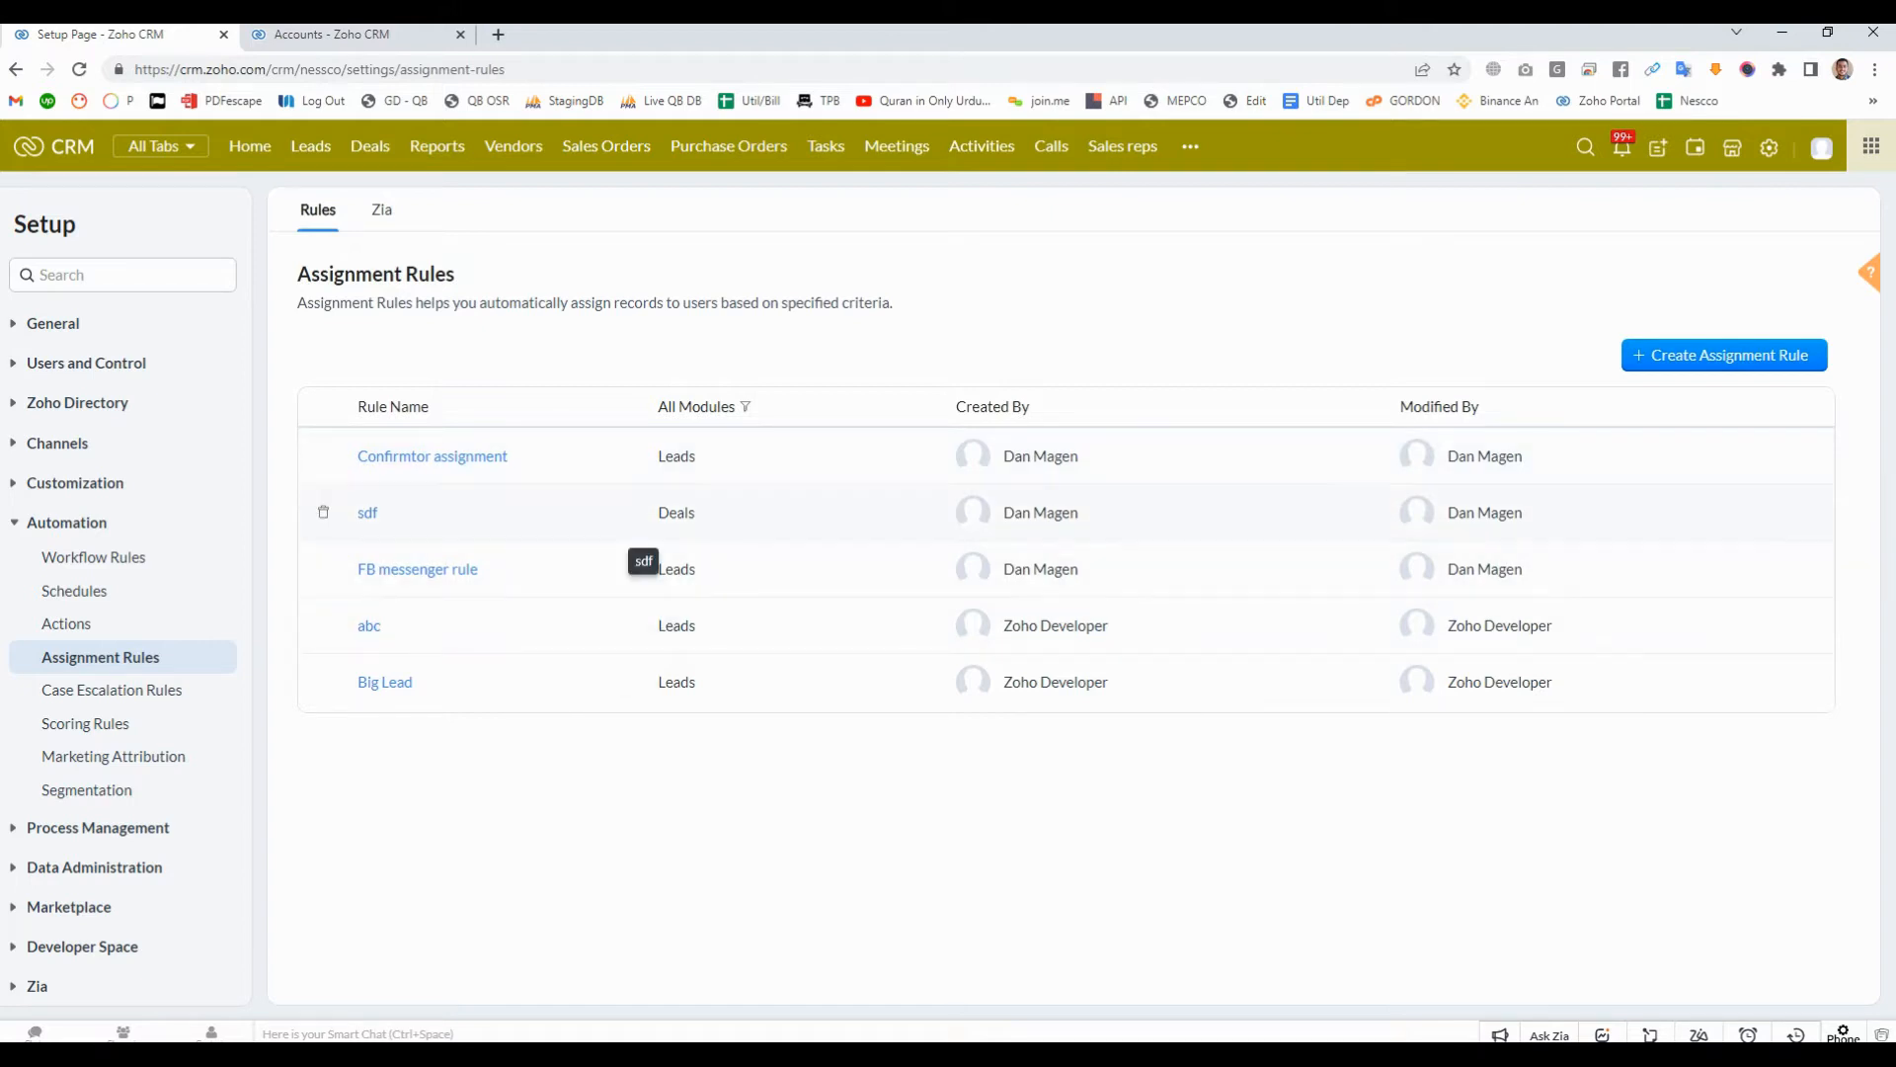
click(435, 456)
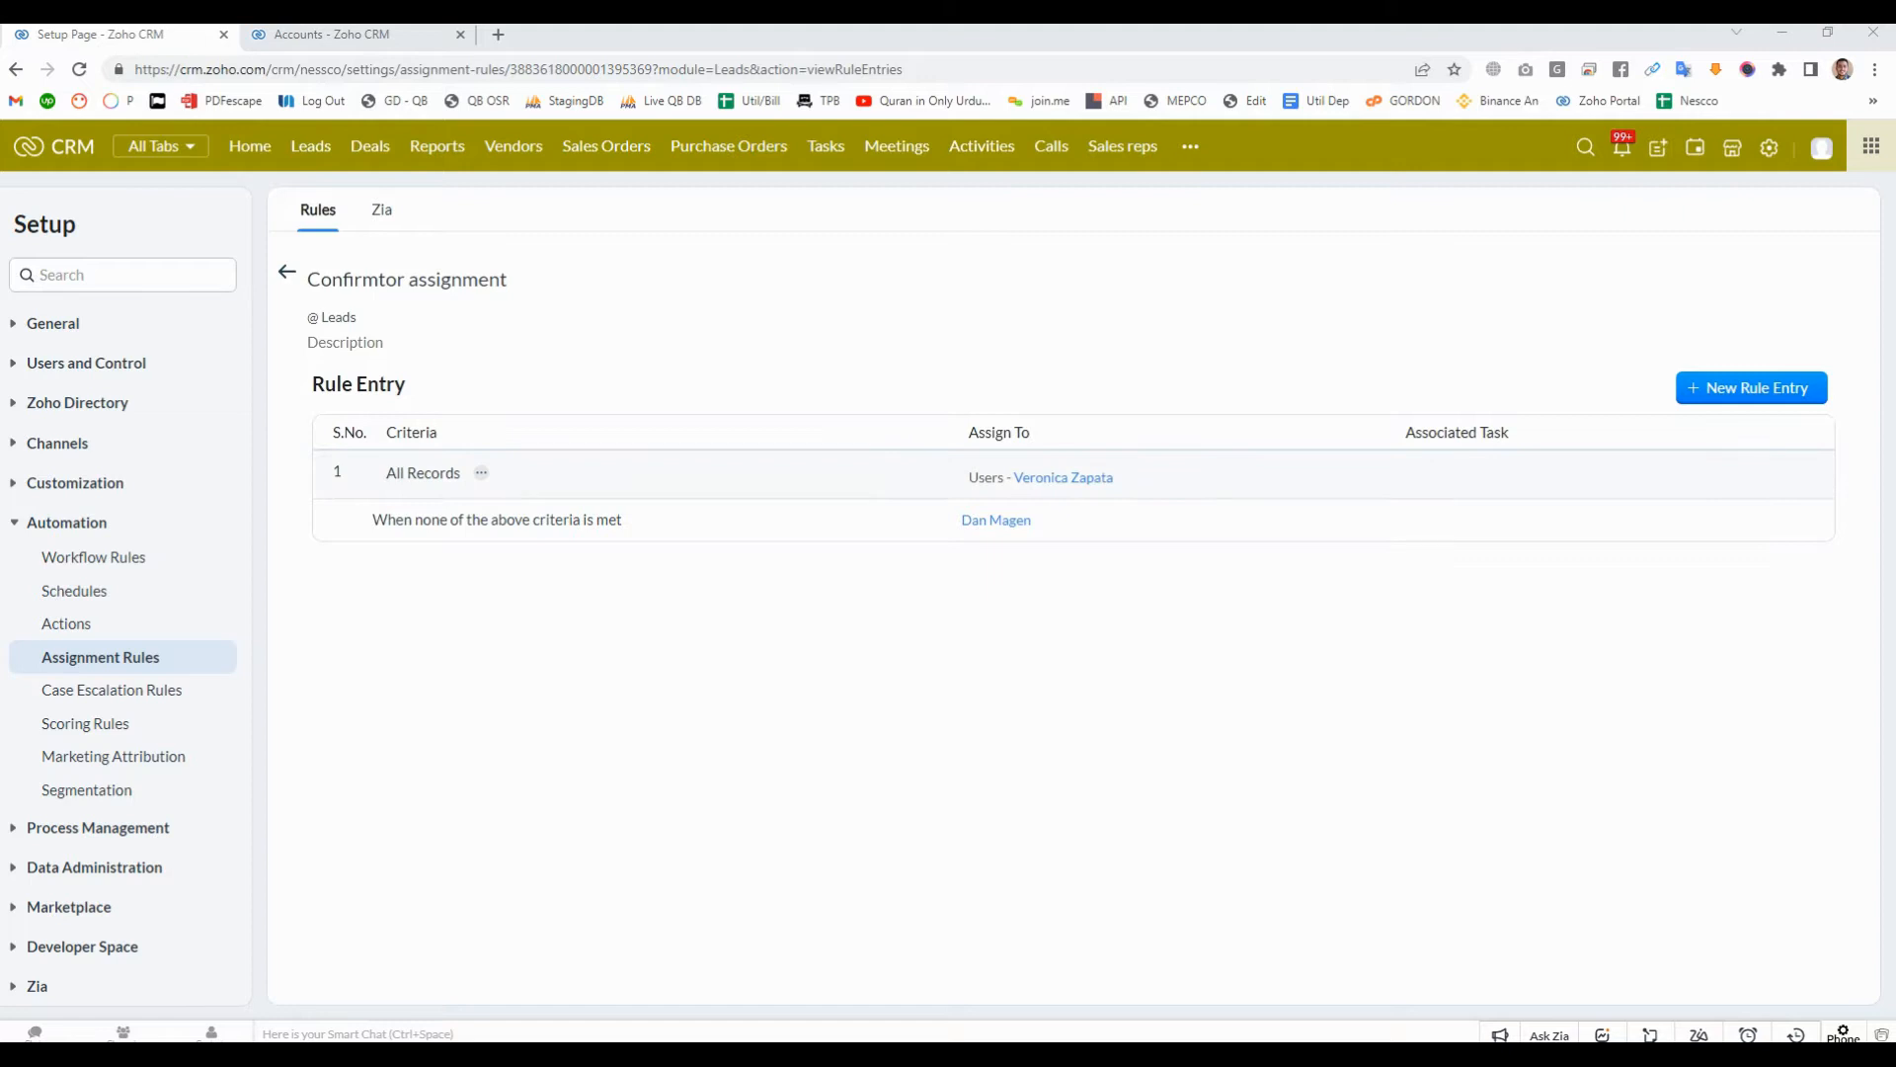
click(423, 474)
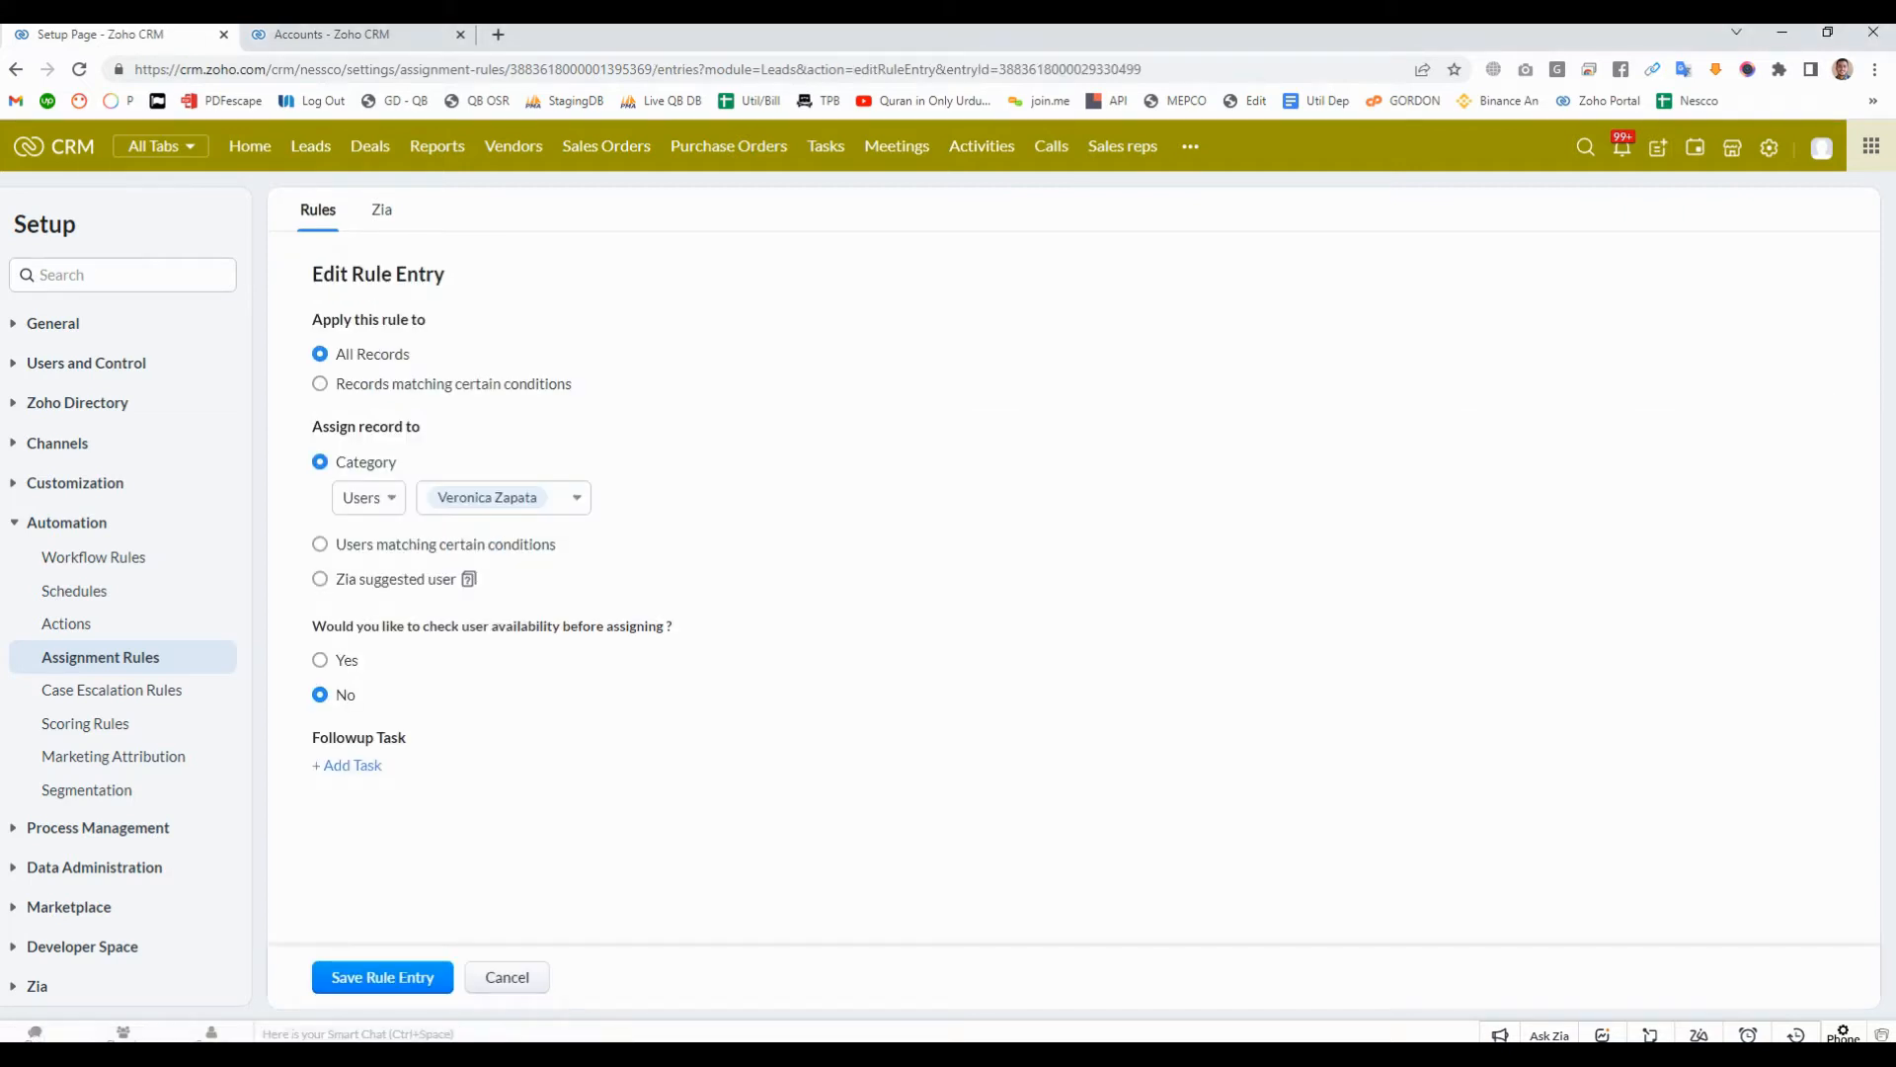
click(508, 978)
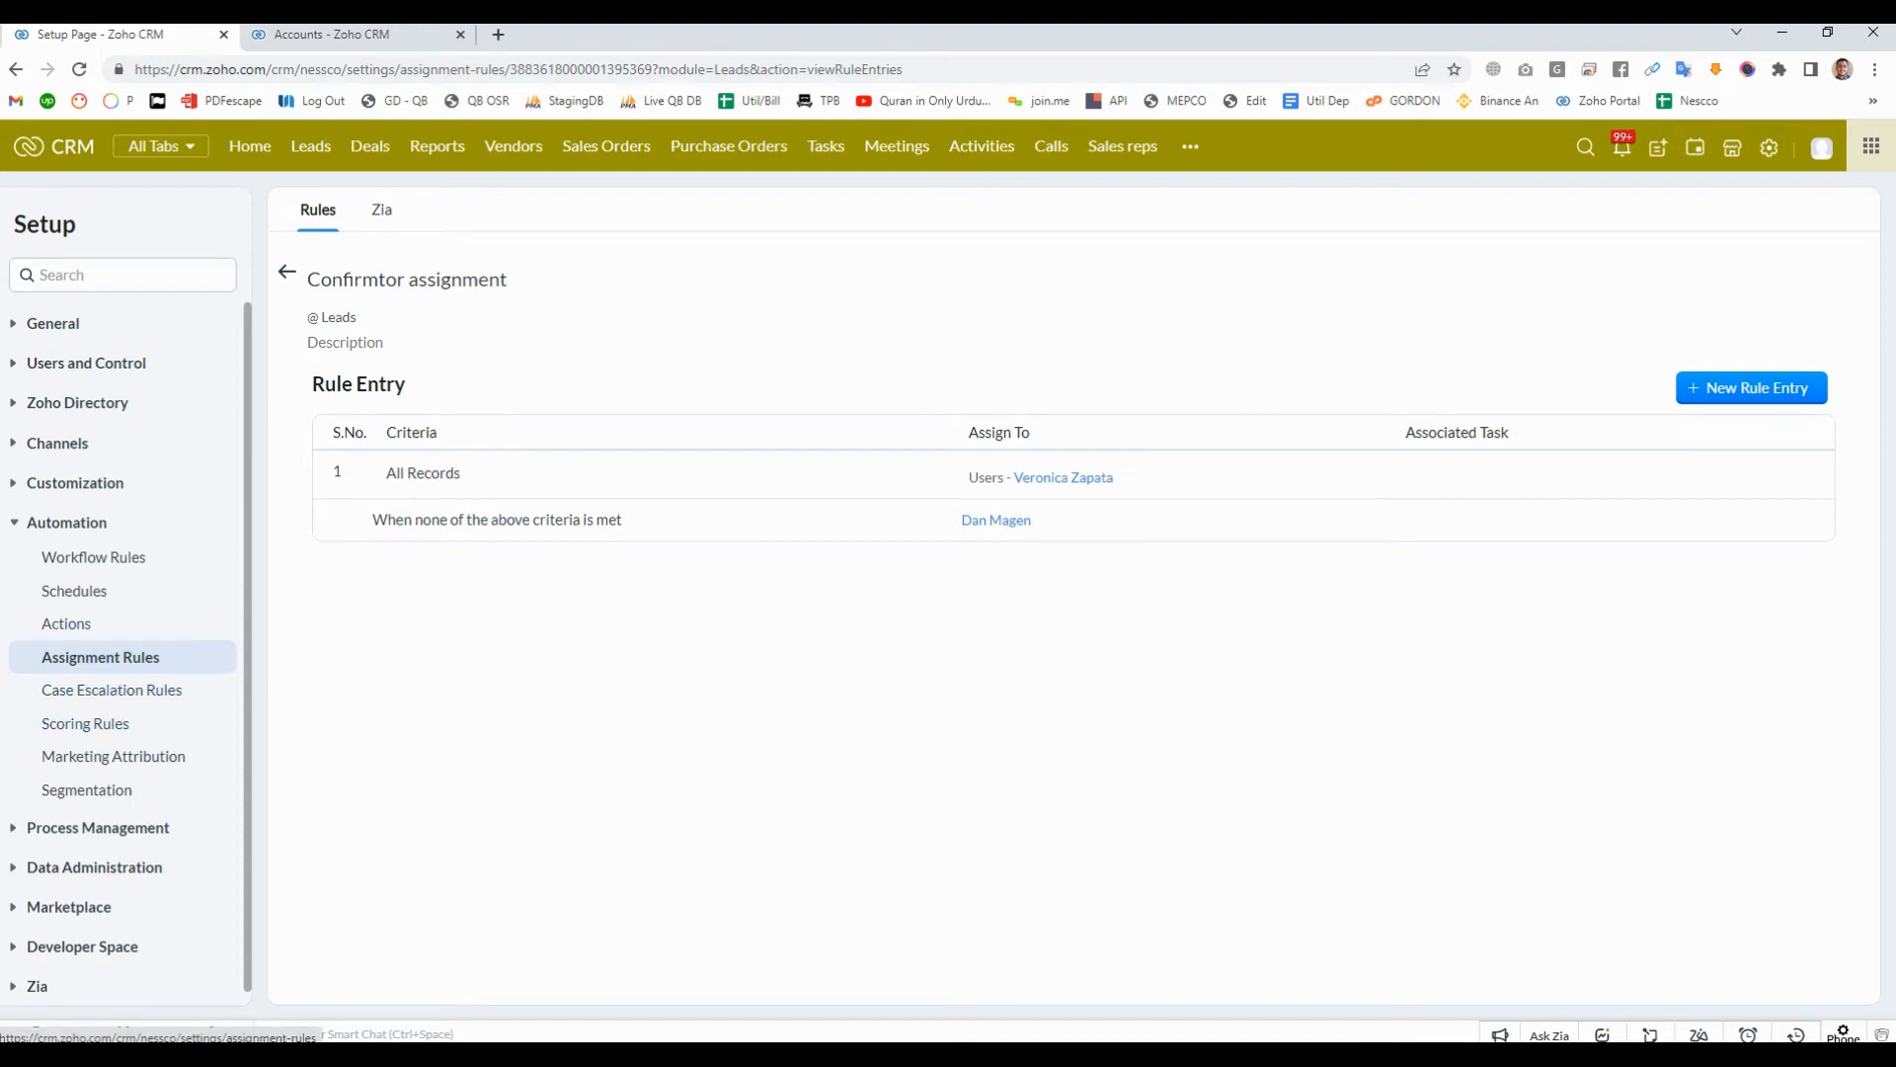
click(100, 657)
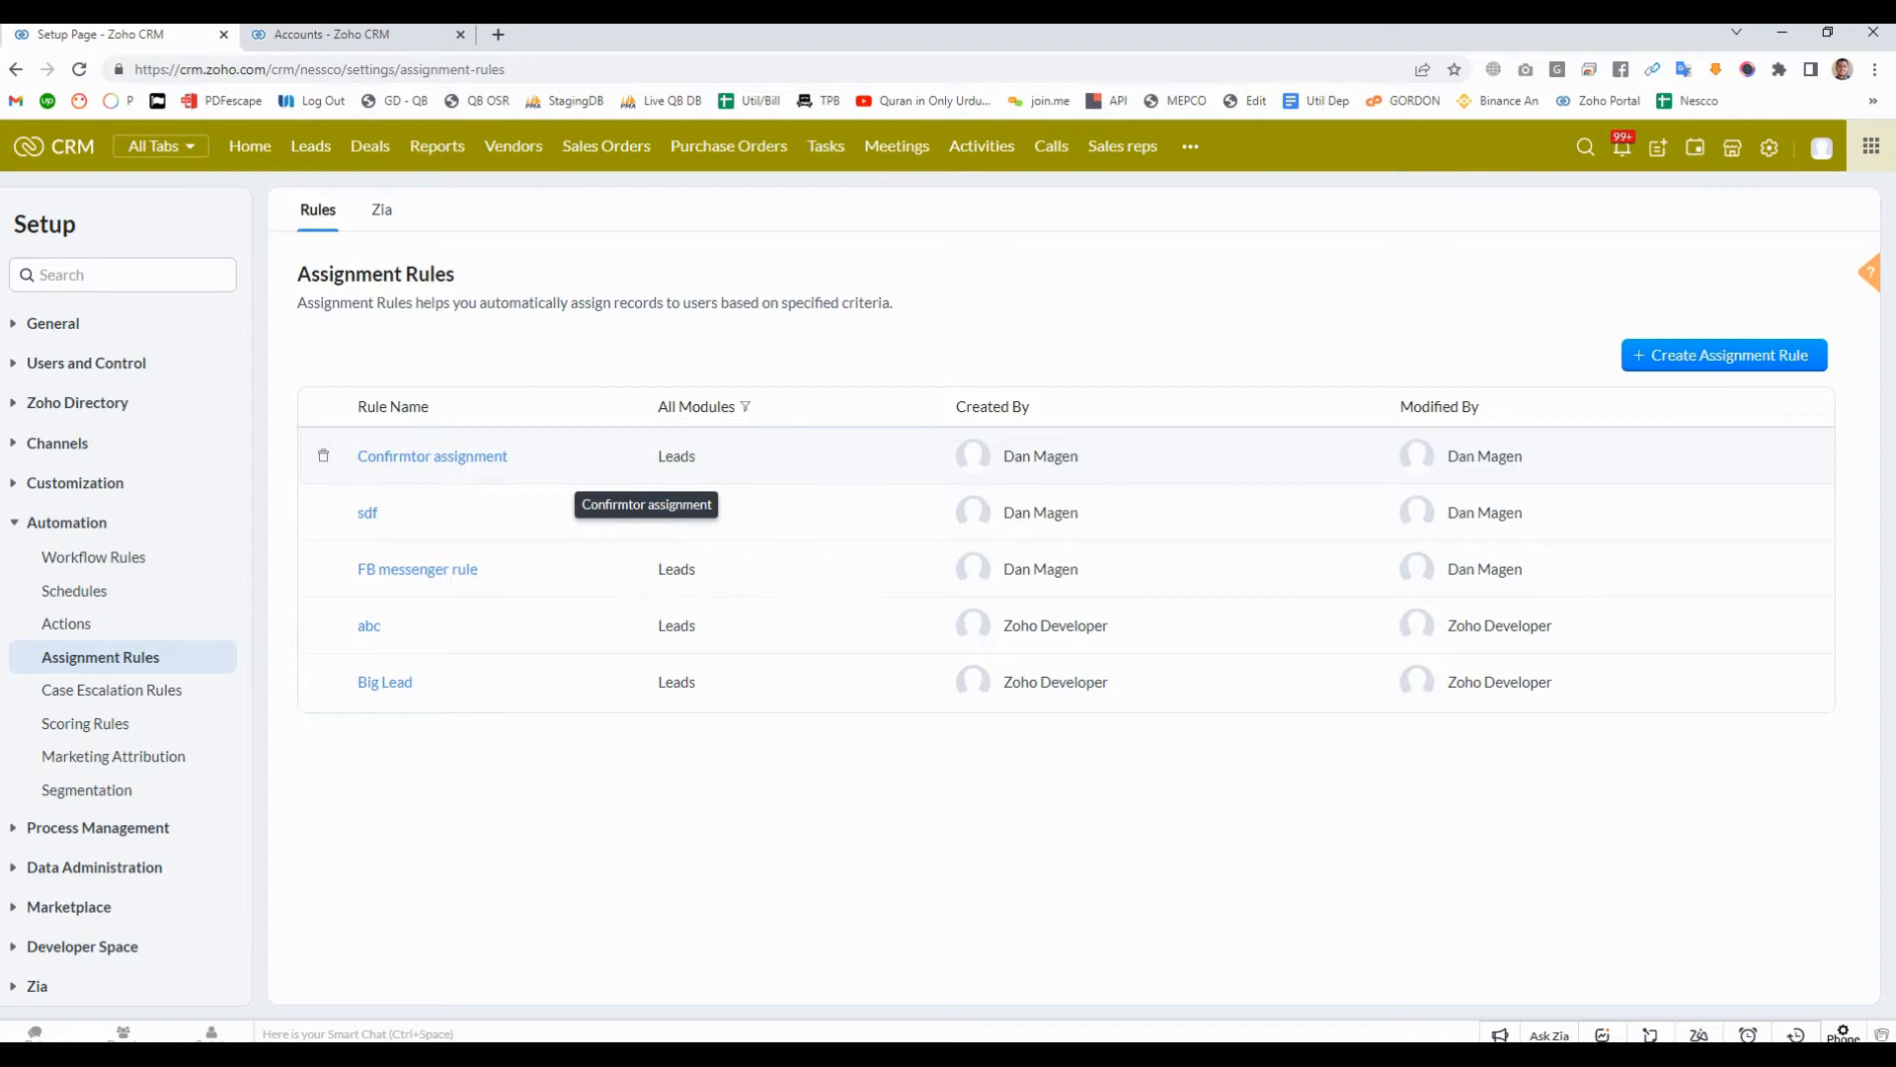
- Reopen the "Confirmtor assignment" rule to check its All Records entry again, and return to the list of assignment rules
right_click(447, 460)
click(445, 456)
click(444, 456)
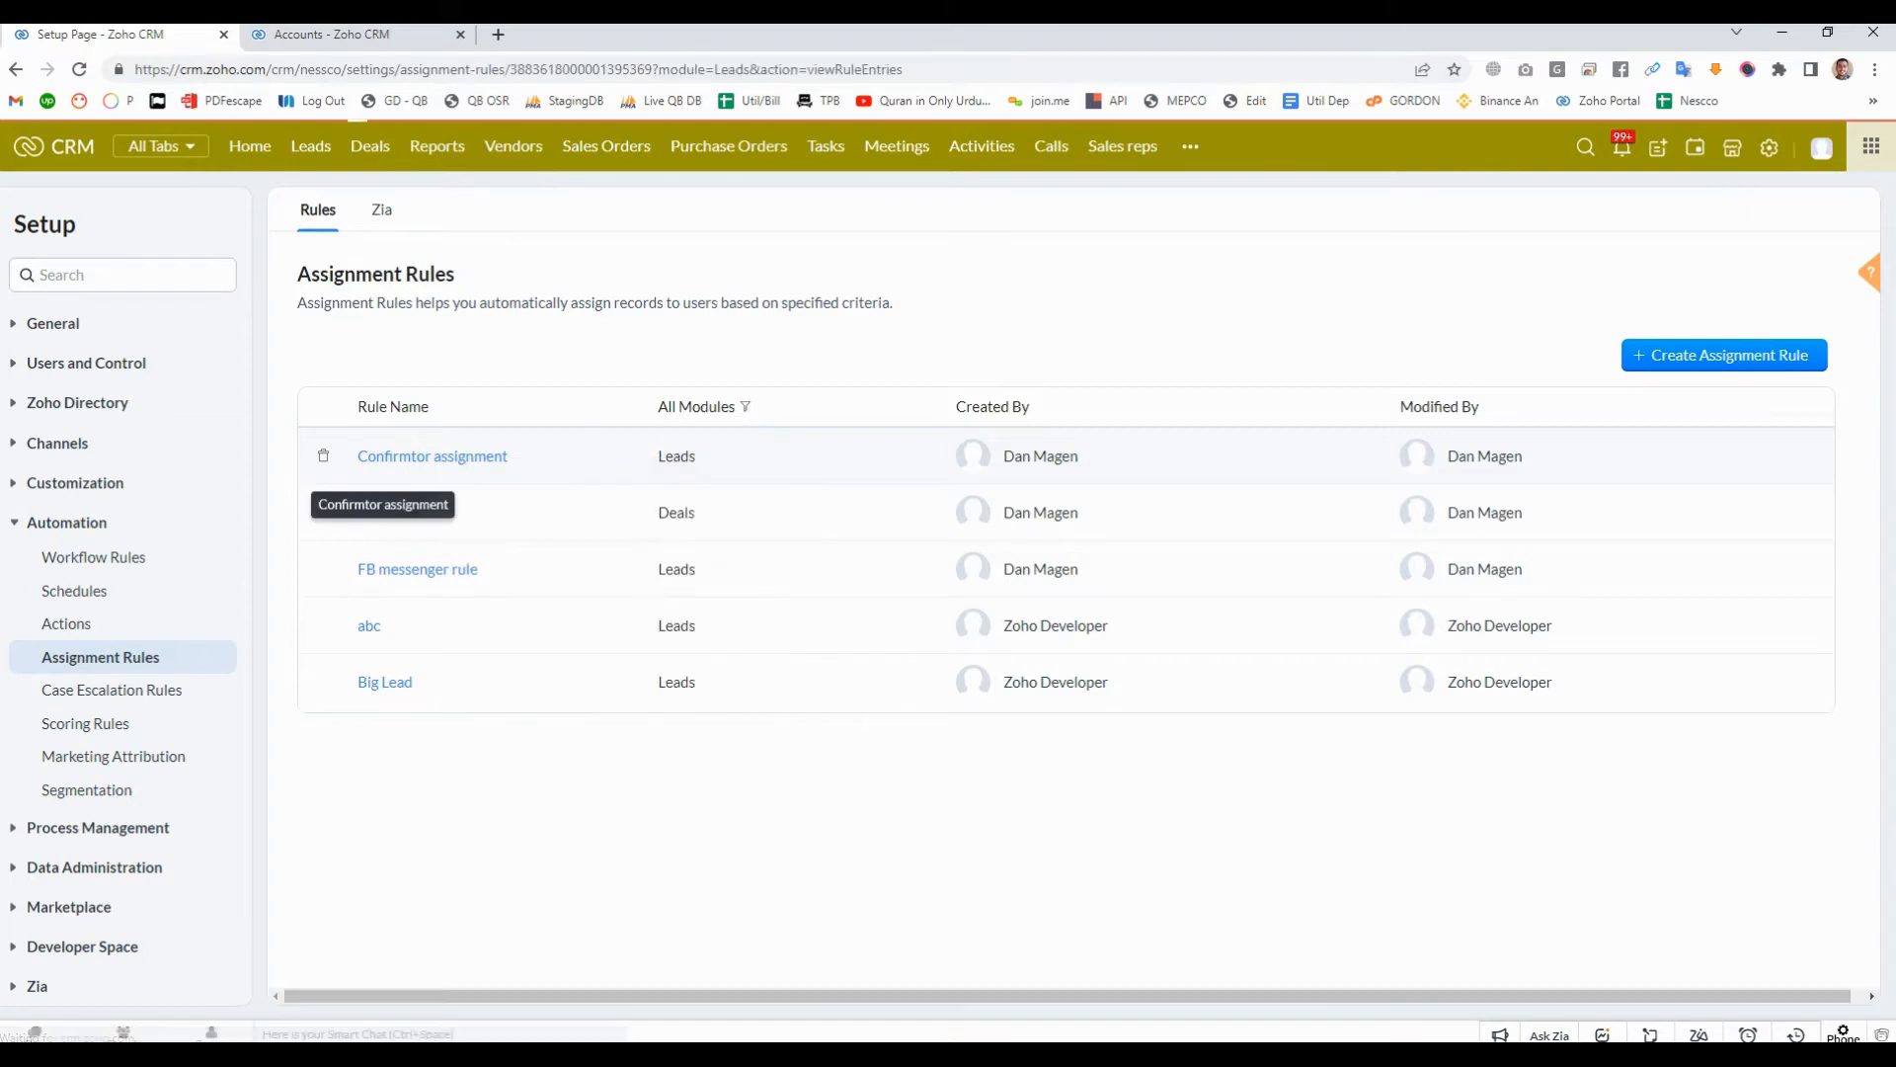
drag(386, 472, 464, 474)
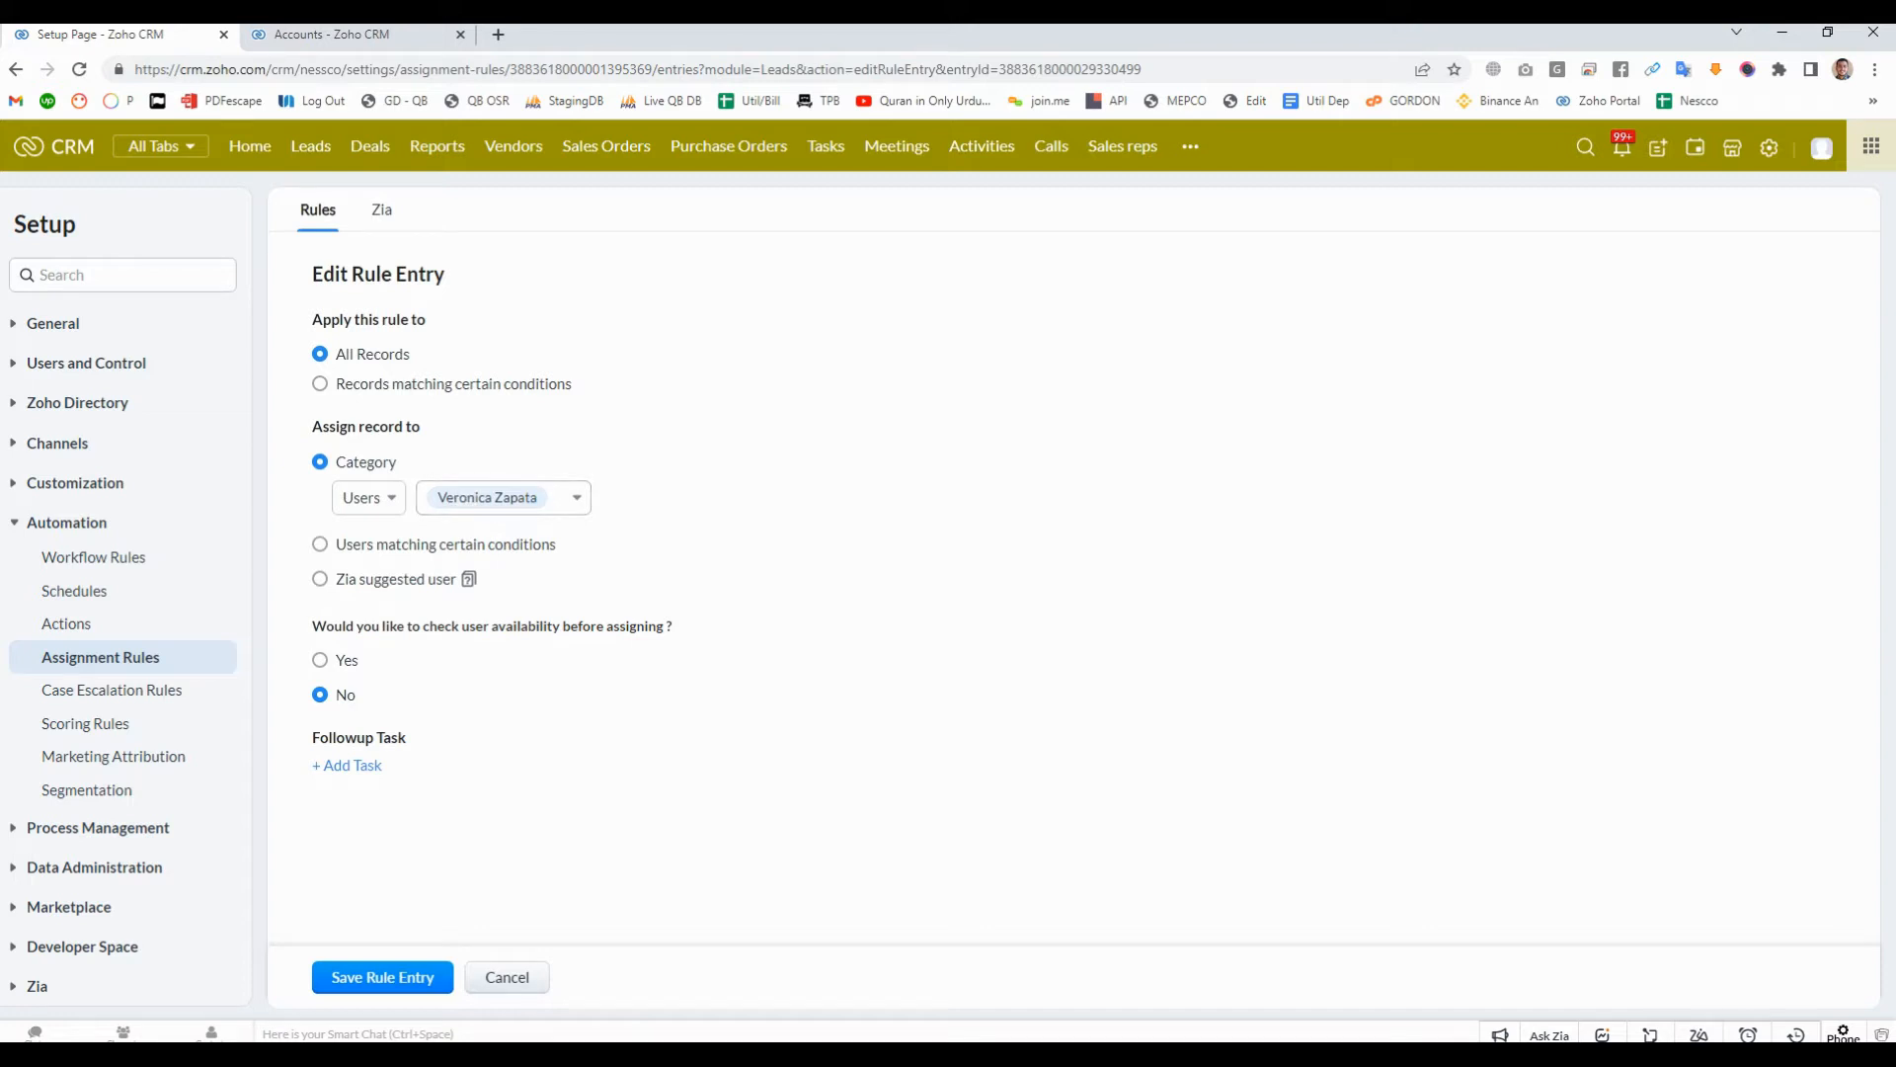
click(507, 977)
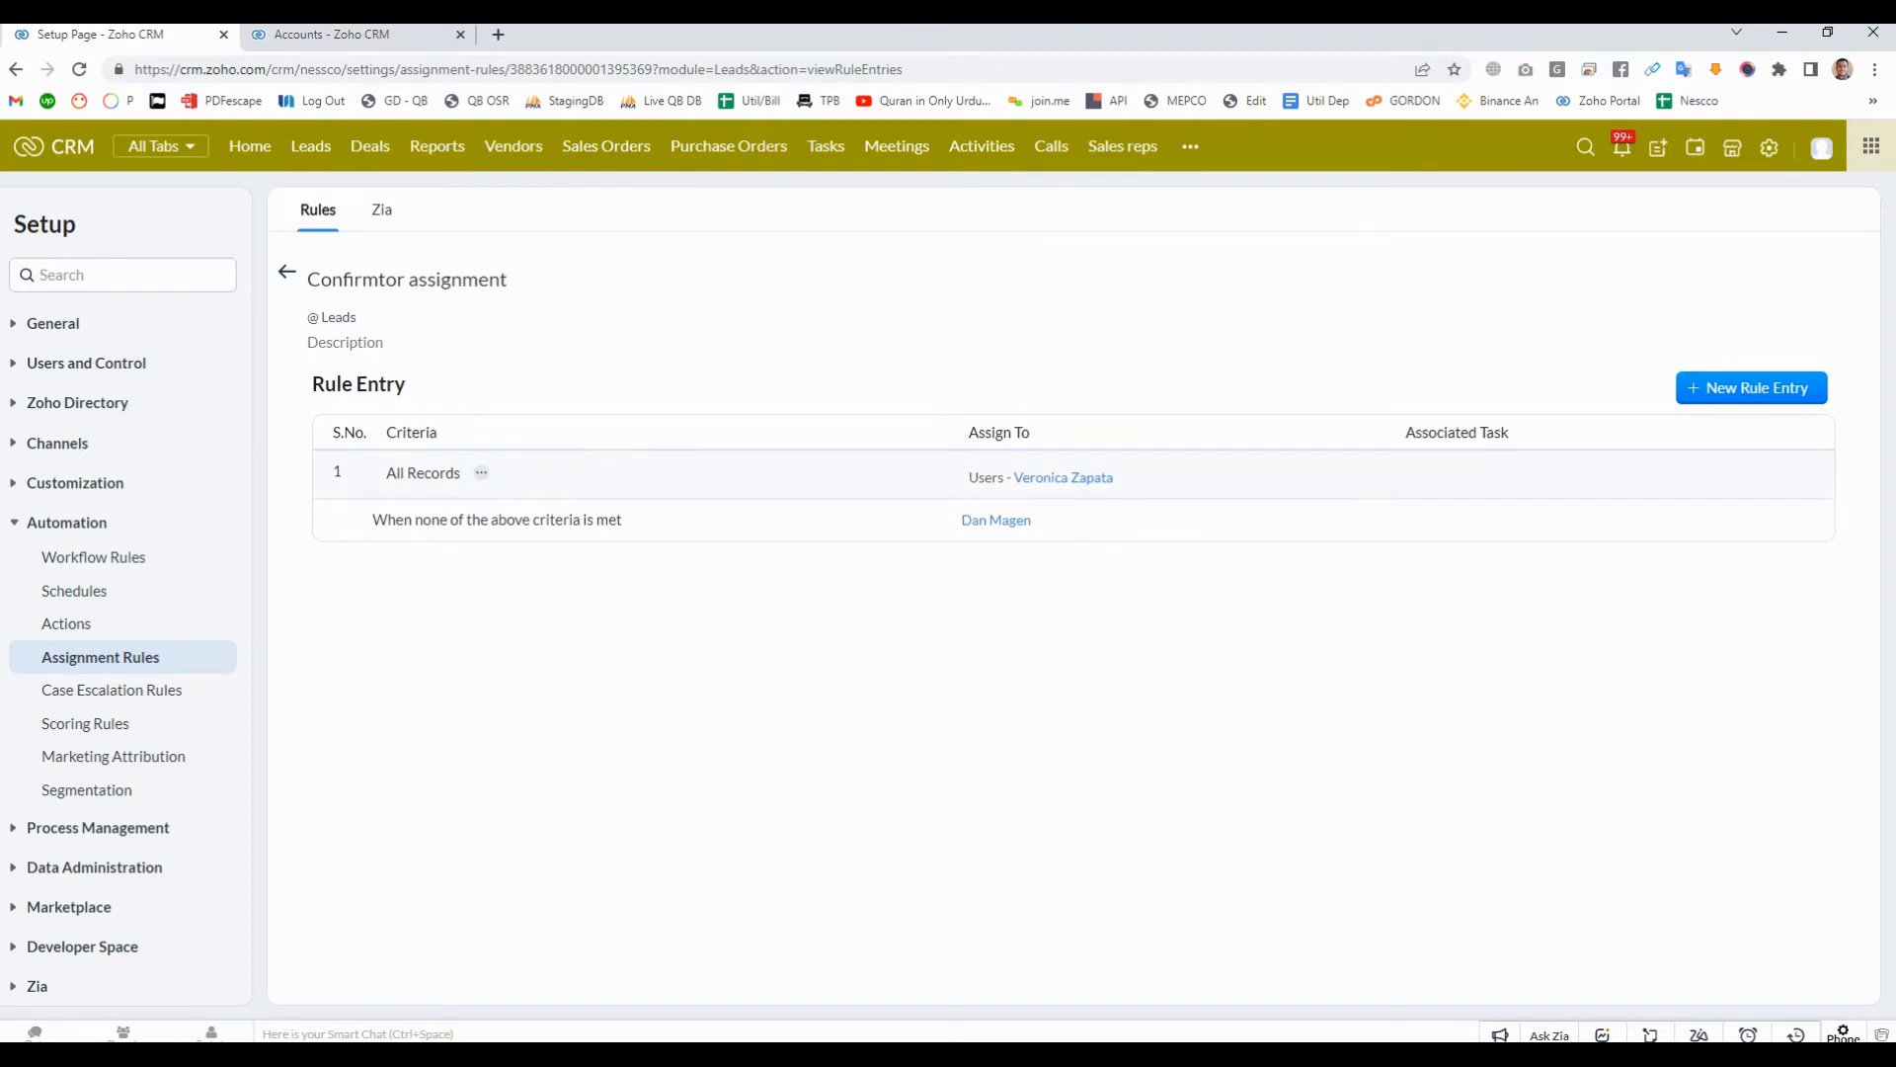
click(287, 271)
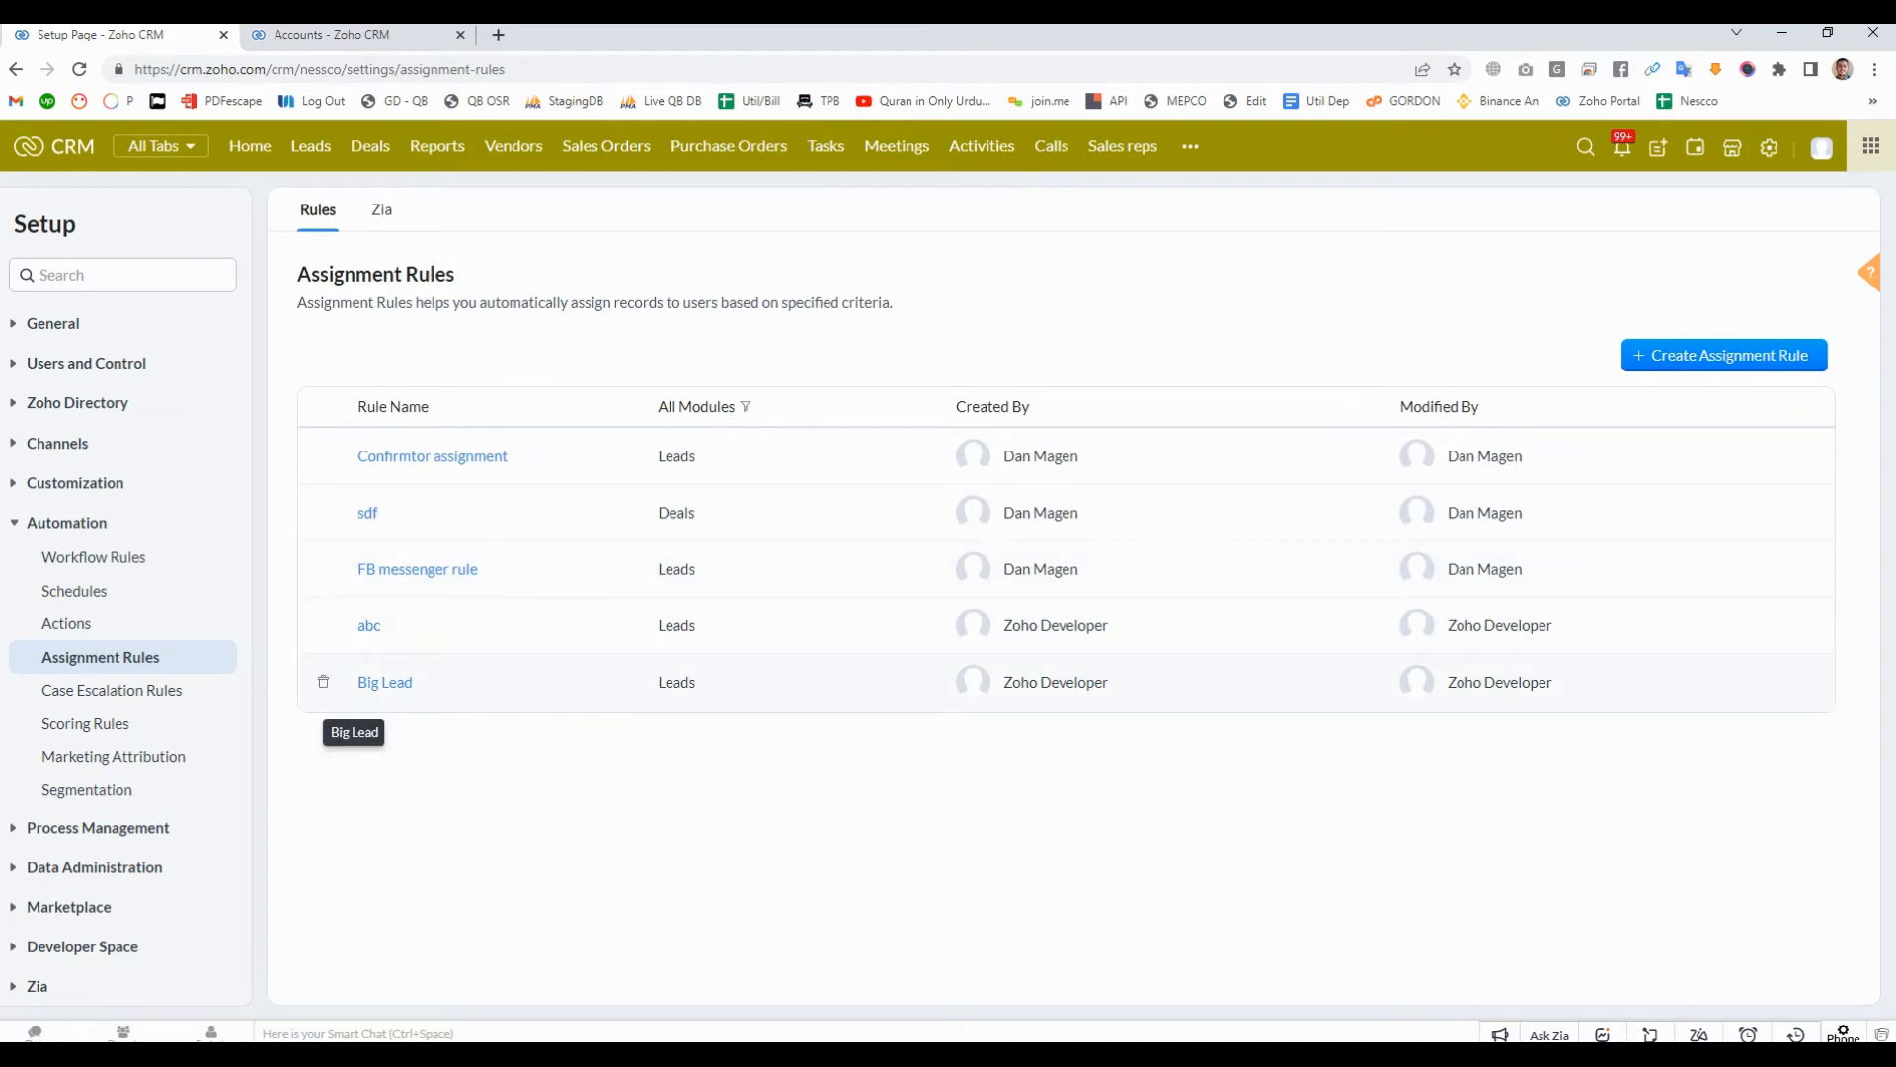
- Review the "Big Lead" assignment rule's entry and delete that rule from the list
click(384, 682)
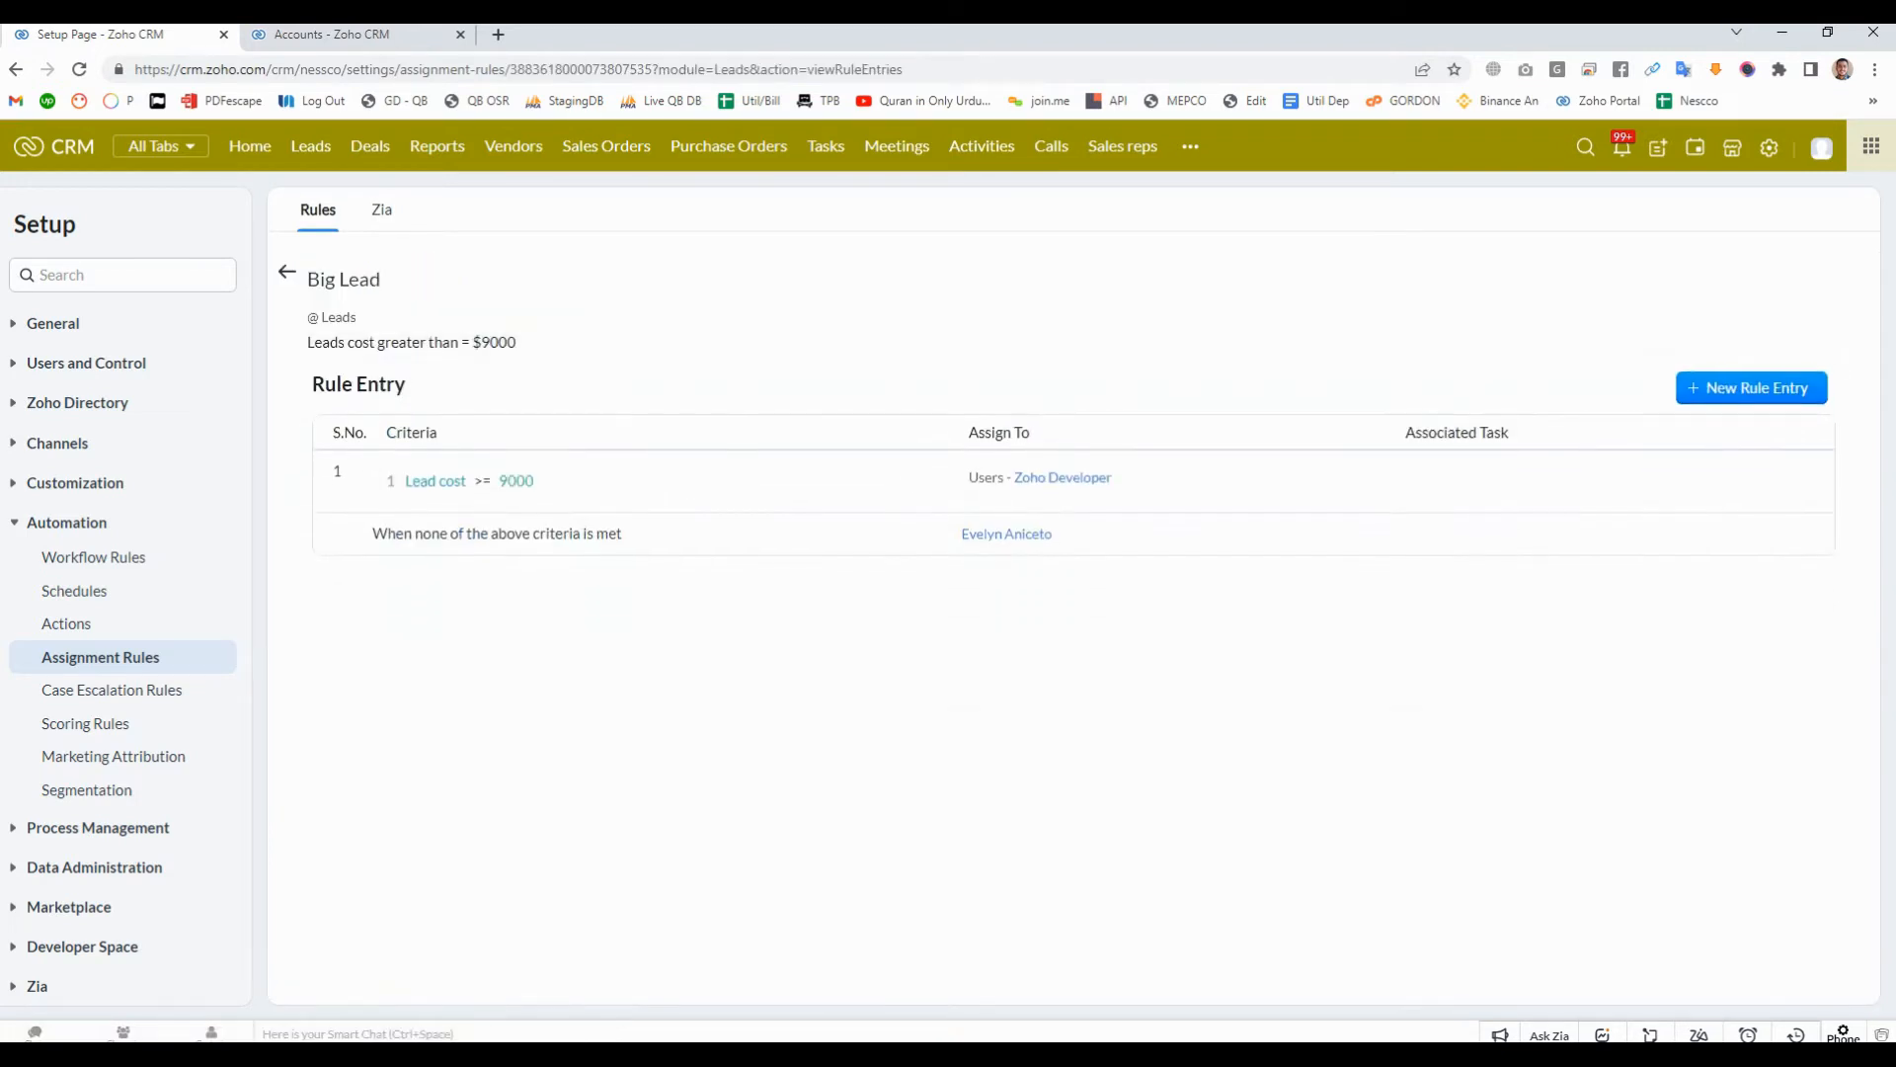
triple_click(330, 320)
click(330, 324)
click(287, 272)
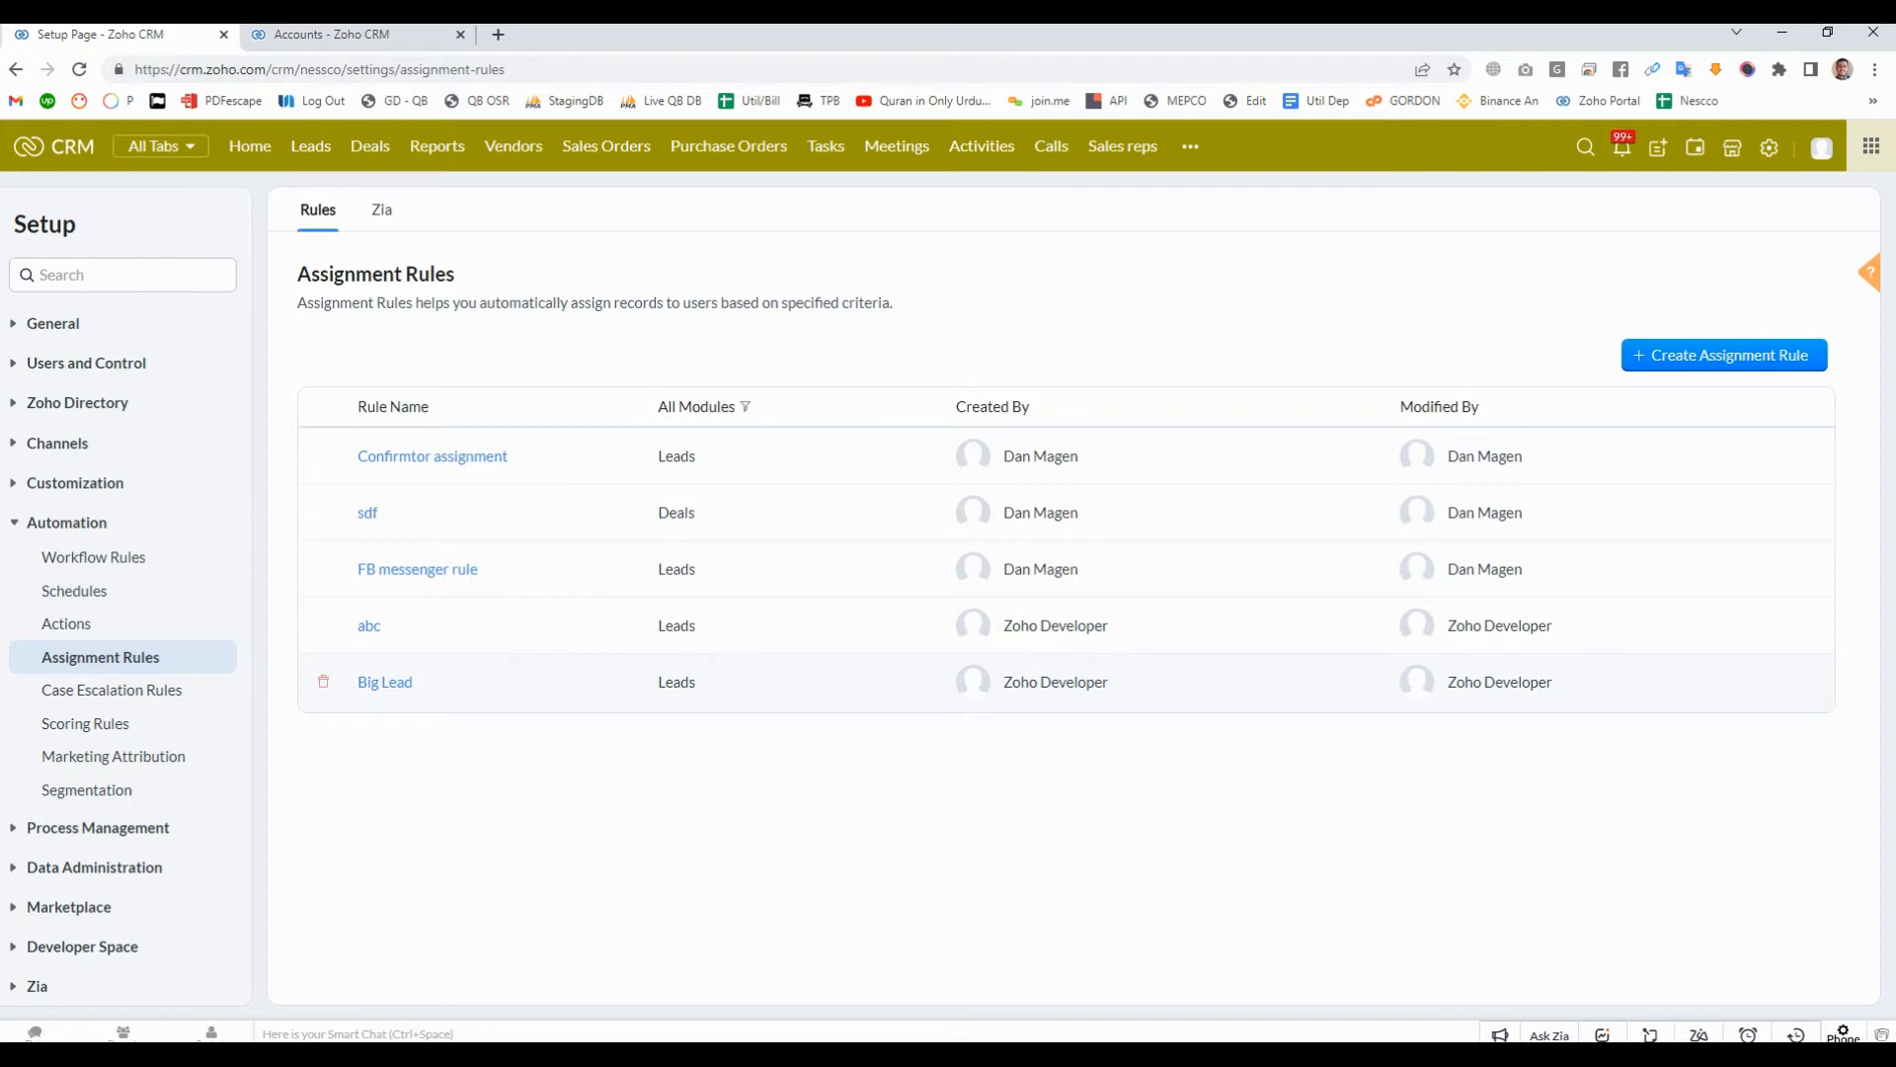
click(323, 682)
click(992, 198)
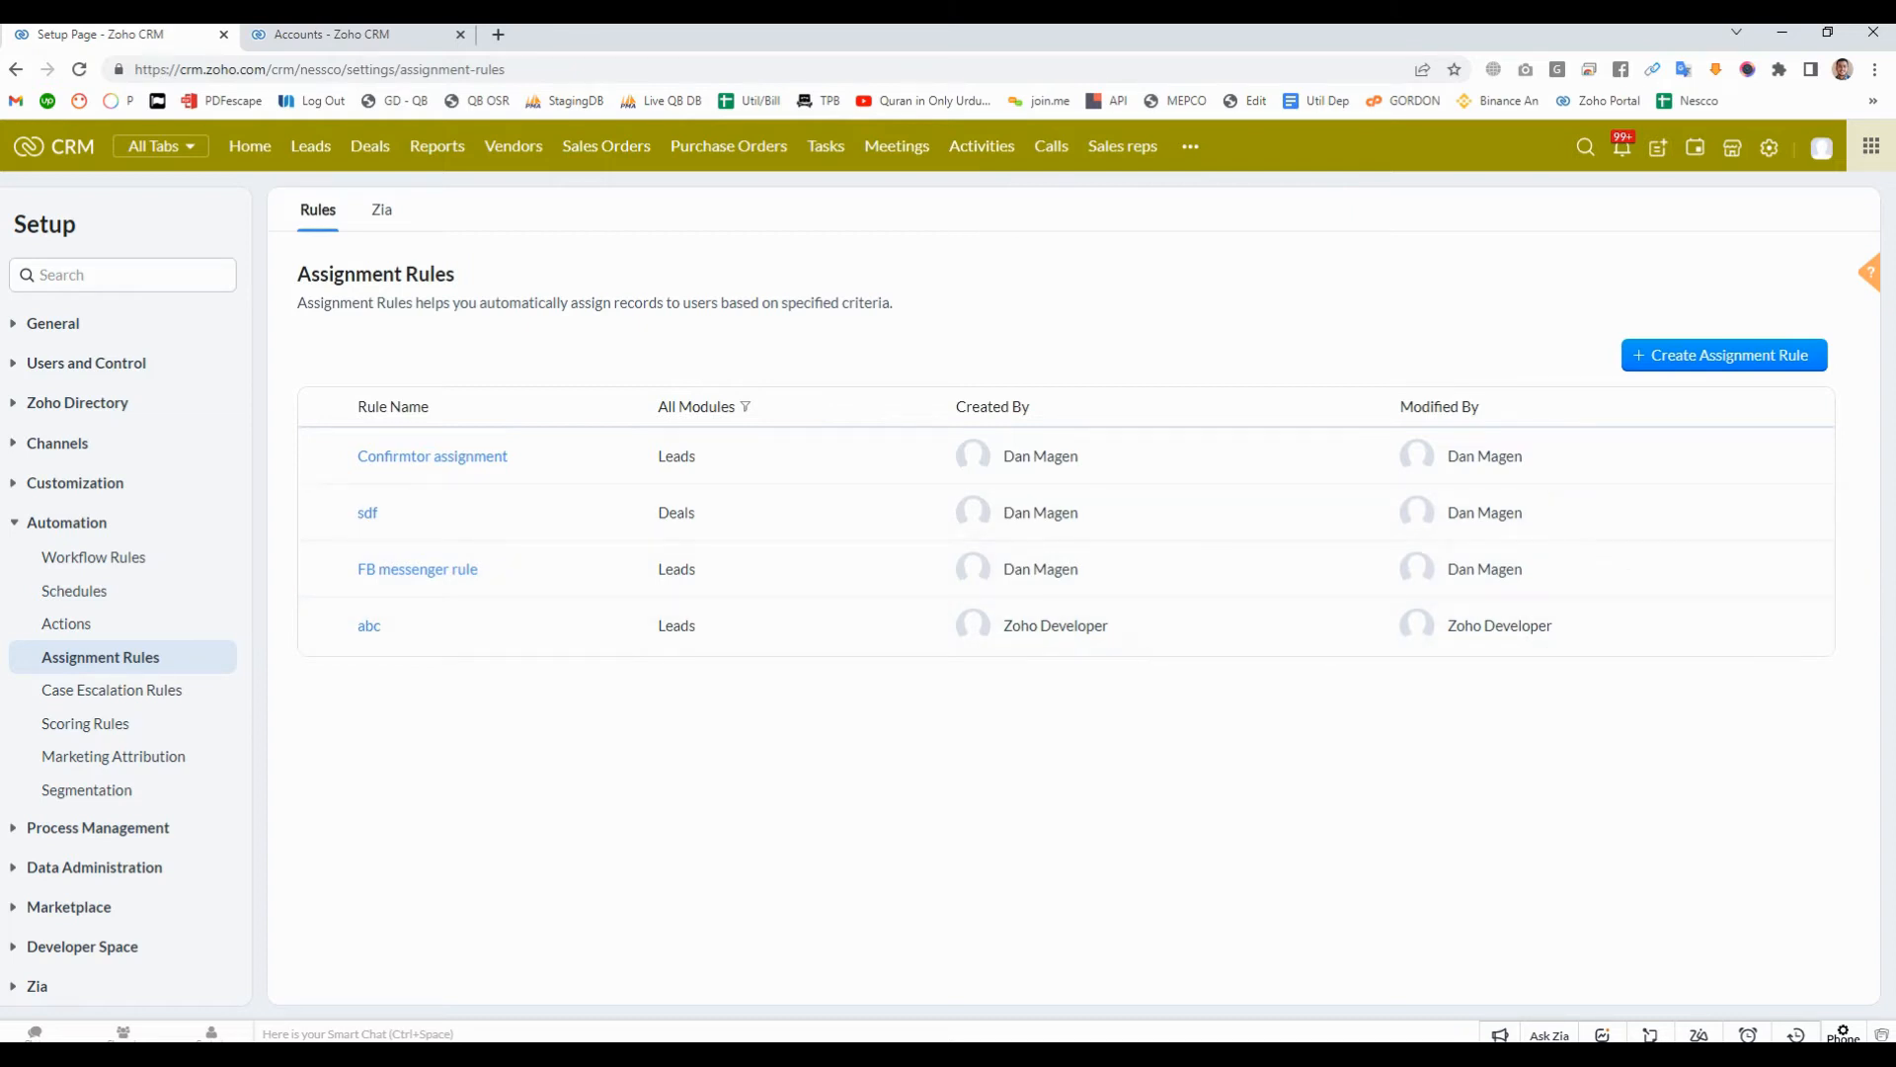
- Create an assignment rule for the Leads module named "Round Robin" with the description "new leads assignment"
click(1725, 356)
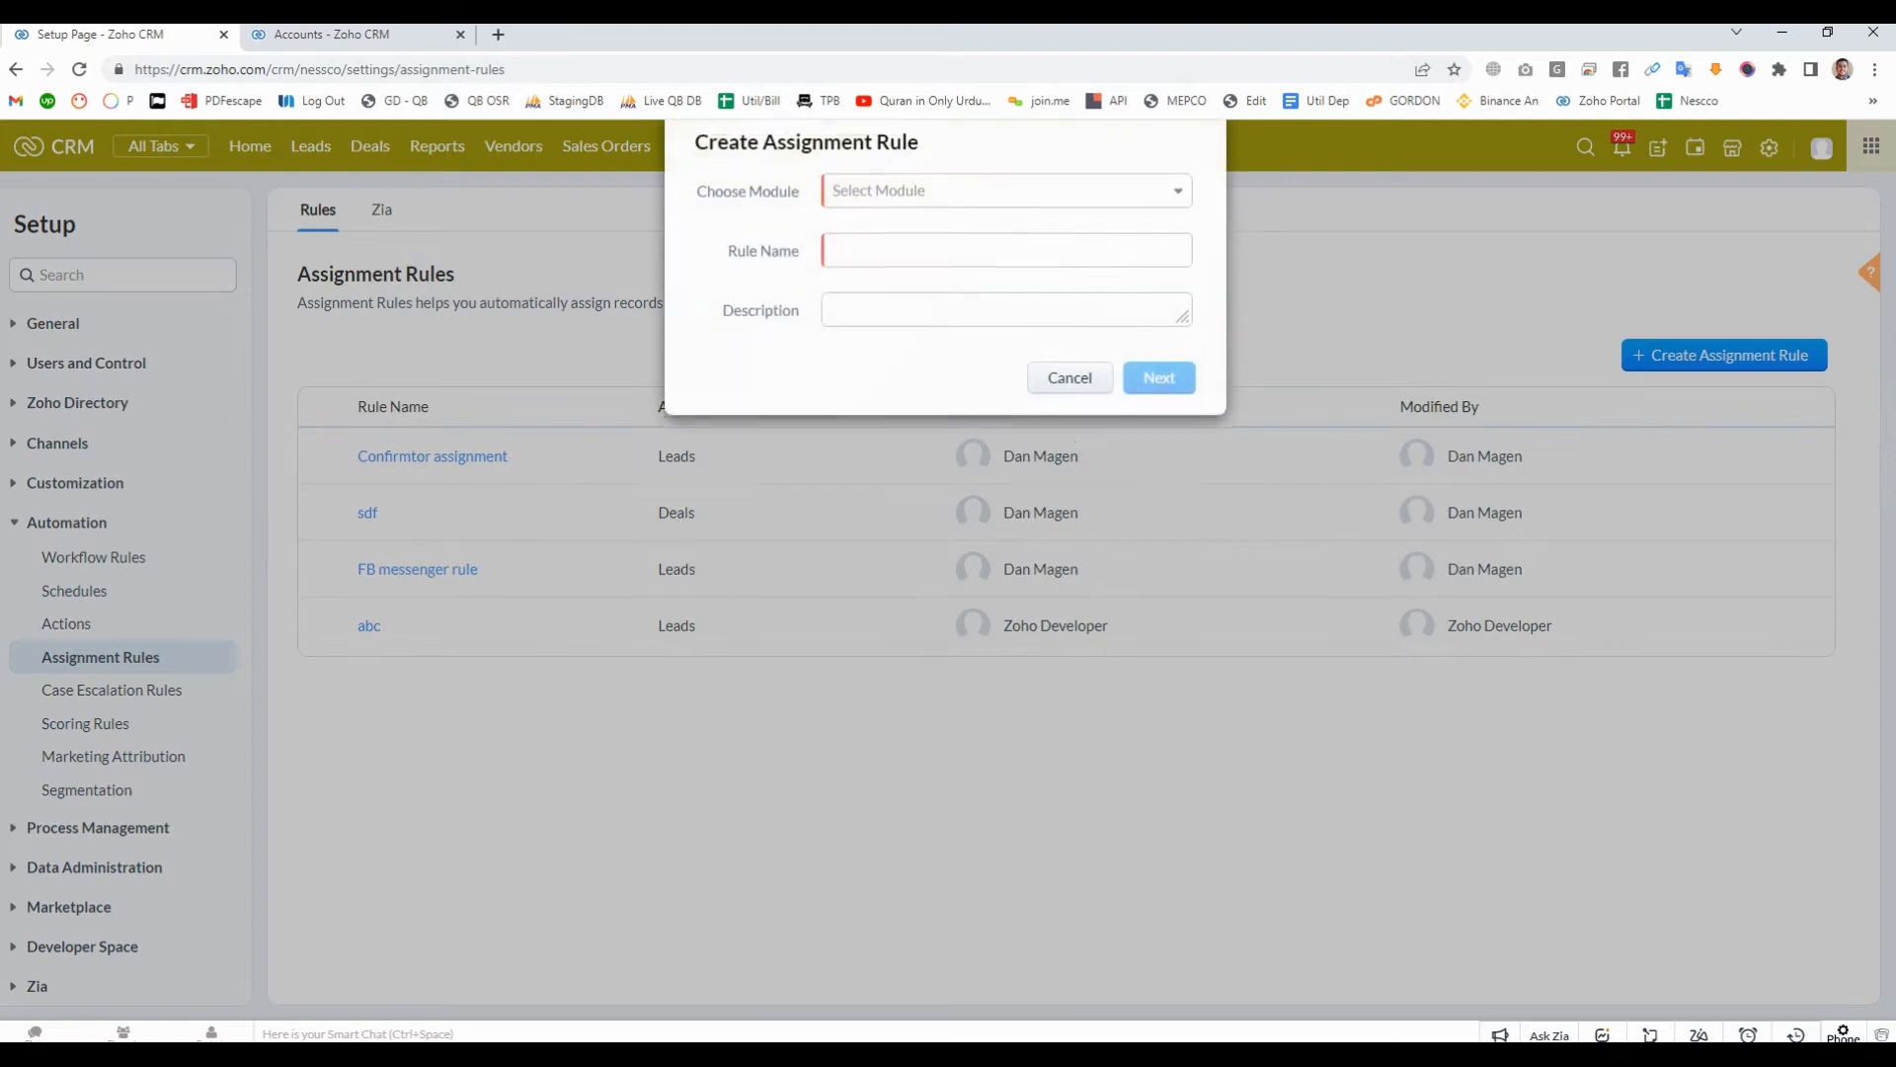
click(1006, 203)
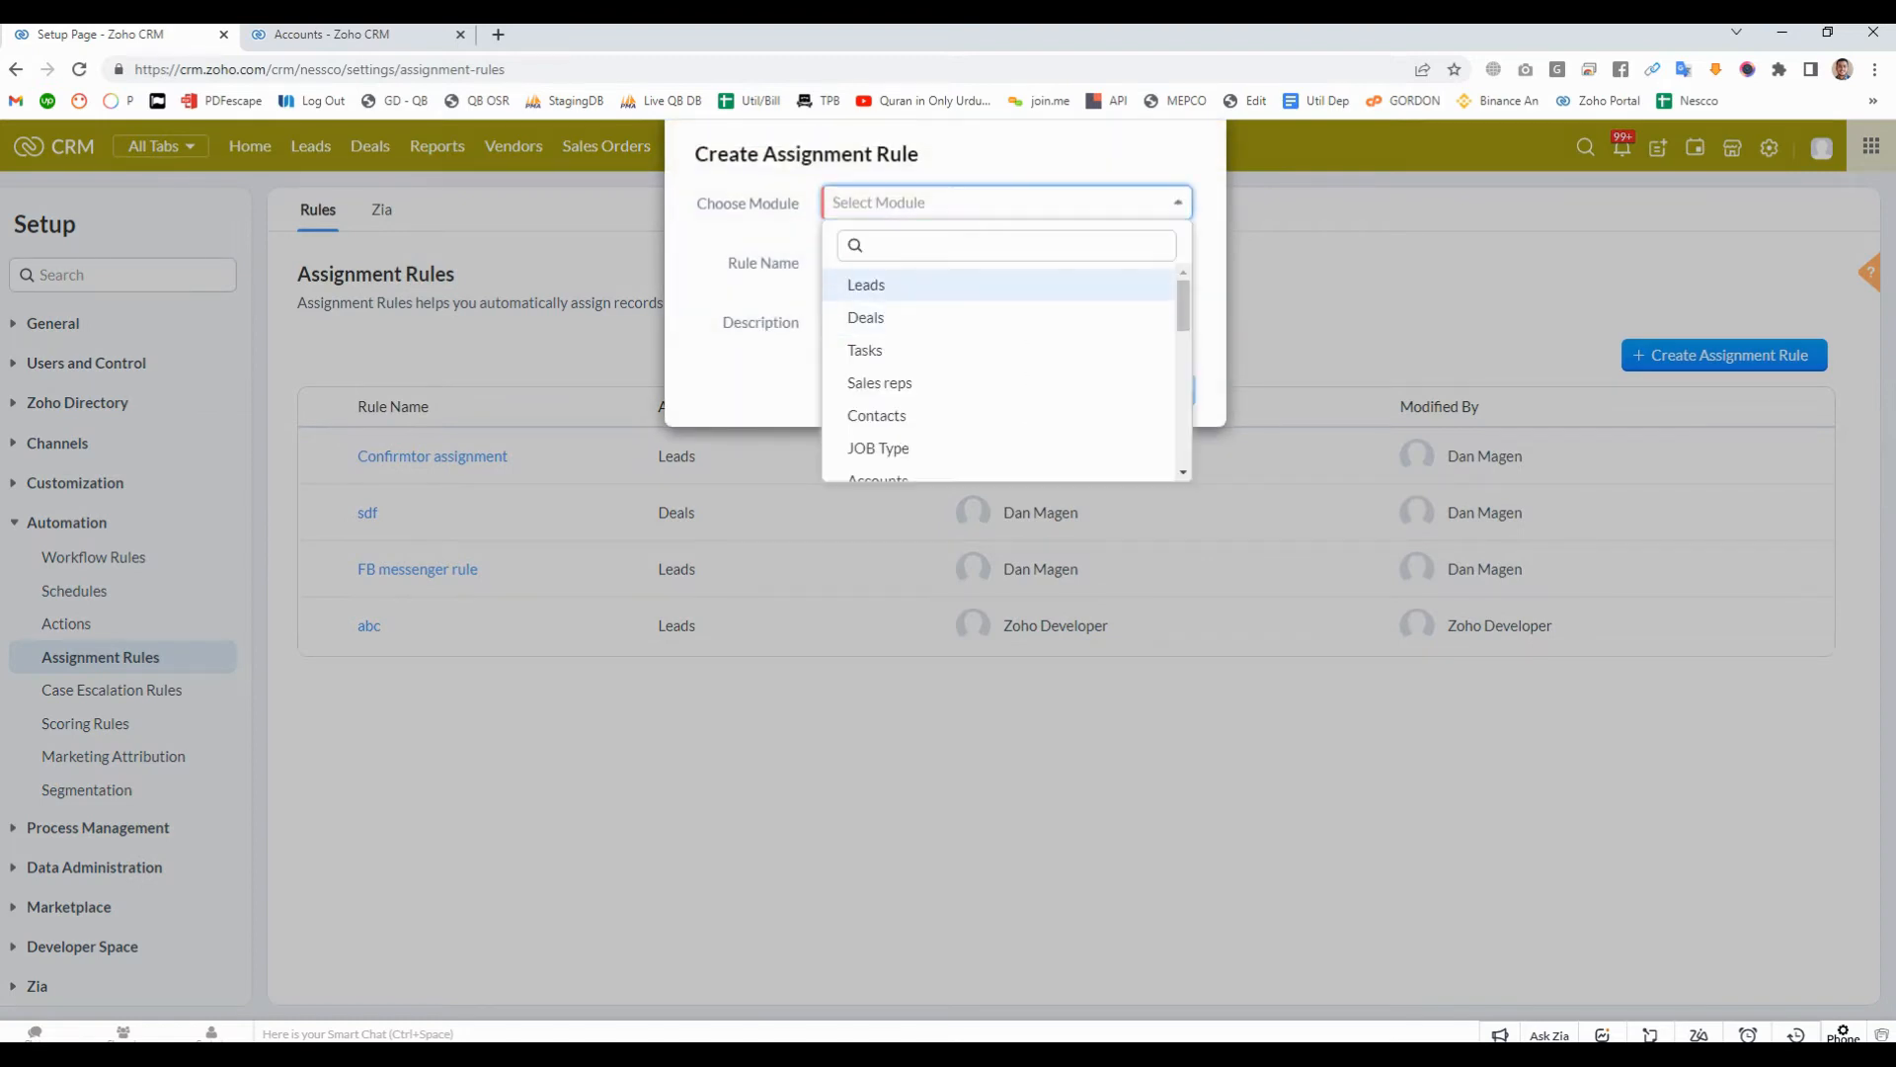
click(1007, 263)
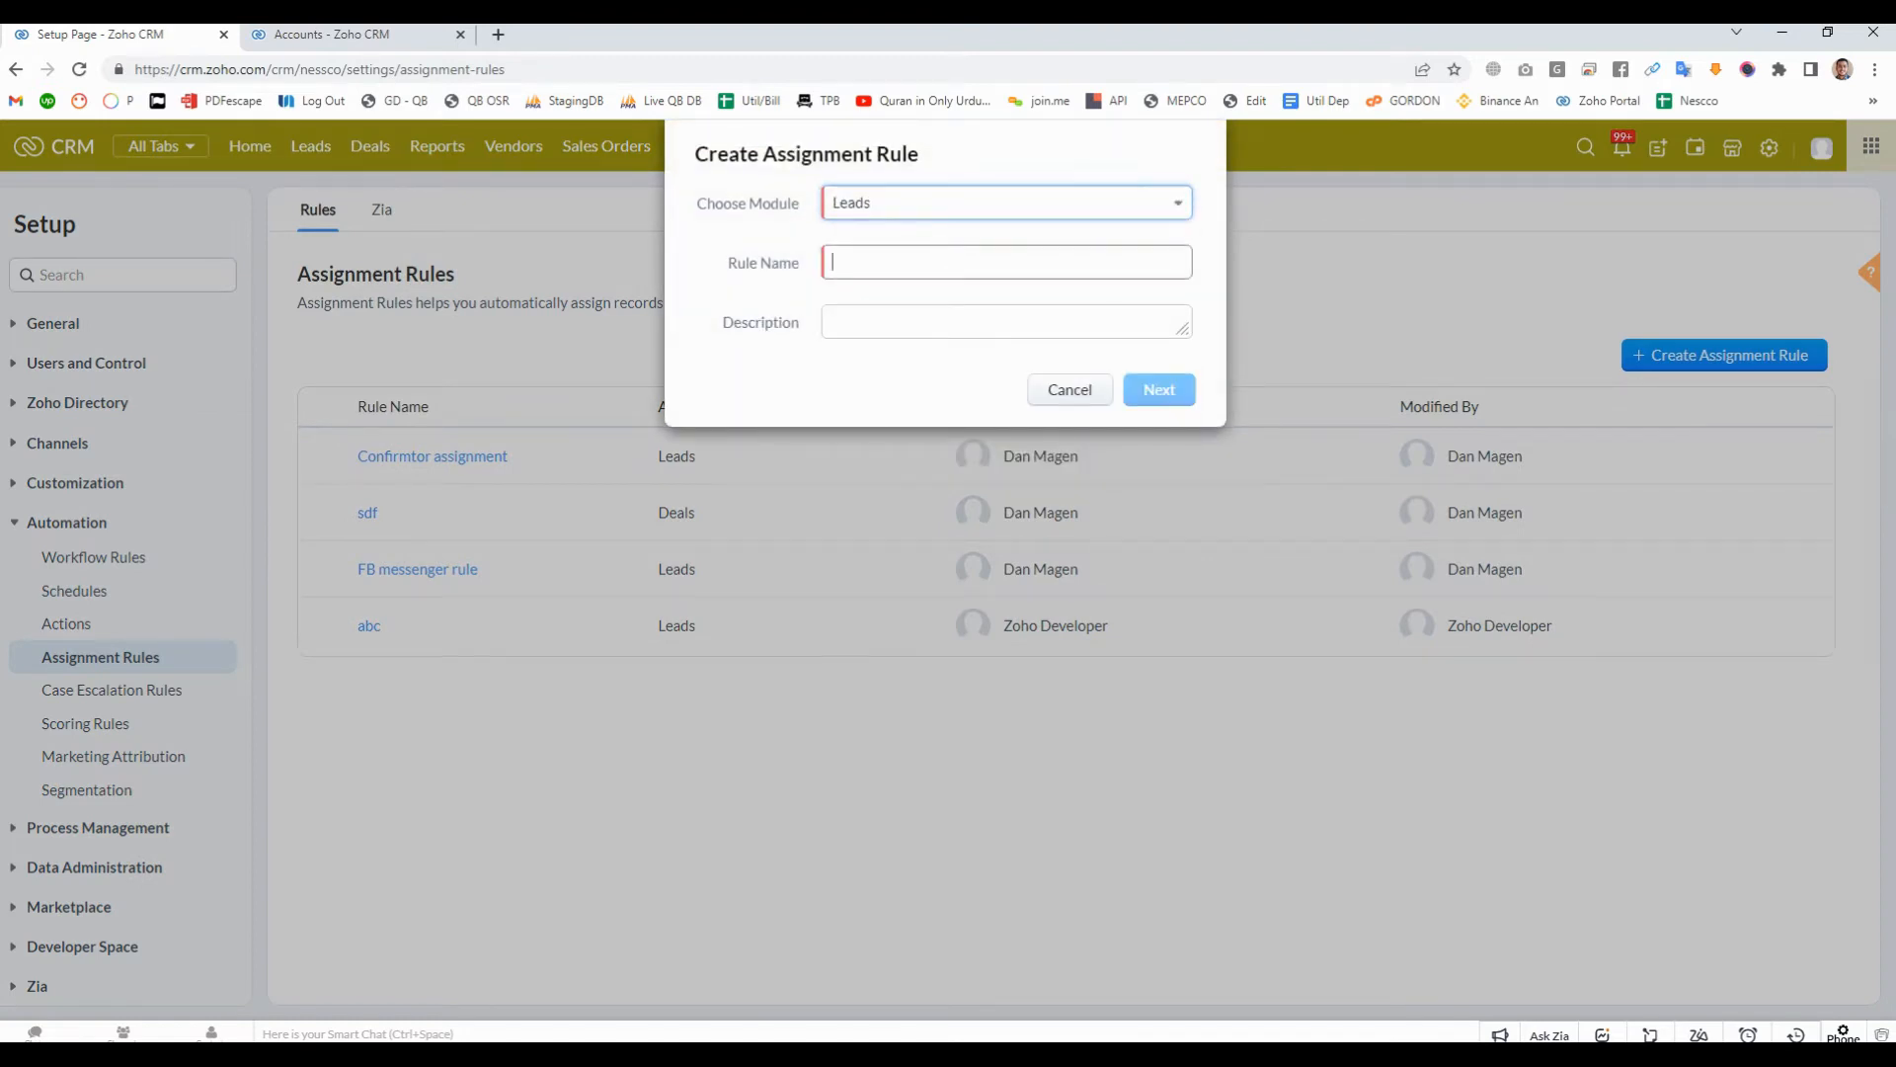
text(Round Robin)
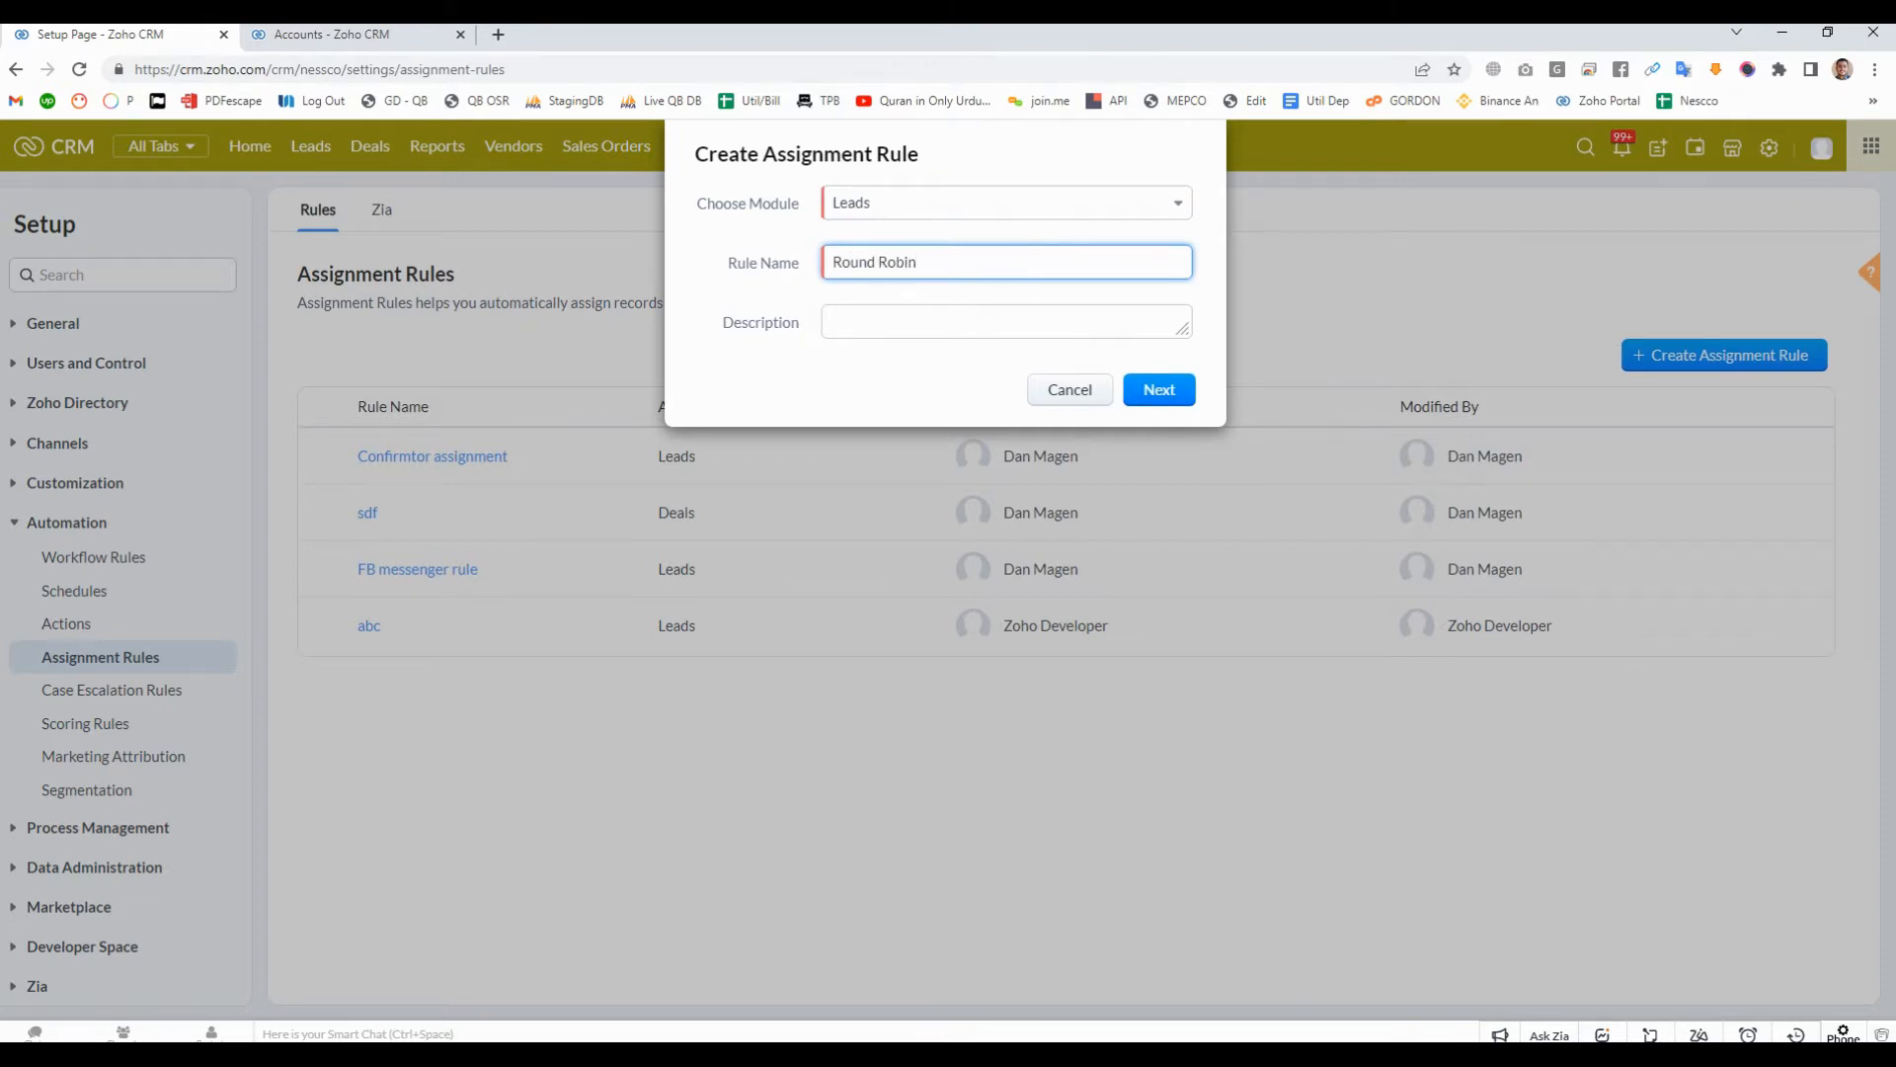
key(Tab)
text(test)
key(ctrl+a)
key(BackSpace)
text(new leads assignment)
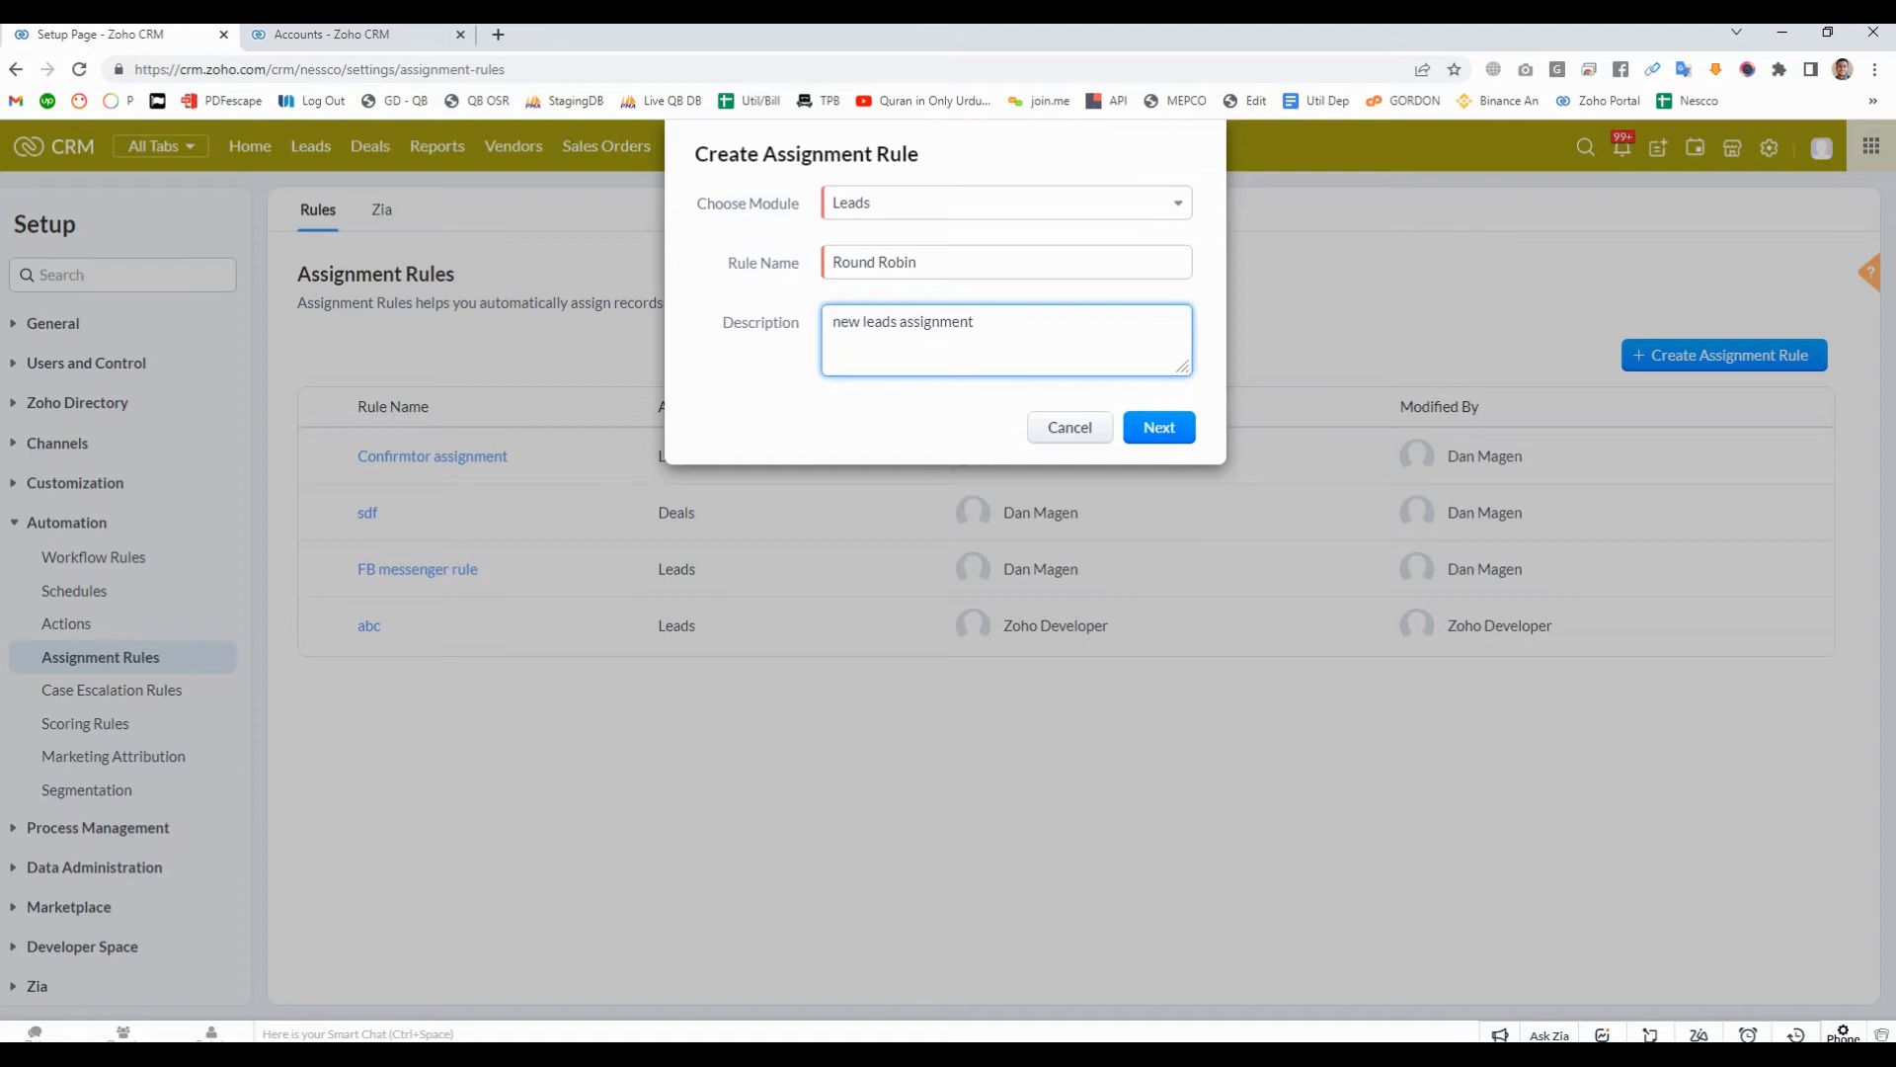
click(1160, 427)
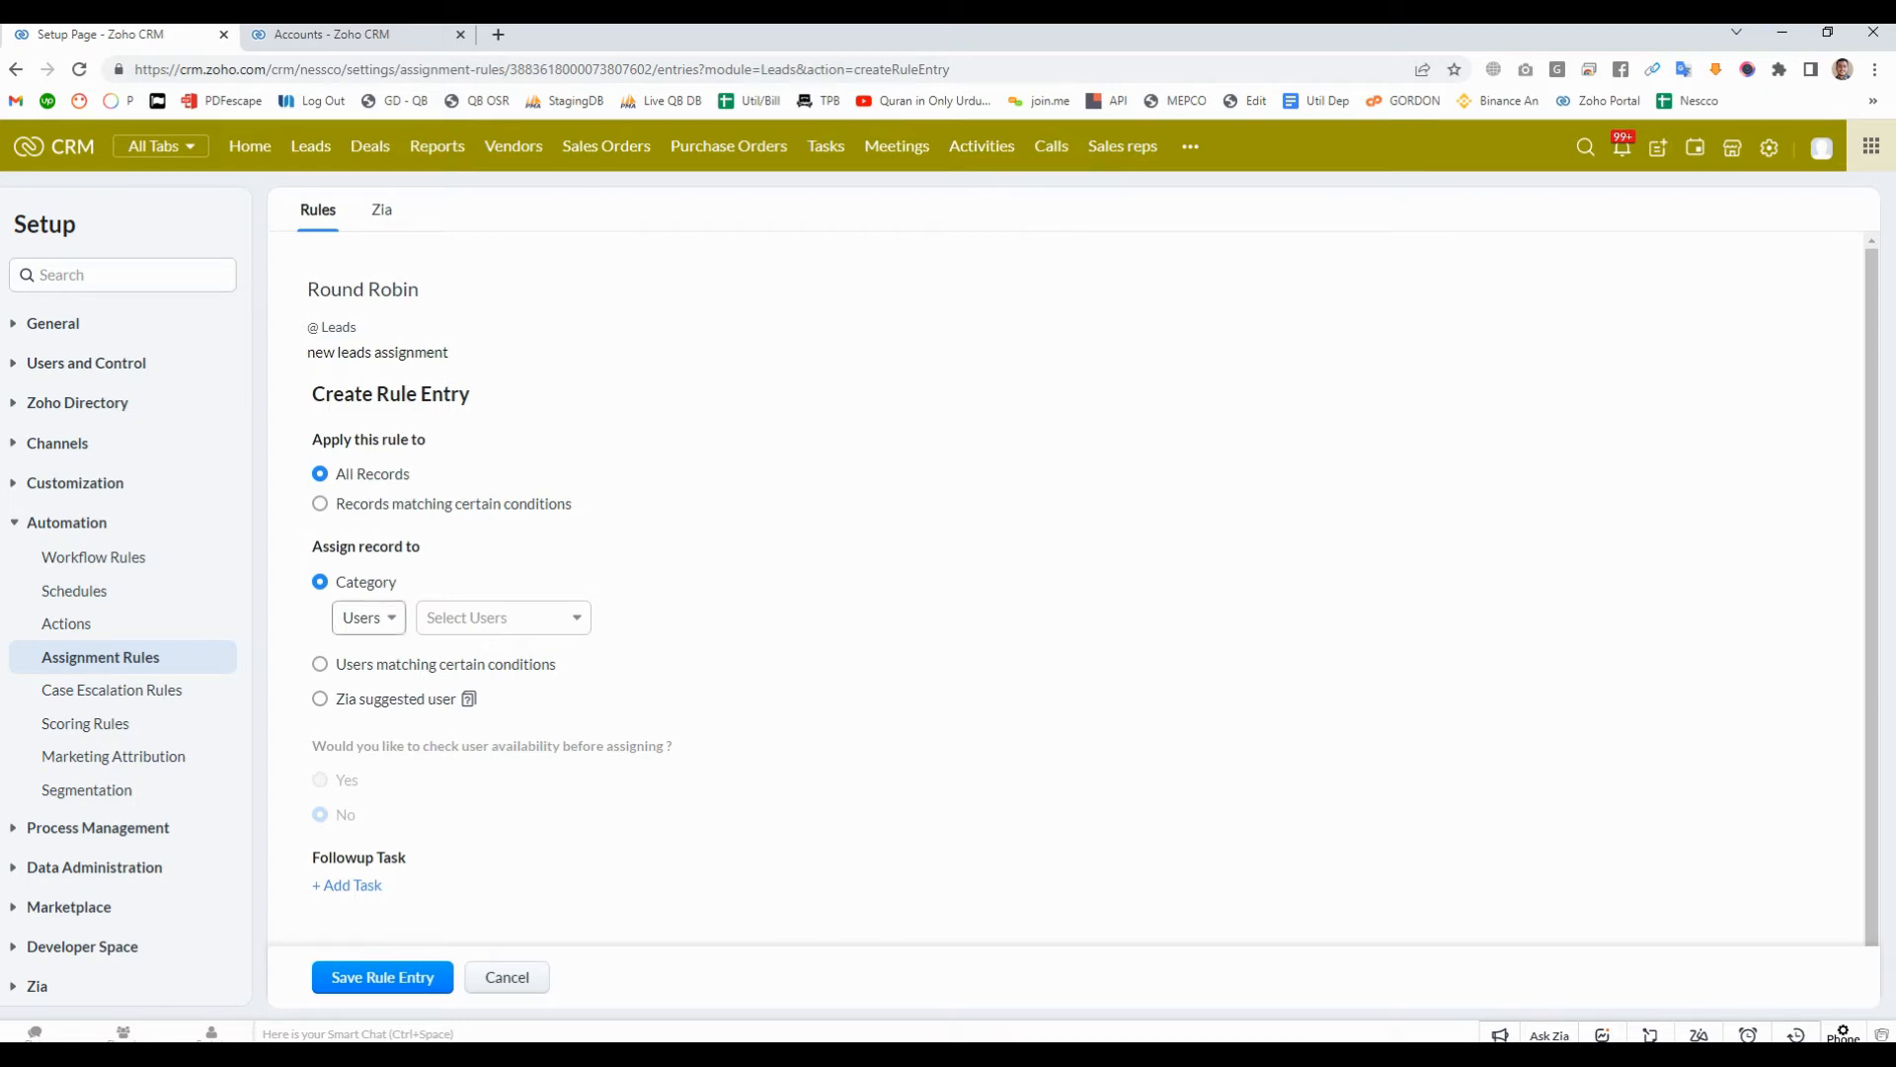
- Set the rule entry to assign records by the Users category, selecting six users for round robin assignment
click(368, 617)
click(376, 656)
click(504, 618)
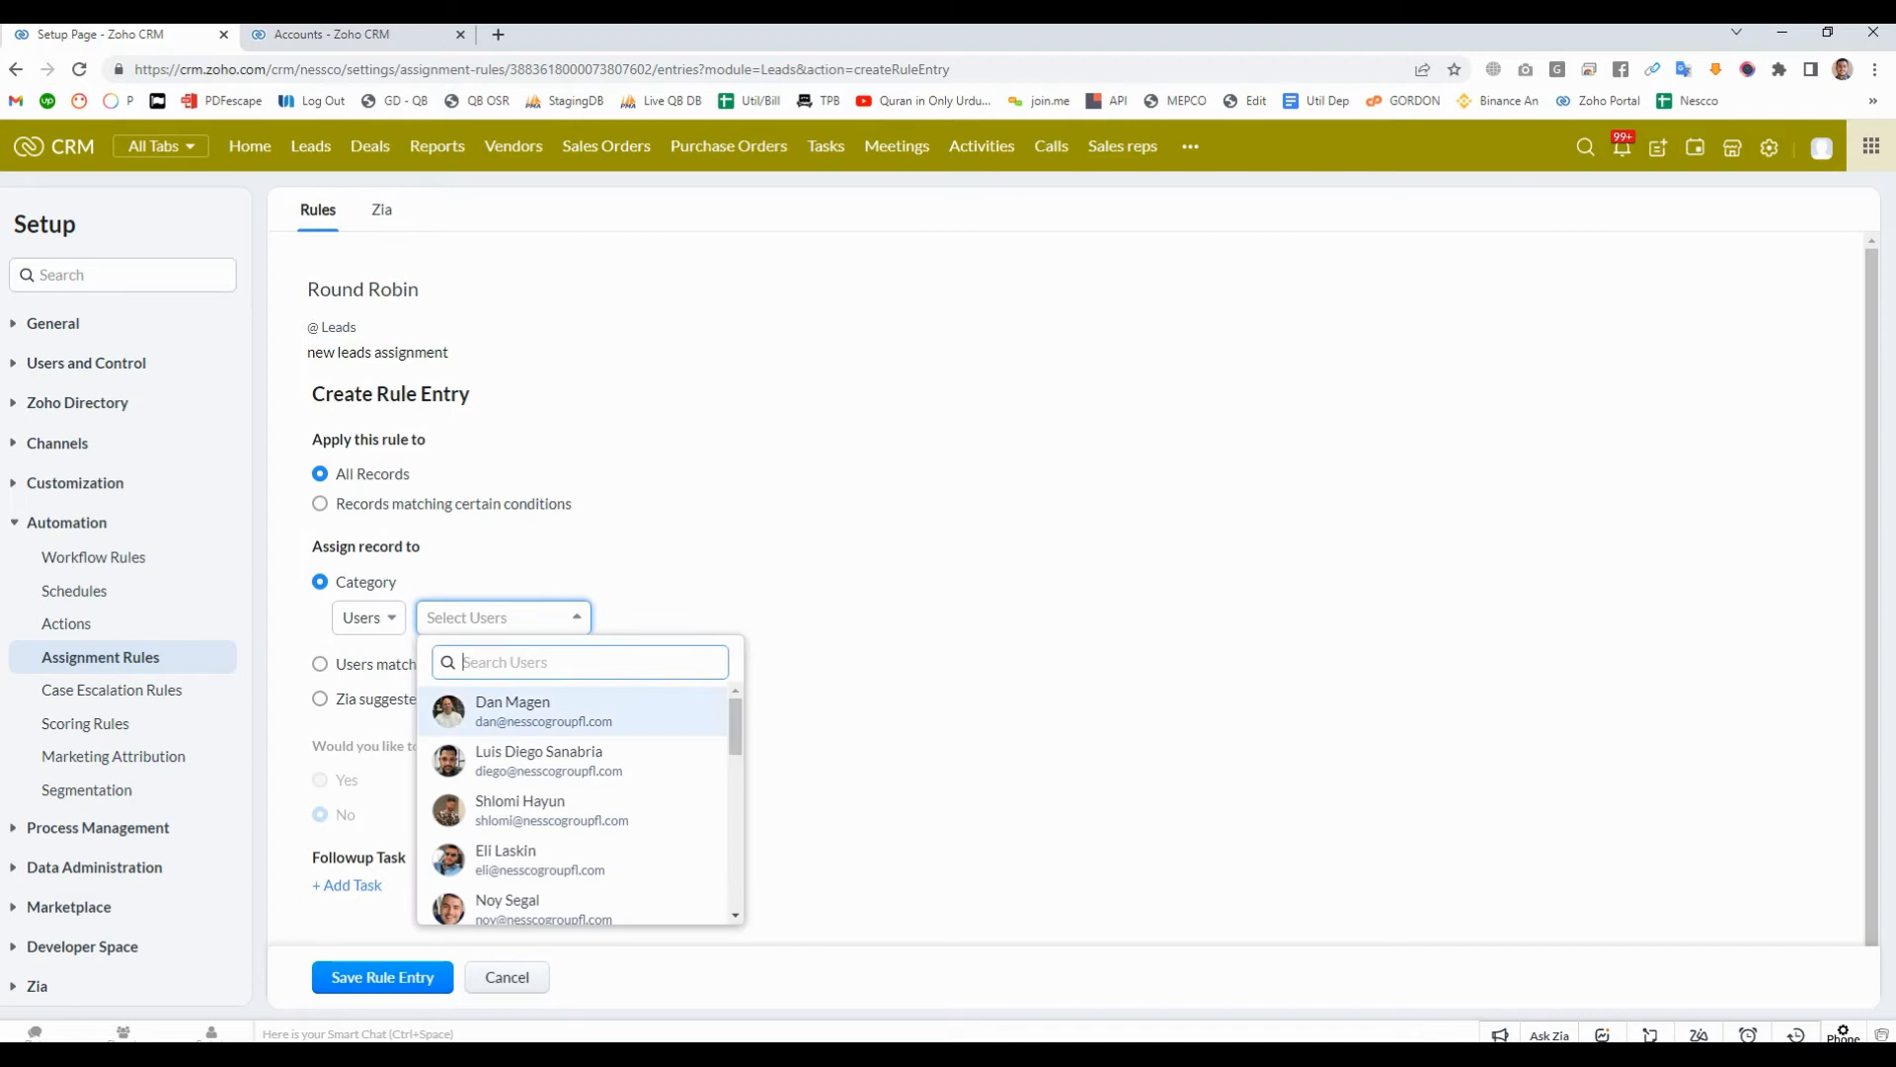
click(538, 761)
scroll(572, 809, down, 1)
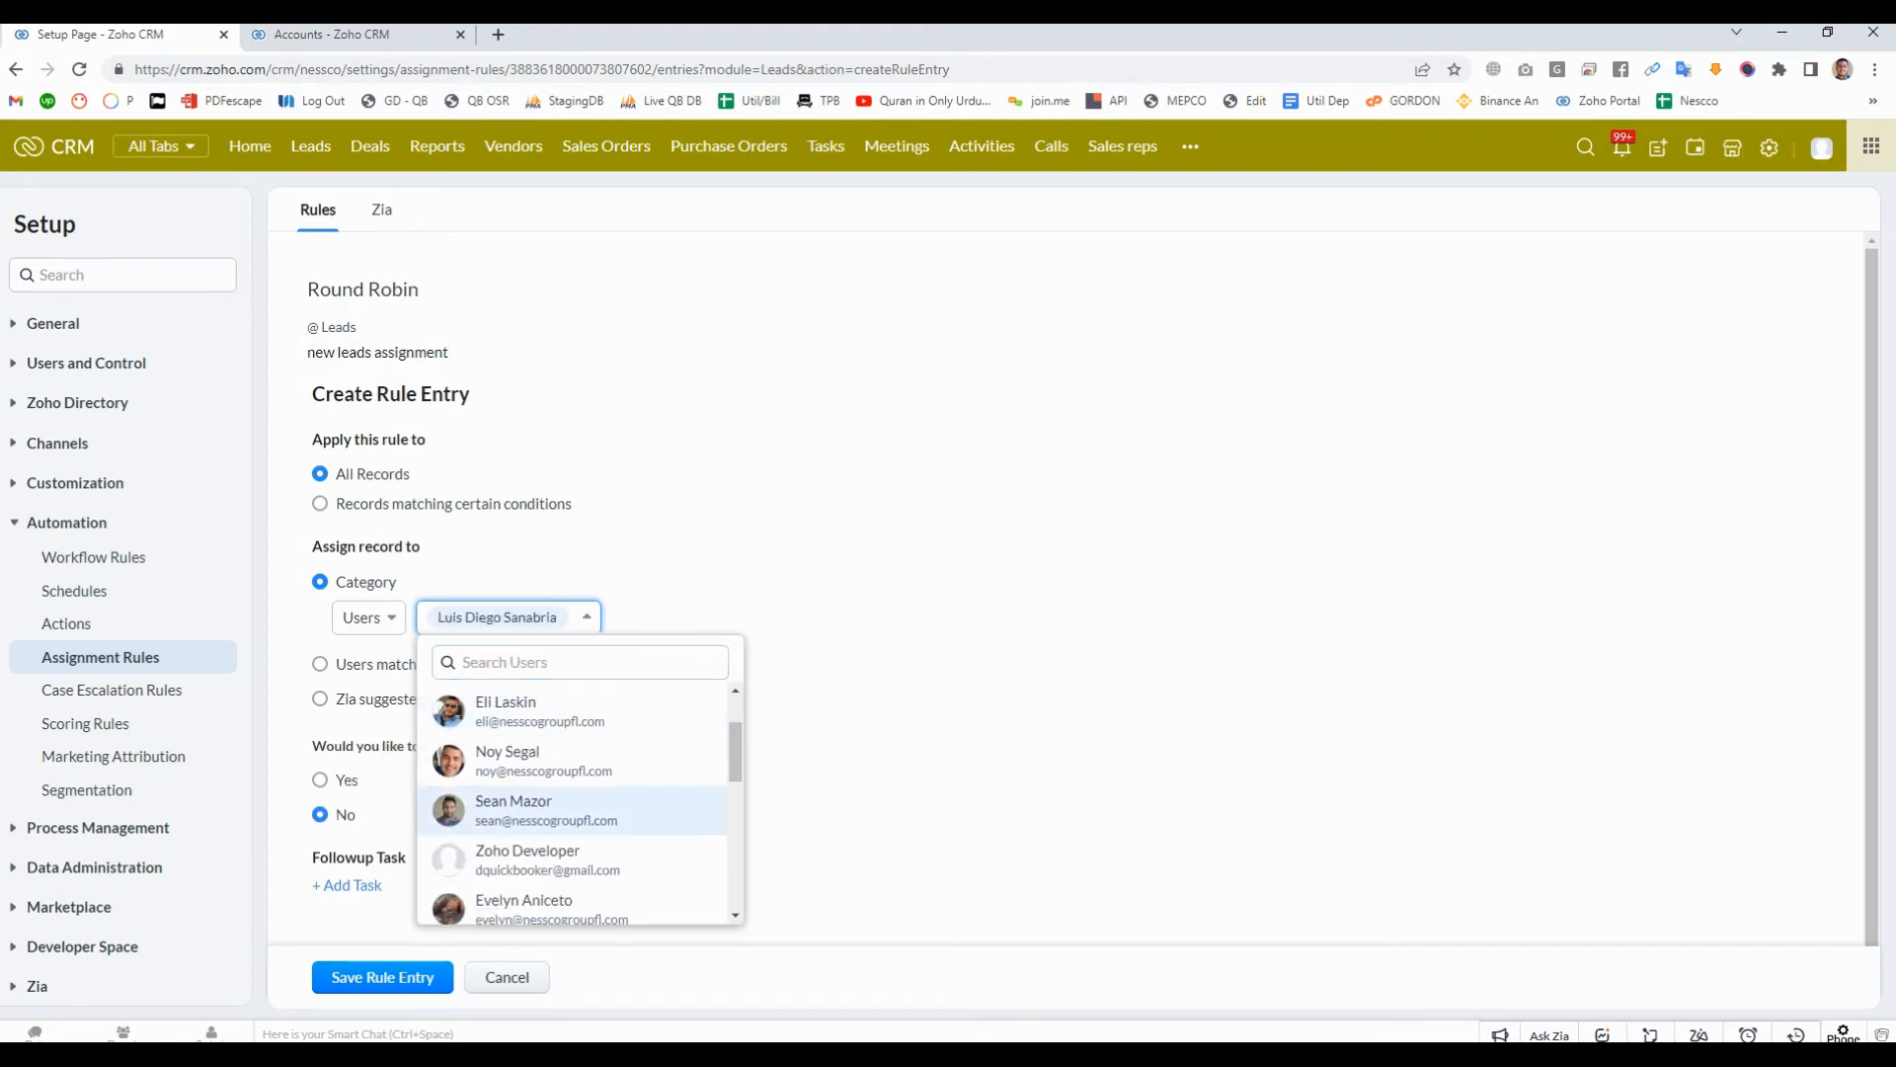
click(534, 854)
click(533, 854)
click(533, 854)
click(534, 855)
click(534, 854)
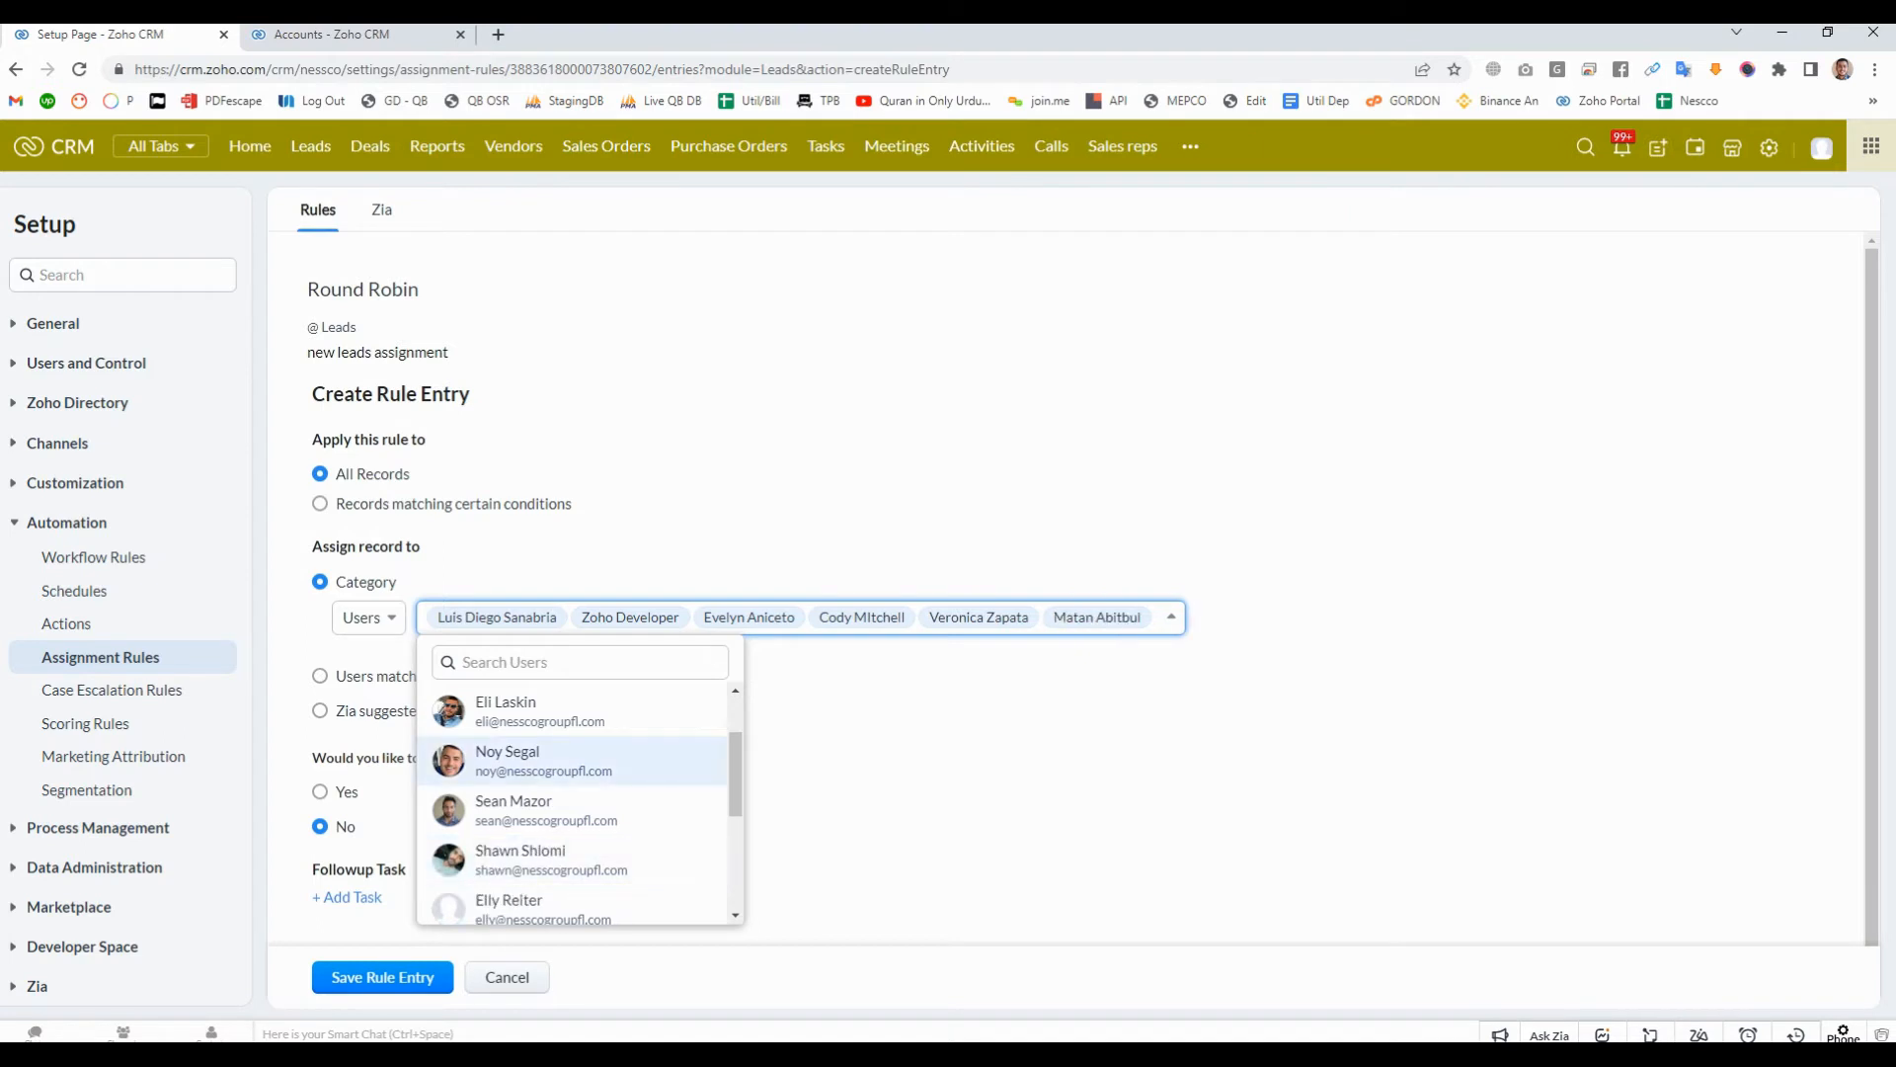
click(1171, 617)
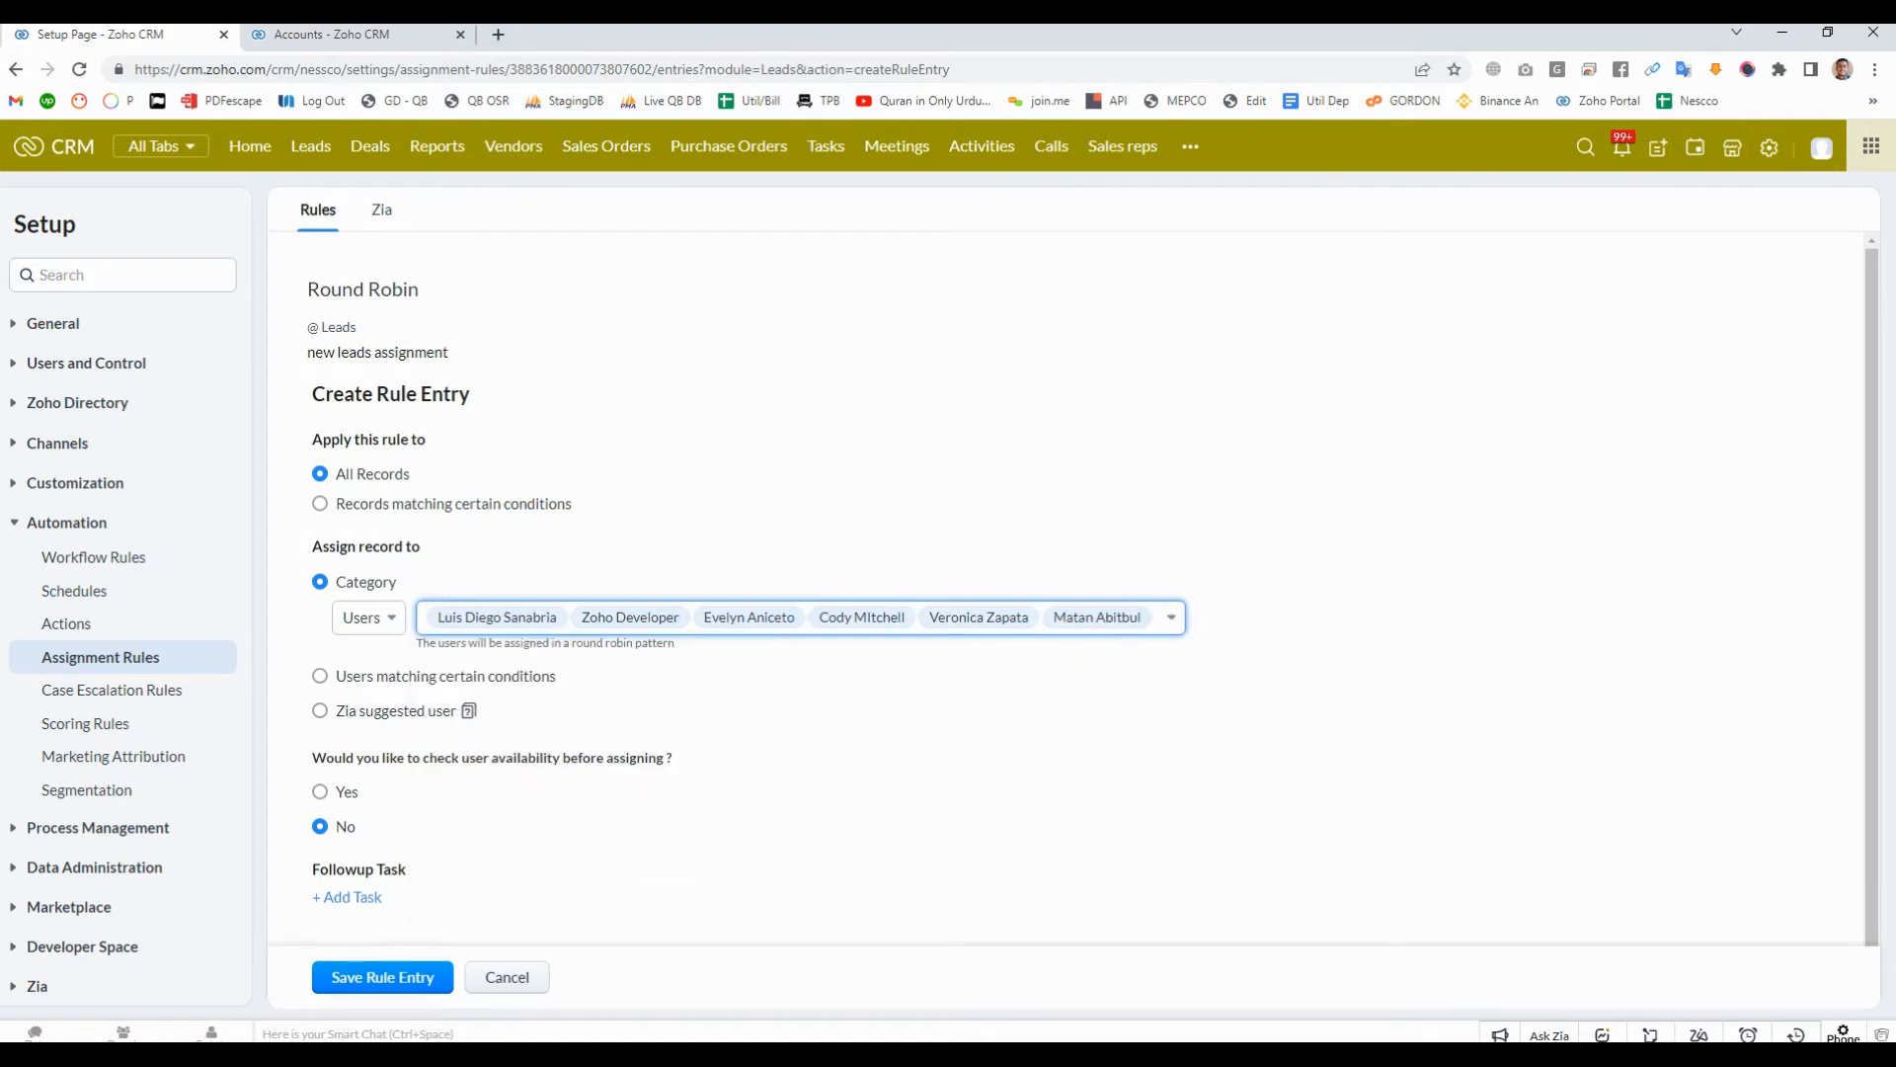
mouse_move(417, 643)
mouse_down()
mouse_move(643, 643)
mouse_move(425, 621)
mouse_move(419, 643)
mouse_up()
click(645, 645)
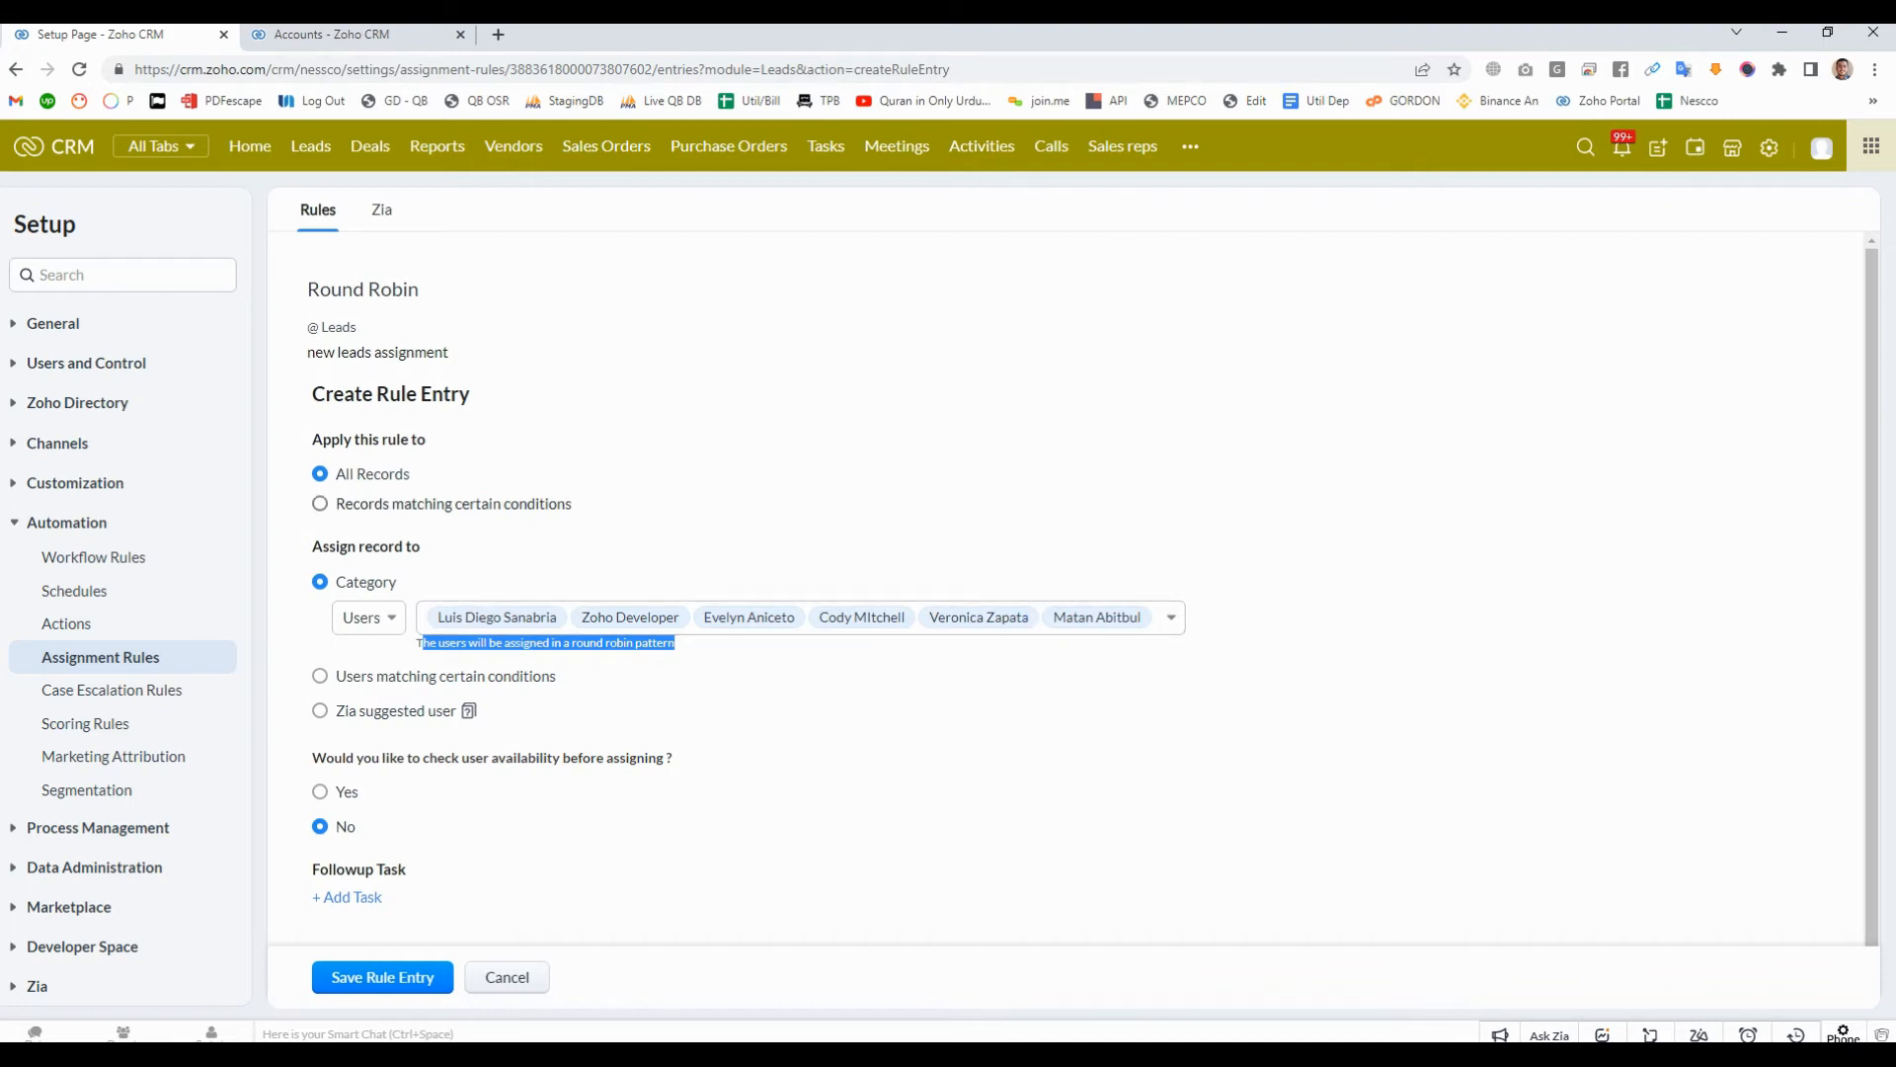
- Limit the rule entry to records matching the condition Lead Status is NEW
click(322, 504)
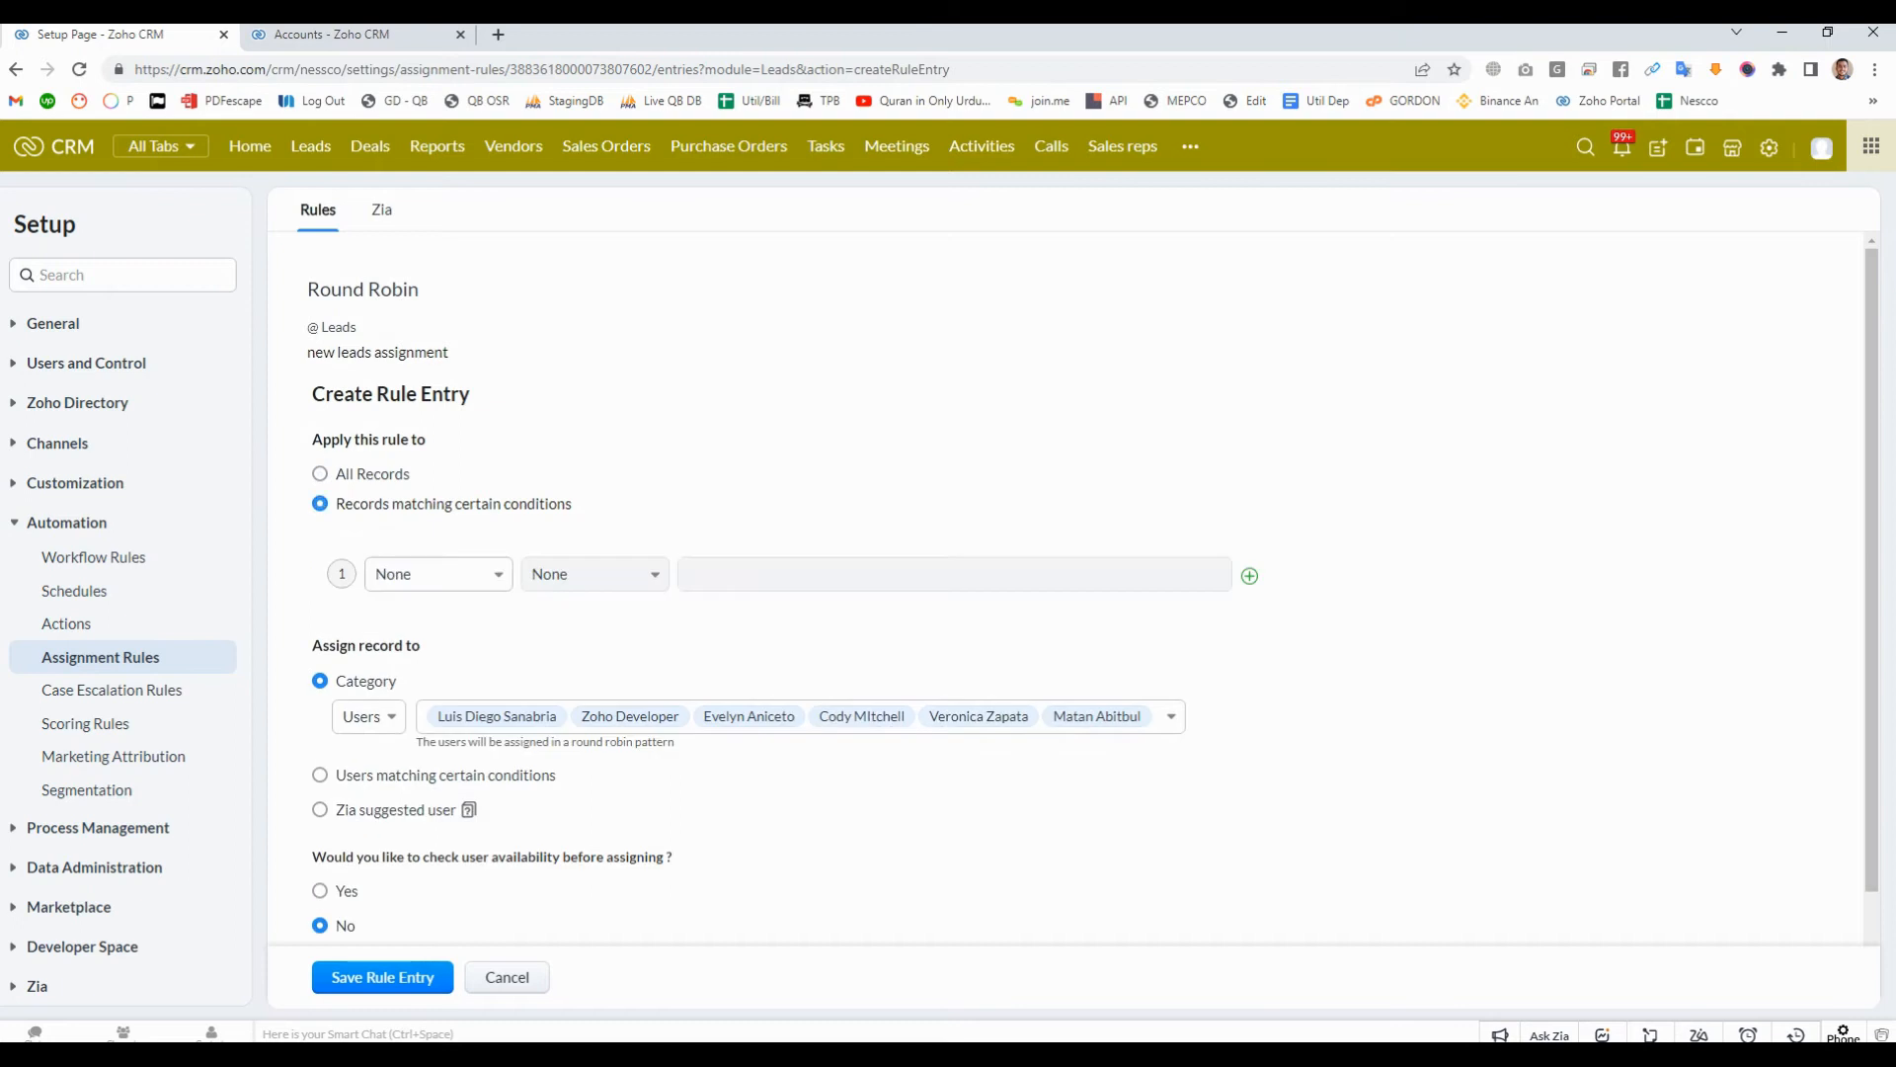
click(438, 574)
text(stat)
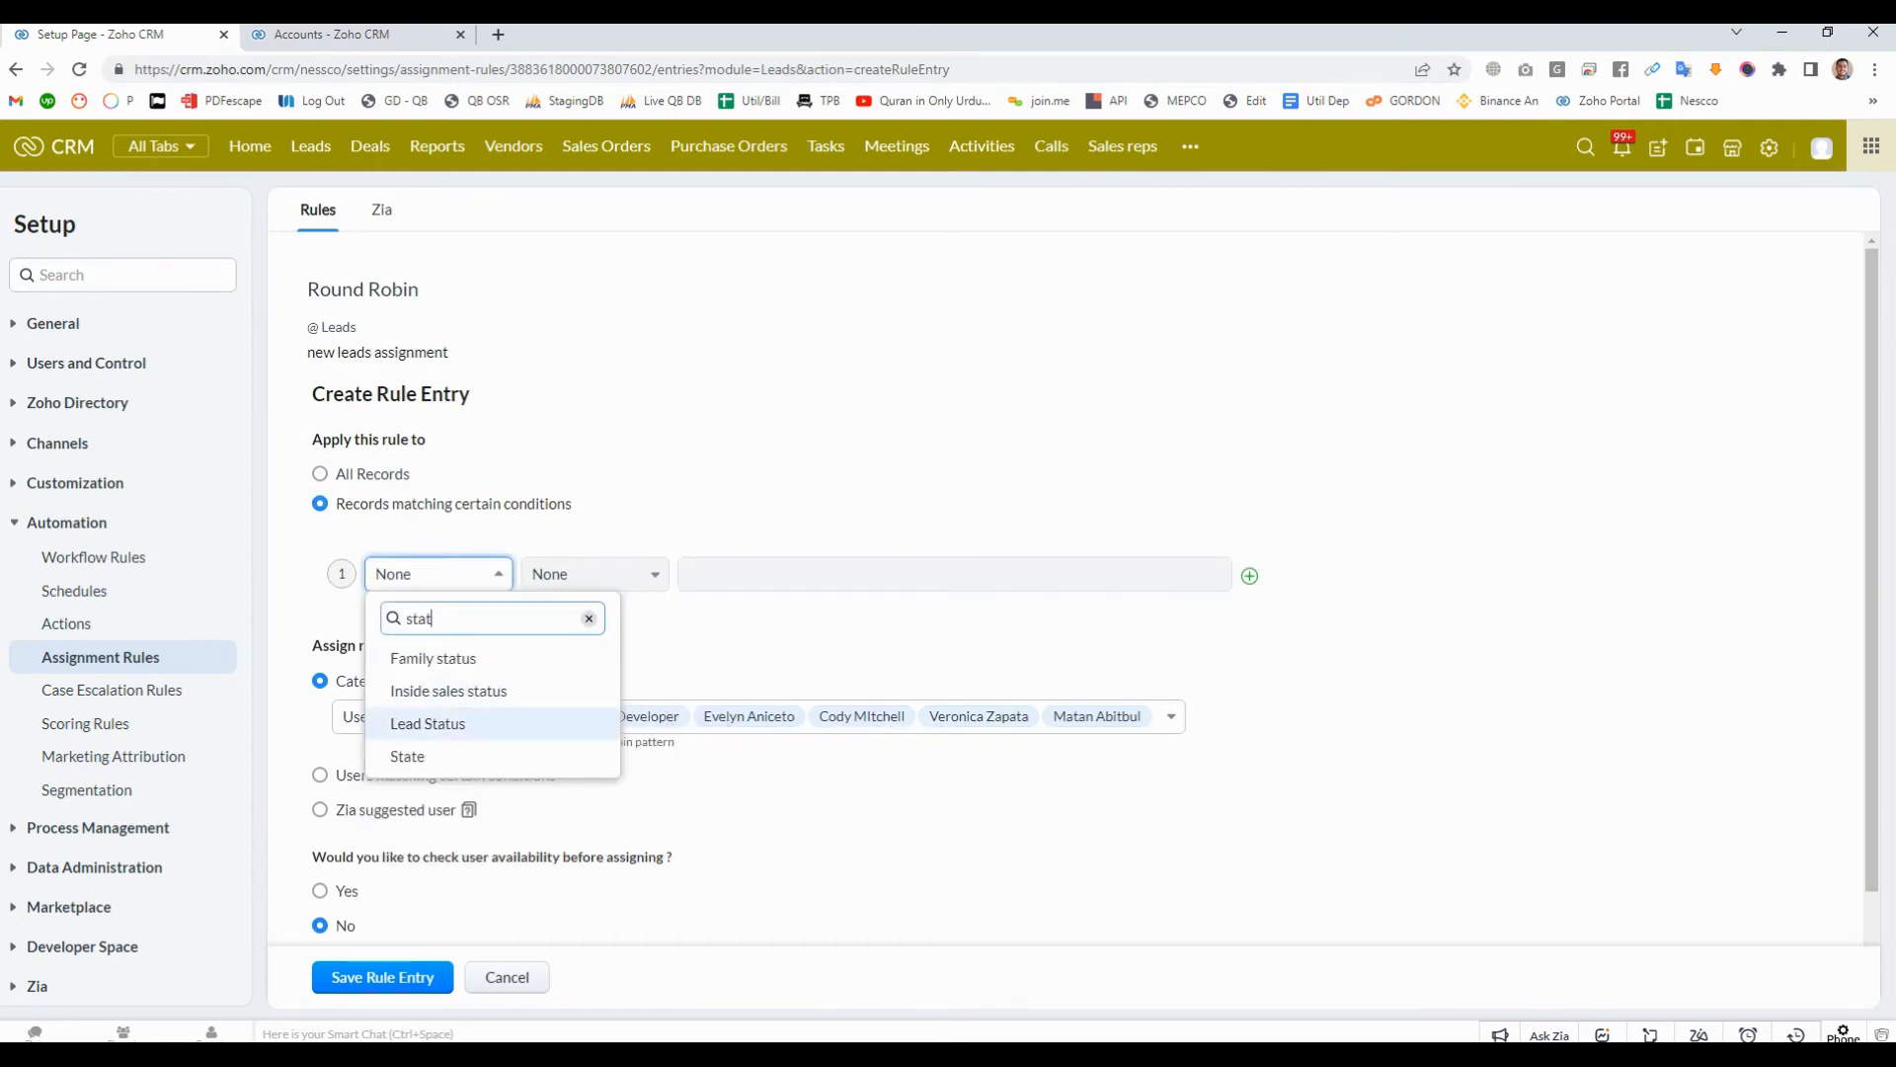
click(427, 723)
click(595, 574)
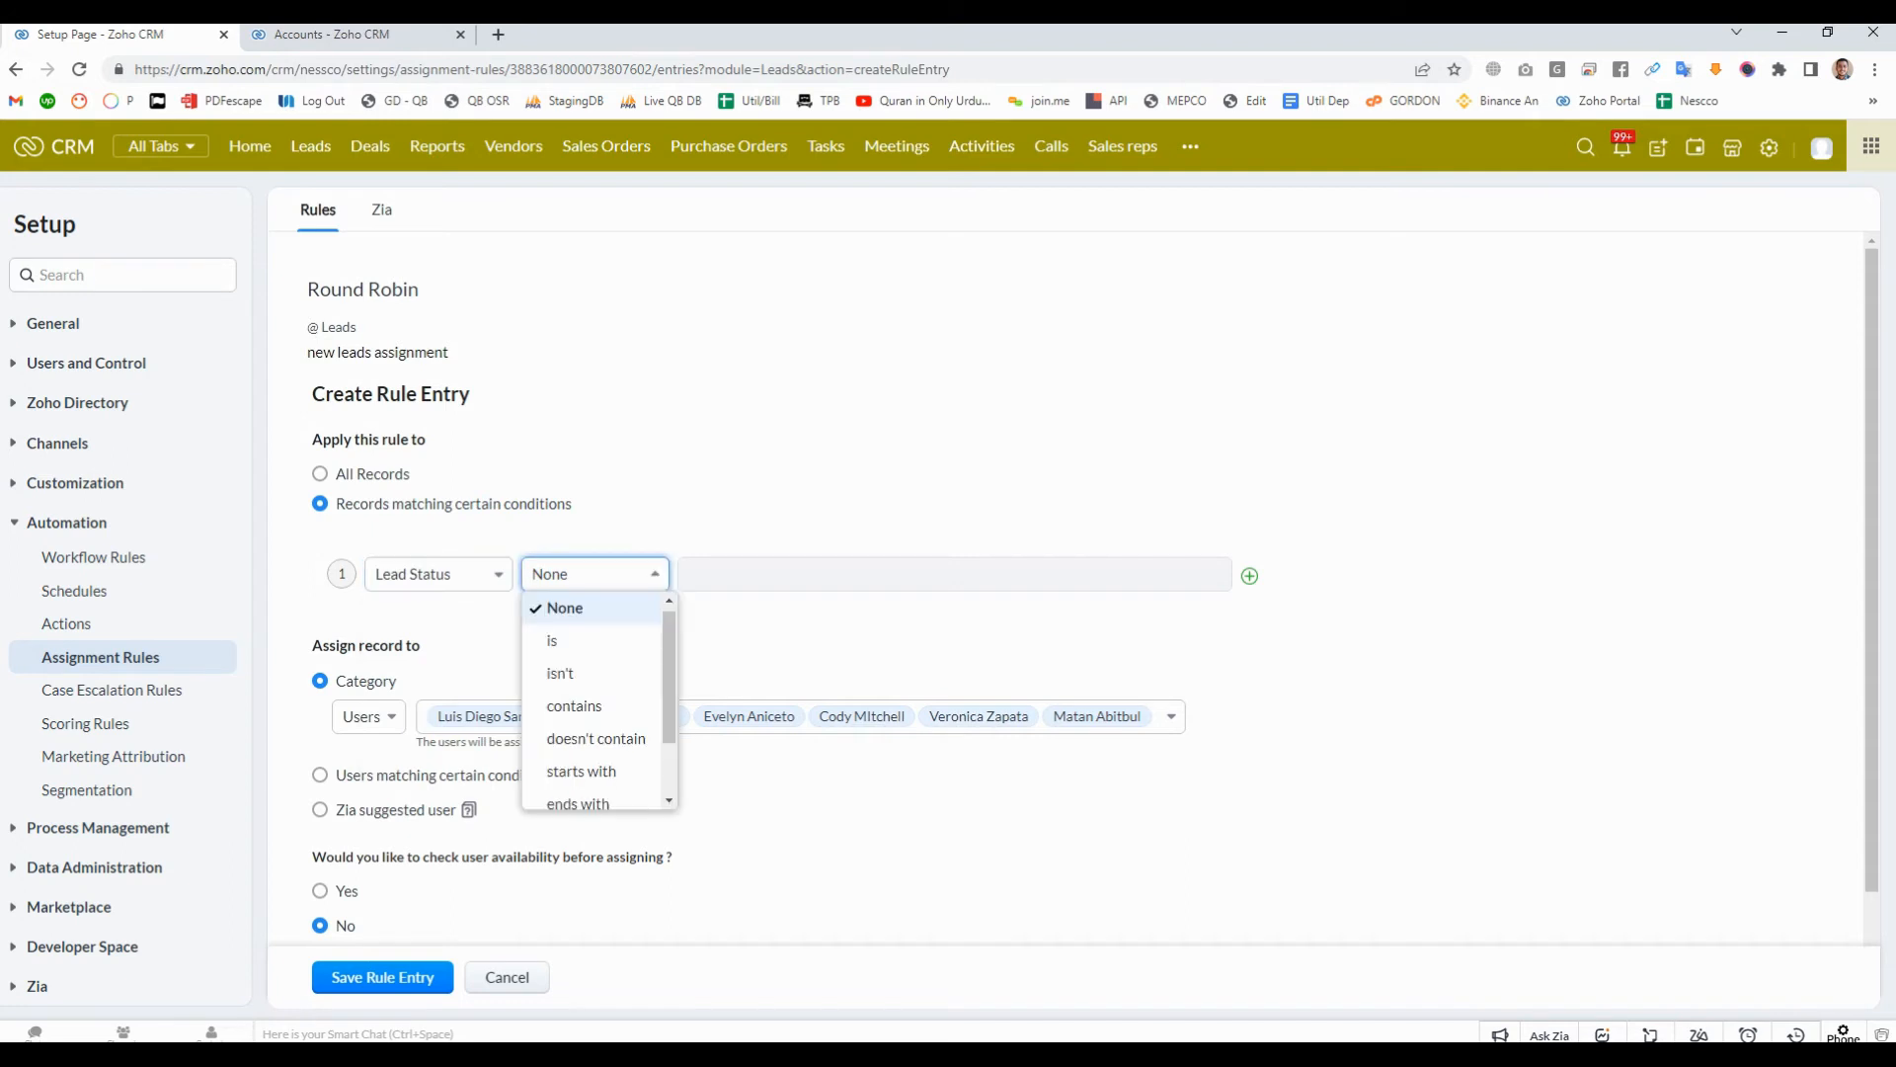
click(591, 641)
click(791, 573)
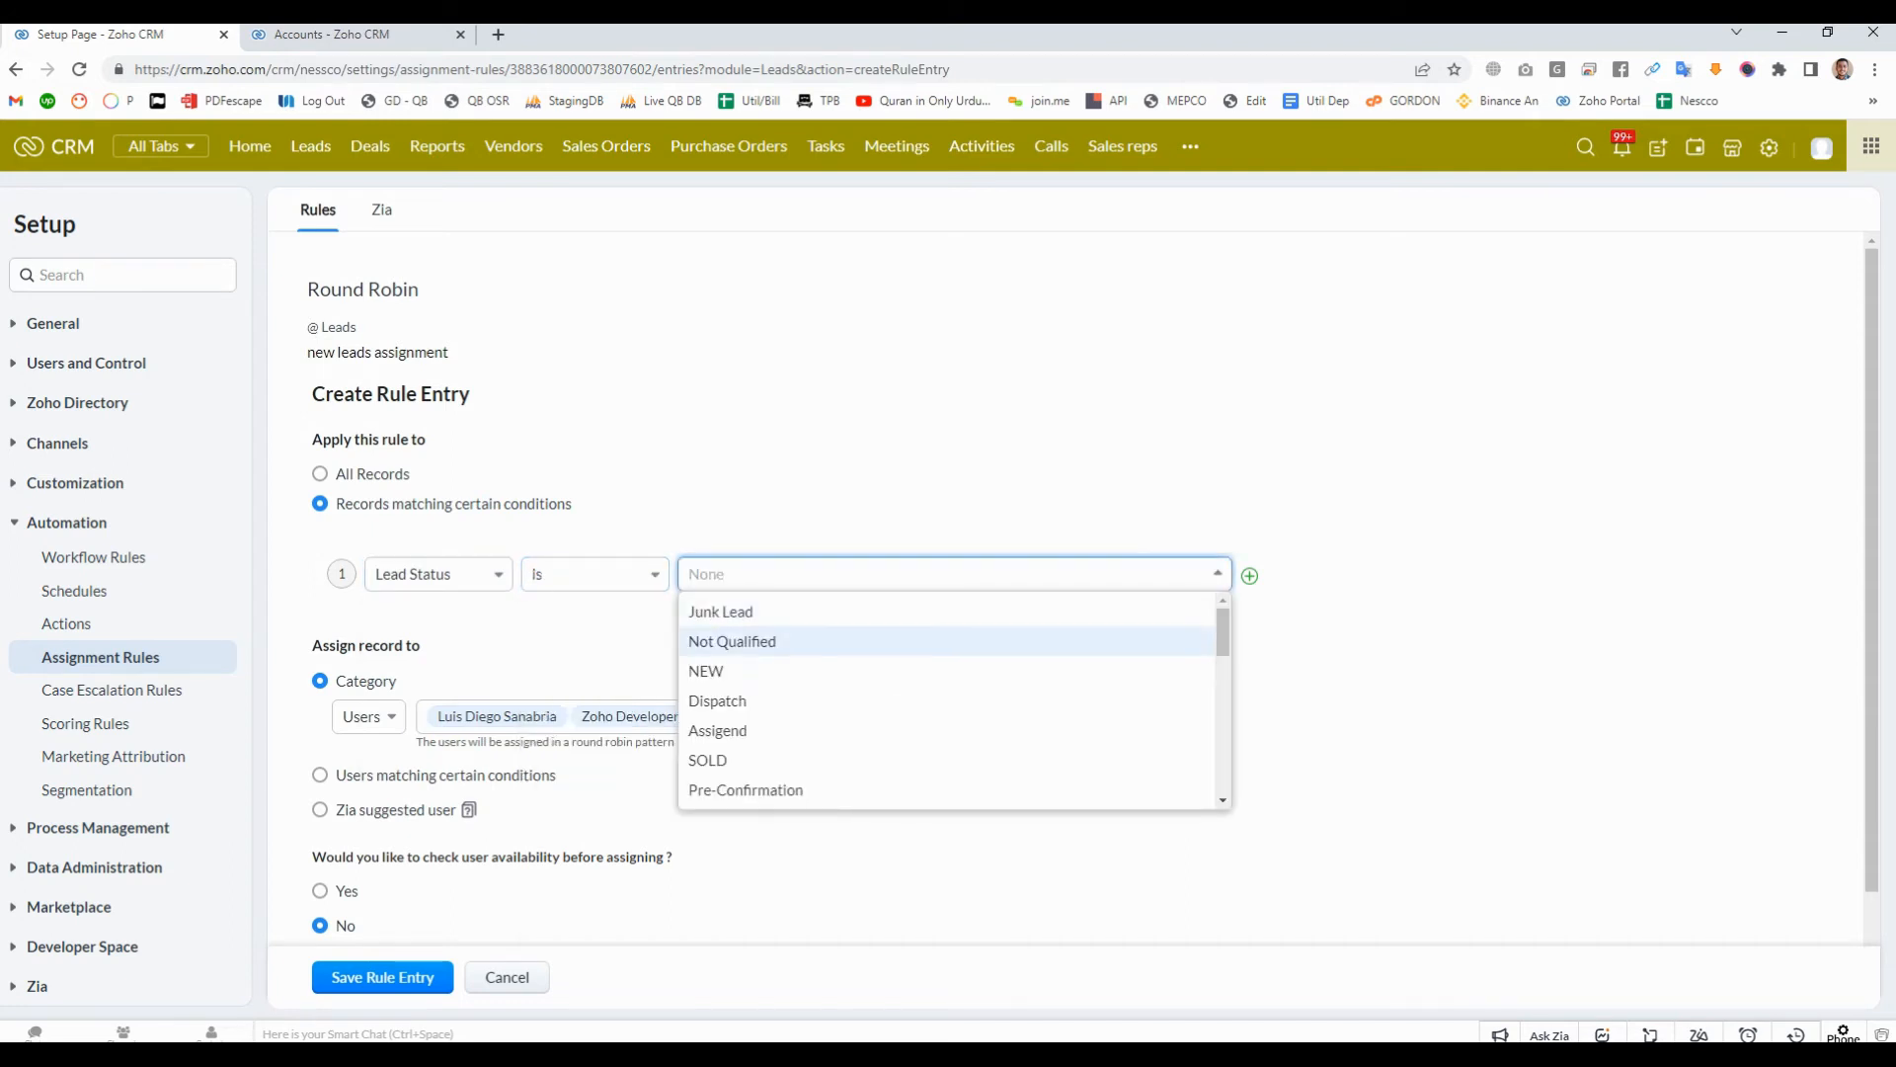
click(707, 670)
click(869, 869)
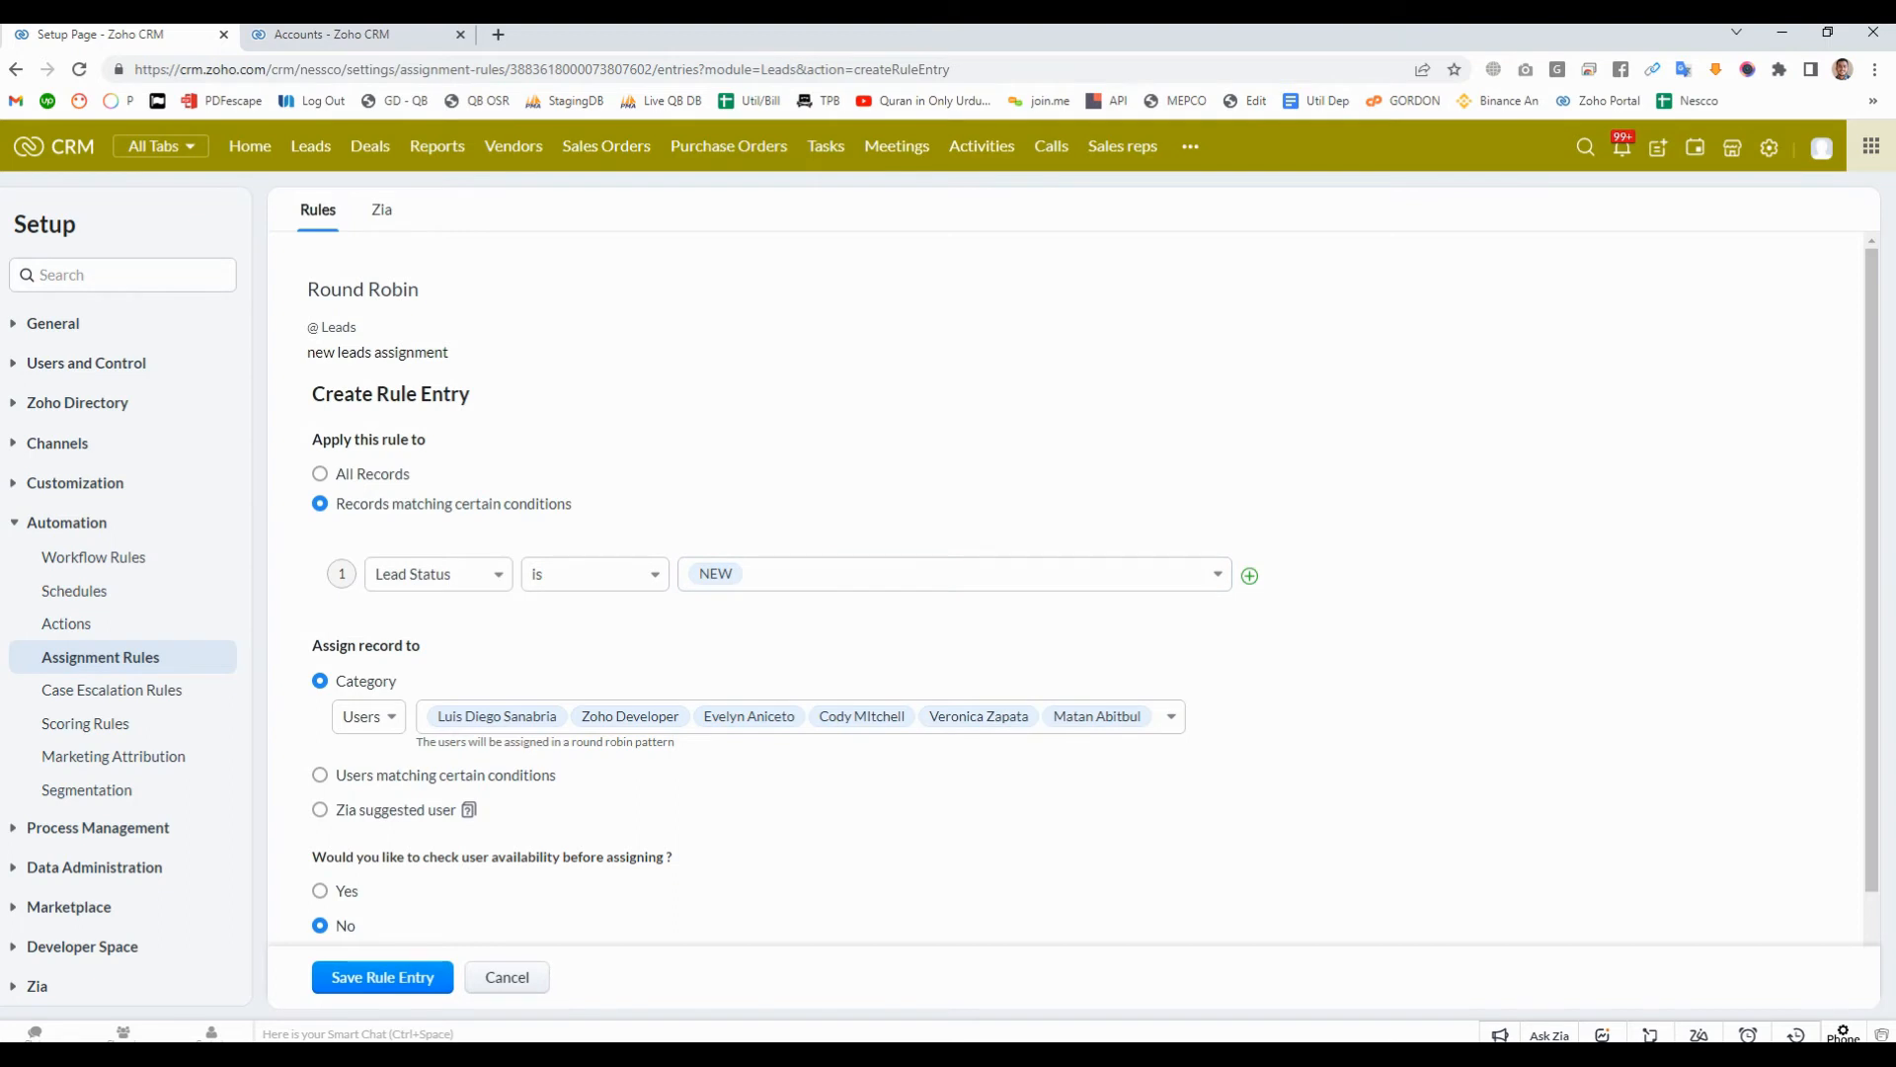
scroll(1086, 592, down, 1)
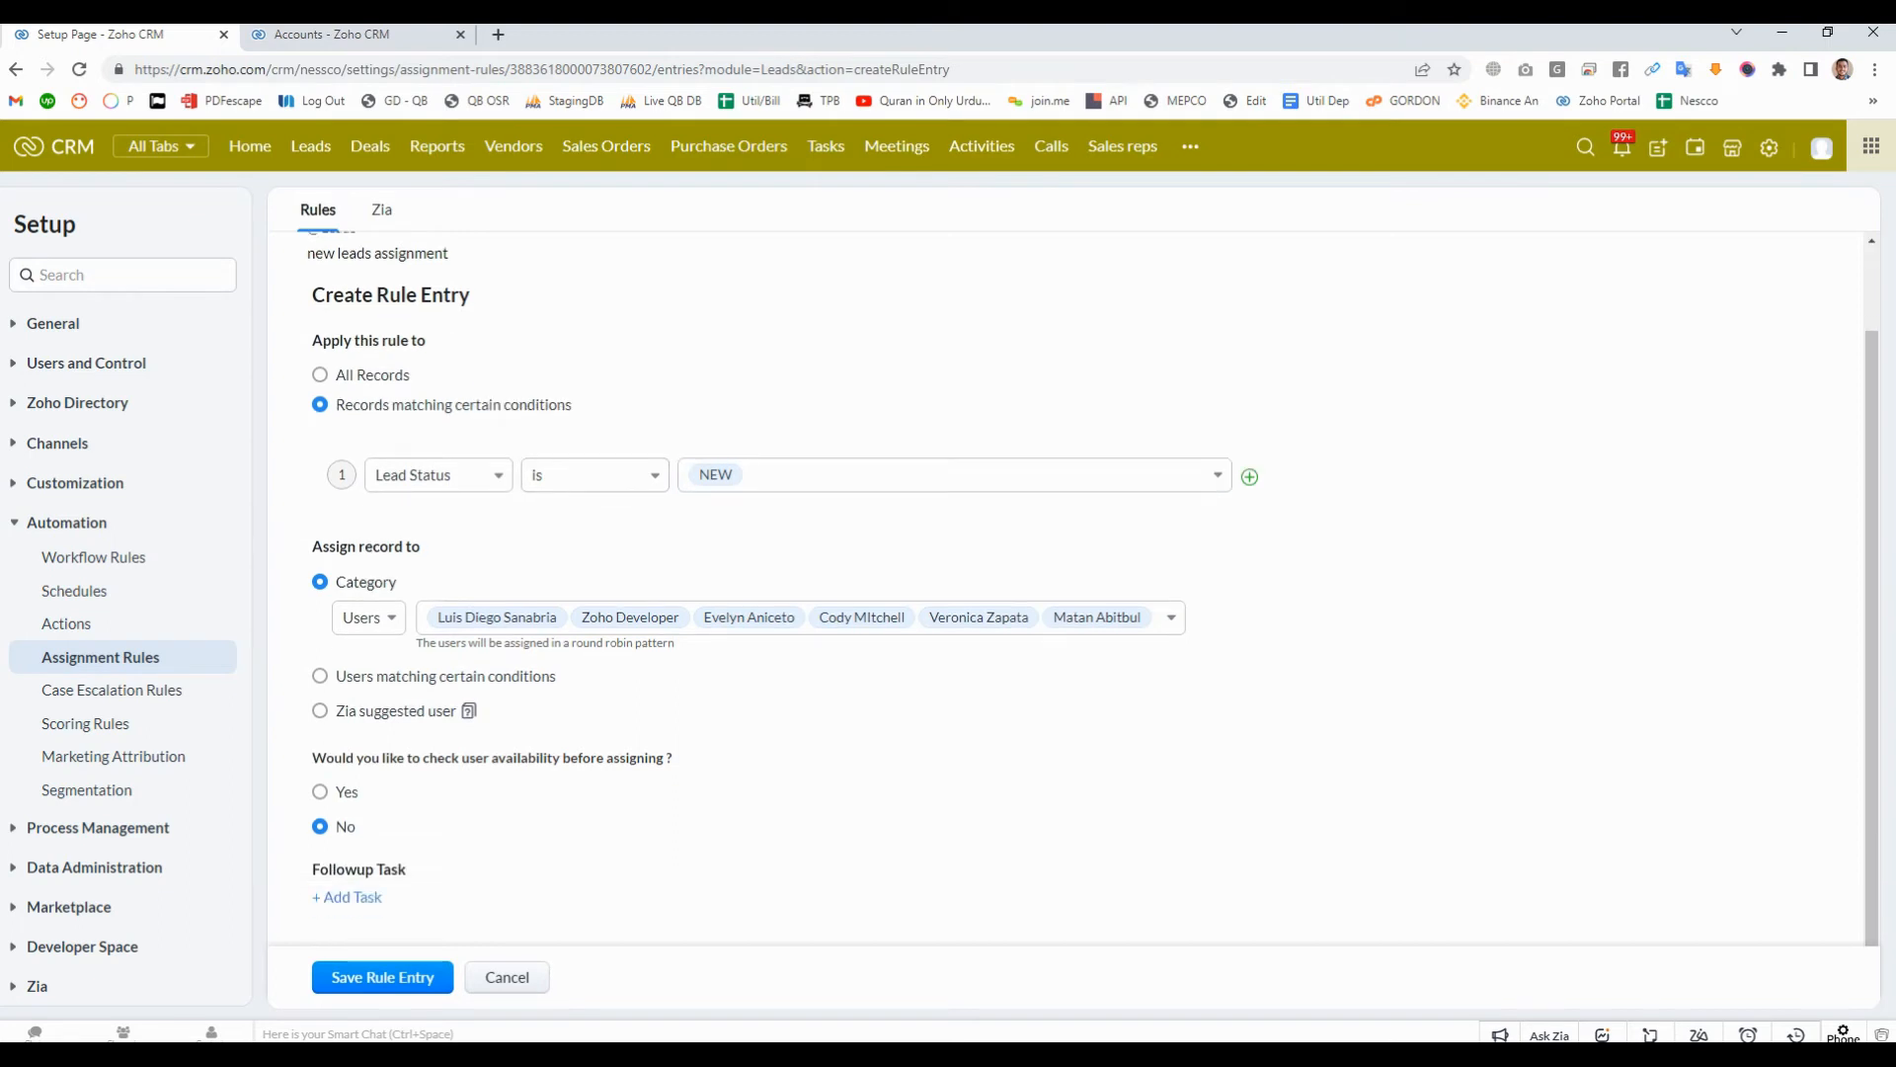